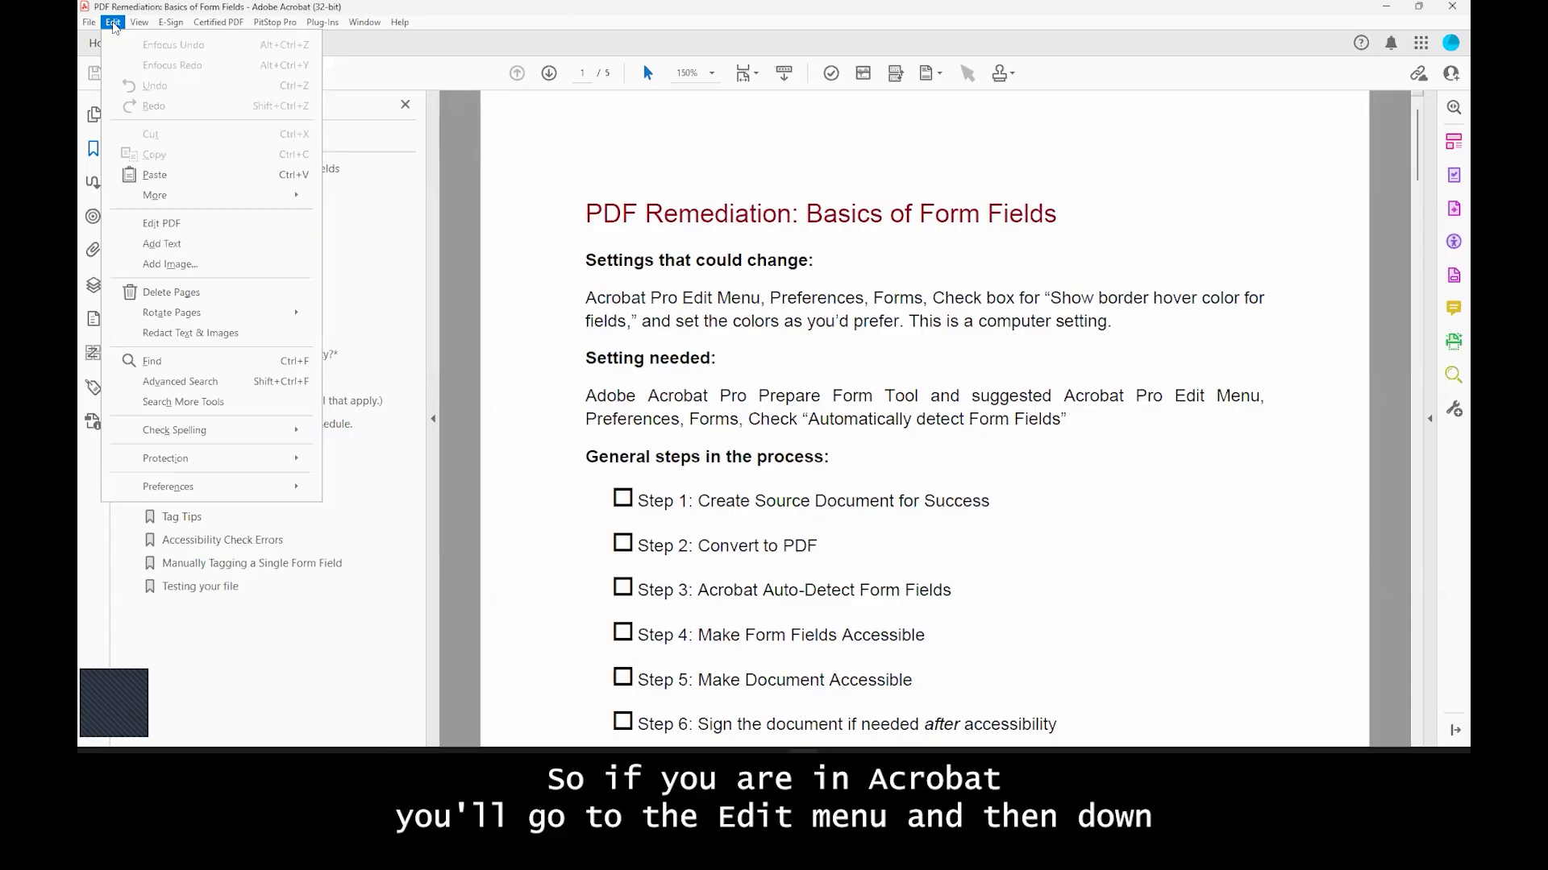
Step: Open the general preferences at the Forms category and keep "Show border hover color for fields" enabled
mouse_move(196, 487)
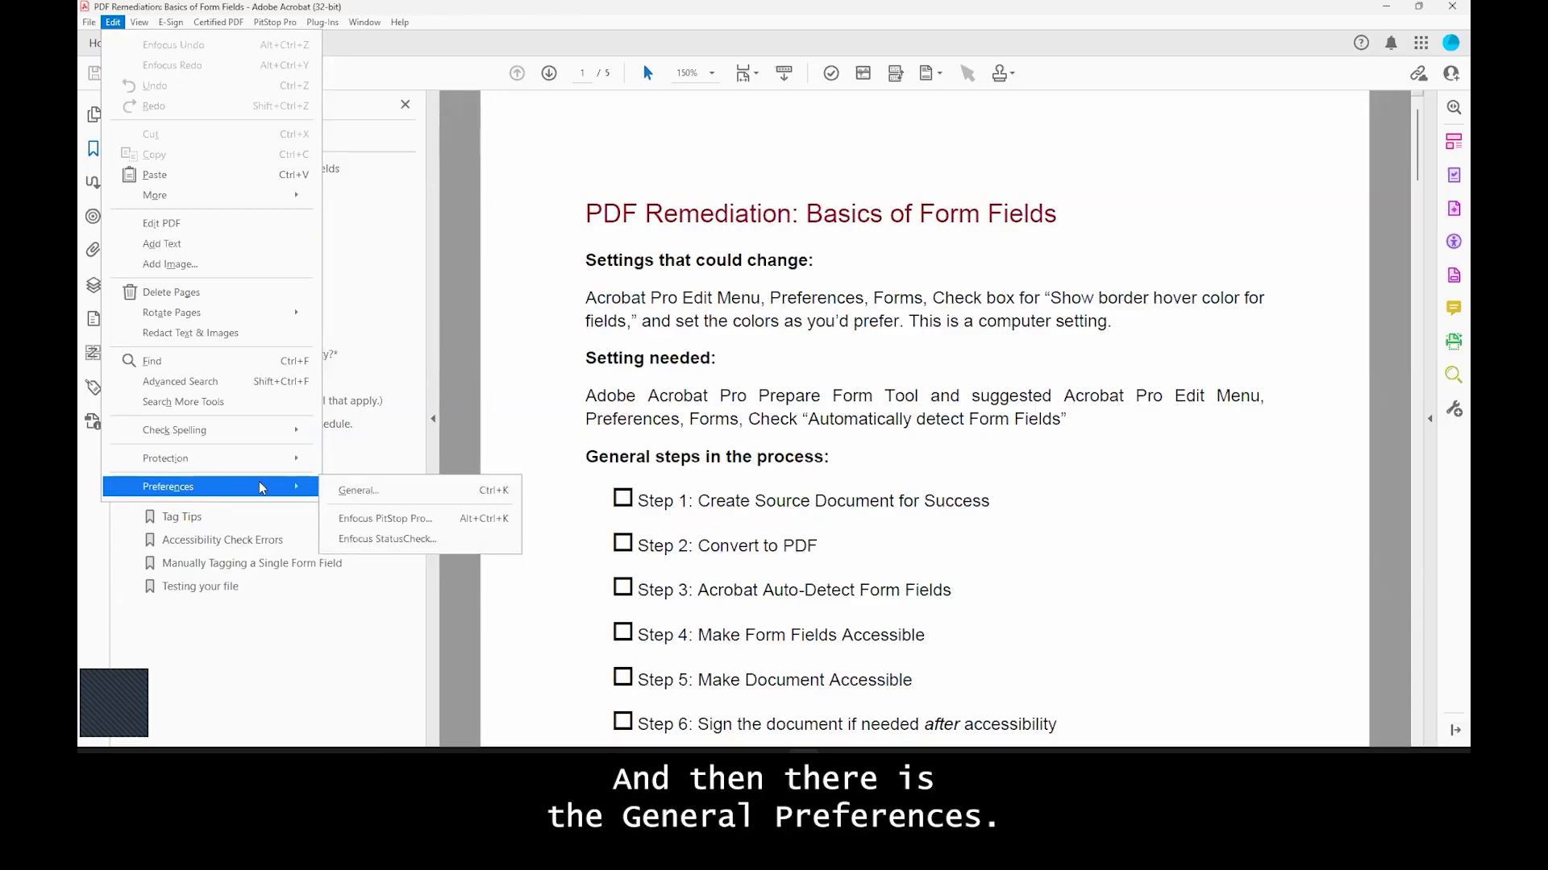
click(349, 490)
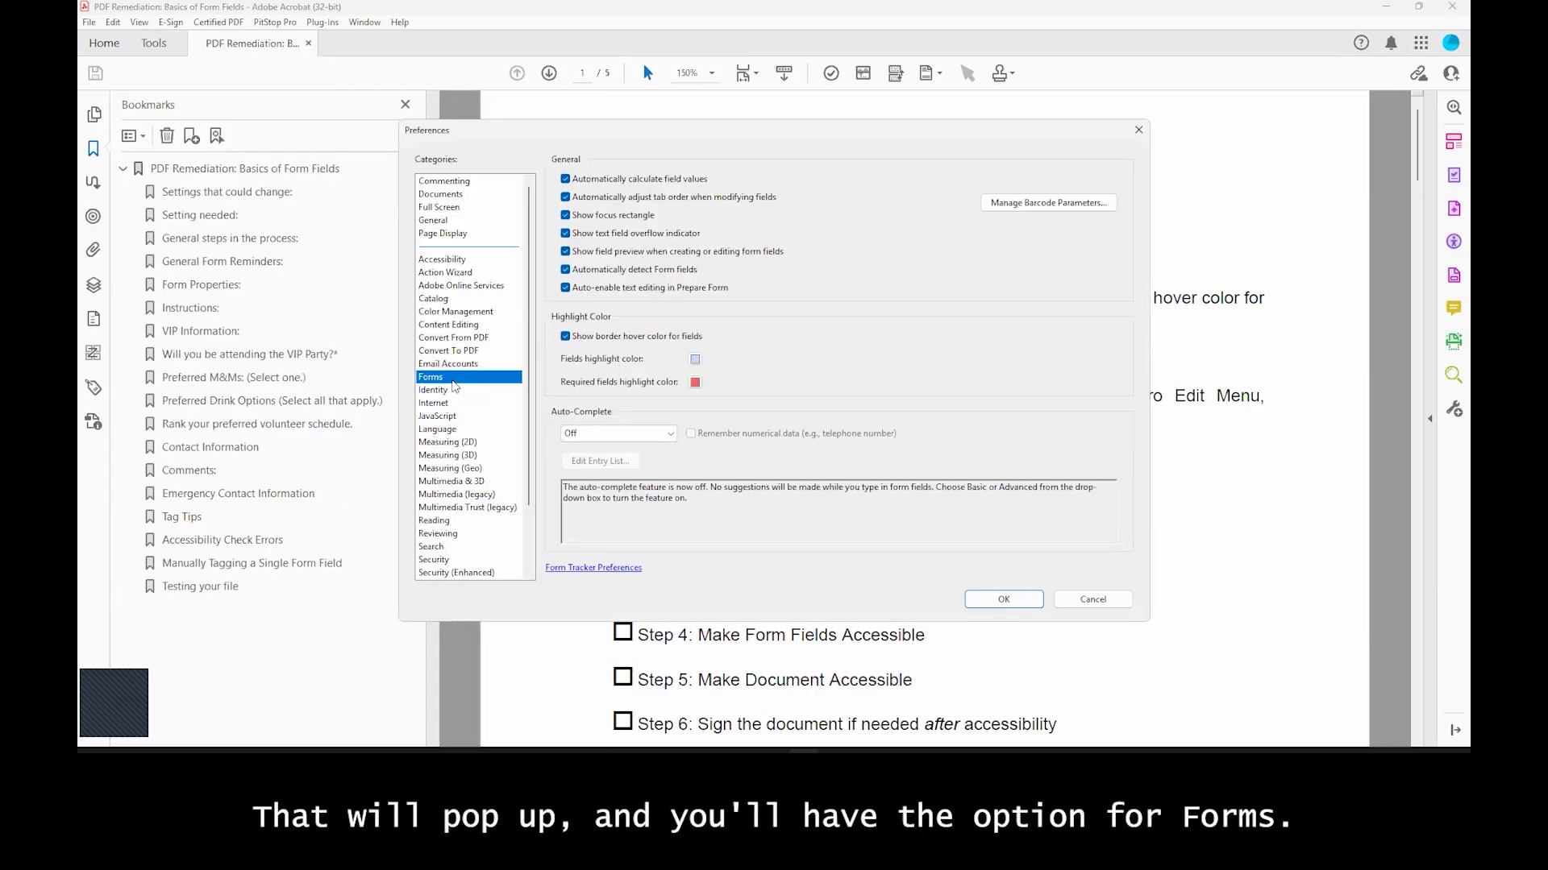
click(642, 337)
click(610, 338)
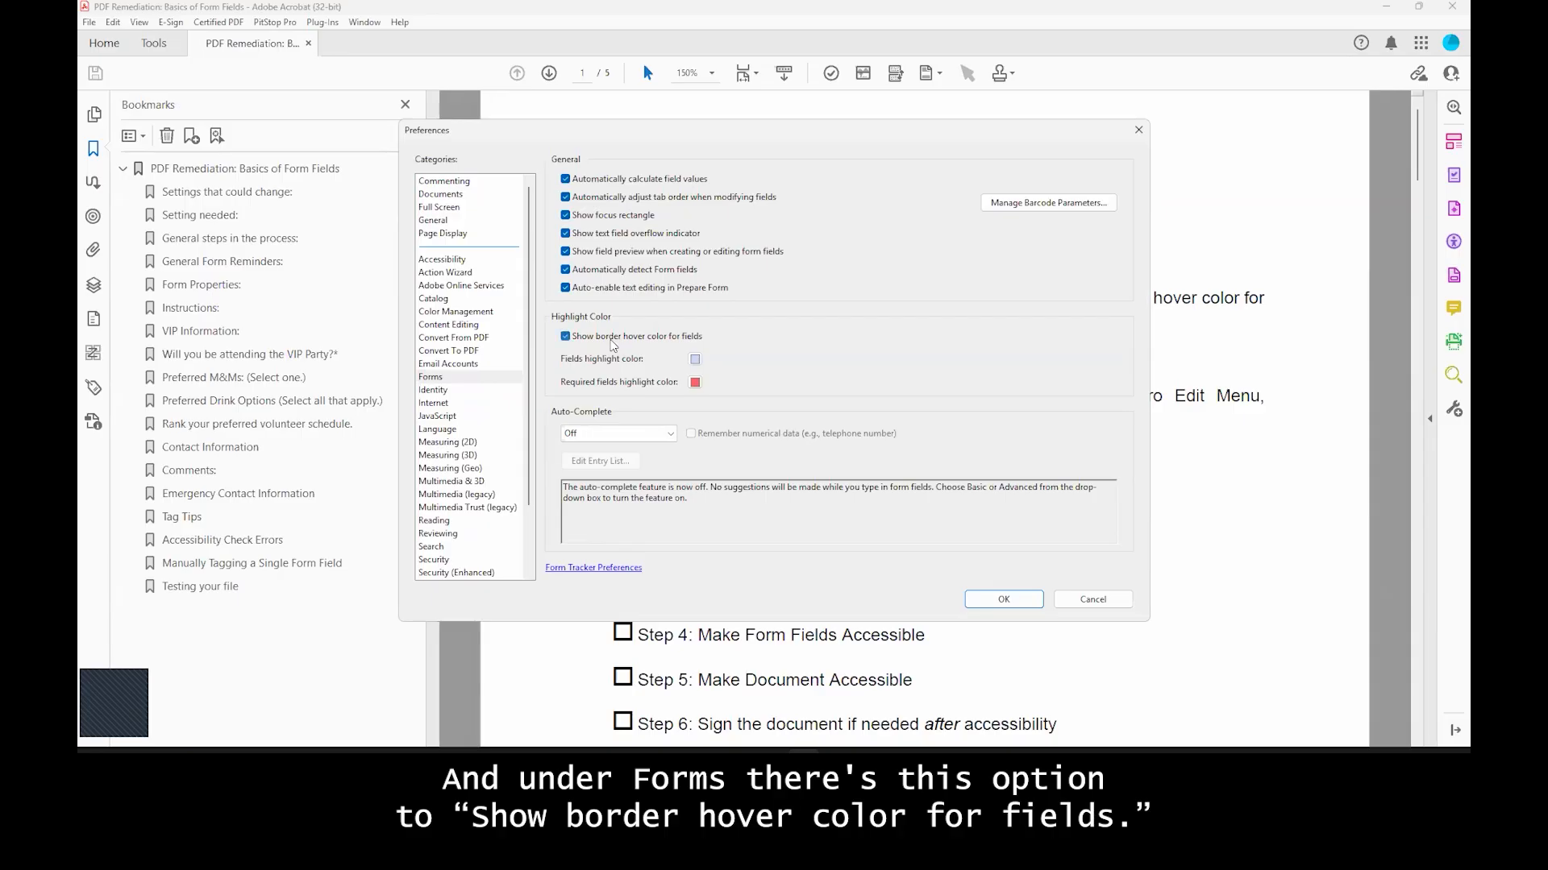
click(612, 341)
click(612, 341)
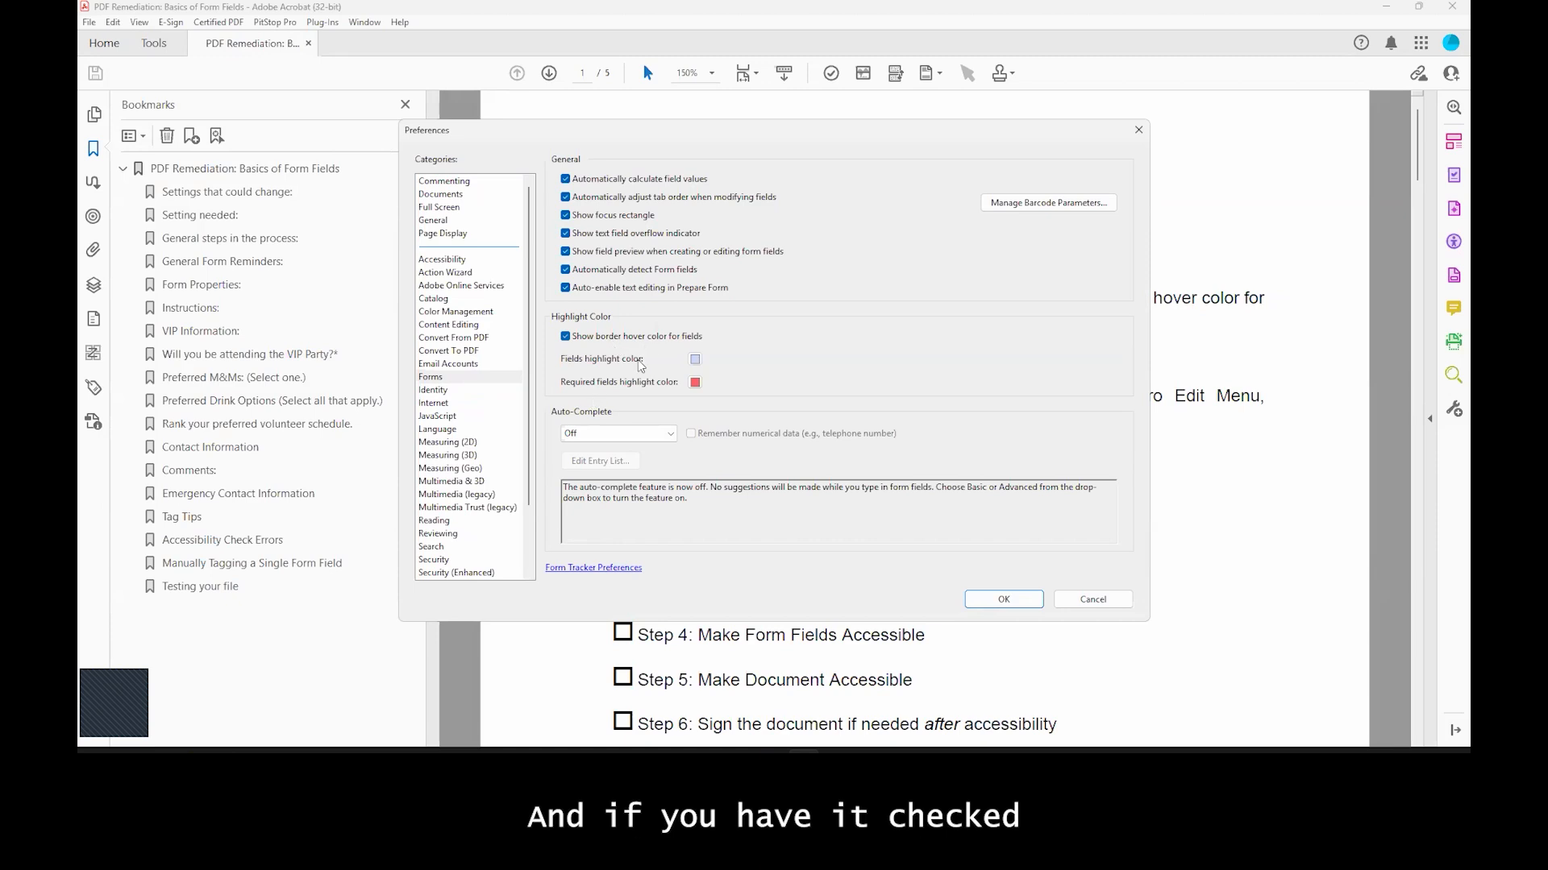
Step: Examine the color choices offered for the fields highlight color and the required fields highlight color
click(696, 359)
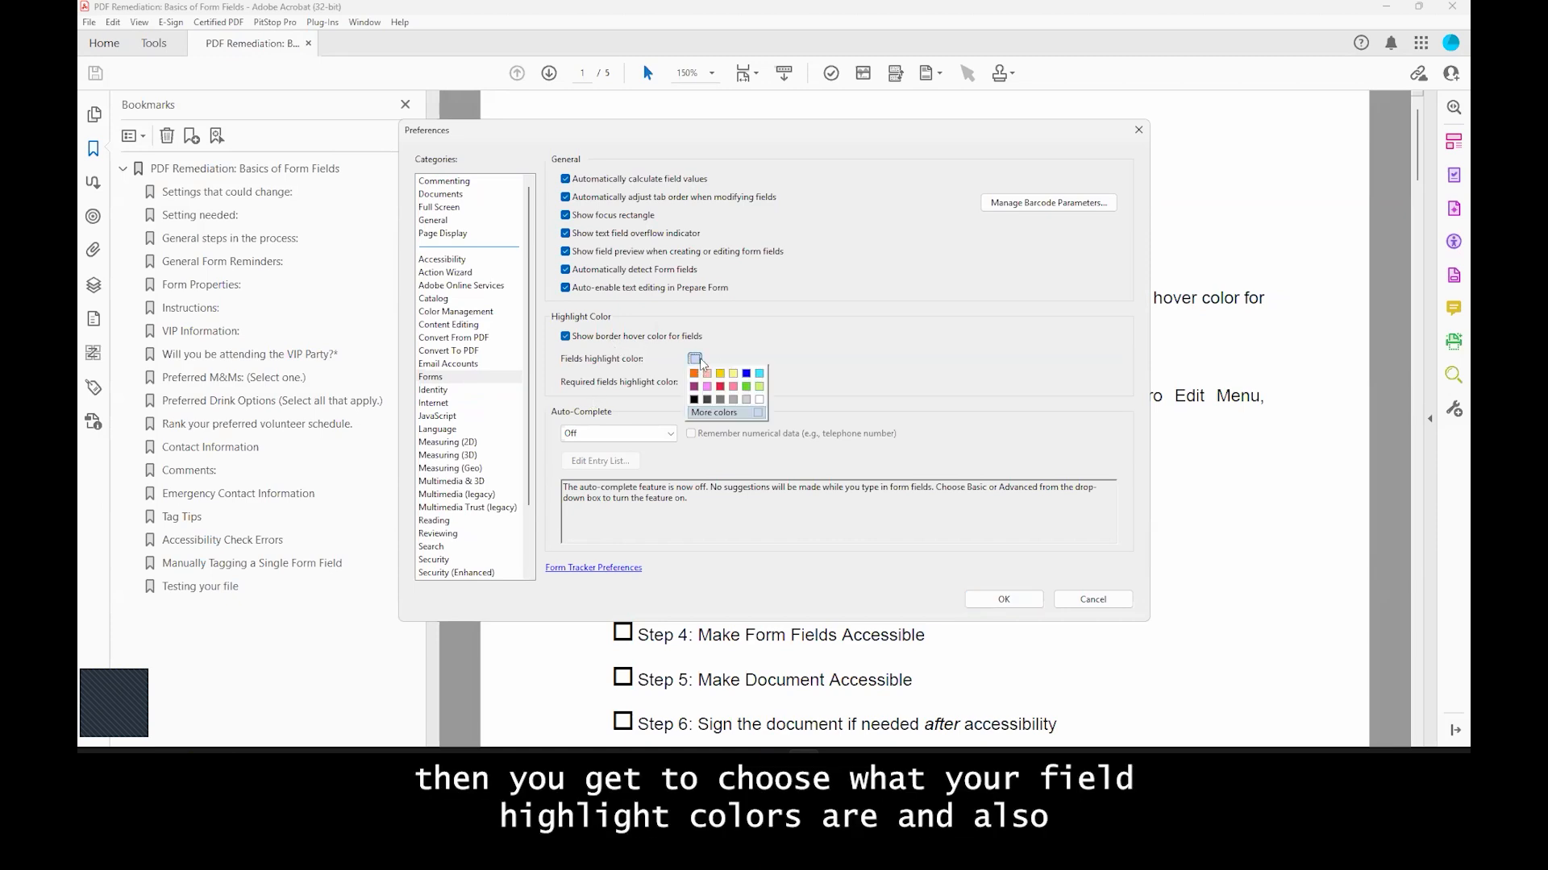
click(698, 360)
click(698, 359)
click(698, 359)
click(695, 382)
click(697, 383)
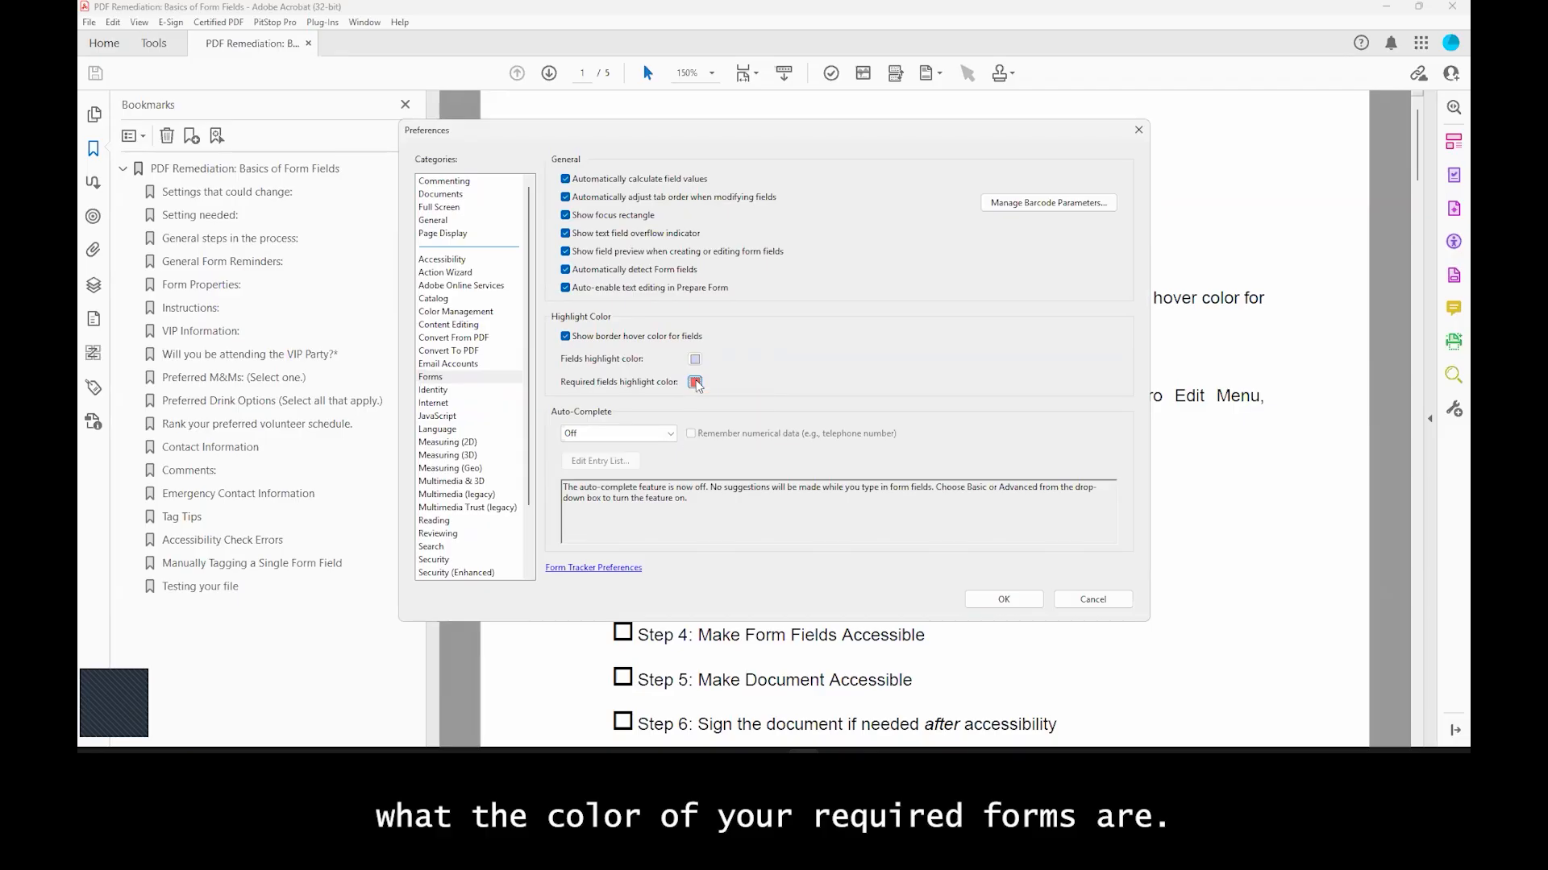
click(696, 360)
click(698, 361)
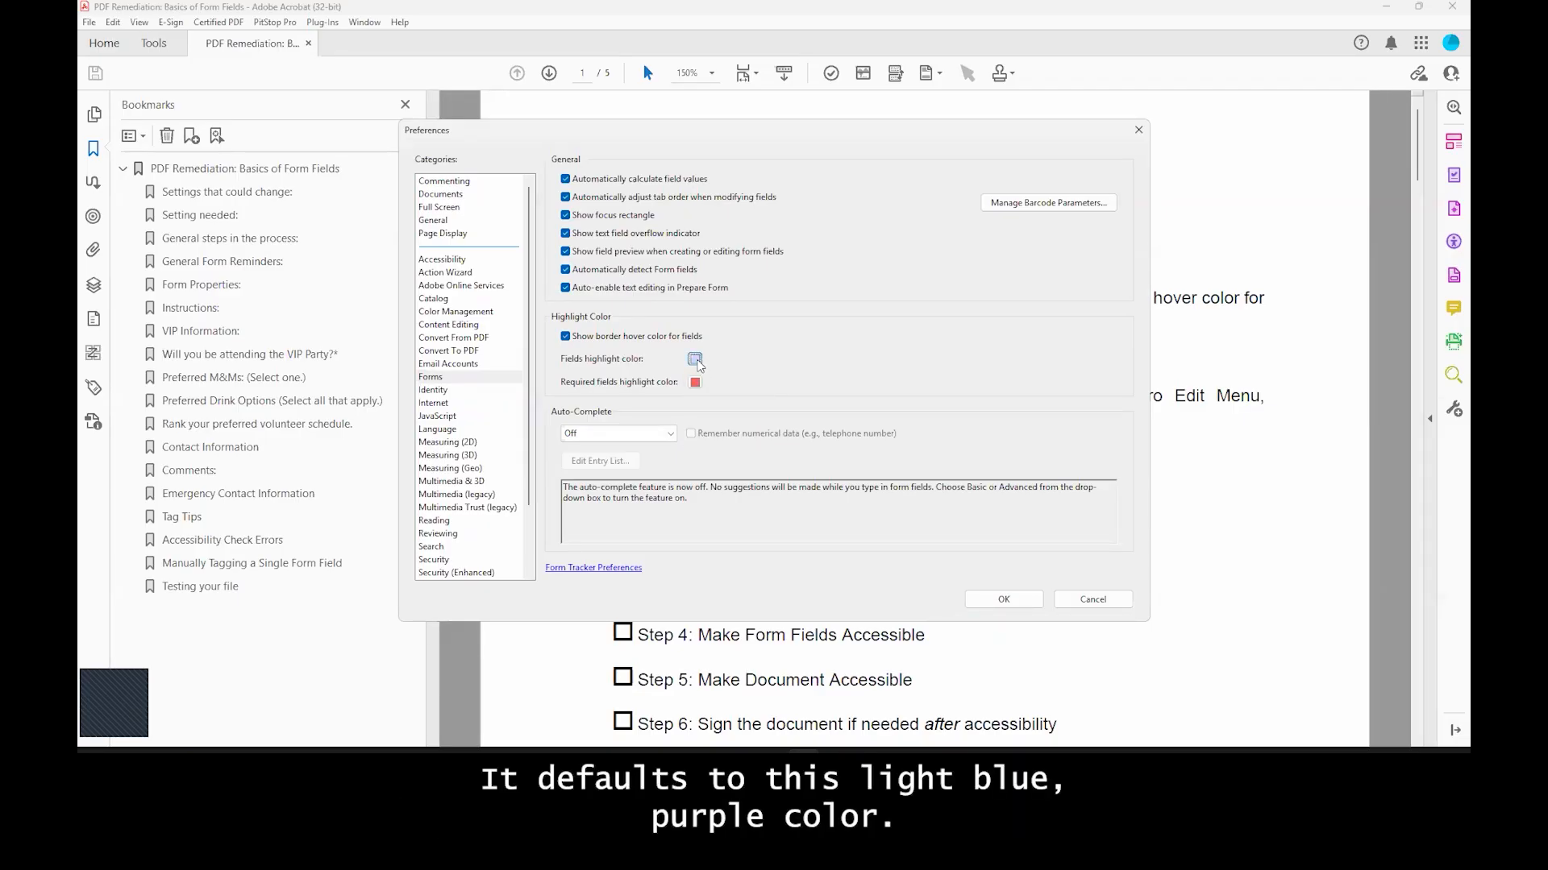
click(696, 360)
click(696, 361)
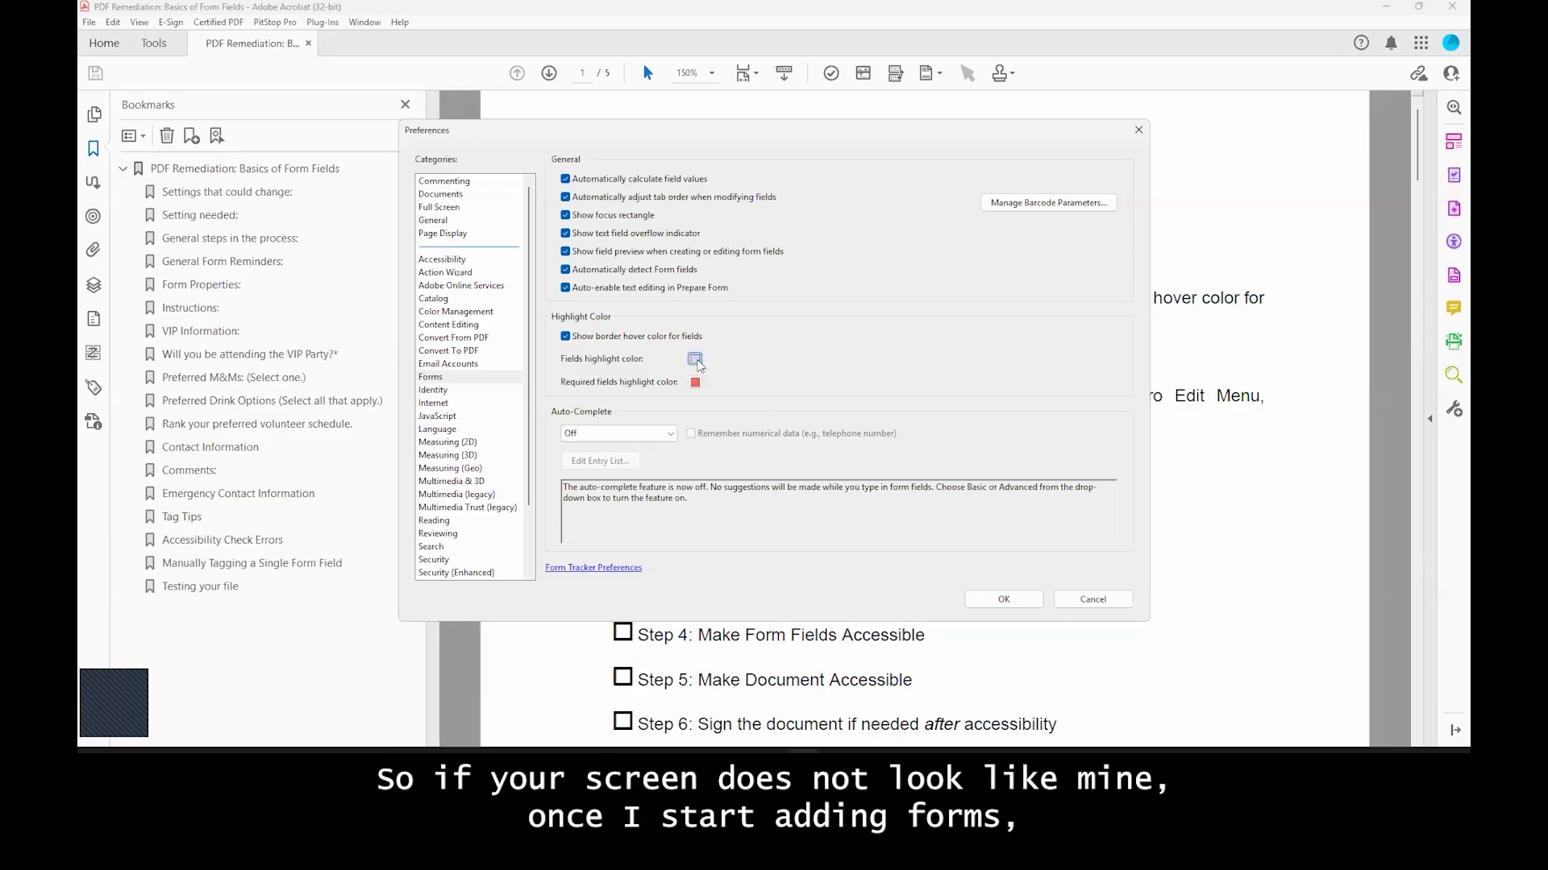
click(696, 360)
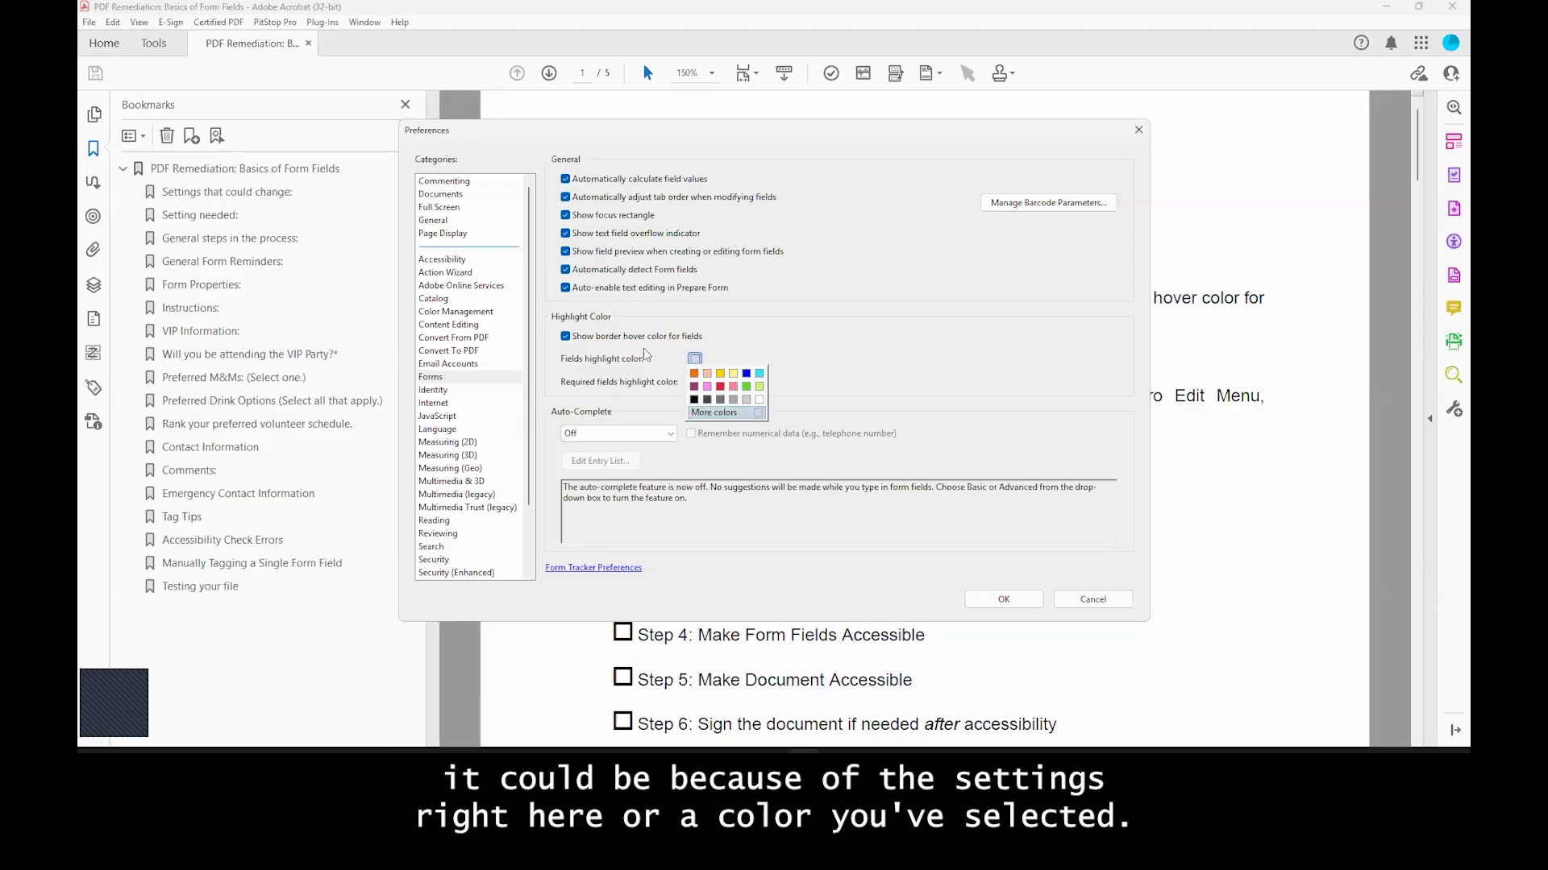
click(678, 357)
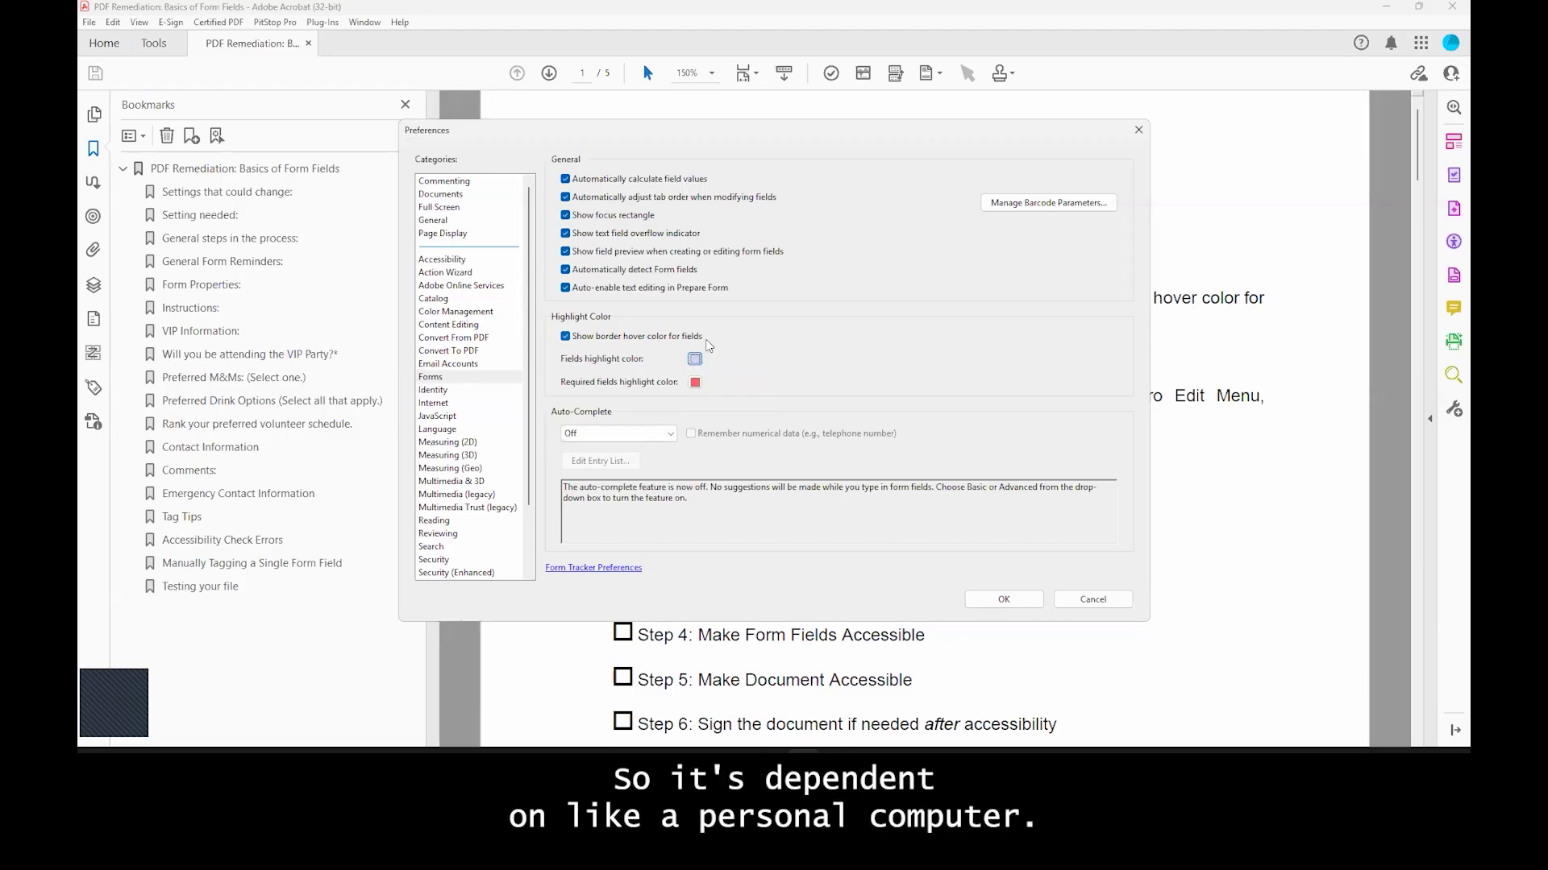
Step: Set the fields highlight color to a custom blue, adjusting the luminosity of the standard blue in the color picker
click(695, 359)
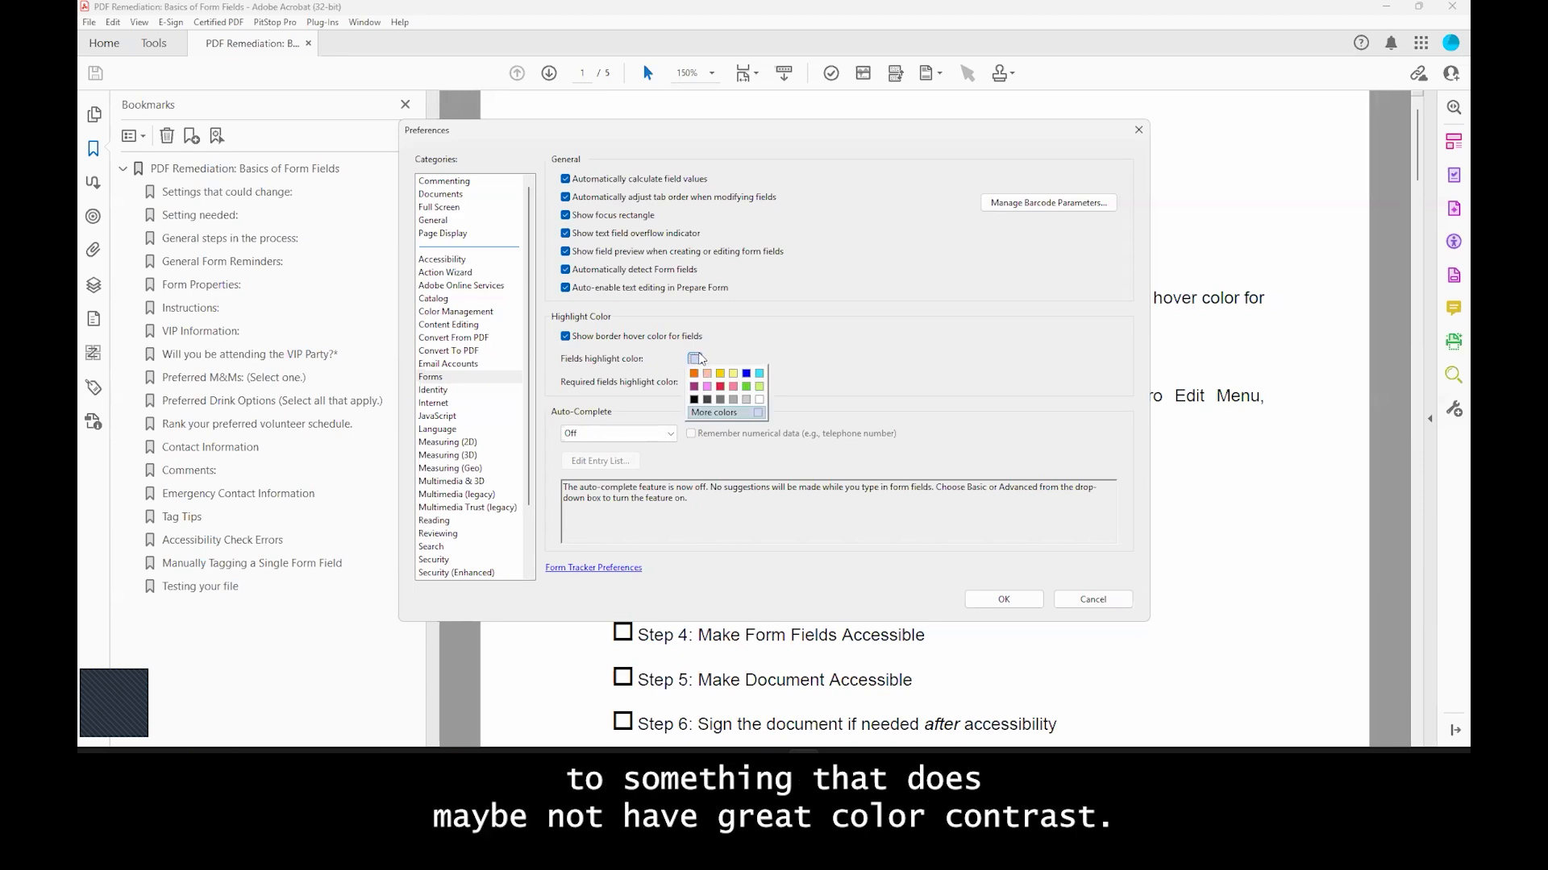
click(697, 359)
click(696, 359)
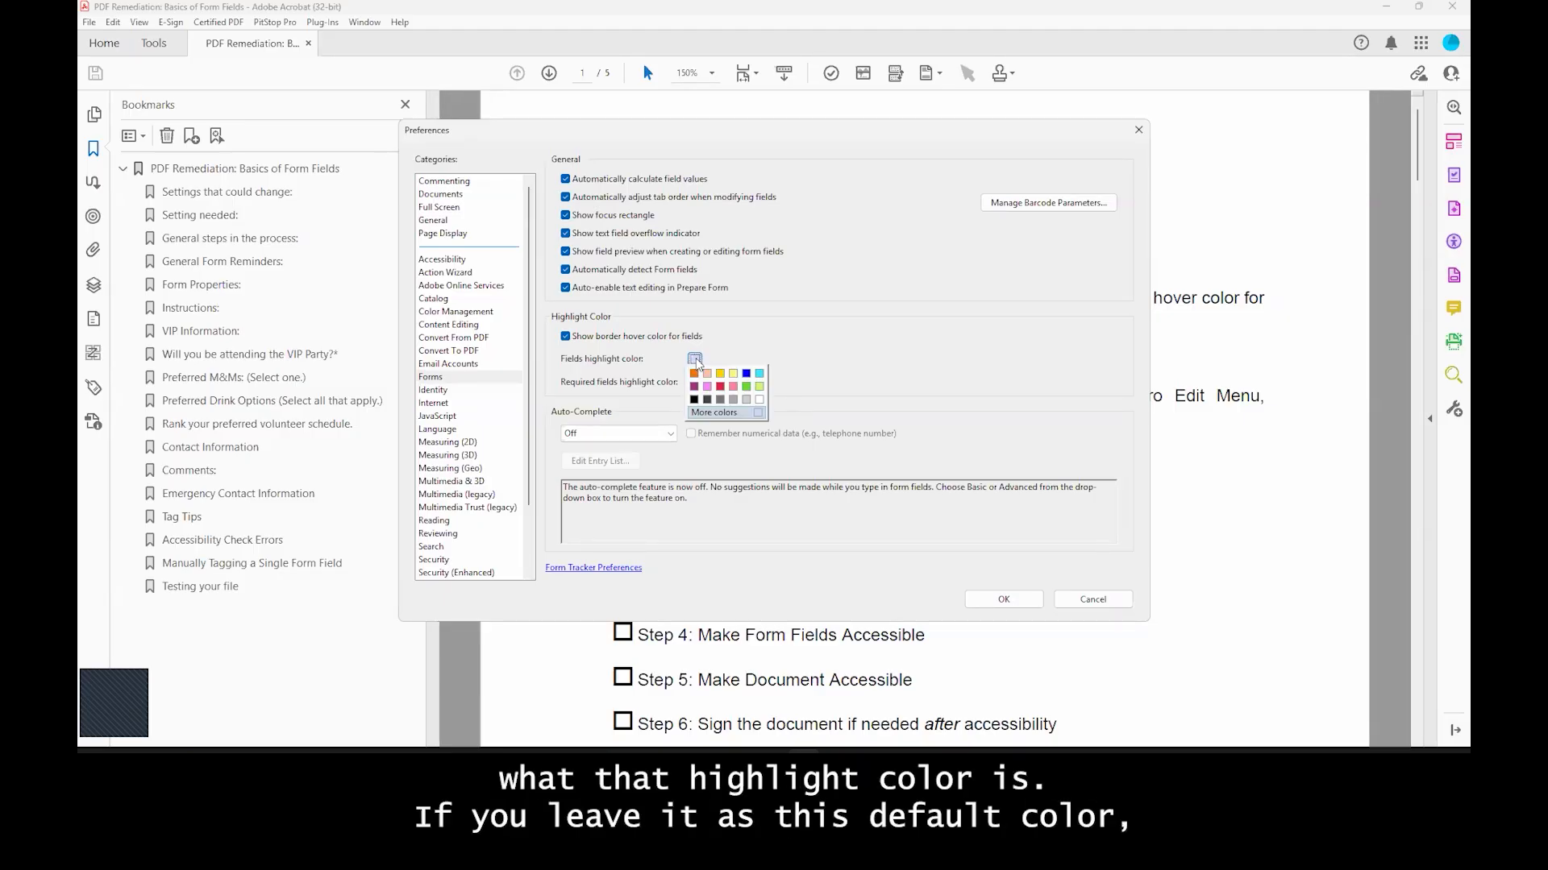
click(747, 373)
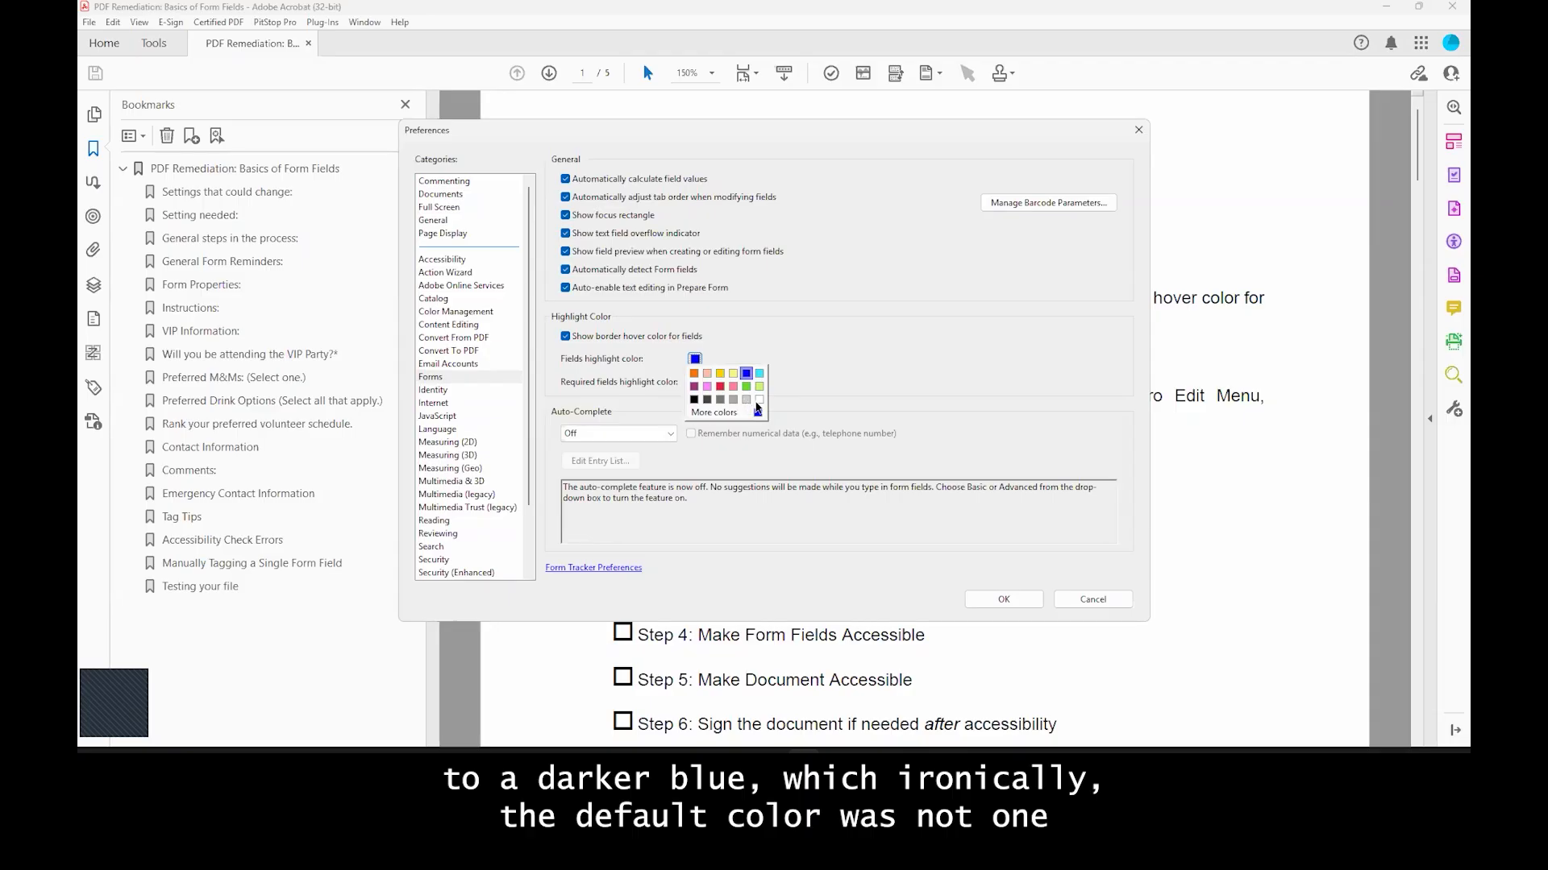
click(738, 413)
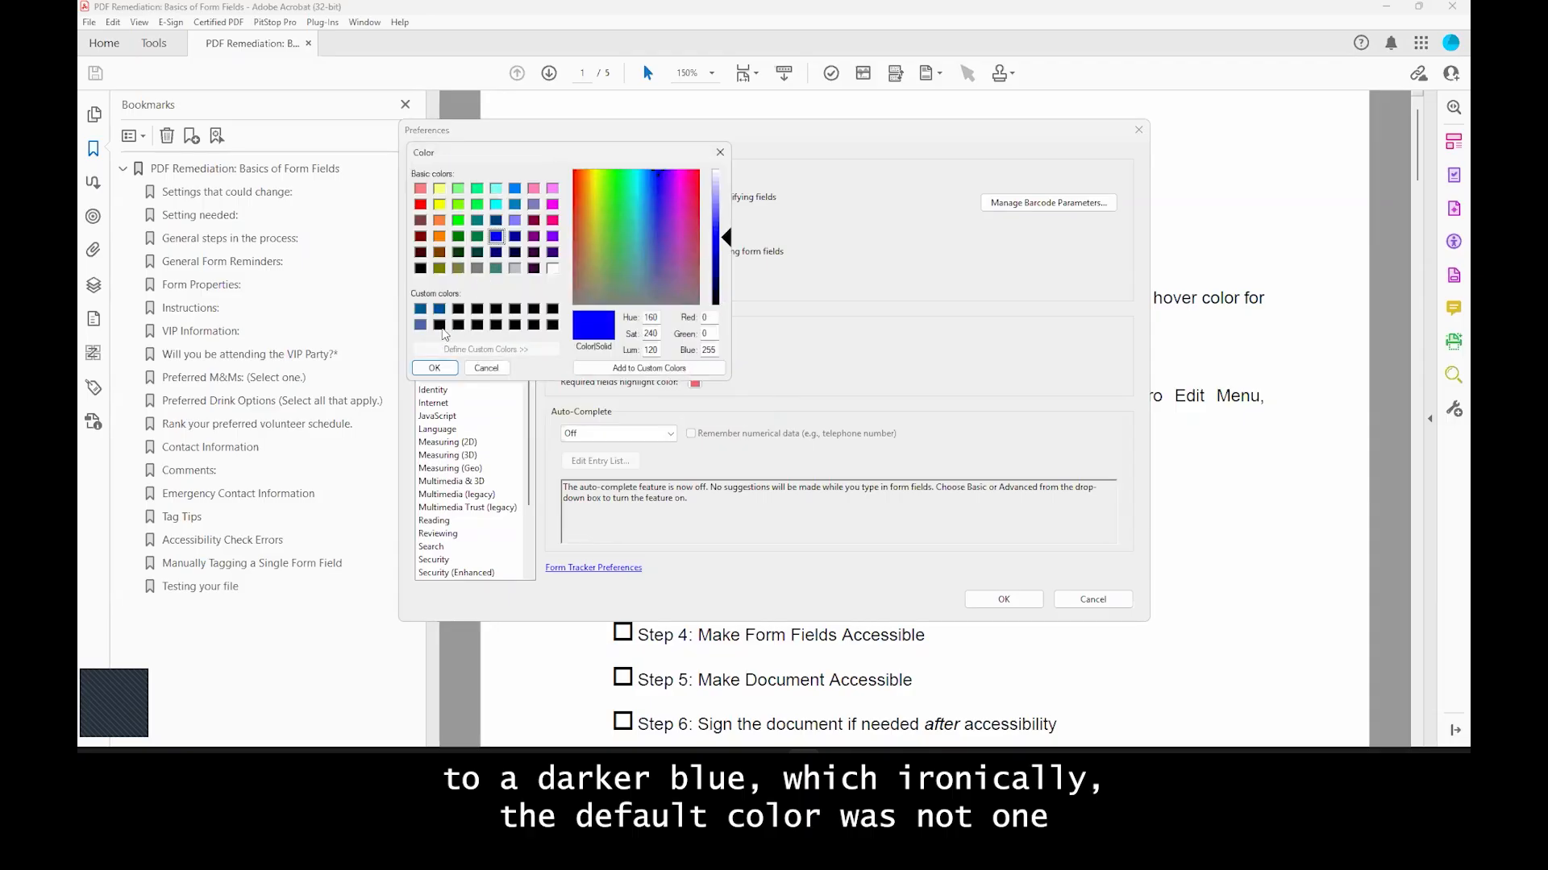
drag(728, 237, 725, 193)
key(Return)
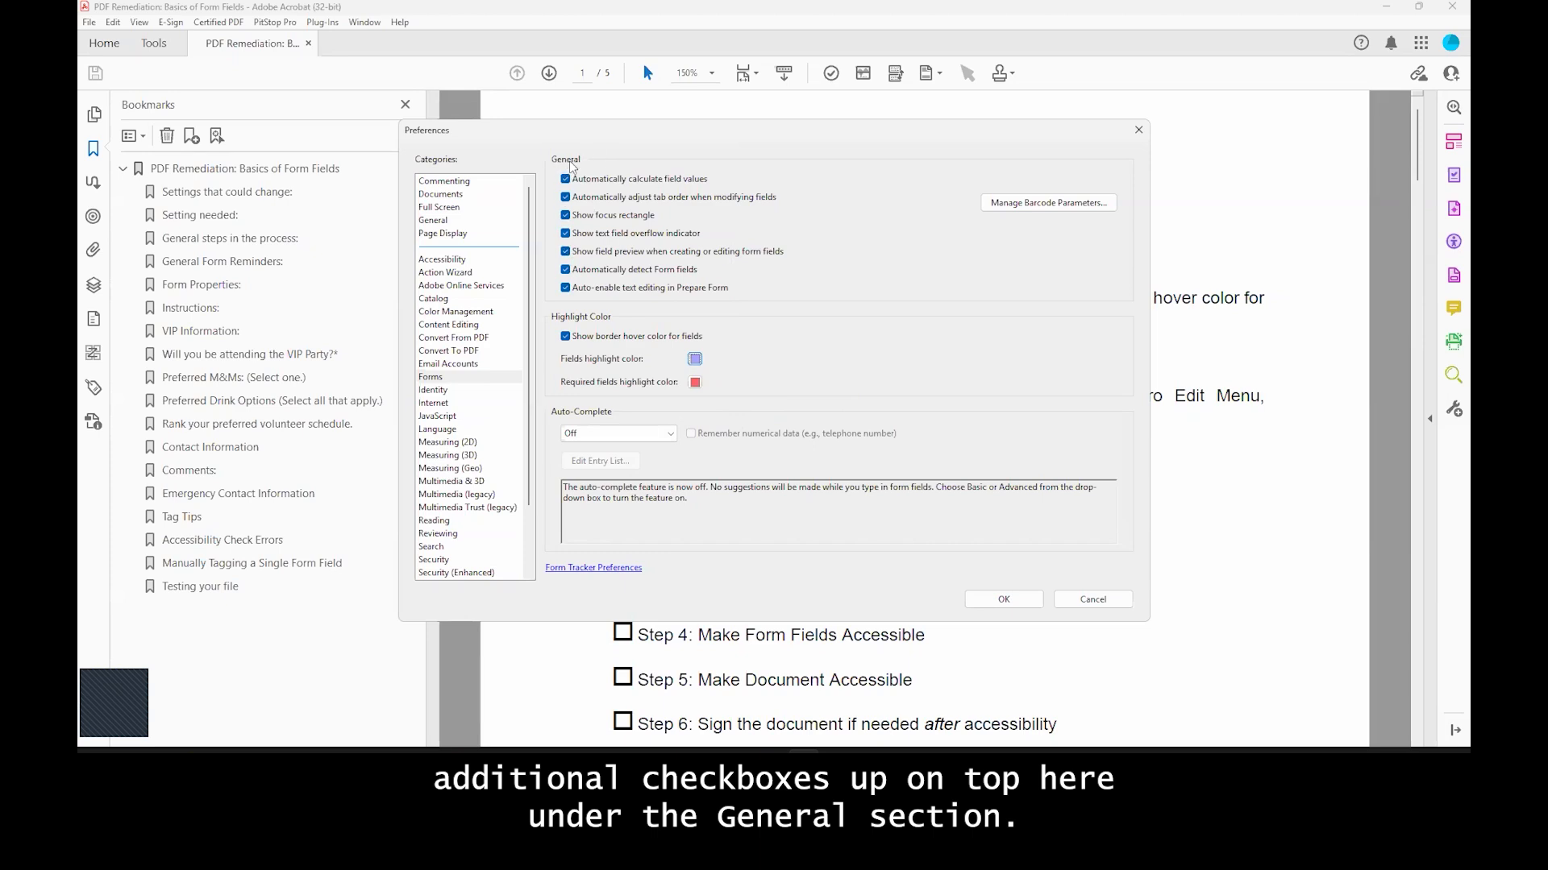
Step: Toggle "Automatically detect Form fields", leave it enabled, and apply the preferences
click(623, 270)
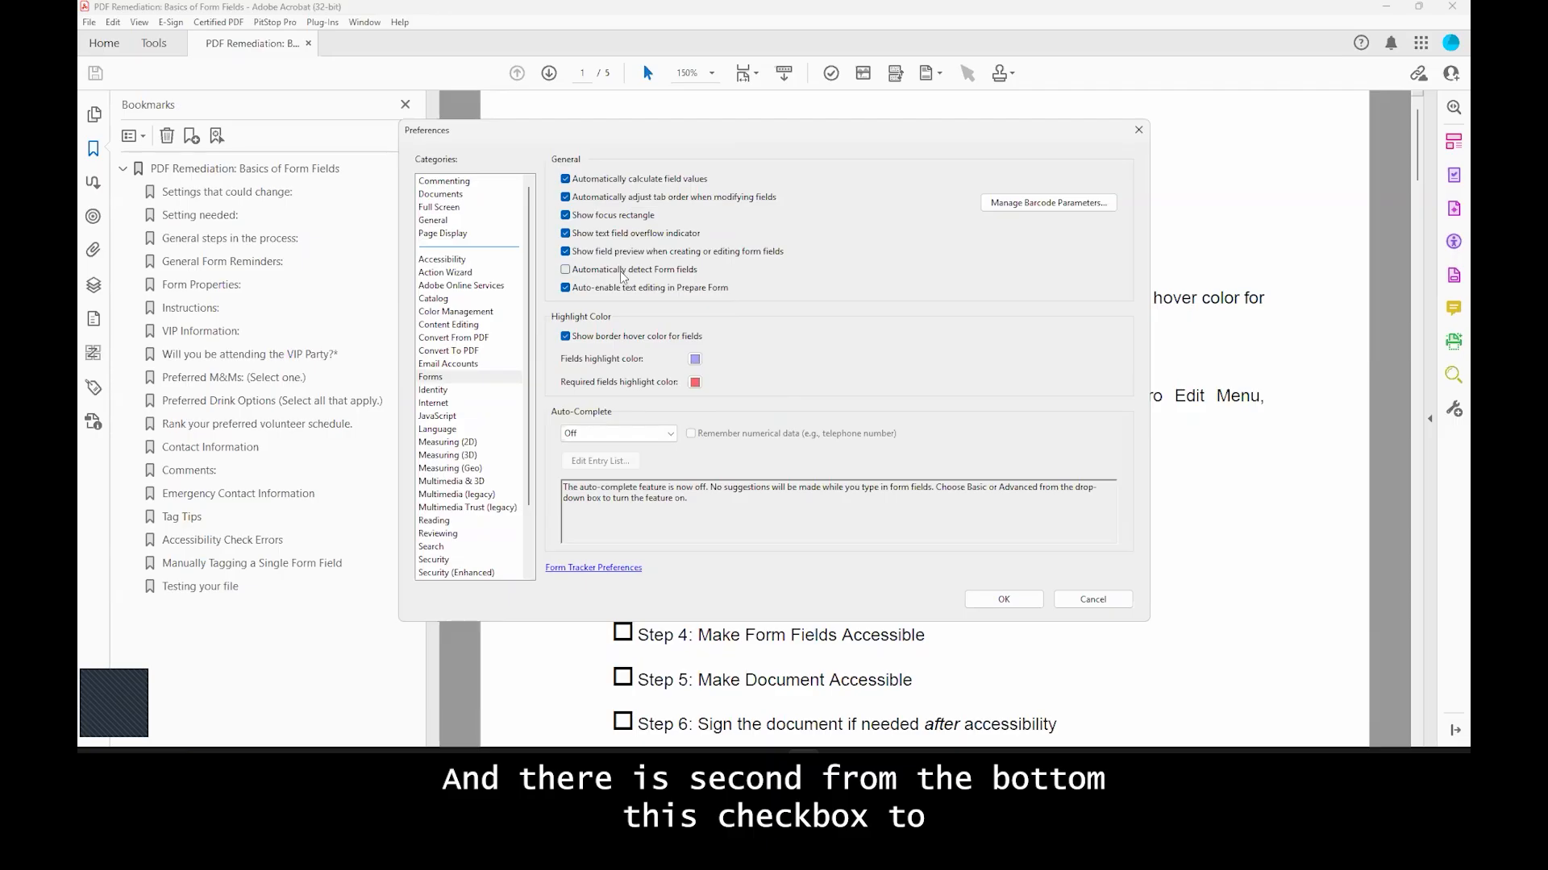
click(623, 274)
click(623, 274)
click(624, 275)
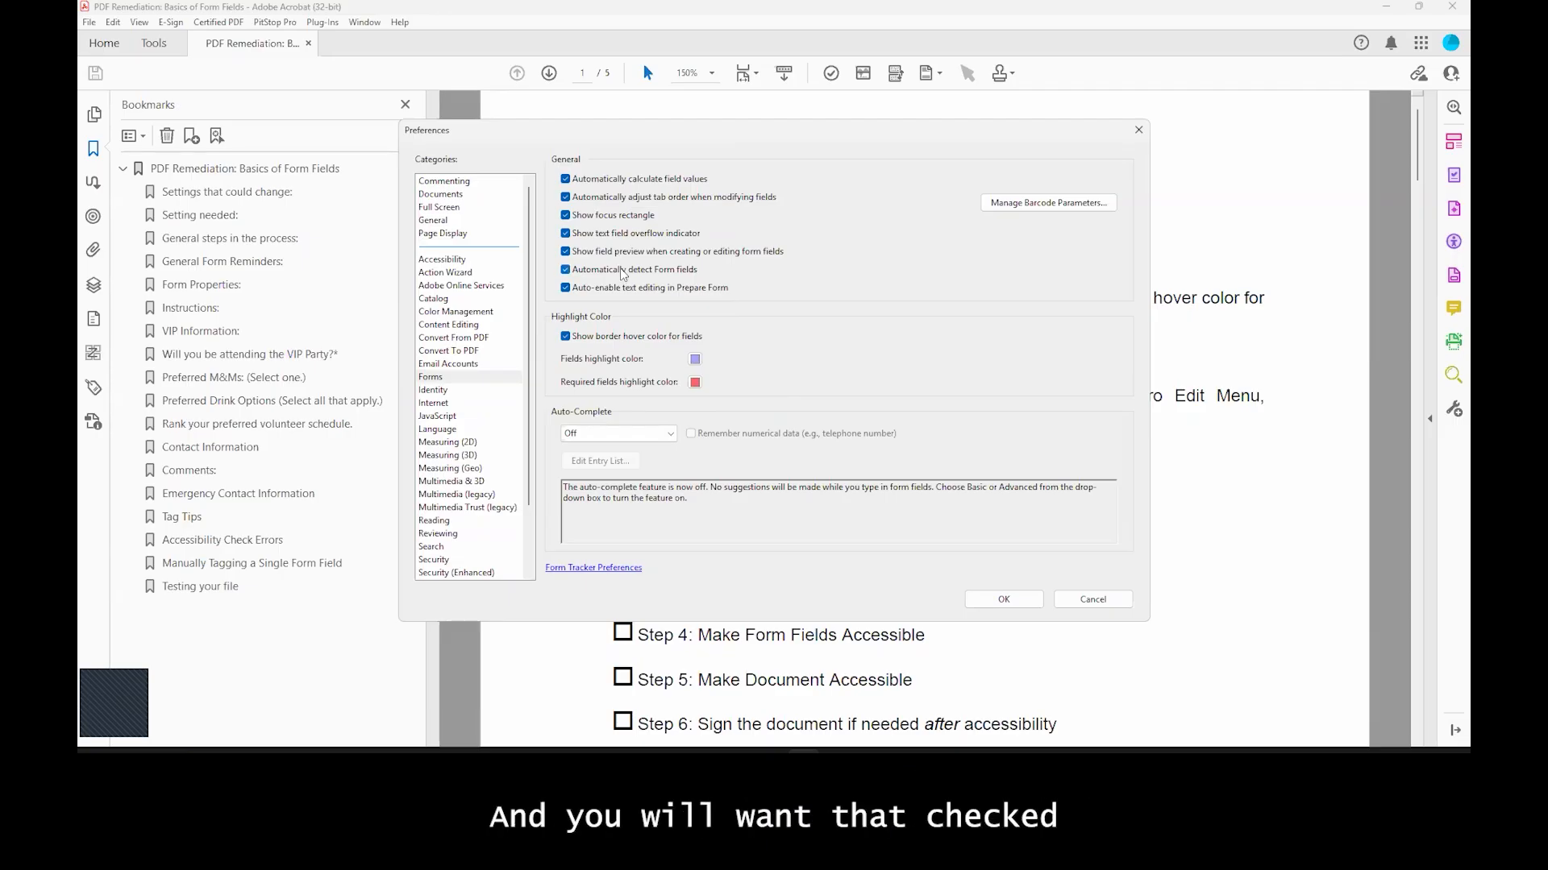
click(623, 274)
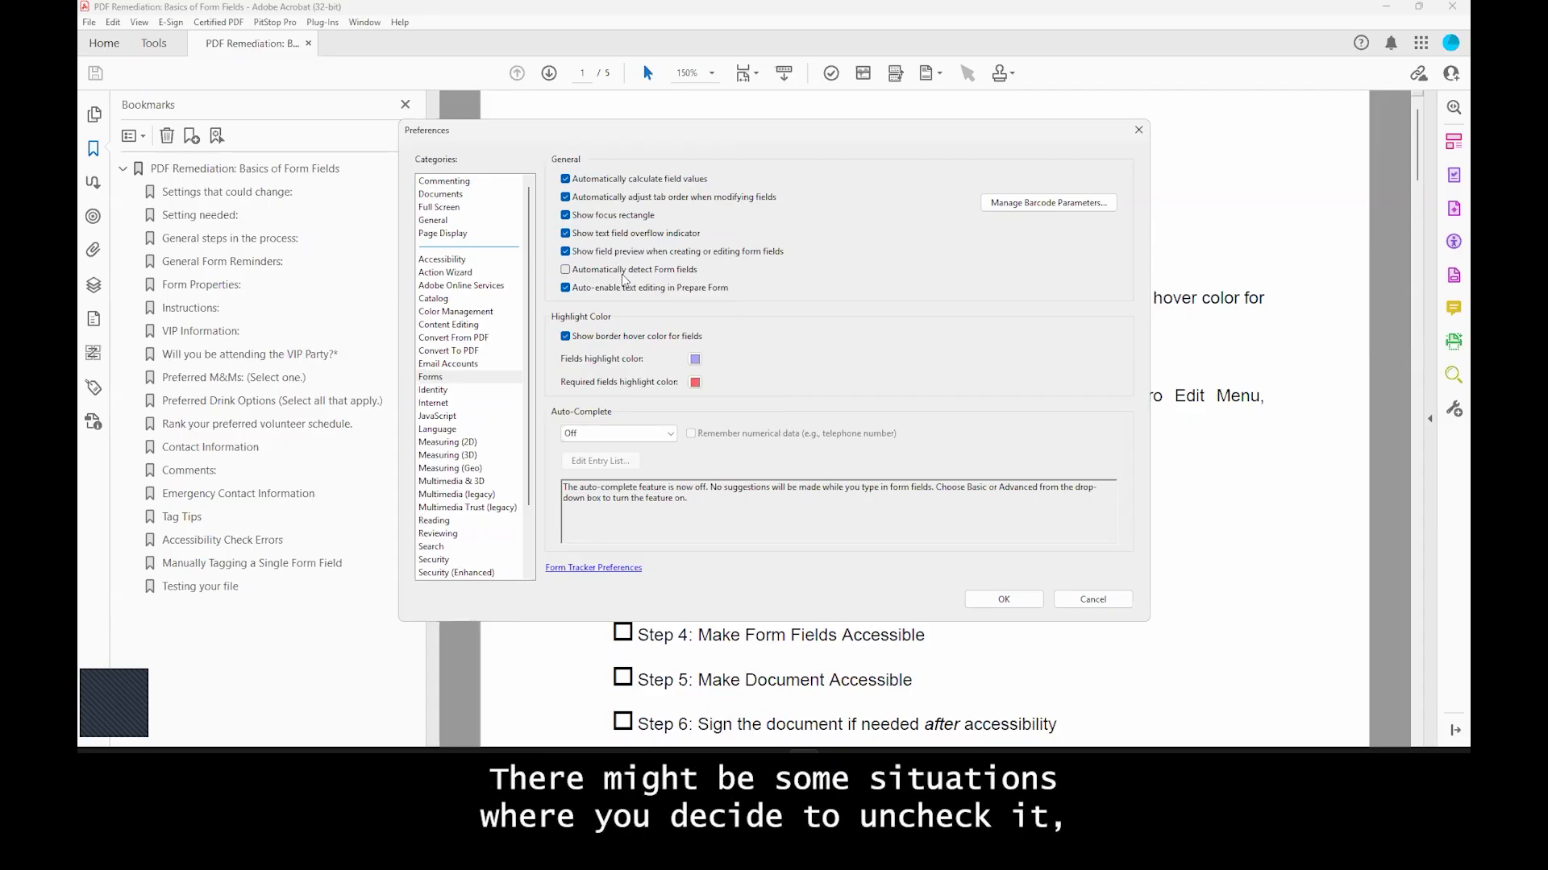
click(625, 276)
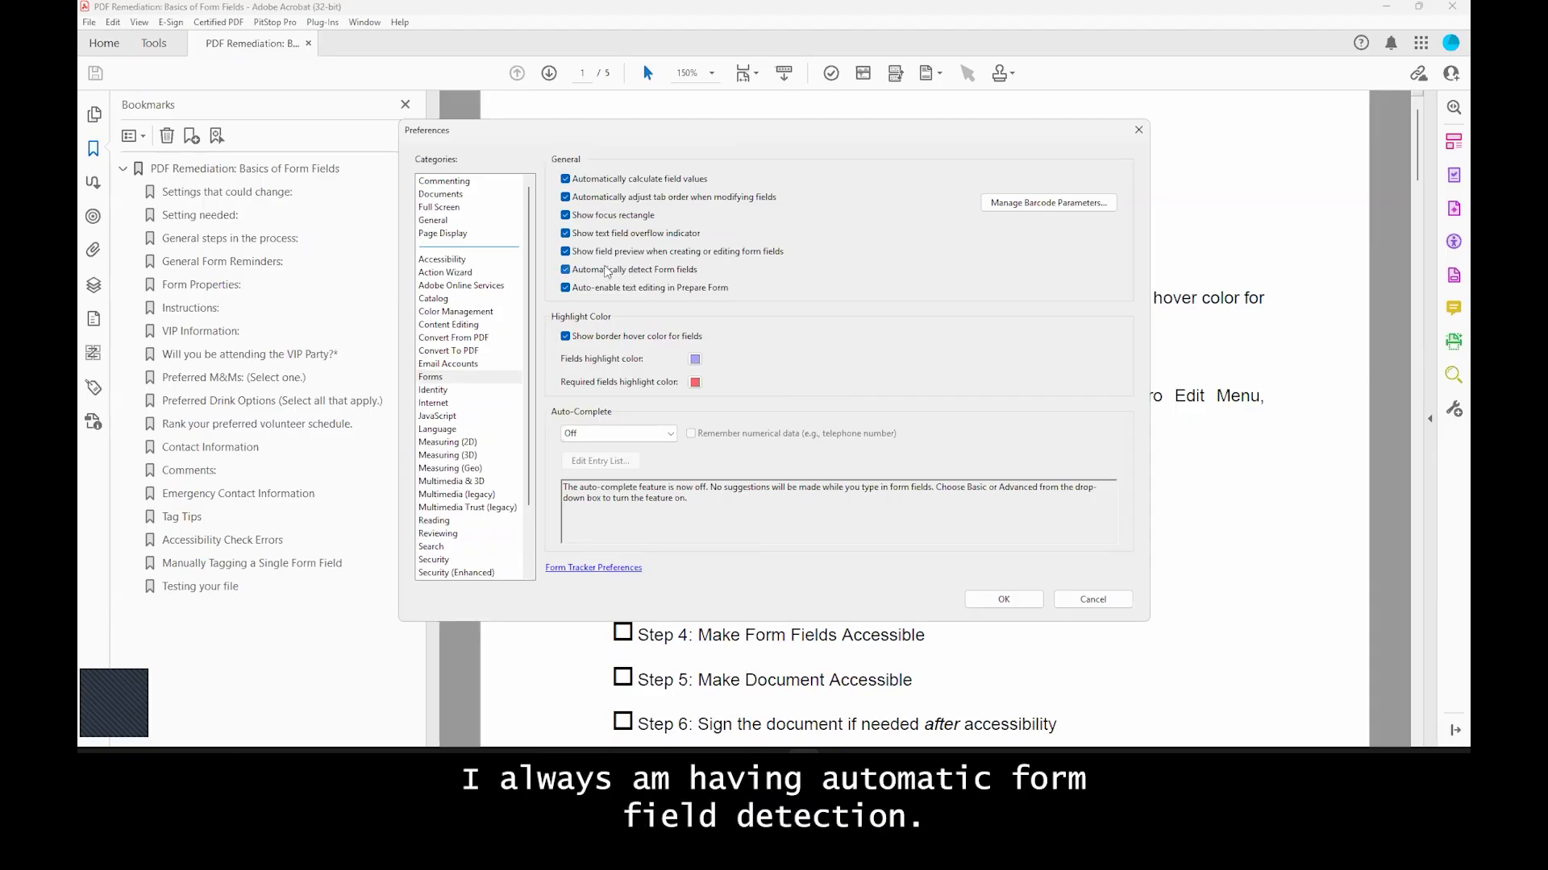
click(1017, 606)
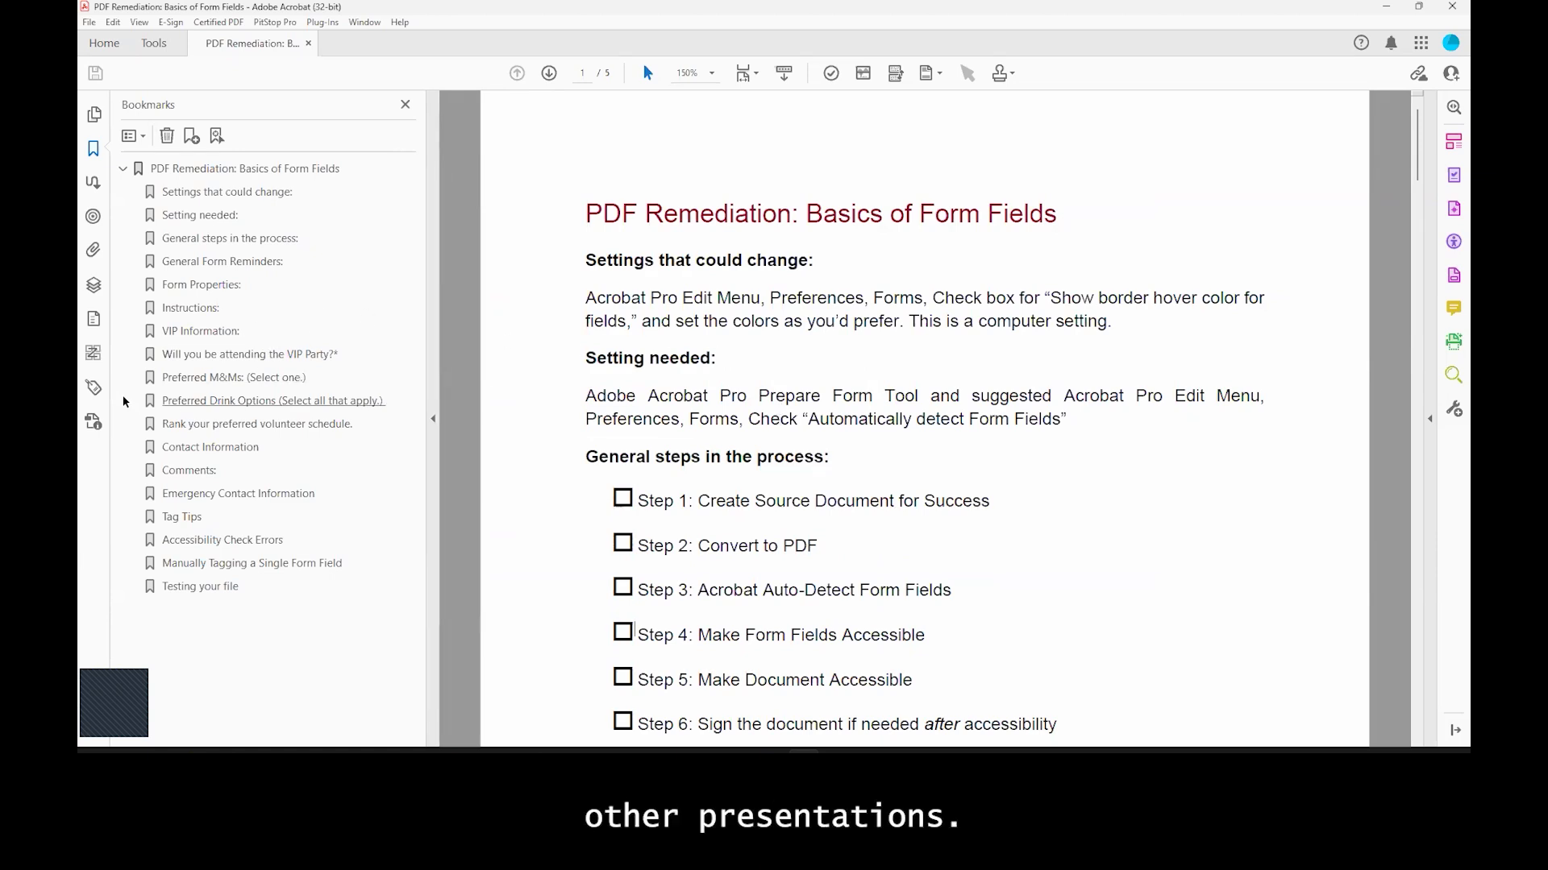
Step: View the document's accessibility tags, reading order and content structure in turn
click(94, 388)
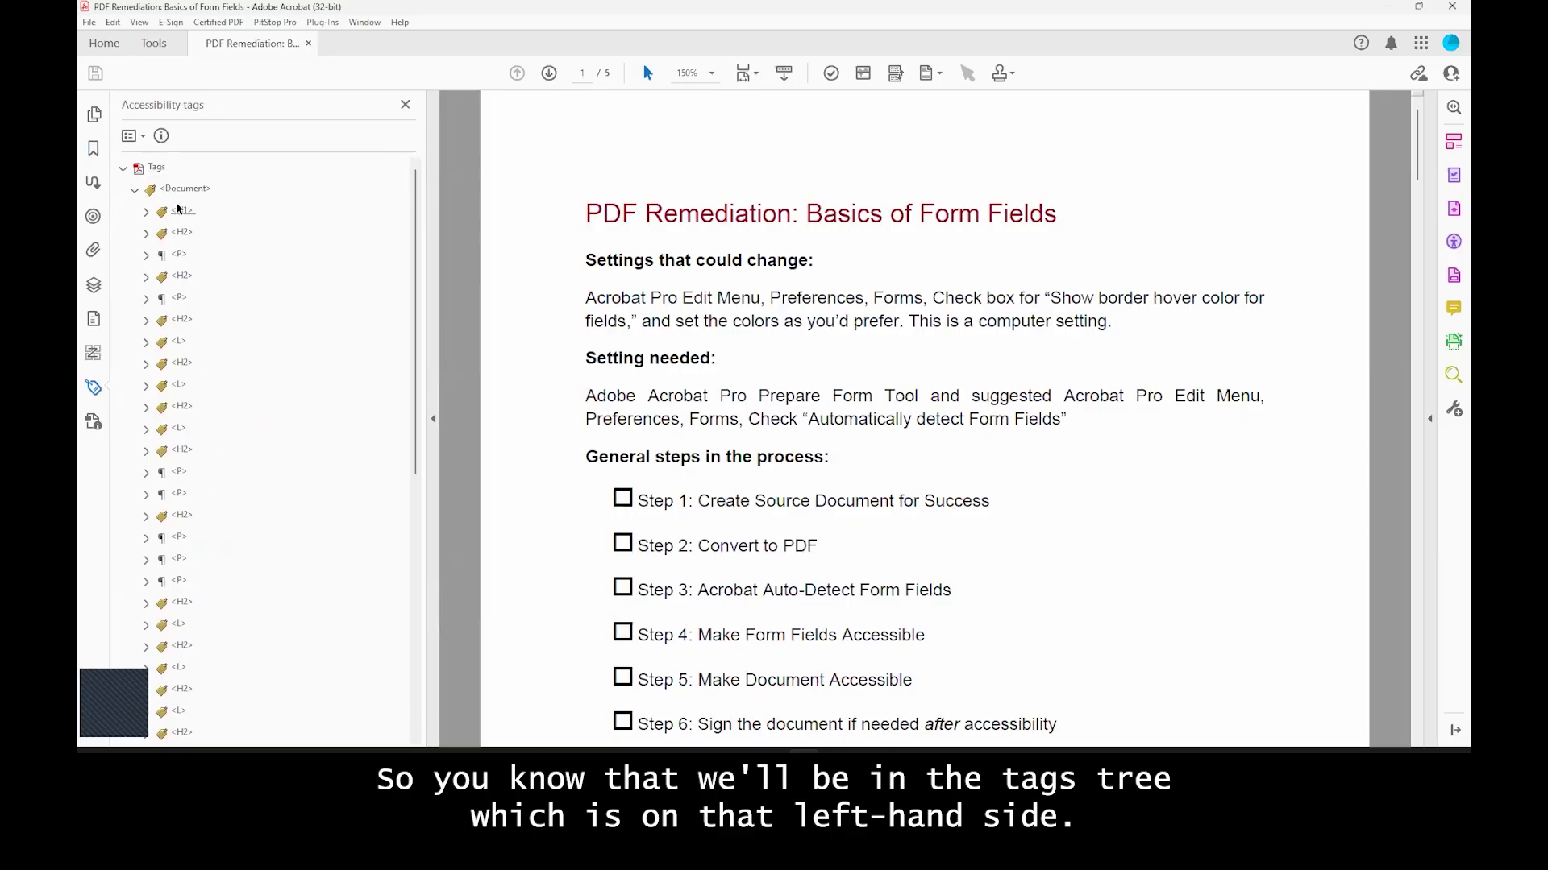
click(96, 355)
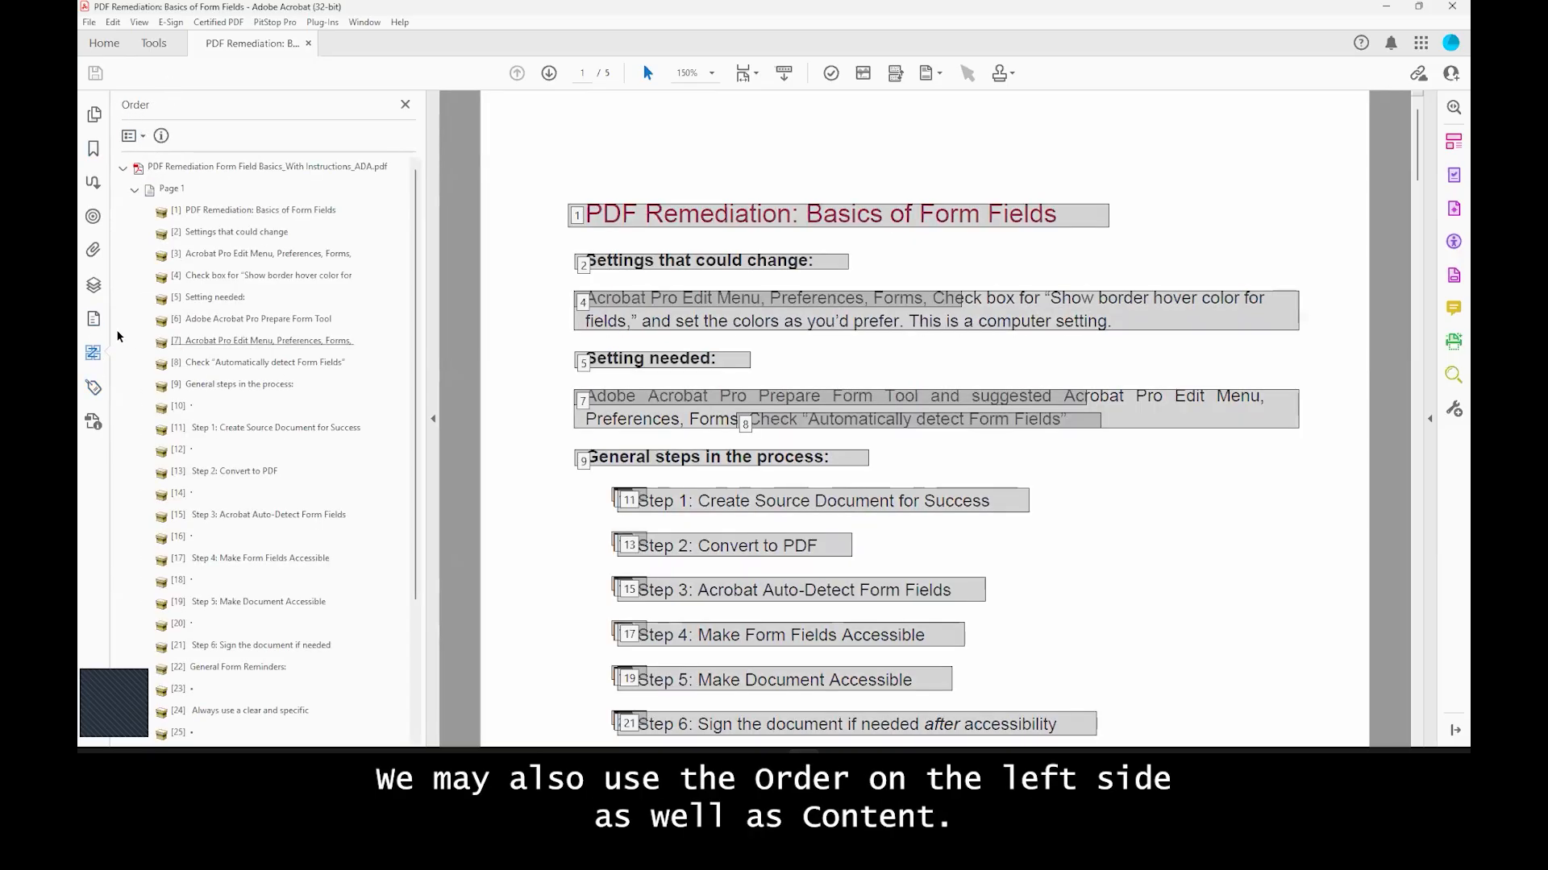
click(94, 318)
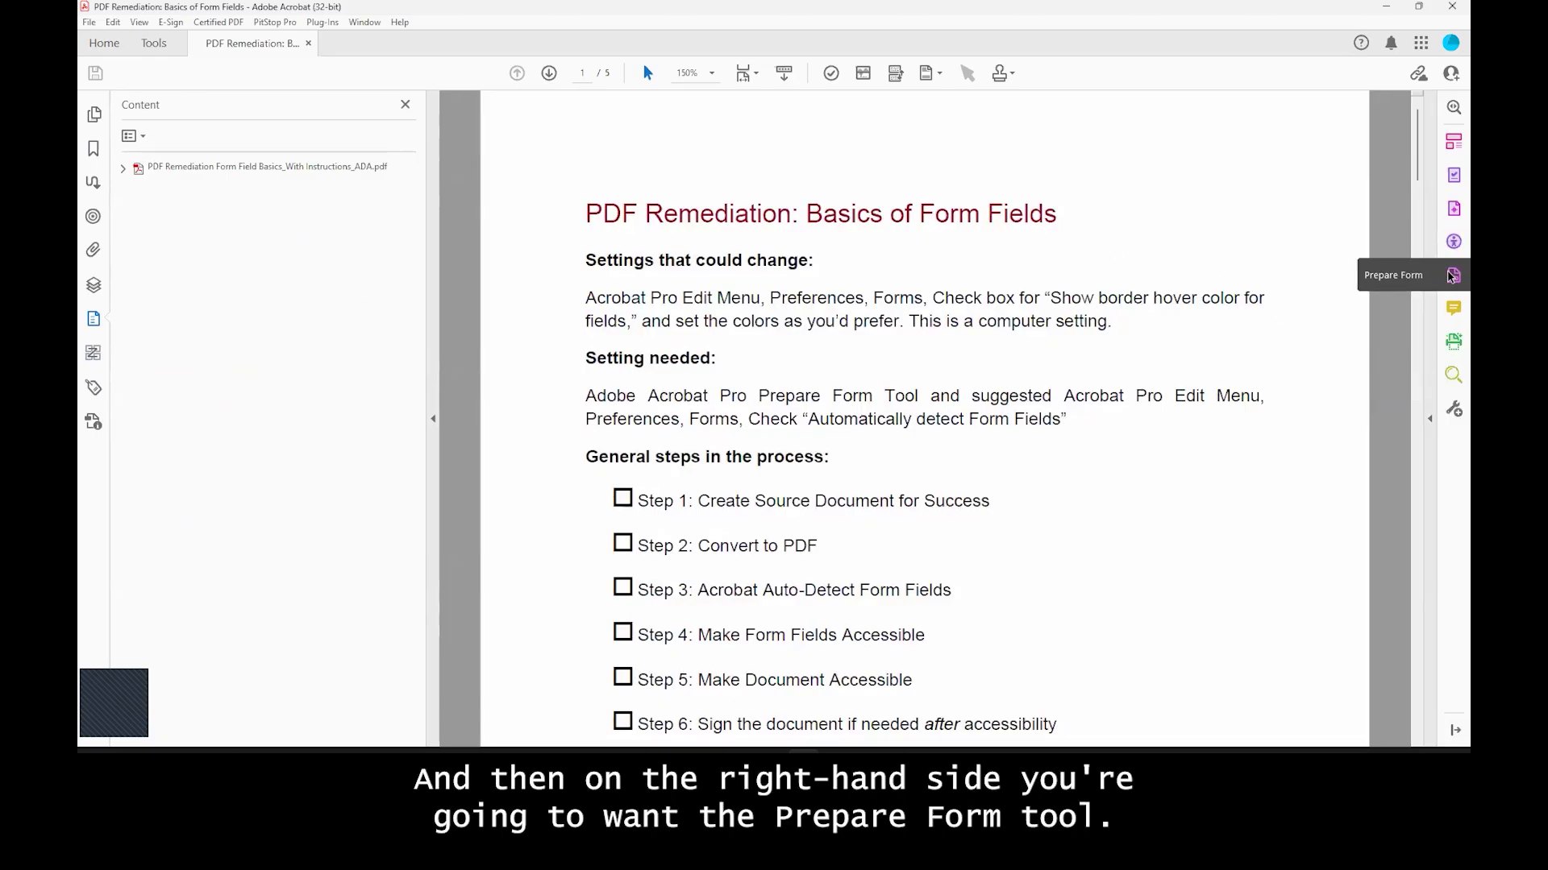
Step: Look up Prepare Form in the full tool collection, open it, and return to the document
click(1448, 417)
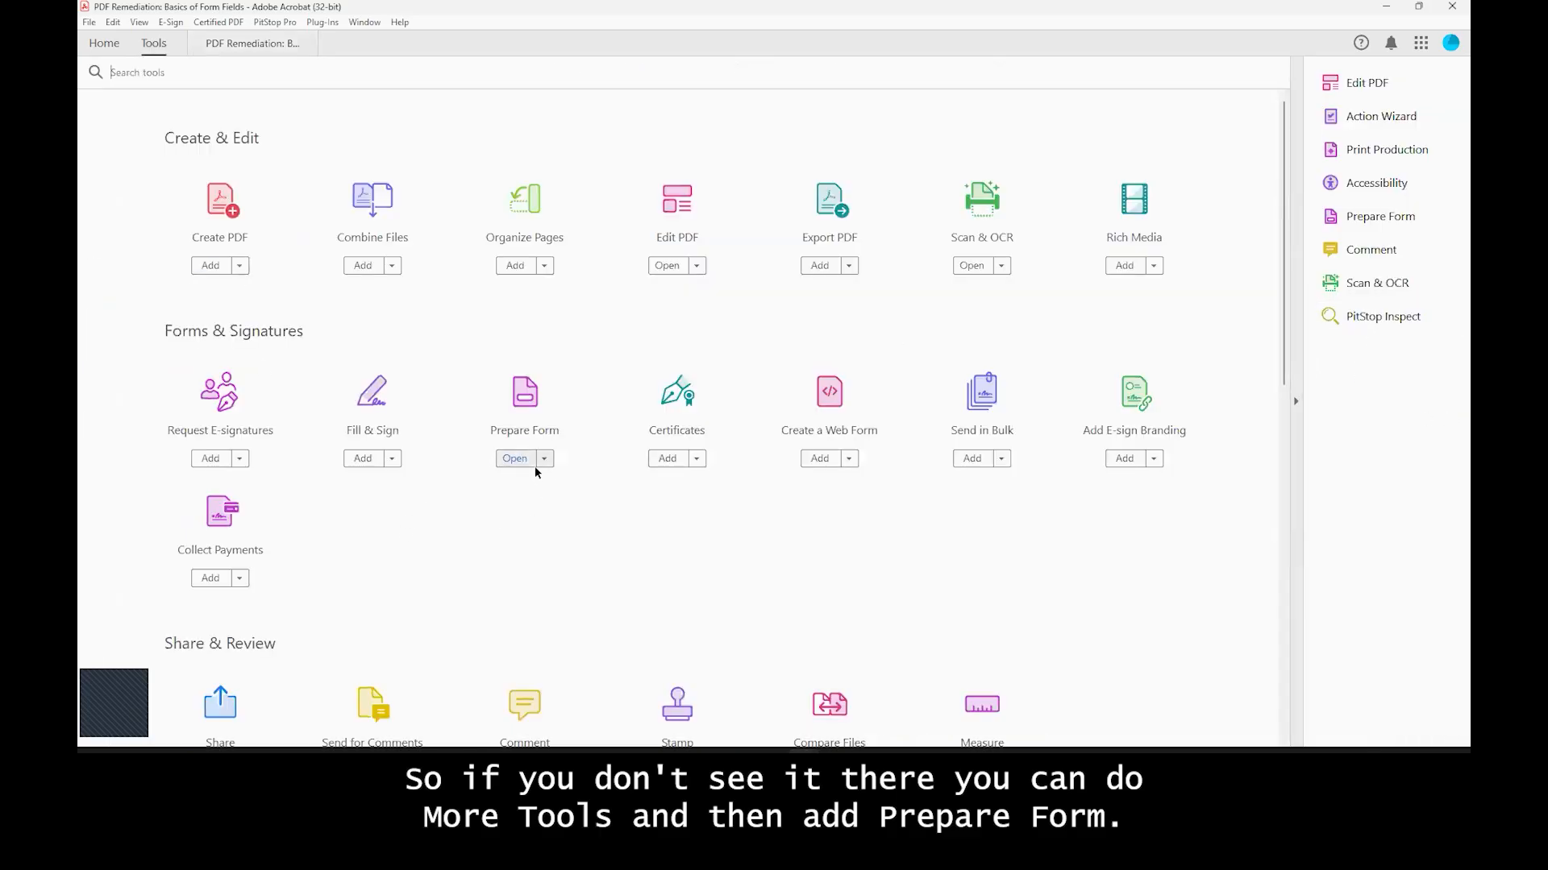
click(1383, 219)
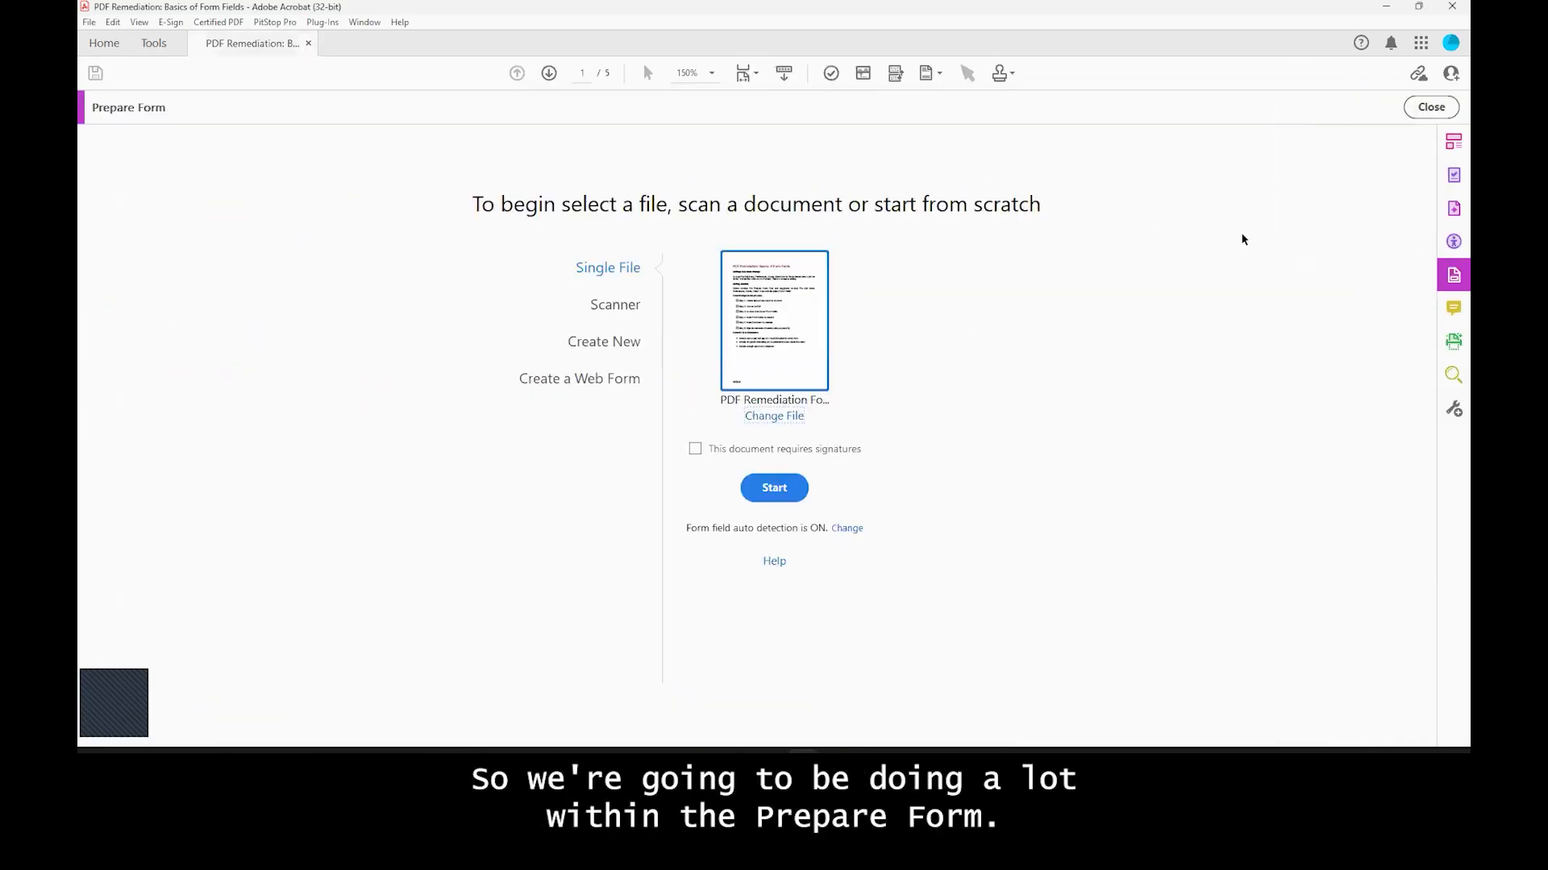
click(1432, 110)
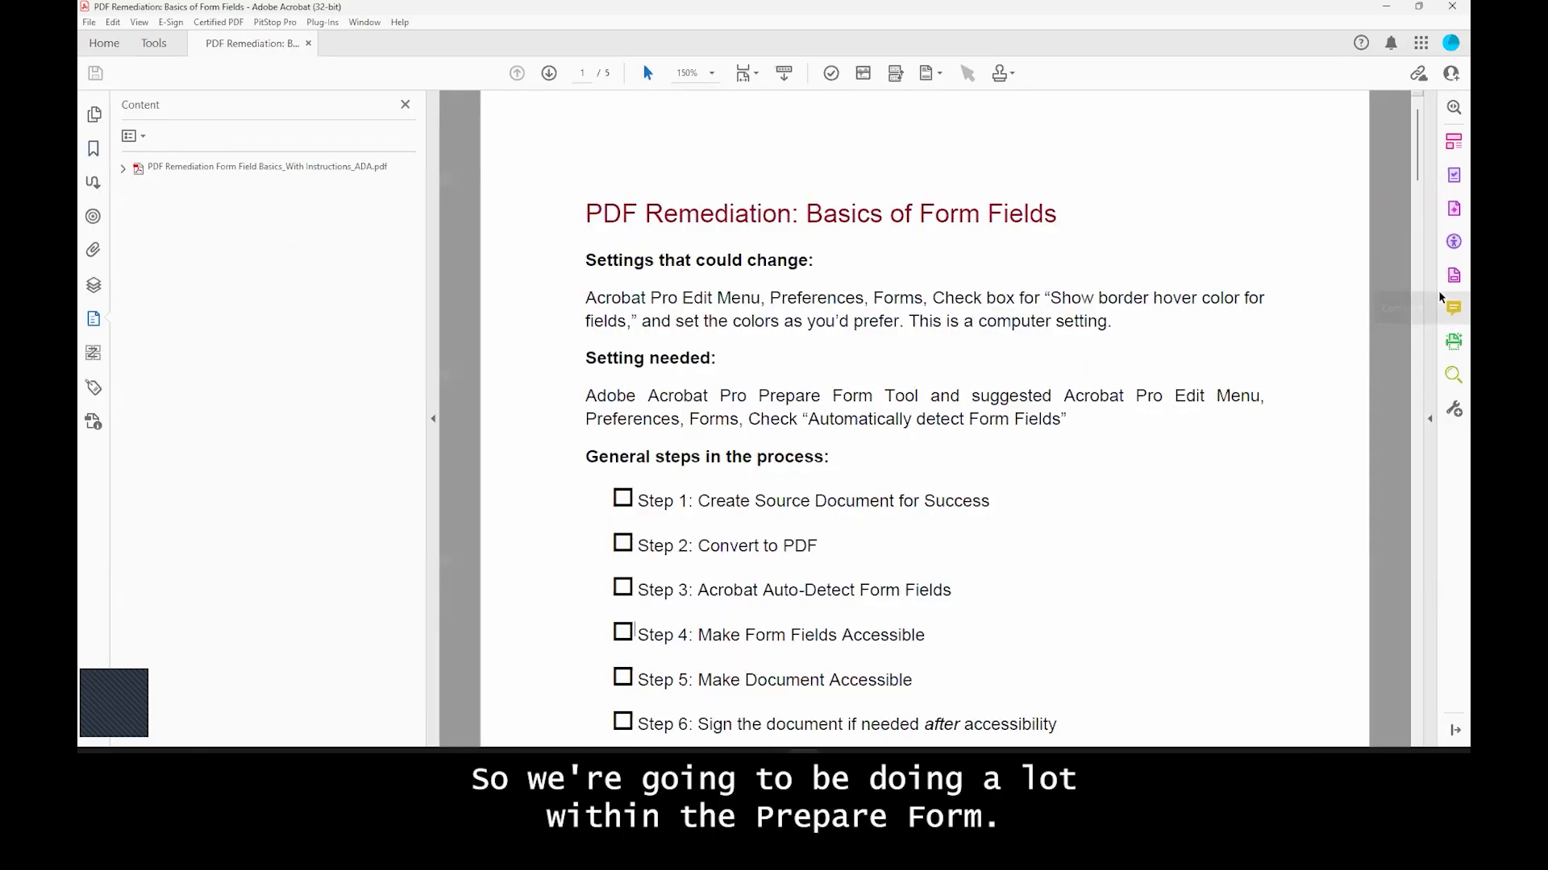
scroll(627, 282, down, 1)
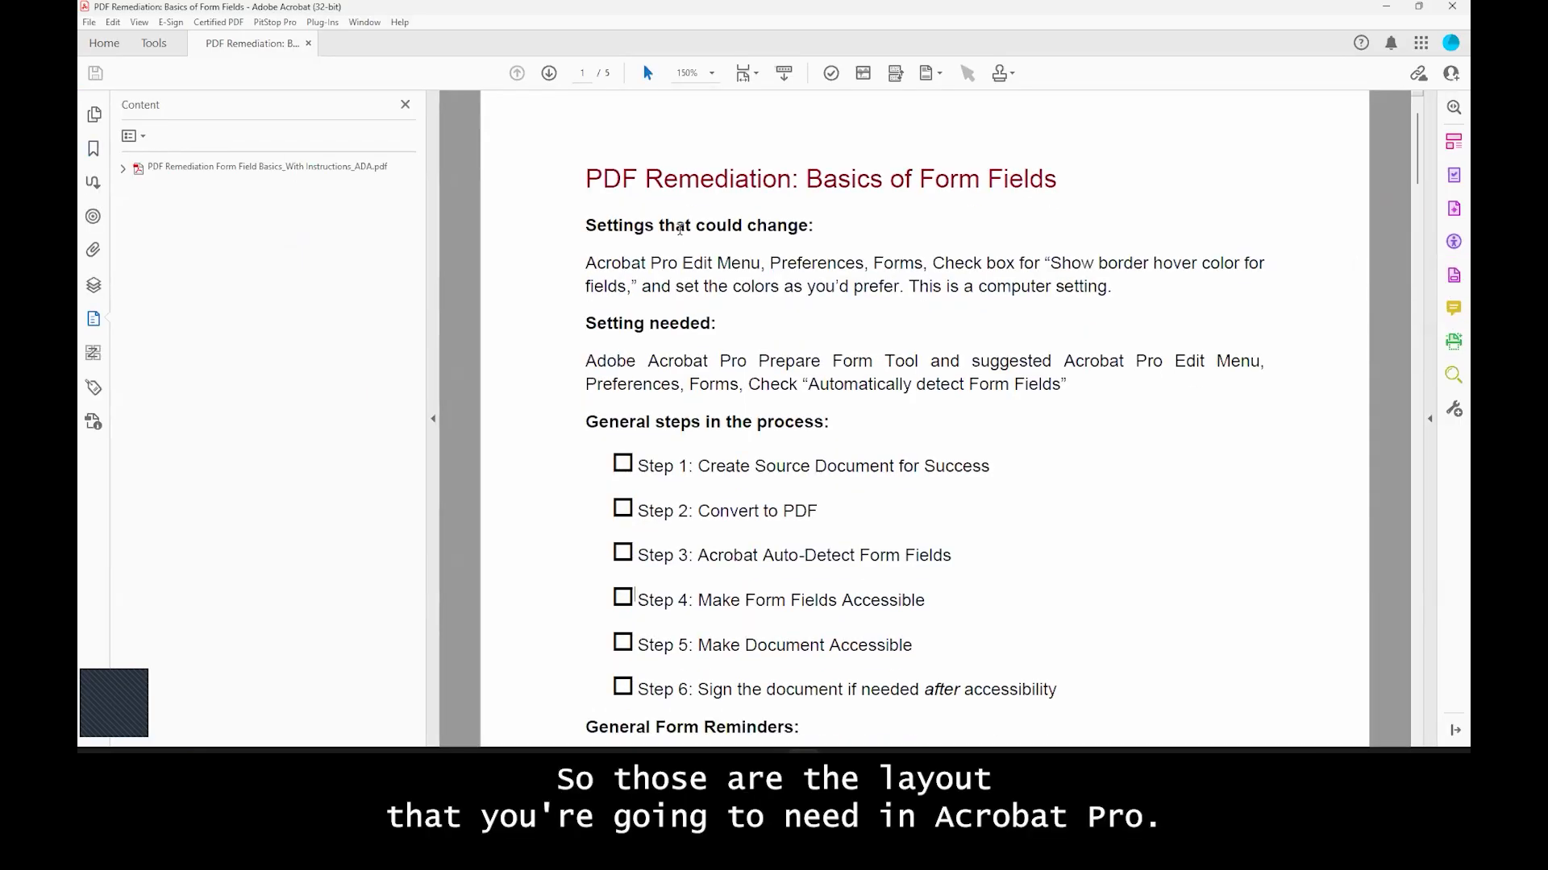
scroll(684, 286, down, 1)
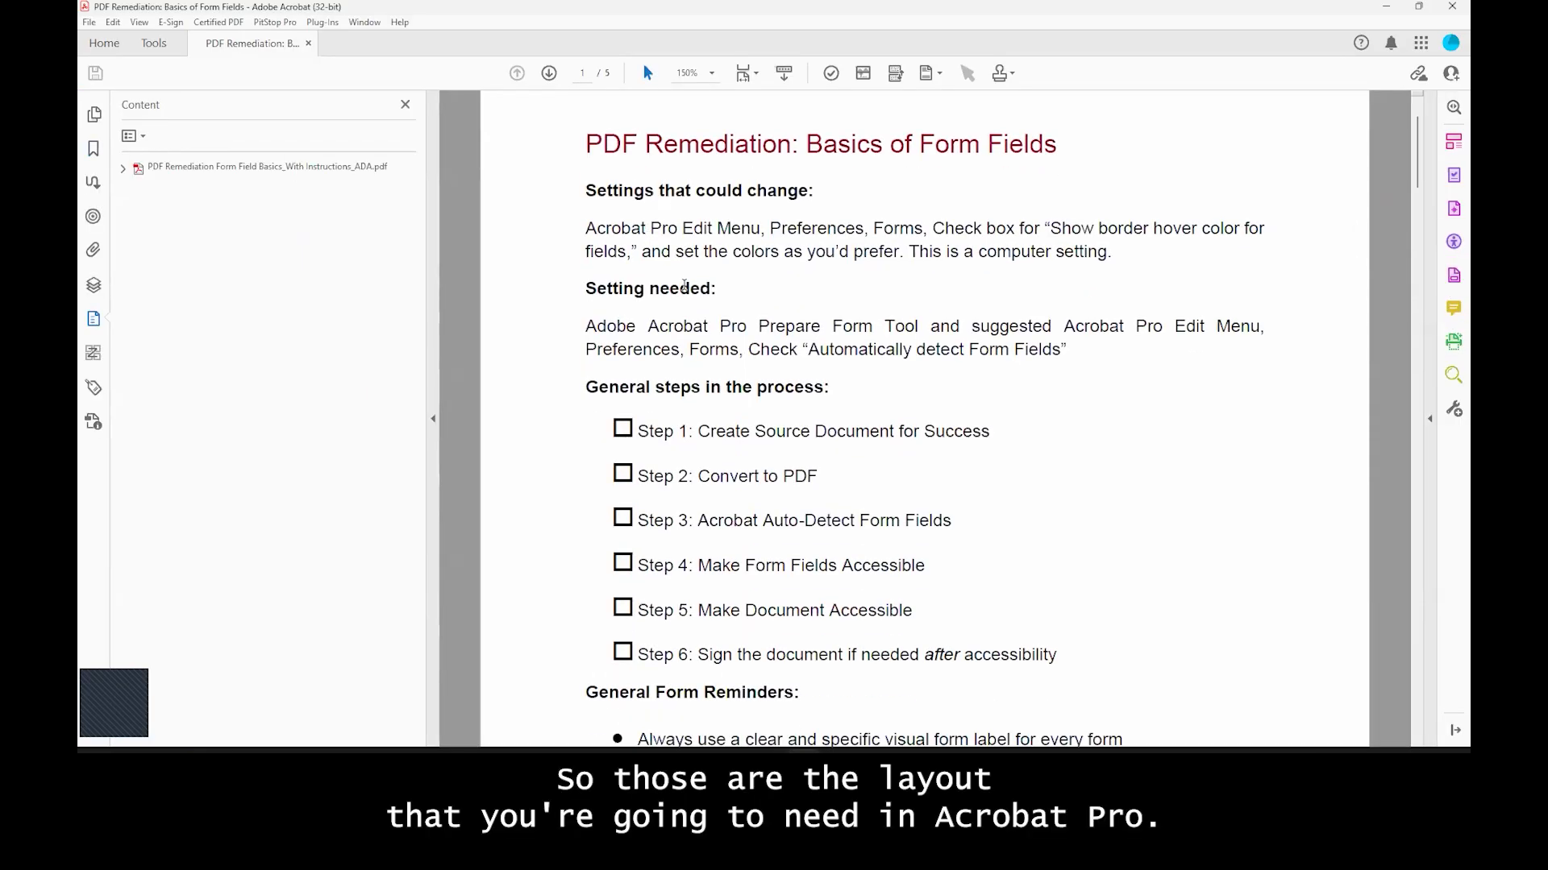
scroll(684, 286, up, 1)
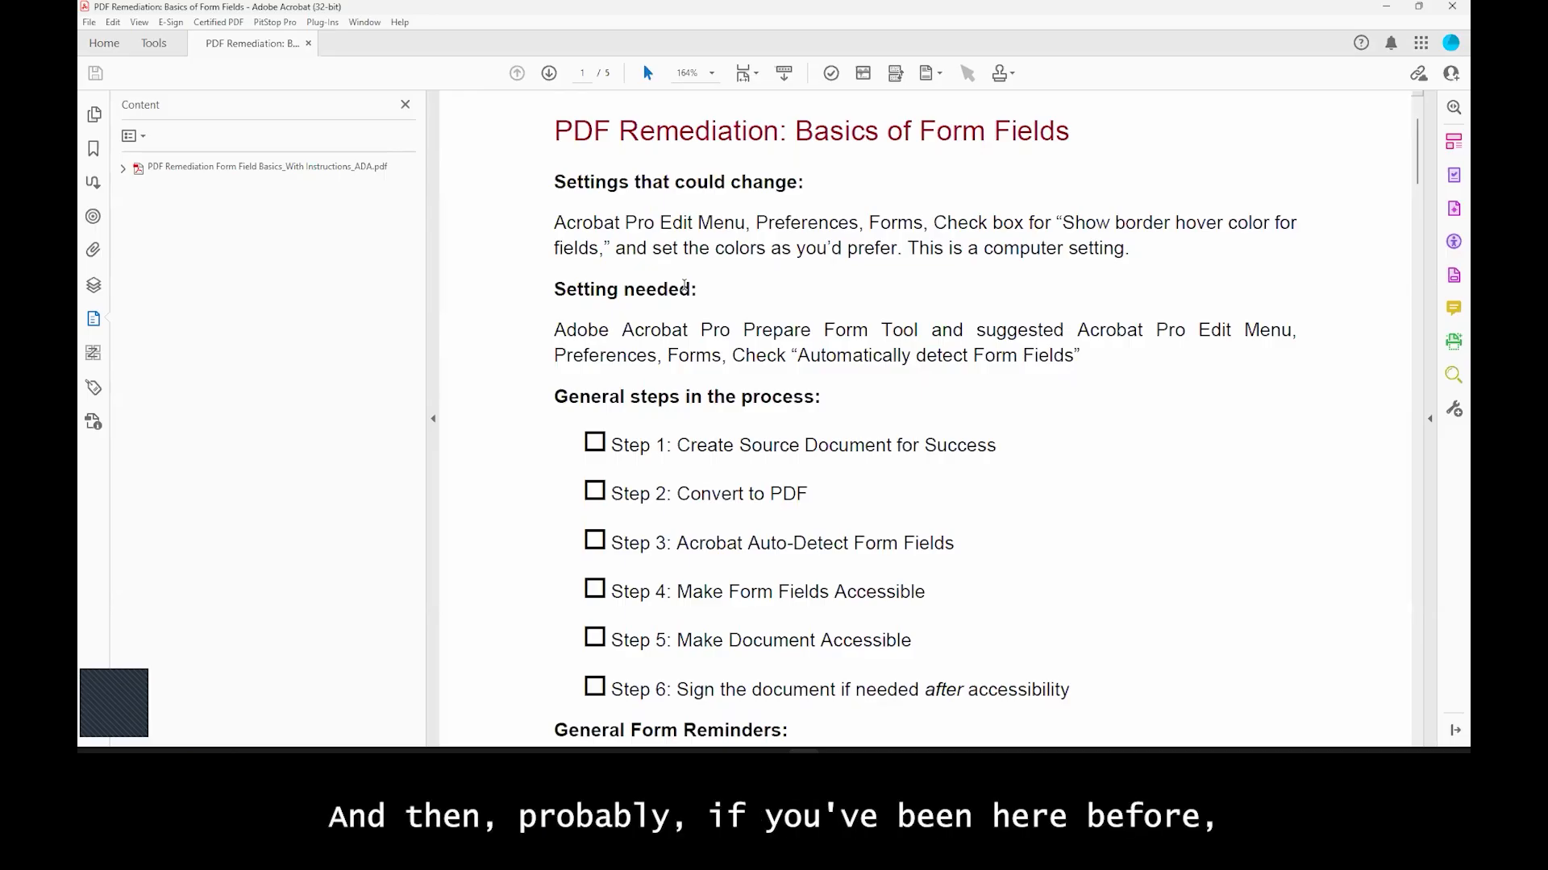
click(118, 26)
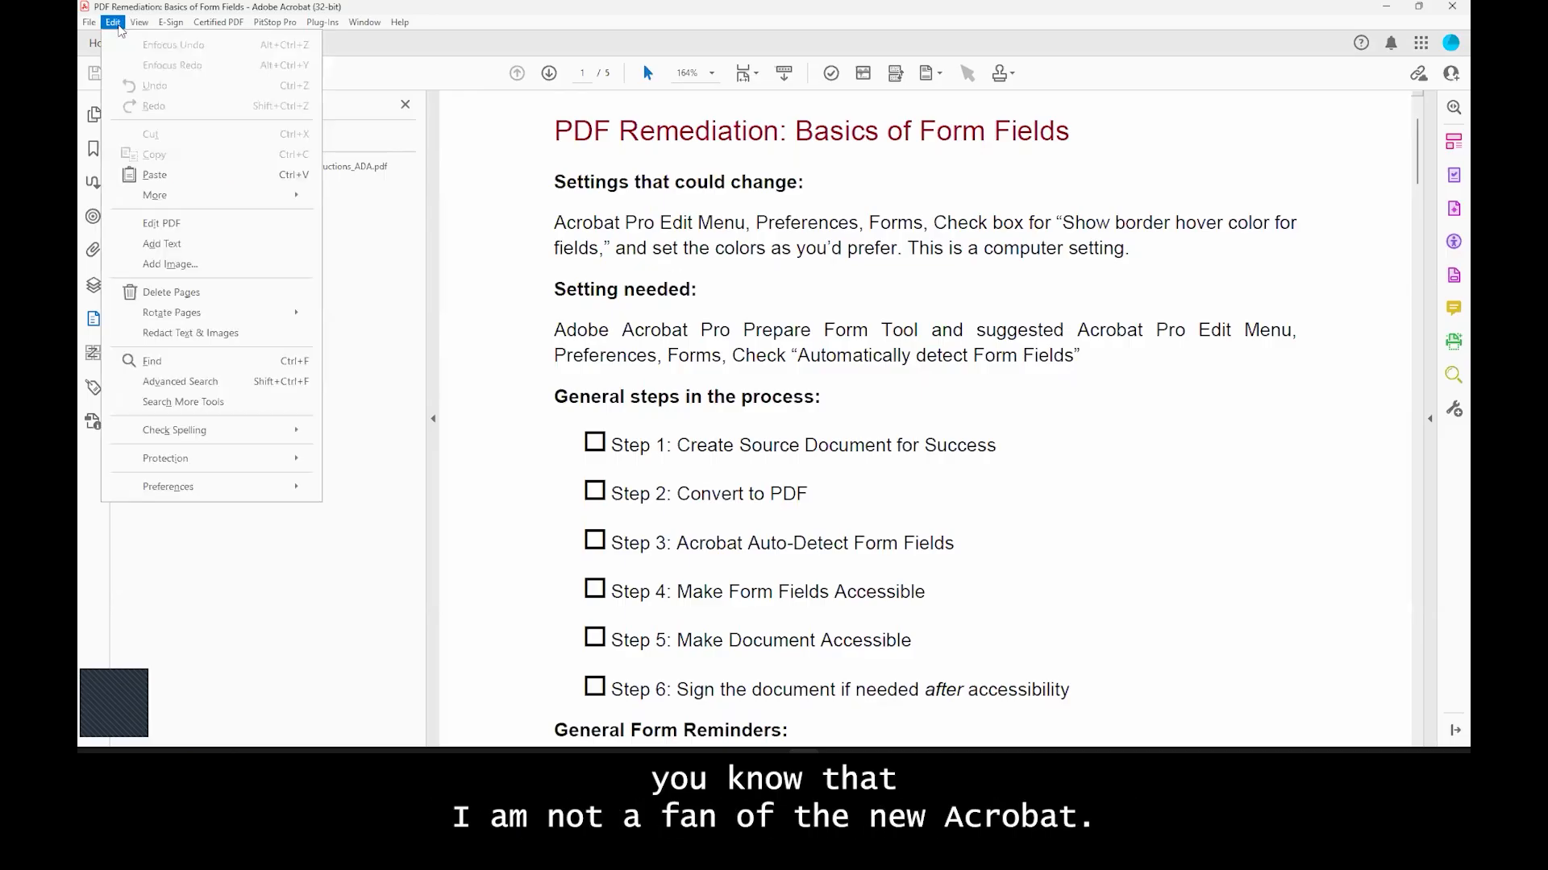
mouse_move(95, 26)
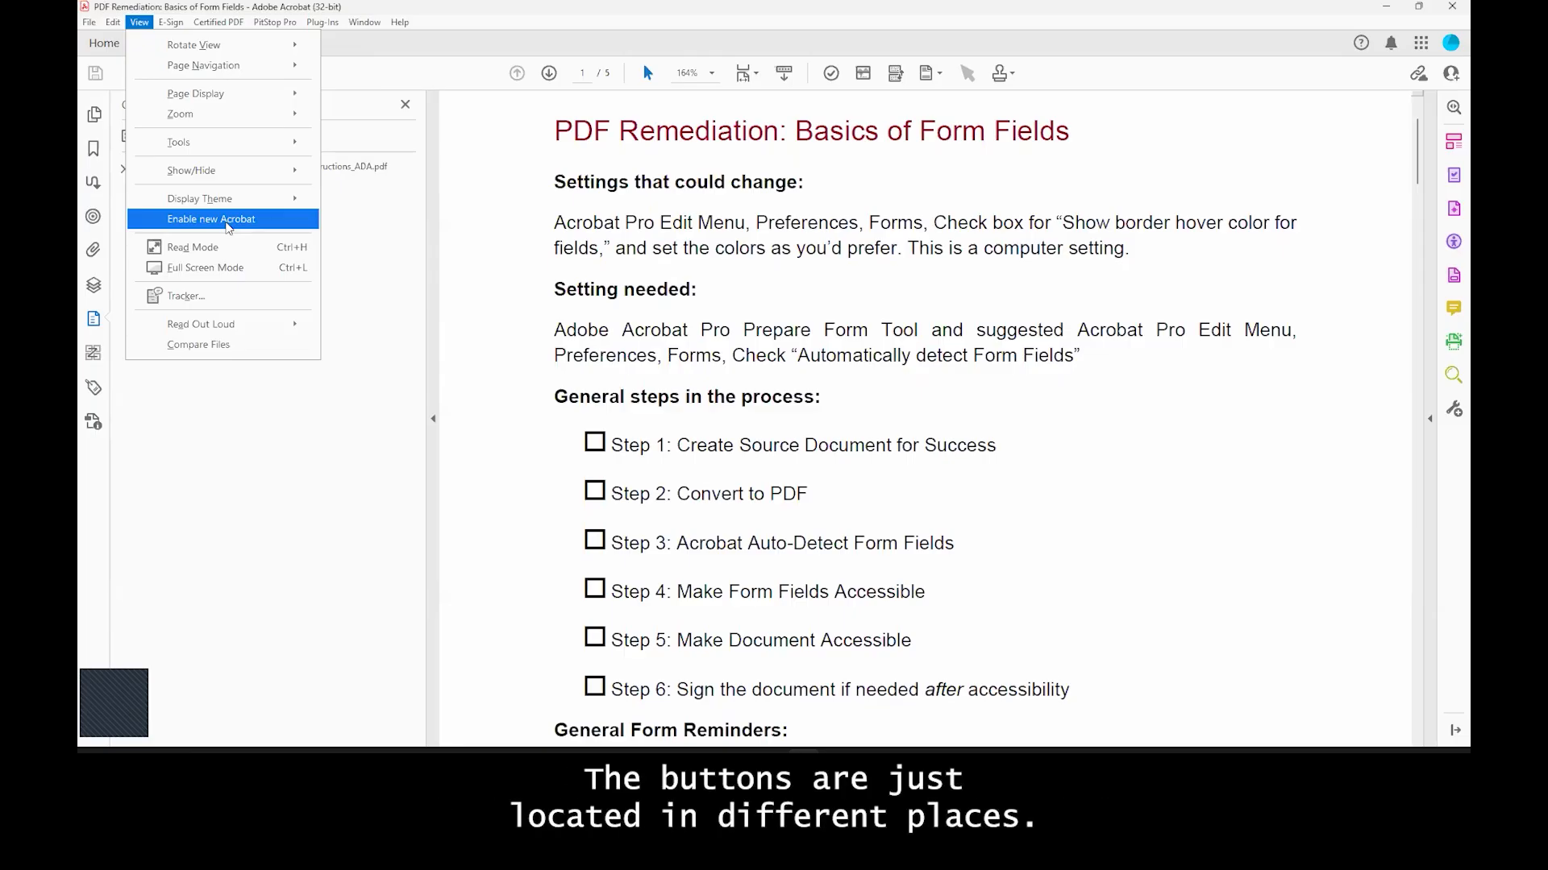
click(629, 399)
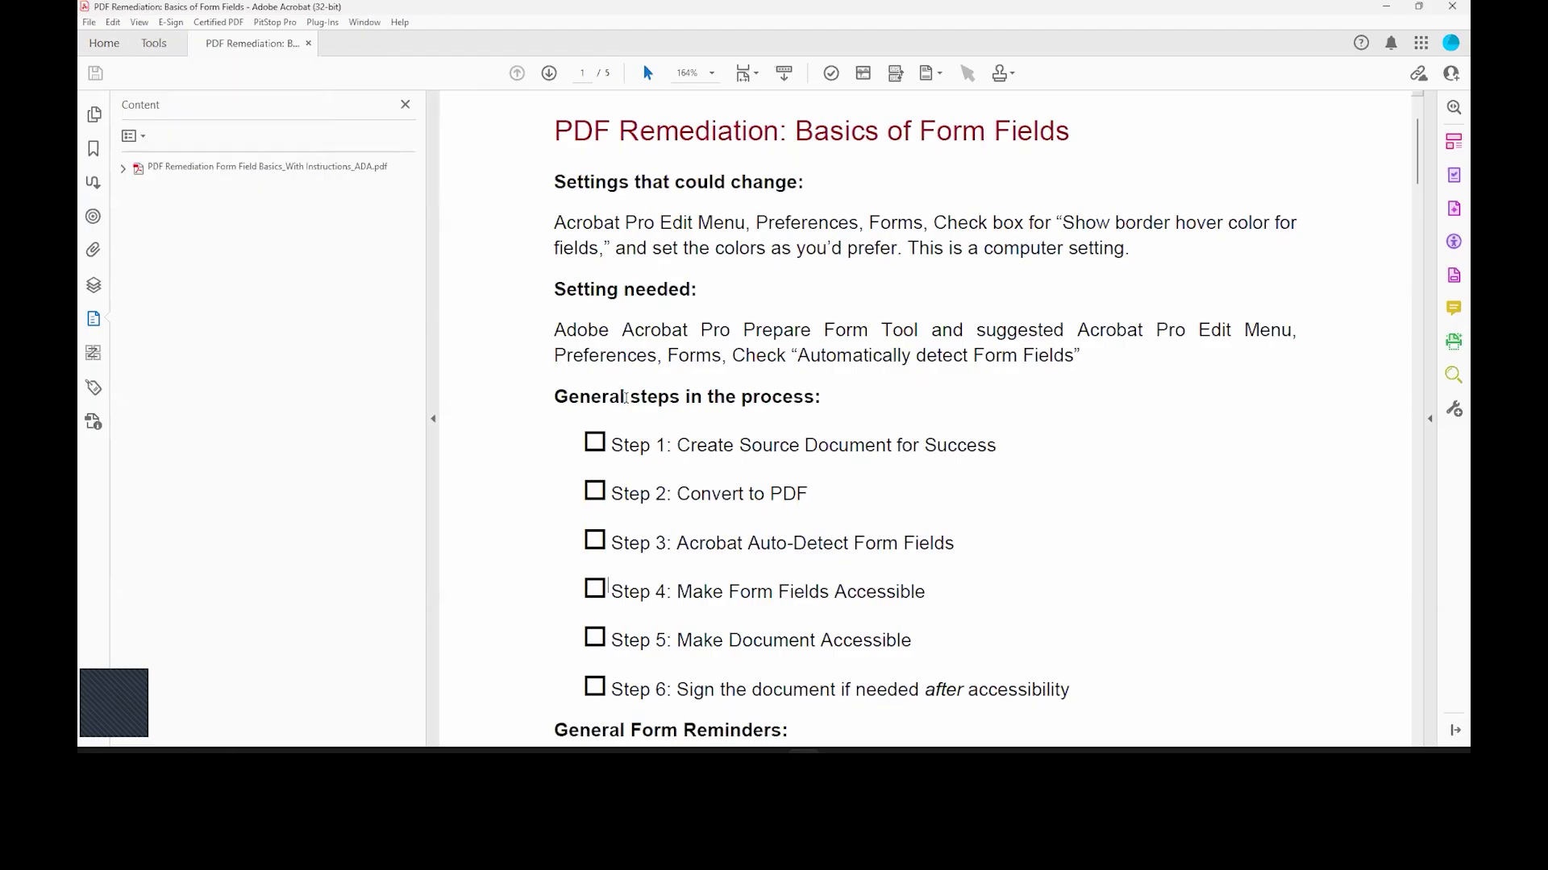
Step: Open the Prepare Form tool for the current document
scroll(637, 415, down, 3)
scroll(684, 395, down, 1)
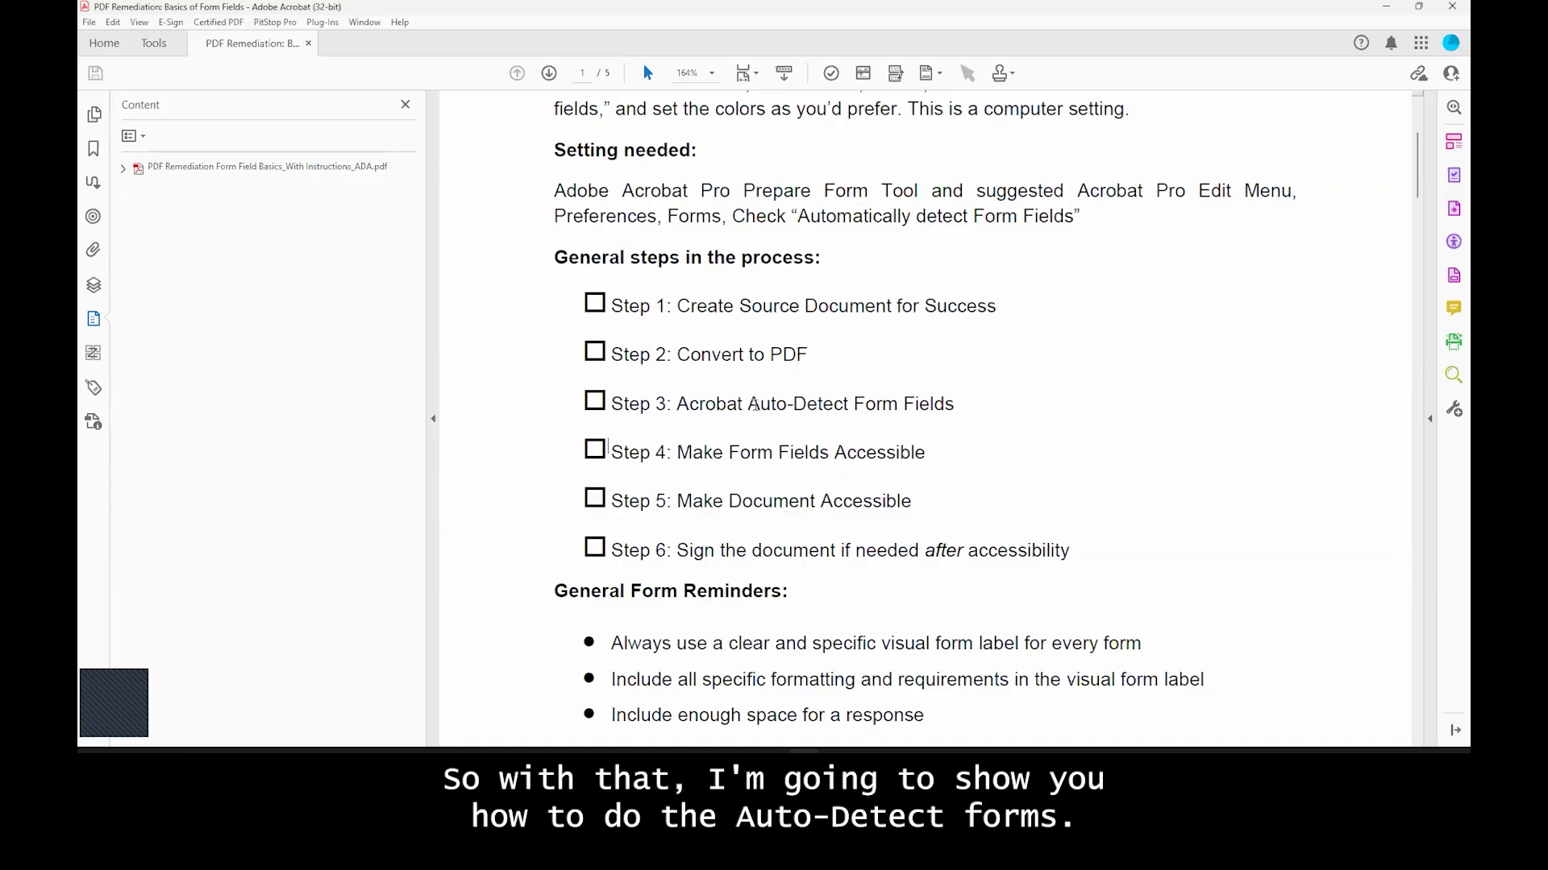
click(1451, 280)
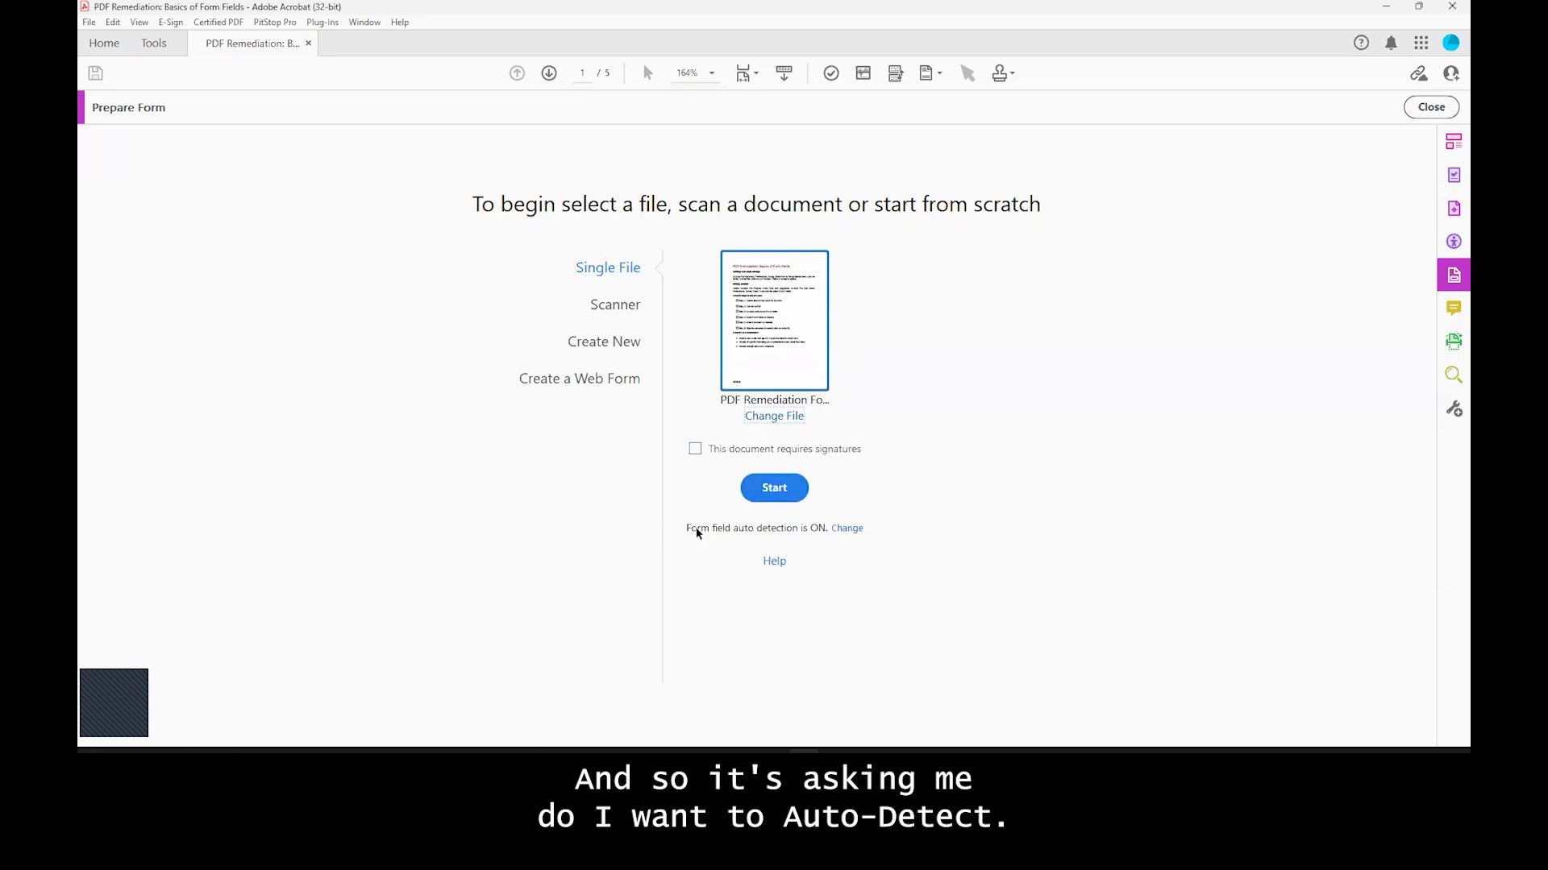
Step: Toggle "Automatically detect Form fields" in the form preferences, leaving it enabled, and start preparing the current file as a form
click(843, 531)
click(614, 270)
click(625, 271)
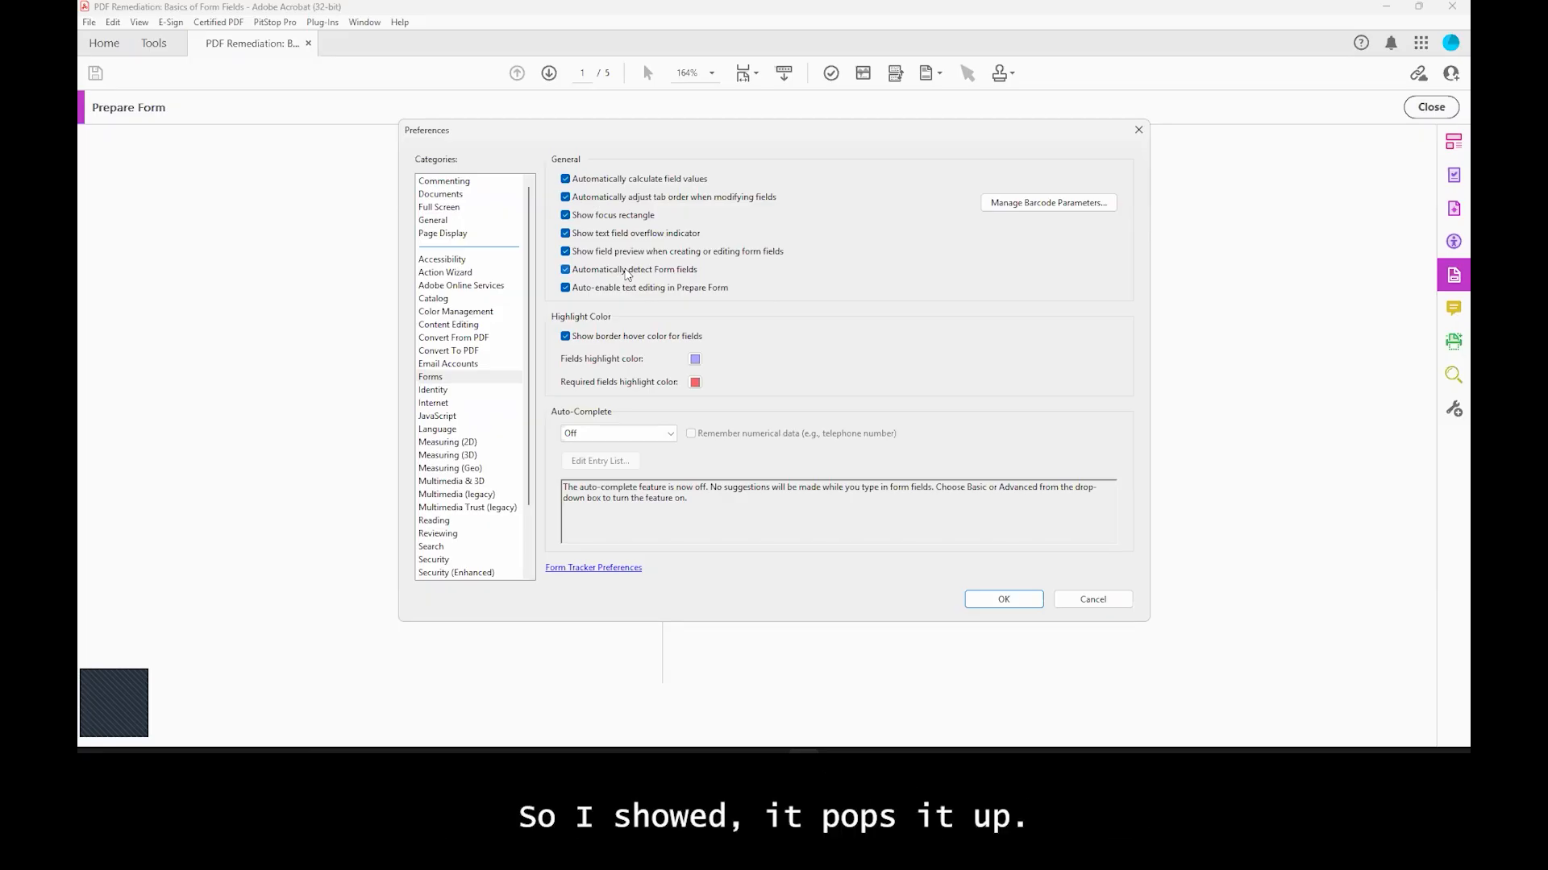
click(627, 273)
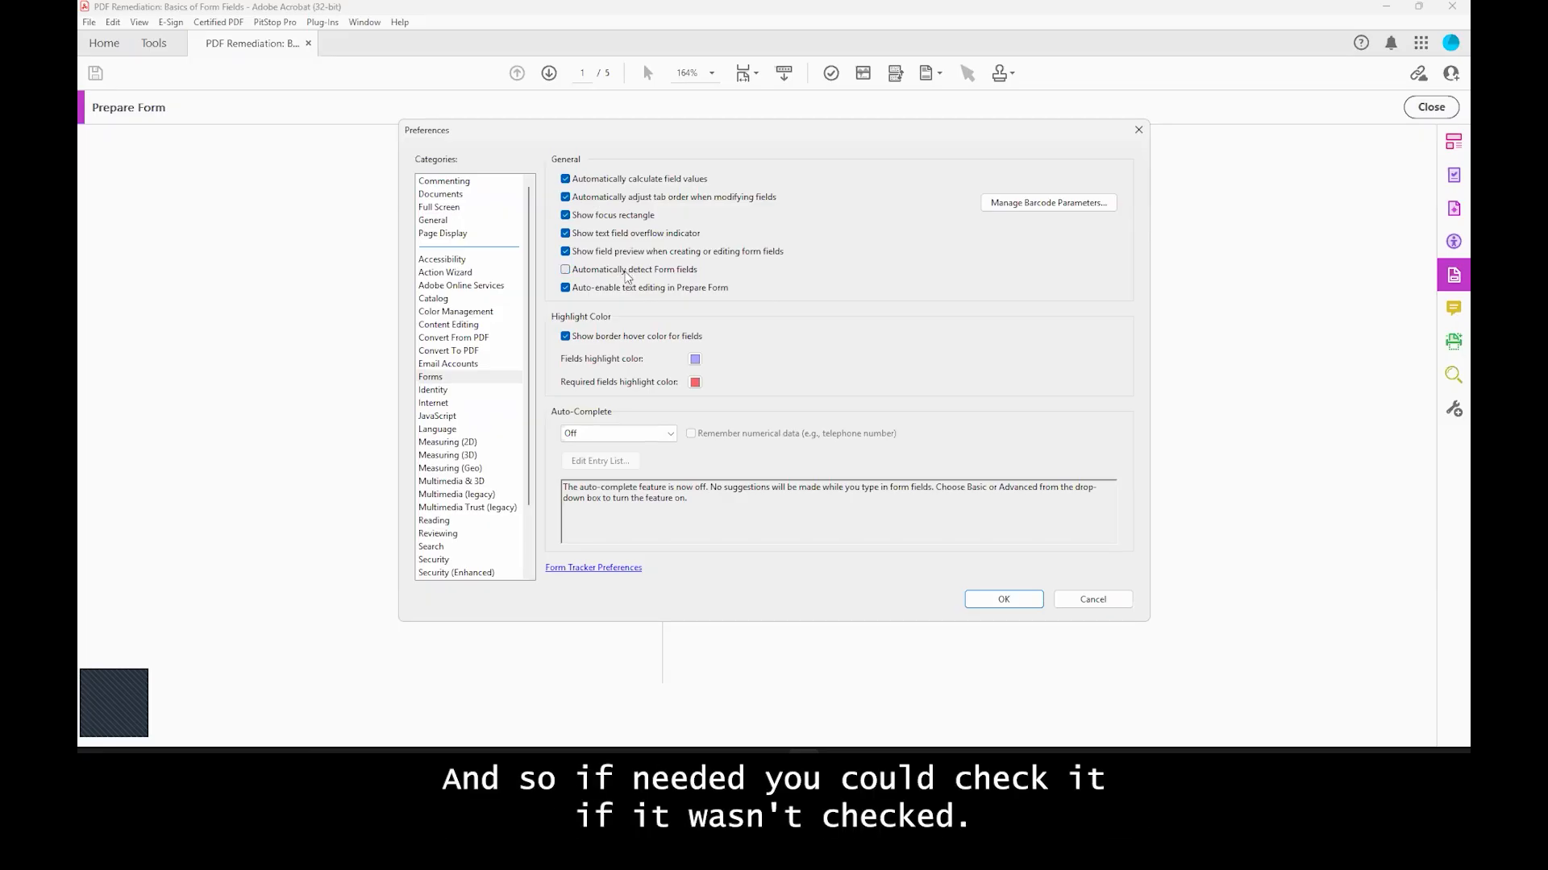
click(627, 272)
click(996, 599)
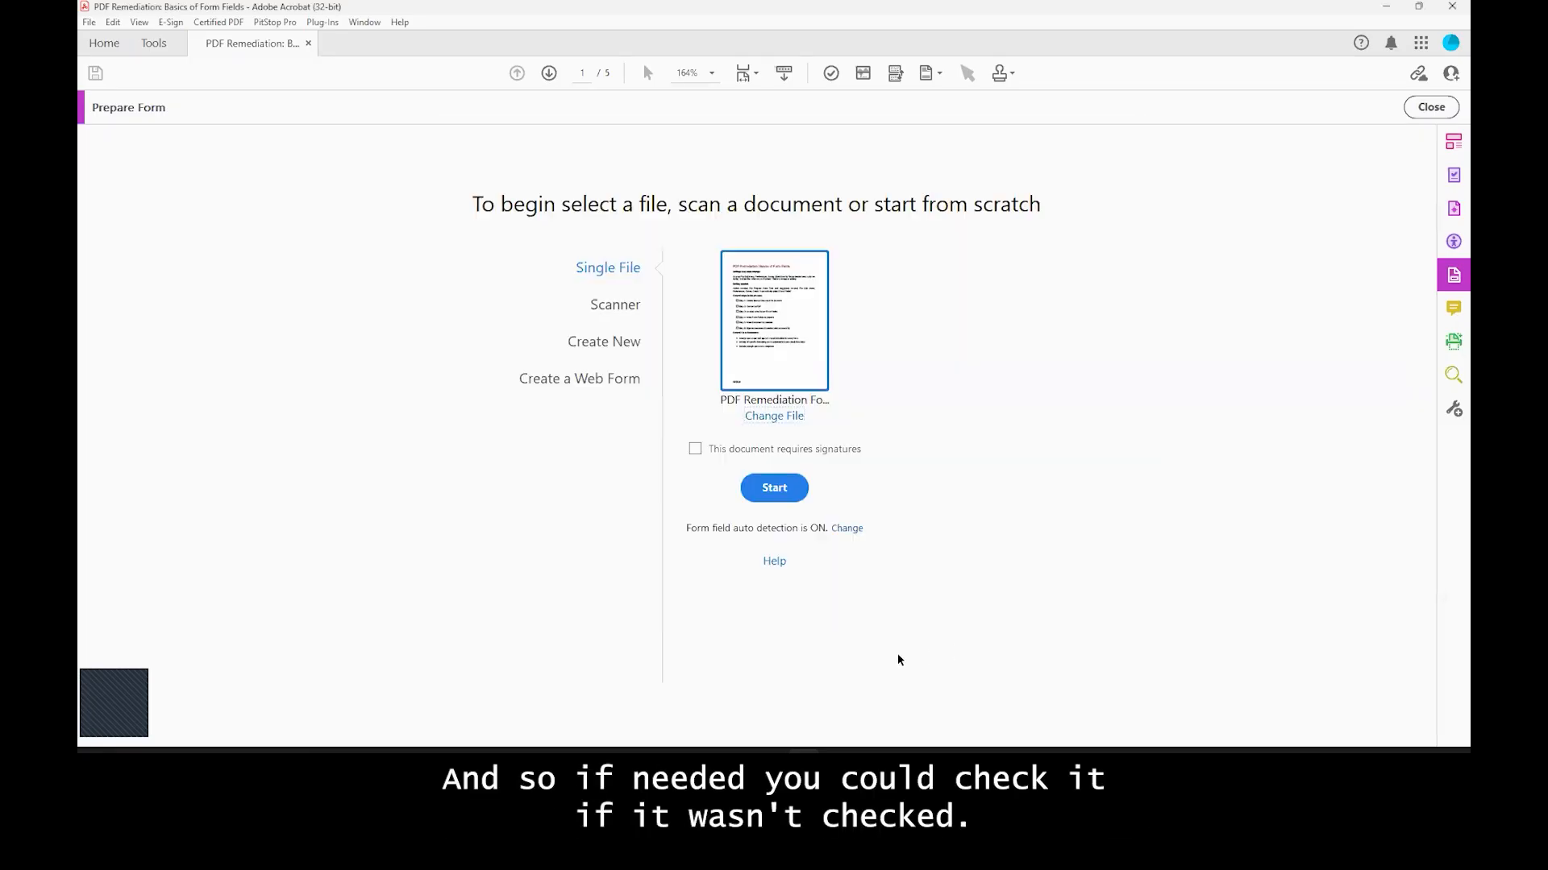
click(778, 493)
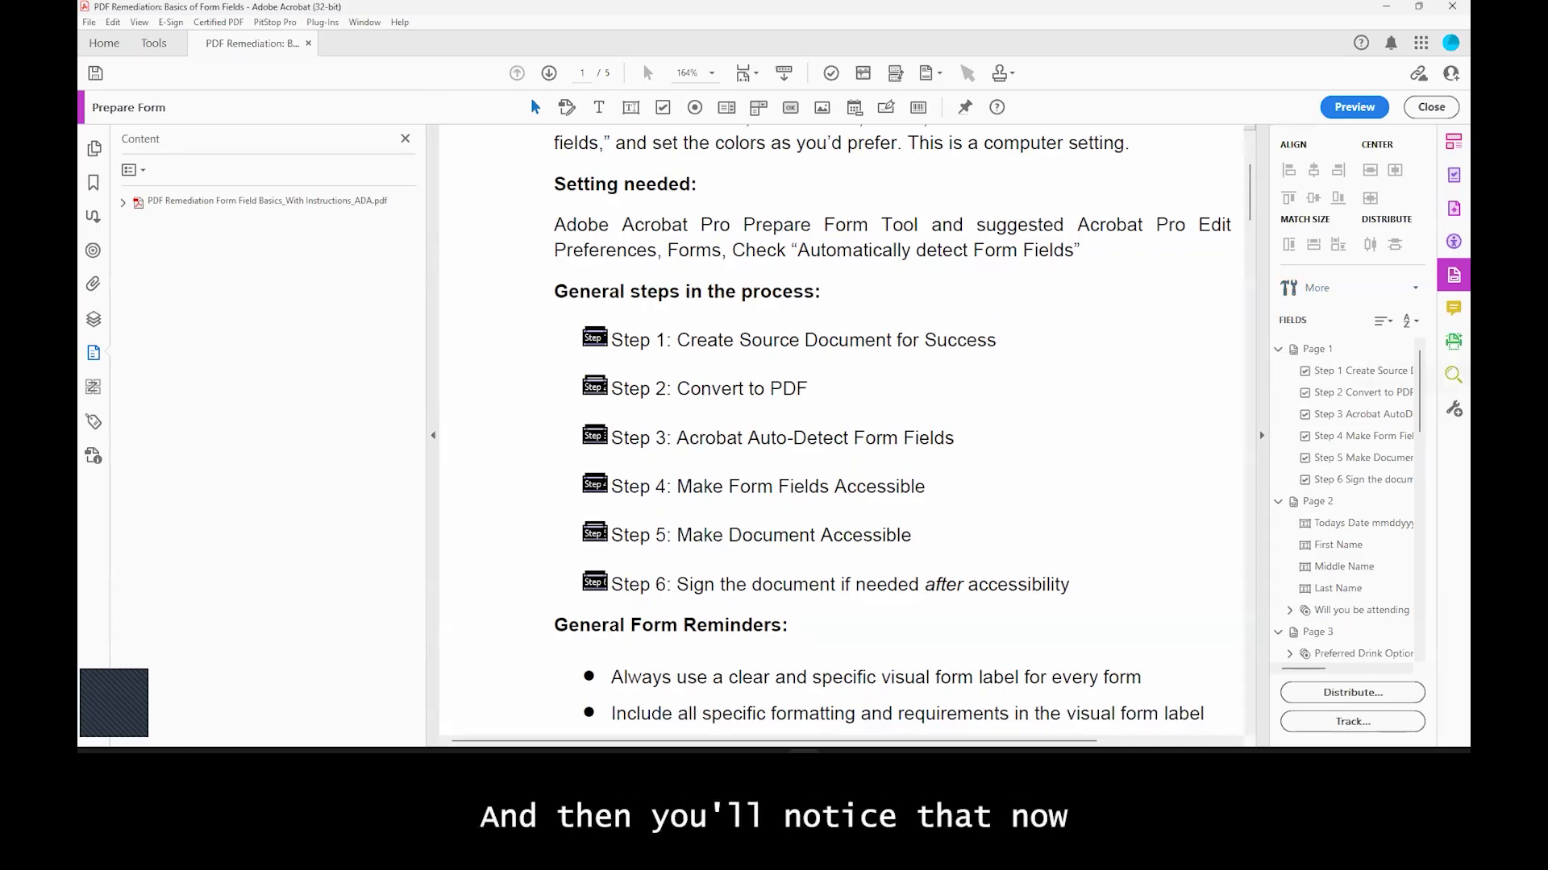
Step: Look at the additional form options and collapse the field lists of pages 1 to 4
click(1451, 278)
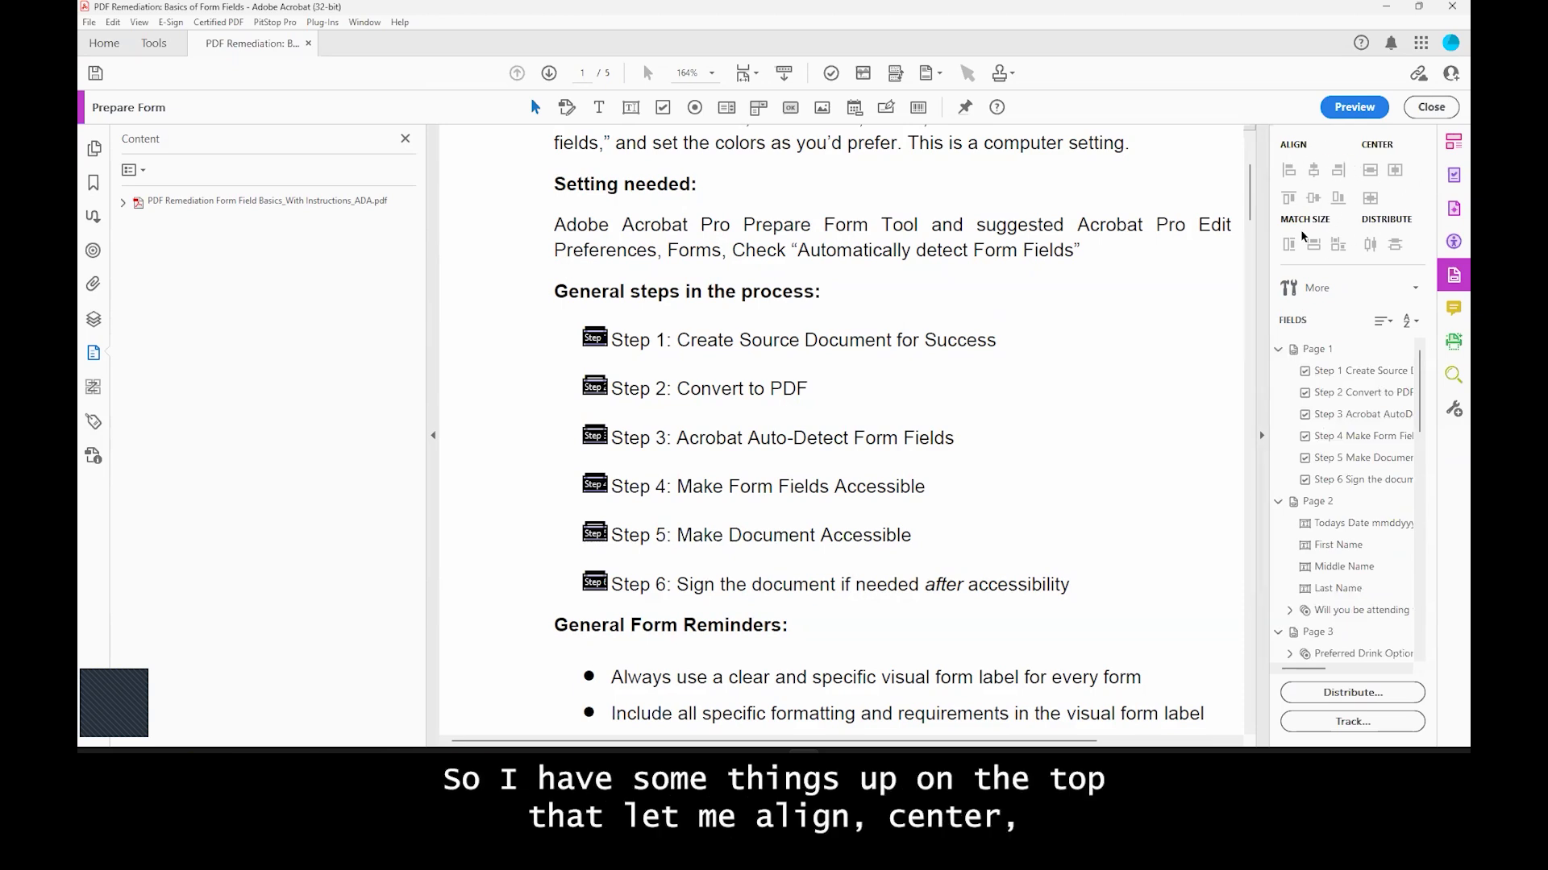
click(1325, 290)
click(1326, 291)
click(1279, 349)
click(1278, 371)
click(1278, 393)
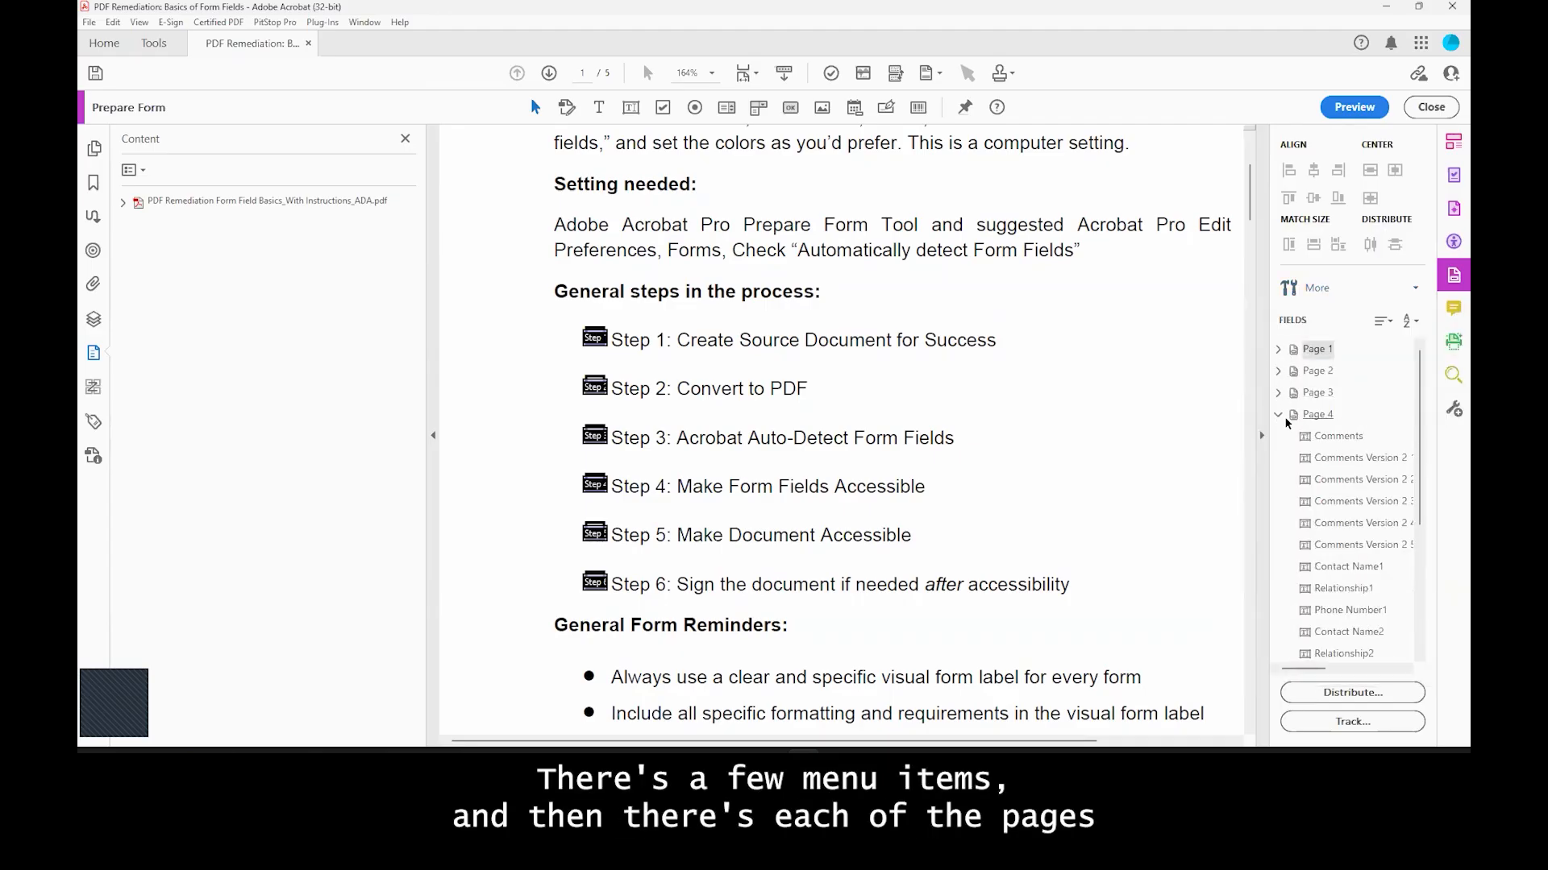
click(1280, 415)
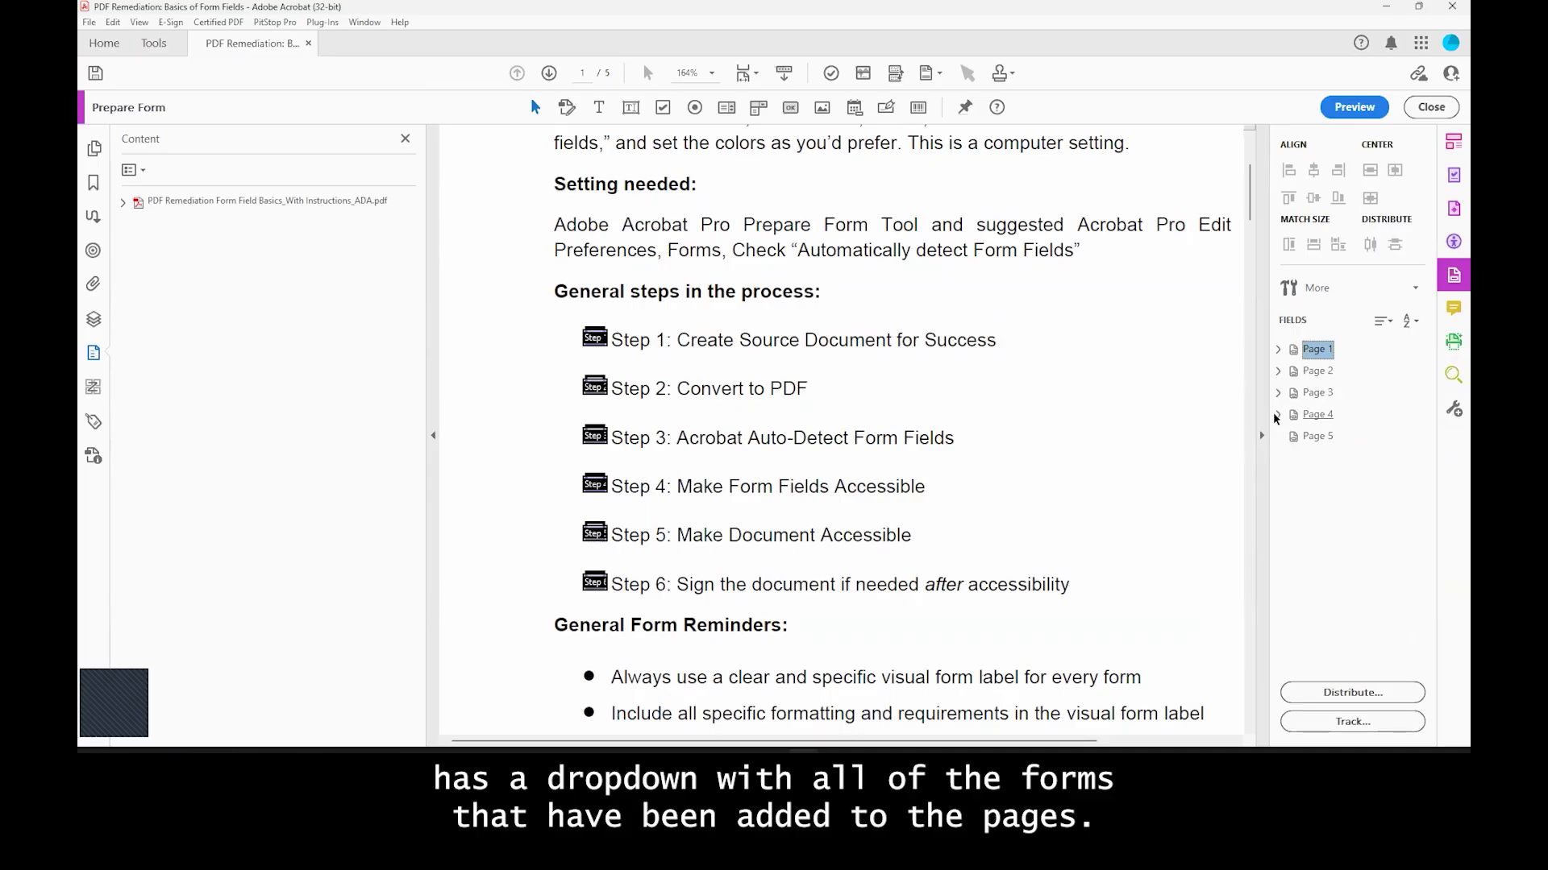
Step: Expand page 1's field list and select its Step 6 and Step 1 checkboxes to locate them on the page
click(1278, 350)
click(1327, 372)
click(1327, 393)
click(1329, 415)
click(1331, 480)
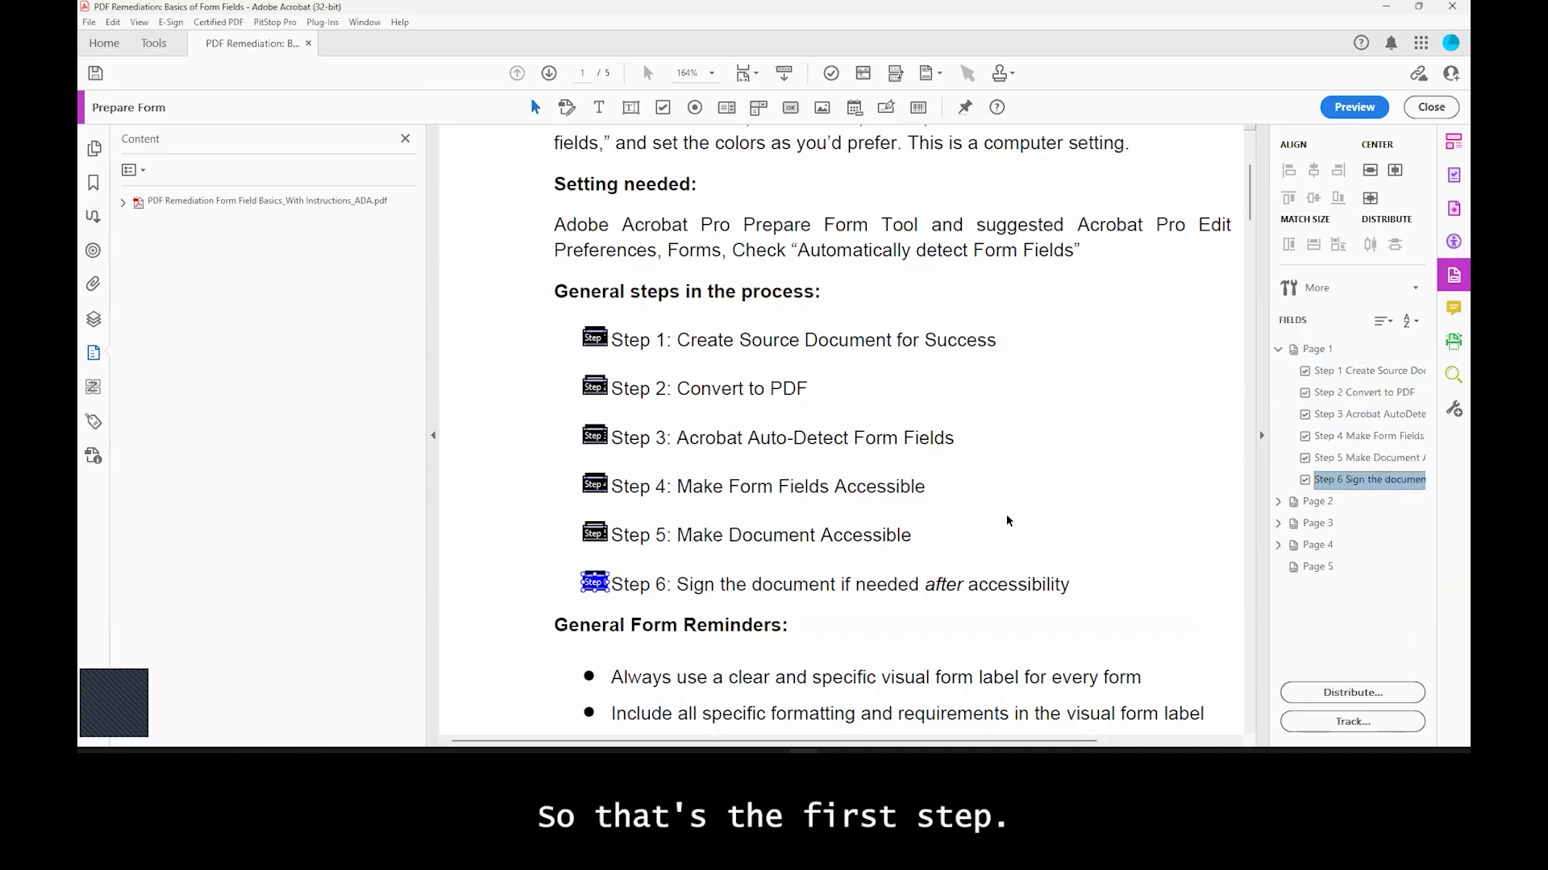
scroll(1009, 524, down, 3)
scroll(1008, 521, down, 1)
click(1340, 373)
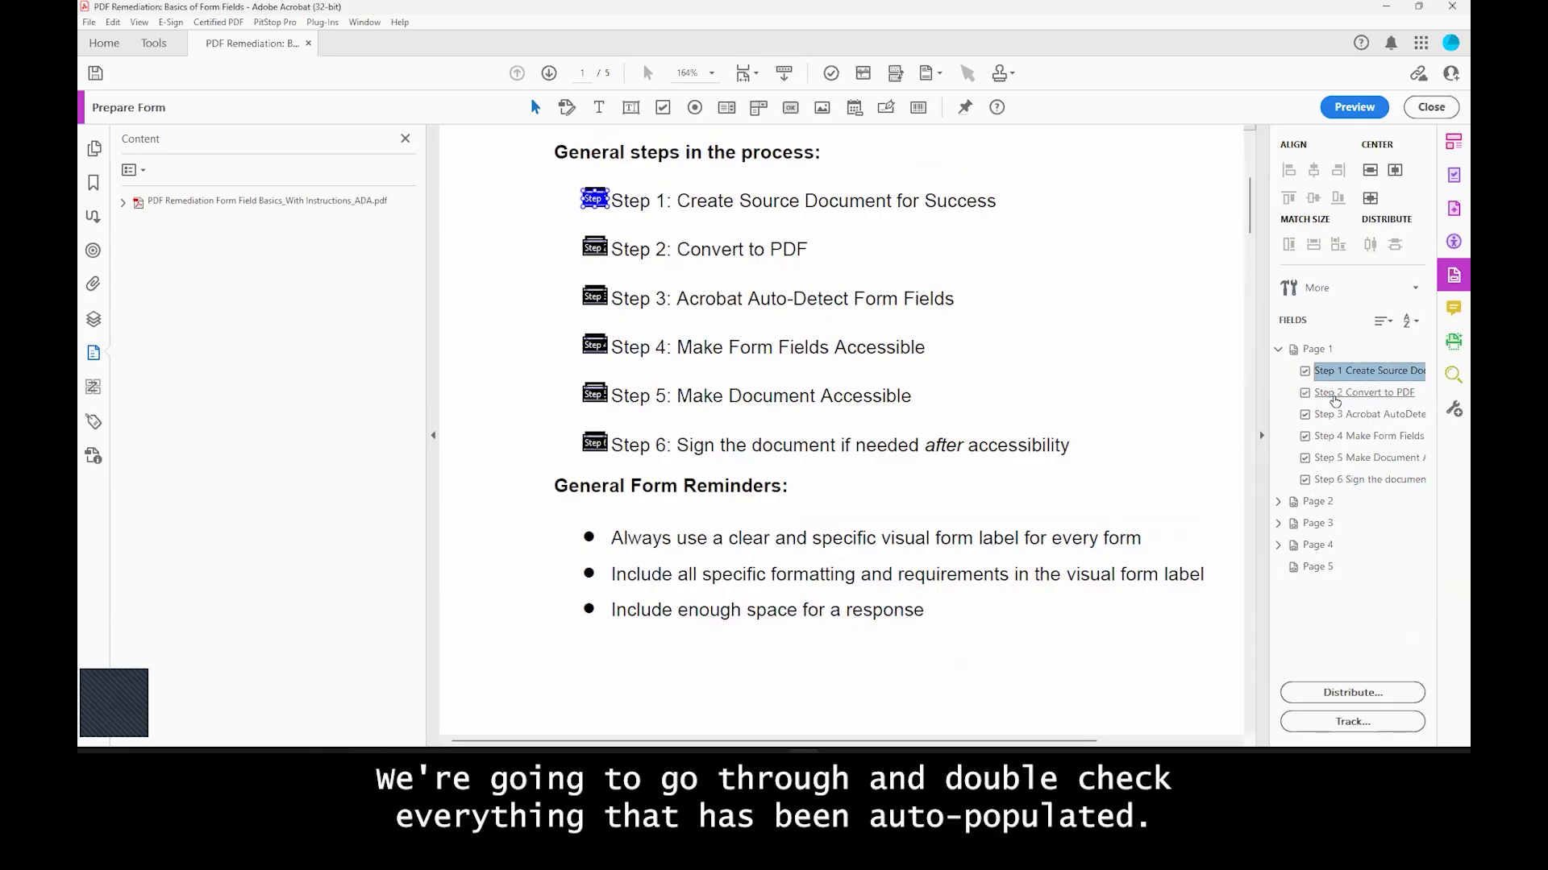
Step: Expand page 2's field list and show that page's date and name fields in full width with the navigation pane hidden
click(1277, 502)
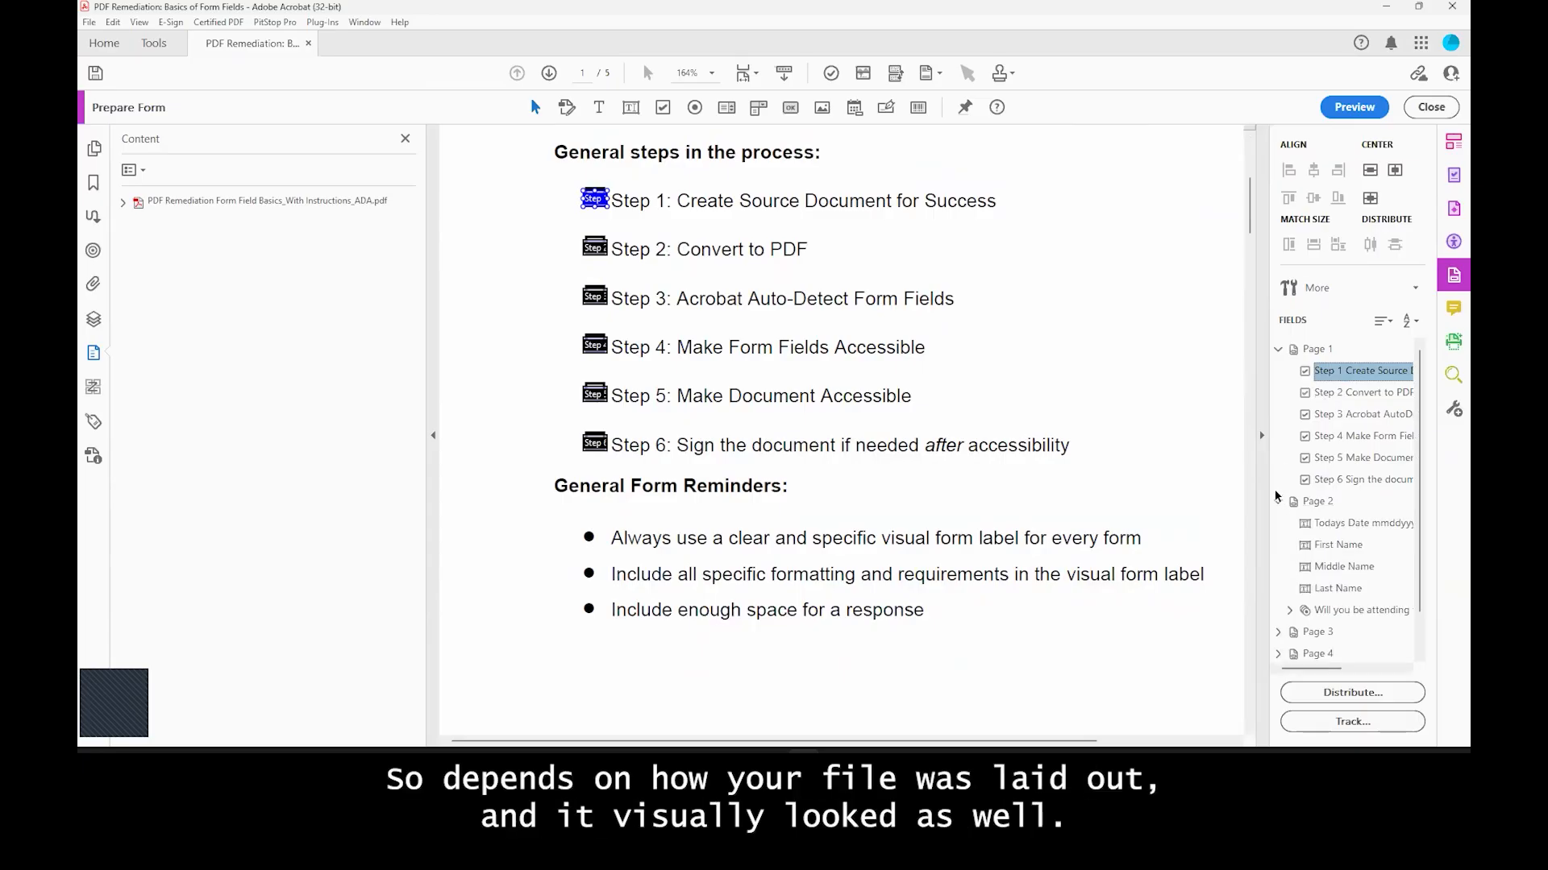
scroll(1143, 511, down, 1)
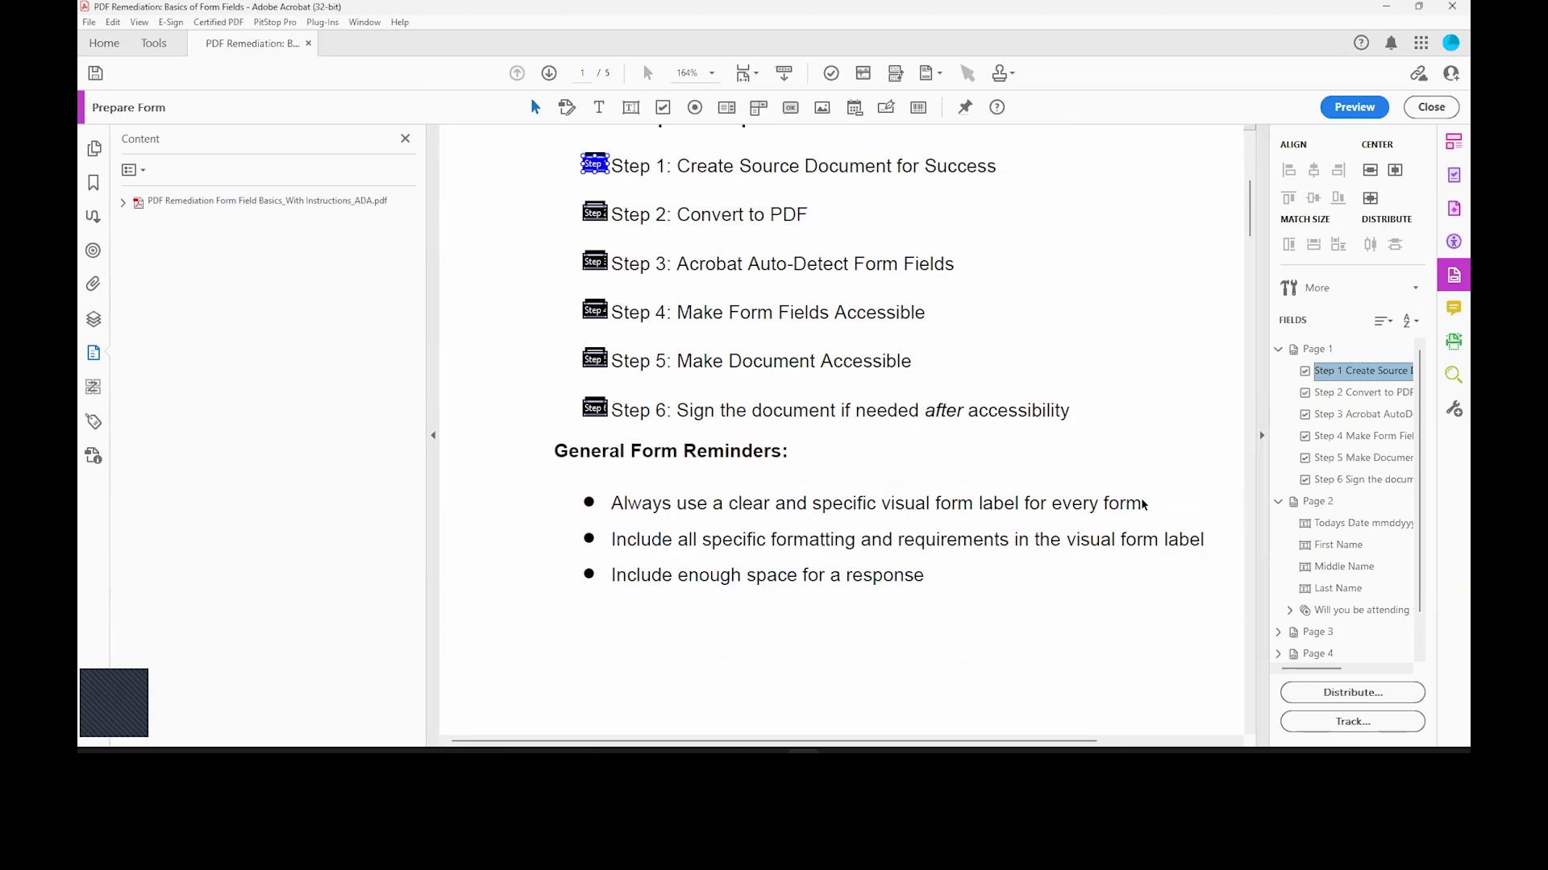
scroll(1143, 511, down, 1)
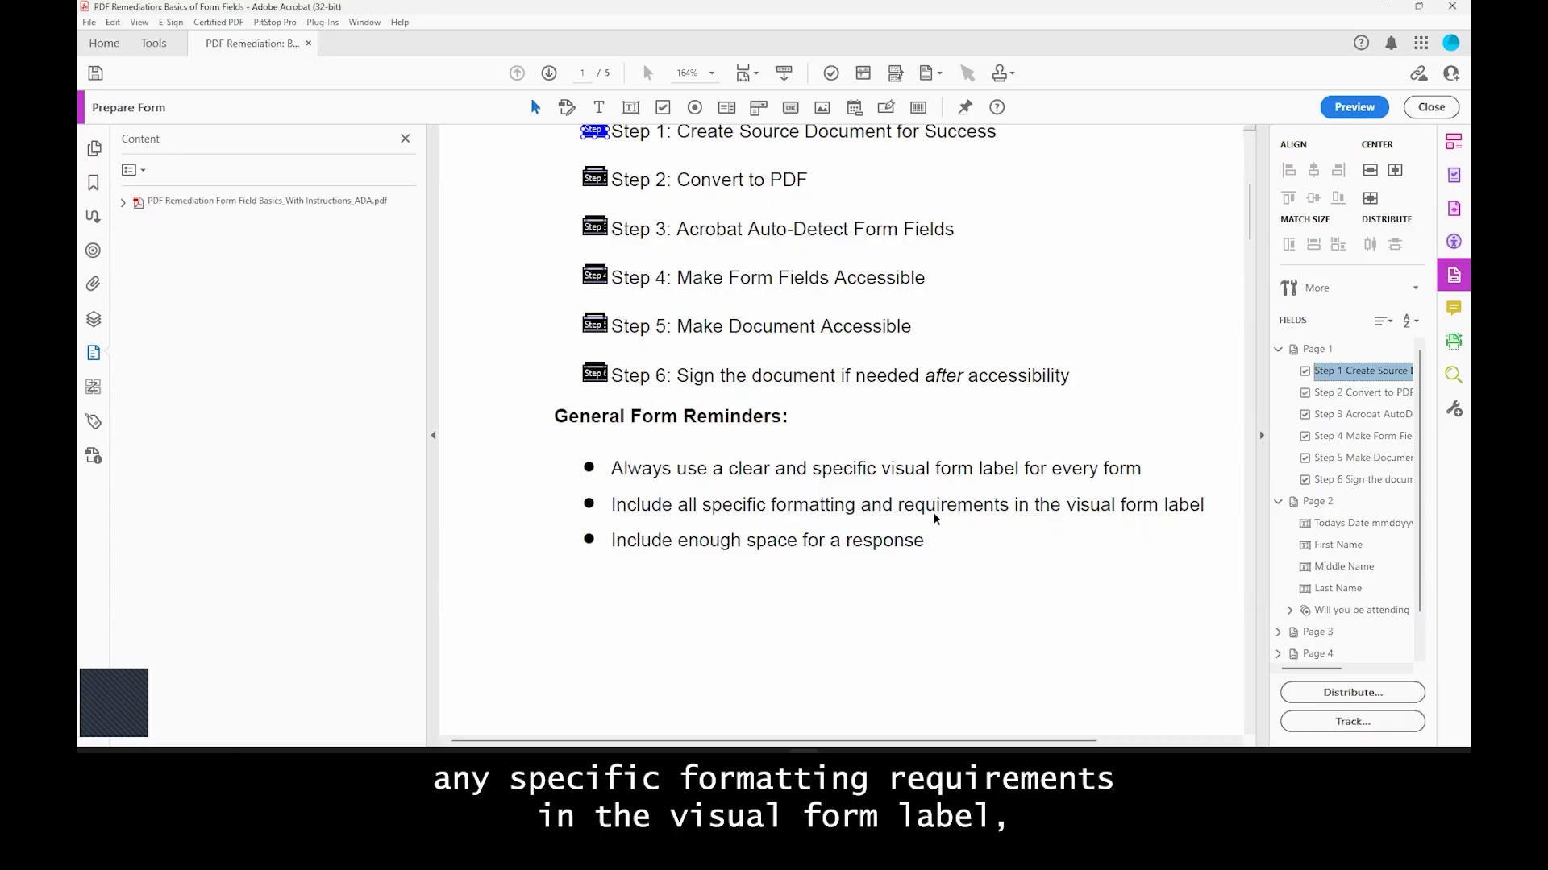
scroll(897, 419, down, 10)
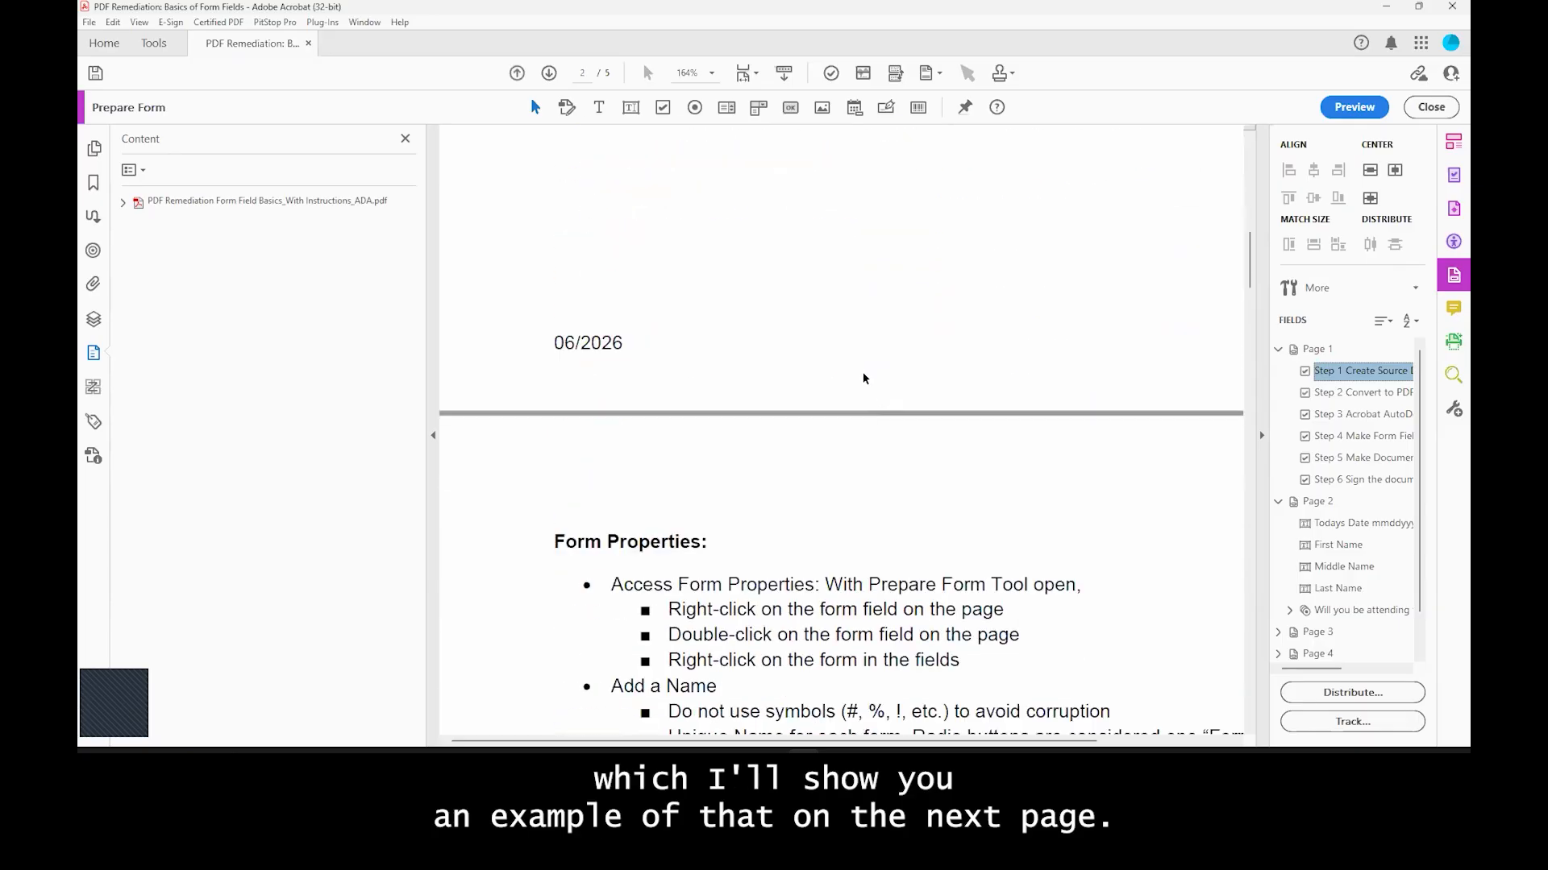
scroll(860, 379, down, 10)
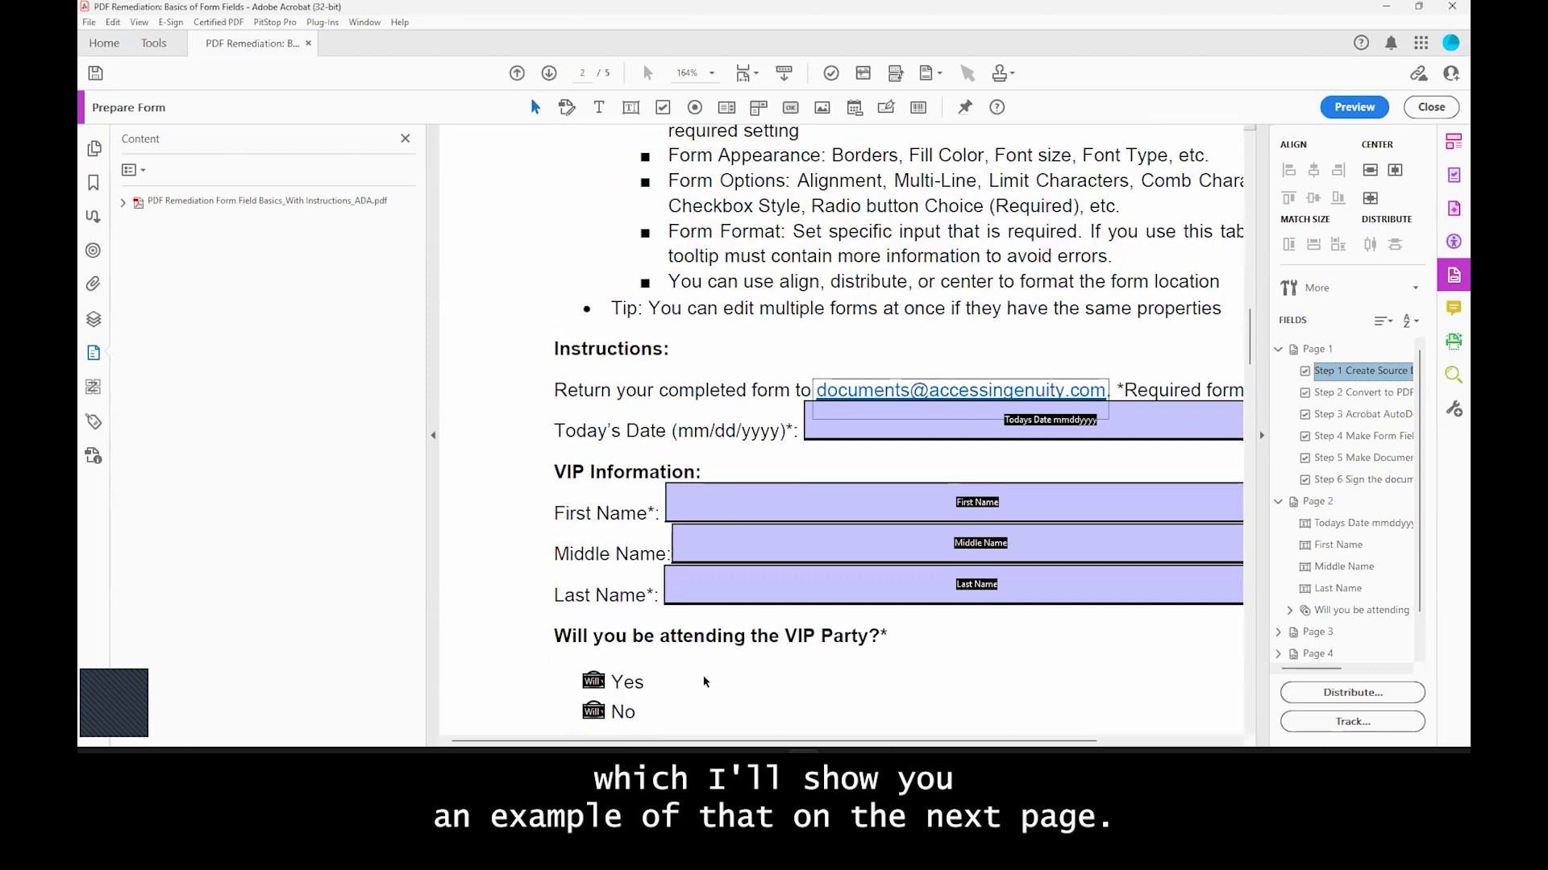
drag(698, 741, 745, 741)
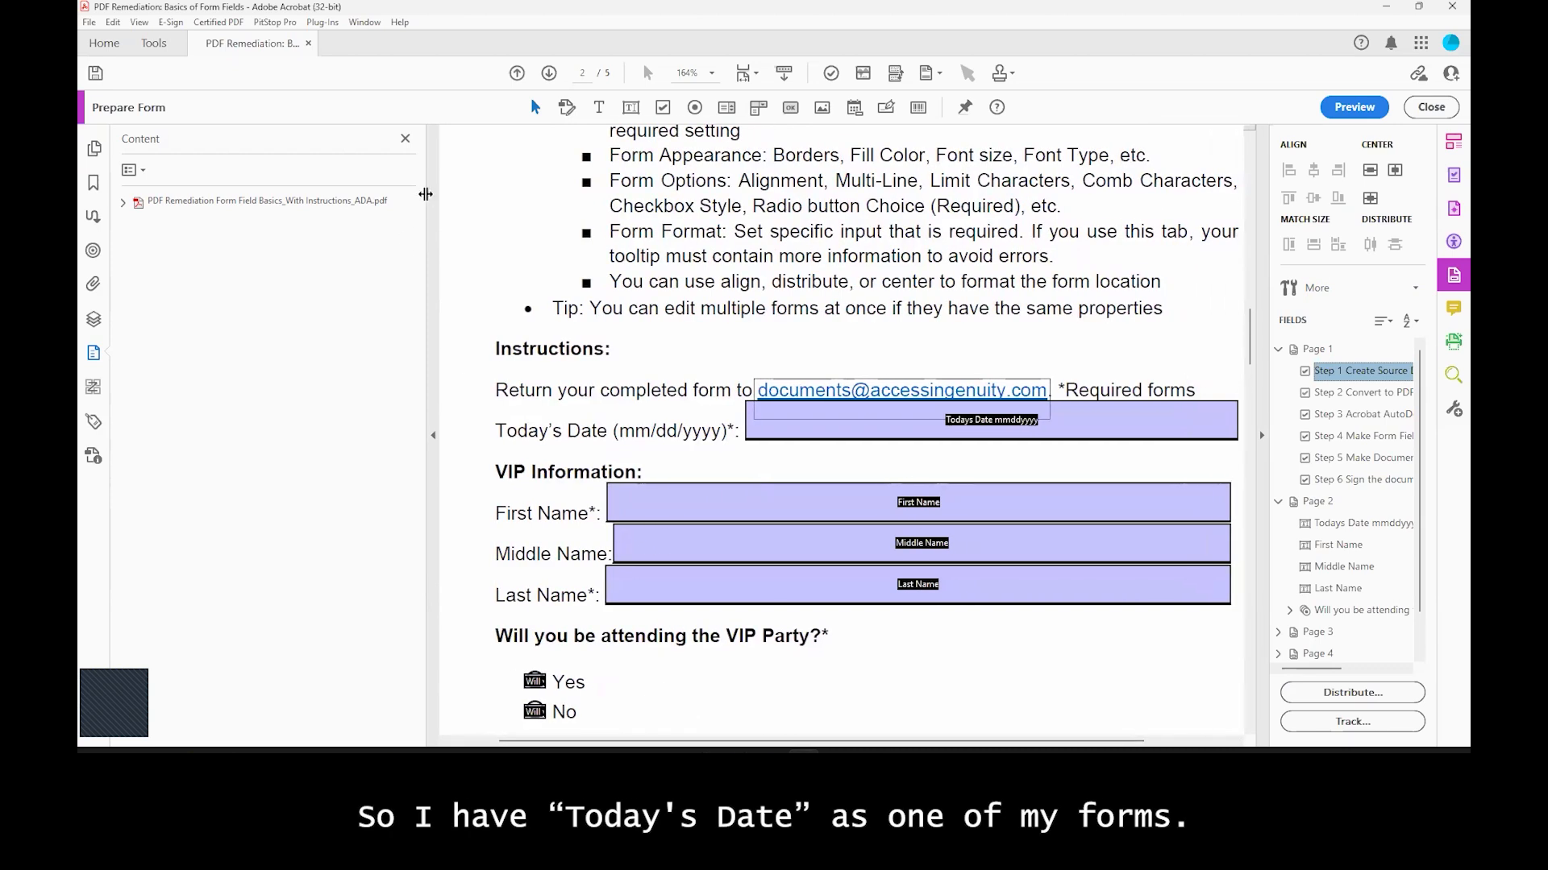
click(433, 464)
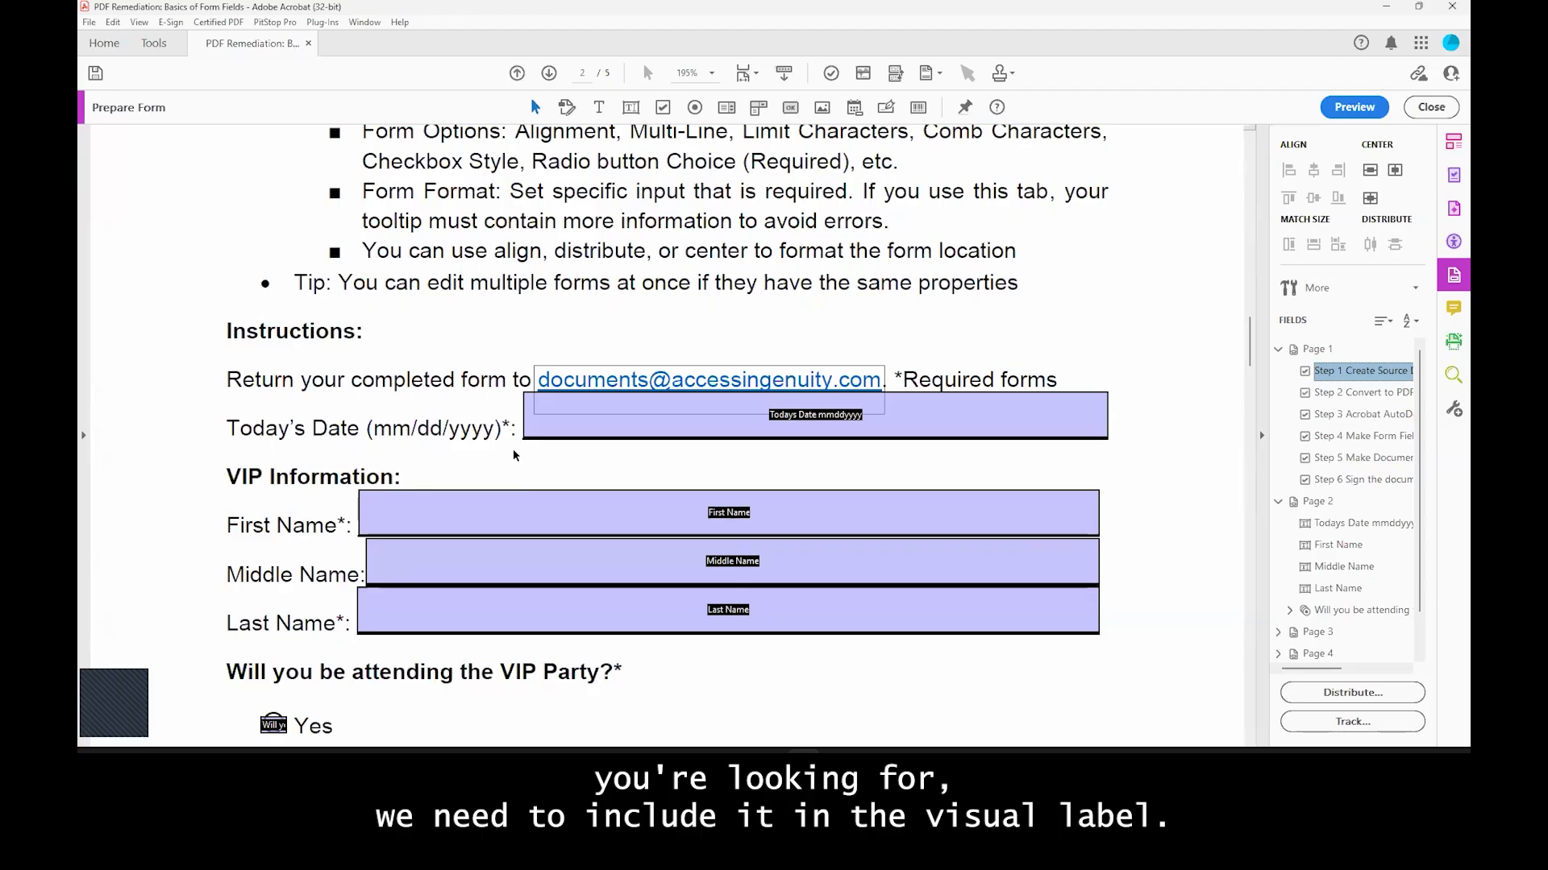
Step: Review the General Form Reminders on page 1 and show page 2's Form Properties notes and fields together at 81.3% zoom
scroll(484, 460, up, 10)
scroll(495, 438, up, 10)
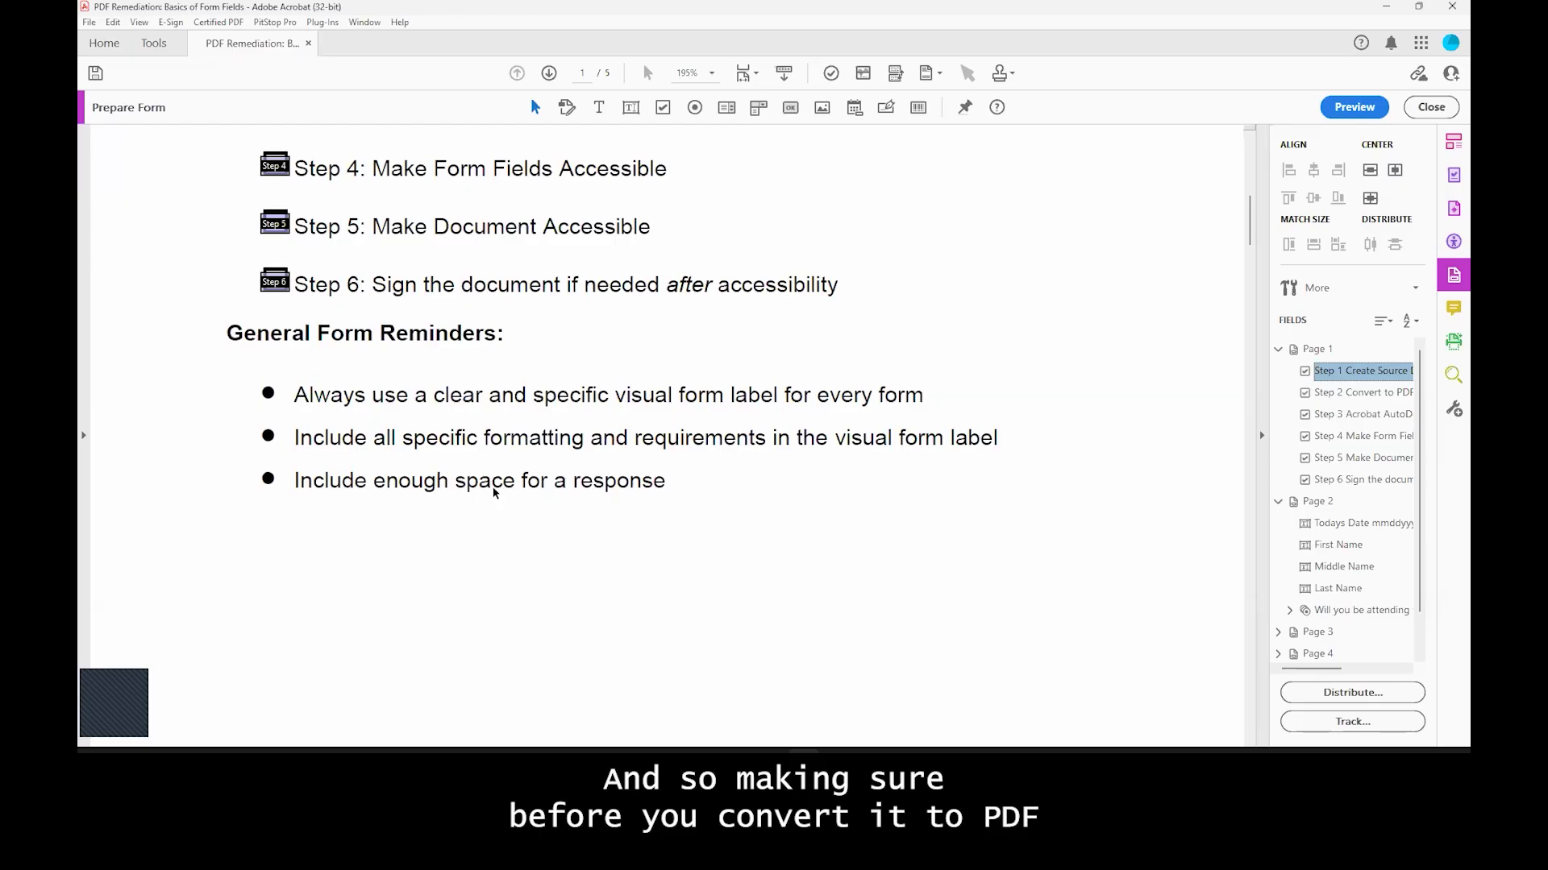
scroll(498, 488, down, 6)
scroll(503, 486, down, 4)
scroll(724, 422, down, 2)
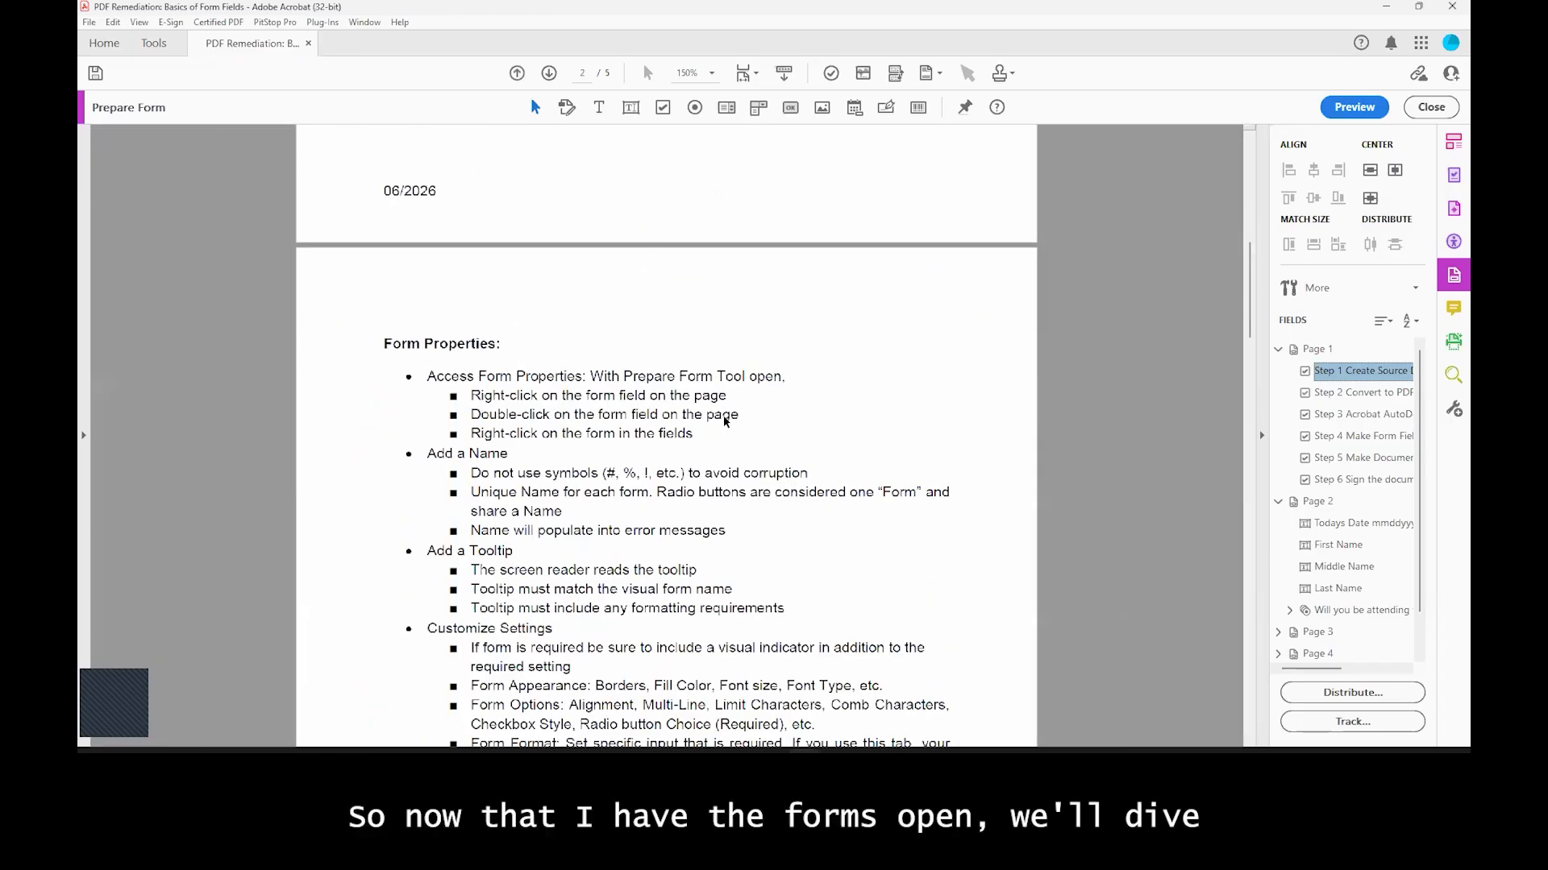
scroll(724, 420, down, 3)
scroll(909, 559, down, 1)
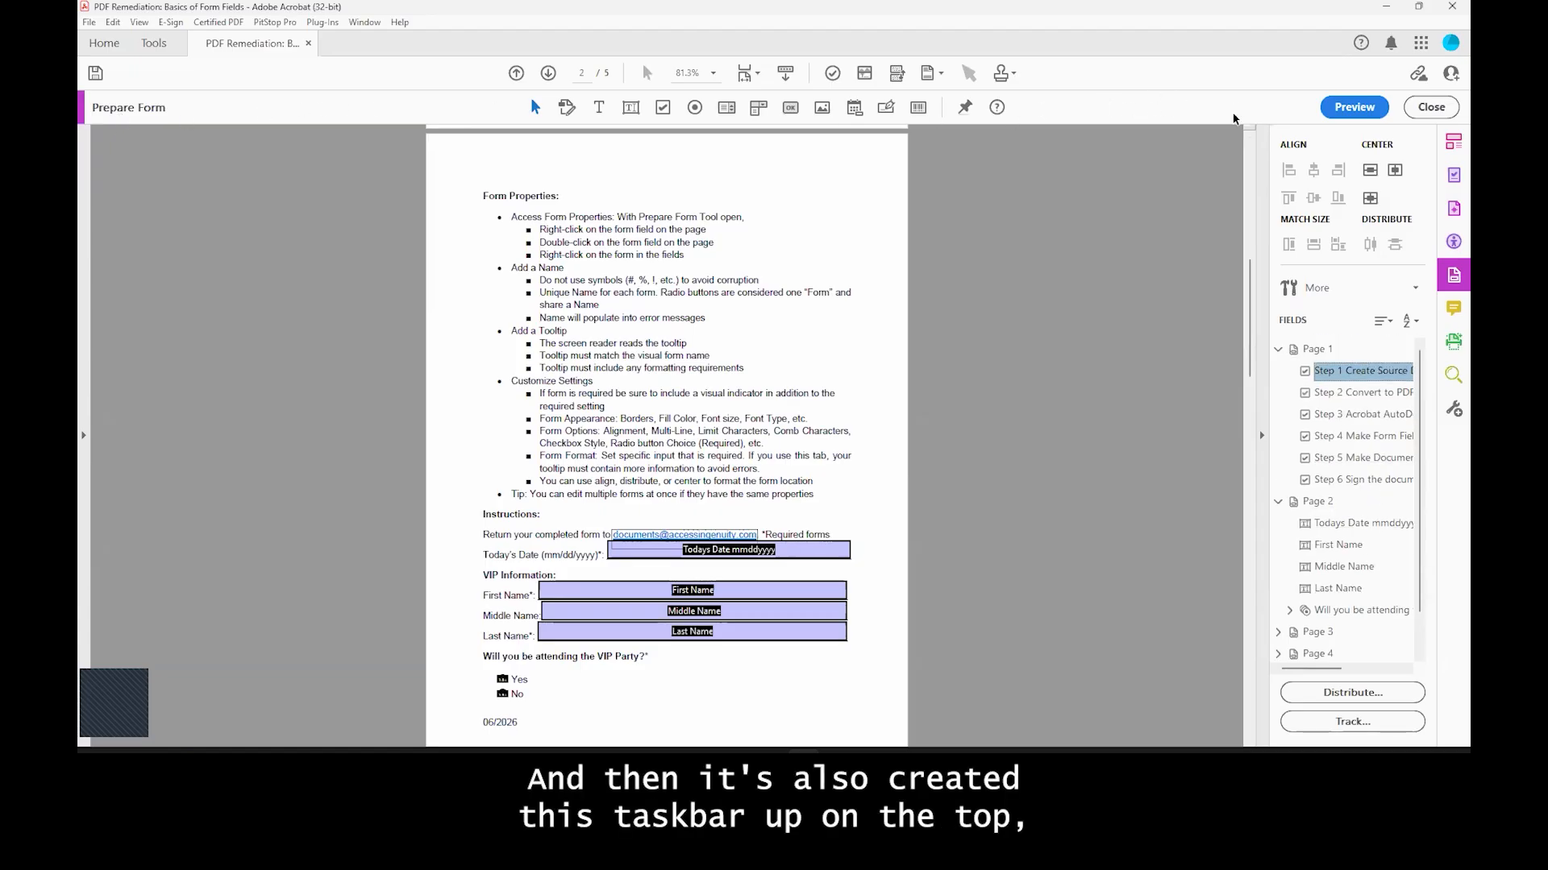
Step: Close the Prepare Form tool and reopen it on the same document
click(1428, 106)
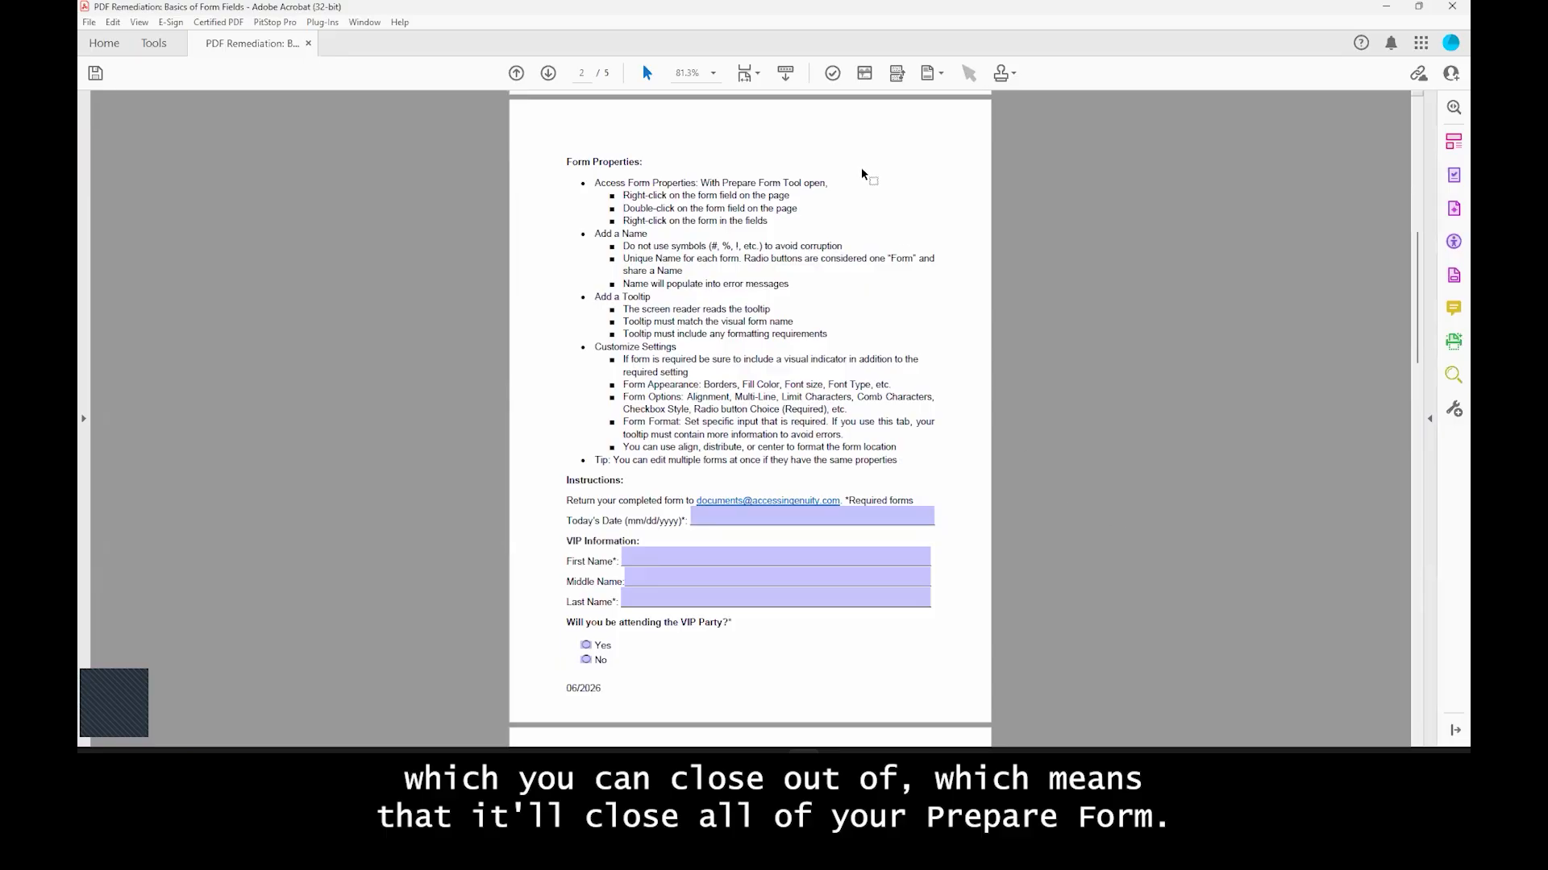
click(1450, 278)
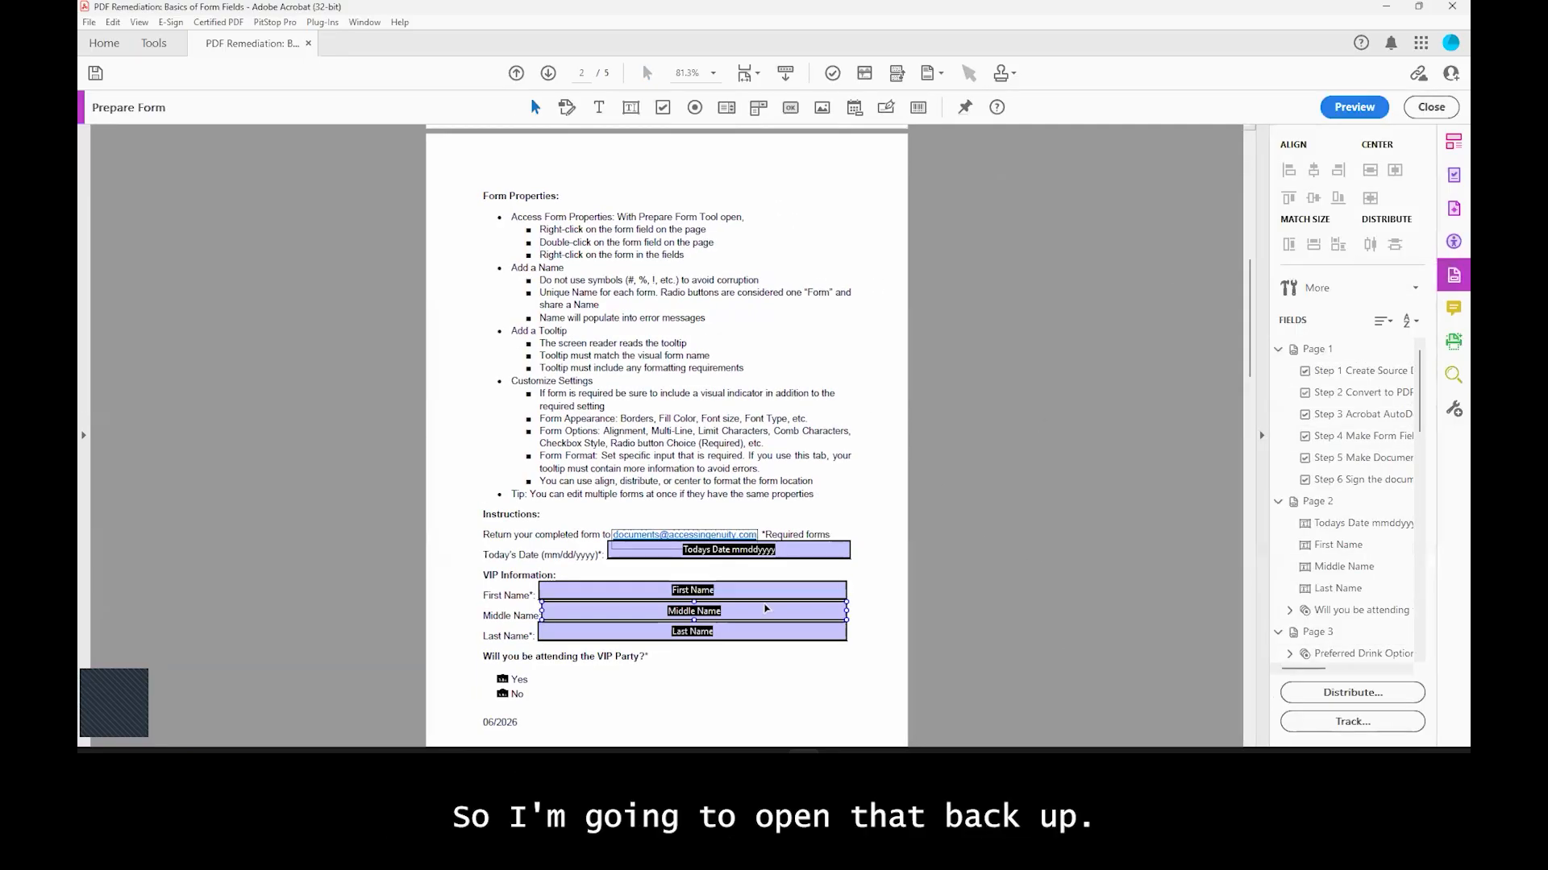
click(775, 551)
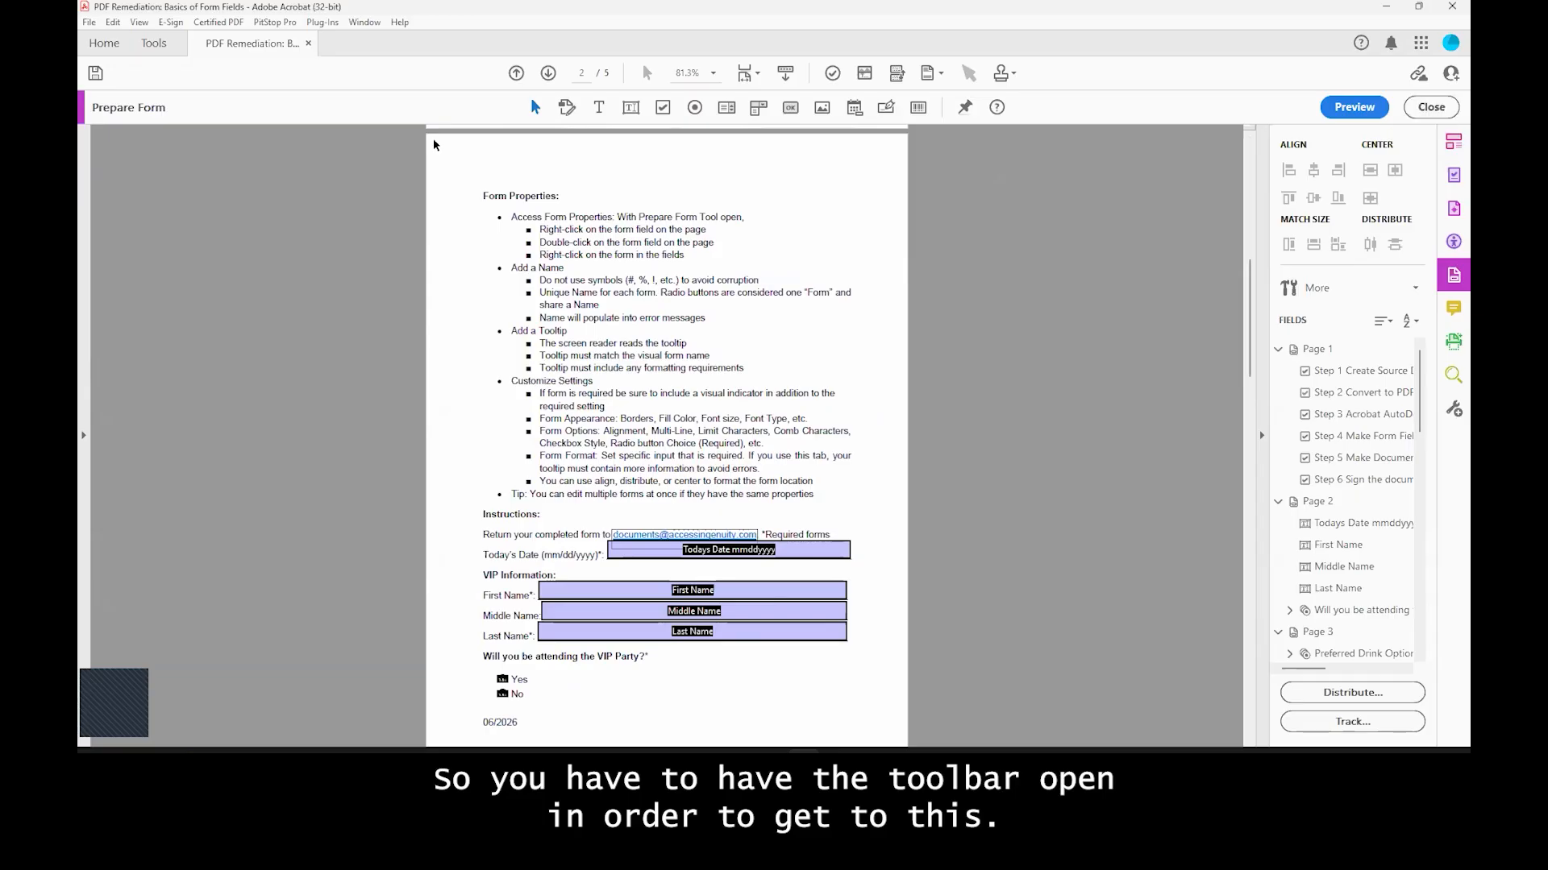
Step: Open and close the properties of the Today's Date and First Name text fields on page 2
right_click(822, 556)
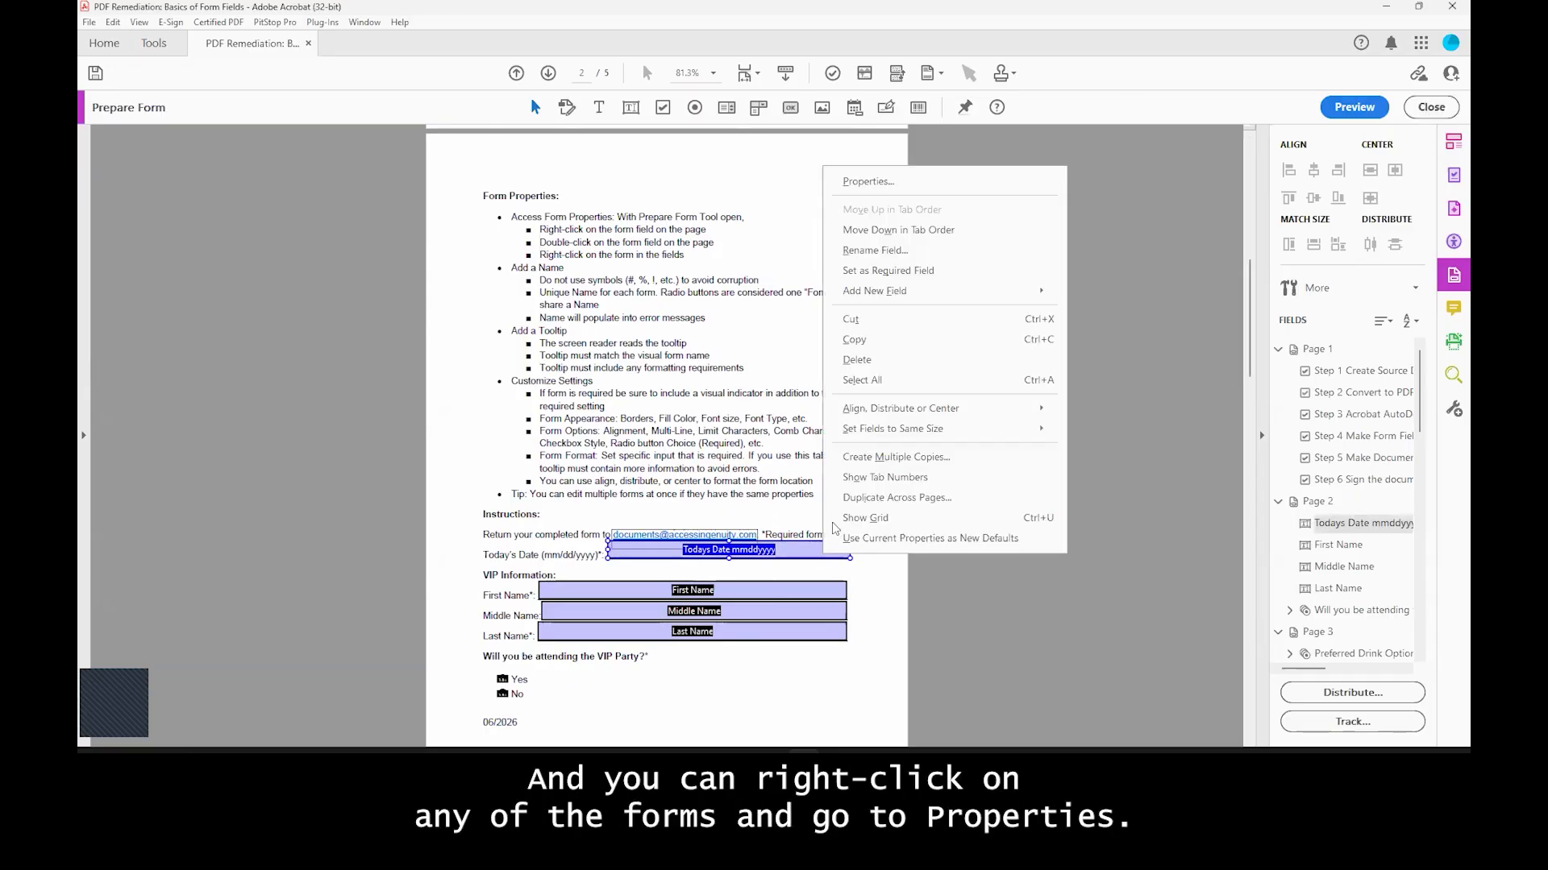
click(881, 183)
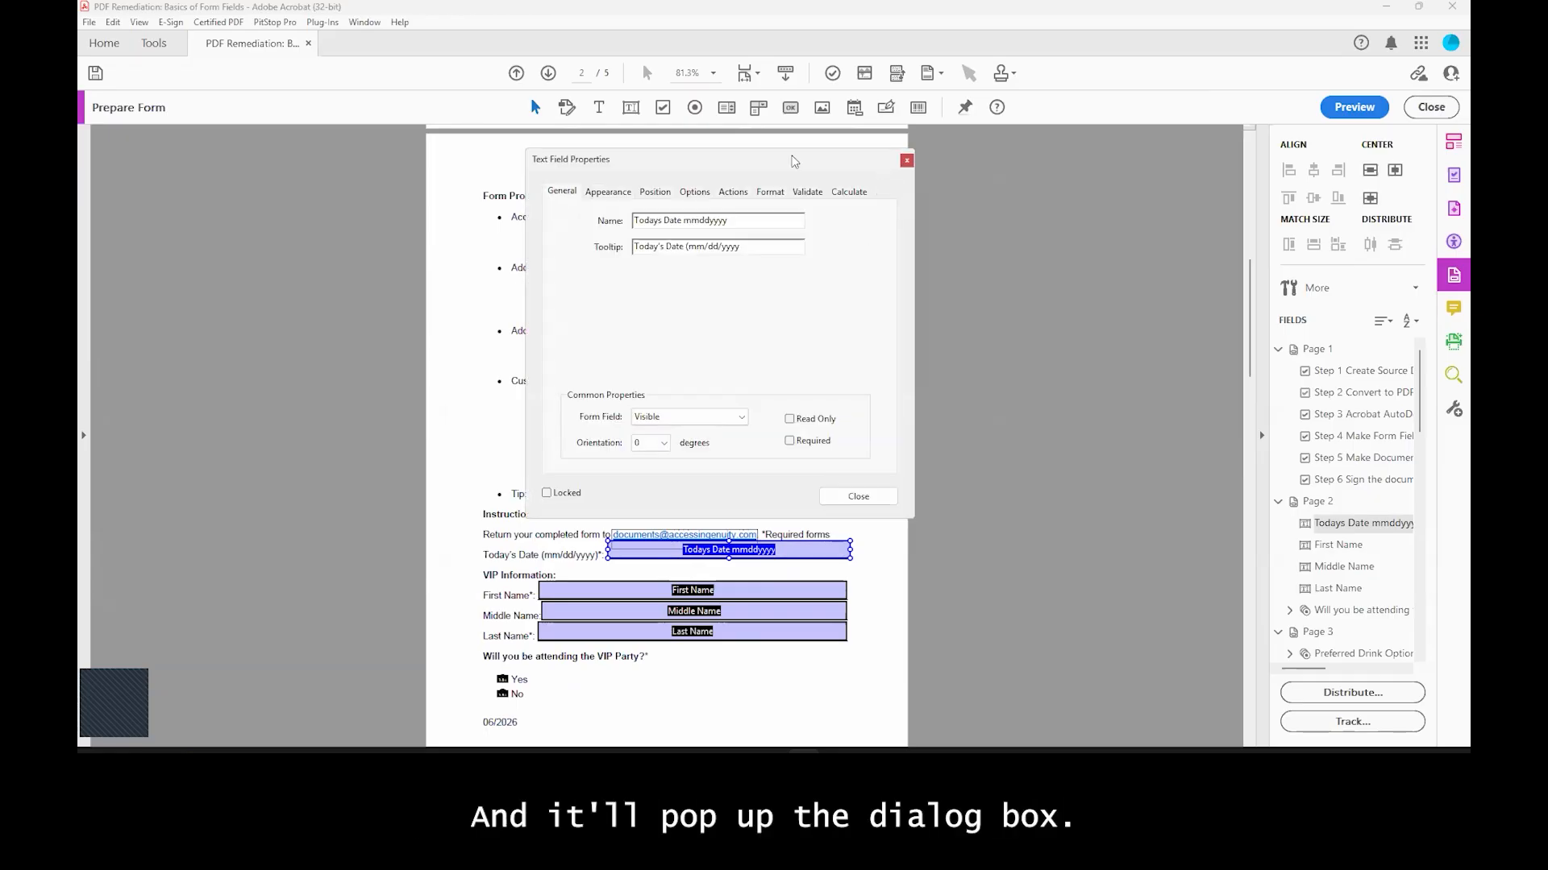
click(907, 160)
double_click(794, 590)
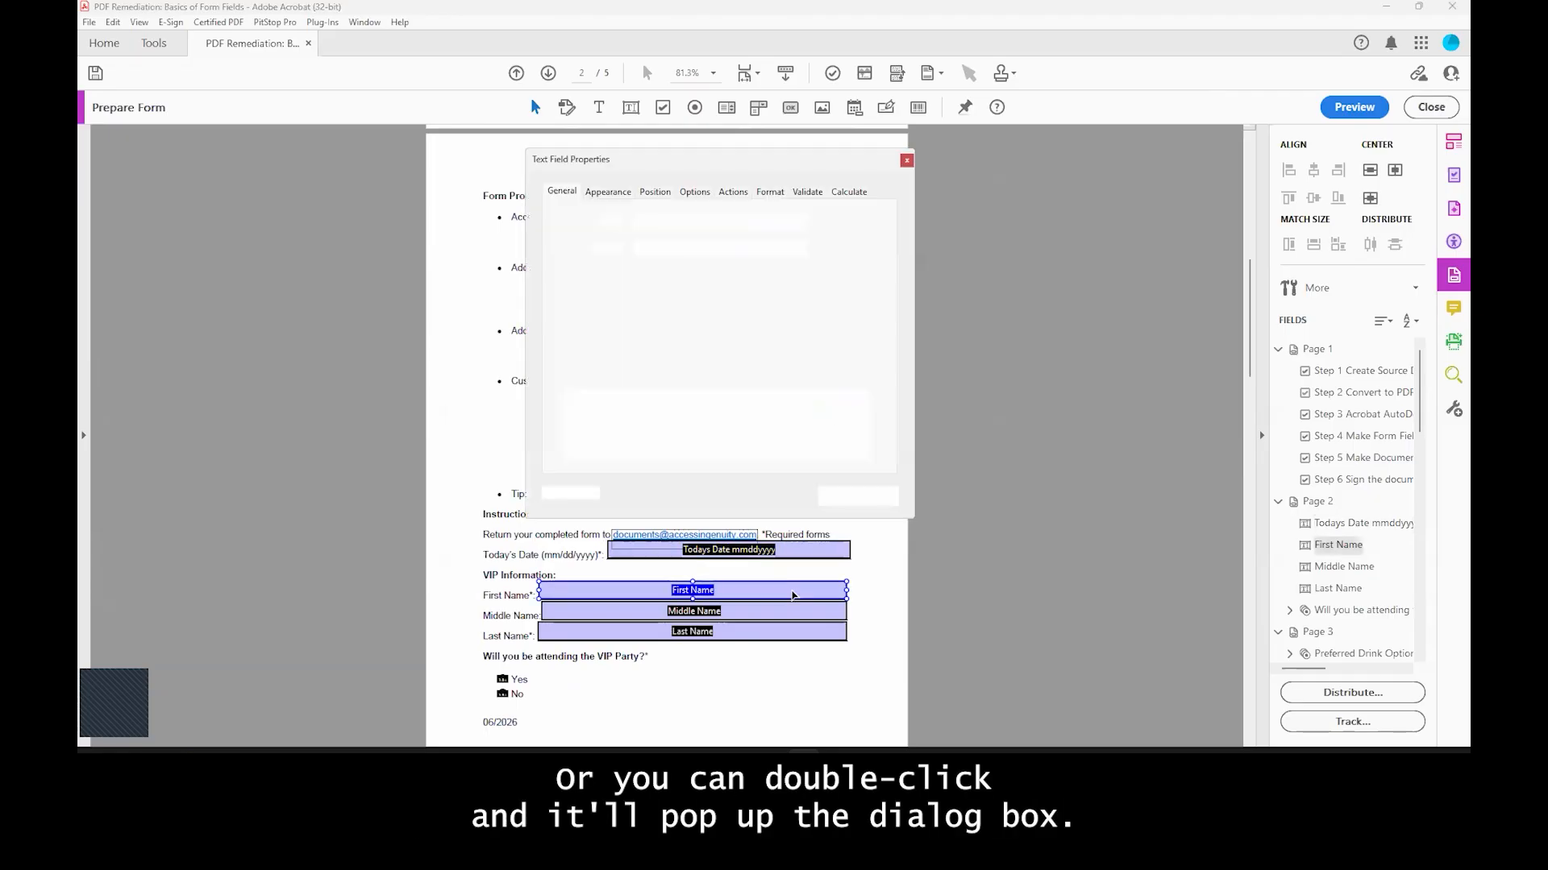
click(907, 160)
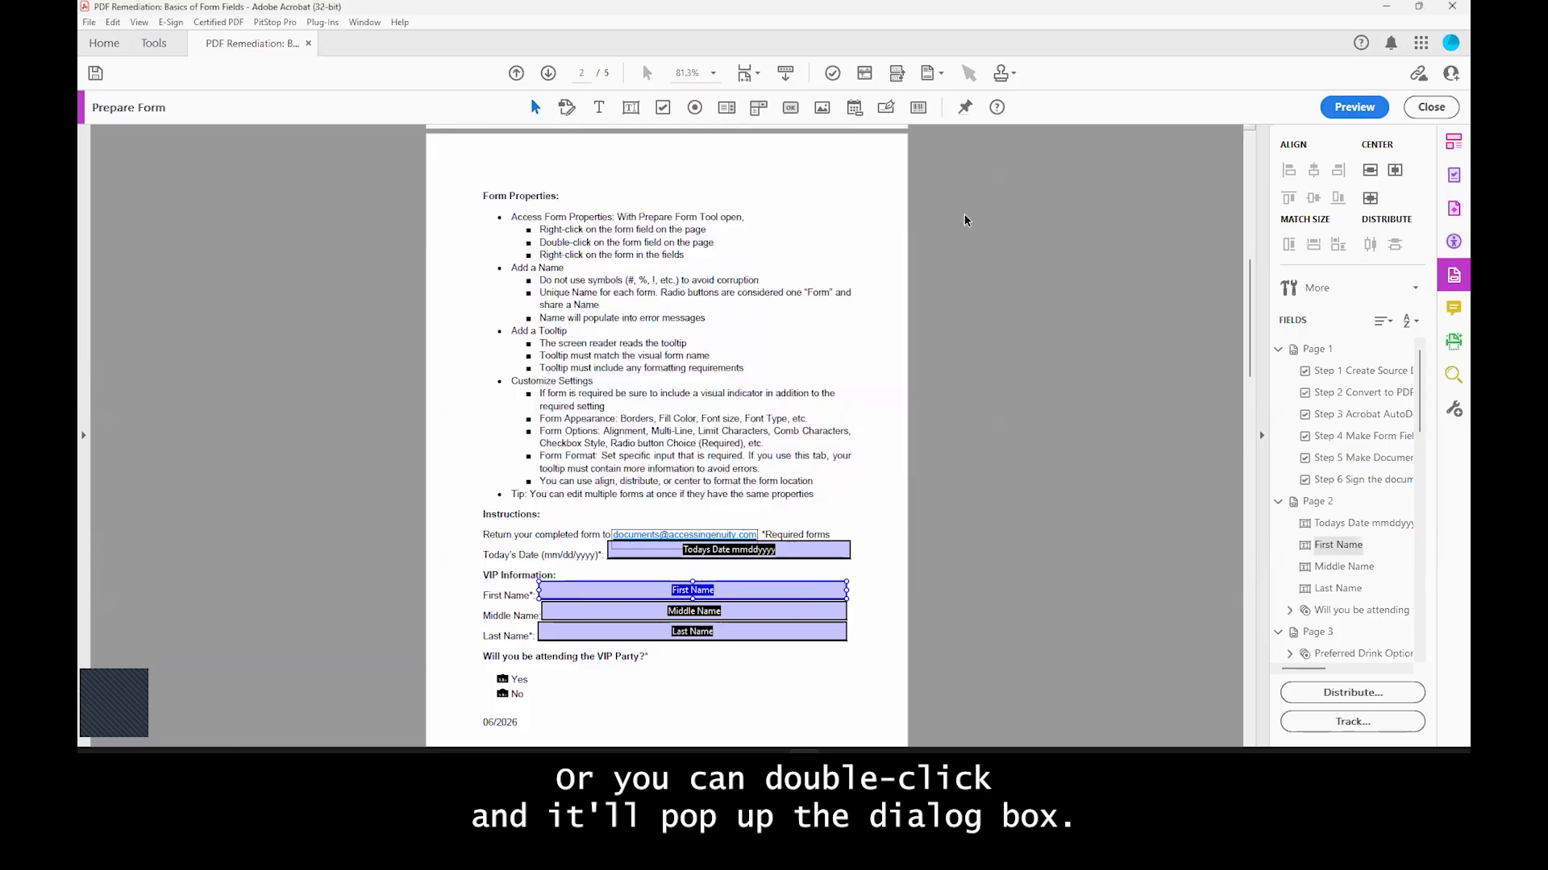
Step: Open the properties of page 1's "Step 4 Make Form Fields Accessible" checkbox from the field list, and close them
click(1362, 393)
click(1331, 436)
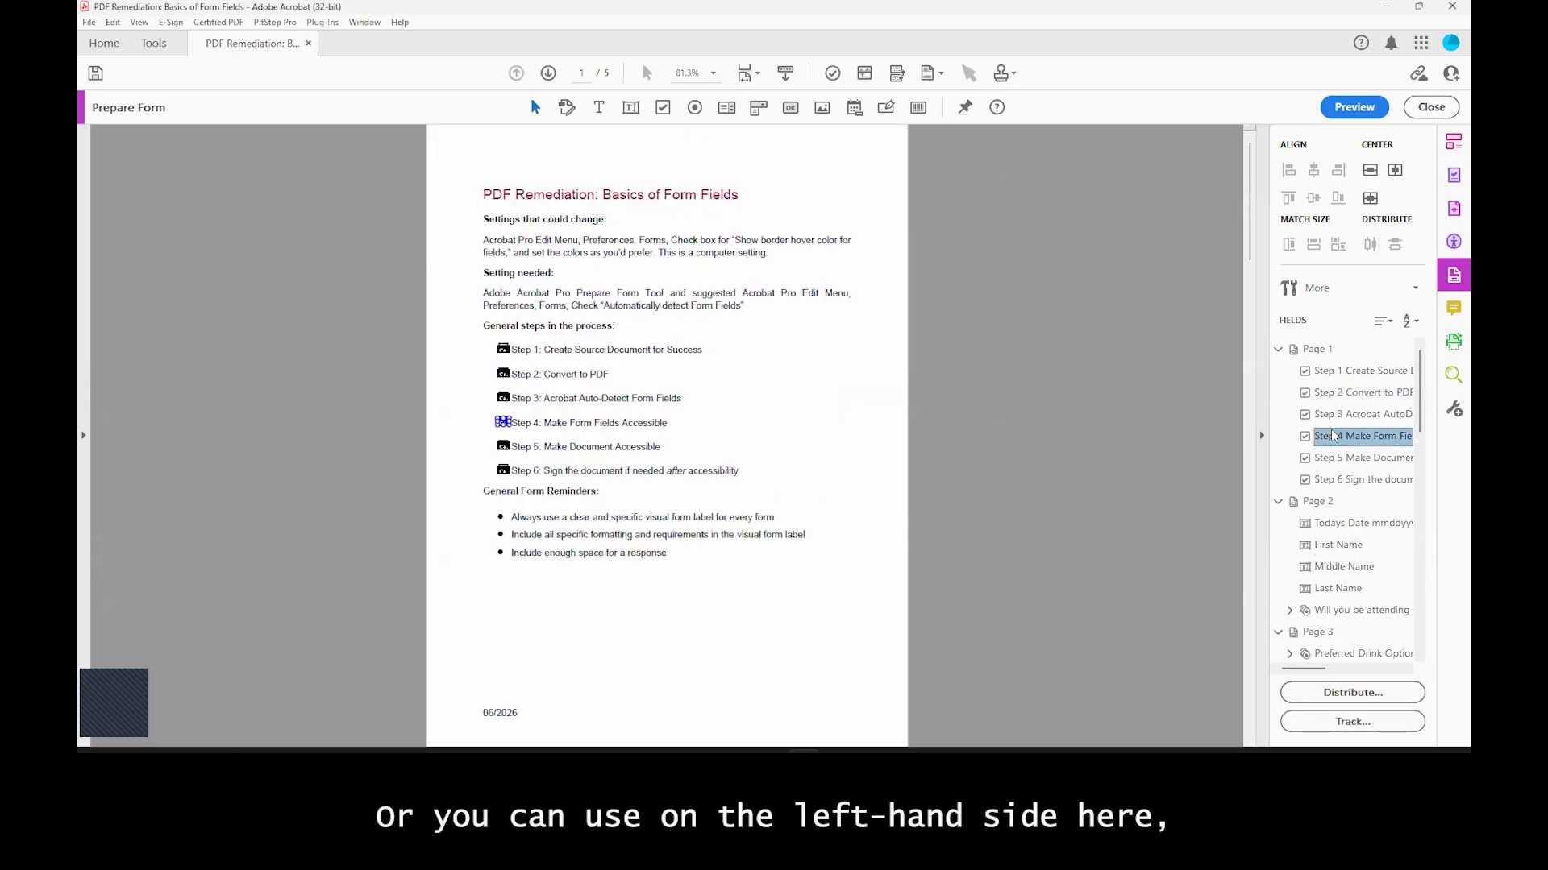
right_click(1332, 436)
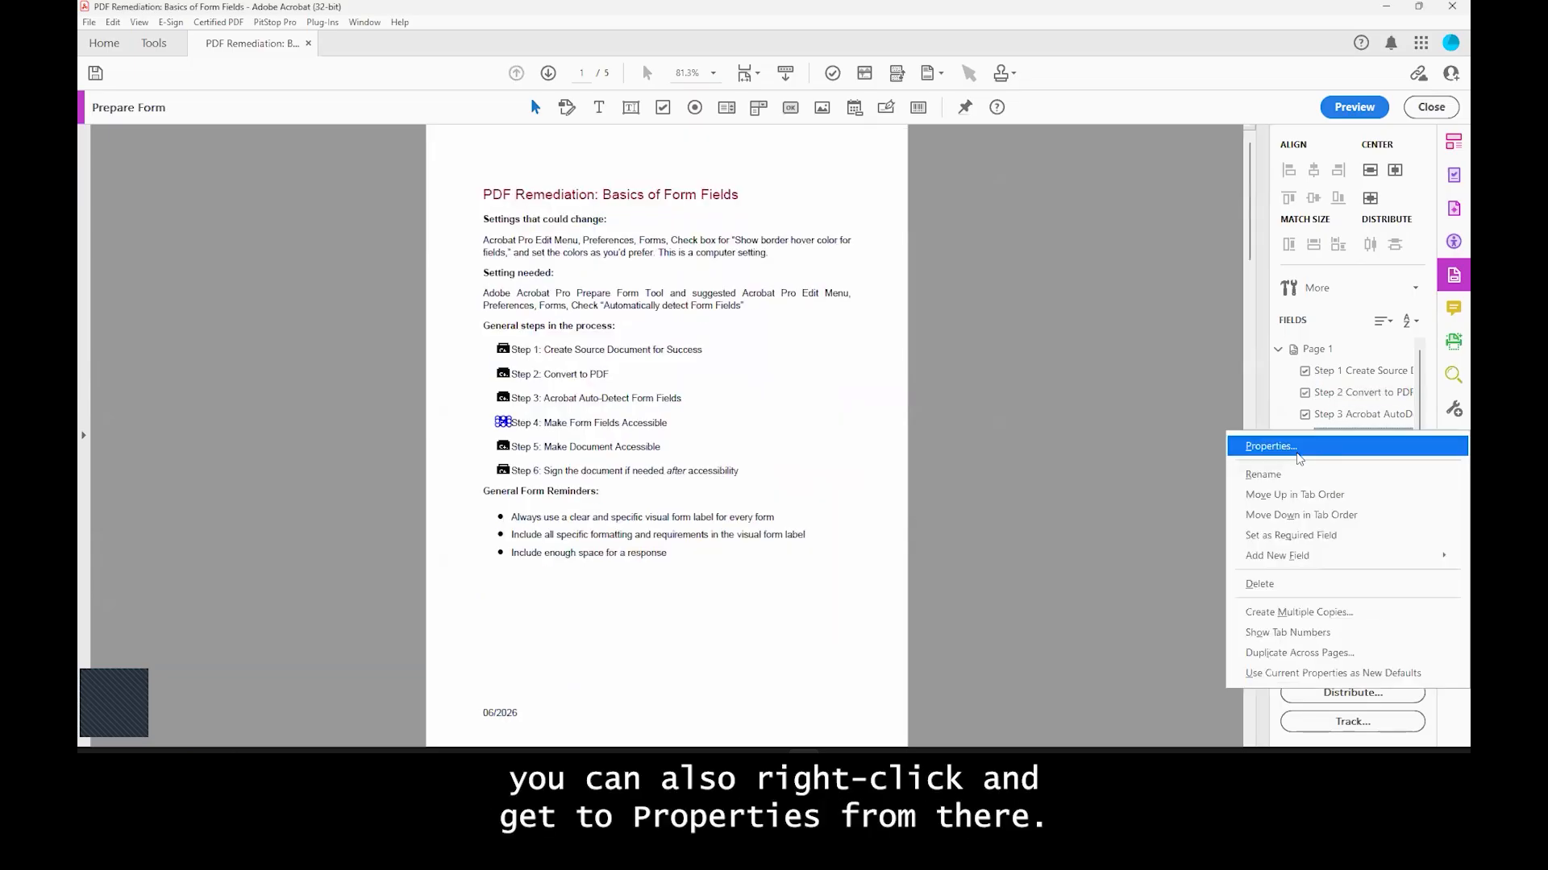
click(1290, 453)
click(897, 160)
Step: Open the properties of the Today's Date text field on page 2, with the page shown at 100% zoom
scroll(722, 294, down, 5)
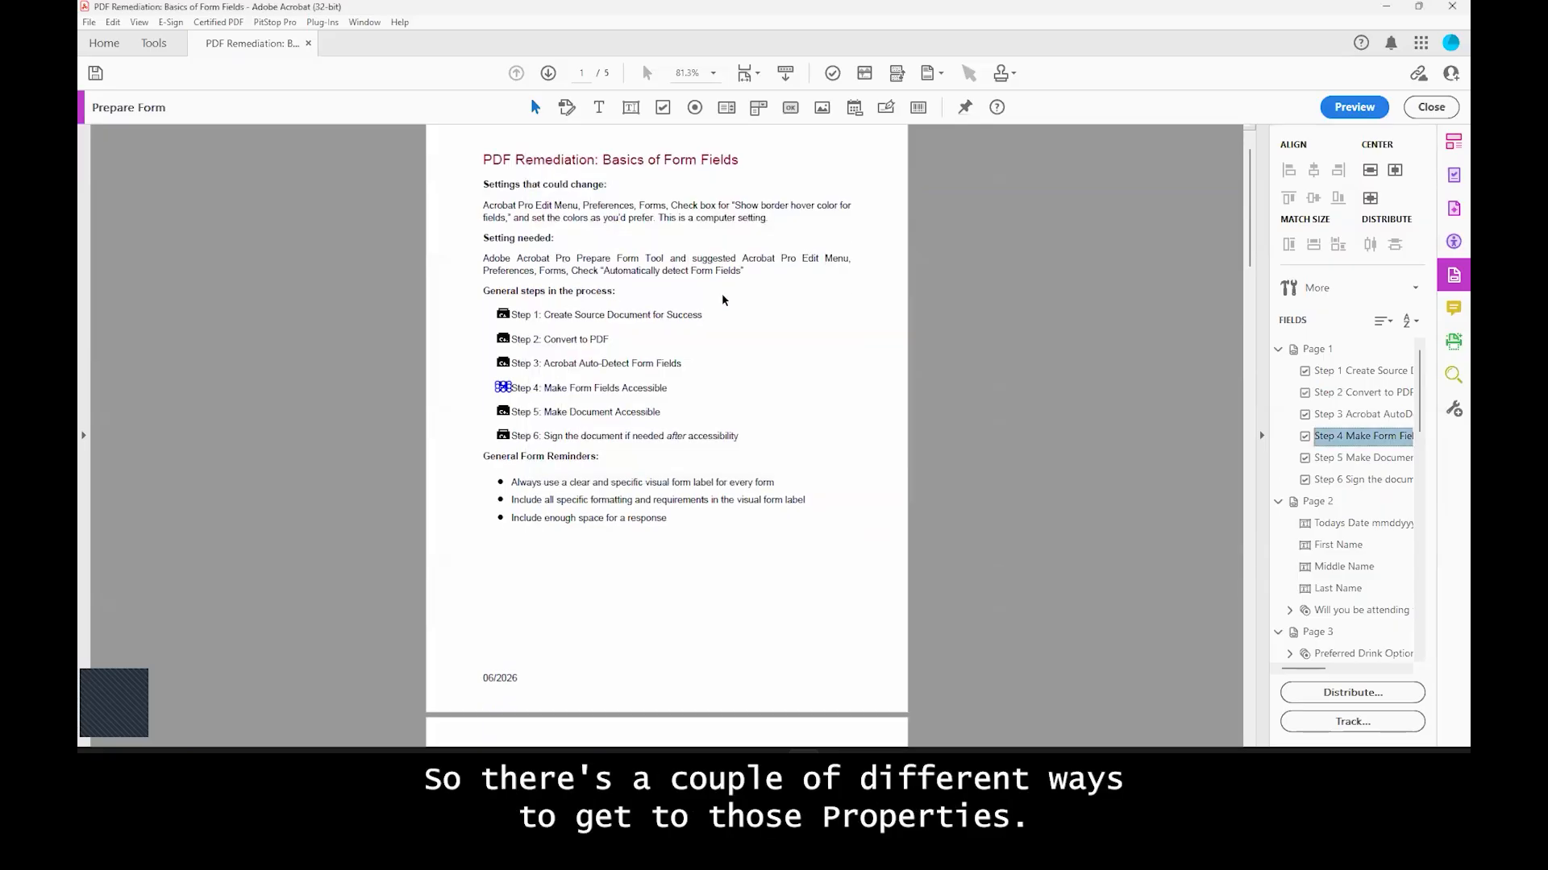
scroll(600, 435, down, 5)
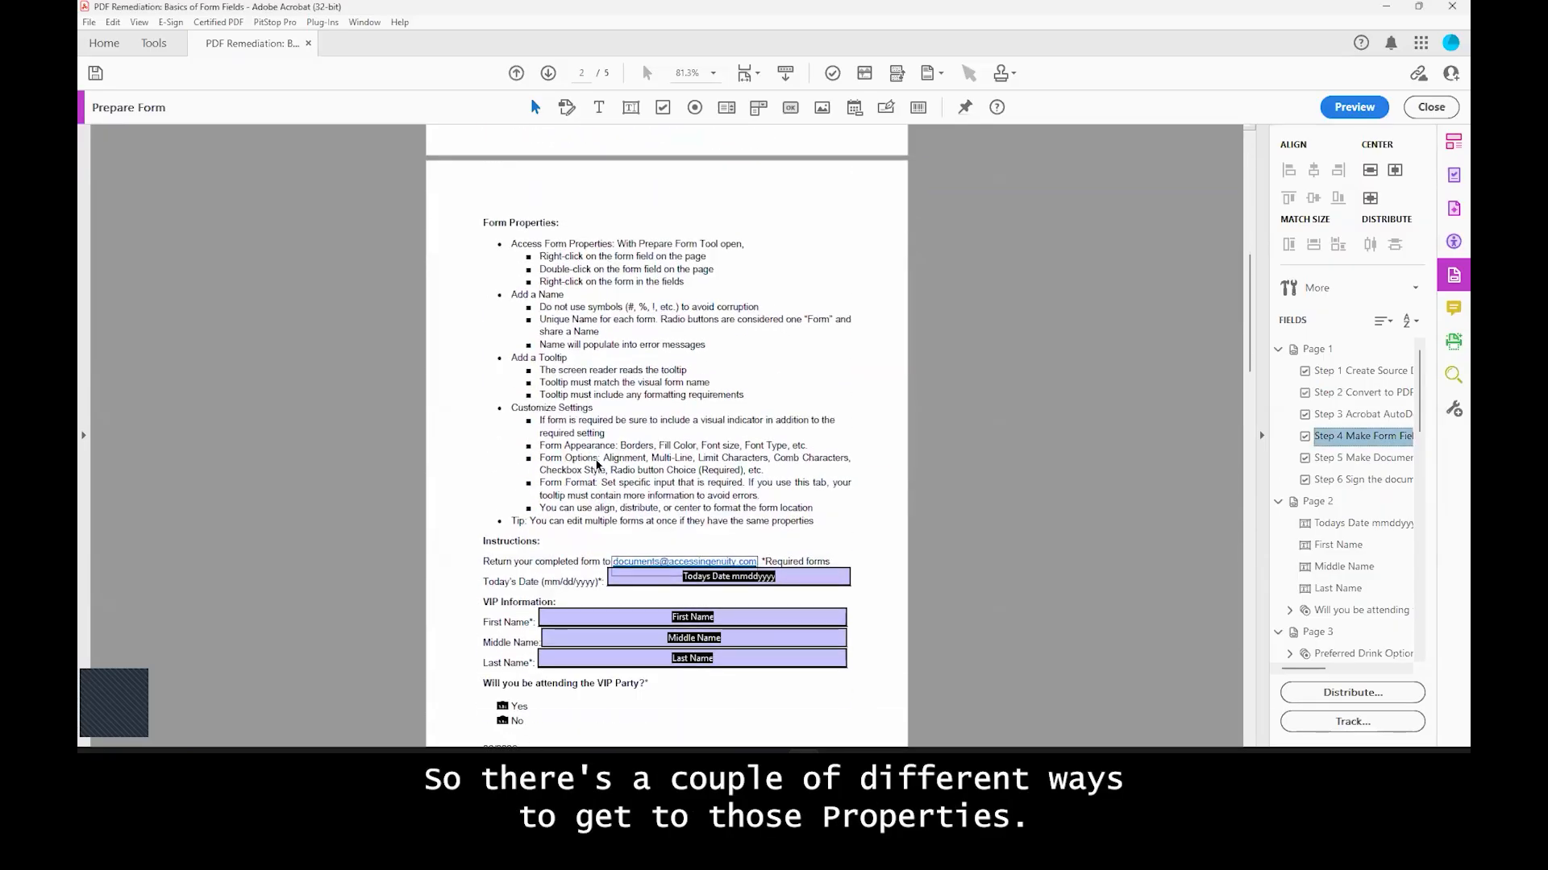
scroll(588, 348, down, 2)
scroll(588, 348, up, 1)
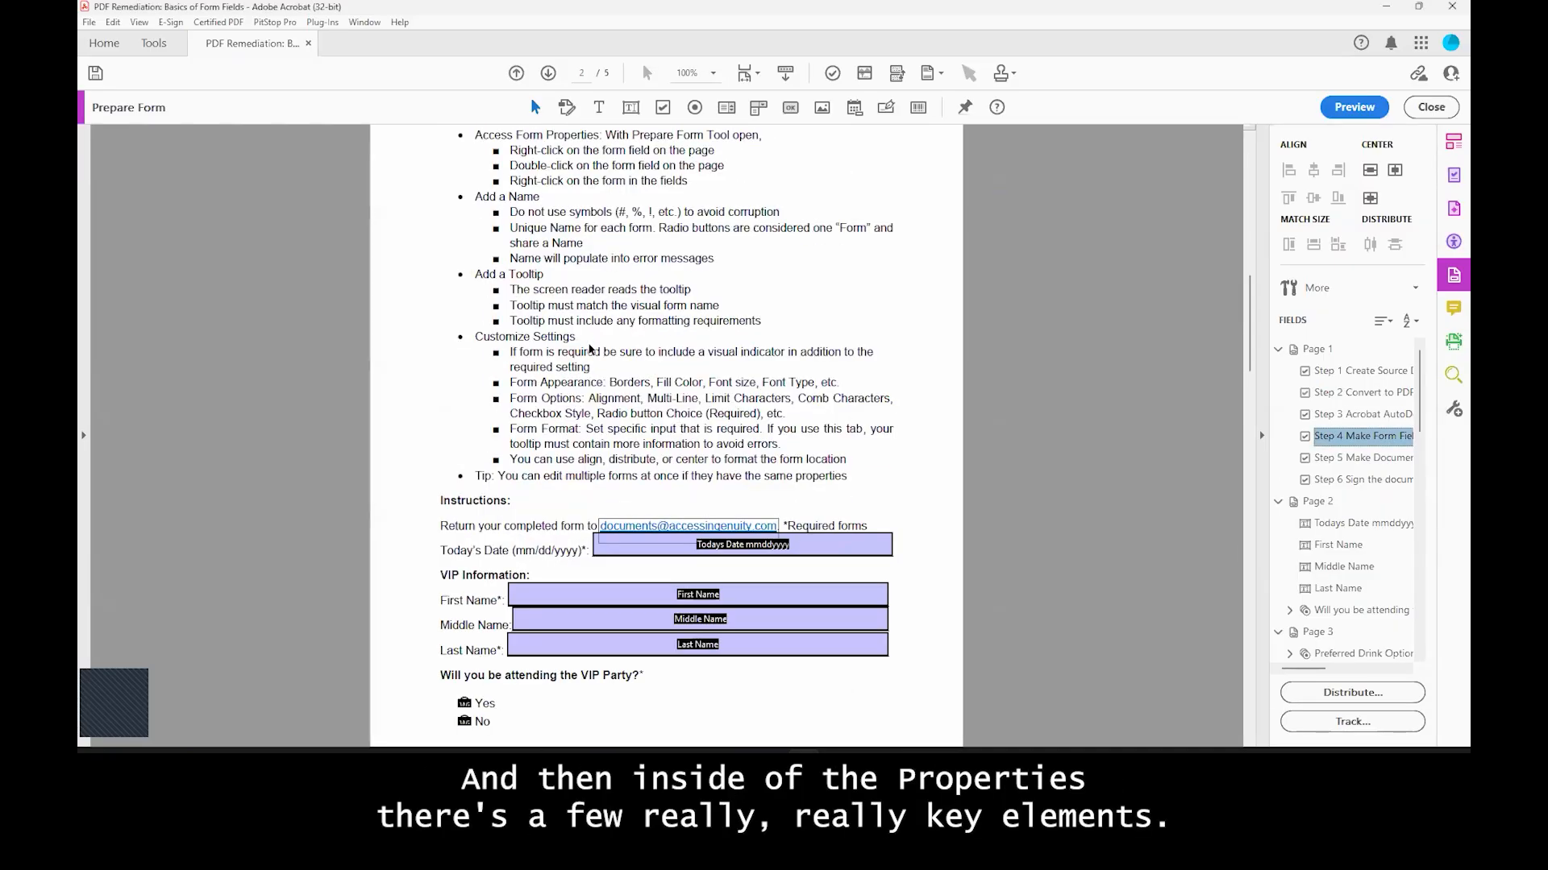
scroll(588, 348, up, 1)
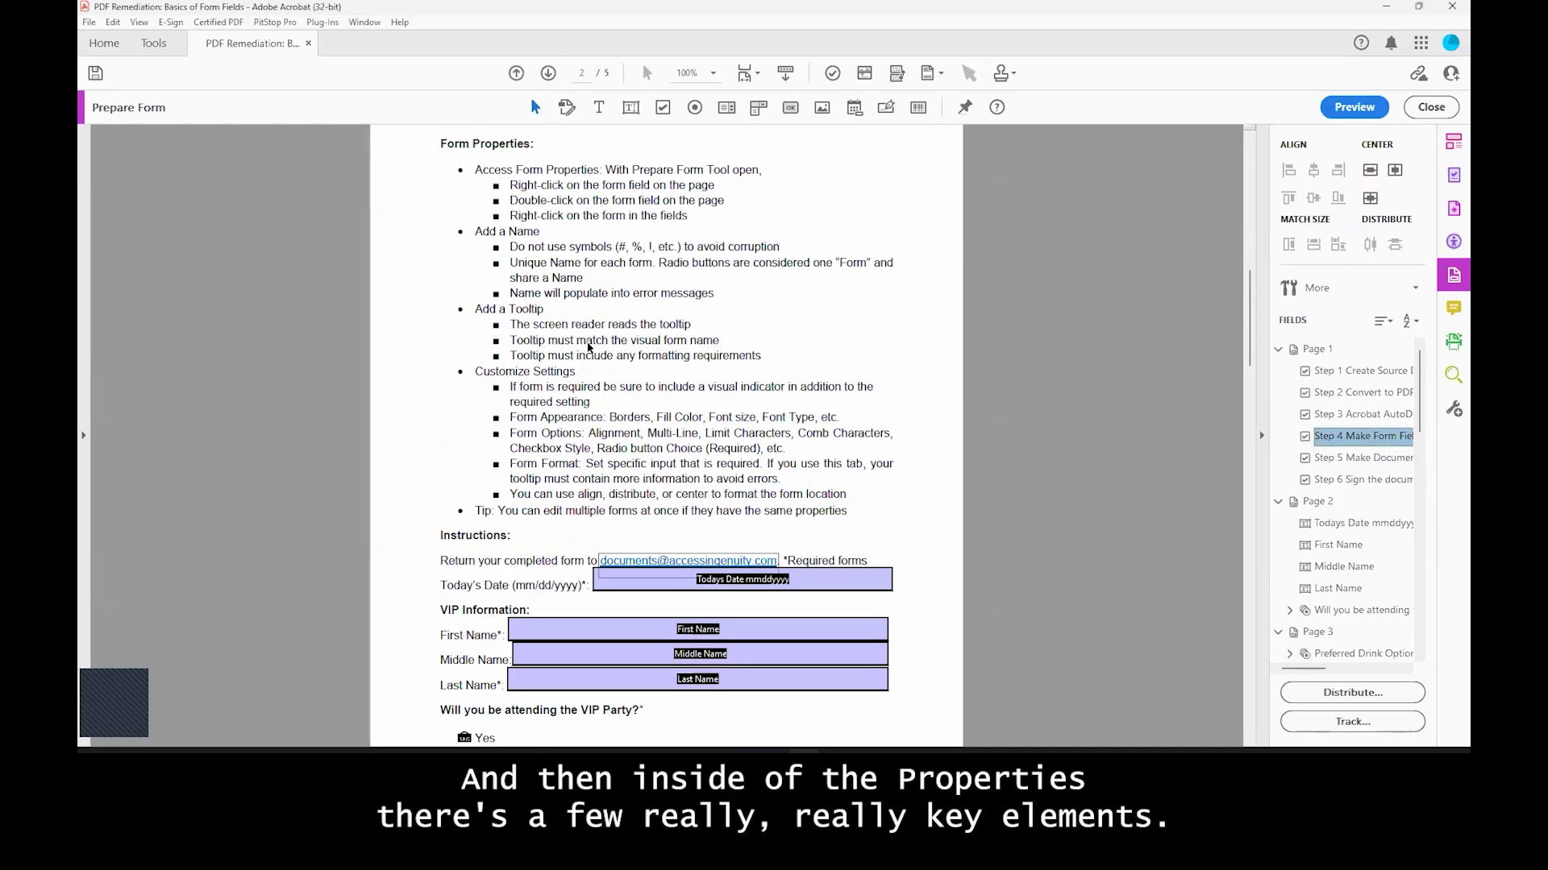
double_click(827, 581)
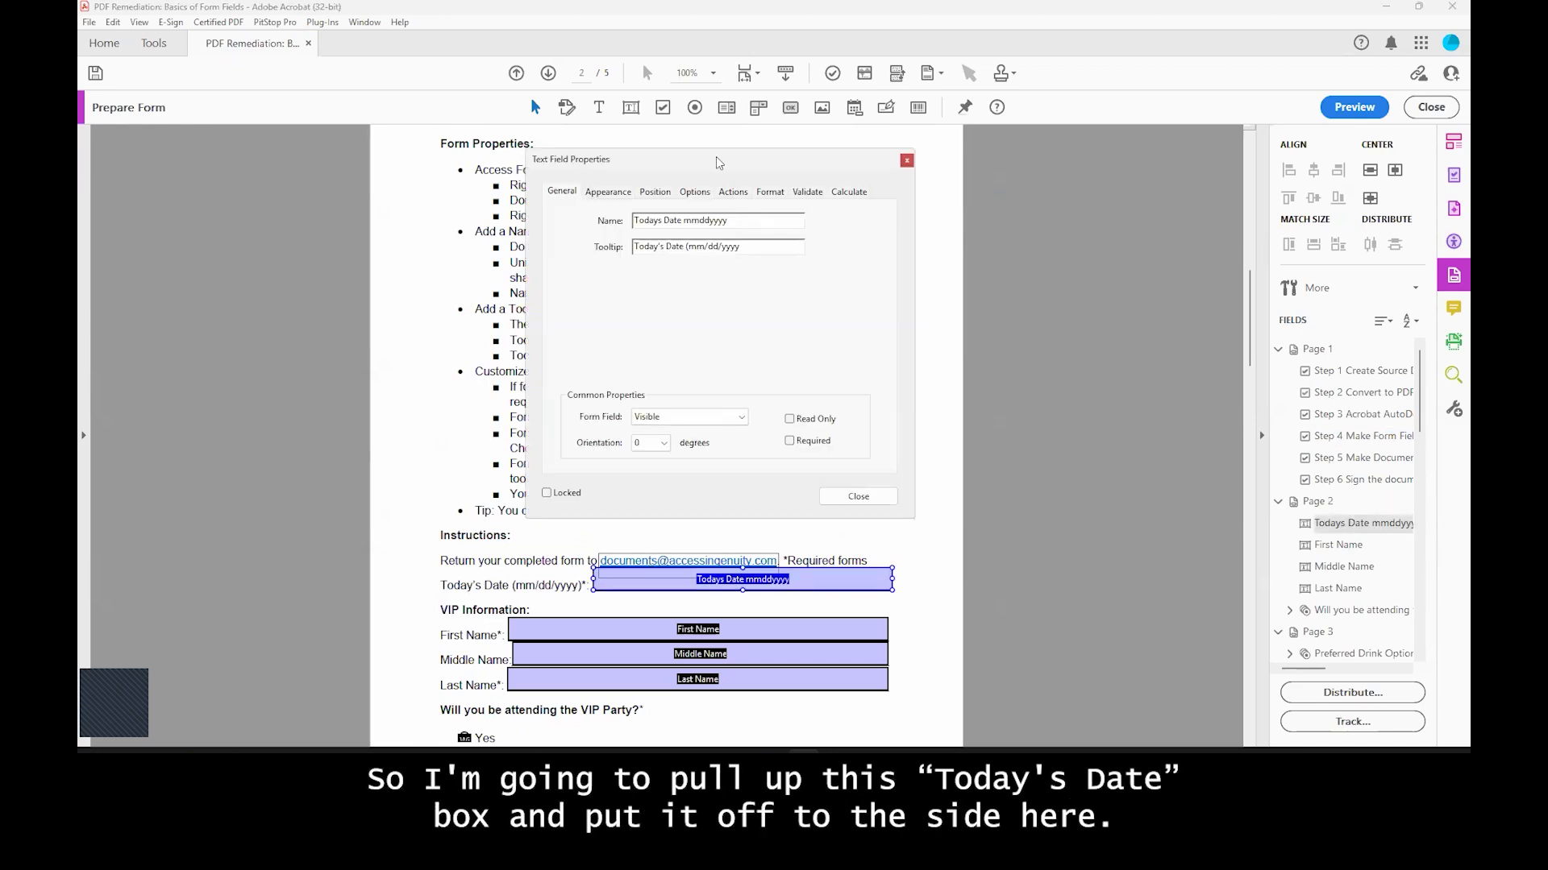
Step: Rename the Today's Date text field on page 2 as TEST and close its properties
drag(731, 169, 1124, 183)
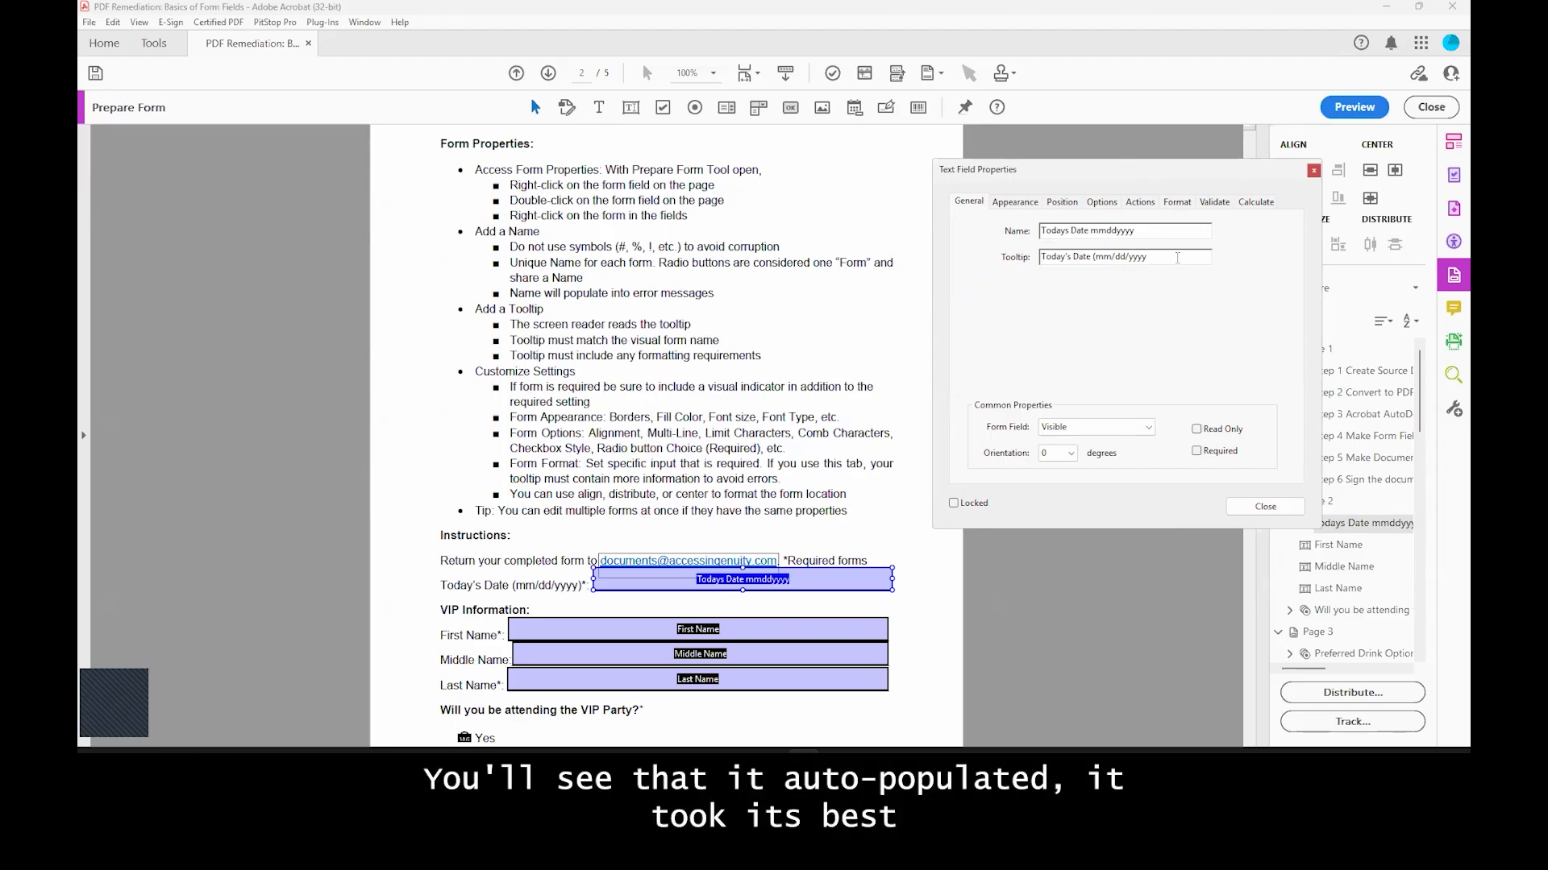
click(1178, 257)
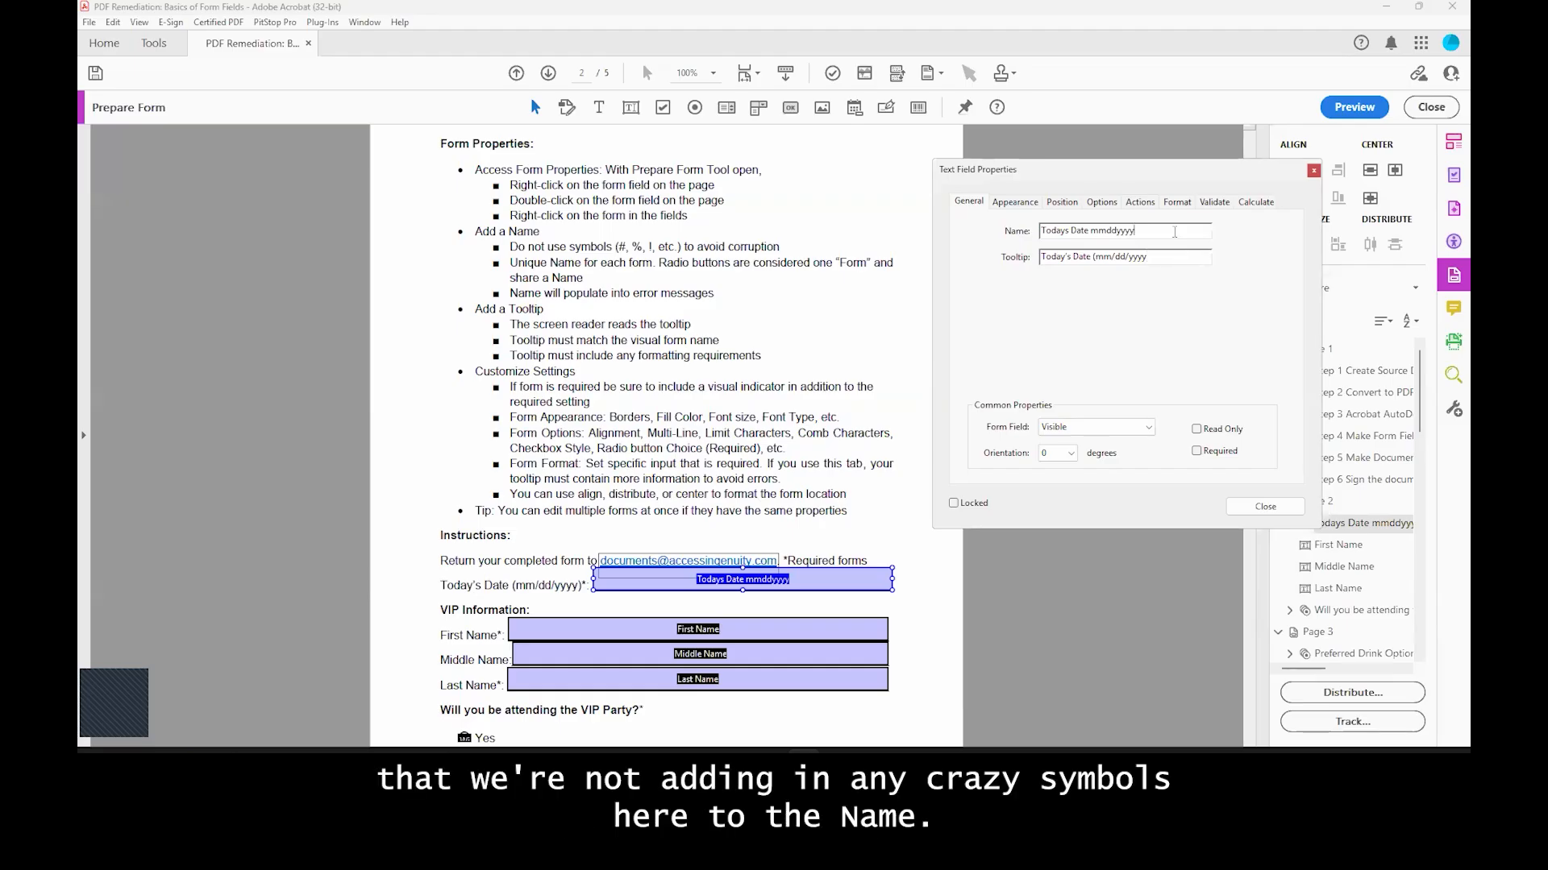
drag(1136, 232, 1039, 230)
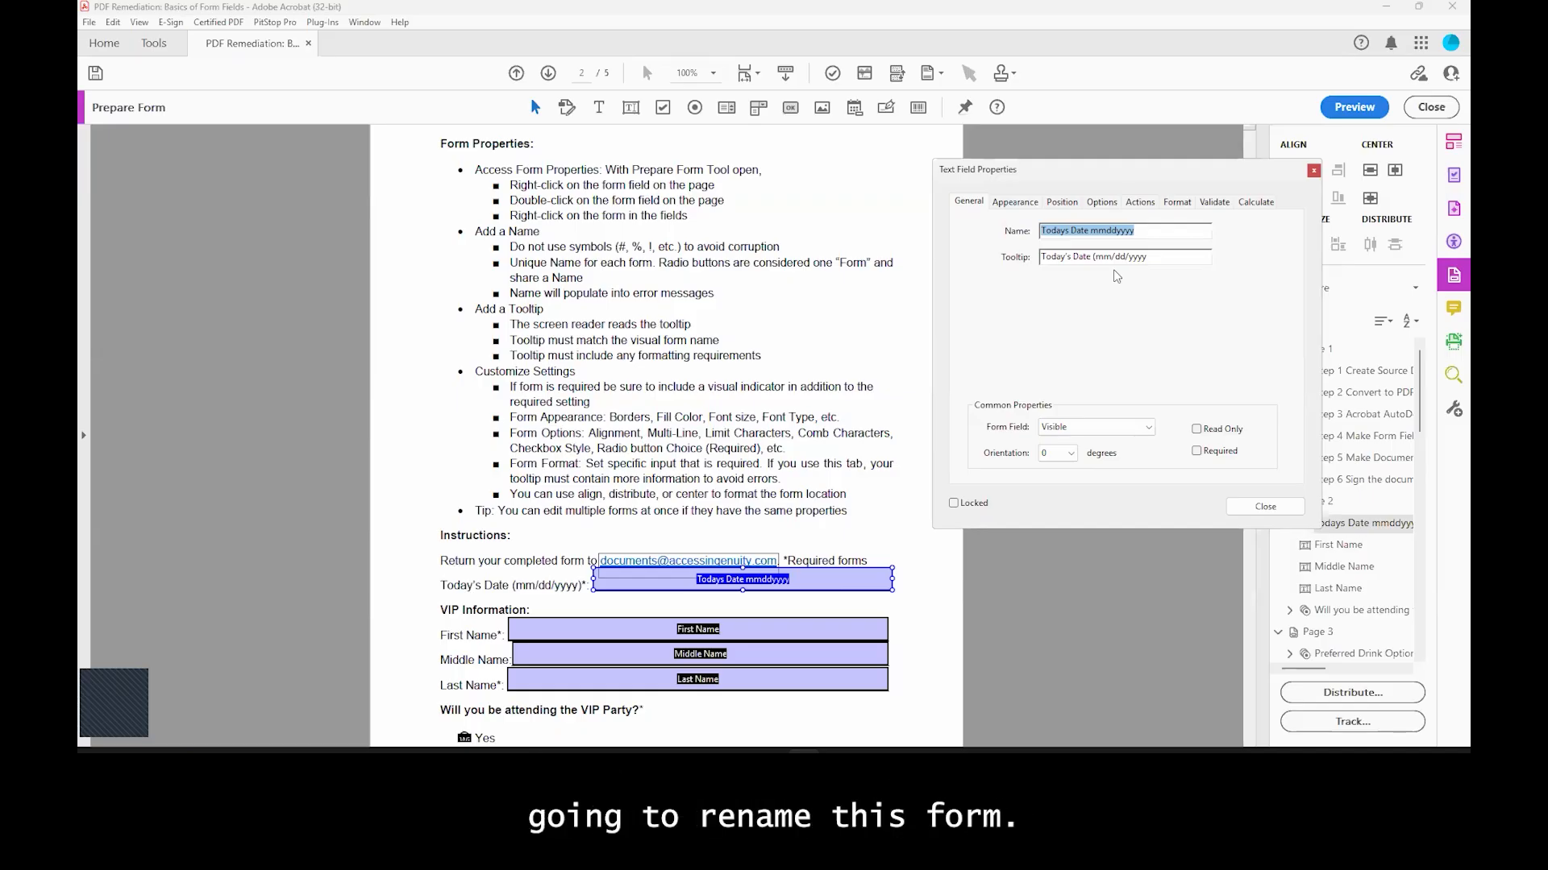
text(T)
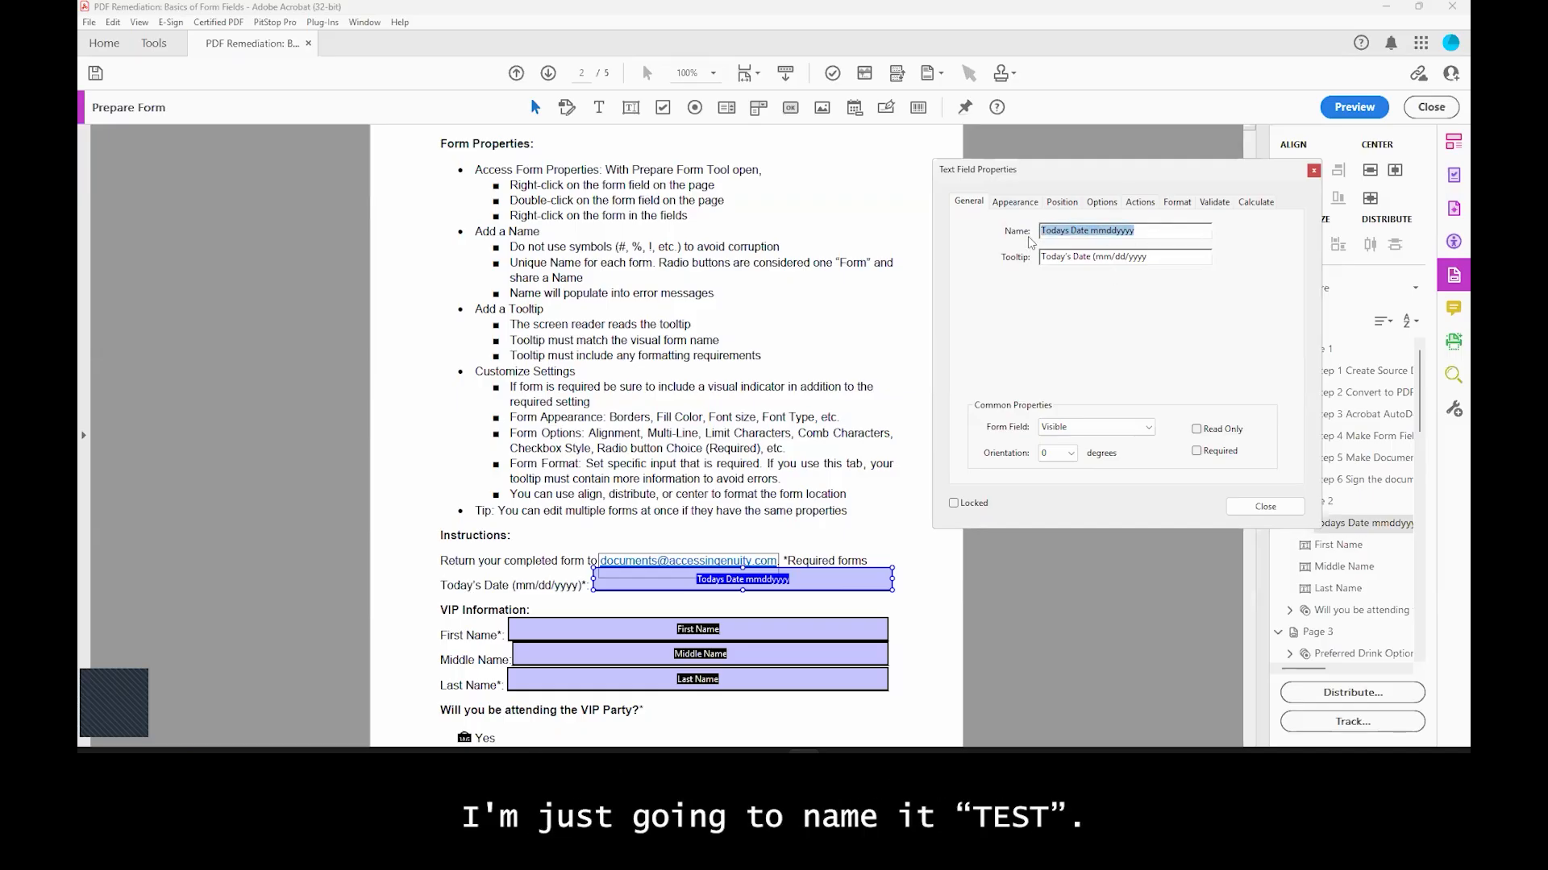
text(EST)
key(Tab)
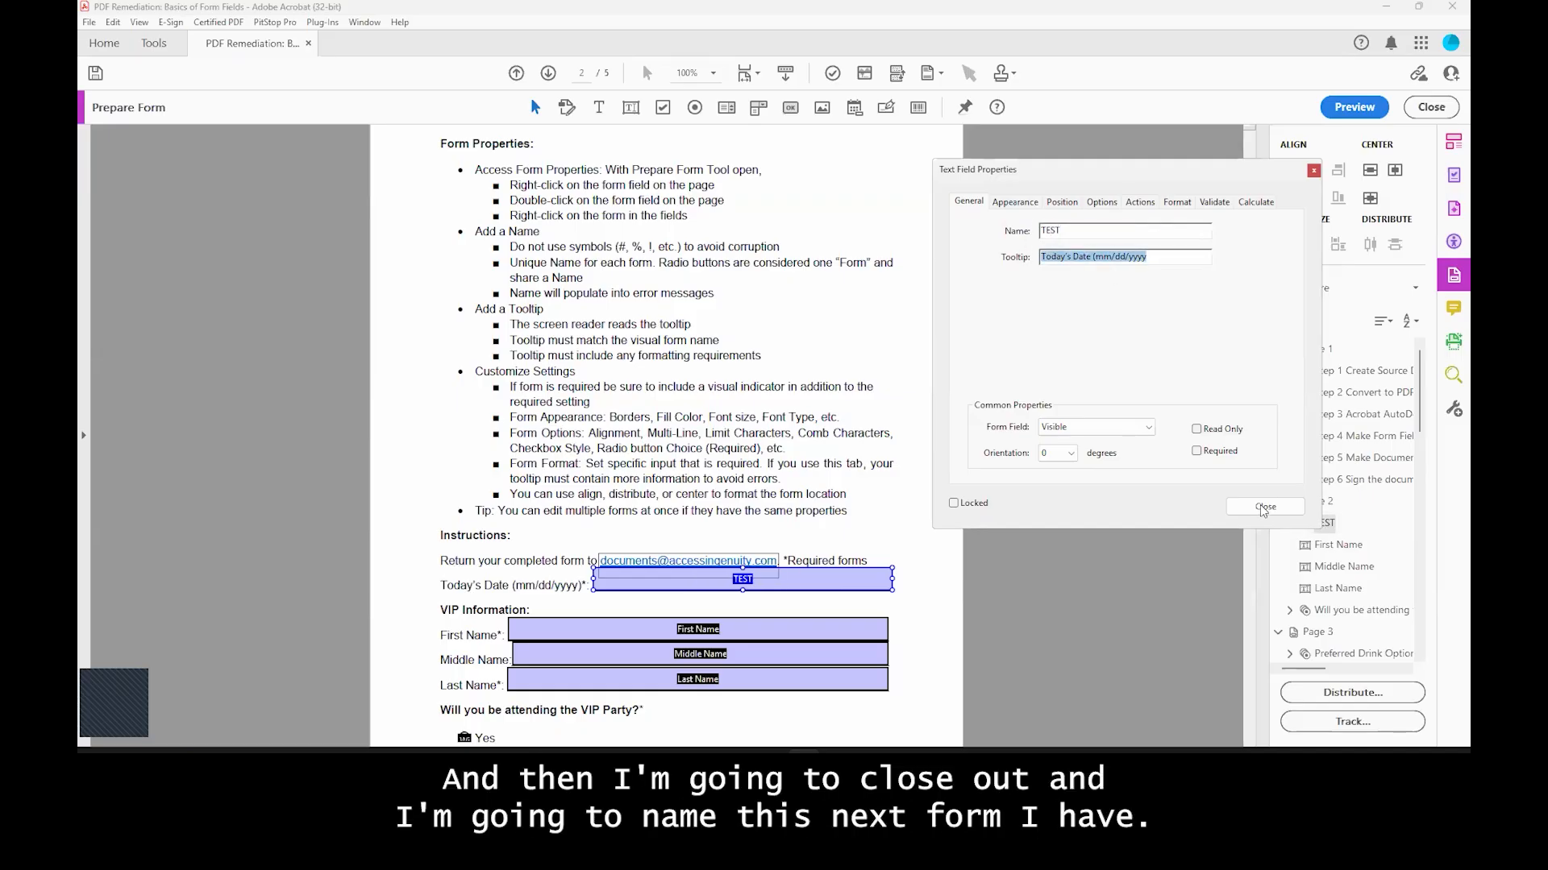
click(1265, 507)
Step: Give the First Name text field the same name, TEST, and close its properties
double_click(733, 628)
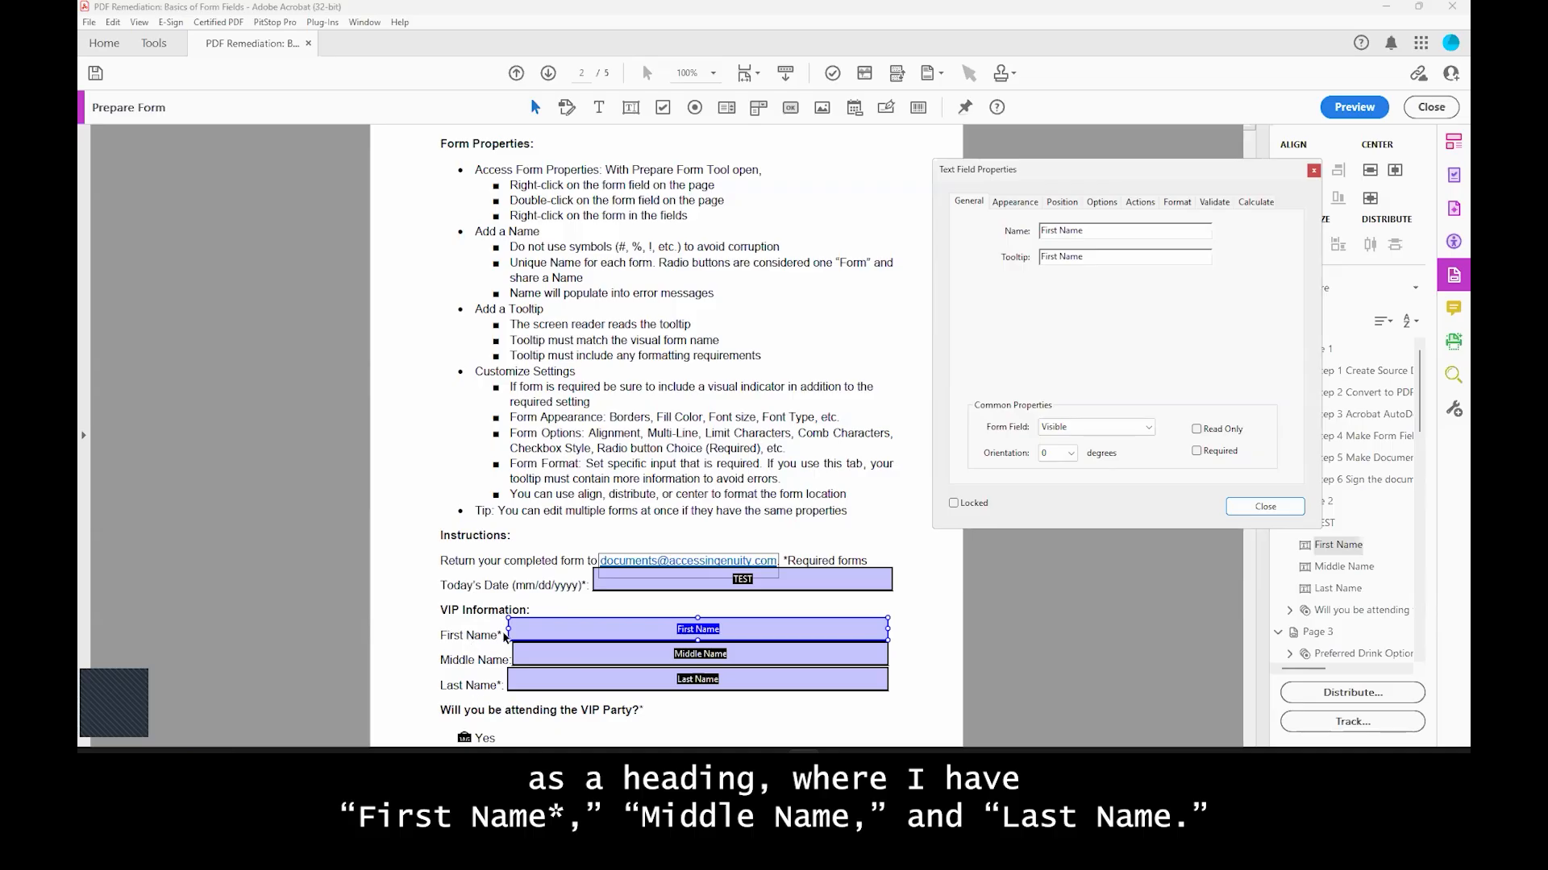
triple_click(1102, 240)
text(TEST)
click(1272, 507)
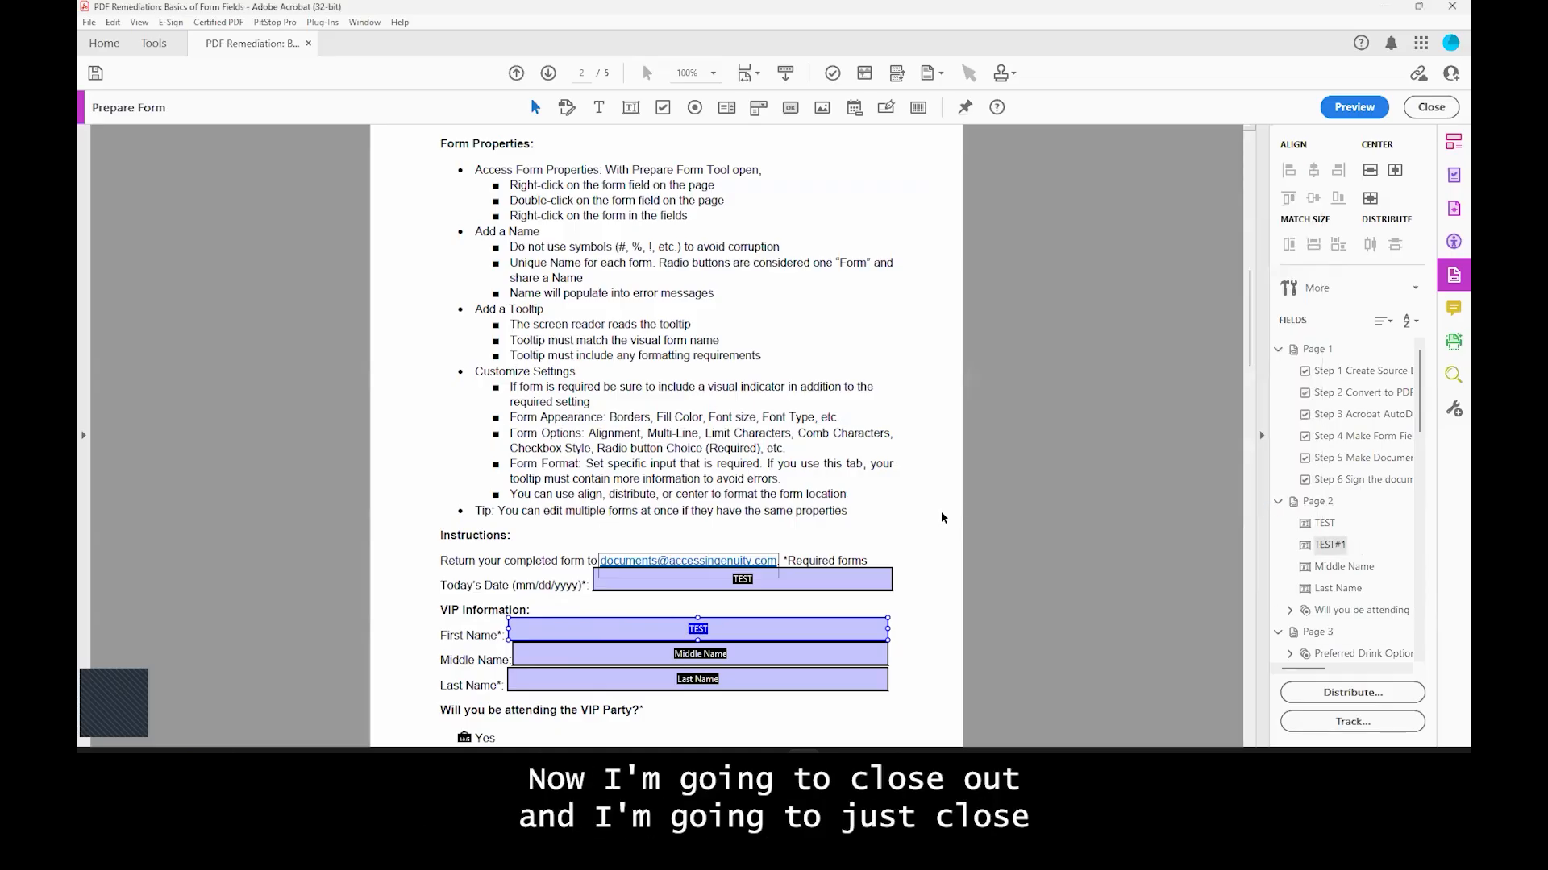
Step: Leave form editing, fill the Today's Date field with "TYPE THIS TEXT", and compare it with the First Name field
click(1431, 108)
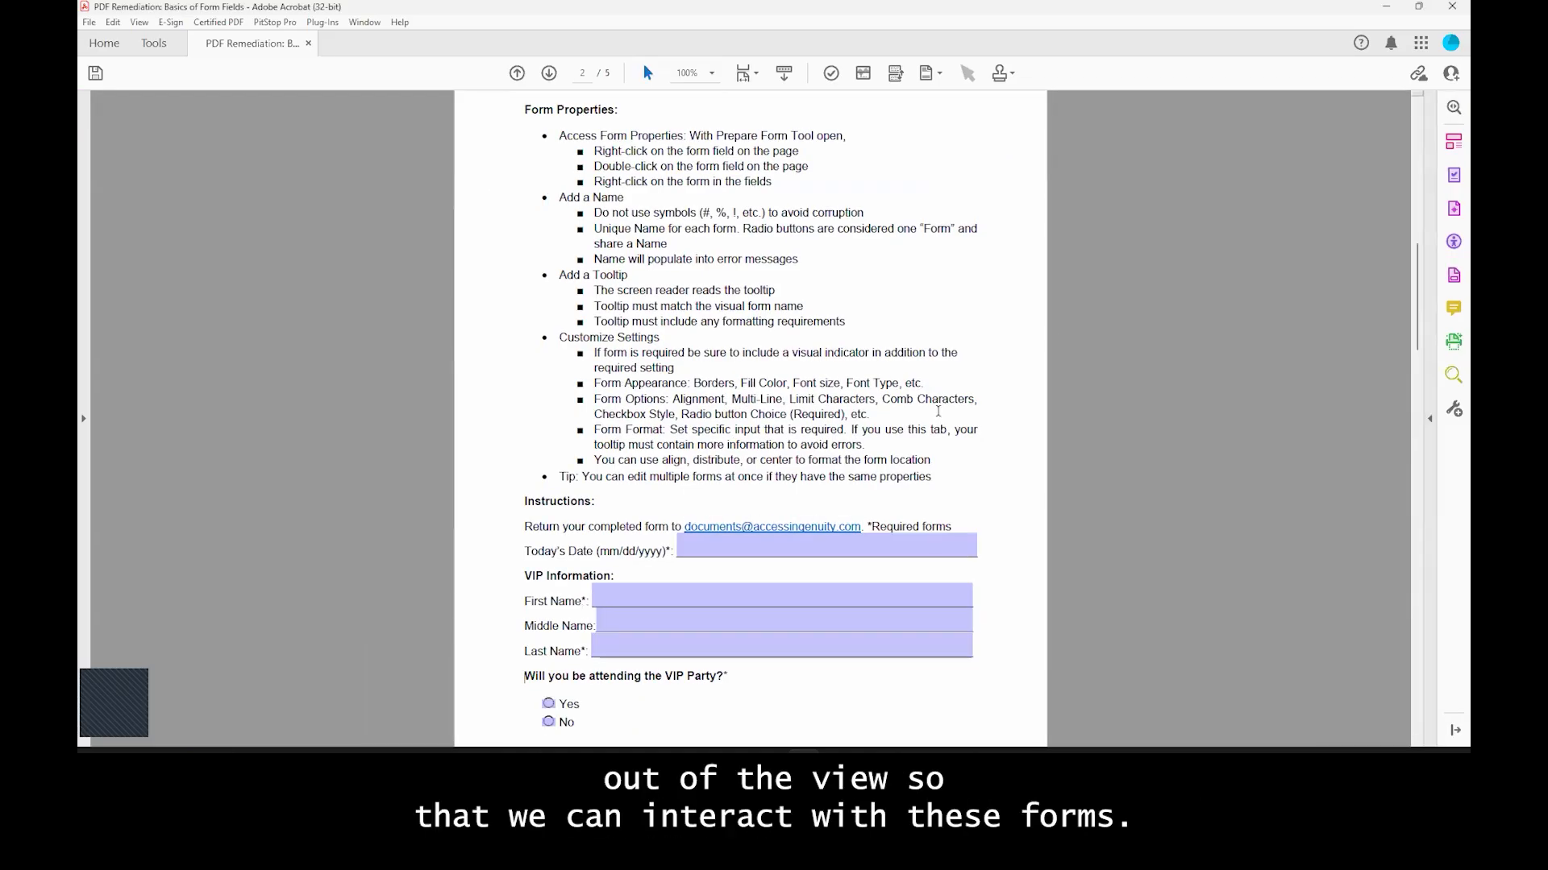
click(792, 542)
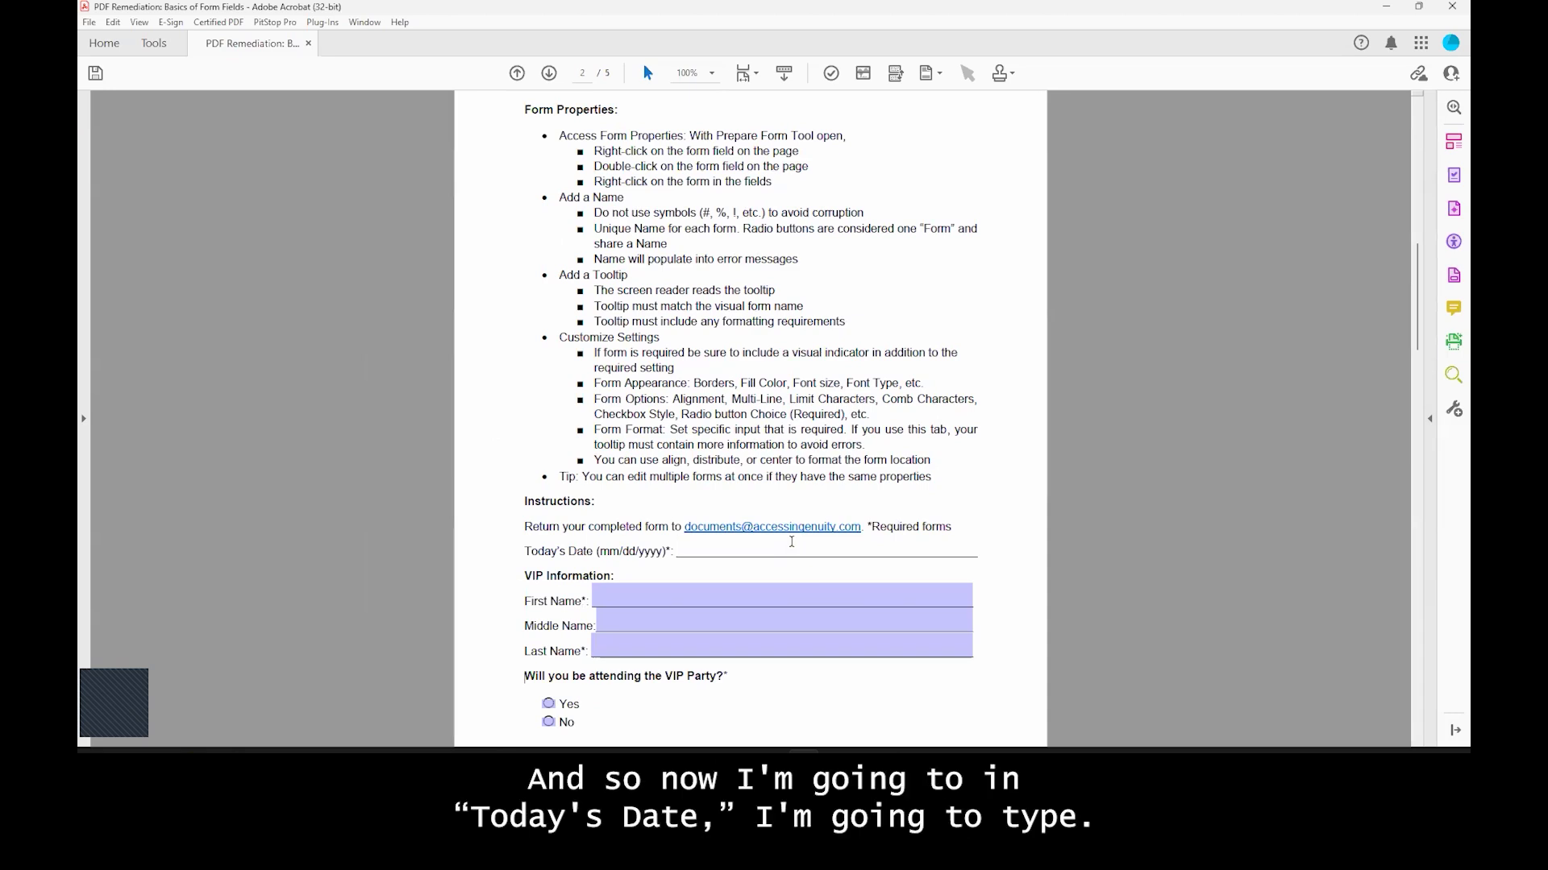
text(TYPE THIS )
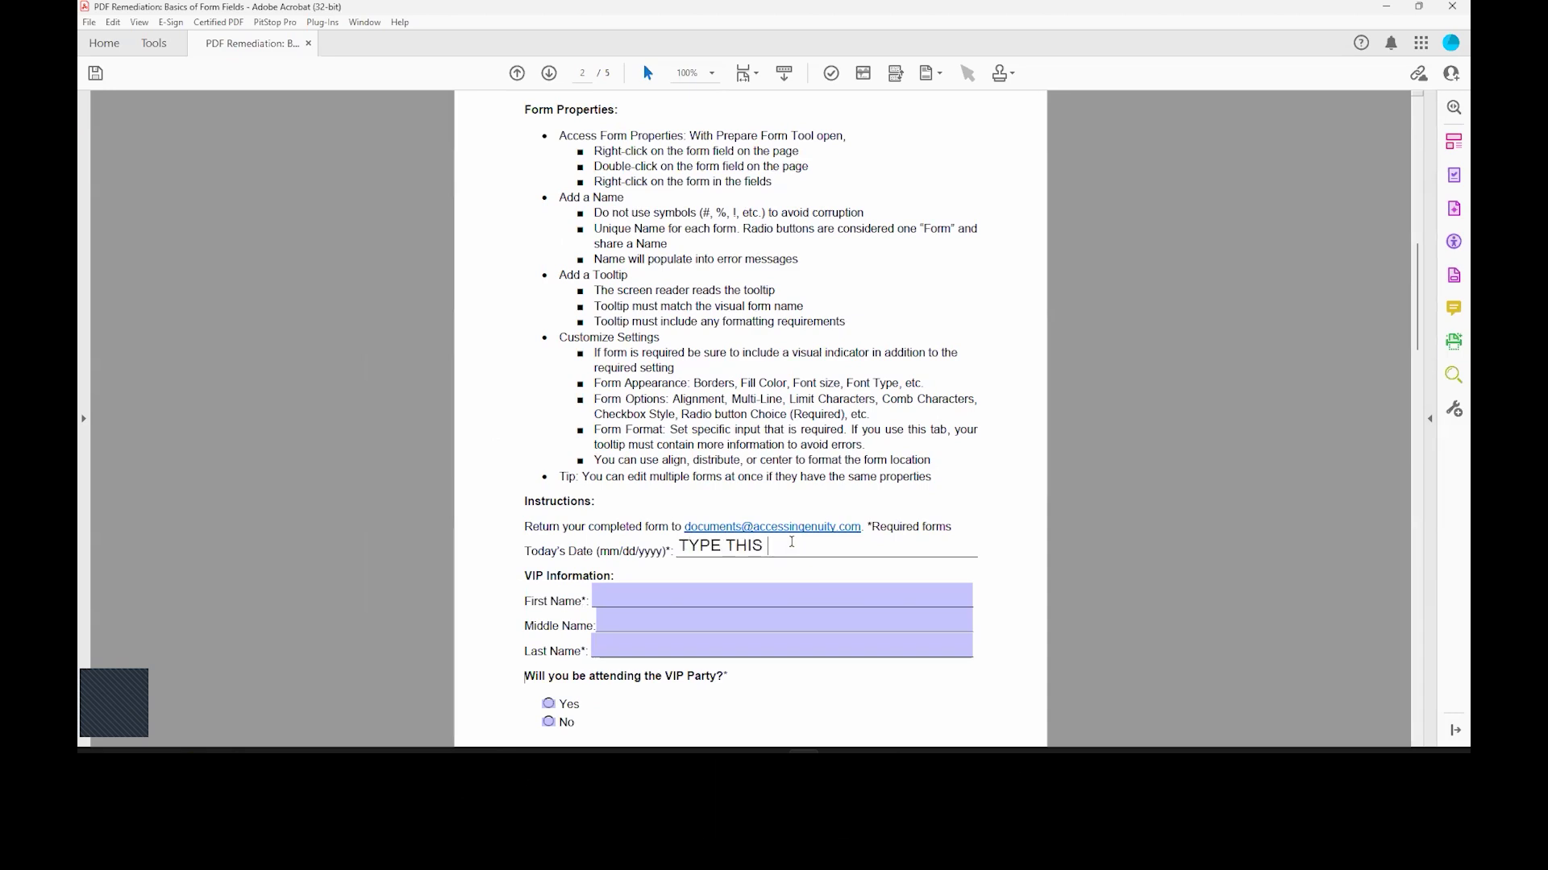
text(TEXT)
key(Return)
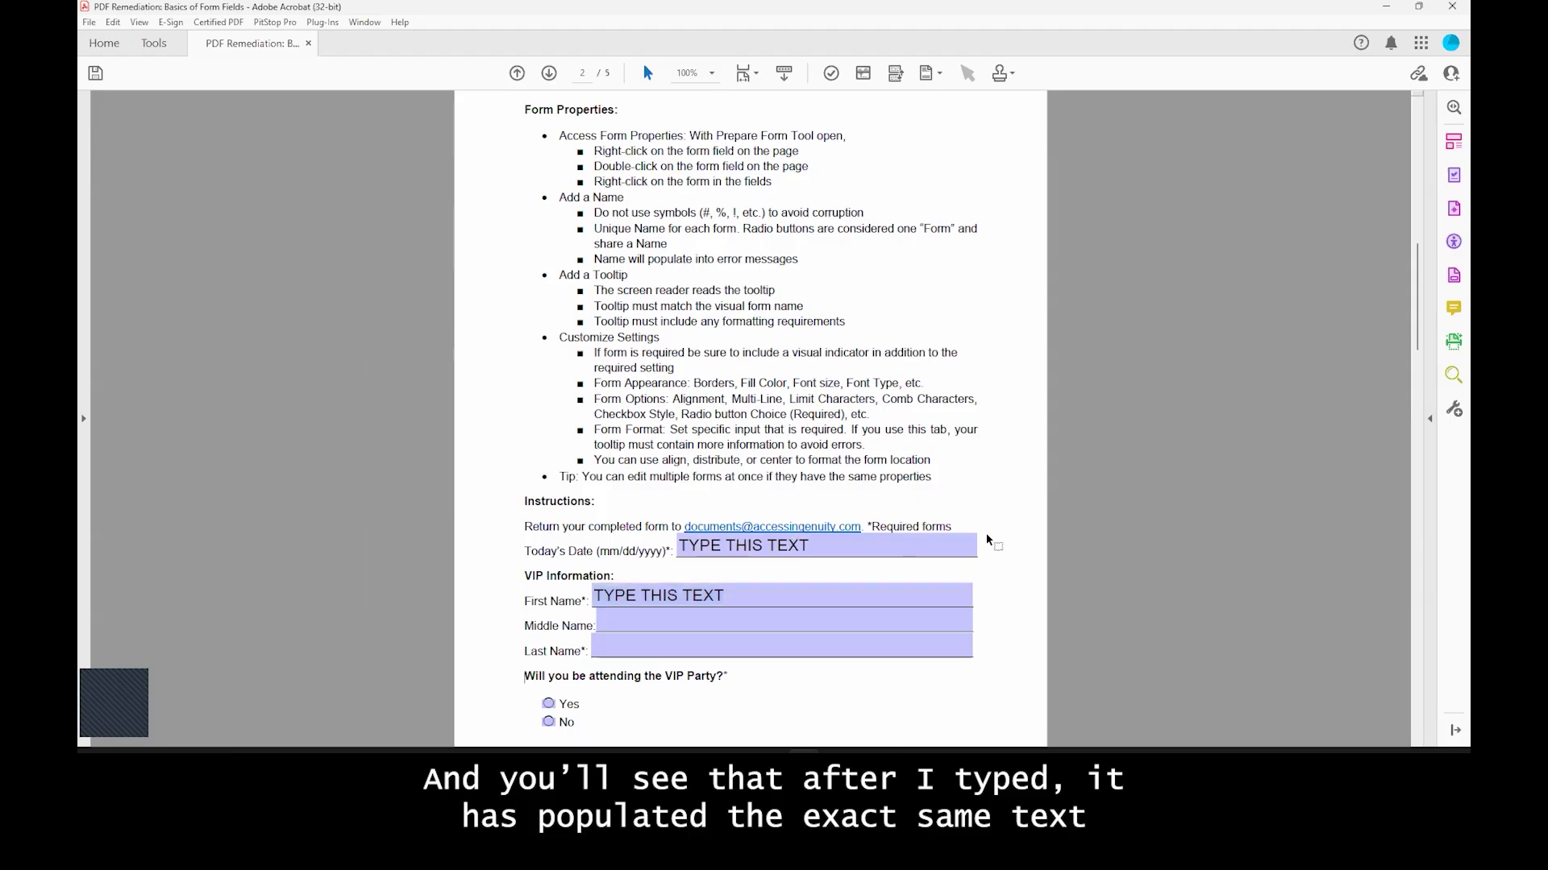
click(824, 595)
click(816, 546)
click(809, 597)
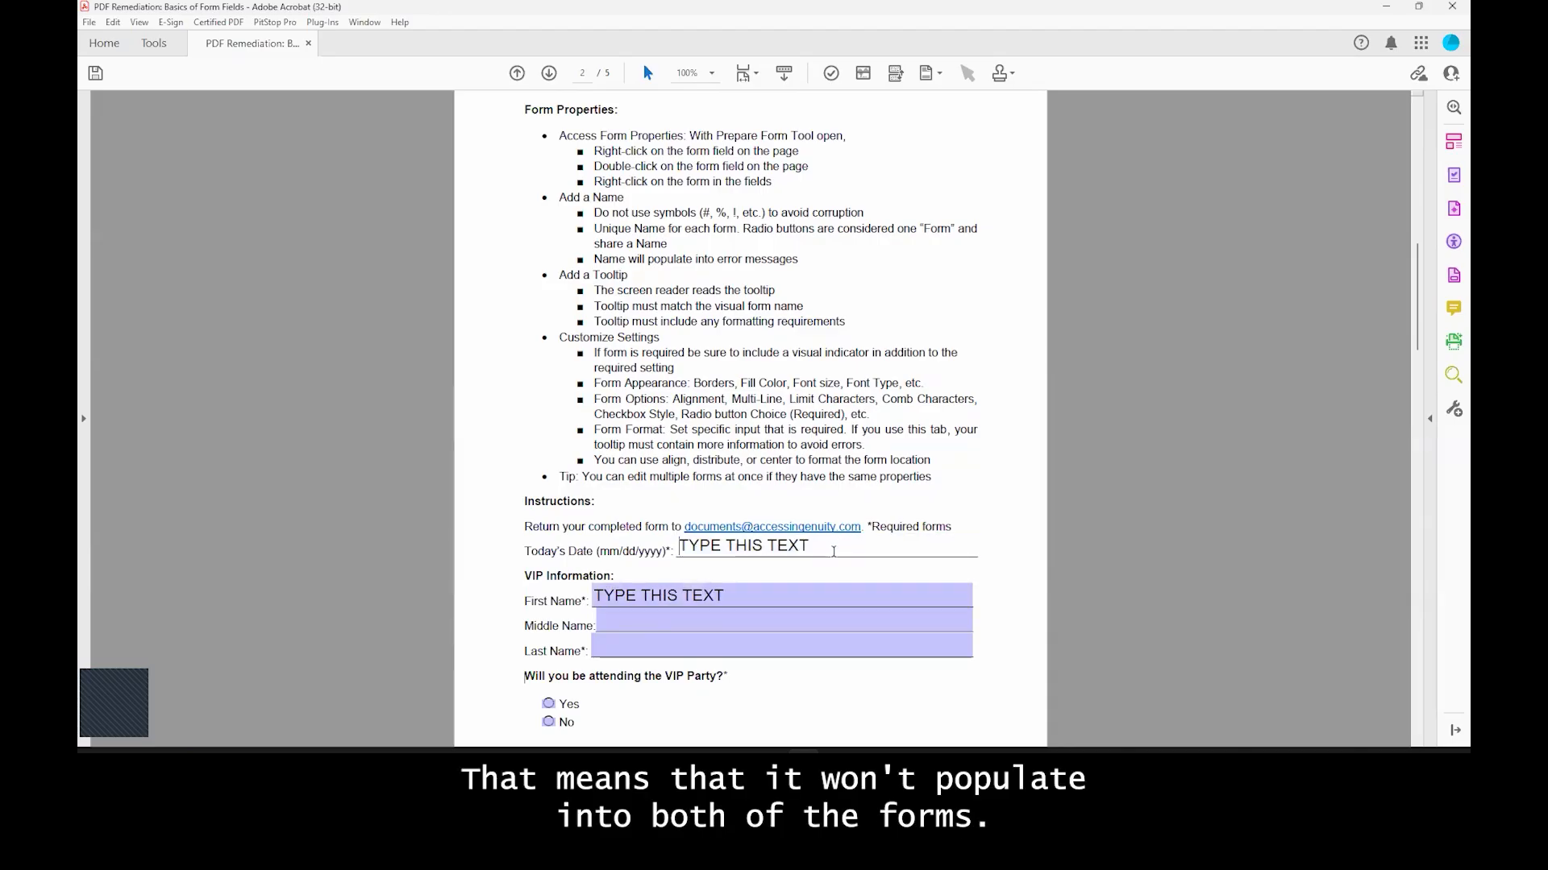
Step: Reopen the Prepare Form tool, rename the First Name text field as "First Name", and clear its tooltip
click(1454, 275)
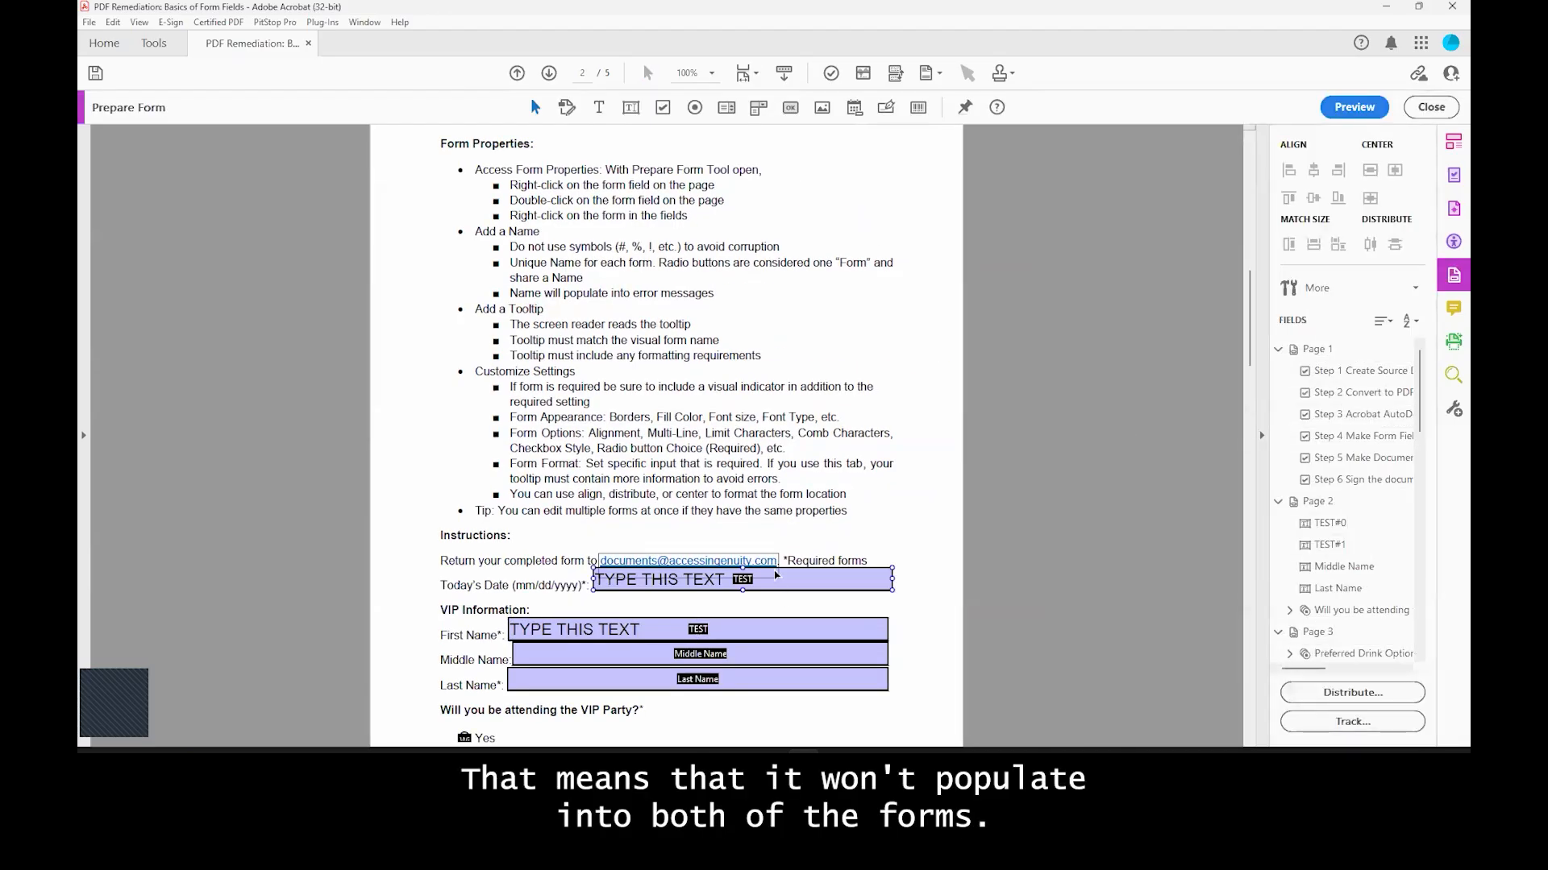
double_click(754, 631)
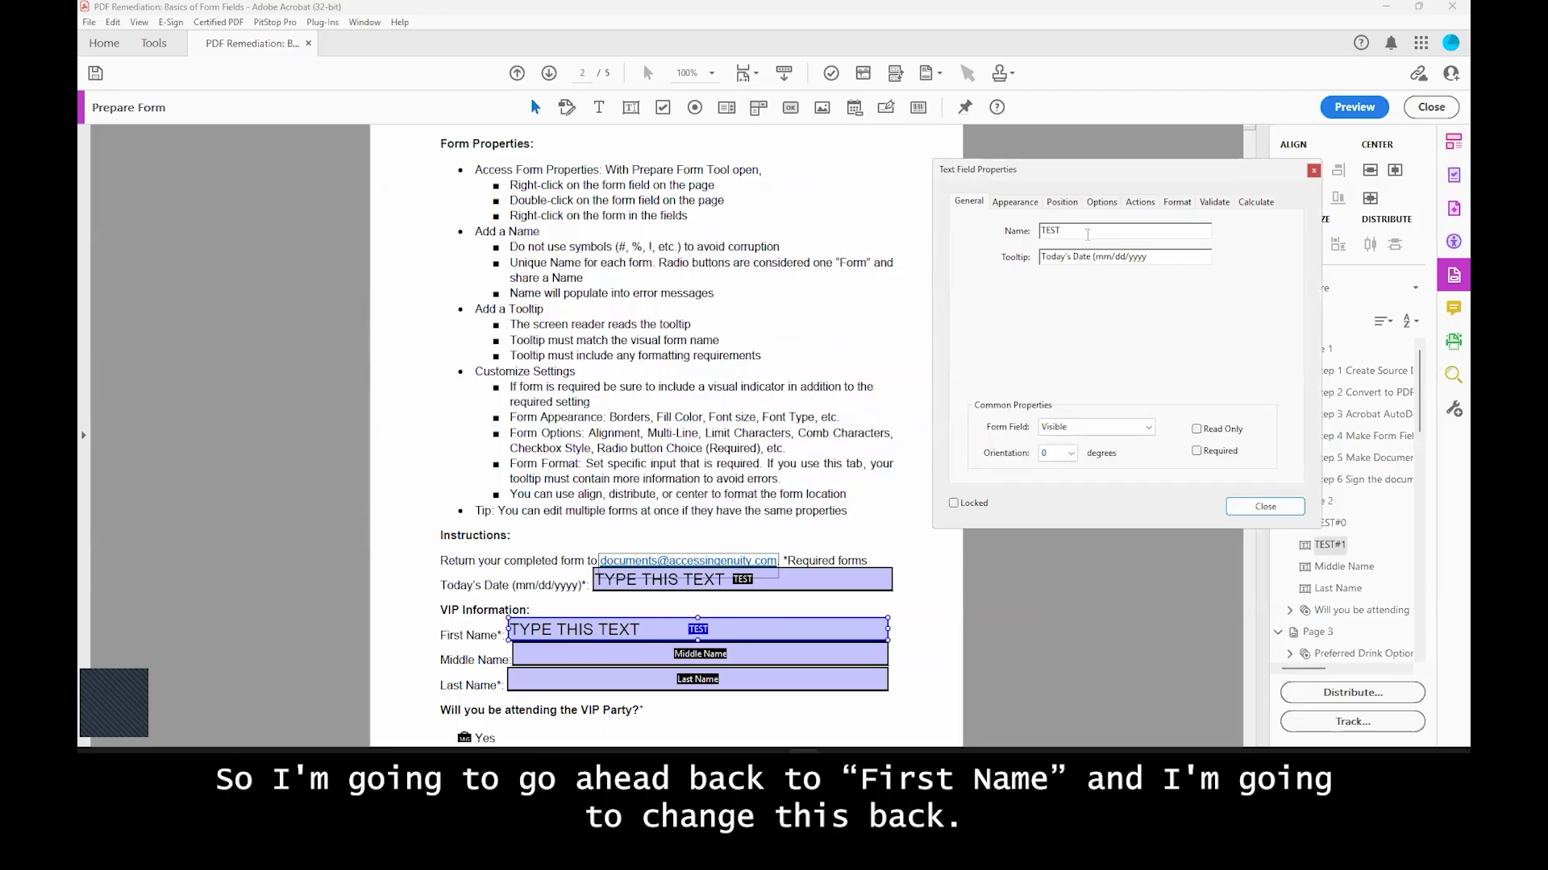
double_click(1088, 234)
text(Fi)
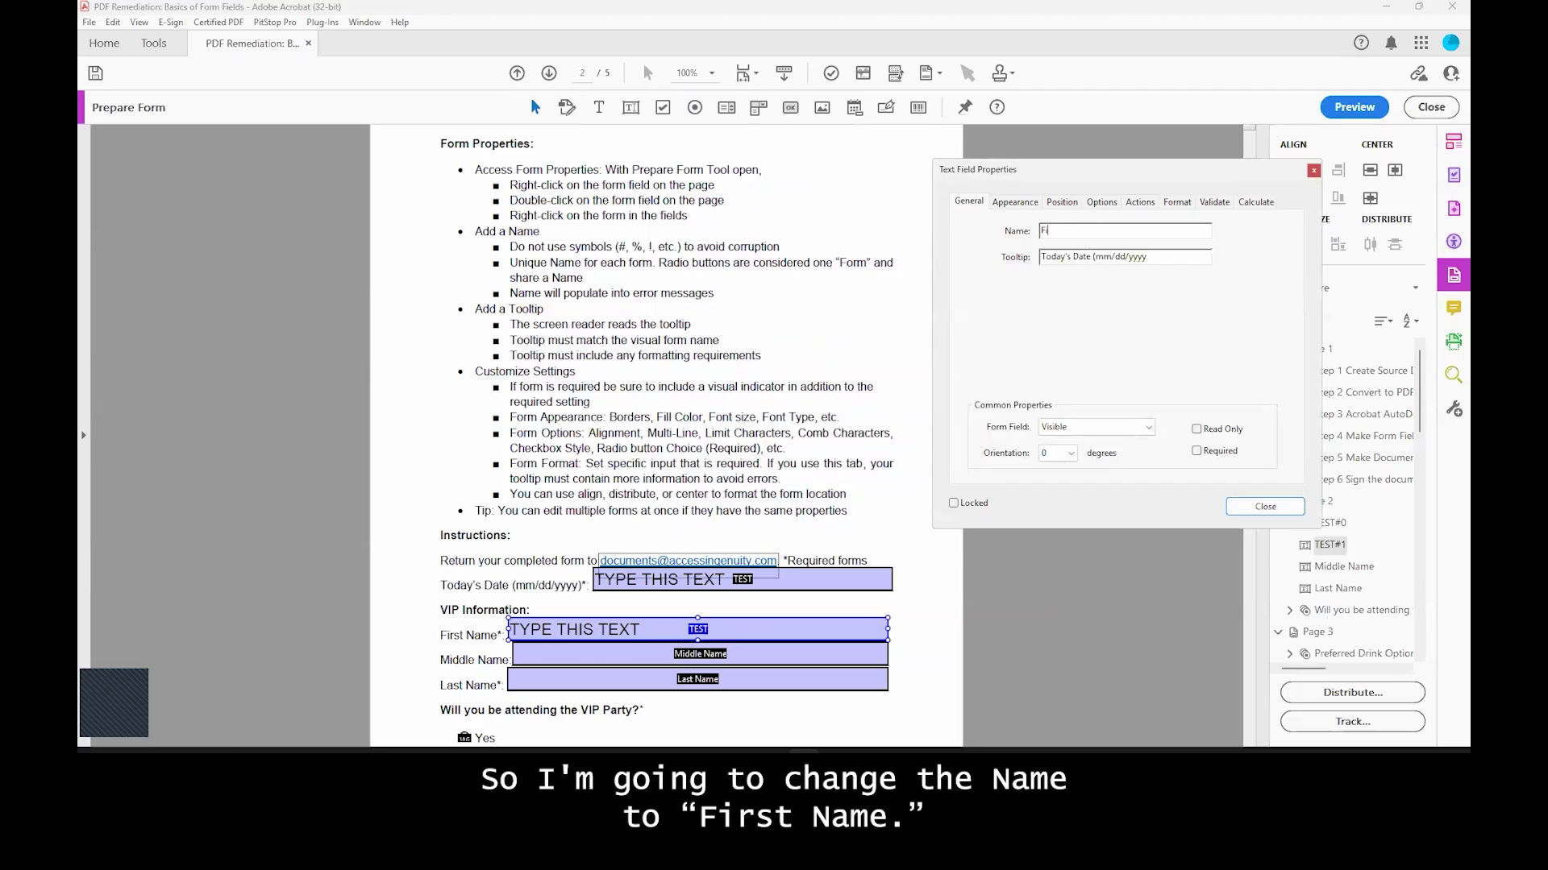
text(rst Name)
key(Tab)
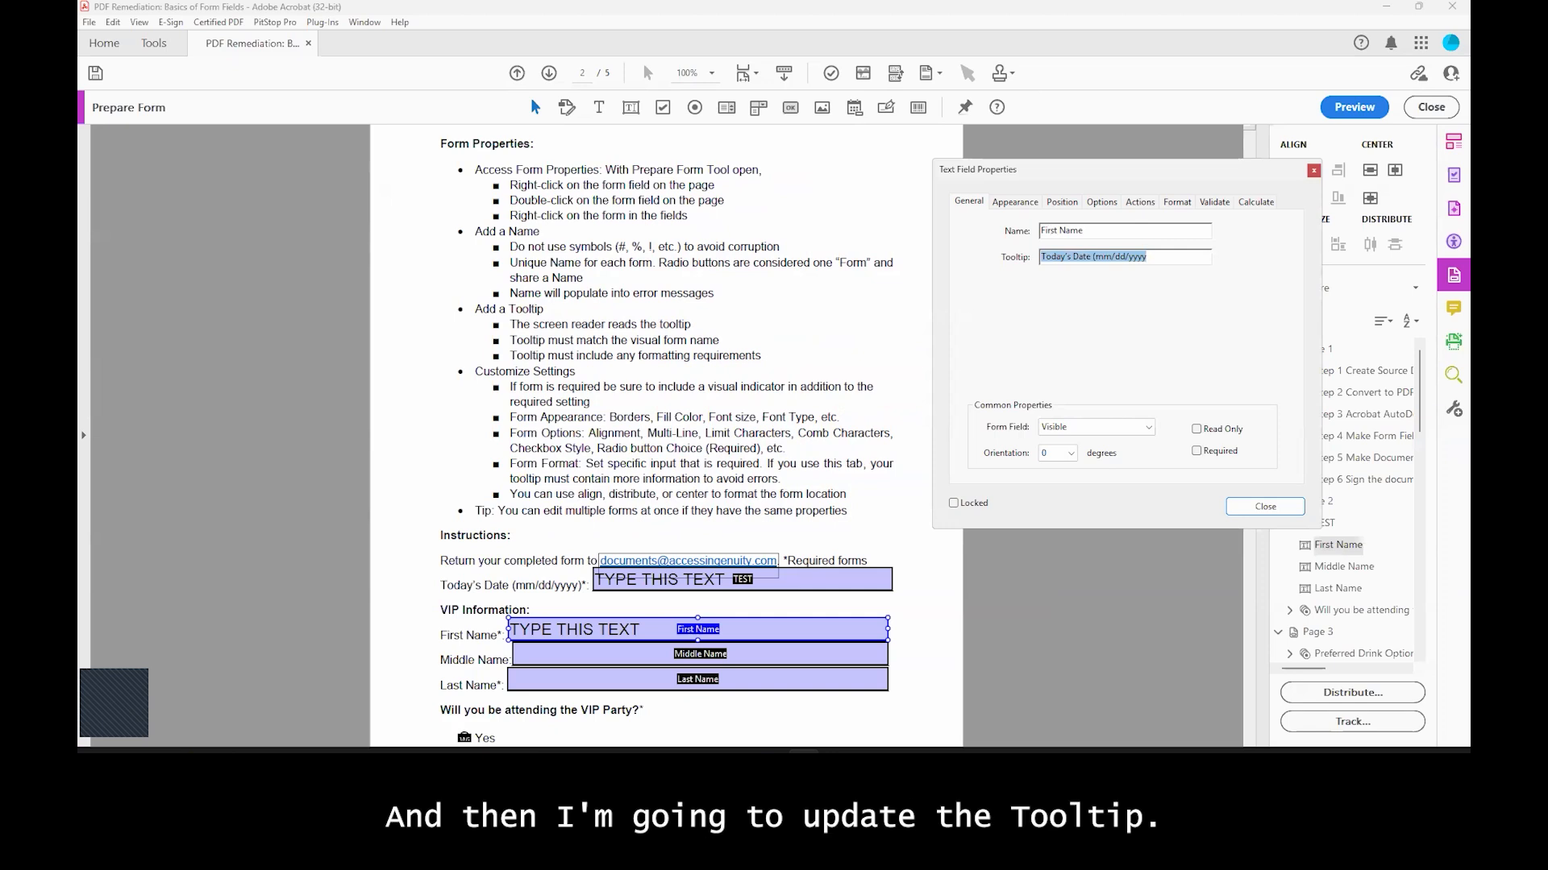
key(BackSpace)
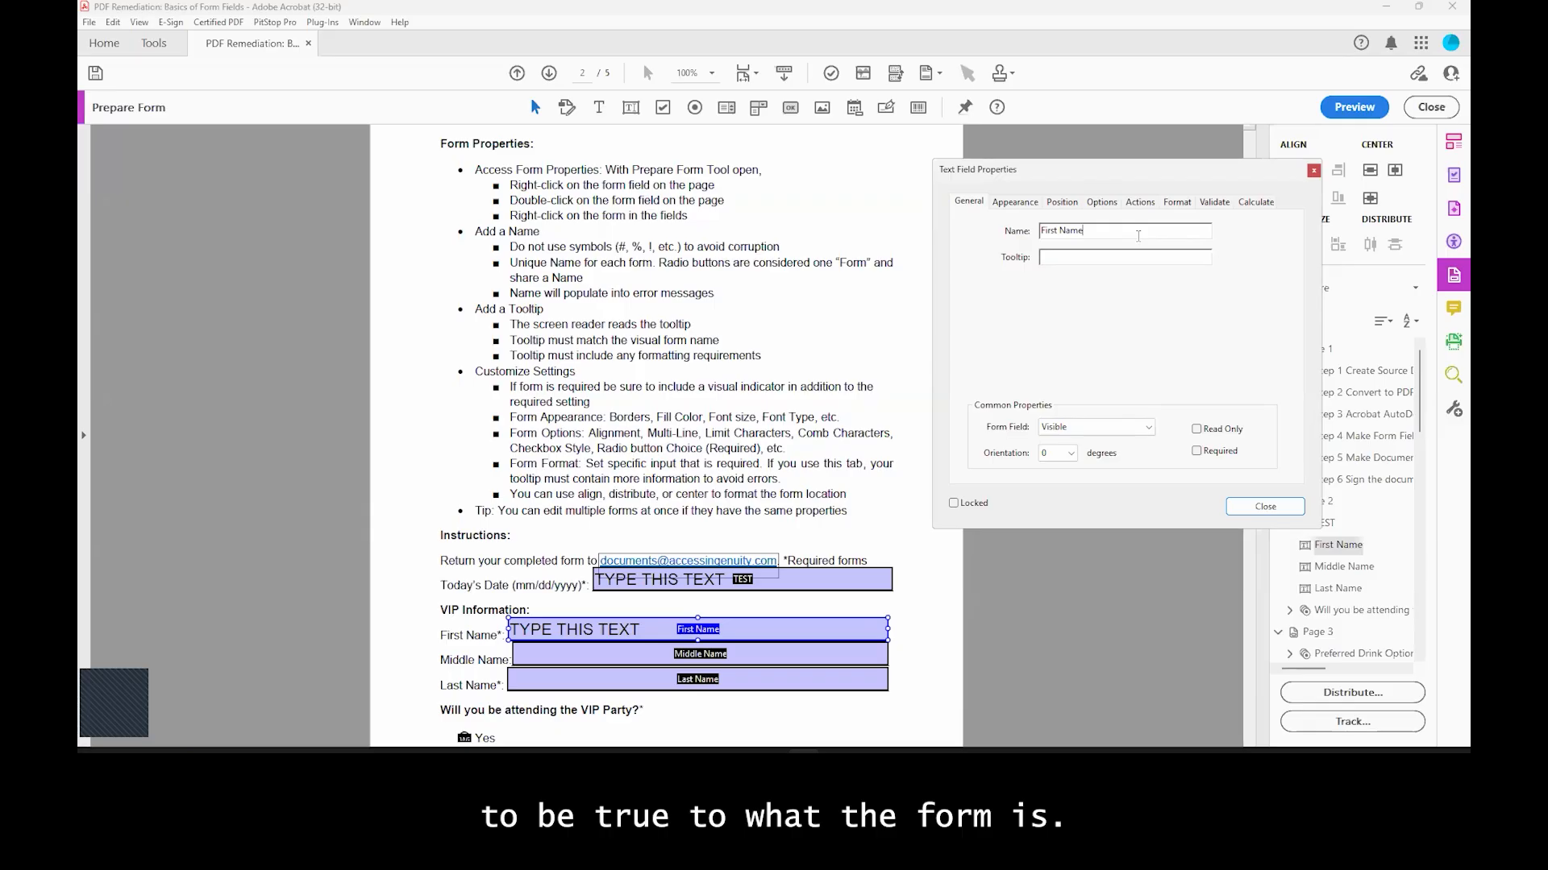
Step: Try 01 as the First Name field's name, and restore the name "First Name"
key(ctrl+a)
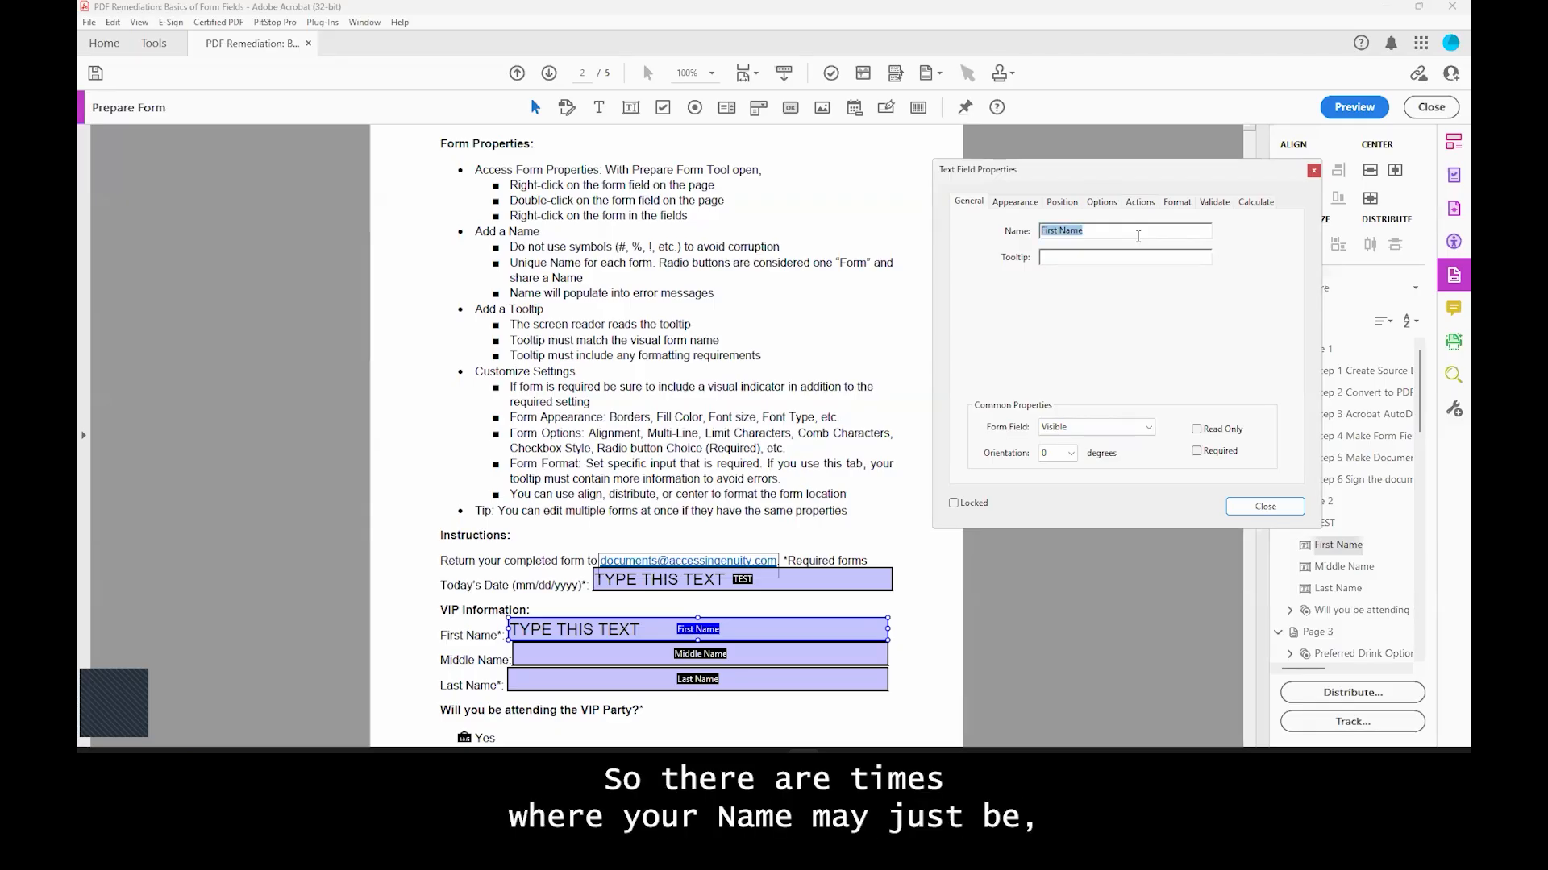
text(01)
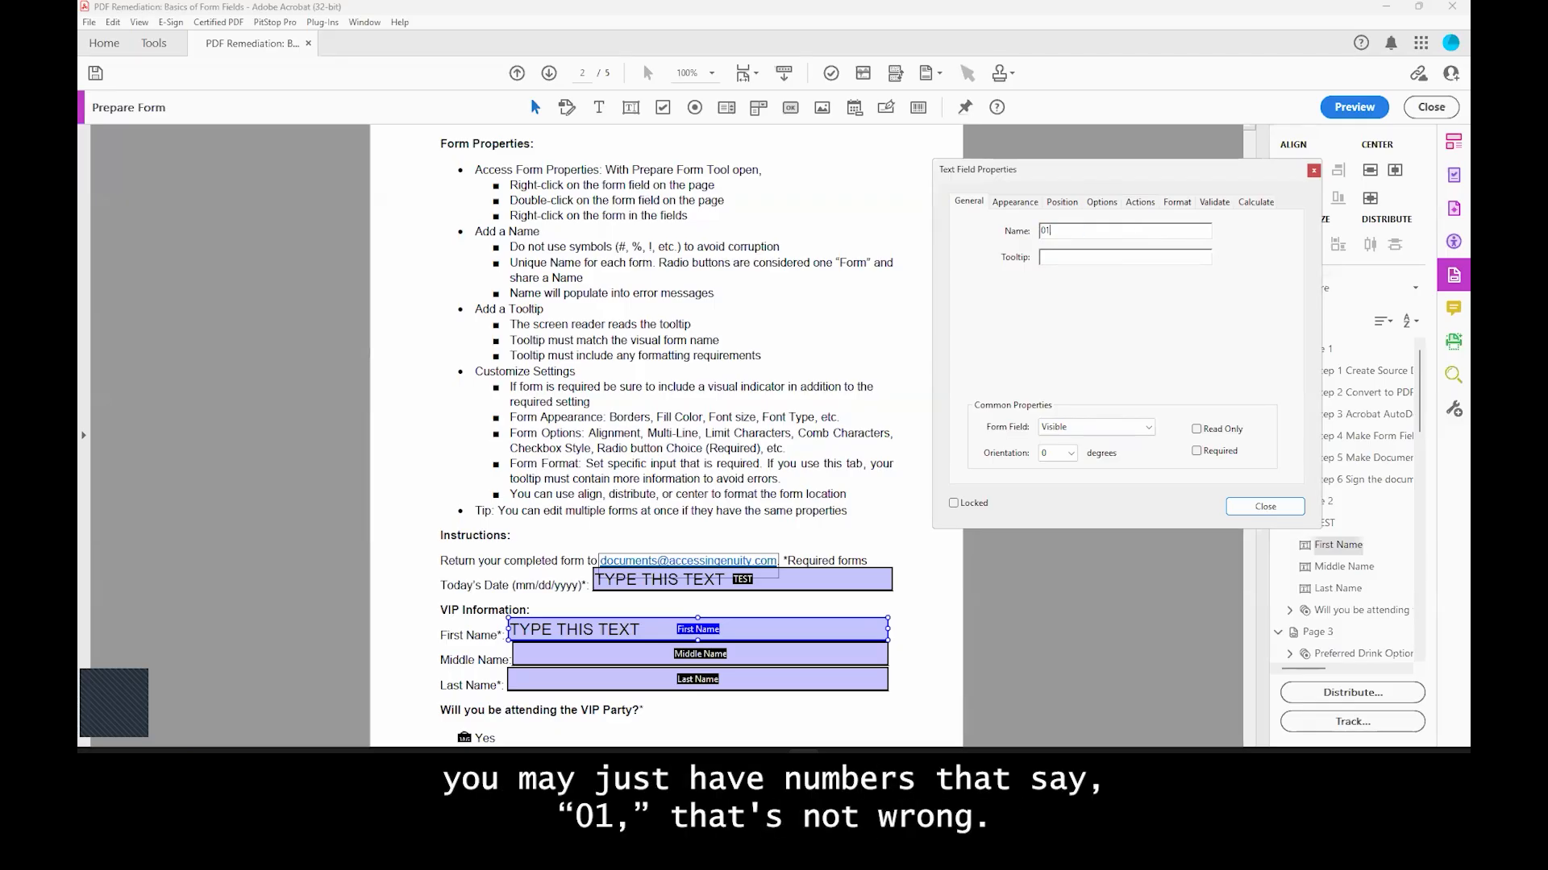
key(BackSpace)
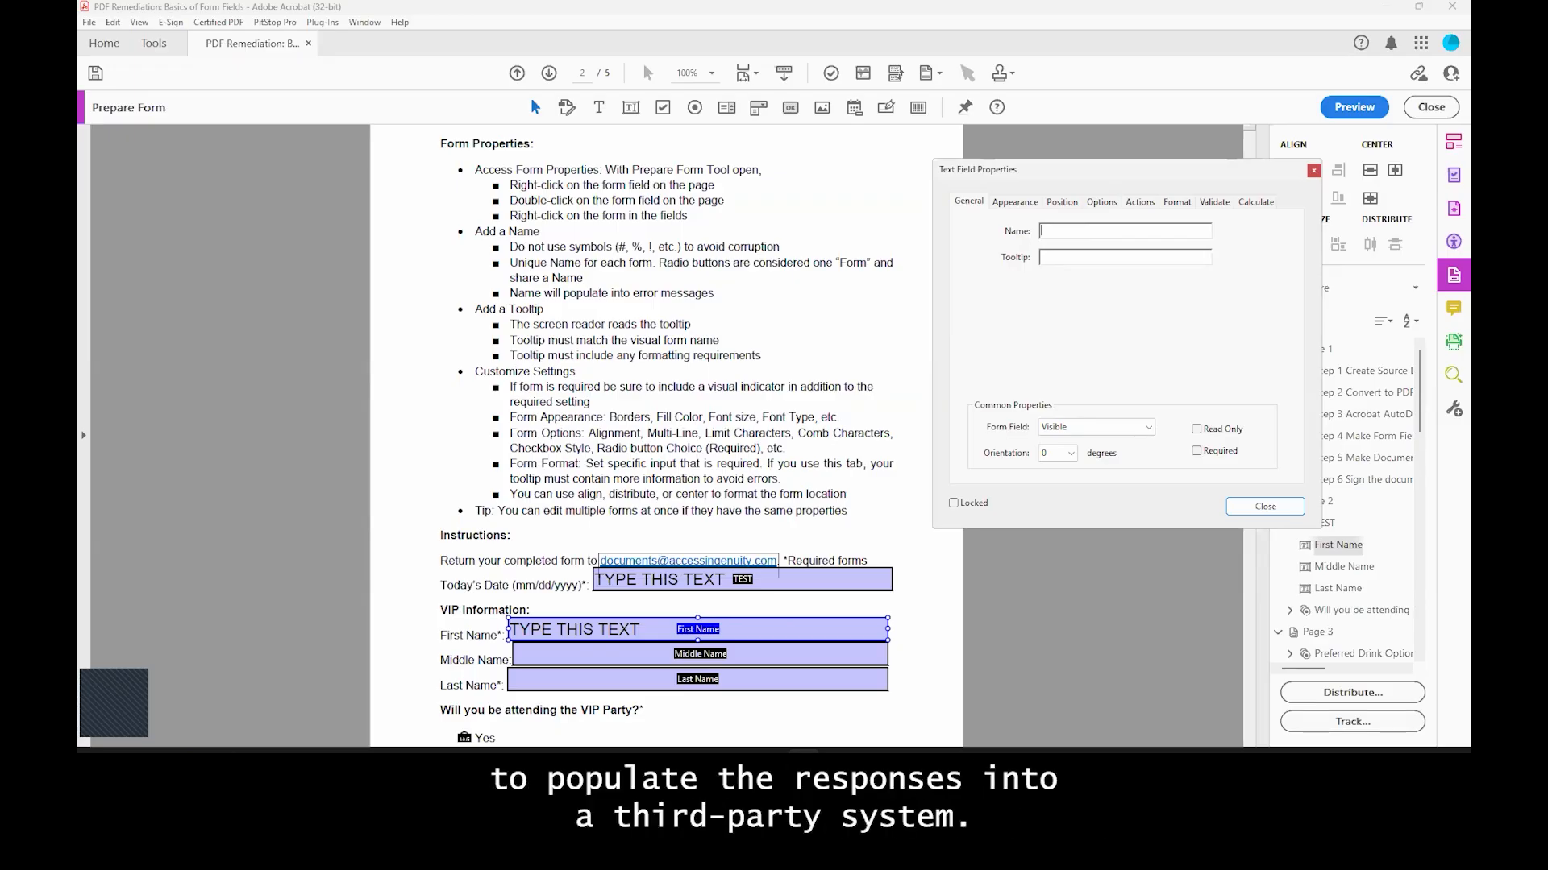
text(First Name)
key(ctrl+a)
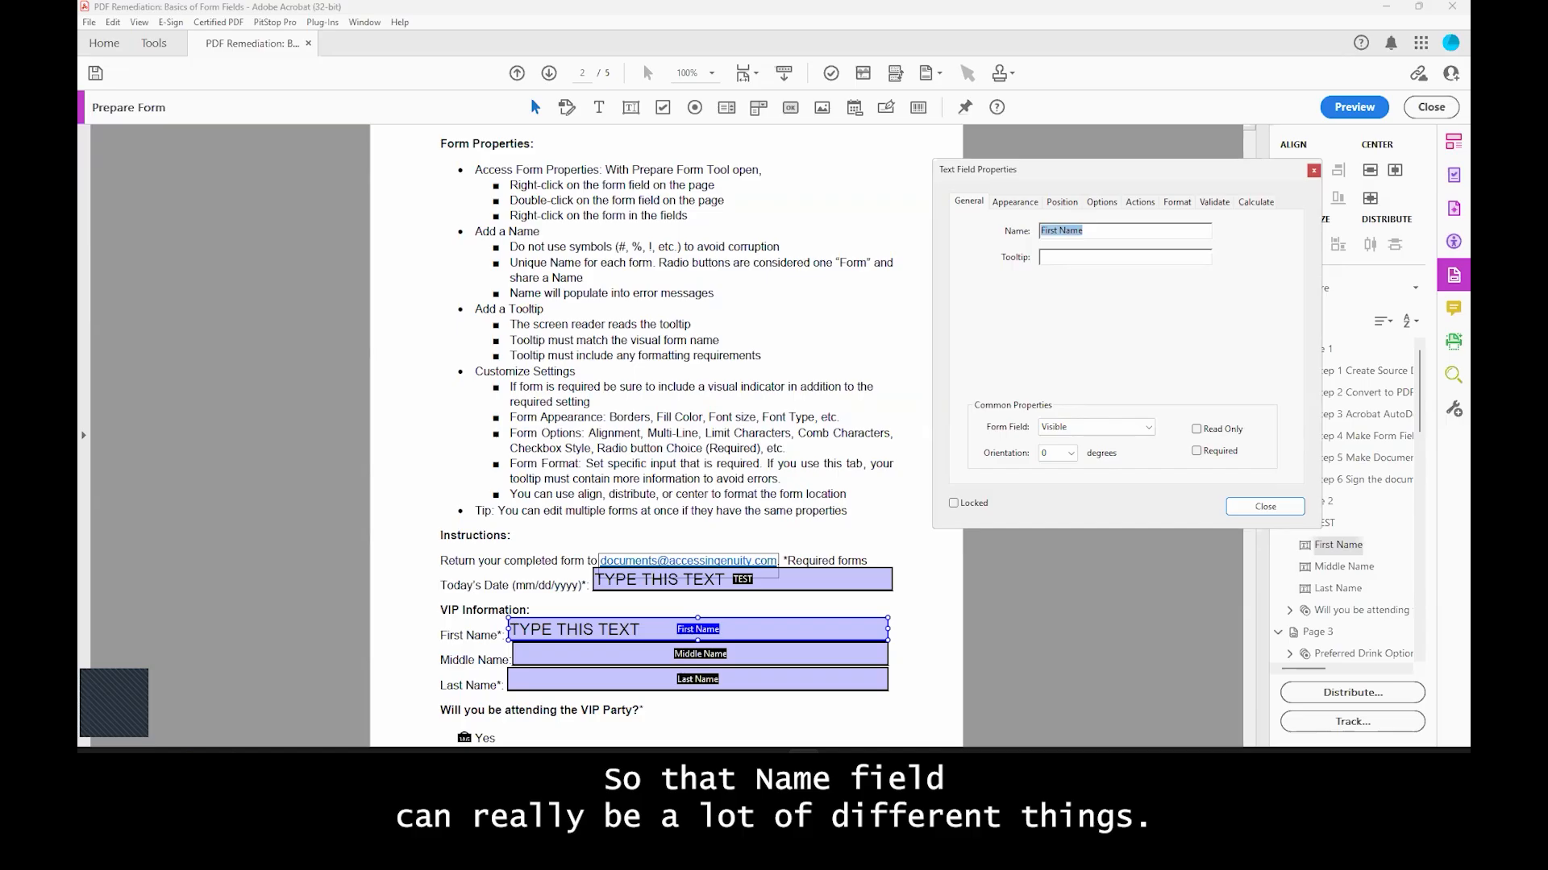
Step: Set the First Name field's tooltip to "First Name*" and close its properties
key(Tab)
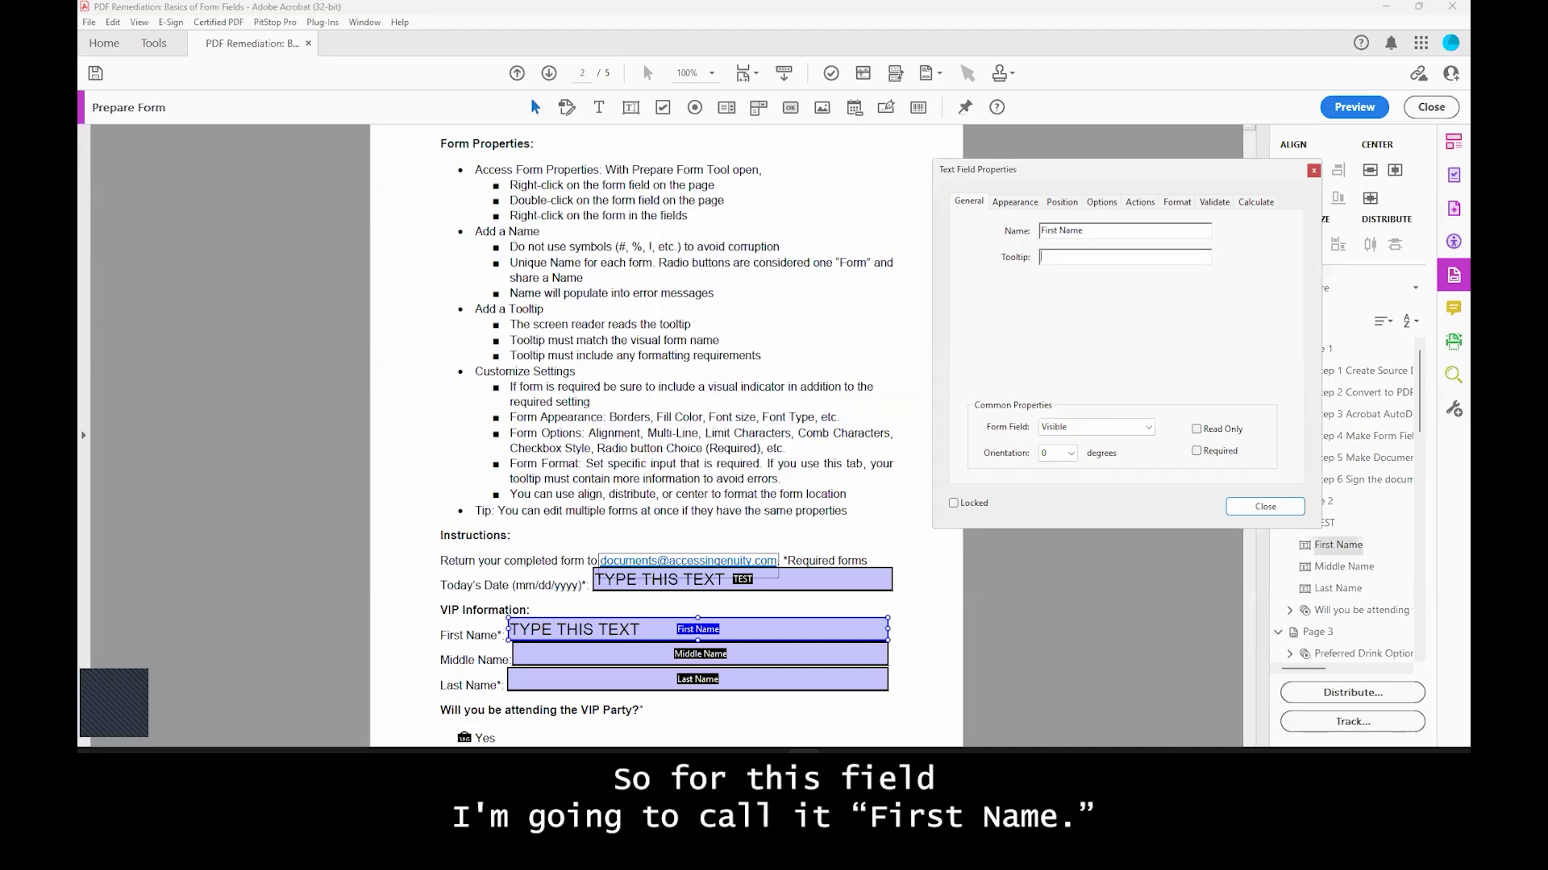
text(First Name*)
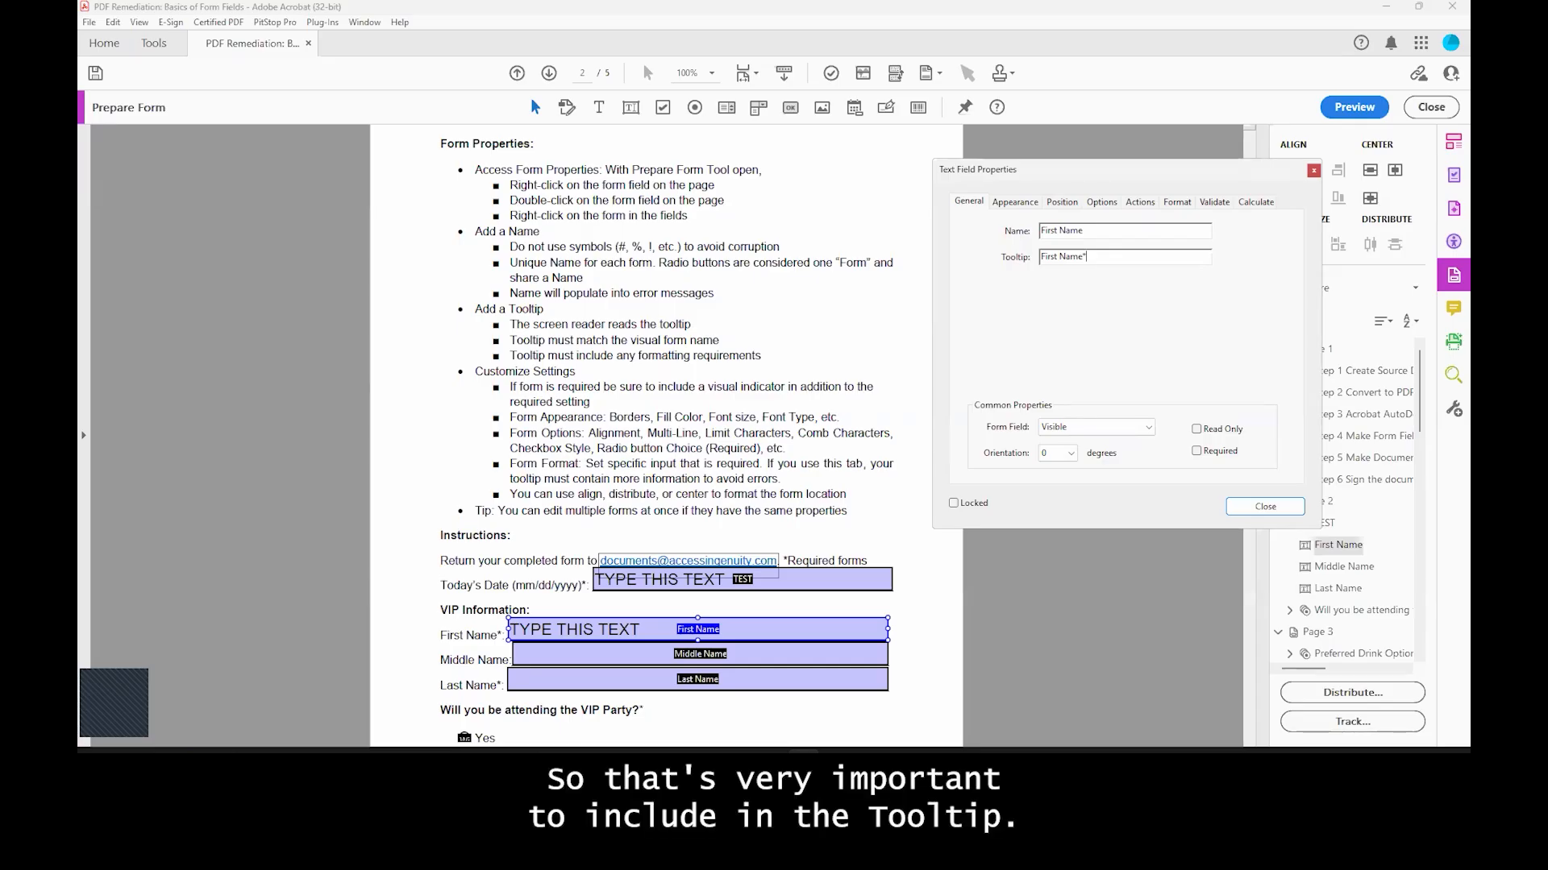
click(1264, 507)
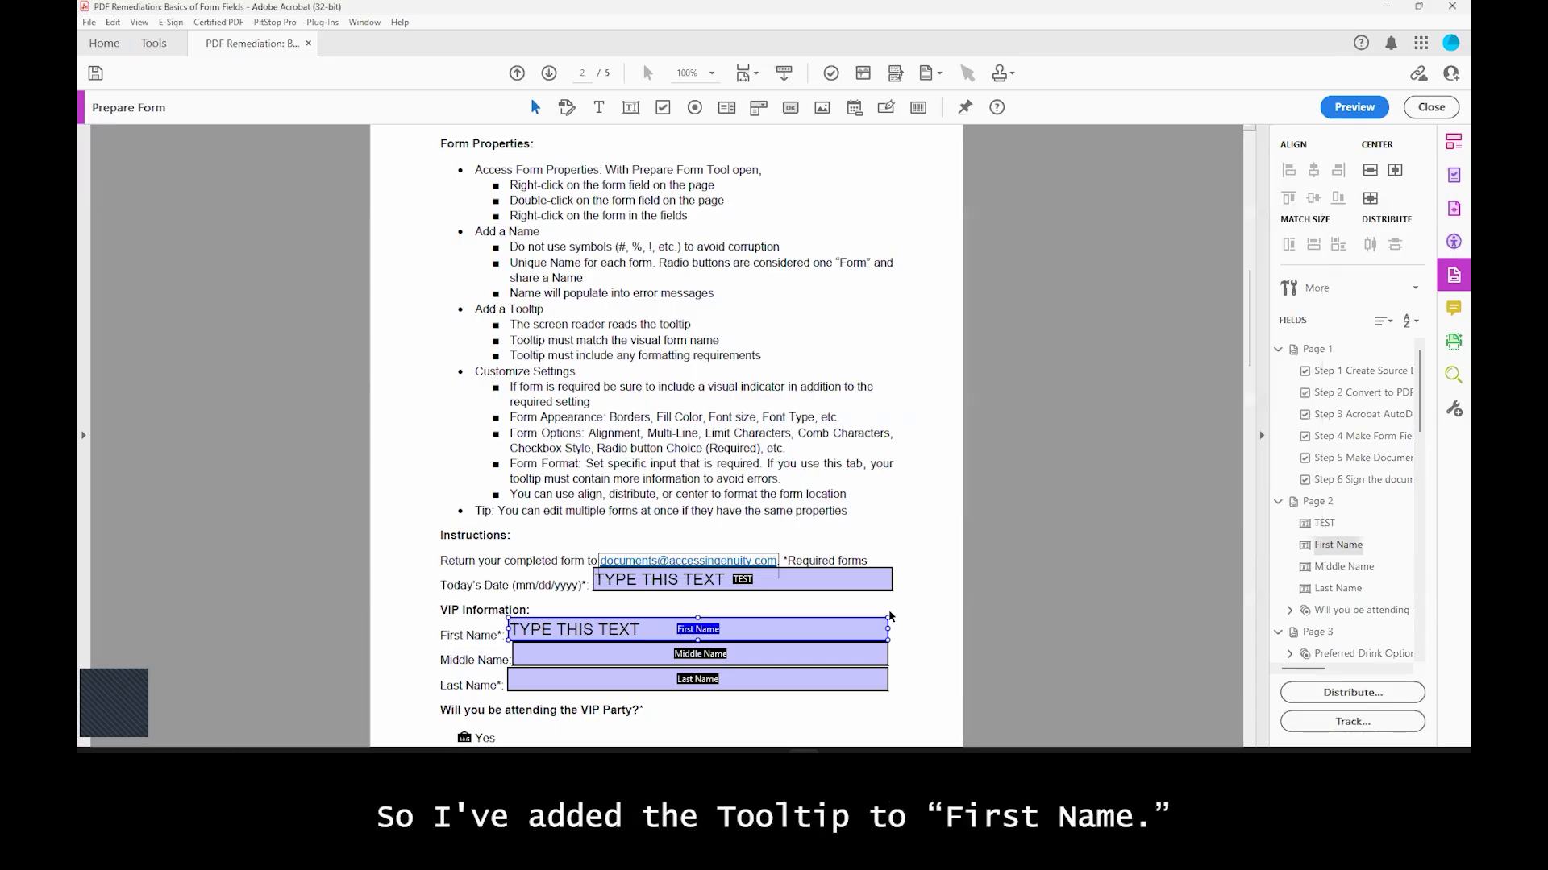
Step: Open the properties of the Today's Date text field and rename it as "Todays Date"
double_click(838, 582)
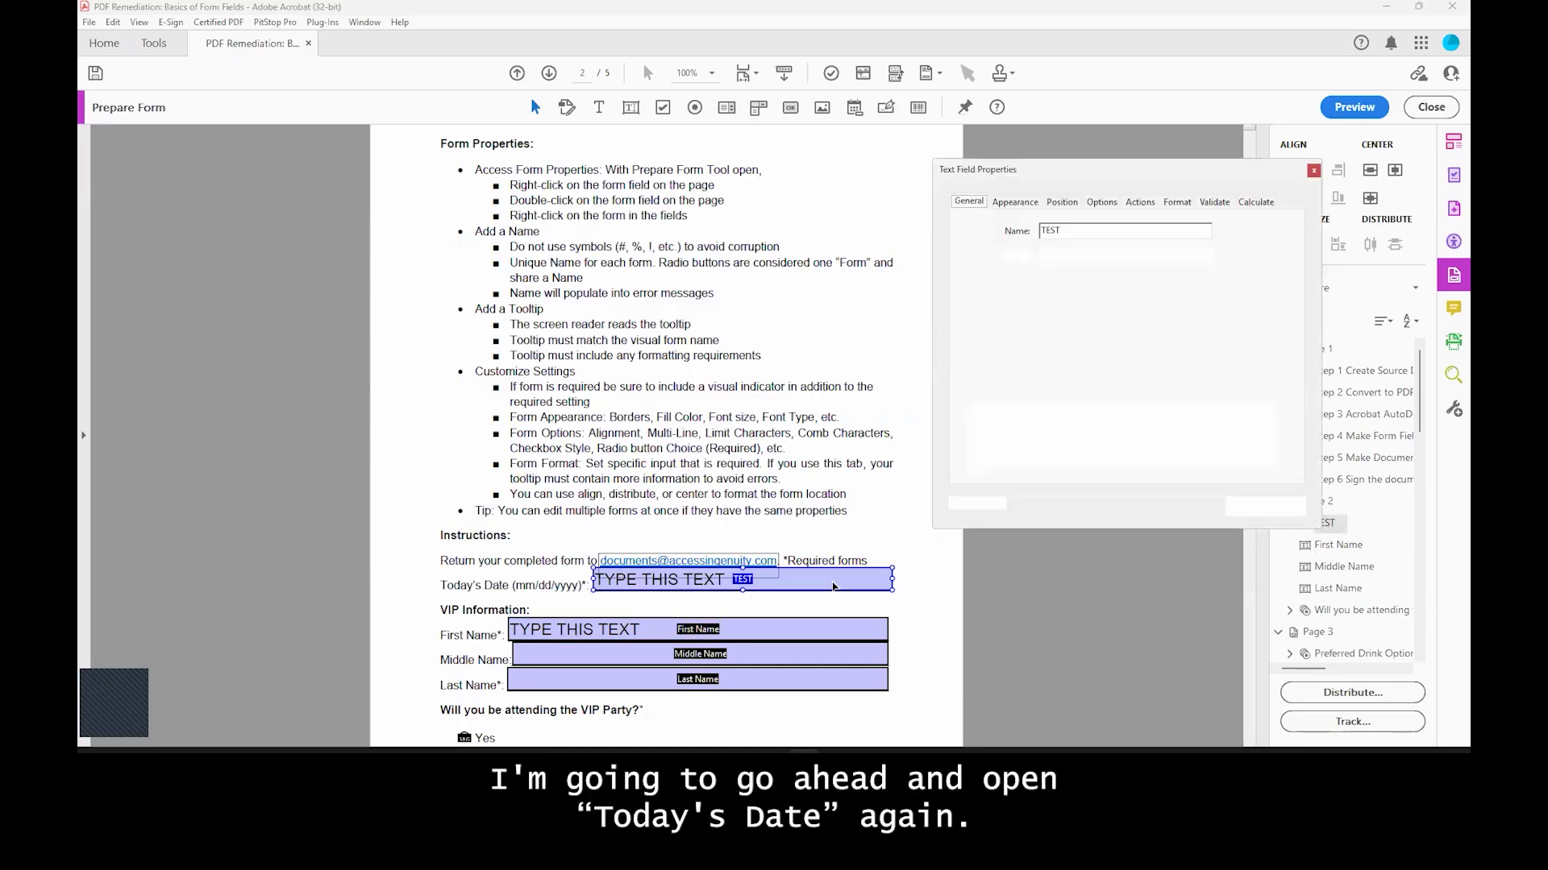
double_click(1099, 242)
text(Today)
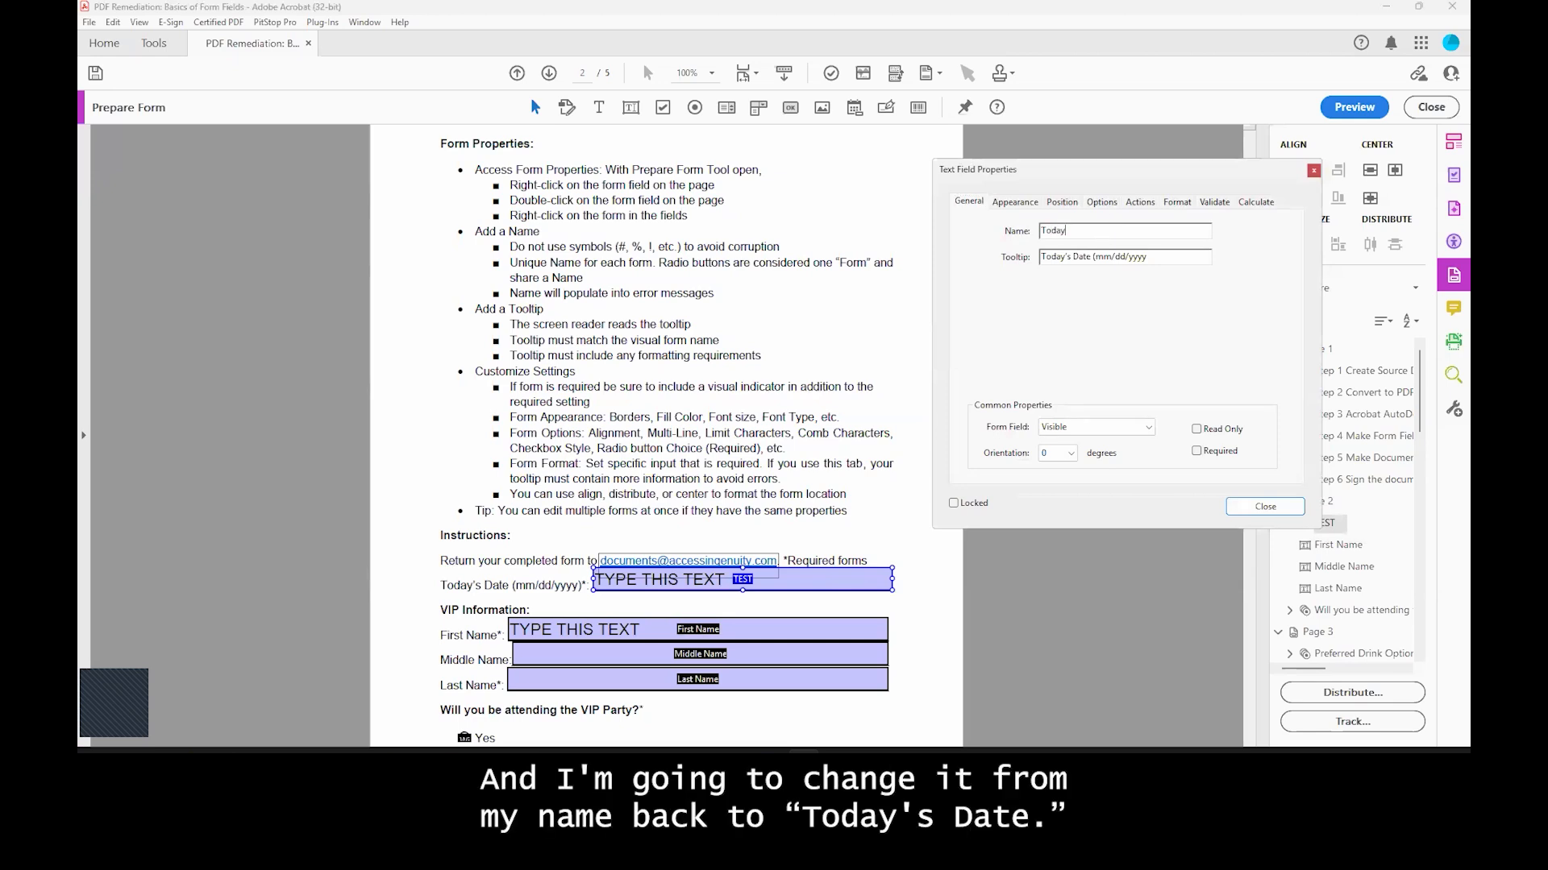
text(s Date)
key(Tab)
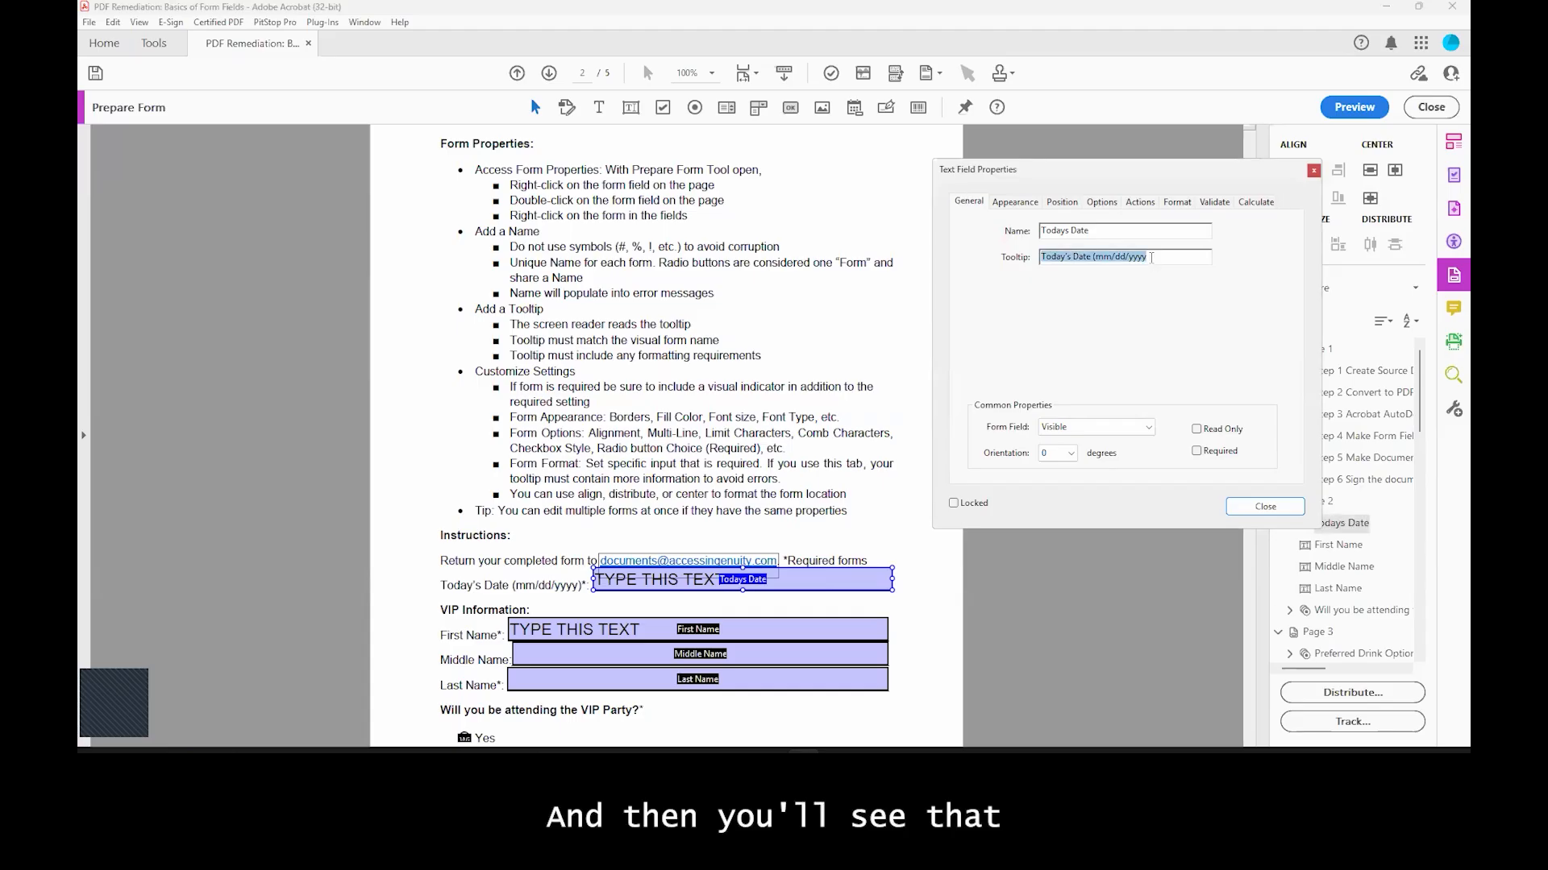
Step: Complete the Today's Date field's tooltip so it reads "Today's Date (mm/dd/yyyy)*"
click(1151, 258)
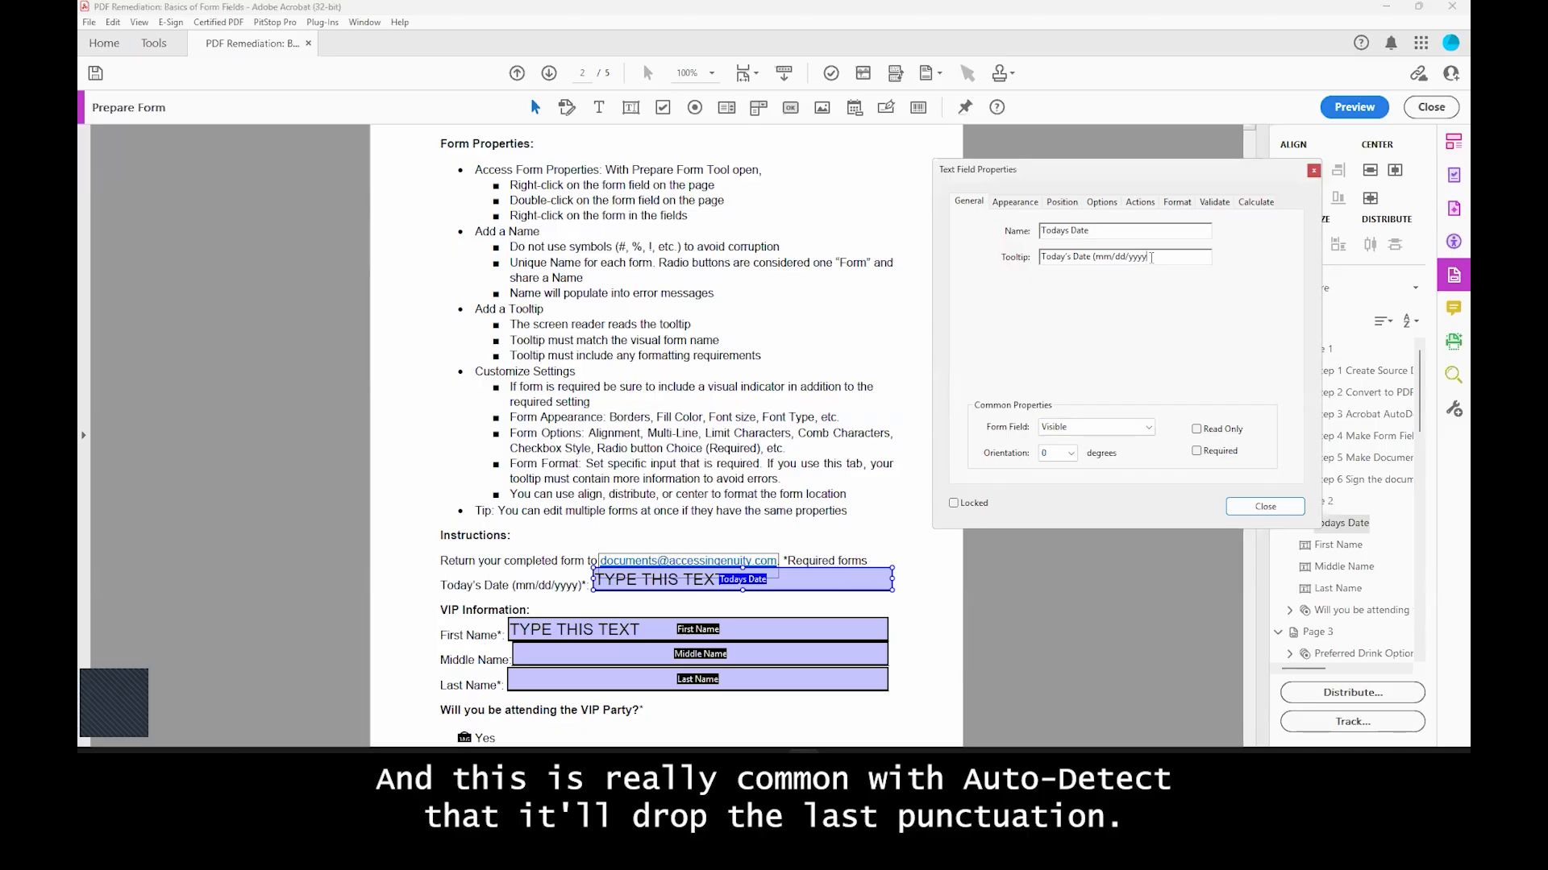
text())
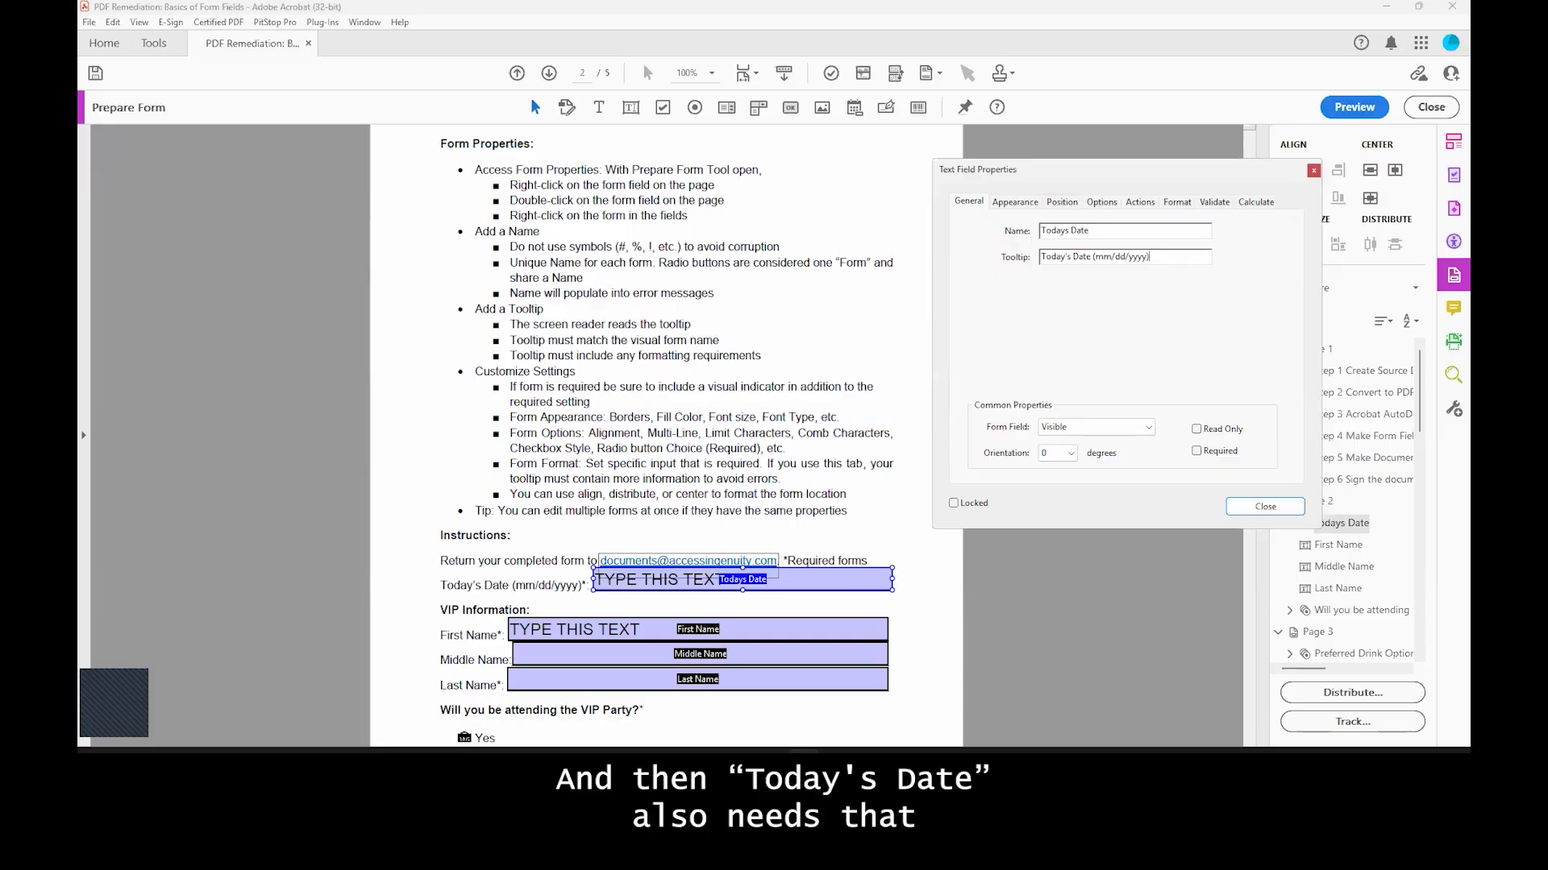
text(*)
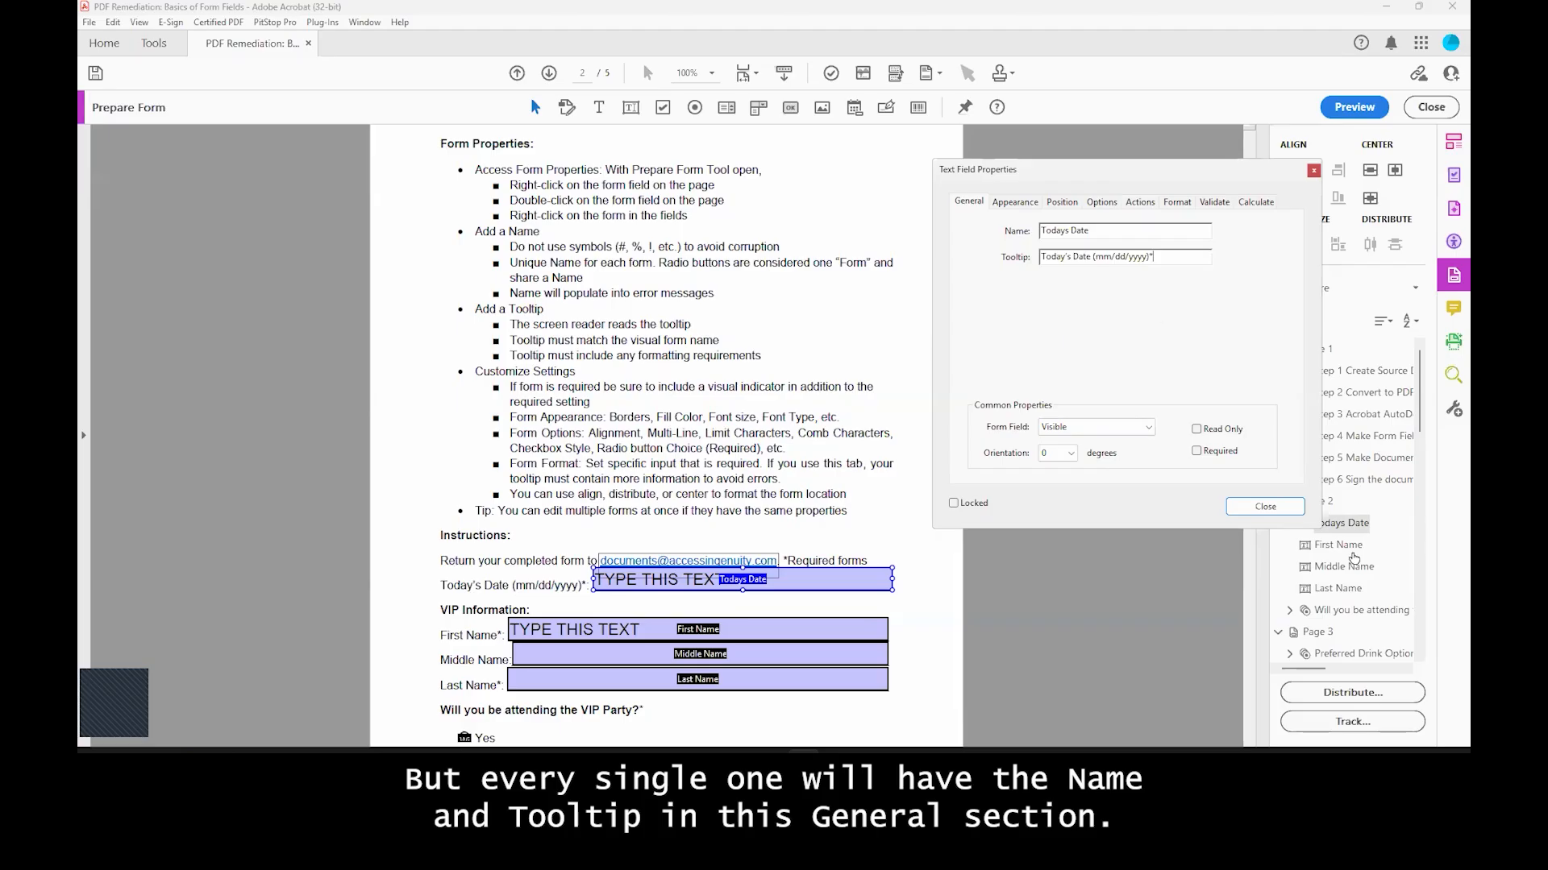
Step: Make the Today's Date field Required but not Read Only, and close its properties
click(1226, 451)
click(1222, 430)
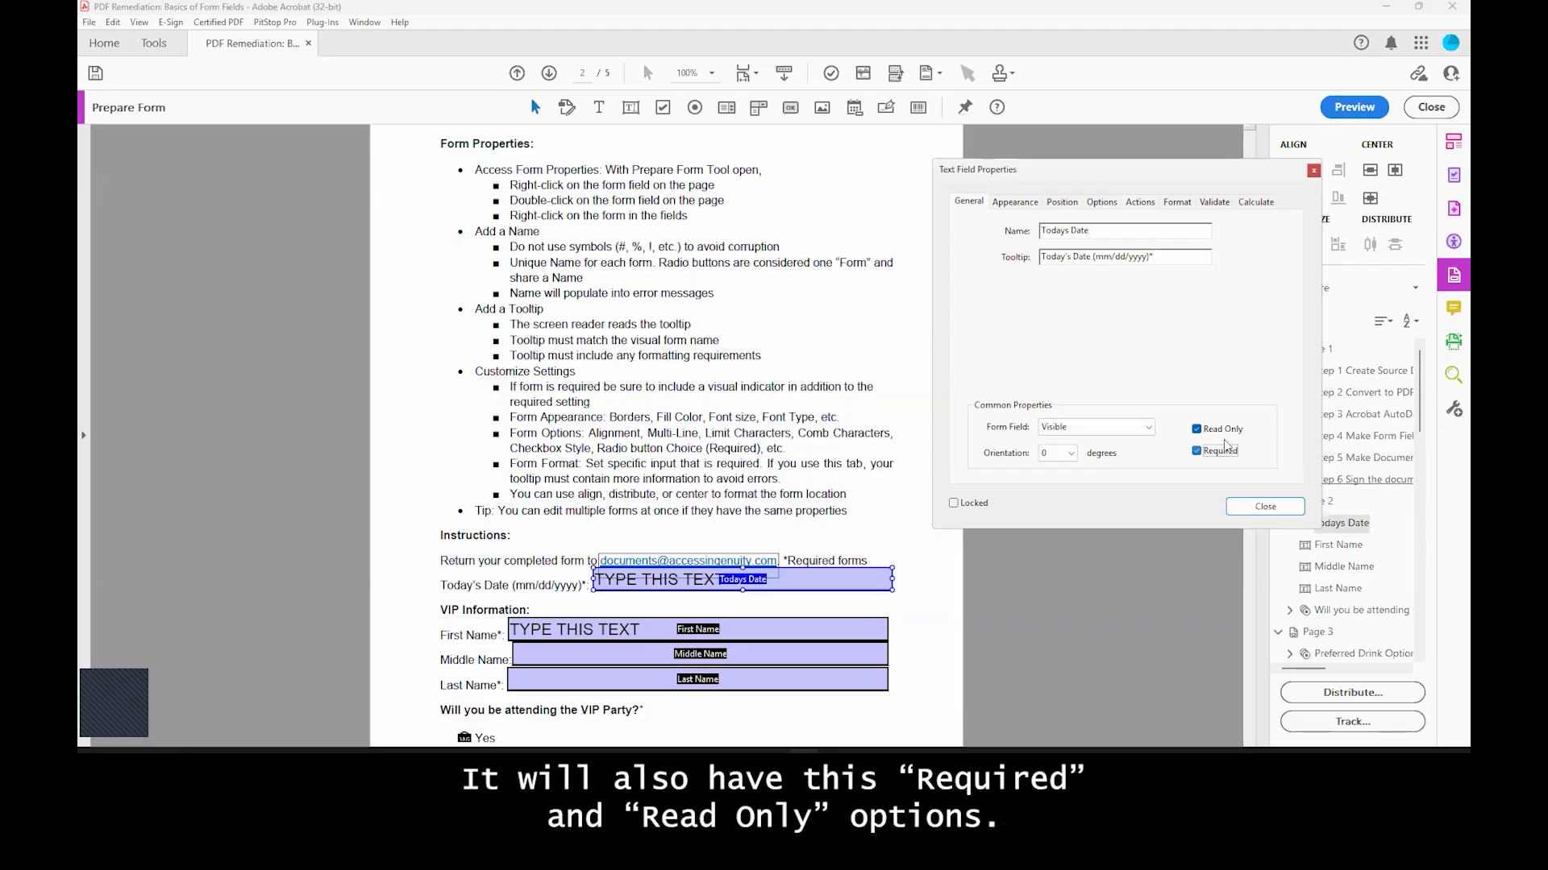
click(1220, 452)
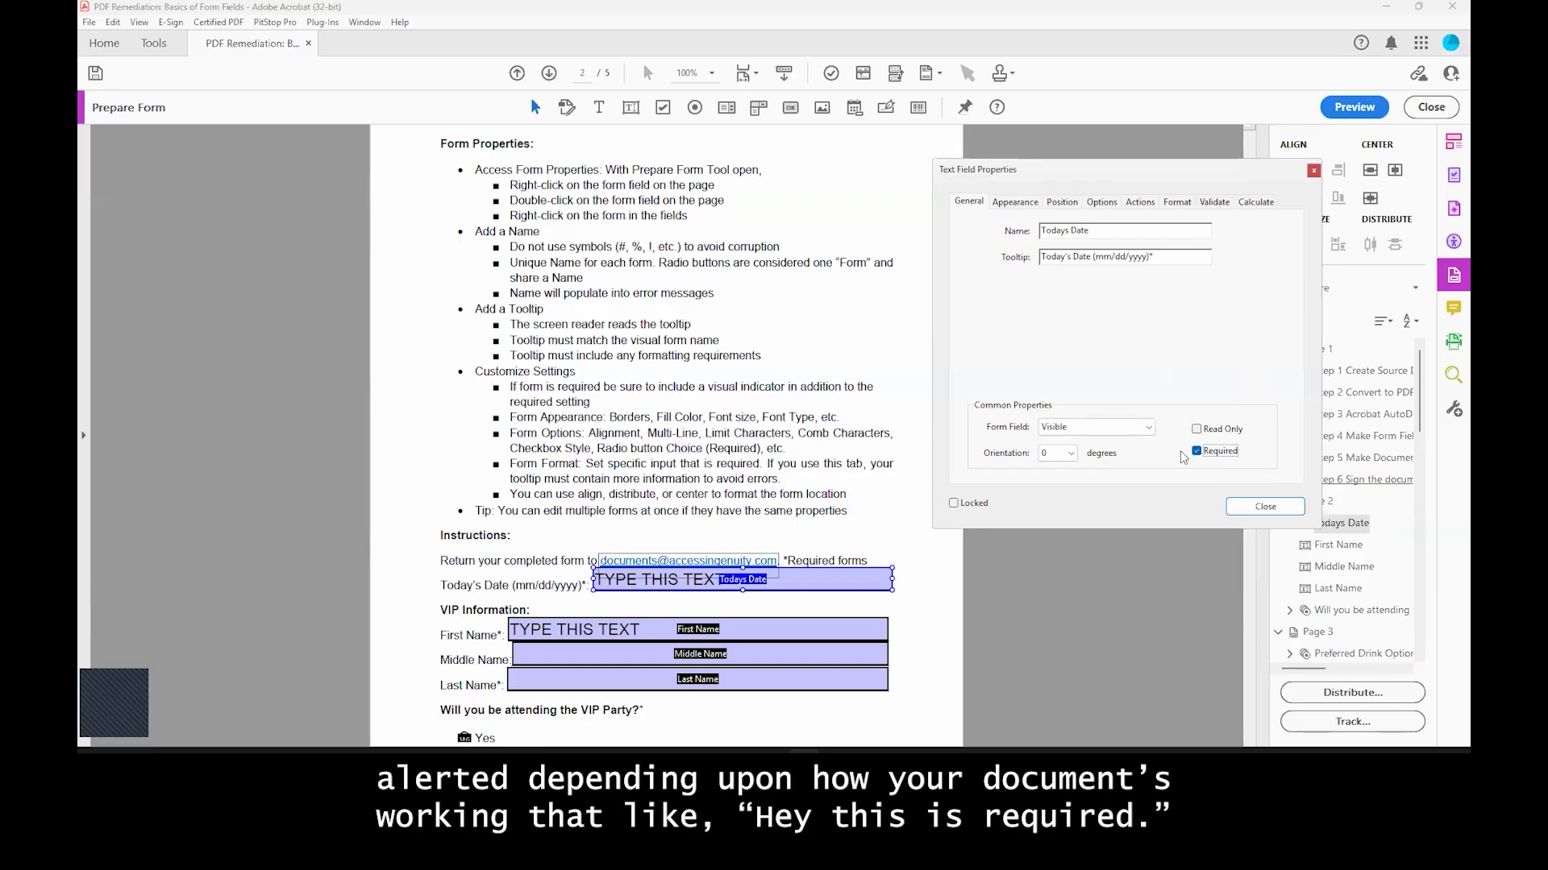
click(1265, 507)
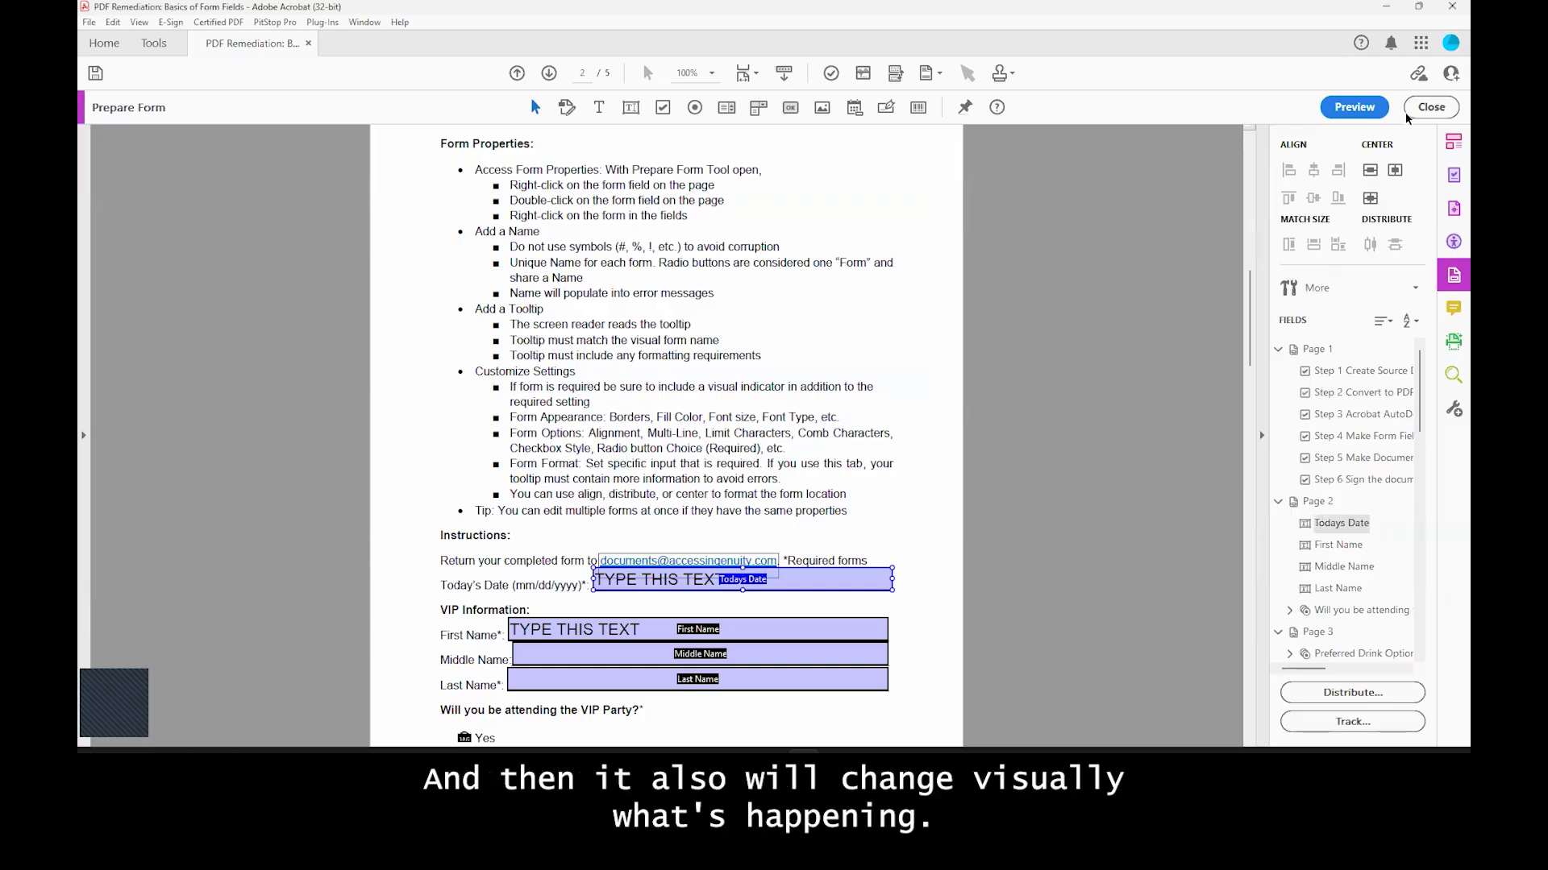
Step: Close the Prepare Form tool and examine the Today's Date field's outline on page 2 at 150% zoom
click(1432, 107)
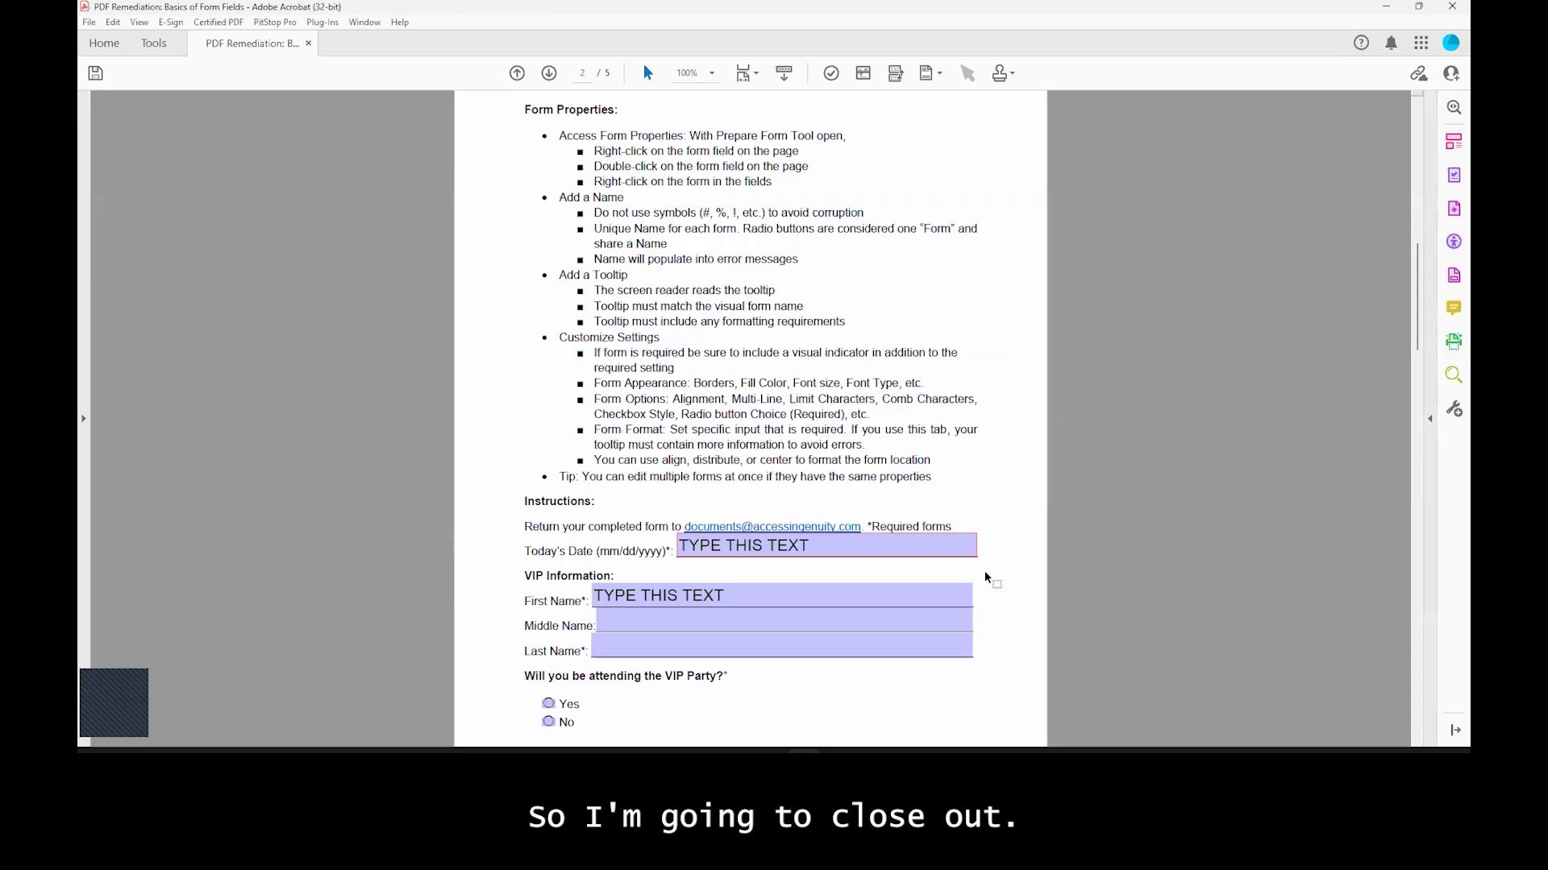
scroll(823, 609, up, 1)
ctrl+scroll(772, 578, up, 2)
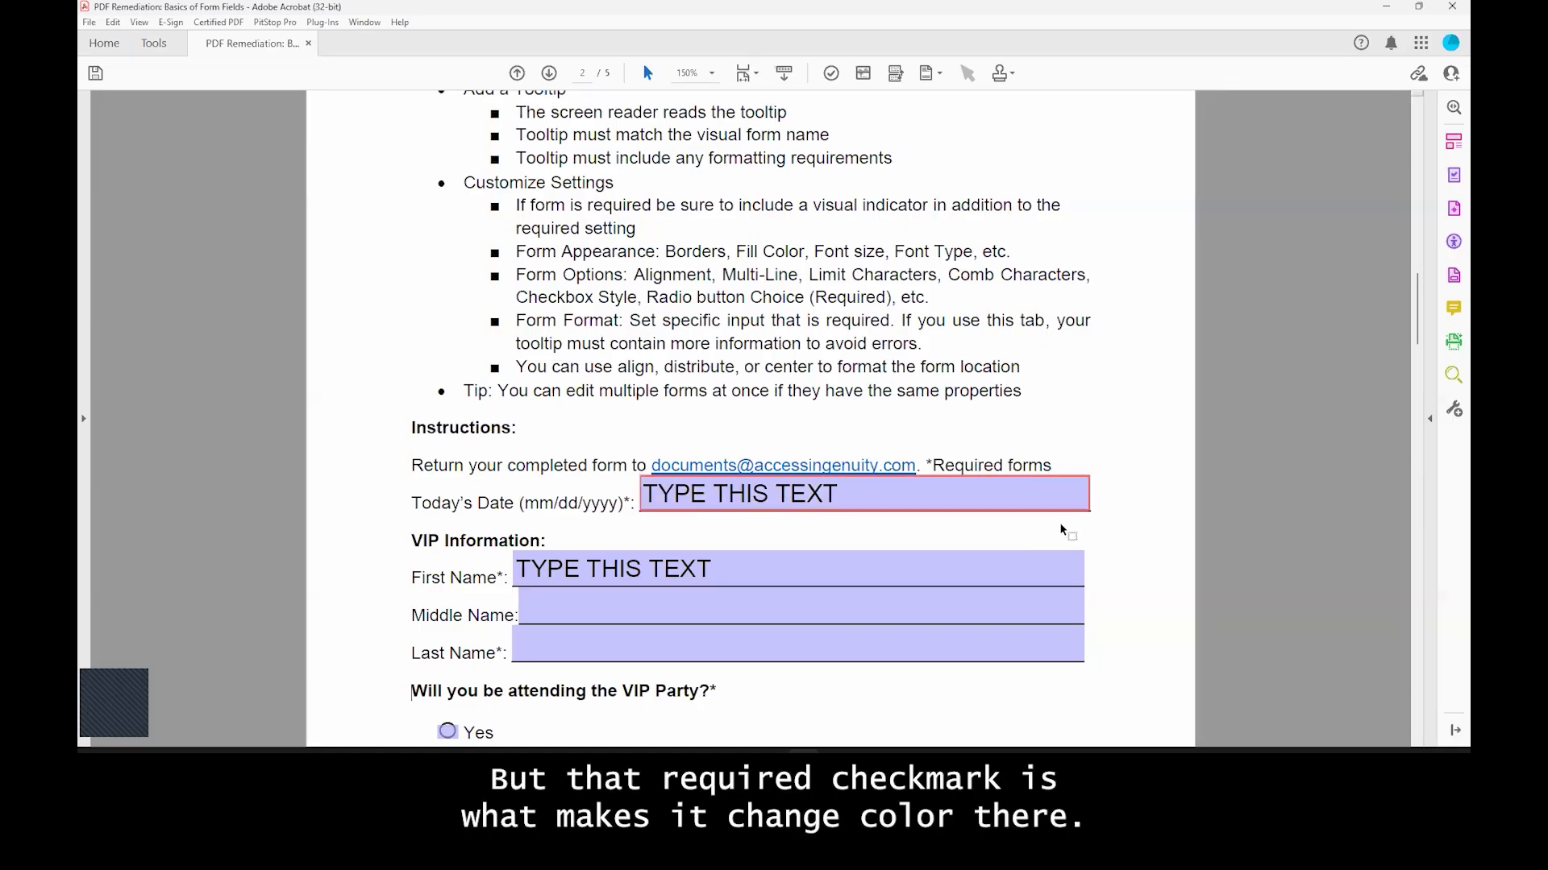
Step: Reopen Prepare Form and examine the font, text color and fill color choices in the Today's Date field's properties
click(1450, 281)
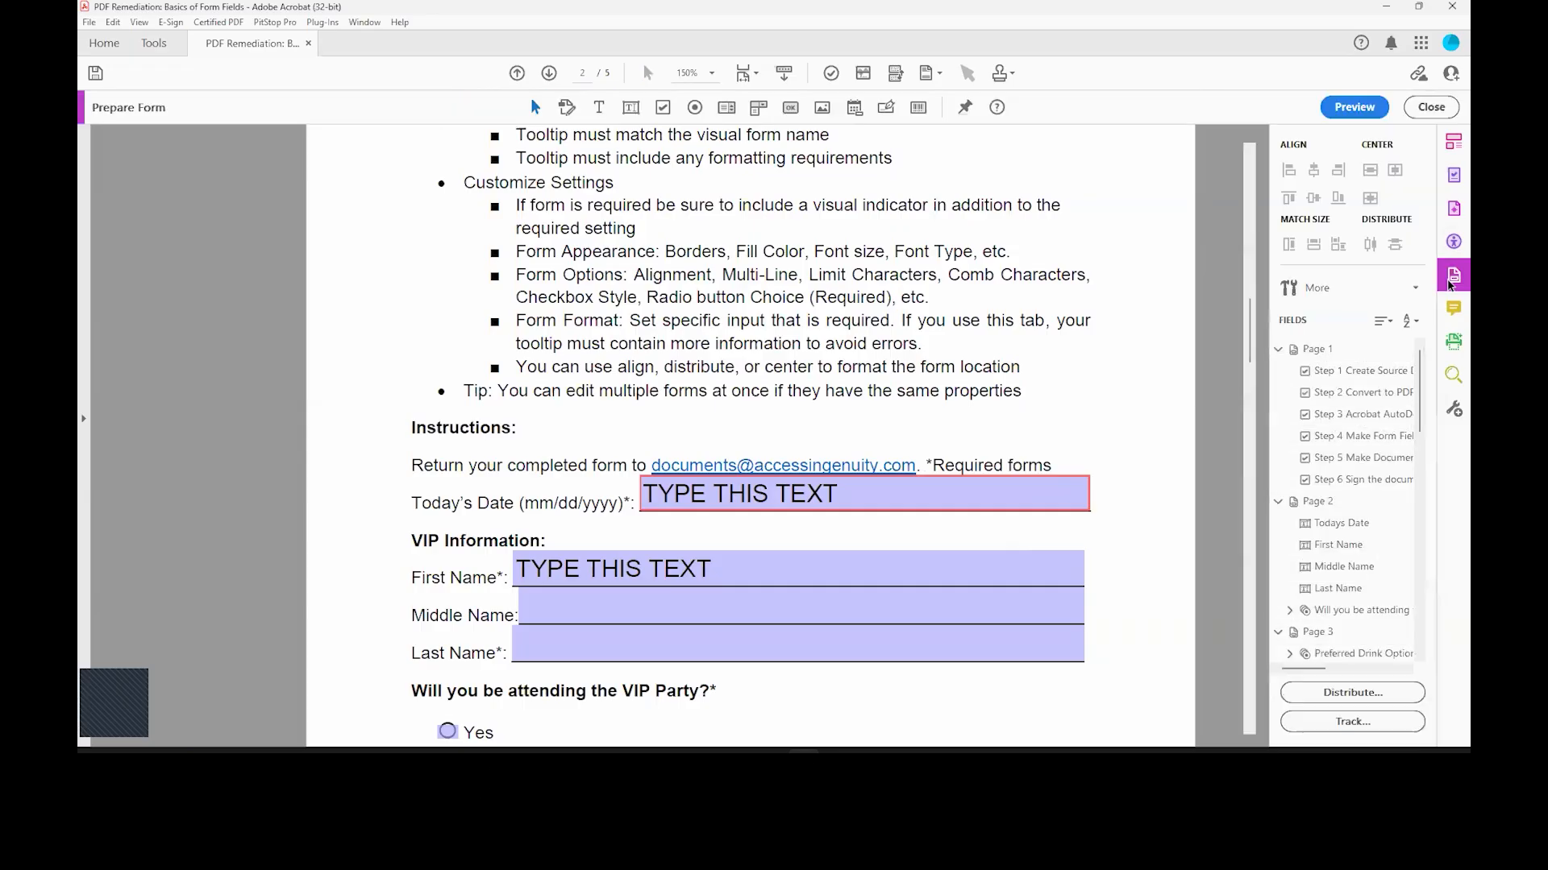
double_click(874, 536)
click(1009, 177)
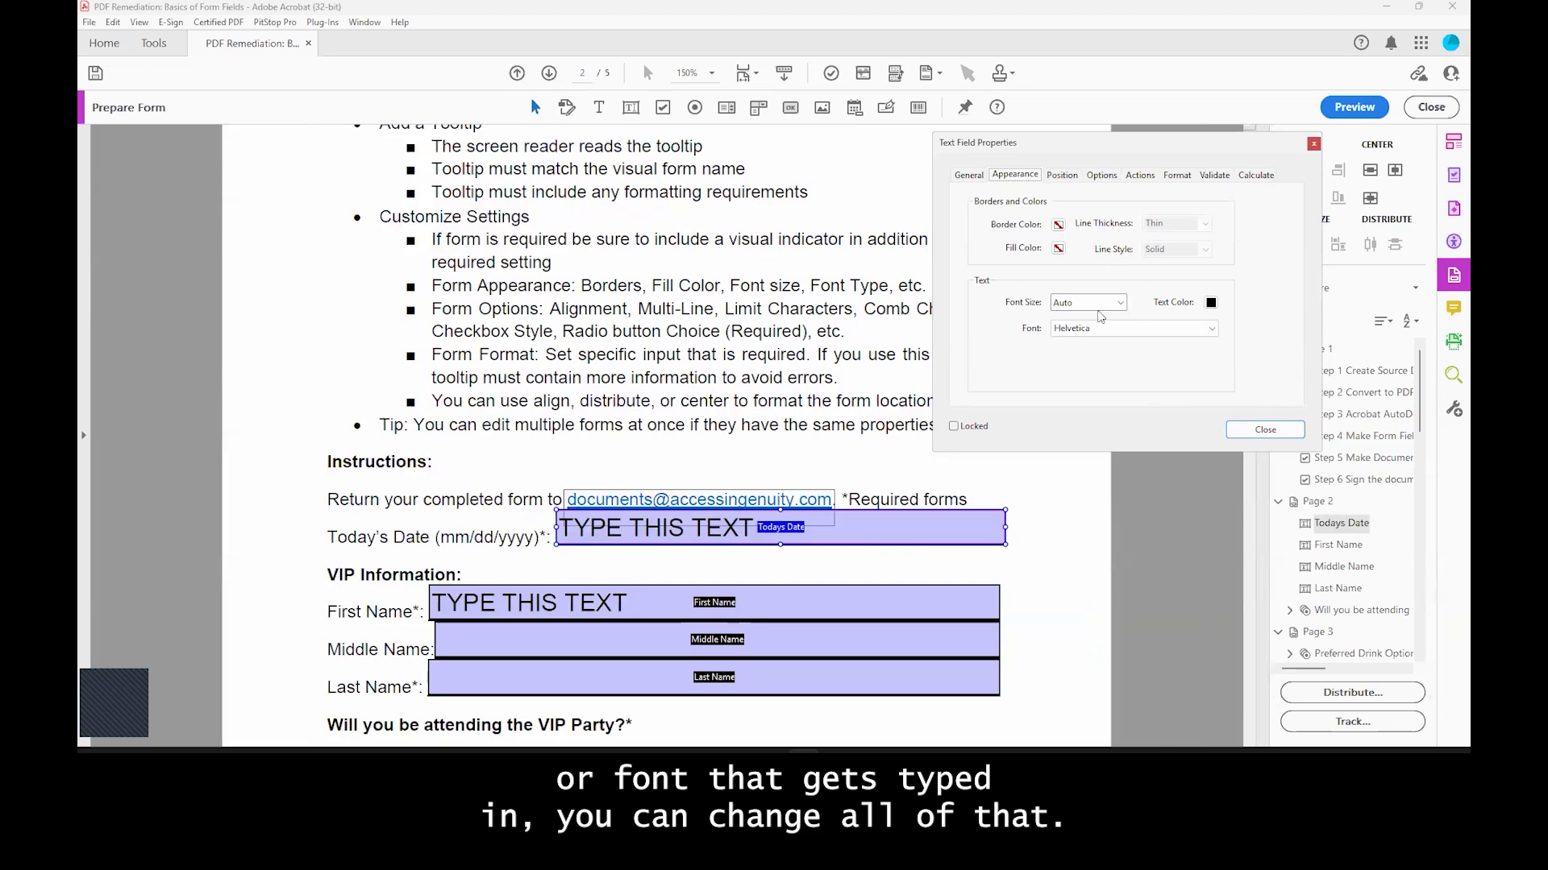
click(1210, 303)
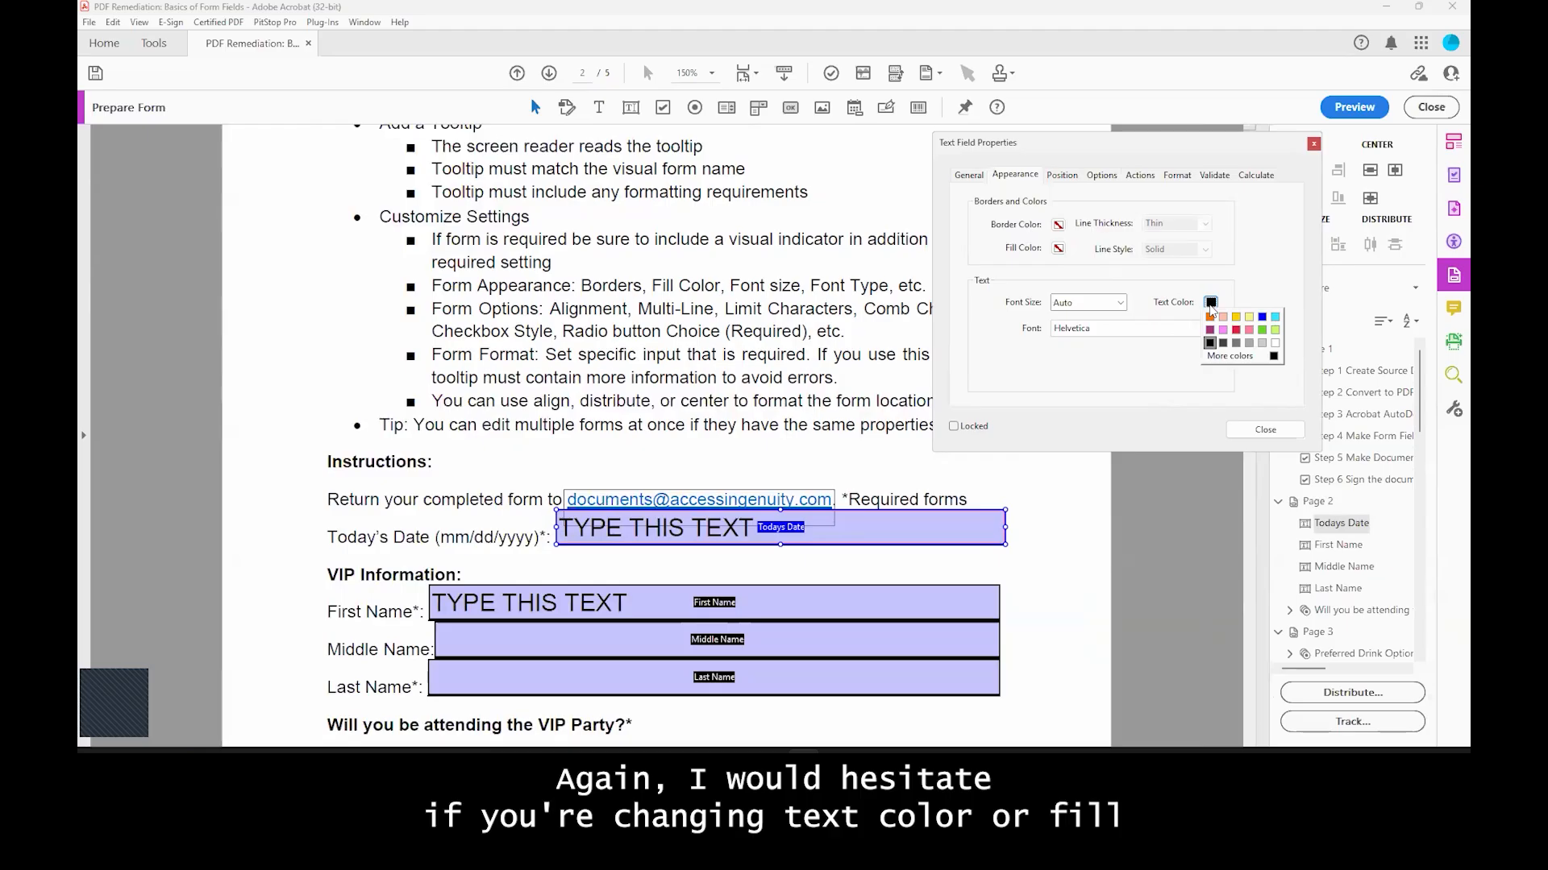
click(1058, 250)
click(1058, 250)
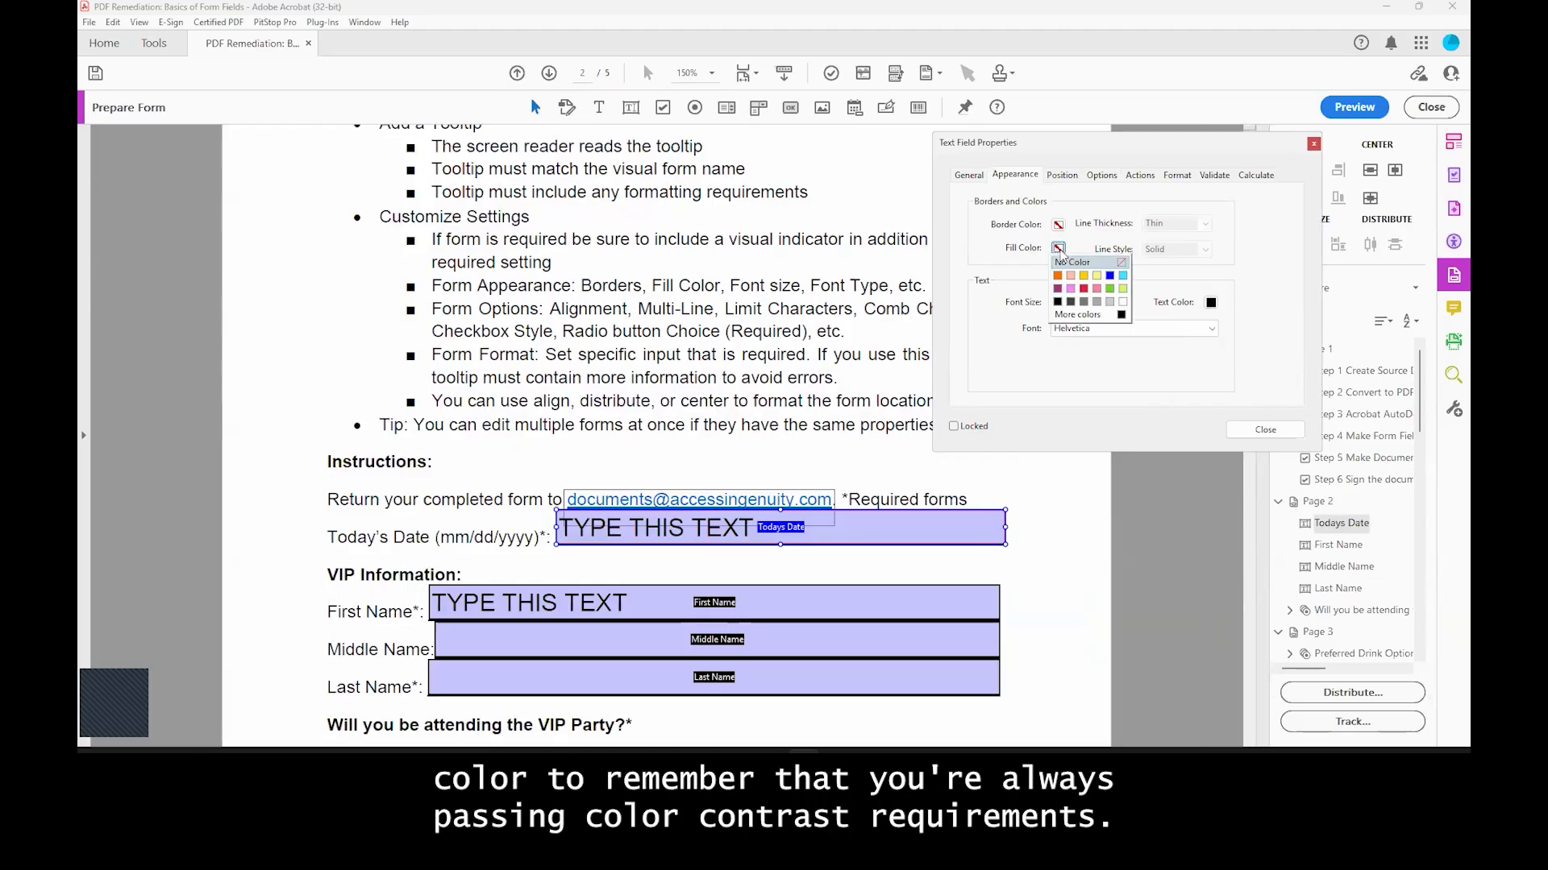
click(1060, 250)
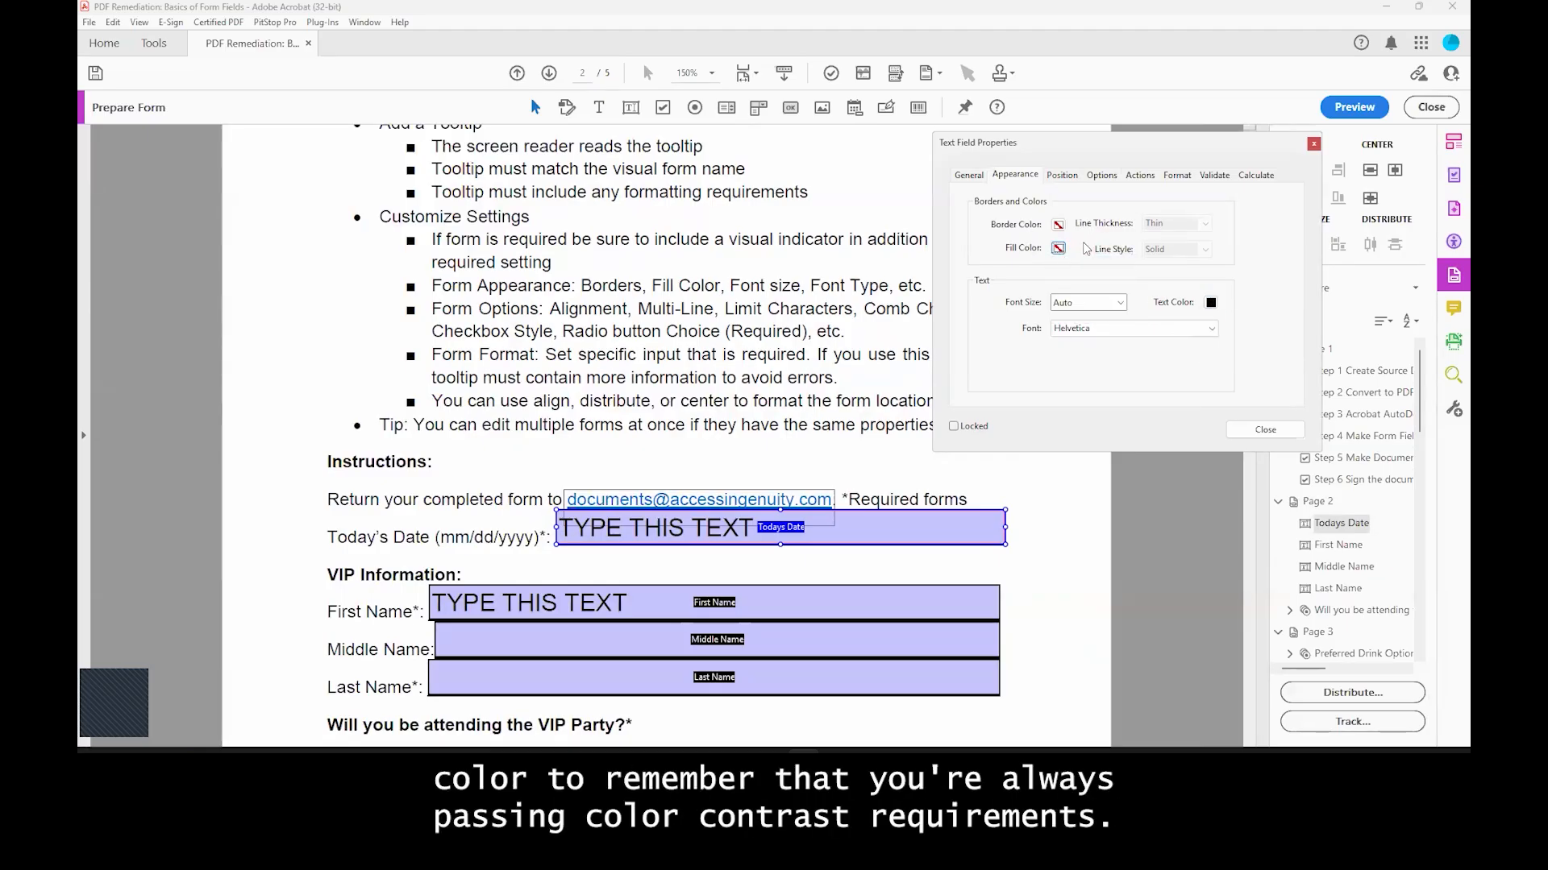
Step: Review the Today's Date field's position, default value, spell check, character limit and comb settings, and close its properties
click(1061, 176)
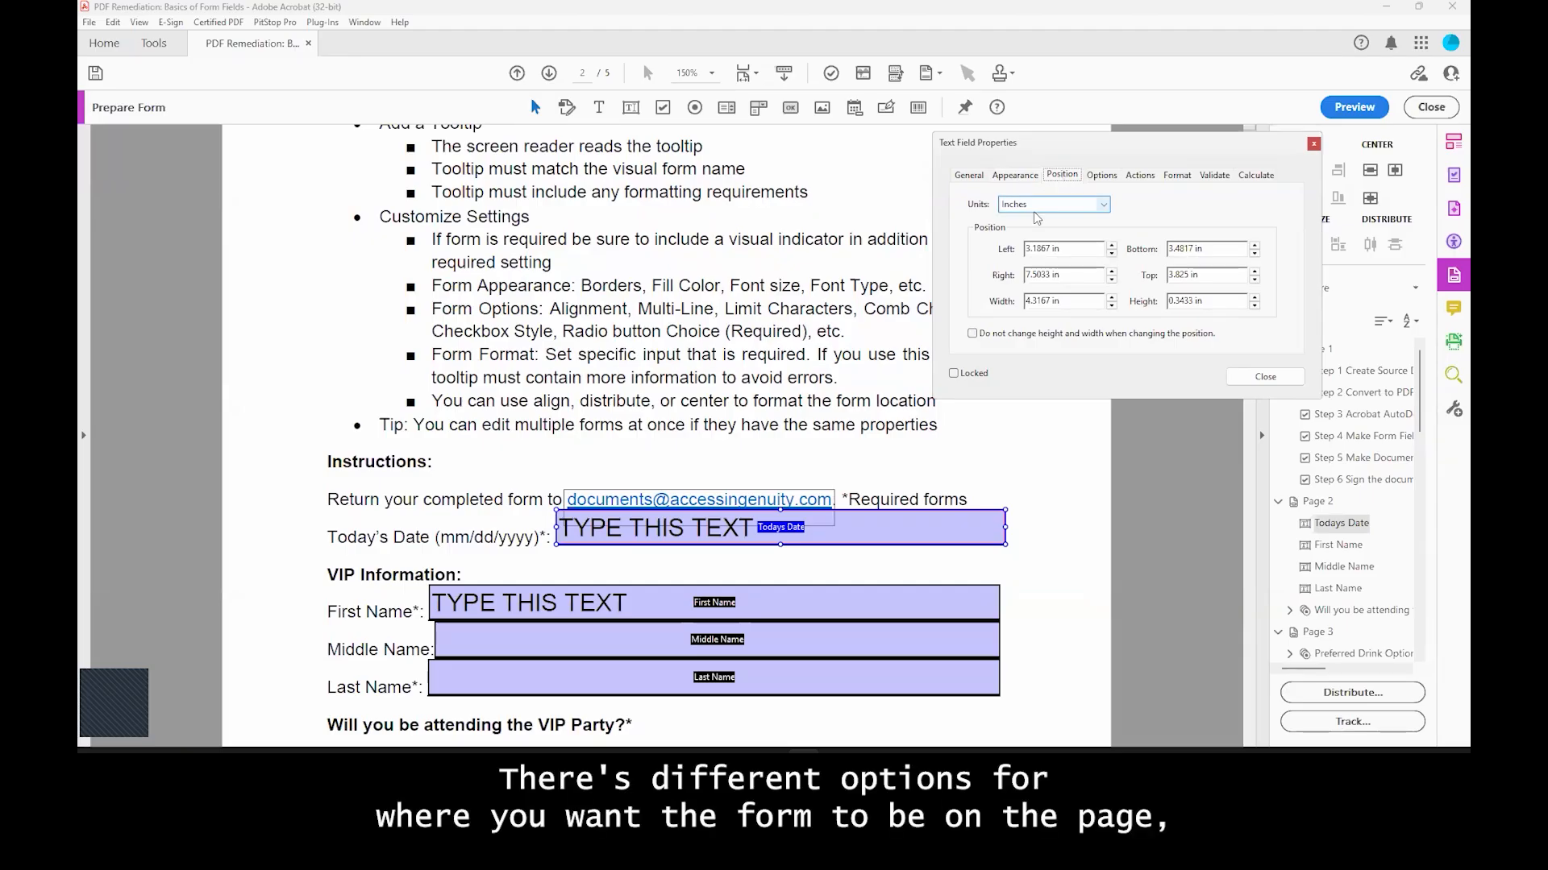
click(1103, 175)
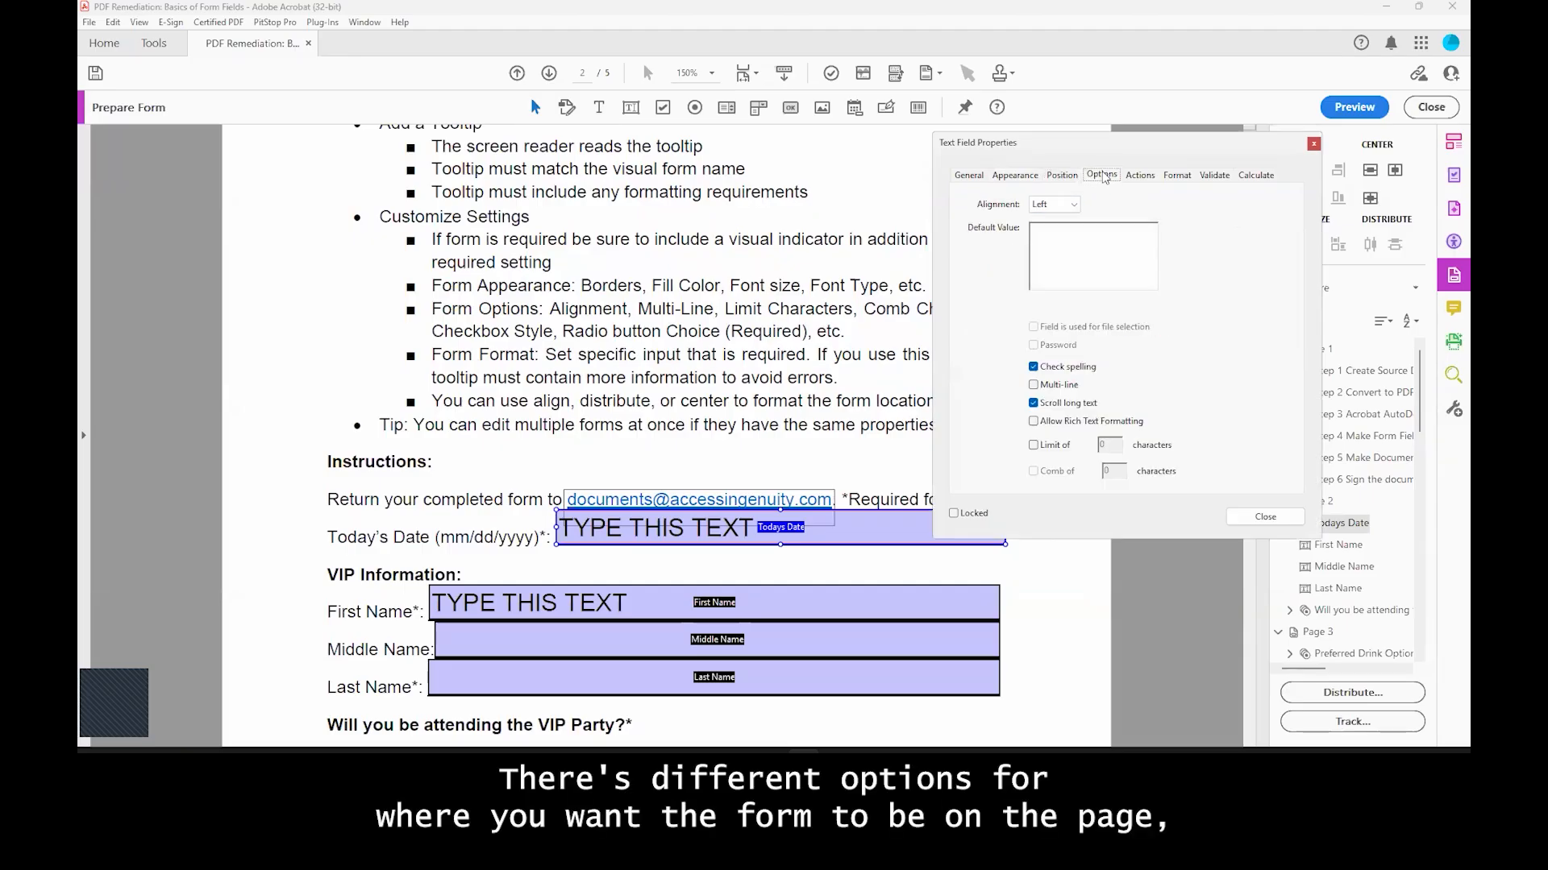
click(1105, 269)
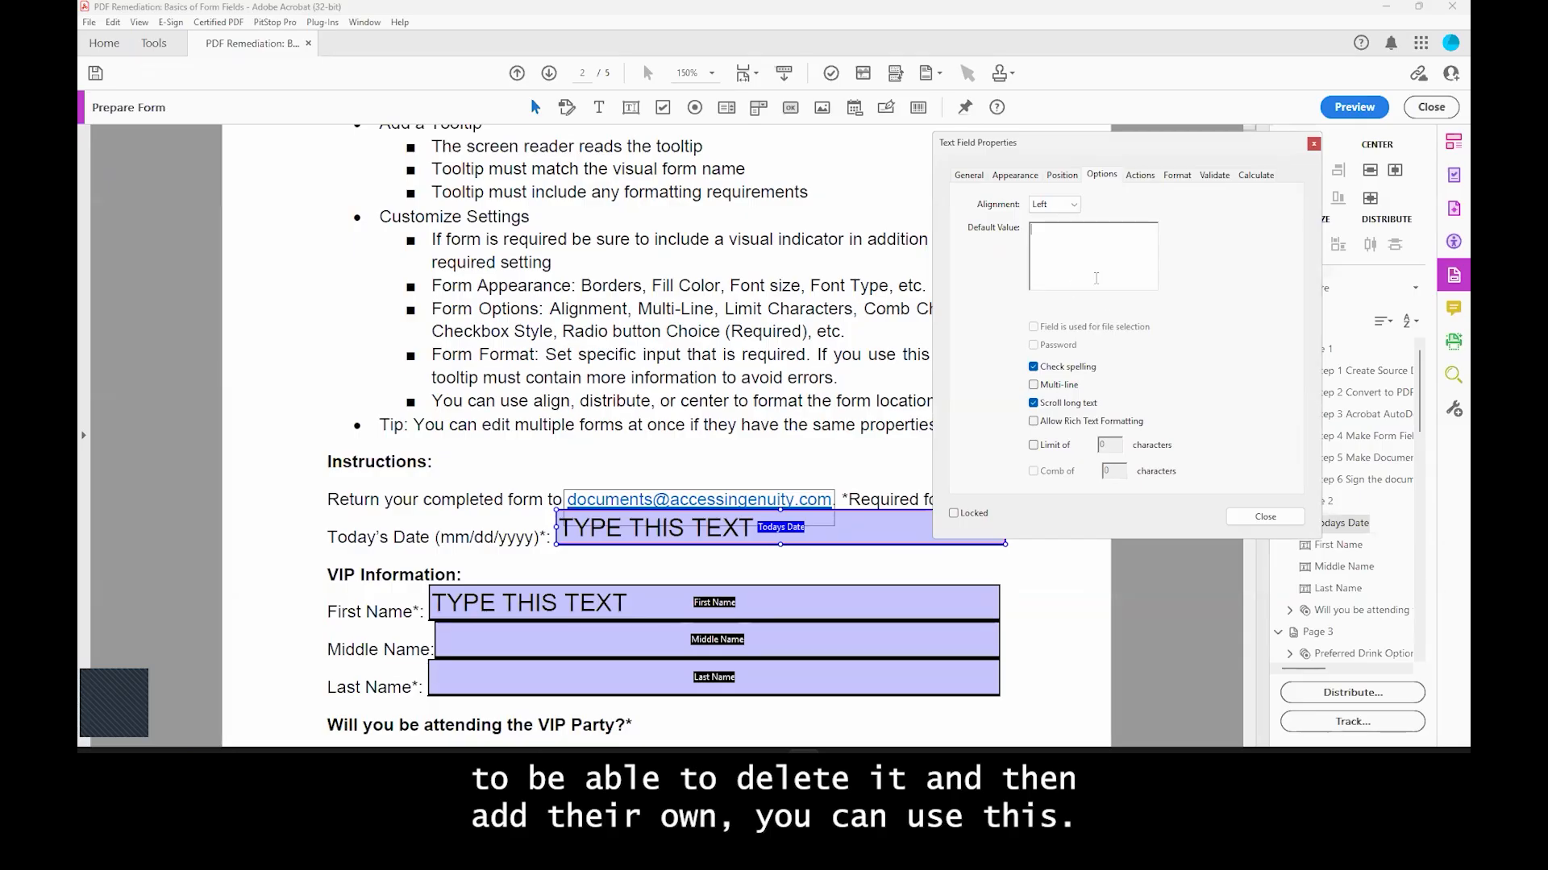
click(1082, 367)
click(1073, 332)
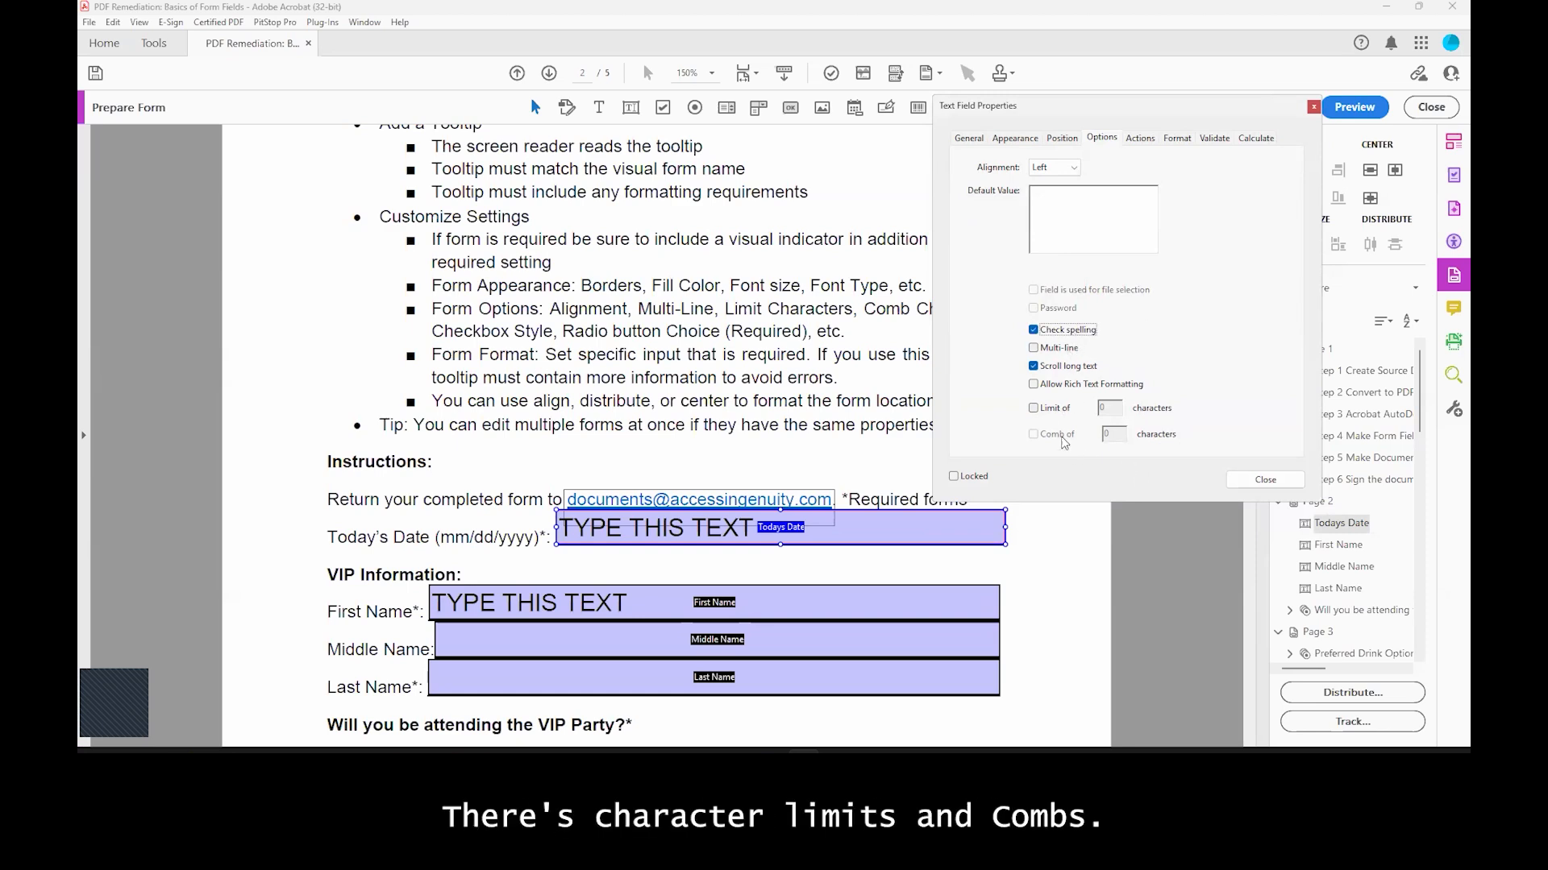
click(1265, 480)
Step: Examine the Comb setting in the Employee ID field's properties on page 4, and close the properties
scroll(808, 422, down, 2)
scroll(808, 421, down, 20)
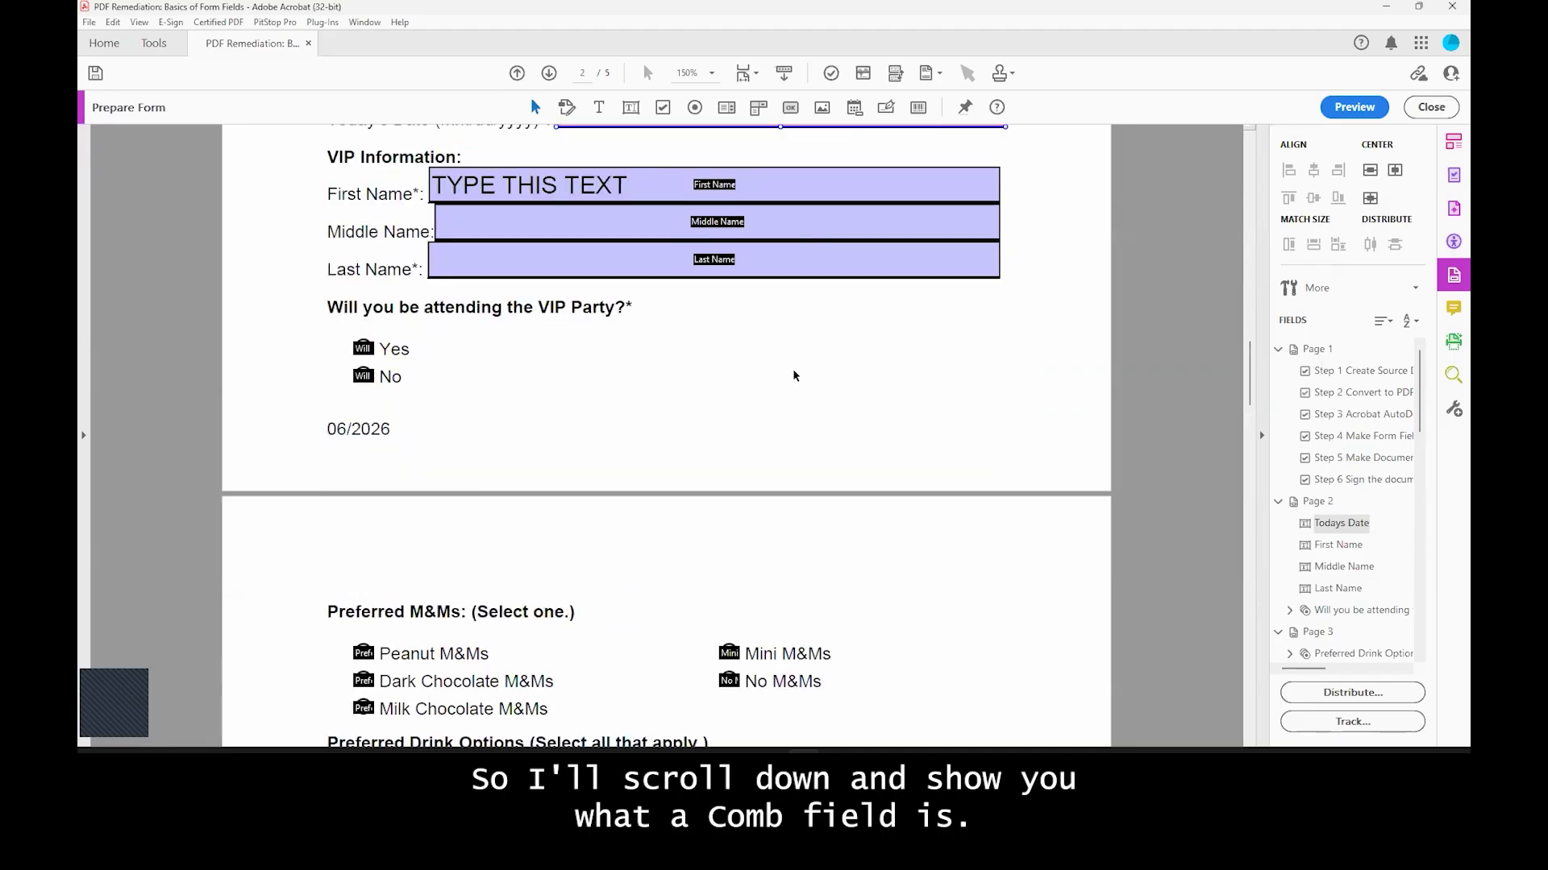
scroll(736, 501, down, 10)
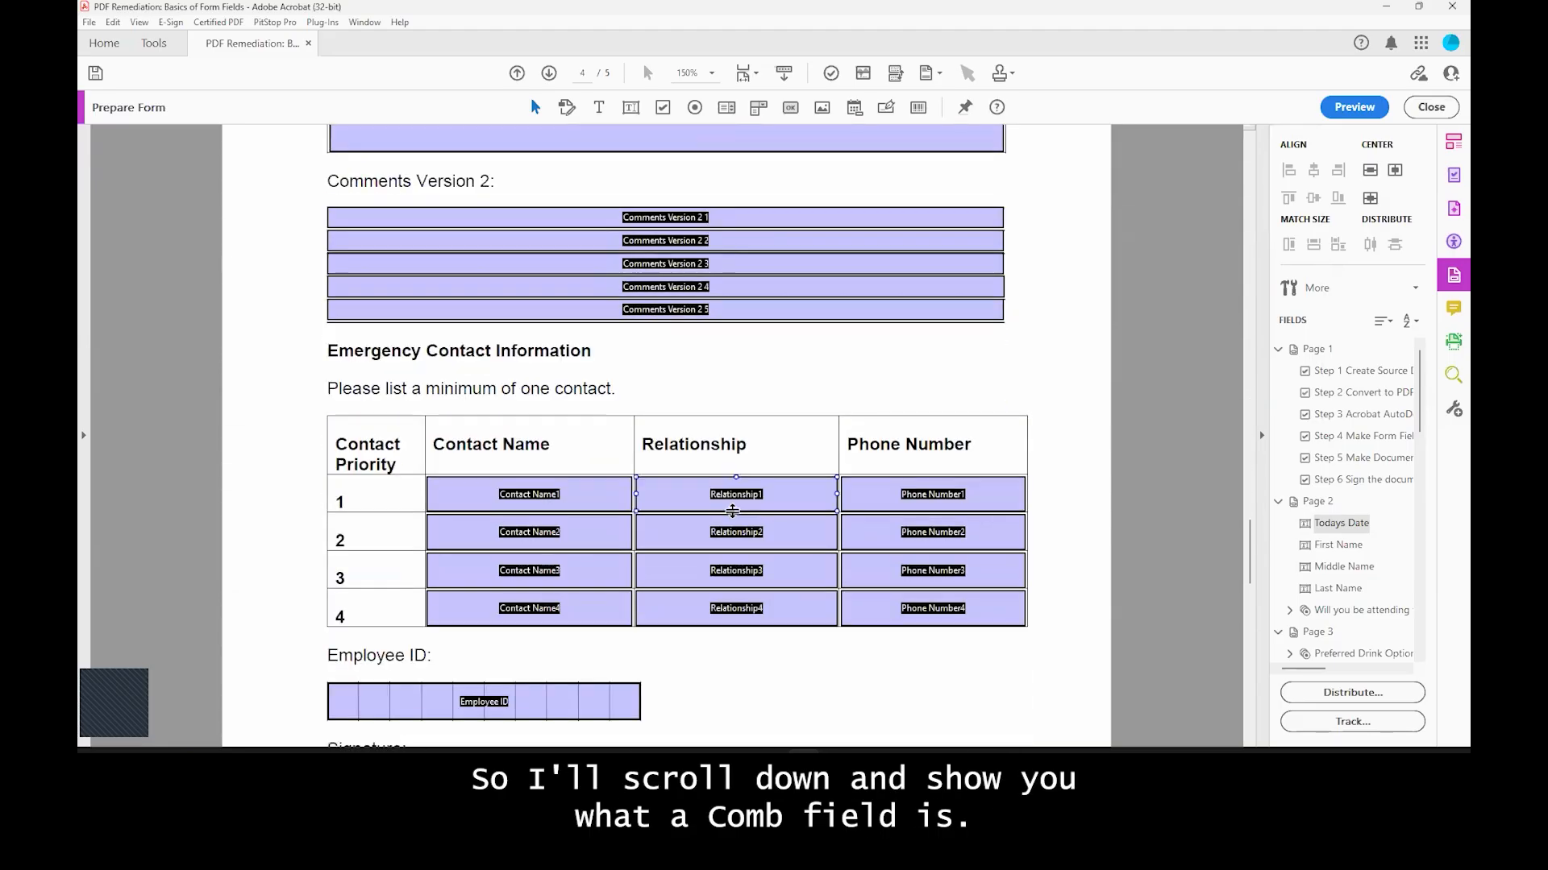
double_click(552, 506)
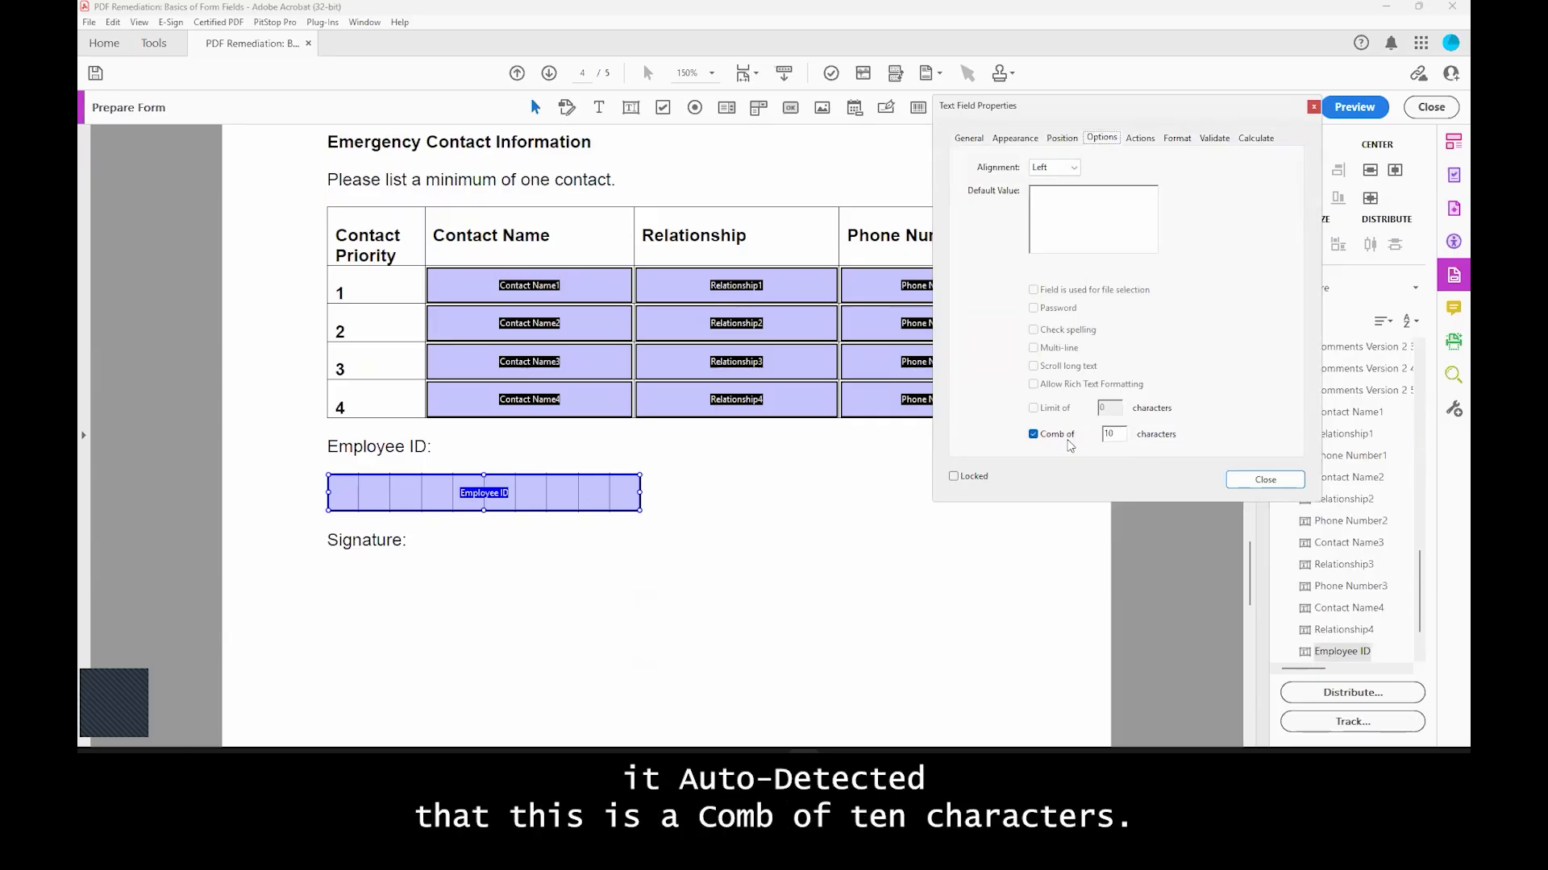
click(1264, 480)
Step: Exit Prepare Form and fill every cell of the Employee ID comb field with sample letters and digits
click(1432, 107)
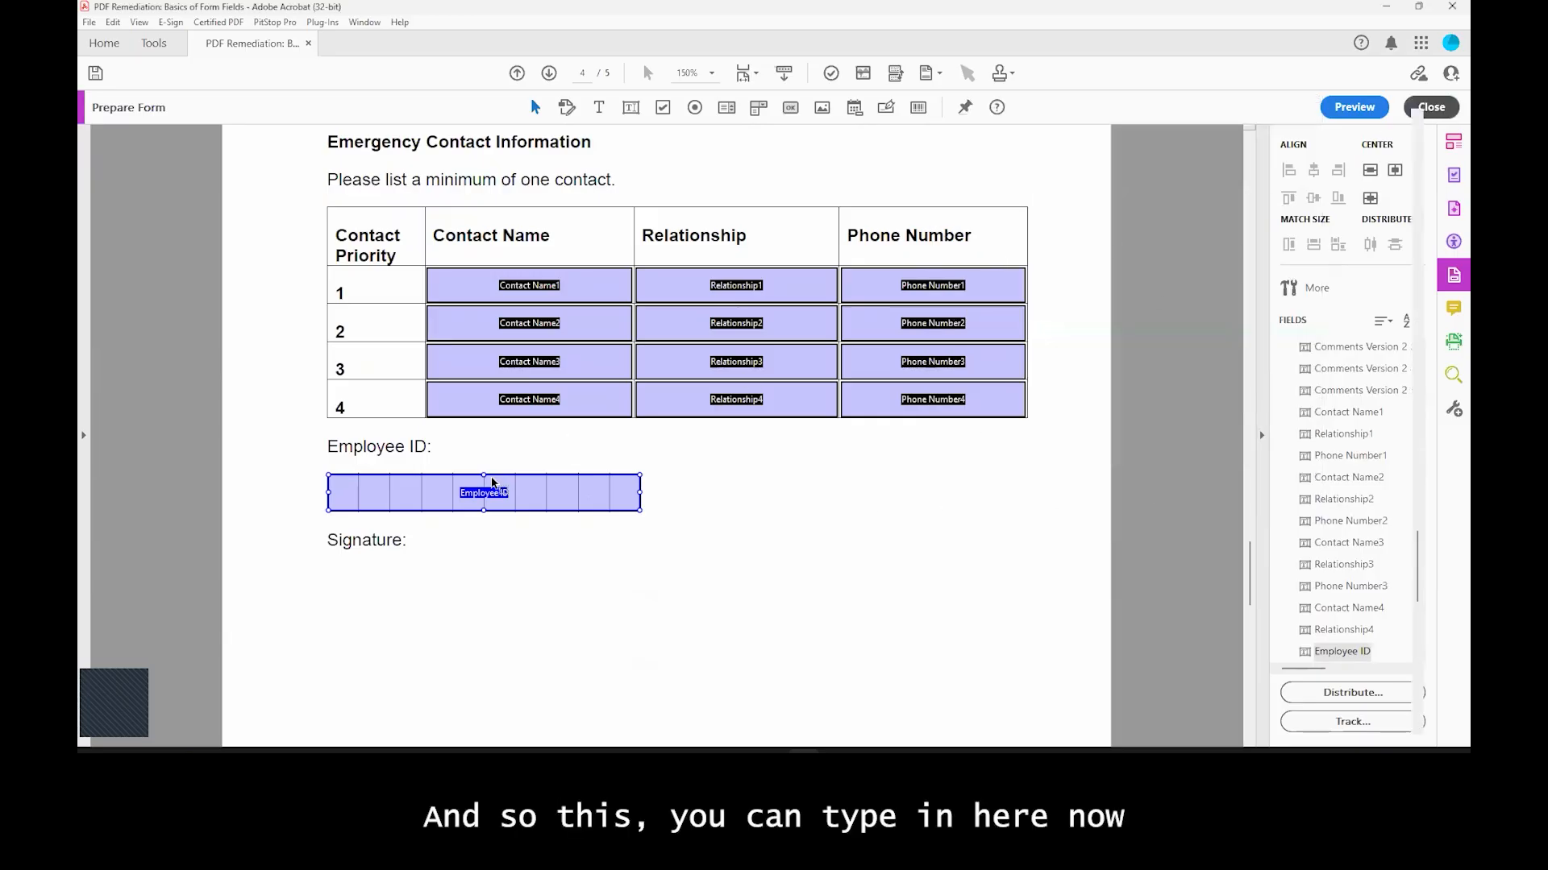
click(451, 462)
text(asda)
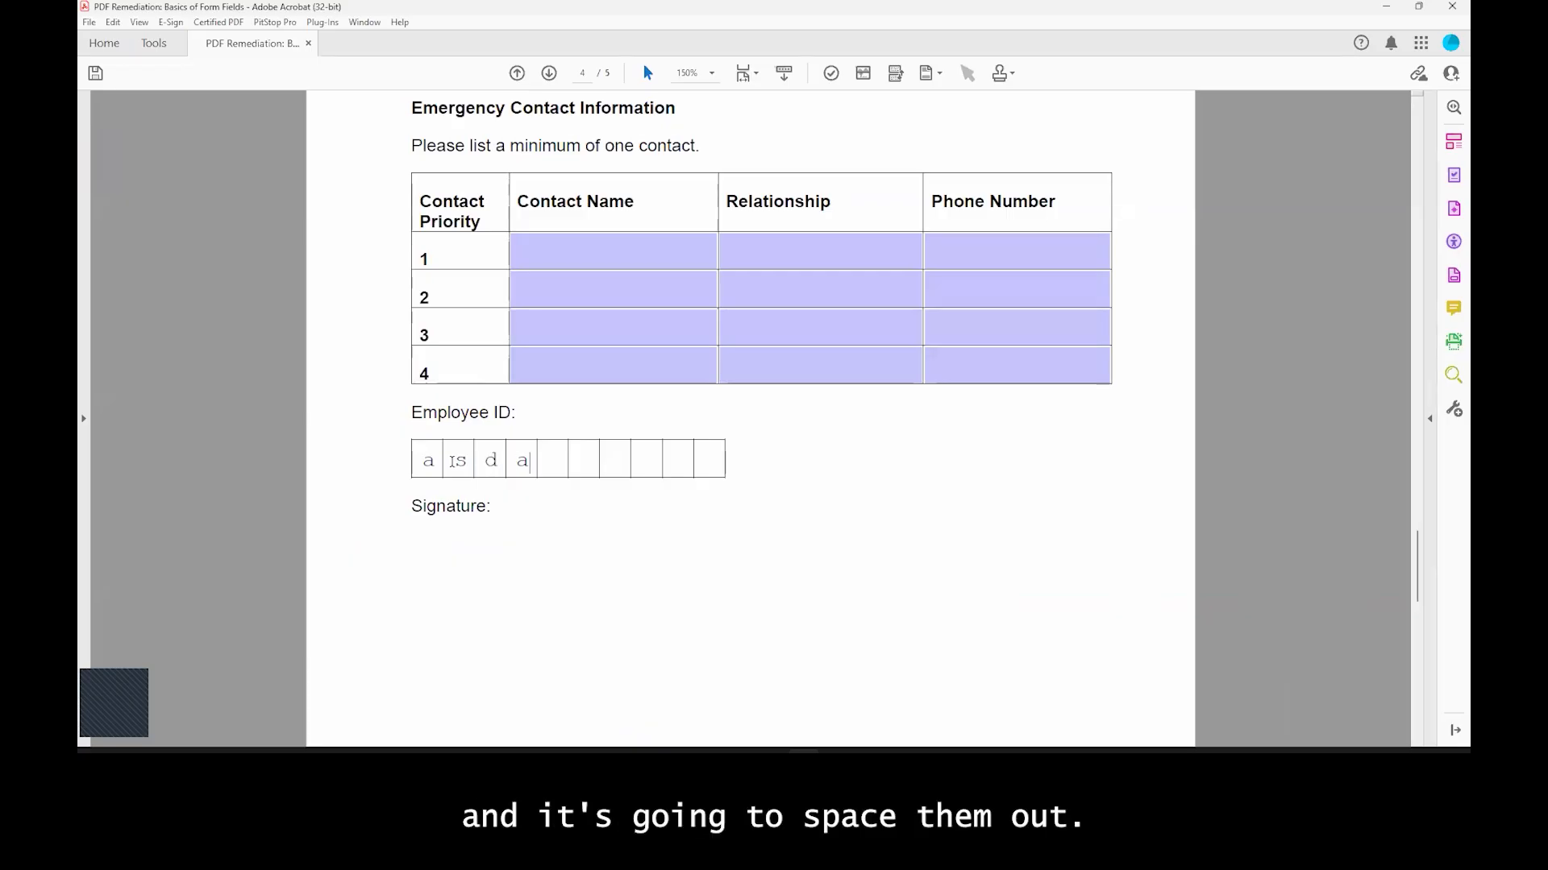
text(s13124)
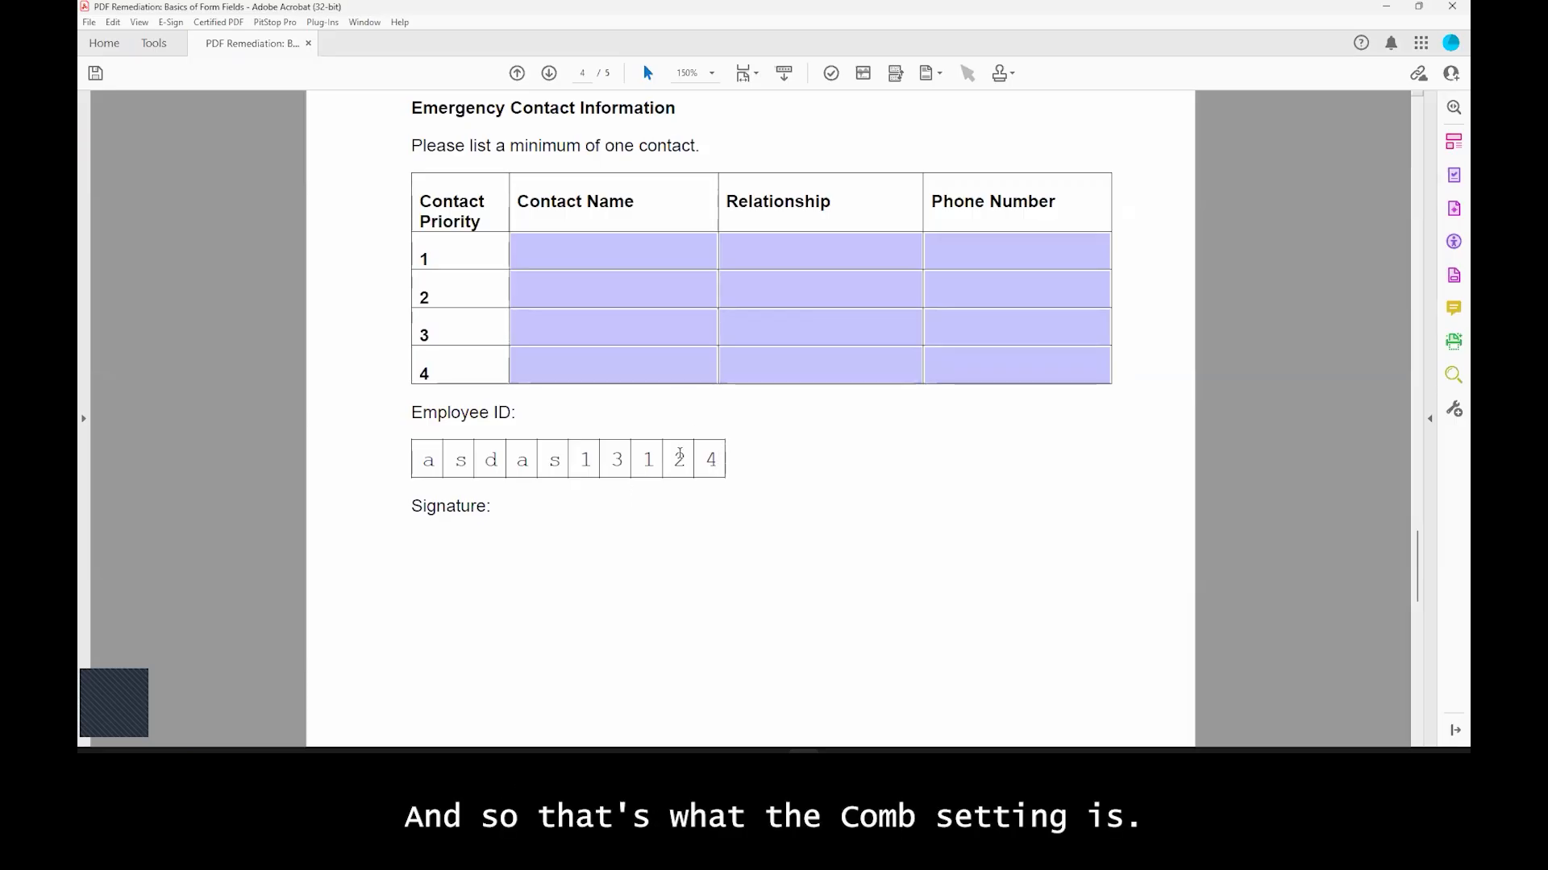
Step: Reopen Prepare Form, try a 10-character limit on the Today's Date field on page 2, and clear the limit
scroll(685, 463, up, 3)
click(863, 531)
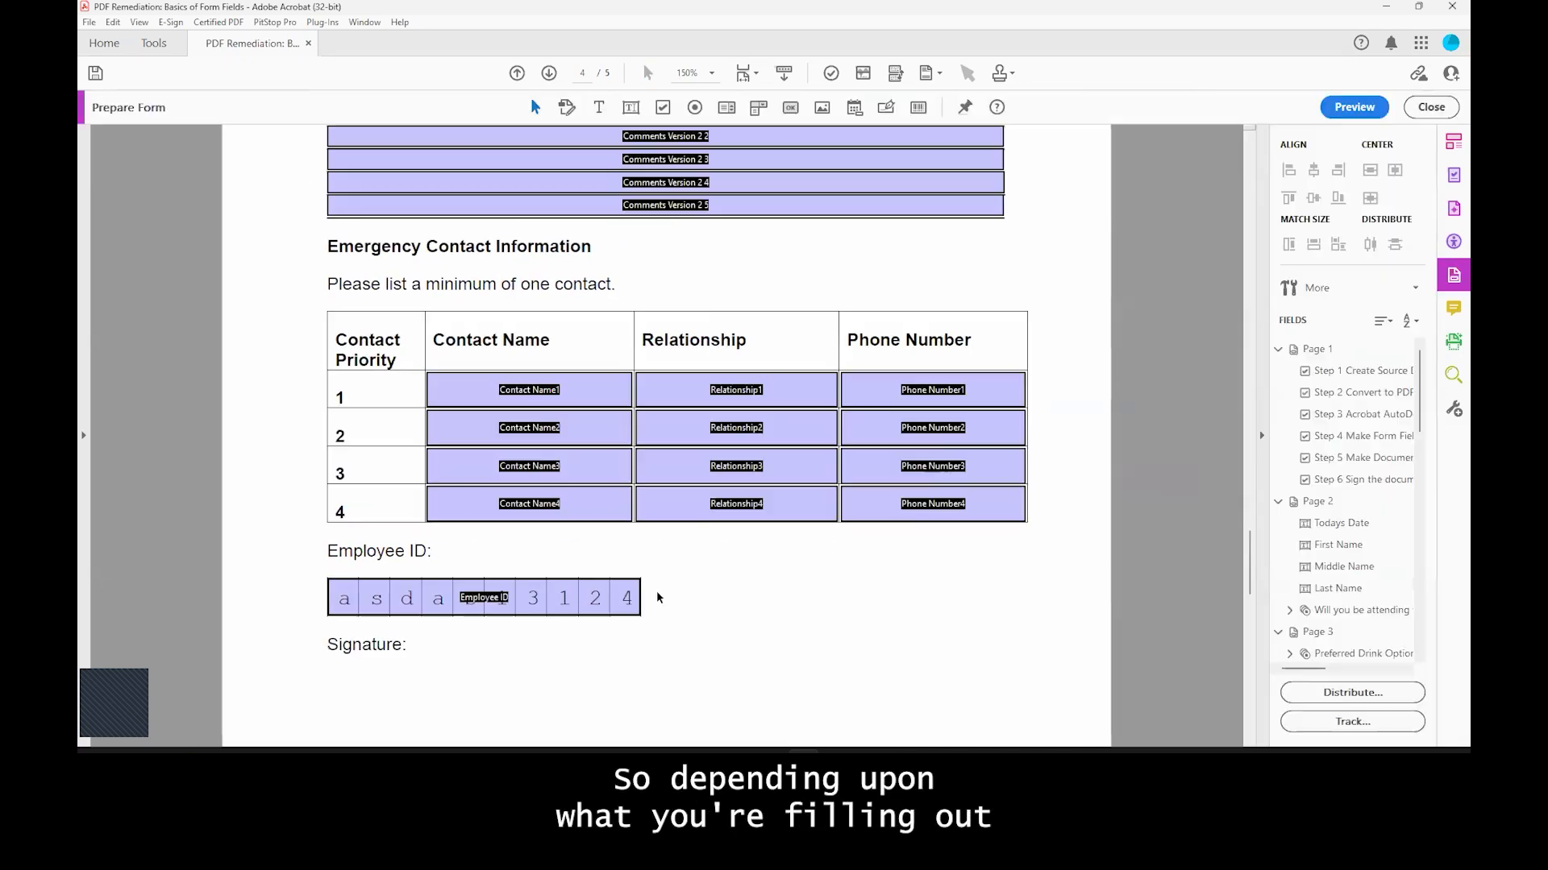
scroll(862, 574, up, 5)
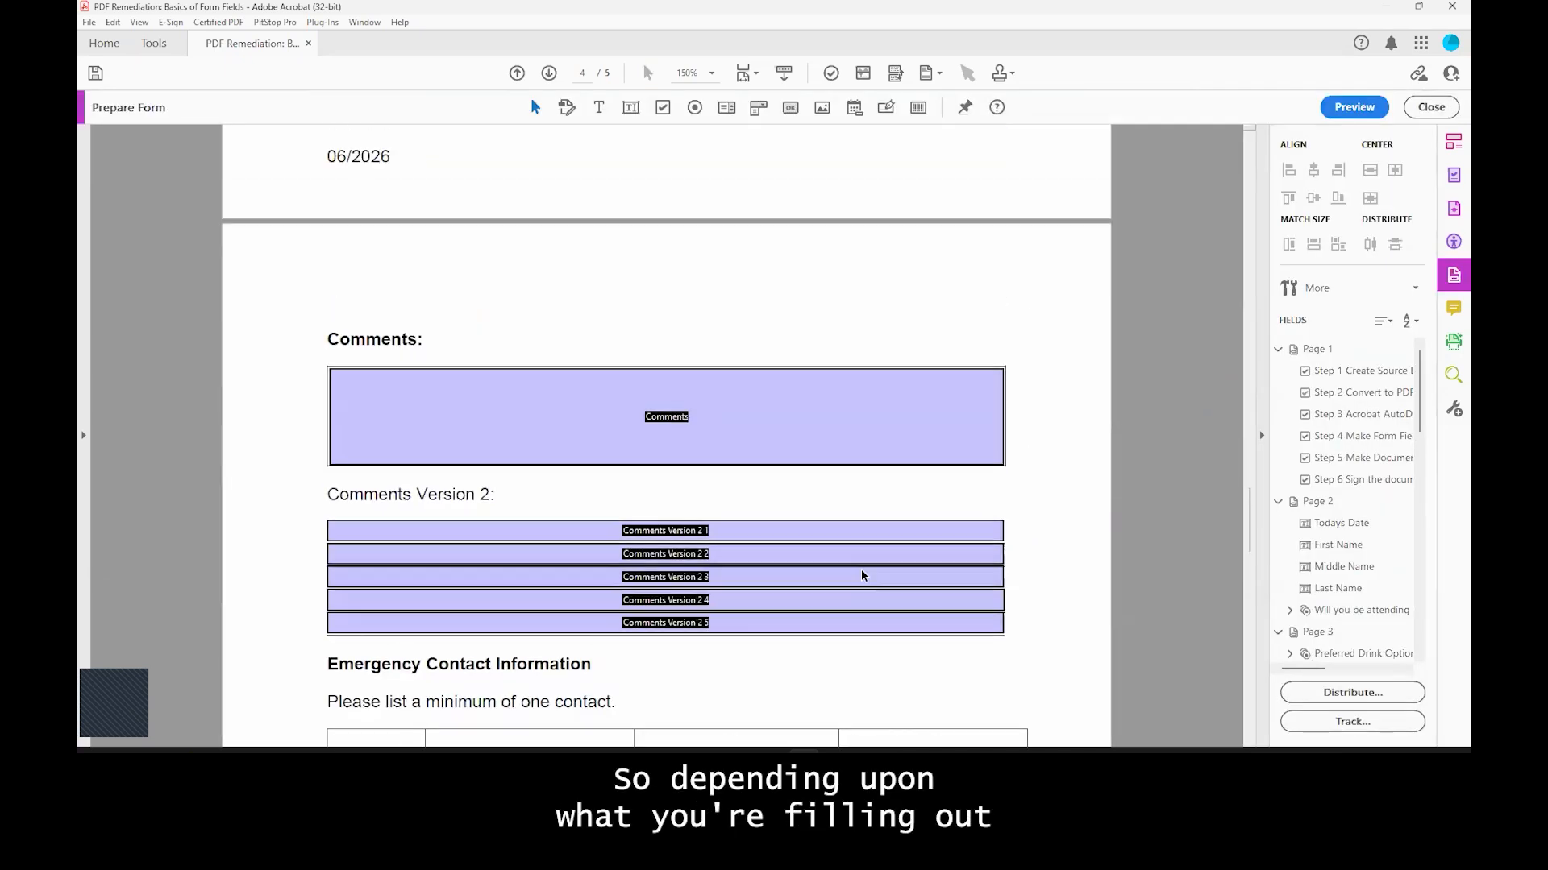
scroll(862, 575, up, 20)
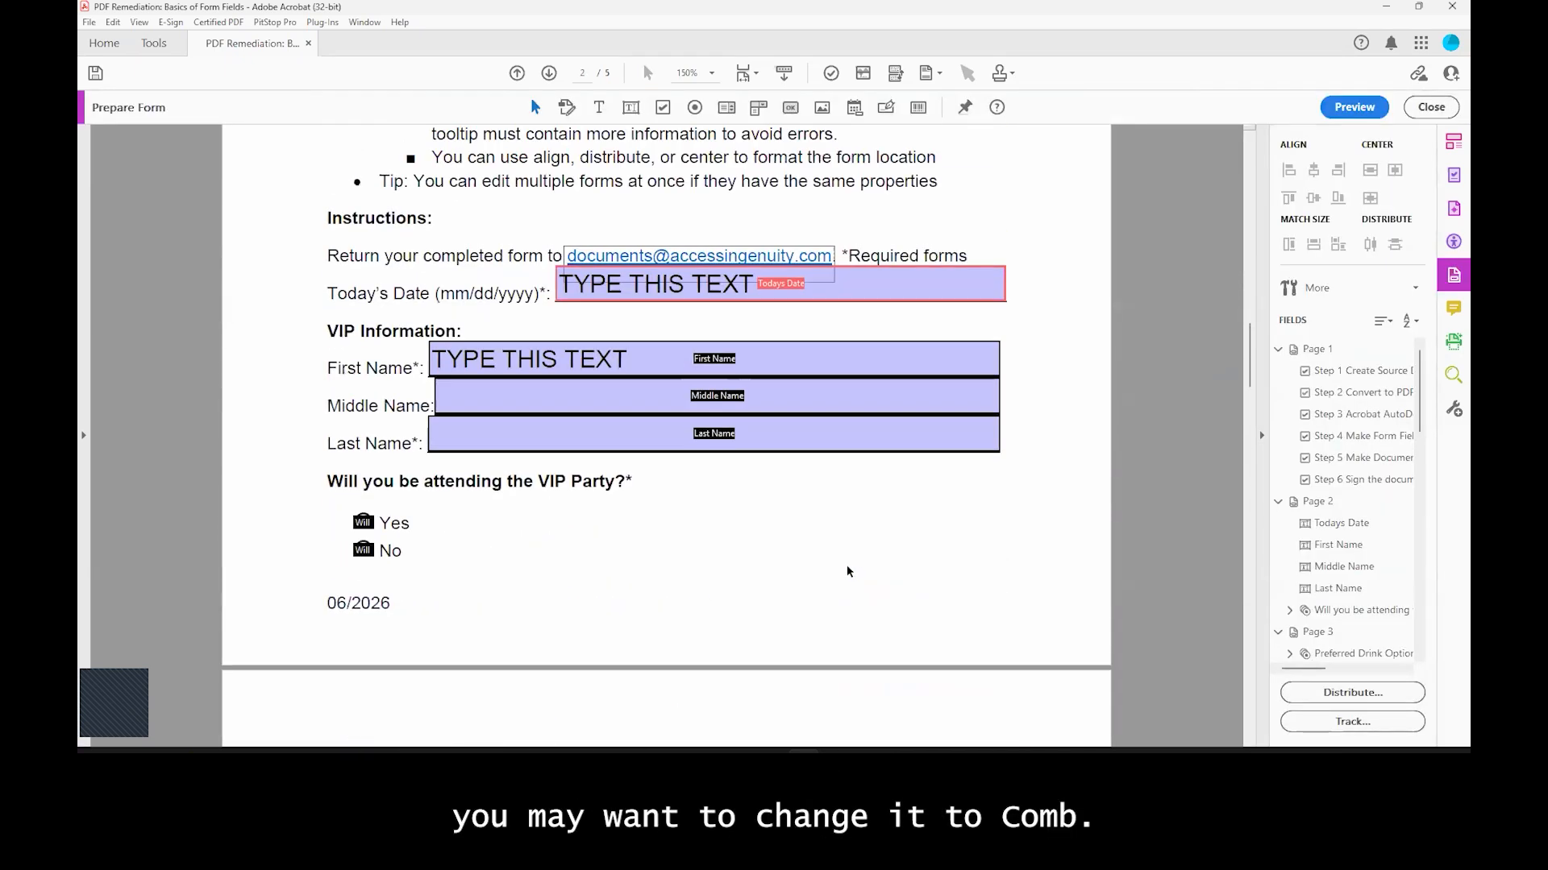
scroll(847, 571, up, 1)
double_click(905, 389)
scroll(1097, 411, up, 1)
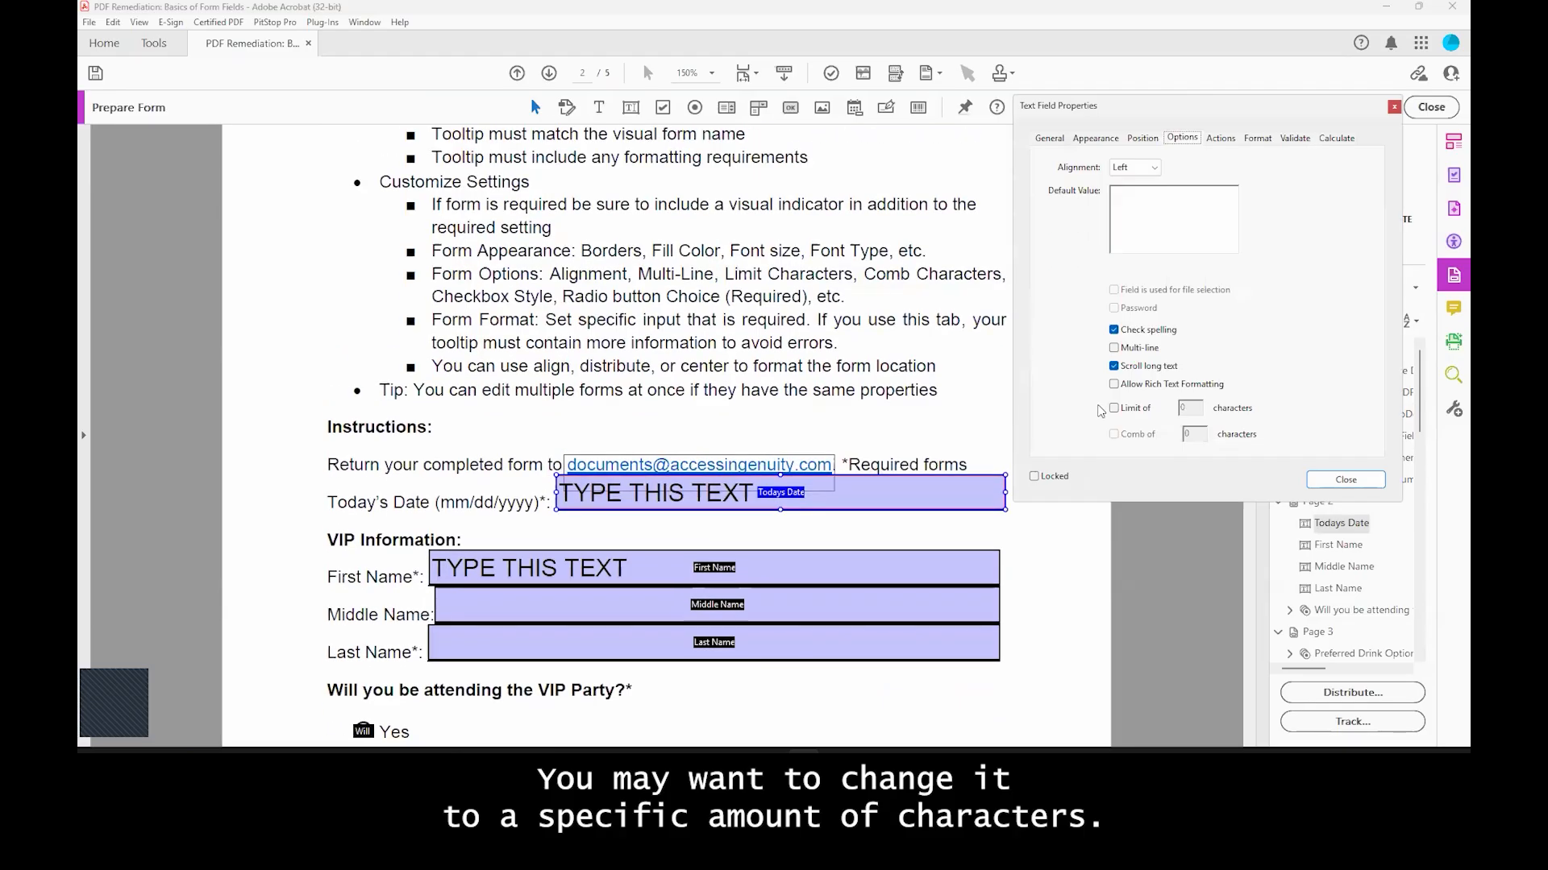
click(1115, 409)
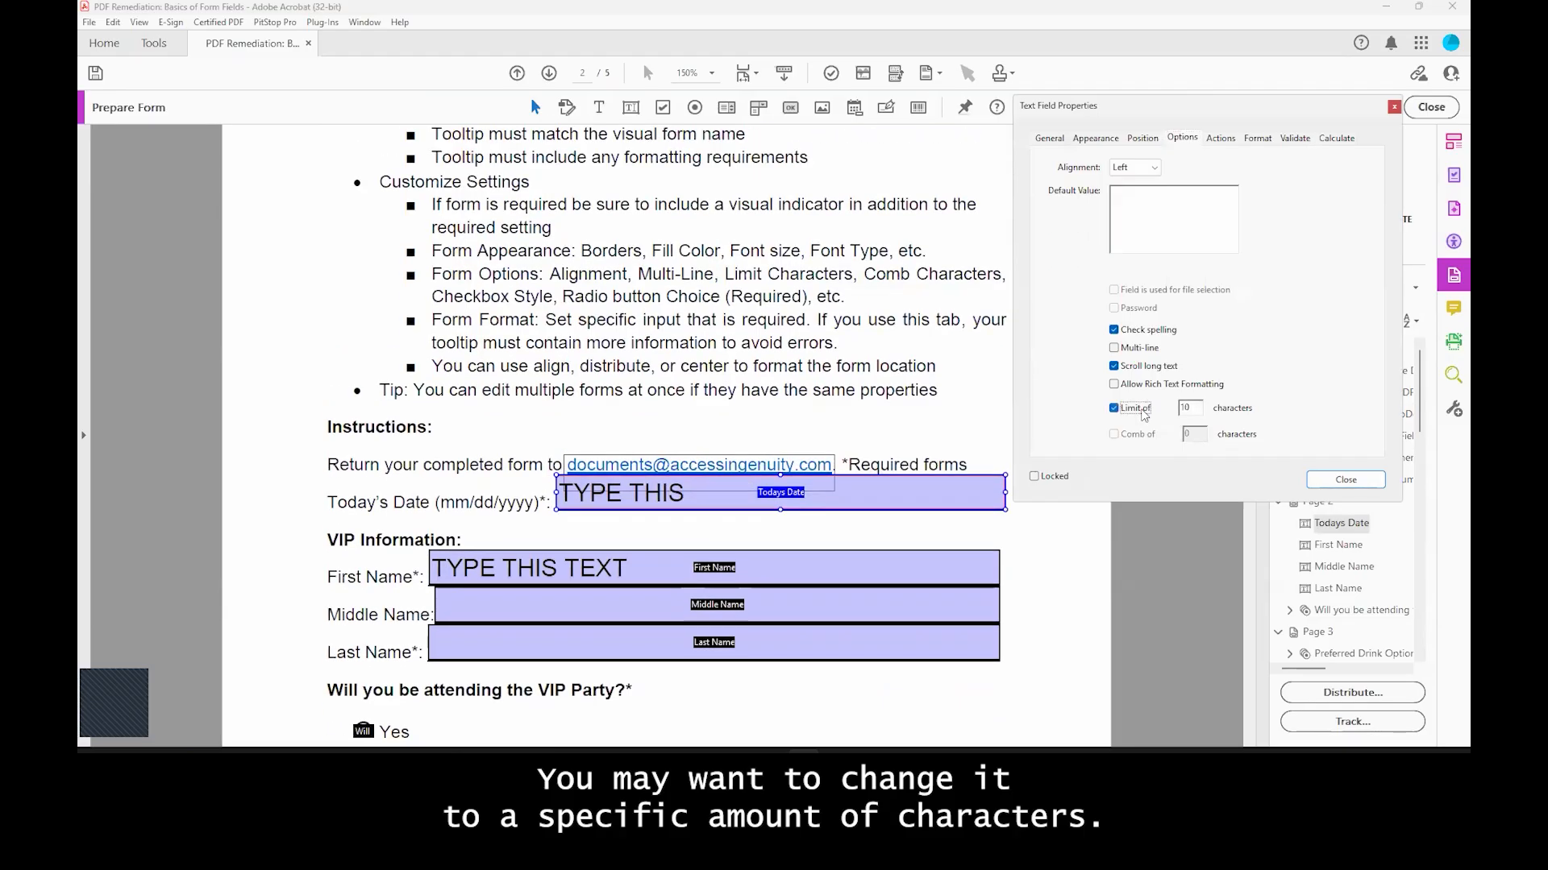
click(1131, 410)
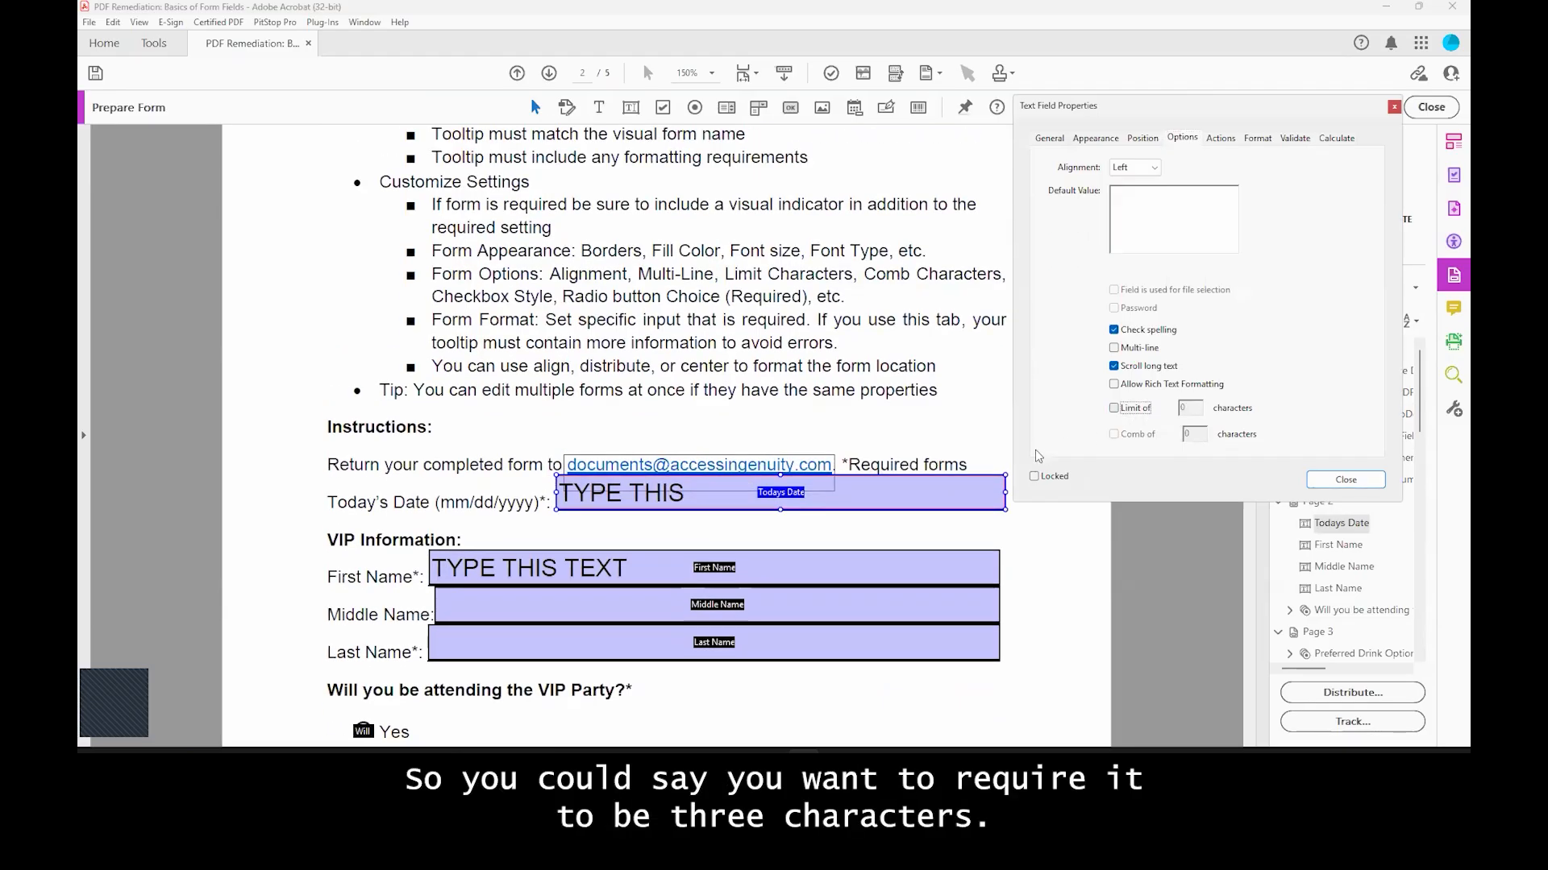
Step: Review the action triggers and format category available for the Today's Date field, and close its properties
scroll(943, 450, up, 1)
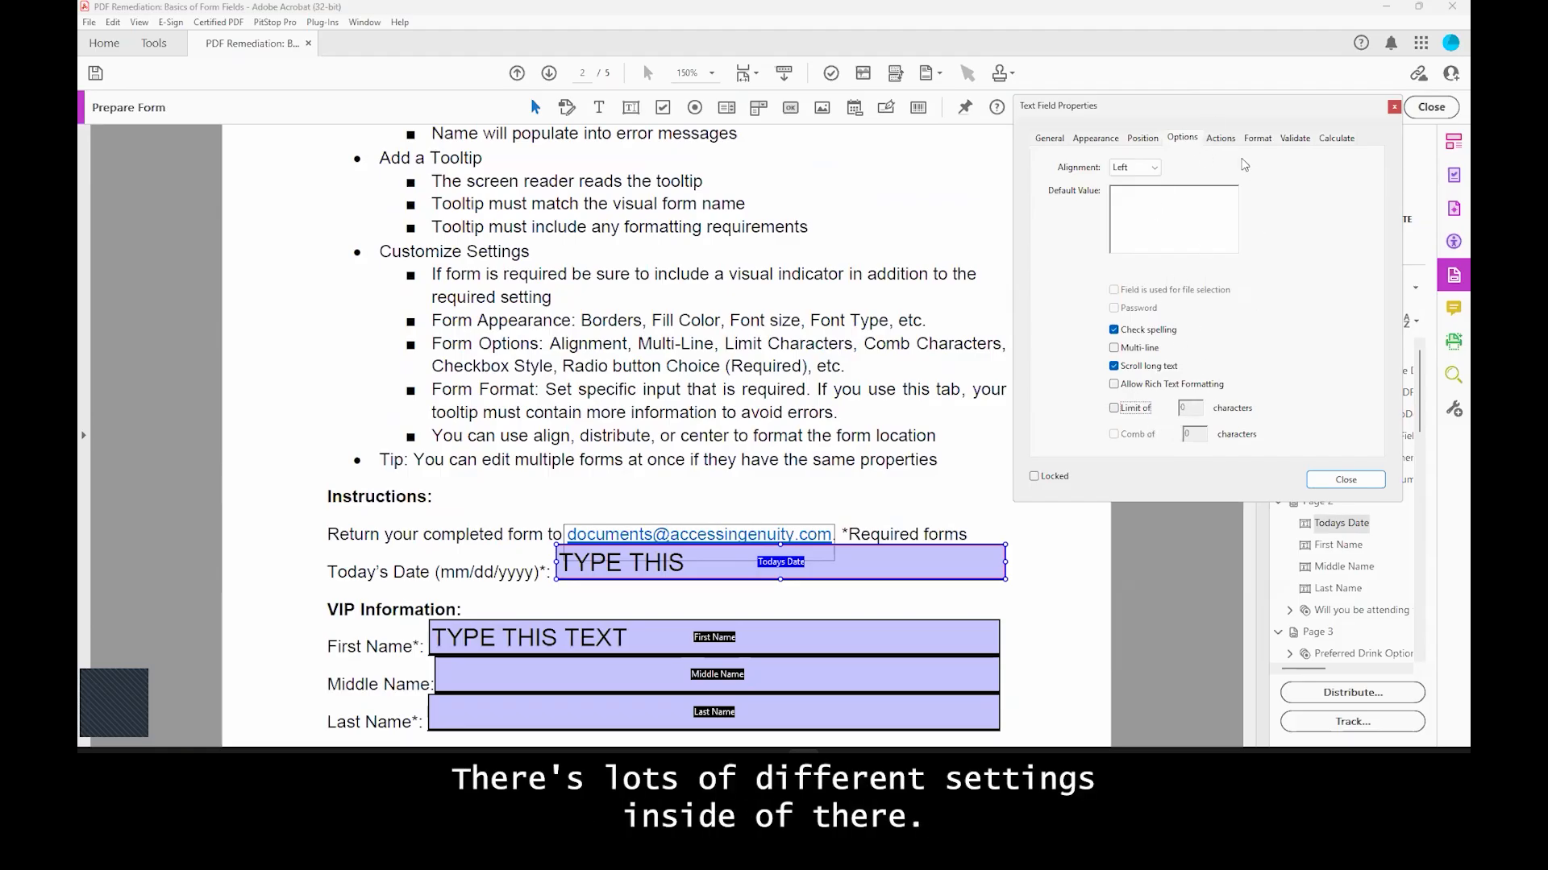
click(1214, 144)
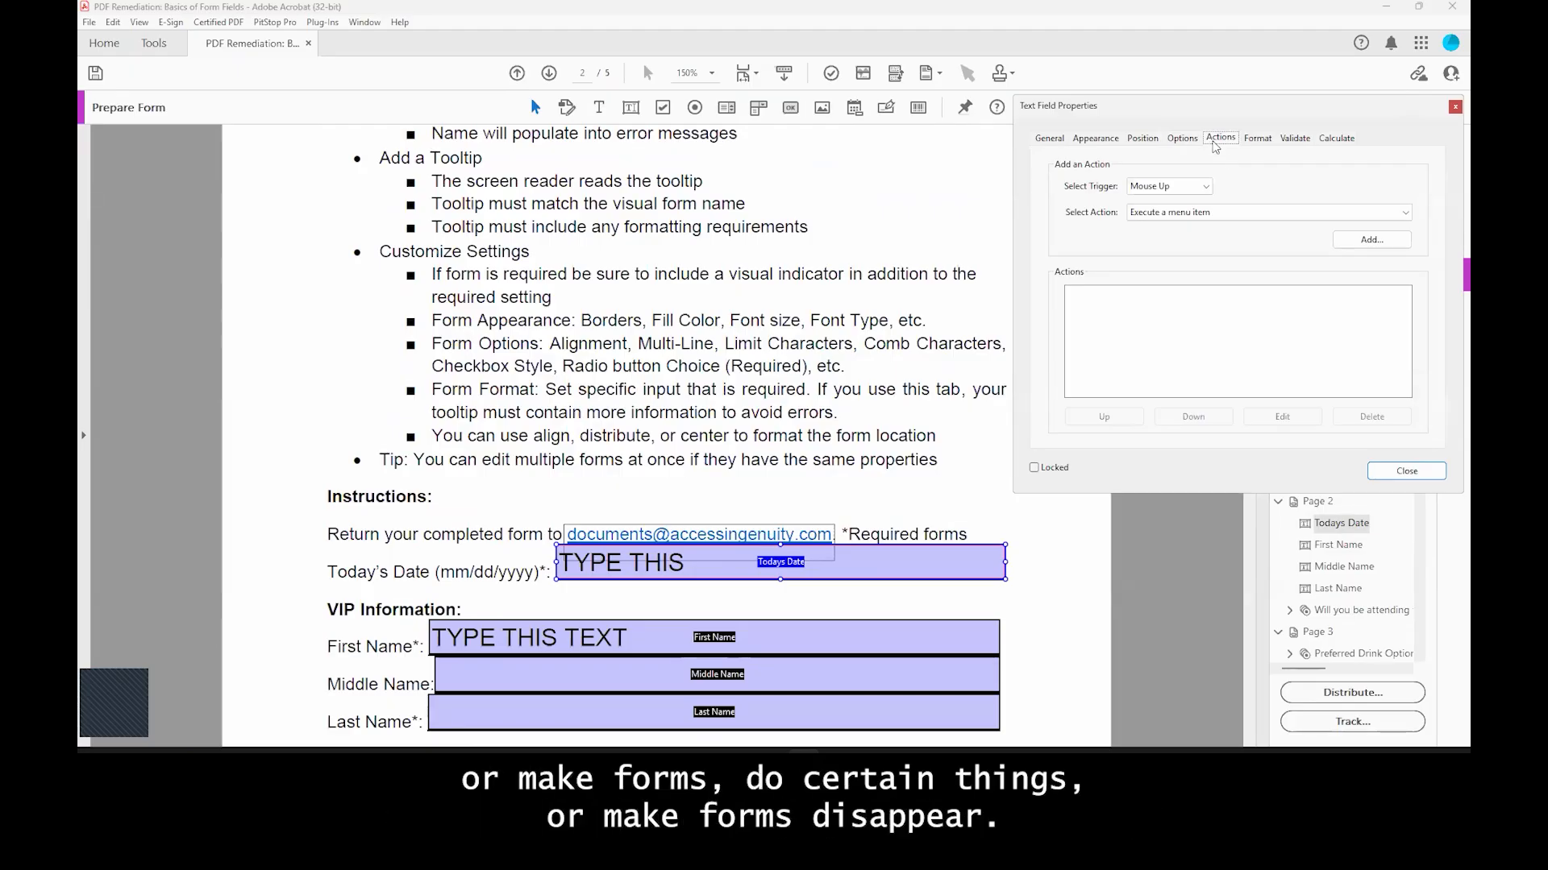
click(1254, 144)
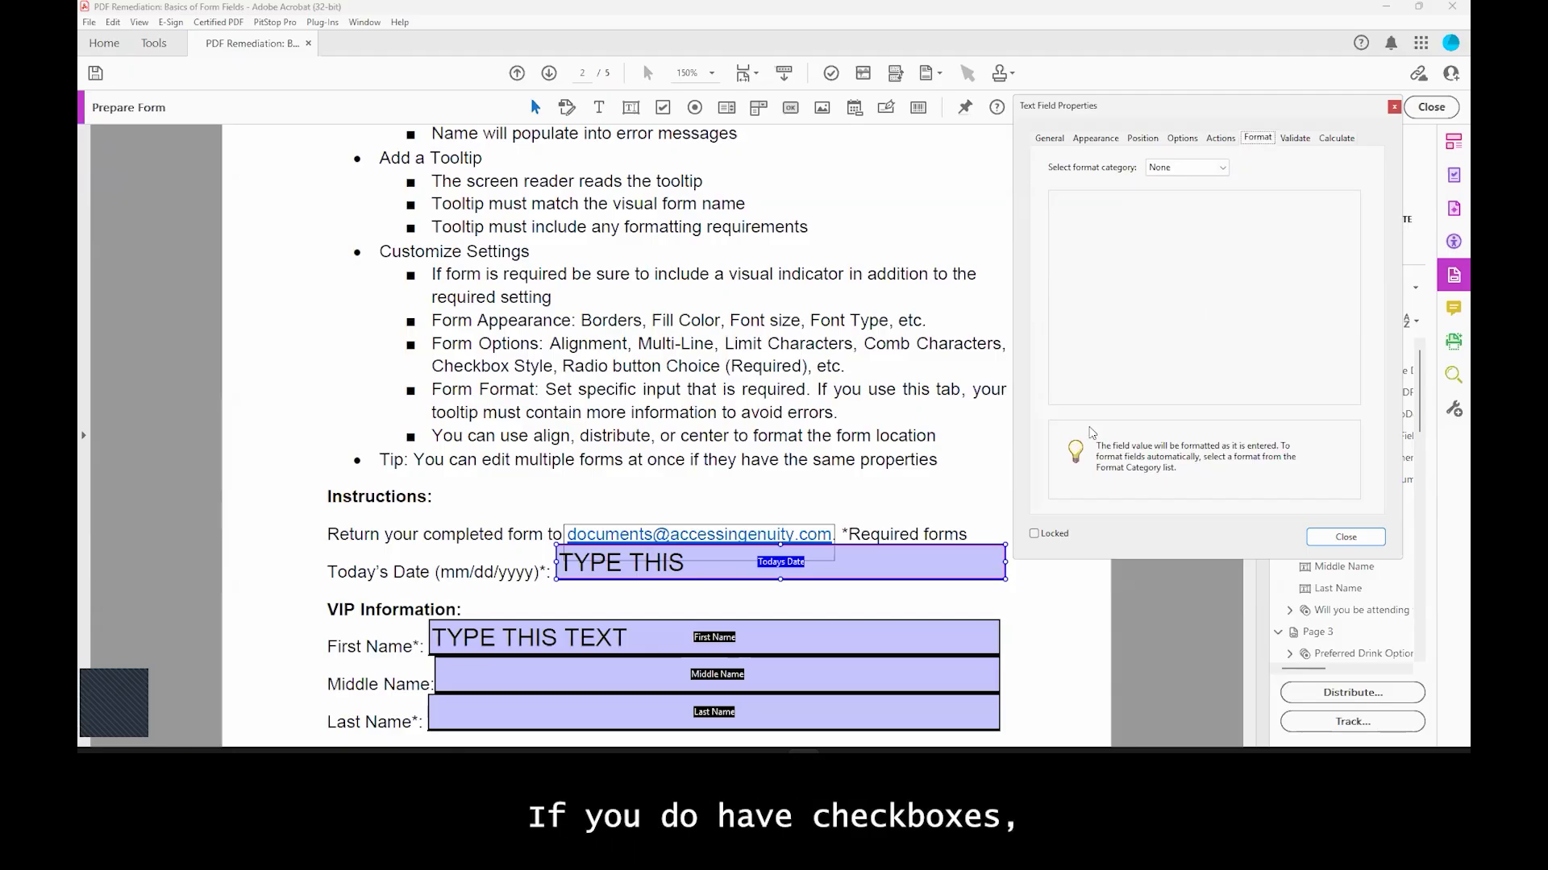
click(1346, 537)
Step: Open the properties of the Step 1 check box on page 1 and set its check box style to Check
scroll(706, 459, up, 15)
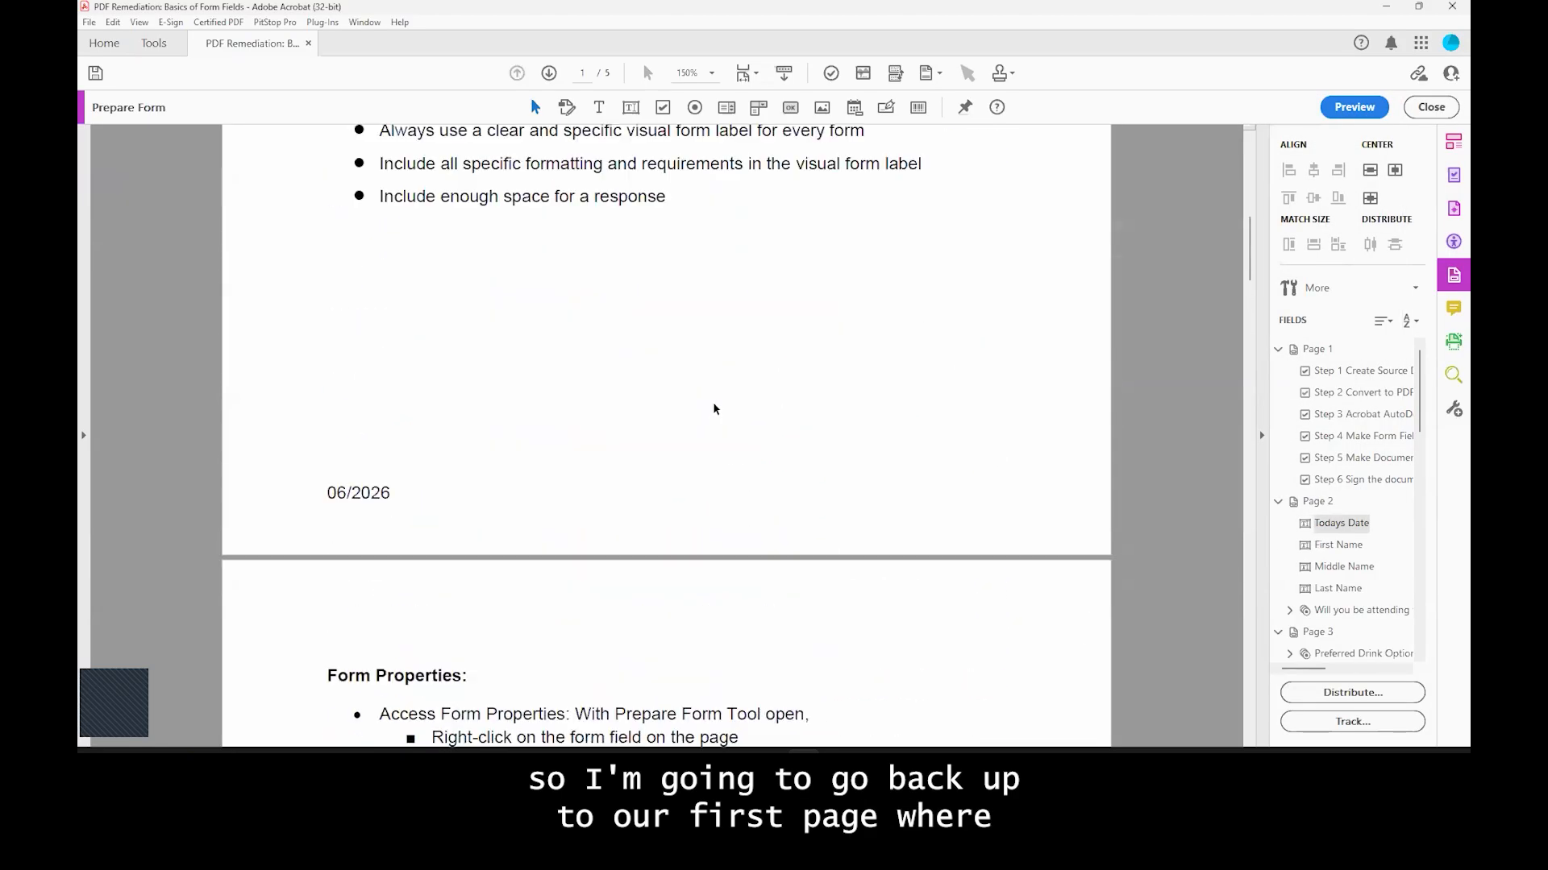
scroll(714, 409, up, 2)
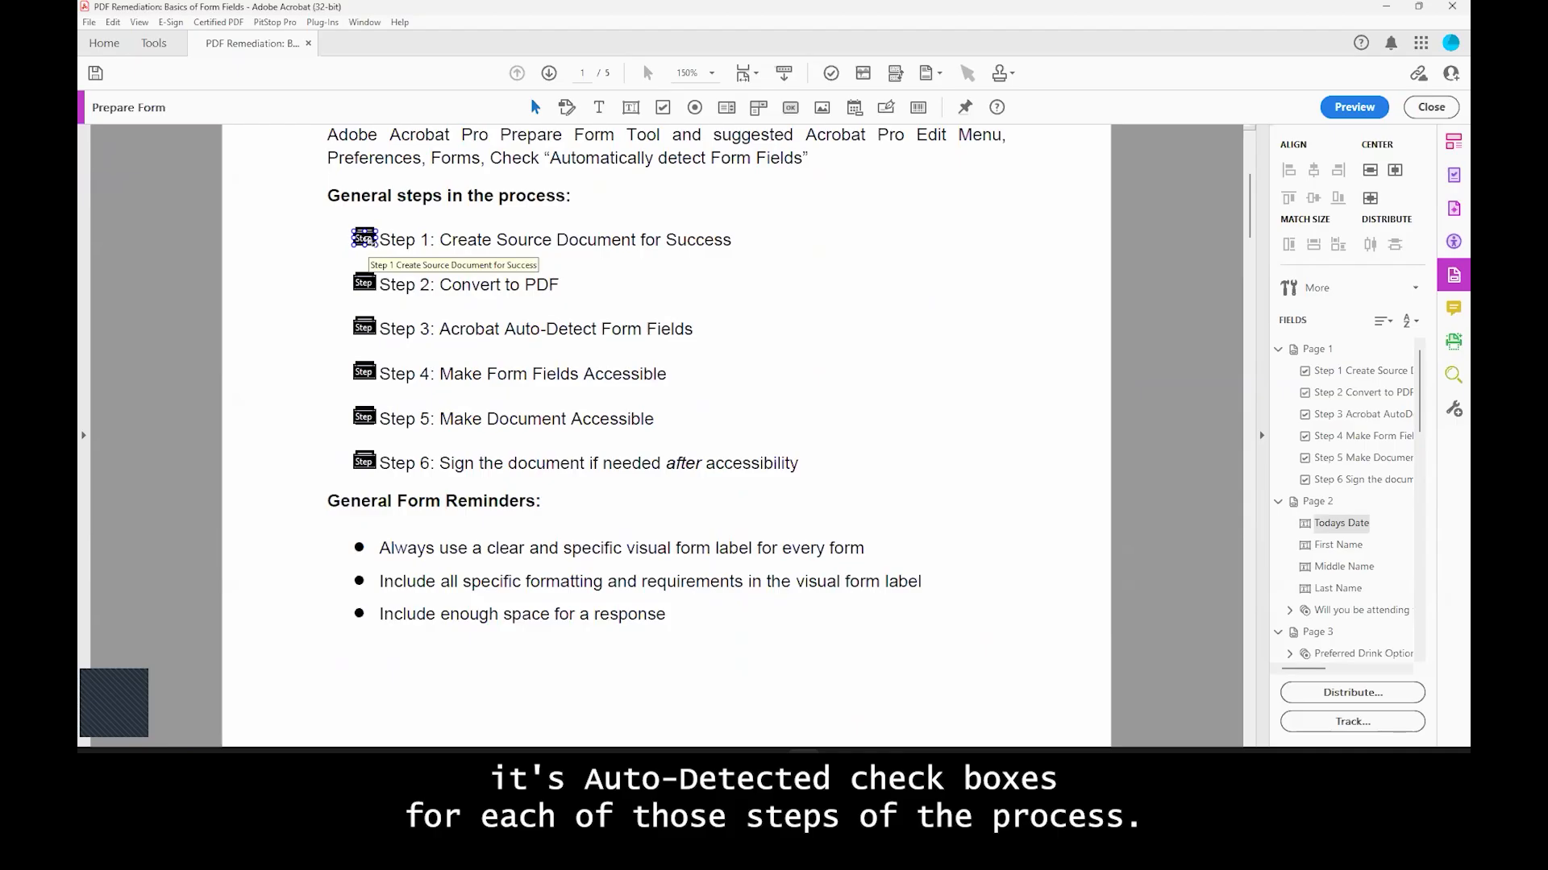
double_click(364, 239)
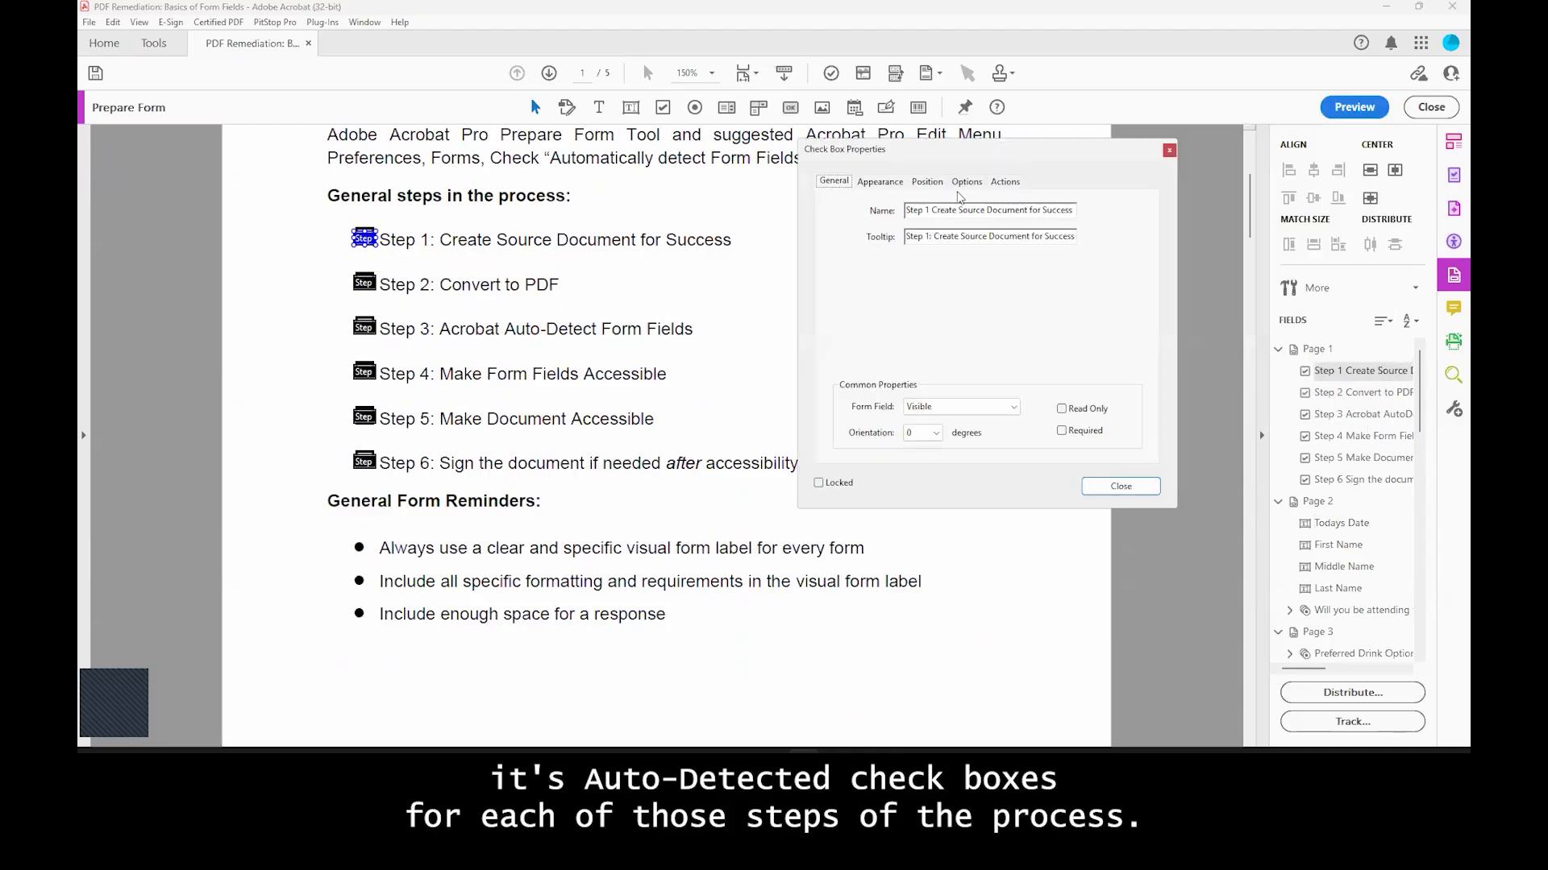
click(964, 184)
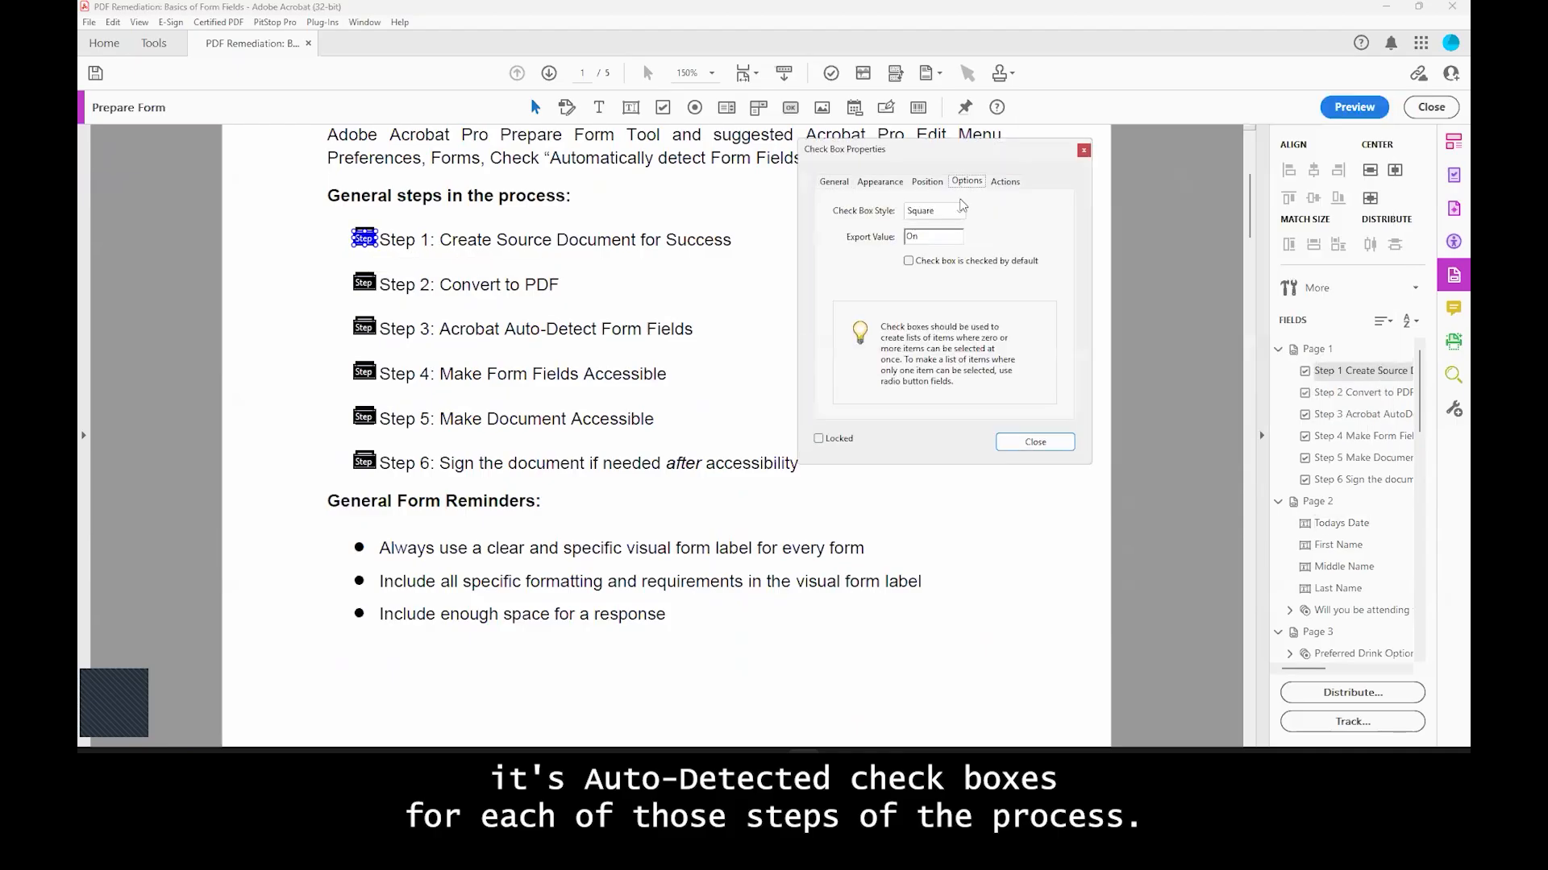
click(960, 211)
click(960, 212)
click(957, 212)
click(949, 224)
Step: Set the check box style to Circle for Step 2 and to Cross for Step 3
click(364, 282)
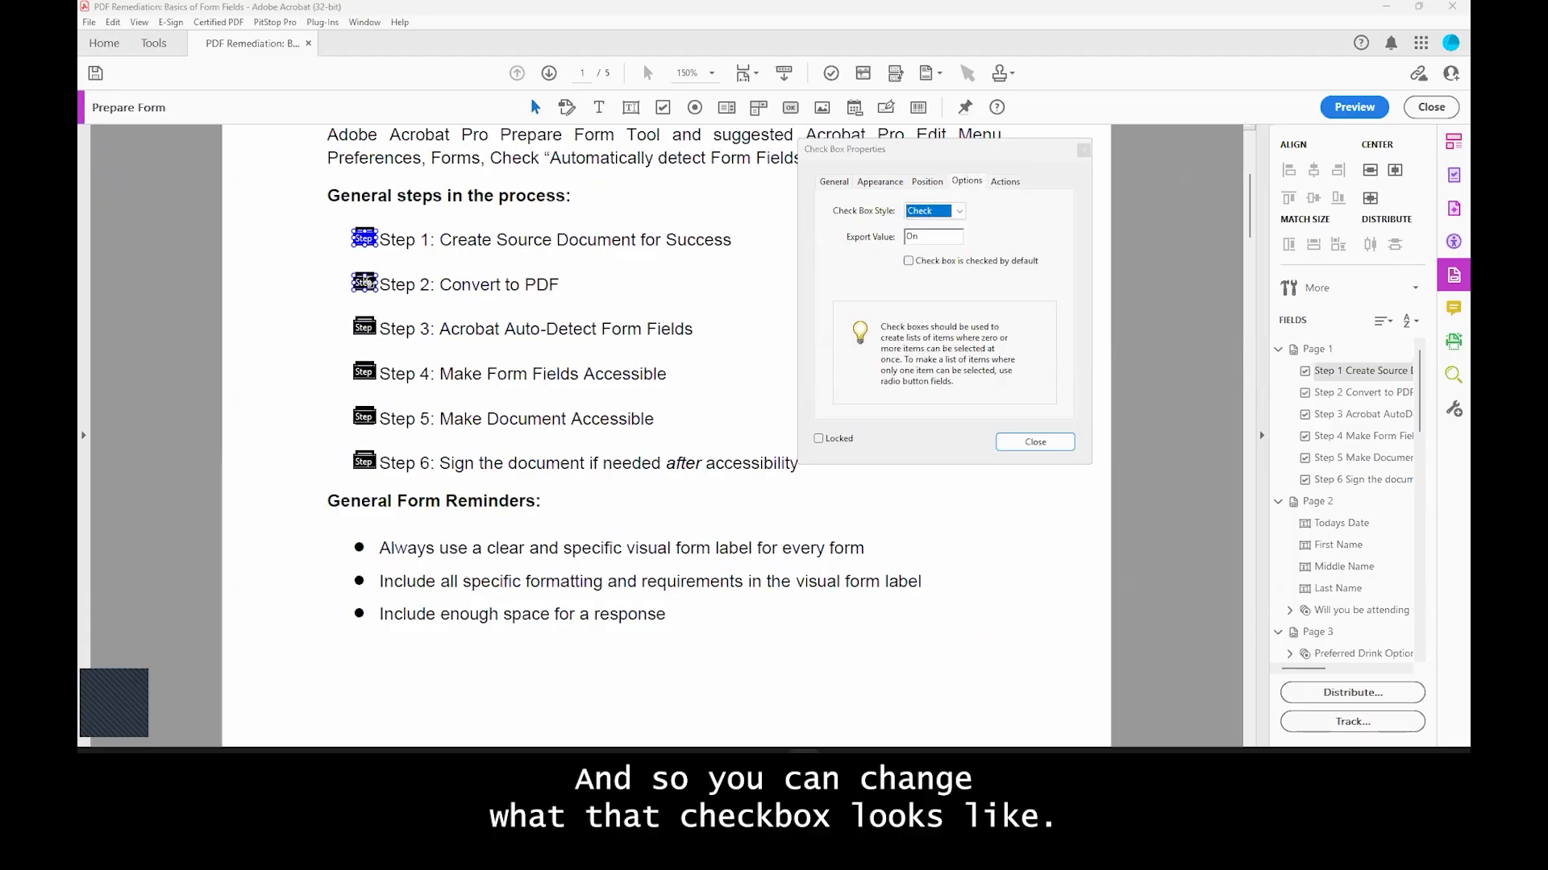
click(957, 210)
click(920, 238)
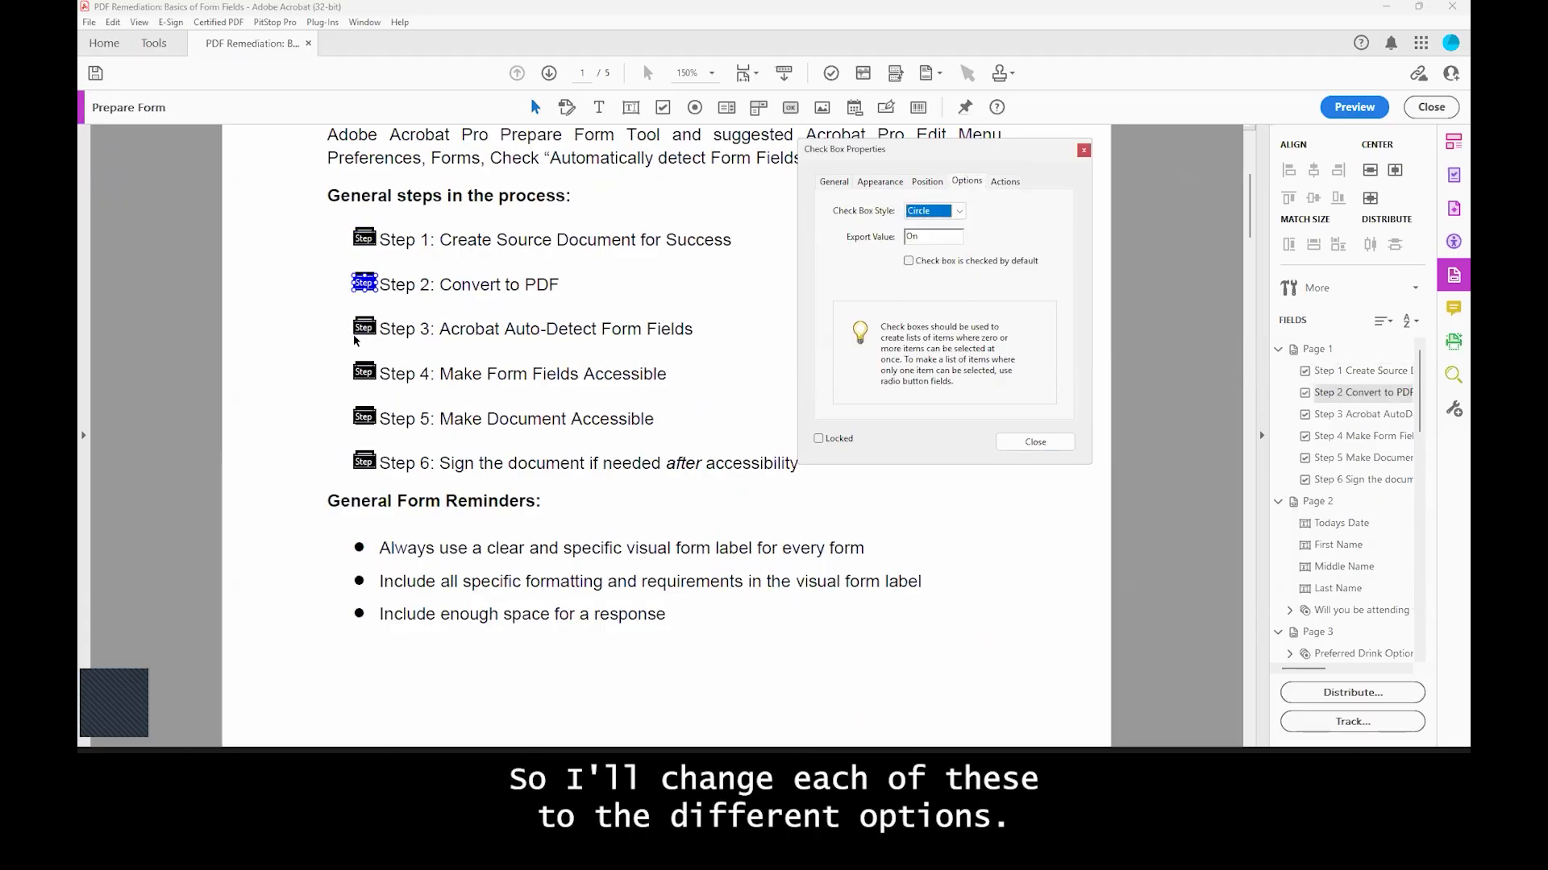
click(357, 332)
click(957, 211)
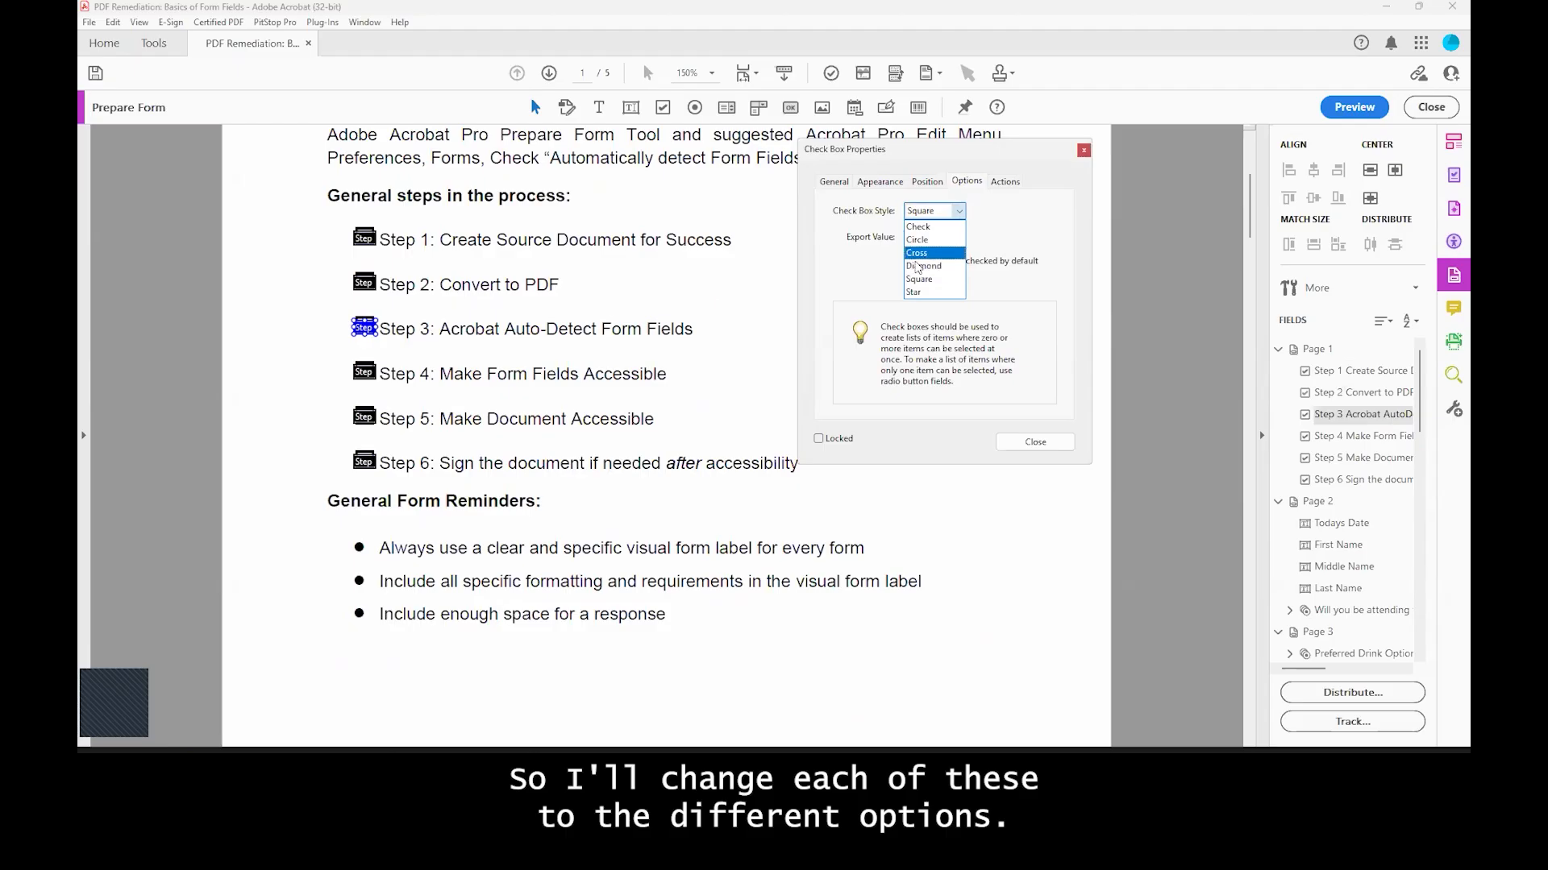
click(919, 248)
Step: Set the Step 4 check box's style to Diamond and choose a style for the Step 5 check box
click(365, 372)
click(957, 211)
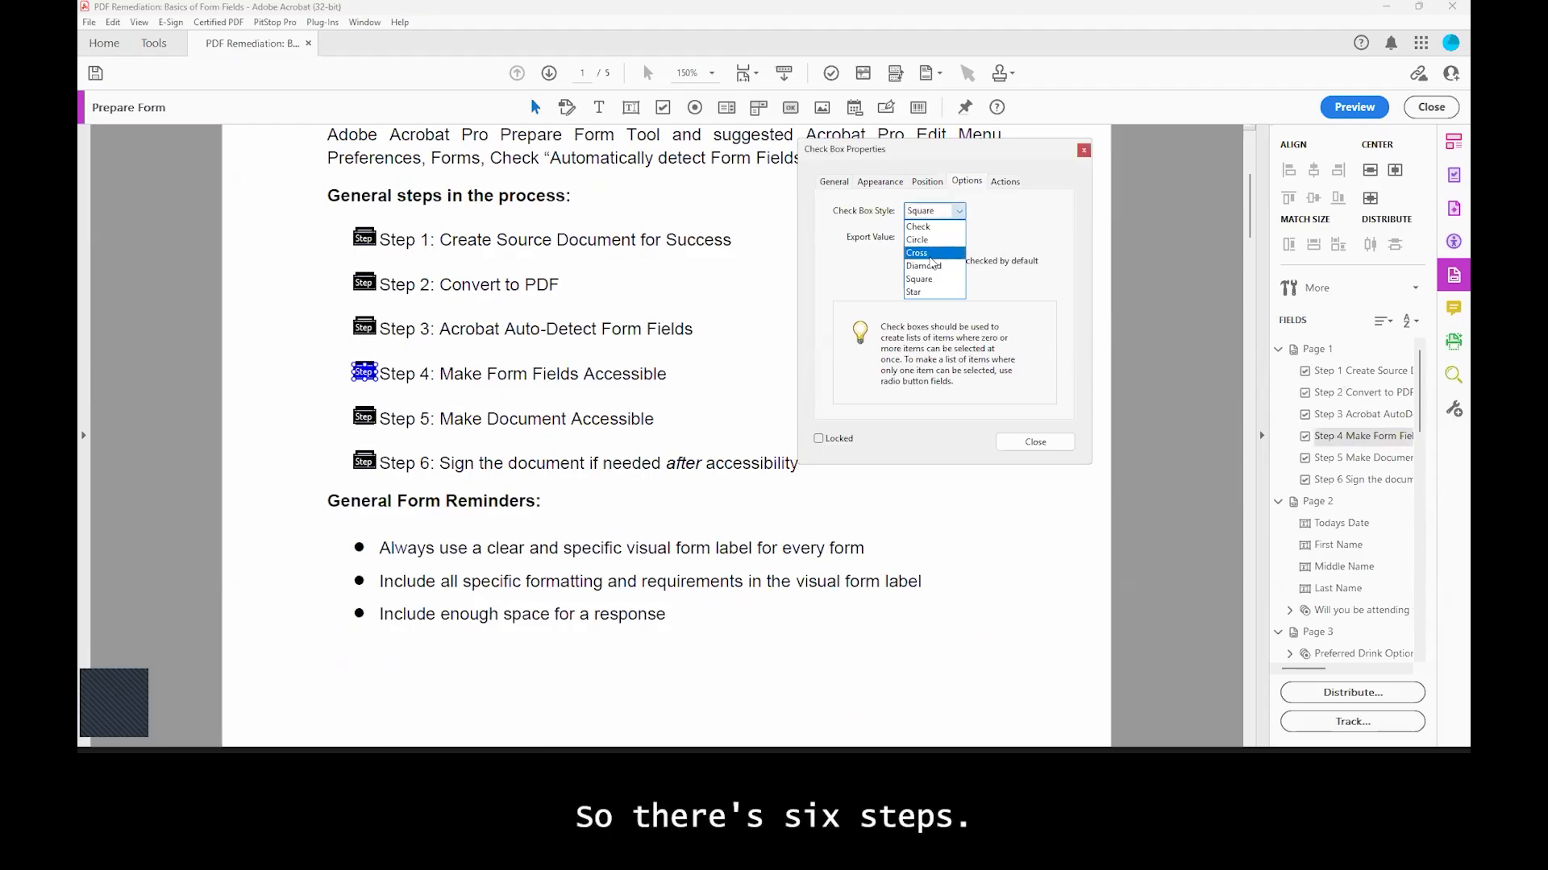
click(924, 266)
click(364, 417)
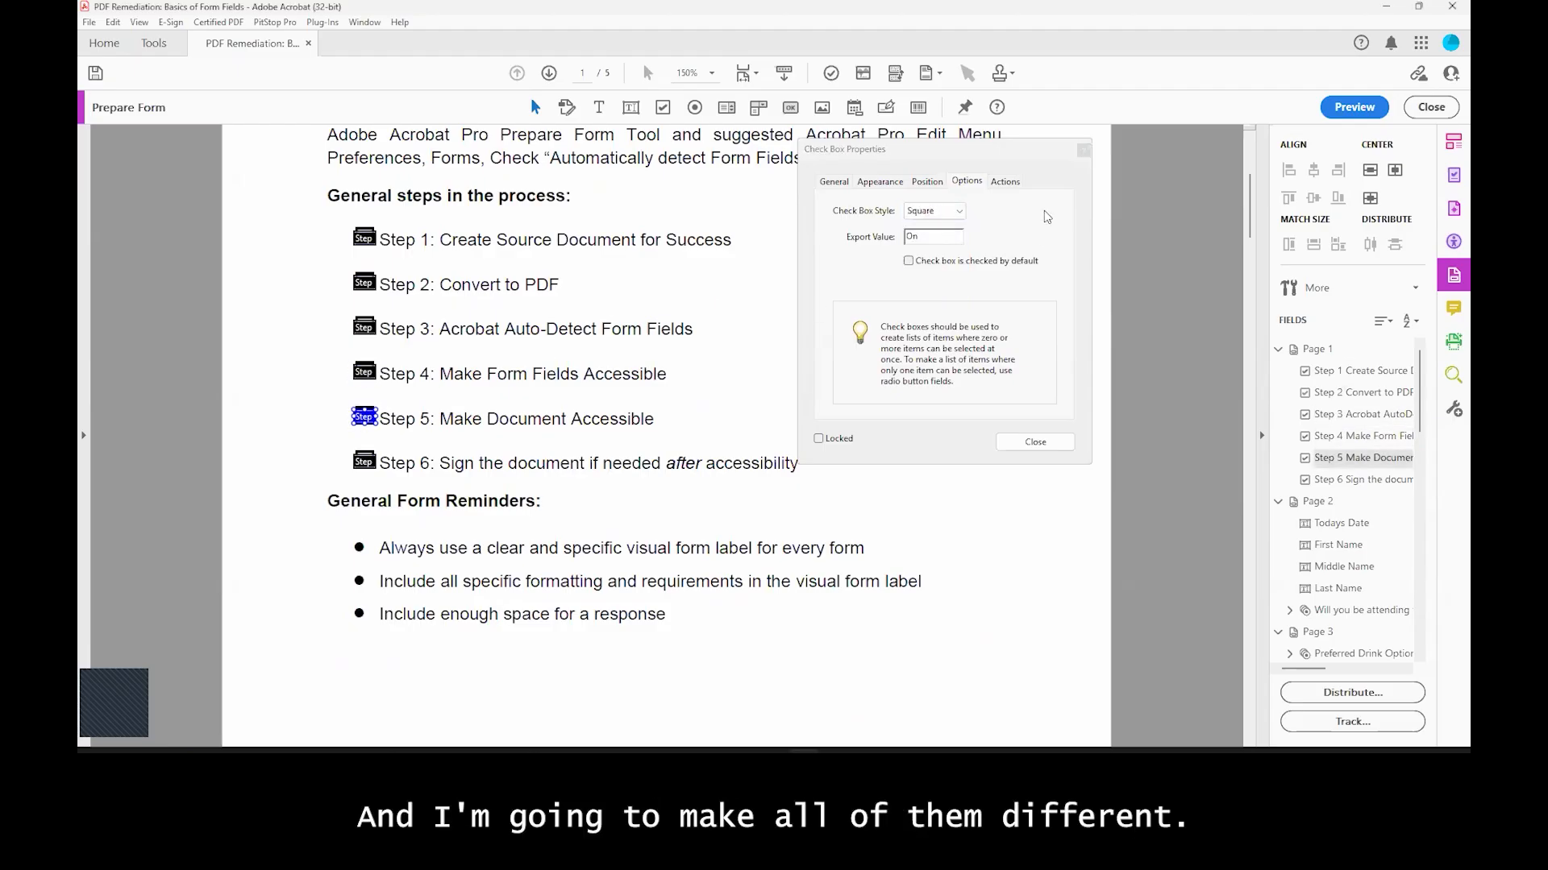
click(958, 211)
click(913, 291)
Step: Set the Step 6 check box's style to Star, and close its properties and the Prepare Form tool
click(364, 461)
click(957, 211)
click(914, 292)
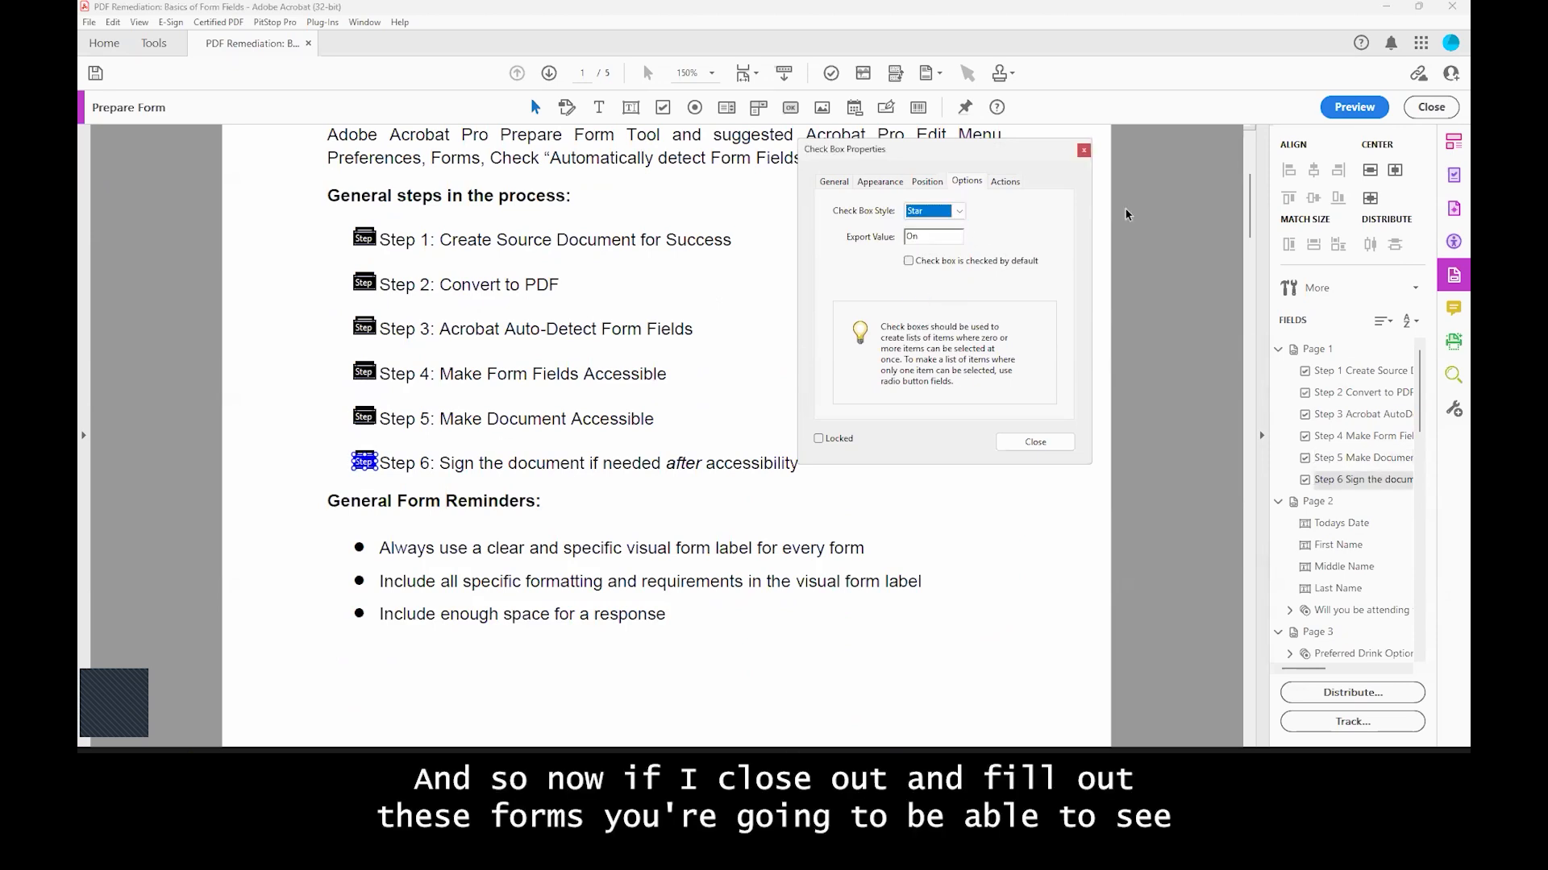
click(1035, 442)
click(1432, 107)
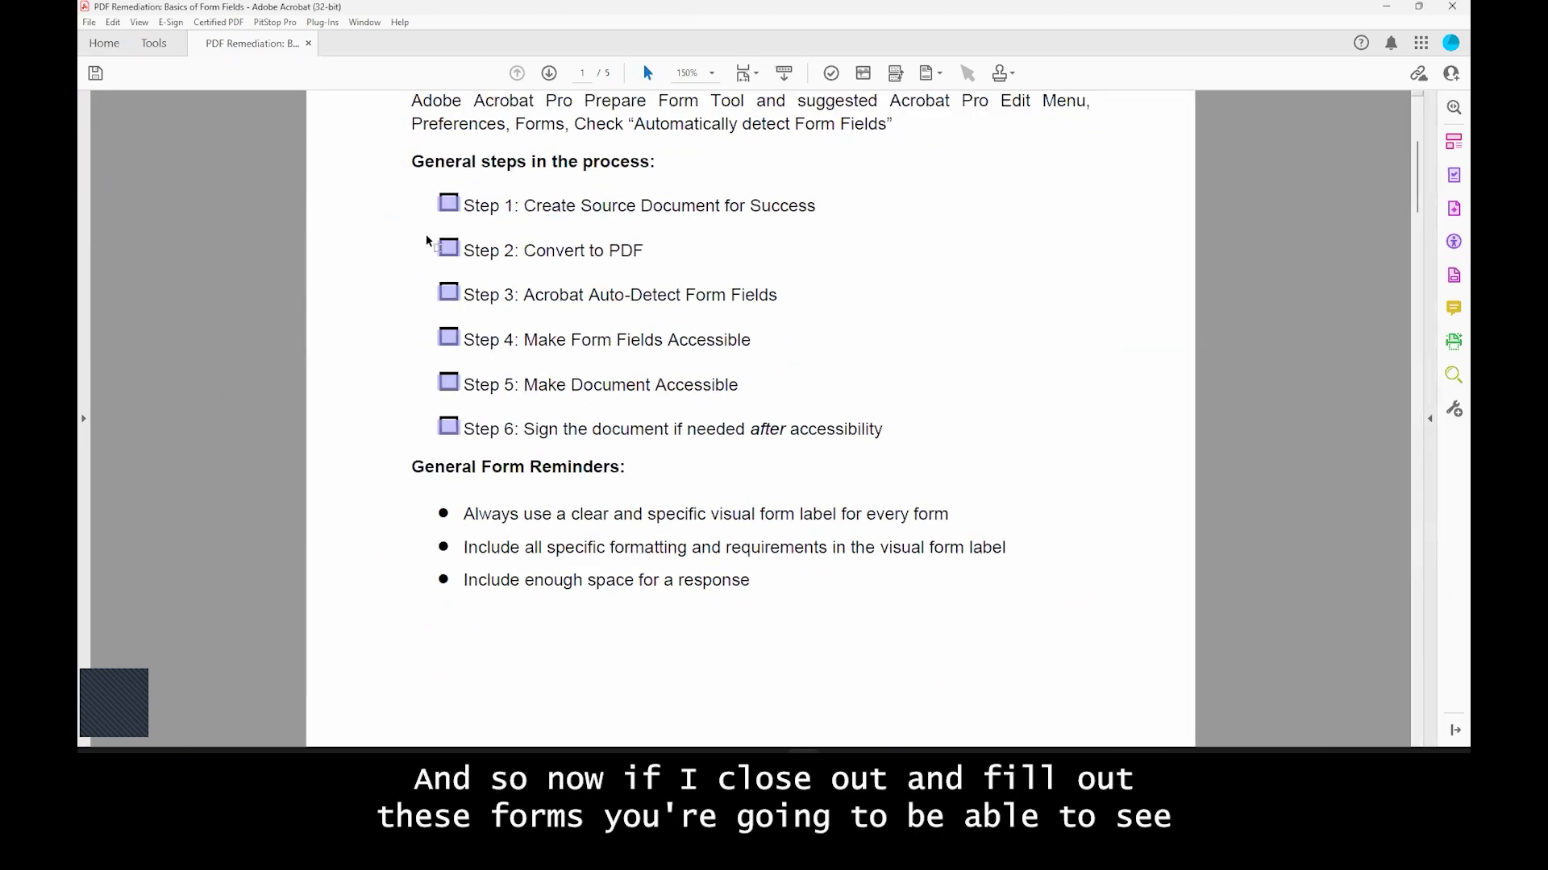
Step: Tick all six check boxes from Step 1 to Step 6 on page 1 to test their check styles
click(449, 203)
click(448, 248)
click(449, 293)
click(448, 338)
click(449, 383)
click(448, 426)
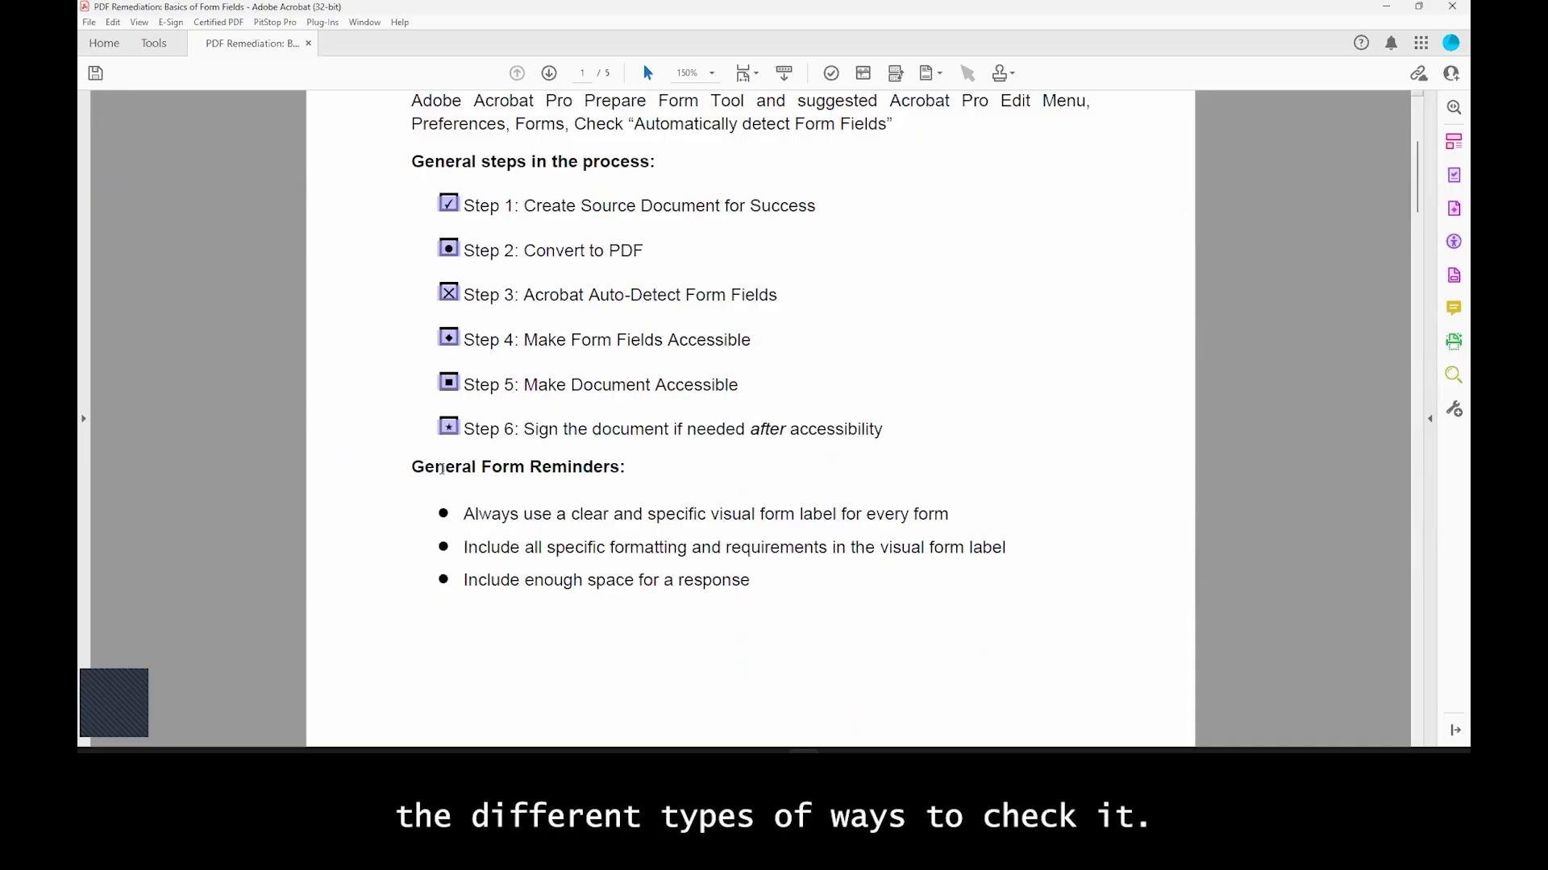
drag(514, 296, 624, 297)
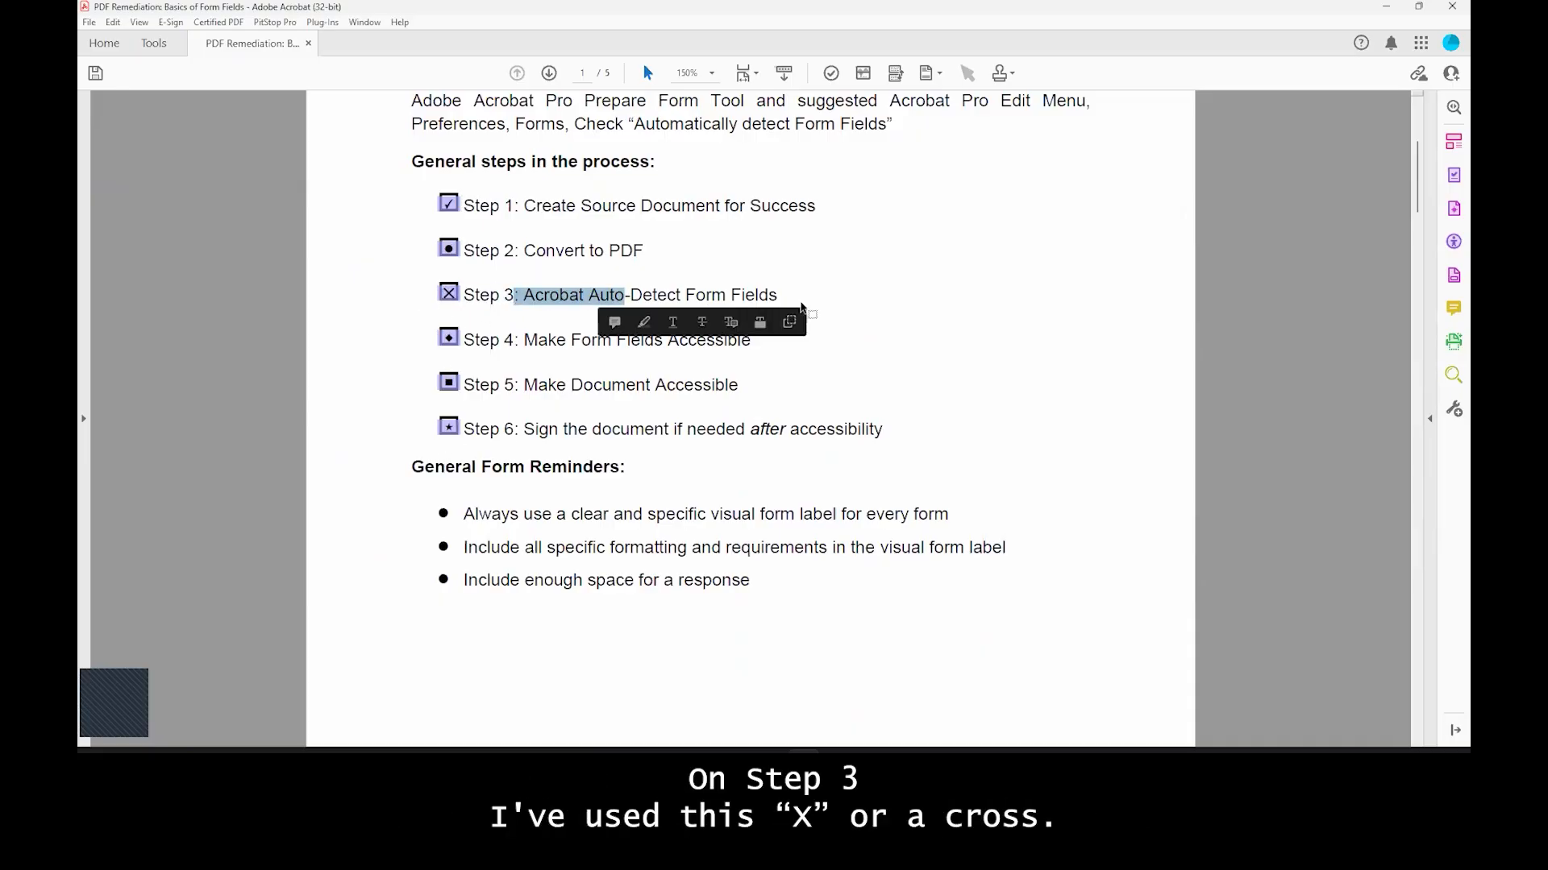
click(823, 305)
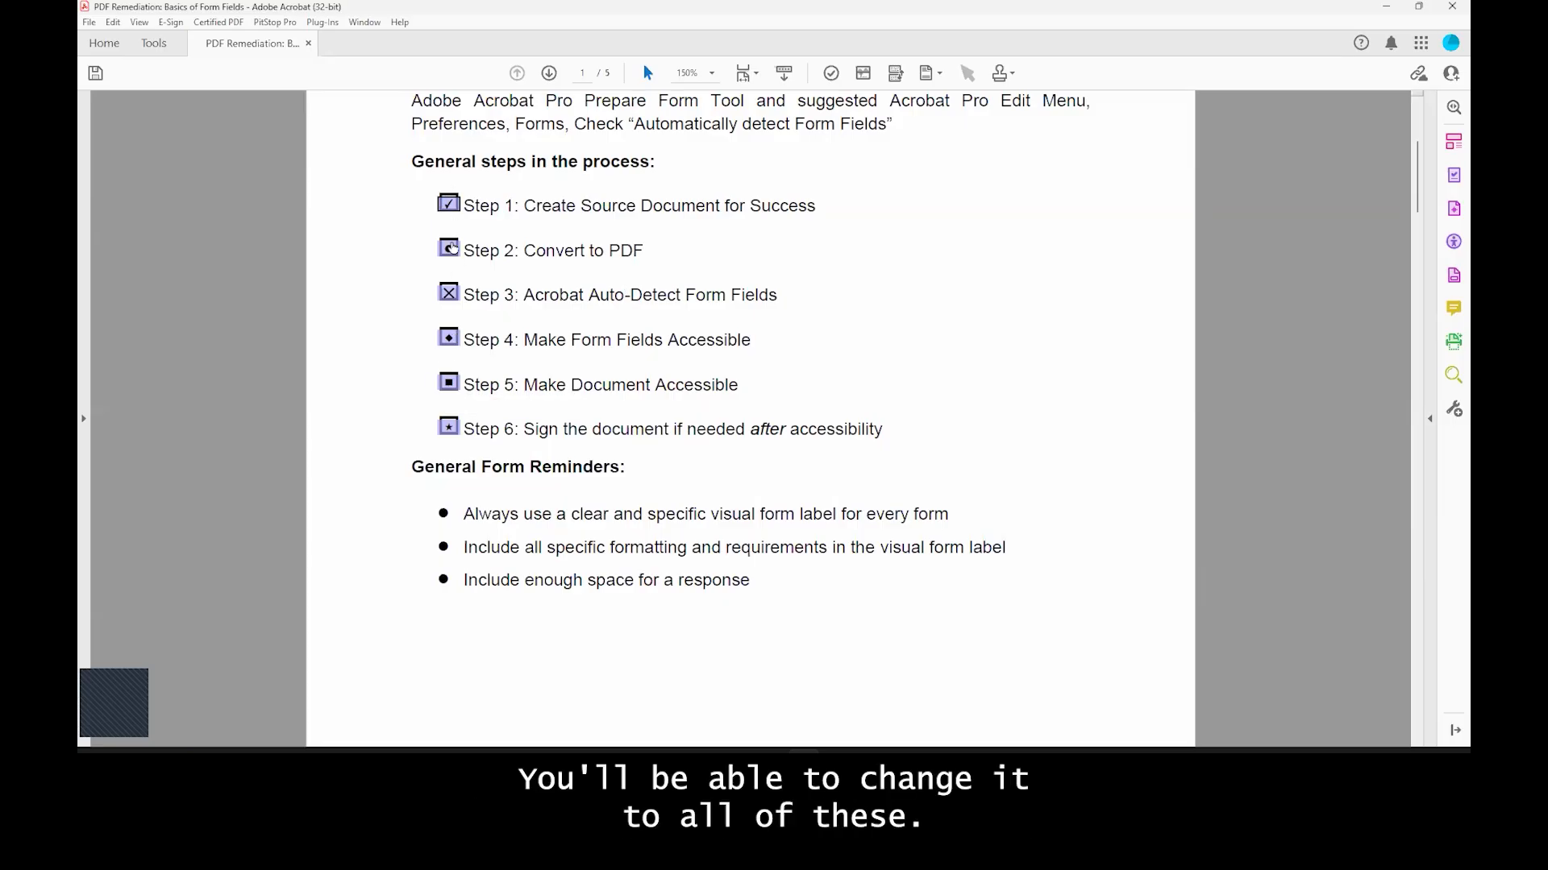
Step: Examine the "Preferred M&Ms: (Select one.)" question and its options on page 3
scroll(472, 407, down, 2)
scroll(472, 407, down, 20)
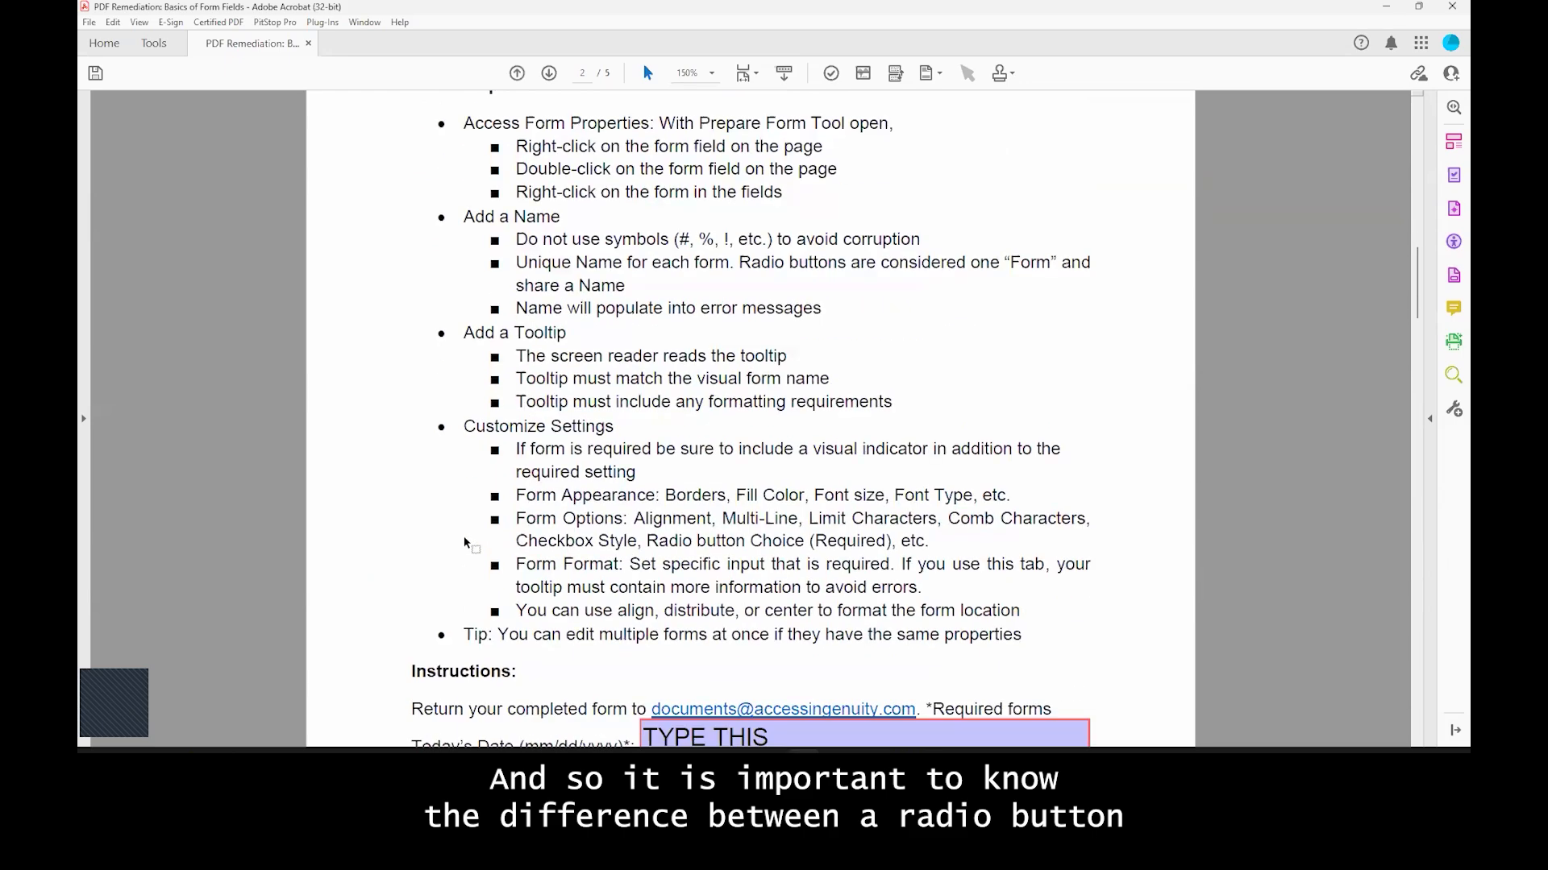
scroll(462, 594, down, 7)
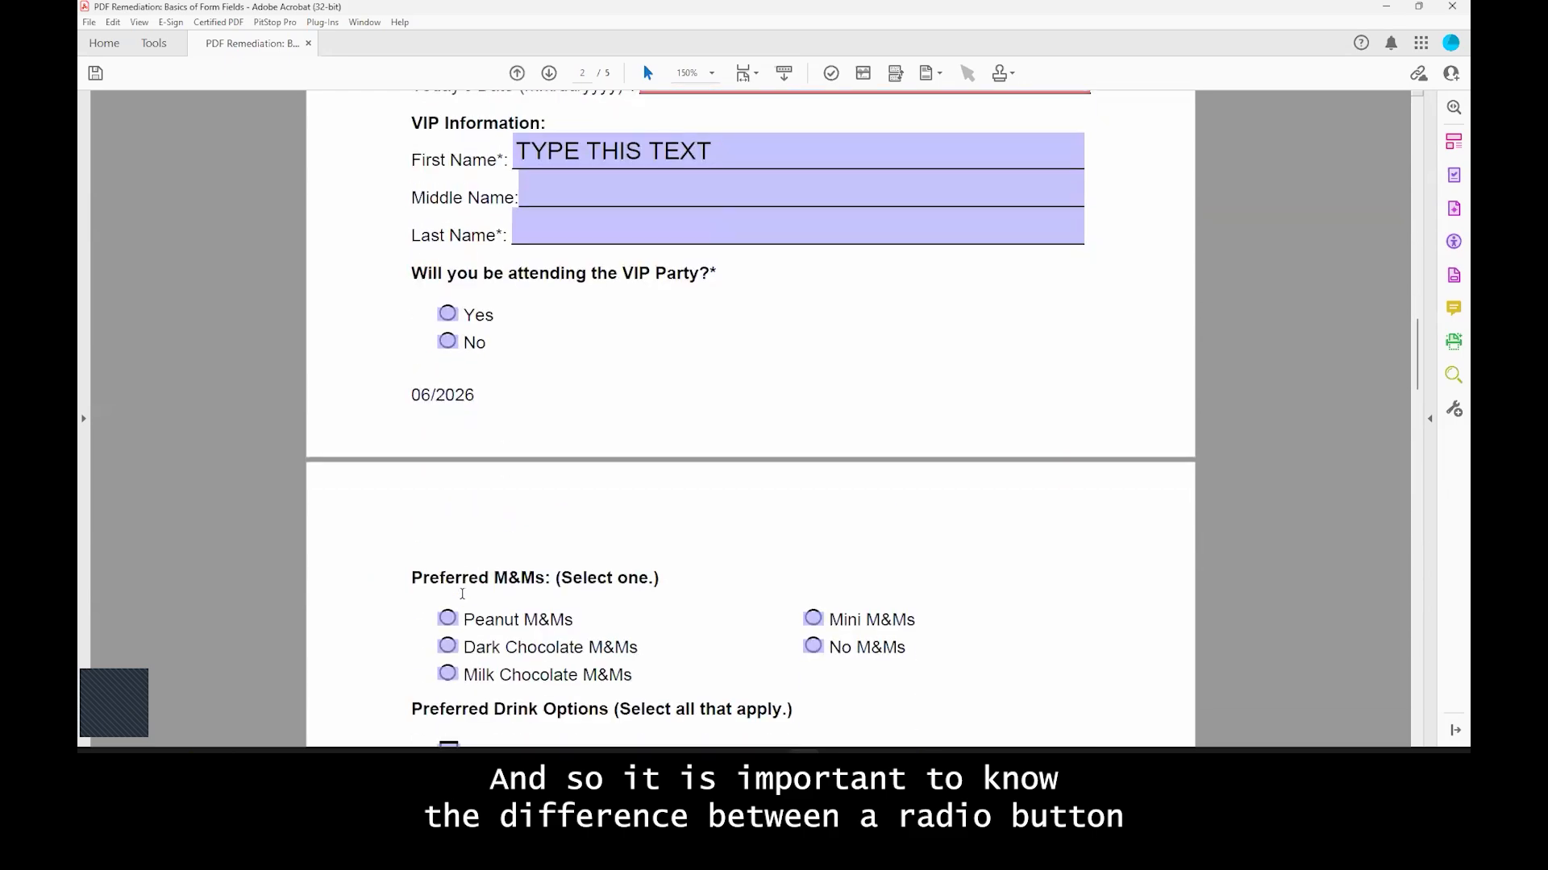
scroll(462, 594, down, 8)
scroll(463, 500, down, 1)
drag(562, 264, 643, 264)
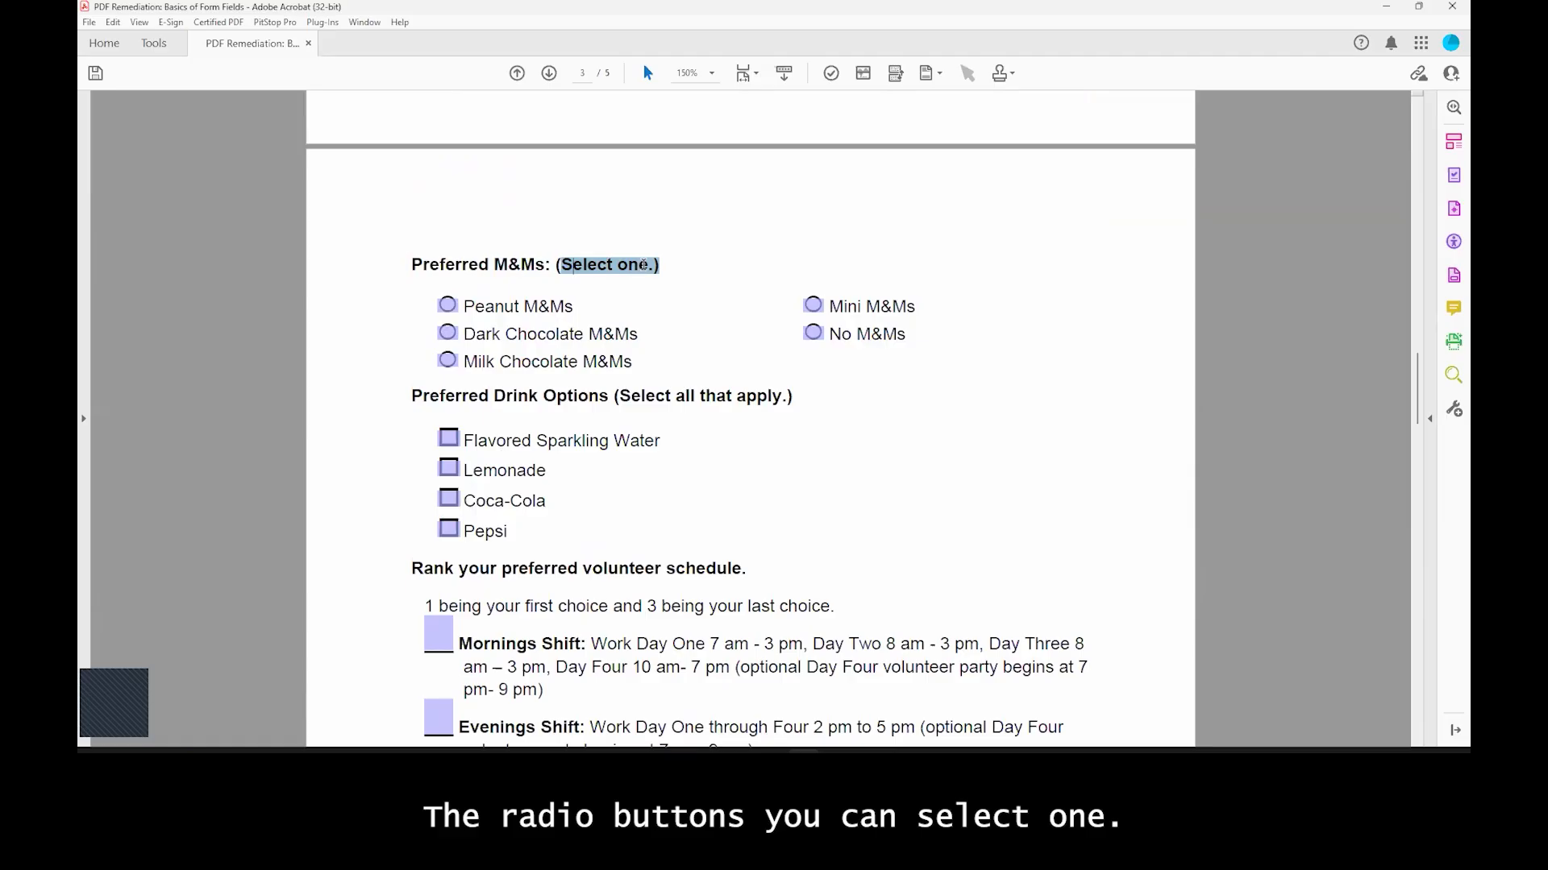
click(539, 305)
scroll(501, 332, down, 1)
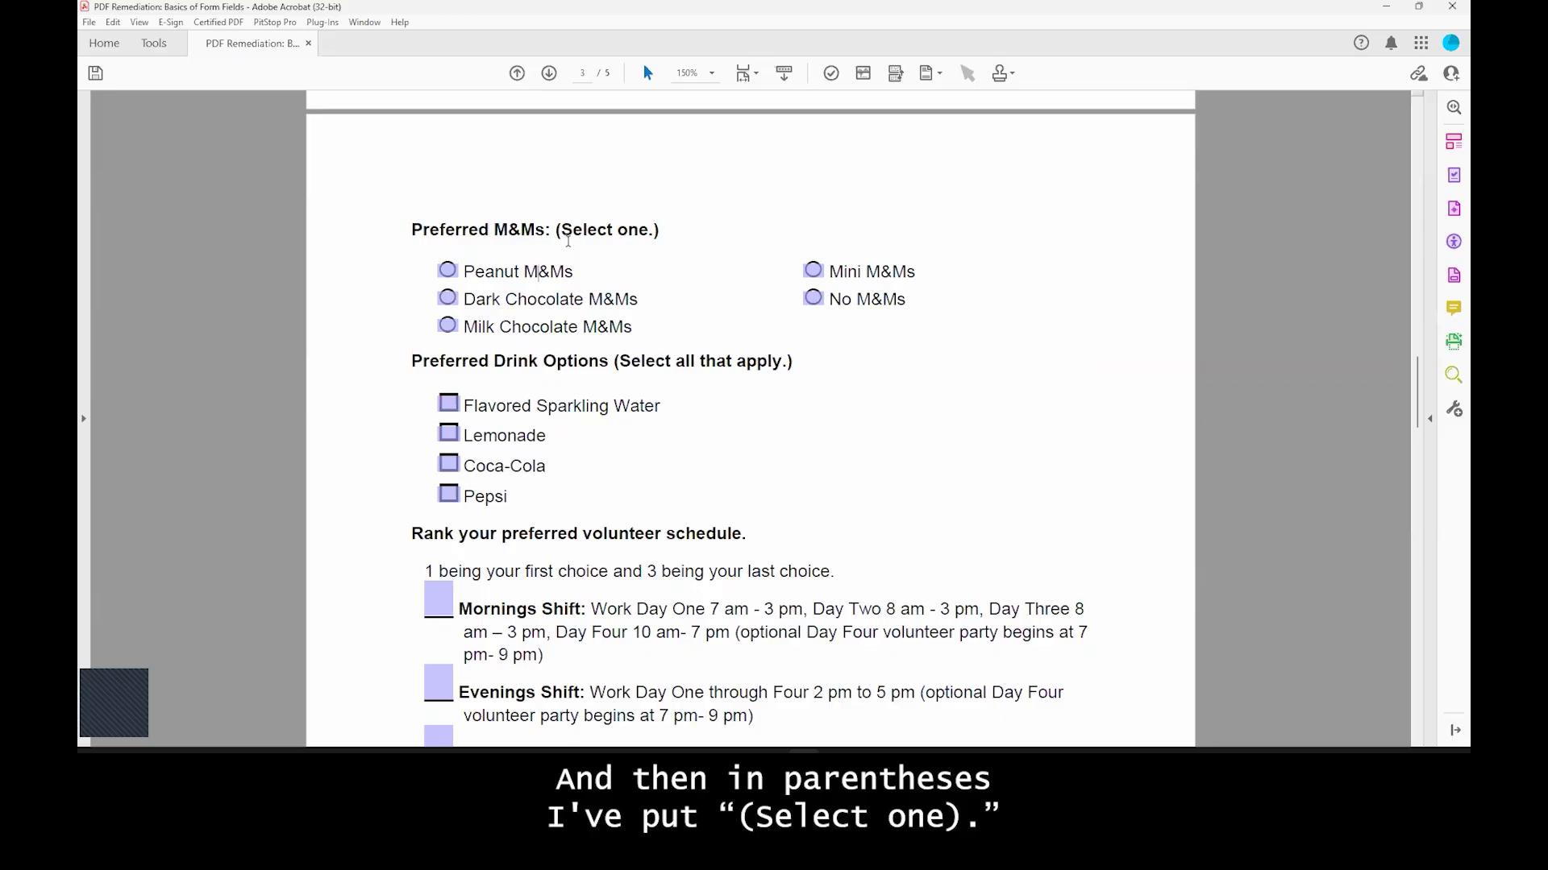
Step: Test all five Preferred M&Ms options by selecting Peanut, Dark Chocolate, Milk Chocolate, Mini and No M&Ms in turn
click(446, 270)
click(446, 300)
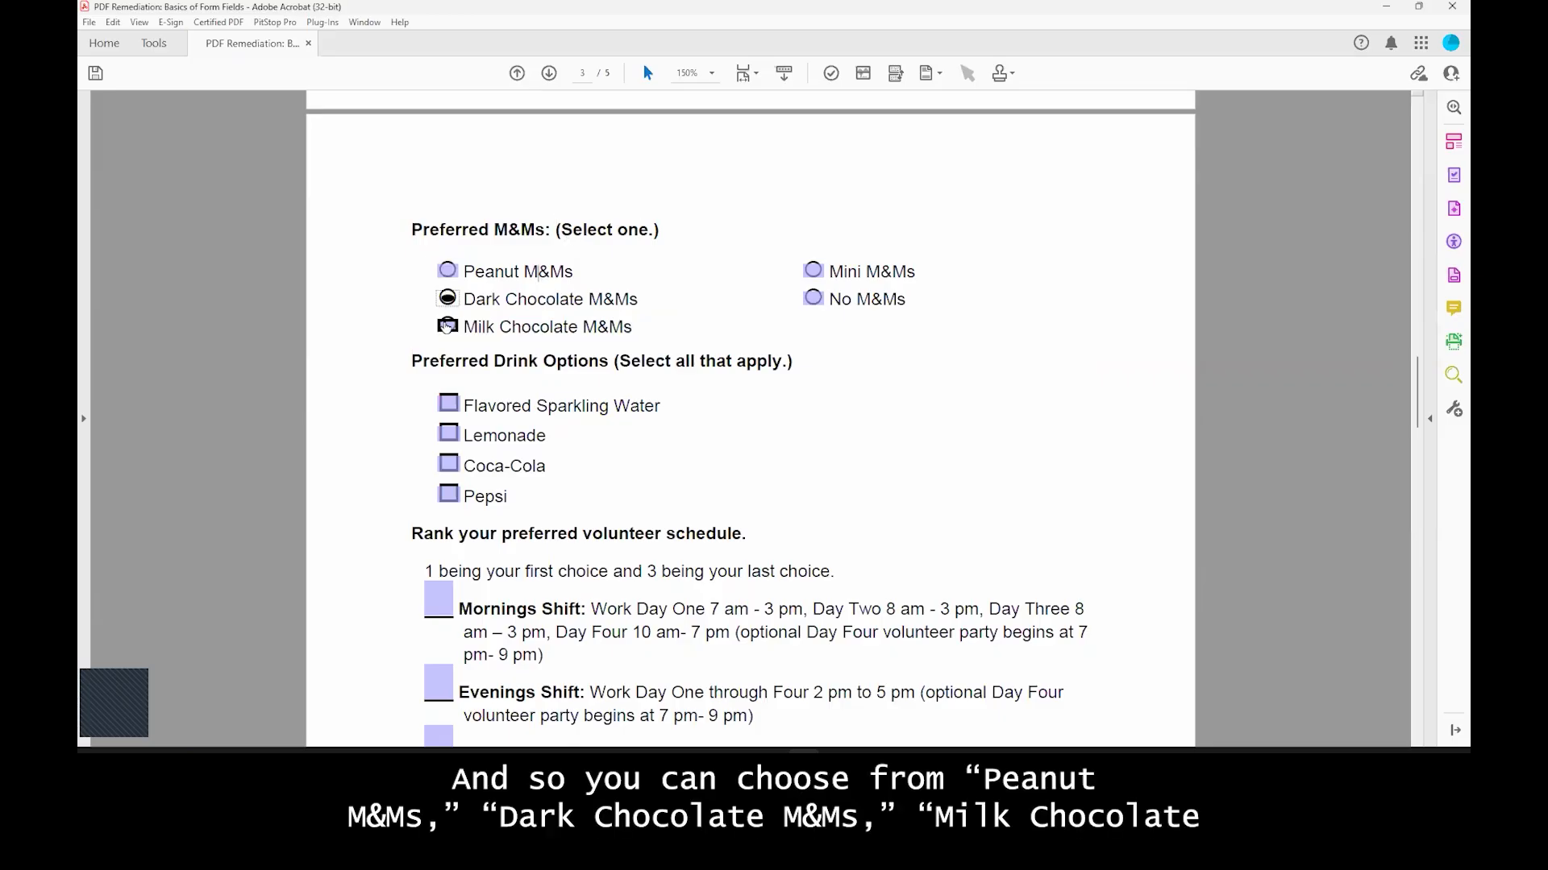
click(447, 327)
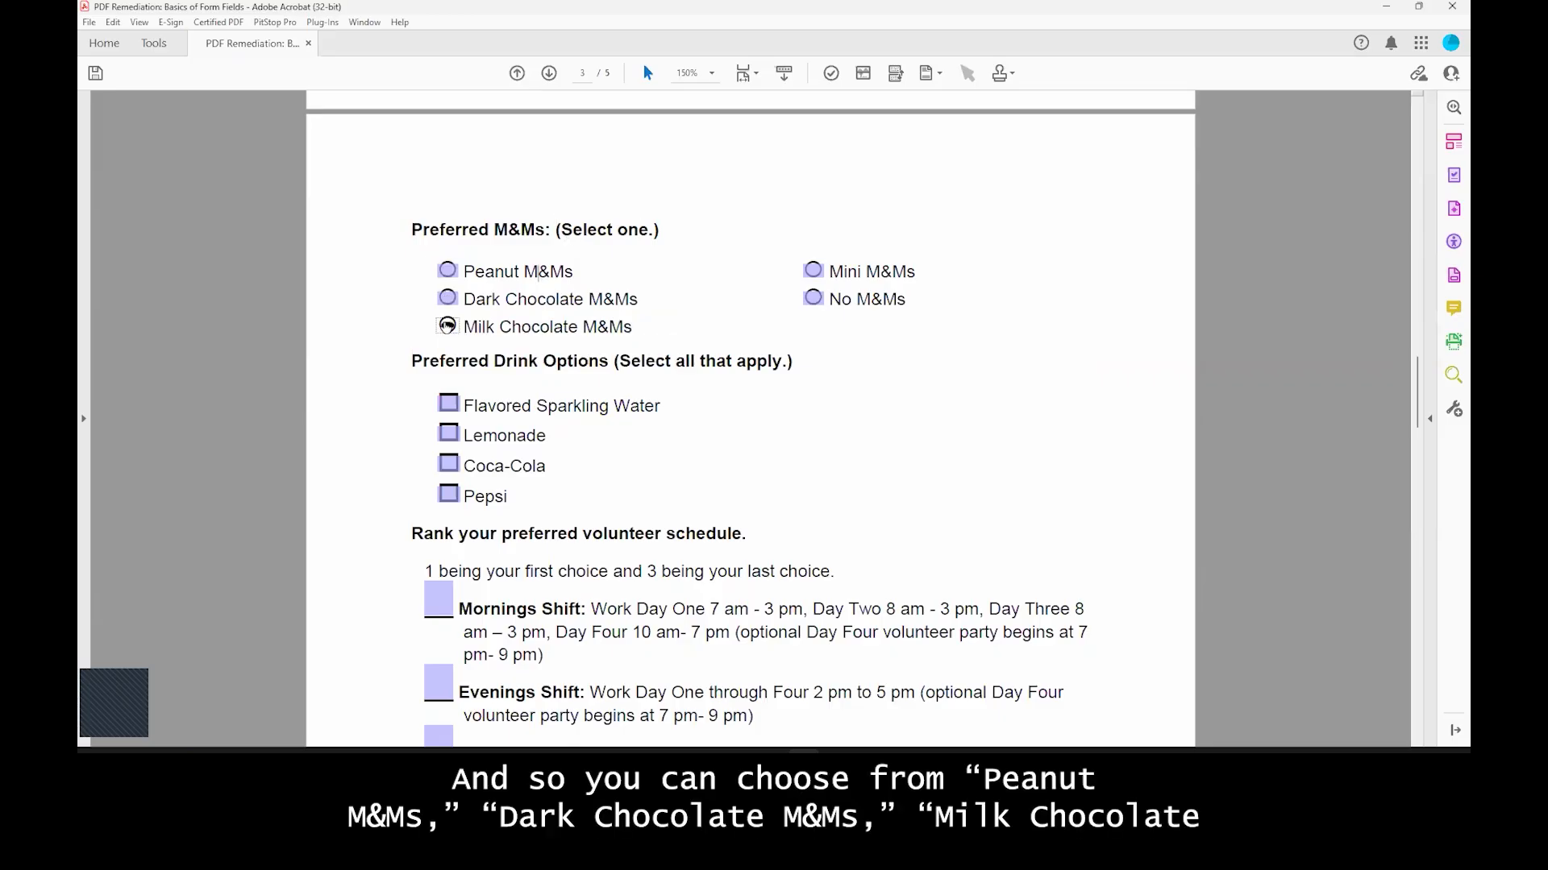
click(812, 271)
click(811, 299)
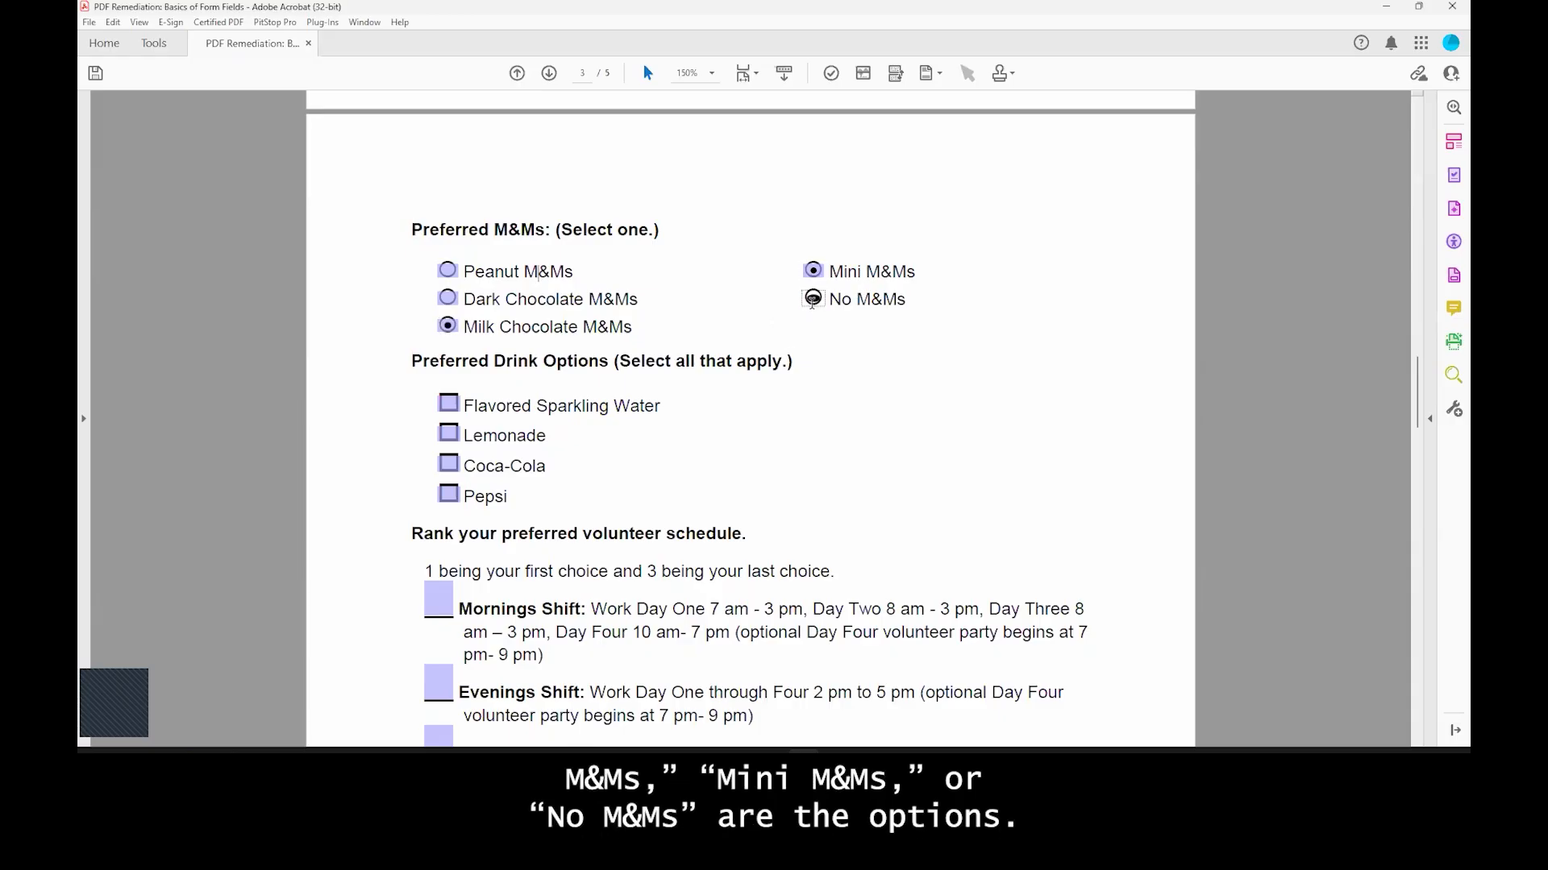
Step: Switch repeatedly among Peanut, Dark Chocolate and Milk Chocolate M&Ms to check that they exclude each other, ending on Milk Chocolate
click(447, 301)
click(447, 271)
click(447, 299)
click(449, 326)
click(447, 271)
click(448, 299)
click(449, 327)
click(445, 273)
click(447, 299)
click(448, 327)
click(447, 271)
click(448, 299)
click(448, 327)
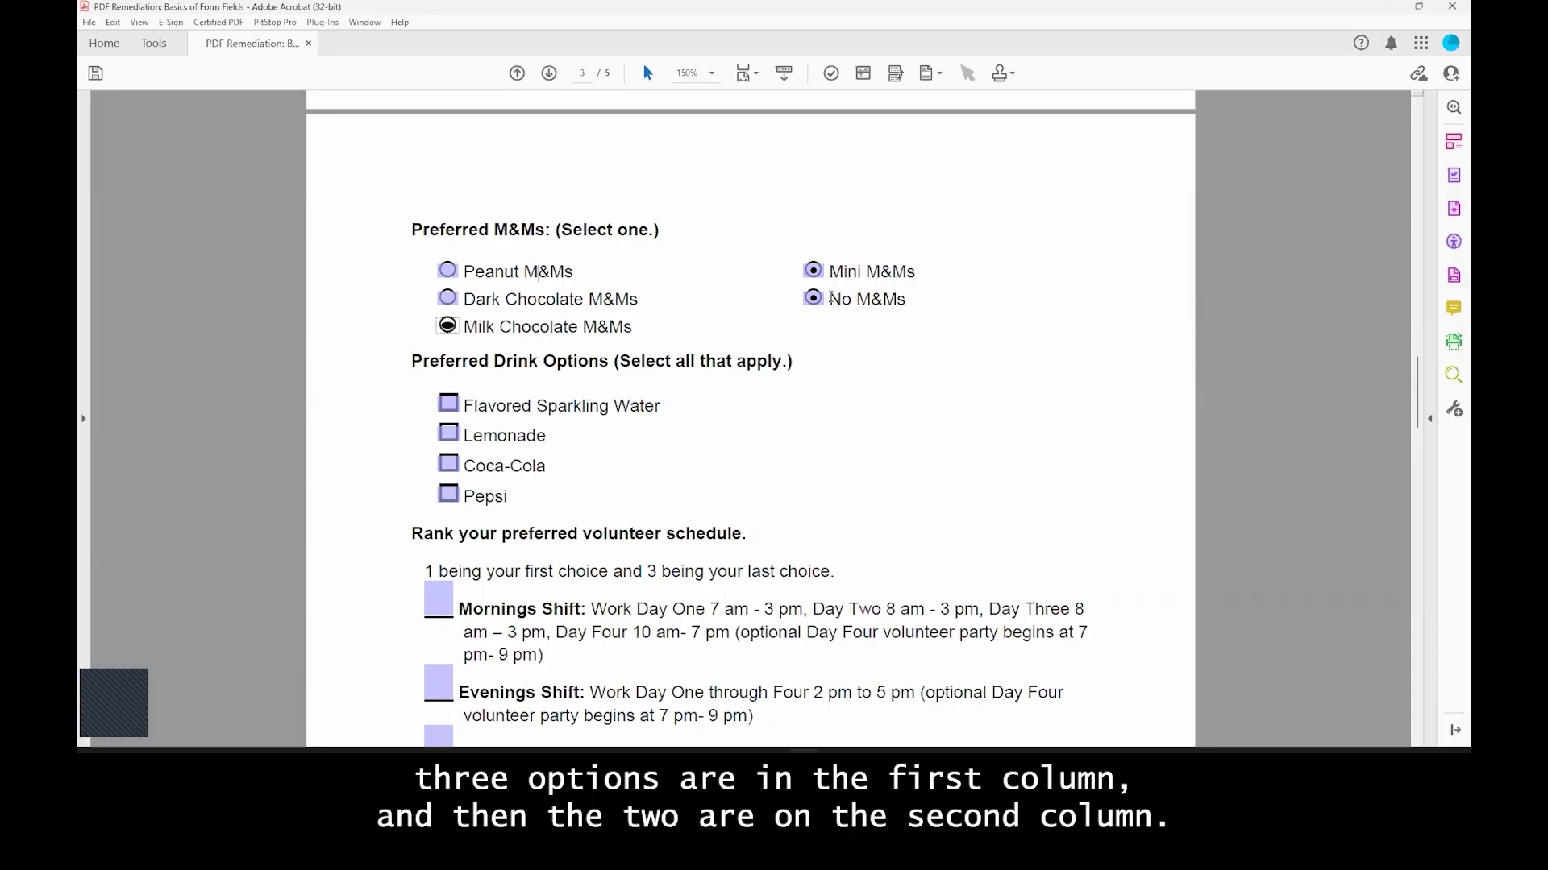
Step: Open and close the Prepare Form tool, and retest the Preferred M&Ms options in both columns
click(1451, 278)
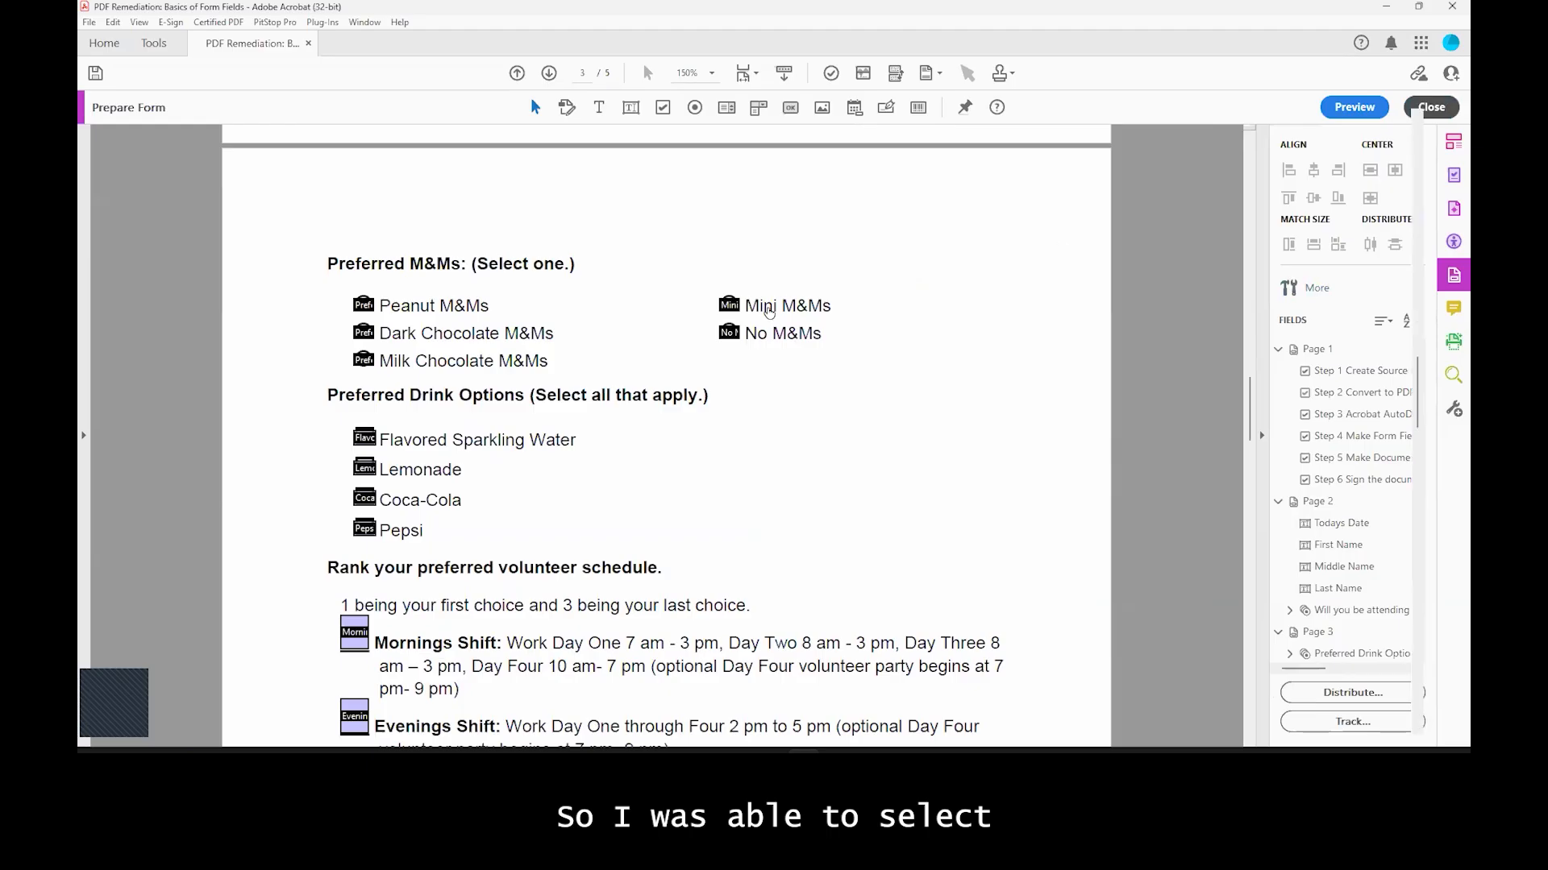
click(1431, 107)
click(450, 271)
click(448, 298)
click(448, 326)
click(448, 271)
click(448, 298)
click(449, 326)
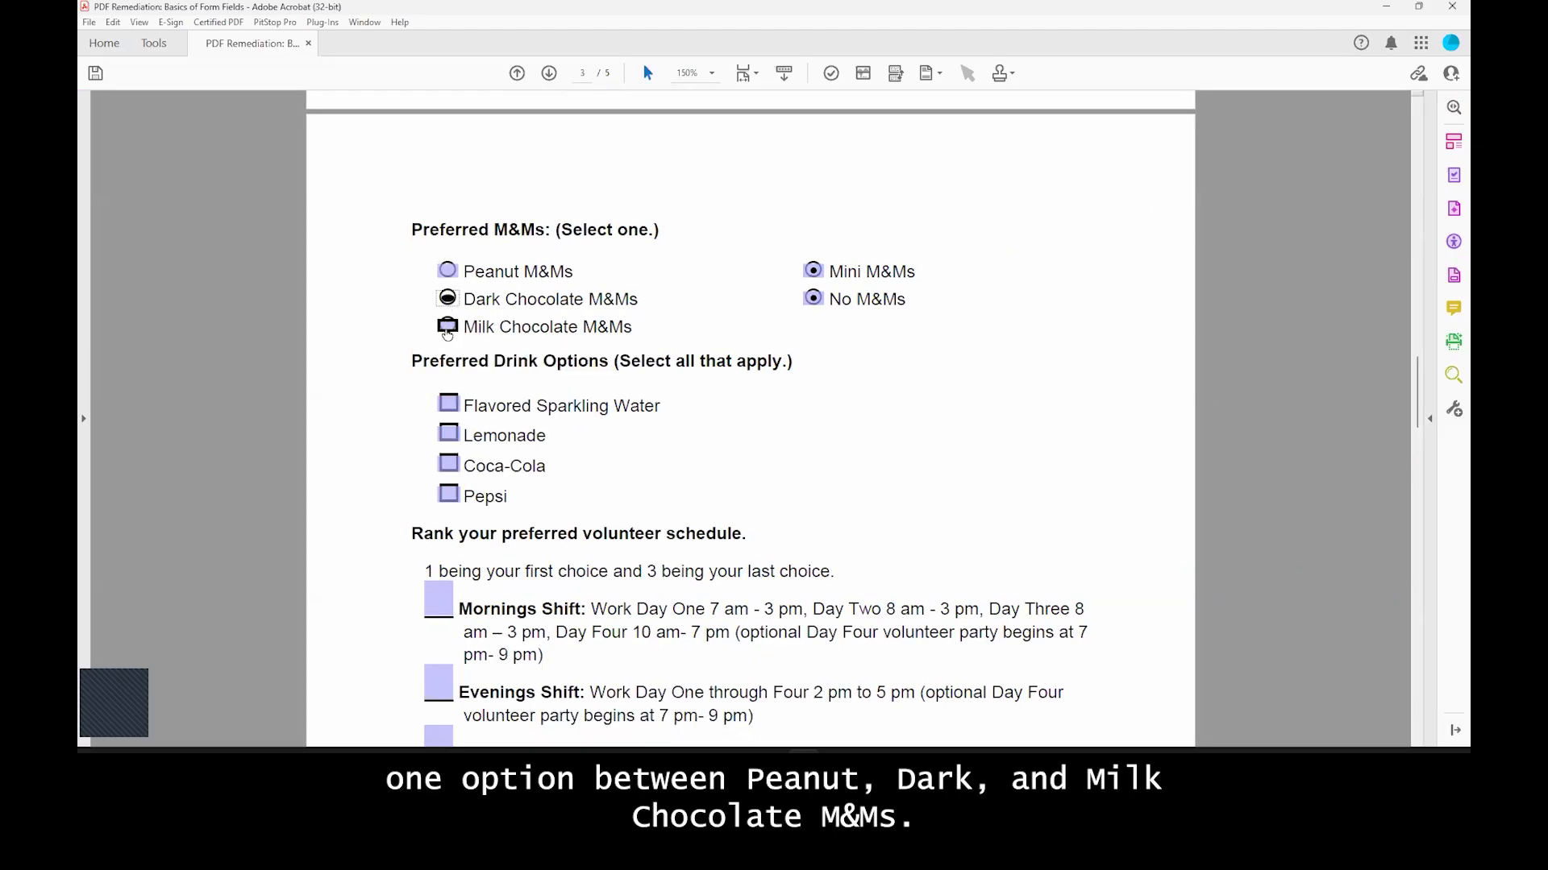
click(814, 300)
Step: Reopen the Prepare Form tool and inspect the field types of the Peanut, Dark Chocolate and Milk Chocolate entries on page 3
click(1453, 275)
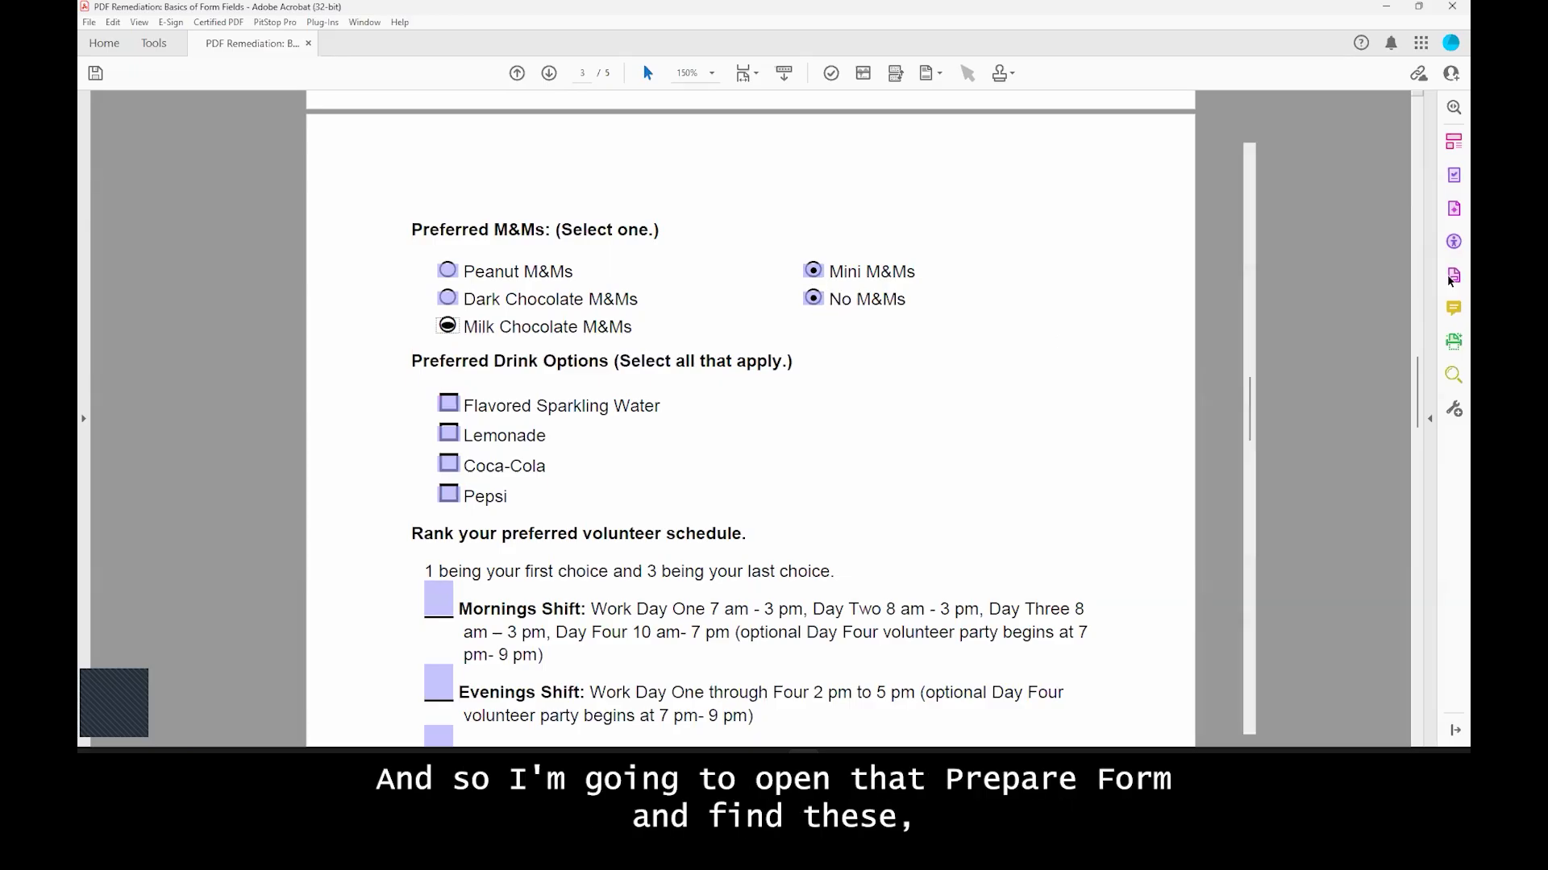
scroll(1322, 435, down, 3)
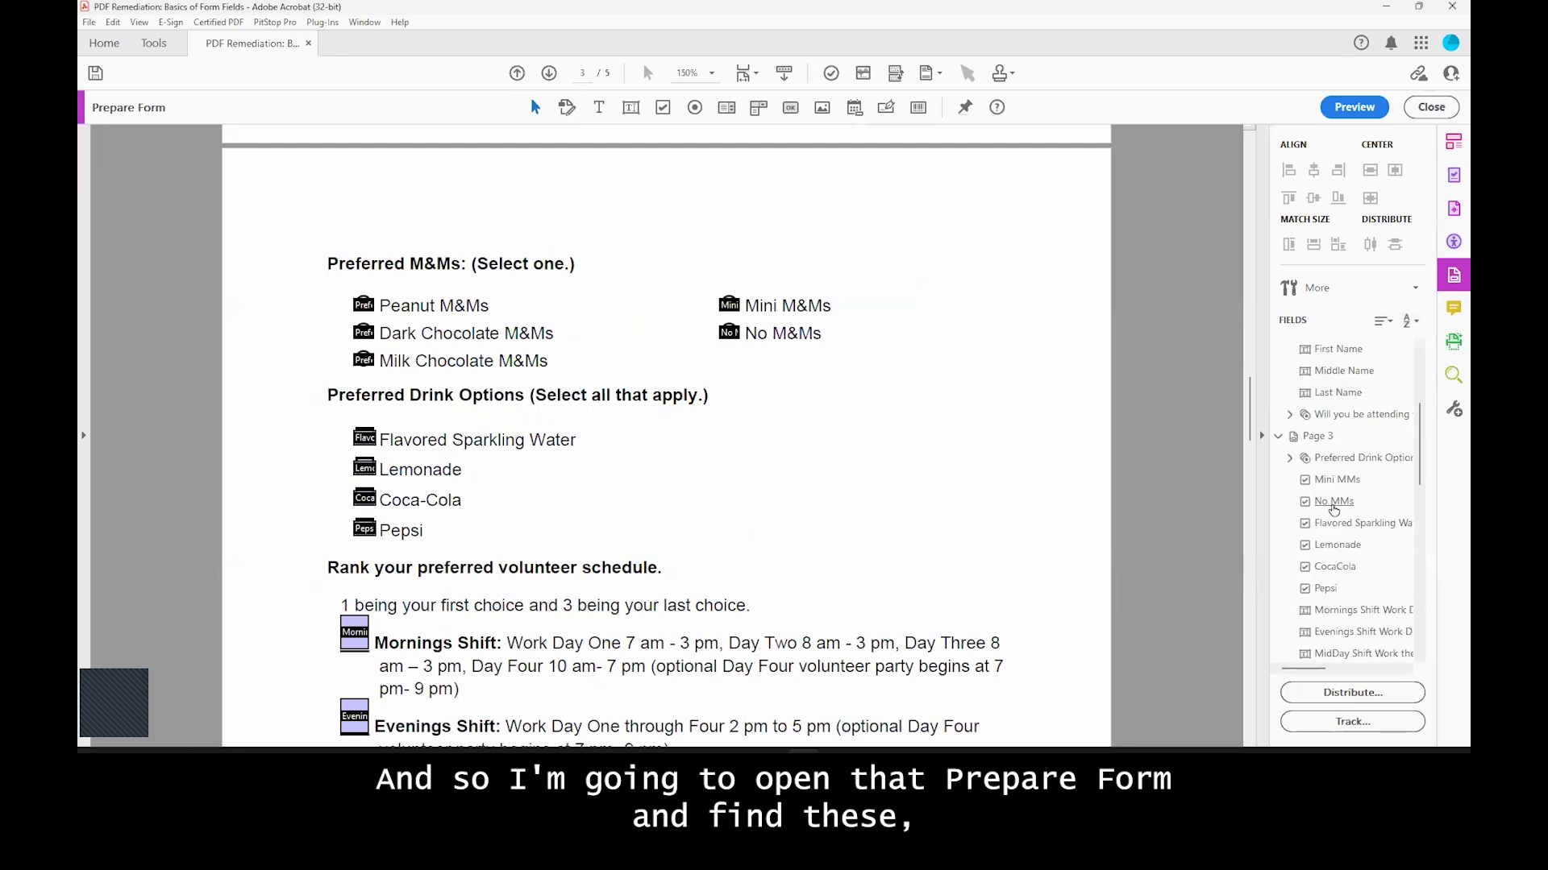
scroll(1334, 503, down, 1)
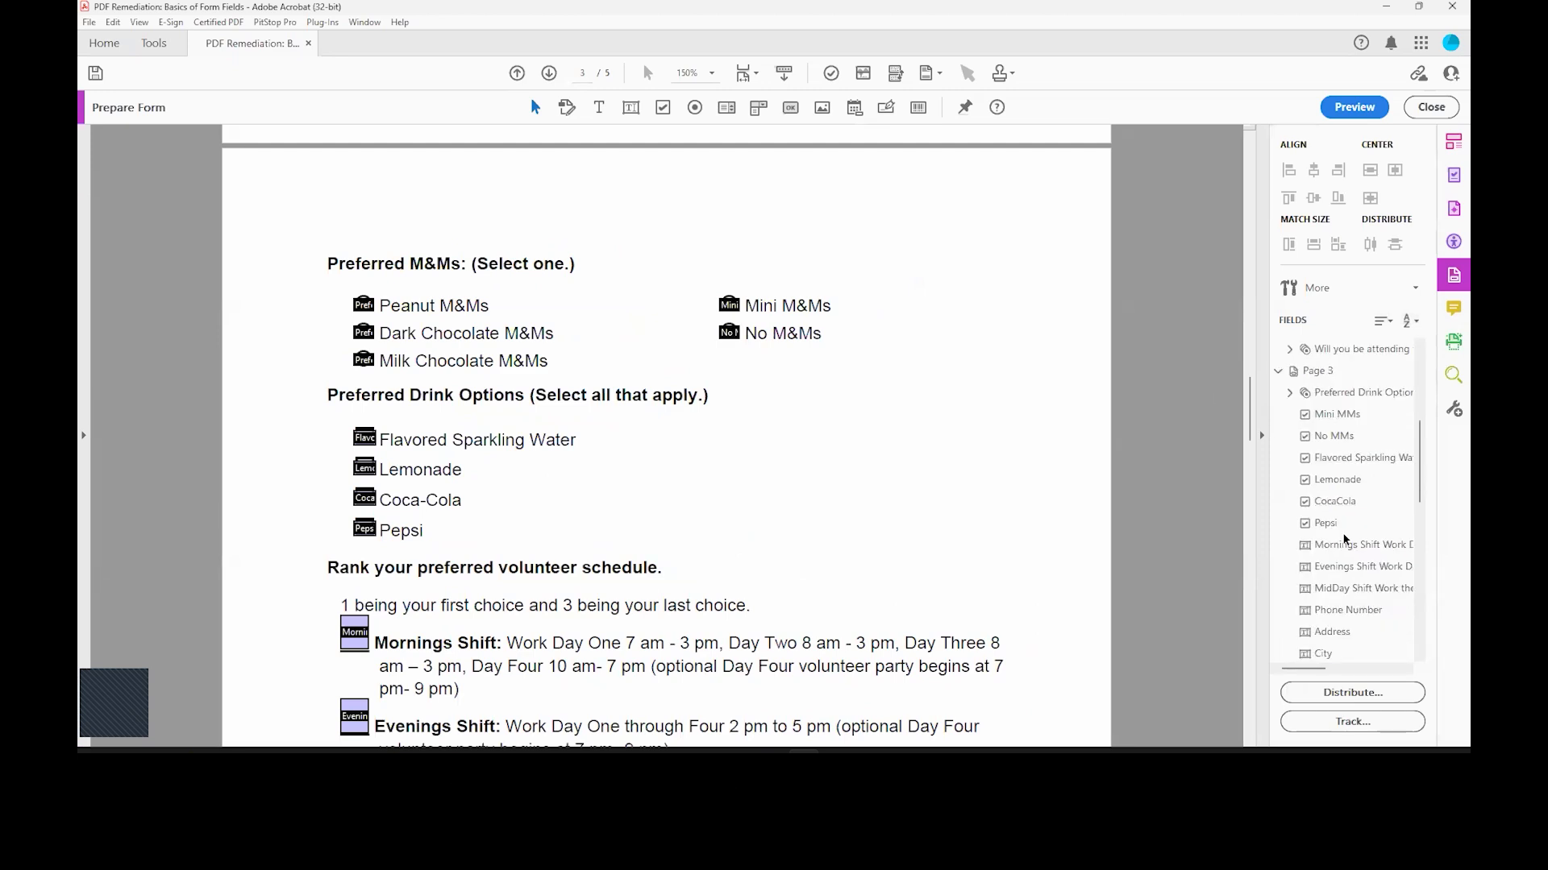
click(364, 306)
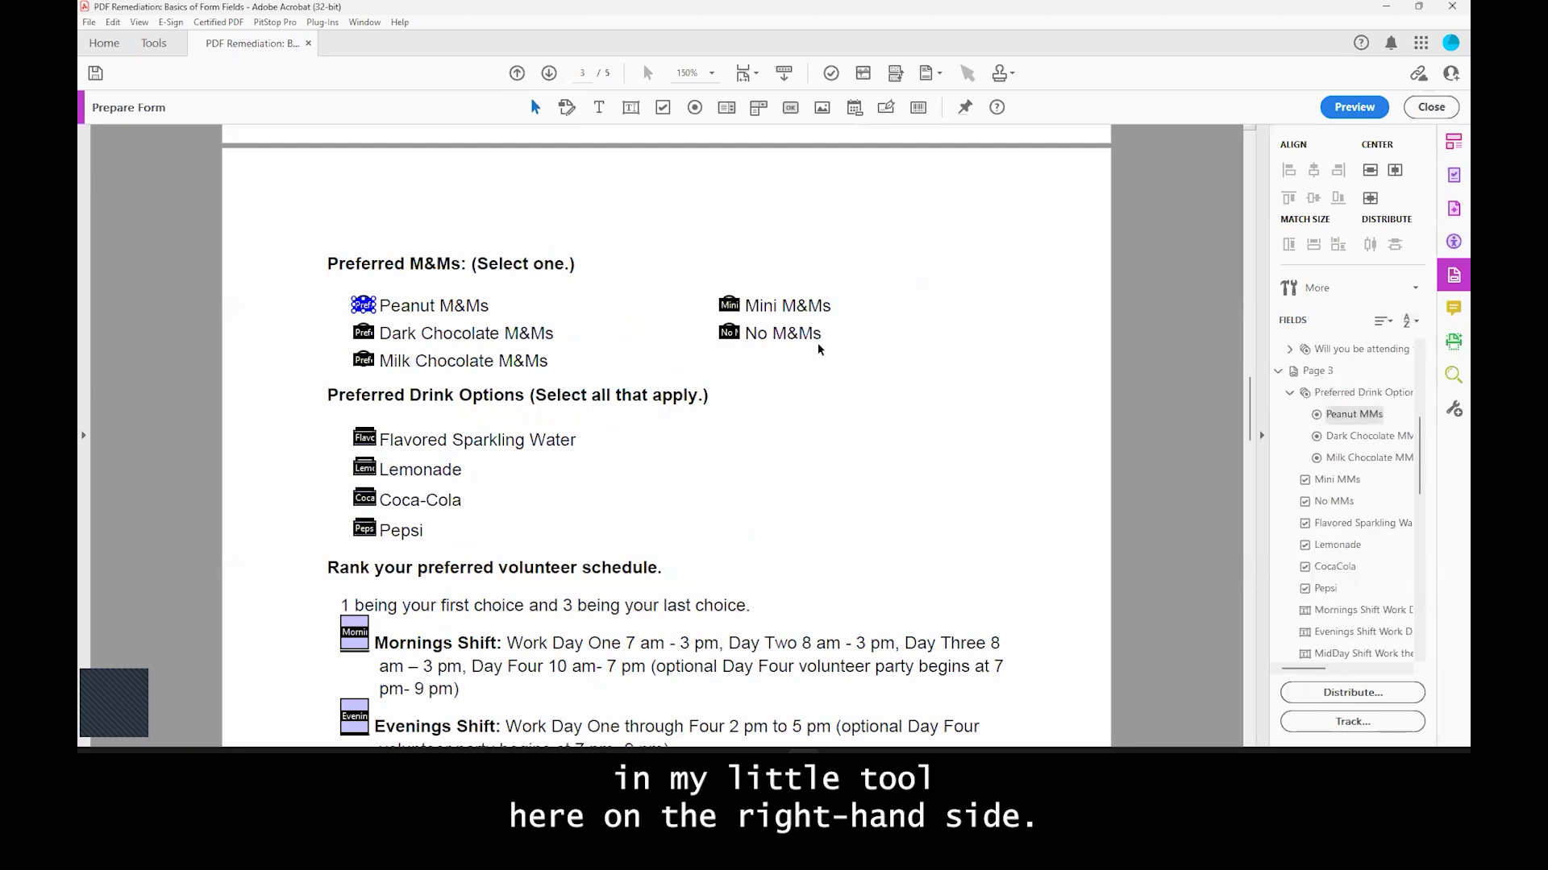
click(1341, 438)
click(1340, 419)
click(1349, 440)
click(1352, 458)
click(1354, 415)
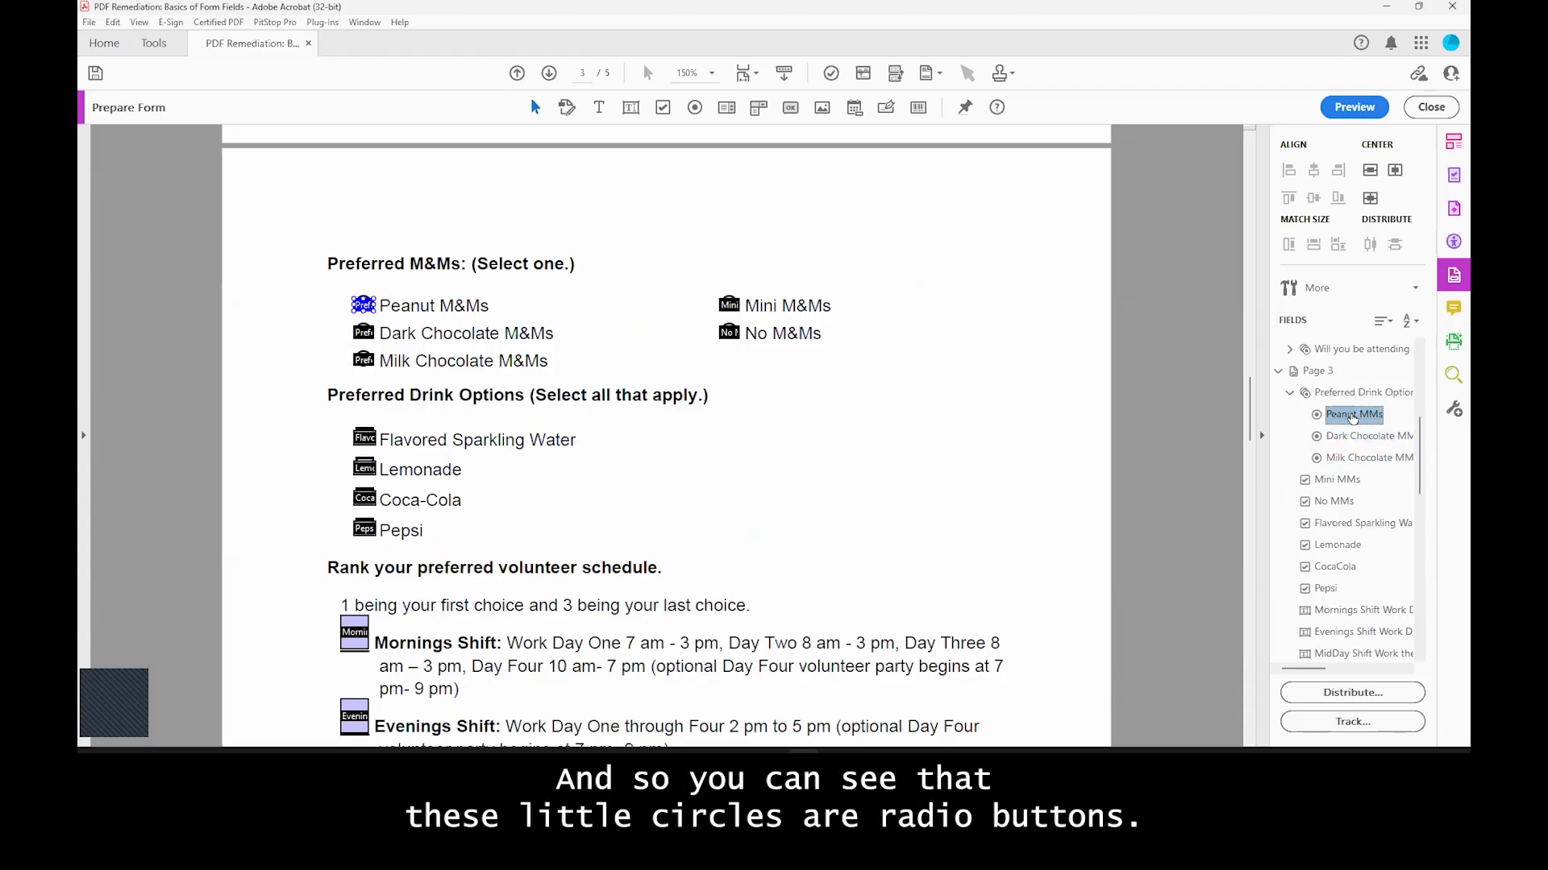
Step: Collapse and expand the M&Ms radio button group in the field list, and select its members and the whole group
click(1289, 393)
click(1289, 392)
click(1289, 393)
click(1289, 393)
click(1344, 415)
click(1350, 441)
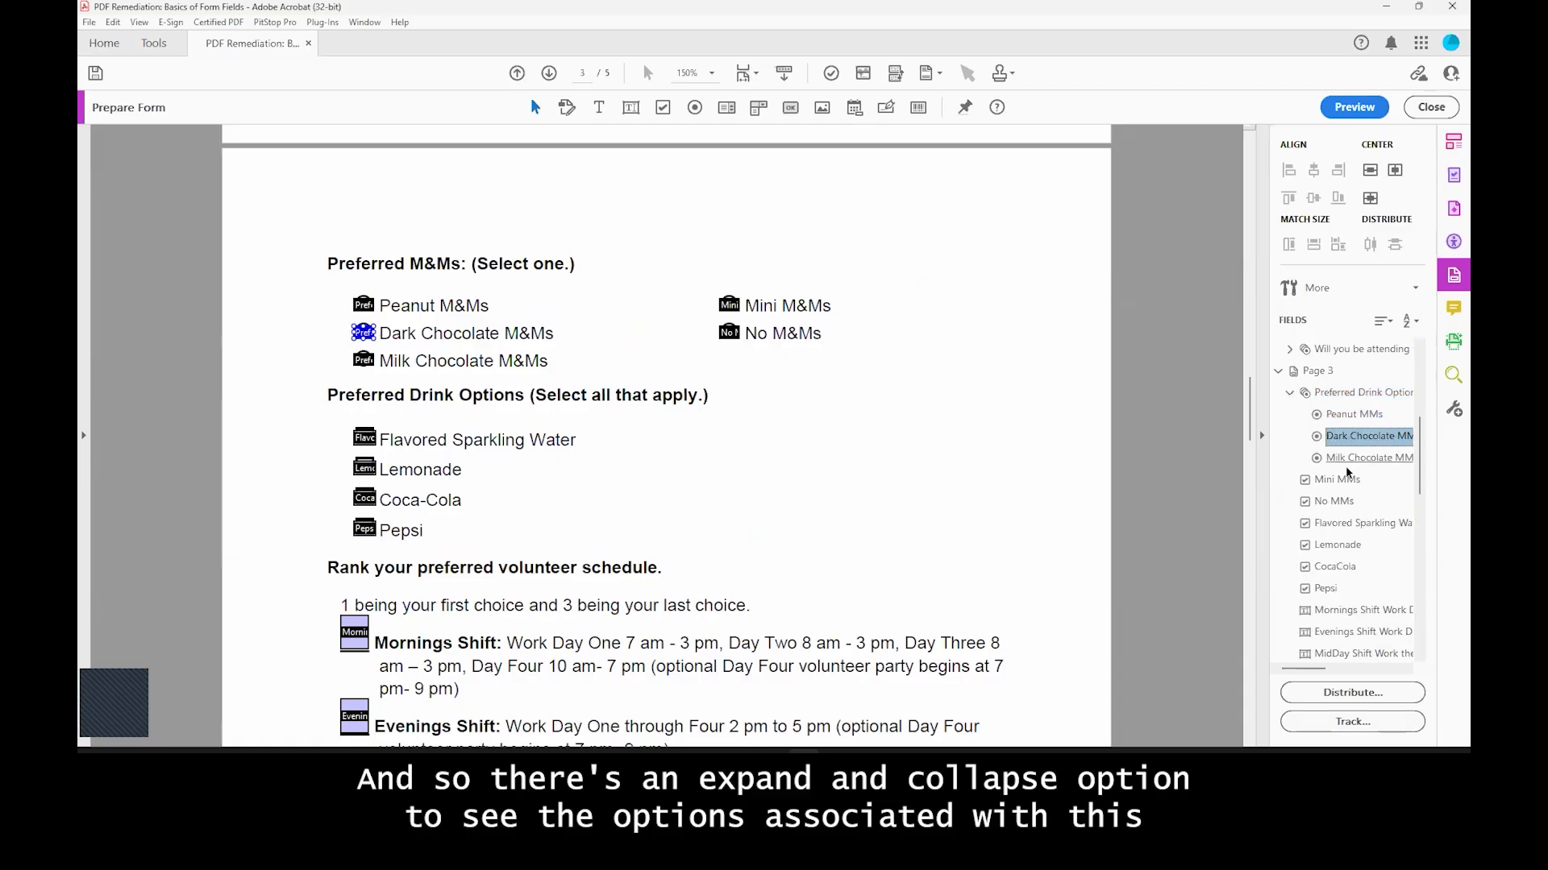
click(1352, 395)
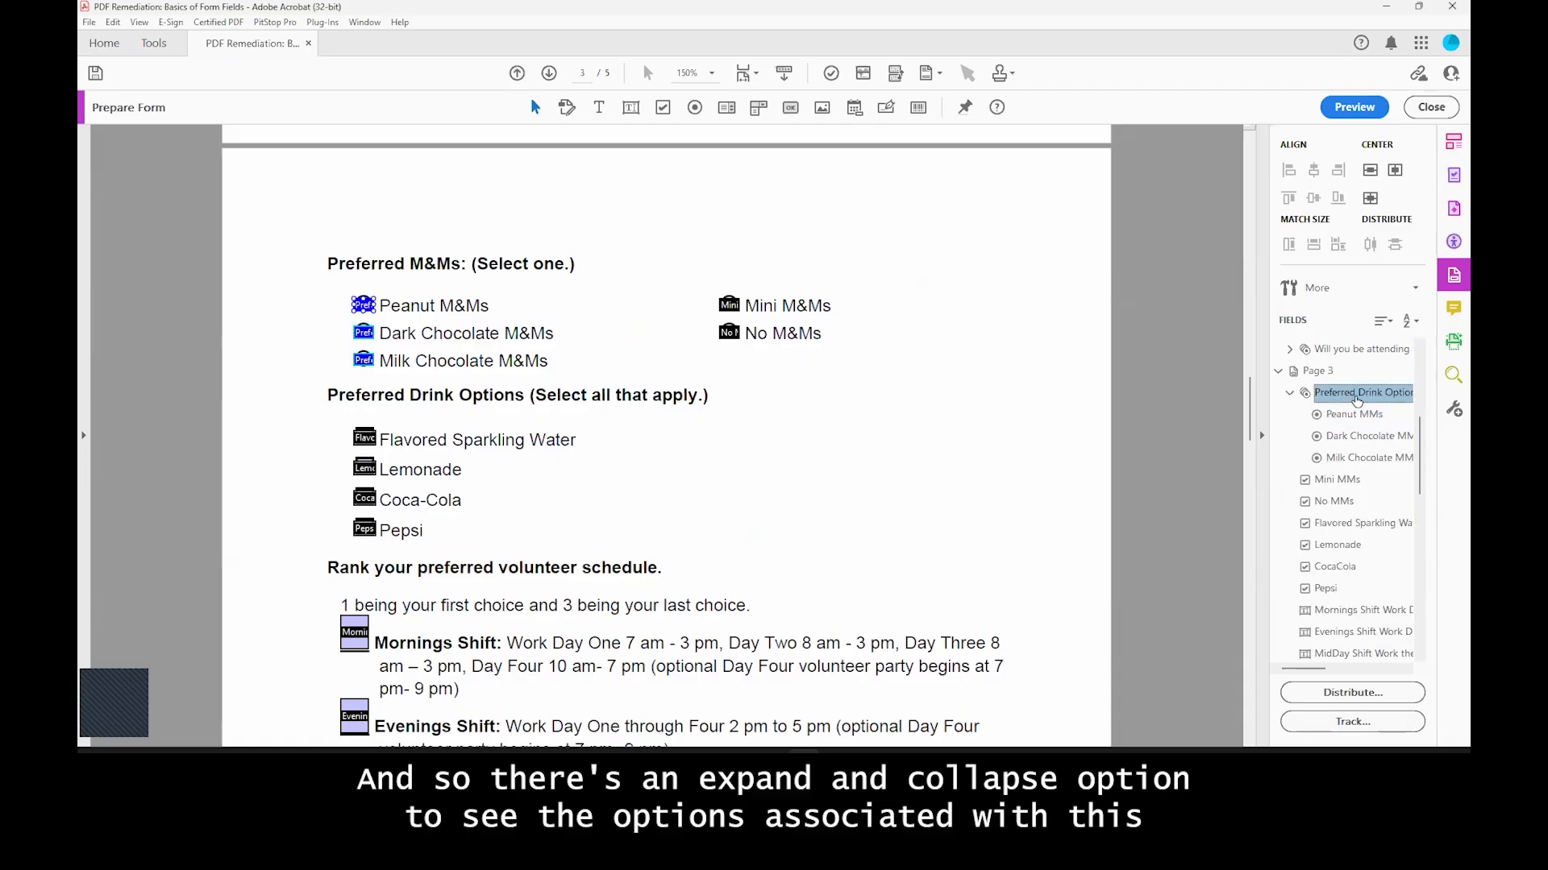
Step: Inspect the field types of the Mini MMs and No MMs entries in the page 3 field list
click(1338, 480)
click(1340, 501)
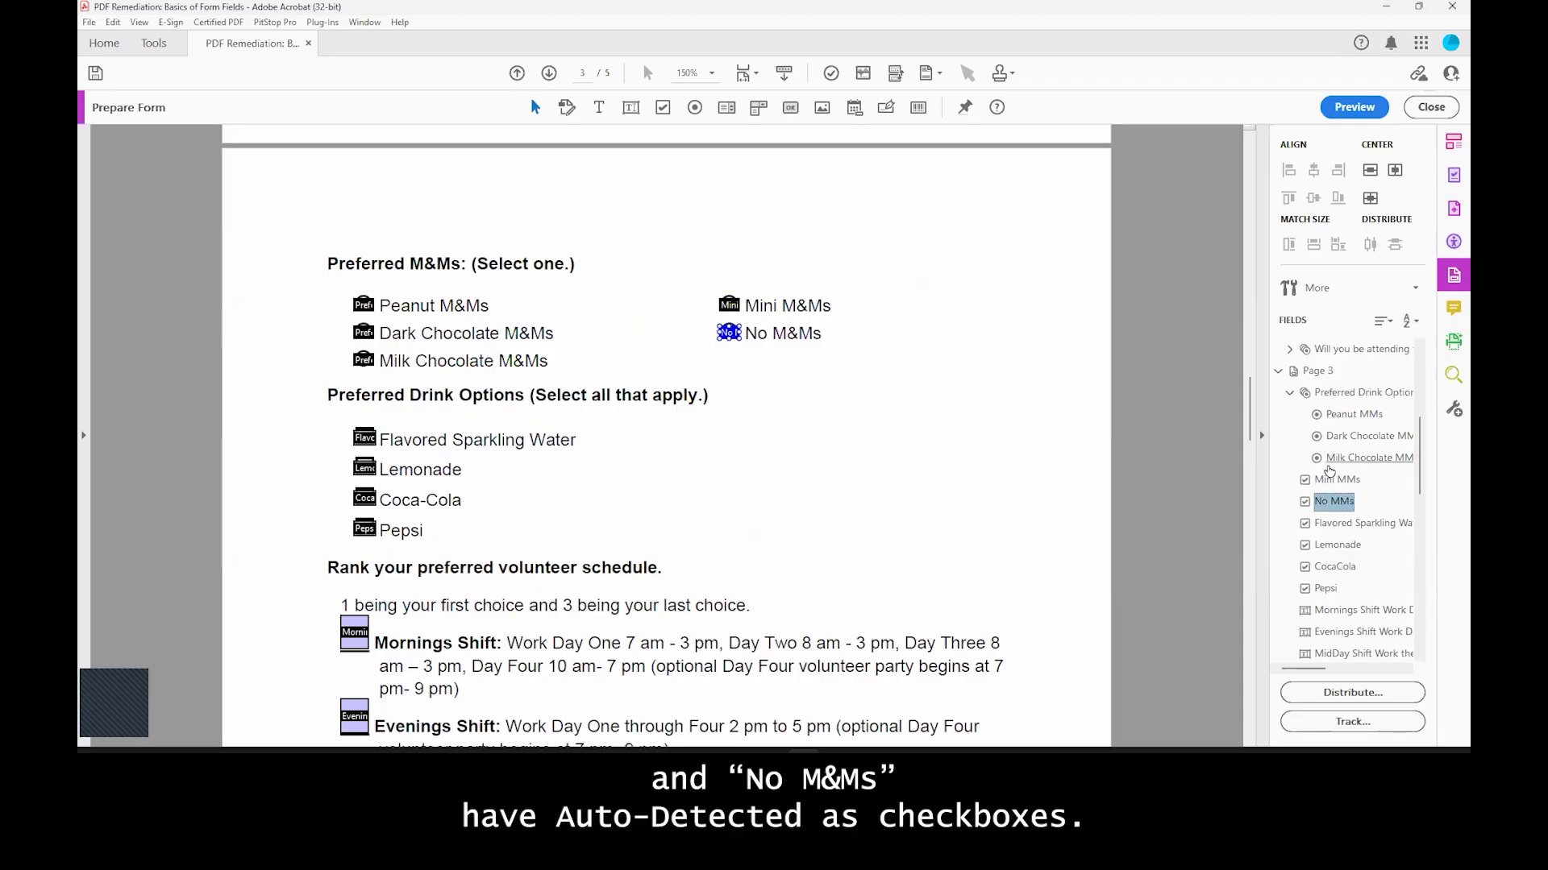
click(1336, 479)
click(1334, 502)
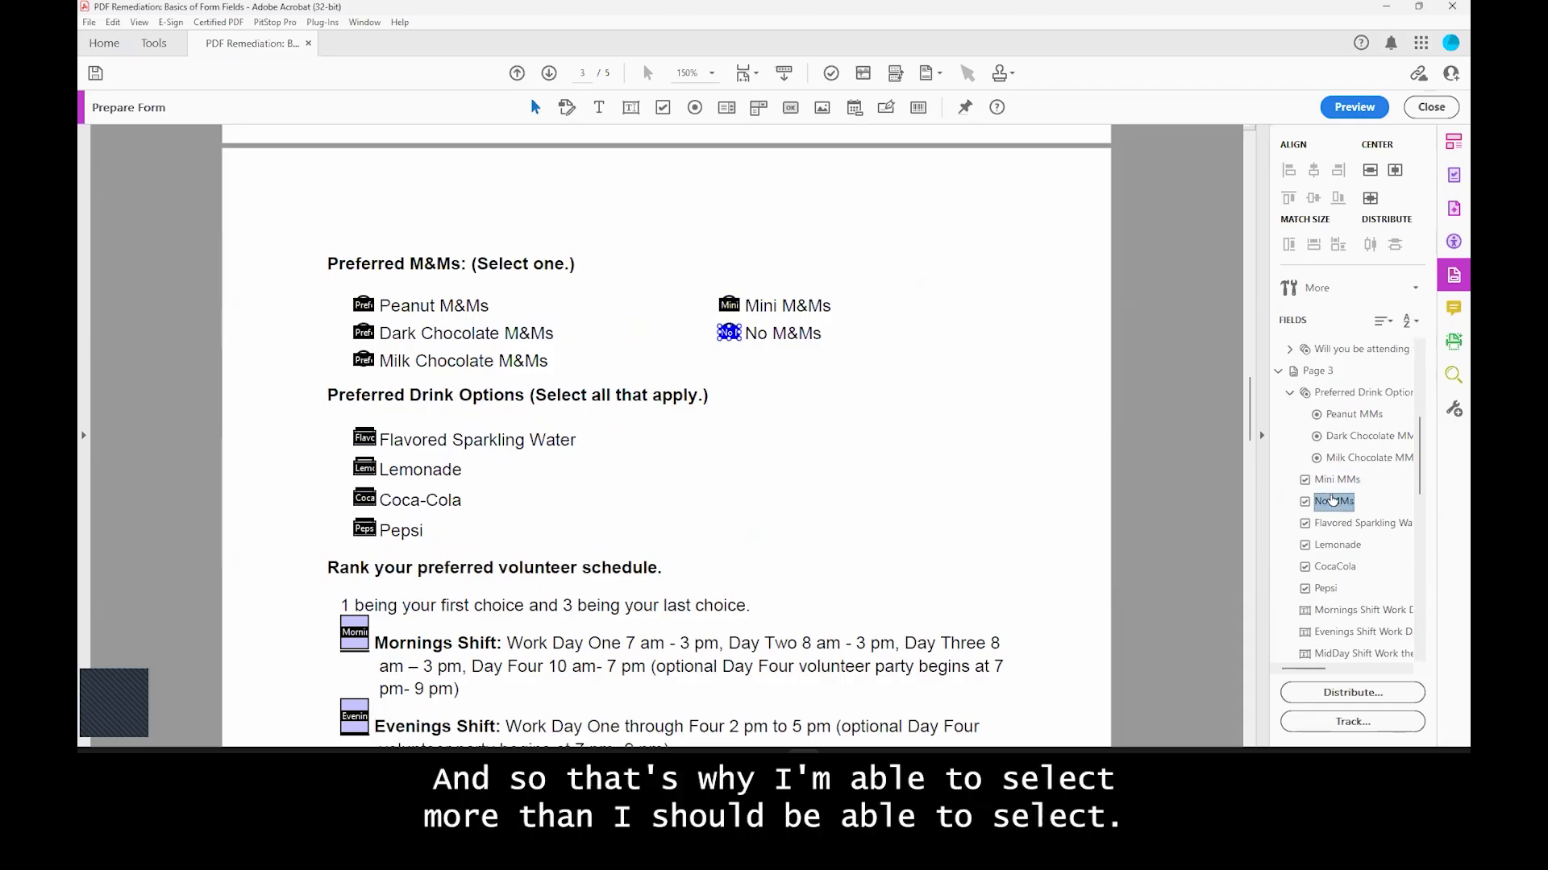
click(1336, 480)
click(1332, 503)
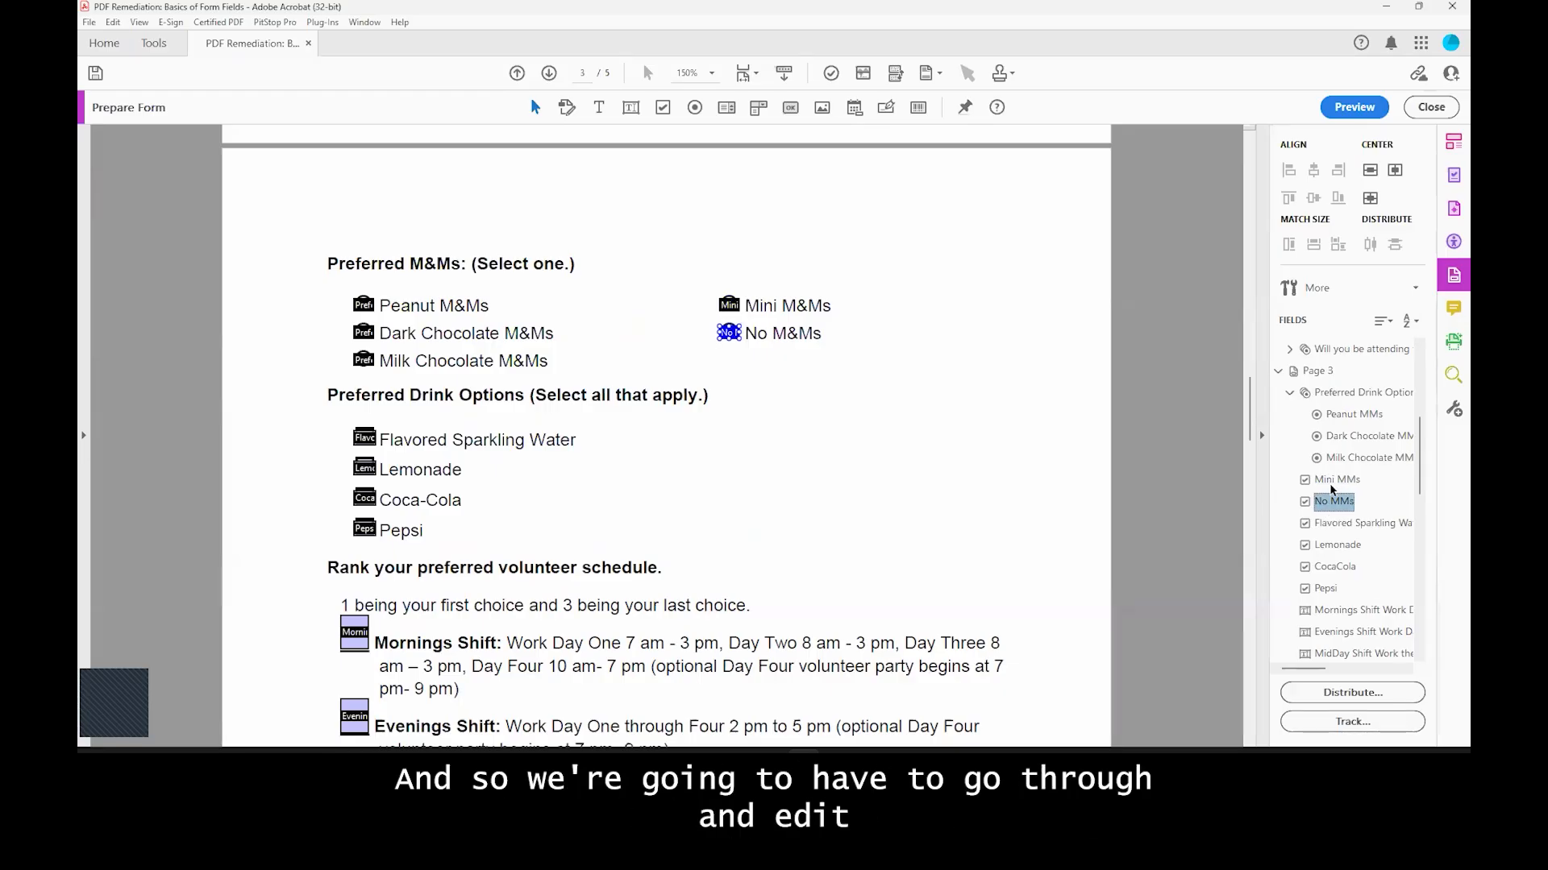
click(1337, 479)
click(1335, 501)
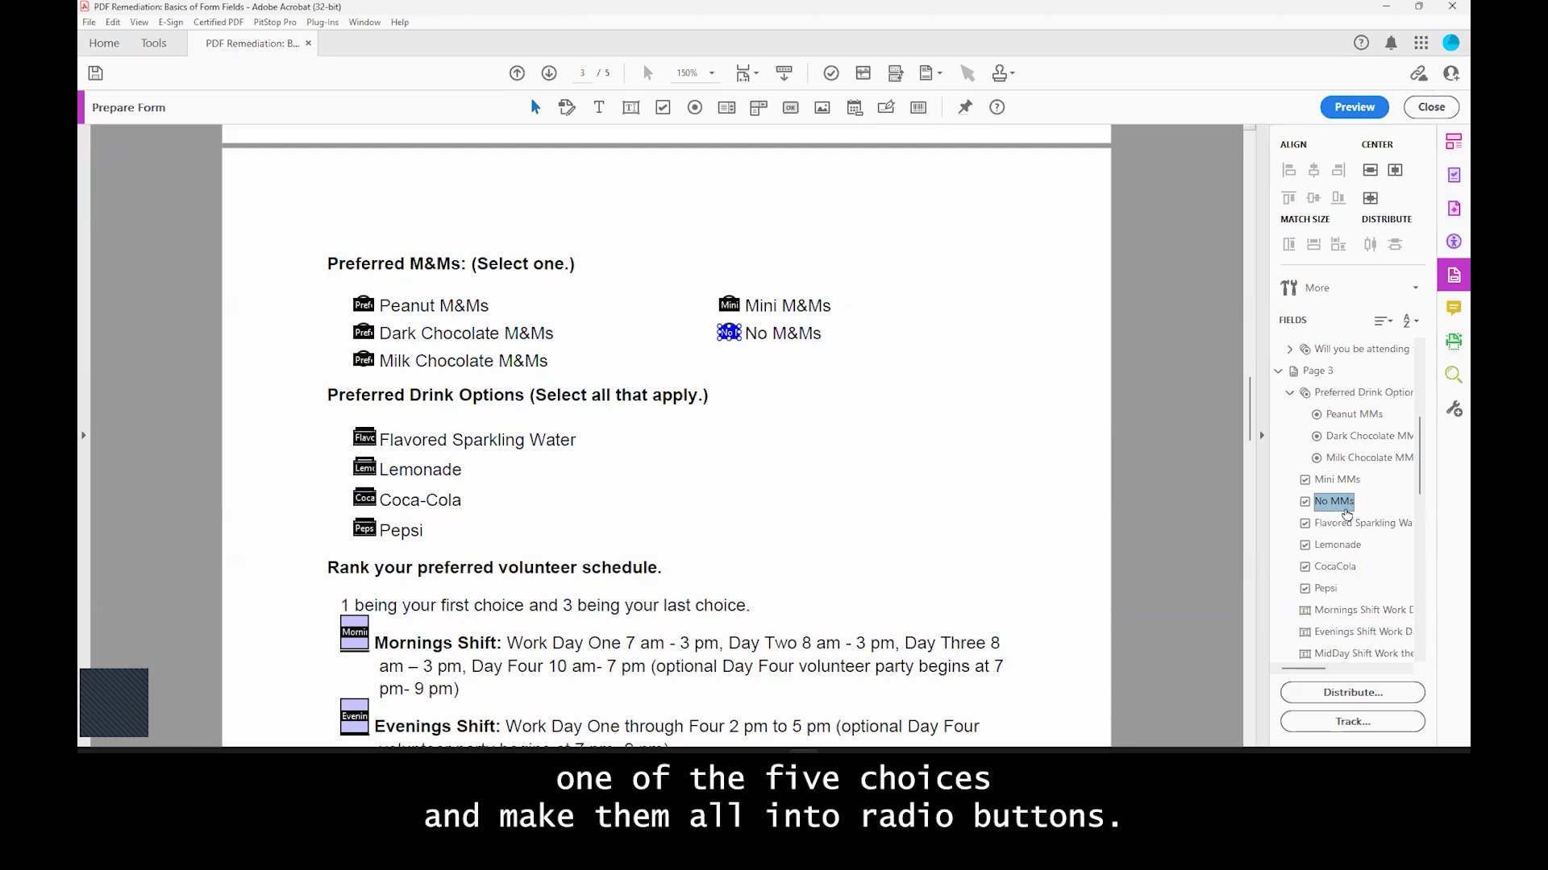
click(1330, 482)
click(1326, 501)
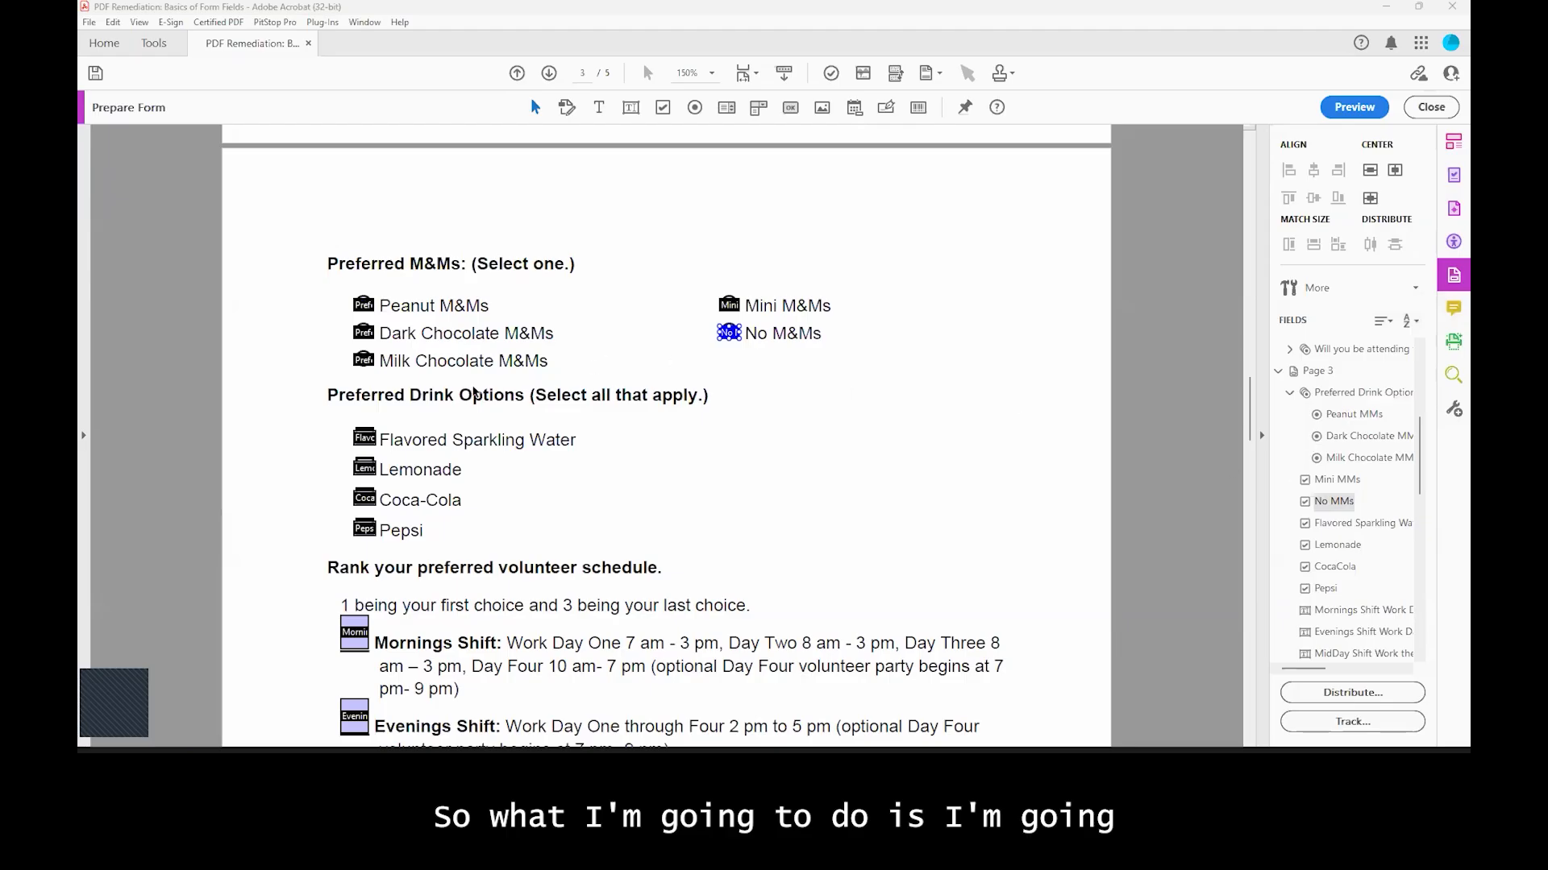
Step: Review the Appearance, Position, Options and Actions properties of the Mini M&Ms check box, and close the dialog
ctrl+click(728, 305)
click(728, 304)
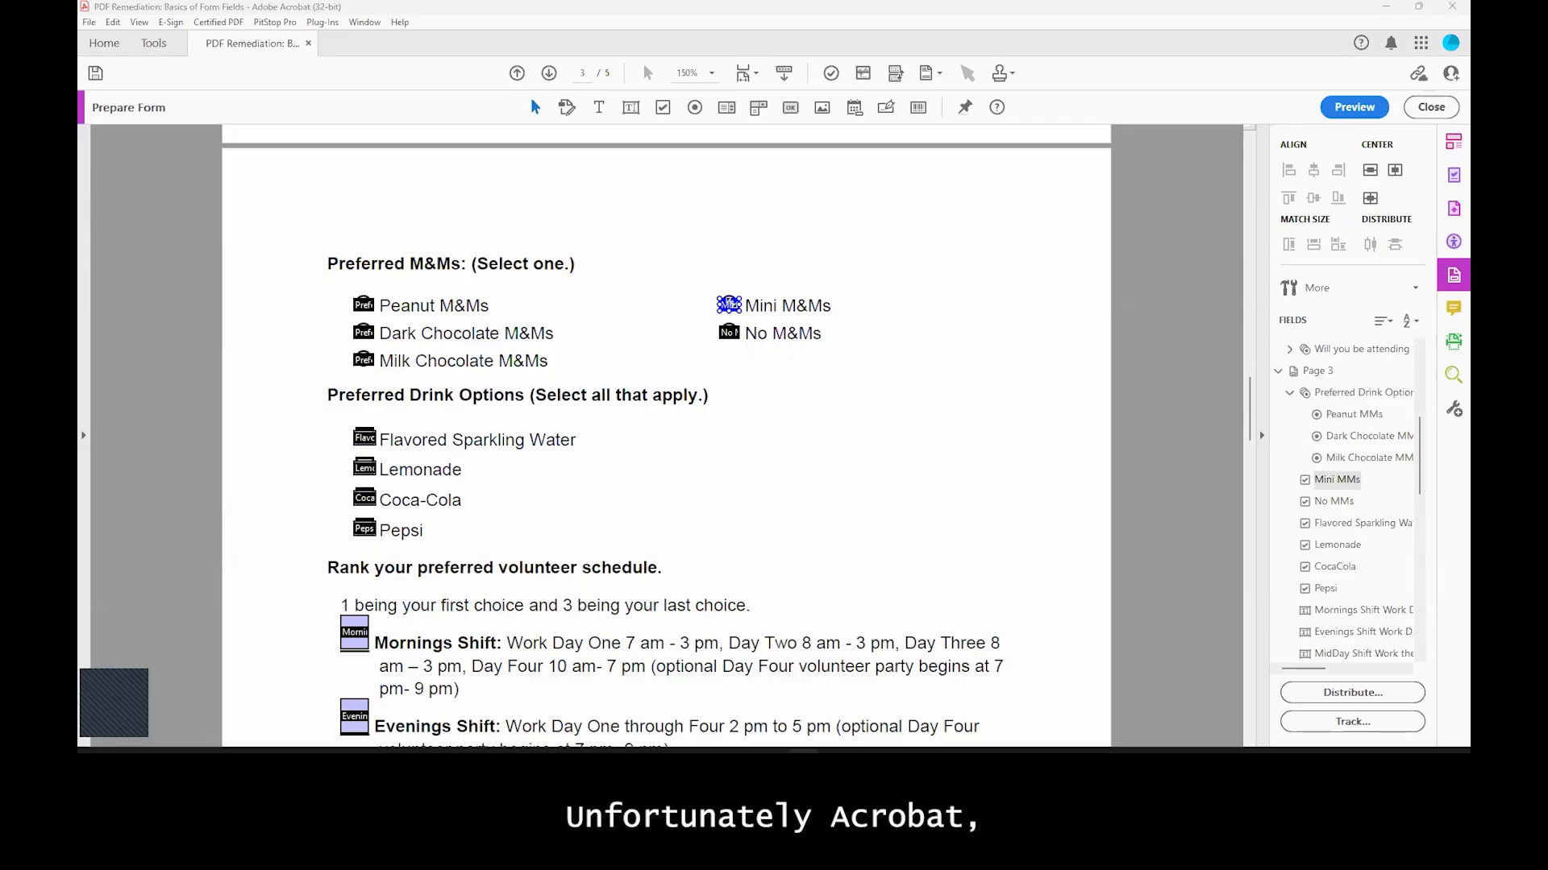
double_click(728, 305)
click(1001, 224)
click(1048, 224)
click(1088, 224)
click(1127, 224)
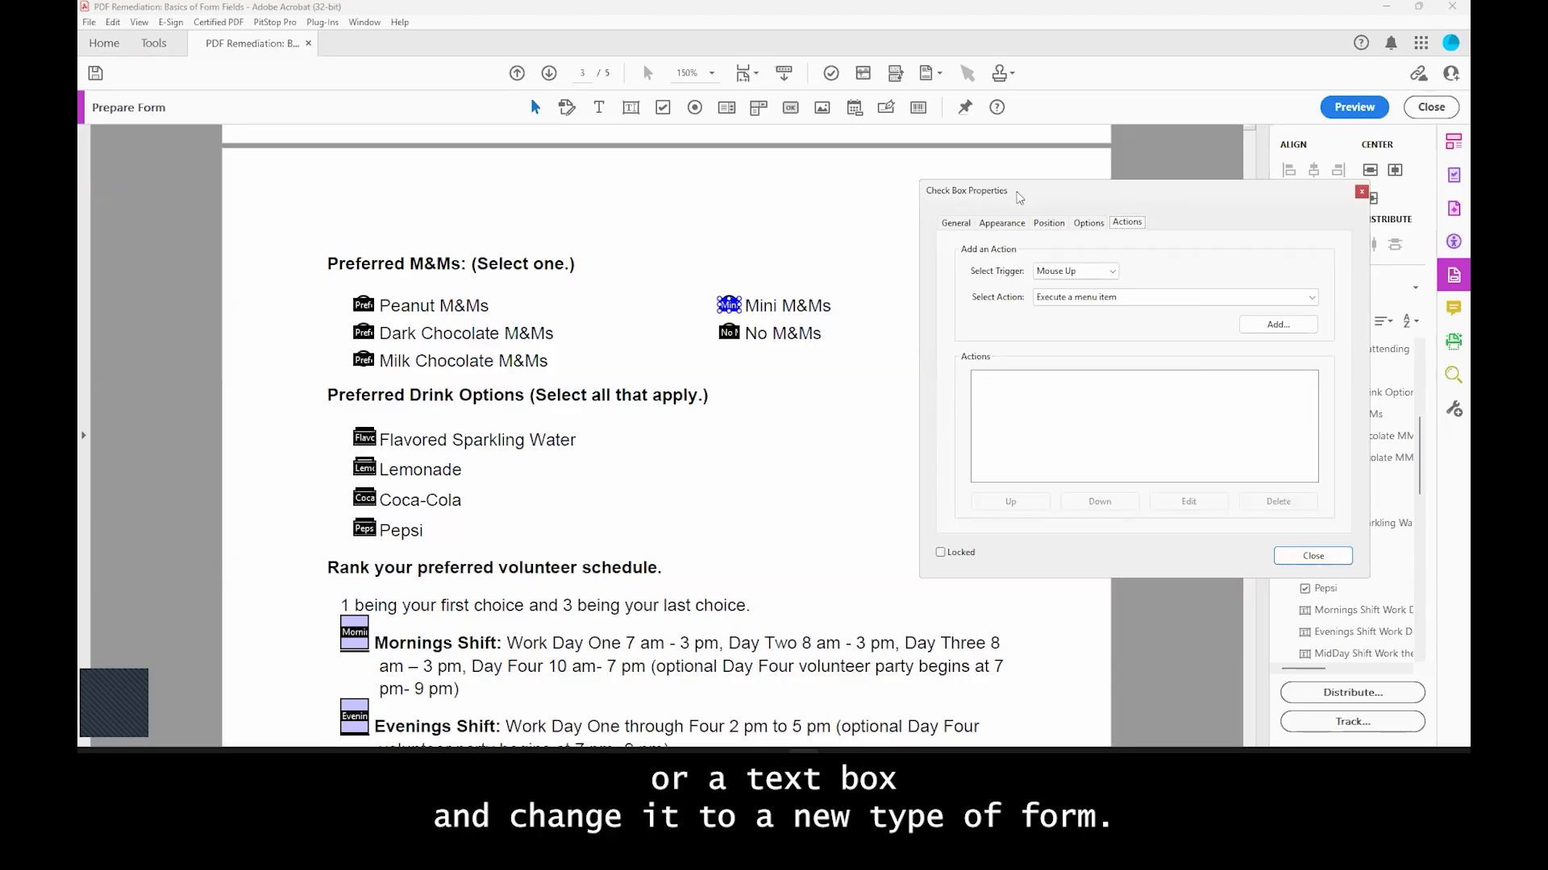
click(1313, 555)
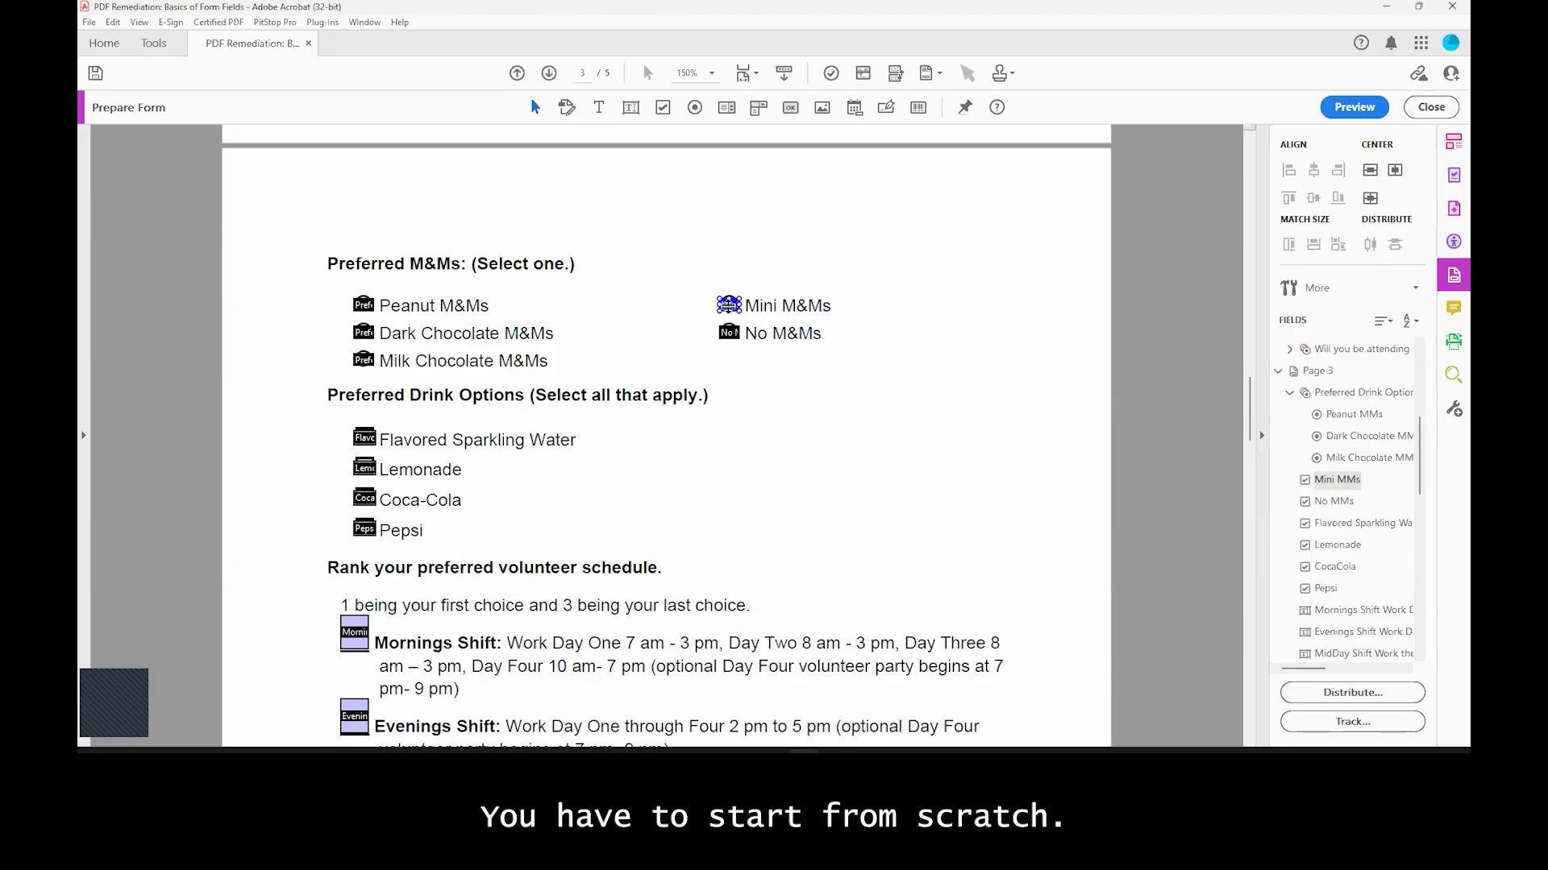
Step: Delete the Mini M&Ms and No M&Ms check box fields
key(Delete)
click(730, 333)
key(Delete)
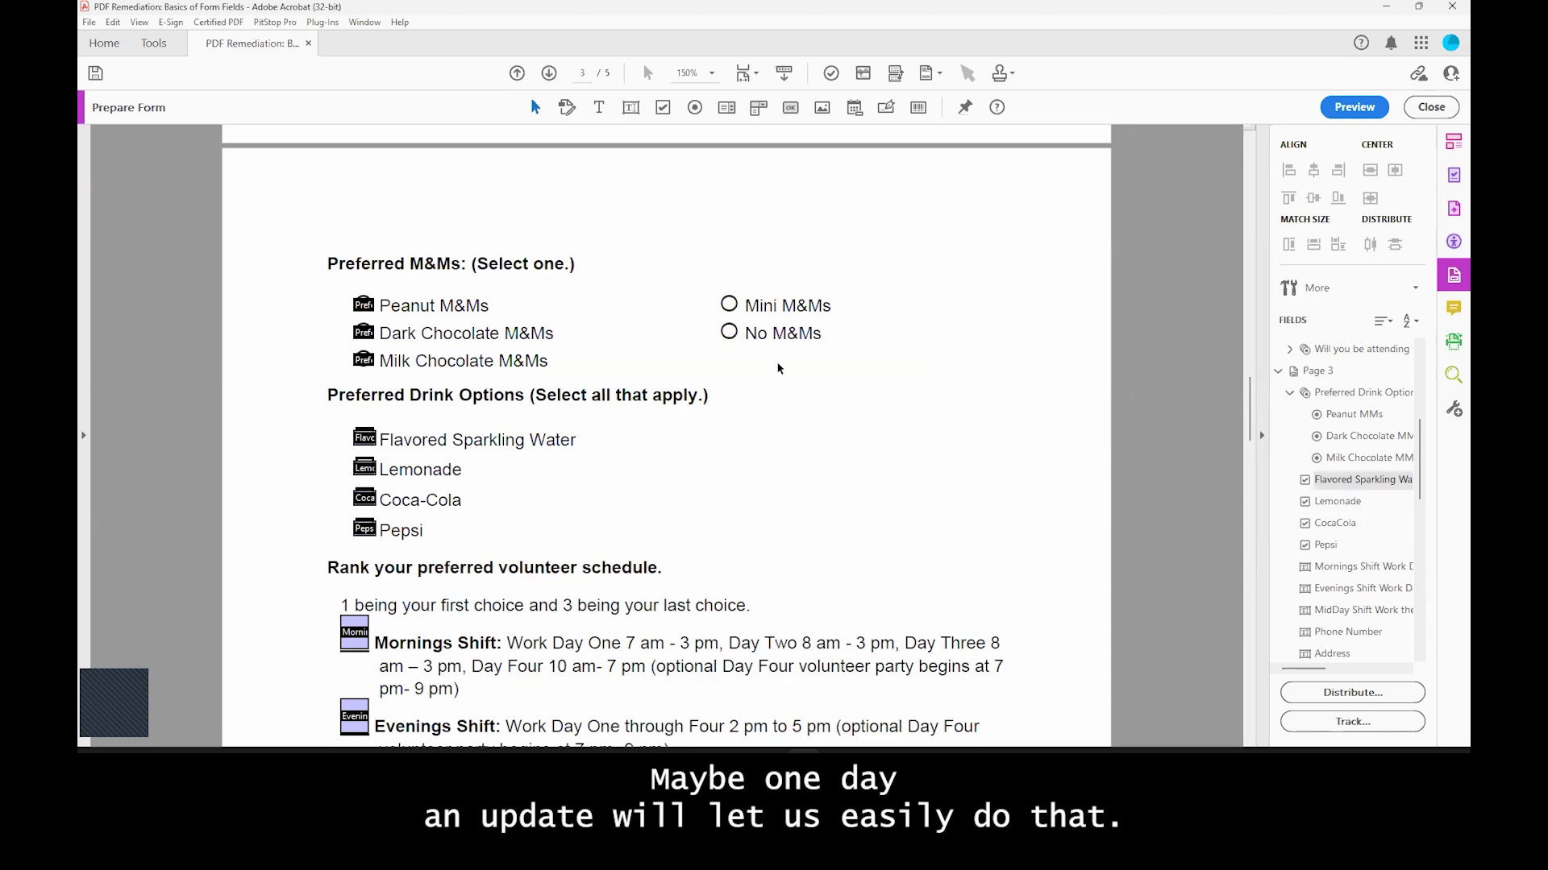
Step: Select the Peanut and Dark Chocolate M&Ms radio buttons together and copy them
click(363, 305)
key(ctrl+equal)
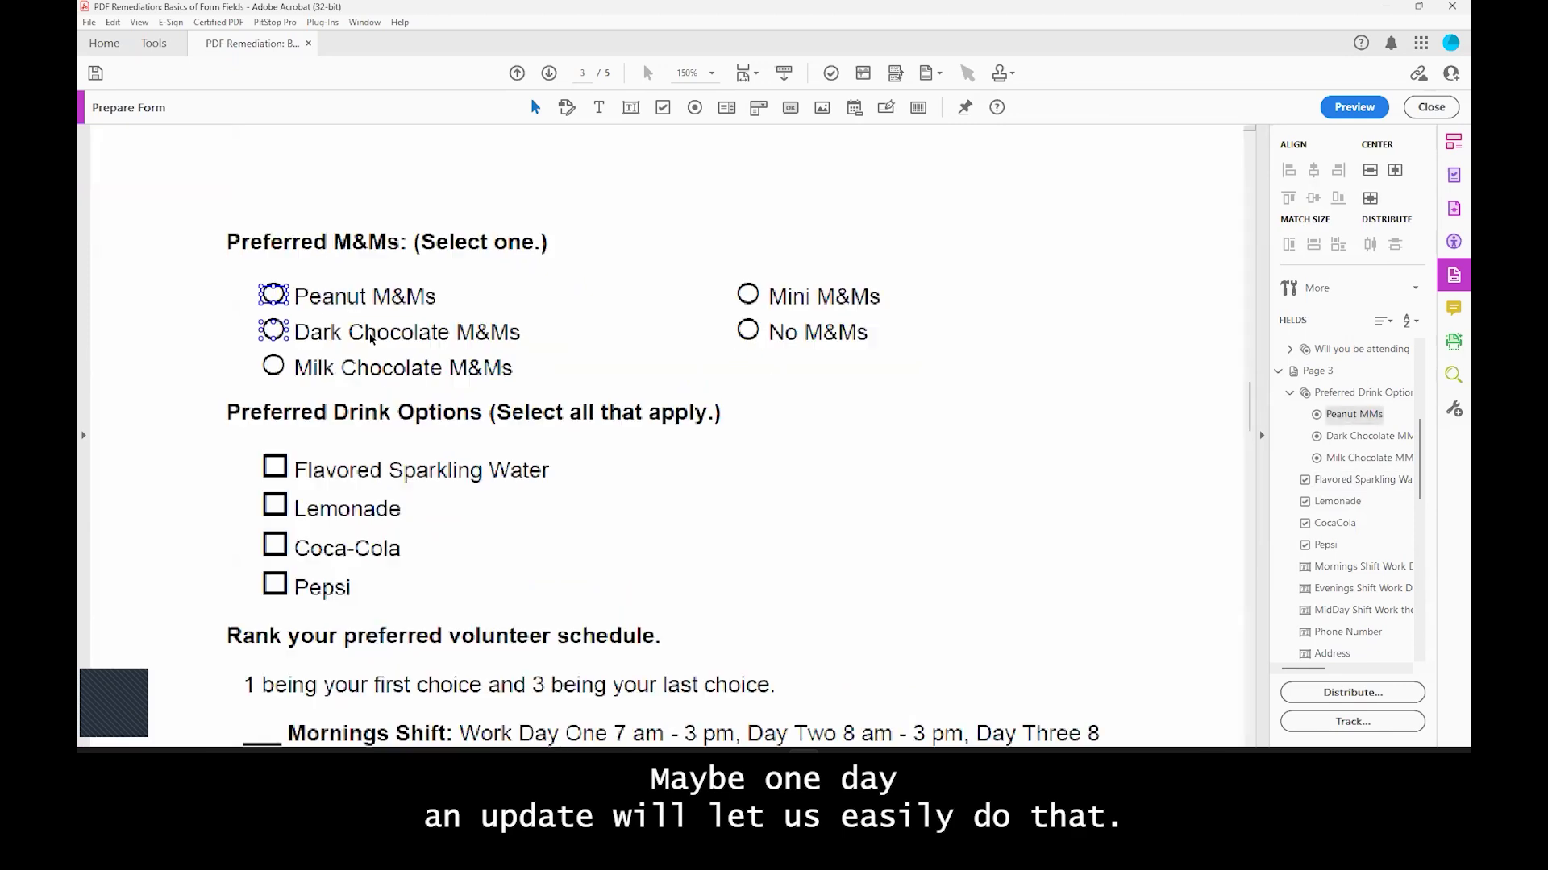
key(ctrl+equal)
shift+click(230, 342)
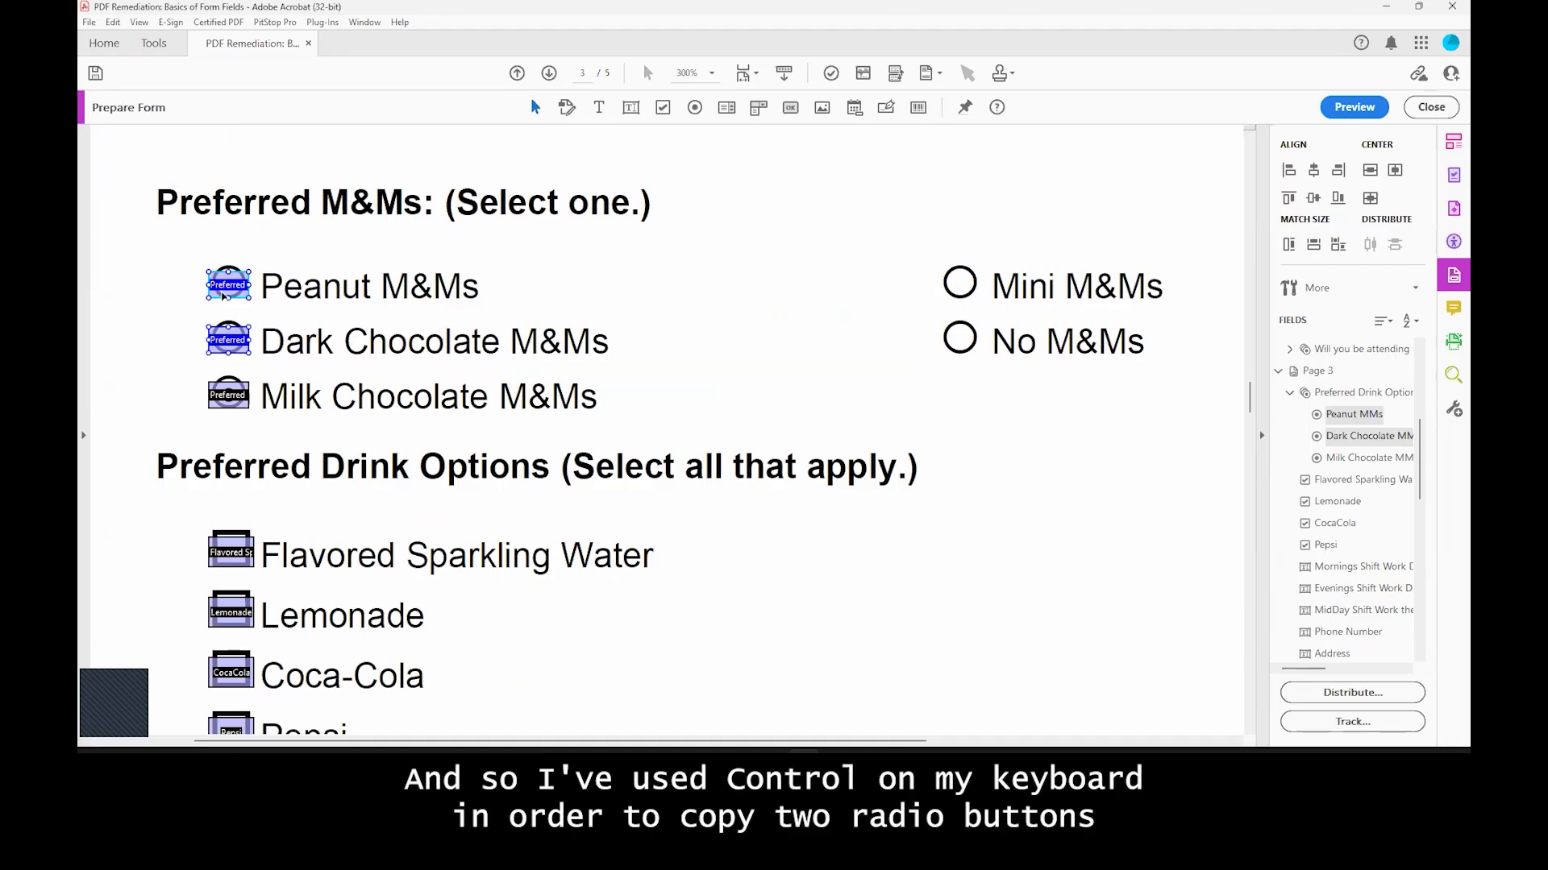
right_click(225, 295)
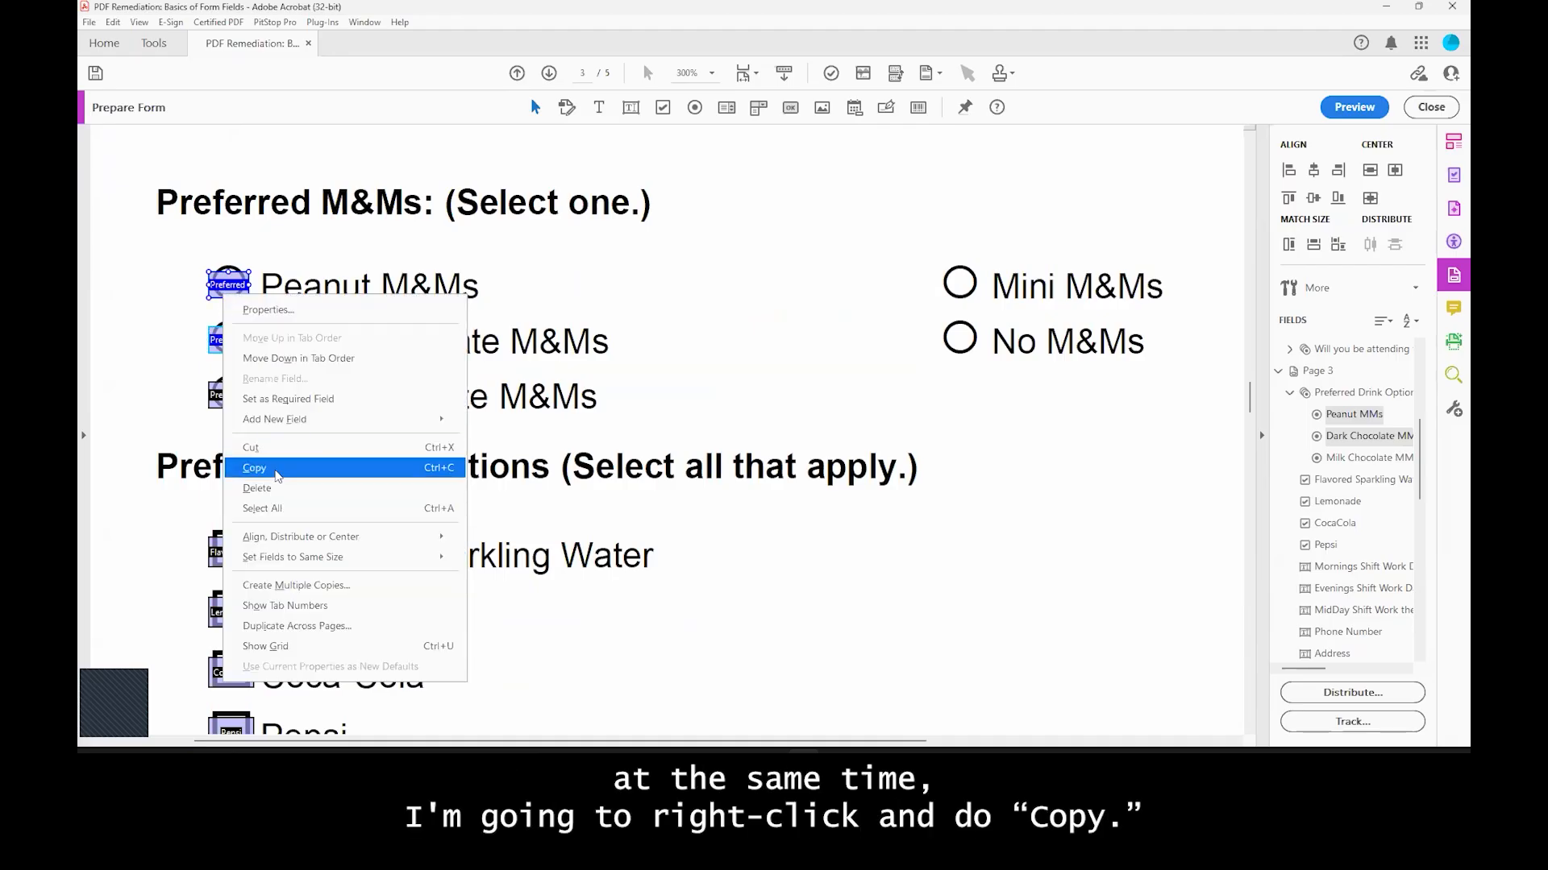
click(277, 468)
Step: Paste the two copied radio buttons and place them over the circles beside Mini M&Ms and No M&Ms
right_click(865, 288)
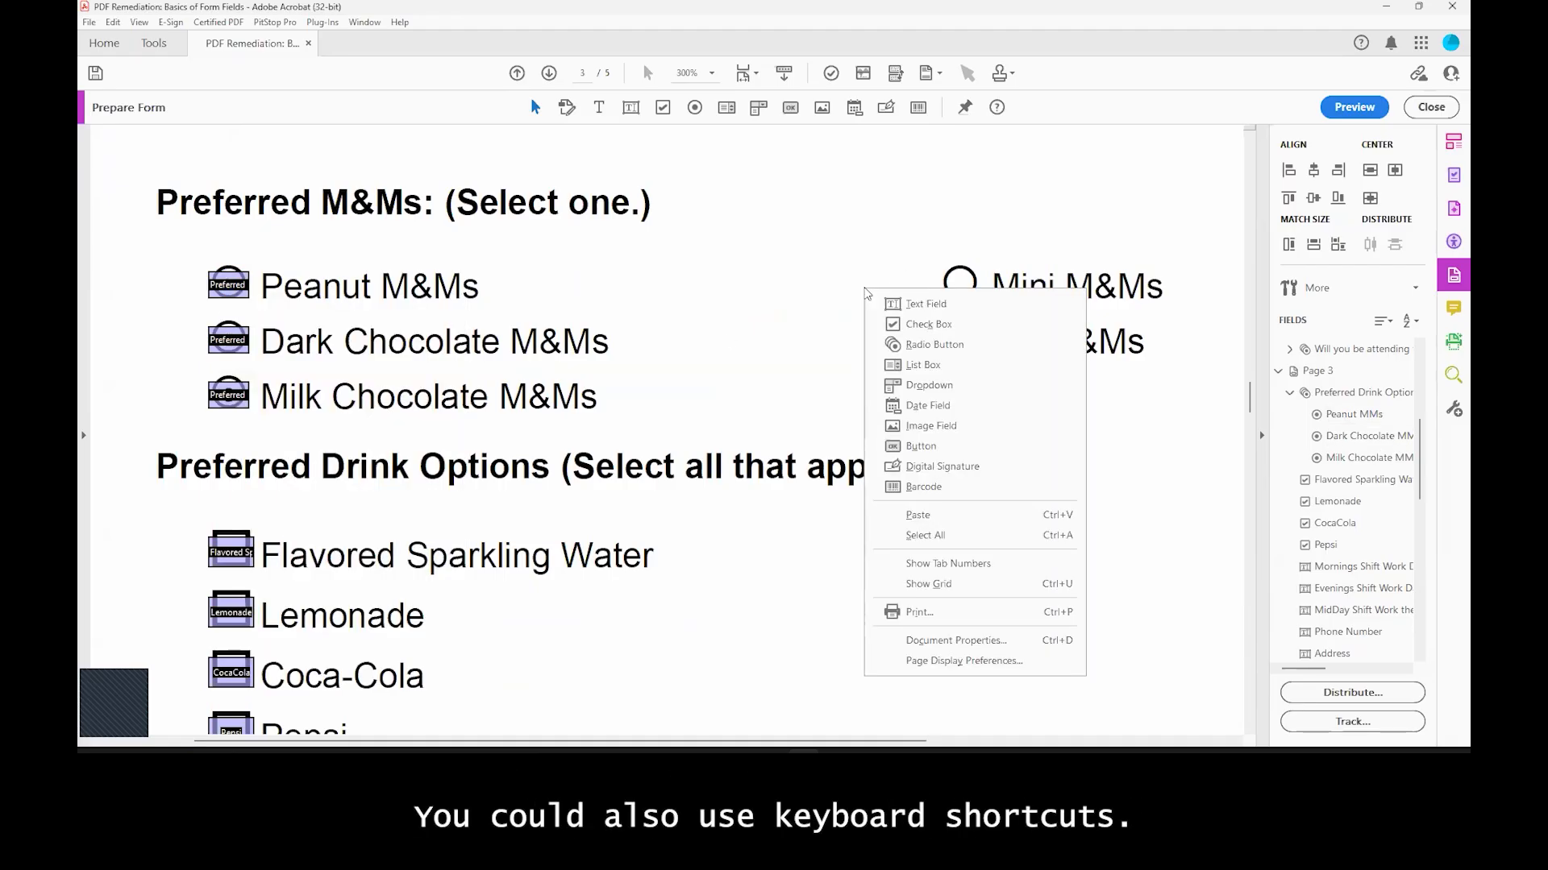
click(948, 514)
drag(666, 407, 962, 285)
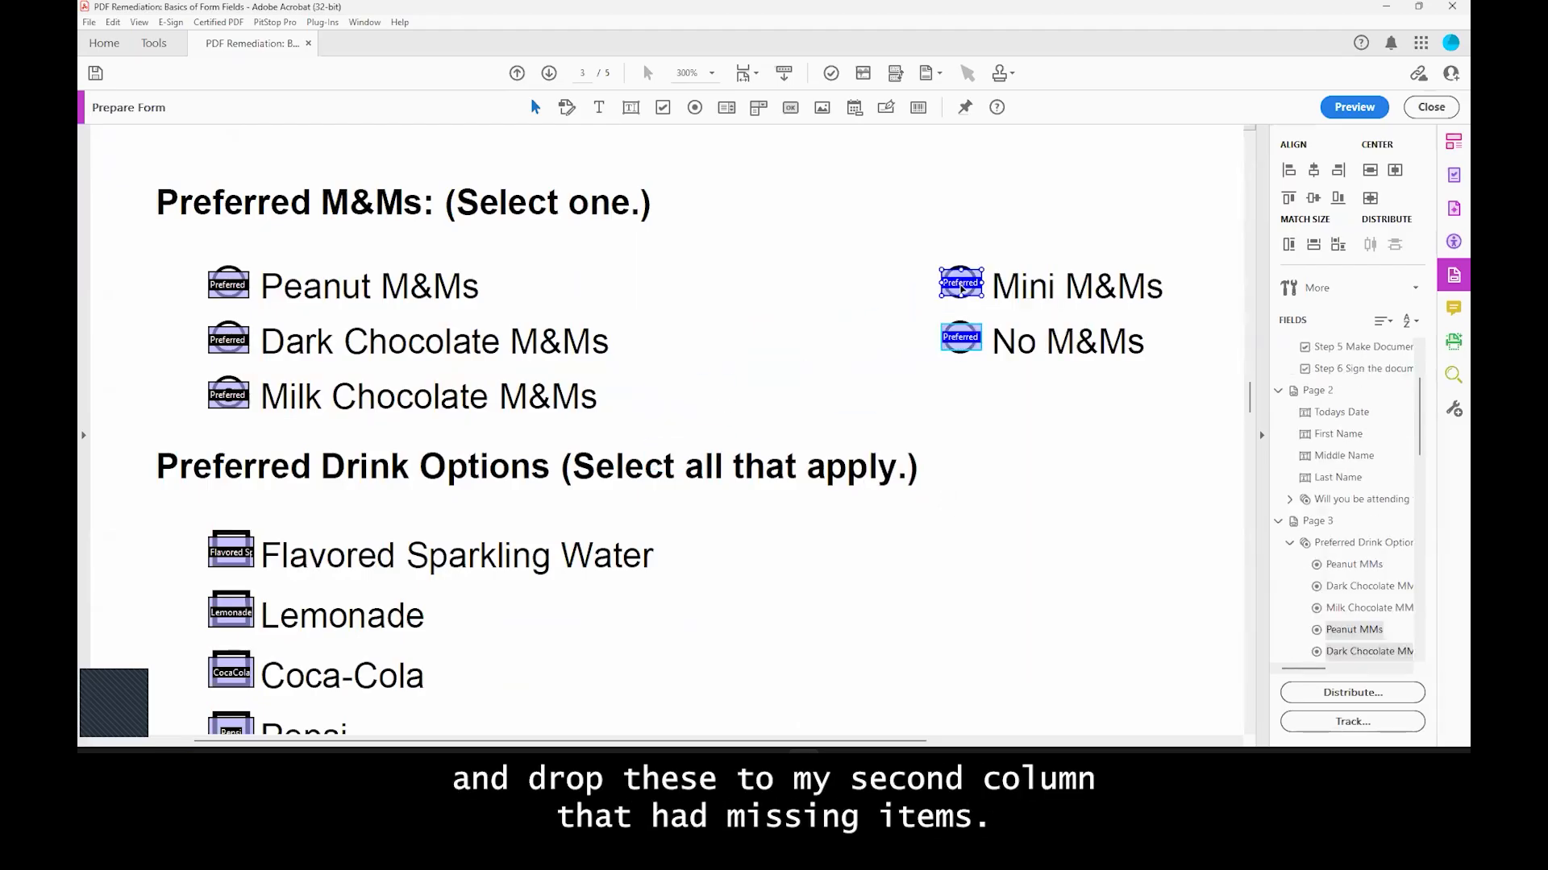
scroll(940, 544, down, 3)
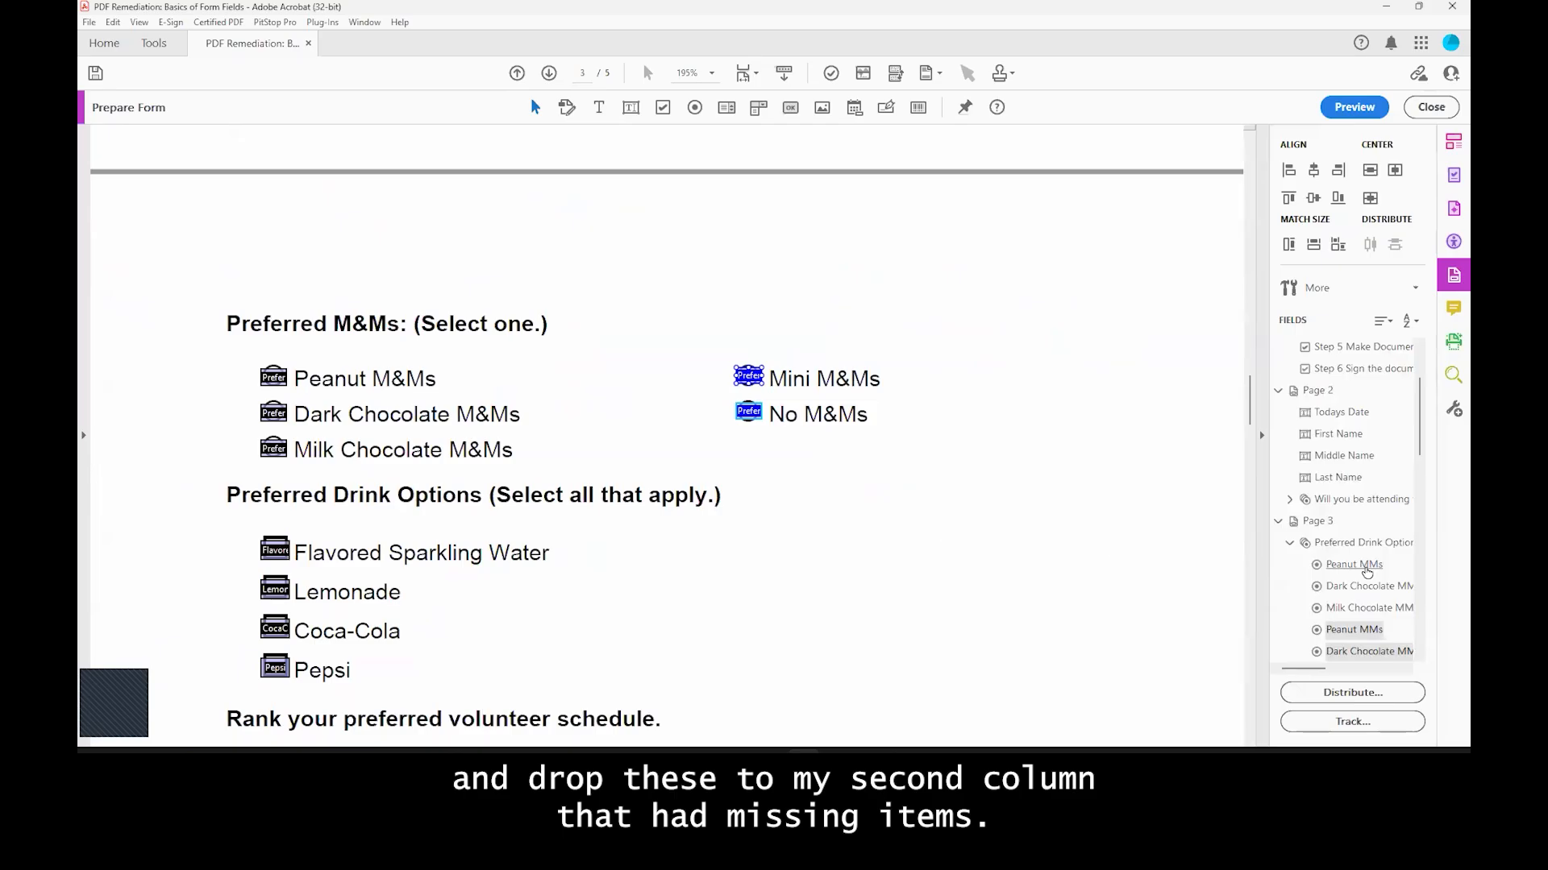
Step: Rename the Peanut M&Ms radio button field as "Preferred MMs"
scroll(1354, 588, down, 1)
scroll(1330, 581, down, 2)
scroll(1346, 484, up, 1)
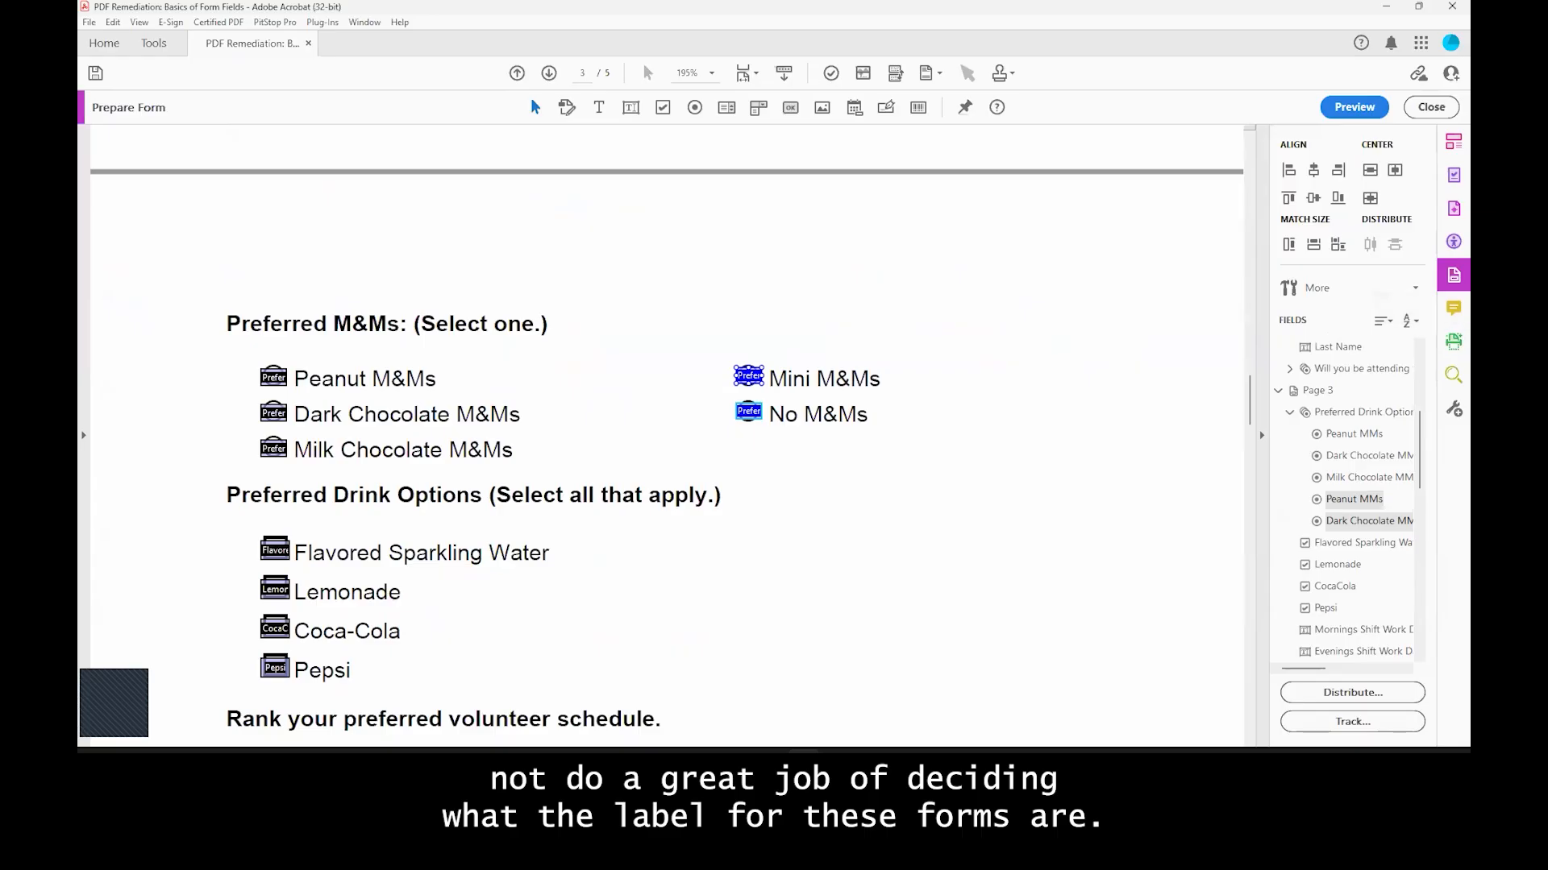
scroll(857, 422, down, 1)
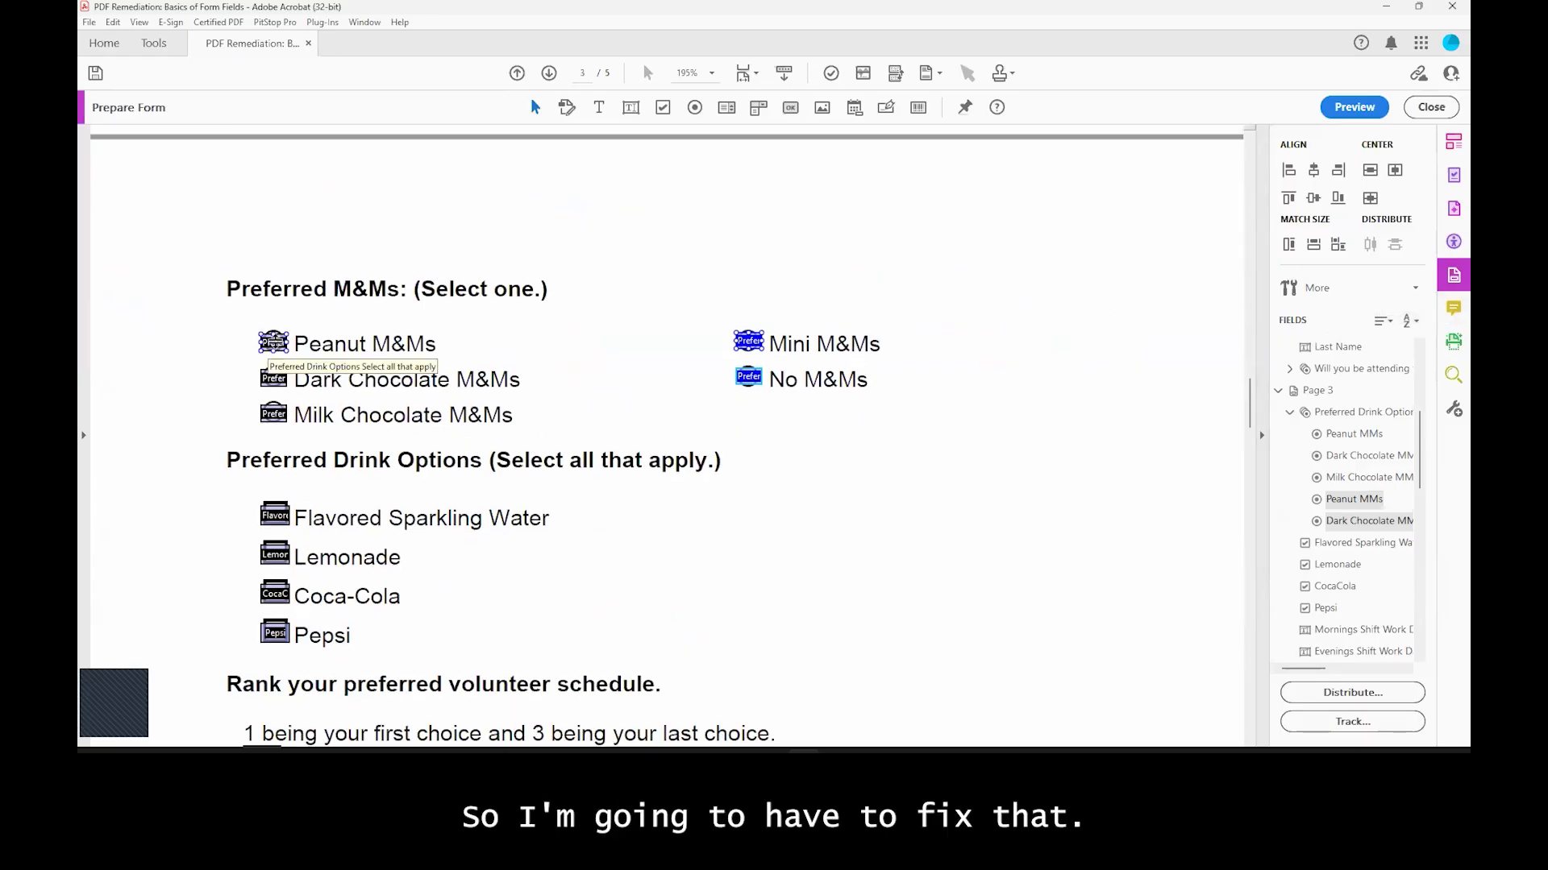
double_click(273, 342)
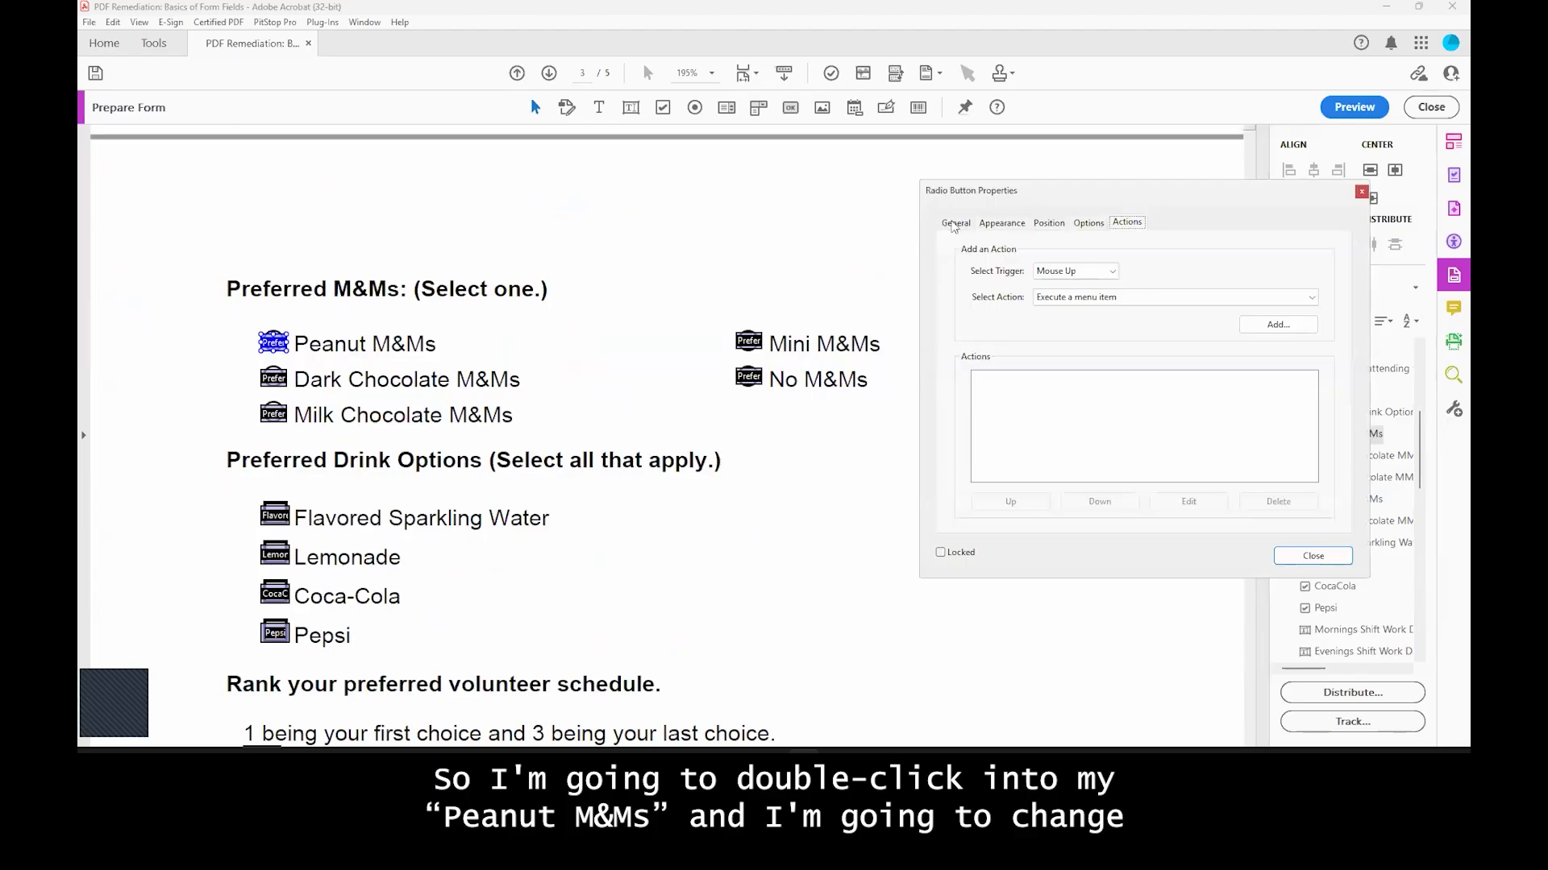
click(954, 223)
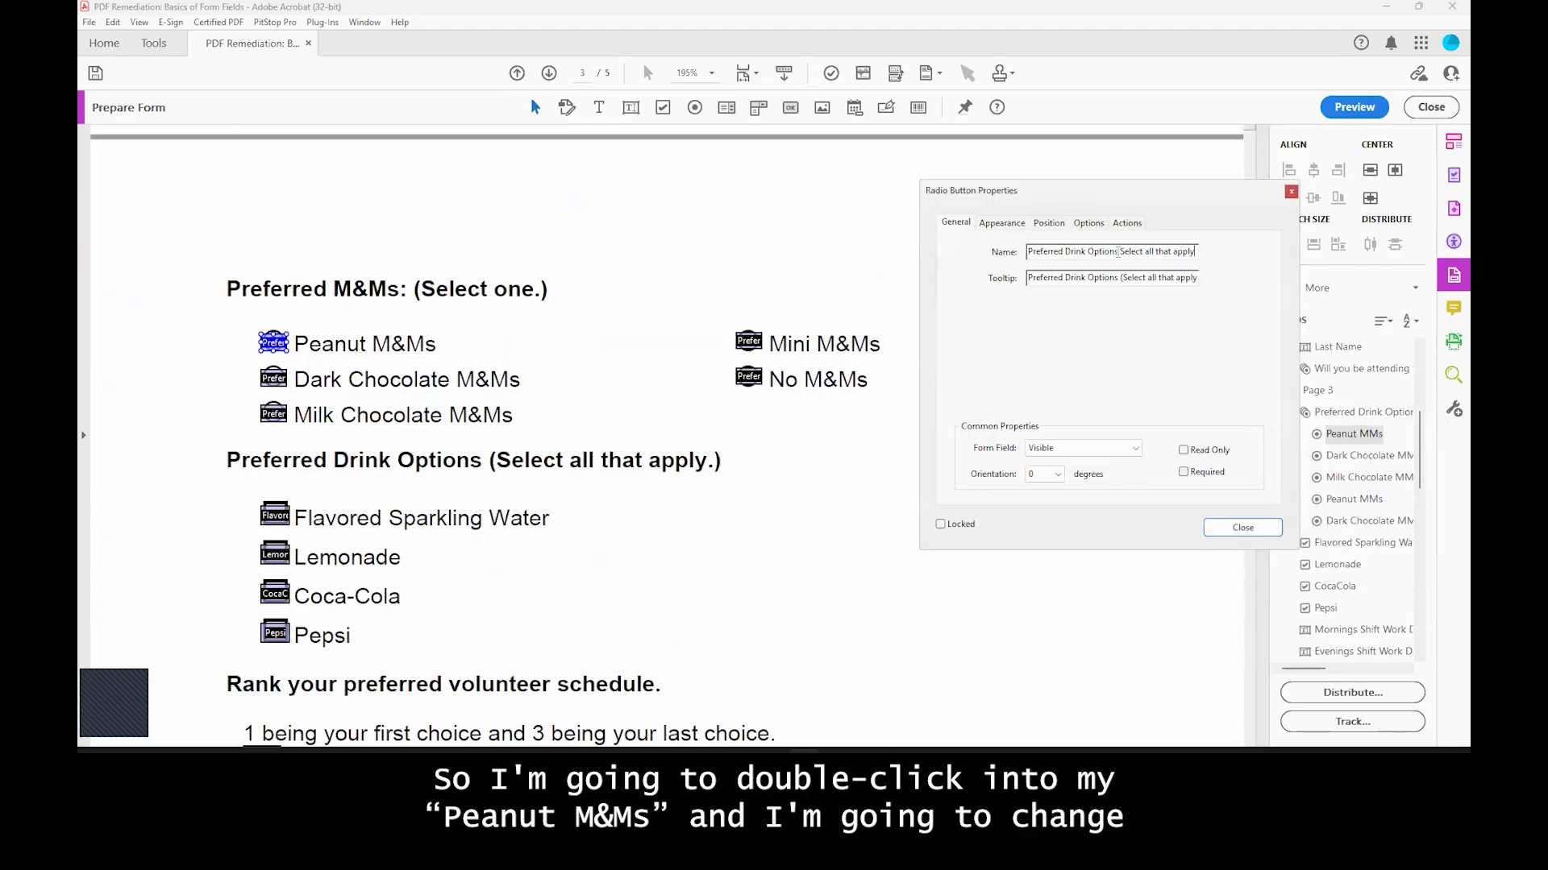
triple_click(1118, 251)
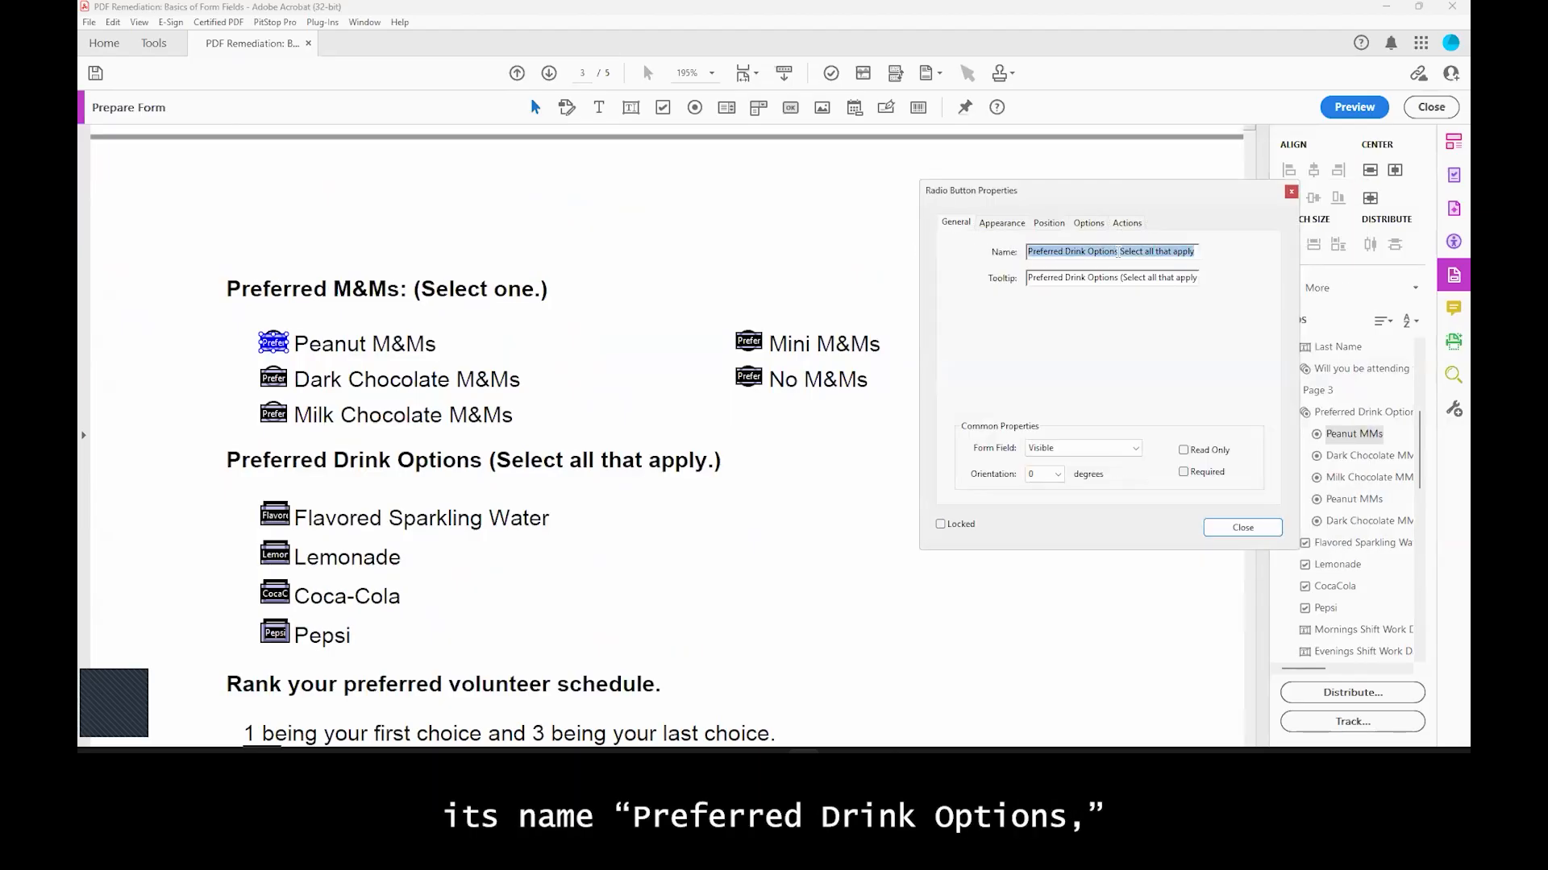
text(Pref)
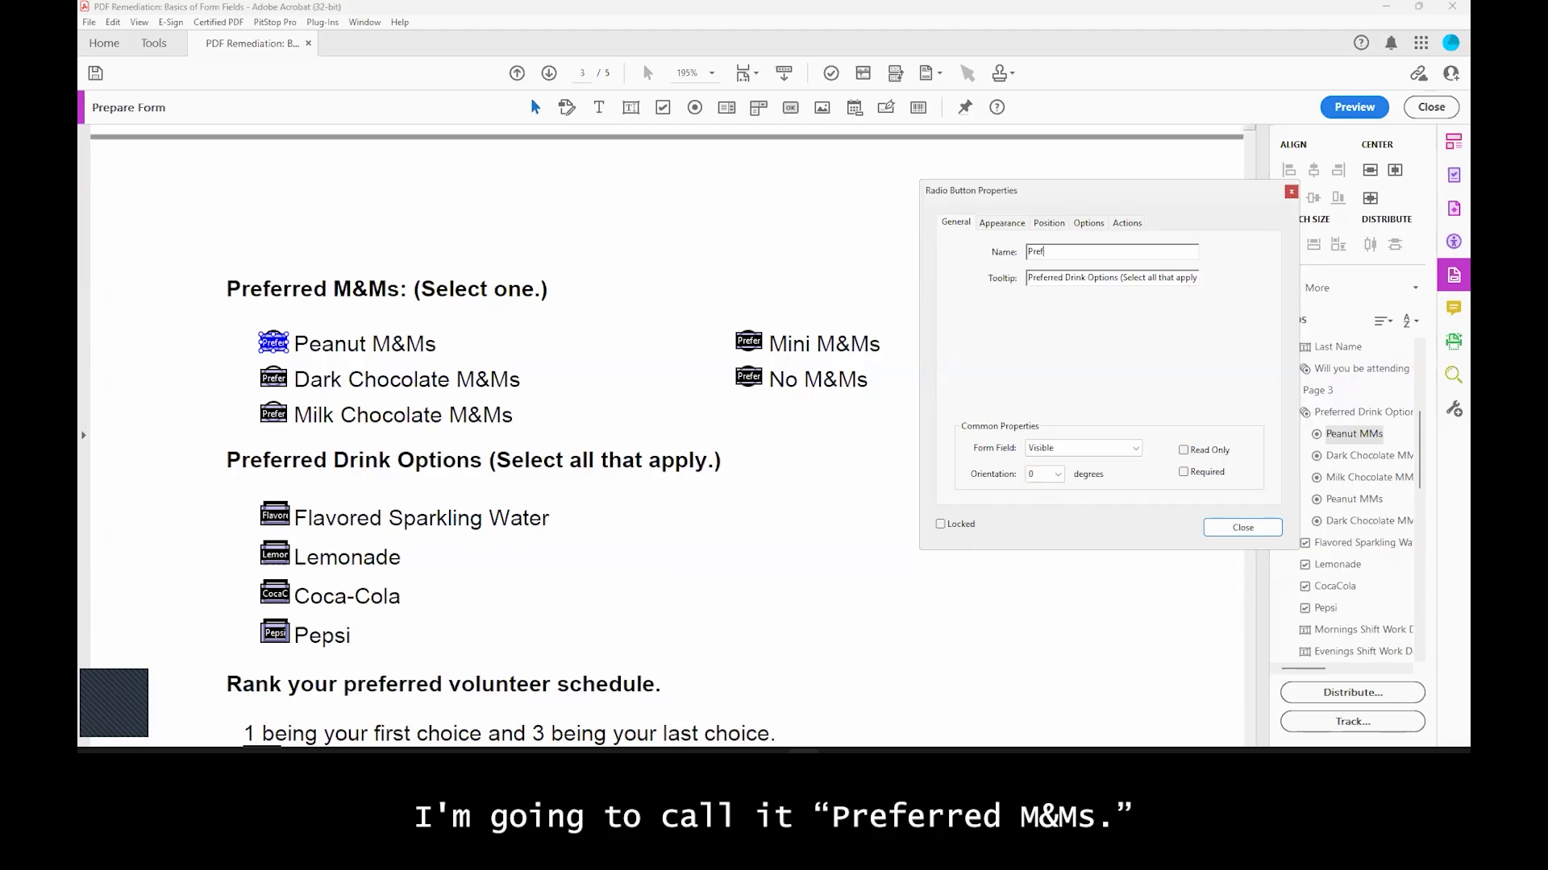
text(erred MMs)
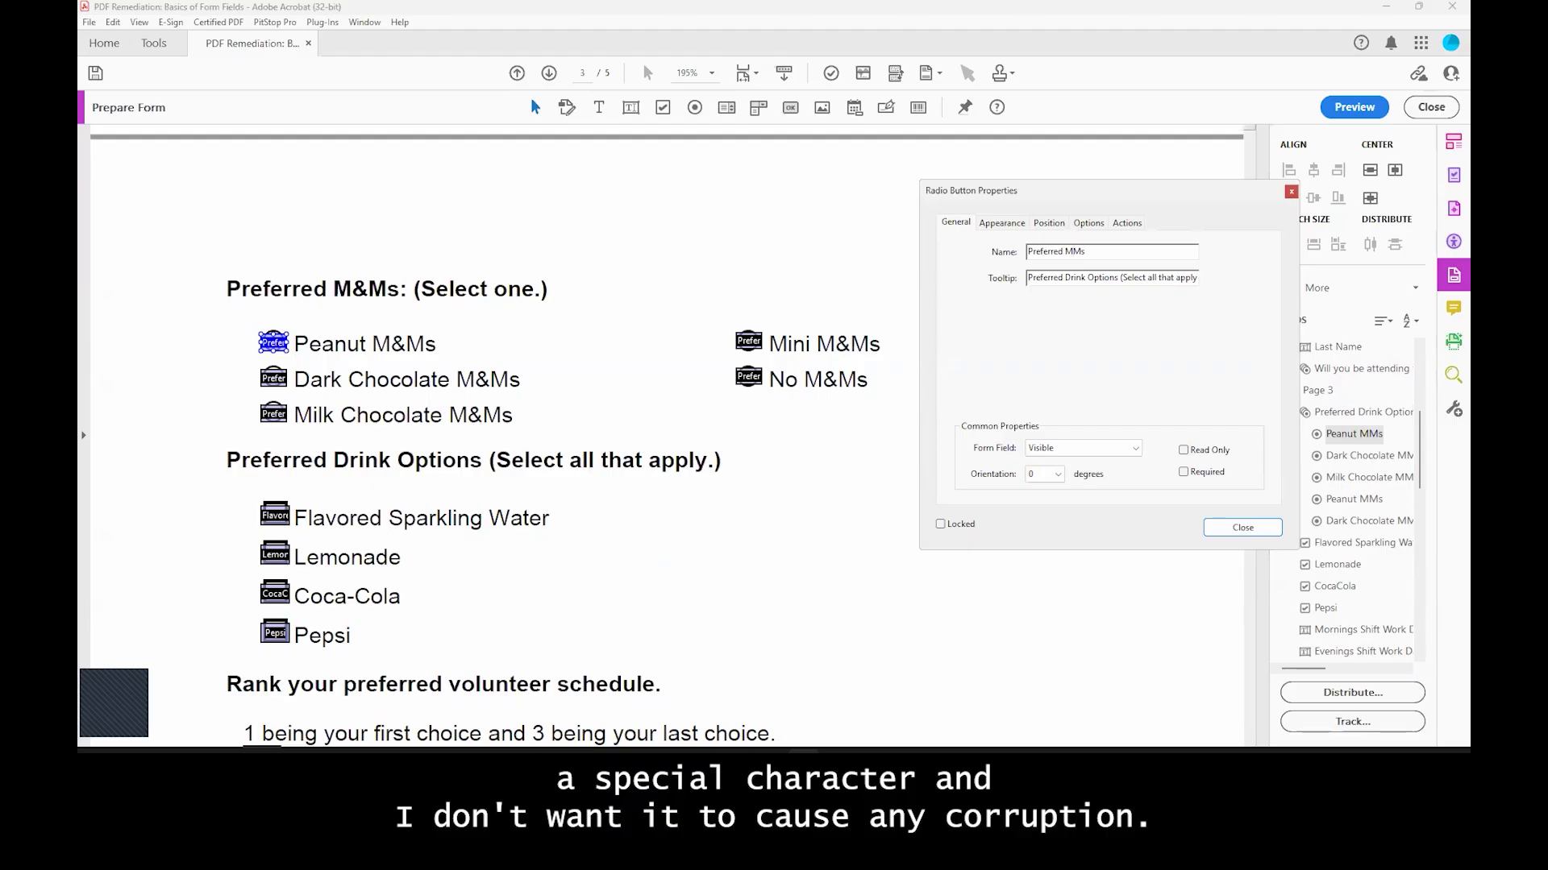
Step: Set the Peanut M&Ms radio button's tooltip to "Preferred M&Ms (Select one.)"
key(Tab)
text(P)
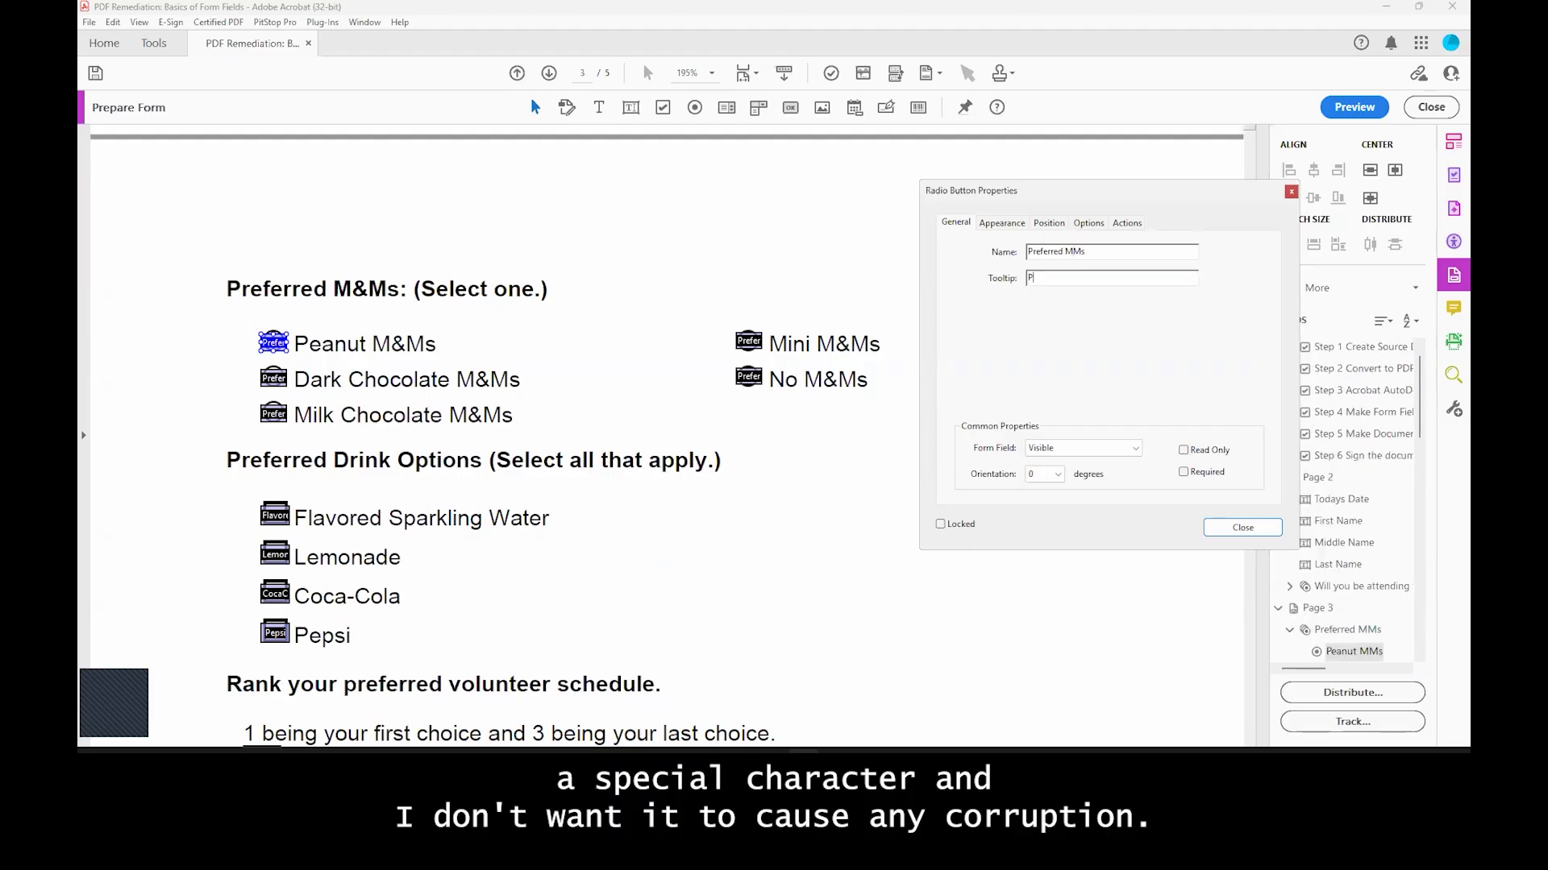
text(referred M&M)
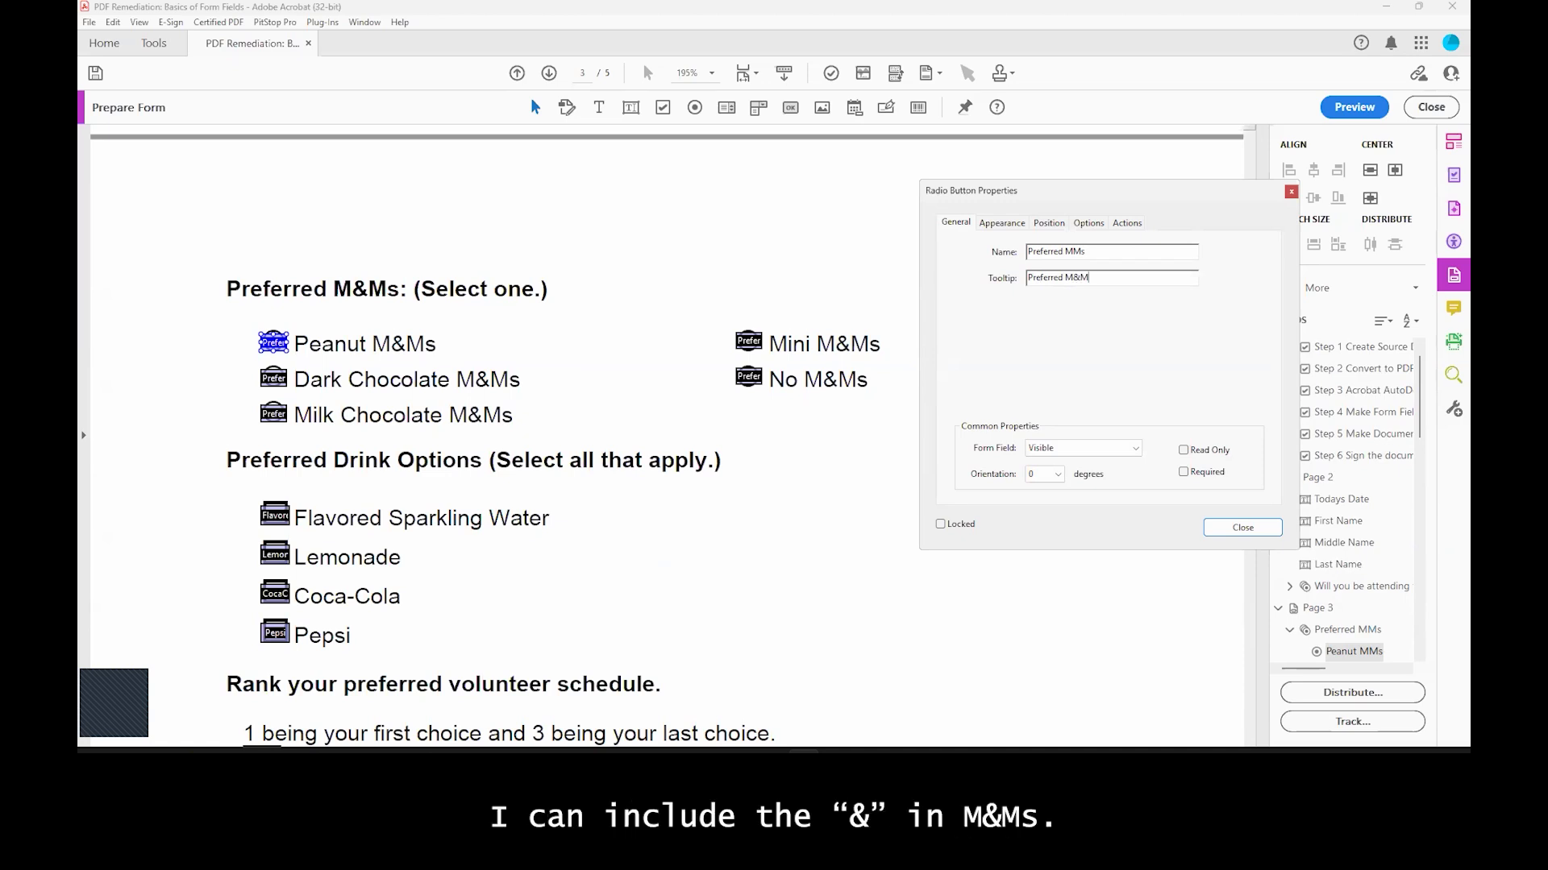
text(s (se)
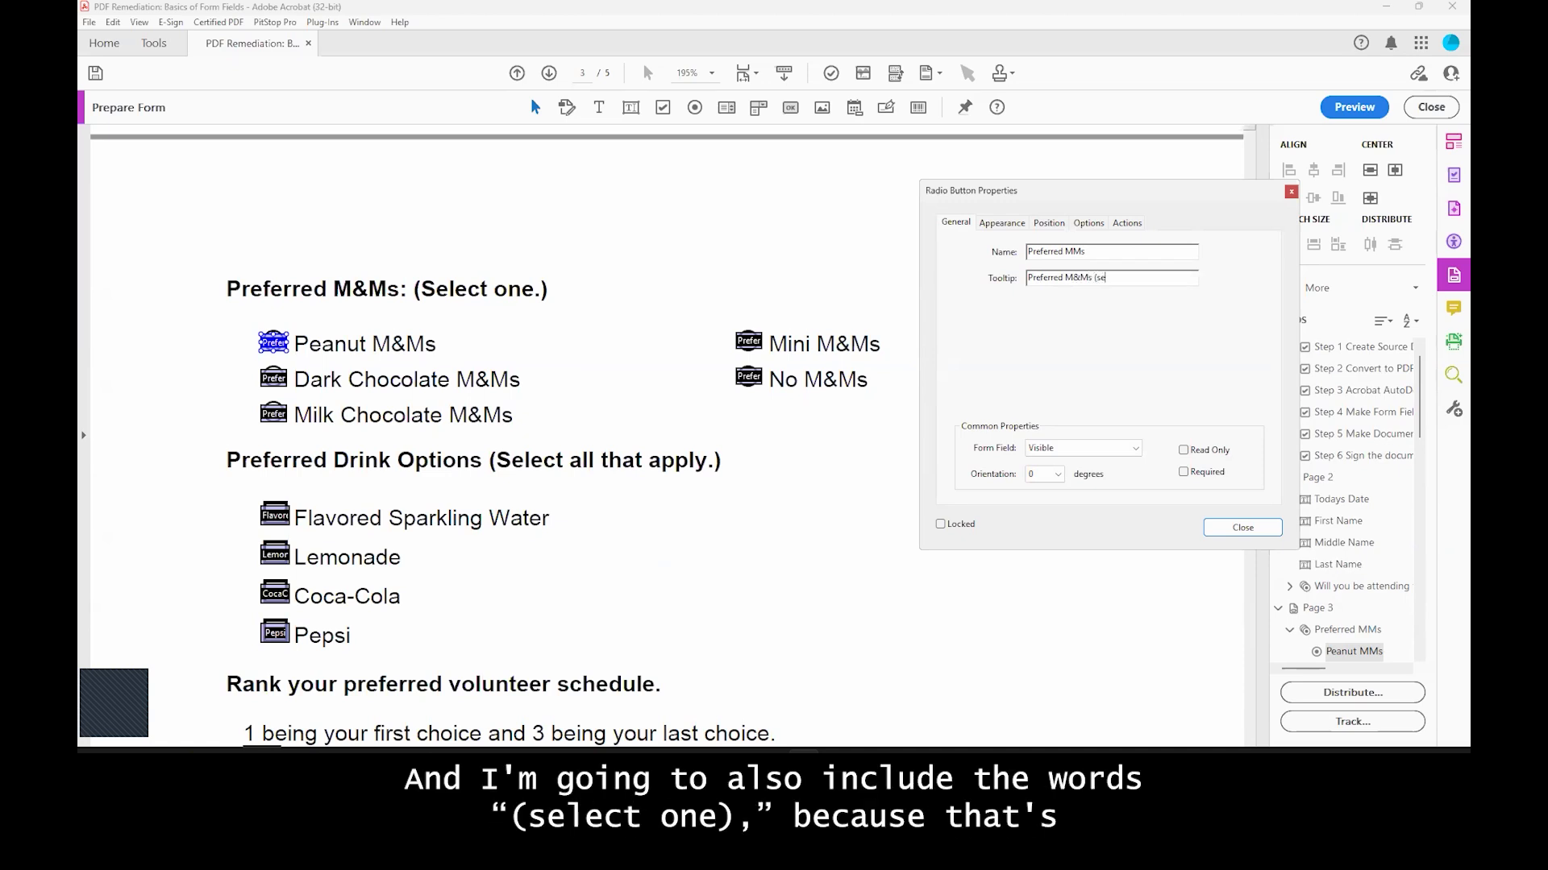
text(lect one.))
key(Left)
key(BackSpace)
key(BackSpace)
text(S)
Step: Copy the field name "Preferred MMs", close the properties dialog, and expand the Preferred Drink Options group in the field list
key(shift+Tab)
key(ctrl+c)
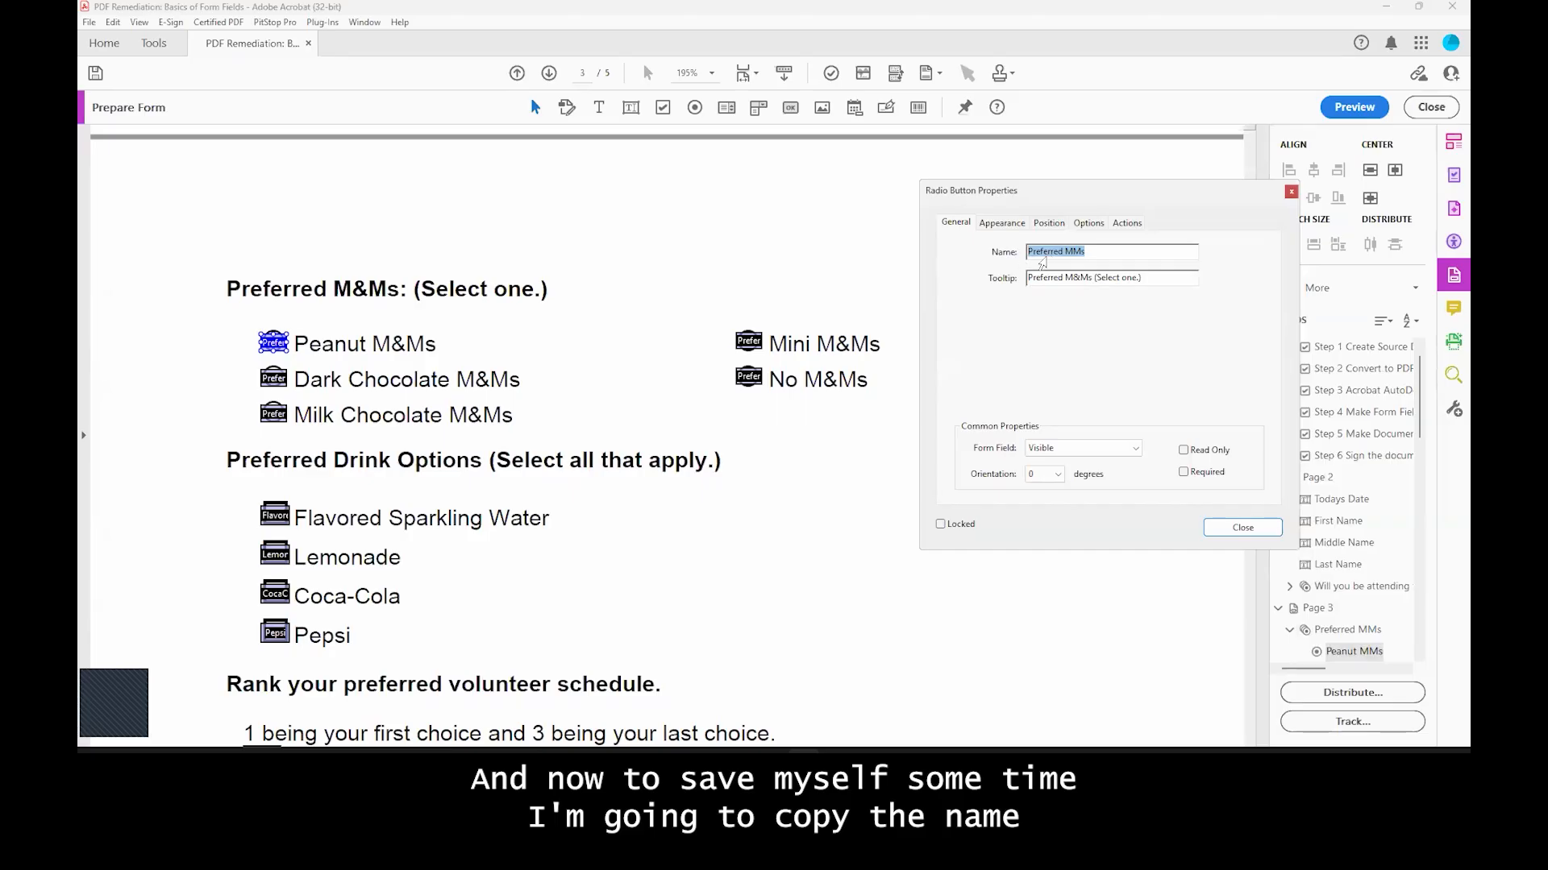
click(1249, 529)
scroll(1338, 500, down, 3)
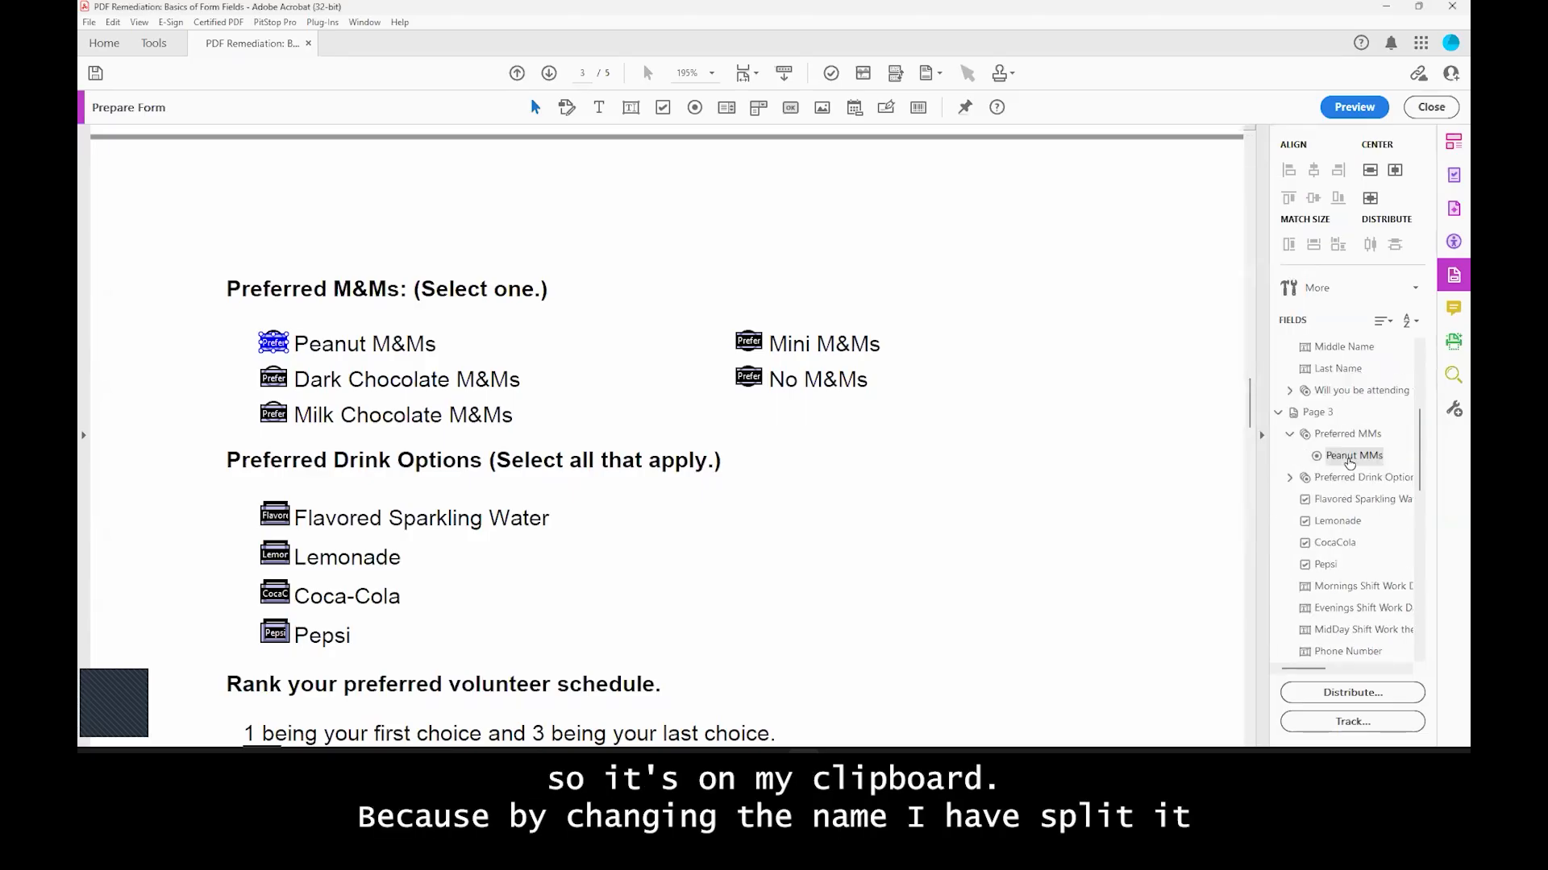
click(1290, 479)
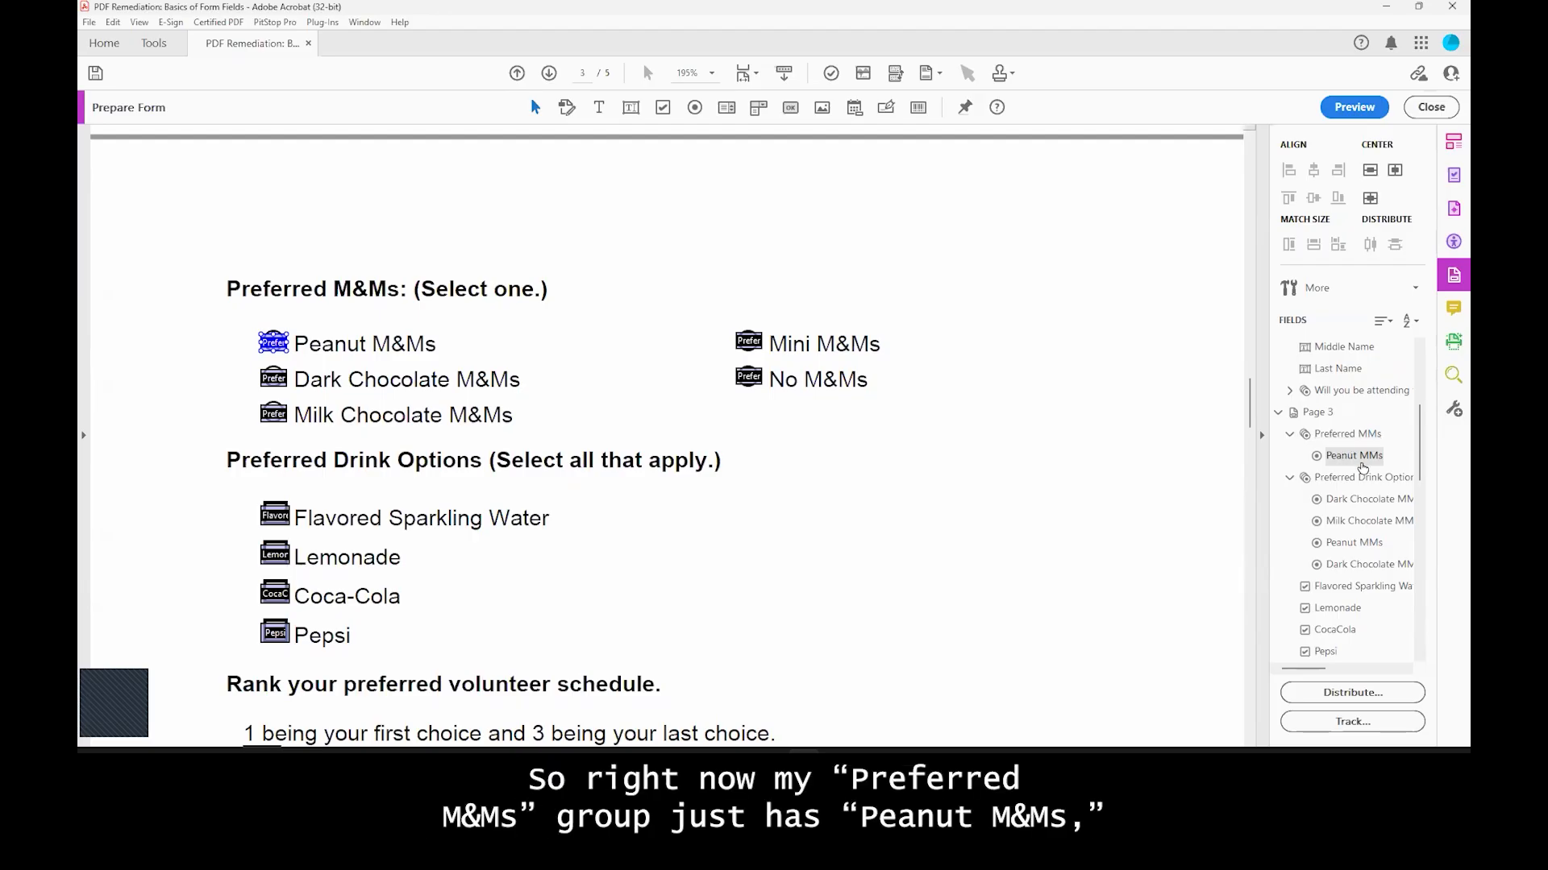
drag(1314, 669, 1320, 678)
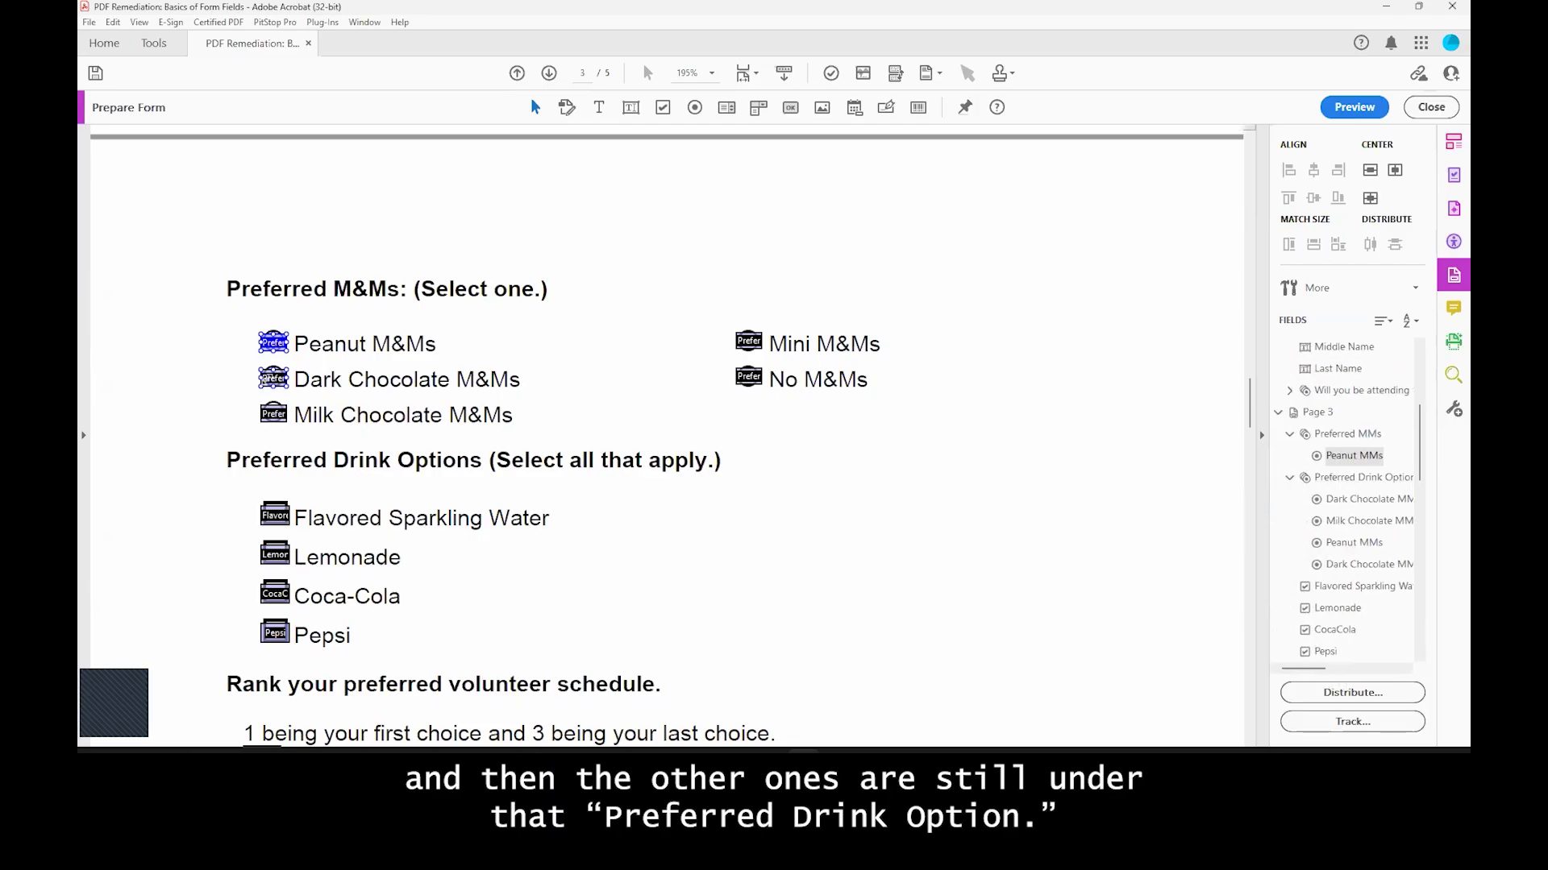
Step: Rename the Dark Chocolate and Milk Chocolate M&Ms radio button fields as "Preferred MMs" using the copied name
double_click(268, 378)
click(1038, 253)
key(ctrl+a)
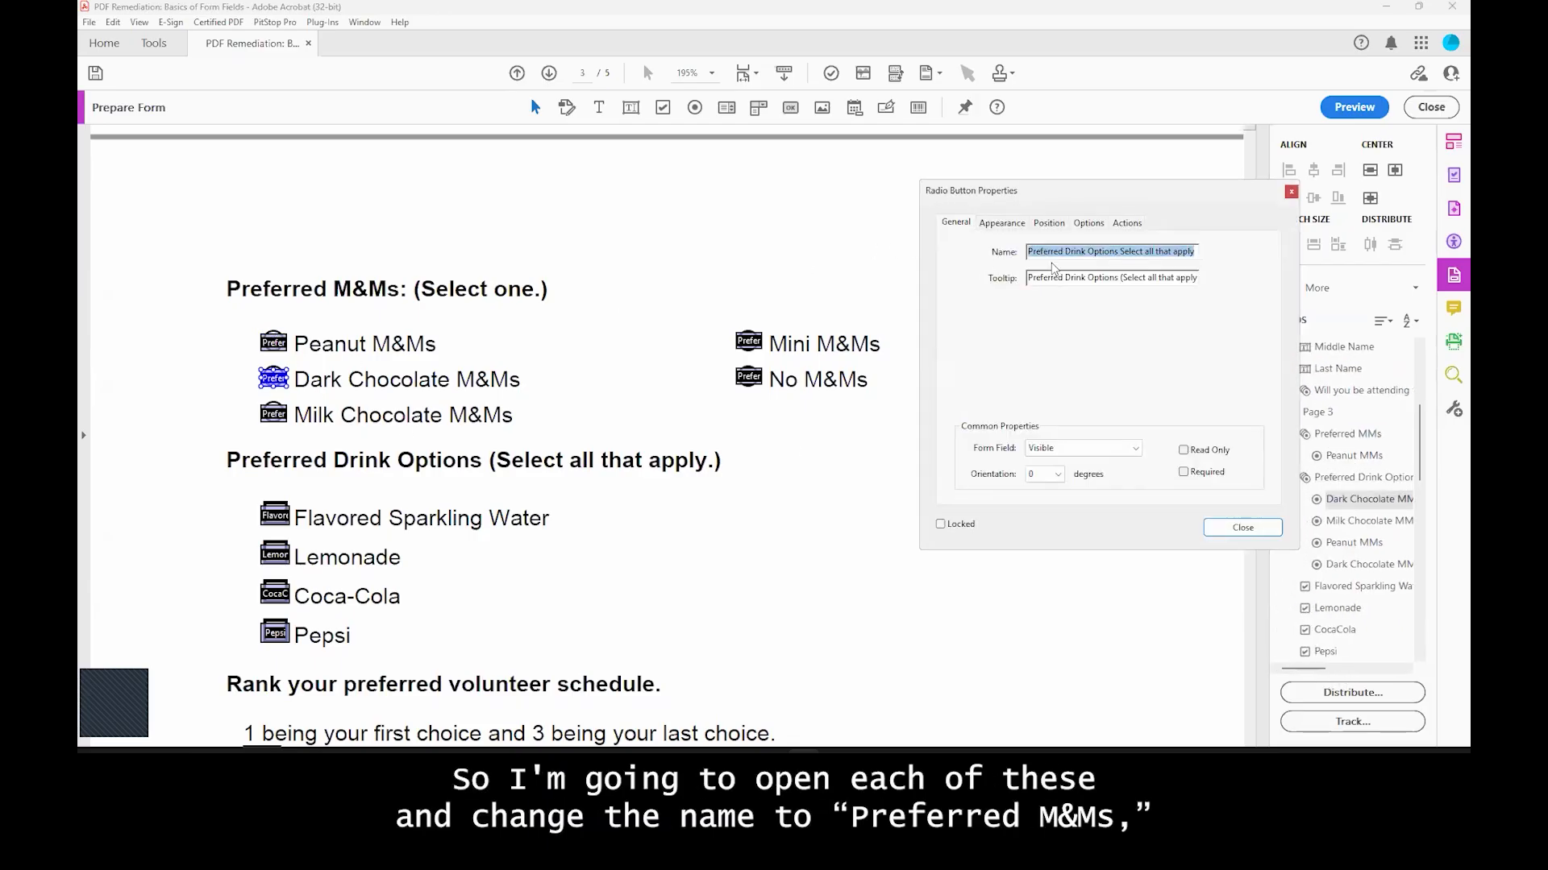
key(ctrl+v)
click(266, 414)
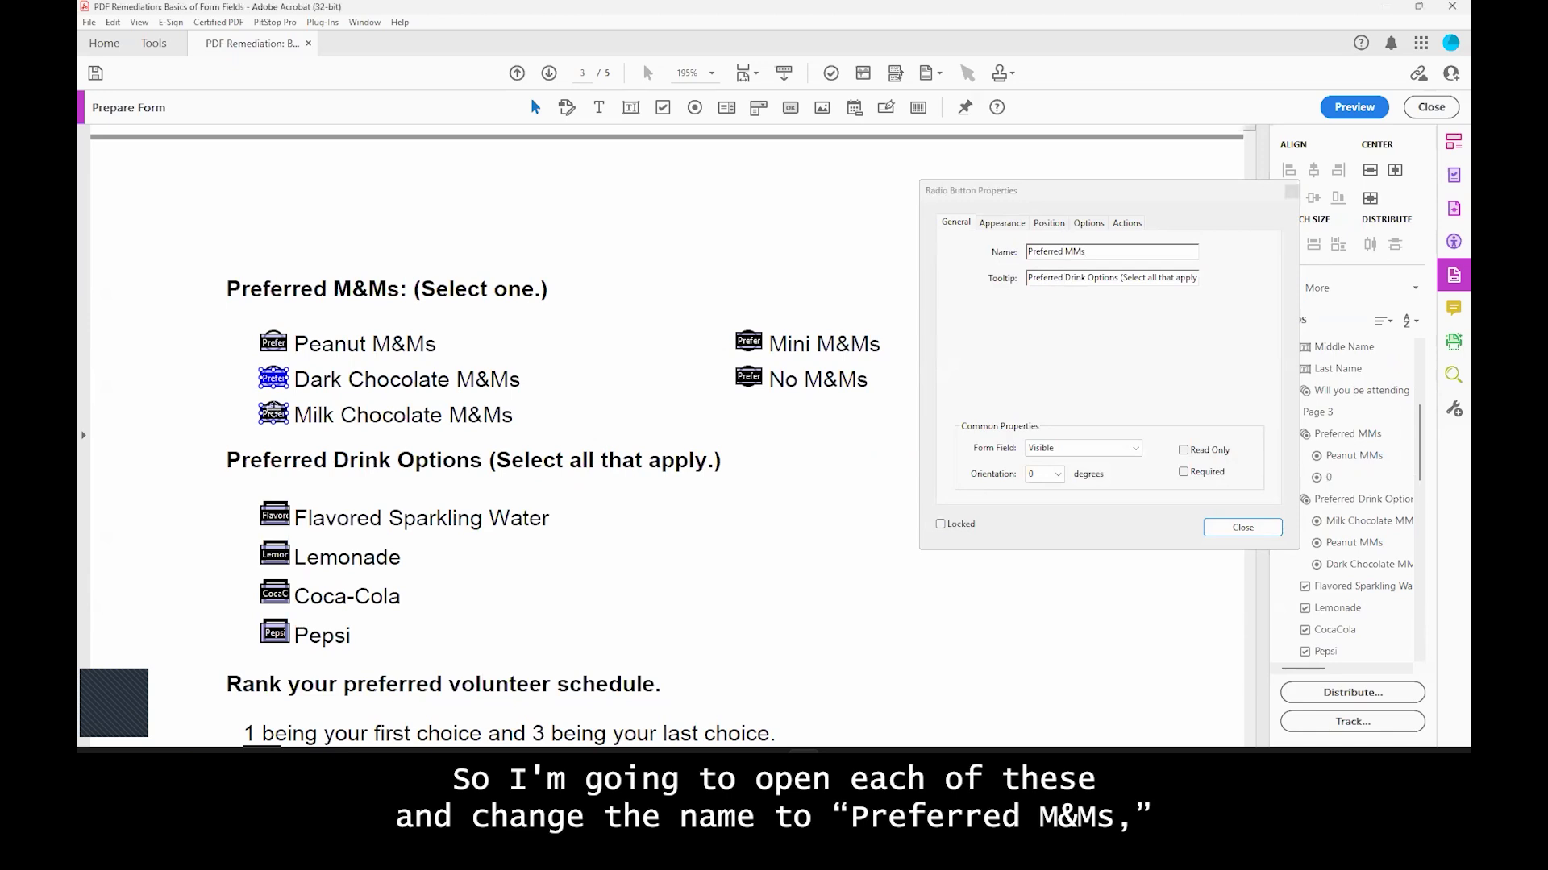
key(ctrl+a)
key(ctrl+v)
Step: Rename the radio button fields beside Mini M&Ms and No M&Ms as "Preferred MMs" using the copied name
click(758, 345)
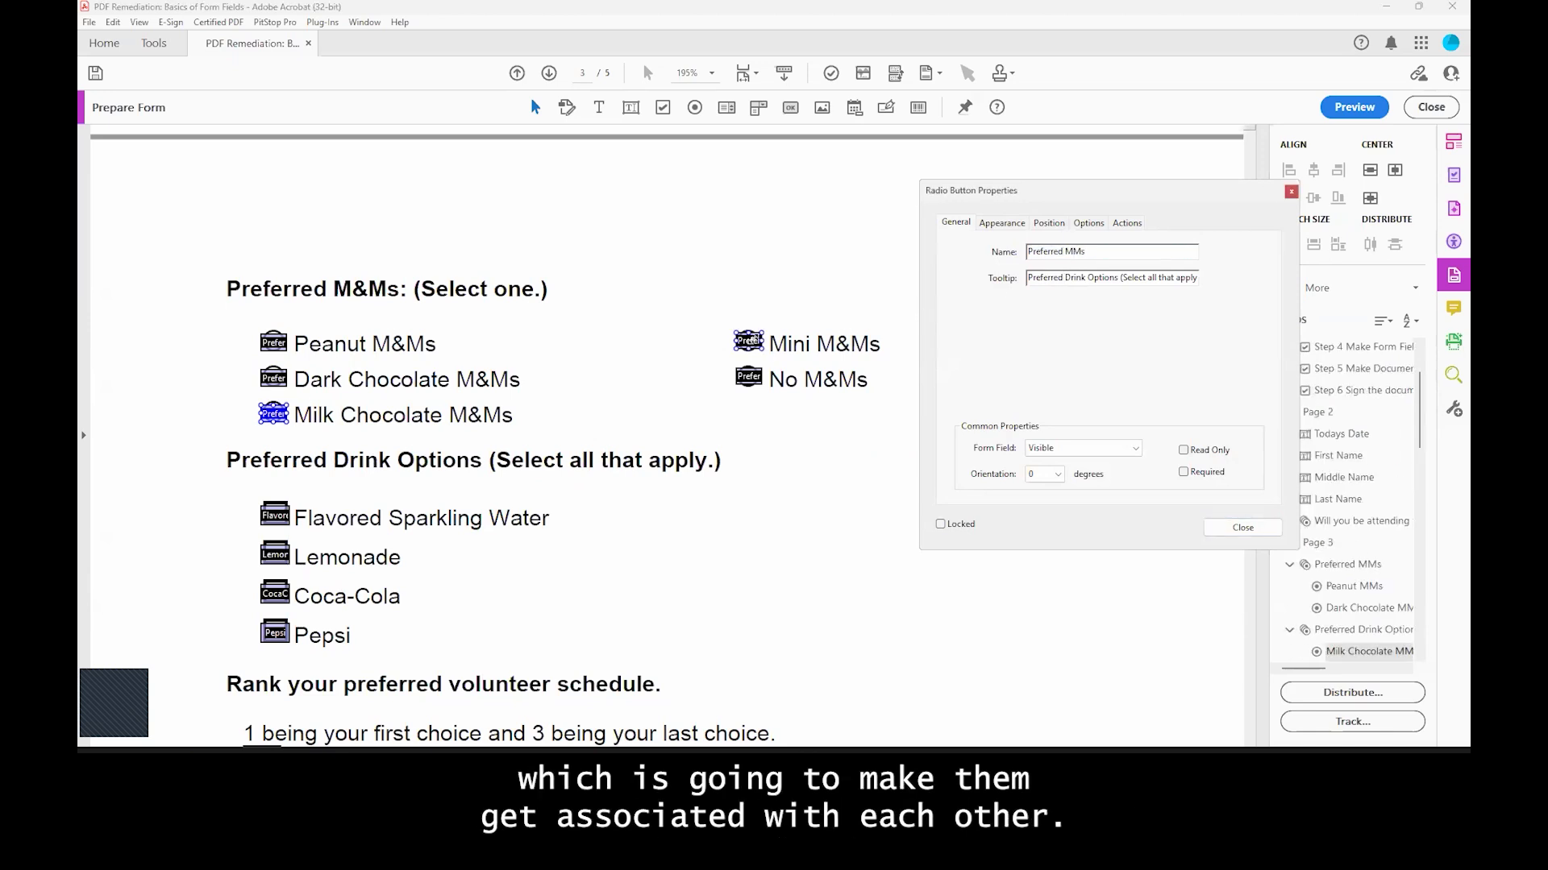
key(ctrl+a)
key(ctrl+v)
click(748, 376)
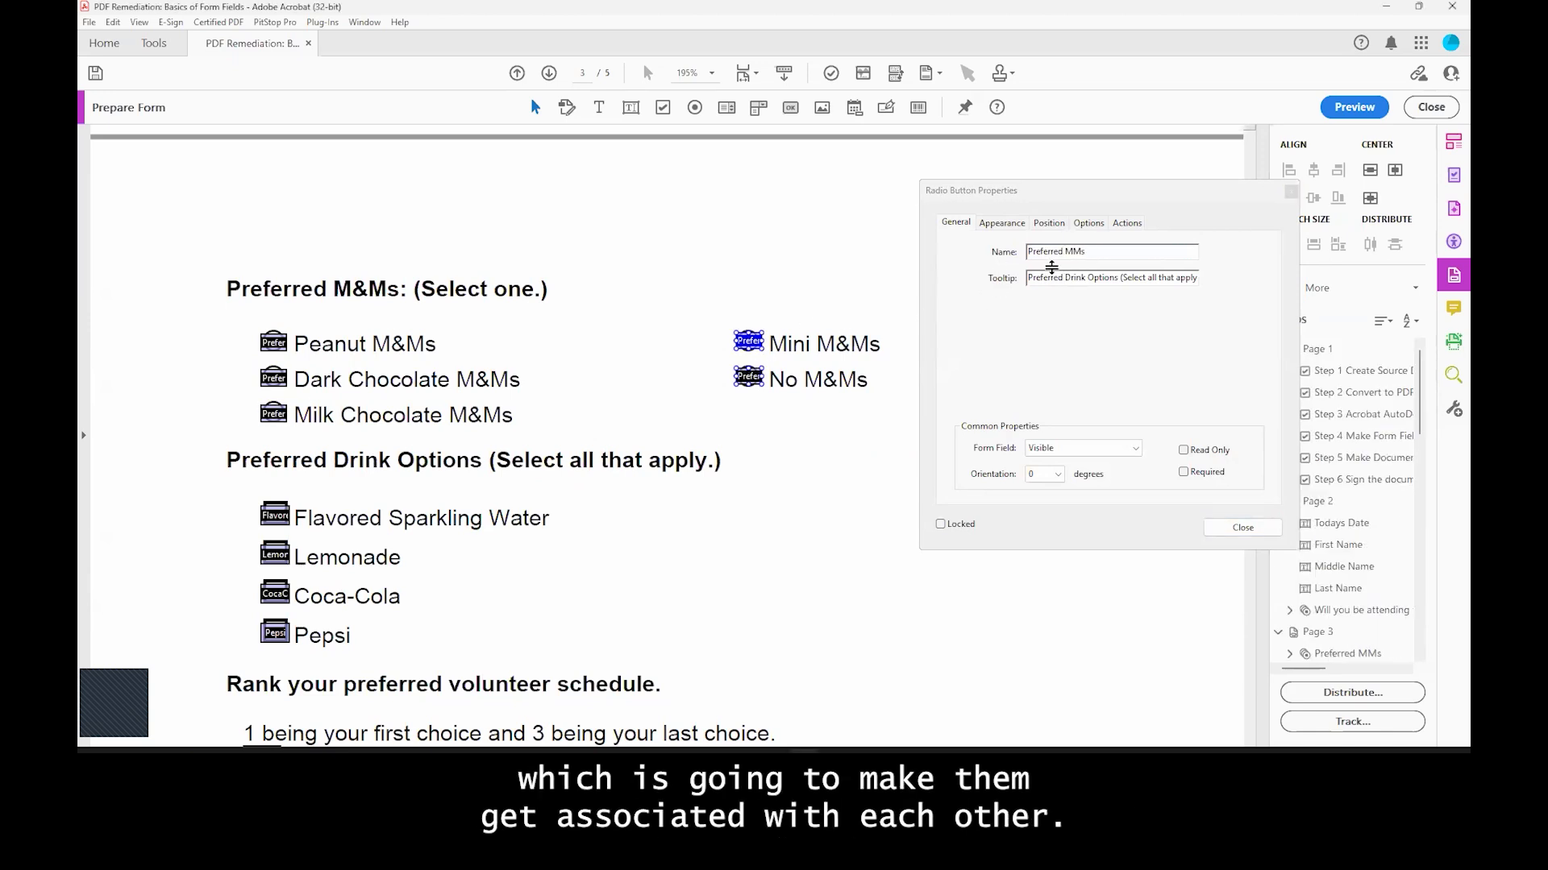
key(ctrl+a)
key(ctrl+v)
drag(1061, 193, 962, 169)
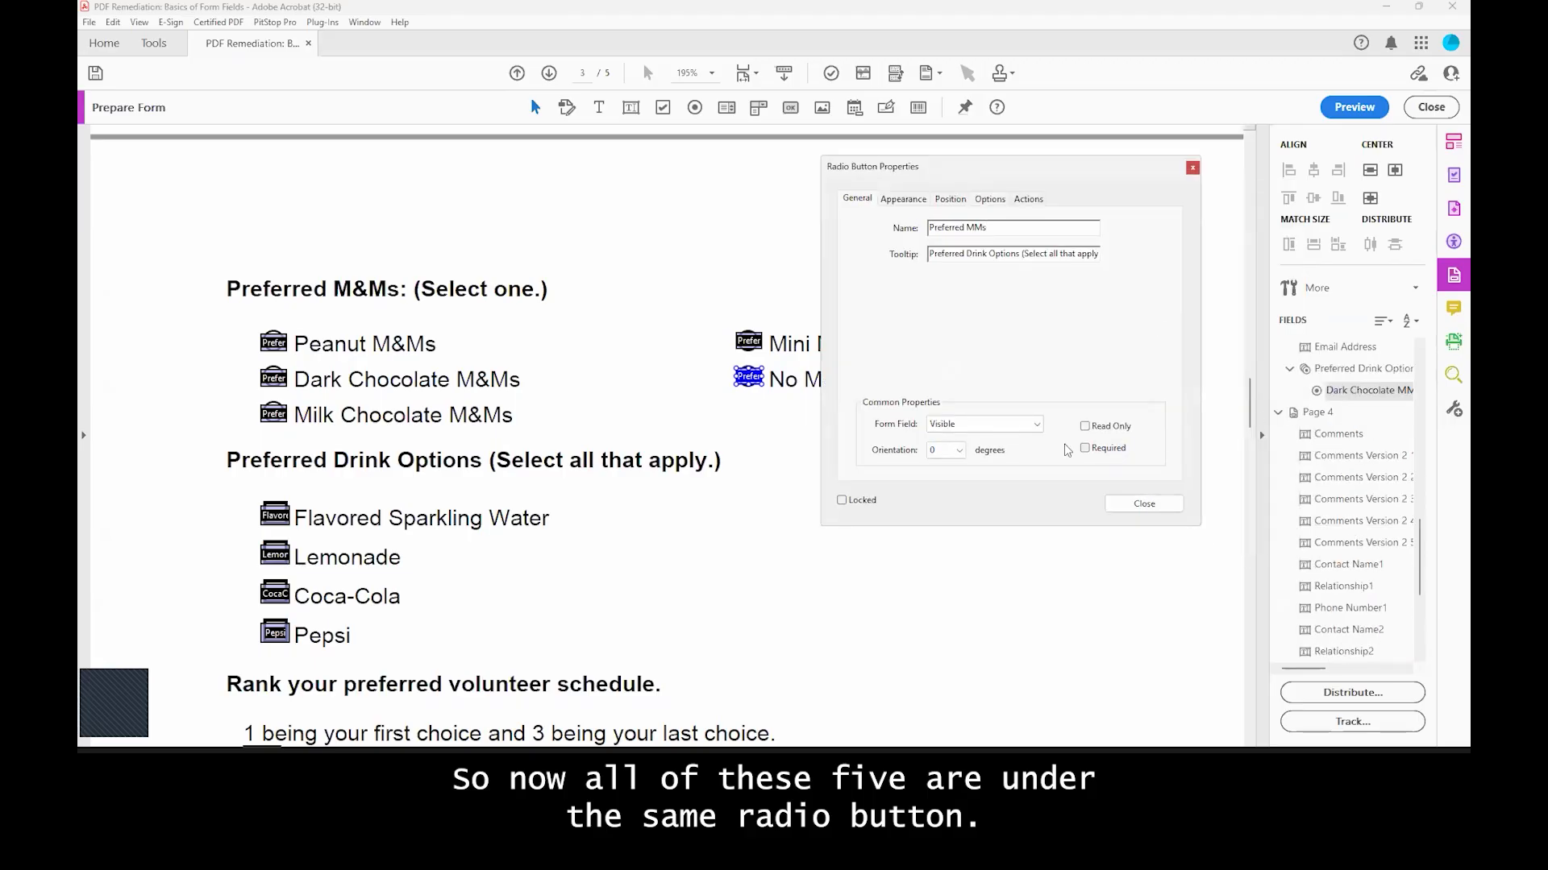
key(Tab)
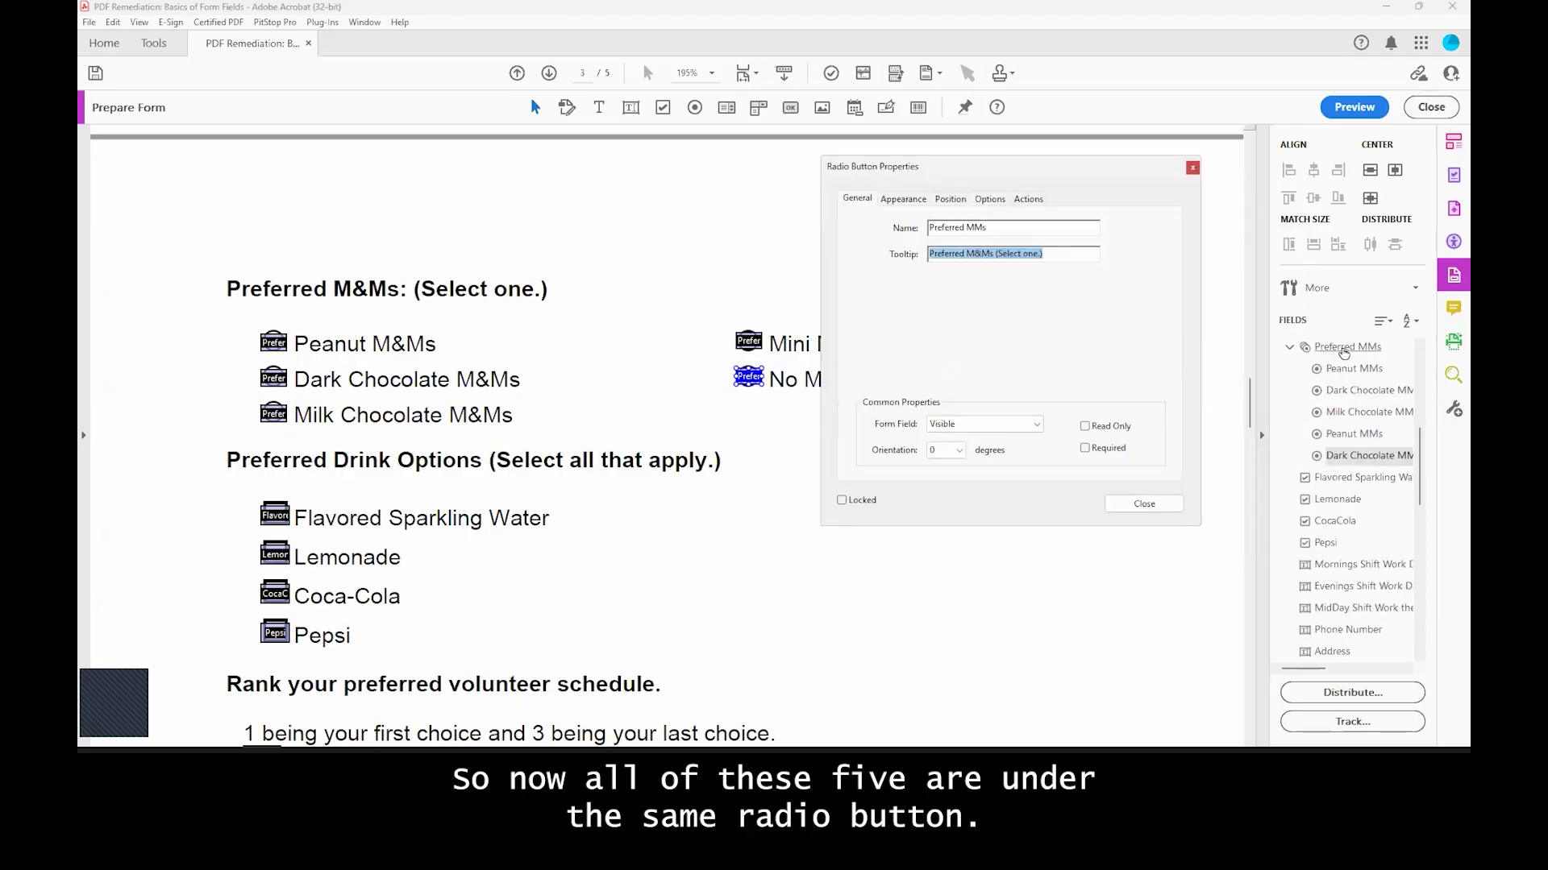
Step: Set the radio button choice of the field beside No M&Ms to "No M&Ms"
click(977, 201)
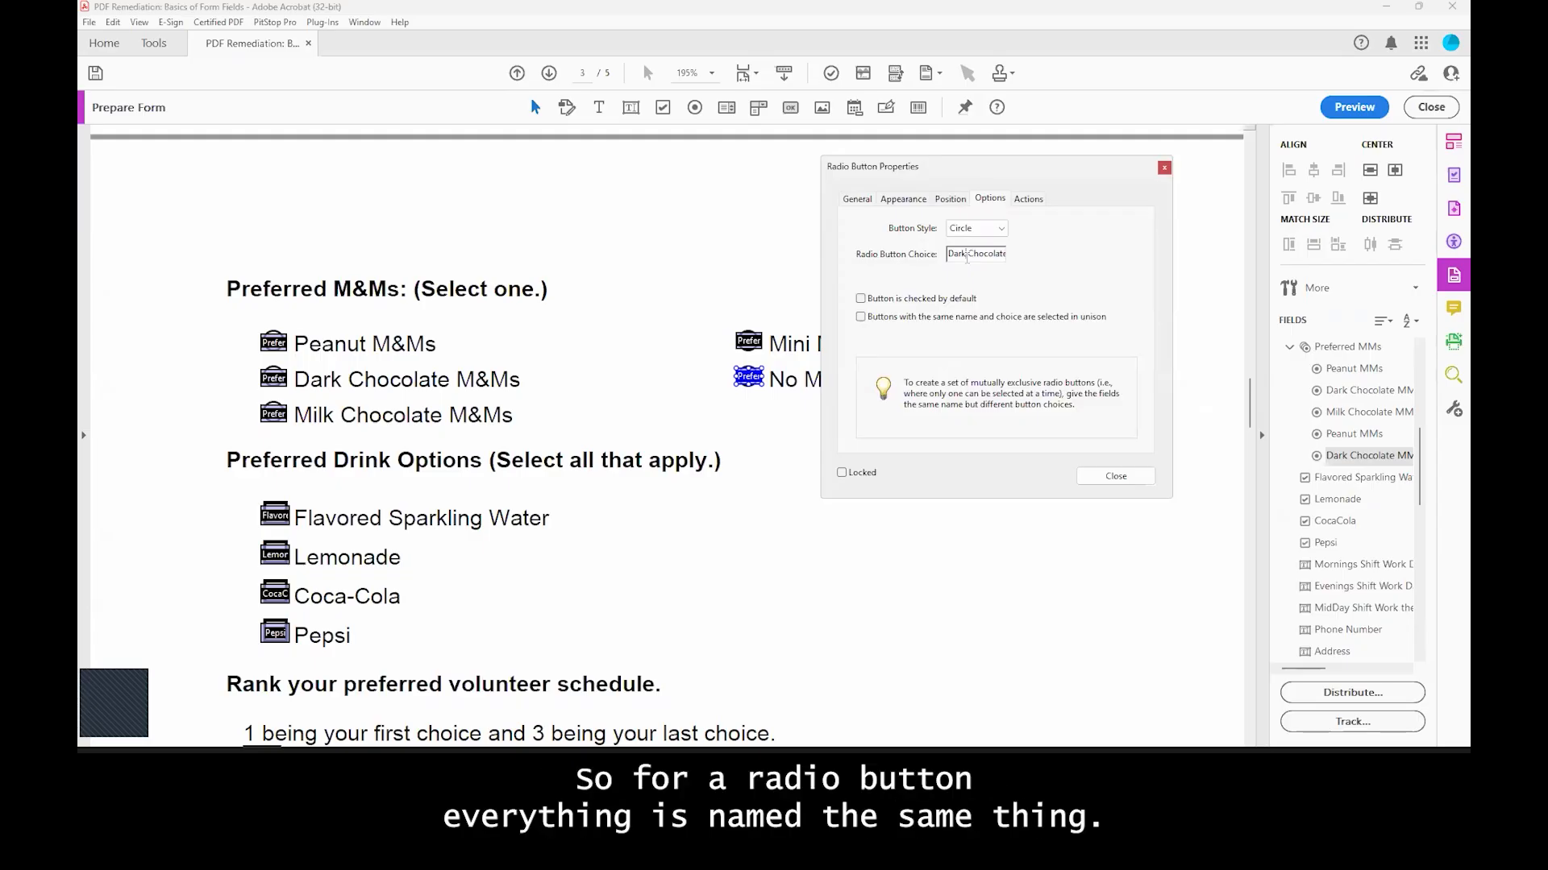
click(860, 202)
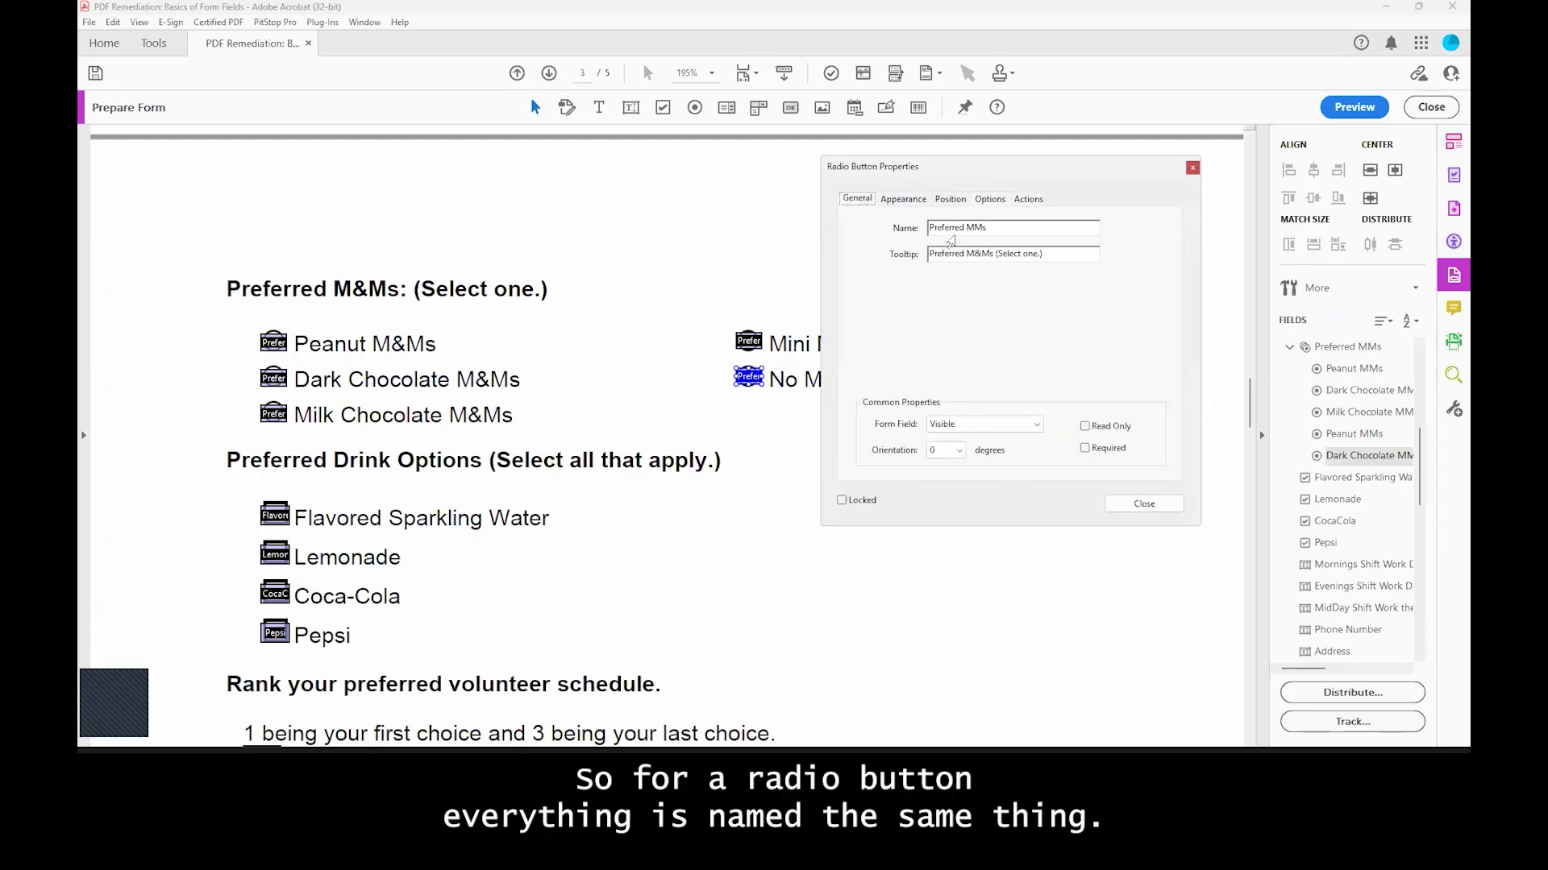
click(996, 203)
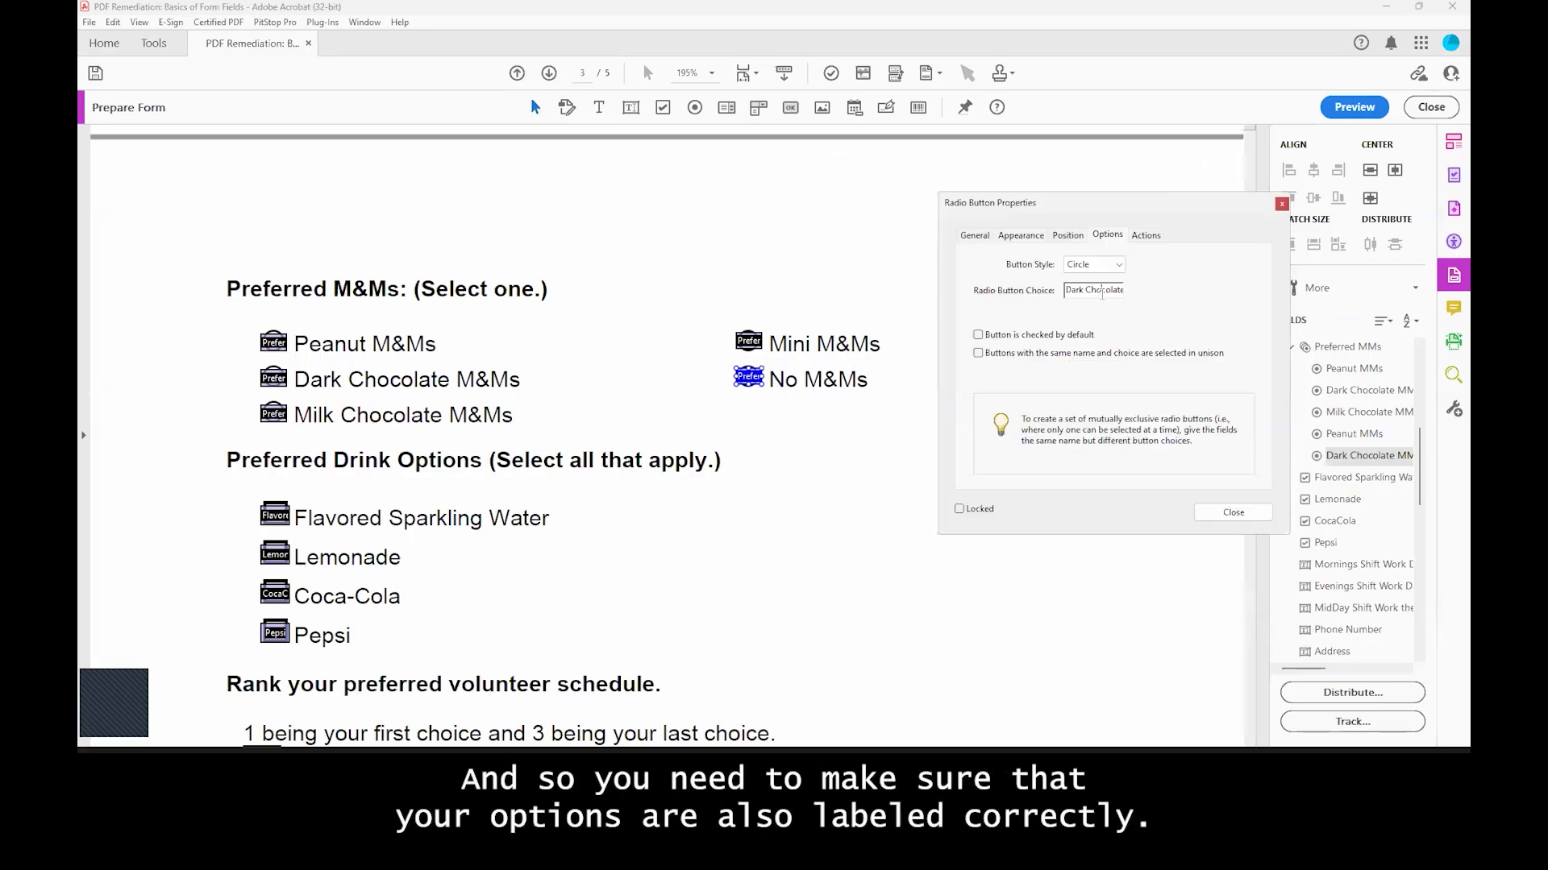
triple_click(1102, 294)
text(No M&Ms)
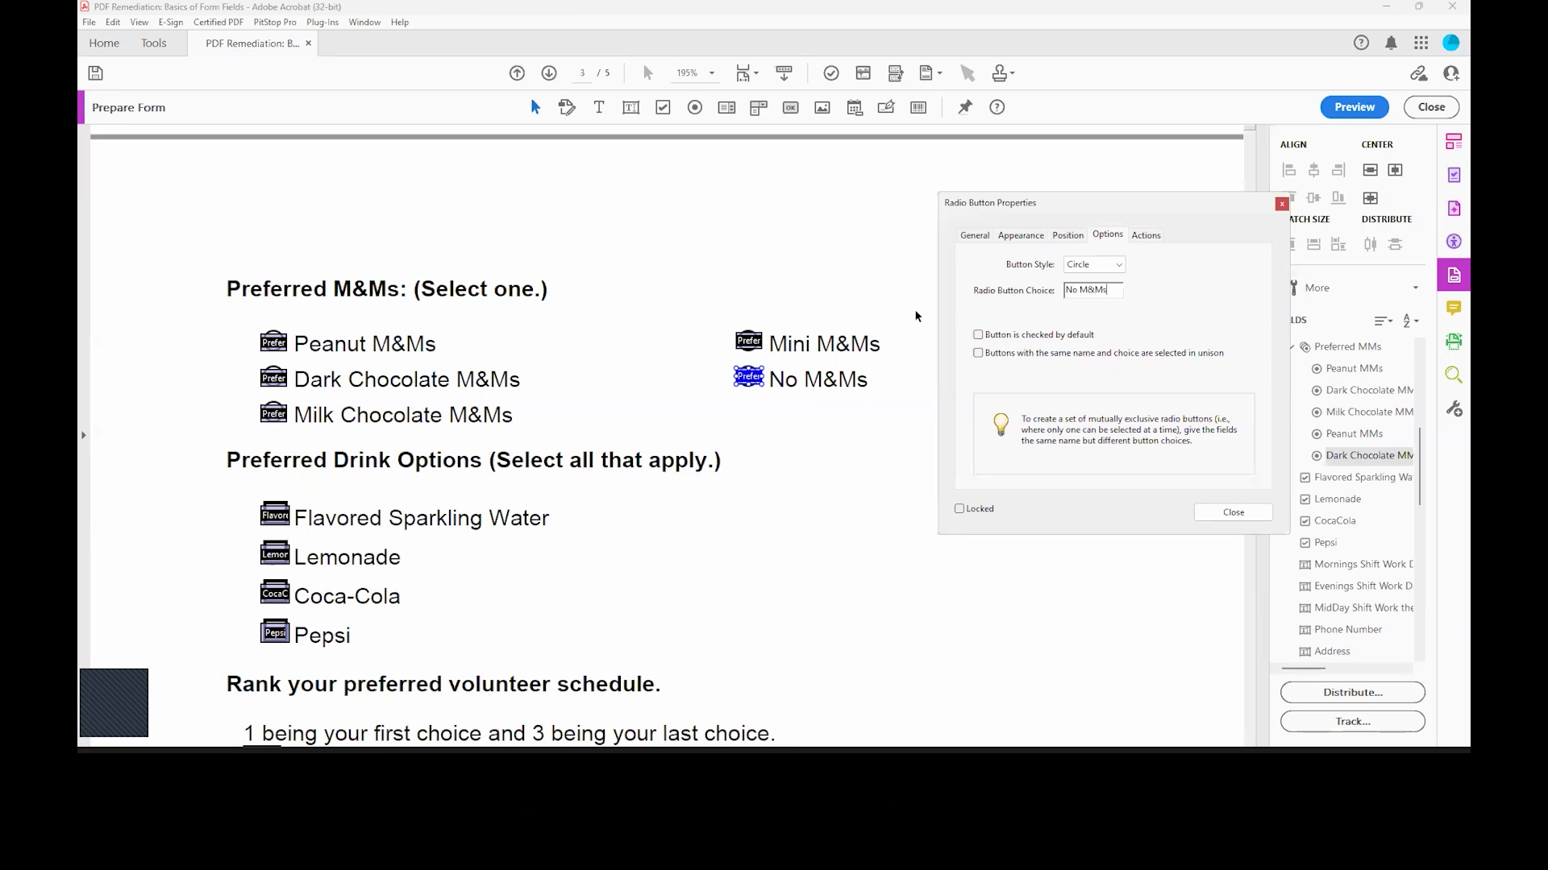
Step: Set the radio button choice of the field beside Mini M&Ms to "Mini M&Ms"
click(749, 342)
triple_click(1109, 294)
click(1110, 292)
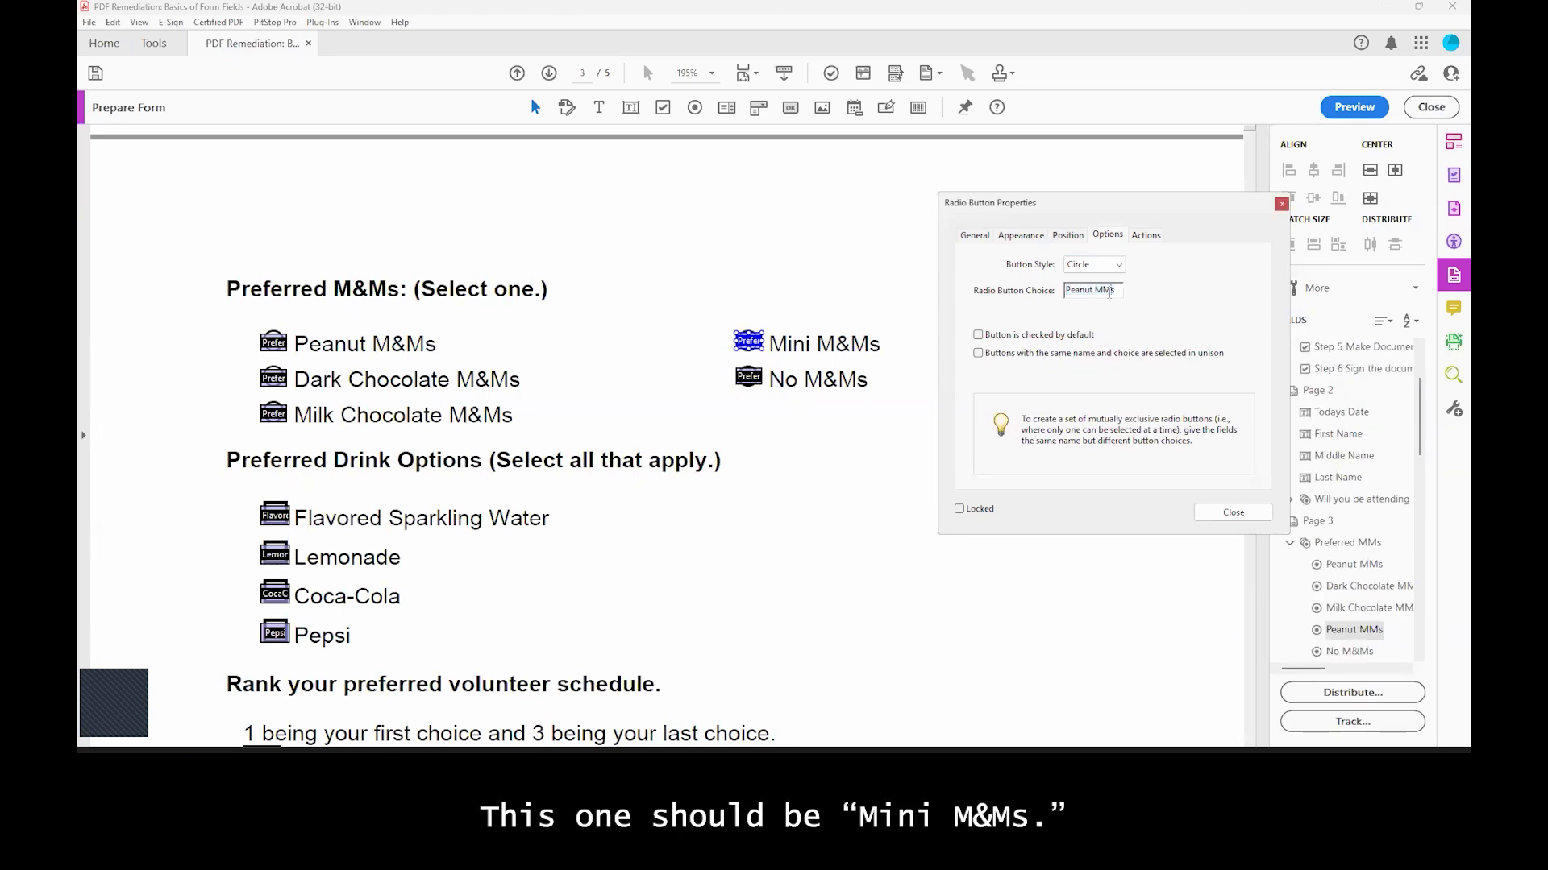
triple_click(1110, 292)
text(Mini M&)
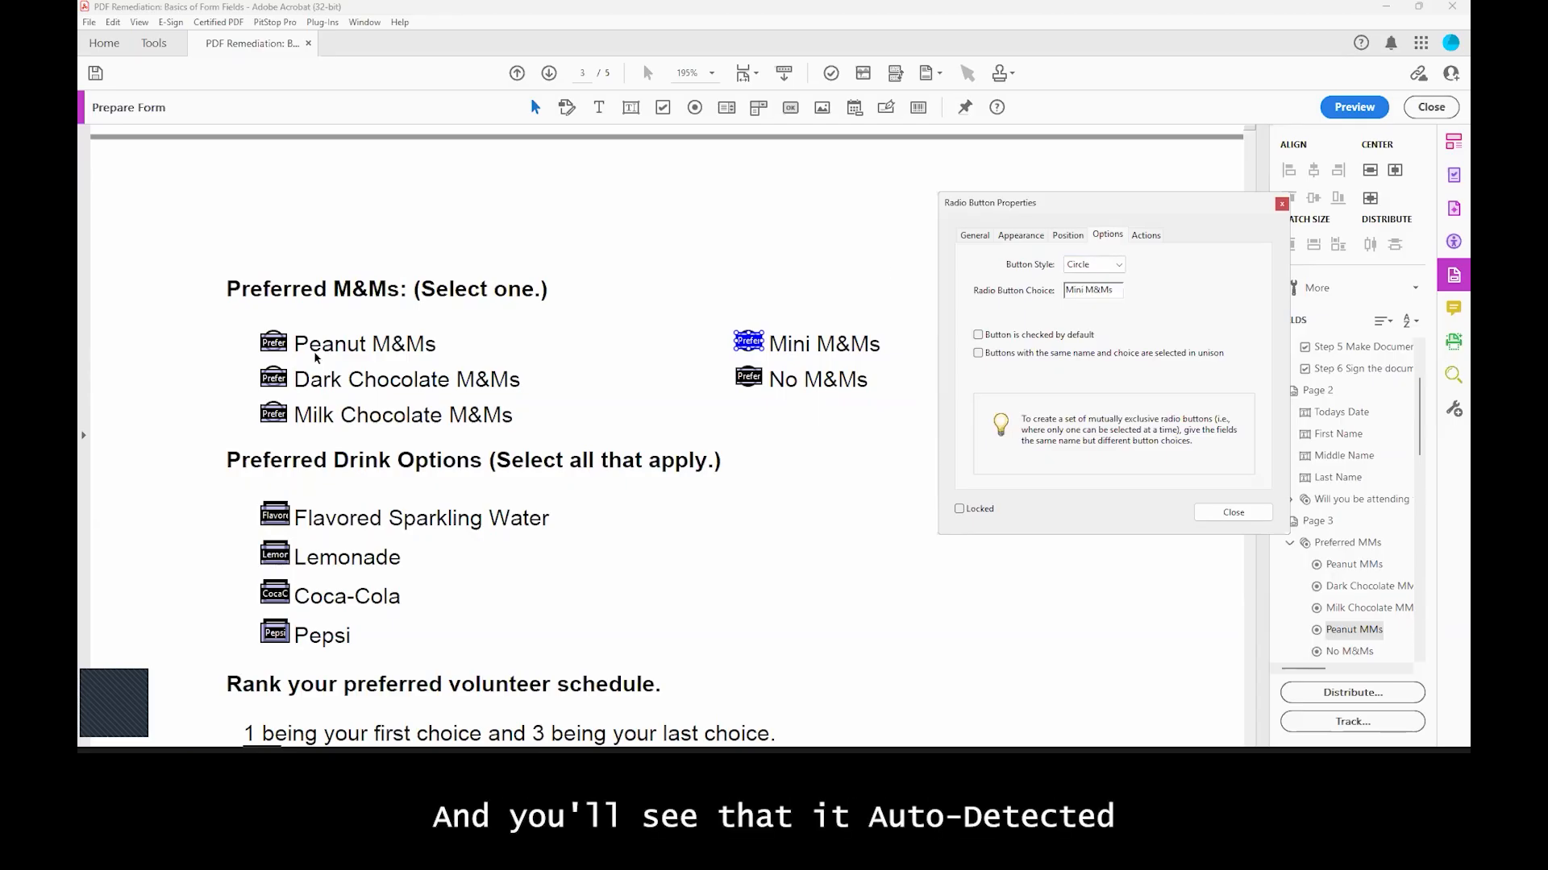
Step: Add the missing ampersand to the Milk Chocolate, Dark Chocolate and Peanut M&Ms radio button choices, and close the properties dialog
click(284, 411)
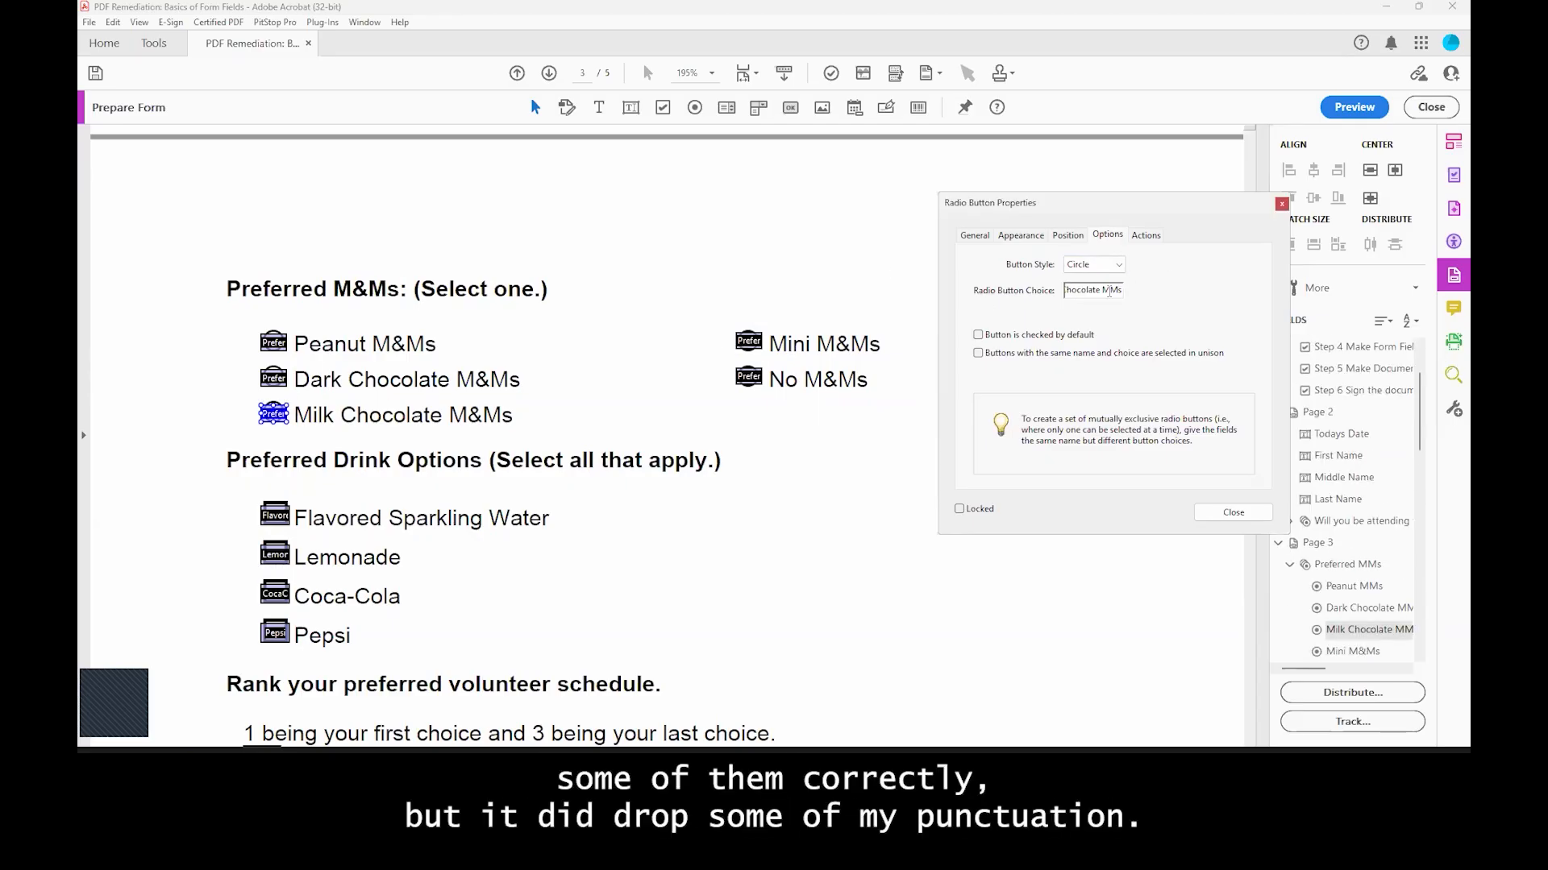
click(273, 378)
click(1107, 290)
click(1108, 289)
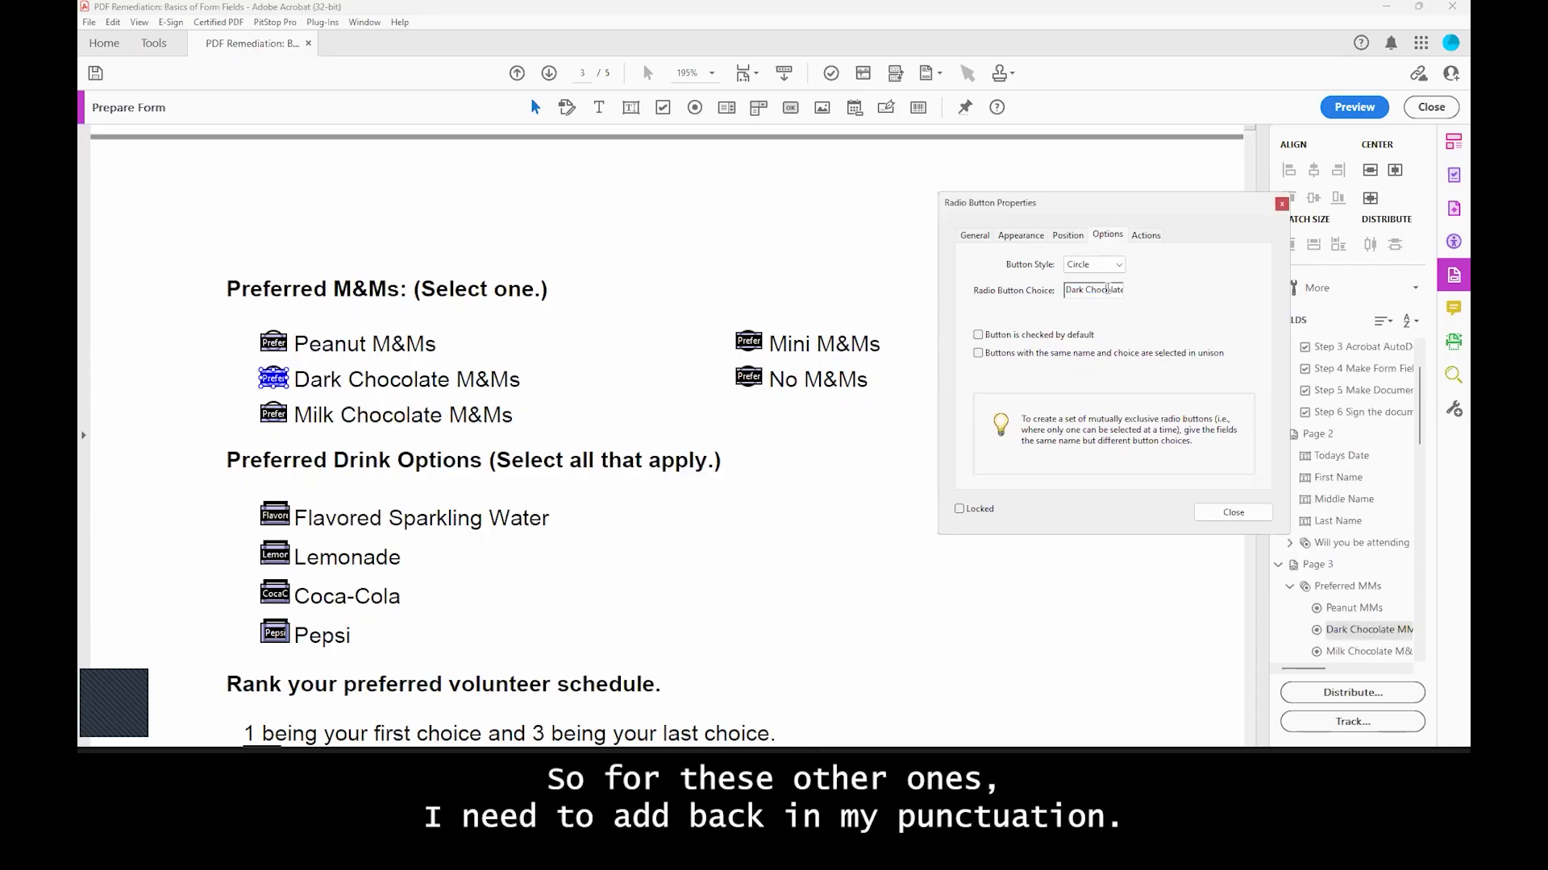
key(Right)
key(Right)
key(Right)
key(Right)
key(Right)
click(273, 343)
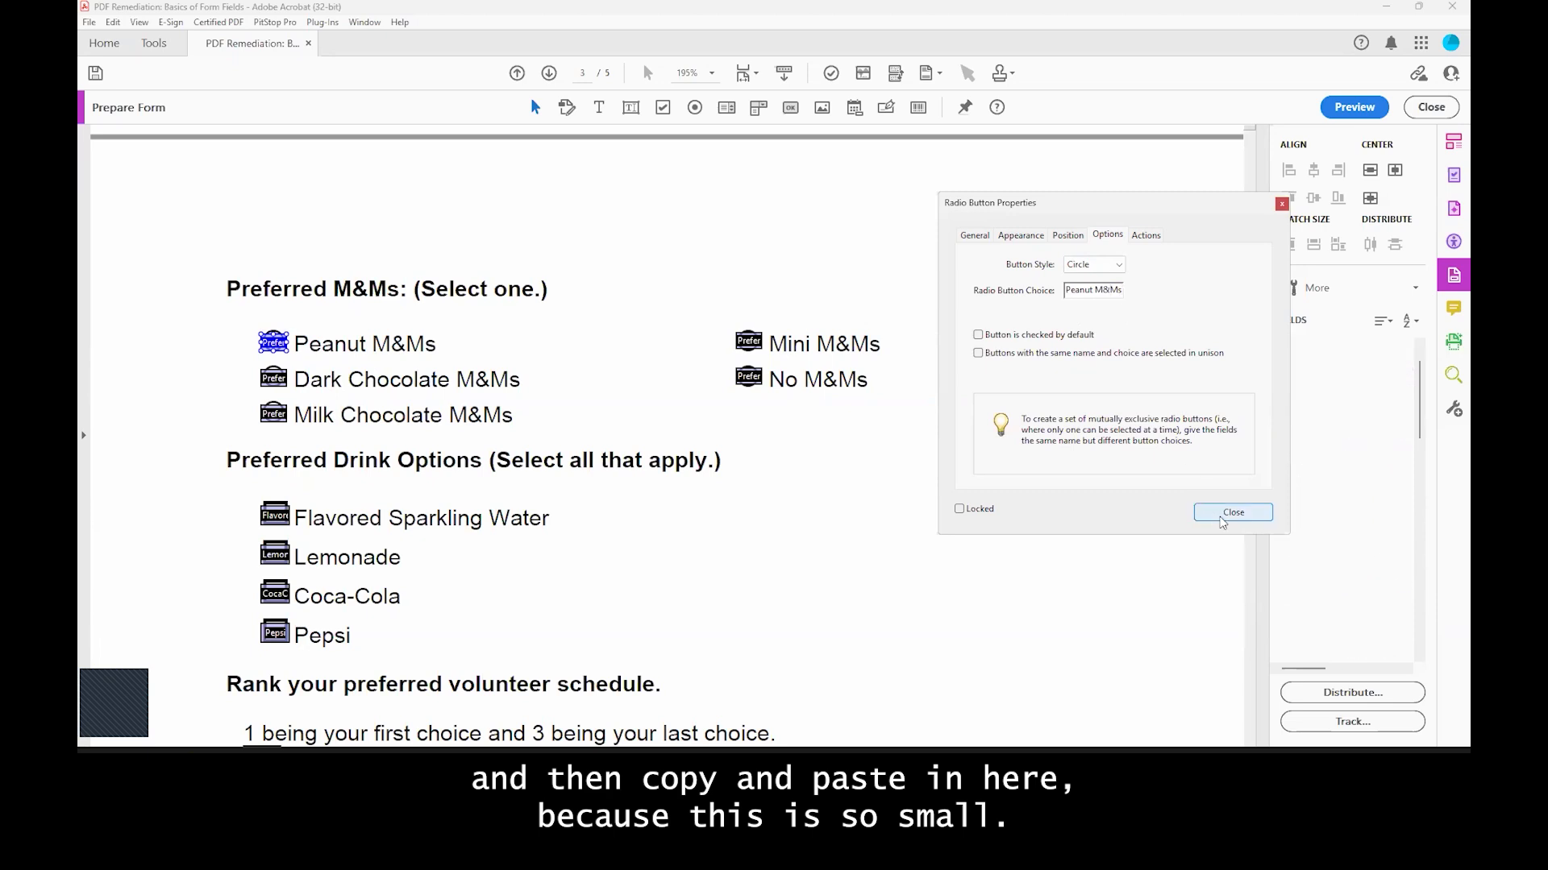
click(1233, 512)
Step: Leave form editing and test the five Preferred M&Ms radio buttons in turn, ending on Milk Chocolate M&Ms
click(1431, 107)
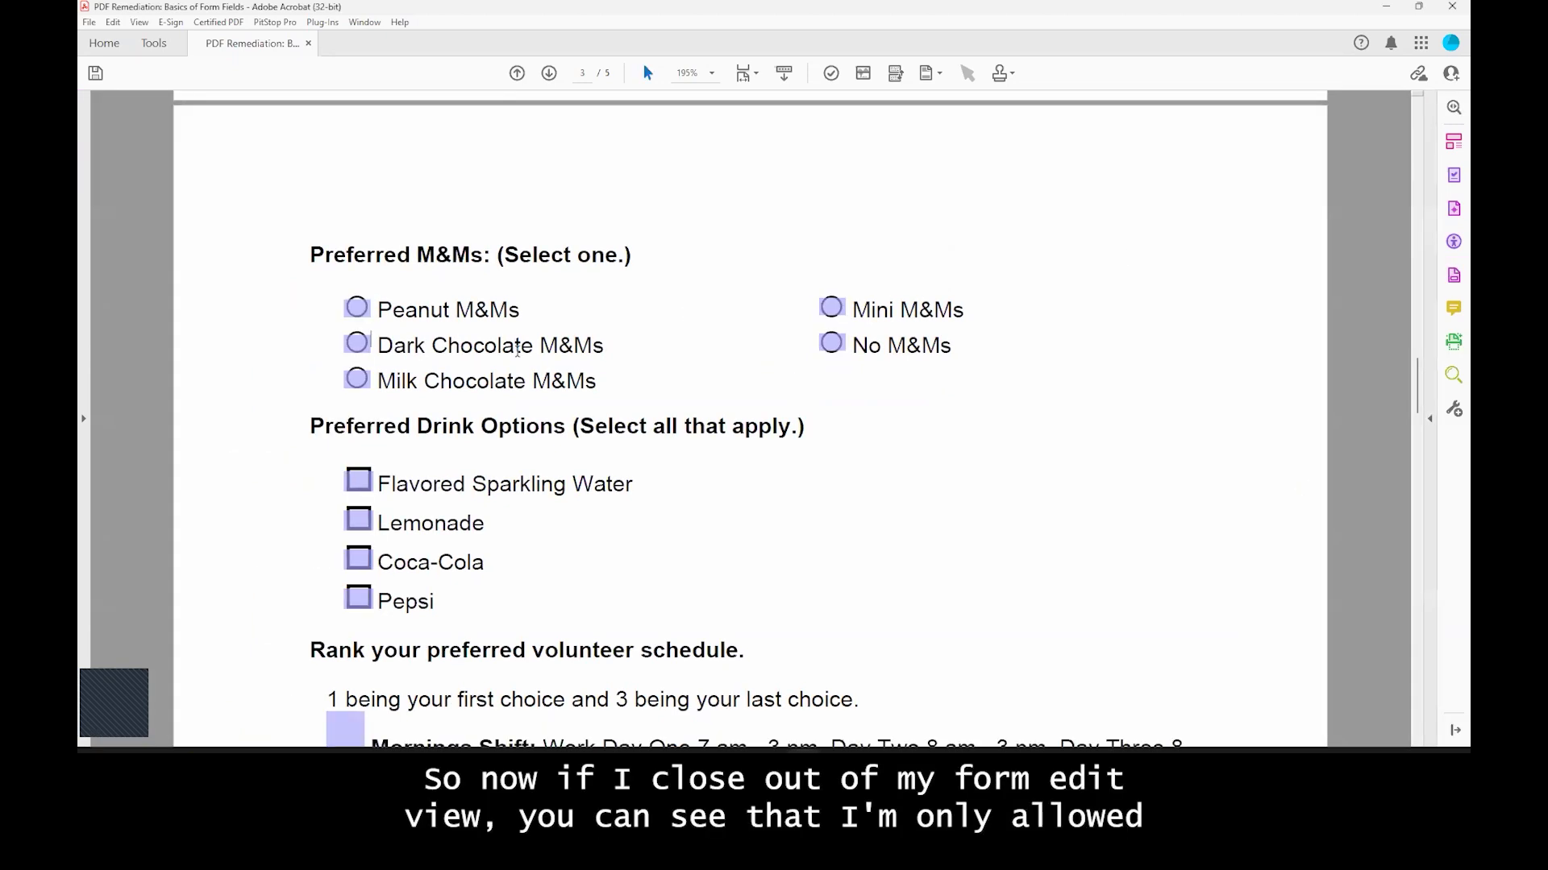
click(356, 307)
click(354, 345)
click(356, 379)
click(831, 307)
click(830, 345)
click(357, 307)
click(356, 344)
click(356, 379)
Step: Test the Yes and No radio buttons of the VIP Party question on page 2, ending on No
scroll(476, 359, up, 10)
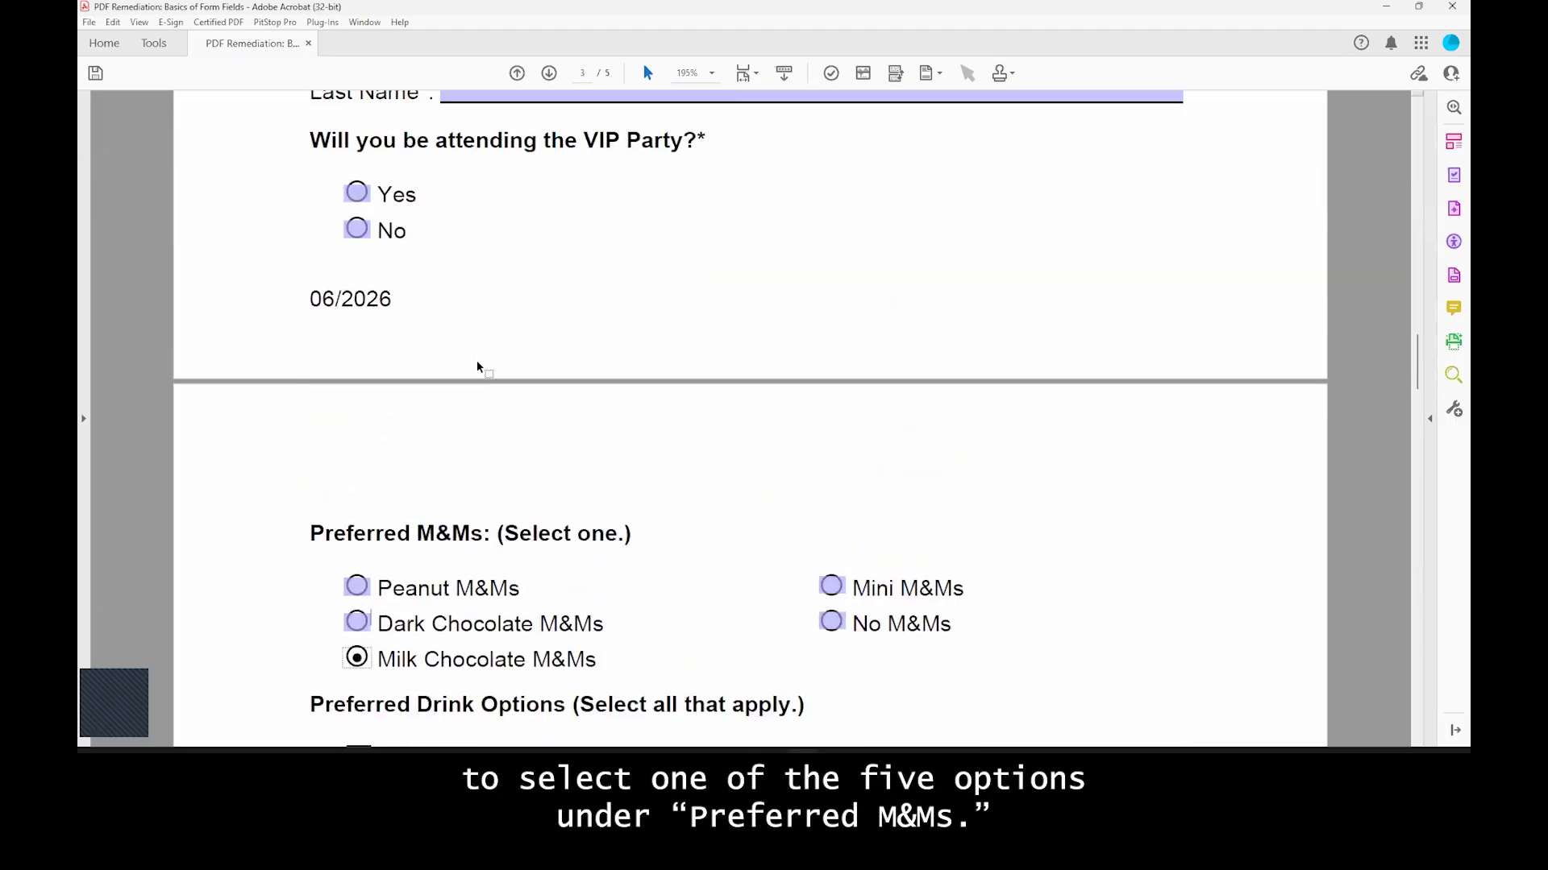
scroll(393, 409, up, 1)
click(363, 436)
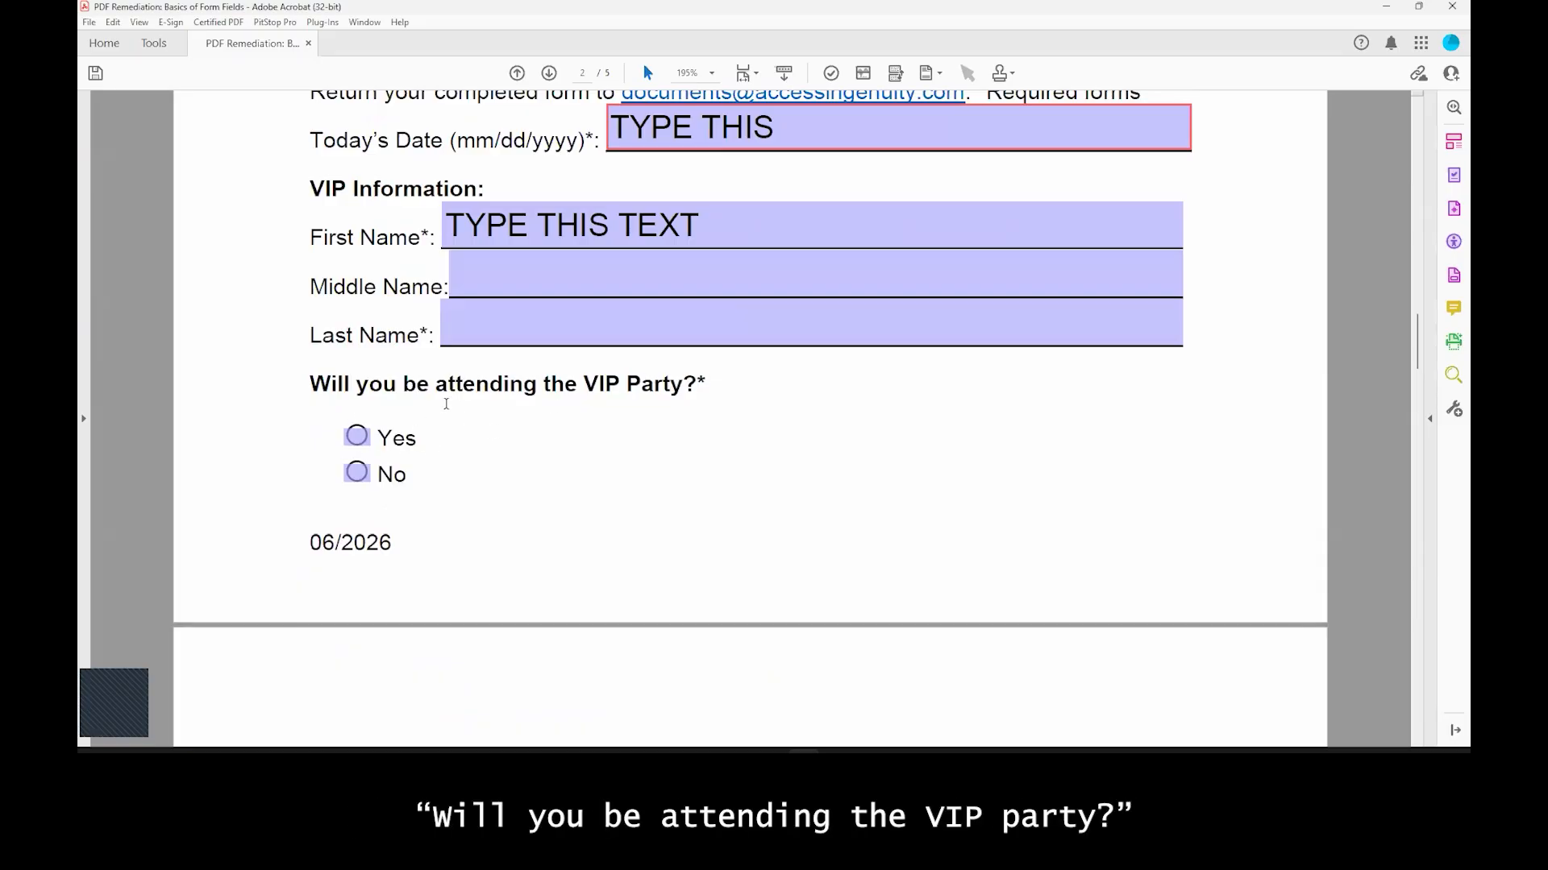
click(357, 436)
click(357, 472)
click(357, 436)
click(357, 472)
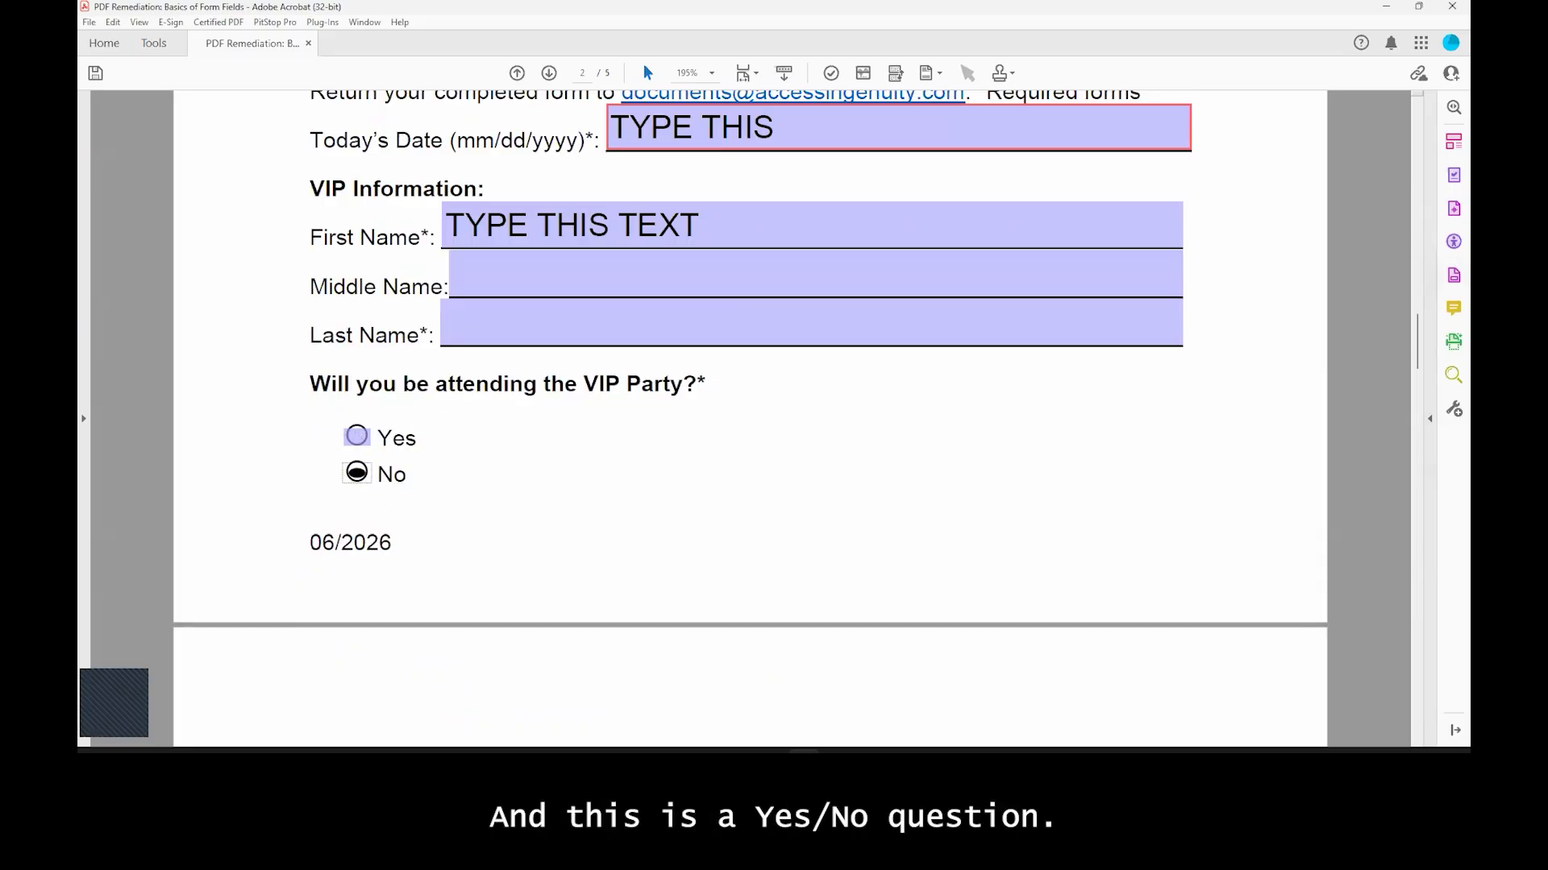
Step: Reopen form editing and check the radio button choices of the VIP Party question's Yes and No buttons
click(1453, 275)
double_click(273, 471)
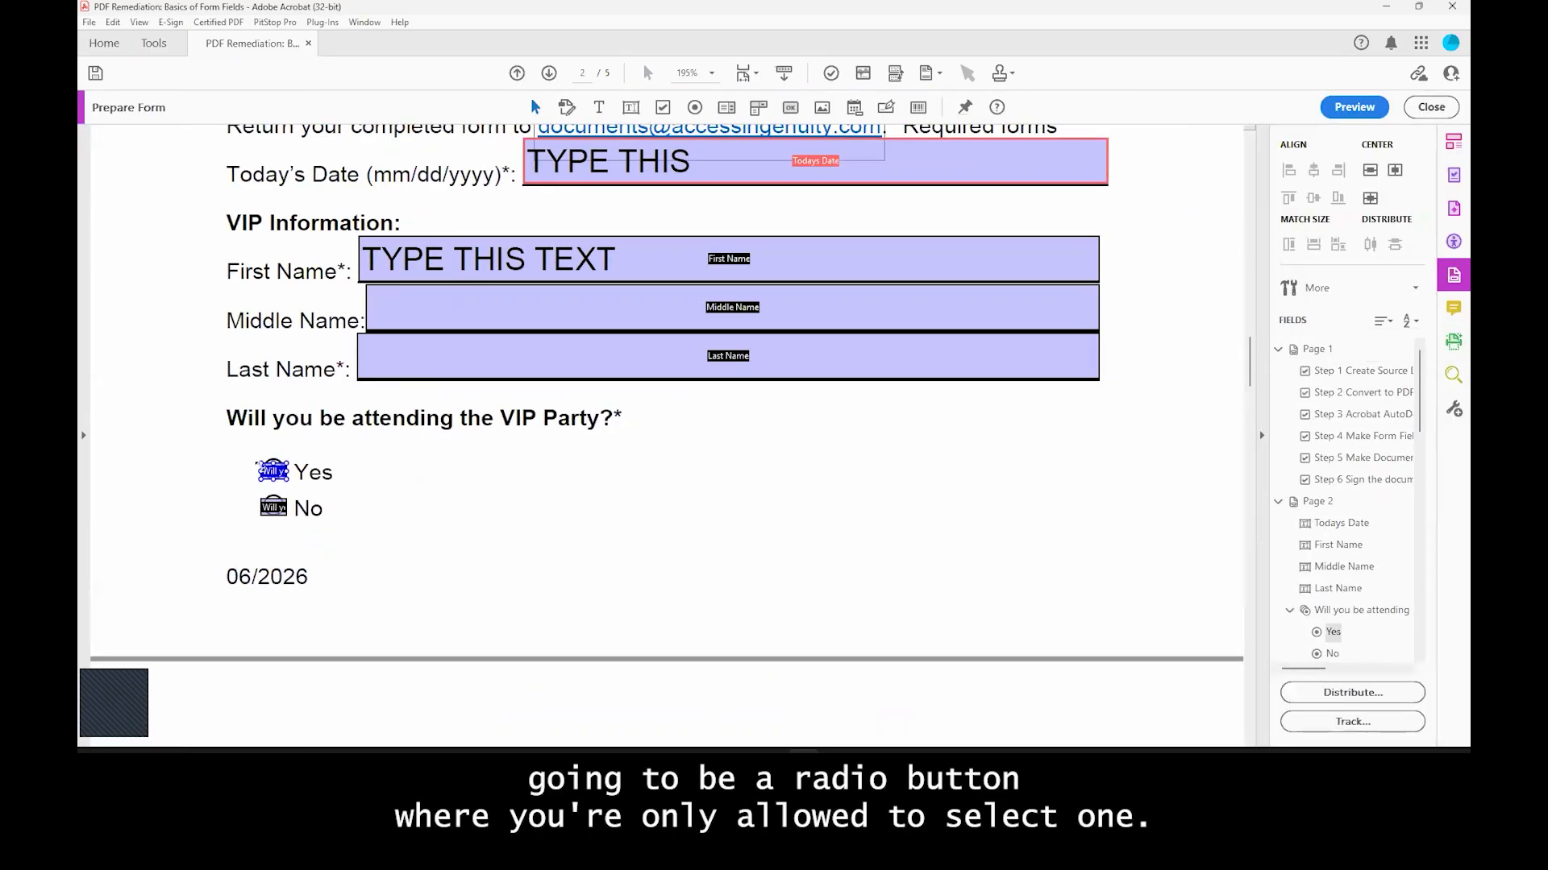
click(974, 234)
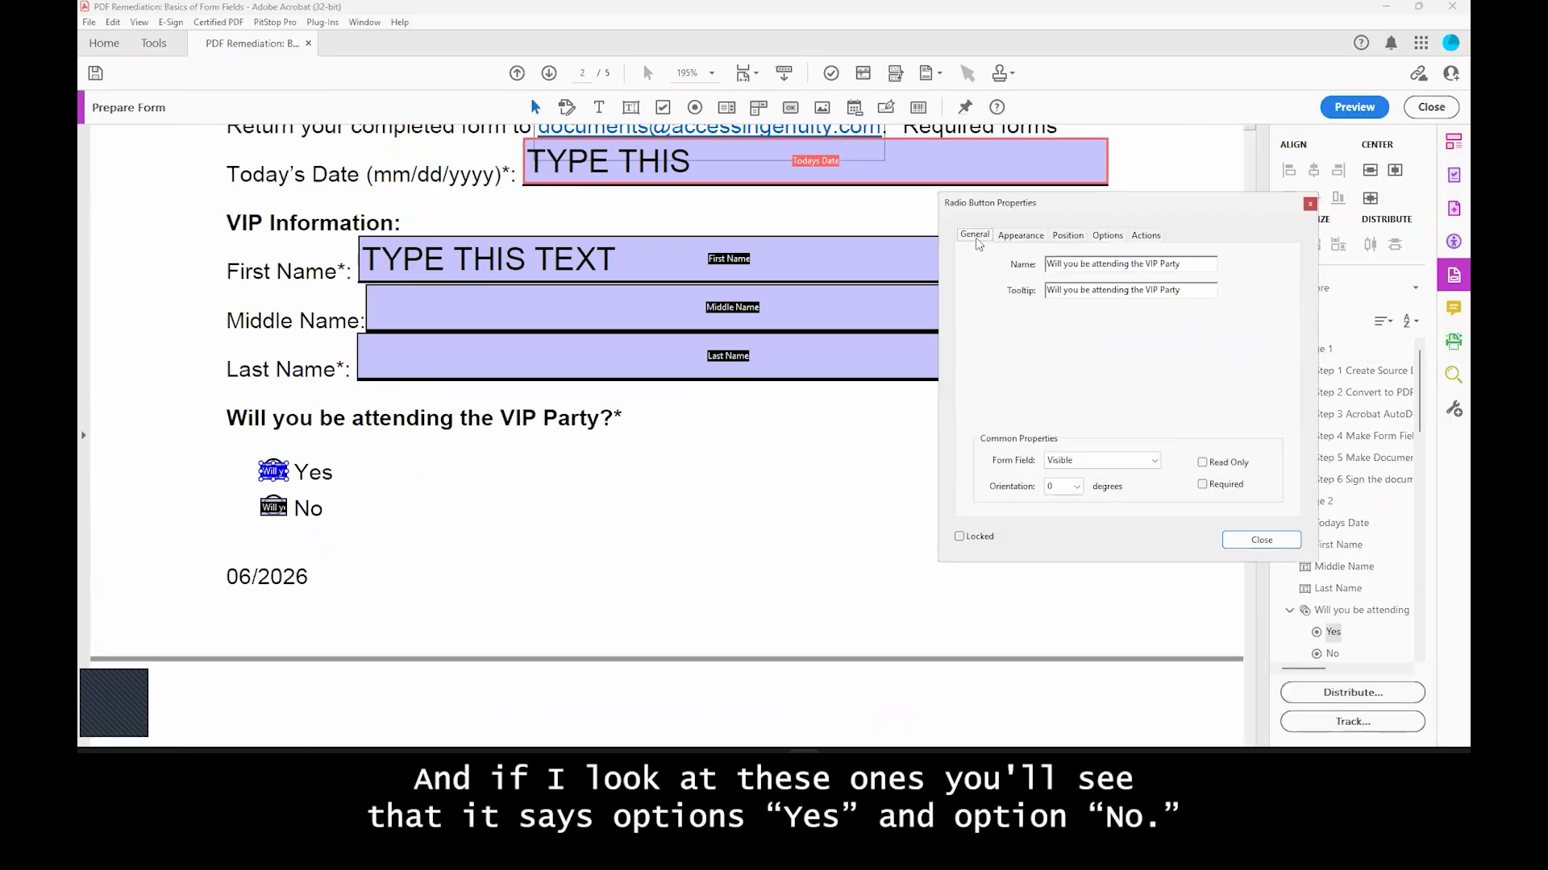
click(1108, 235)
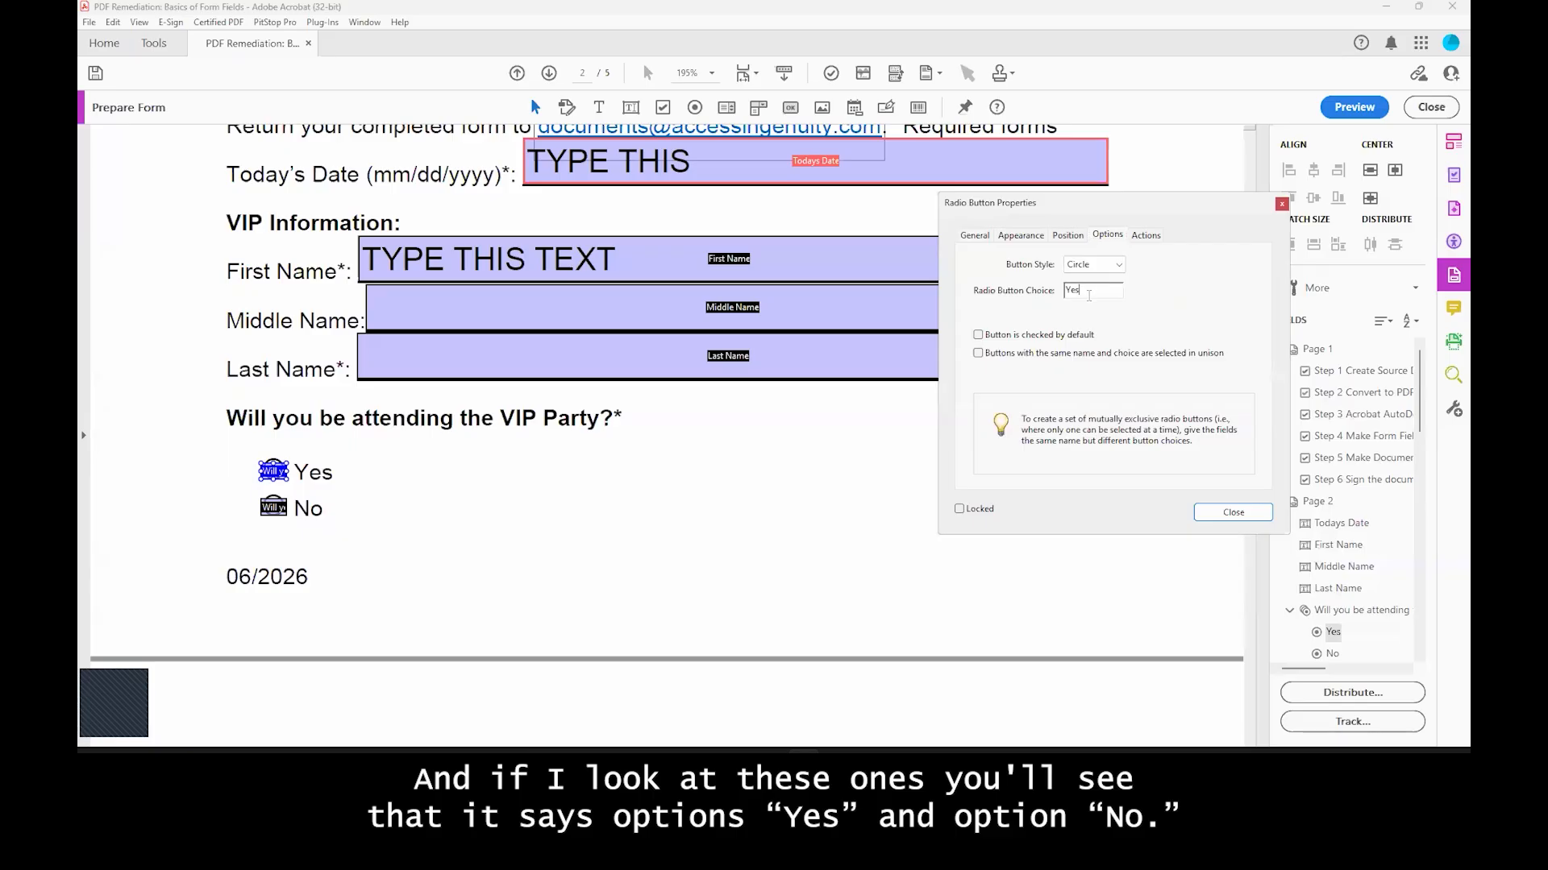
click(273, 507)
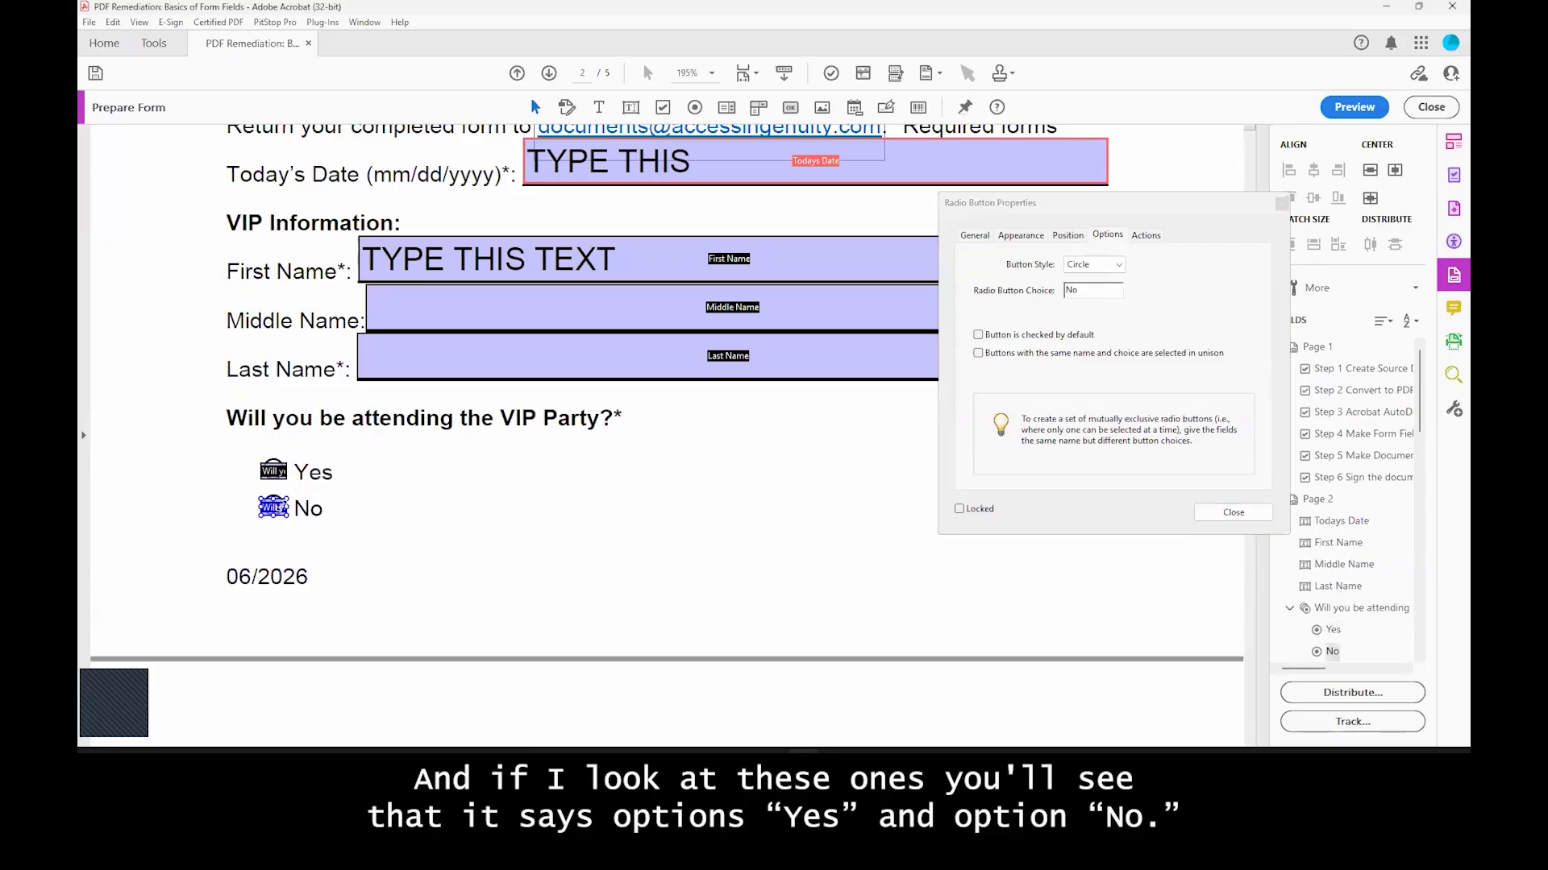
click(1099, 296)
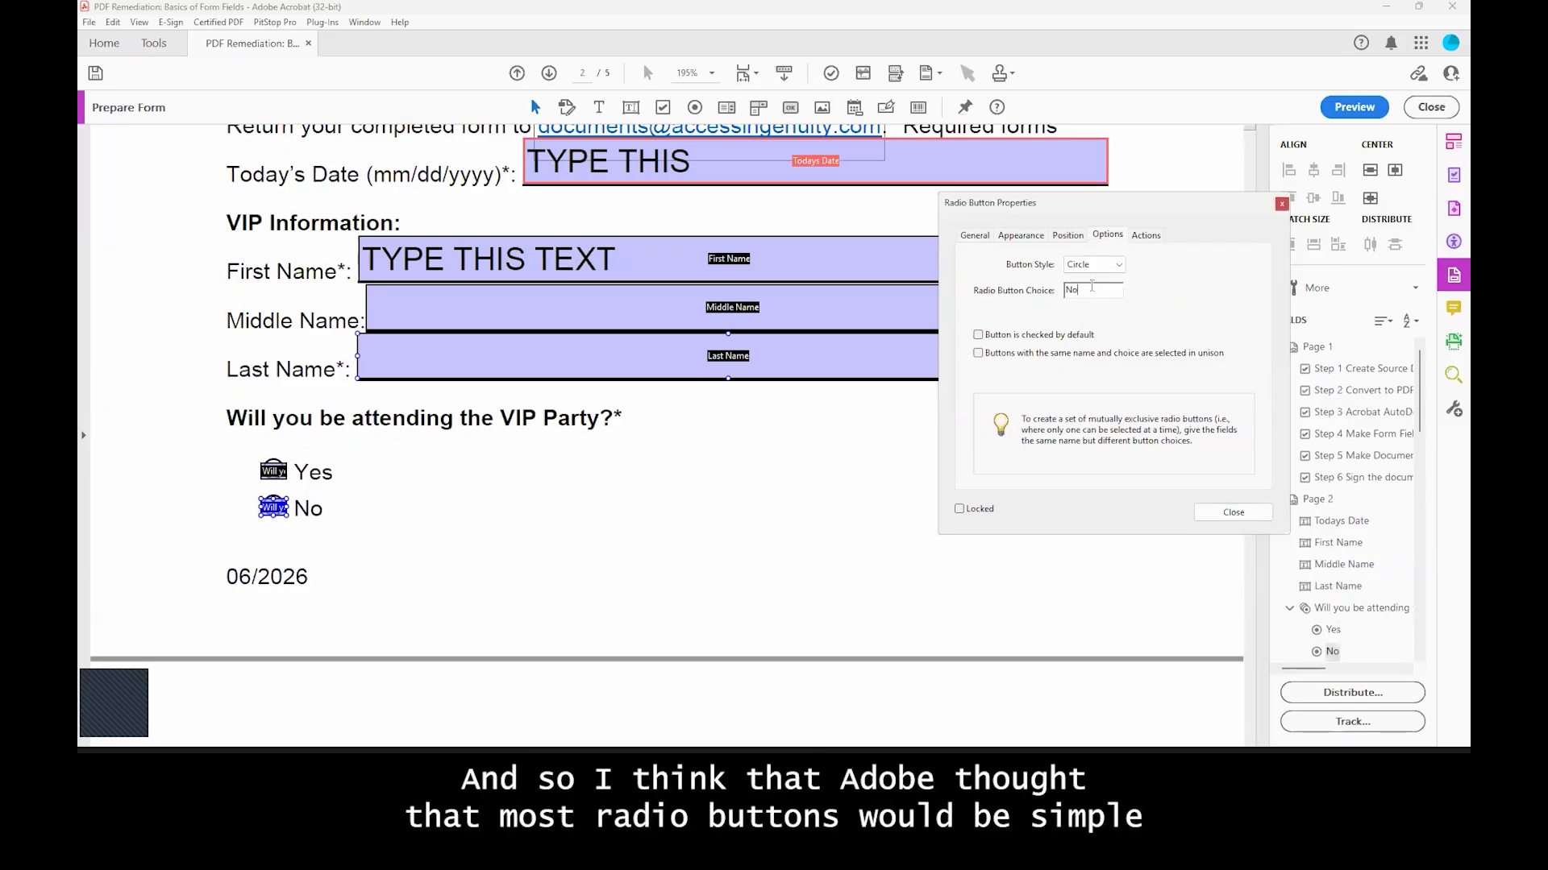
drag(1093, 211, 988, 277)
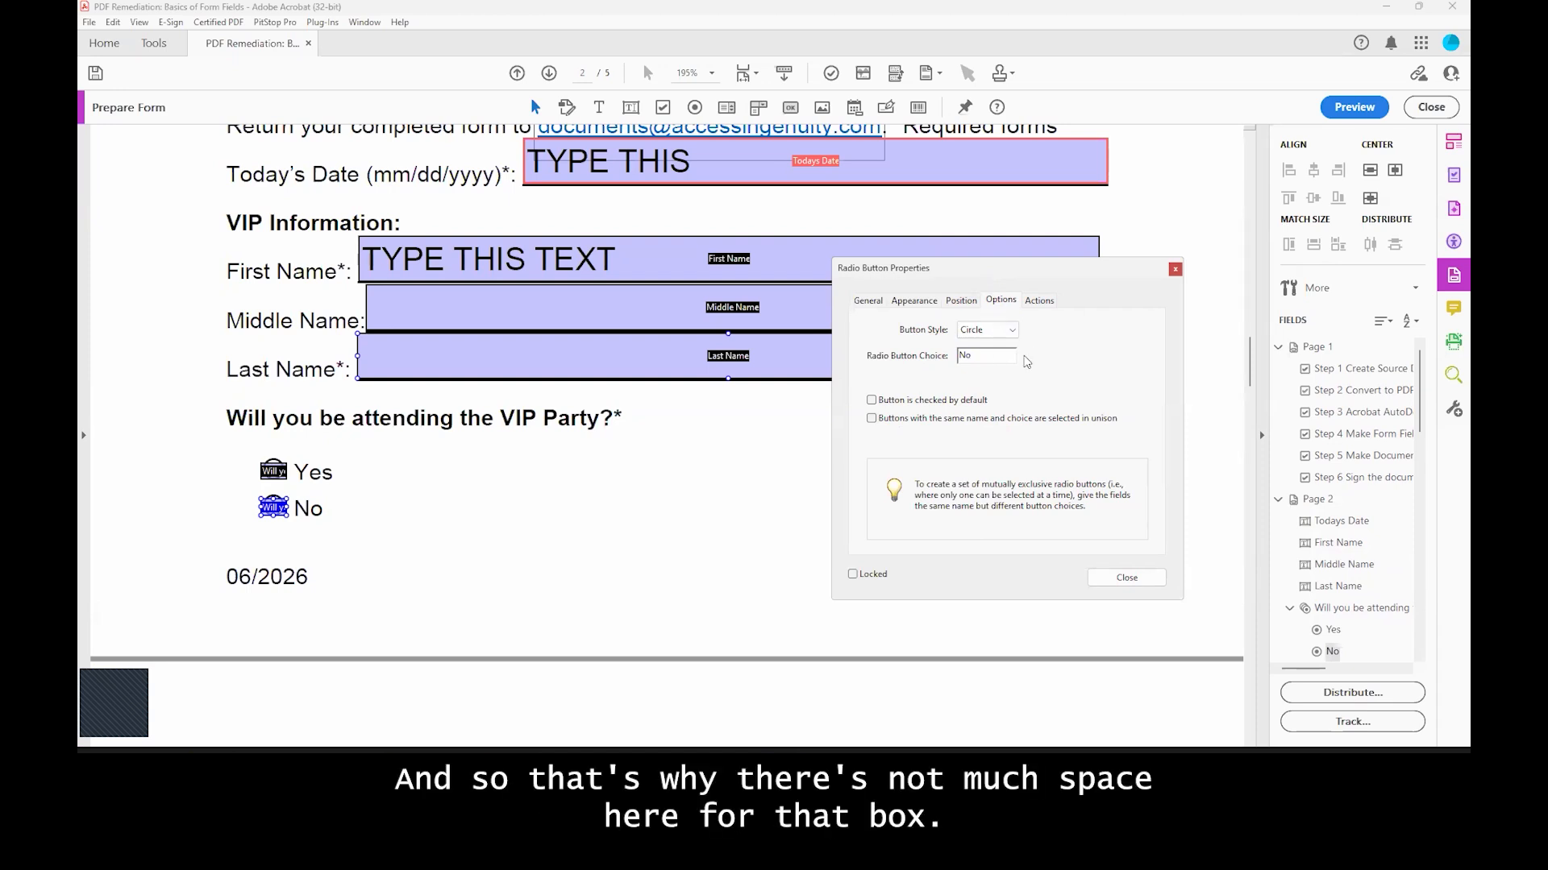
Step: Set the VIP Party radio button tooltip to "Will you be attending the VIP Party?*", make it required, and close the properties dialog
click(904, 303)
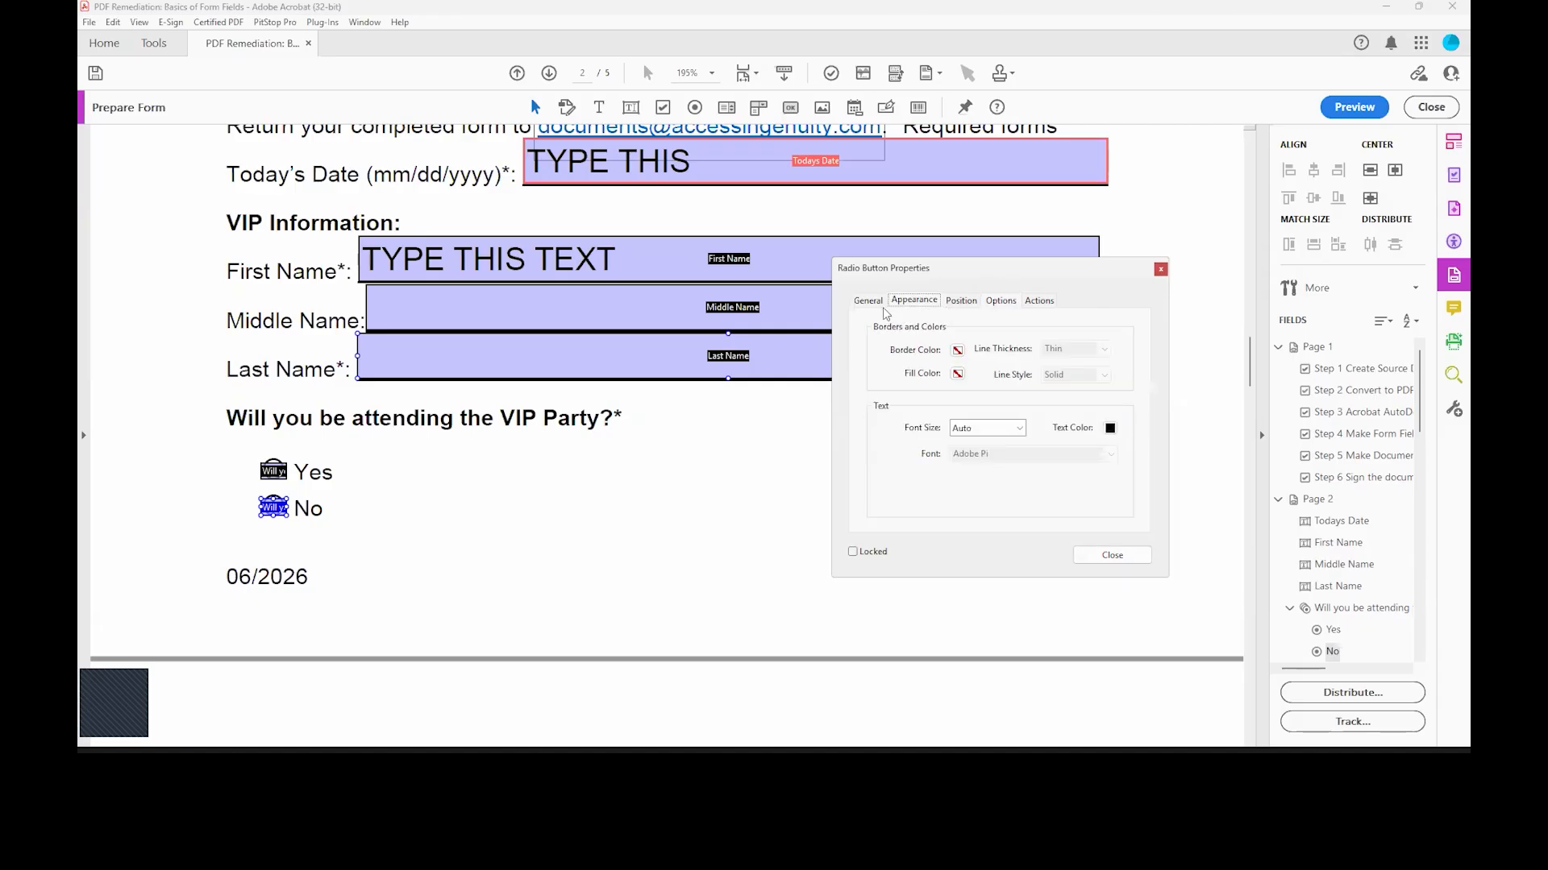
click(869, 301)
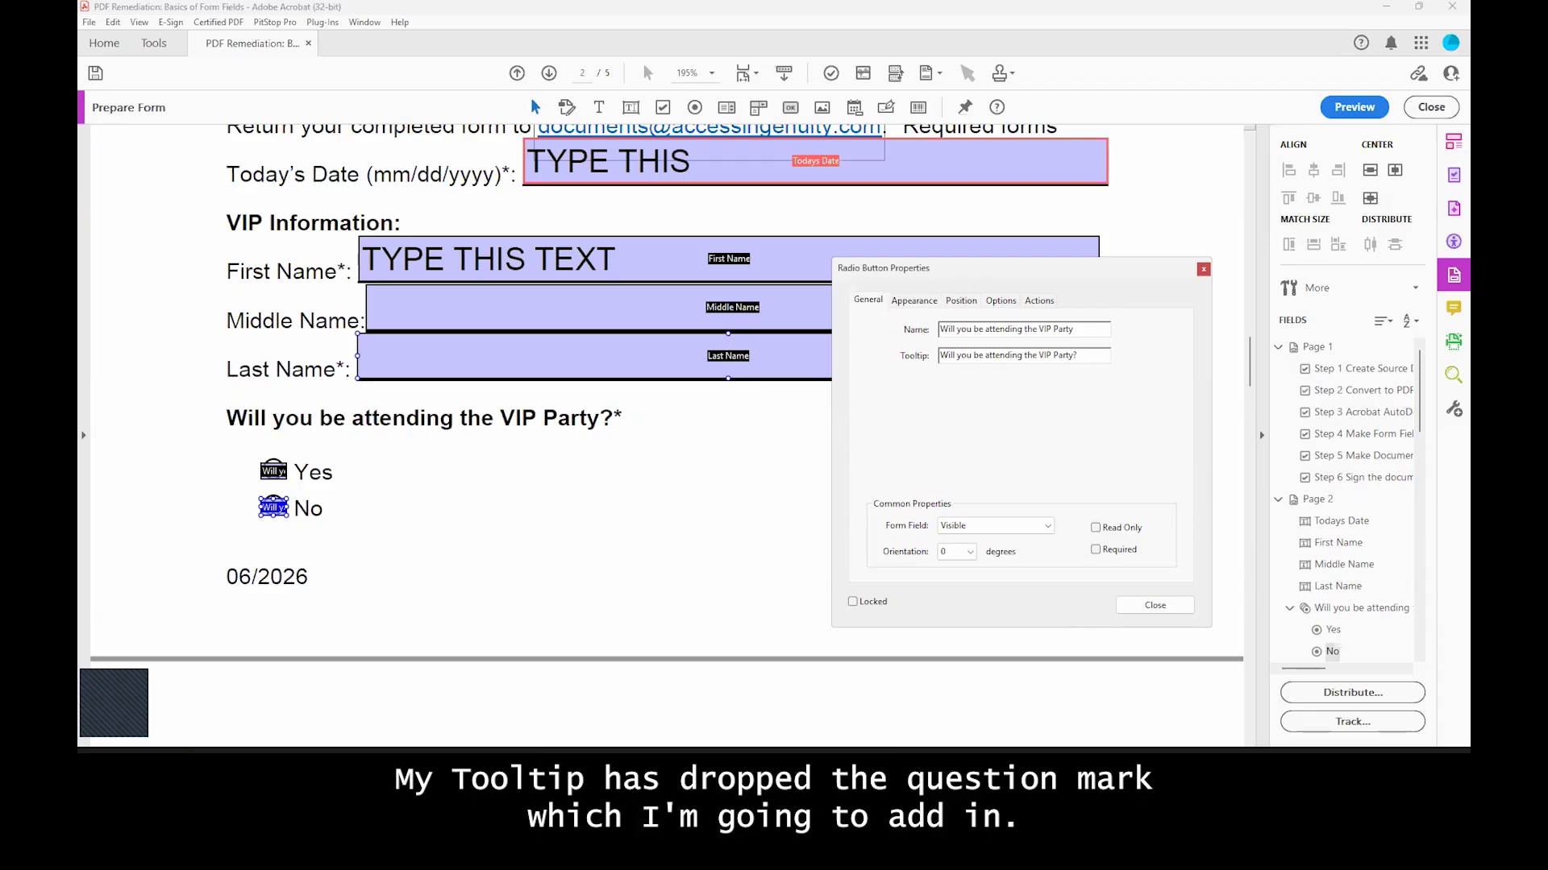
click(1130, 553)
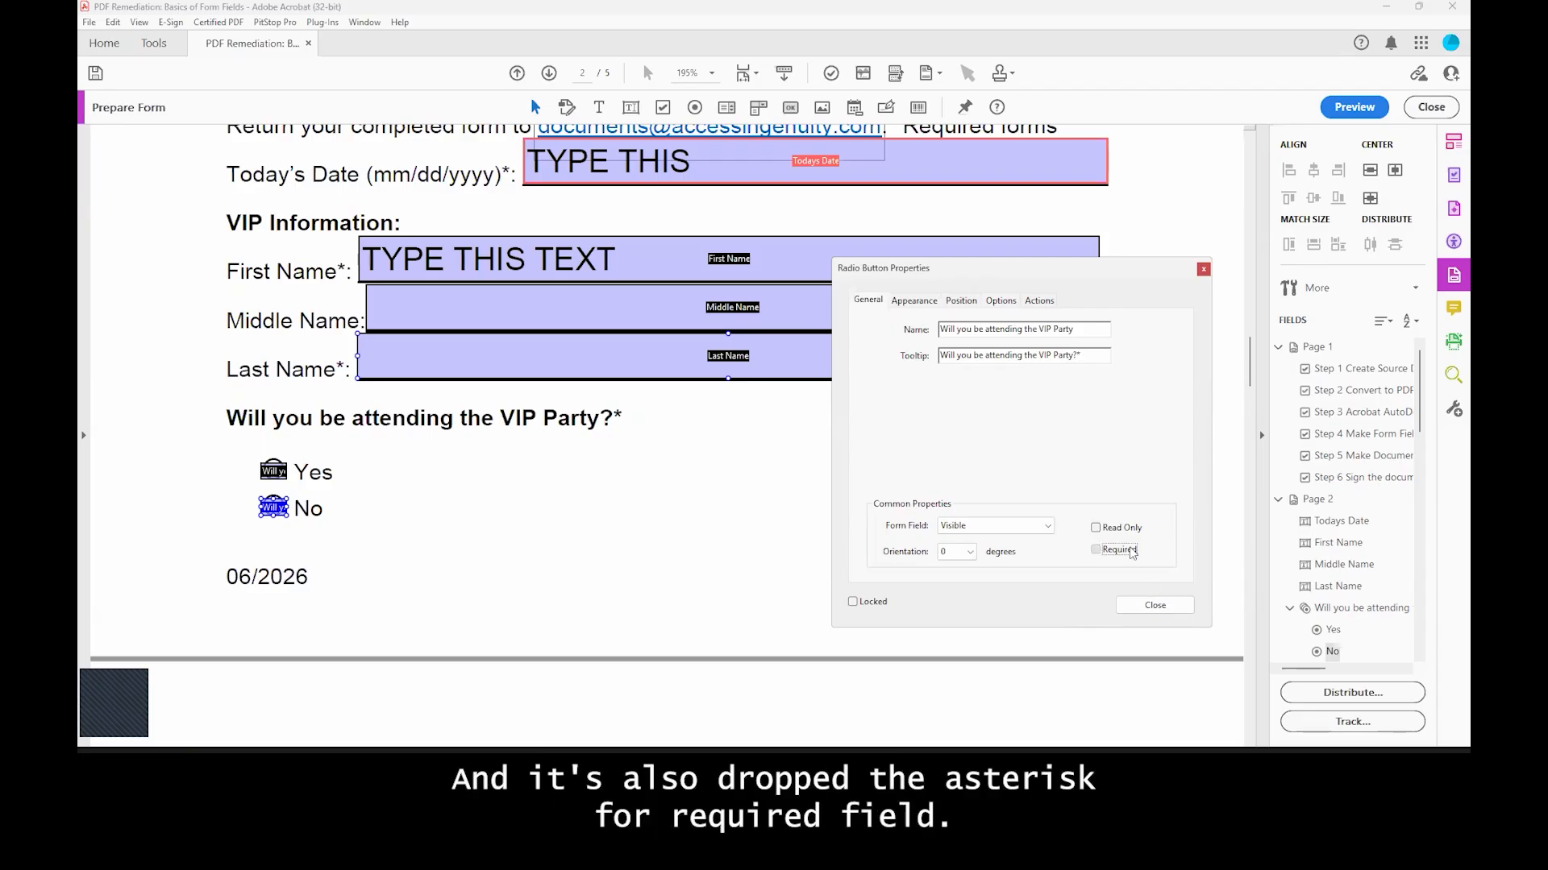
click(1164, 610)
Step: Set the Today's Date text field's format category to Date with the mm/dd/yyyy option
scroll(1164, 610, up, 4)
scroll(1164, 610, up, 2)
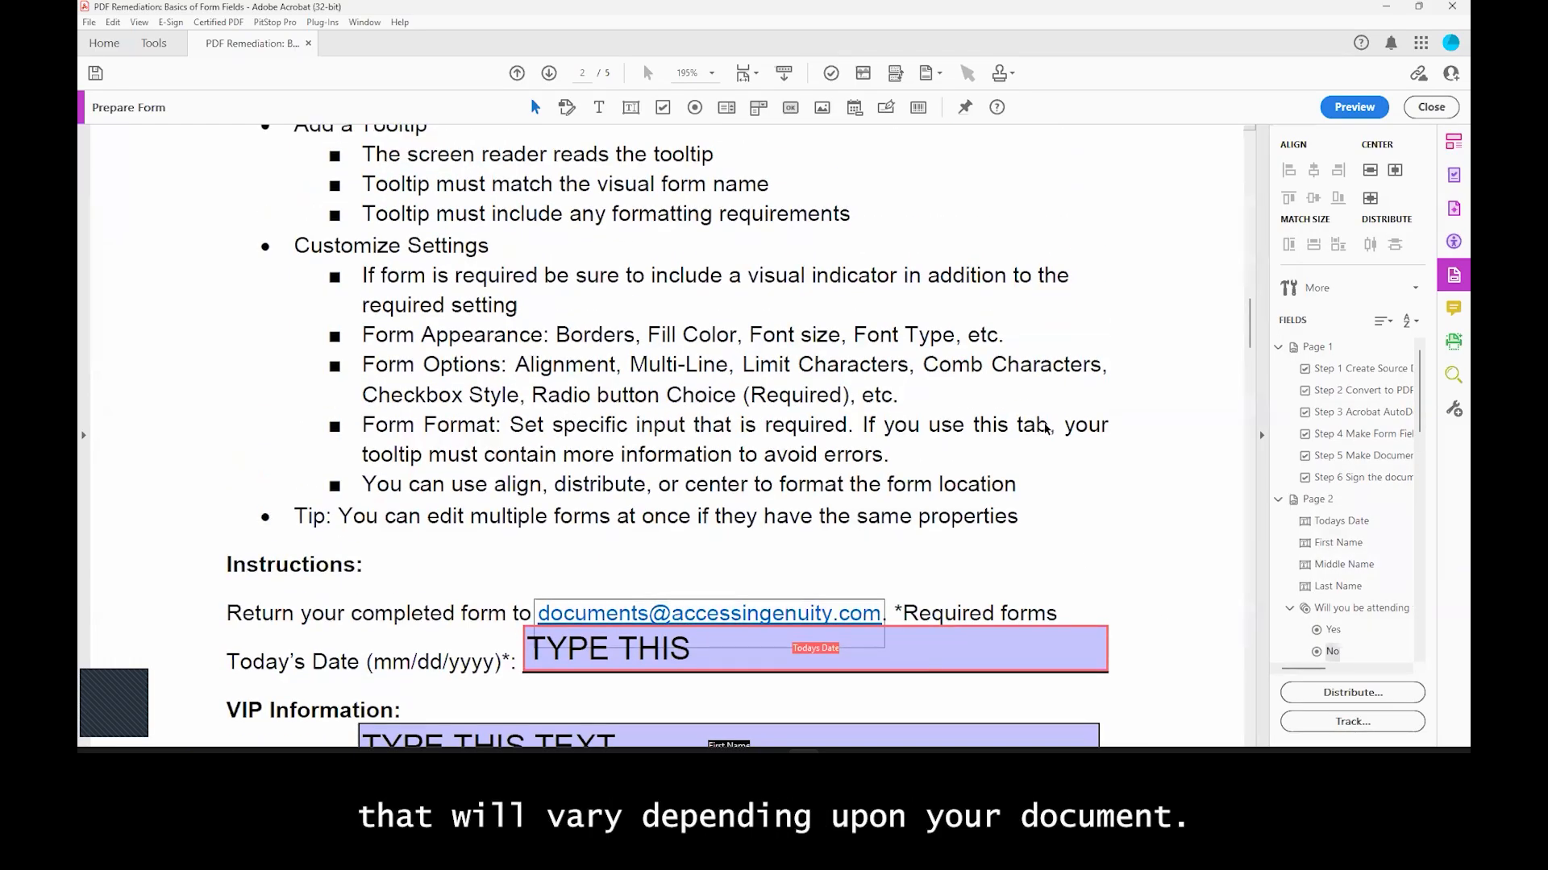
scroll(1046, 429, down, 1)
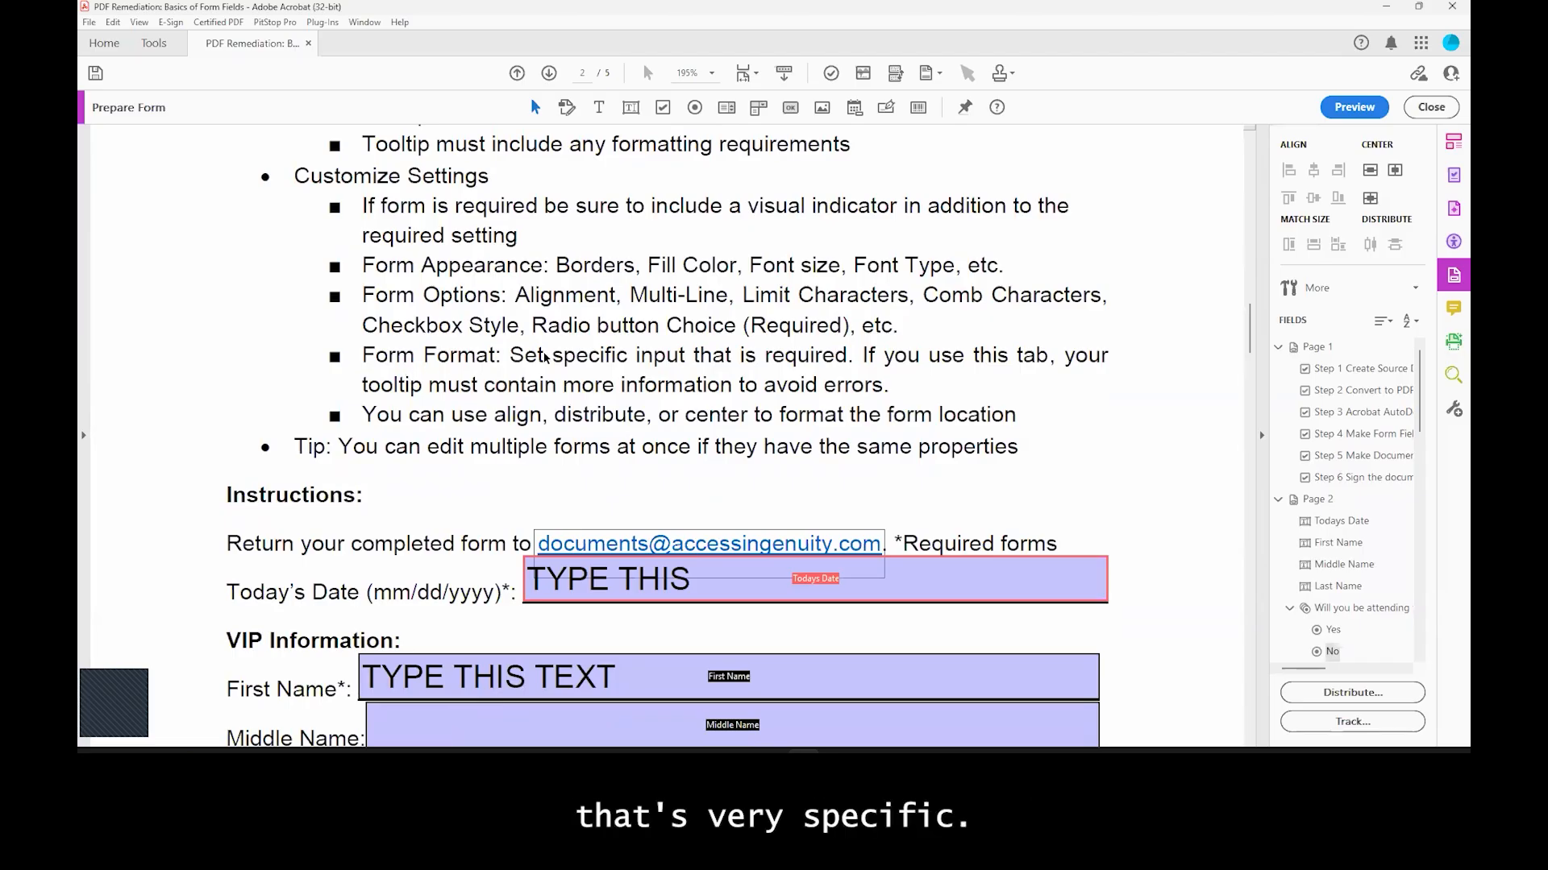
scroll(545, 357, down, 1)
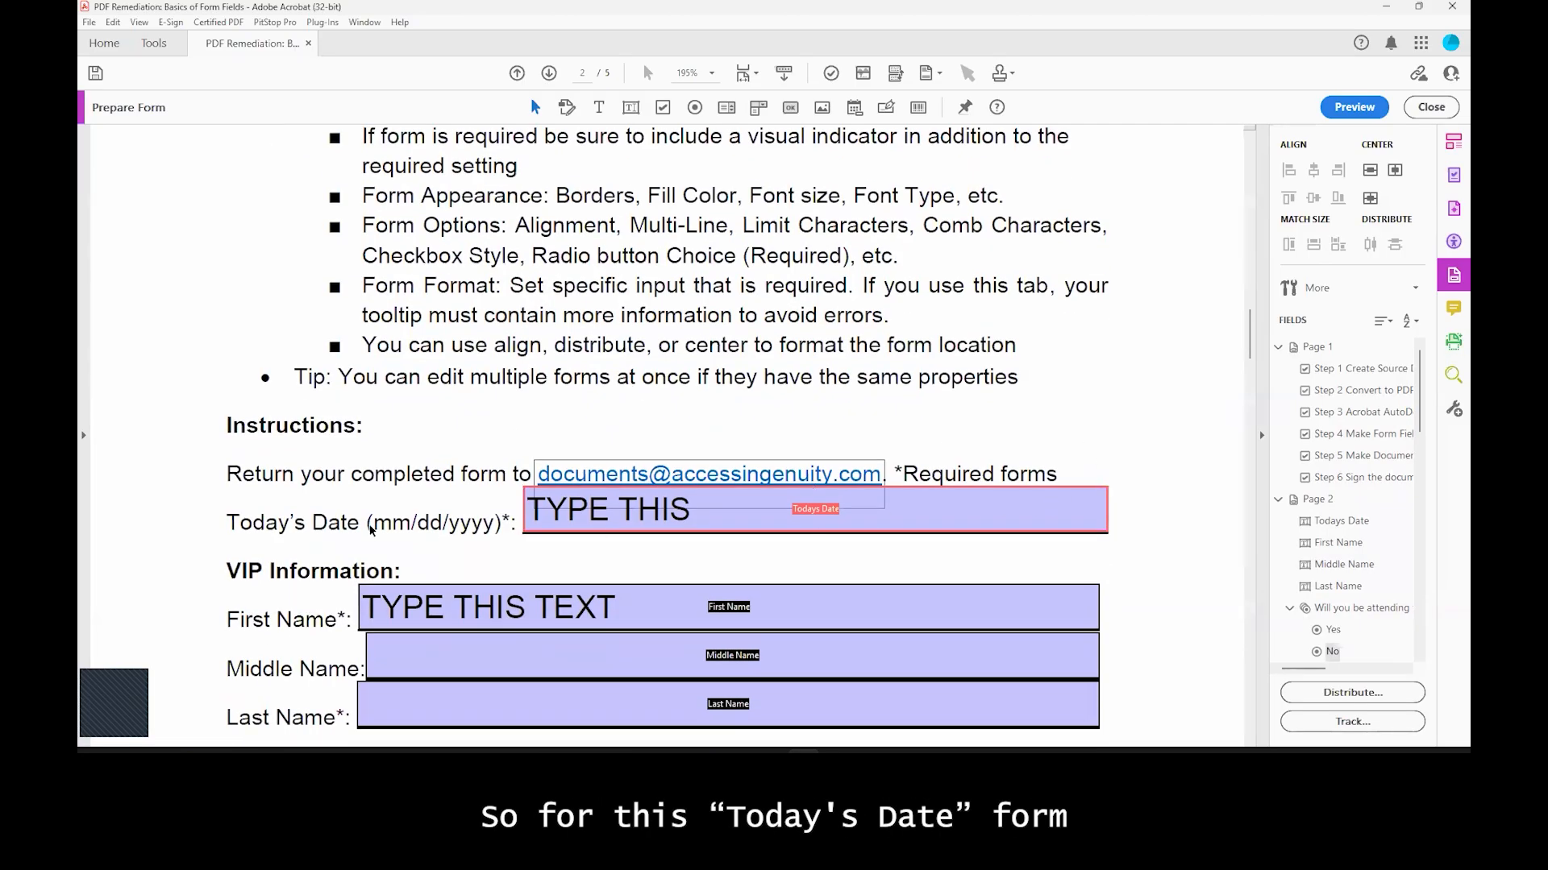
double_click(1022, 530)
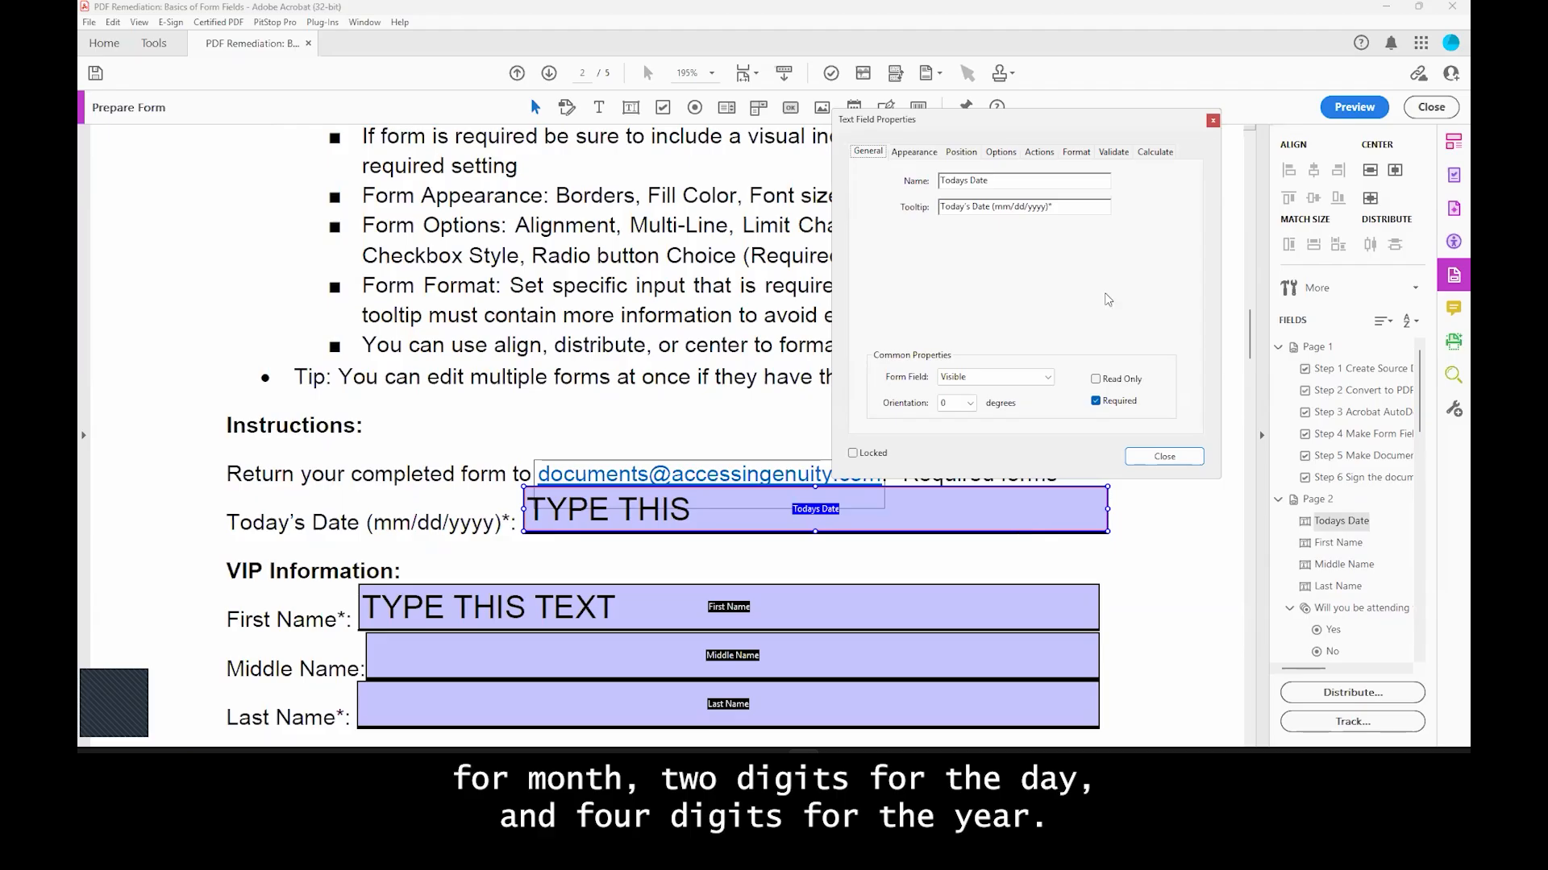
click(1072, 153)
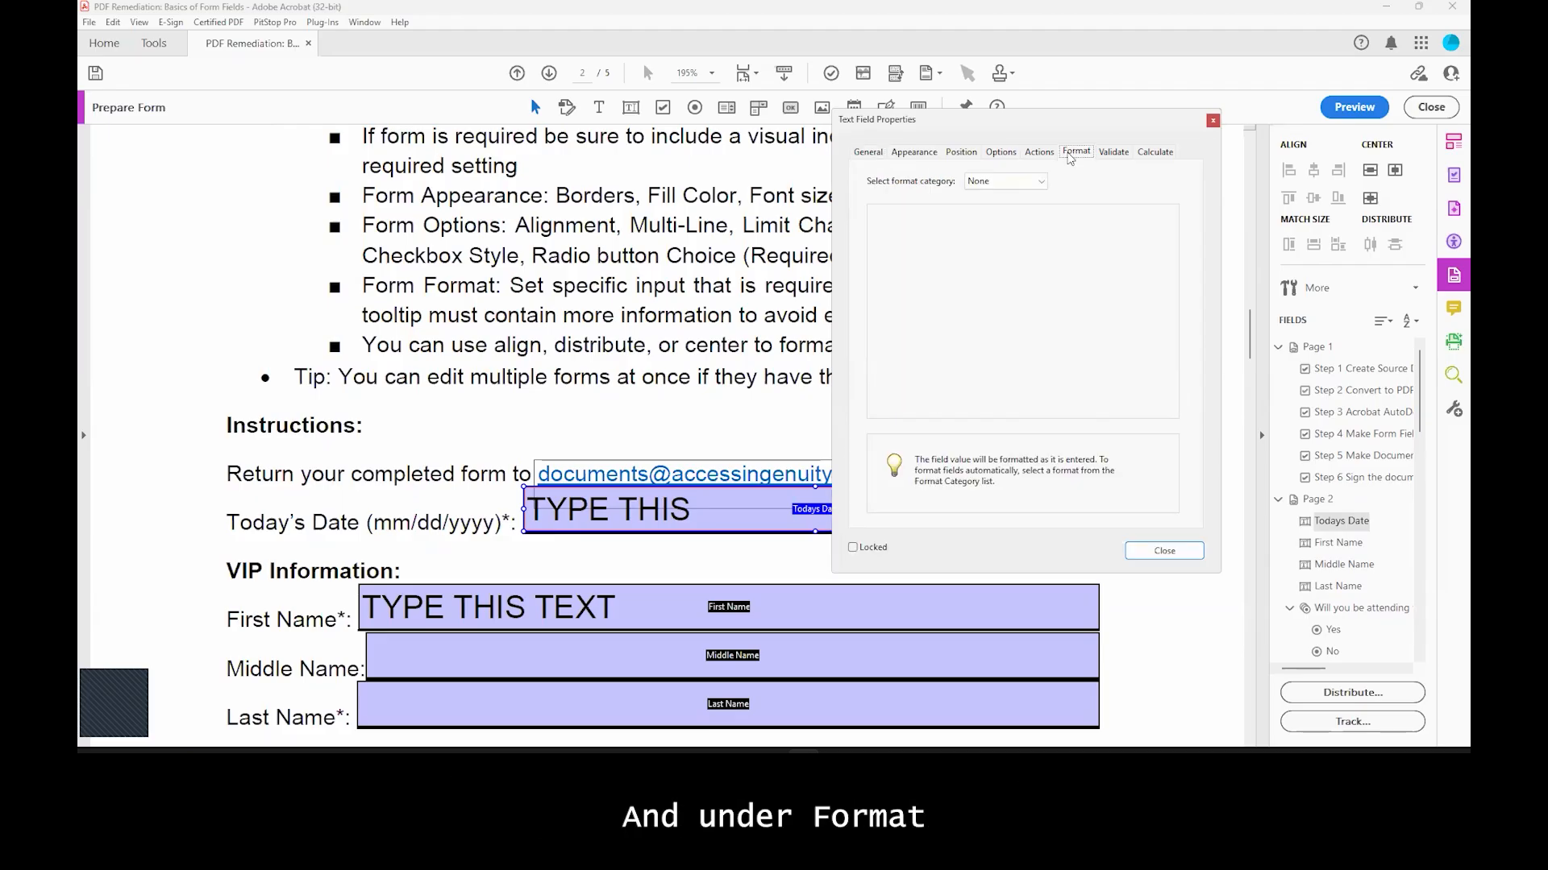
click(1039, 183)
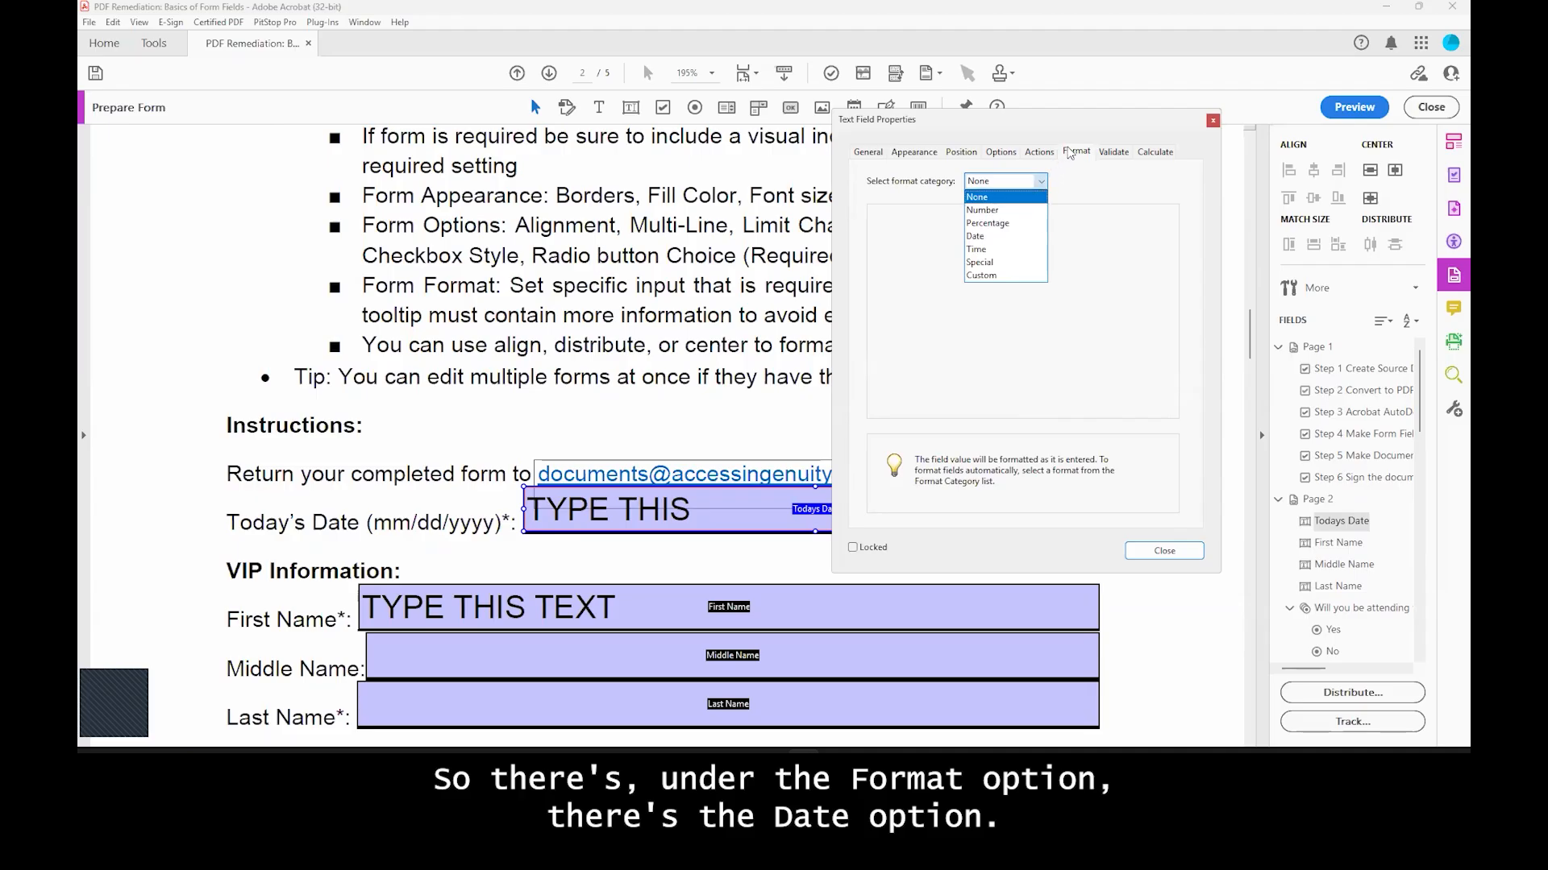
click(985, 236)
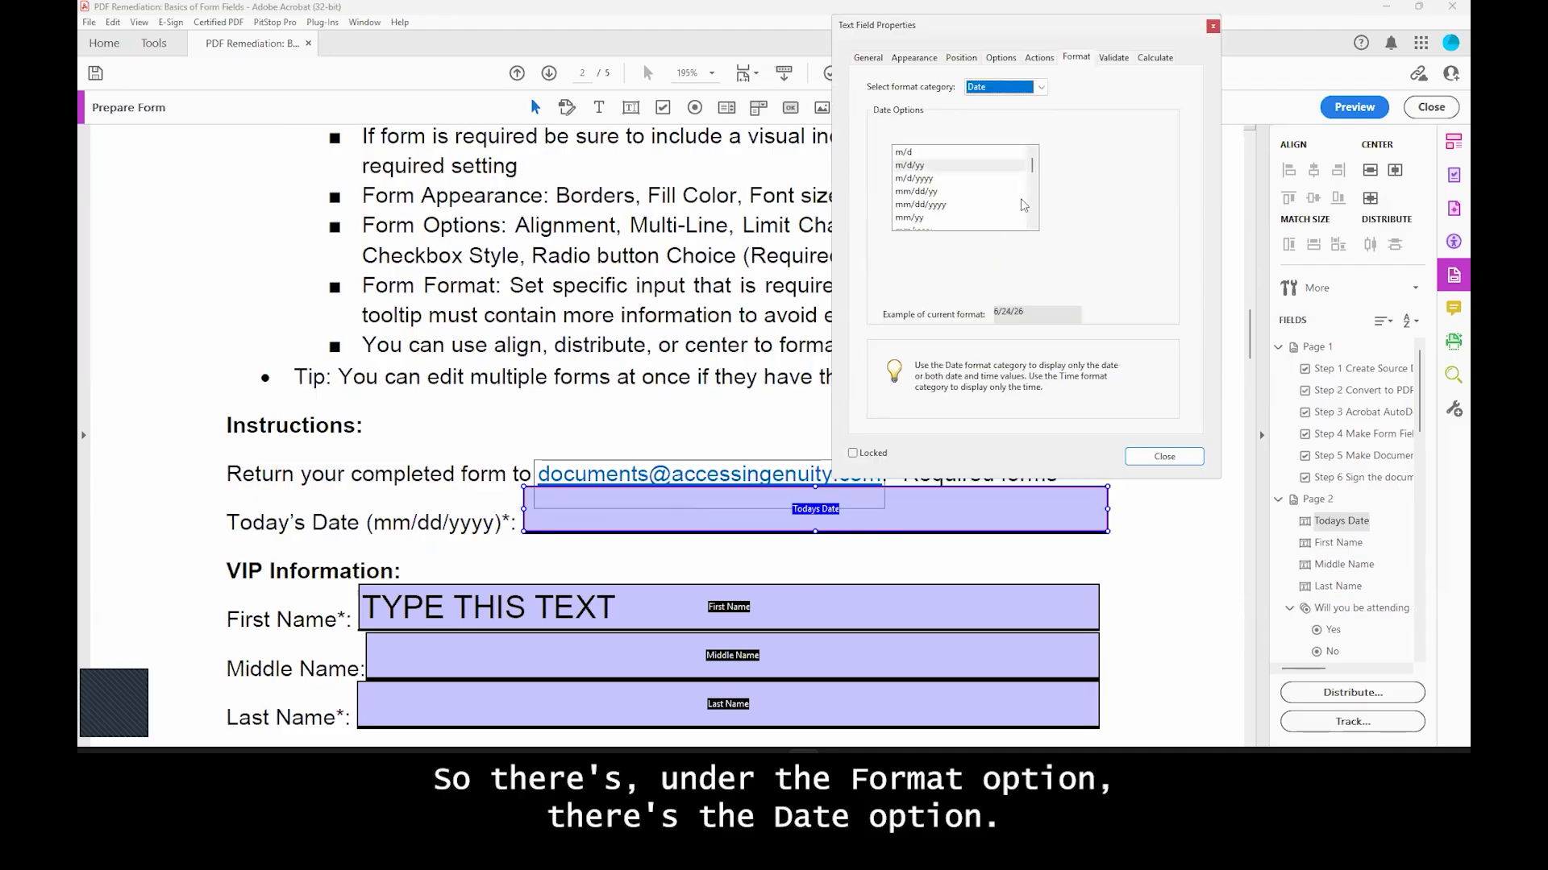
click(927, 206)
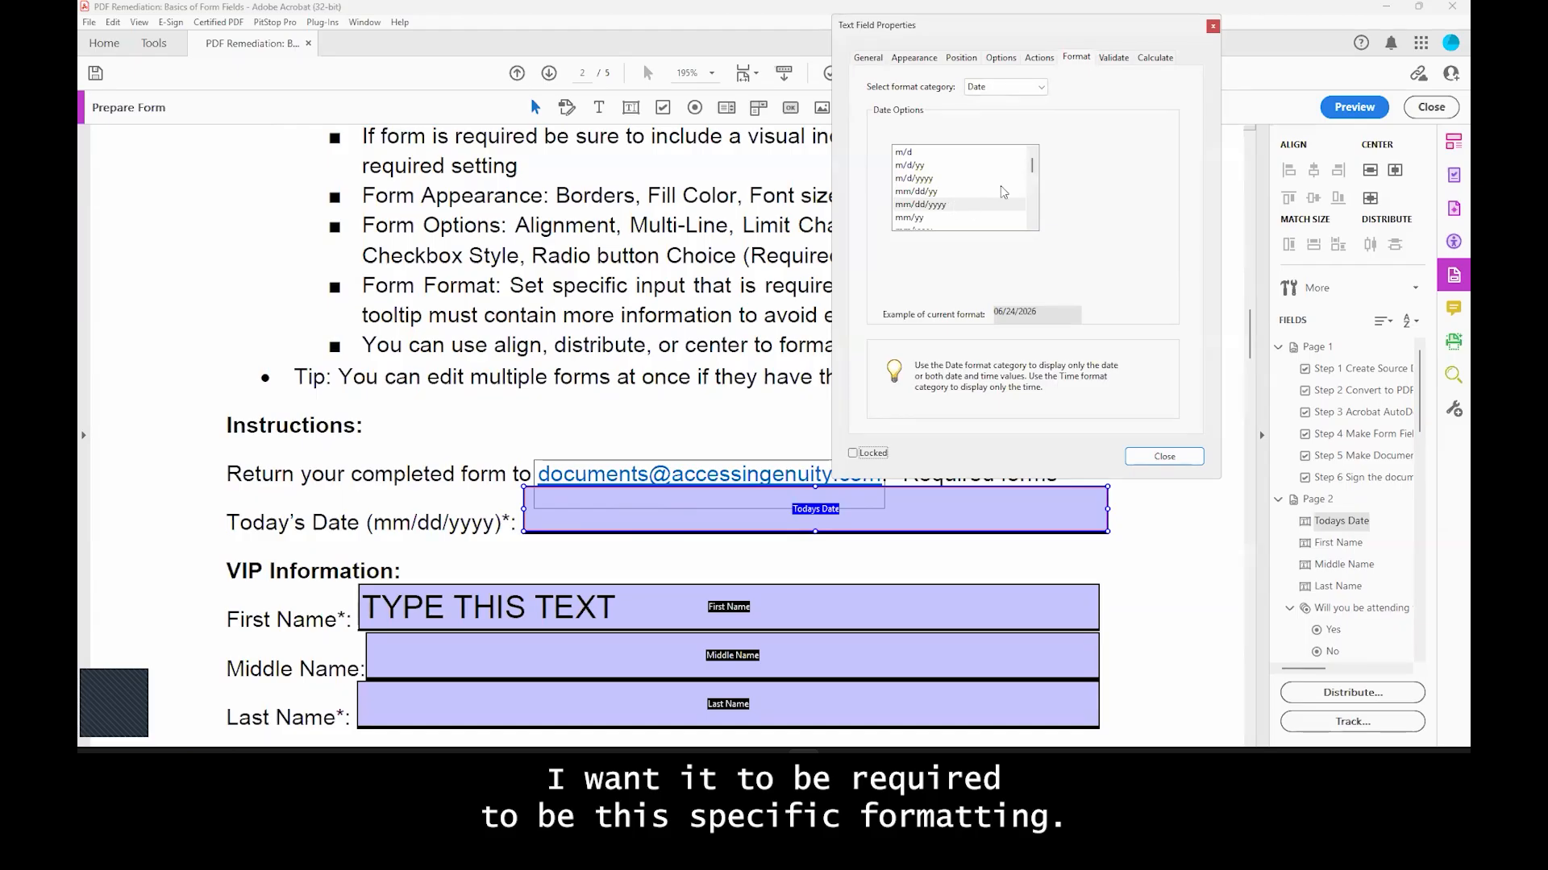
Step: Compare the Today's Date field's format category with the mm/dd/yyyy hint in its tooltip, and close the properties dialog
click(1037, 88)
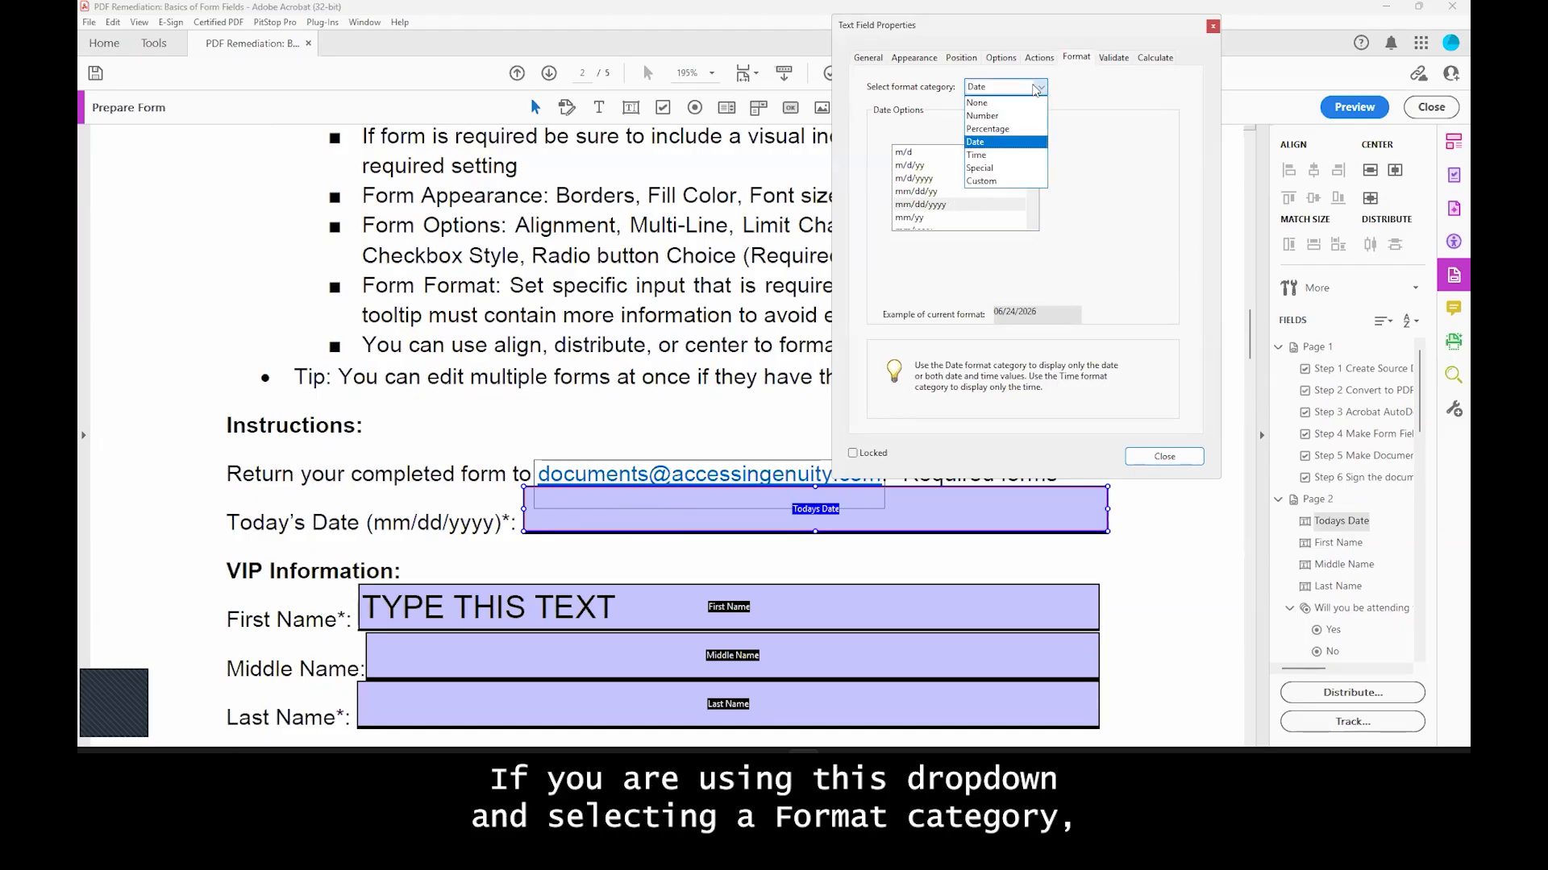
click(1037, 89)
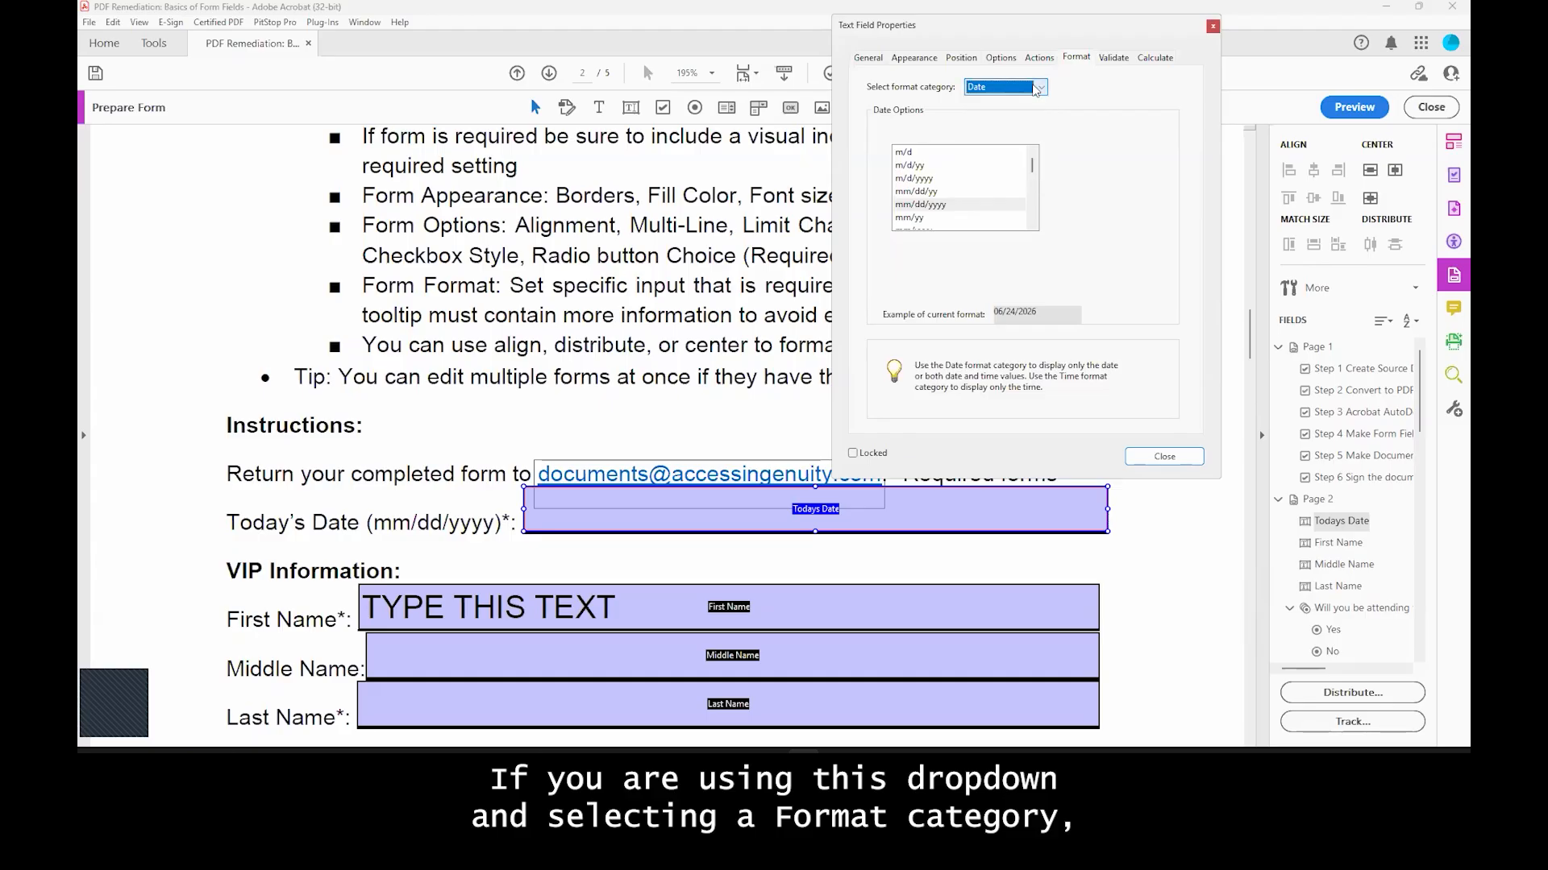
click(866, 60)
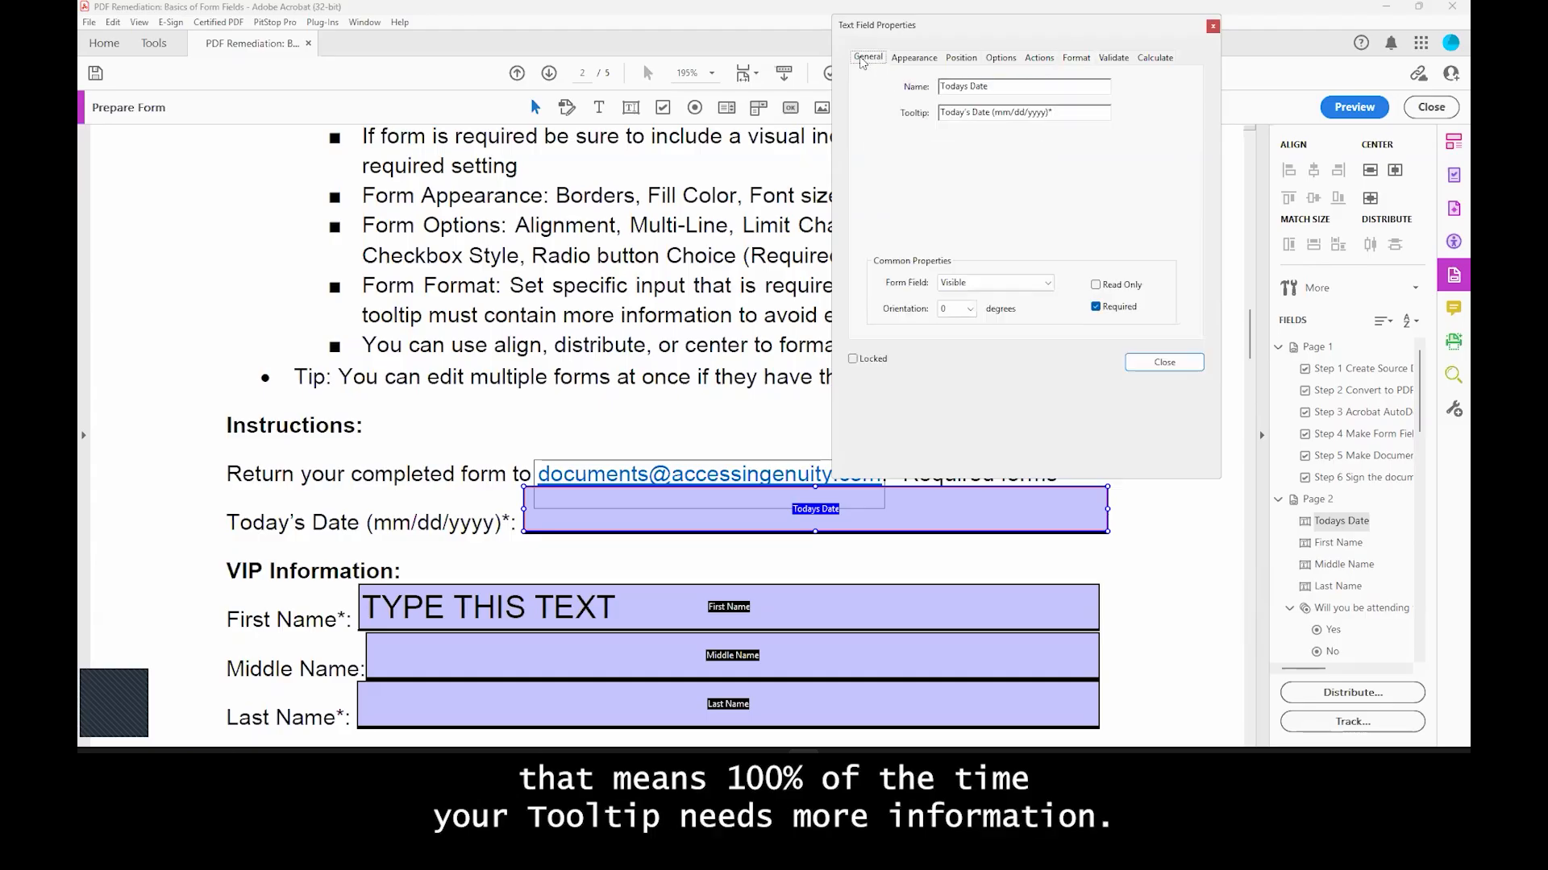
click(1019, 113)
drag(1057, 114, 992, 112)
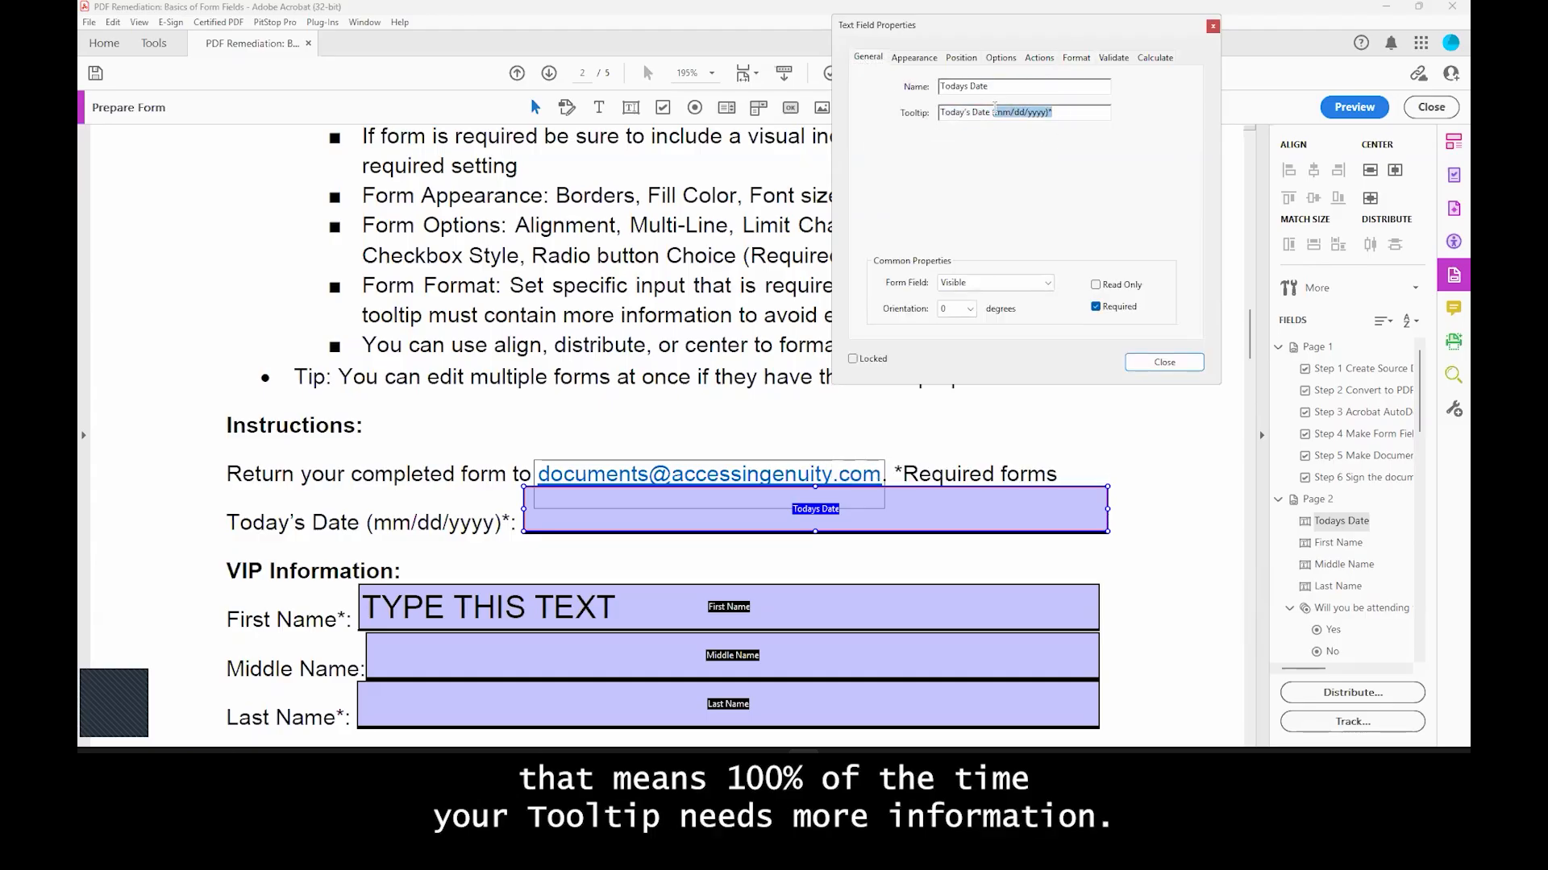
click(1076, 57)
click(1043, 87)
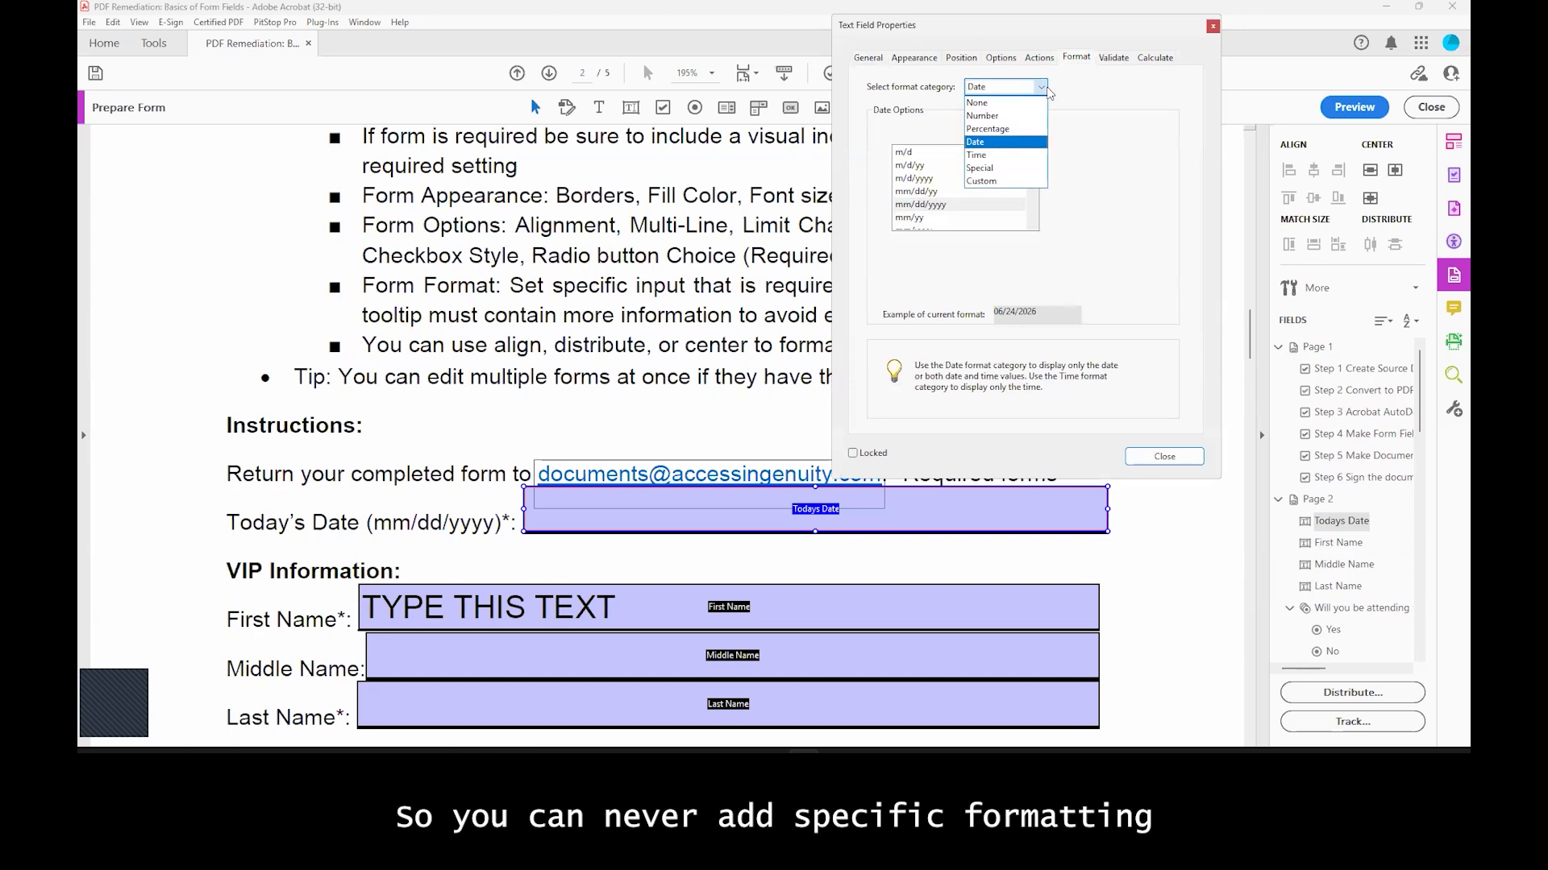
click(1048, 91)
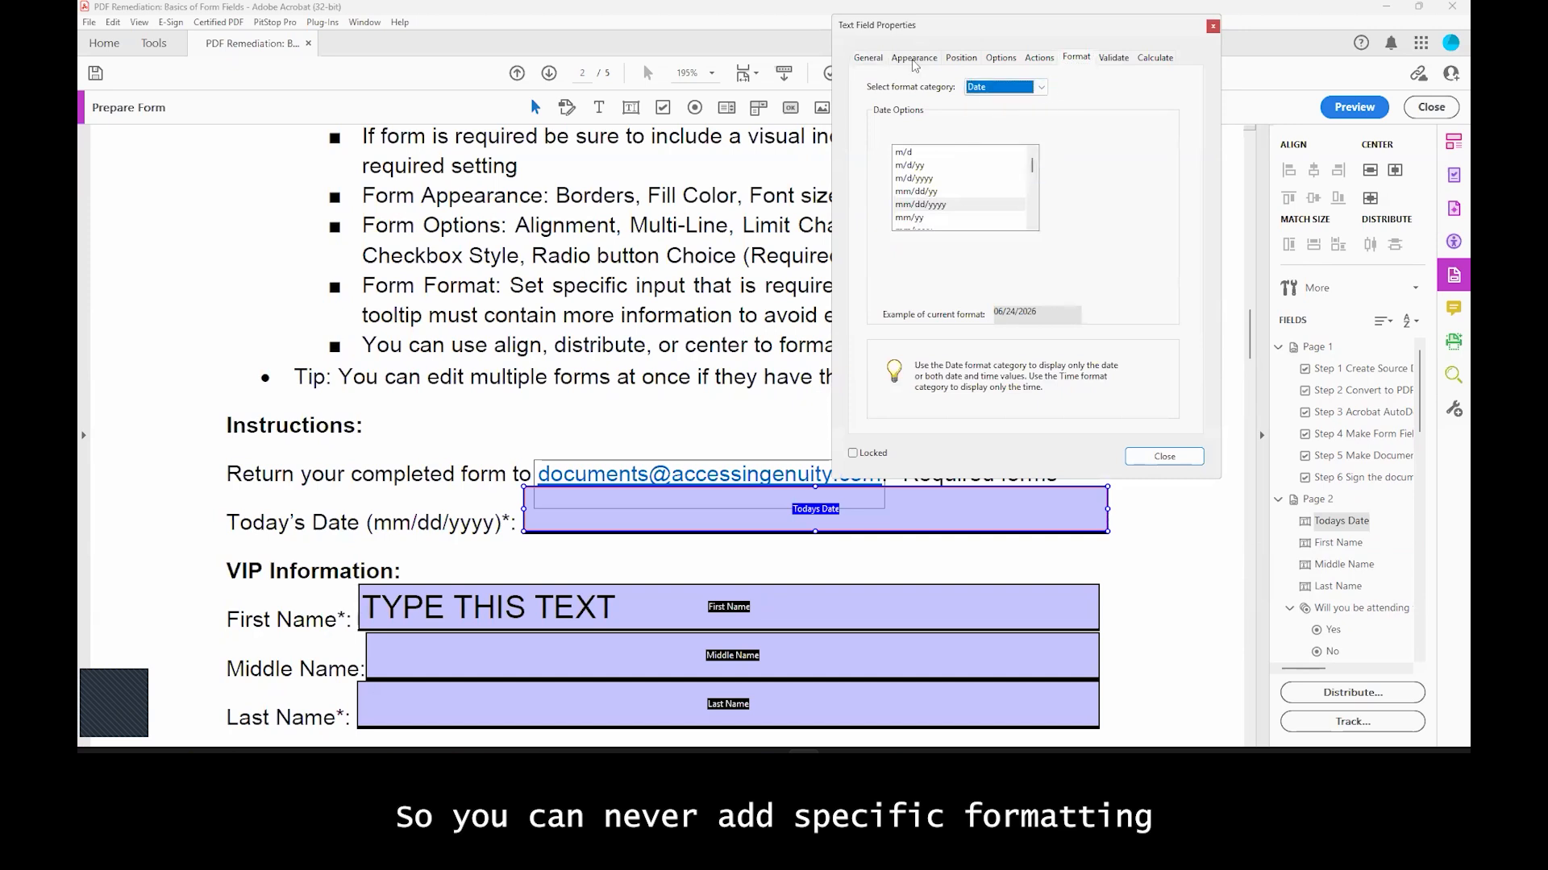
click(868, 57)
click(1067, 113)
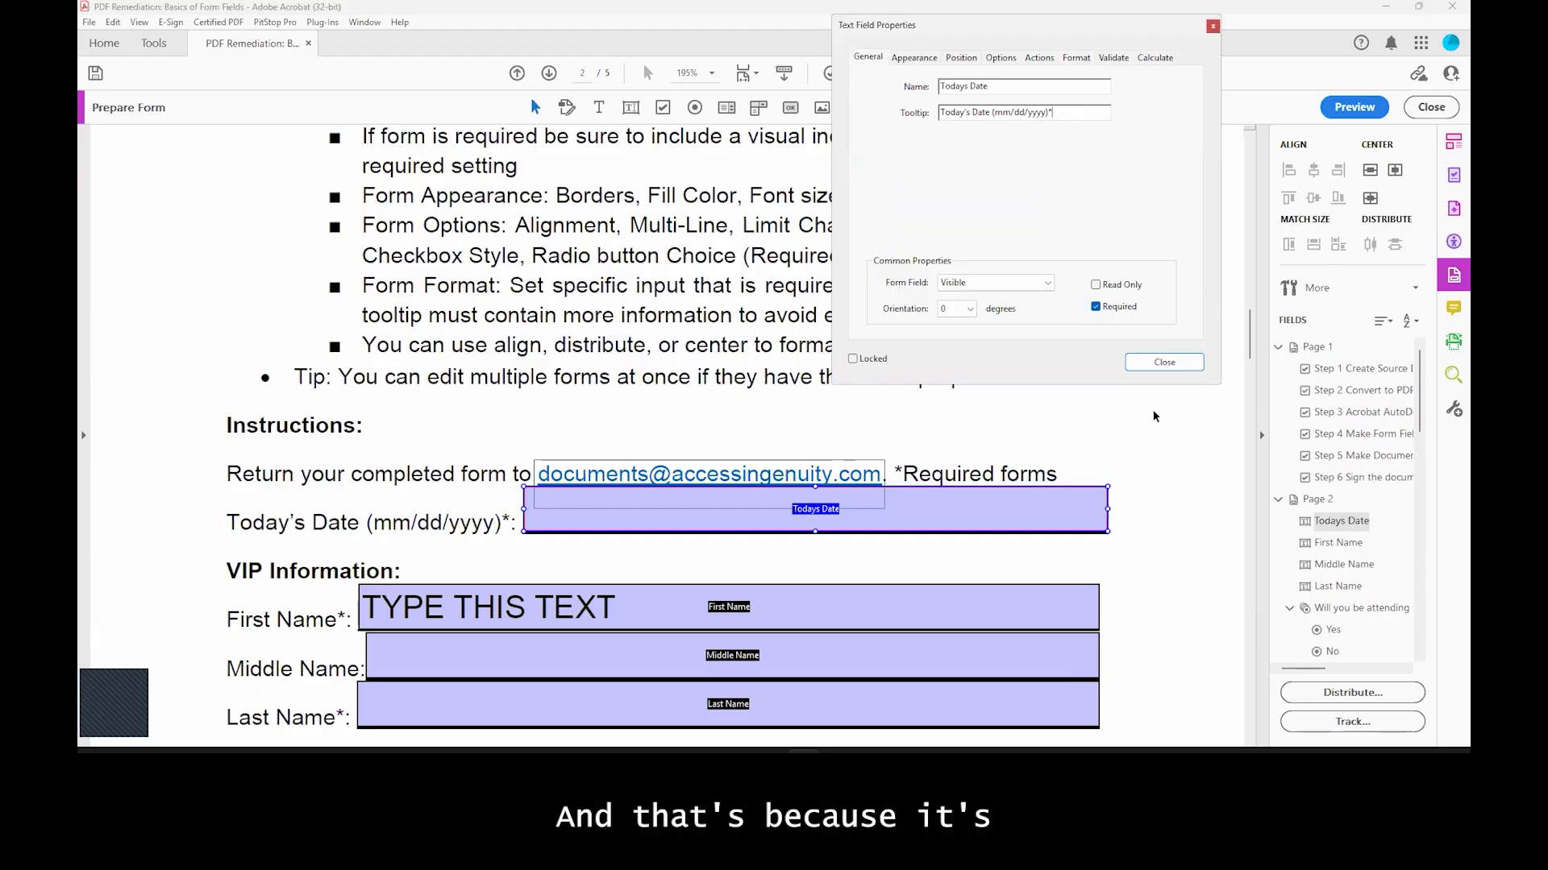
click(1165, 364)
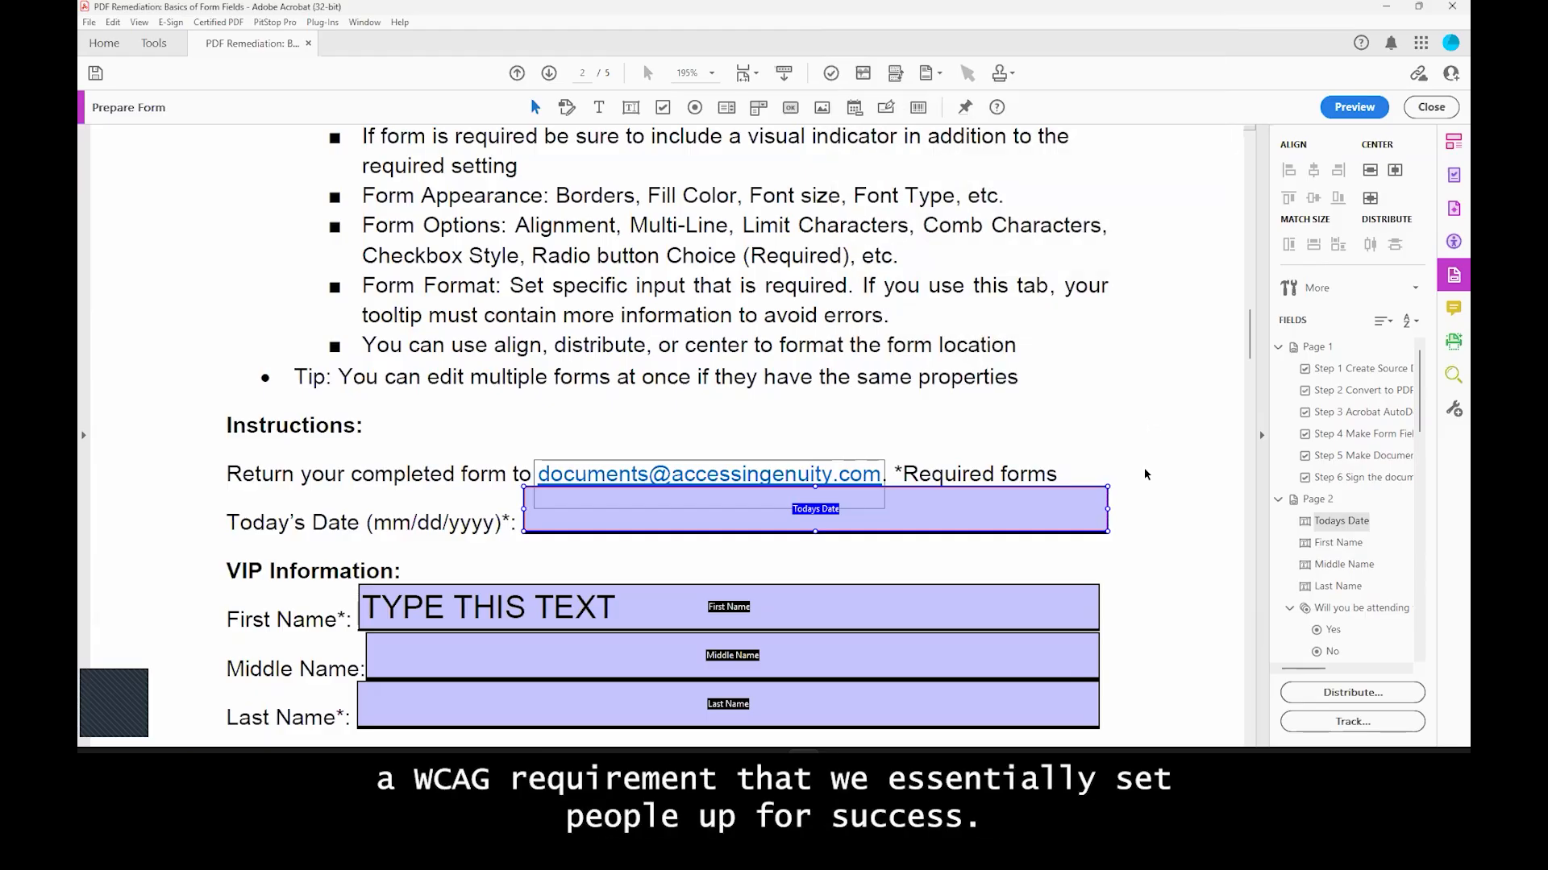
Step: Leave form editing, test the Today's Date field with "sd", dismiss the warning, and highlight mm/dd/yyyy in its label
click(1433, 108)
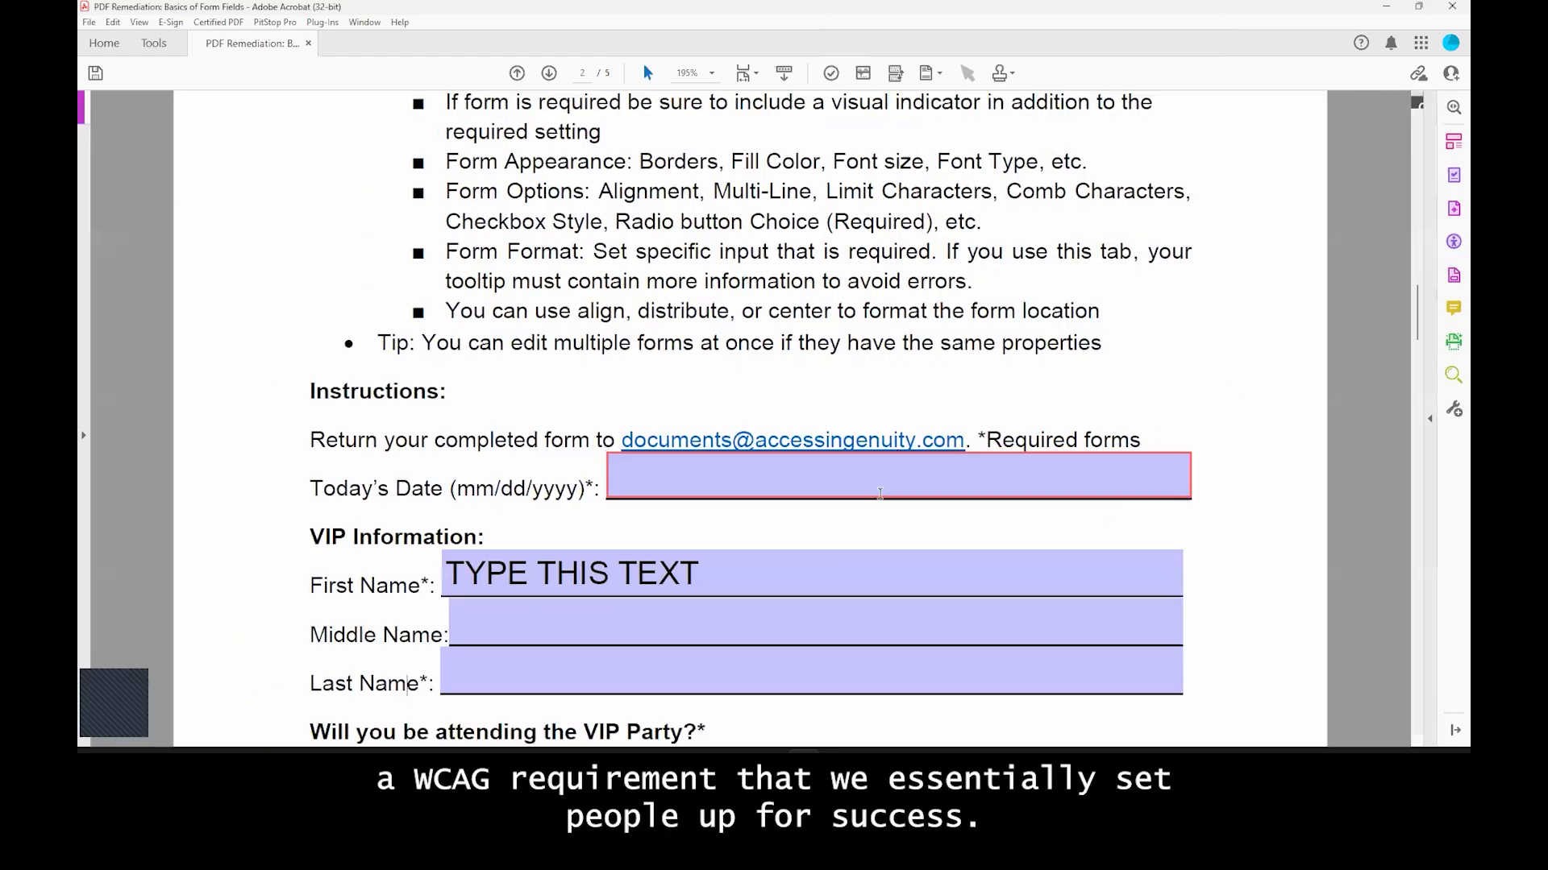
click(839, 481)
text(TYPE THIS)
drag(794, 482, 575, 496)
text(sd)
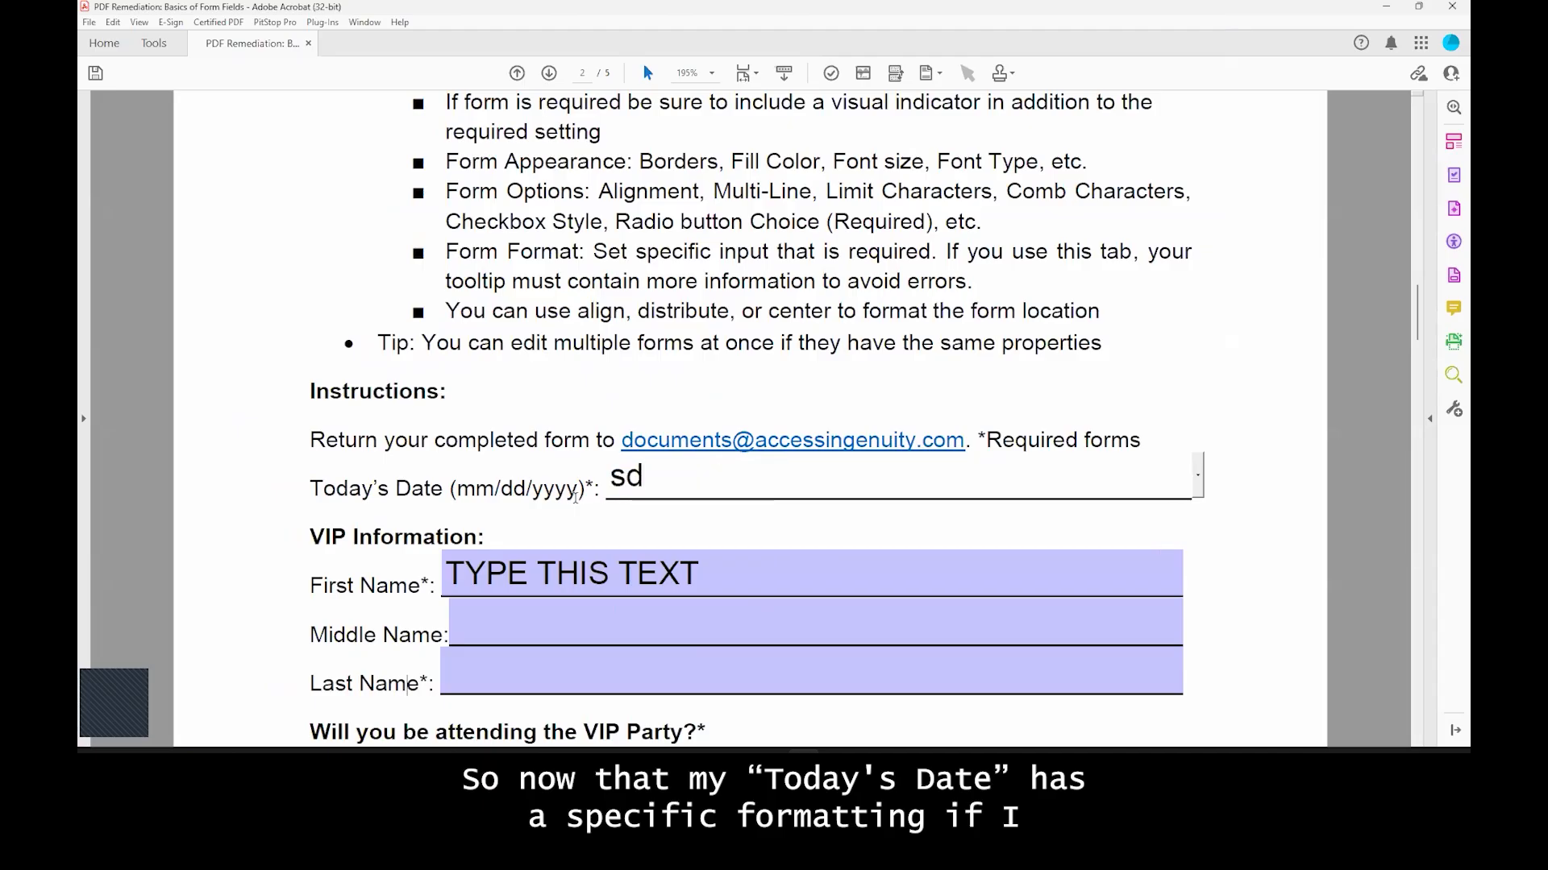
click(578, 504)
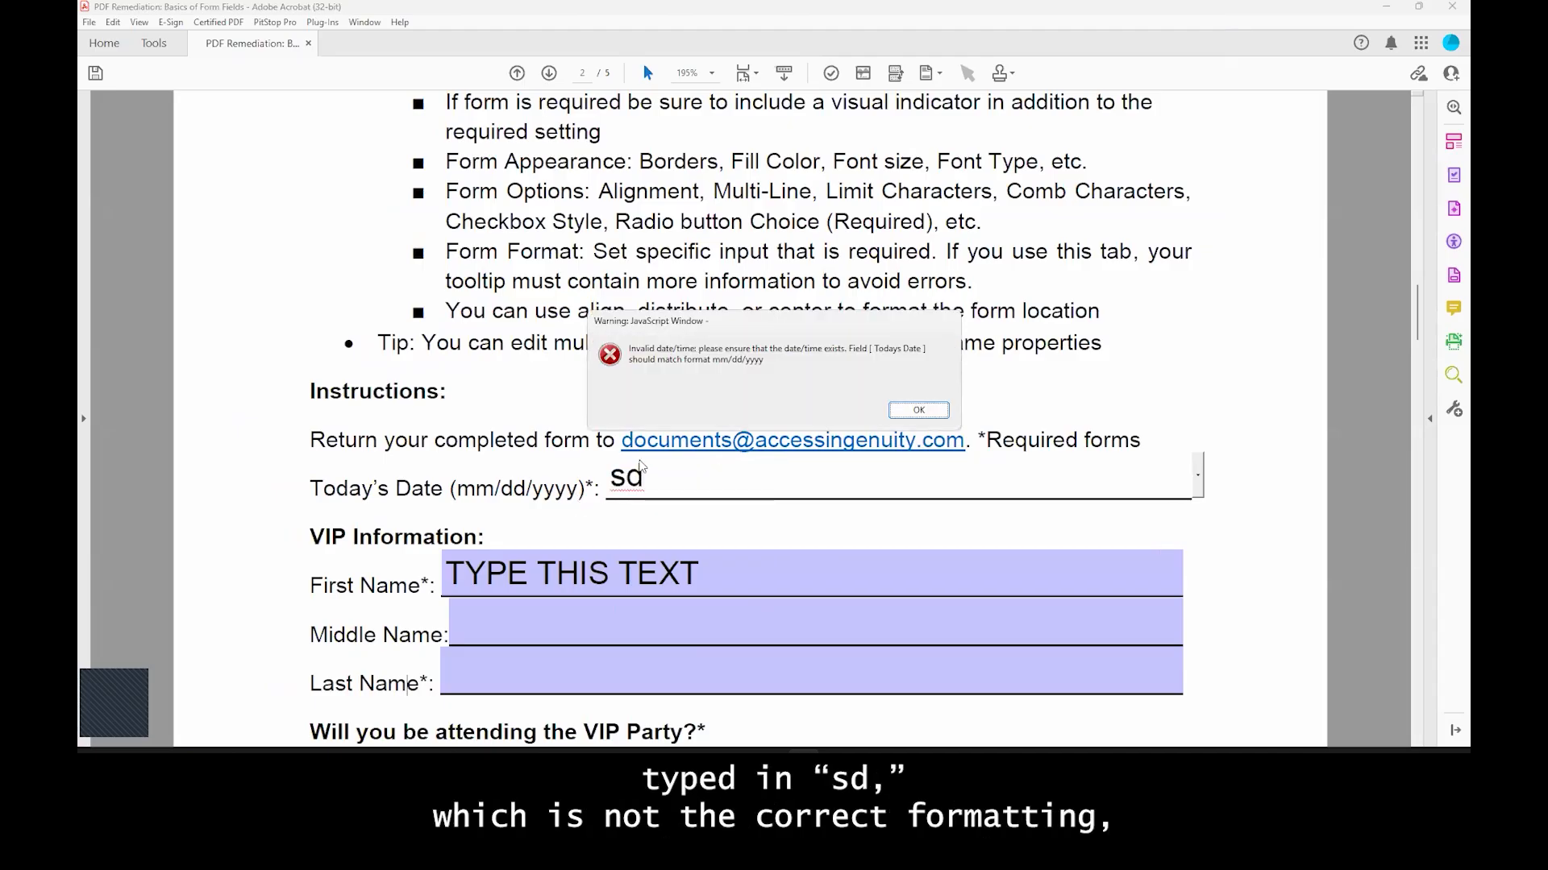
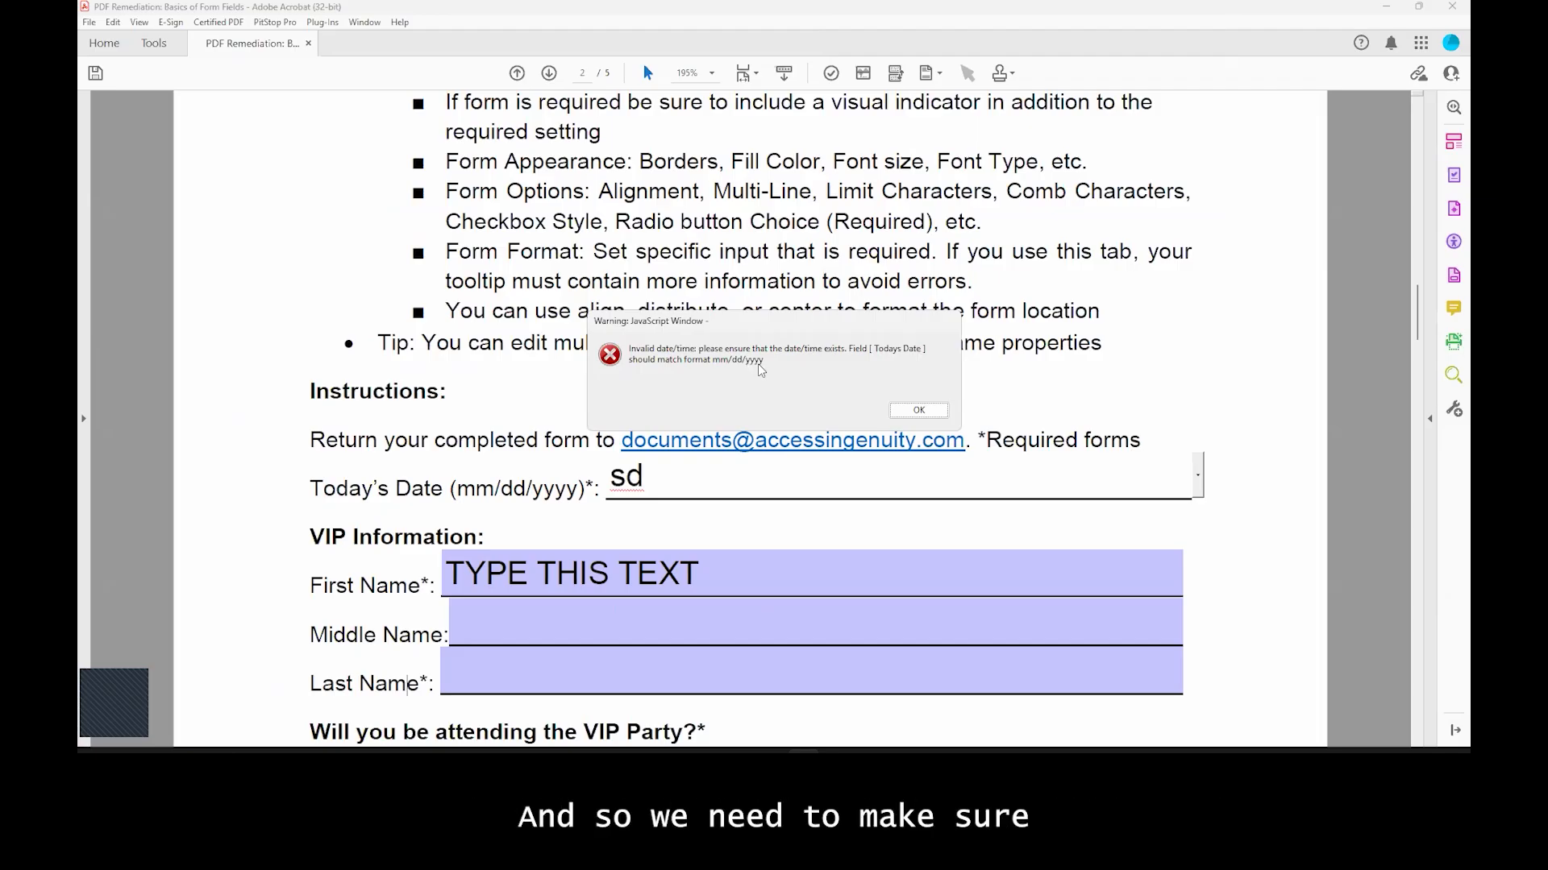
mouse_move(783, 325)
mouse_down()
mouse_move(767, 346)
mouse_move(766, 290)
mouse_move(773, 303)
mouse_up()
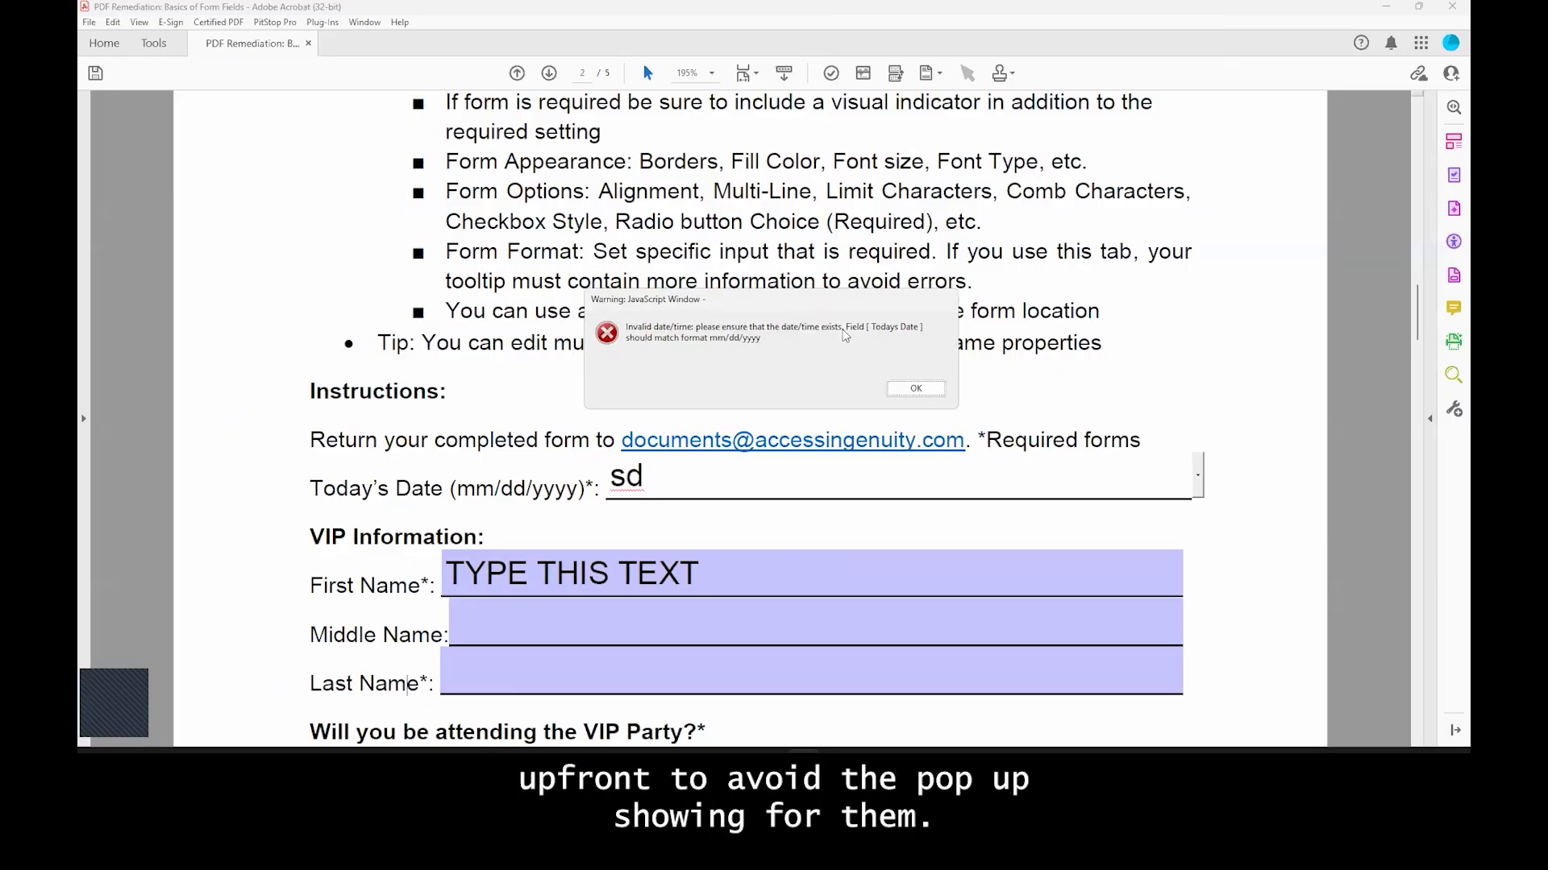
click(901, 387)
drag(458, 490, 578, 500)
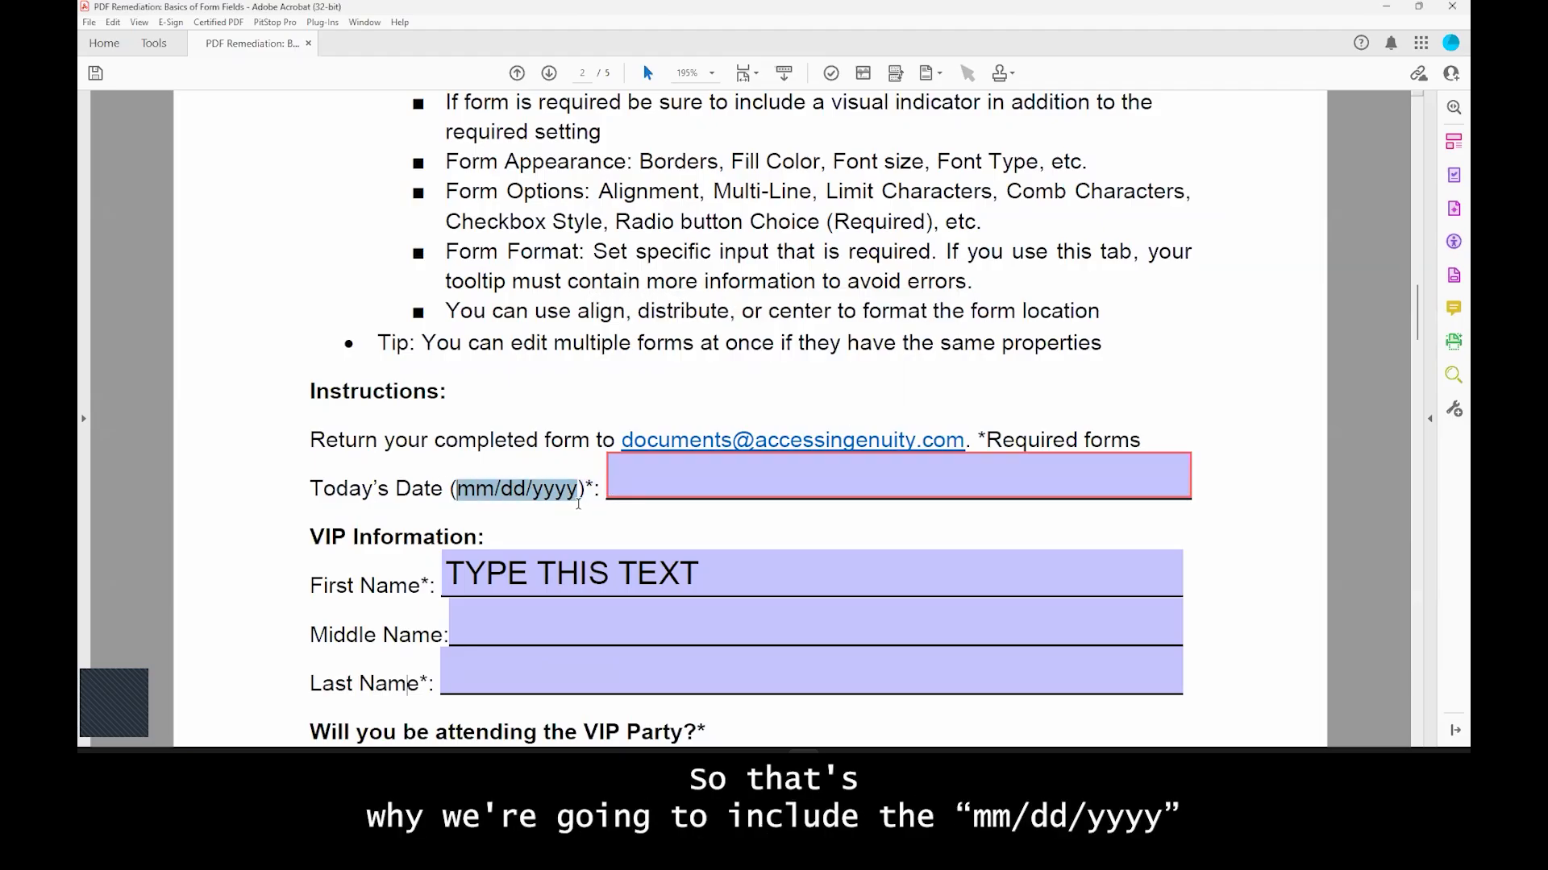
Step: Try to clear the "TYPE THIS" text from the Today's Date field and dismiss the format warning
click(827, 469)
text(TYPE THIS)
drag(775, 477, 513, 500)
click(512, 499)
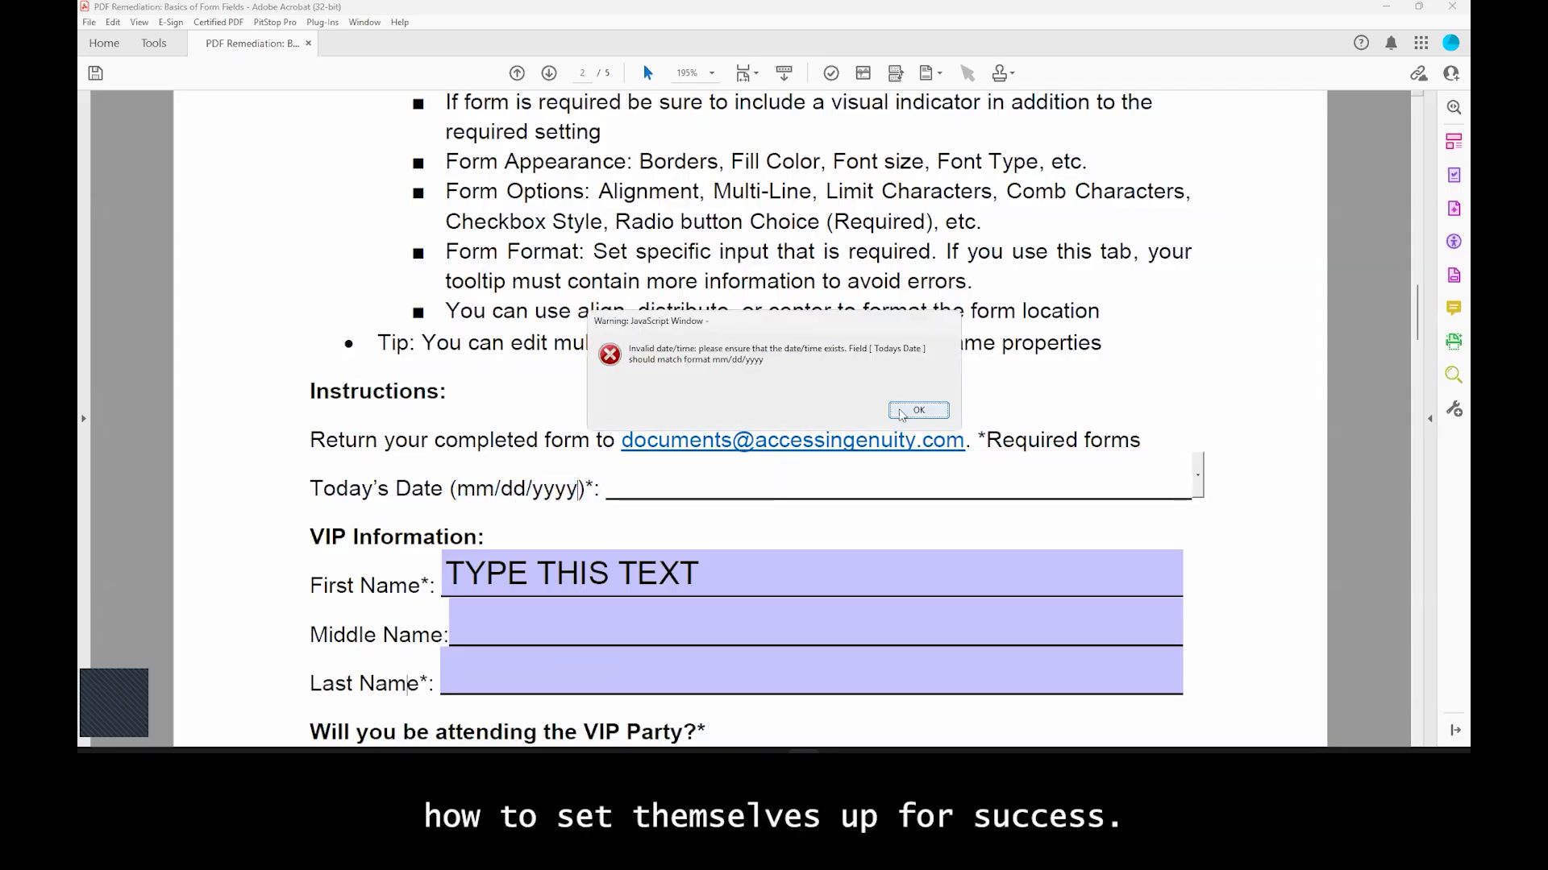
click(900, 413)
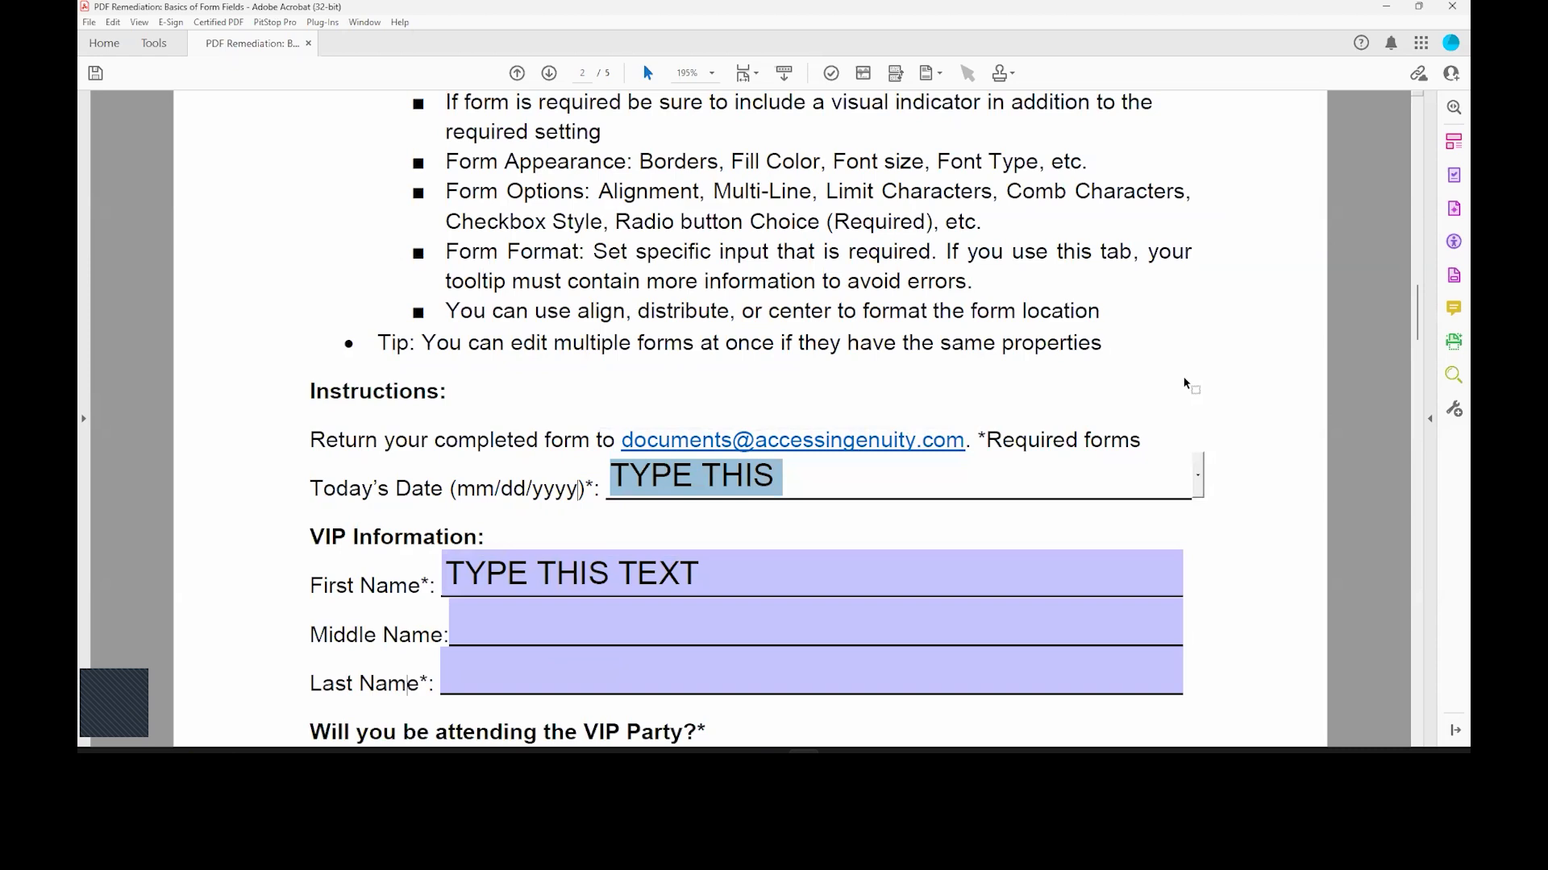
Step: Reopen form editing and enlarge the Step 2 checkbox field on page 1 beyond the edges of its printed box
scroll(1185, 384, up, 1)
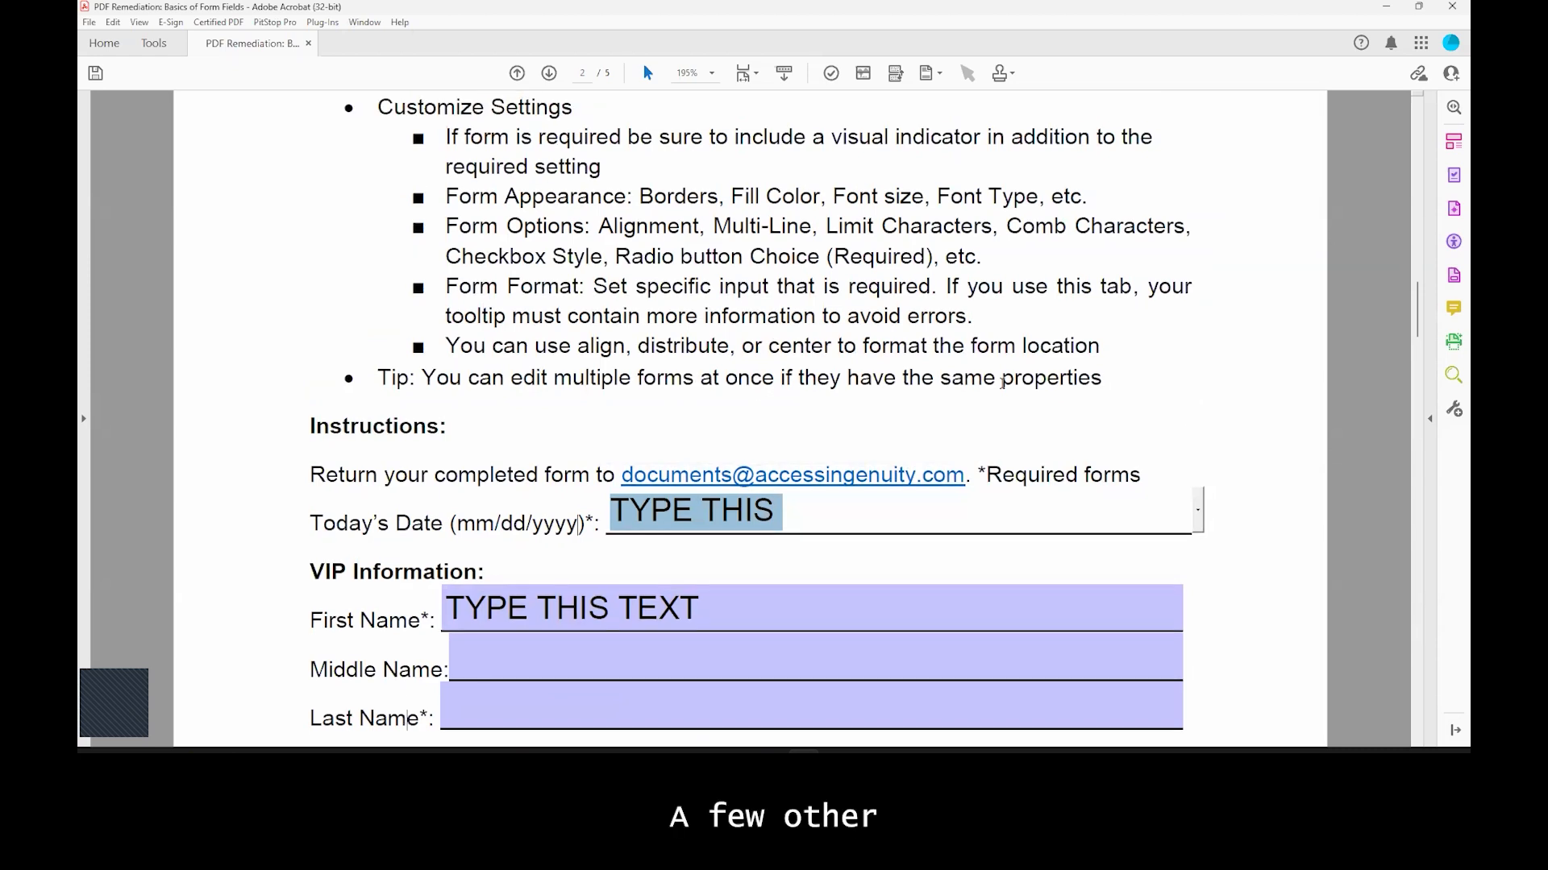
click(1451, 272)
scroll(797, 473, down, 5)
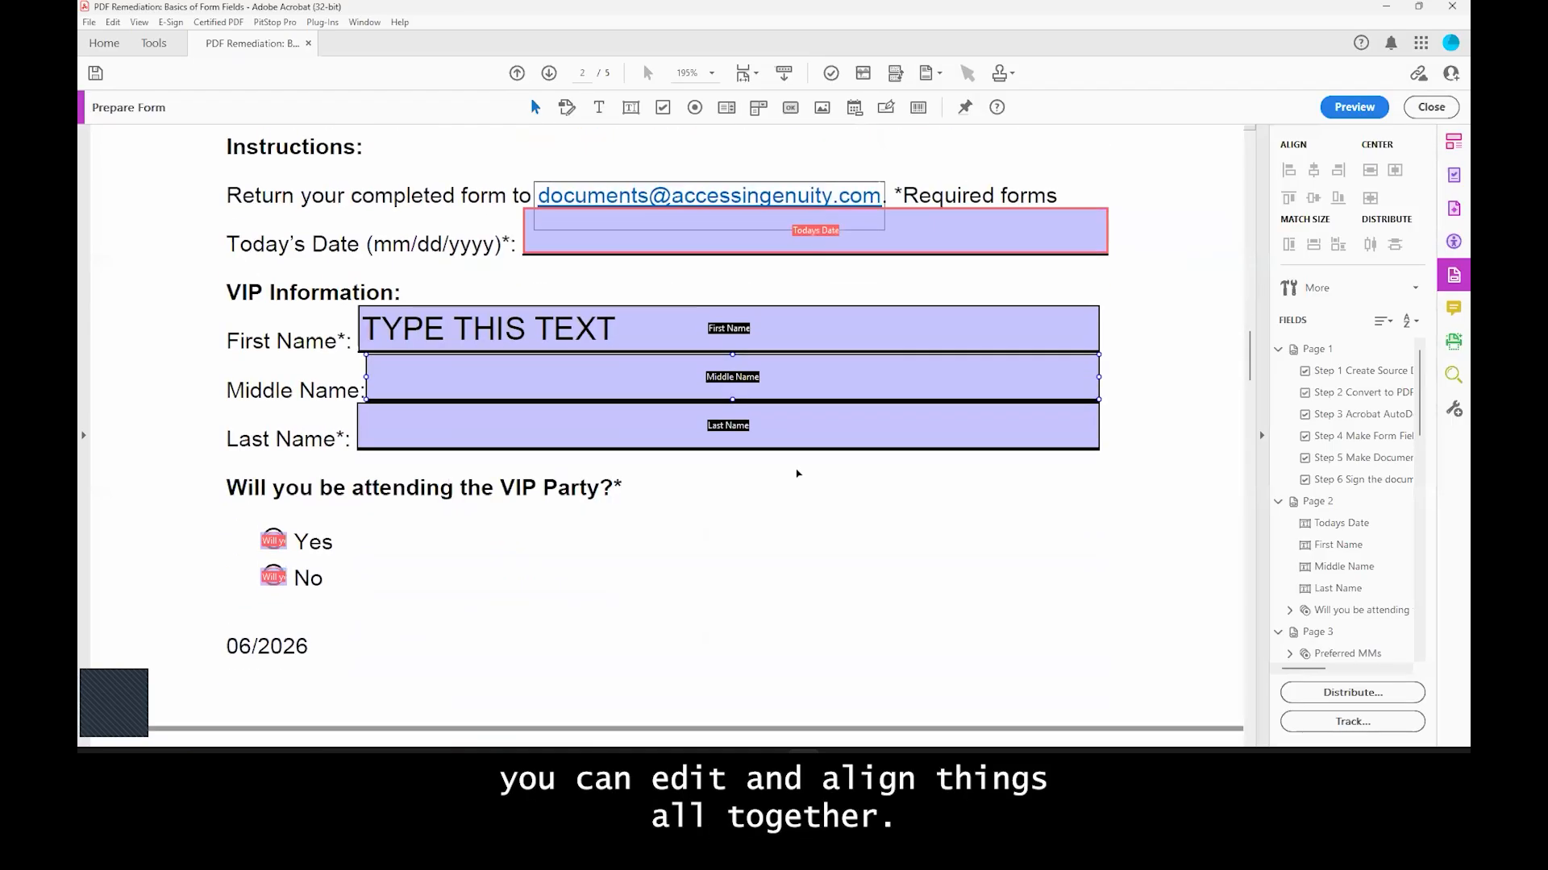
scroll(264, 538, up, 10)
scroll(245, 499, up, 5)
scroll(222, 310, up, 2)
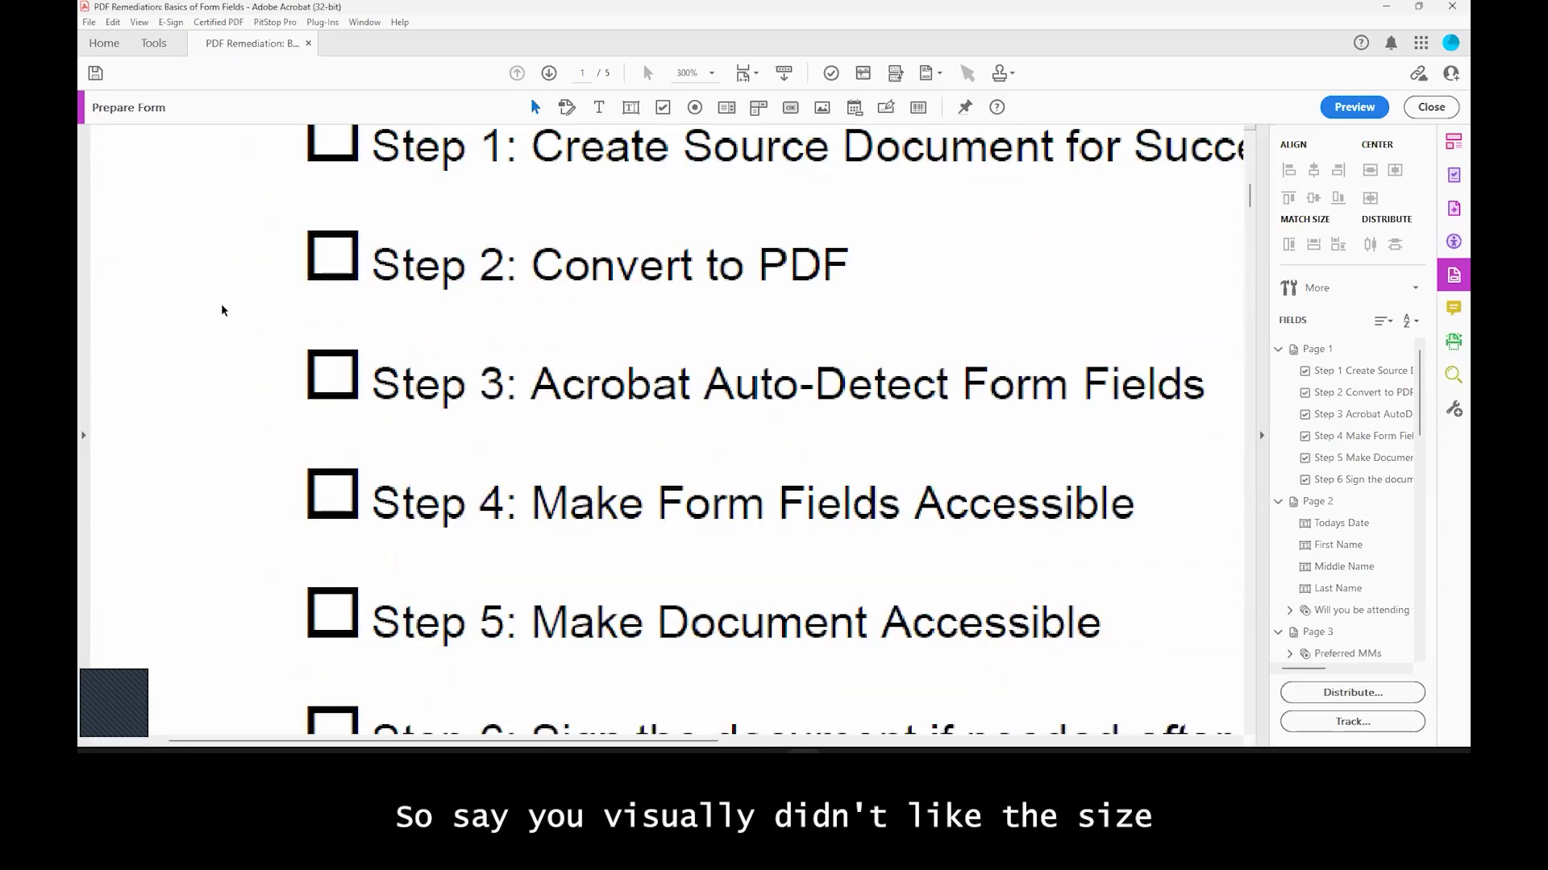
scroll(222, 310, up, 3)
click(386, 282)
drag(377, 277, 362, 232)
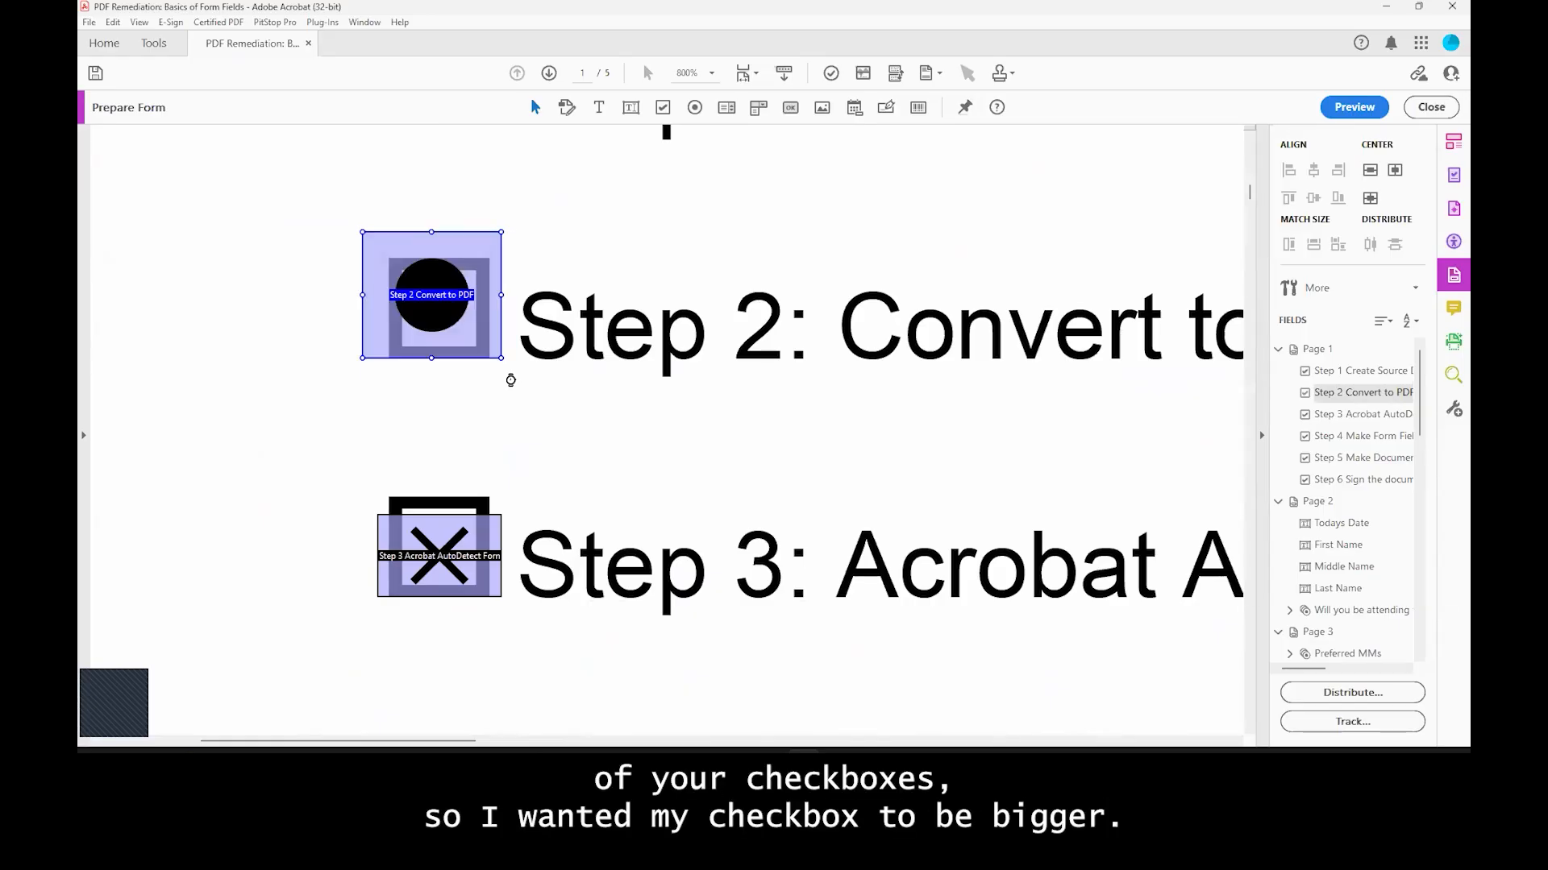
drag(510, 380, 515, 381)
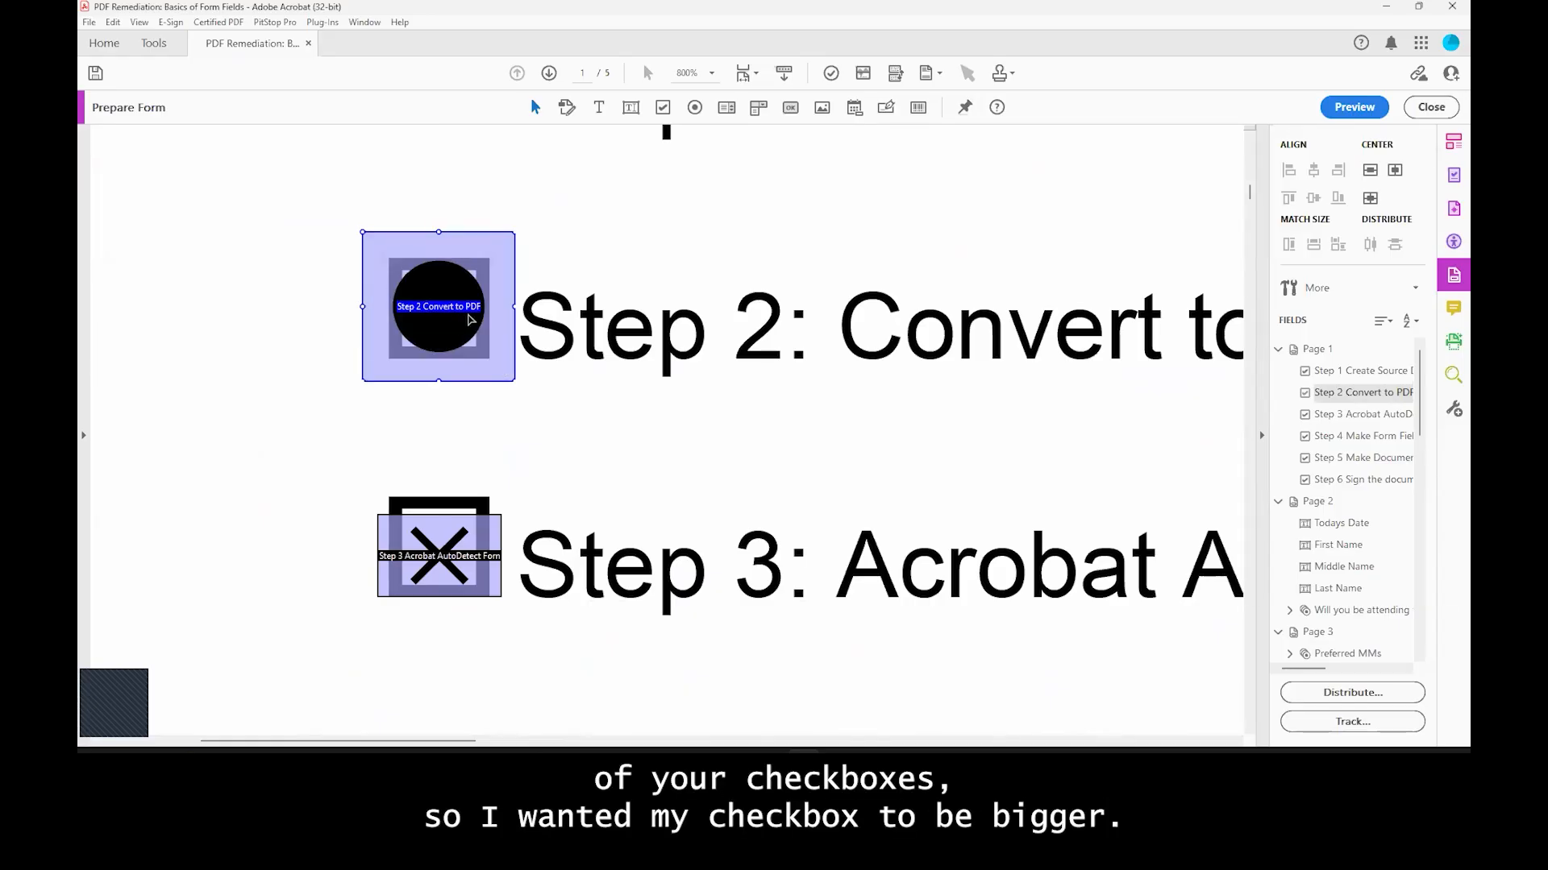
Step: Select all six step checkboxes on page 1 and match their height and width to the enlarged Step 2 checkbox
scroll(471, 319, down, 3)
click(385, 650)
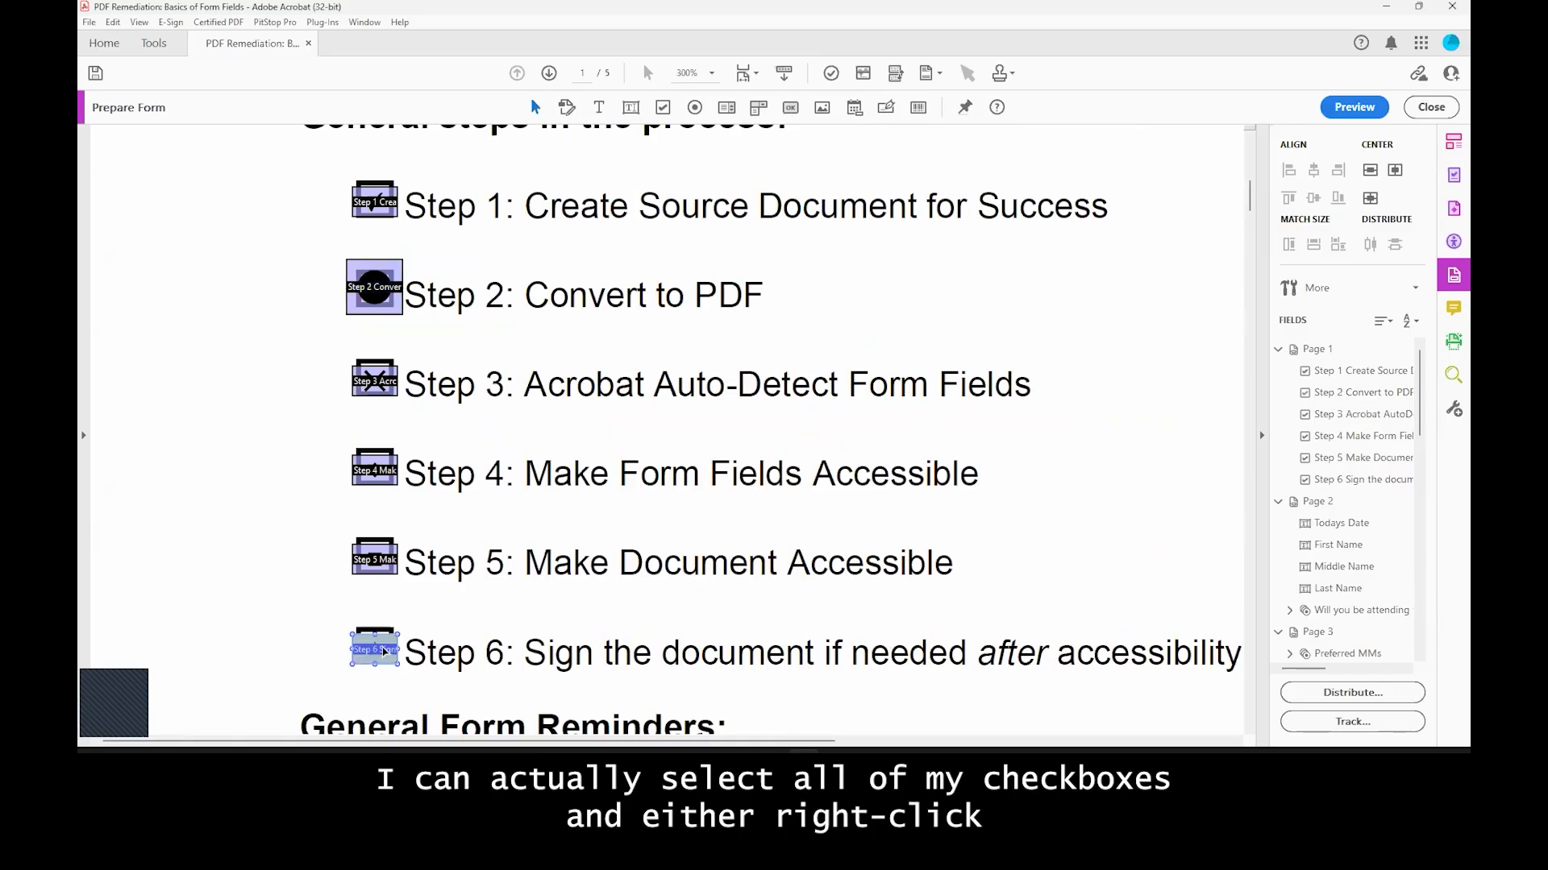
ctrl+click(379, 562)
ctrl+click(379, 473)
ctrl+click(378, 382)
ctrl+click(384, 208)
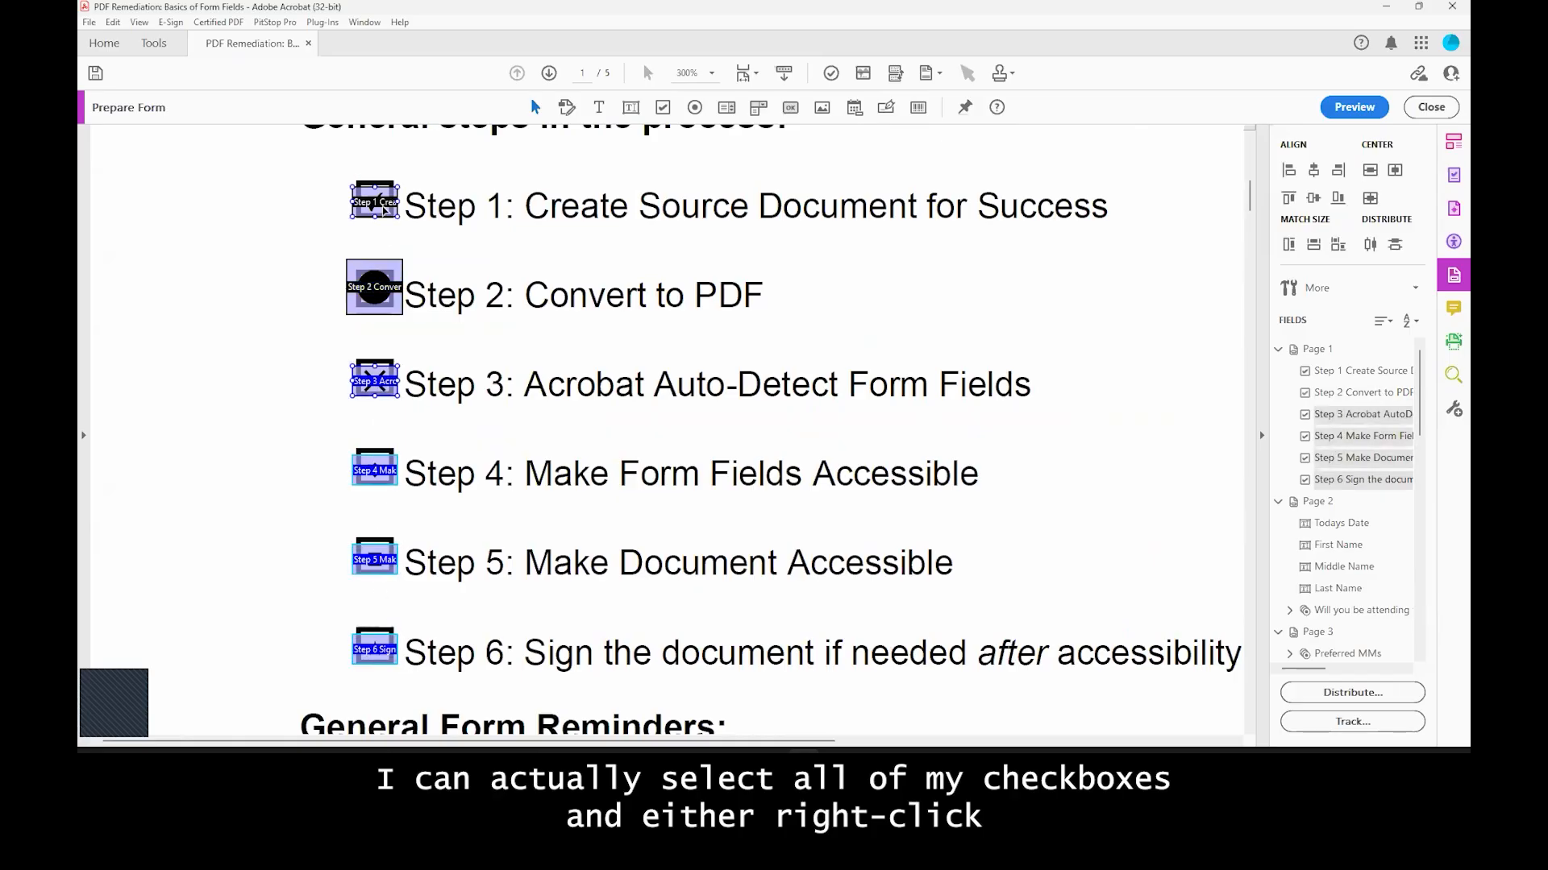
ctrl+click(374, 297)
right_click(373, 300)
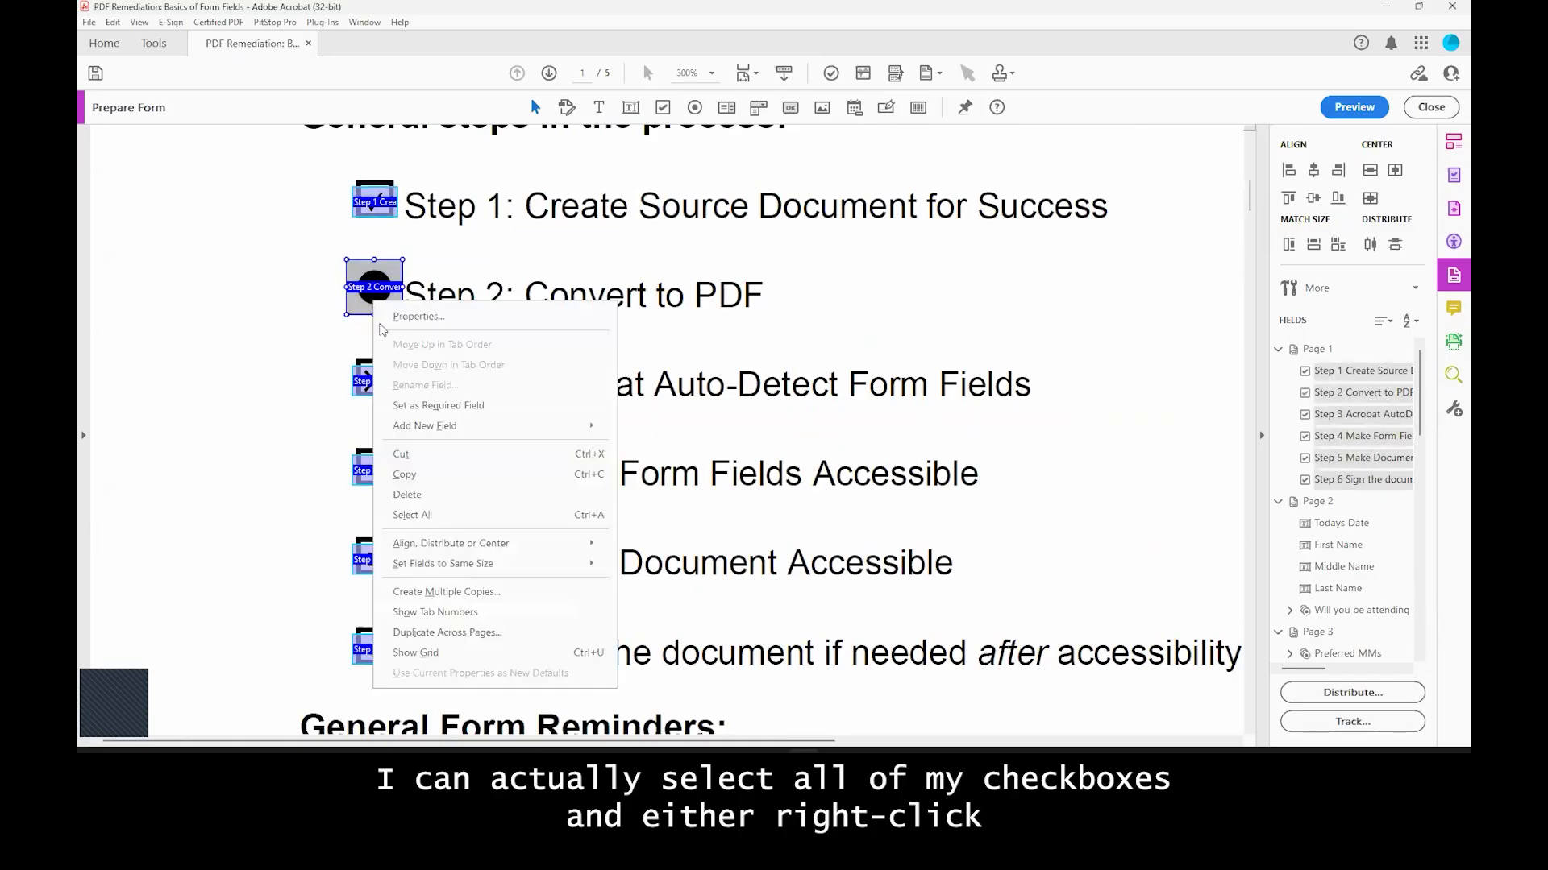
mouse_move(467, 545)
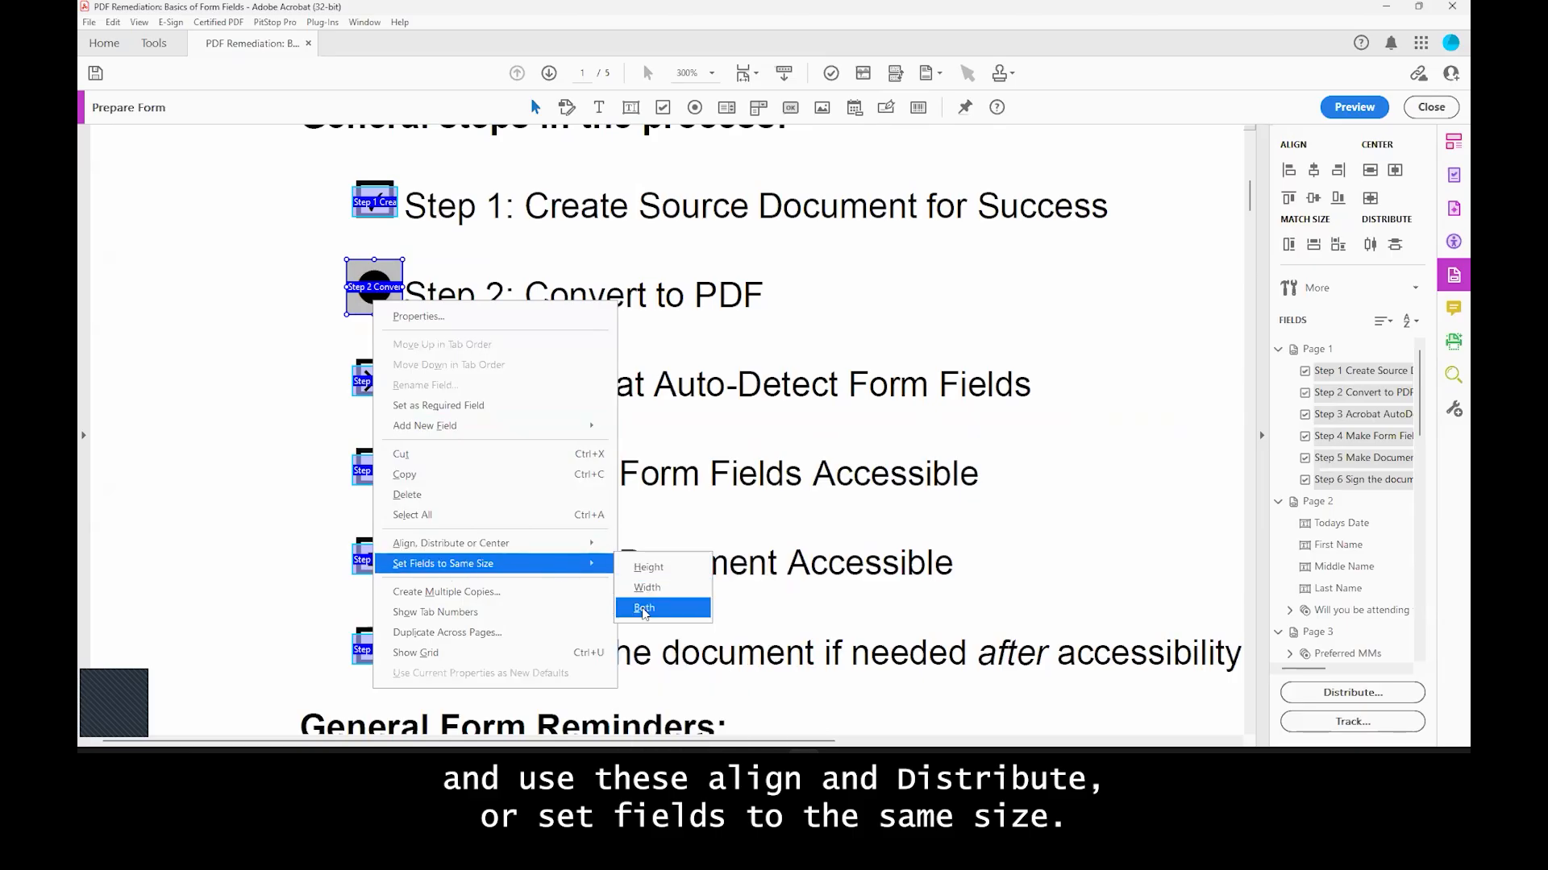
key(Escape)
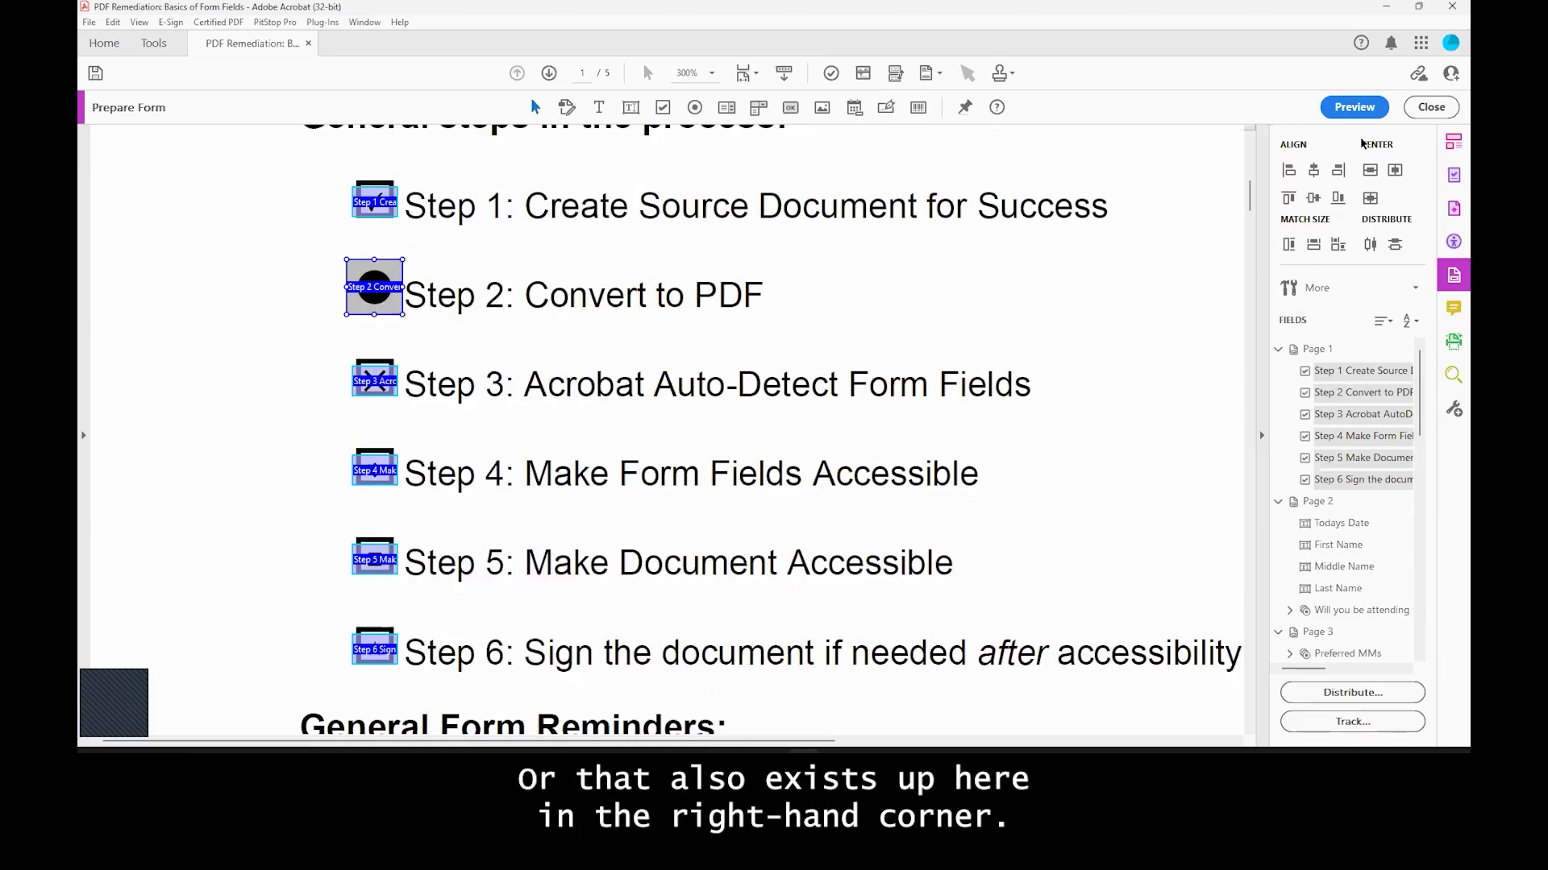
click(1338, 245)
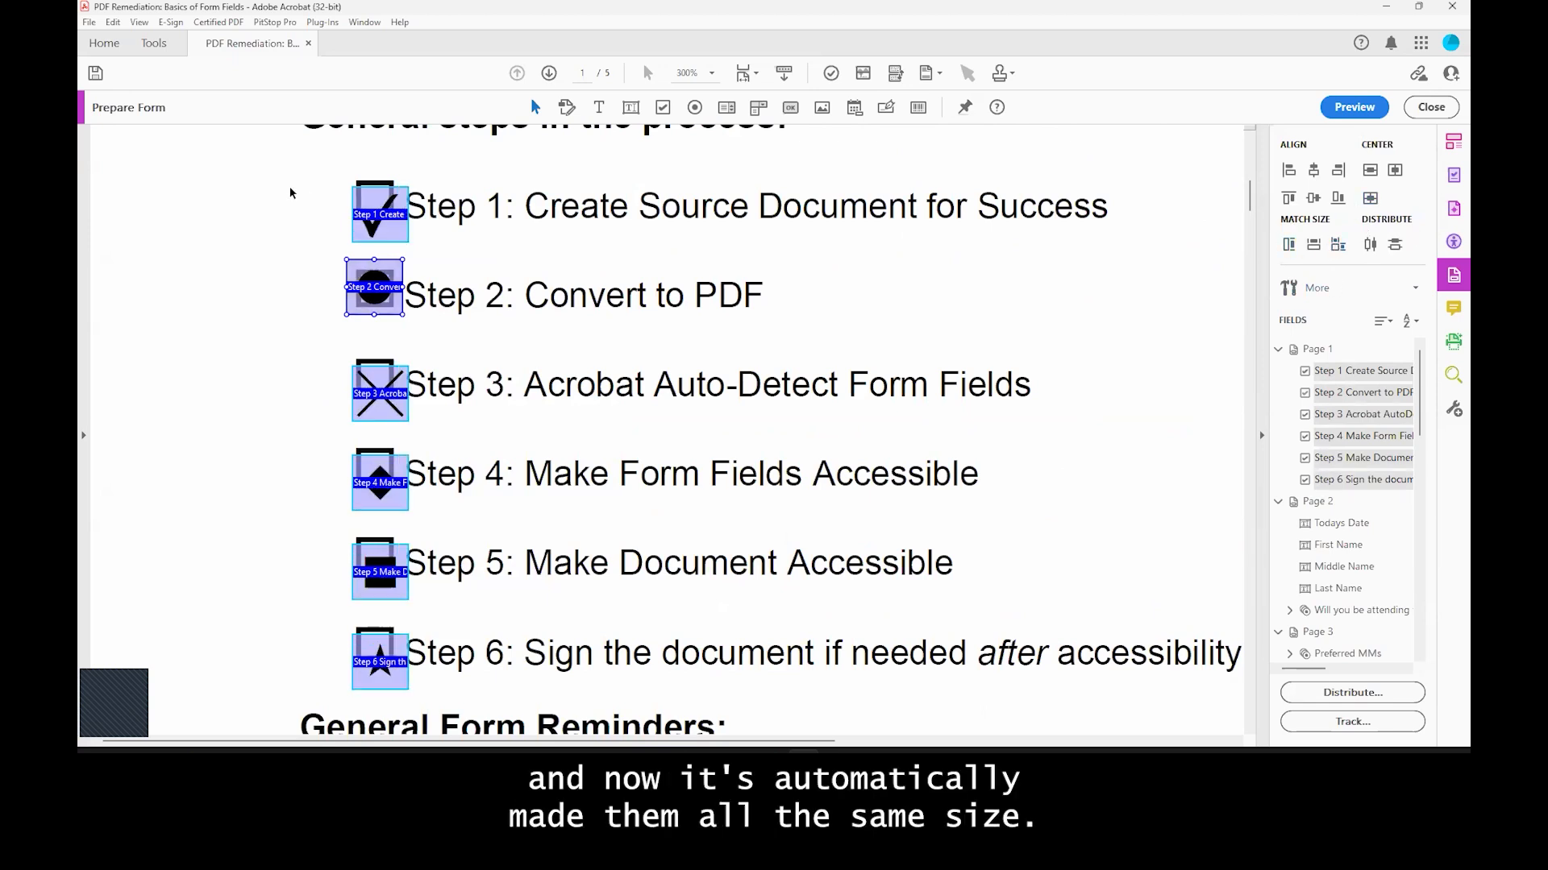
Step: Align the left edges of the six checkboxes to the Step 1 checkbox, and nudge the Step 1 checkbox slightly upward
click(379, 209)
right_click(379, 210)
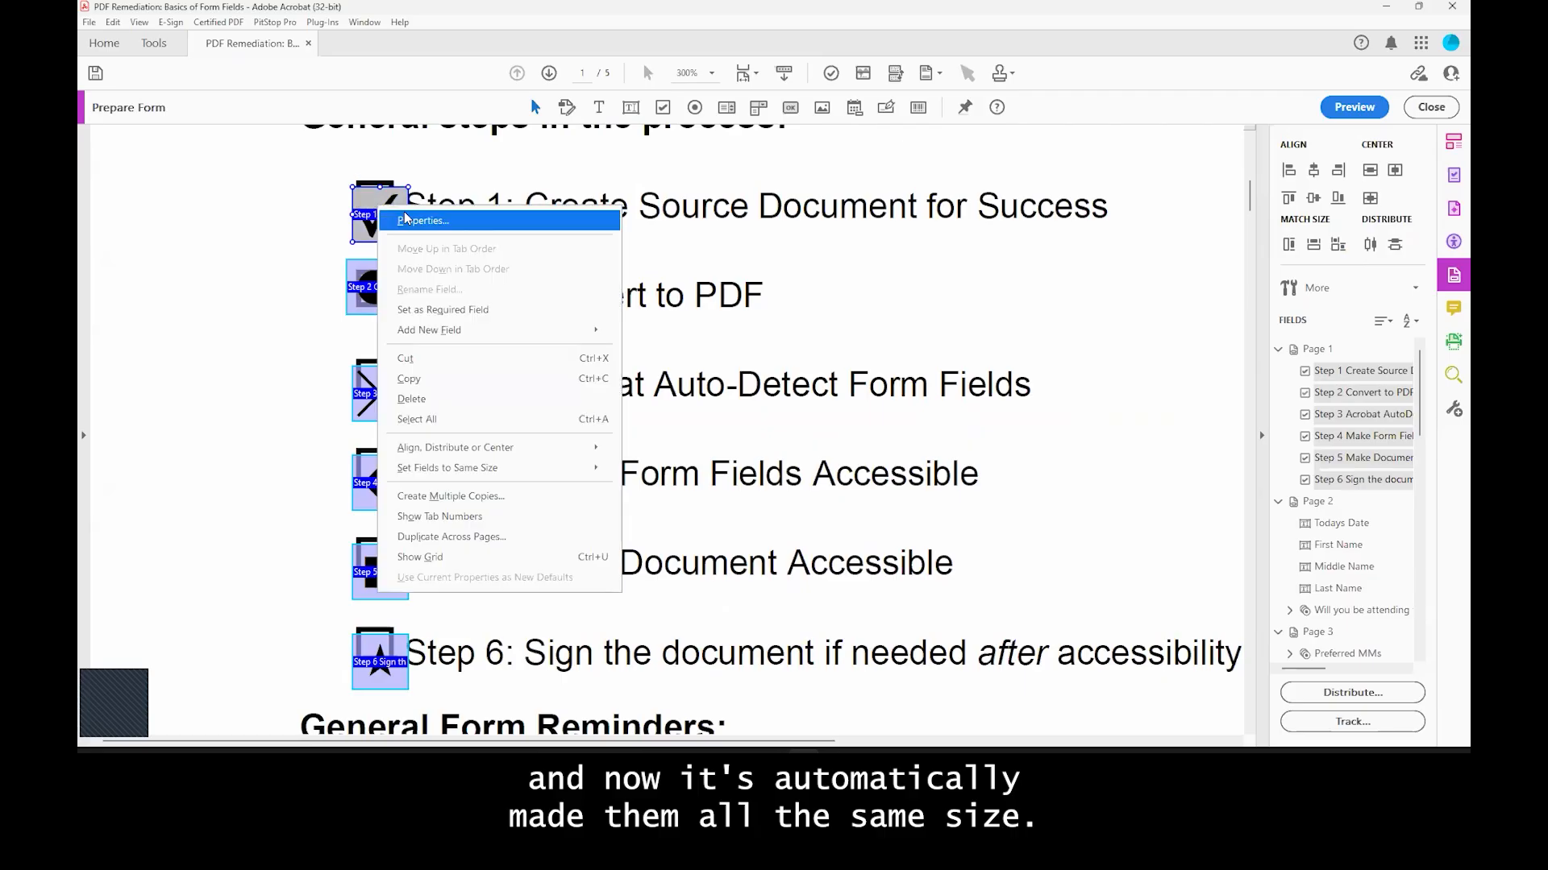
mouse_move(609, 446)
click(673, 451)
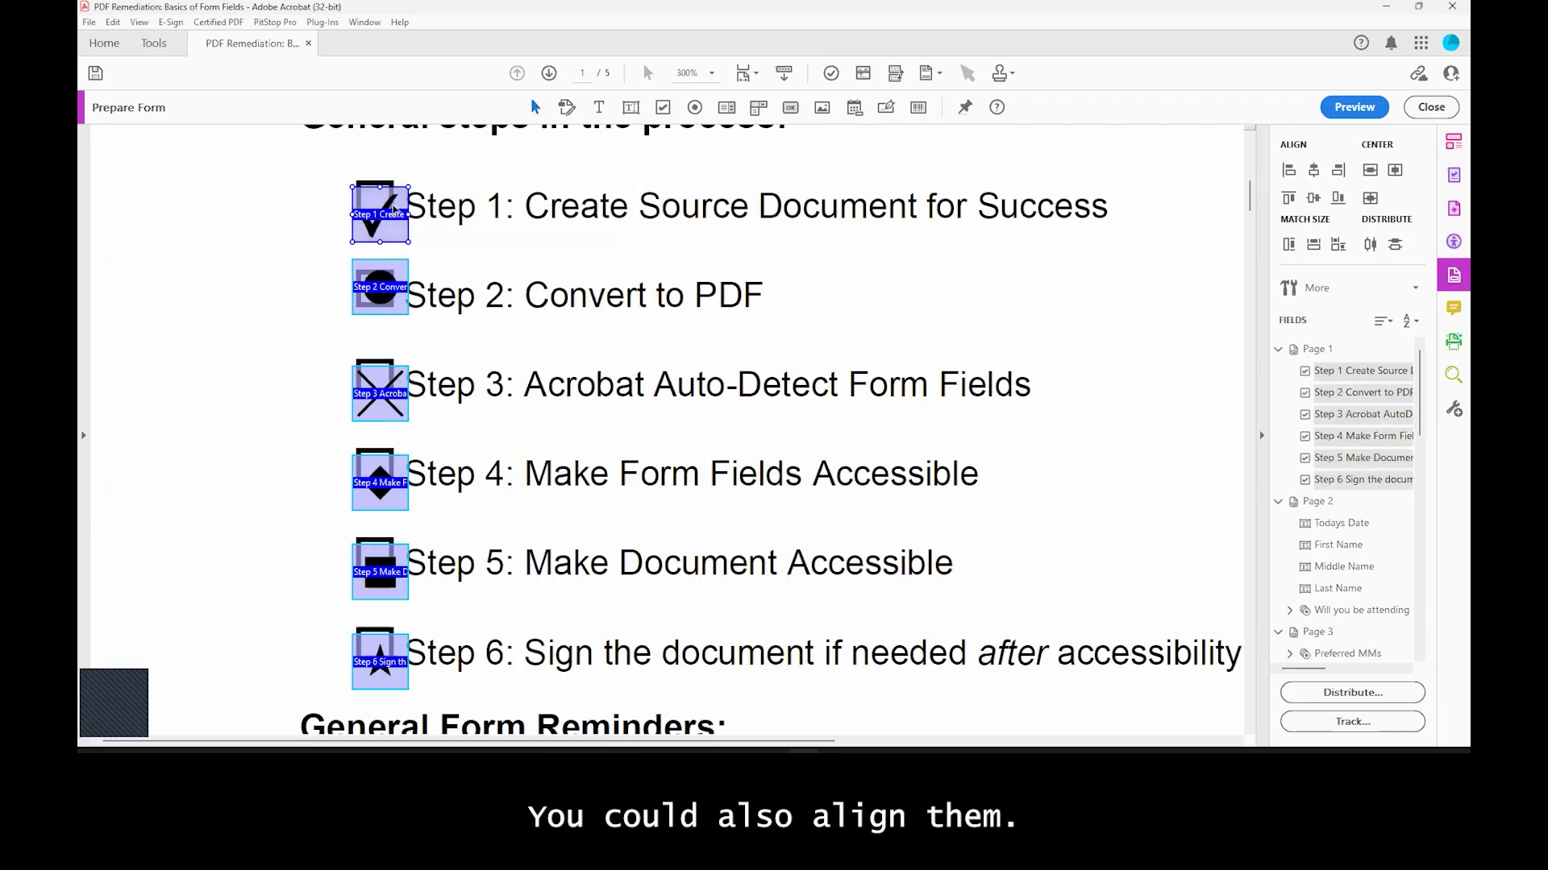
click(390, 216)
drag(389, 214, 388, 211)
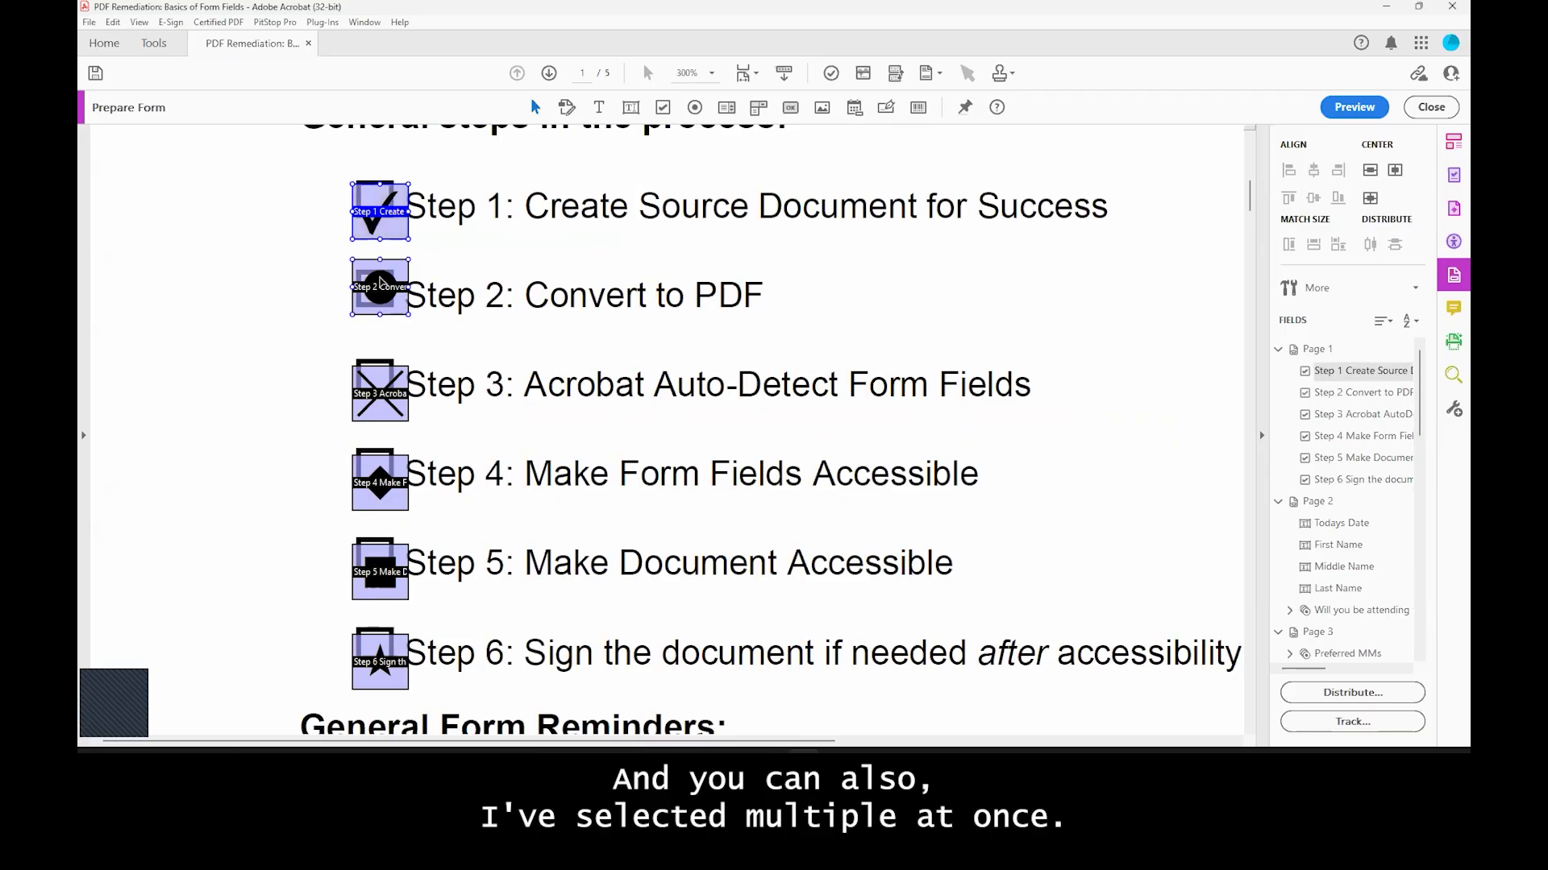
Step: Select all six step checkboxes together and move them as a group over their printed boxes
ctrl+click(387, 295)
ctrl+click(393, 394)
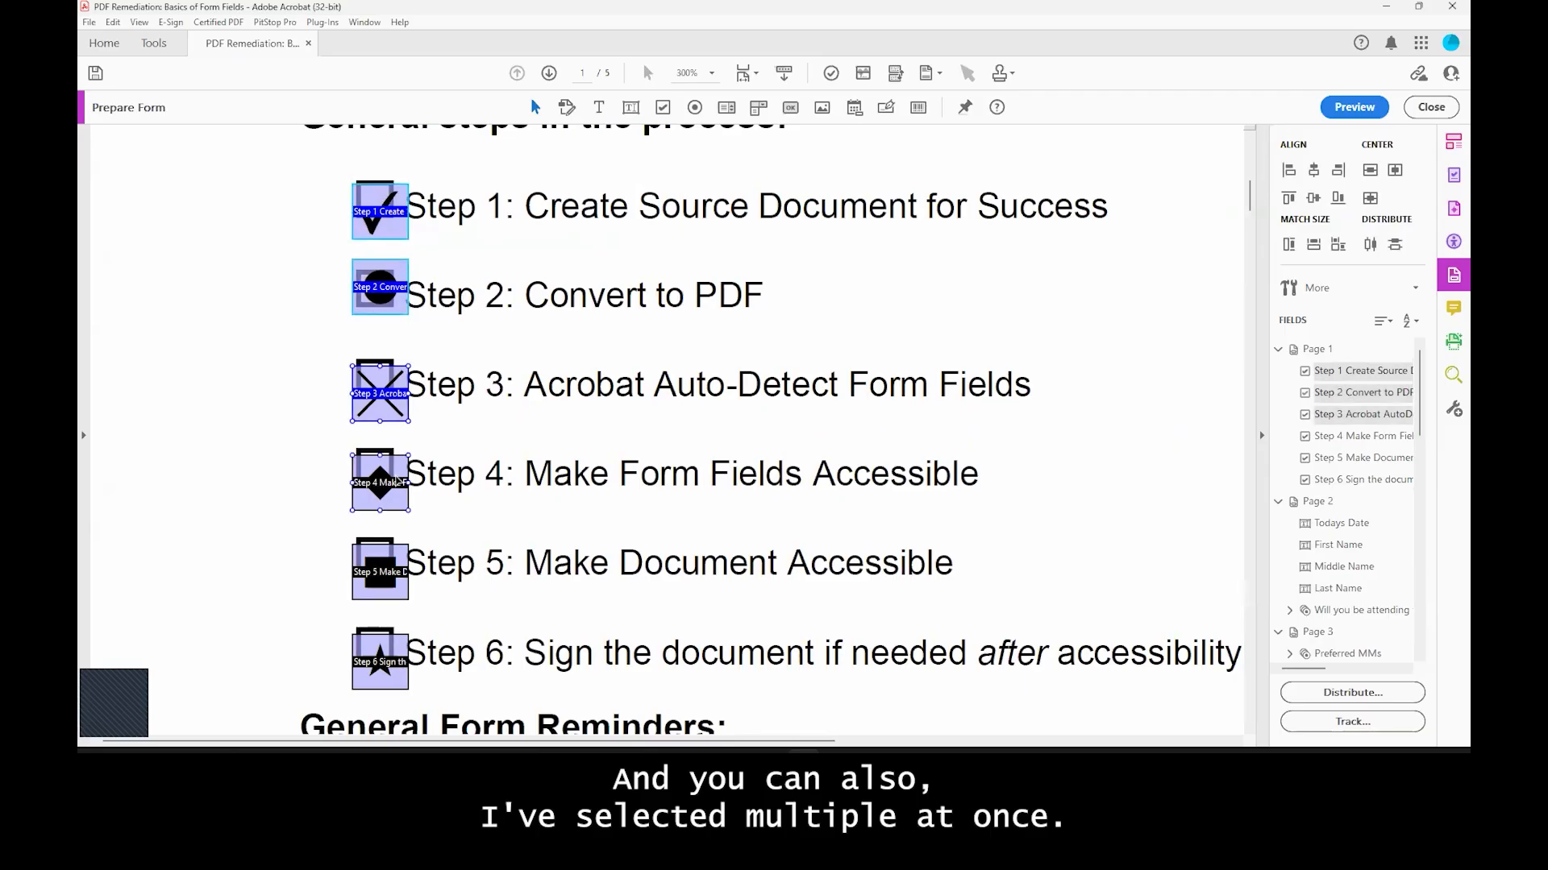
ctrl+click(391, 483)
ctrl+click(393, 574)
ctrl+click(397, 667)
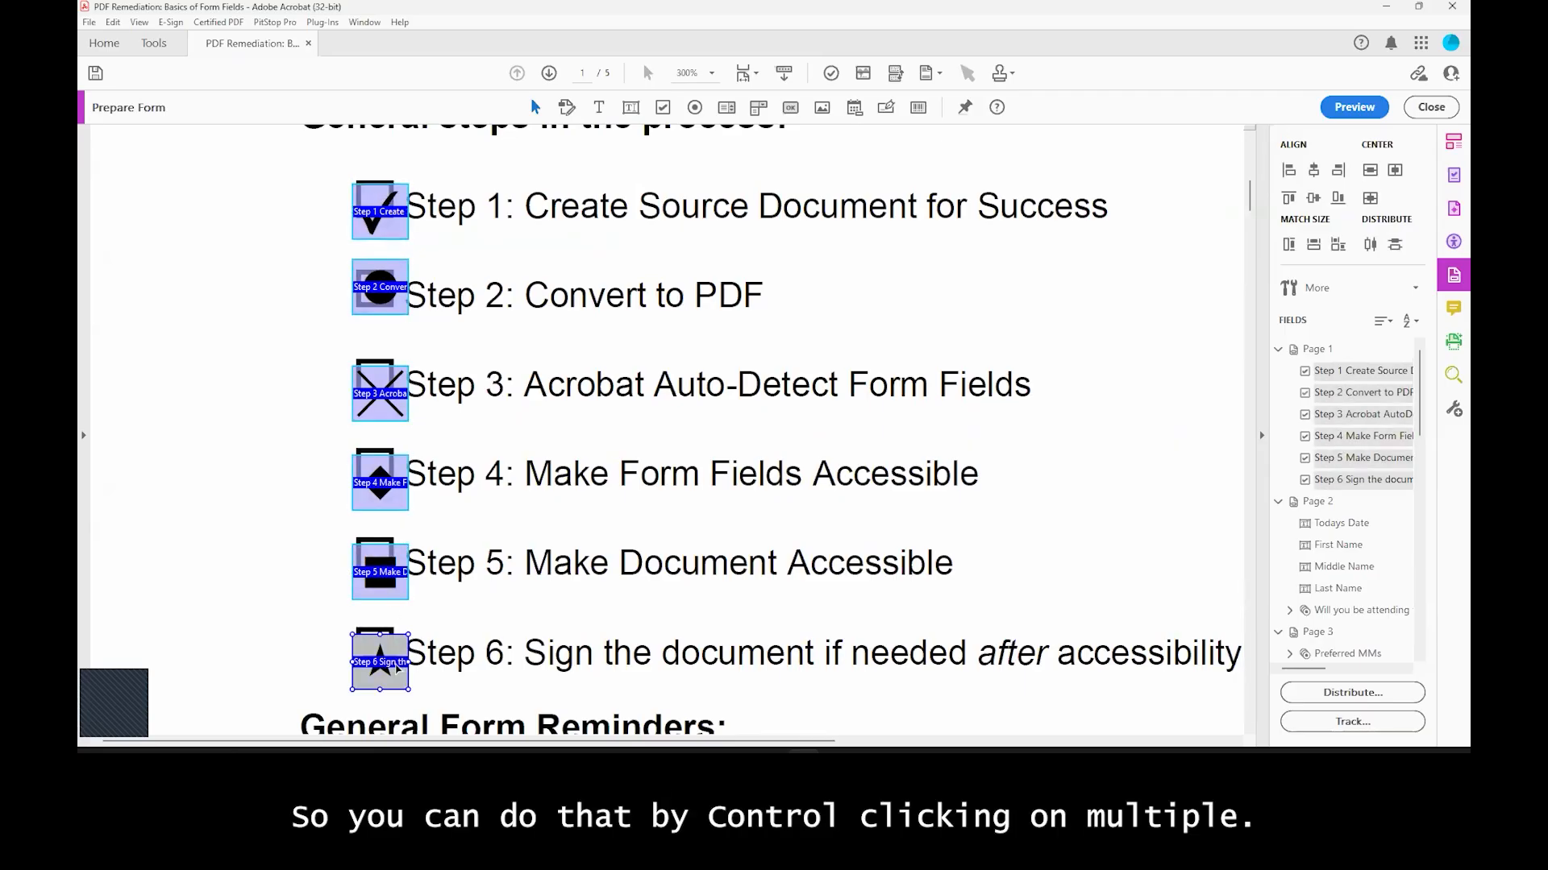
click(363, 663)
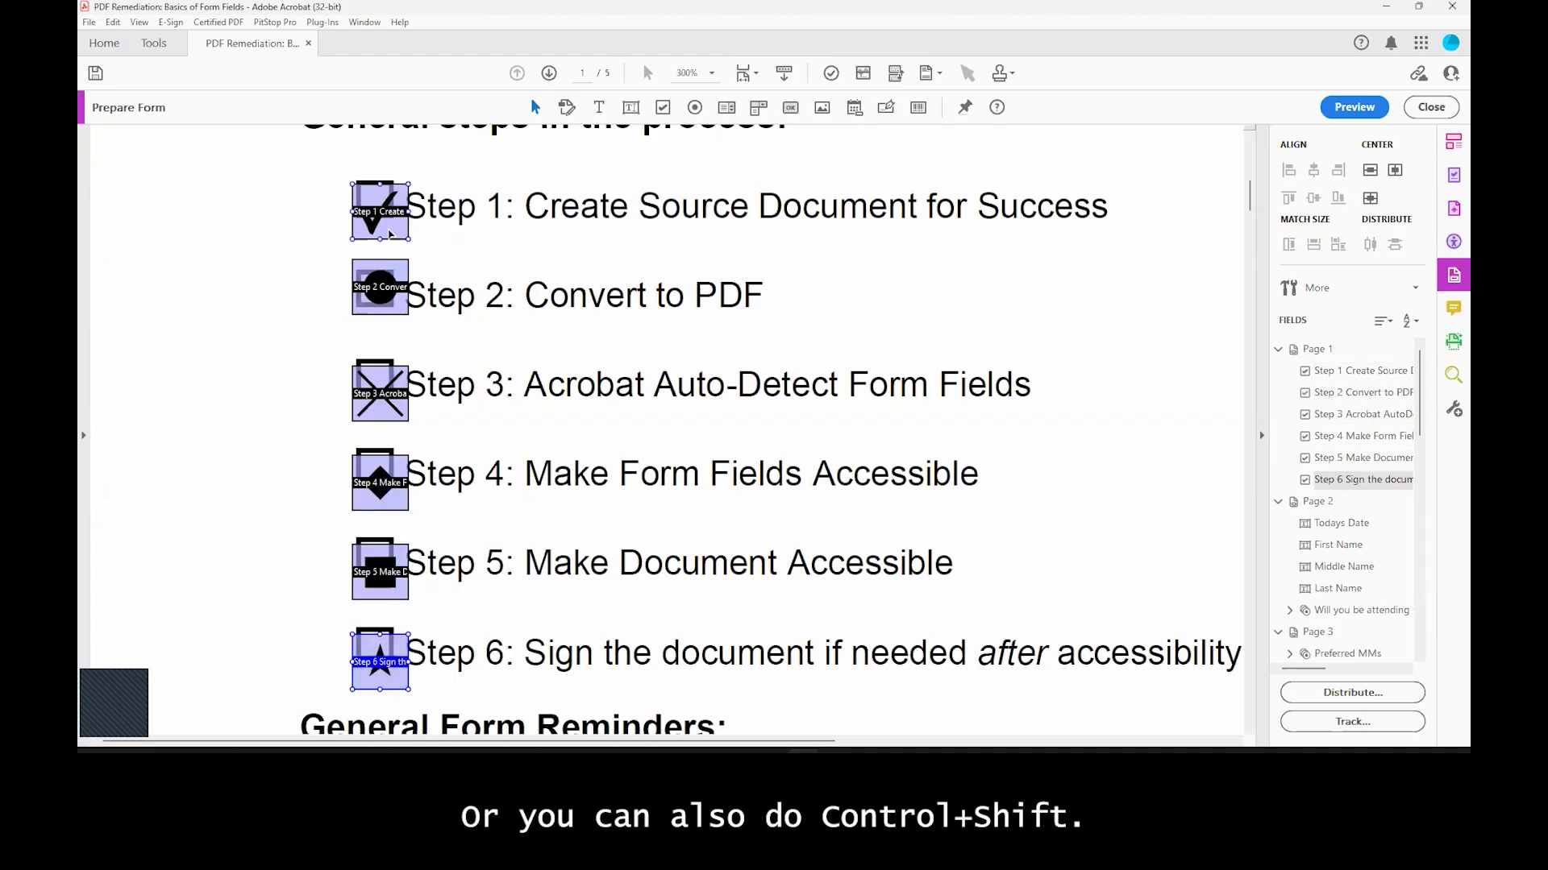
shift+click(389, 225)
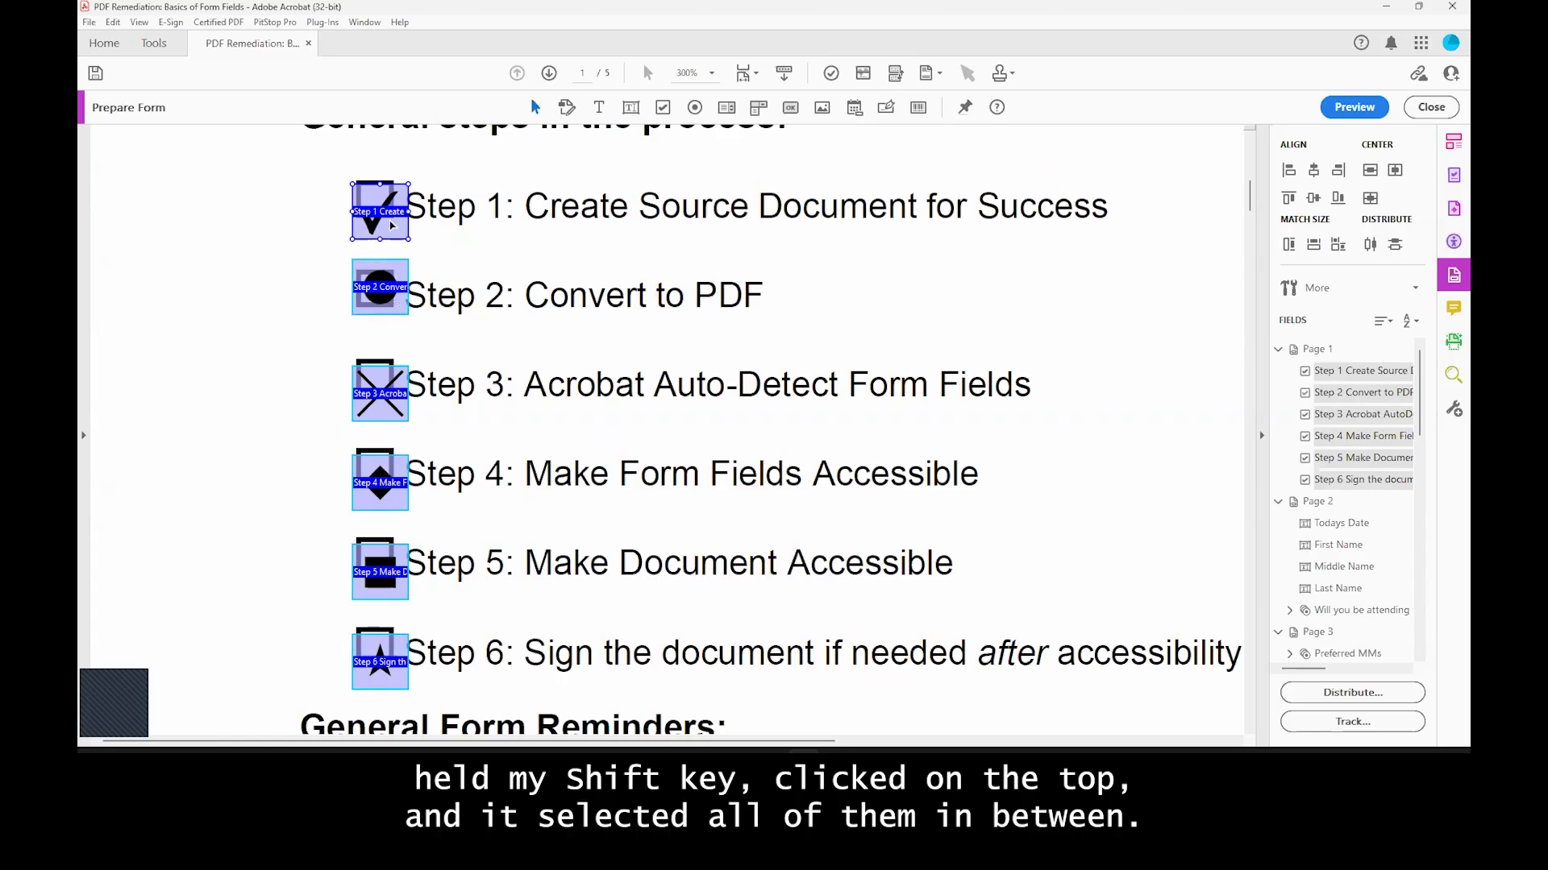
mouse_move(380, 202)
mouse_down()
mouse_move(323, 195)
mouse_move(365, 169)
mouse_move(384, 207)
mouse_up()
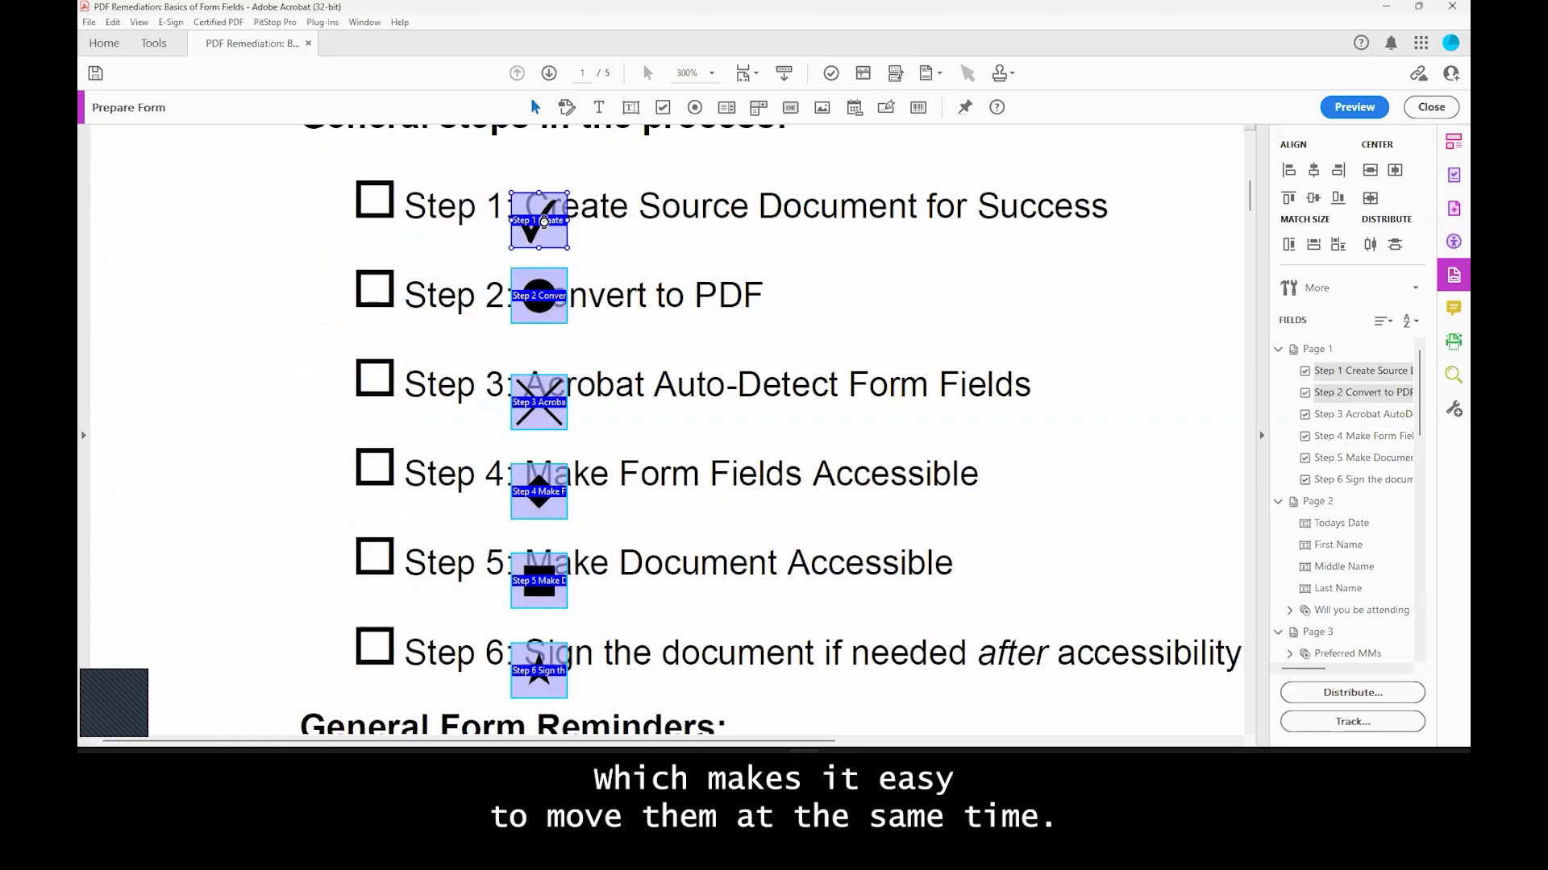
Step: Set the check box style of all six selected checkboxes to Cross, close the properties, and deselect them
right_click(384, 207)
click(435, 215)
click(1000, 58)
click(987, 89)
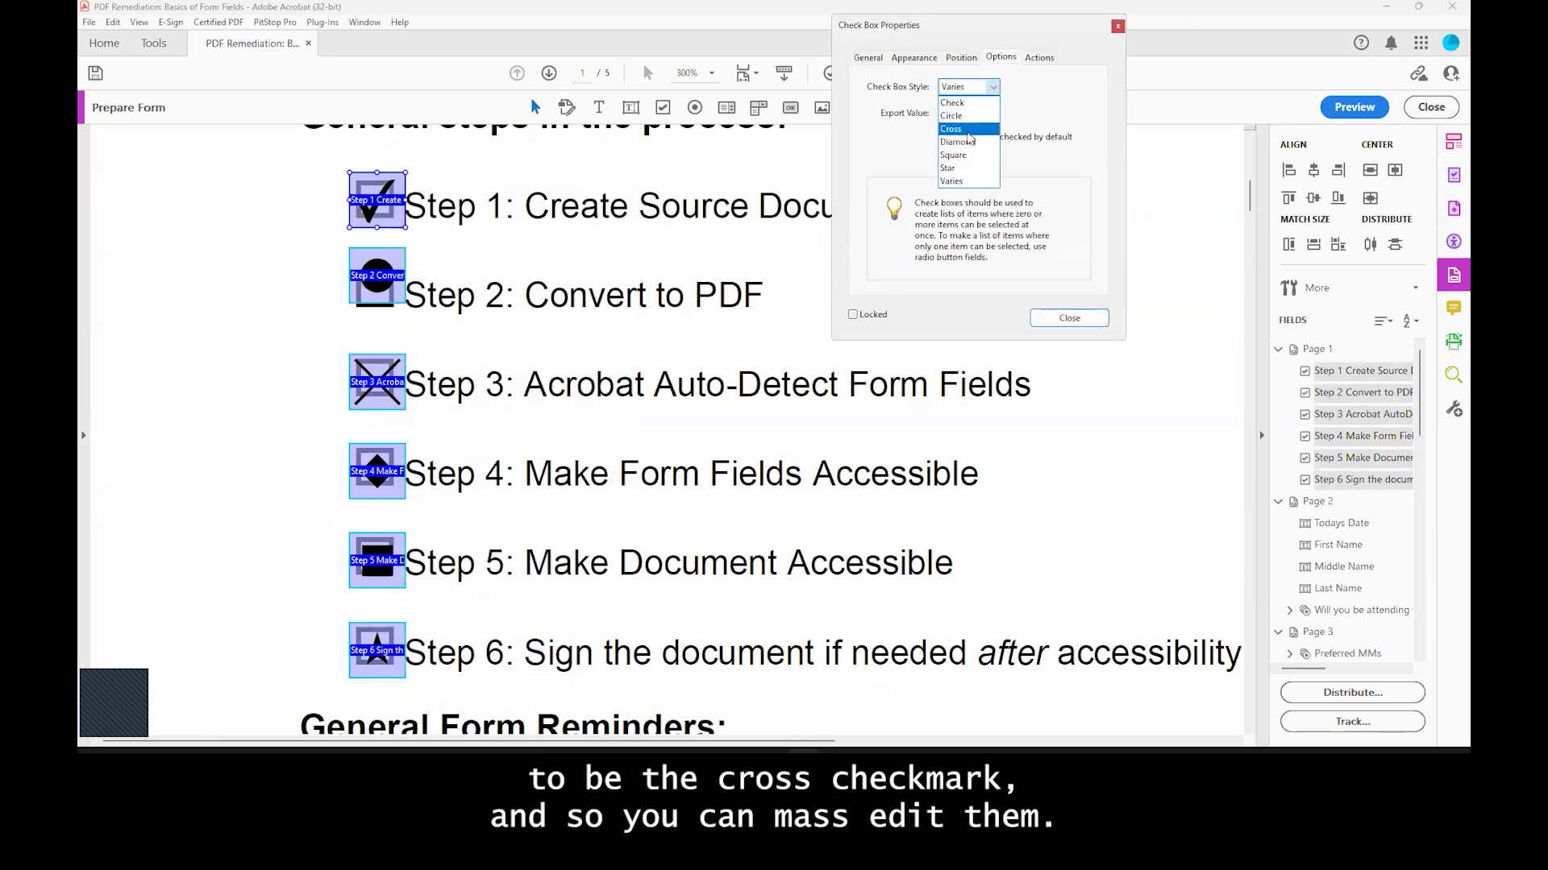
click(959, 129)
click(1068, 318)
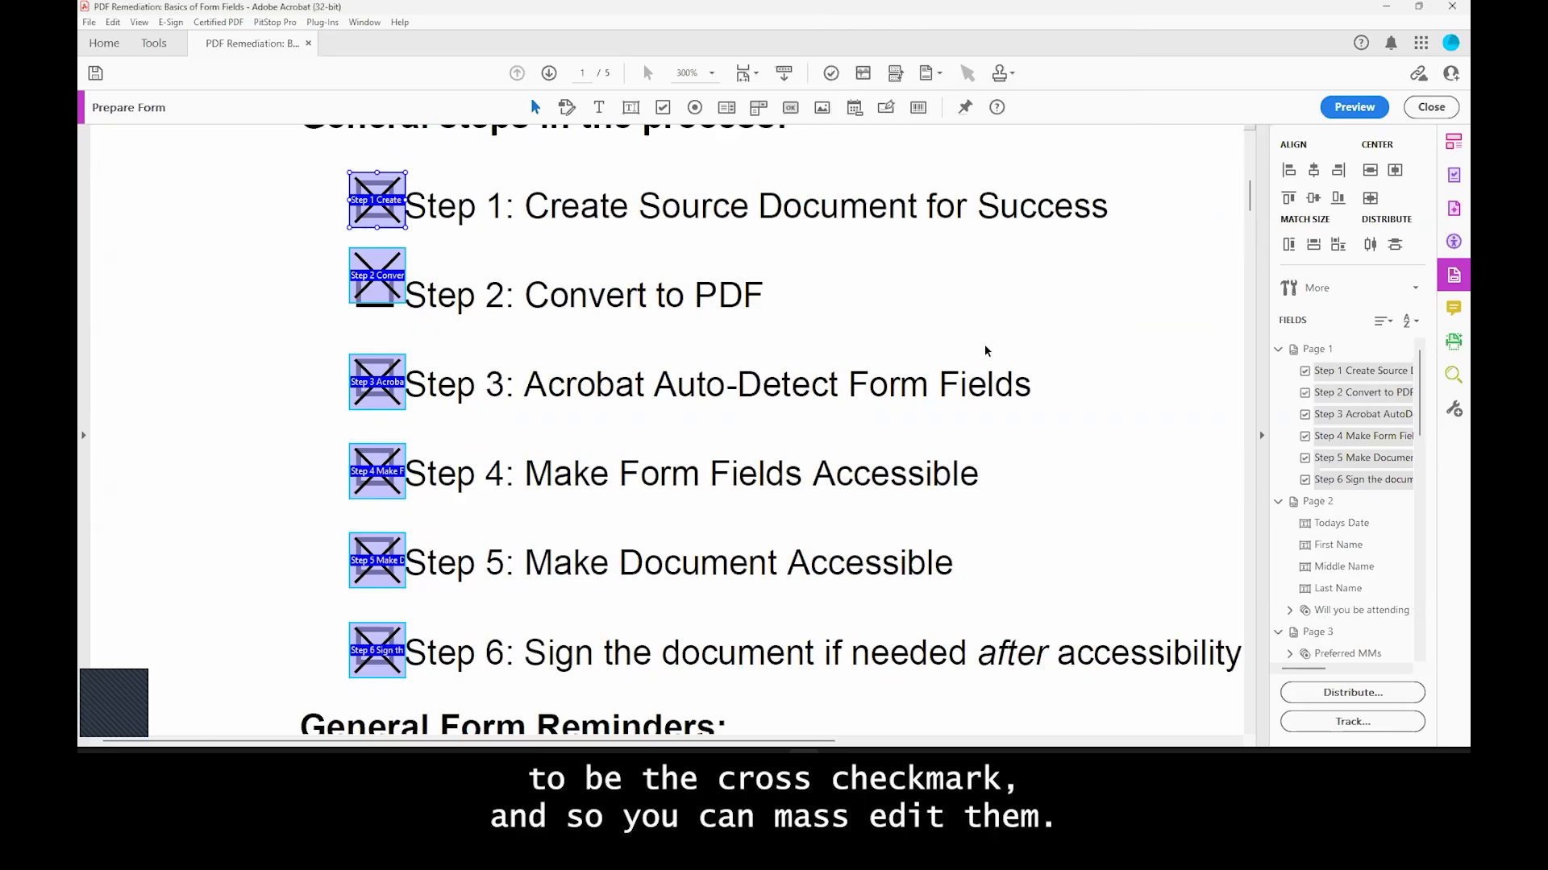
scroll(576, 403, down, 1)
click(584, 408)
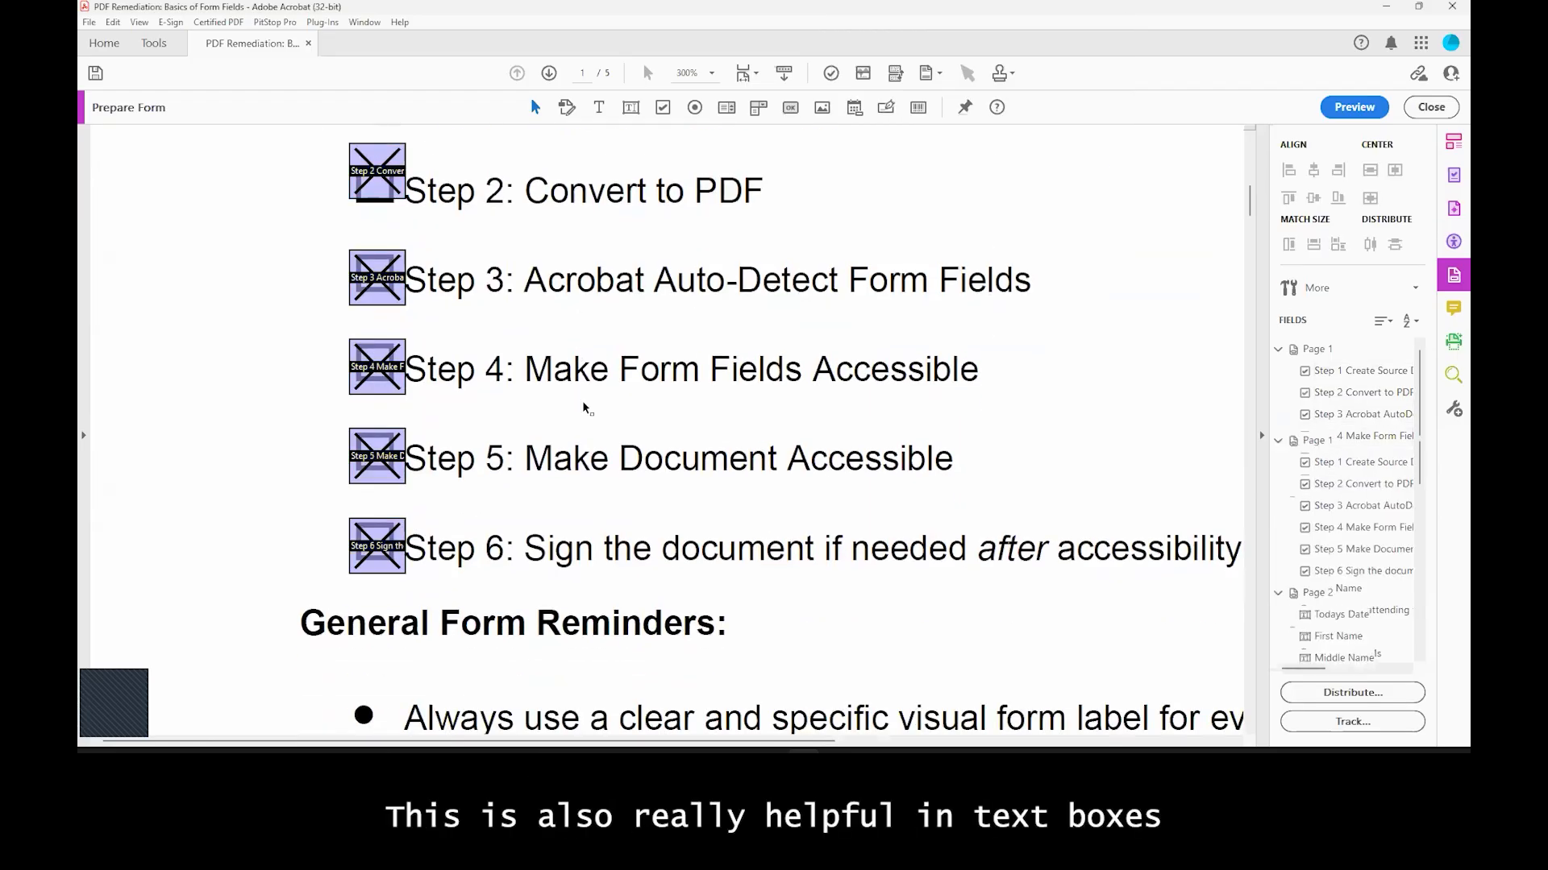
Step: Leave form editing and fill in "sdfsd" as Middle Name and "sfdfsdf" as Last Name on page 2
scroll(583, 408, down, 2)
click(1431, 112)
scroll(677, 437, down, 5)
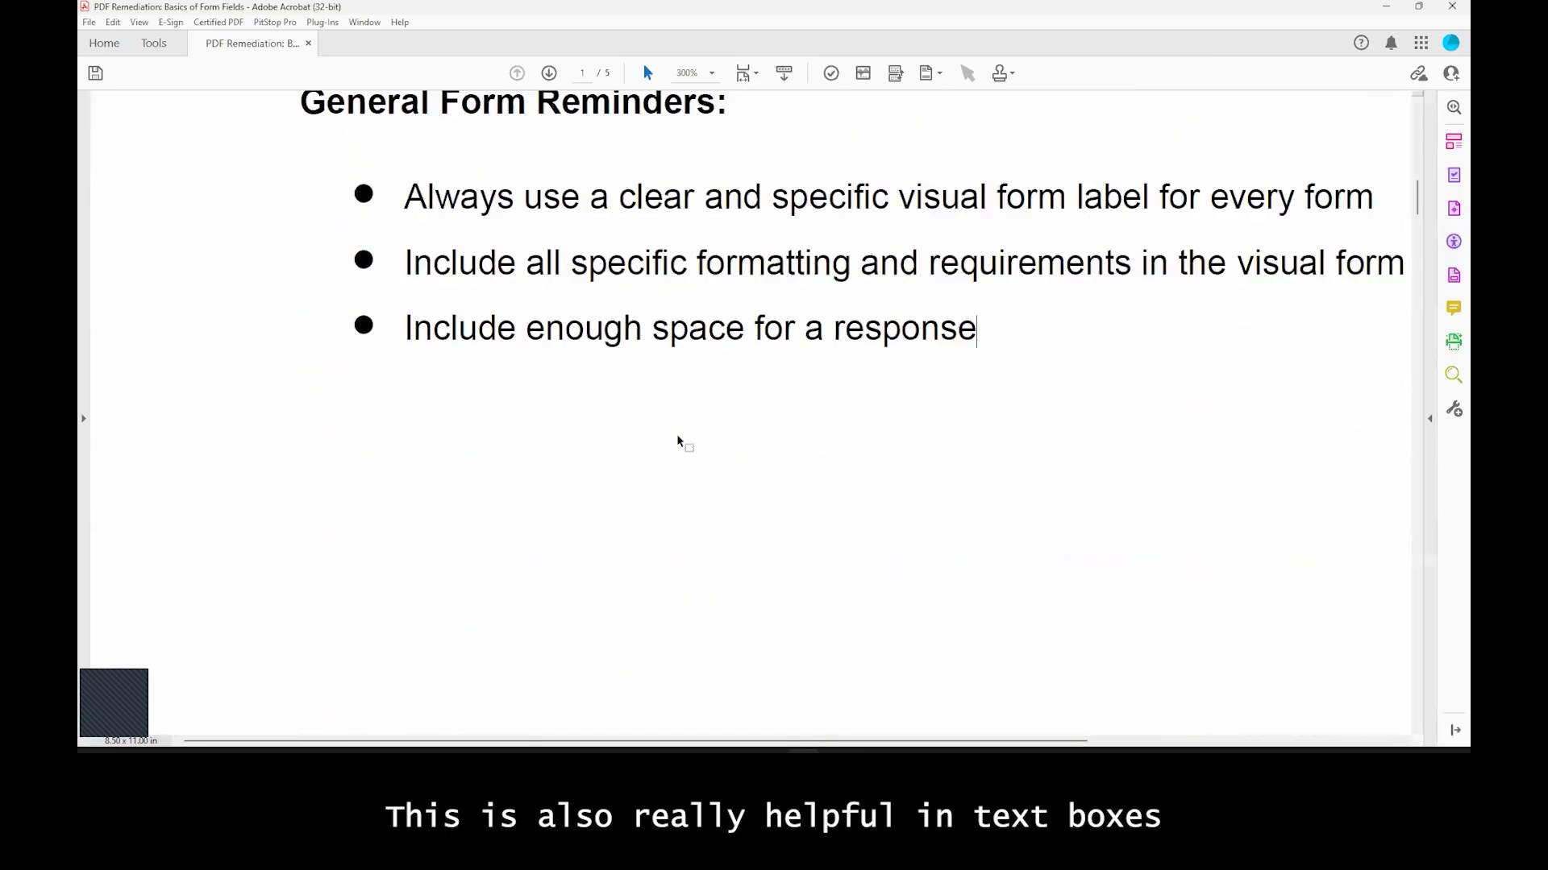
scroll(679, 437, down, 4)
scroll(682, 434, down, 3)
scroll(682, 434, down, 6)
click(621, 526)
text(sdfsd)
click(644, 547)
text(sfdfsdf)
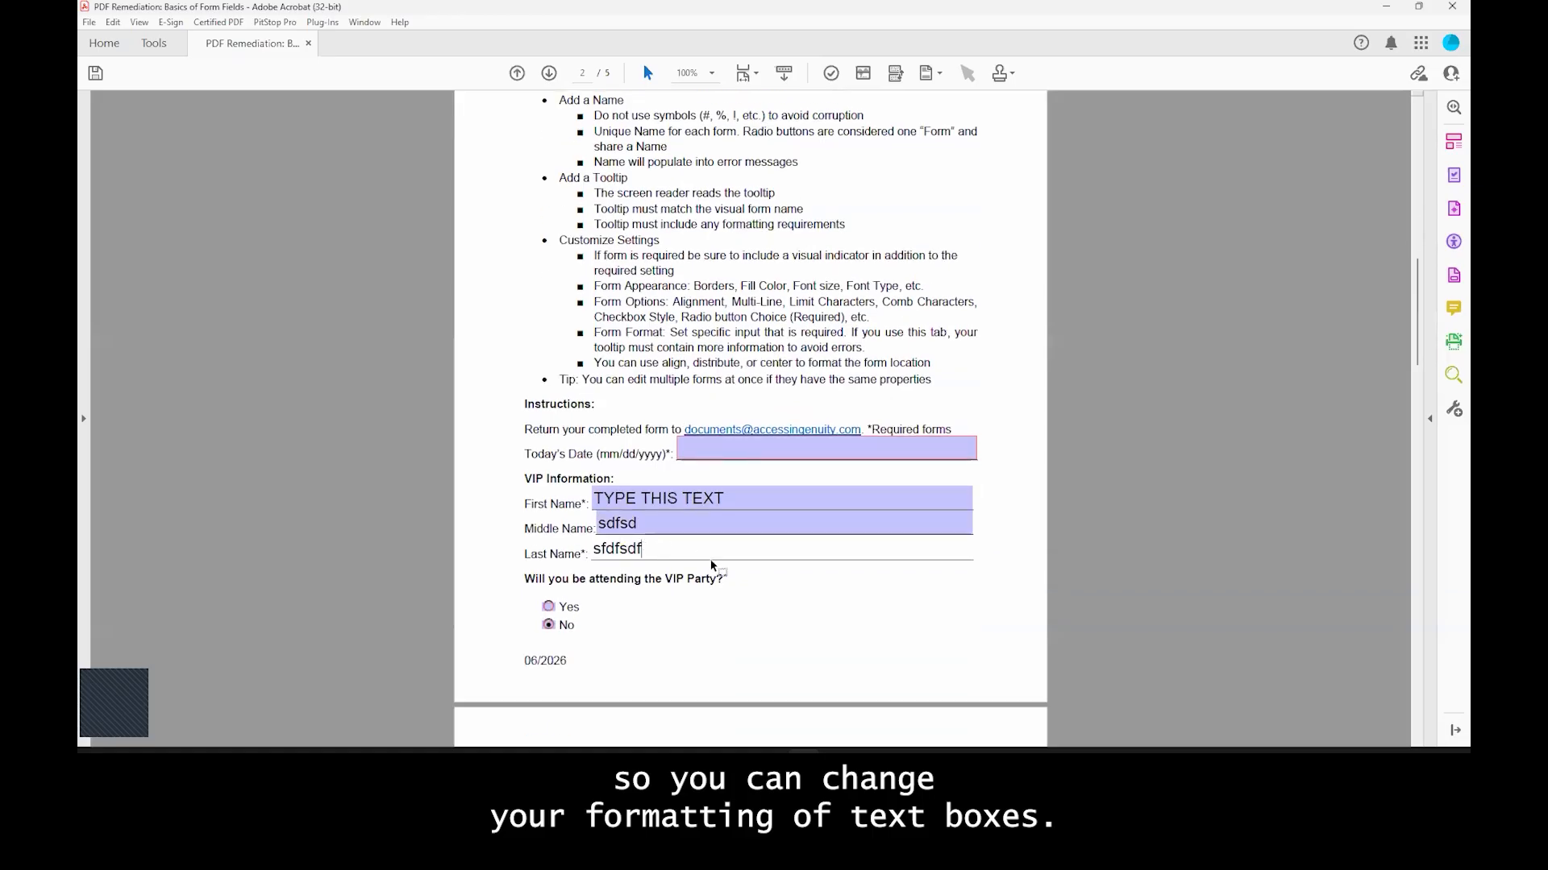
Step: Return to form editing, select the First, Middle and Last Name fields together, and open their shared properties
scroll(644, 547, up, 2)
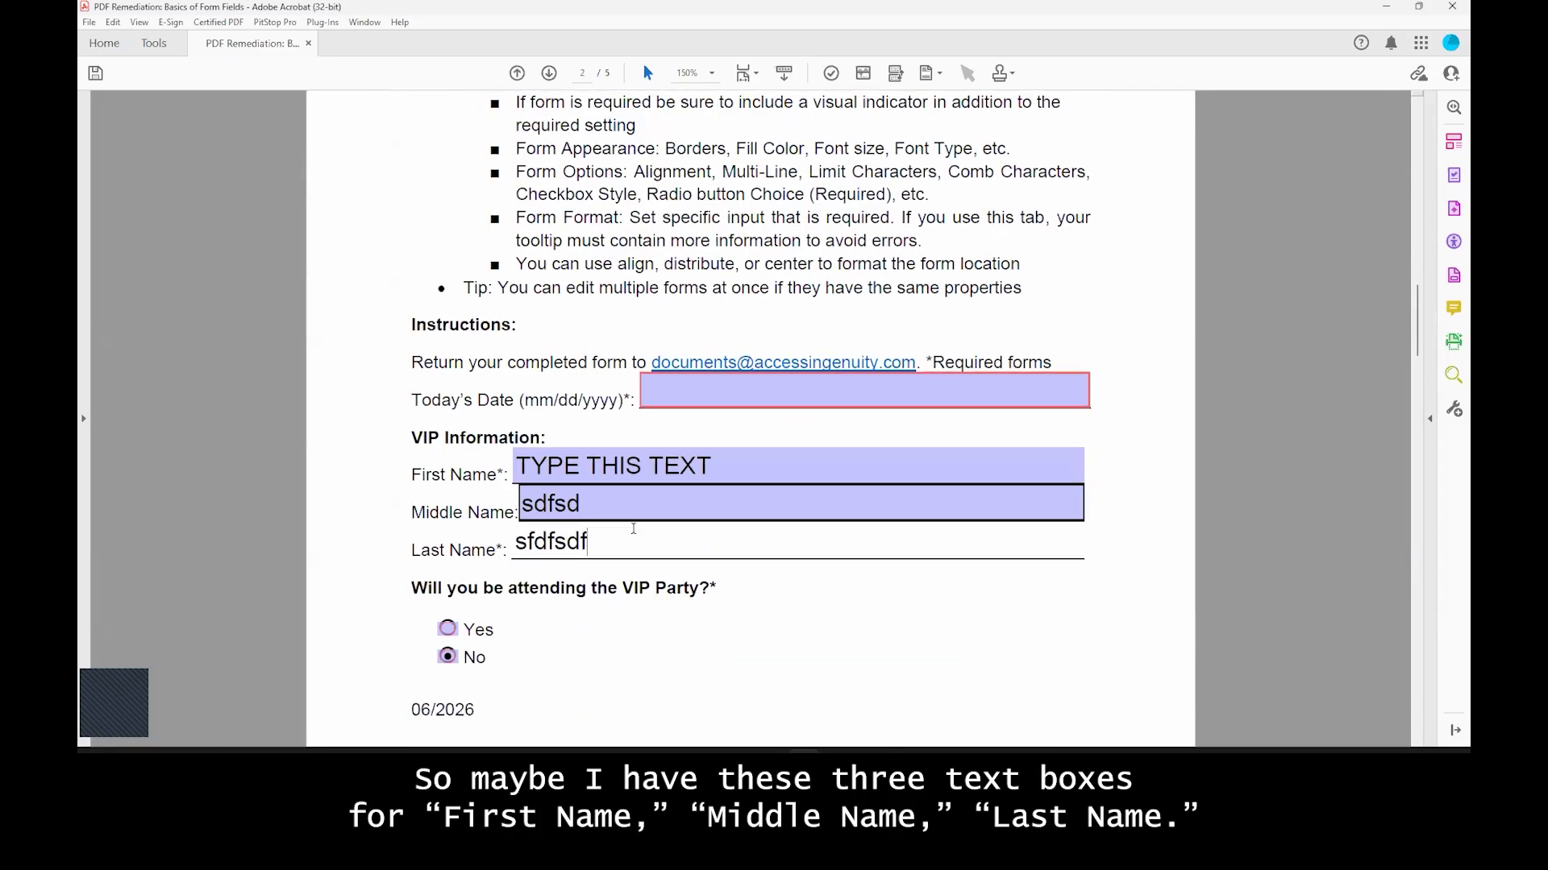
scroll(632, 532, up, 1)
click(1453, 275)
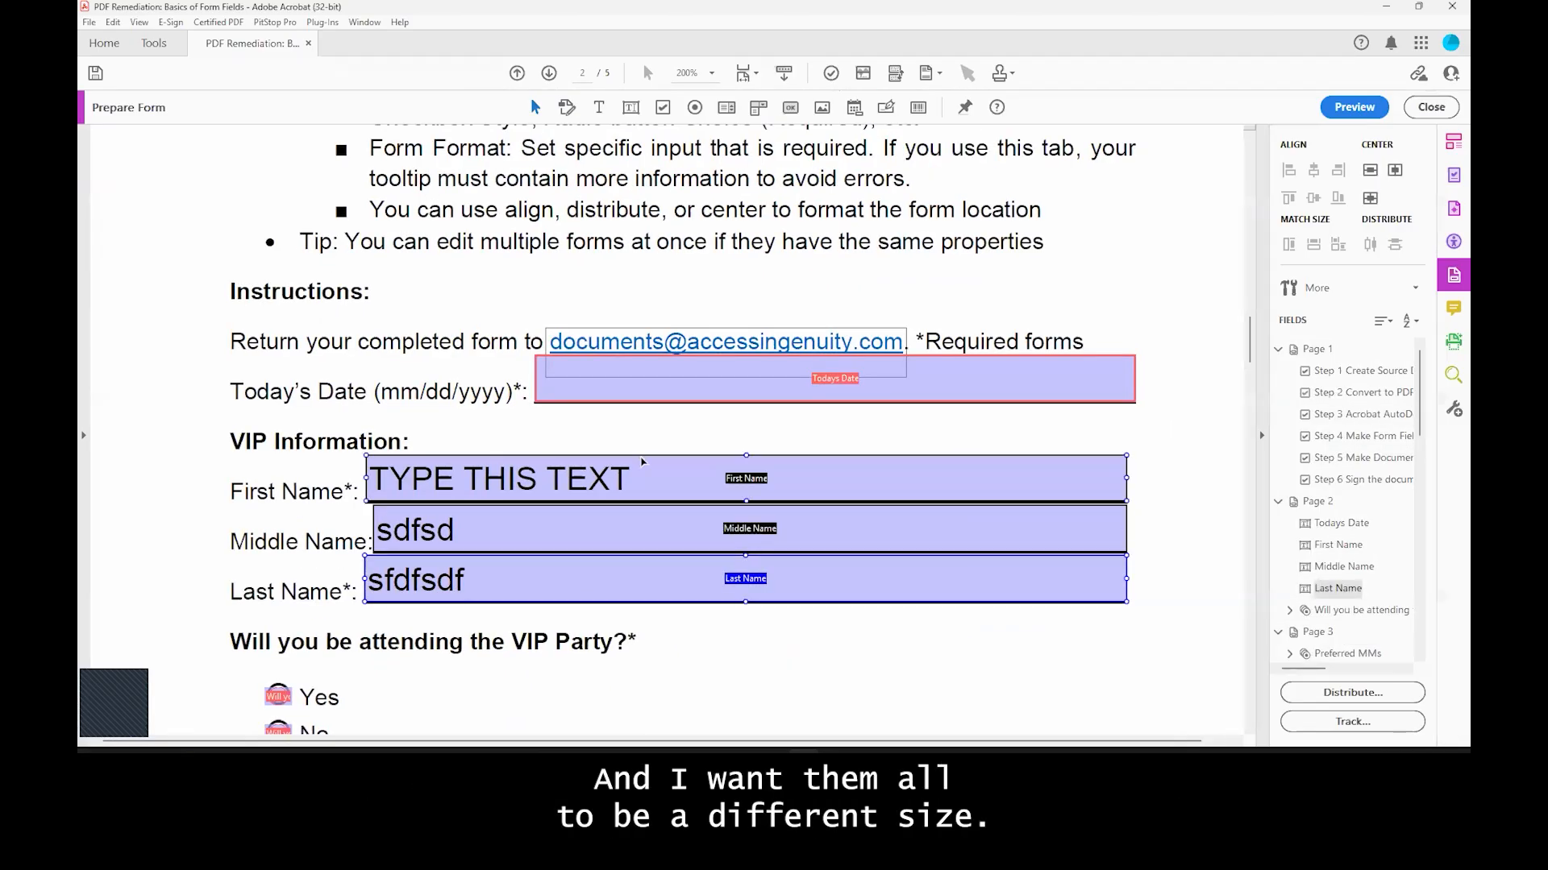
shift+click(641, 465)
right_click(684, 476)
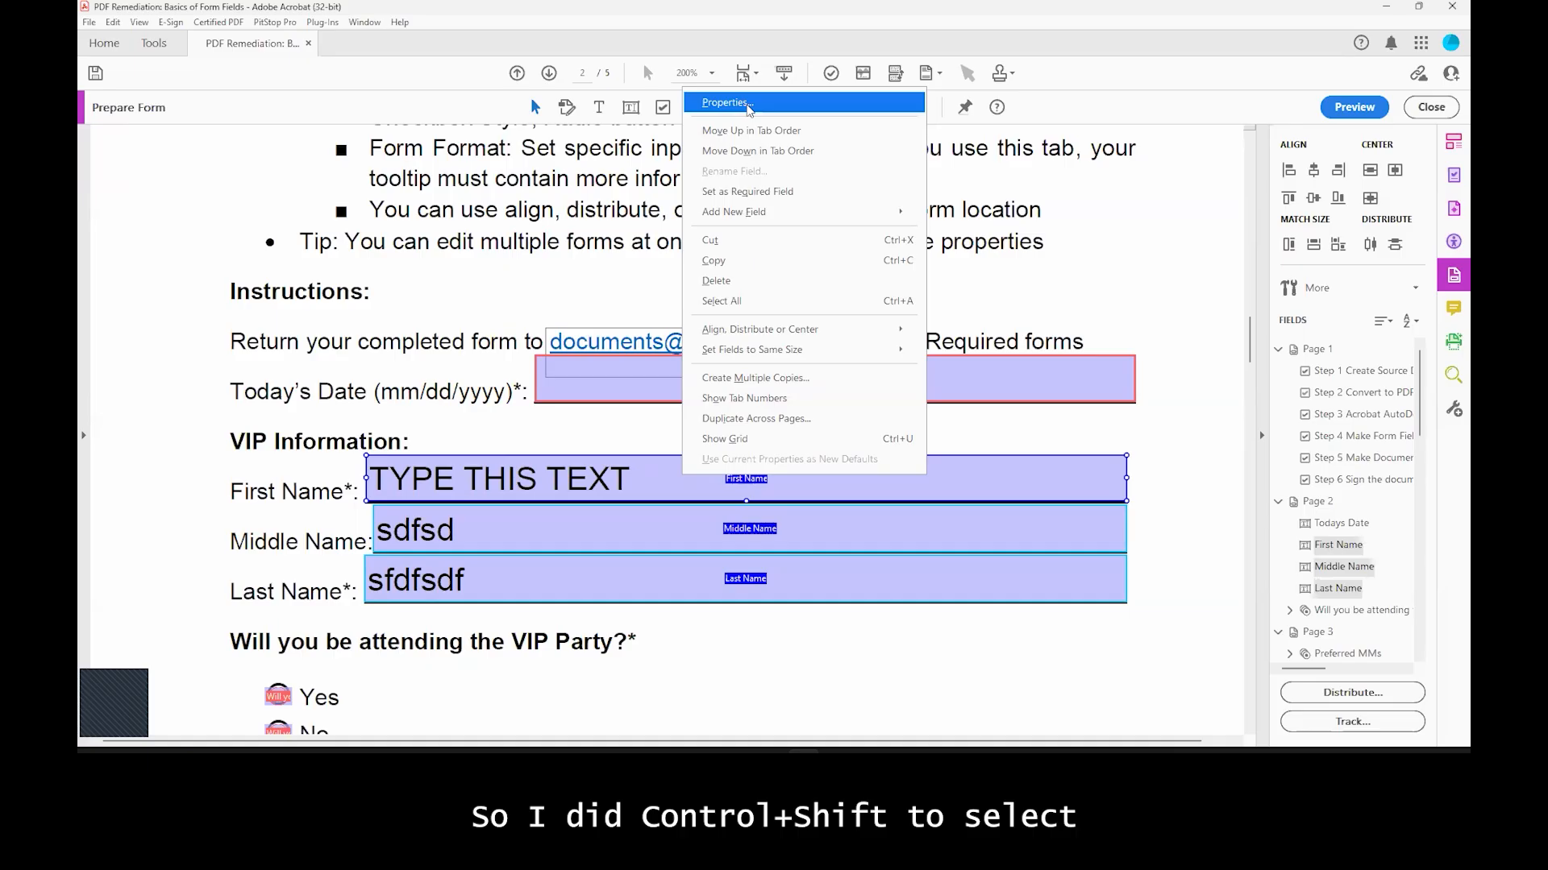
click(748, 107)
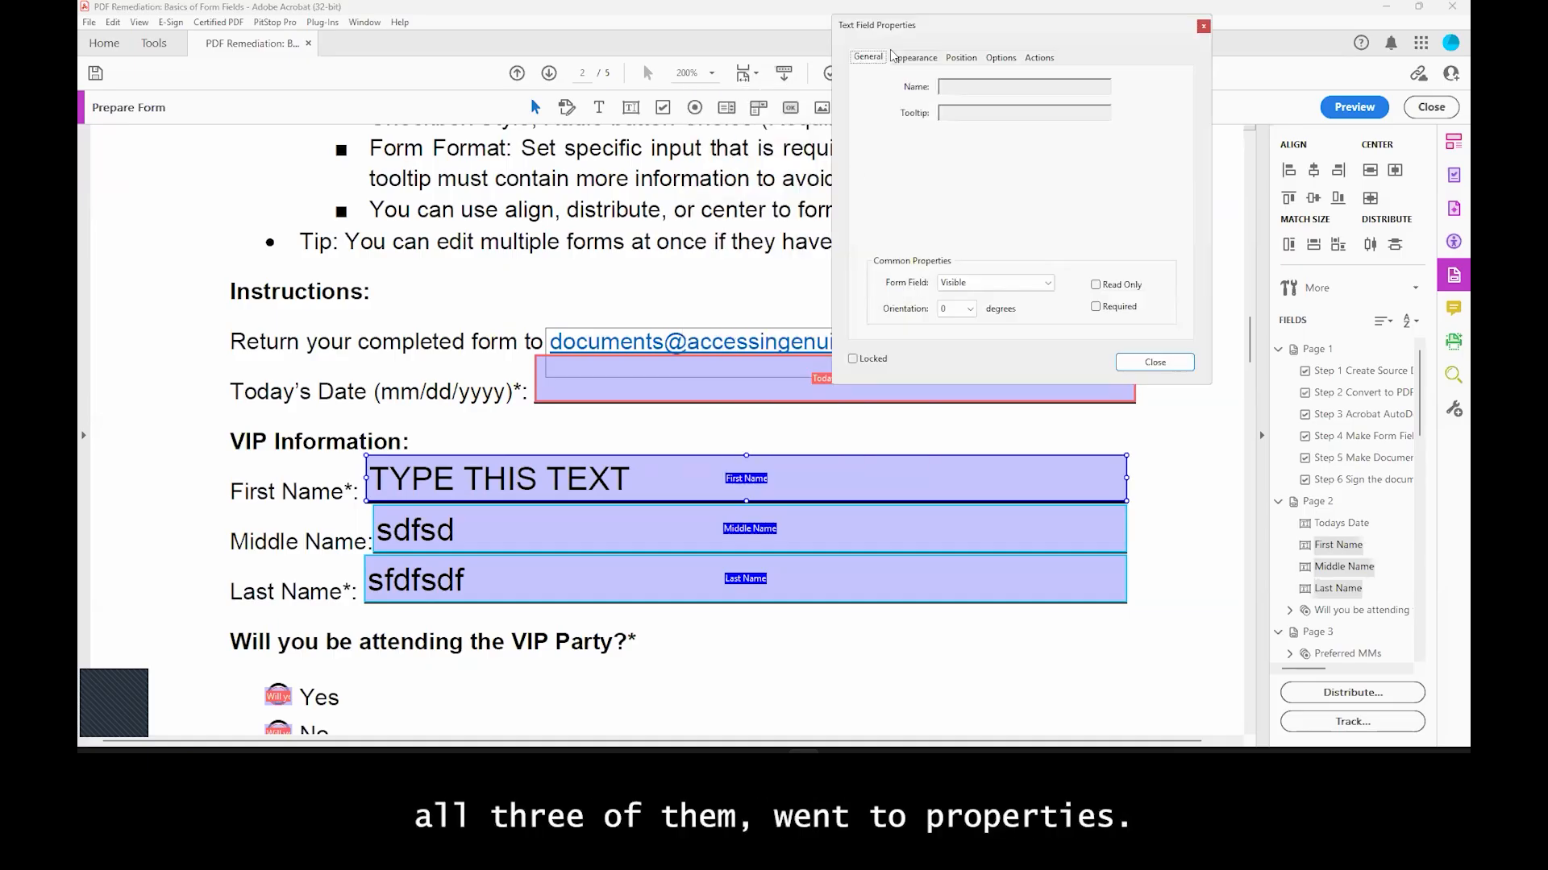
Step: Set the font of the three selected name fields to Arial in their appearance settings
click(913, 57)
click(1110, 216)
click(1109, 212)
click(1098, 217)
key(a)
scroll(994, 258, down, 5)
scroll(998, 325, down, 5)
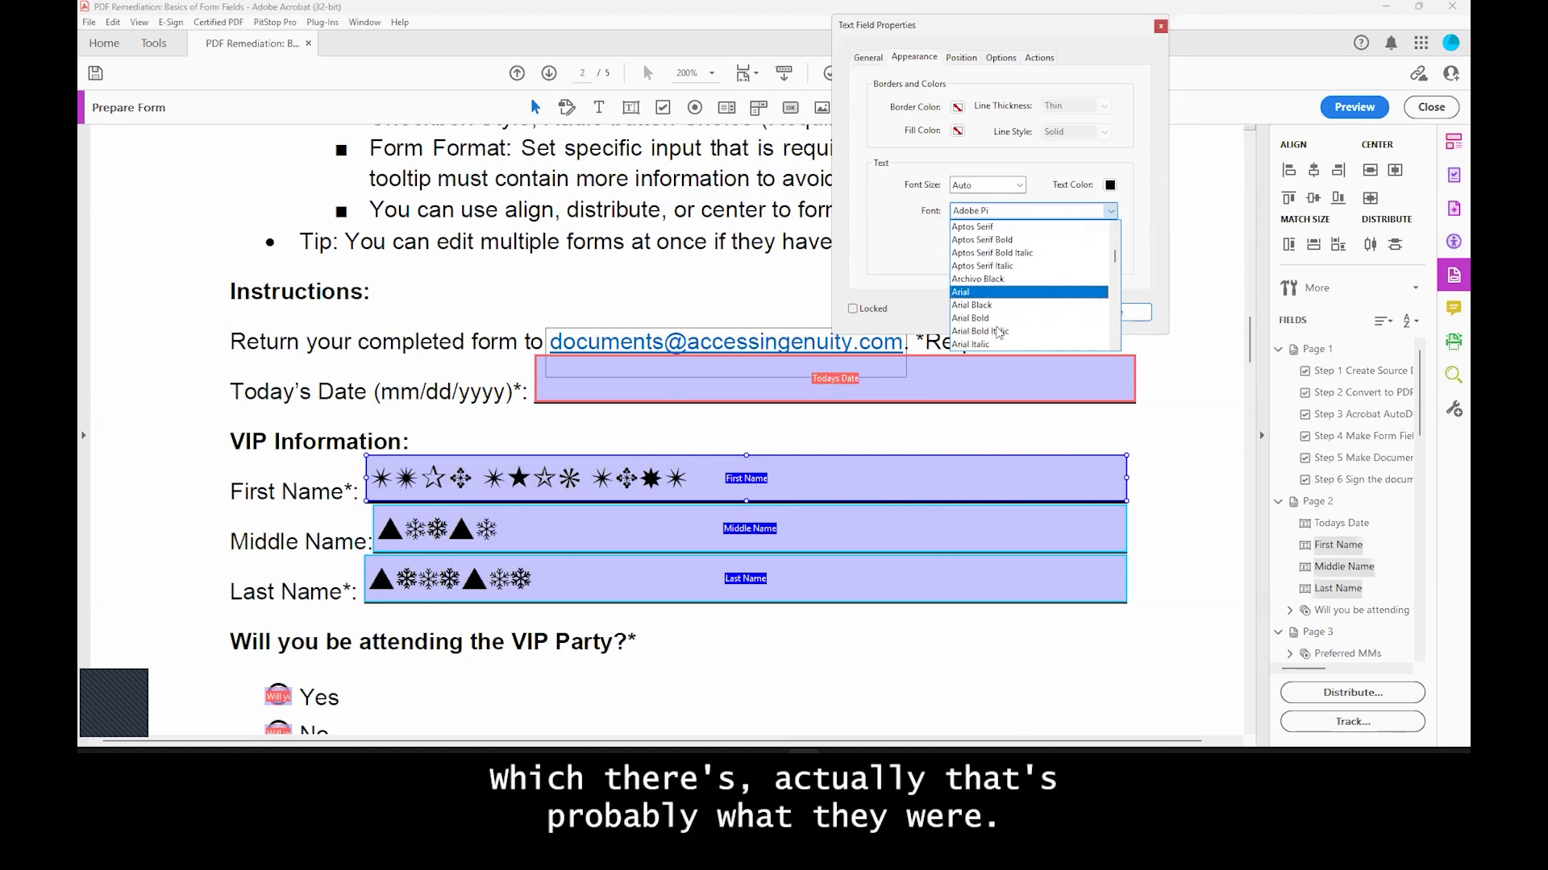
click(992, 330)
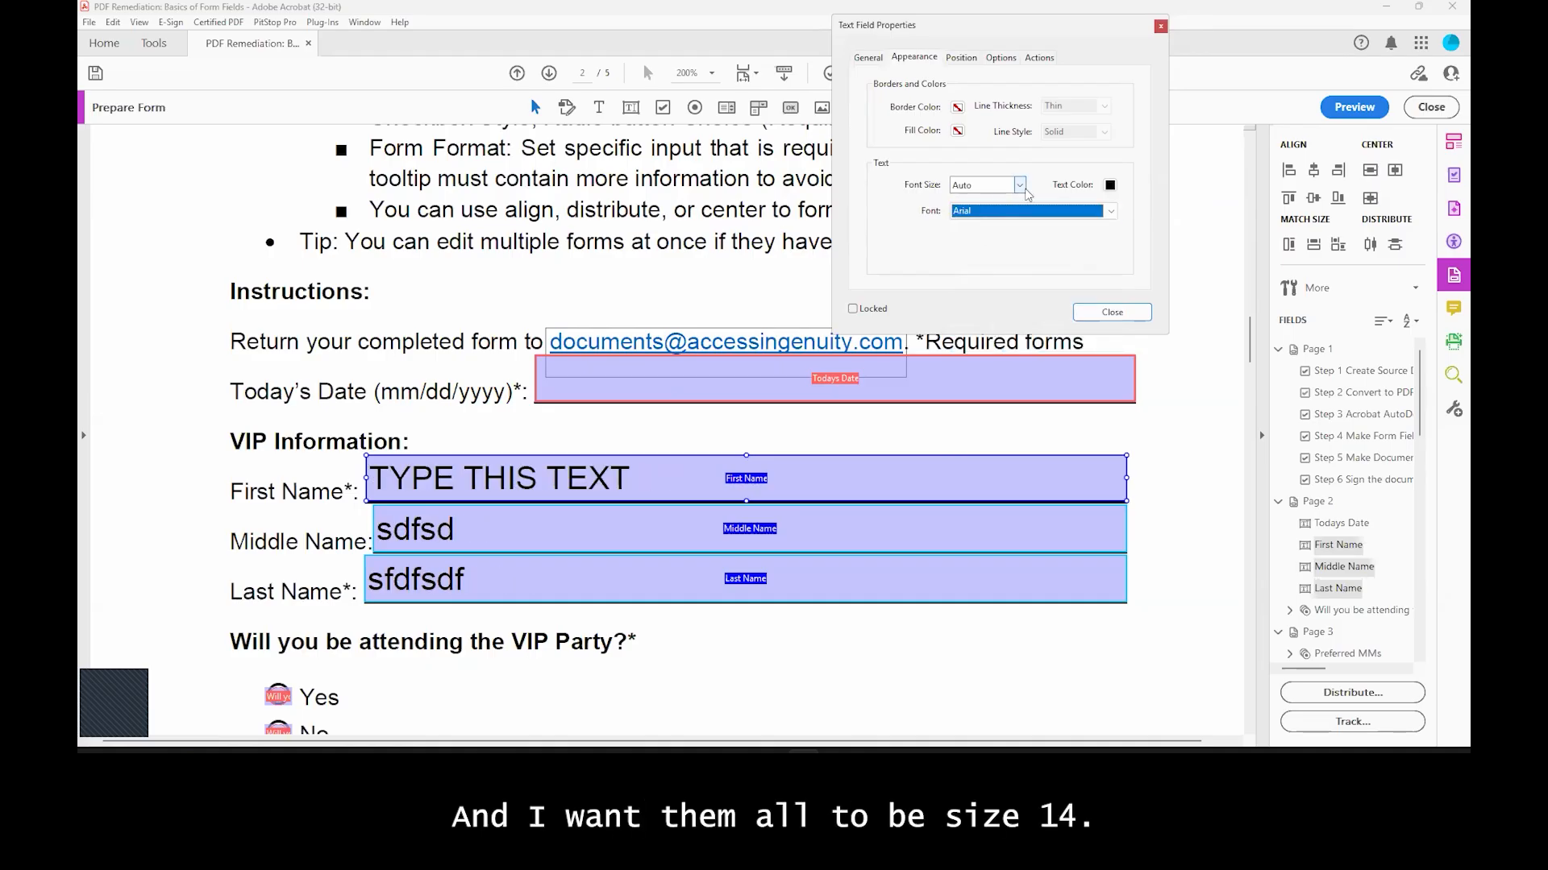
Step: Set the font size of the three name fields to 14, close the properties, and deselect the fields
click(1019, 185)
click(971, 280)
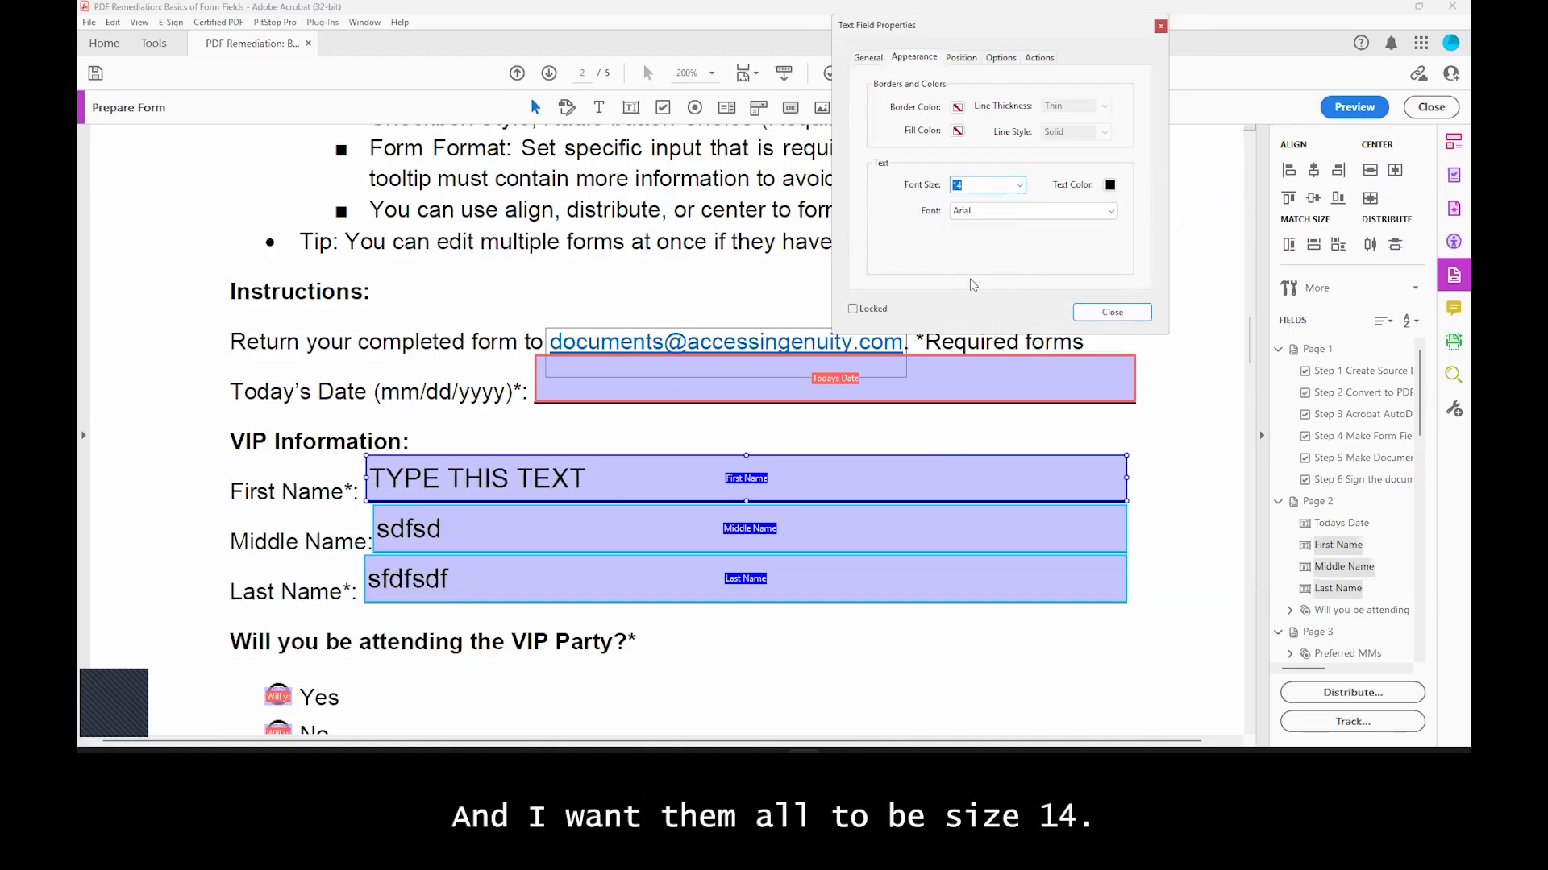
click(1112, 312)
click(716, 643)
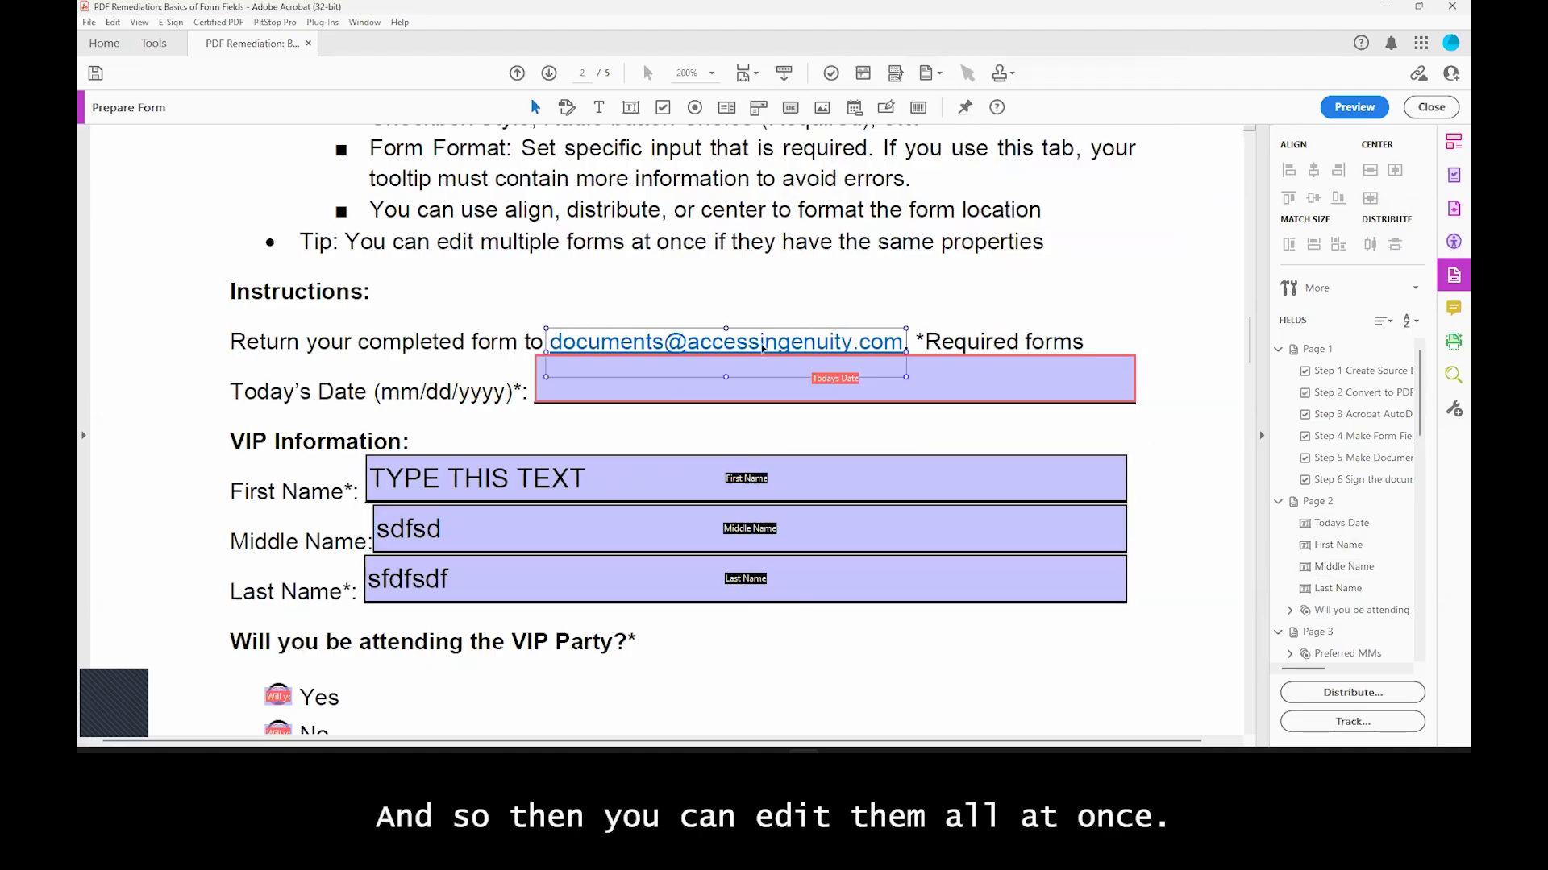
Step: Leave form editing and check Flavored Sparkling Water, Lemonade, Coca-Cola and Pepsi under Preferred Drink Options on page 3
scroll(452, 270, up, 2)
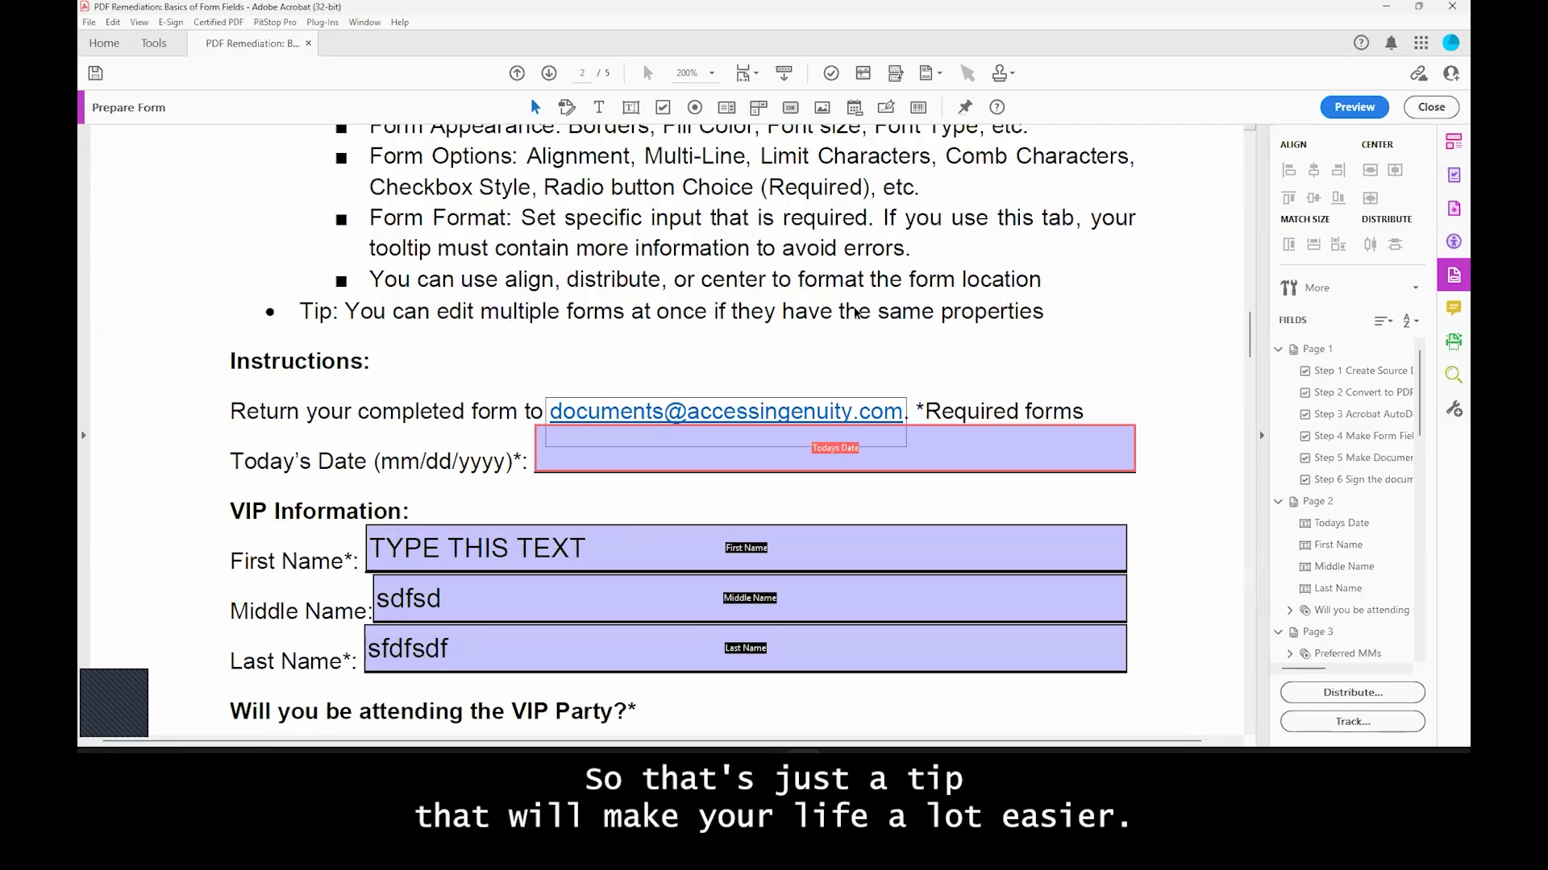
scroll(628, 504, down, 4)
scroll(625, 490, down, 1)
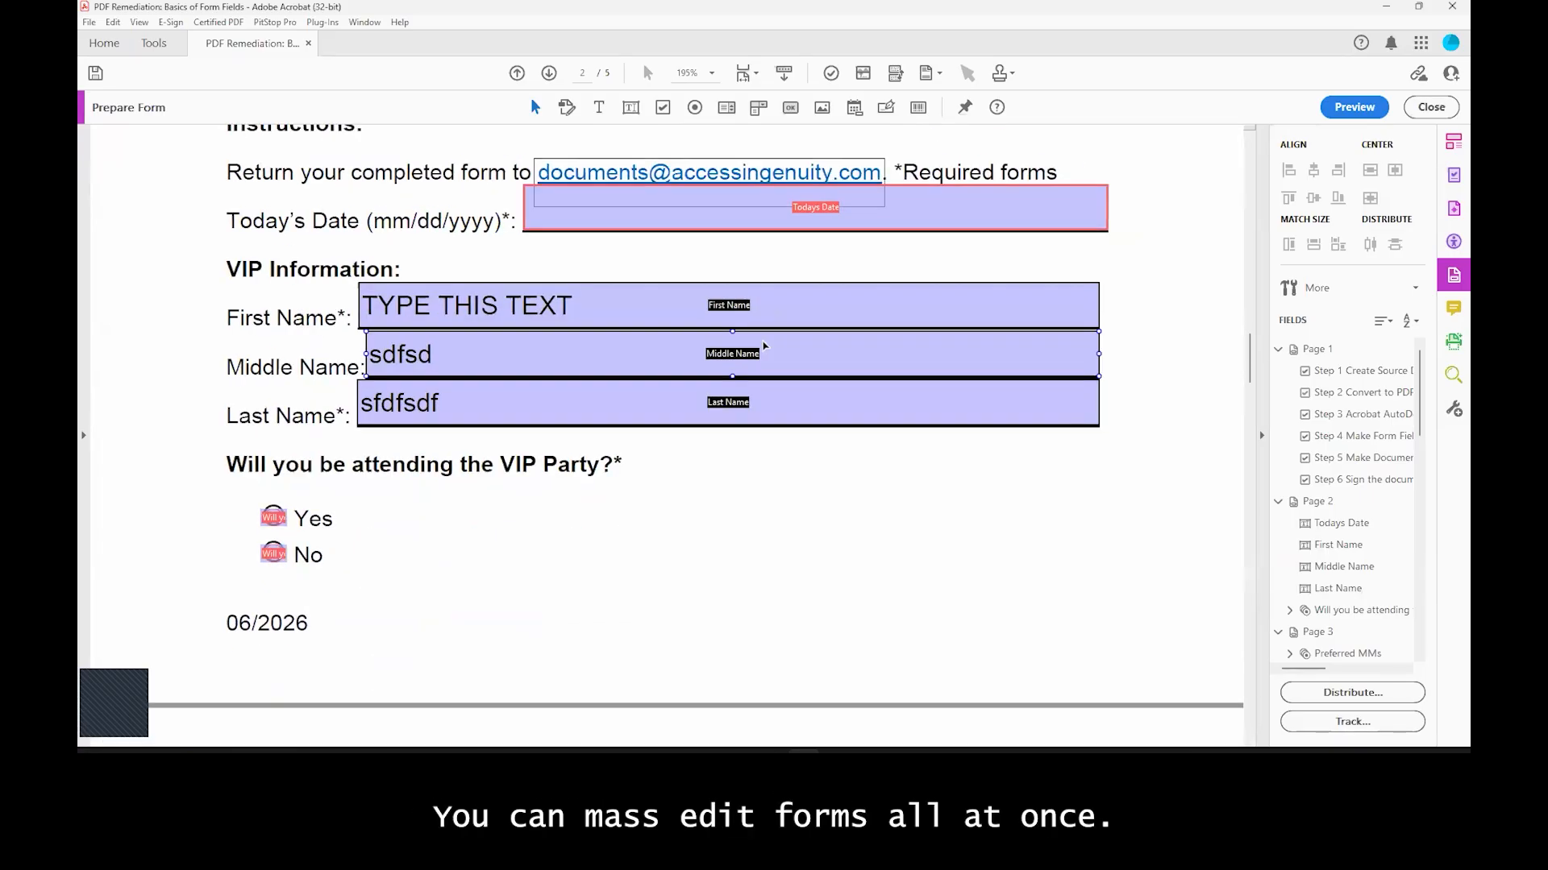
scroll(1047, 439, down, 1)
scroll(728, 476, down, 7)
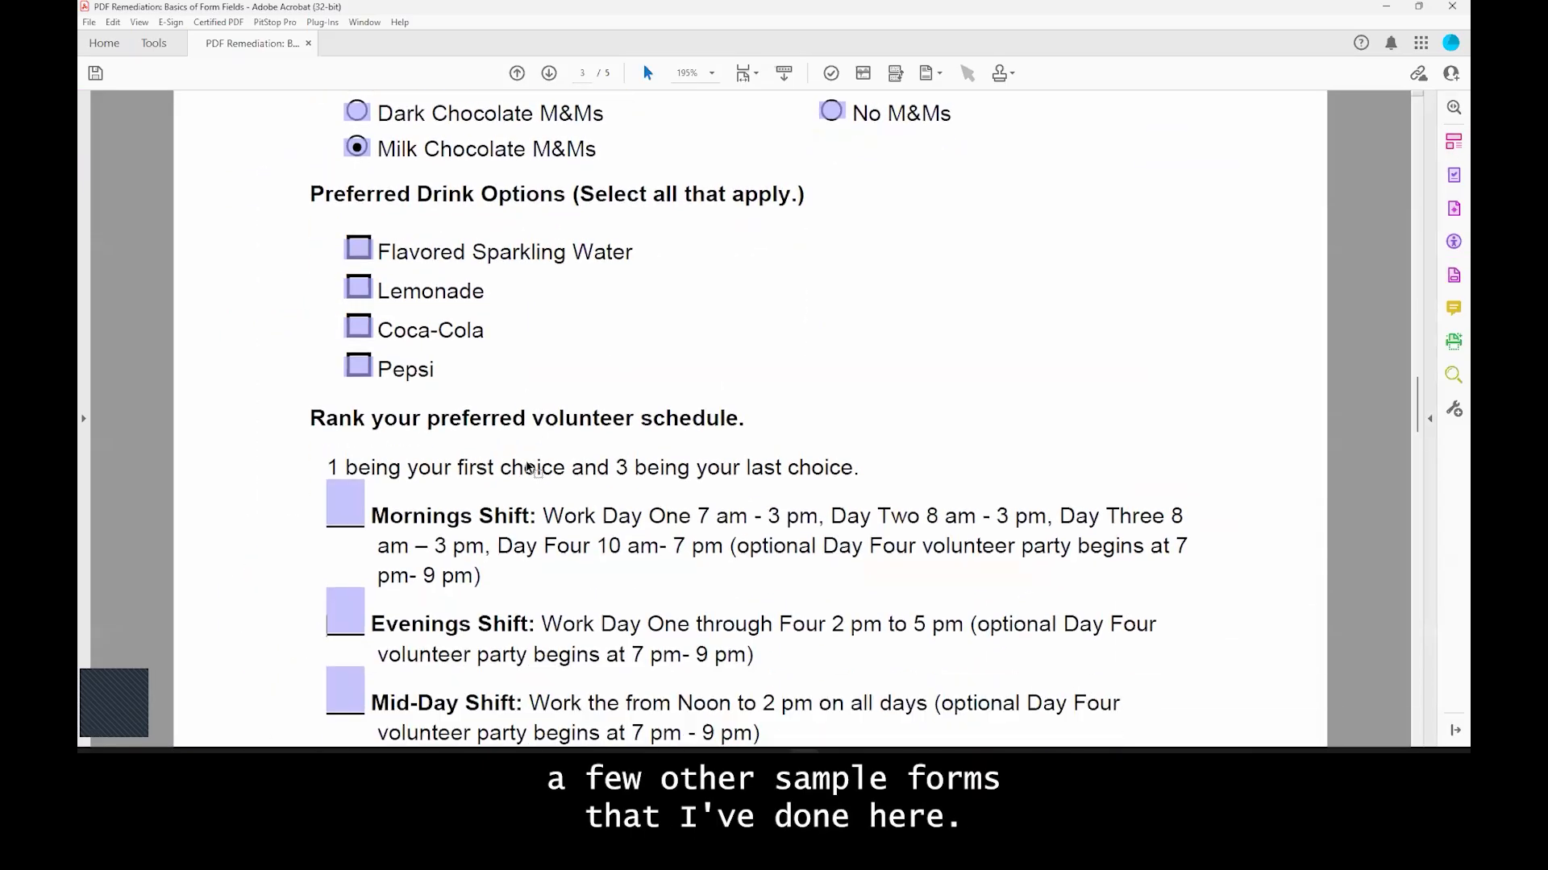
scroll(497, 370, down, 3)
scroll(481, 205, up, 2)
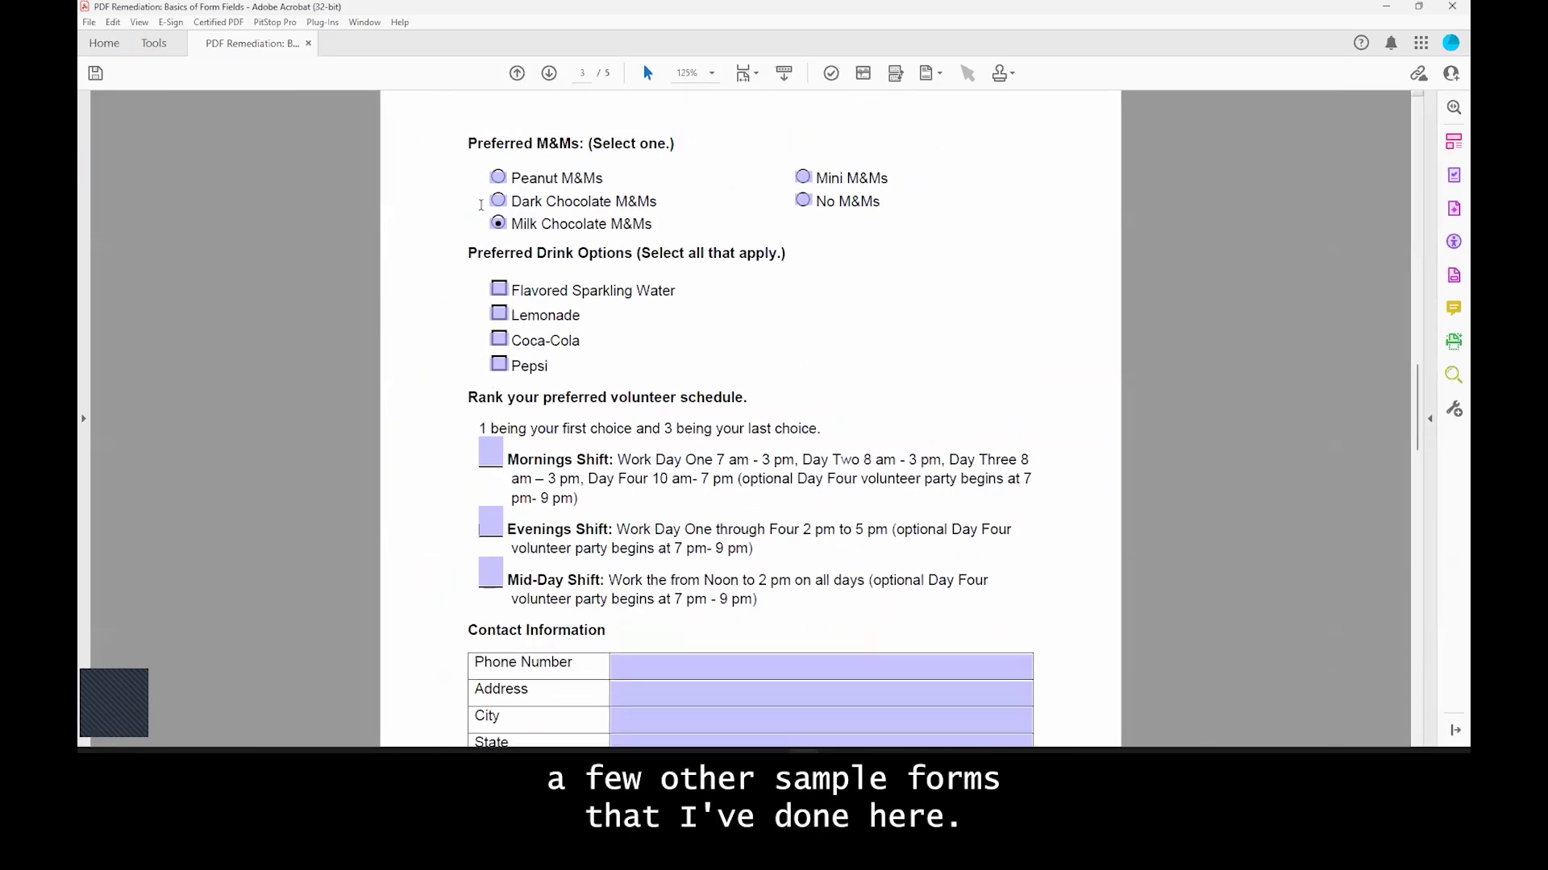
scroll(653, 254, up, 2)
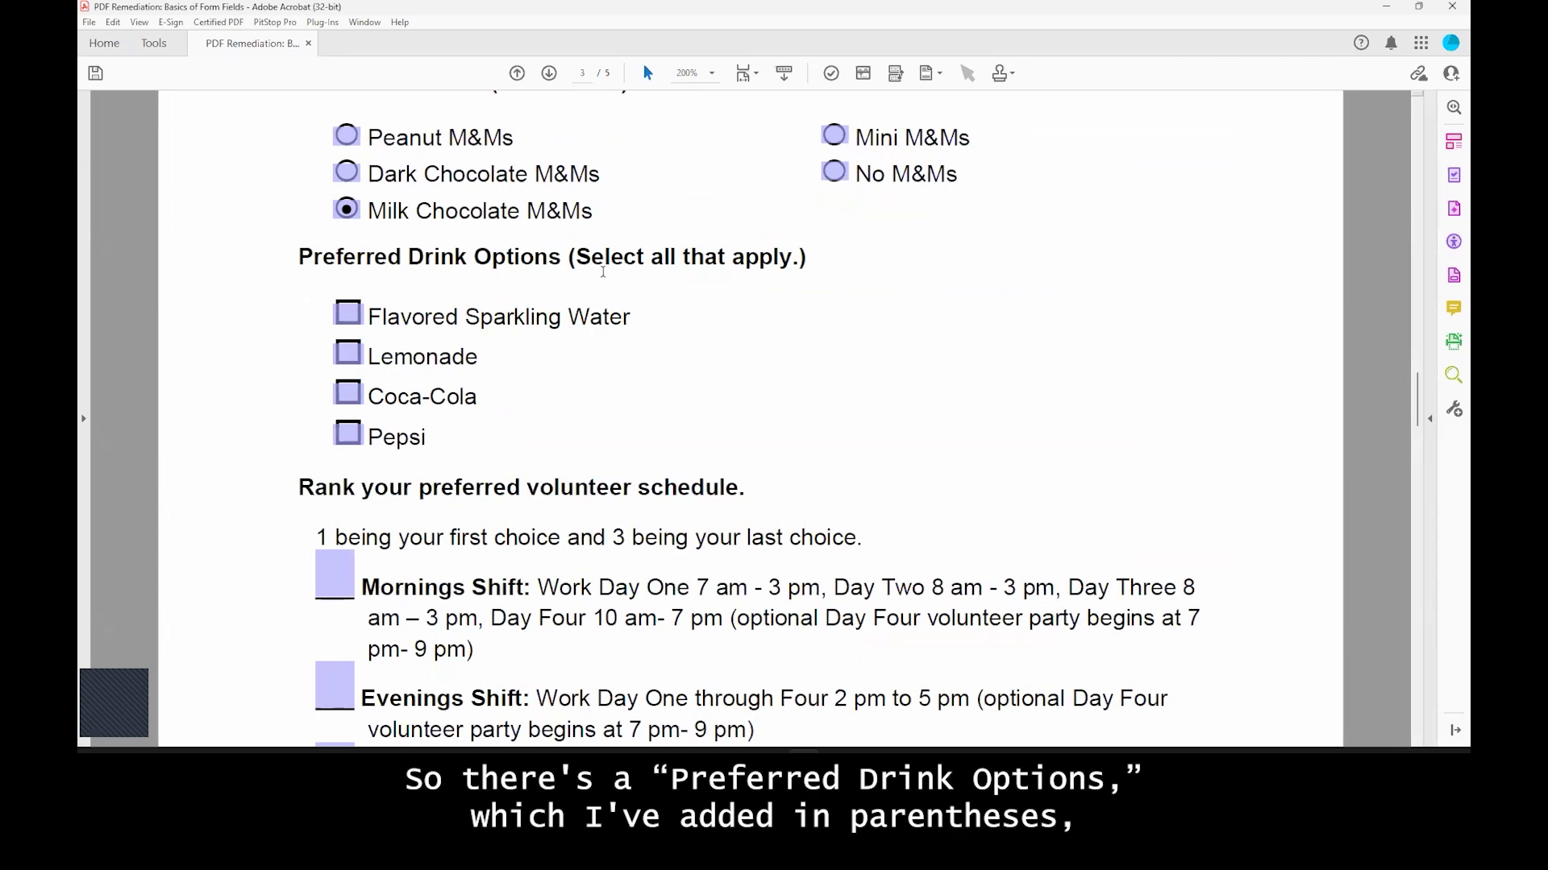
click(347, 313)
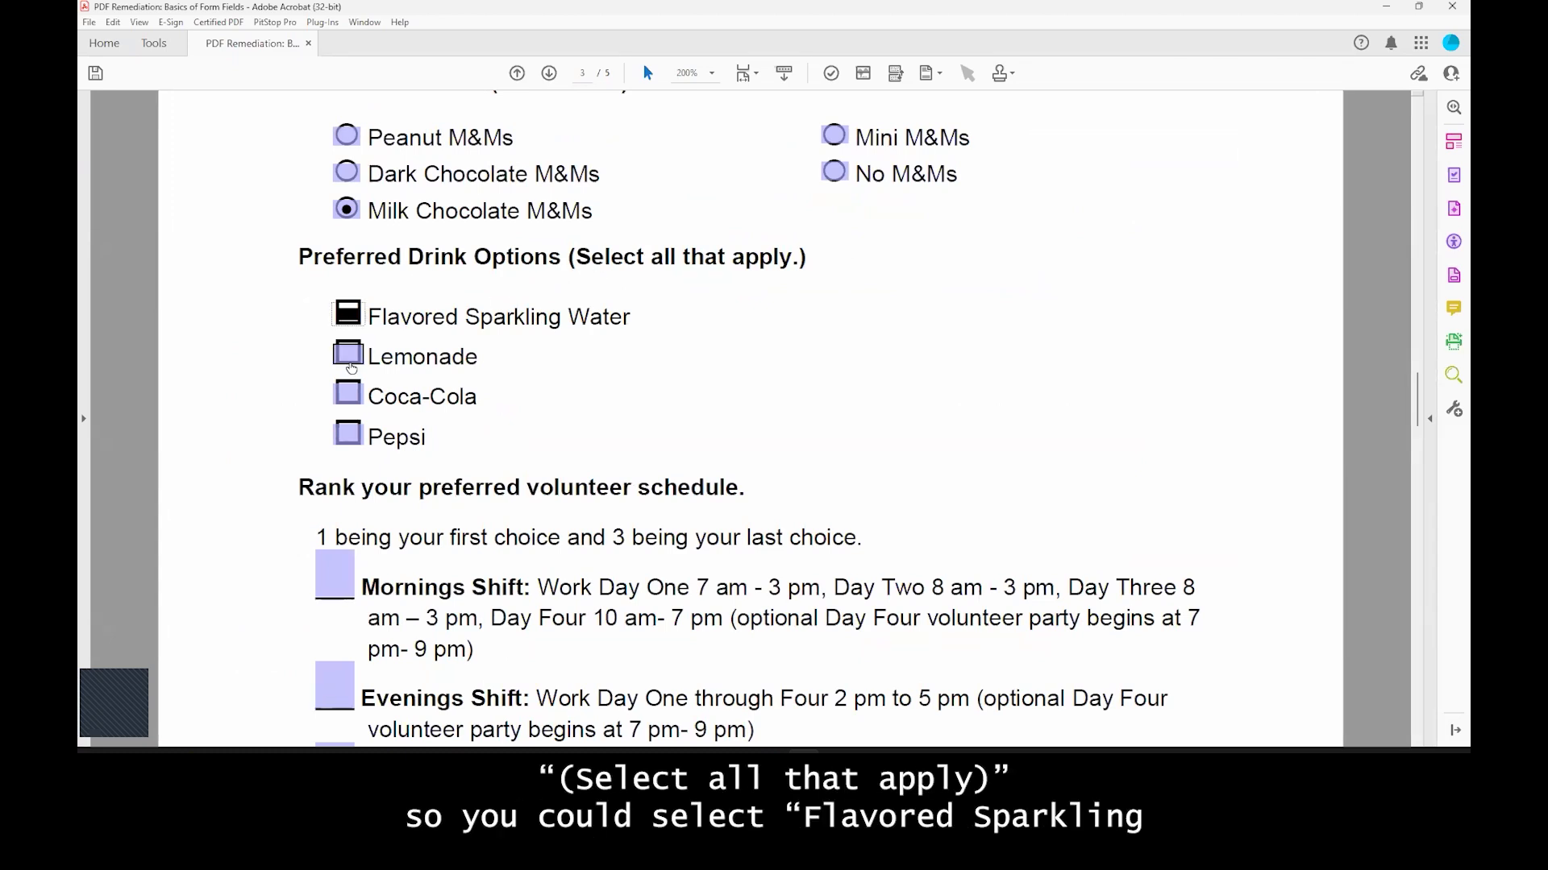
click(347, 353)
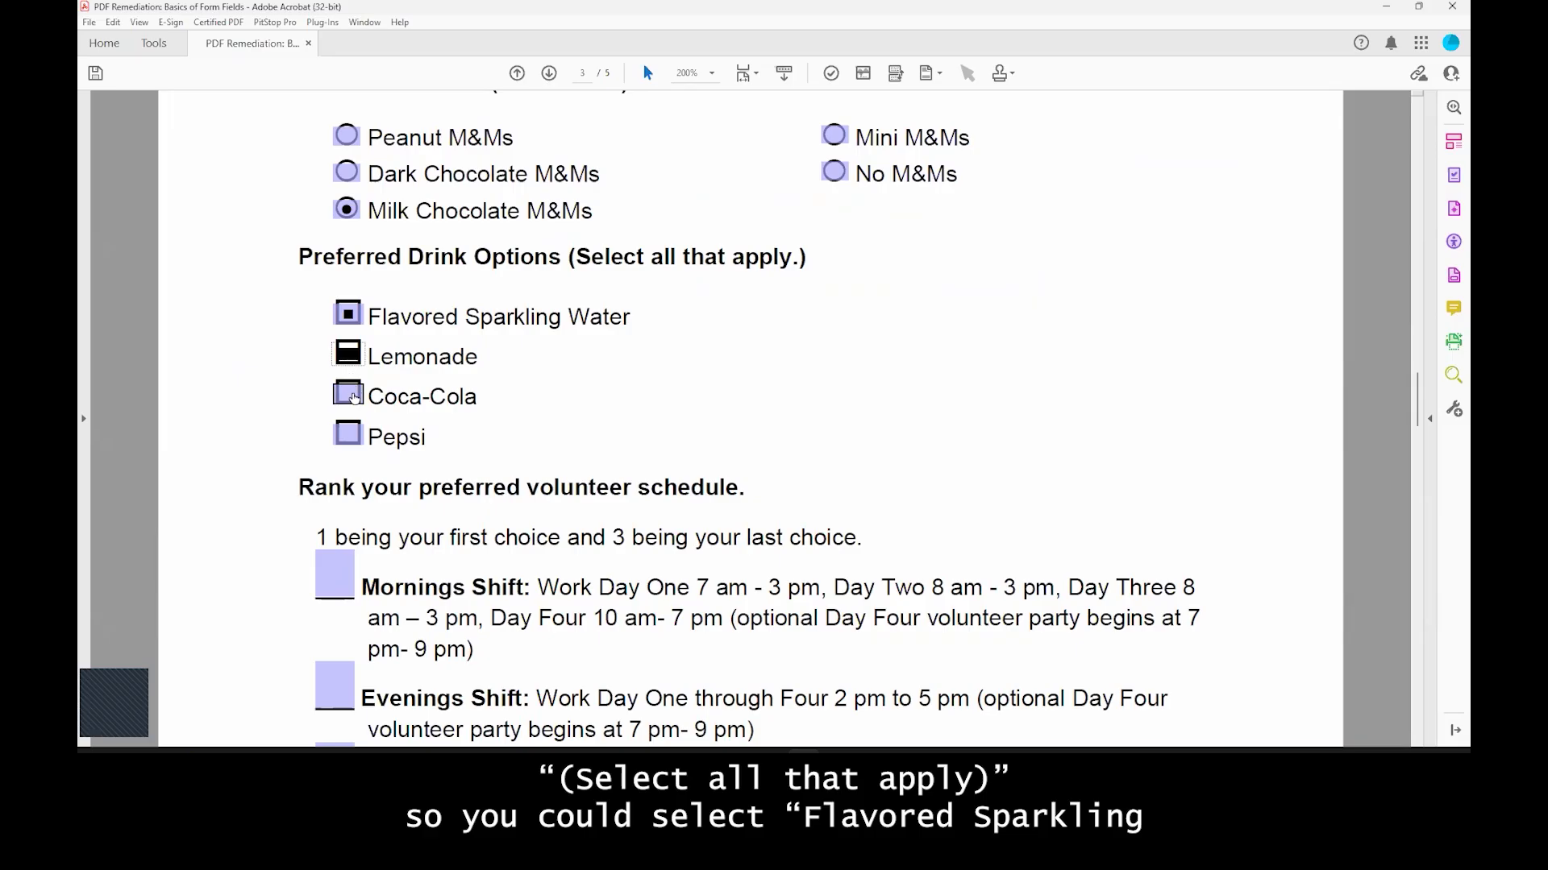
click(348, 393)
click(349, 436)
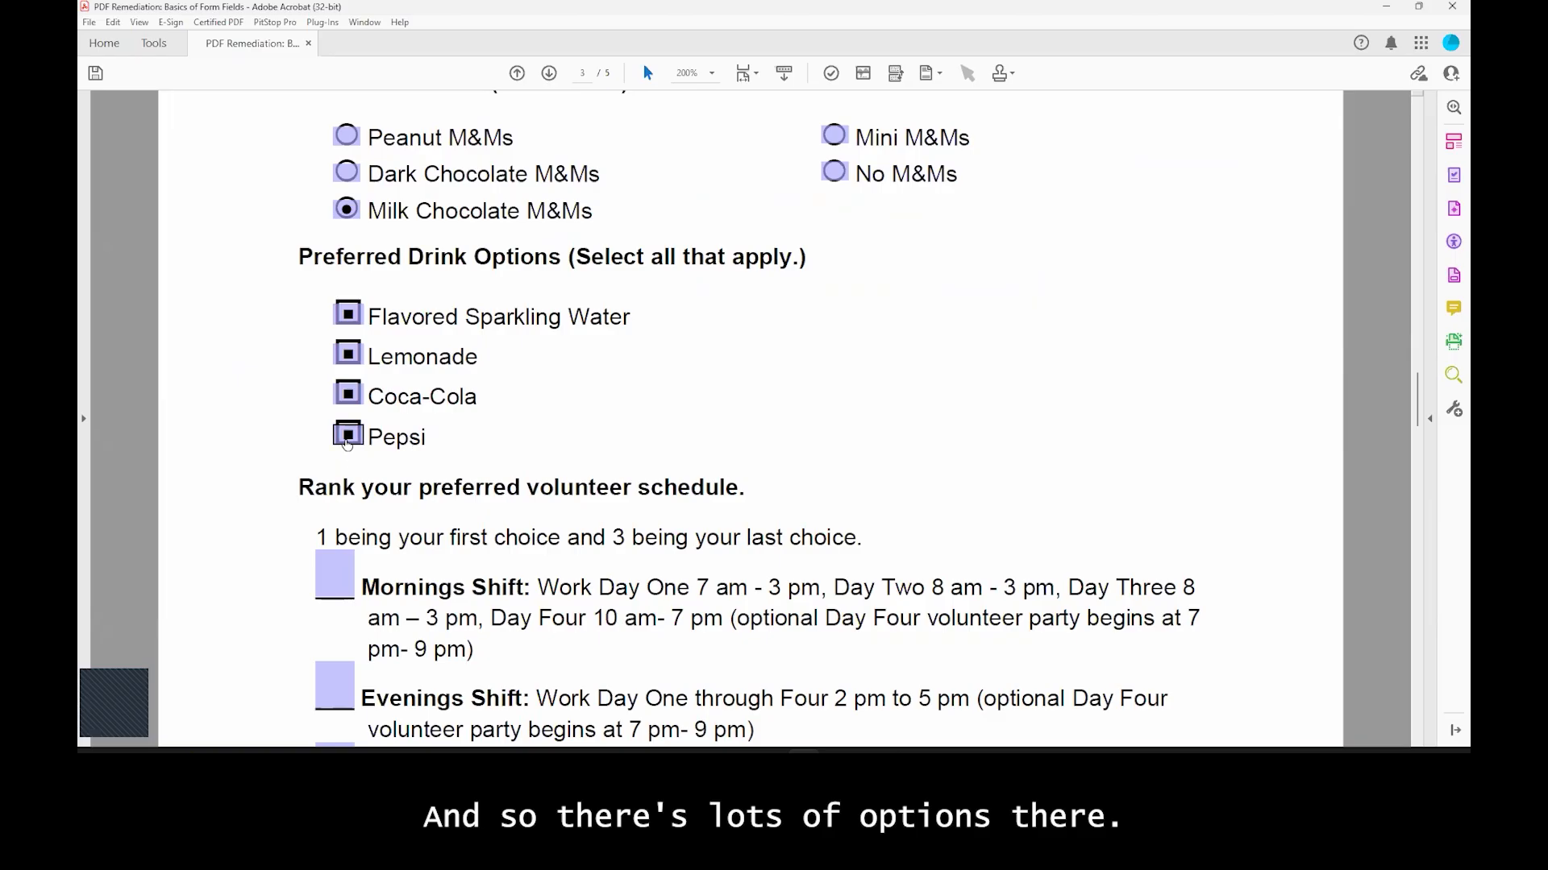
Step: Rank the volunteer schedule by entering 2 for Mornings Shift, 2 for Evenings Shift and 3 for Mid-Day Shift
scroll(371, 362, down, 6)
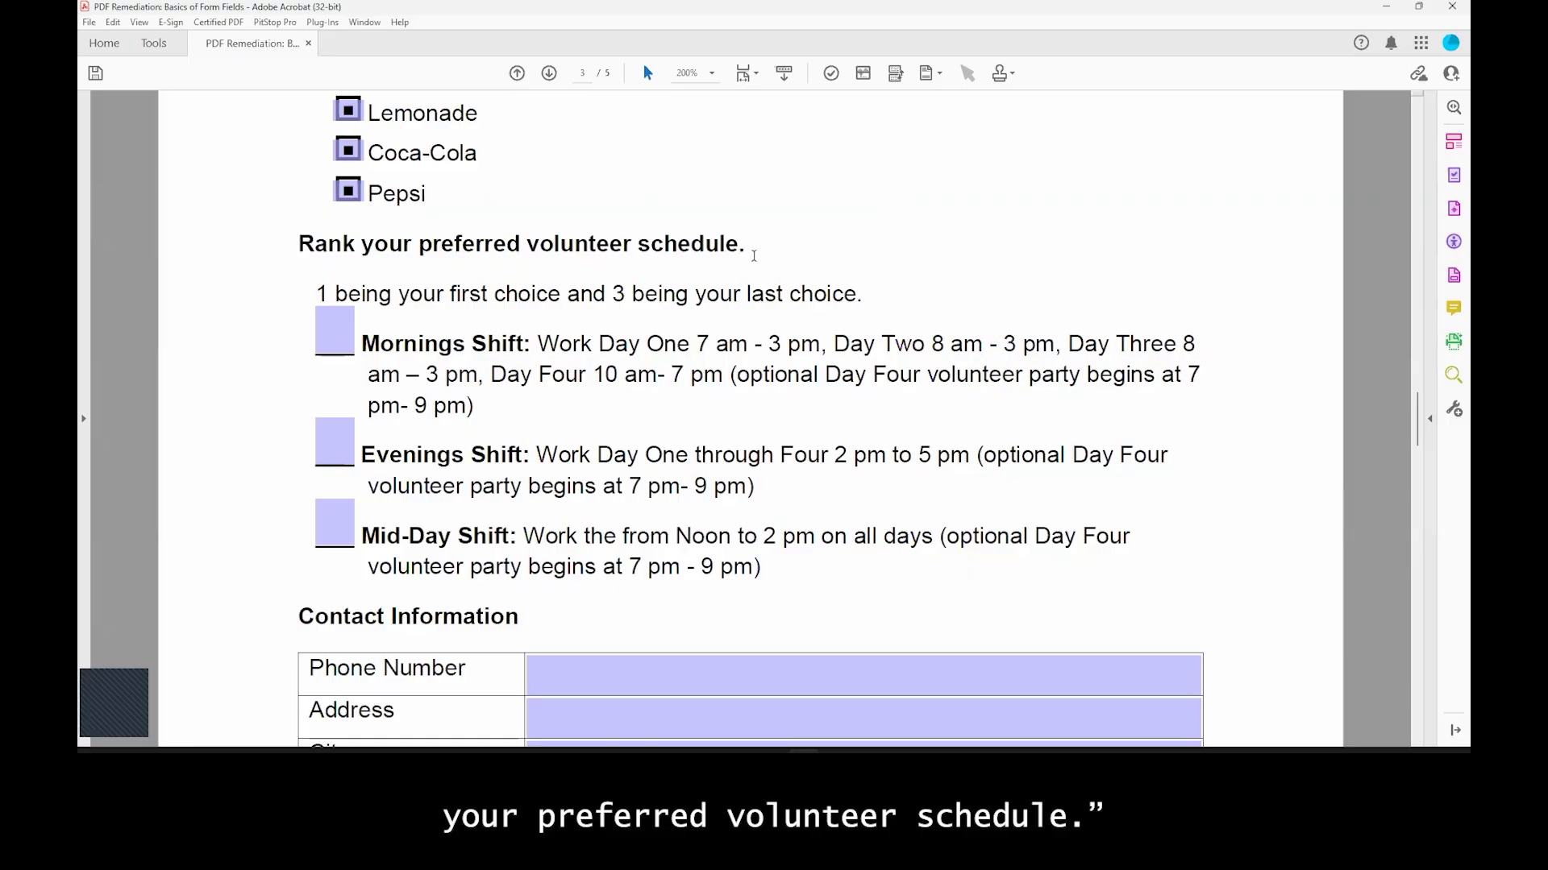
scroll(753, 256, down, 2)
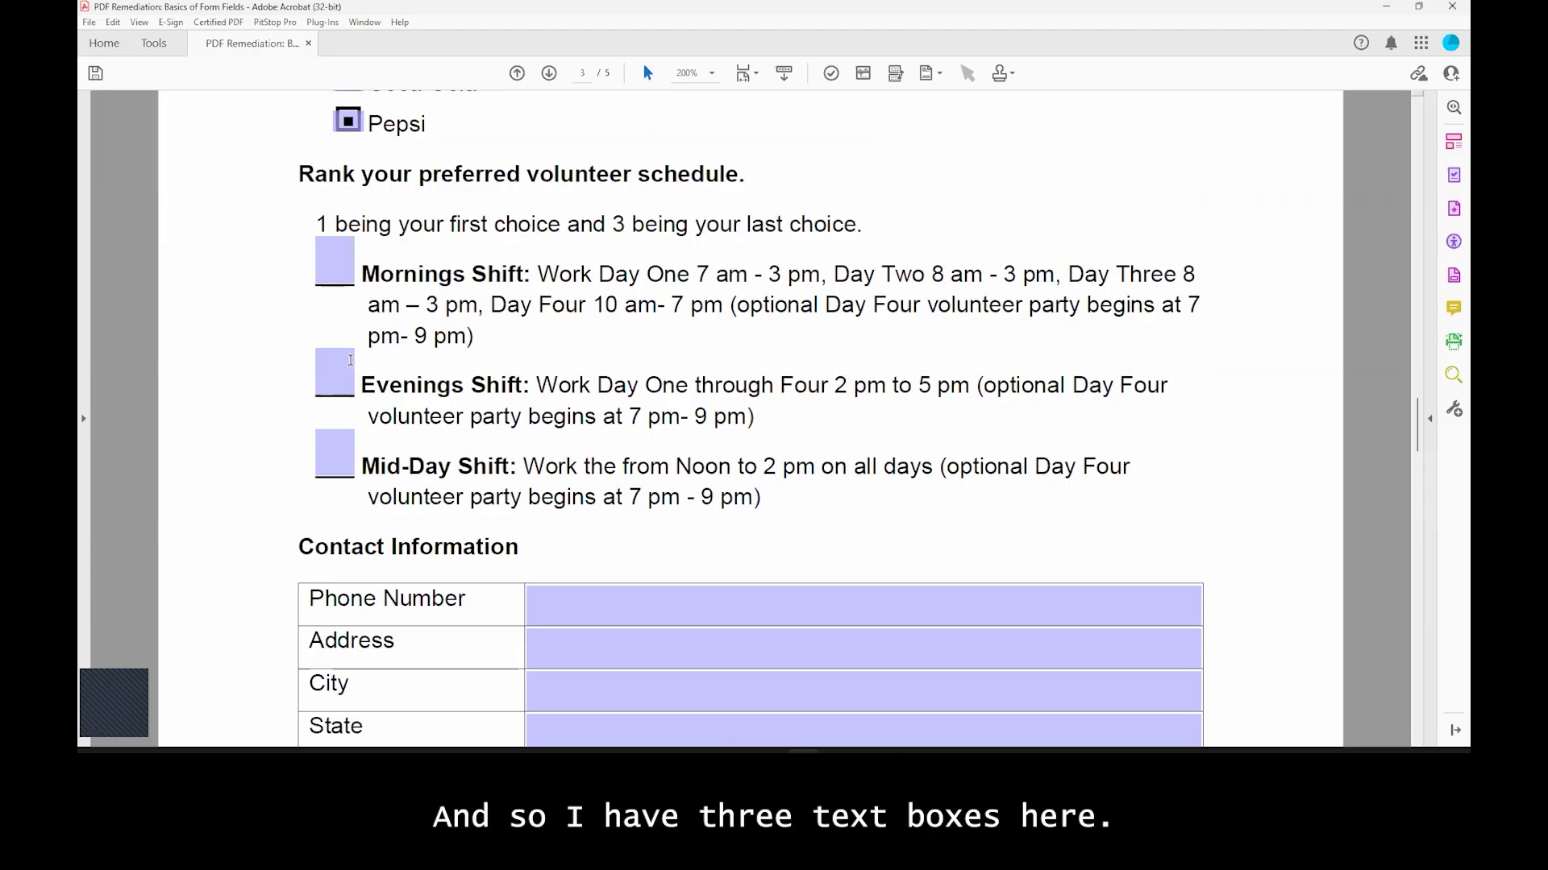
text(2)
key(Tab)
text(2)
key(Tab)
text(3)
Step: Change the Mornings Shift ranking to 1 and re-enter 2 for Evenings Shift
click(341, 253)
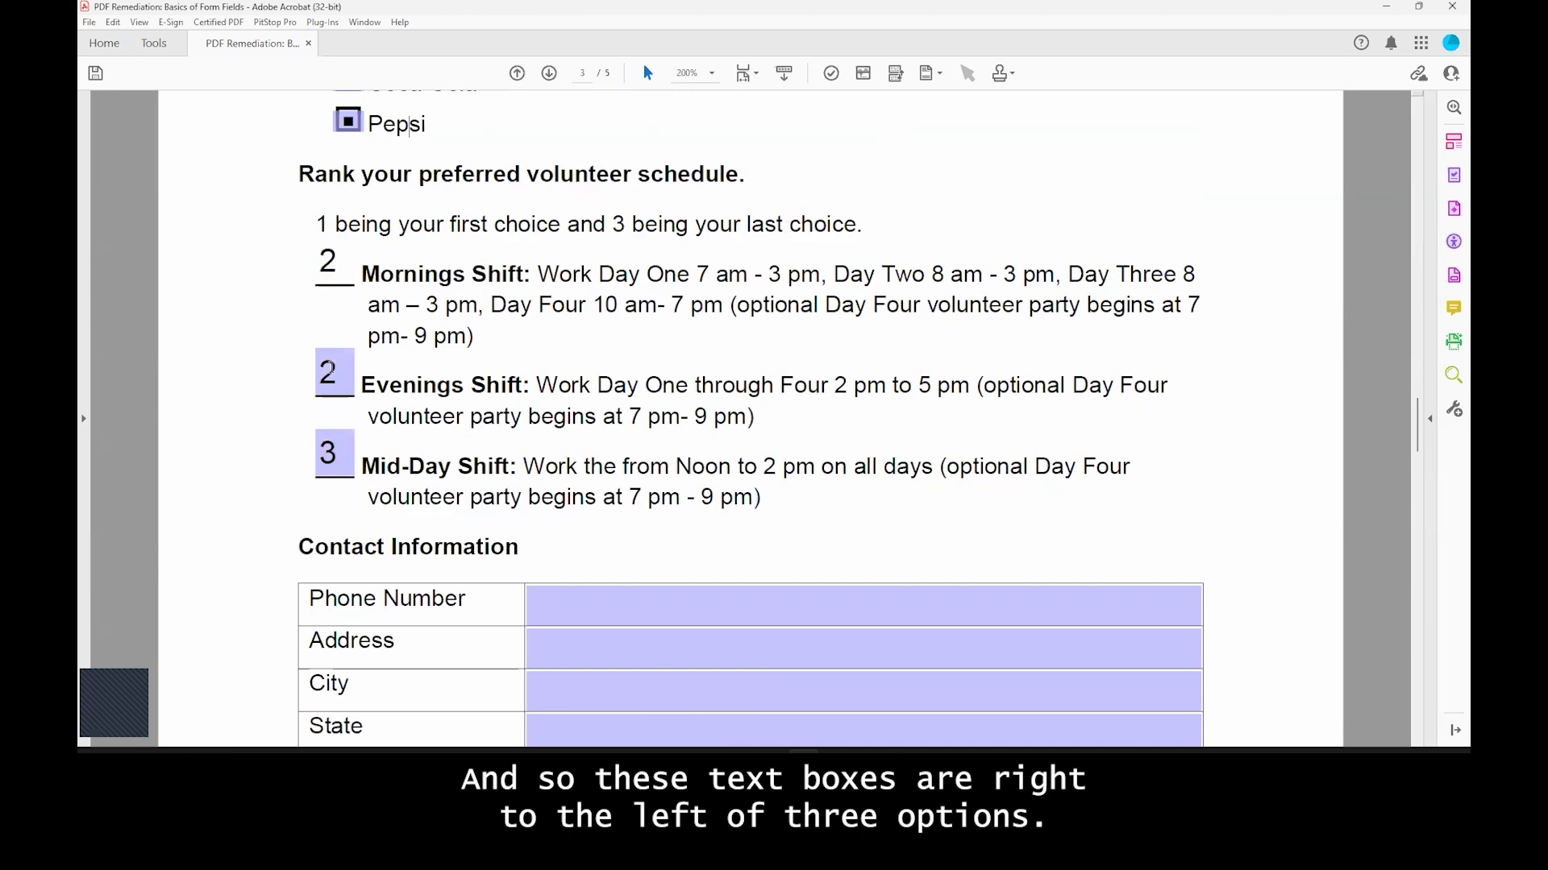
key(Tab)
key(Tab)
click(342, 264)
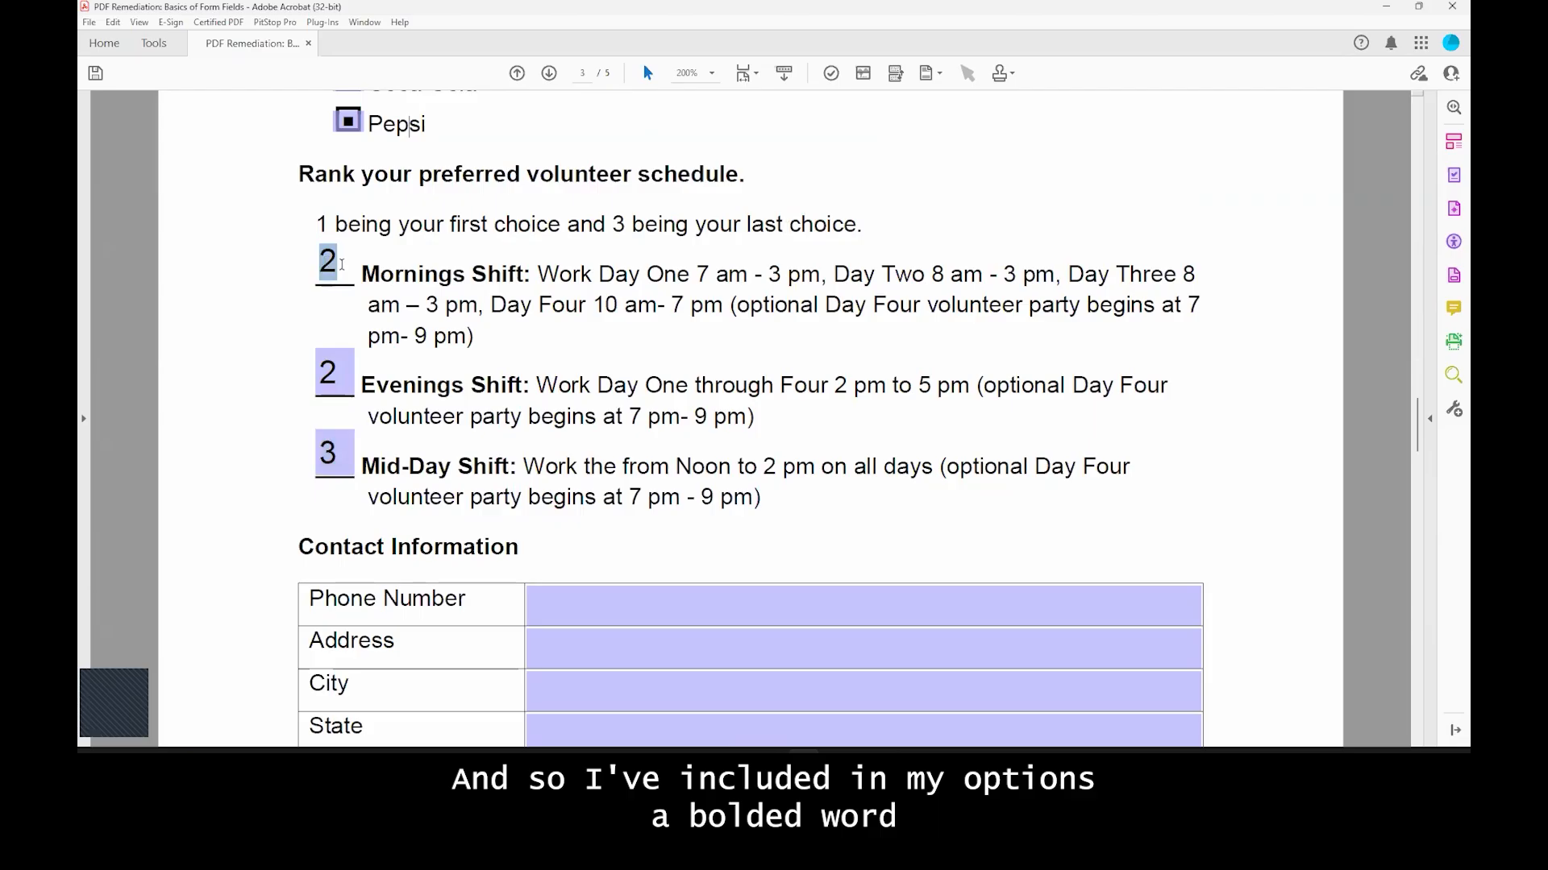
text(1)
key(Tab)
key(BackSpace)
text(2)
key(Tab)
key(Tab)
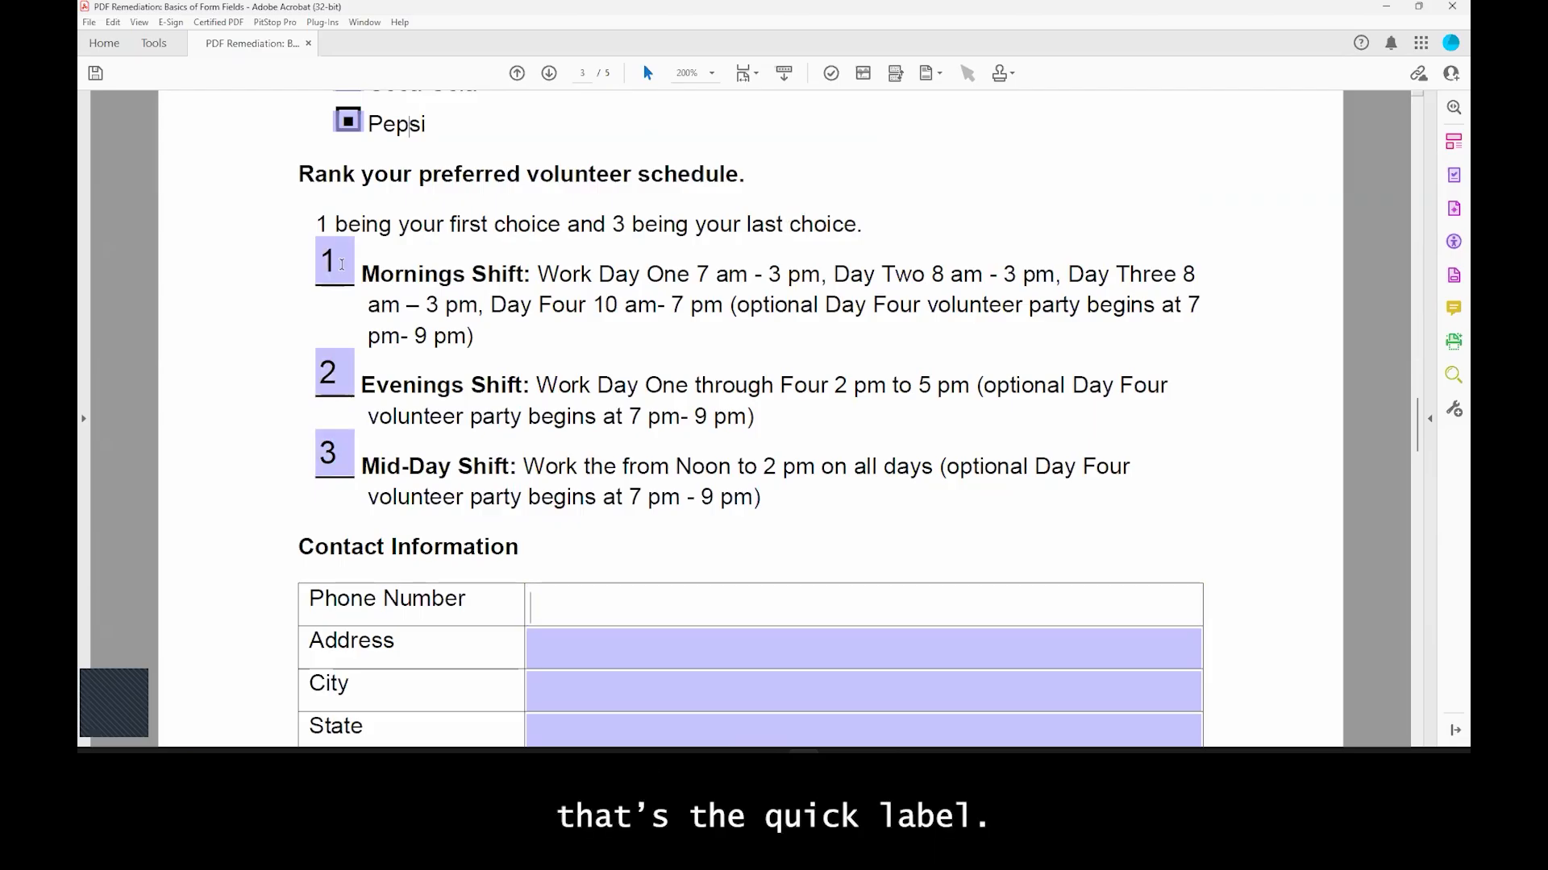
Step: Highlight the bold labels of the Mornings, Evenings and Mid-Day Shift options in turn
click(552, 284)
drag(362, 274, 518, 279)
drag(362, 385, 523, 387)
drag(381, 467, 510, 469)
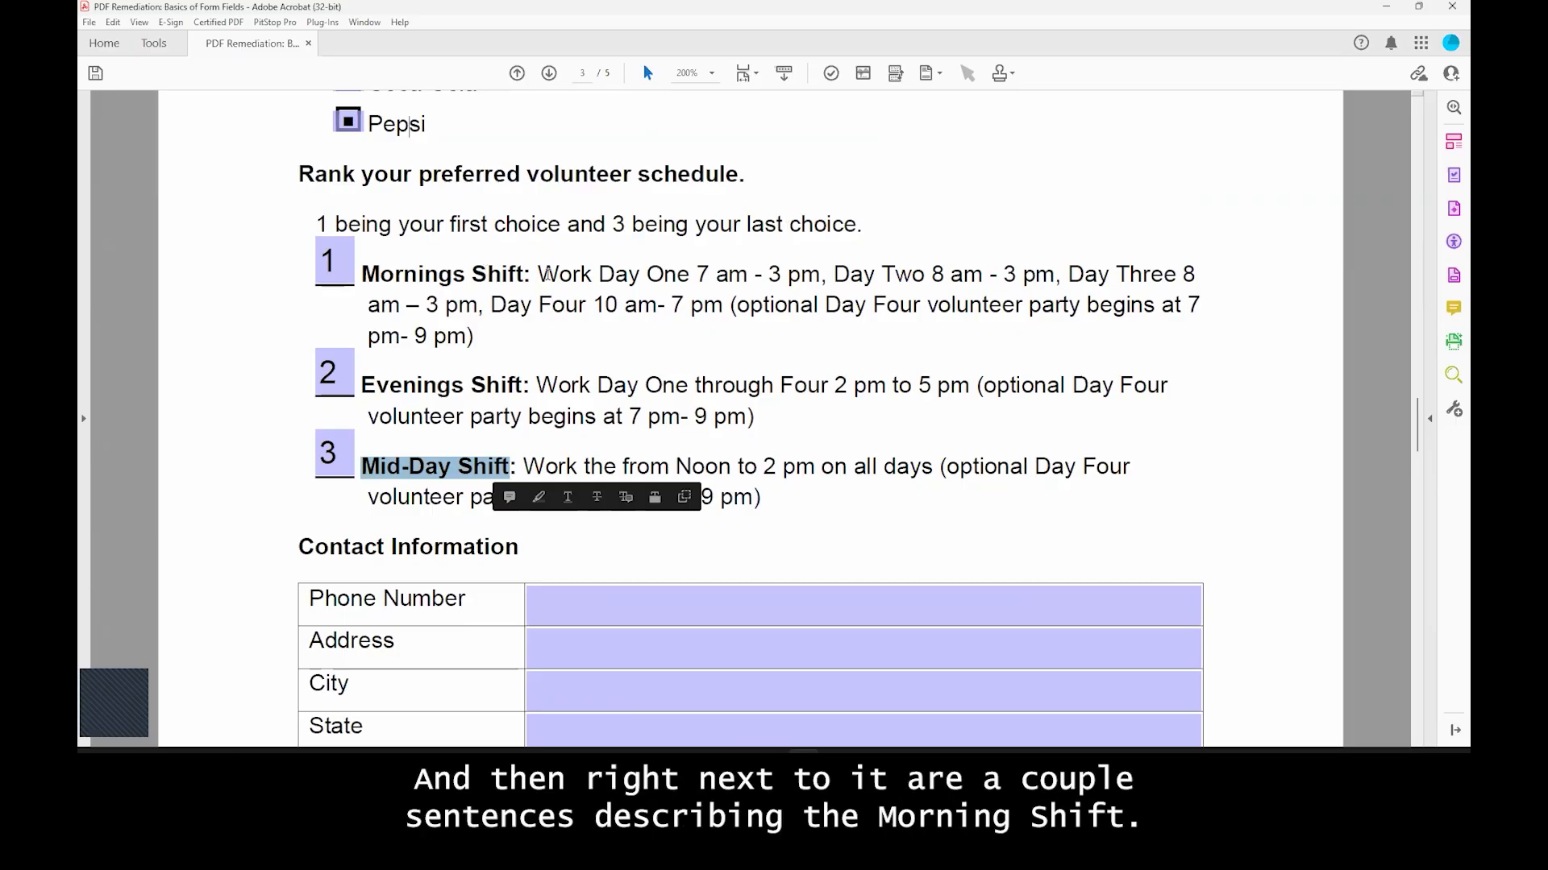
Step: Highlight the schedule descriptions beside the Mornings, Evenings and Mid-Day Shift labels to review their text
drag(547, 271, 482, 344)
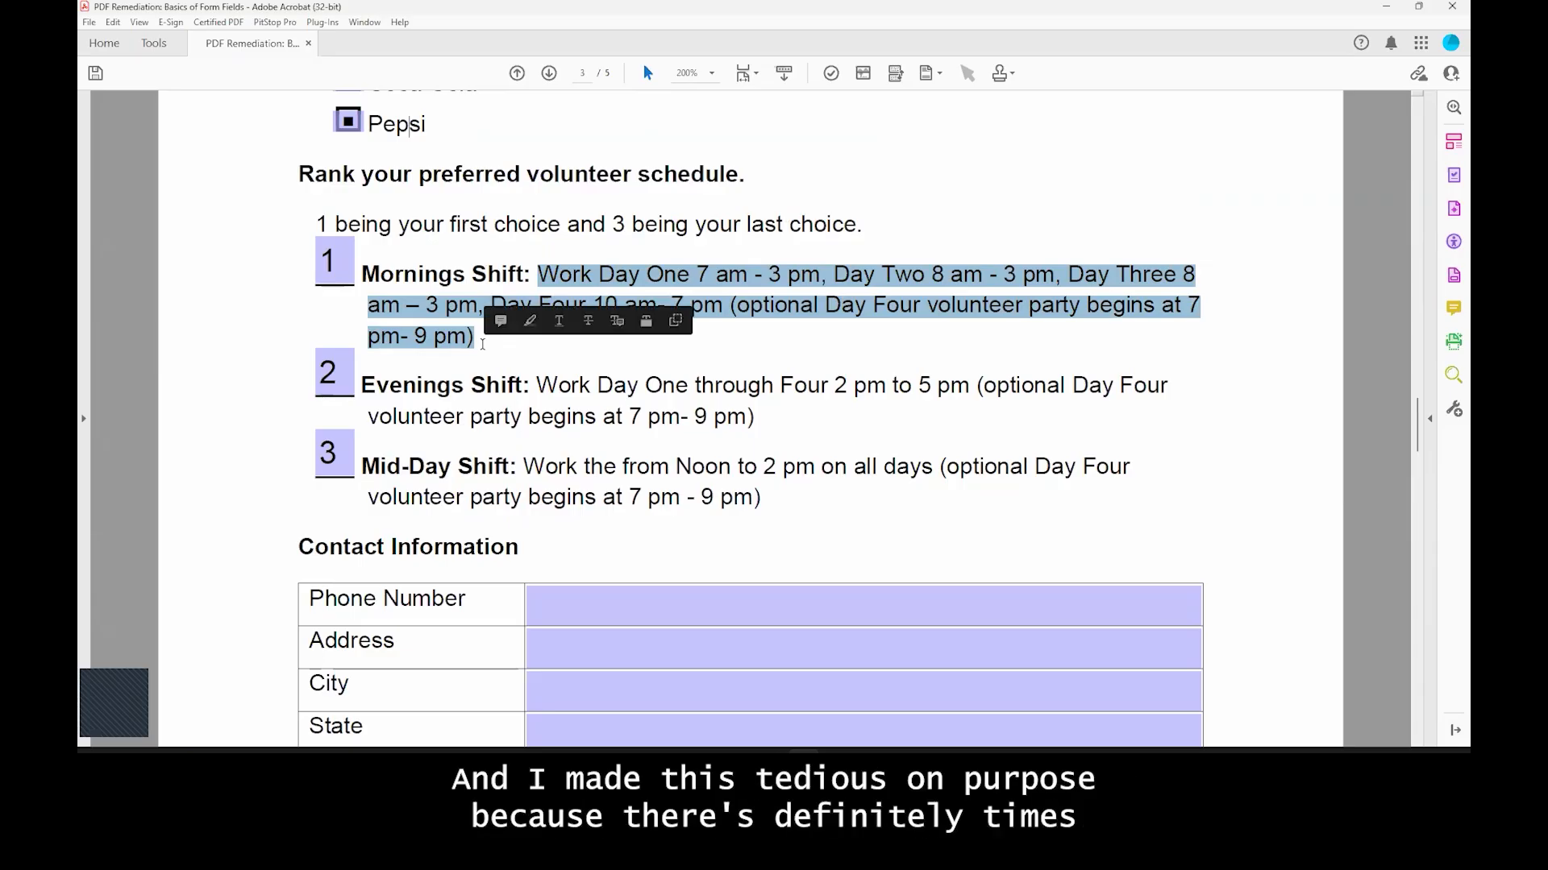
click(551, 274)
drag(549, 274, 474, 343)
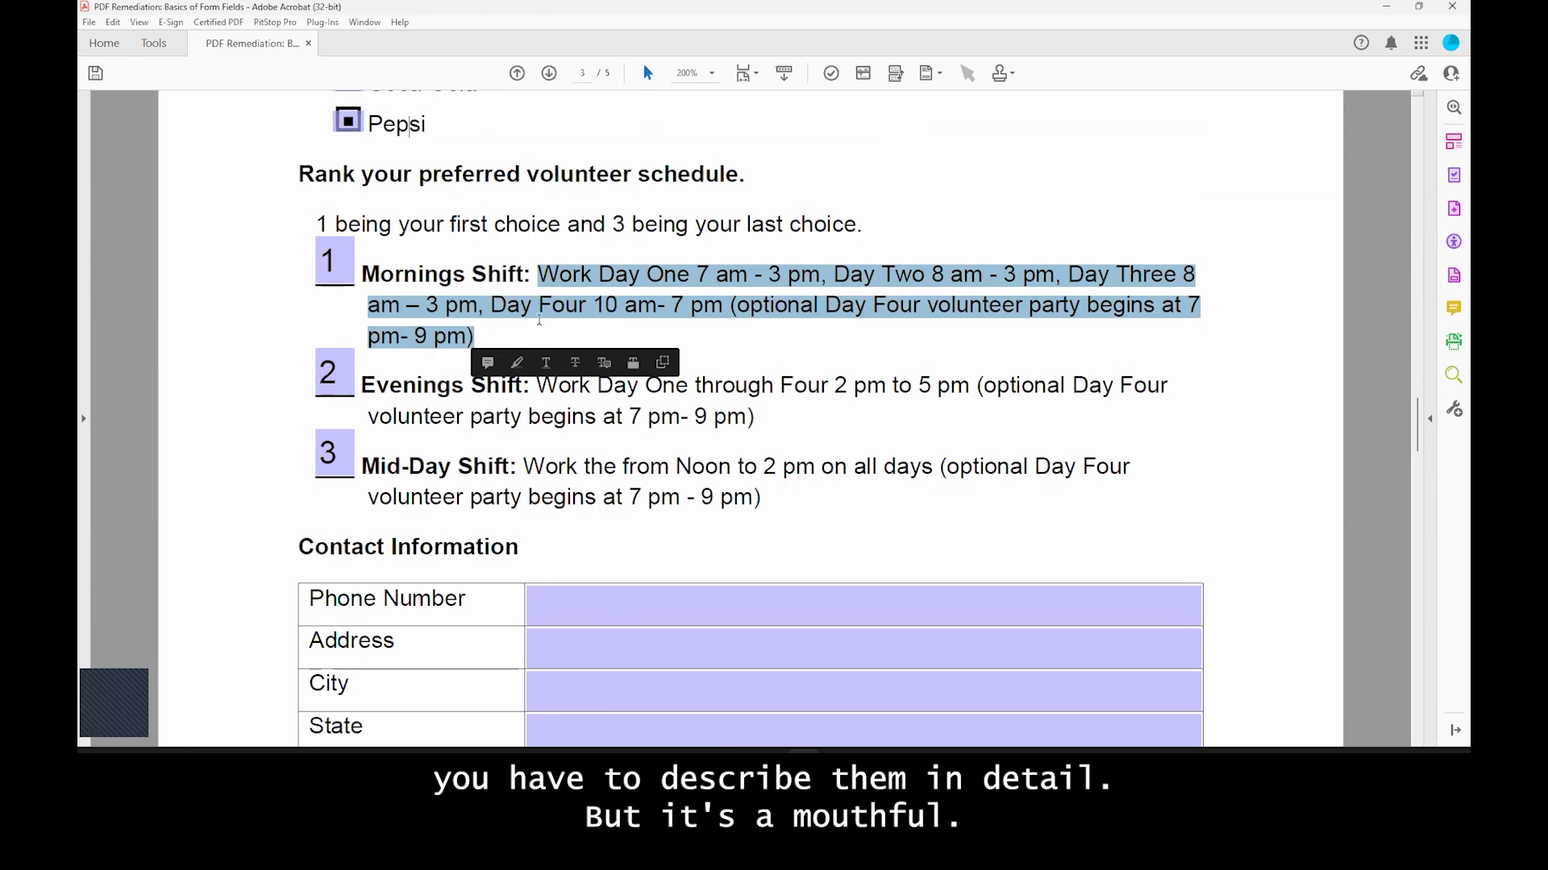
click(539, 275)
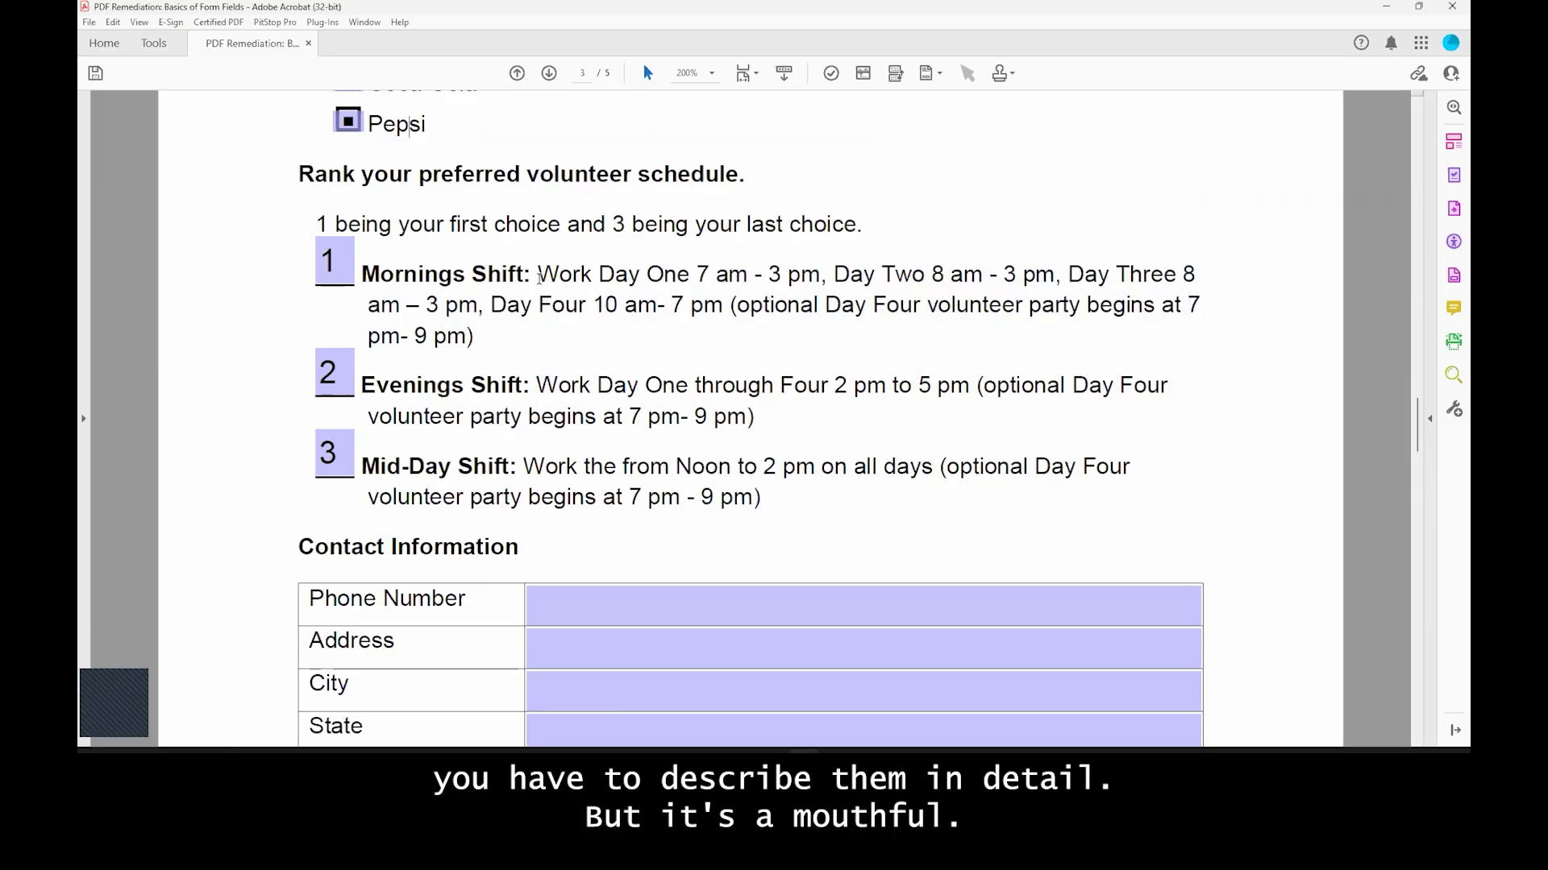
drag(539, 276, 1143, 355)
click(677, 467)
drag(537, 385, 828, 387)
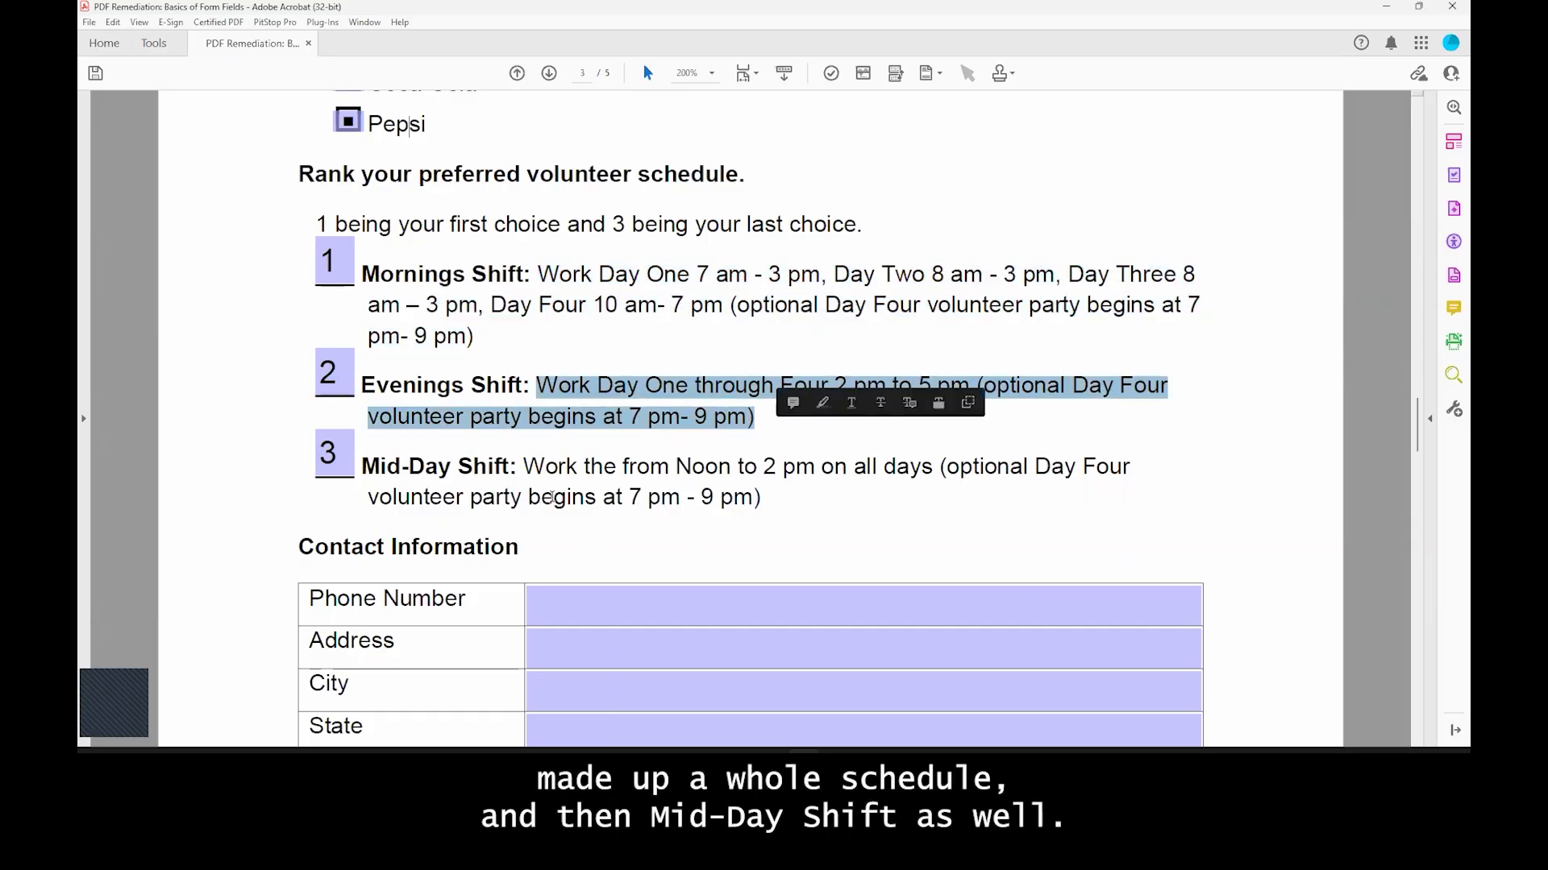
drag(524, 468, 759, 496)
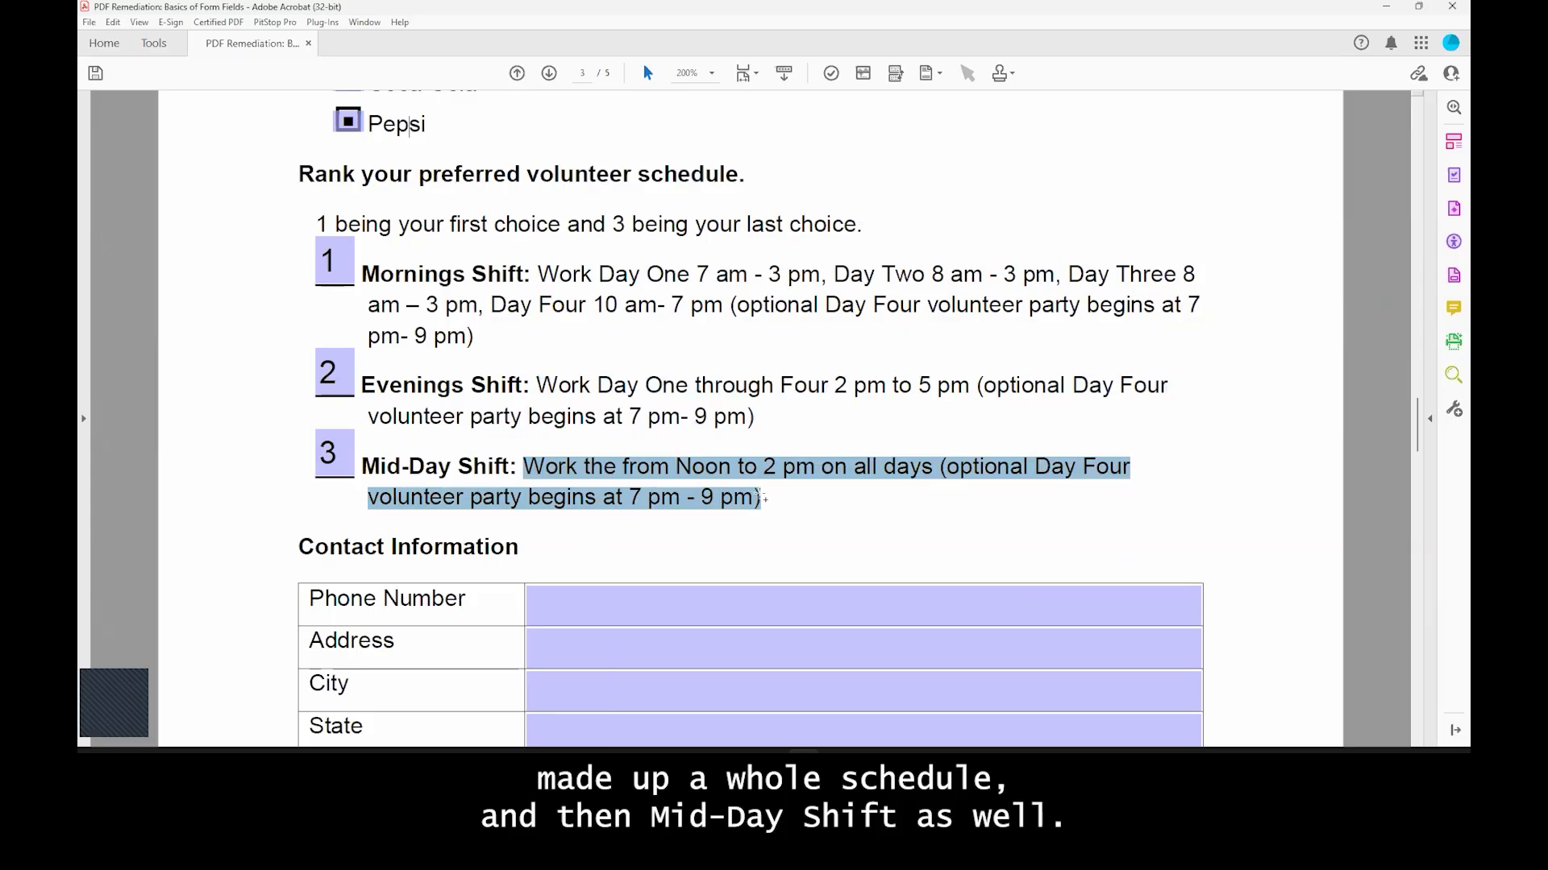
Step: Return to form editing, open the general properties of the Mornings Shift ranking field, and place the dialog clear of its description
click(1452, 277)
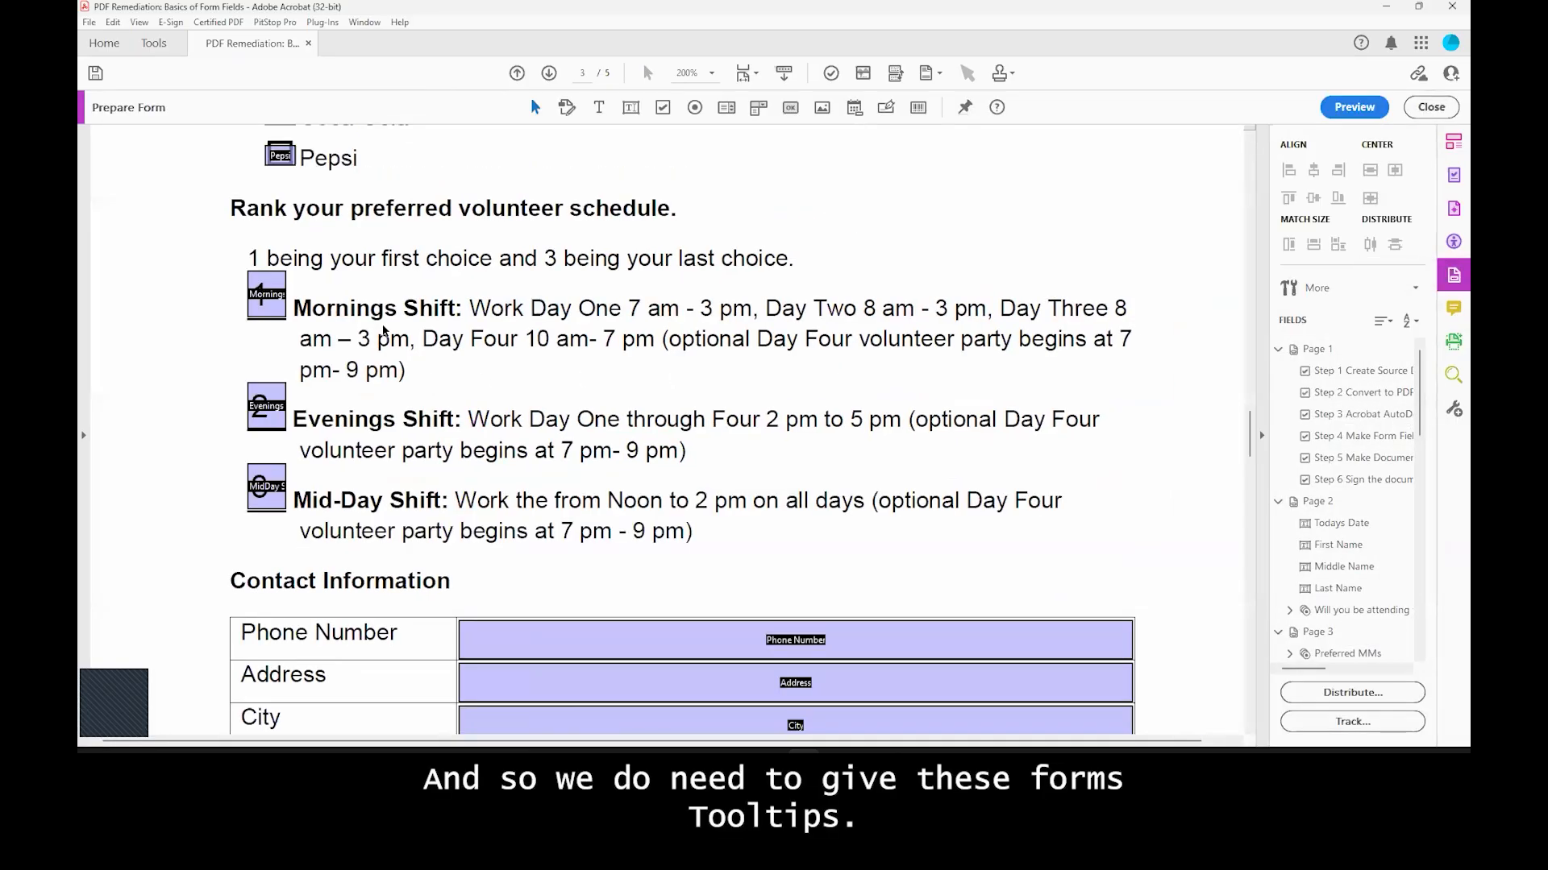
double_click(267, 310)
drag(1000, 30, 878, 239)
click(740, 270)
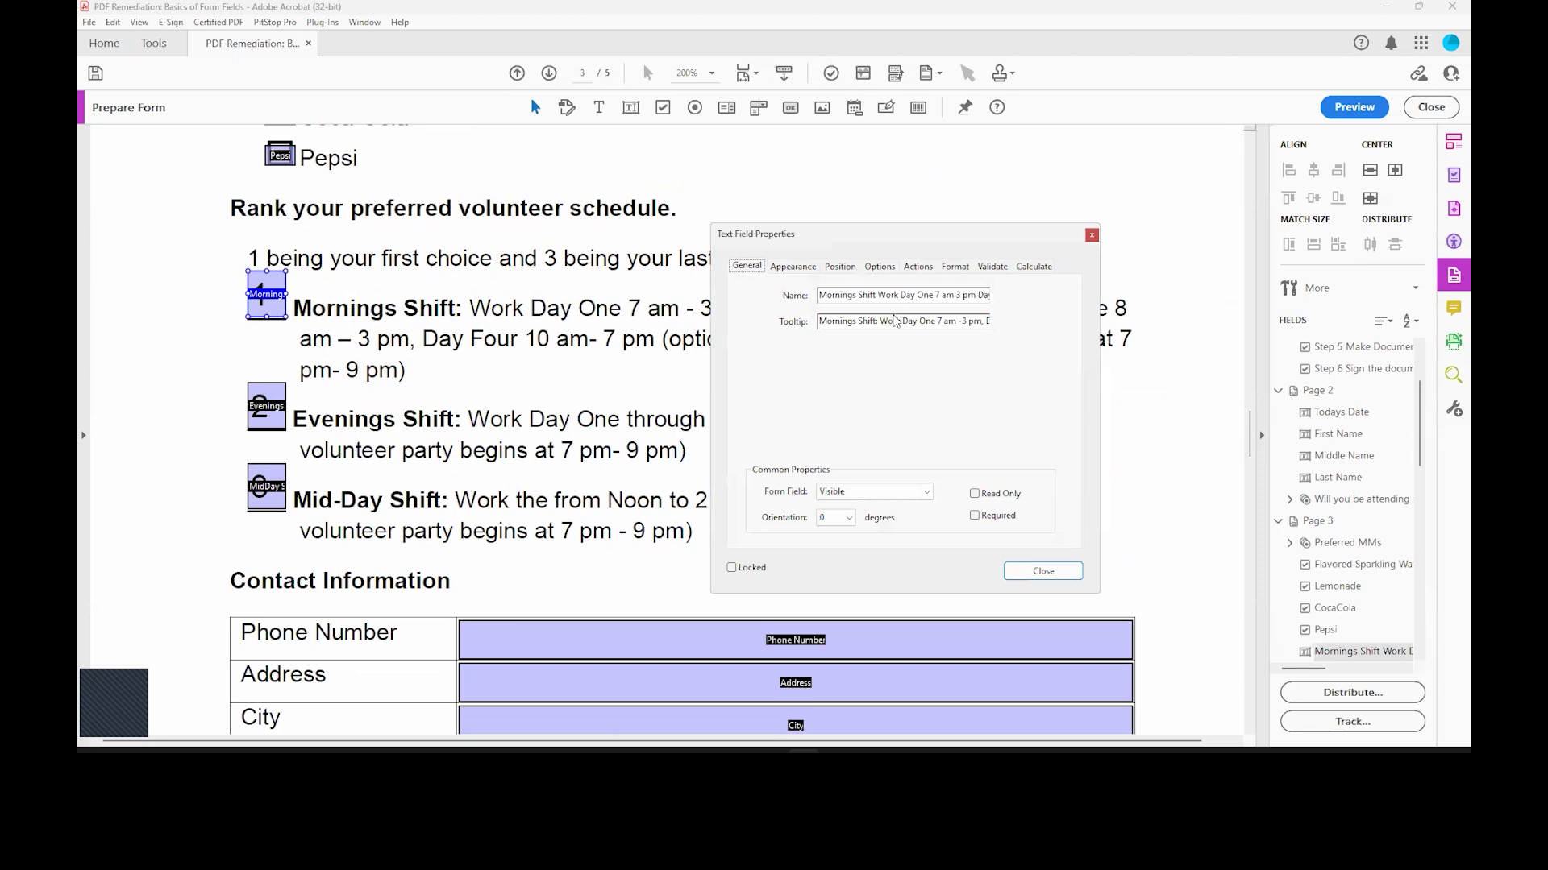
click(865, 322)
drag(886, 239, 915, 354)
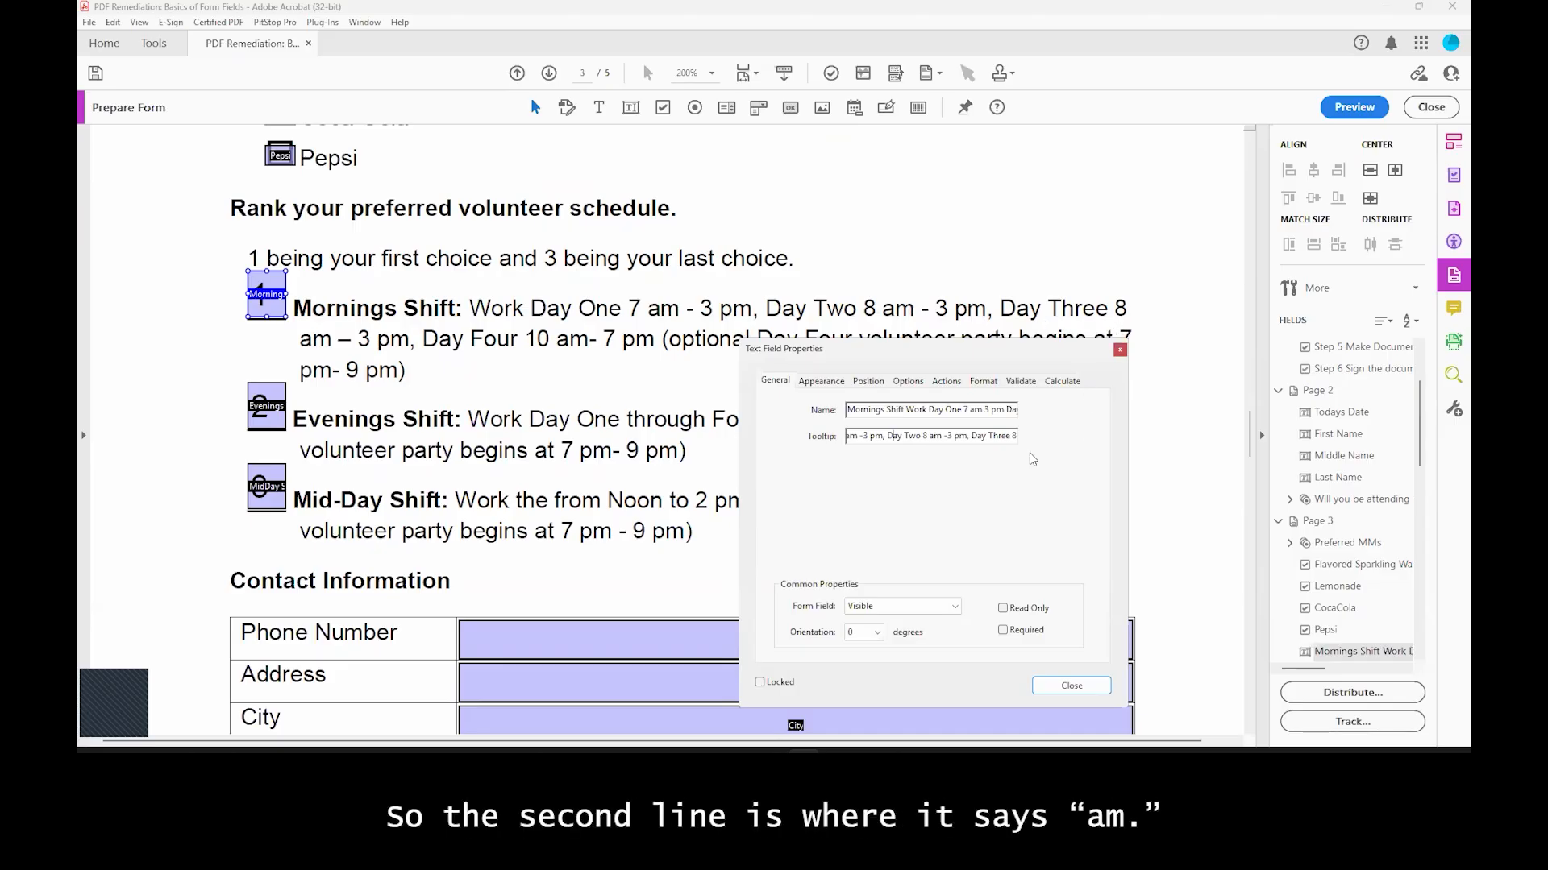
Step: Shorten the field's tooltip to "Mornings Shift" by removing the schedule details
drag(882, 437, 1056, 430)
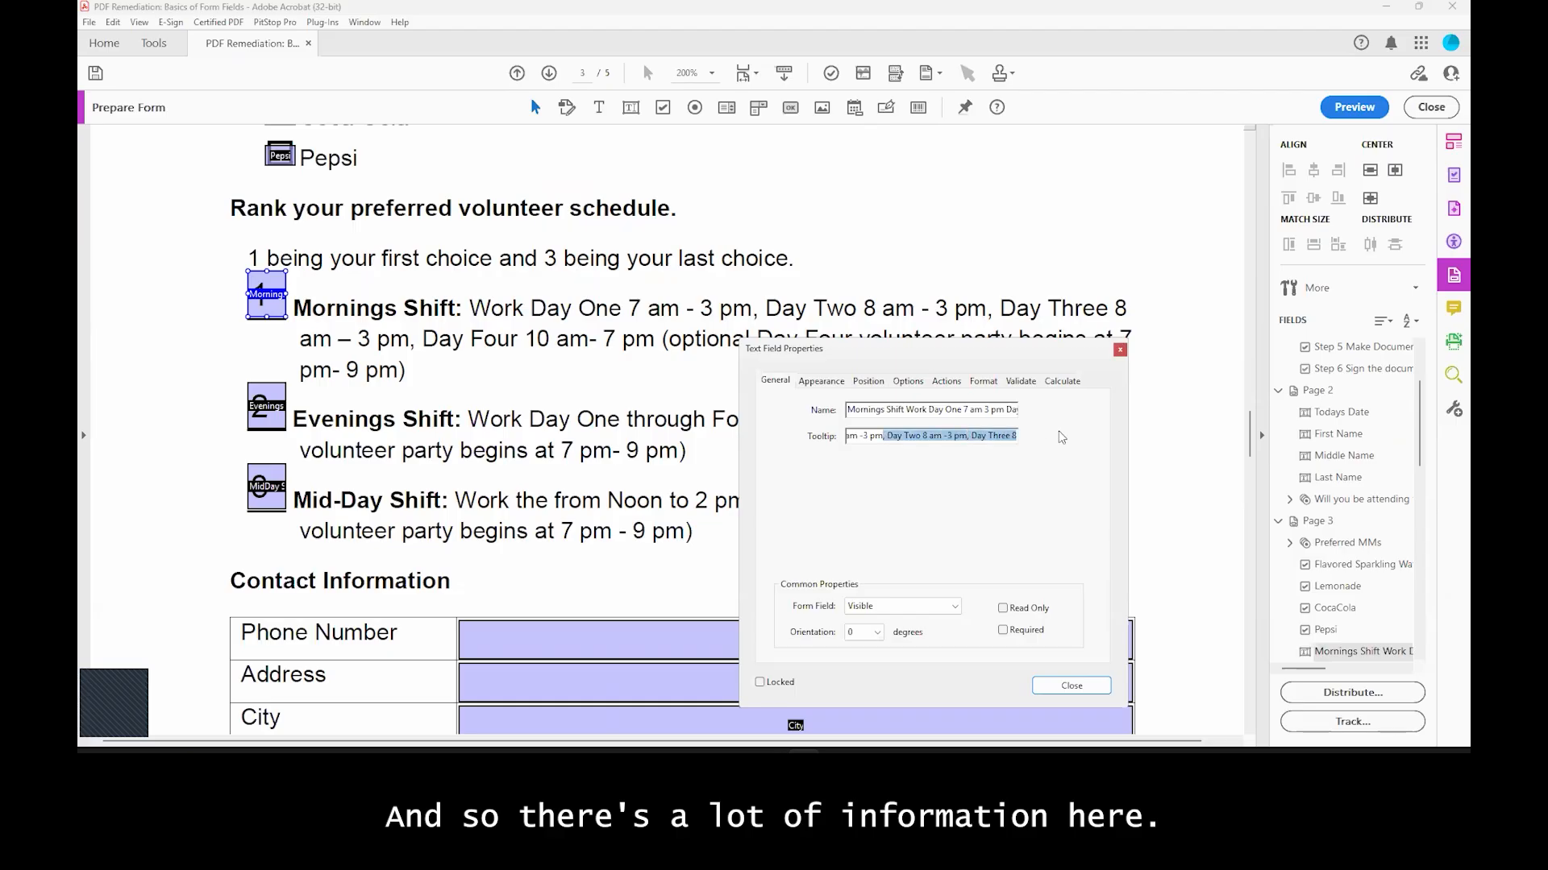
key(BackSpace)
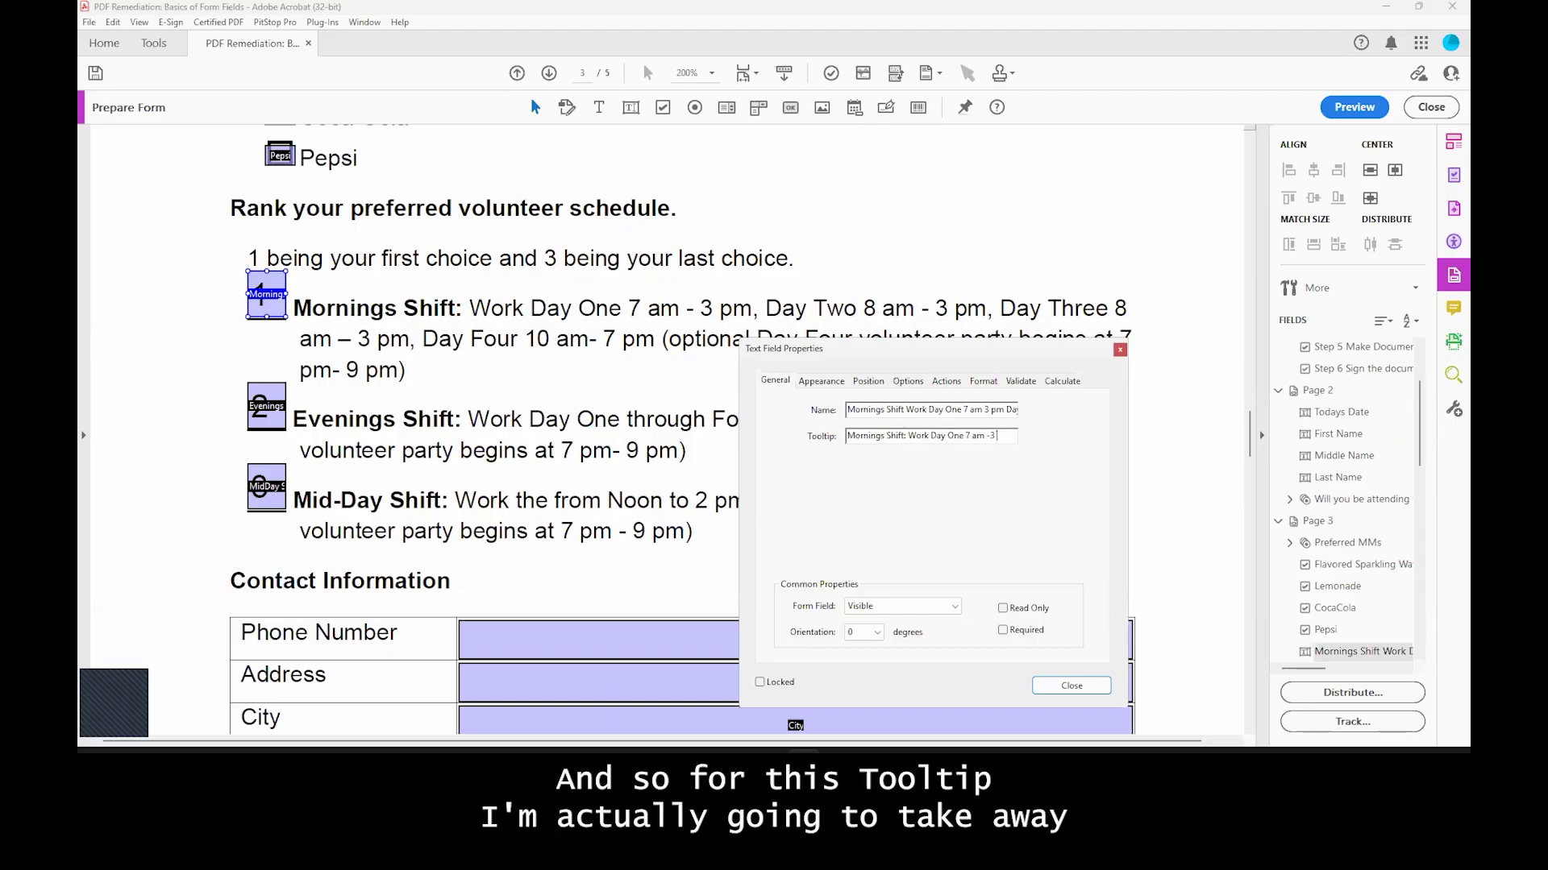
key(BackSpace)
key(BackSpace)
key(BackSpace)
key(BackSpace)
key(BackSpace)
key(BackSpace)
key(BackSpace)
key(BackSpace)
key(BackSpace)
key(BackSpace)
key(BackSpace)
key(BackSpace)
key(BackSpace)
key(BackSpace)
key(BackSpace)
key(BackSpace)
key(BackSpace)
key(BackSpace)
key(BackSpace)
key(BackSpace)
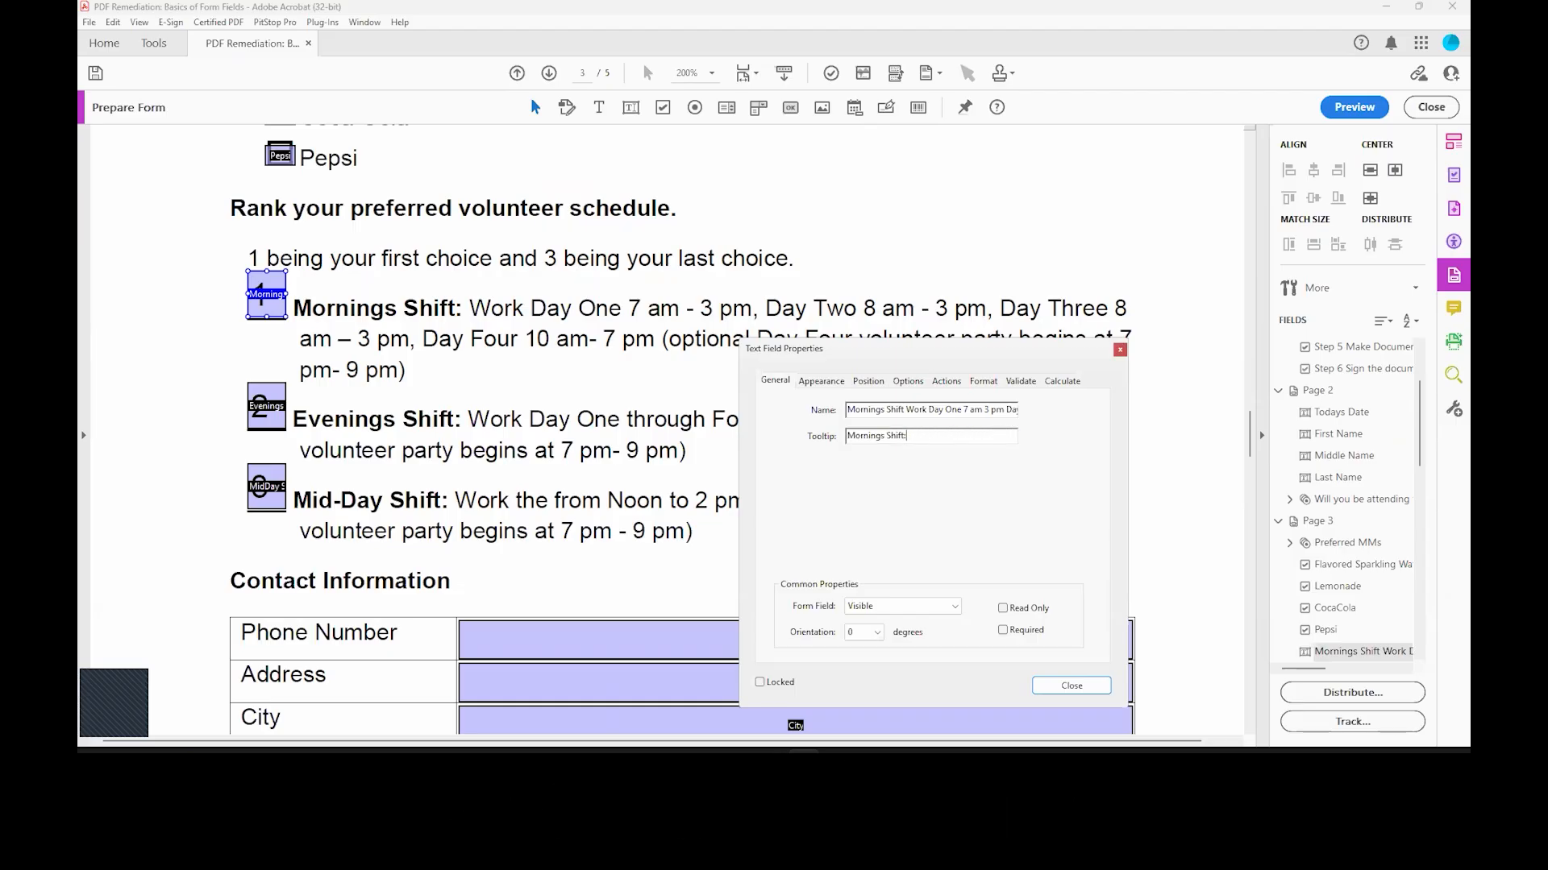
Step: Select the whole tooltip text of the Mornings Shift field
key(ctrl+a)
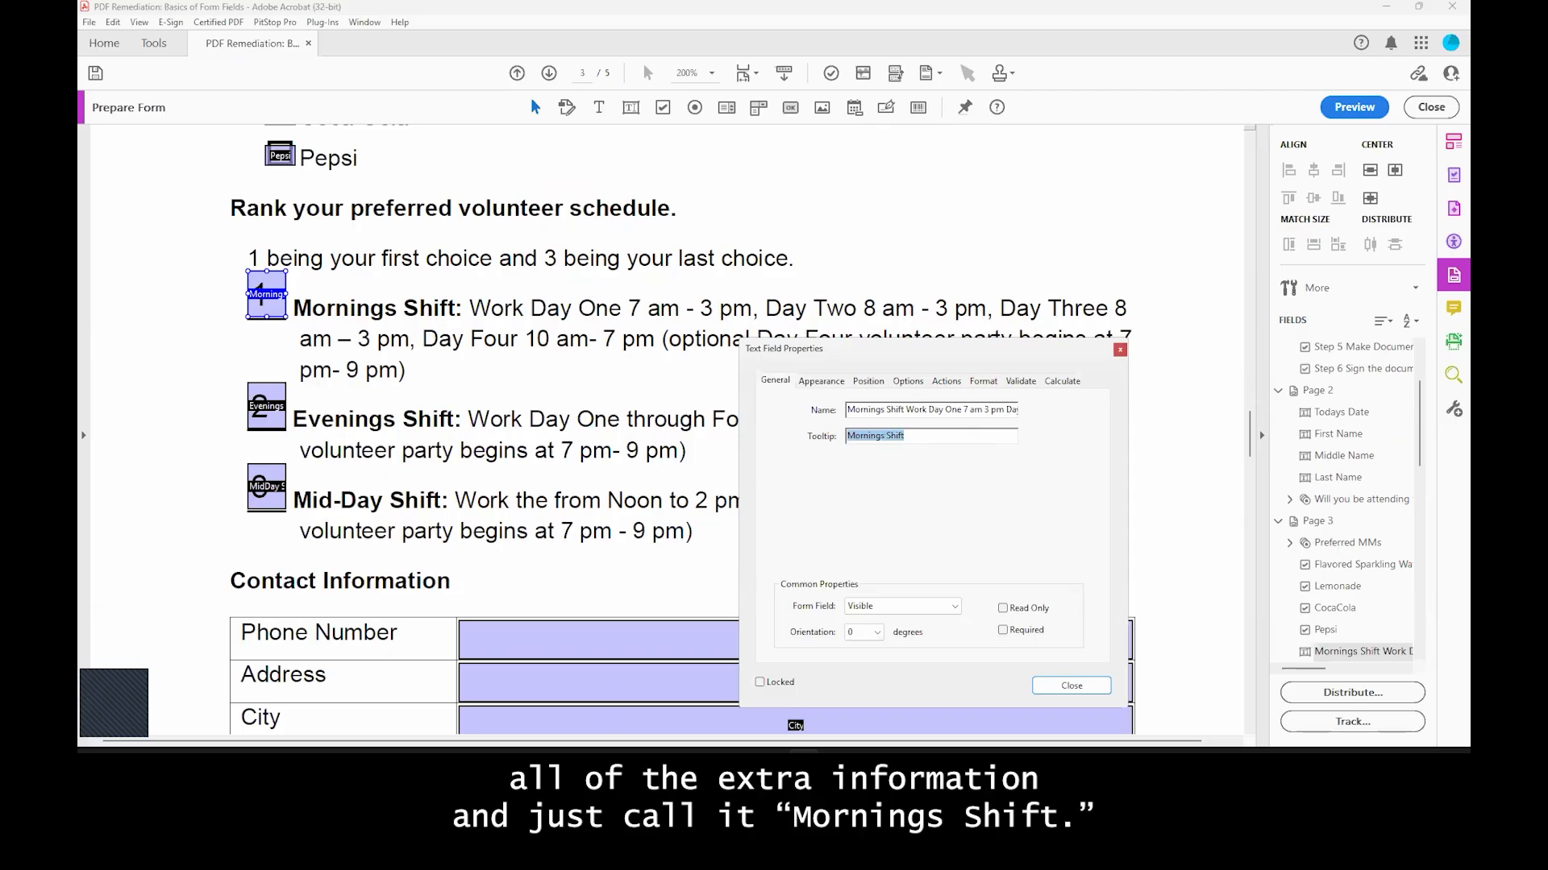
Step: Shorten the Mornings Shift text field's name to Mornings Shift by reusing its tooltip text
key(ctrl+c)
key(shift+Tab)
key(ctrl+v)
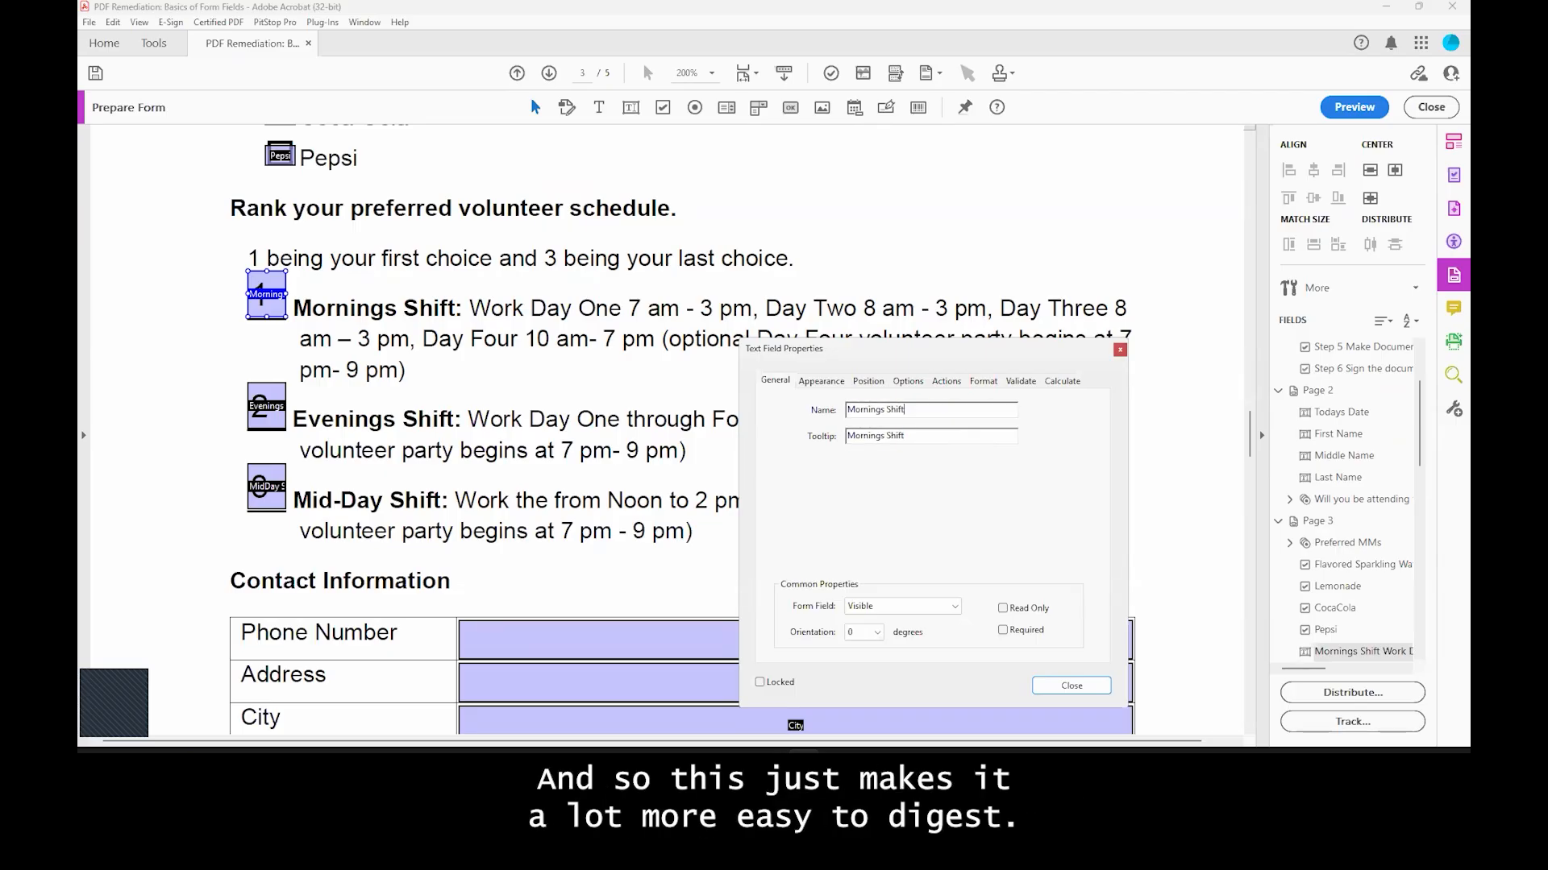
key(ctrl+a)
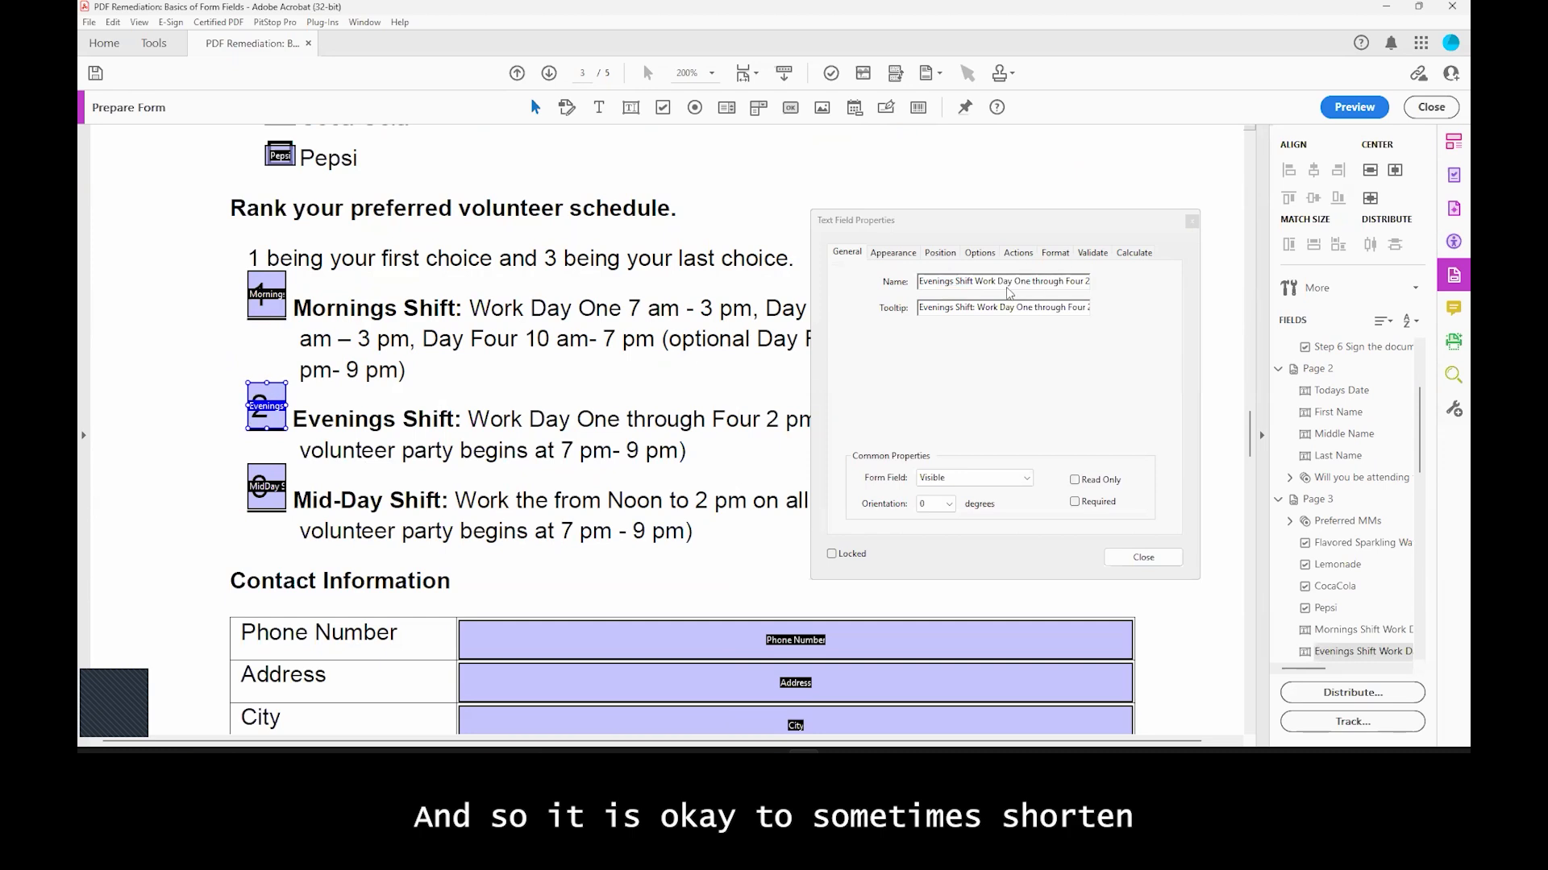
Step: Shorten both the name and the tooltip of the evenings ranking field to Evenings Shift
drag(972, 282, 1191, 271)
key(BackSpace)
key(ctrl+a)
key(ctrl+c)
key(Tab)
key(ctrl+v)
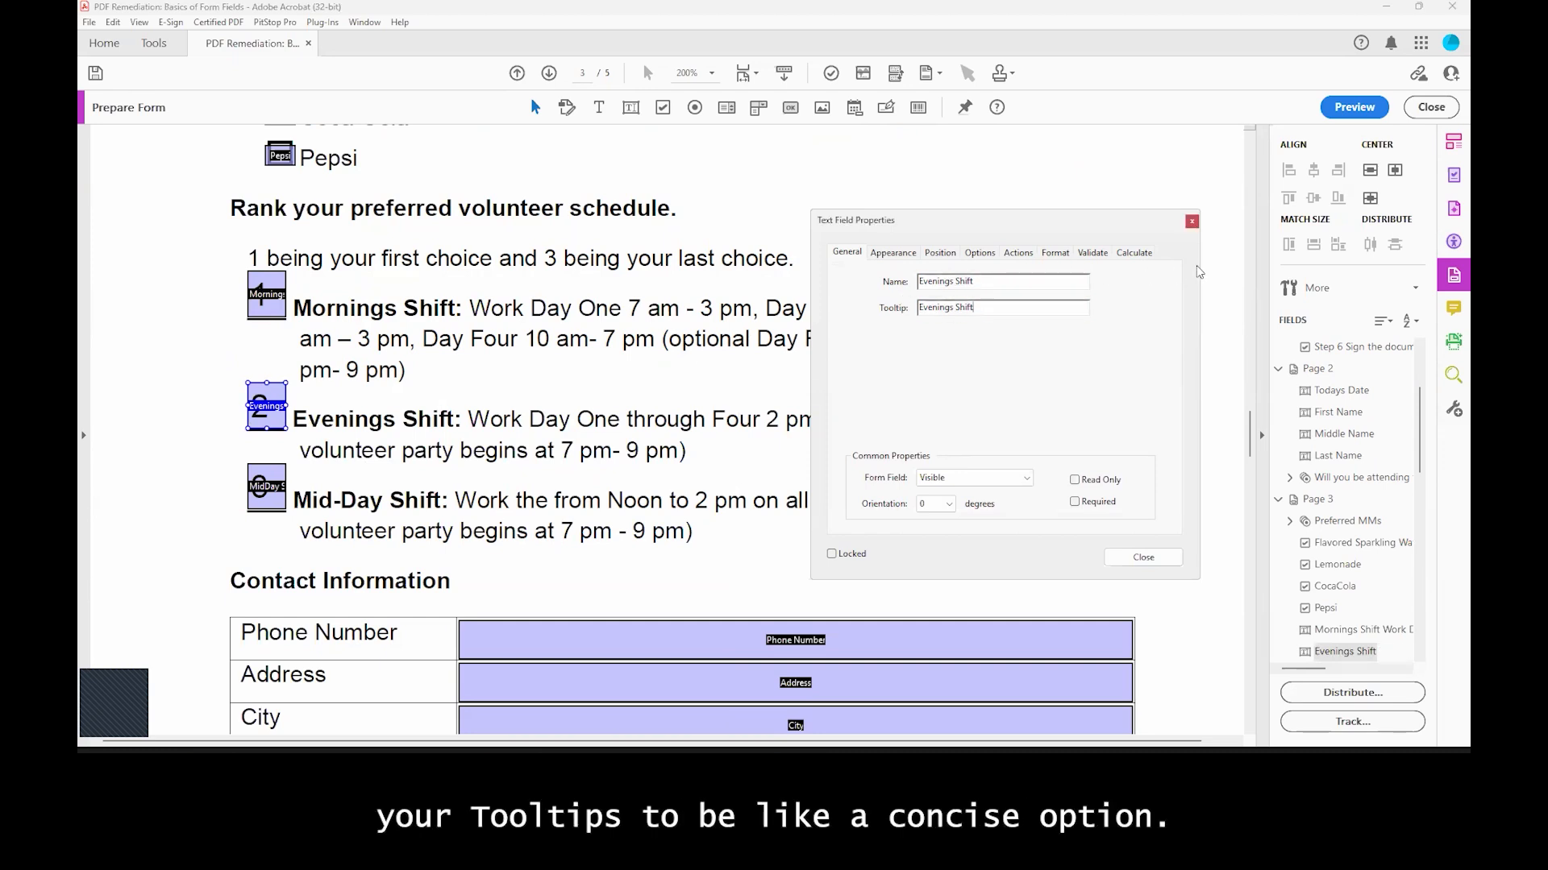
key(shift+Tab)
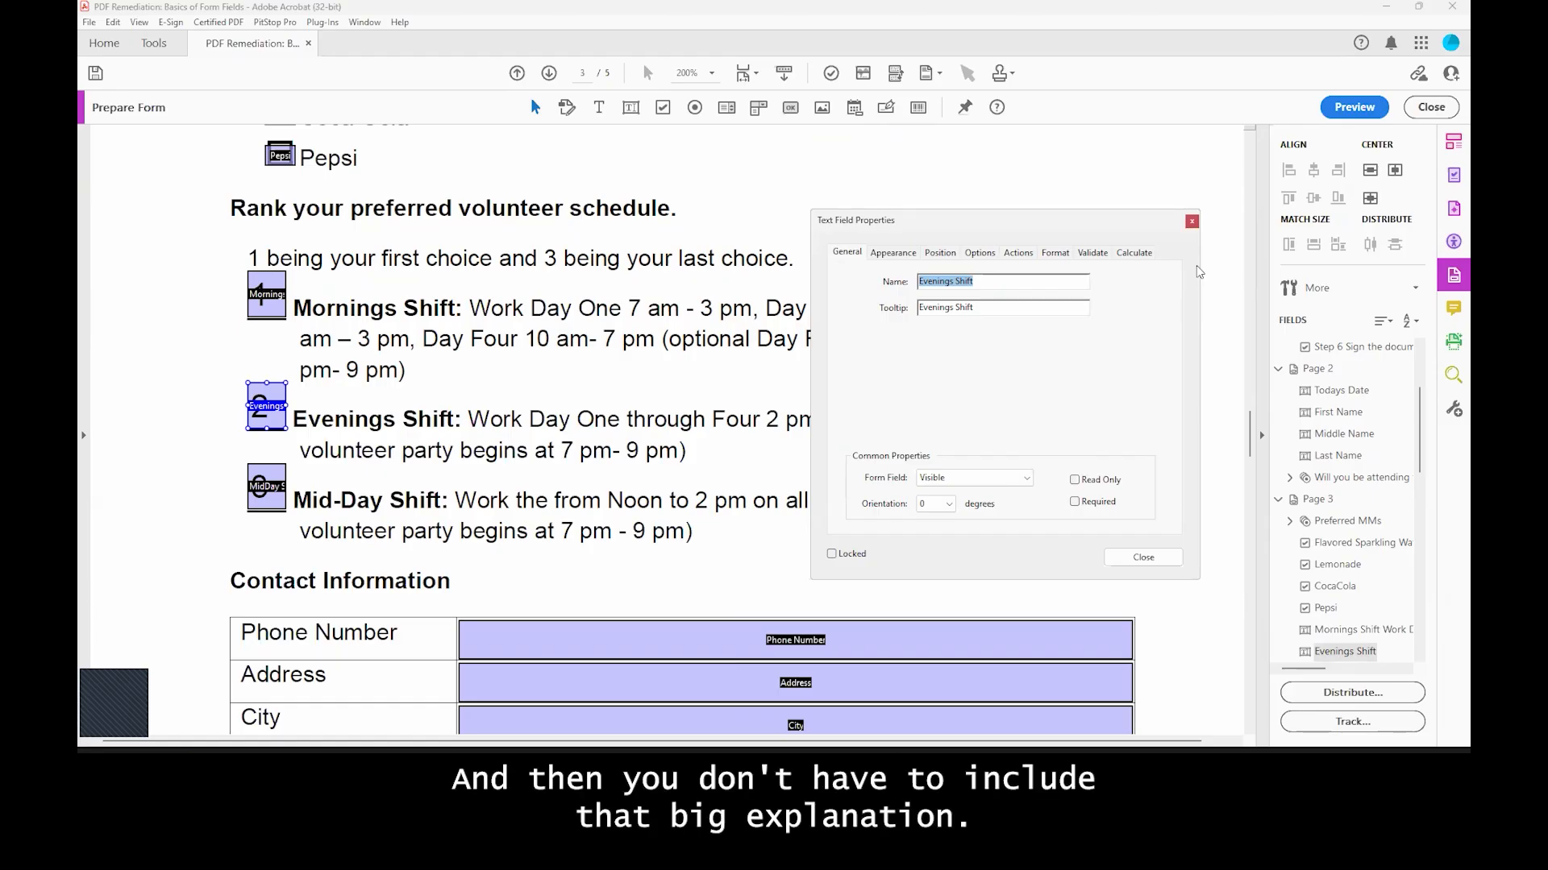
Step: Shorten the mid-day ranking field's name to MidDay Shift and its tooltip to Mid-Day Shift, and leave form editing
click(273, 488)
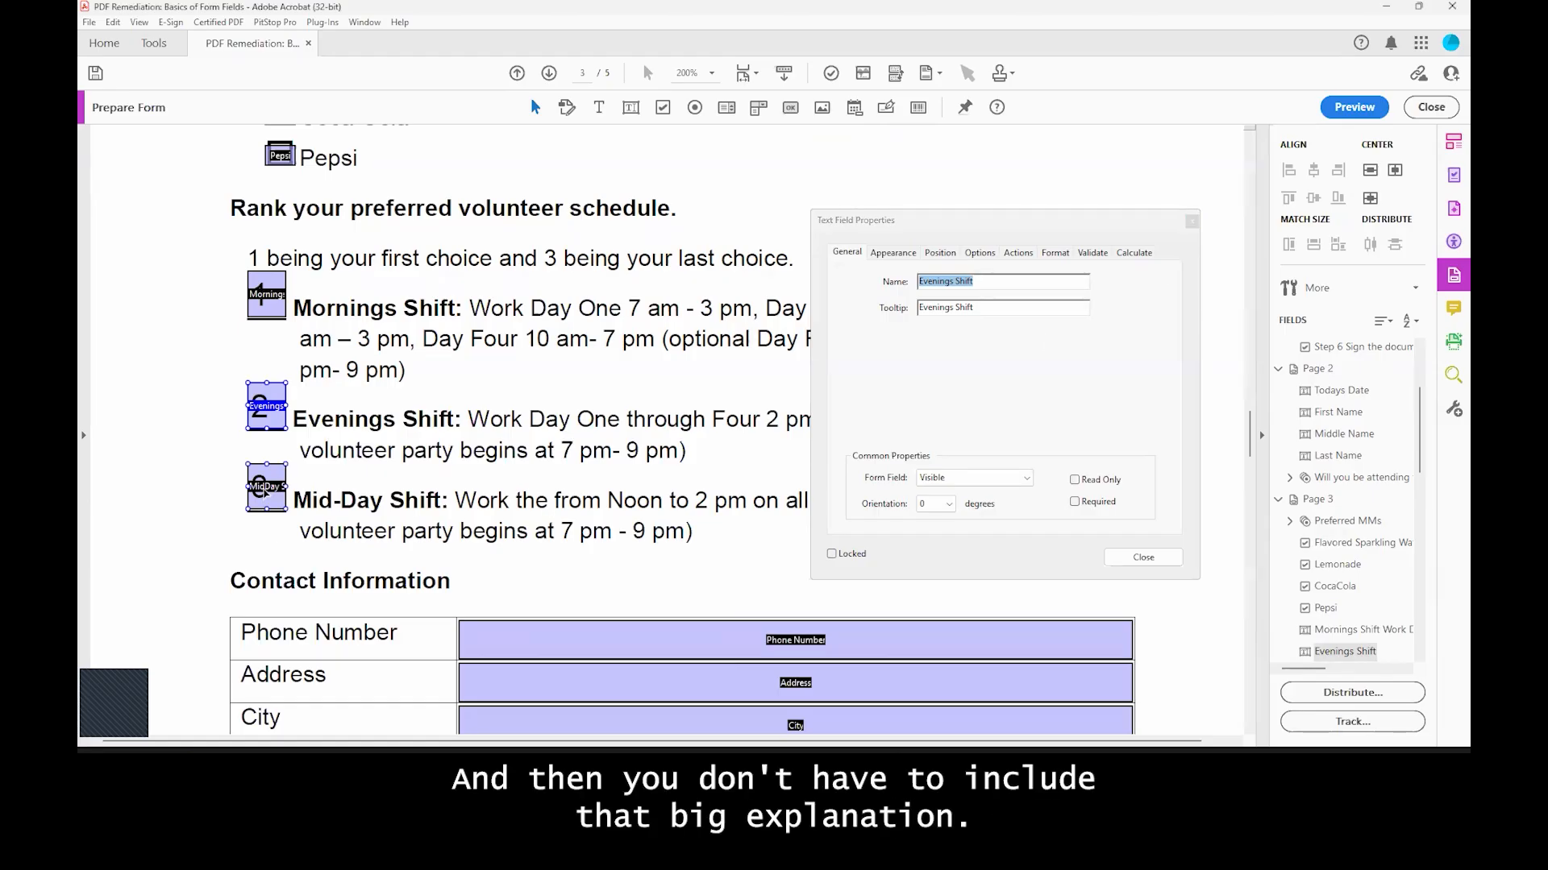
click(971, 282)
key(shift+End)
key(Delete)
key(Tab)
click(981, 310)
drag(924, 308, 1165, 291)
key(BackSpace)
key(BackSpace)
key(BackSpace)
key(BackSpace)
key(BackSpace)
key(BackSpace)
key(BackSpace)
key(BackSpace)
key(BackSpace)
key(BackSpace)
key(BackSpace)
key(BackSpace)
key(BackSpace)
key(BackSpace)
key(BackSpace)
key(BackSpace)
key(BackSpace)
key(BackSpace)
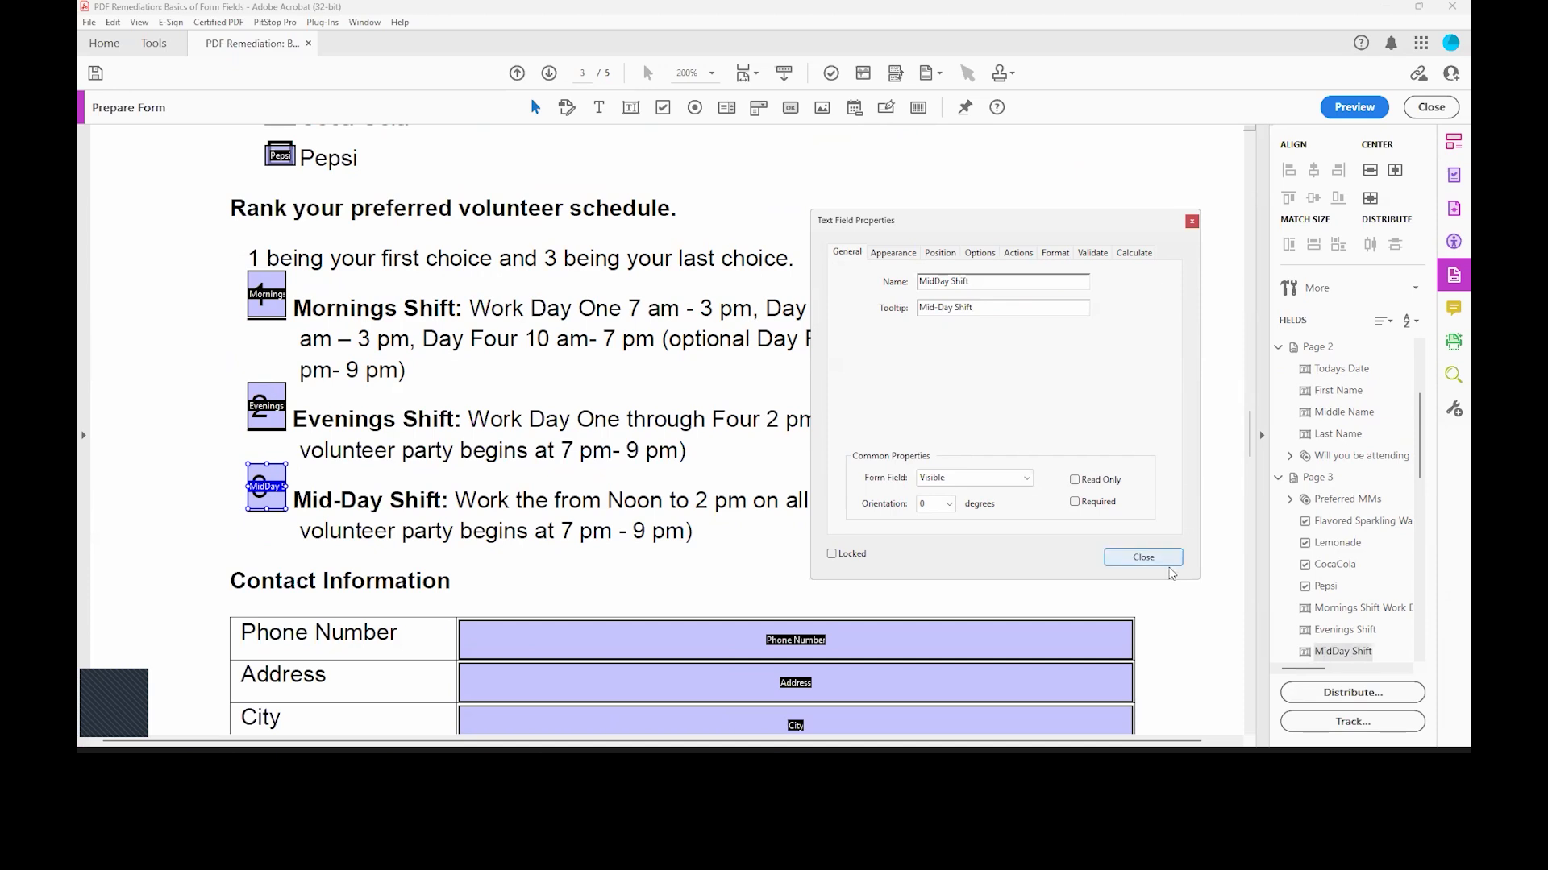
click(1143, 557)
click(1432, 107)
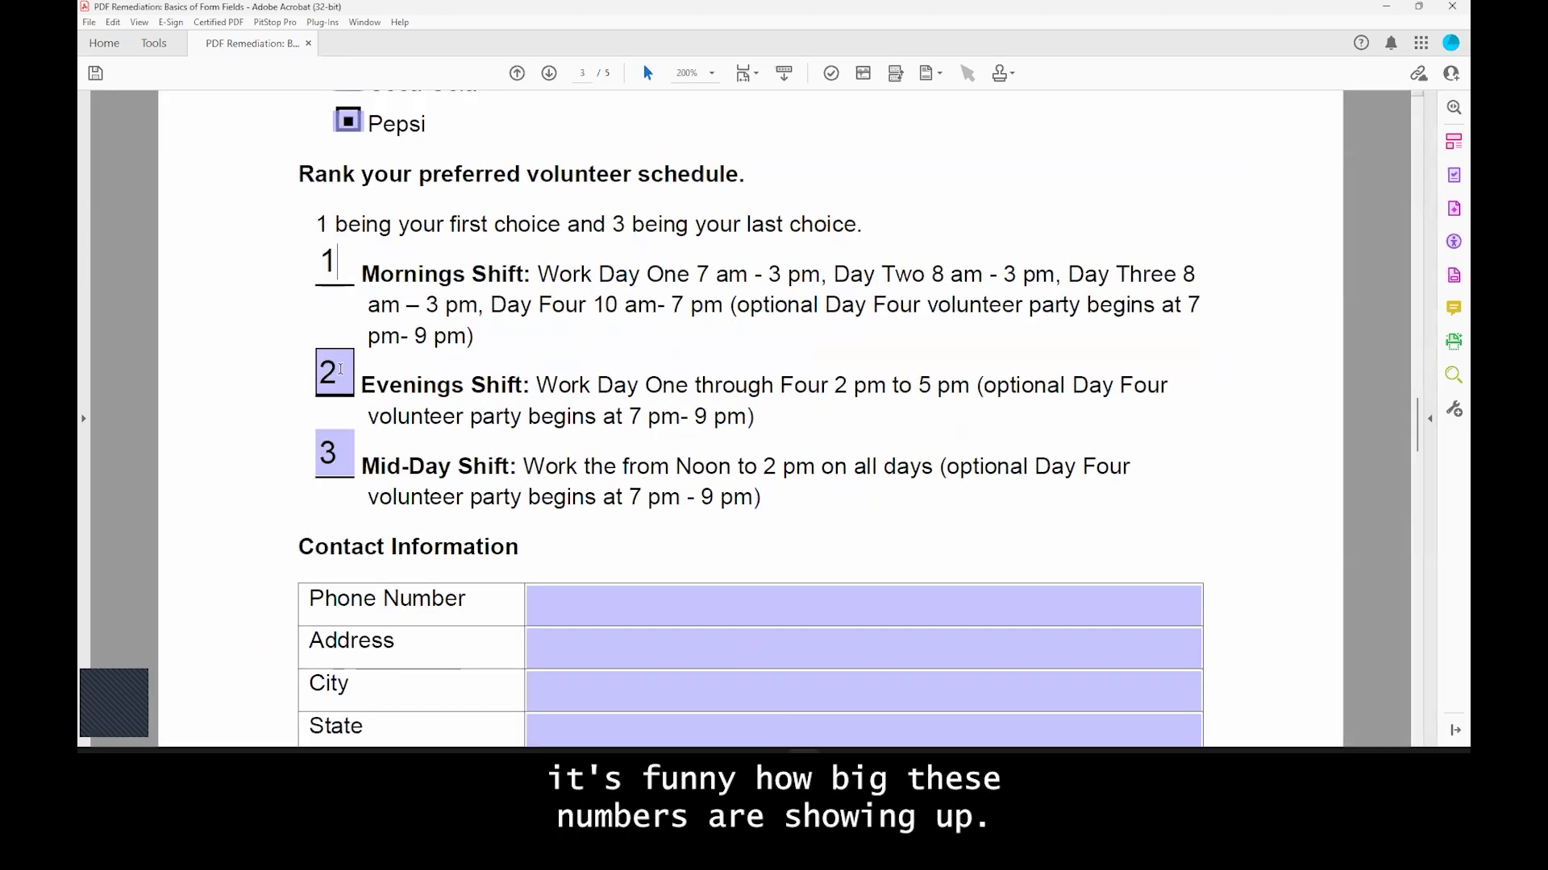
Step: Set the font size of the Mornings, Evenings and Mid-Day Shift fields together to 12 in form editing, and return to the document
click(1453, 275)
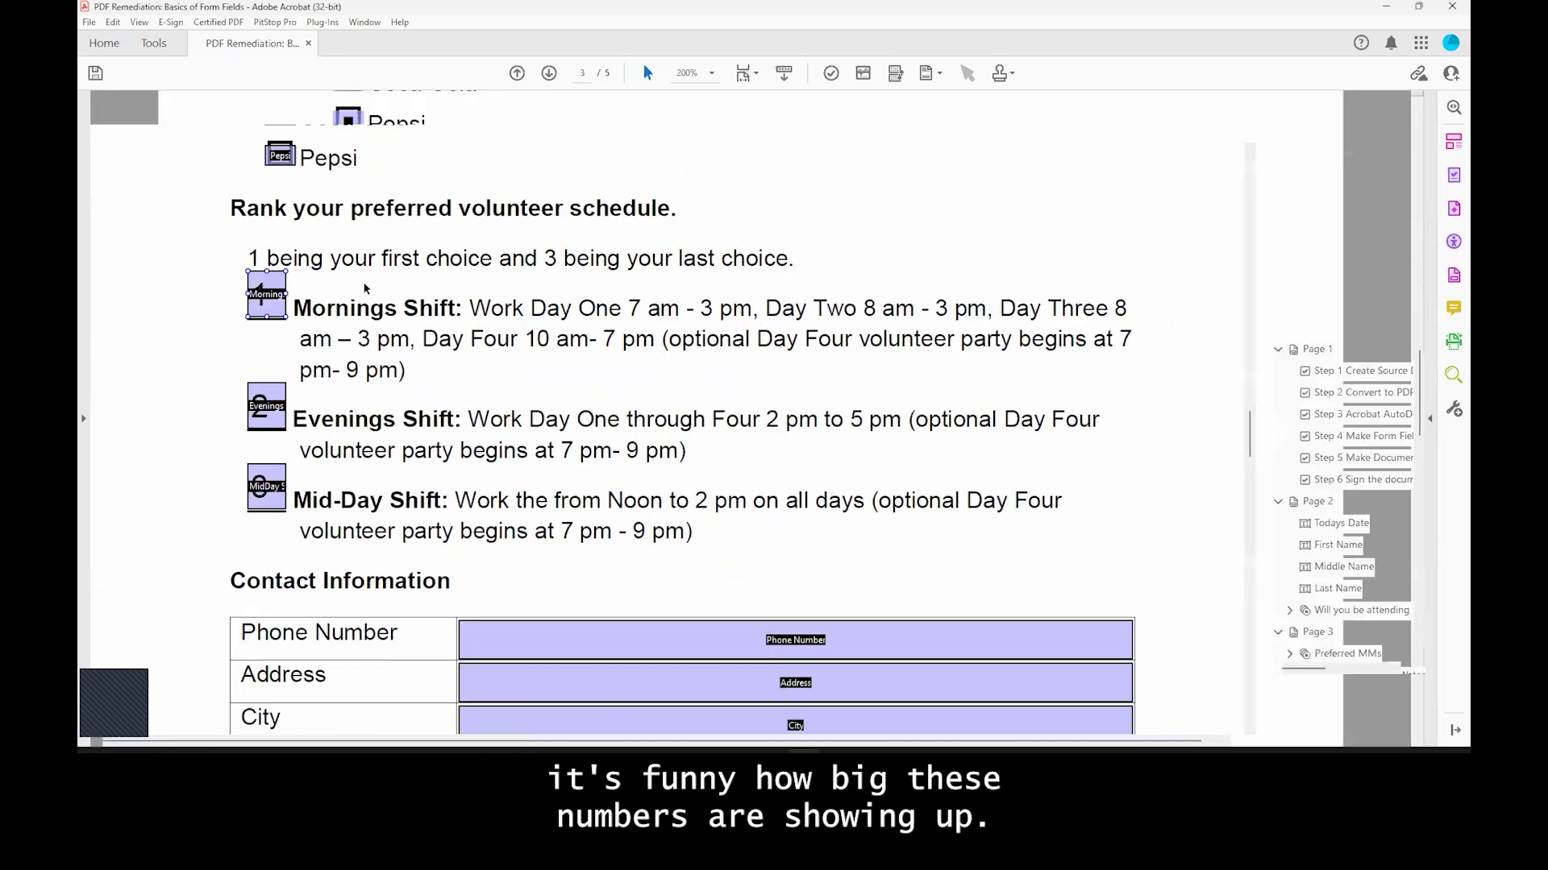
click(270, 296)
shift+click(275, 485)
right_click(279, 485)
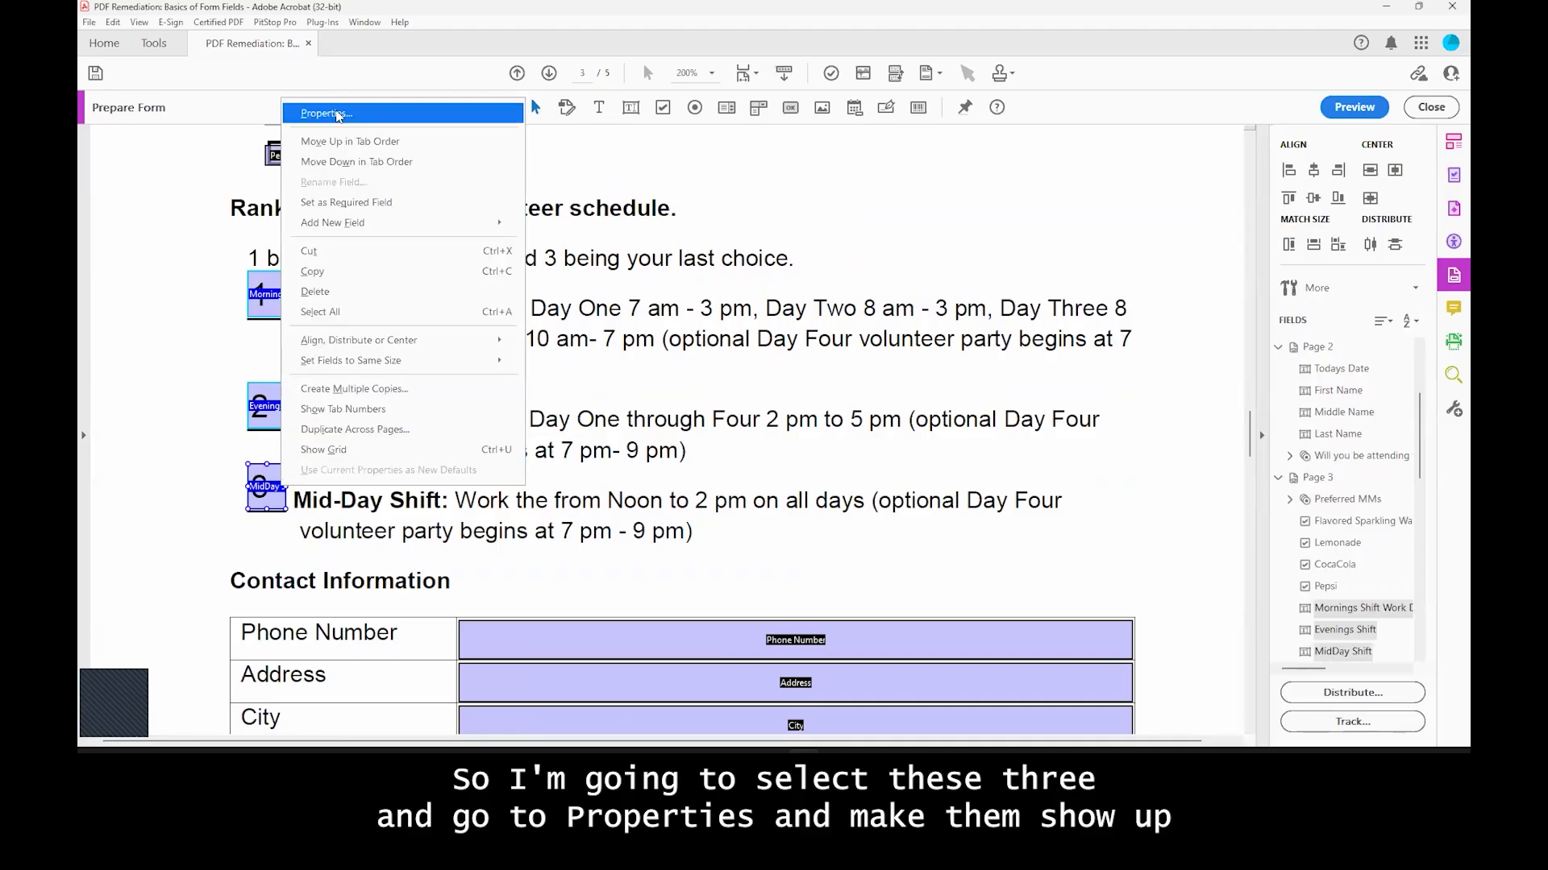
click(337, 115)
click(893, 252)
click(975, 380)
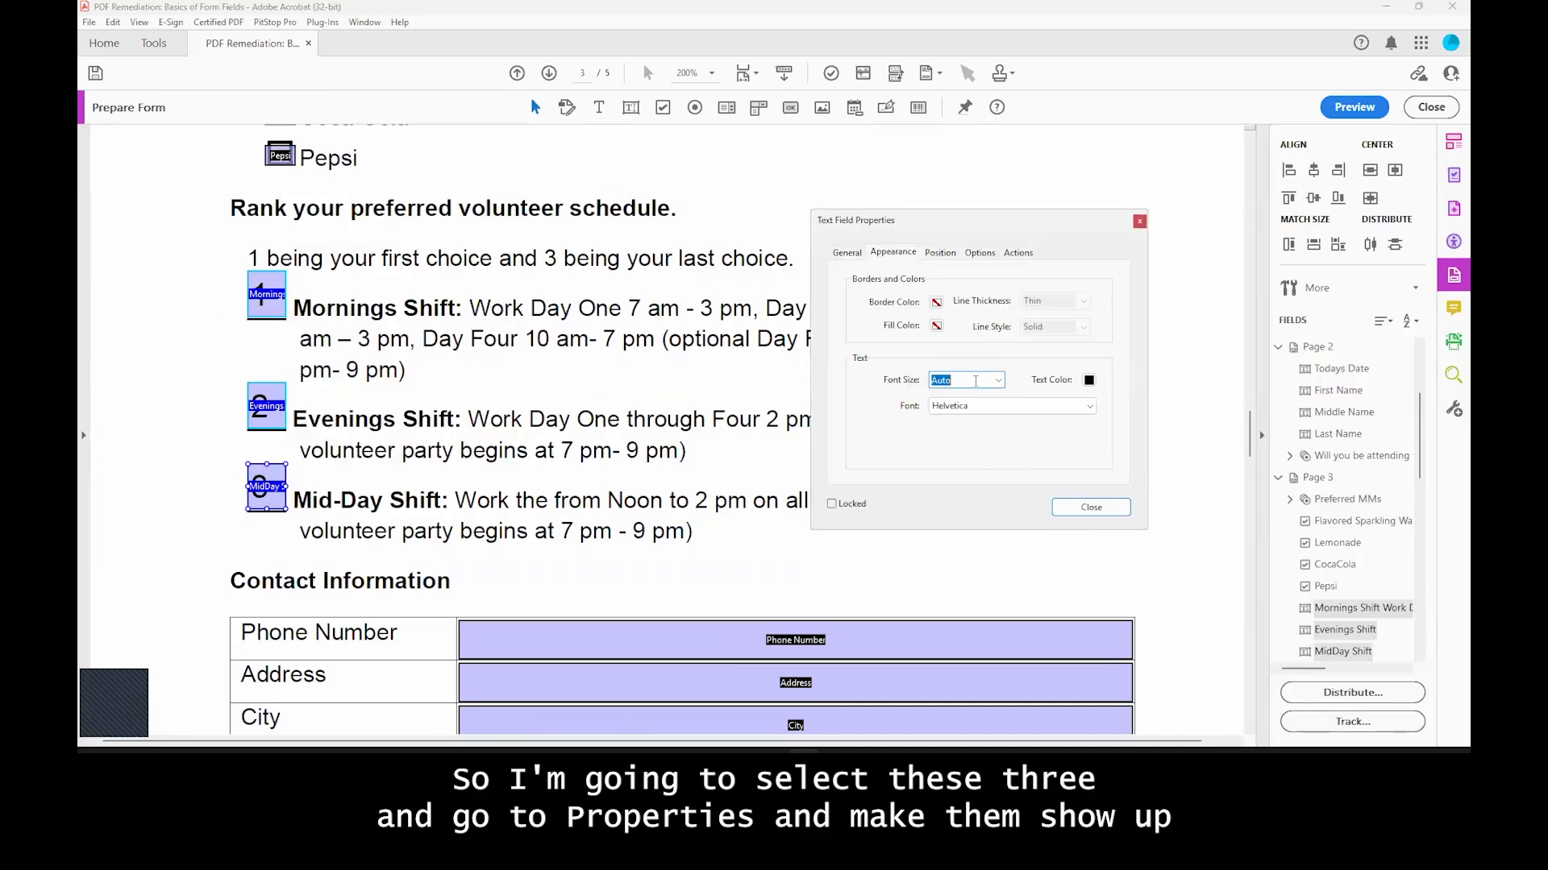
text(12)
click(997, 380)
click(947, 453)
click(1090, 507)
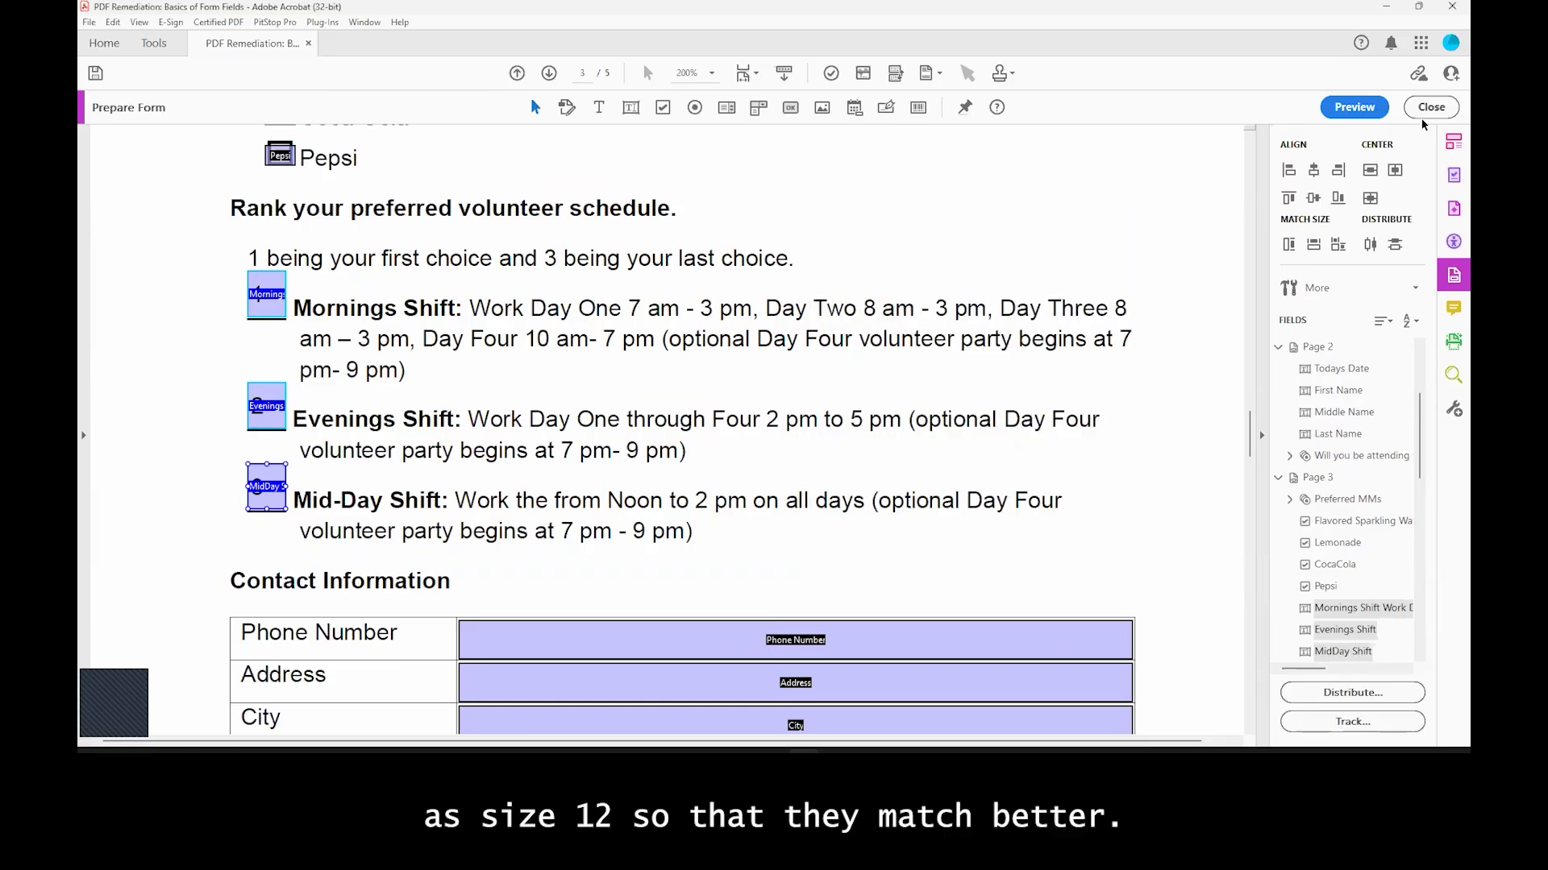
click(1431, 107)
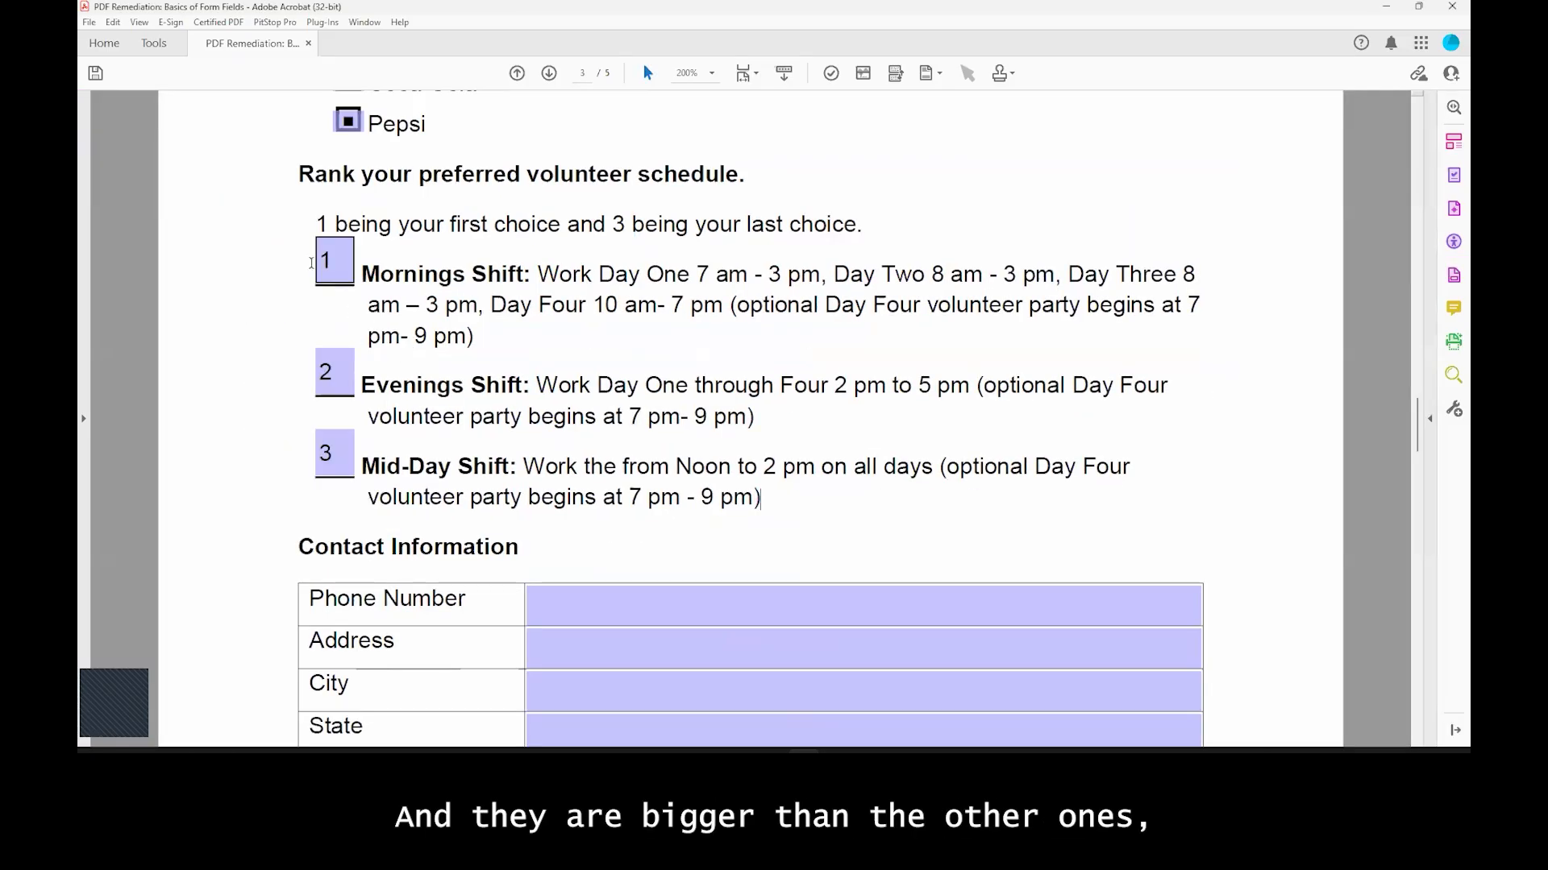
Step: Reduce the Mornings Shift field's height in form editing and set the Evenings and Mid-Day Shift fields to the same height
click(1454, 274)
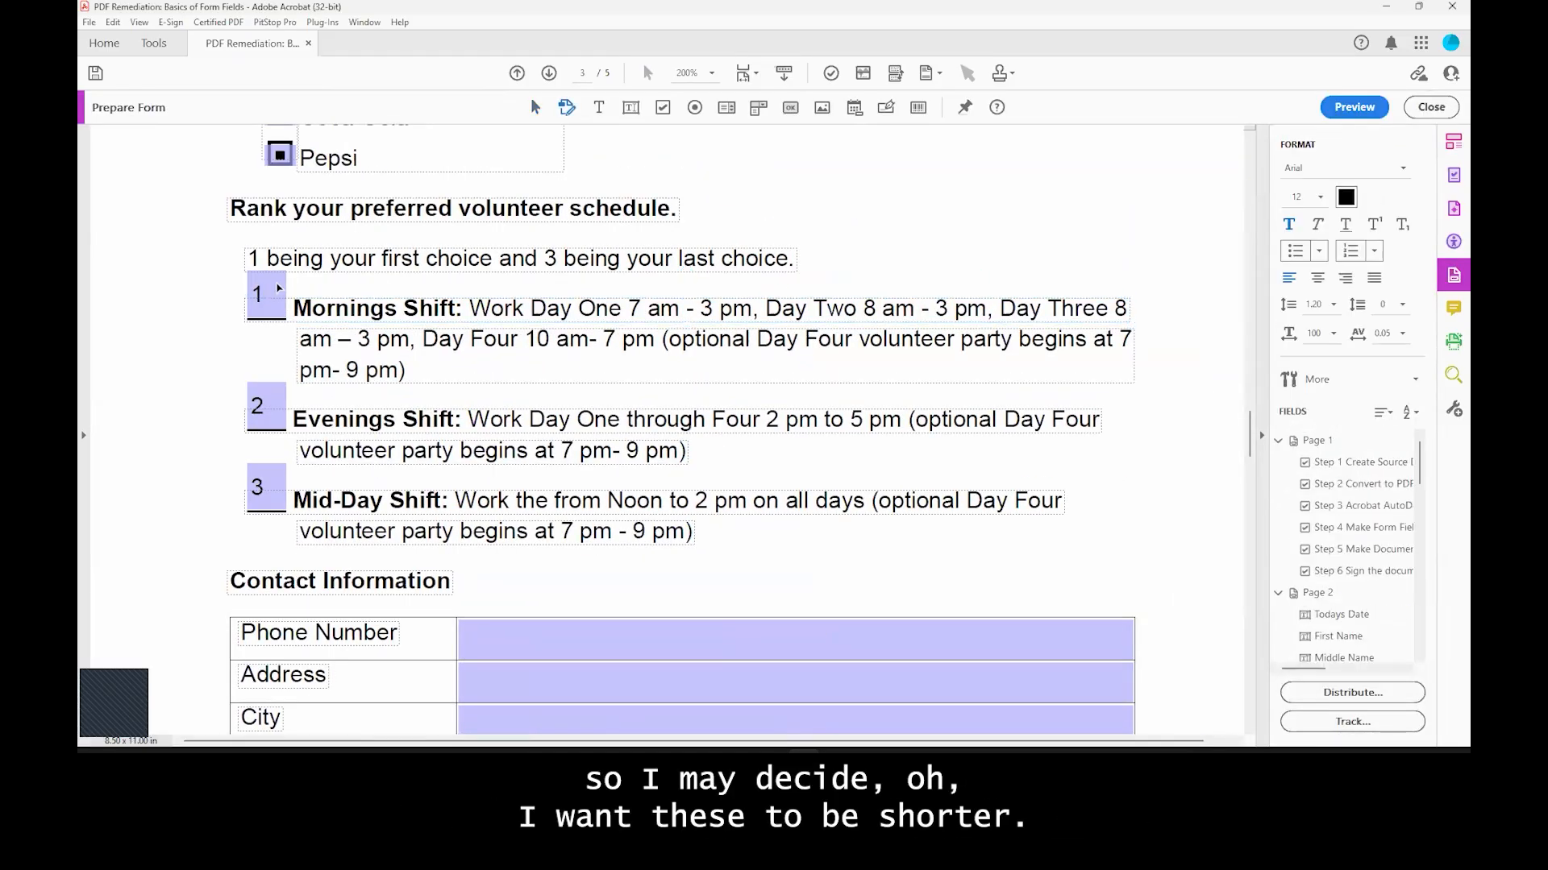
click(267, 291)
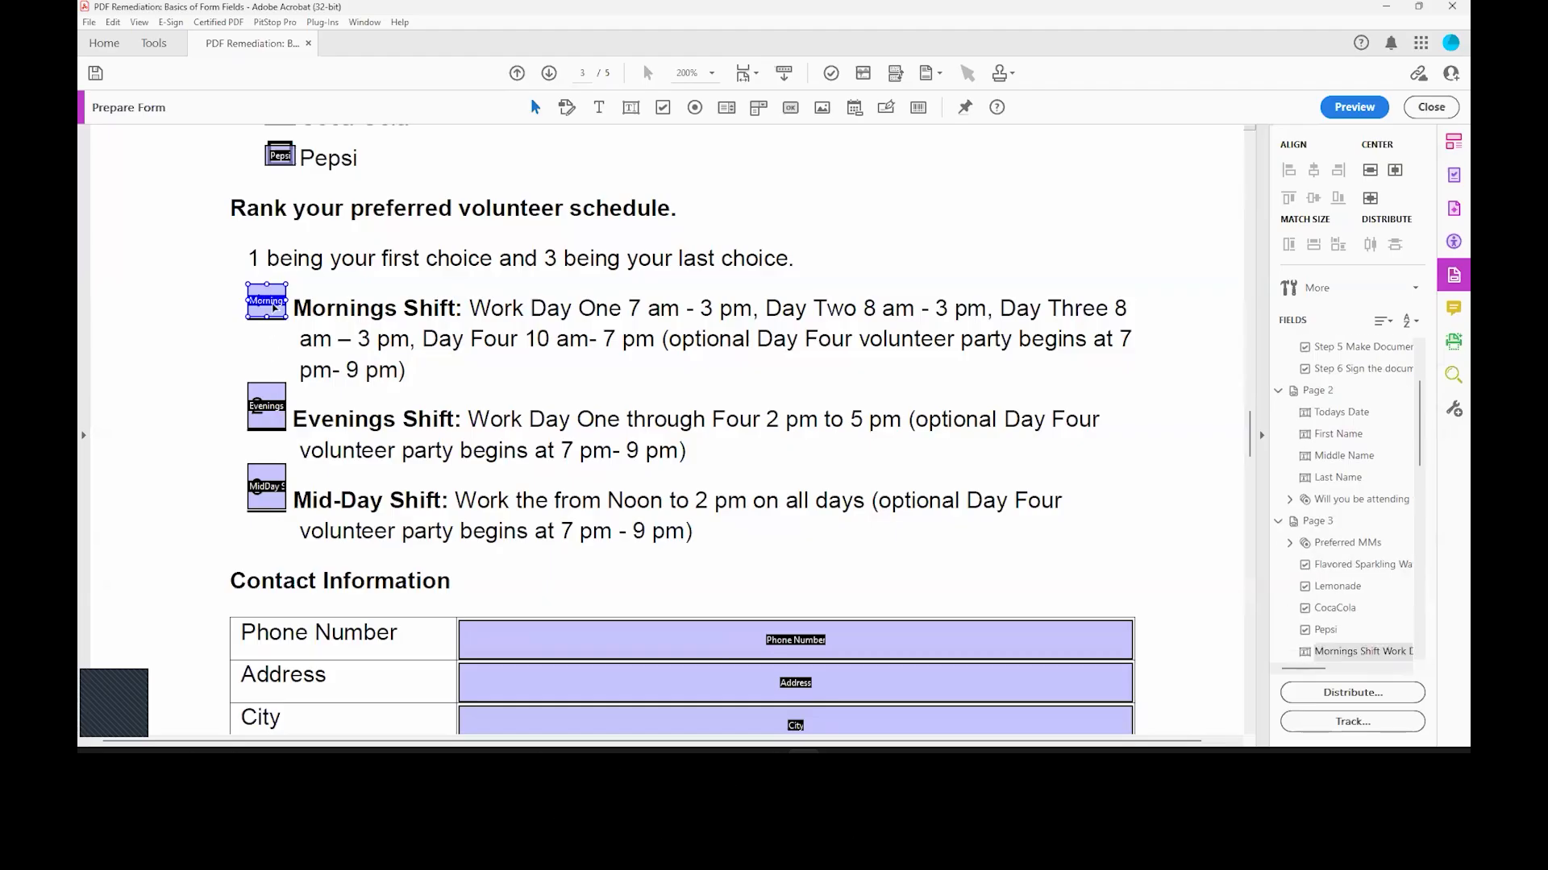
click(266, 496)
ctrl+click(267, 410)
ctrl+click(272, 306)
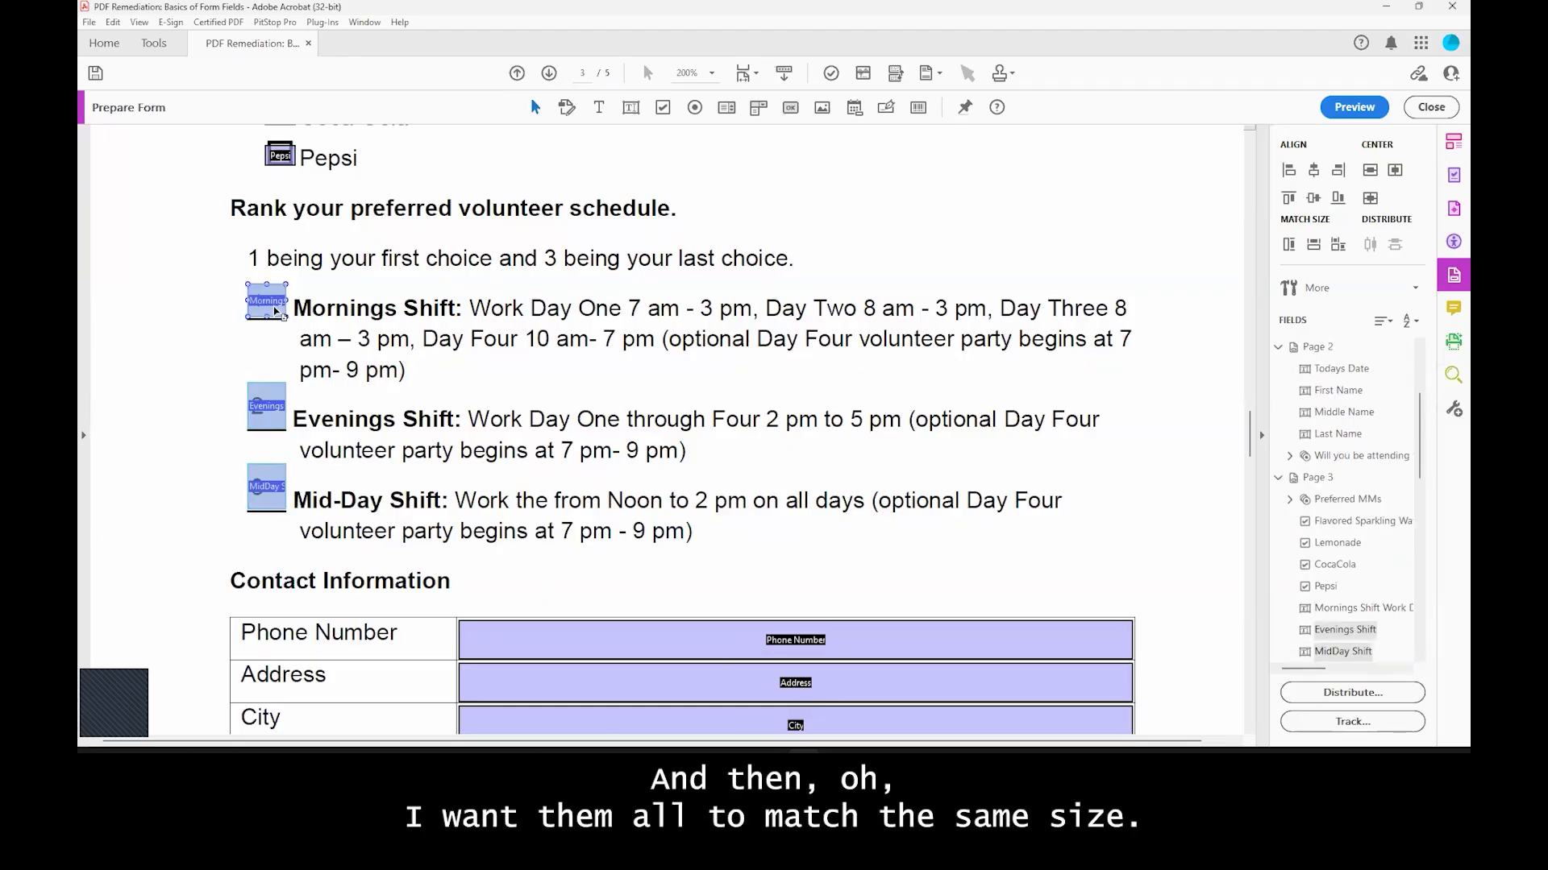
right_click(275, 309)
mouse_move(314, 574)
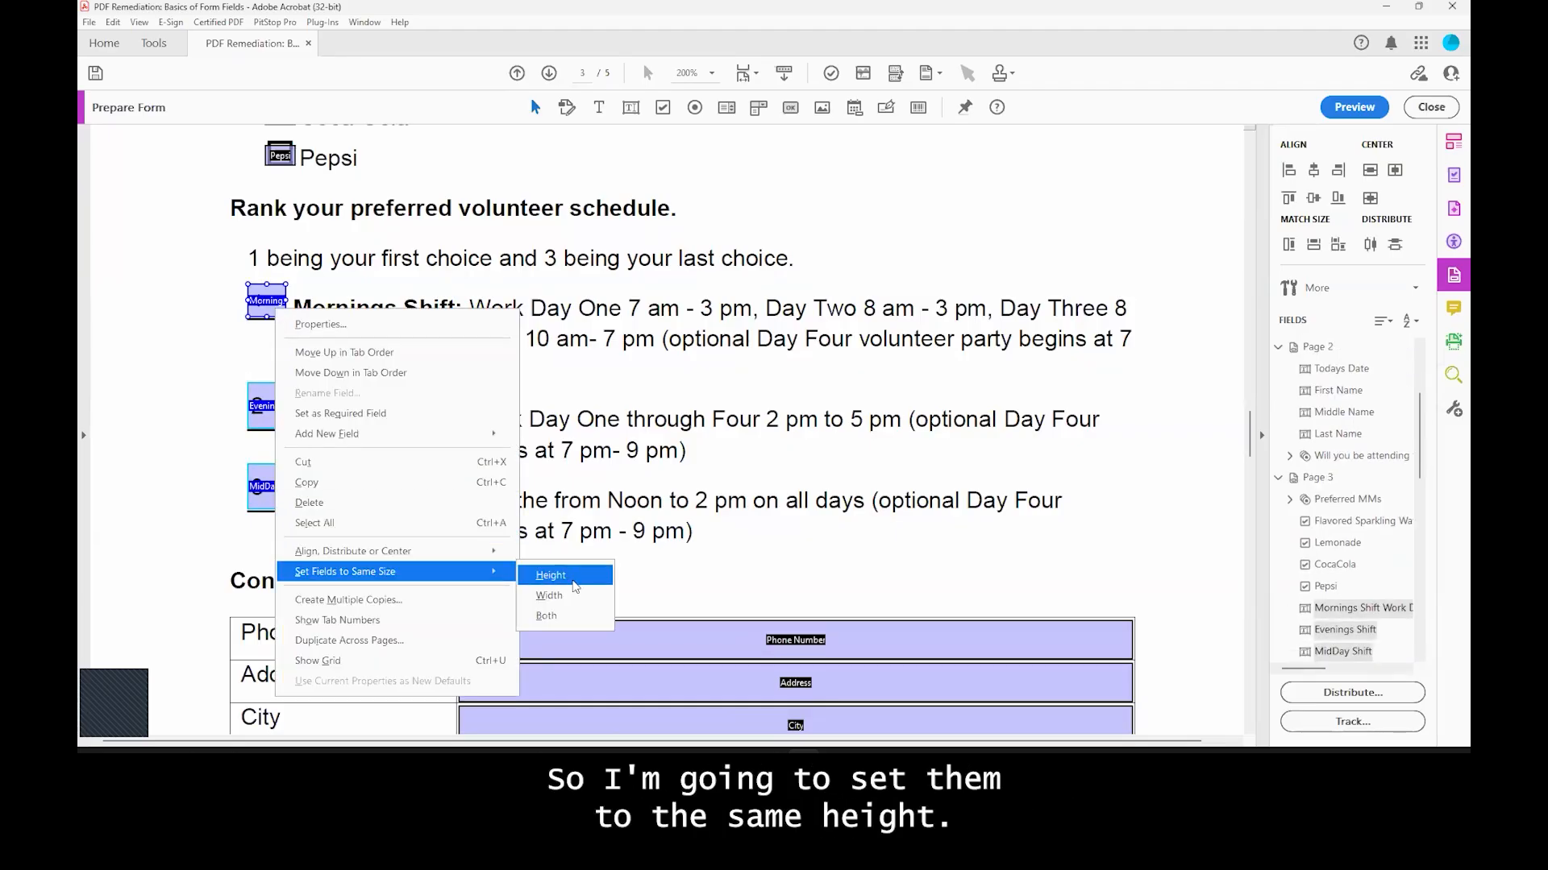
click(556, 574)
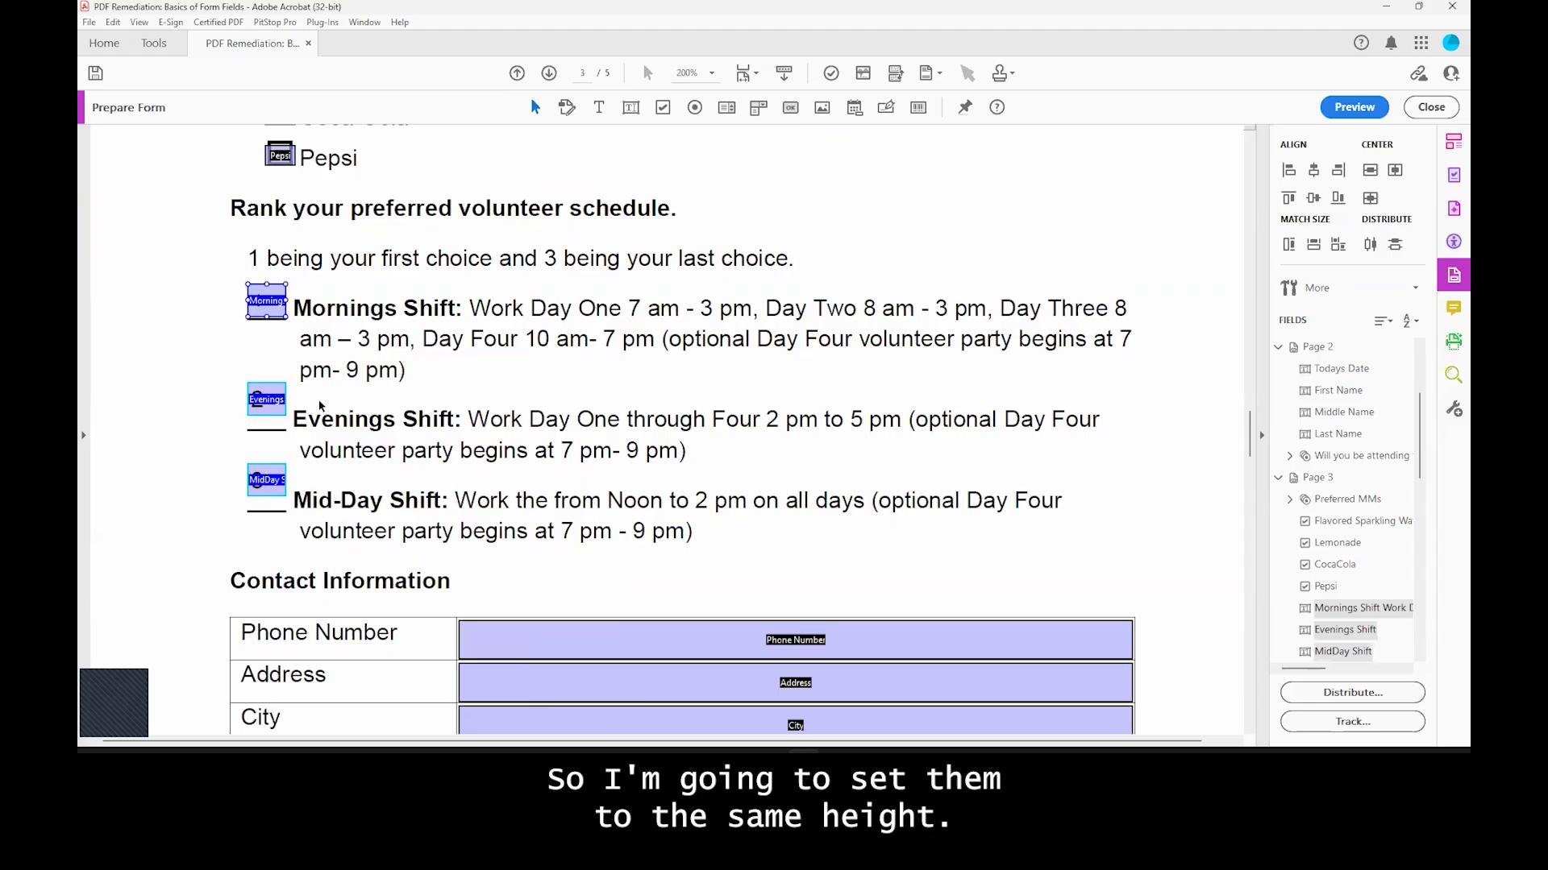
Step: Move the Evenings and Mid-Day Shift fields down together onto their underlines and leave form editing
click(268, 477)
ctrl+click(273, 408)
drag(273, 408, 274, 412)
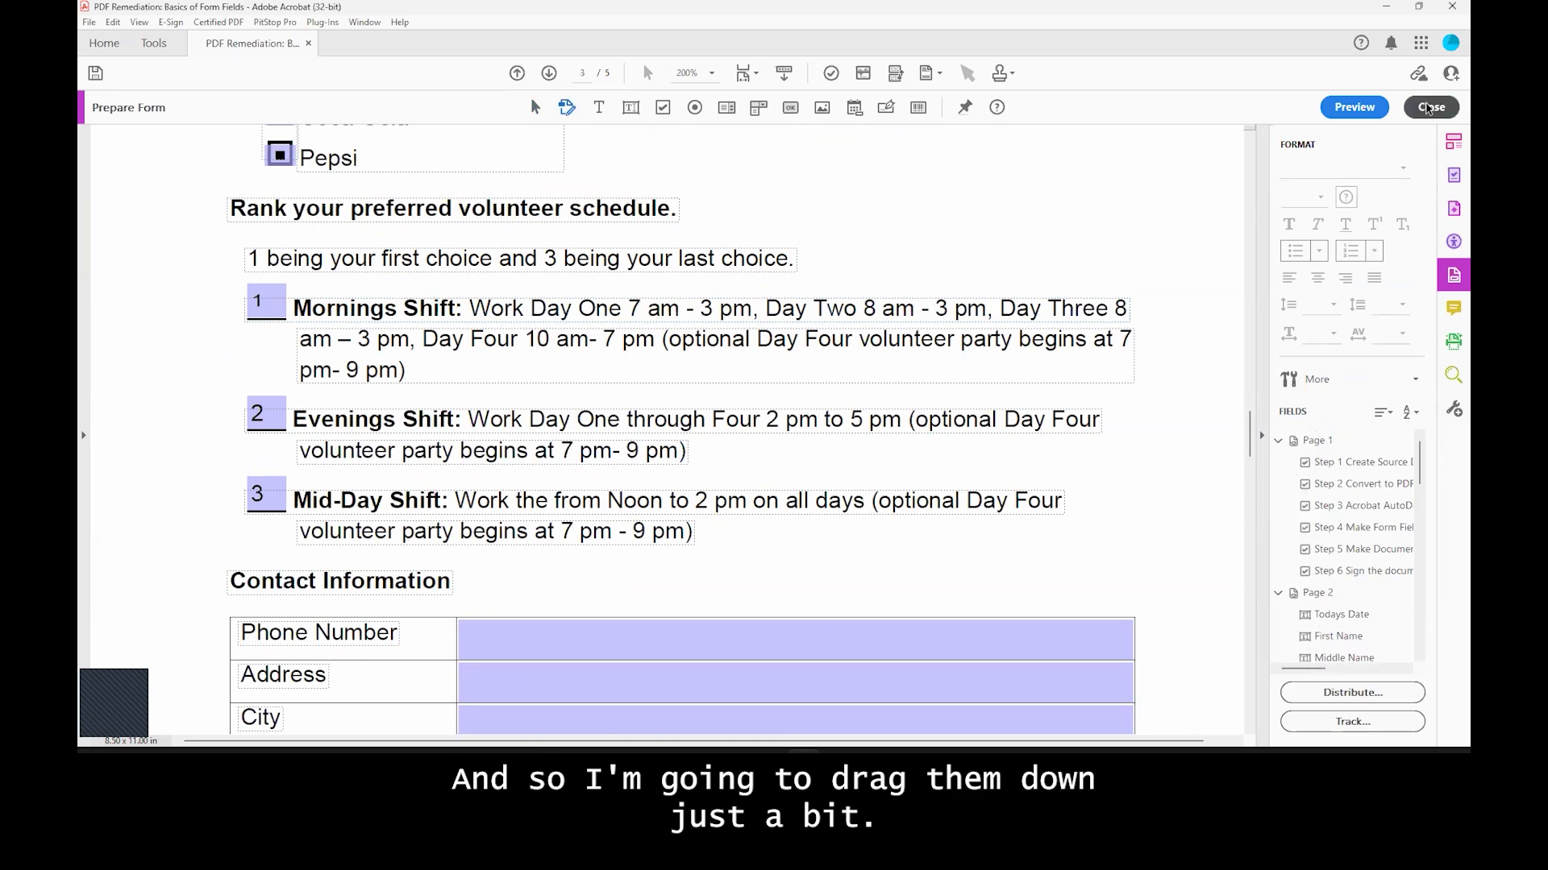
click(1429, 107)
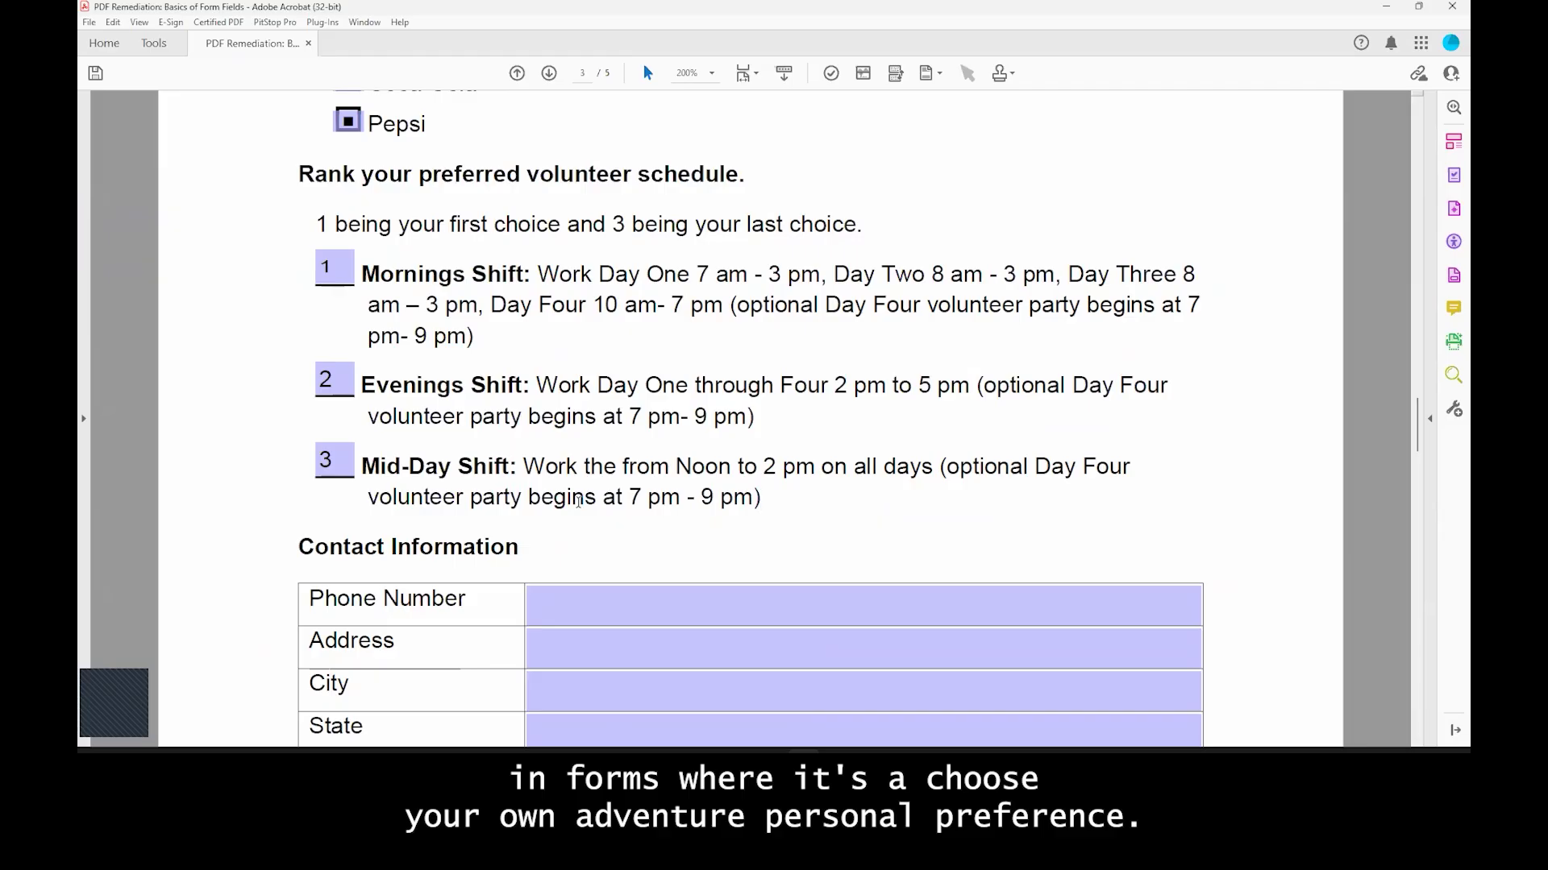
Step: Check how the three volunteer shift ranking fields look and respond in the fillable form
click(347, 277)
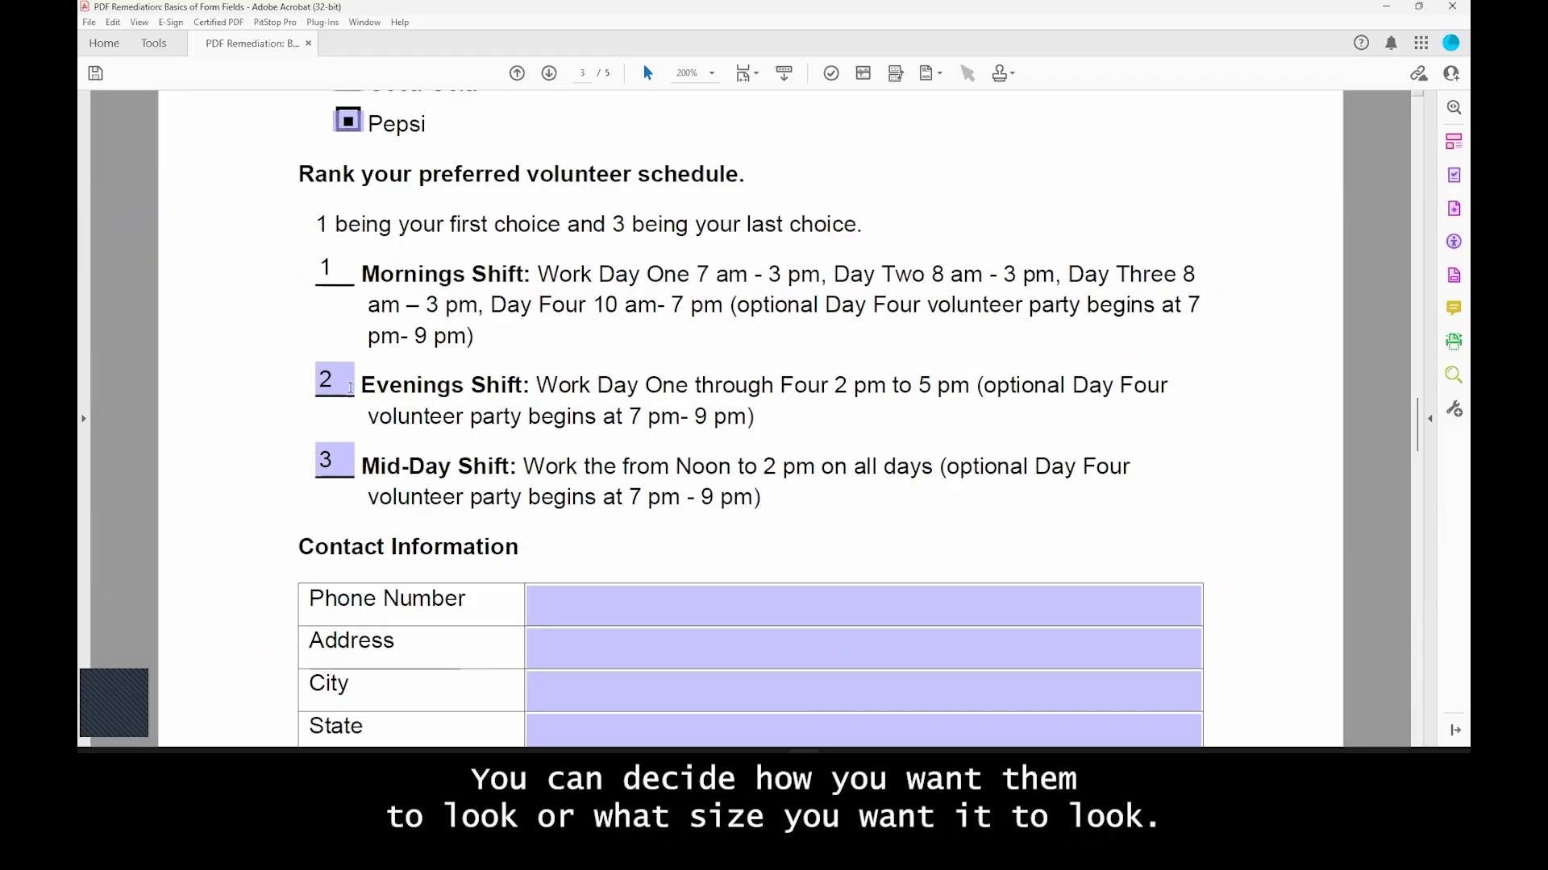
click(349, 388)
click(335, 466)
click(353, 304)
scroll(453, 524, down, 3)
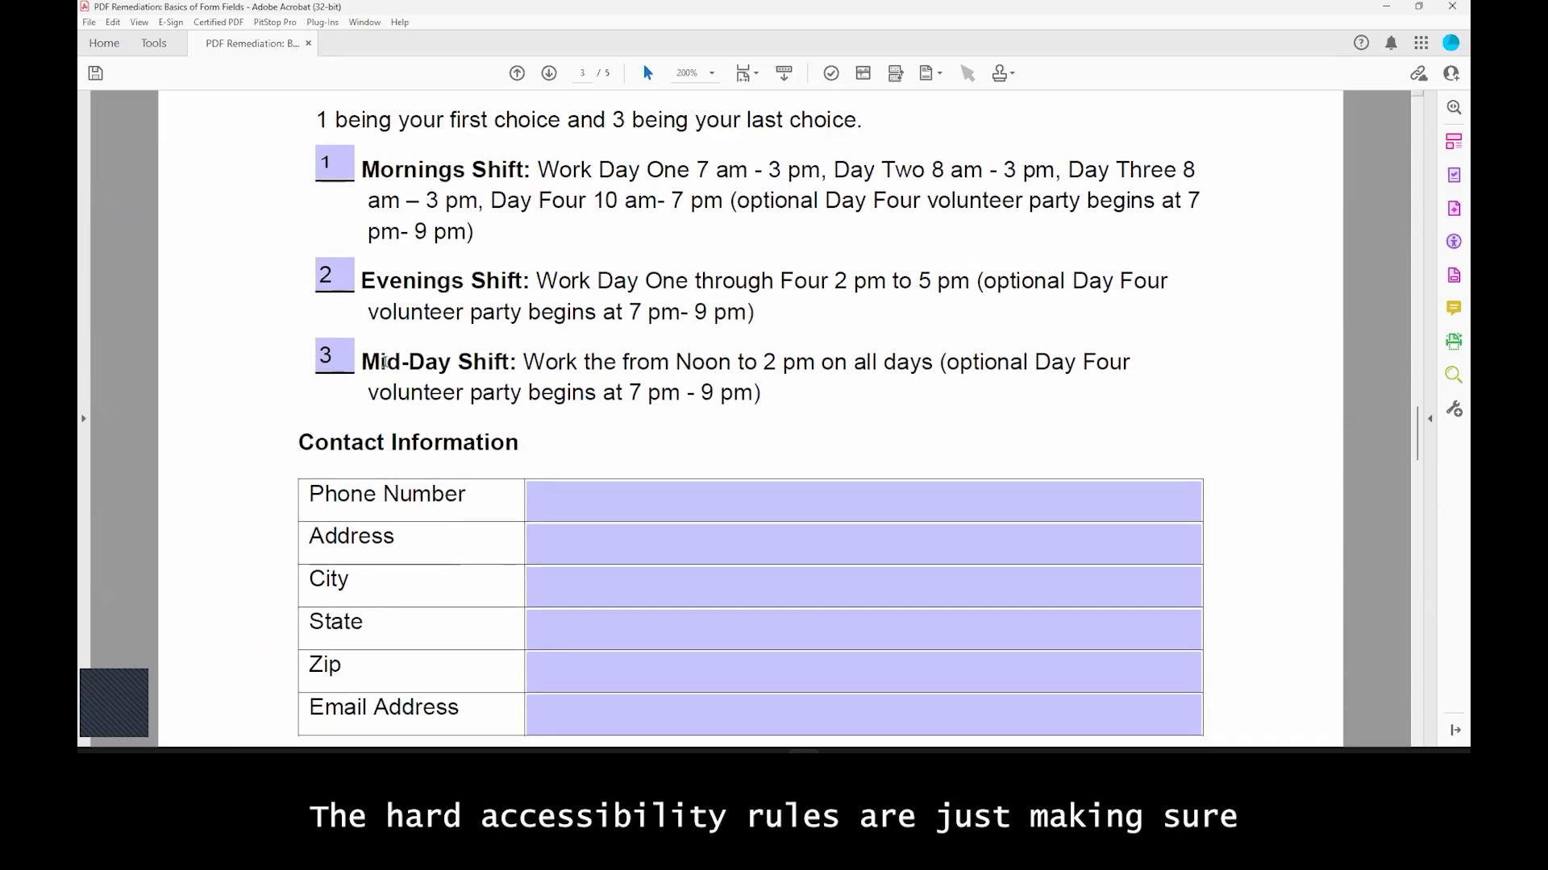
click(328, 272)
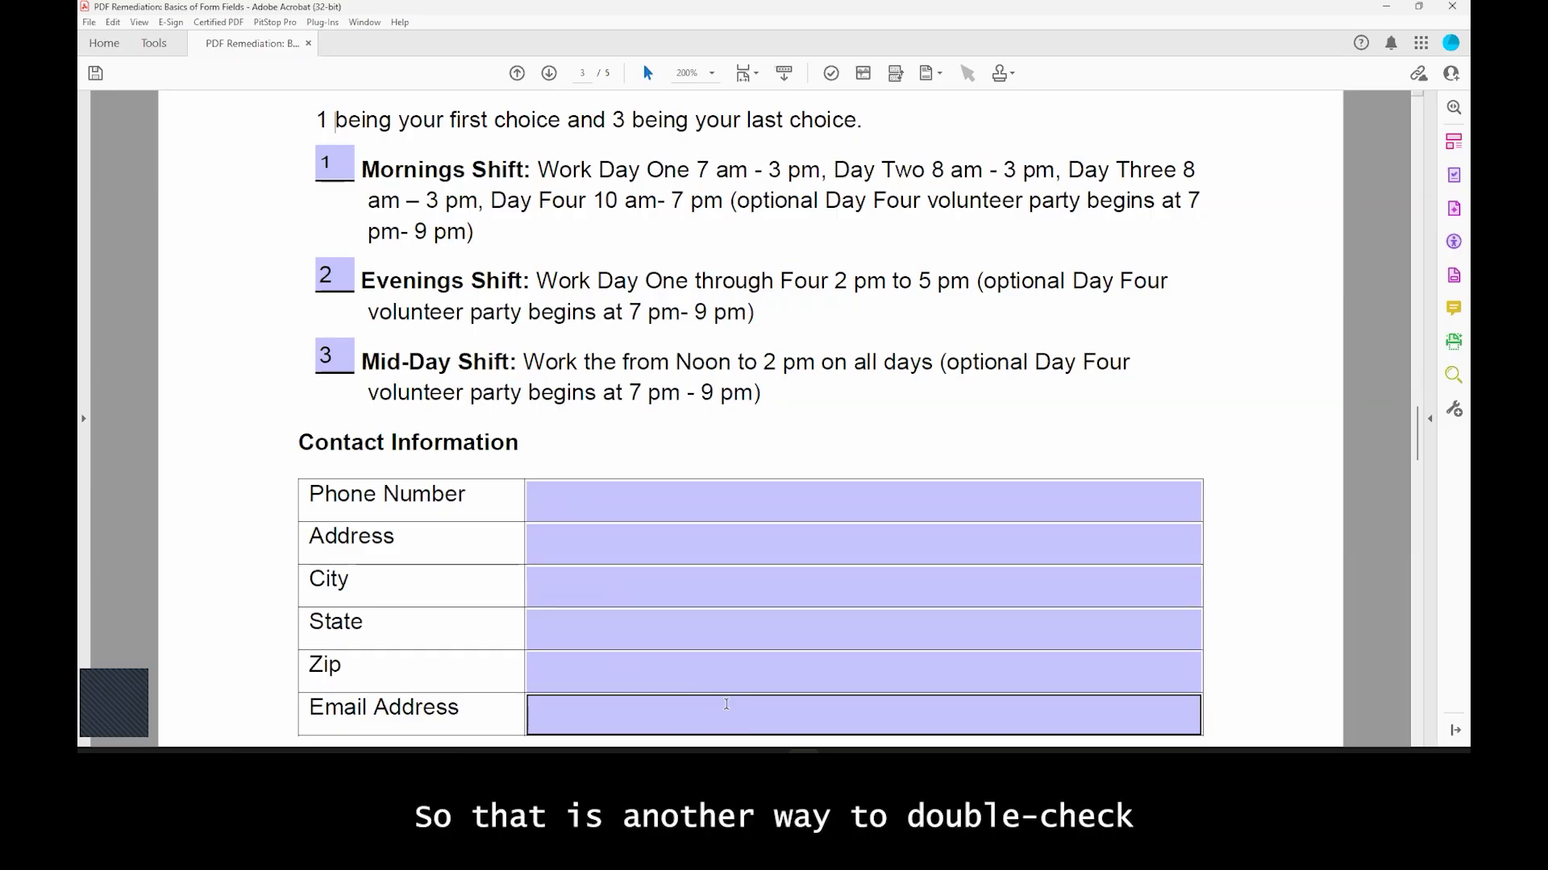
Step: Examine the Contact Information table's labels and fill-in fields from Phone Number to Email Address
scroll(701, 723, down, 2)
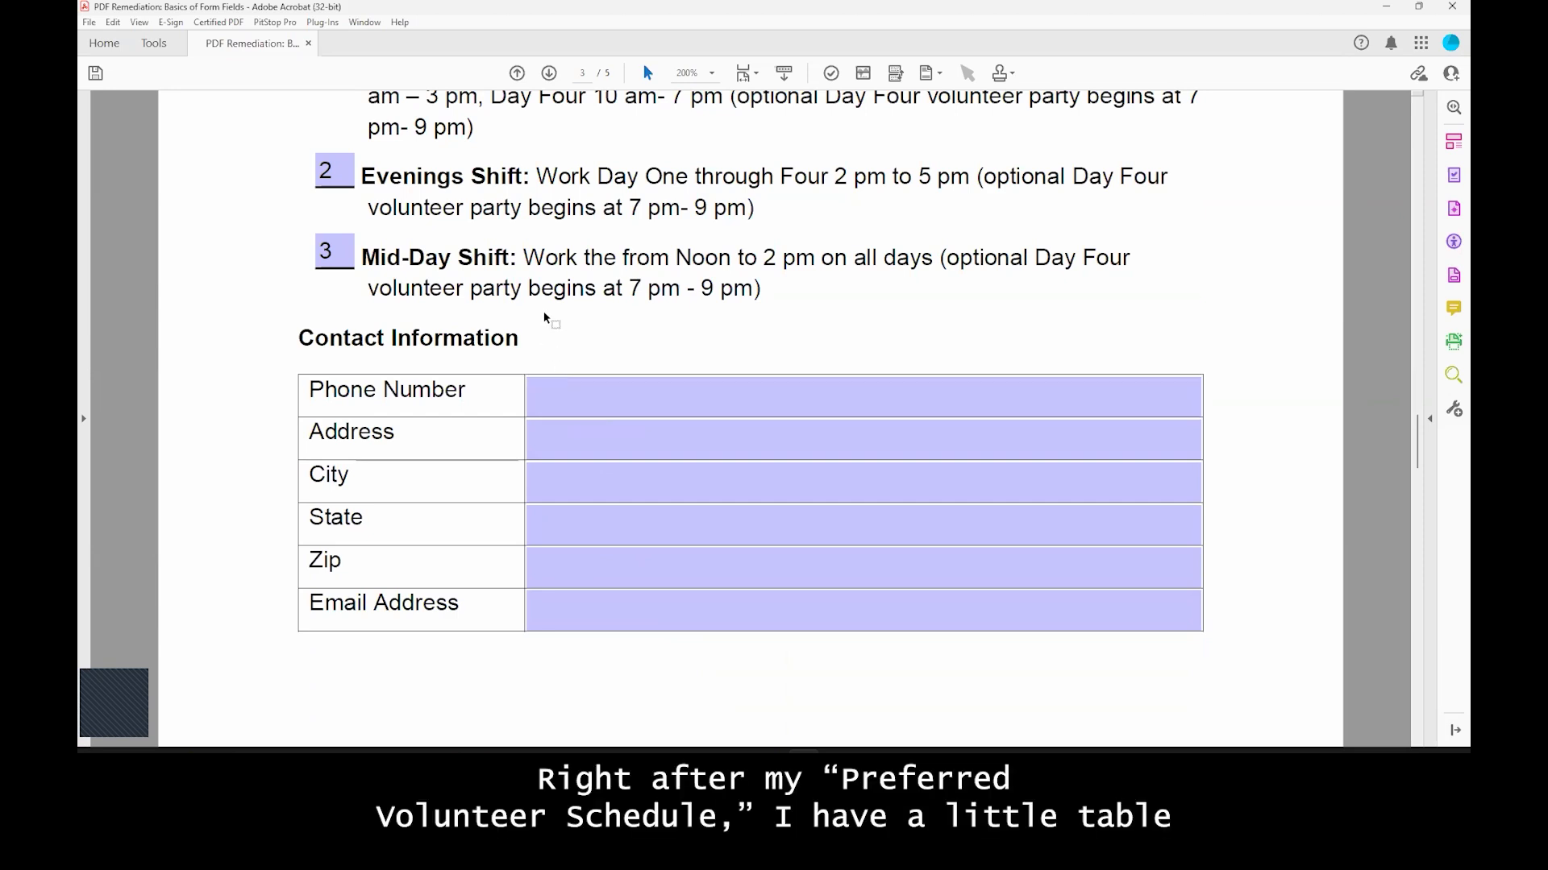
scroll(573, 399, up, 4)
scroll(712, 350, down, 3)
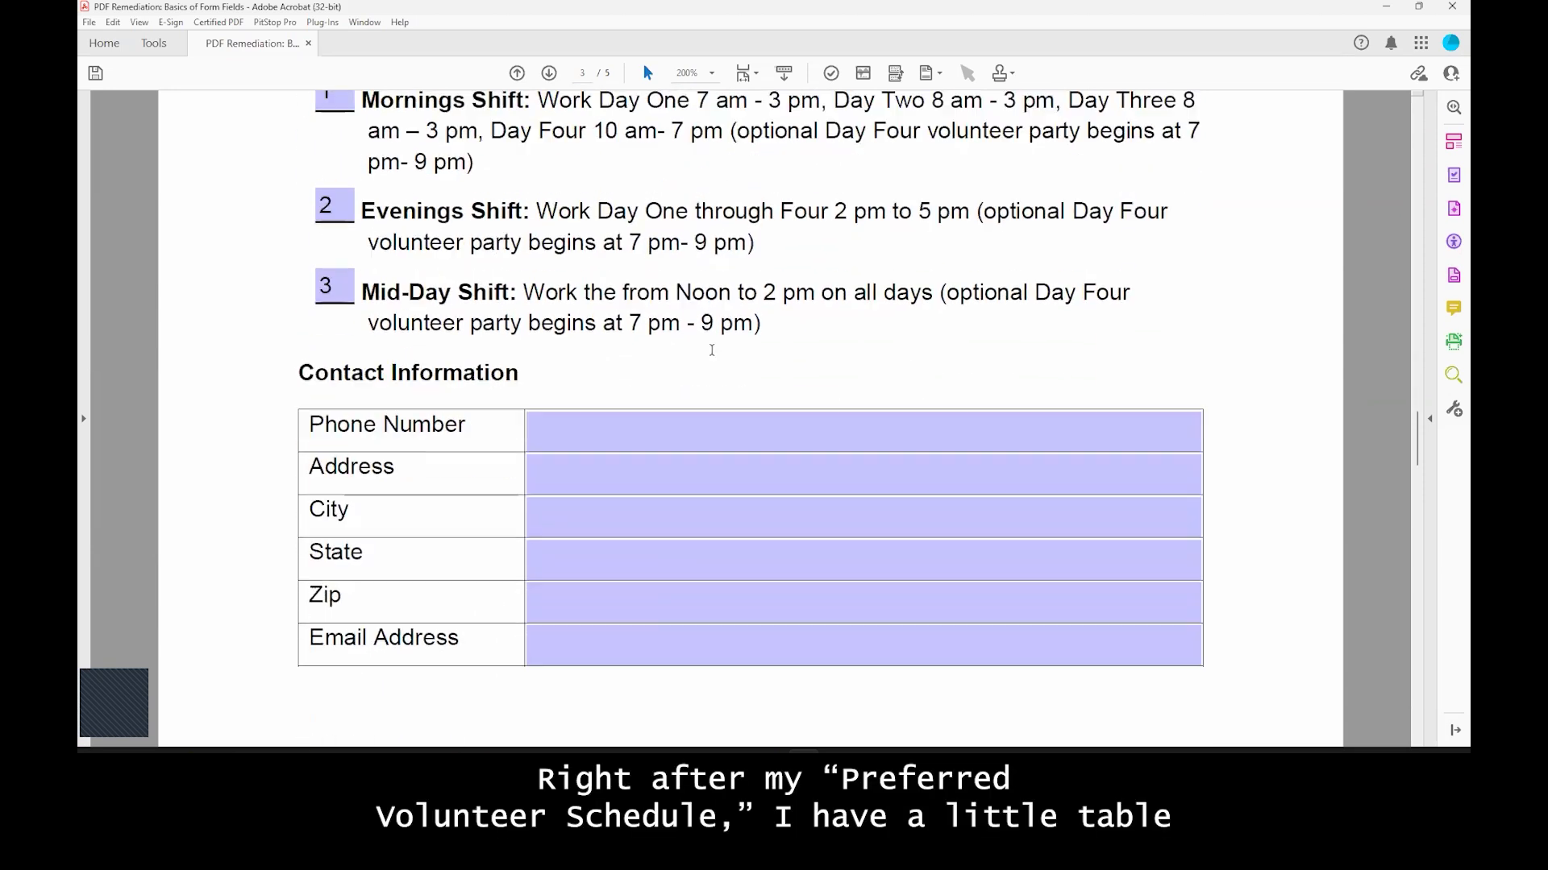
scroll(418, 412, down, 1)
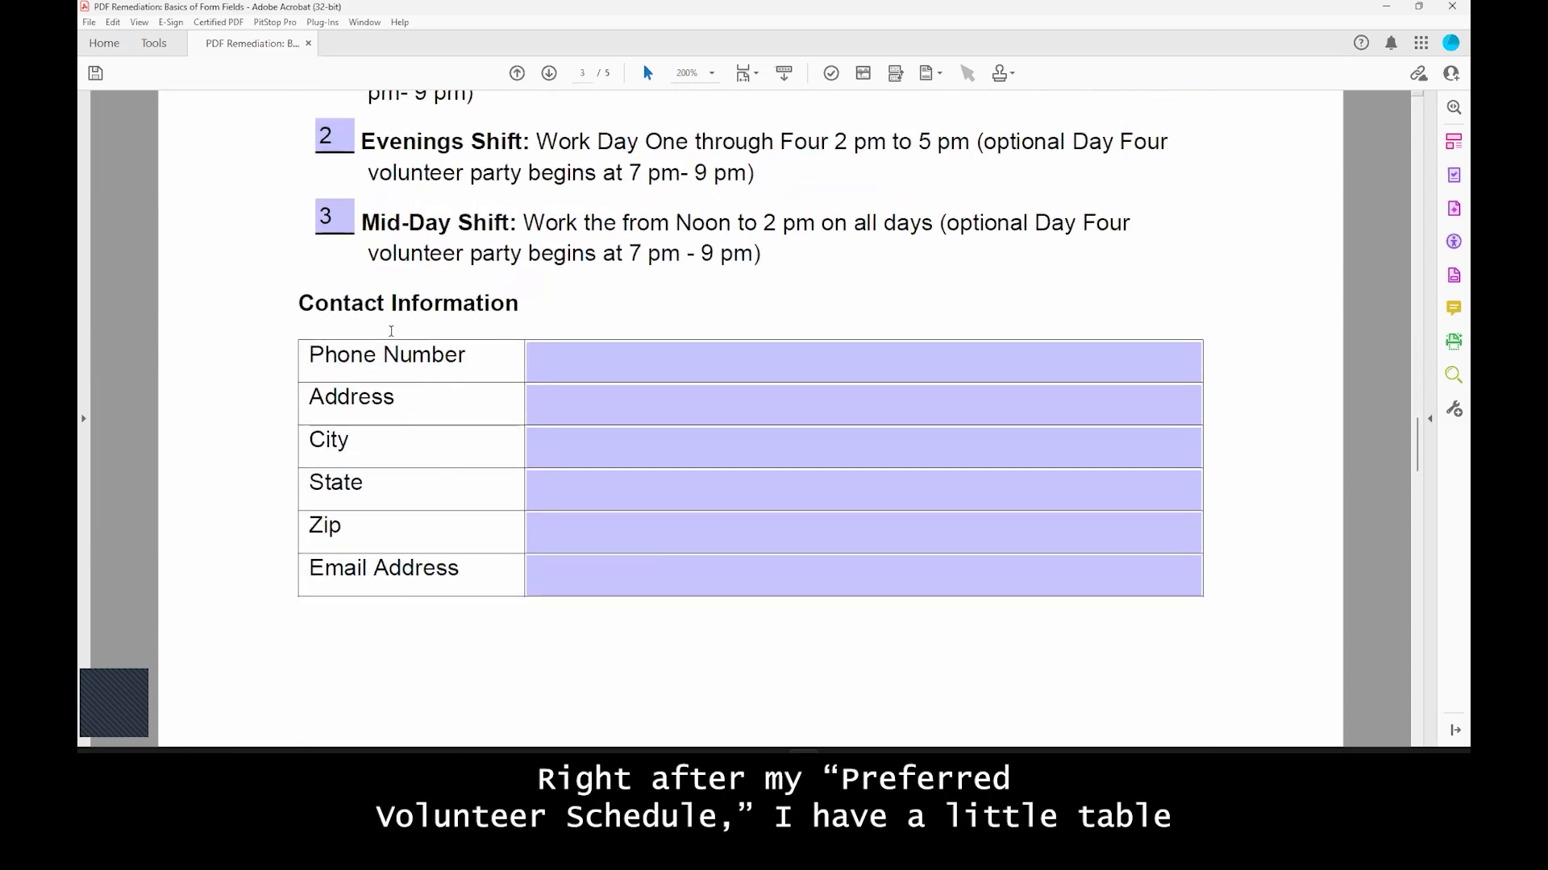
triple_click(366, 363)
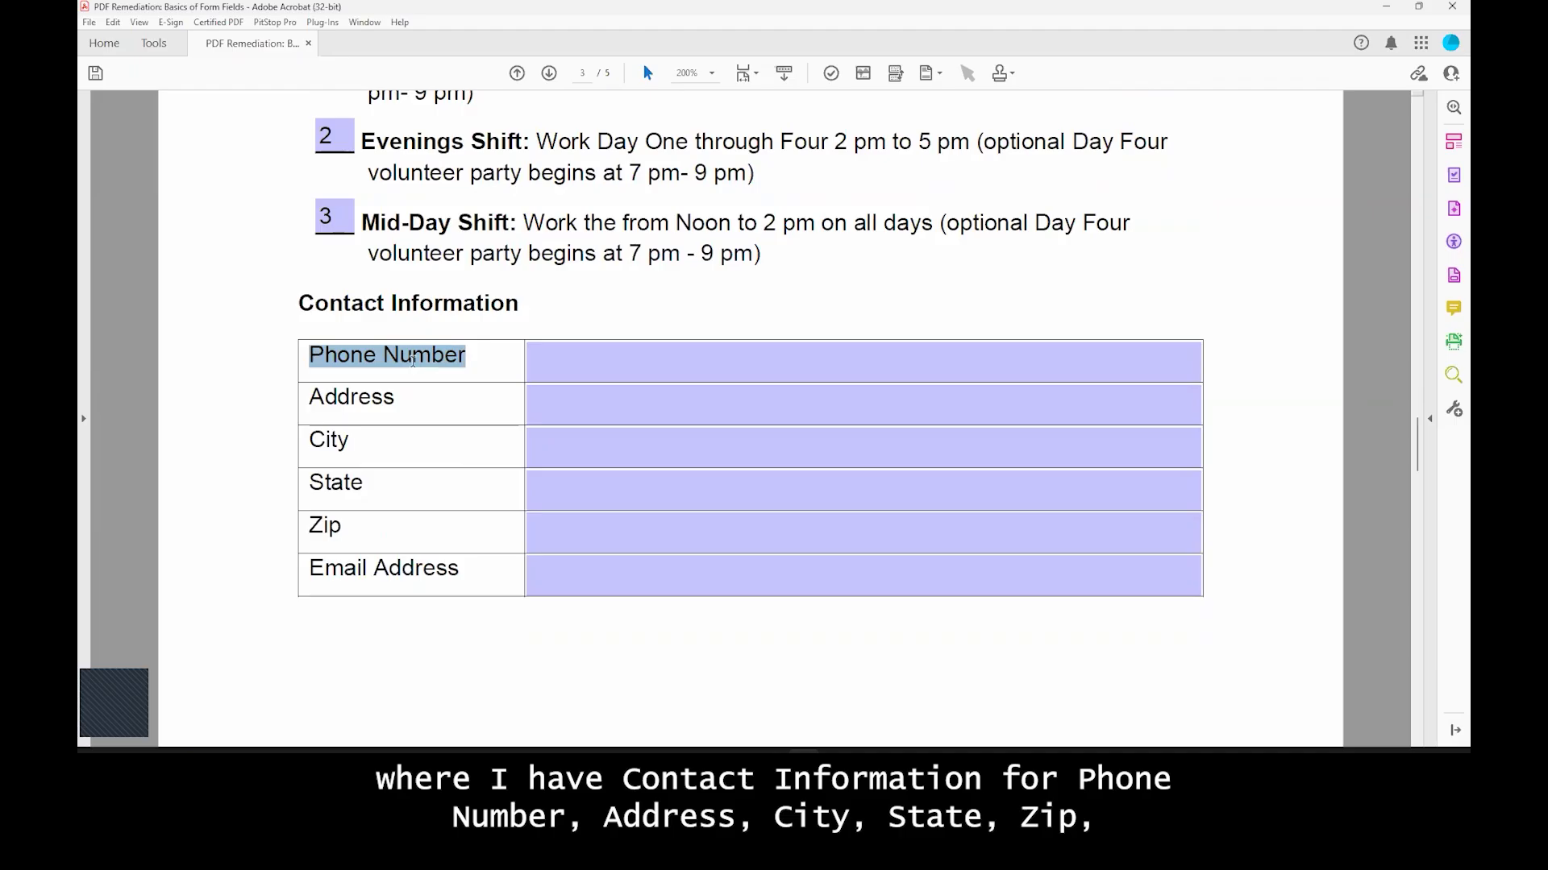
click(371, 393)
drag(330, 545, 345, 538)
click(660, 567)
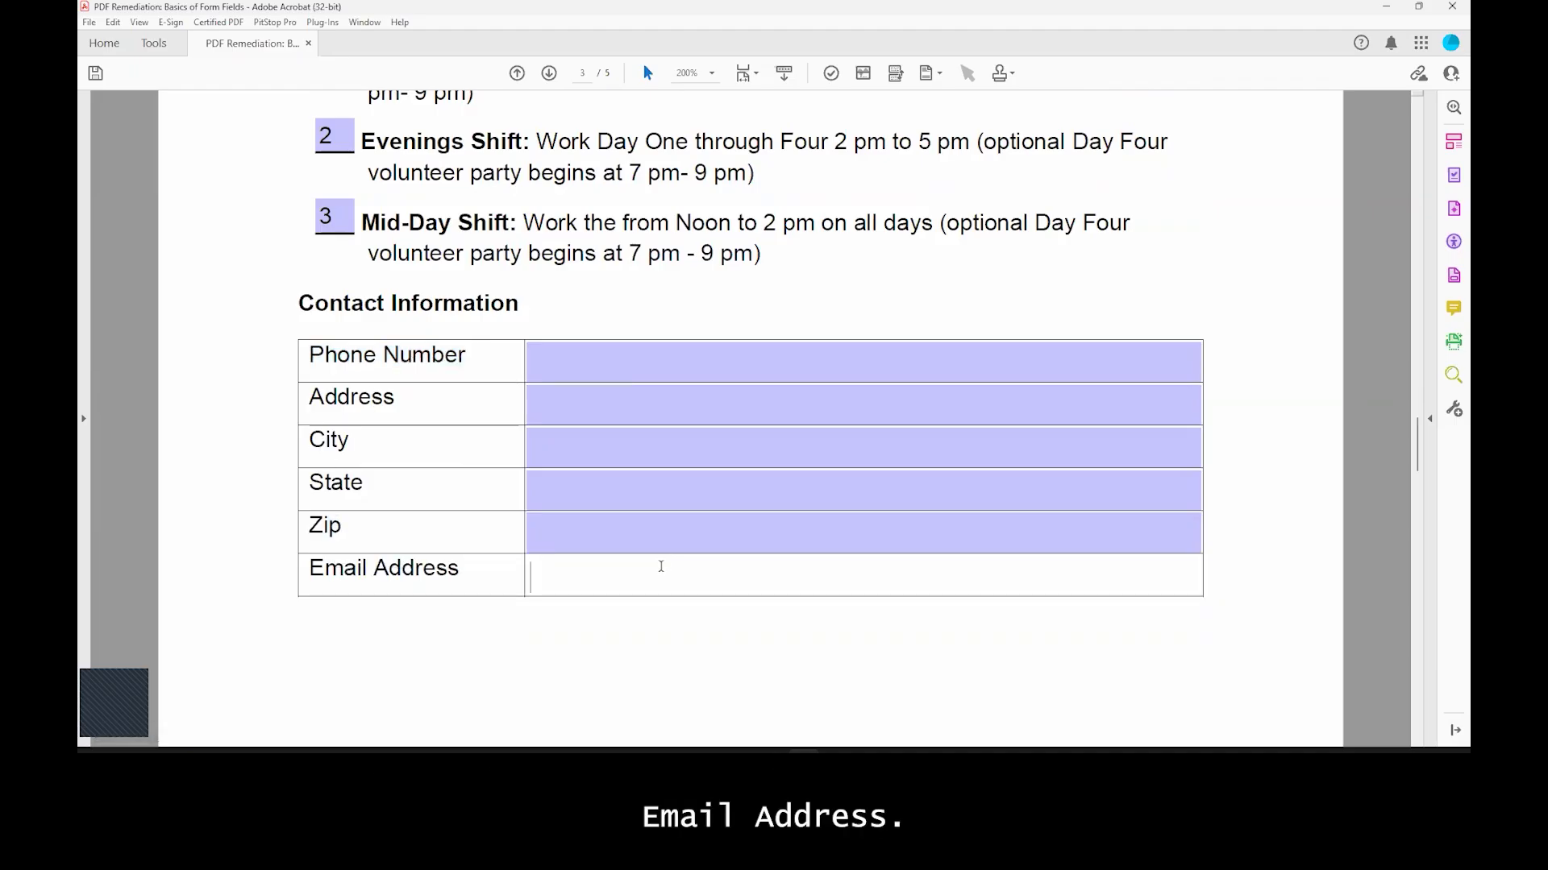
click(584, 532)
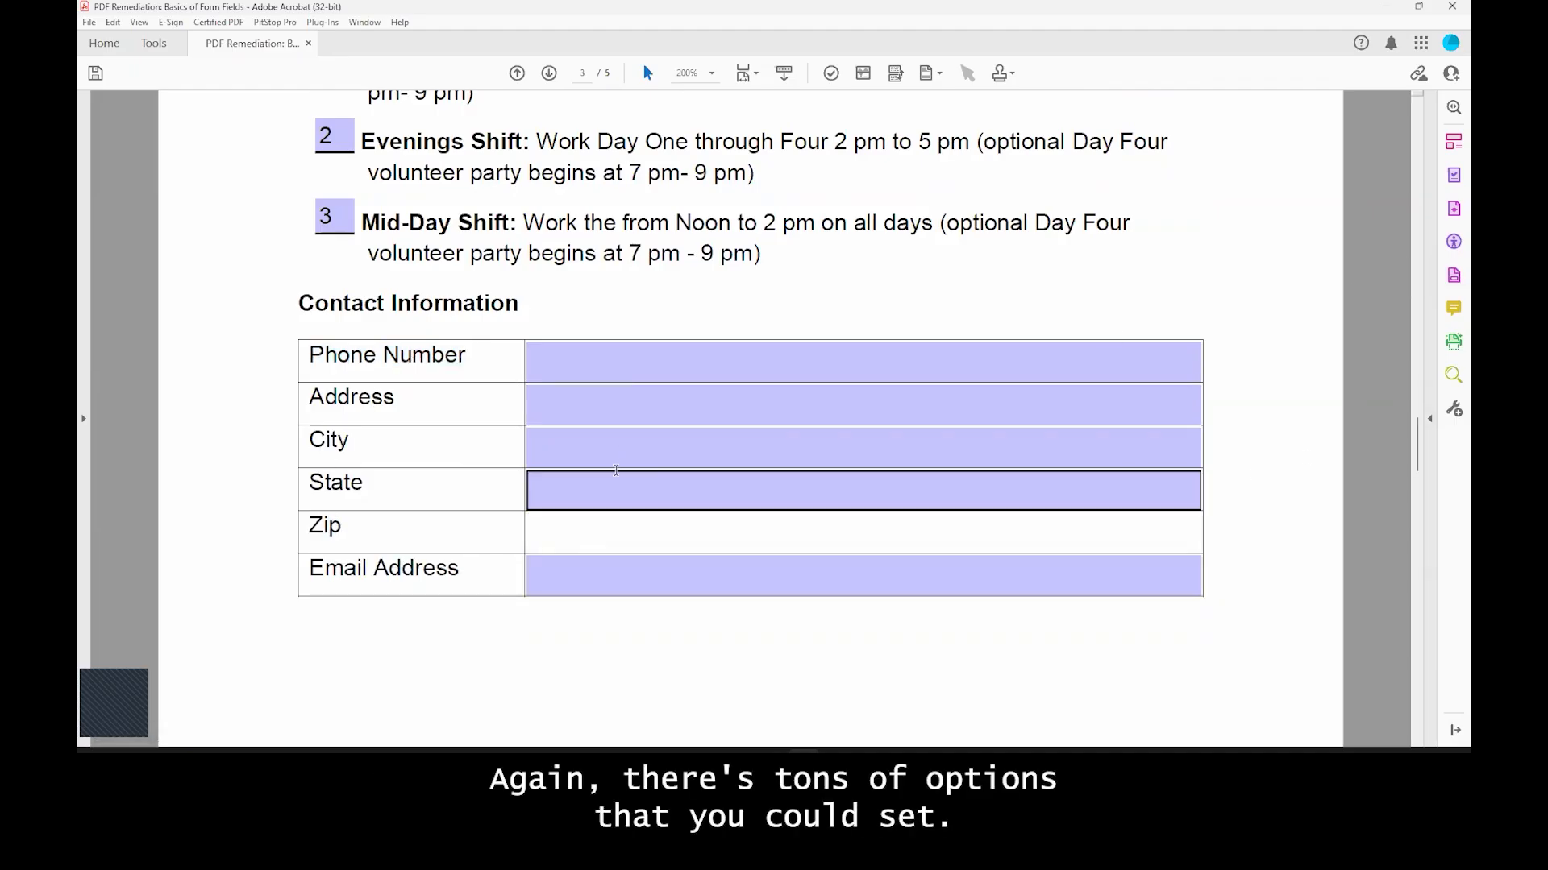
click(597, 450)
click(575, 364)
Step: Try the Special format category with the Phone Number option on the Phone Number text field
click(1453, 274)
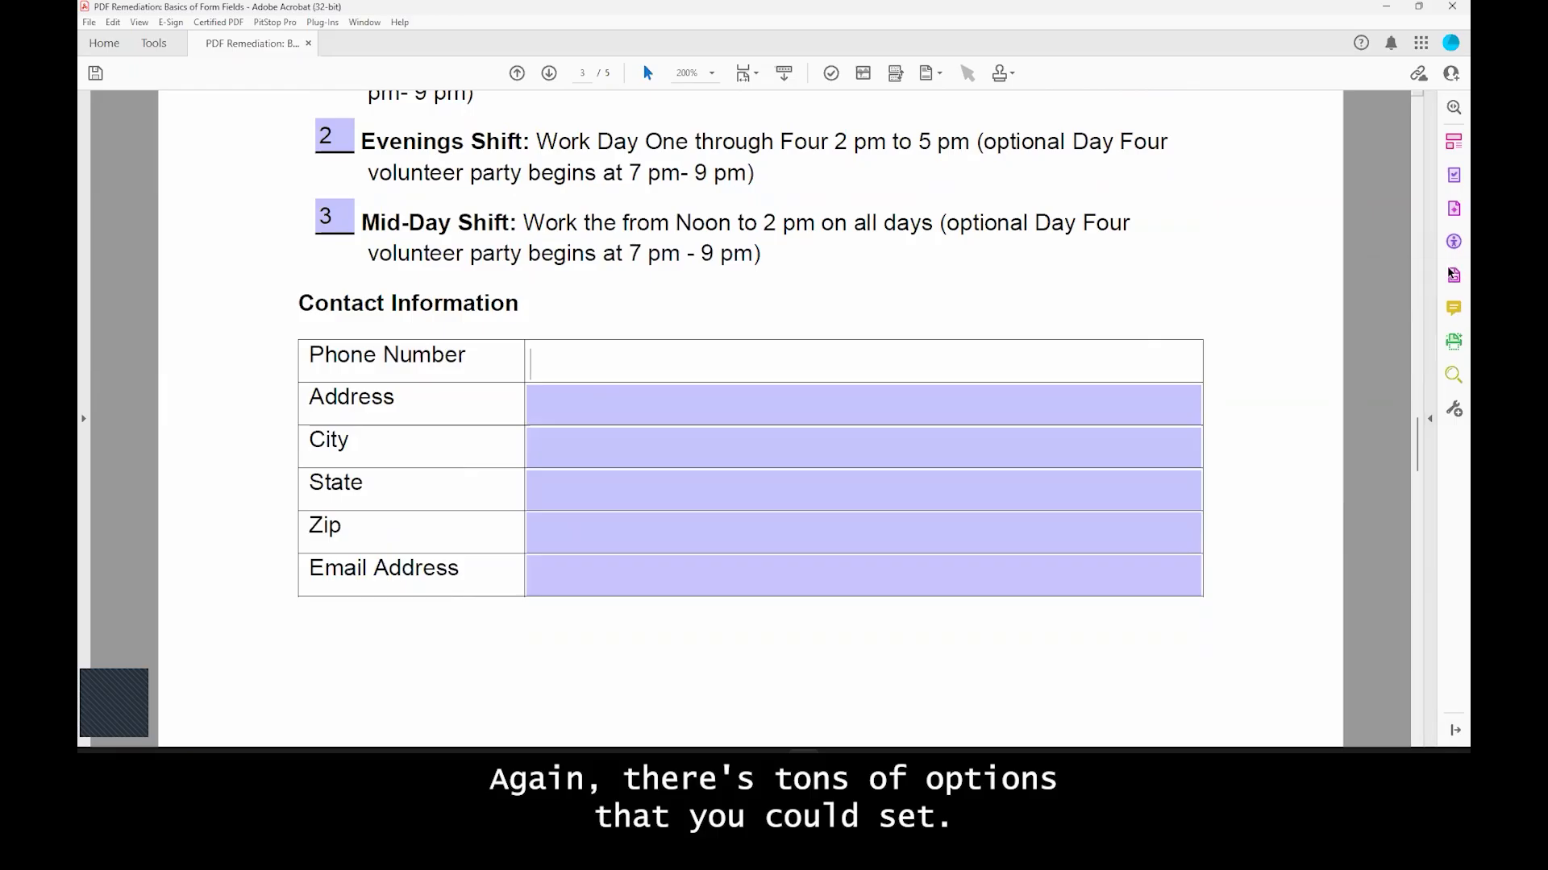
double_click(528, 400)
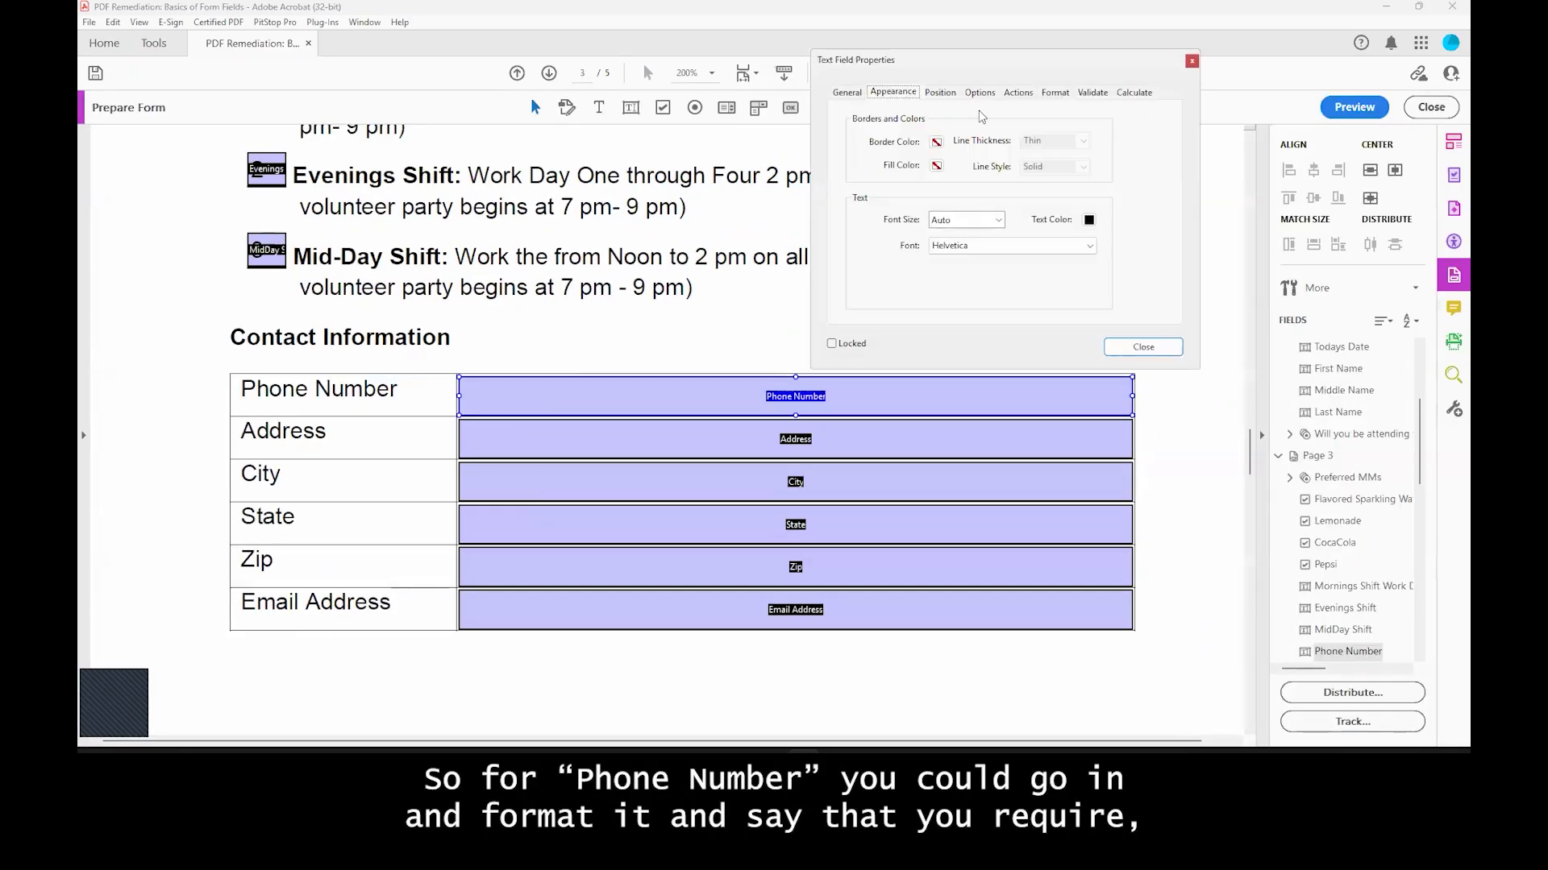
click(1055, 91)
click(1009, 123)
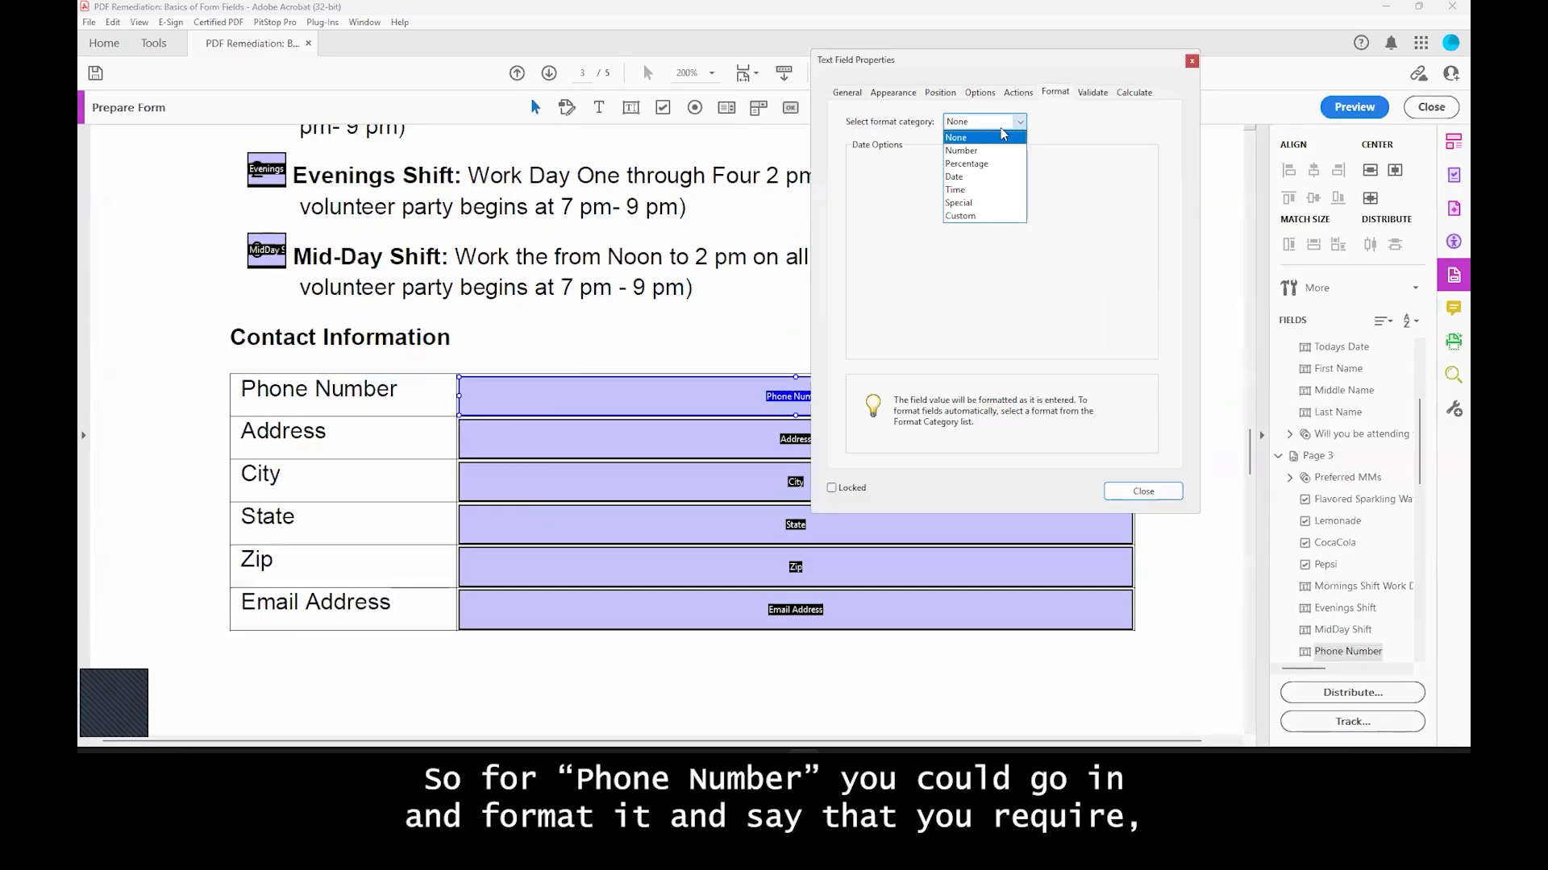
click(970, 216)
click(984, 122)
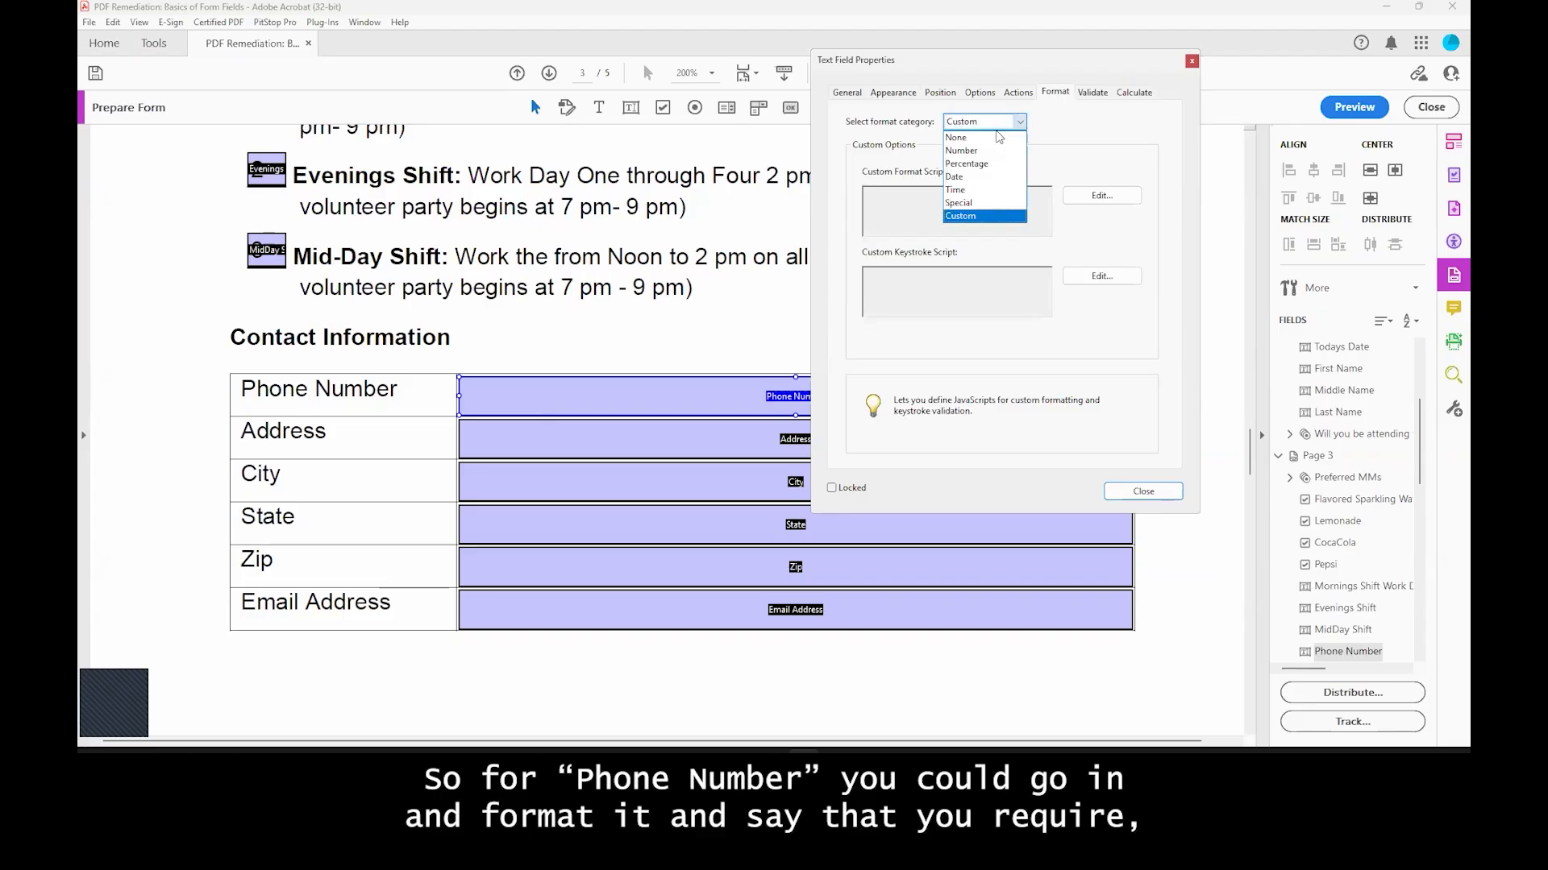
click(970, 203)
click(913, 214)
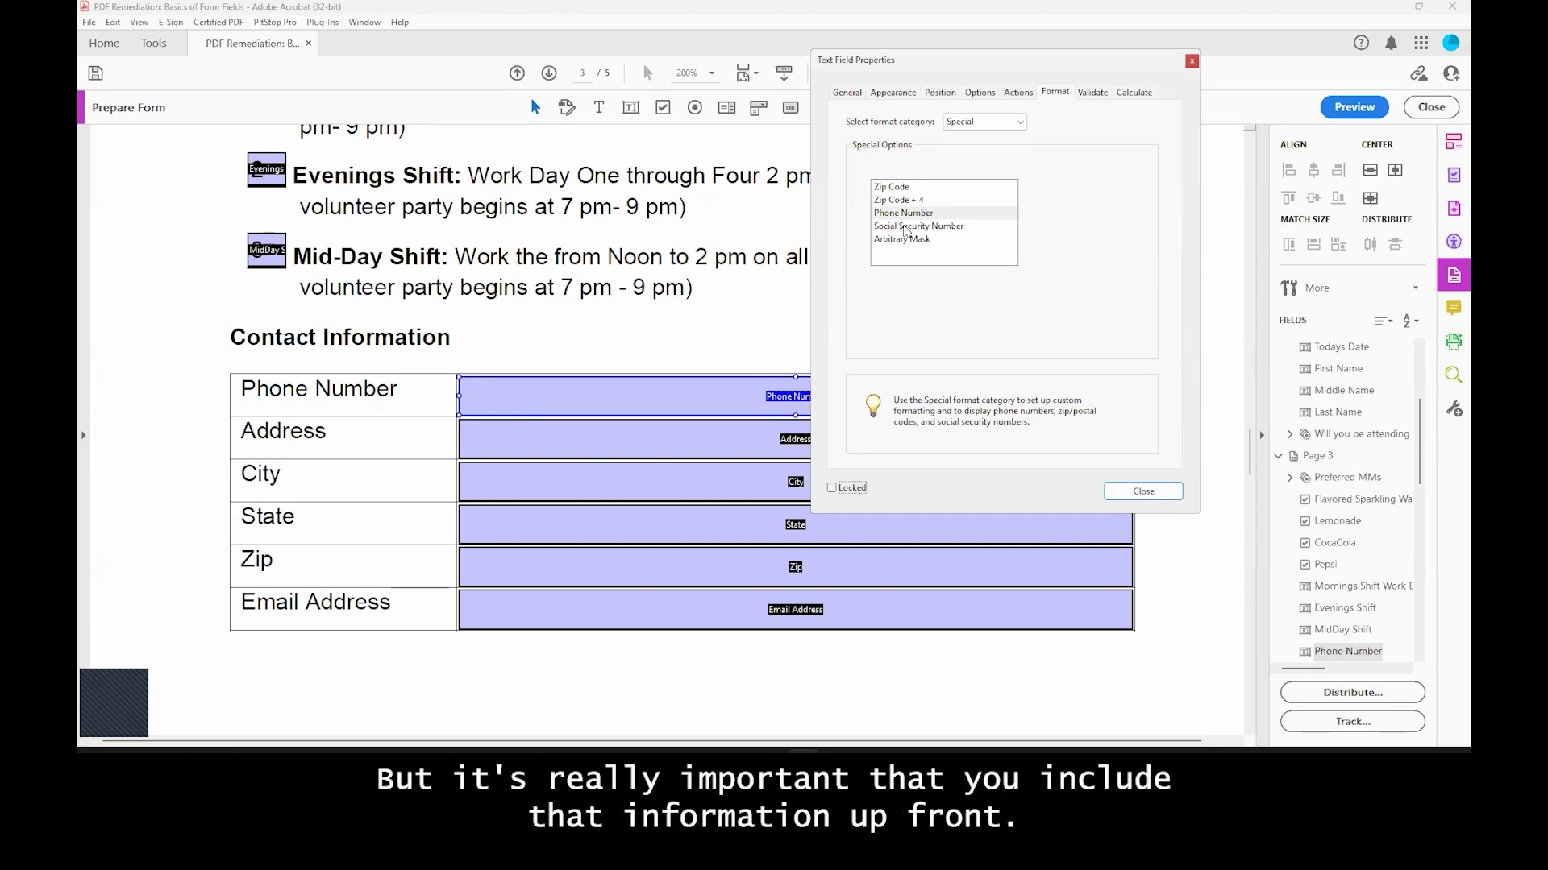
Step: Reset the Phone Number field's format category to None
click(983, 122)
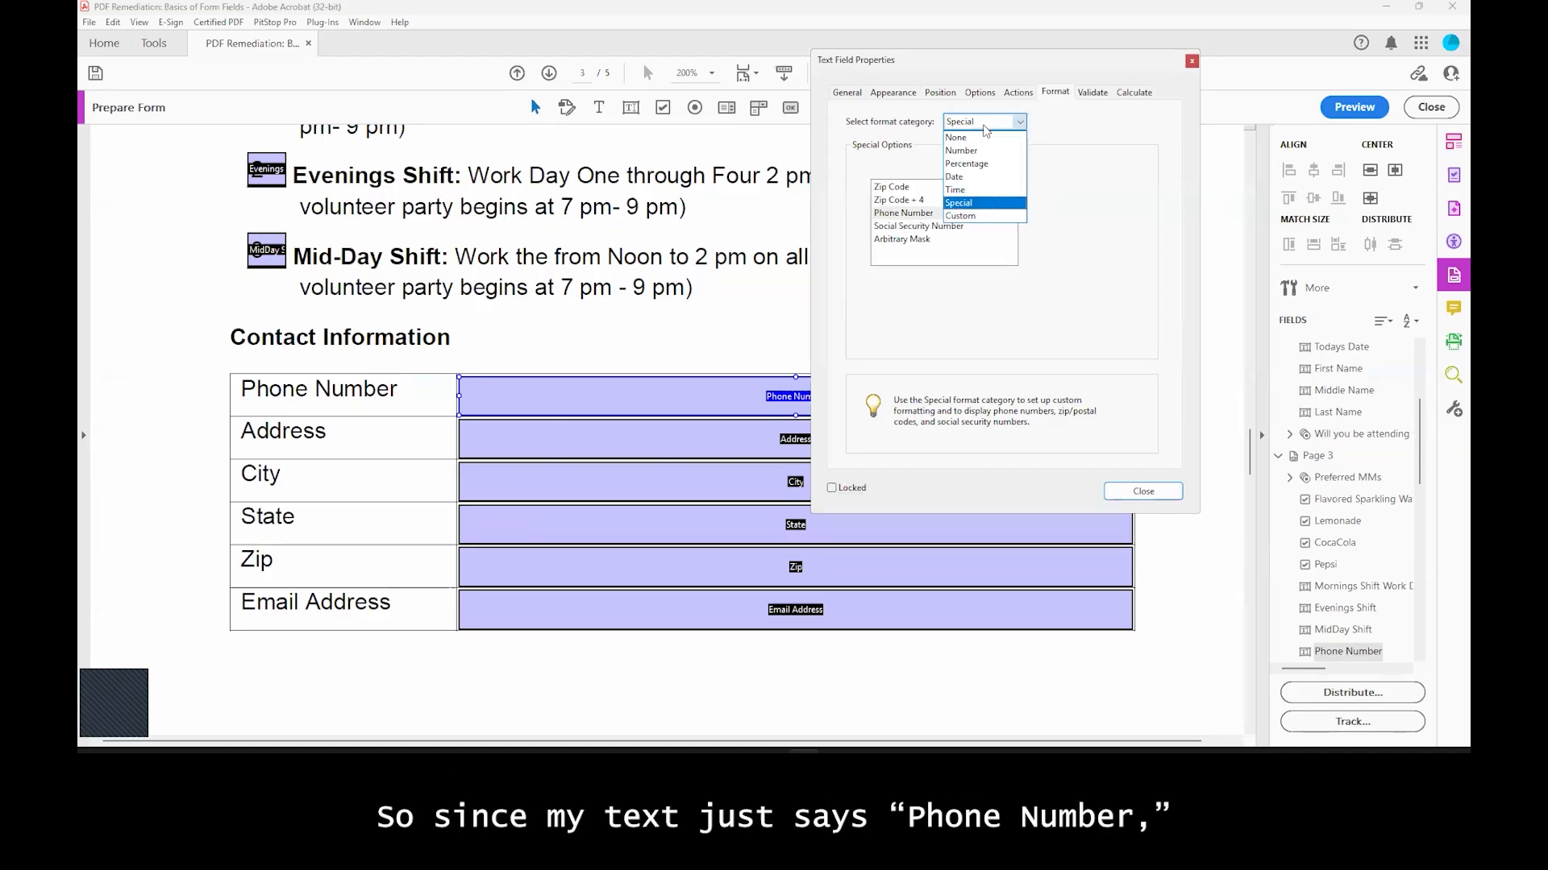
click(985, 138)
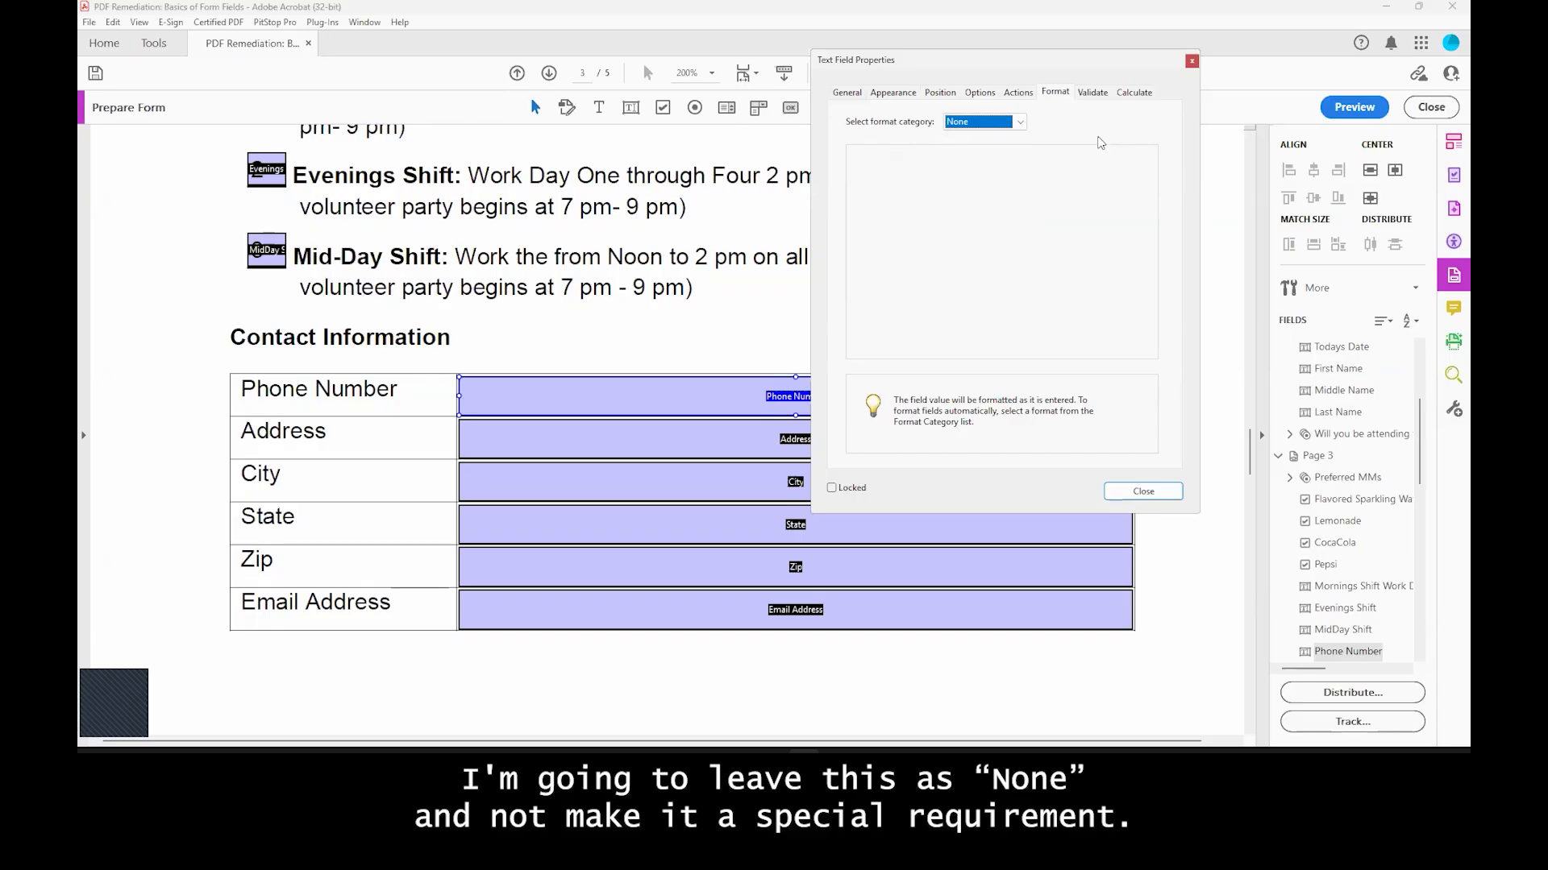
Step: Try the Special format category on the Zip text field in the Contact Information table
click(506, 574)
click(1019, 123)
click(963, 202)
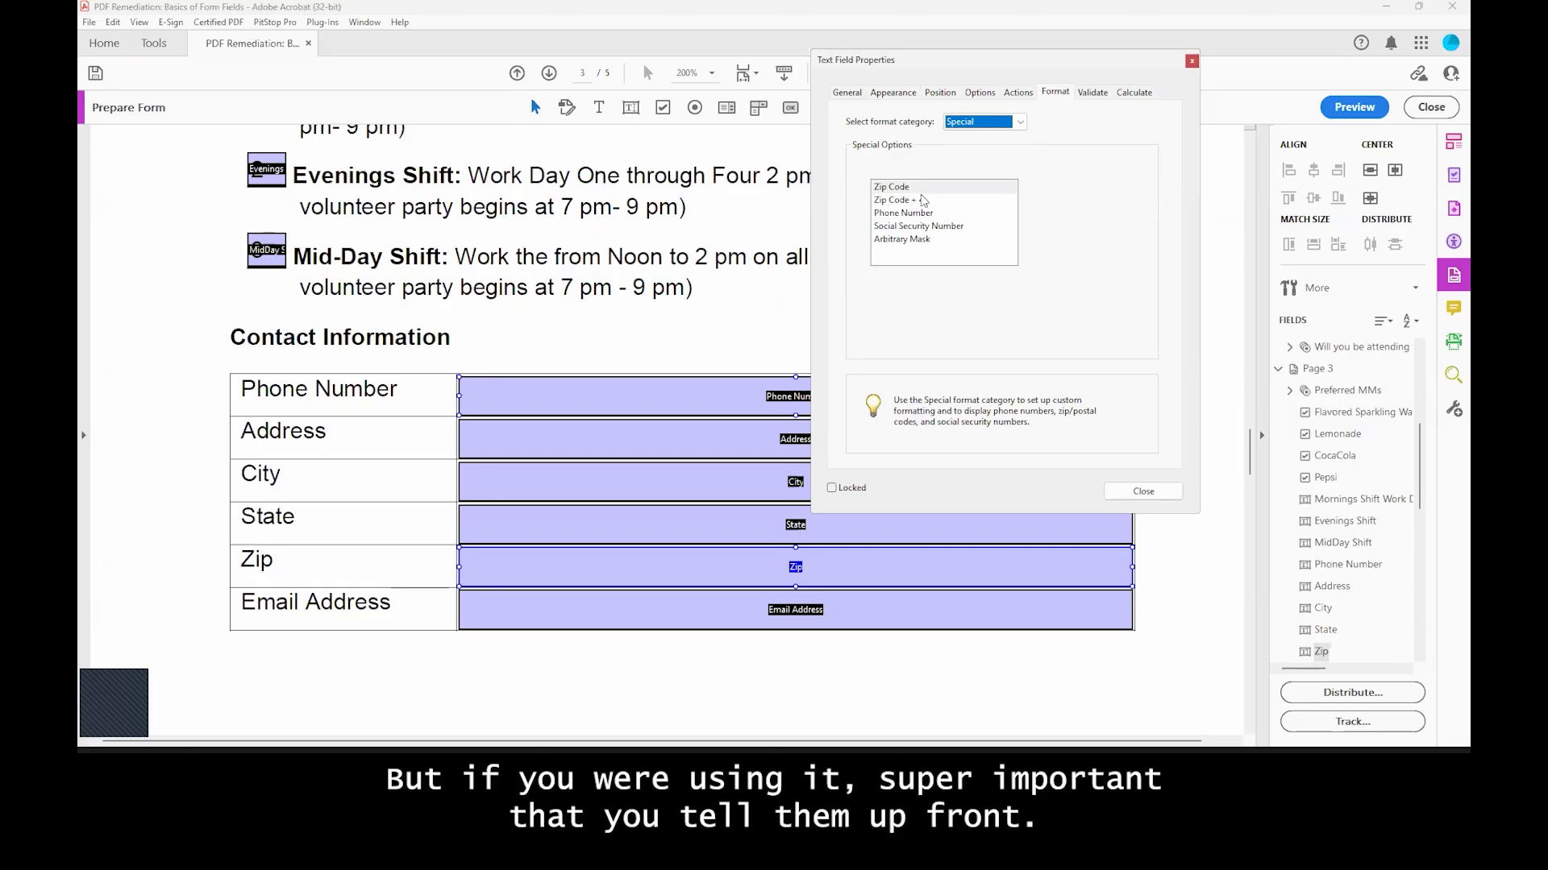
Step: Reset the Zip field's format category to None and close its properties
click(983, 122)
click(979, 141)
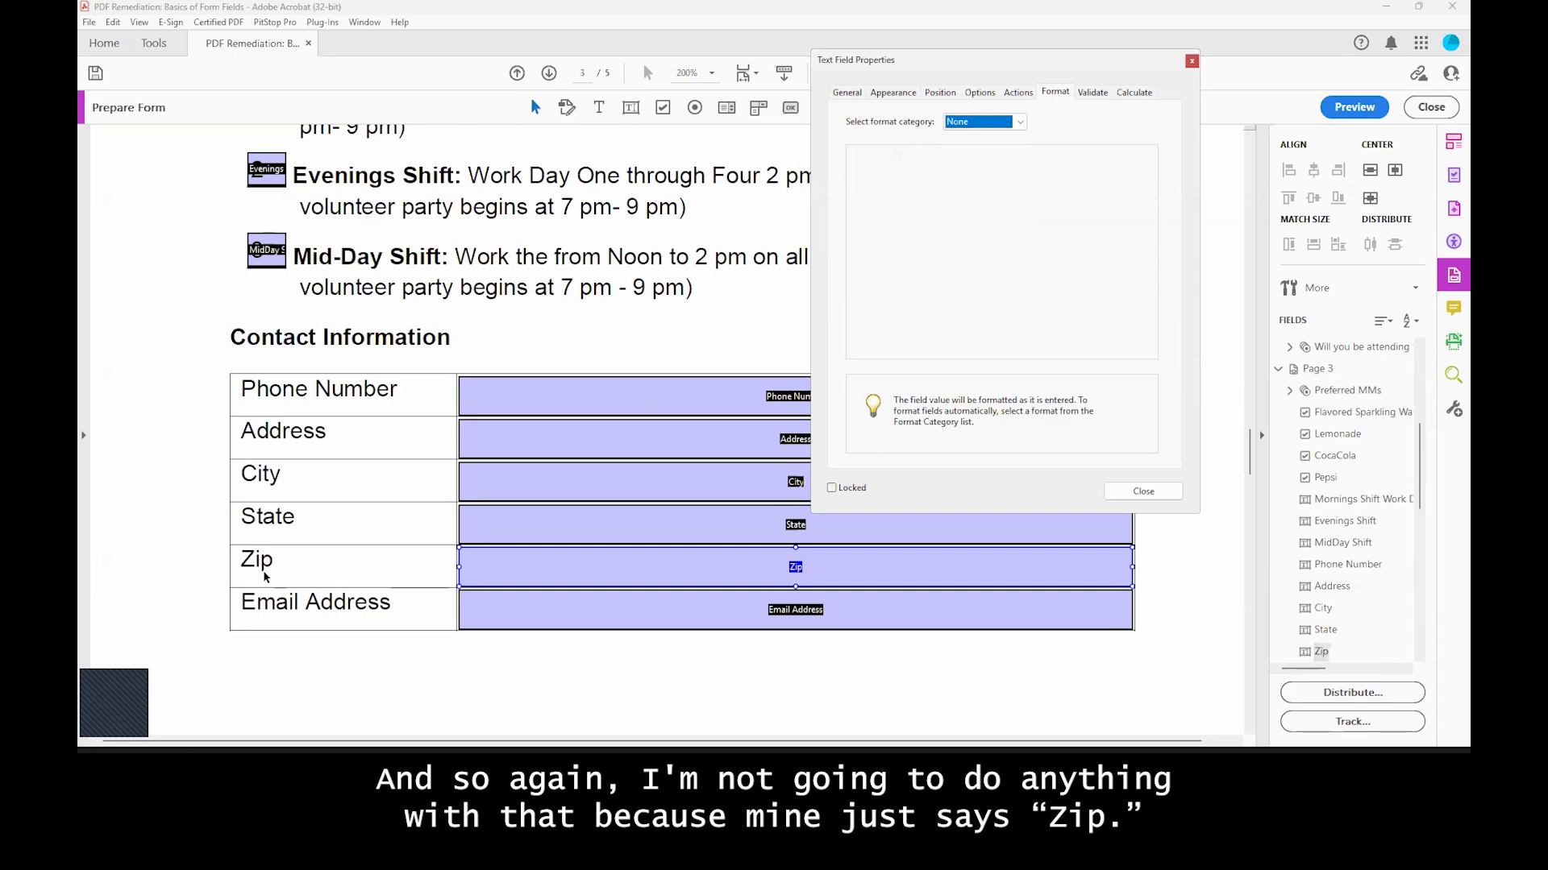
click(1142, 491)
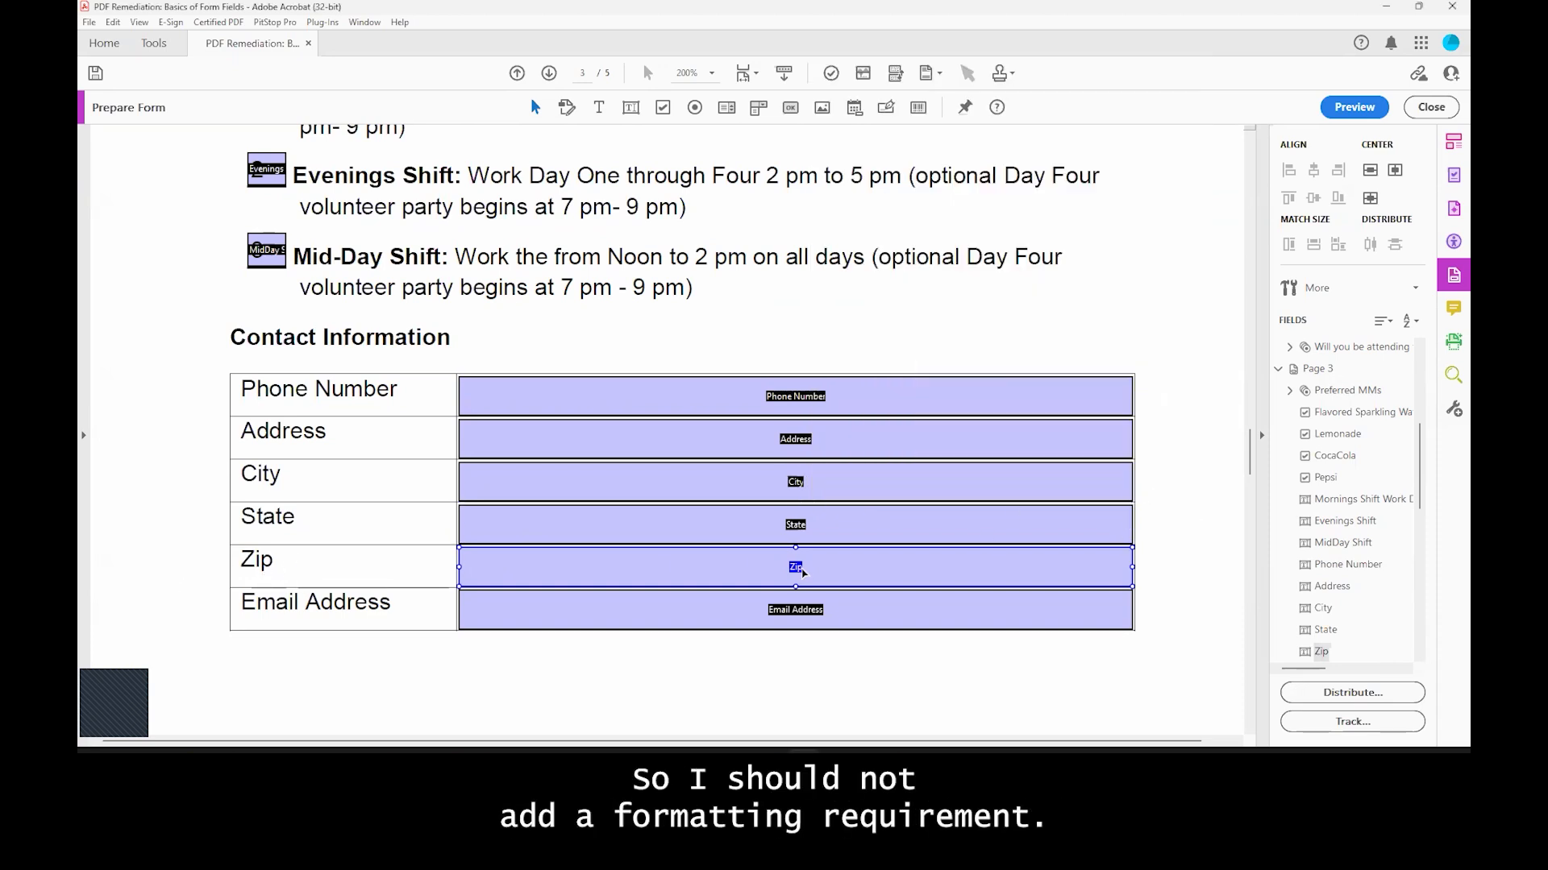
Step: Find the two comment field examples on page 4 and leave form editing so they can be filled in
scroll(803, 573, down, 10)
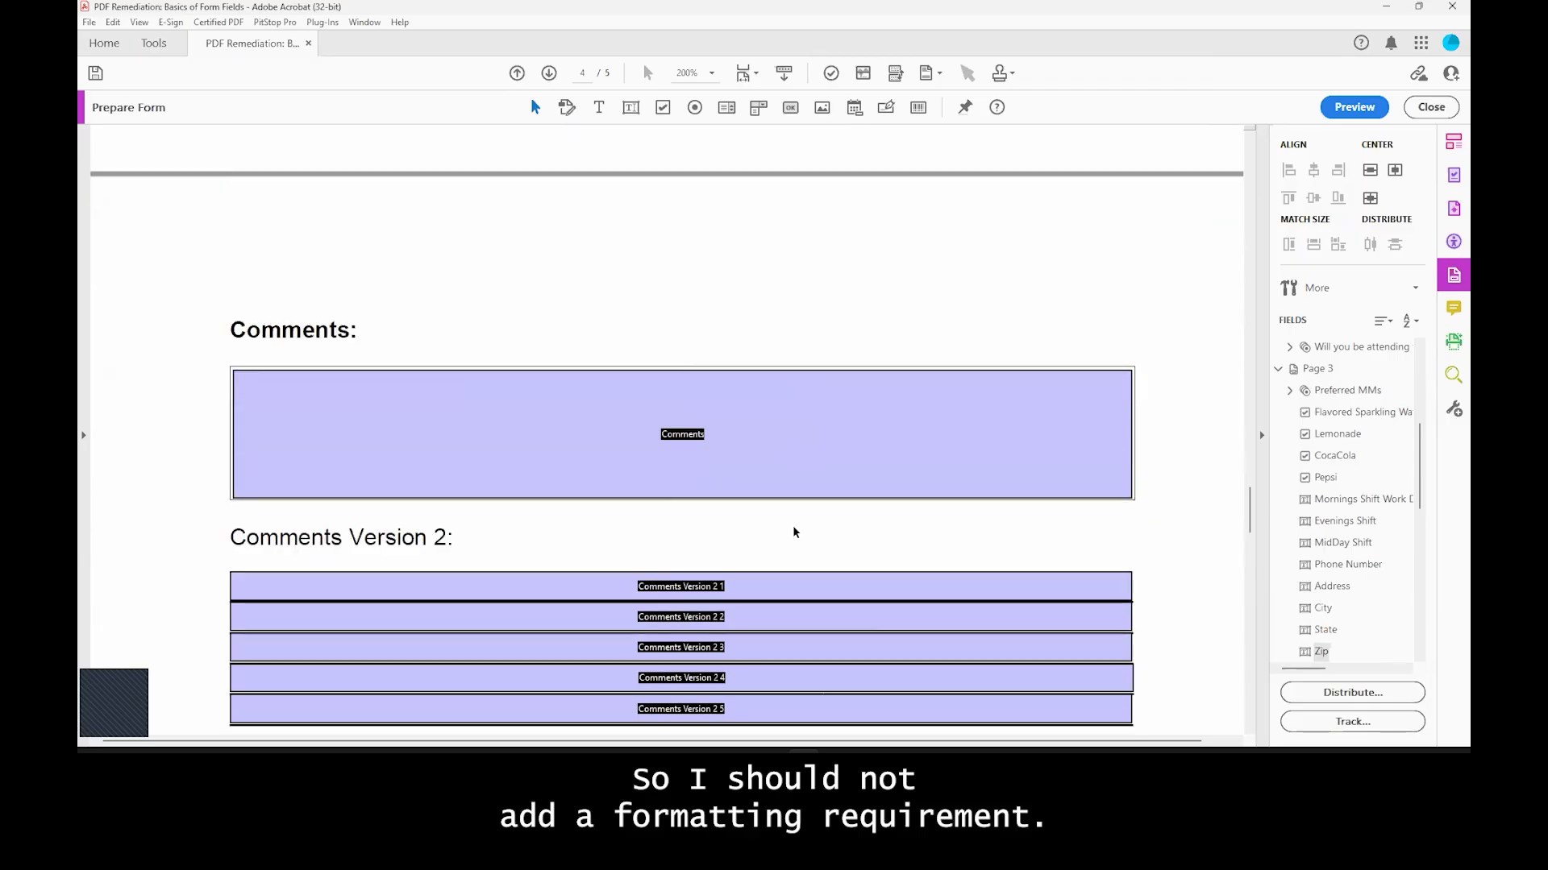
scroll(791, 533, down, 2)
click(720, 263)
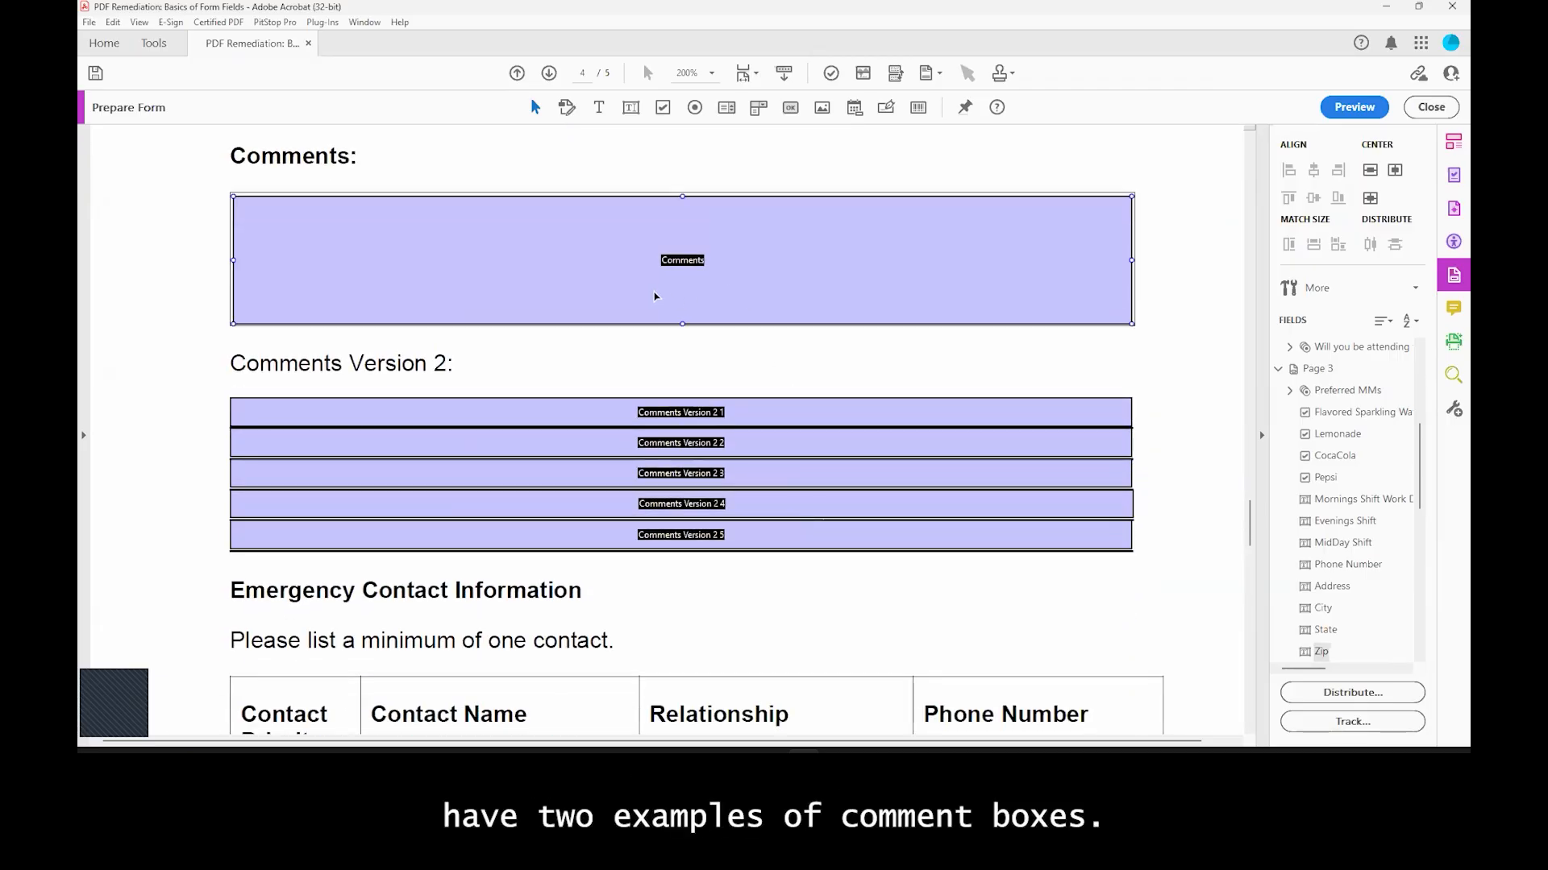
click(1422, 115)
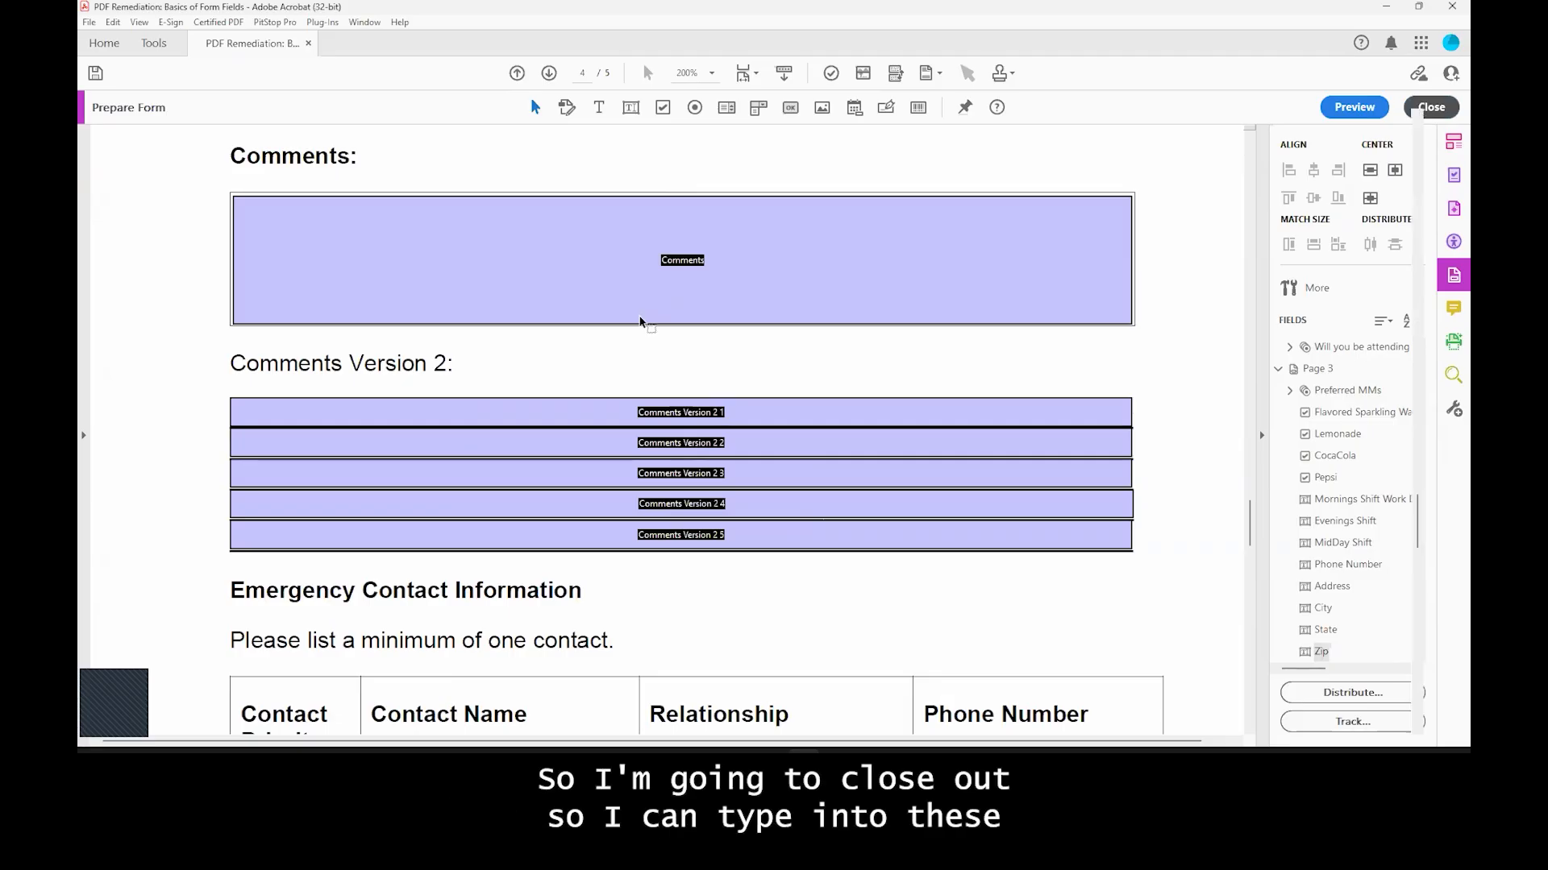
Step: Enter the sample text "Test Test Test Test" in the Comments box
click(625, 212)
text(sldkfjslkdfjslkdfjsldf)
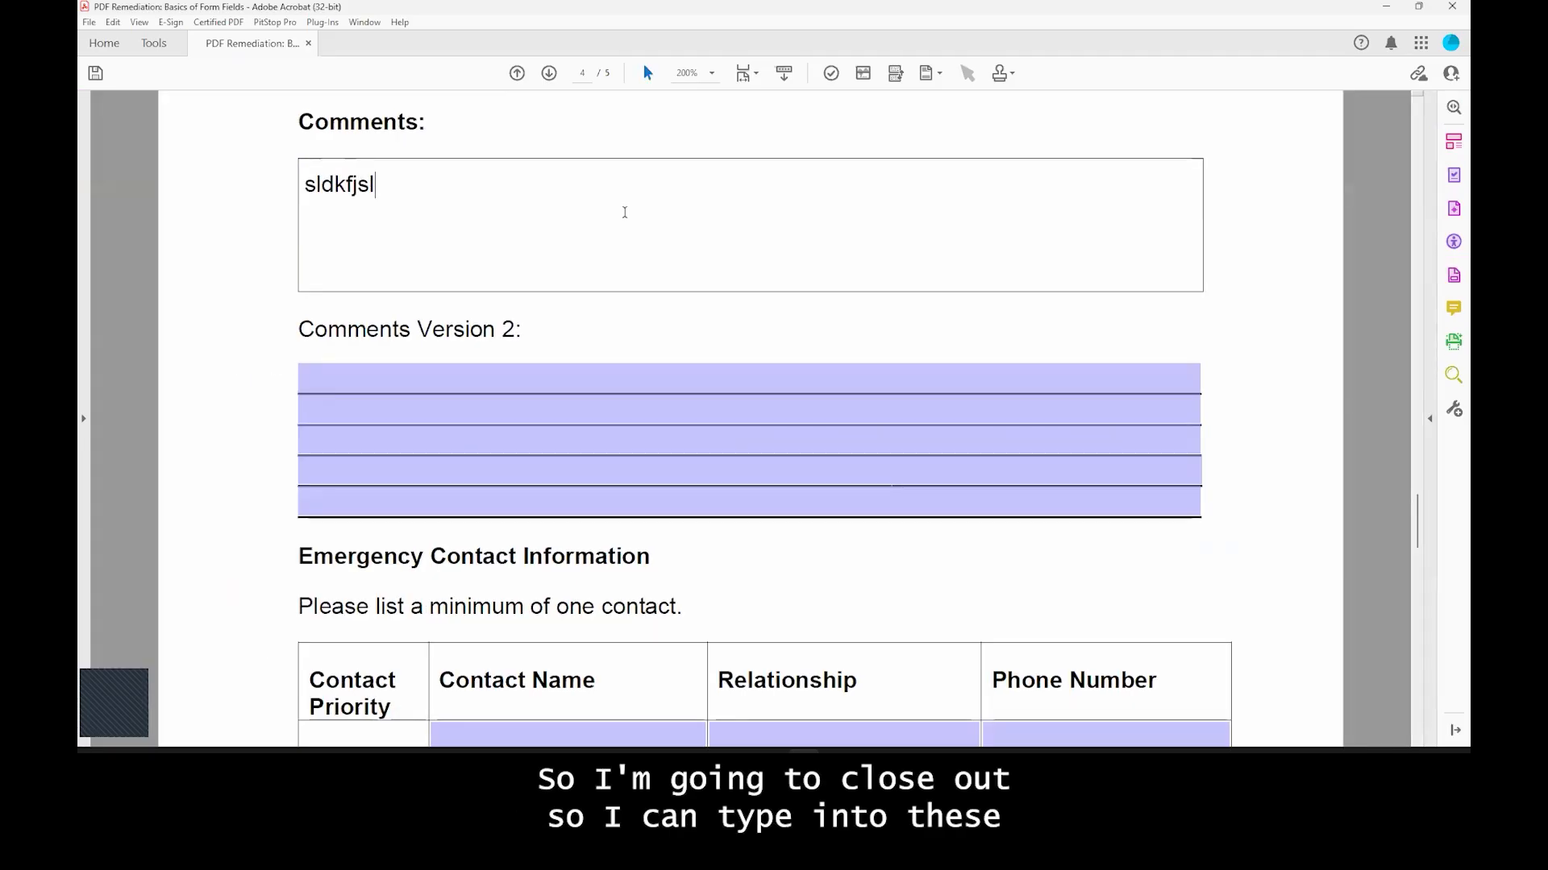
key(ctrl+a)
text(Test Test TEst)
key(BackSpace)
key(BackSpace)
text(es)
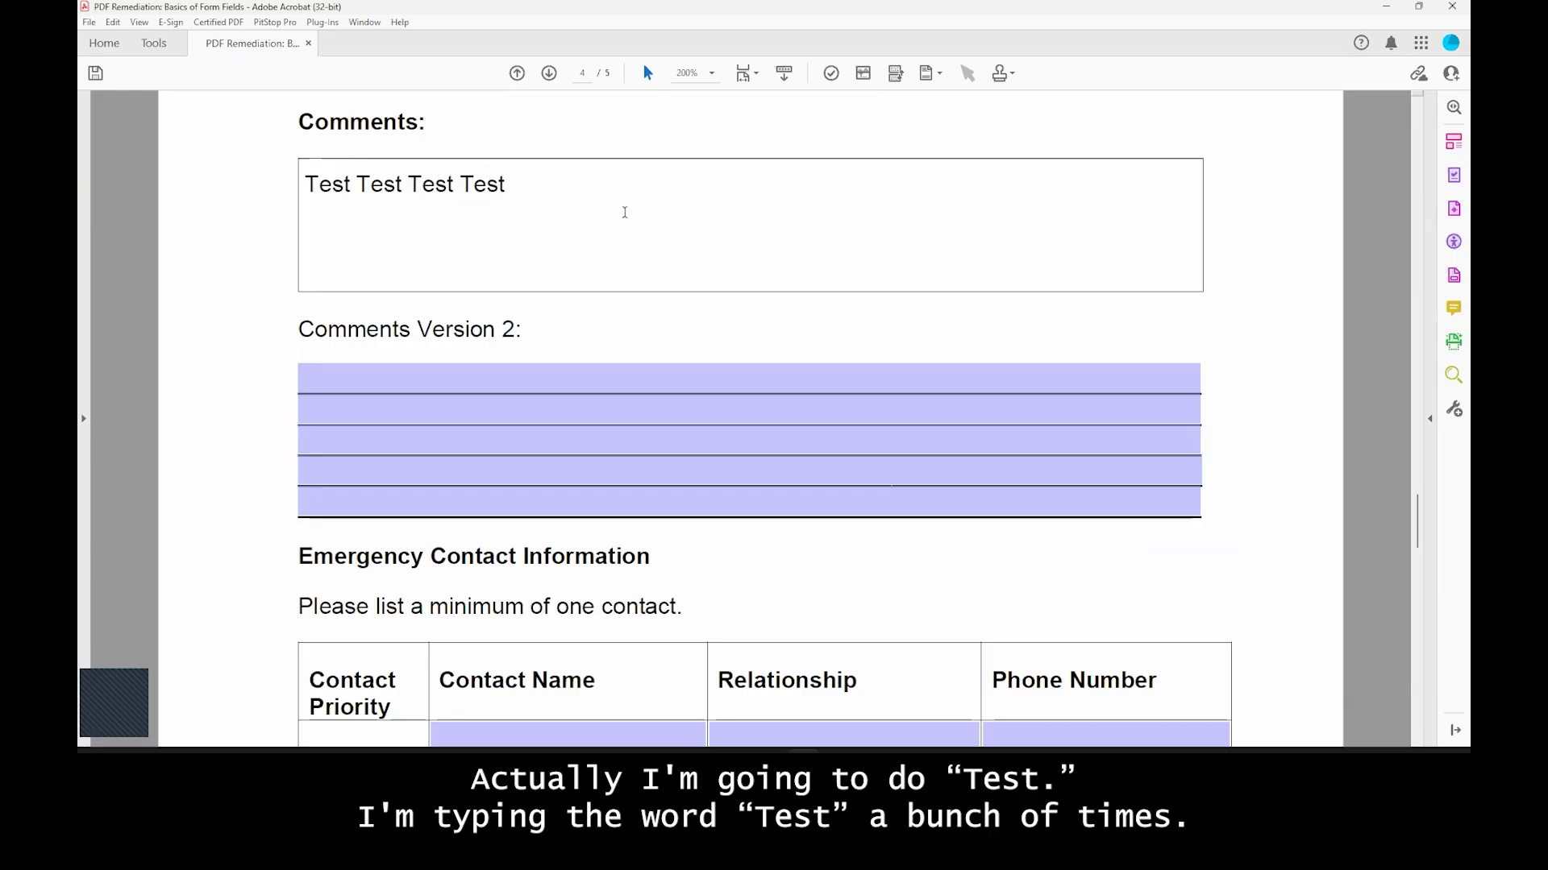
Step: Copy the sample text and paste it repeatedly into the Comments box until it fills about ten lines
key(ctrl+a)
key(ctrl+c)
key(ctrl+v)
key(ctrl+v)
key(ctrl+v)
key(ctrl+v)
key(ctrl+v)
key(ctrl+v)
key(ctrl+v)
key(ctrl+v)
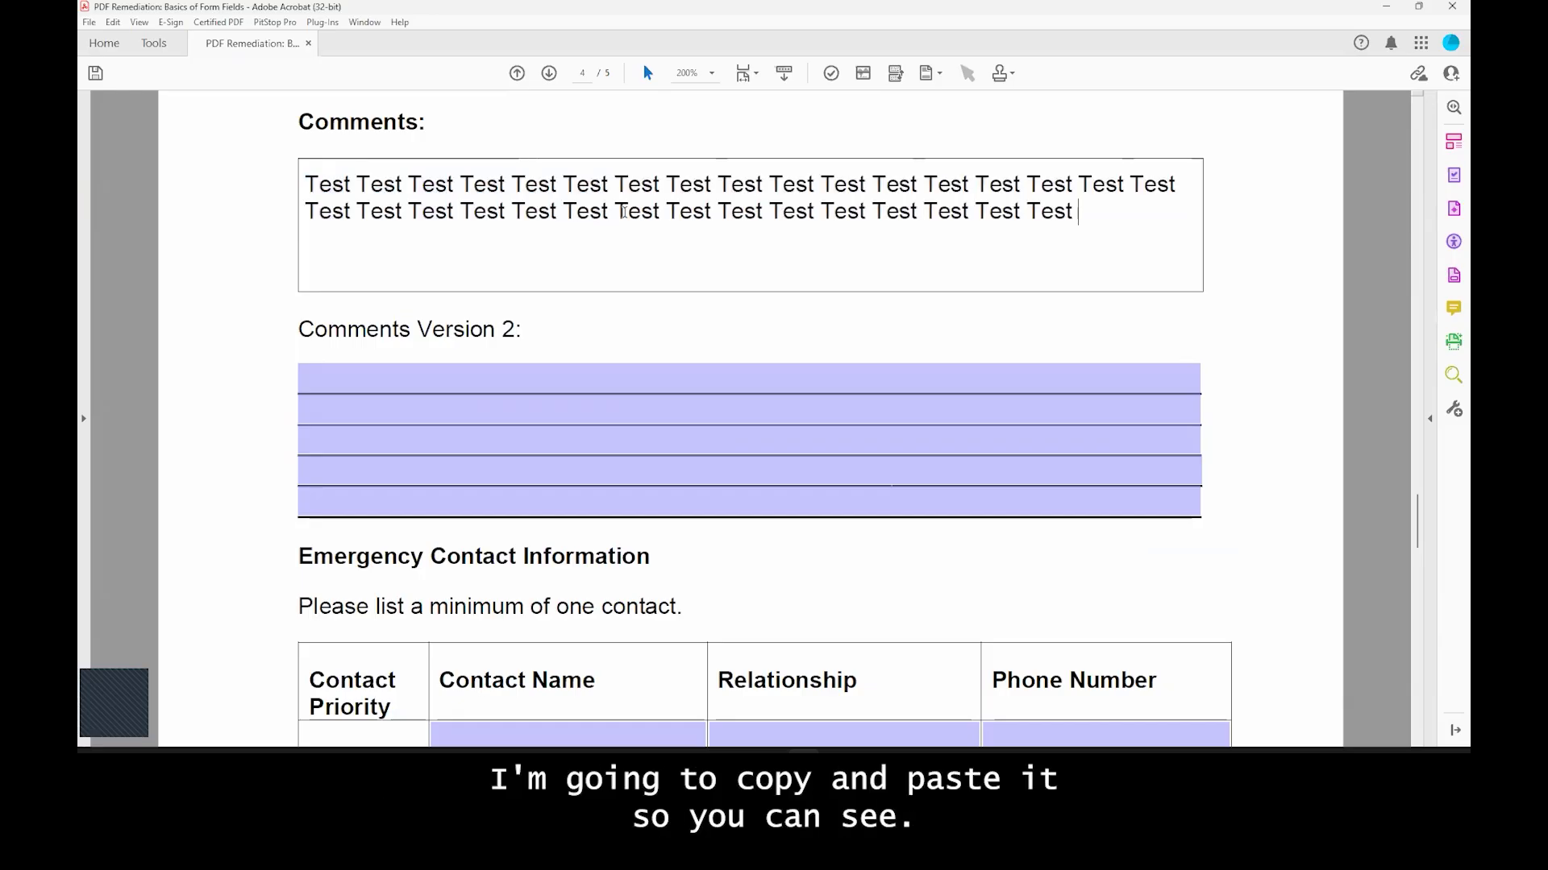
key(ctrl+v)
key(ctrl+v)
key(ctrl+v)
key(ctrl+v)
key(ctrl+v)
key(ctrl+v)
key(ctrl+v)
key(ctrl+v)
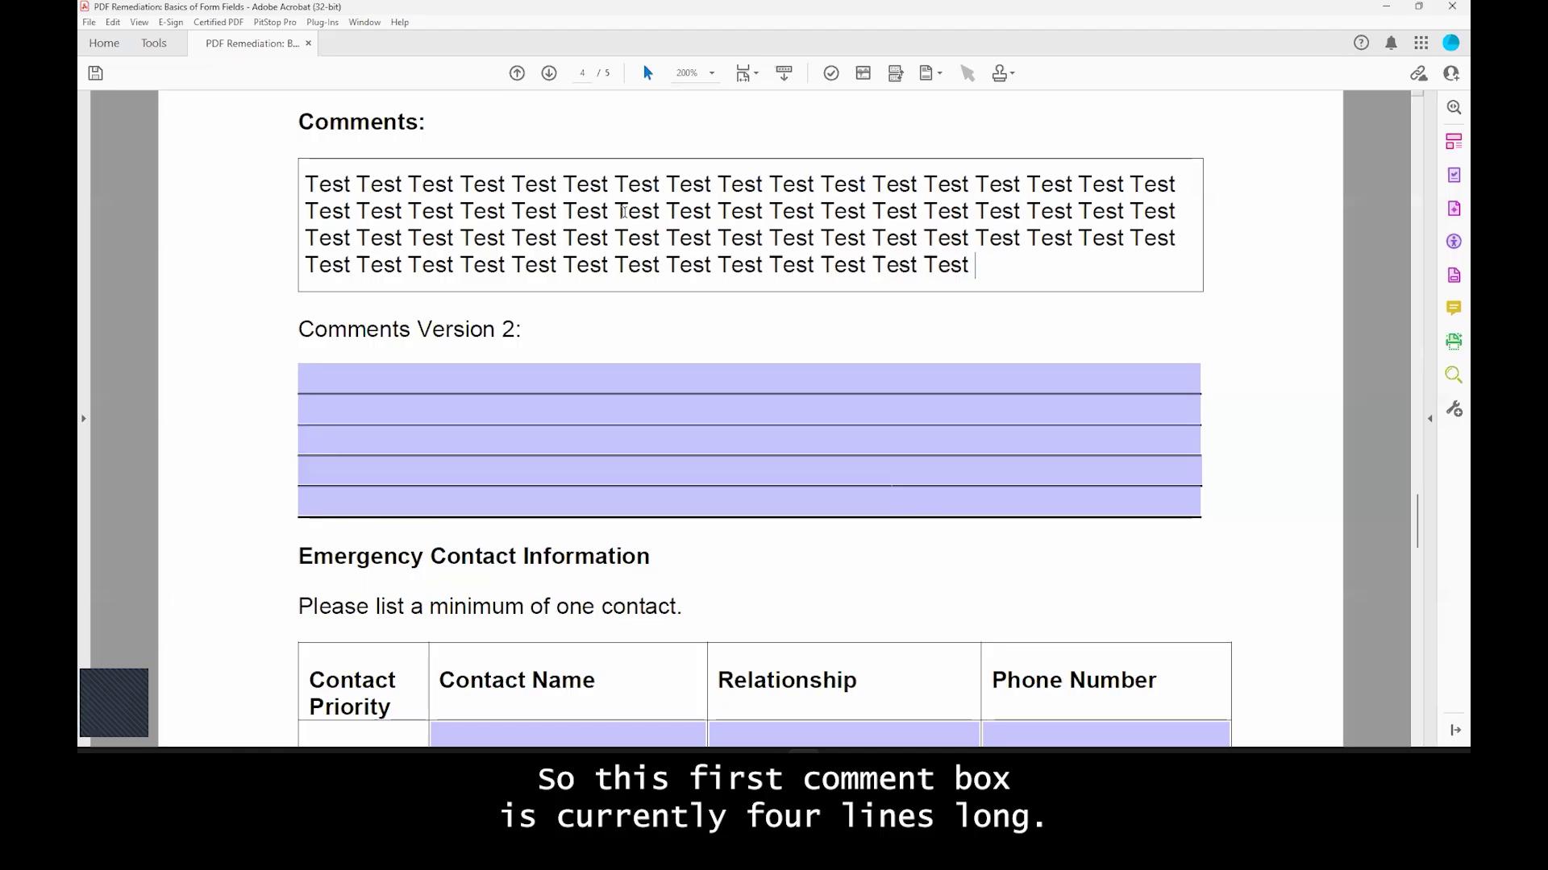
key(ctrl+v)
key(ctrl+v)
key(ctrl+v)
key(ctrl+v)
key(ctrl+v)
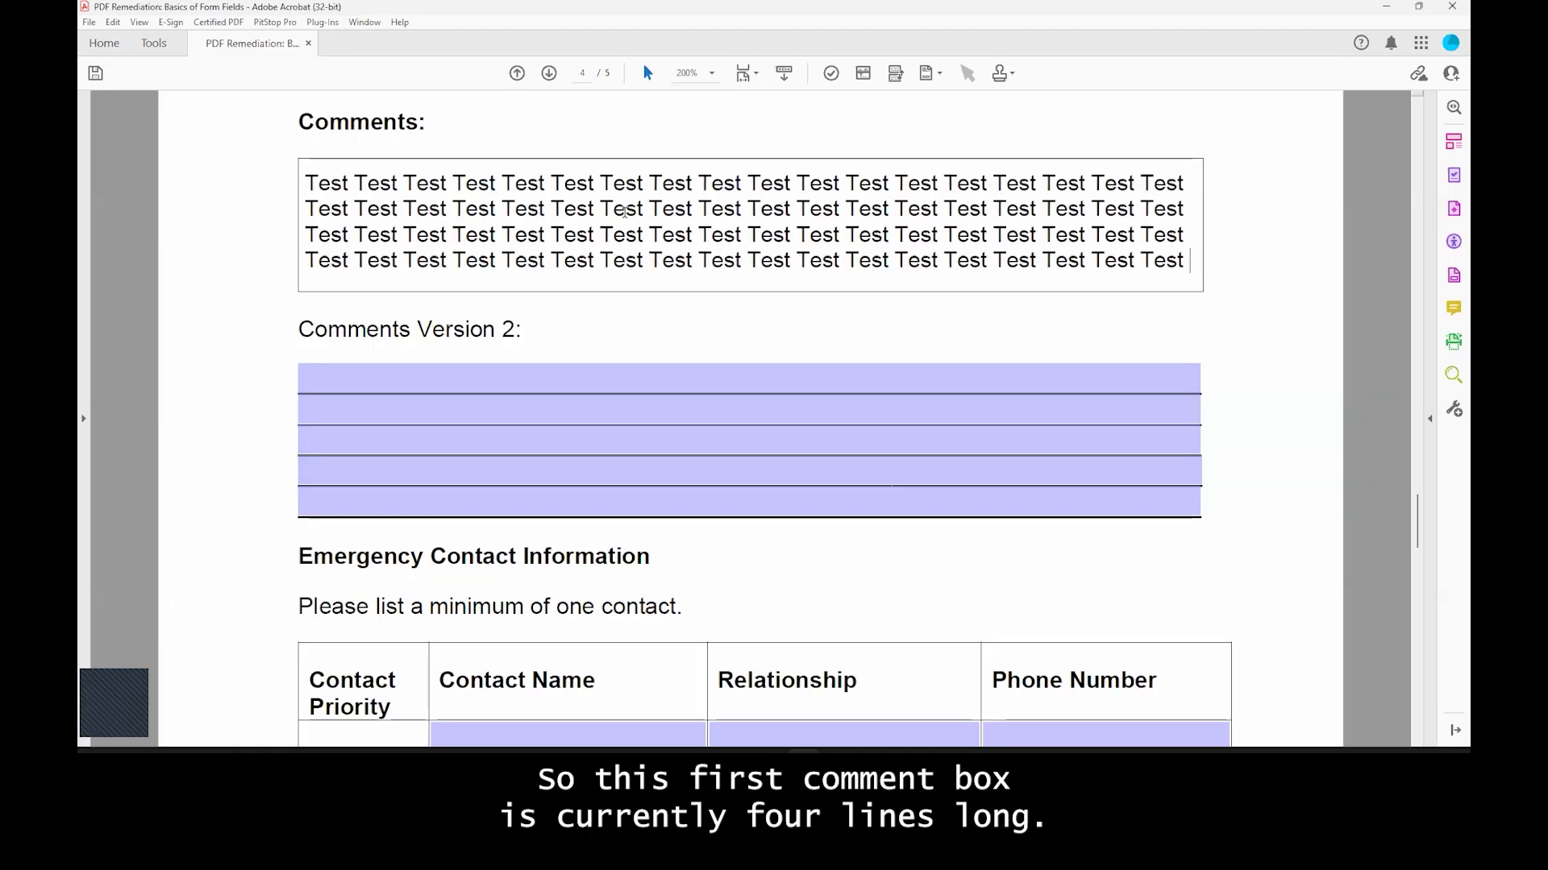
key(ctrl+v)
key(ctrl+v)
key(ctrl+v)
key(ctrl+v)
key(ctrl+v)
key(ctrl+v)
key(ctrl+v)
key(ctrl+v)
key(ctrl+v)
key(ctrl+v)
key(ctrl+v)
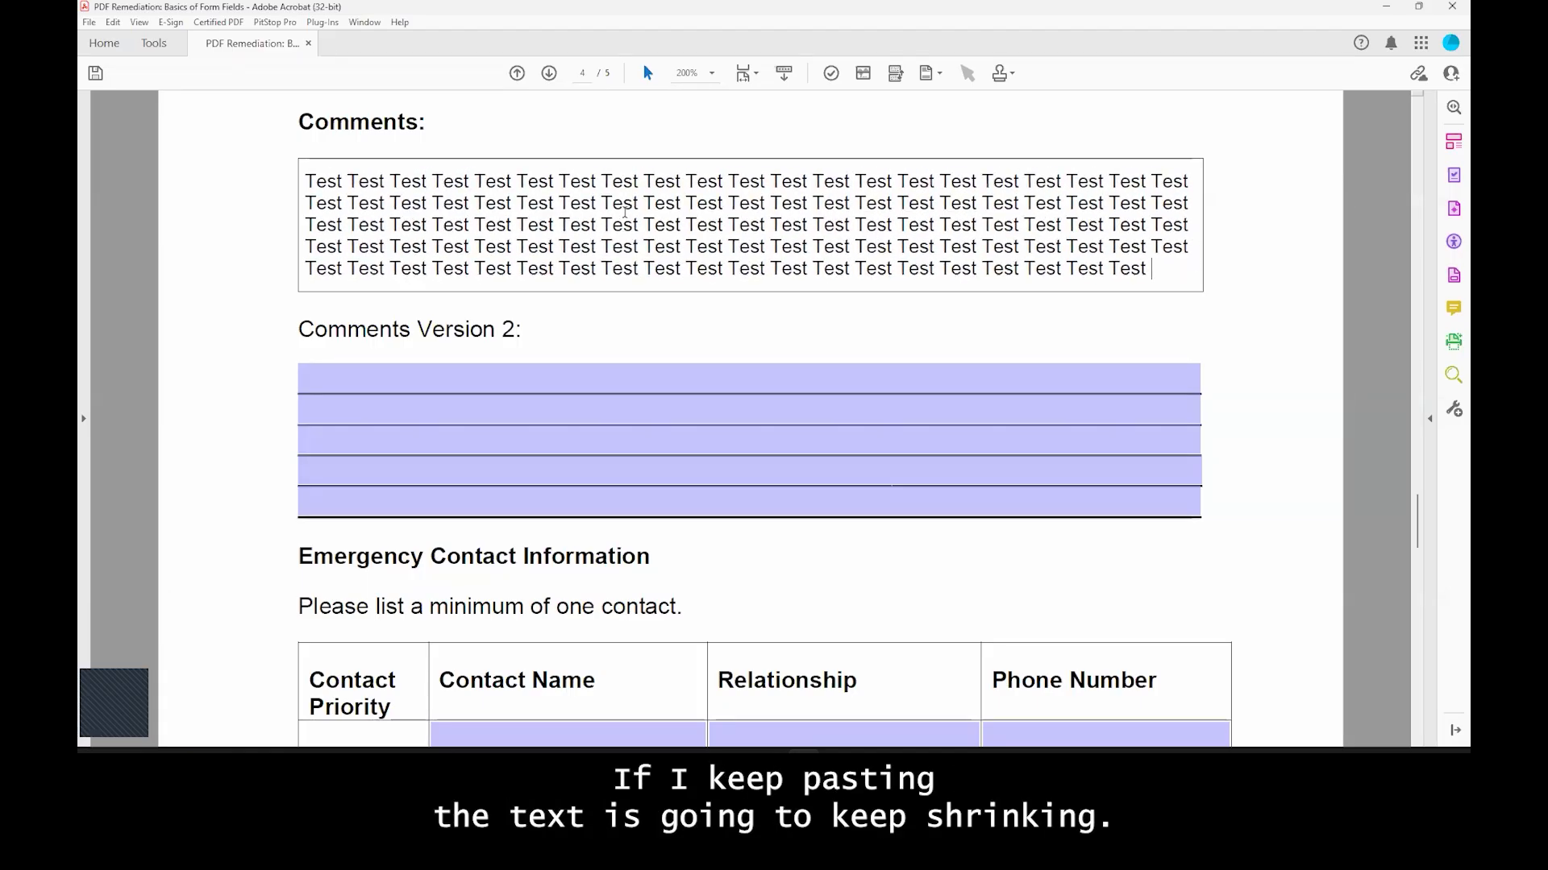
key(ctrl+v)
key(ctrl+v)
key(ctrl+v)
key(ctrl+v)
key(ctrl+v)
key(ctrl+v)
key(ctrl+v)
key(ctrl+v)
key(ctrl+v)
key(ctrl+v)
key(ctrl+v)
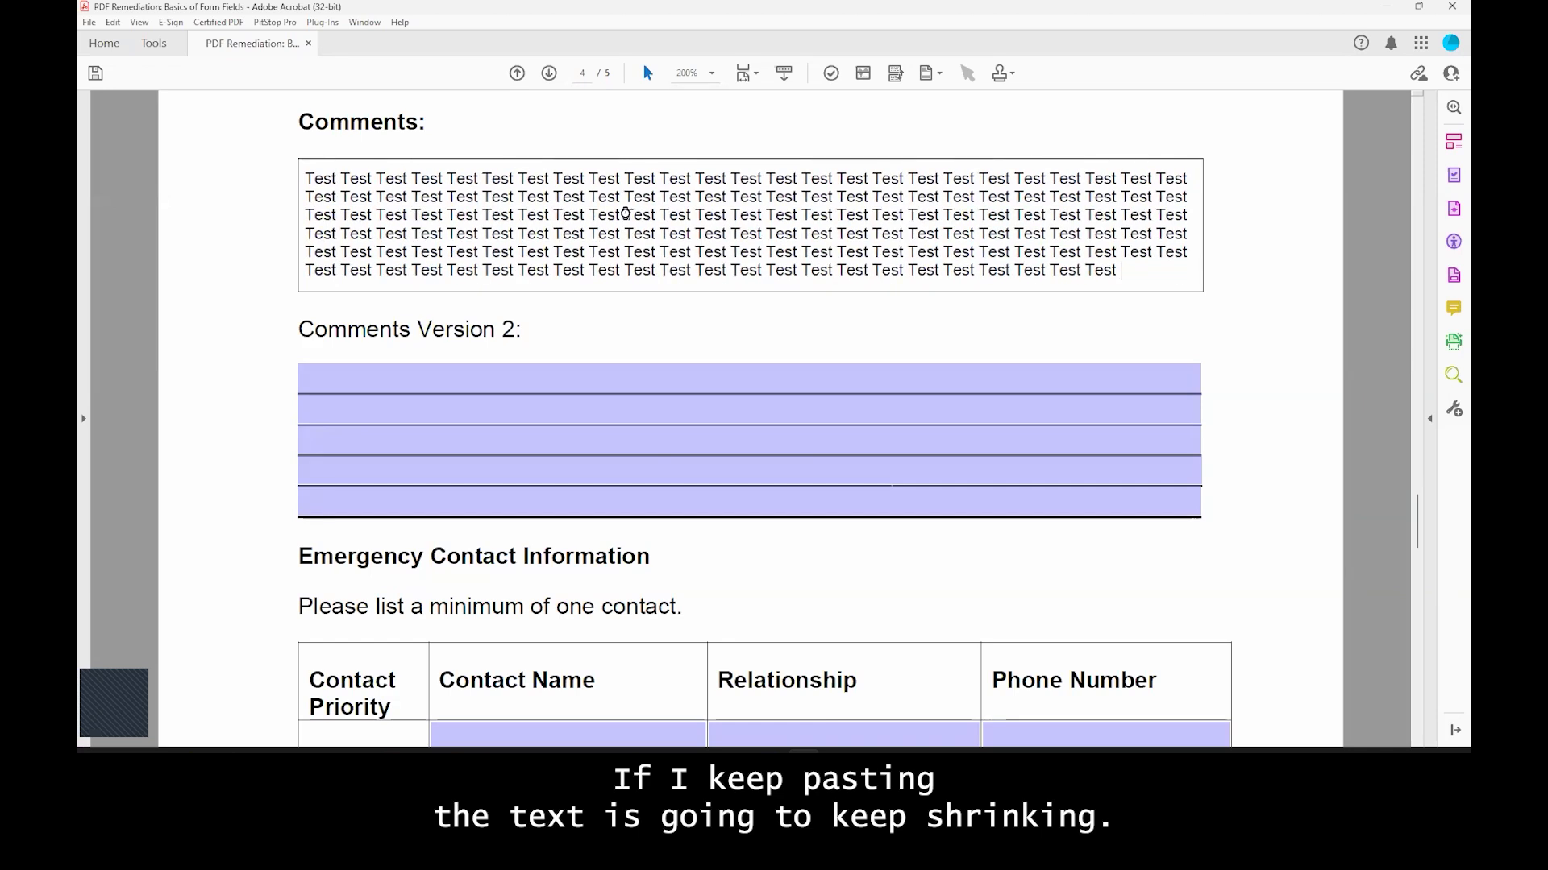
key(ctrl+v)
key(ctrl+v)
key(ctrl+v)
key(ctrl+v)
key(ctrl+v)
key(ctrl+v)
key(ctrl+v)
key(ctrl+v)
key(ctrl+v)
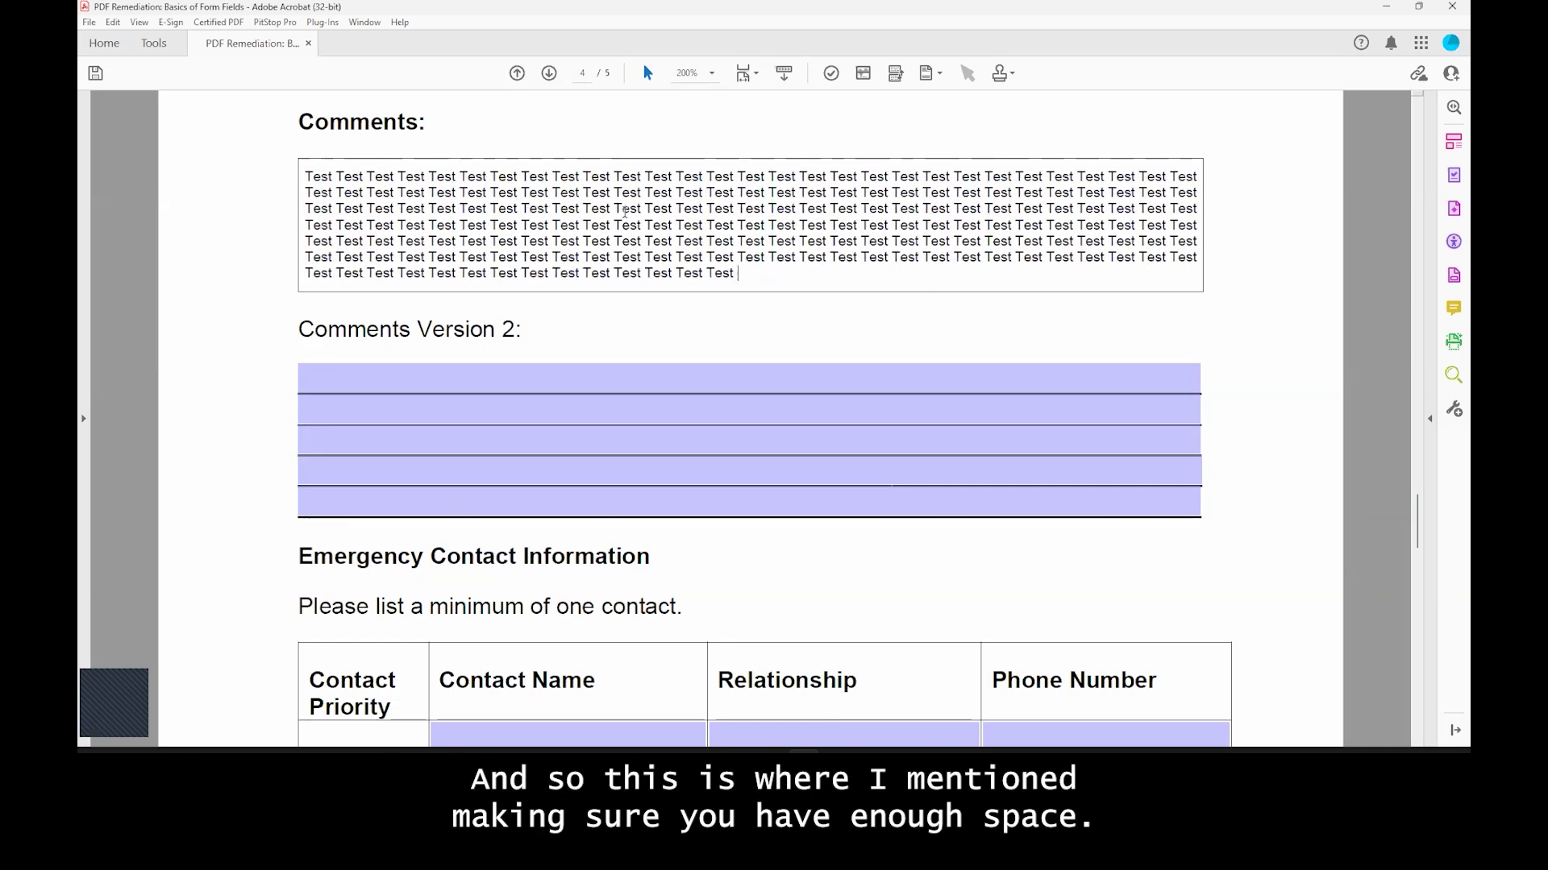
key(ctrl+v)
key(ctrl+v)
key(ctrl+v)
key(ctrl+v)
key(ctrl+v)
key(ctrl+v)
key(ctrl+v)
key(ctrl+v)
key(ctrl+v)
key(ctrl+v)
key(ctrl+v)
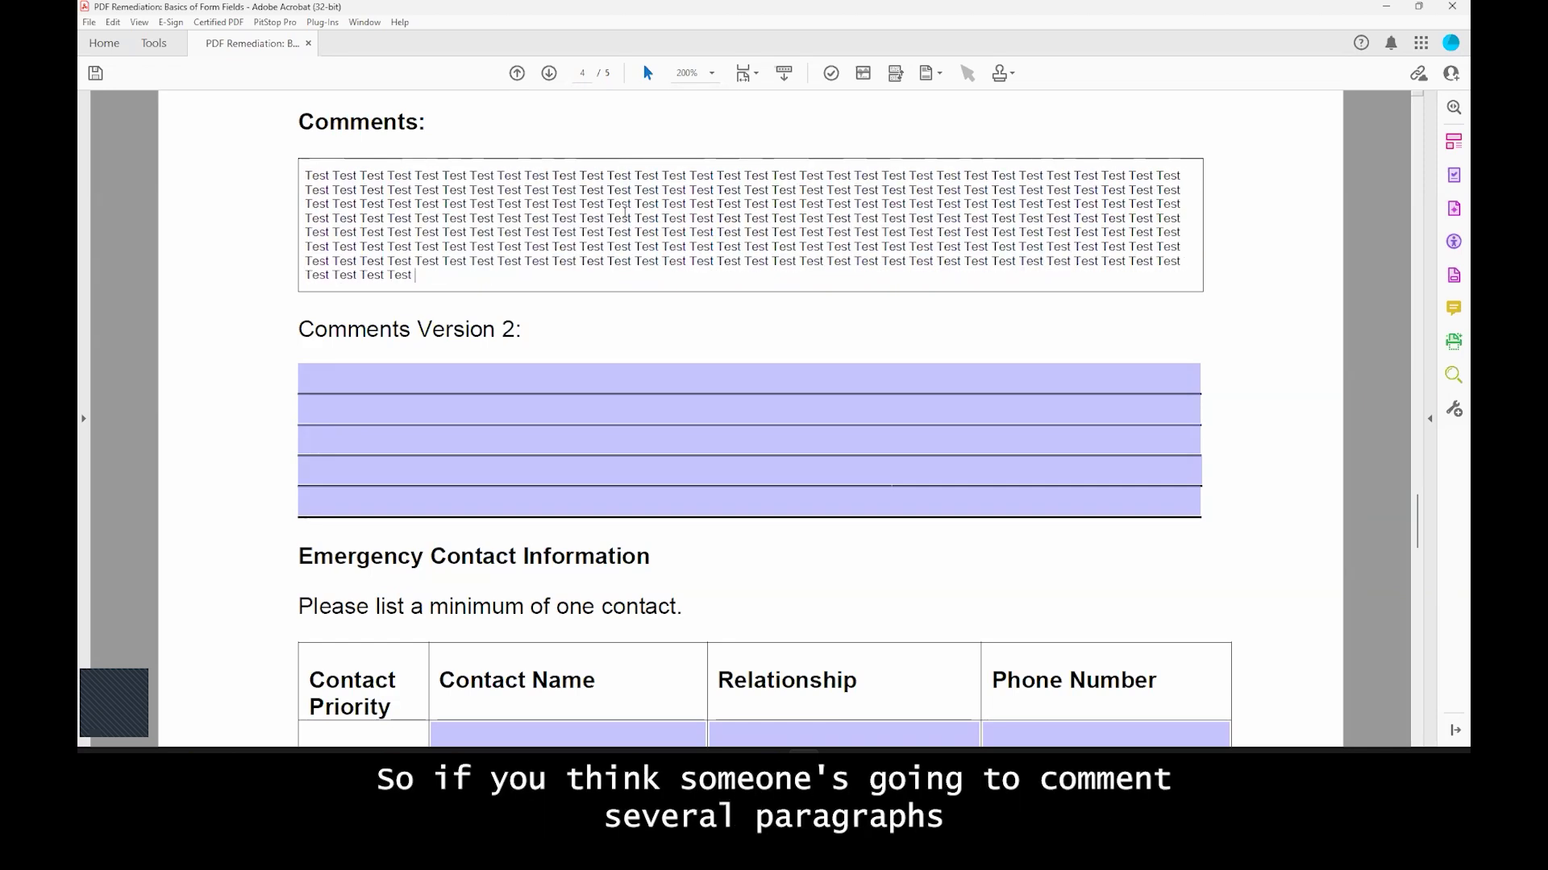
key(ctrl+v)
key(ctrl+v)
key(ctrl+v)
key(ctrl+v)
key(ctrl+v)
key(ctrl+v)
key(ctrl+v)
key(ctrl+v)
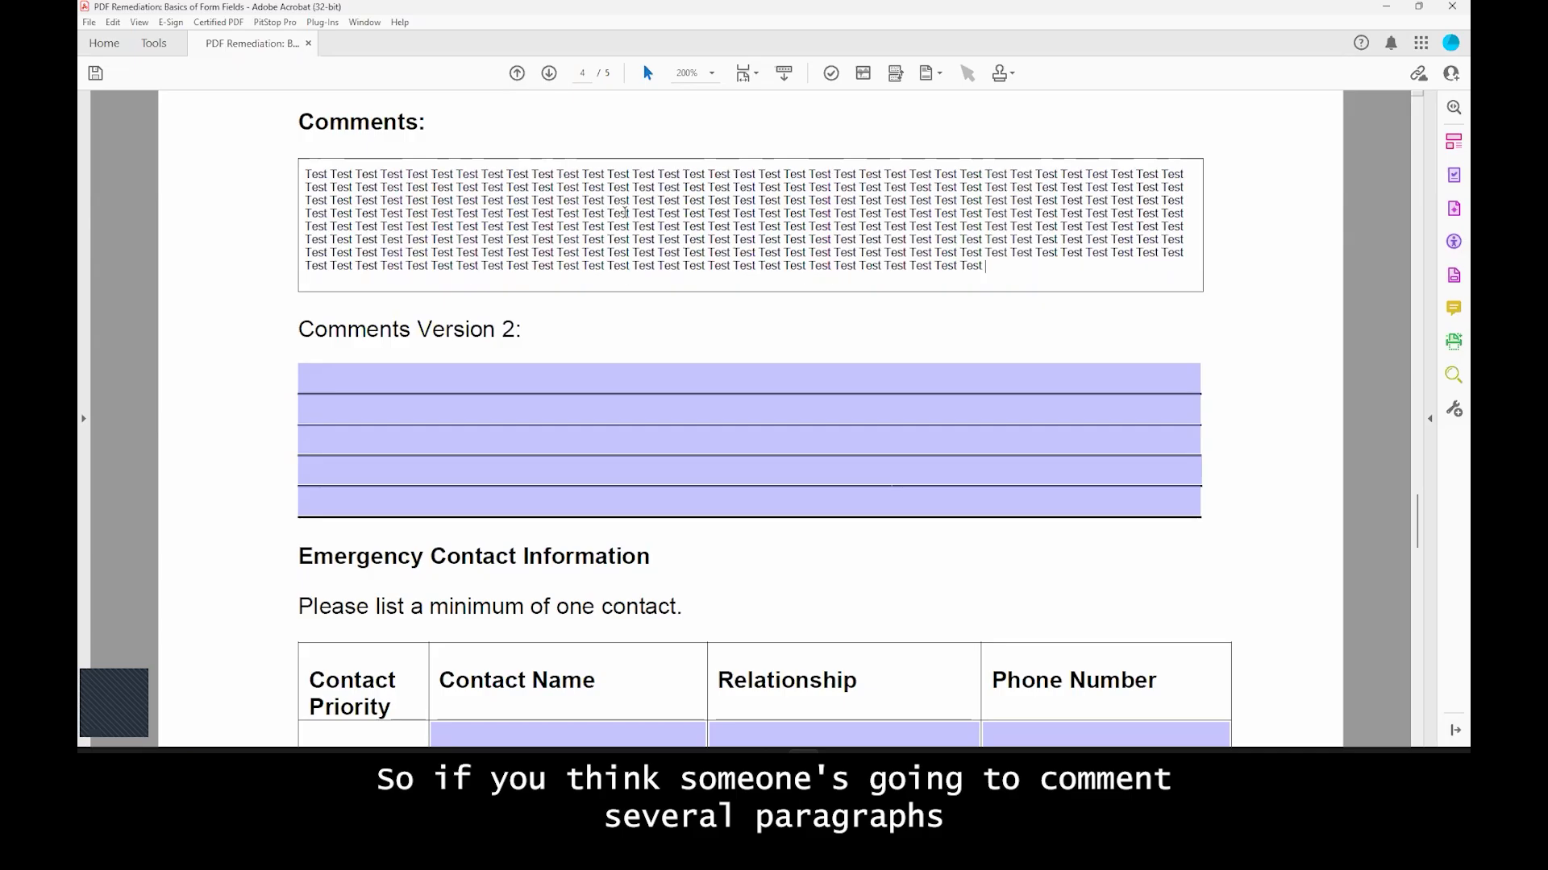
key(ctrl+v)
key(ctrl+v)
key(ctrl+v)
key(ctrl+v)
key(ctrl+v)
key(ctrl+v)
key(ctrl+v)
key(ctrl+v)
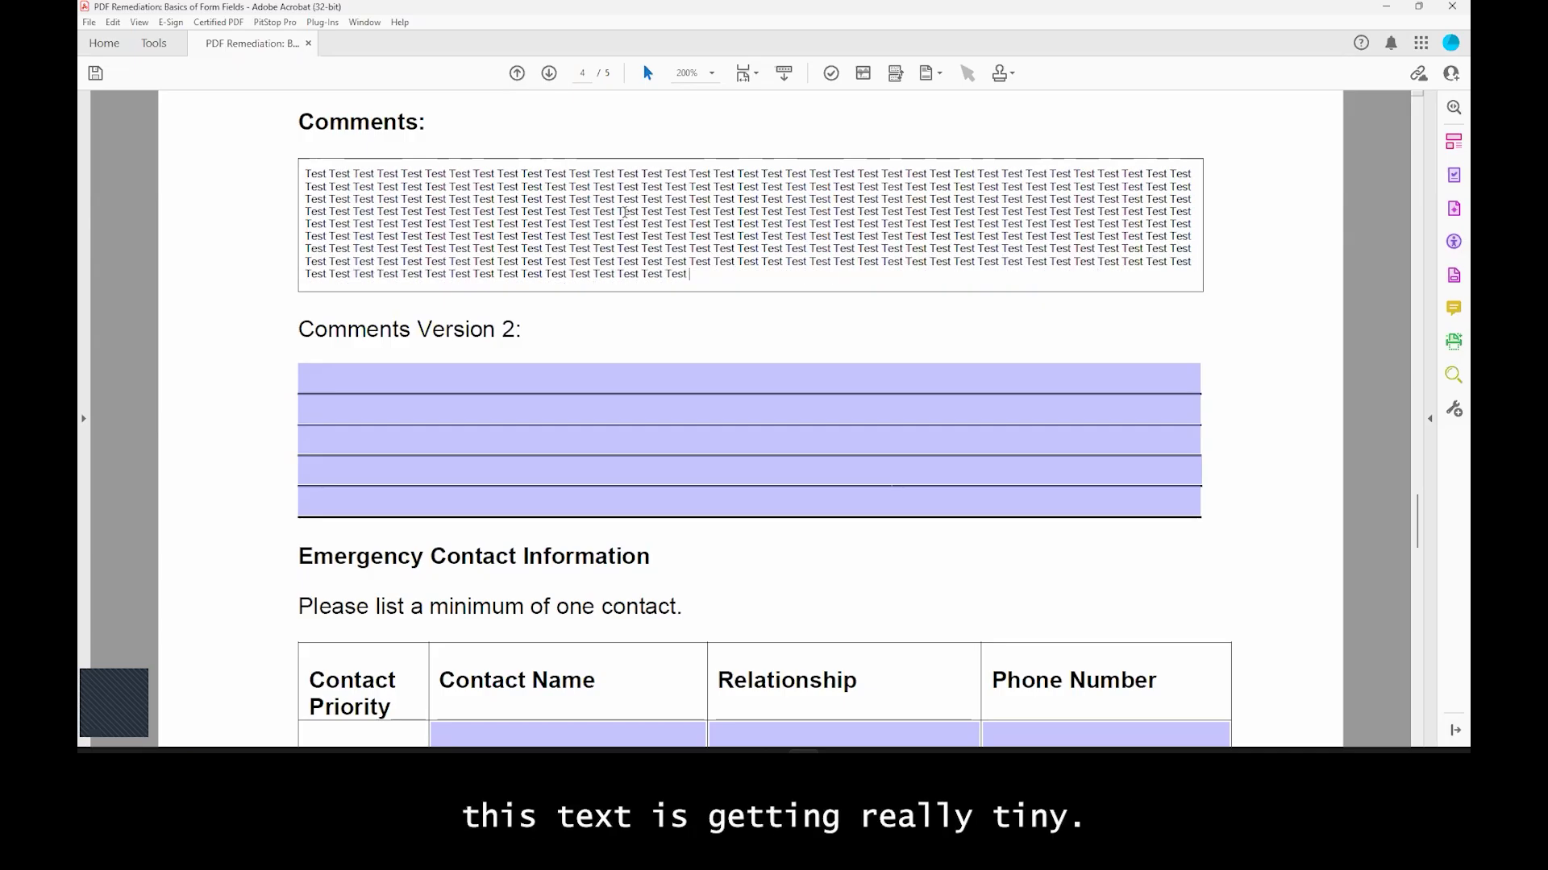
key(ctrl+v)
key(ctrl+v)
key(ctrl+v)
key(ctrl+v)
key(ctrl+v)
key(ctrl+v)
key(ctrl+v)
key(ctrl+v)
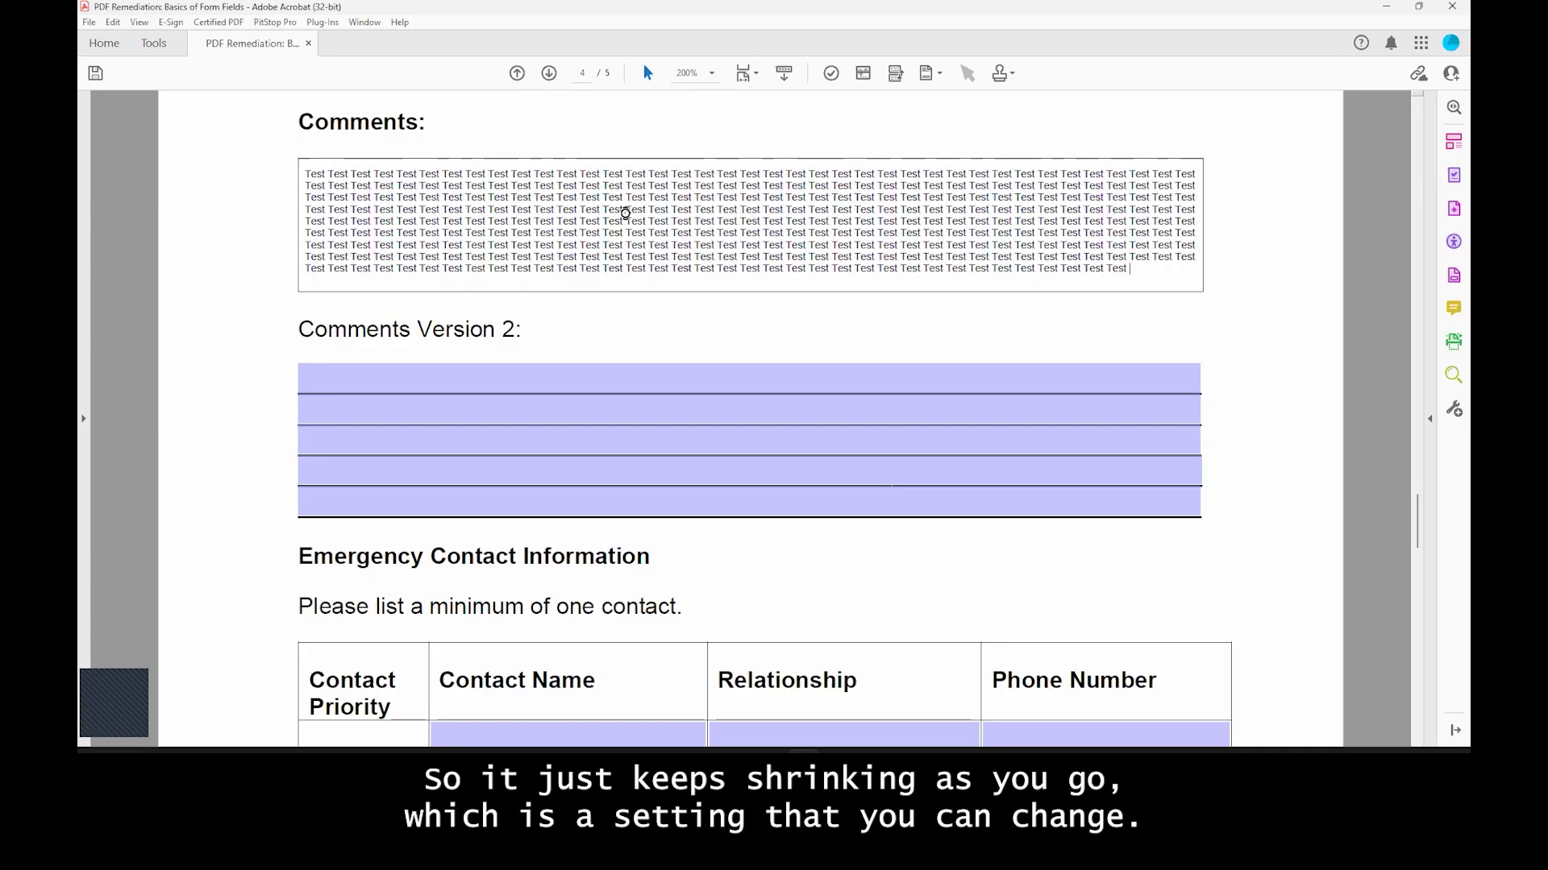
key(ctrl+v)
key(ctrl+v)
key(ctrl+v)
key(ctrl+v)
key(ctrl+v)
key(ctrl+v)
key(ctrl+v)
key(ctrl+v)
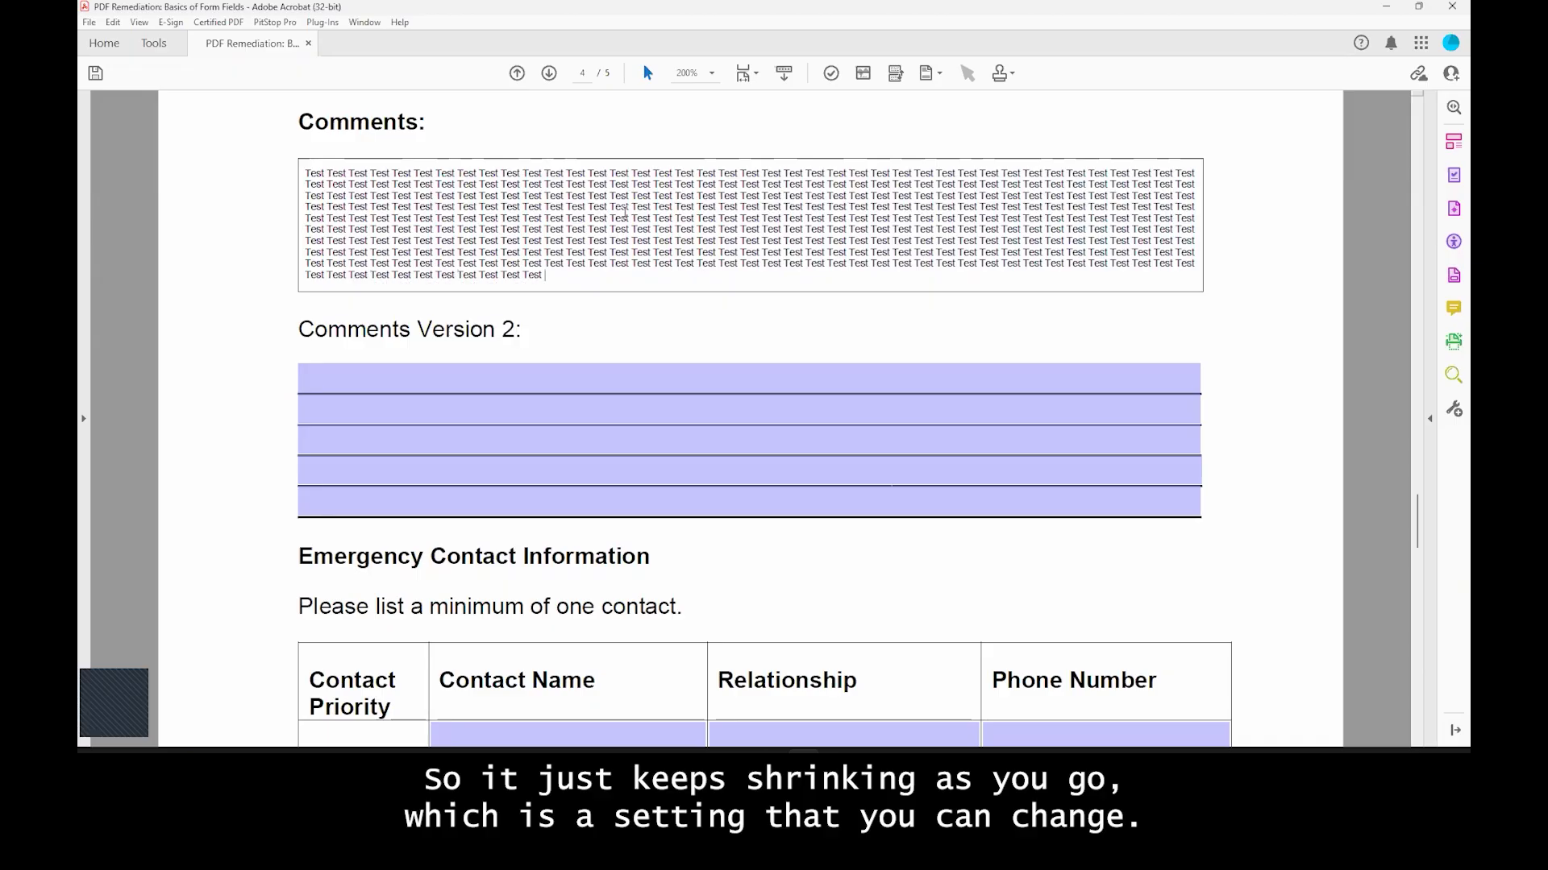
key(ctrl+v)
key(ctrl+v)
key(ctrl+v)
key(ctrl+v)
key(ctrl+v)
key(ctrl+v)
key(ctrl+v)
key(ctrl+v)
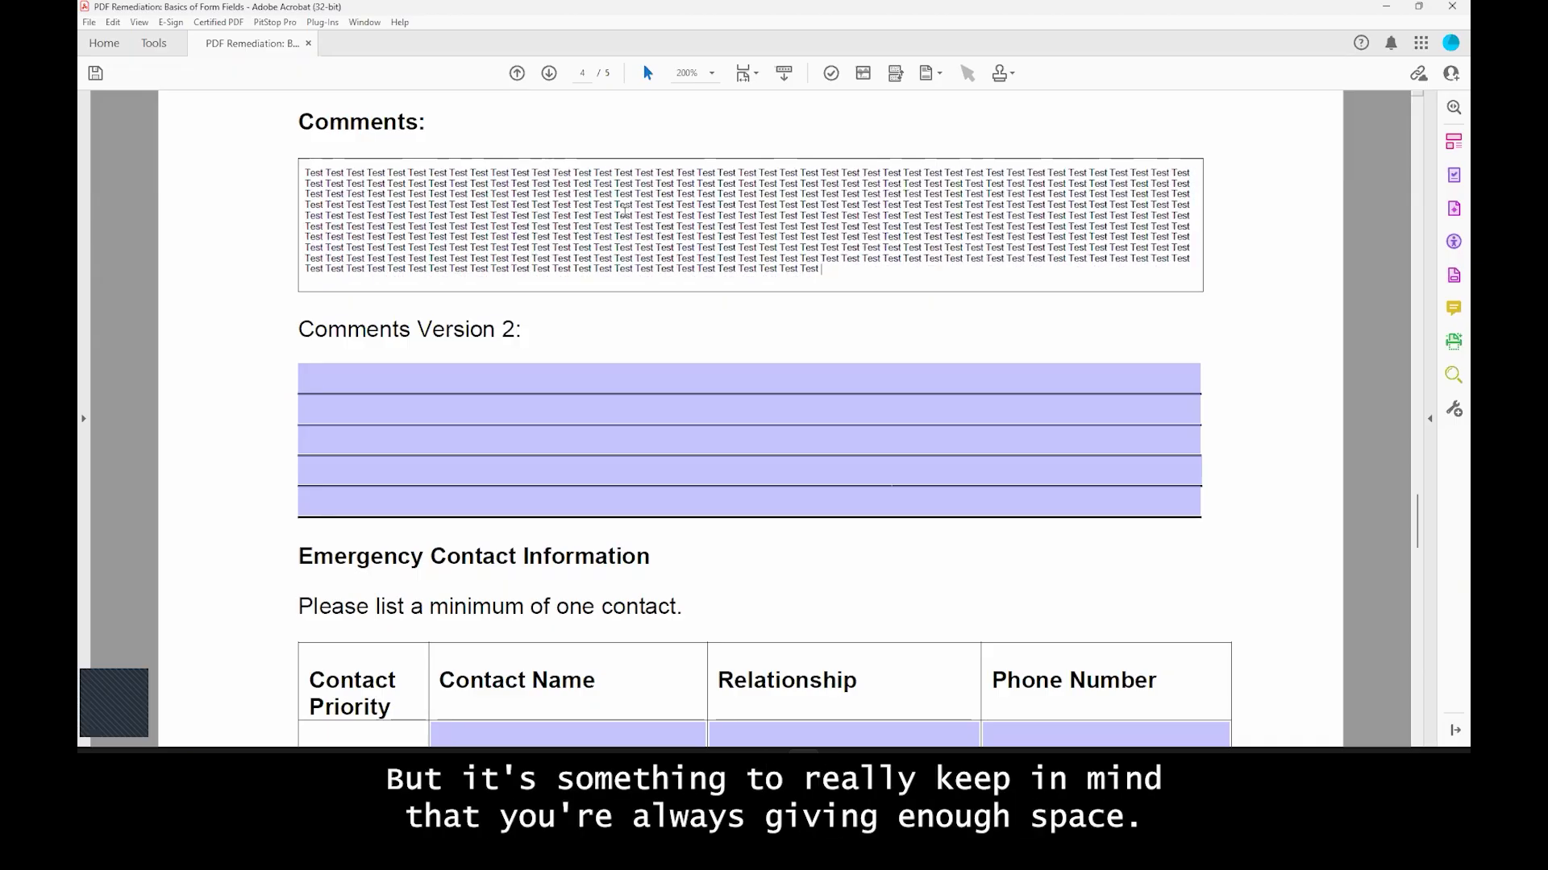
click(621, 321)
Step: Fill the first line of Comments Version 2 with repeated copies of the copied "Test" sample text
click(435, 379)
key(ctrl+v)
key(ctrl+v)
key(ctrl+v)
key(ctrl+v)
key(ctrl+v)
key(ctrl+v)
key(ctrl+v)
key(ctrl+v)
key(ctrl+v)
key(ctrl+v)
key(ctrl+v)
key(ctrl+v)
key(ctrl+v)
key(ctrl+v)
key(ctrl+v)
key(ctrl+v)
key(ctrl+v)
key(ctrl+v)
key(ctrl+v)
key(ctrl+v)
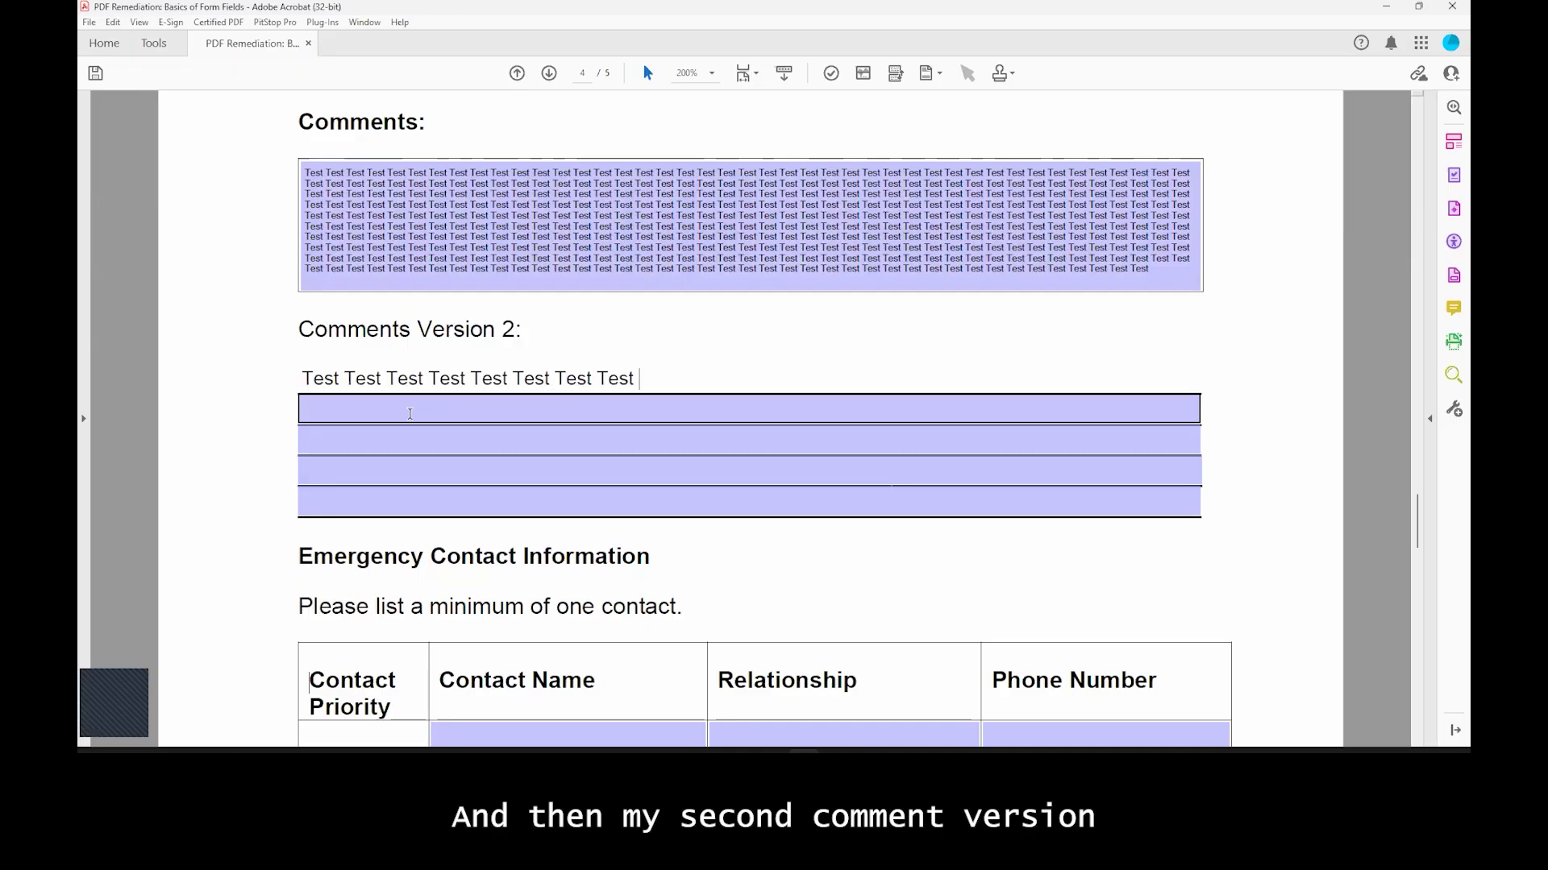
Step: Fill the second and third lines of Comments Version 2 with repeated copies of the sample text
click(410, 414)
key(ctrl+v)
key(ctrl+v)
key(ctrl+v)
key(ctrl+v)
key(ctrl+v)
key(ctrl+v)
key(ctrl+v)
key(ctrl+v)
key(ctrl+v)
key(ctrl+v)
key(ctrl+v)
key(ctrl+v)
key(ctrl+v)
key(ctrl+v)
key(ctrl+v)
key(ctrl+v)
key(ctrl+v)
key(ctrl+v)
key(ctrl+v)
key(ctrl+v)
click(393, 436)
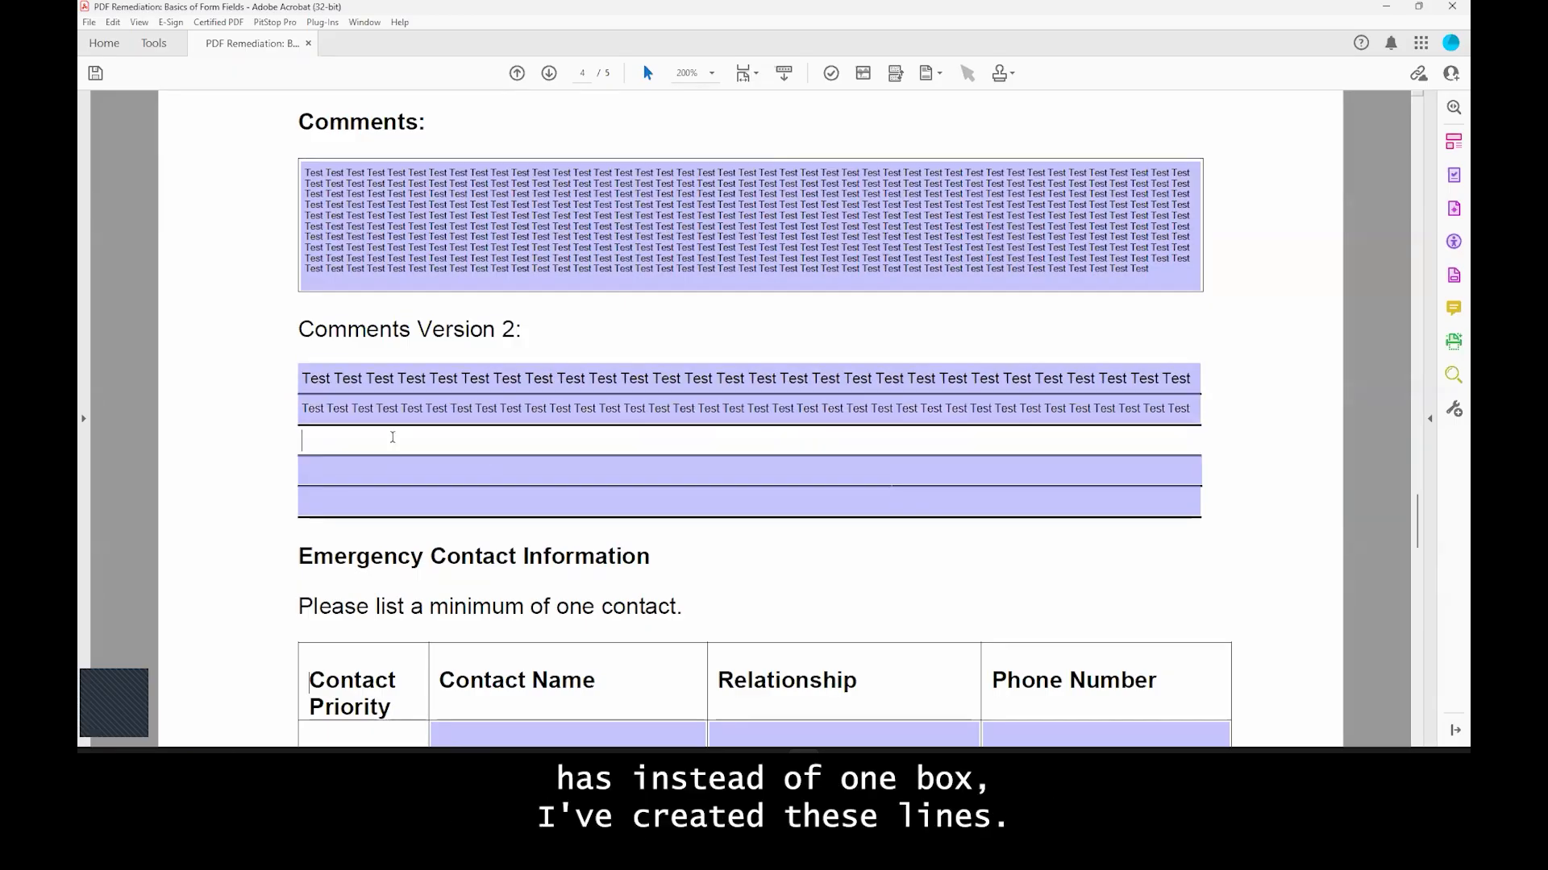
key(ctrl+v)
key(ctrl+v)
key(ctrl+v)
key(ctrl+v)
key(ctrl+v)
key(ctrl+v)
key(ctrl+v)
key(ctrl+v)
key(ctrl+v)
key(ctrl+v)
key(ctrl+v)
key(ctrl+v)
key(ctrl+v)
key(ctrl+v)
key(ctrl+v)
key(ctrl+v)
key(ctrl+v)
key(ctrl+v)
key(ctrl+v)
key(ctrl+v)
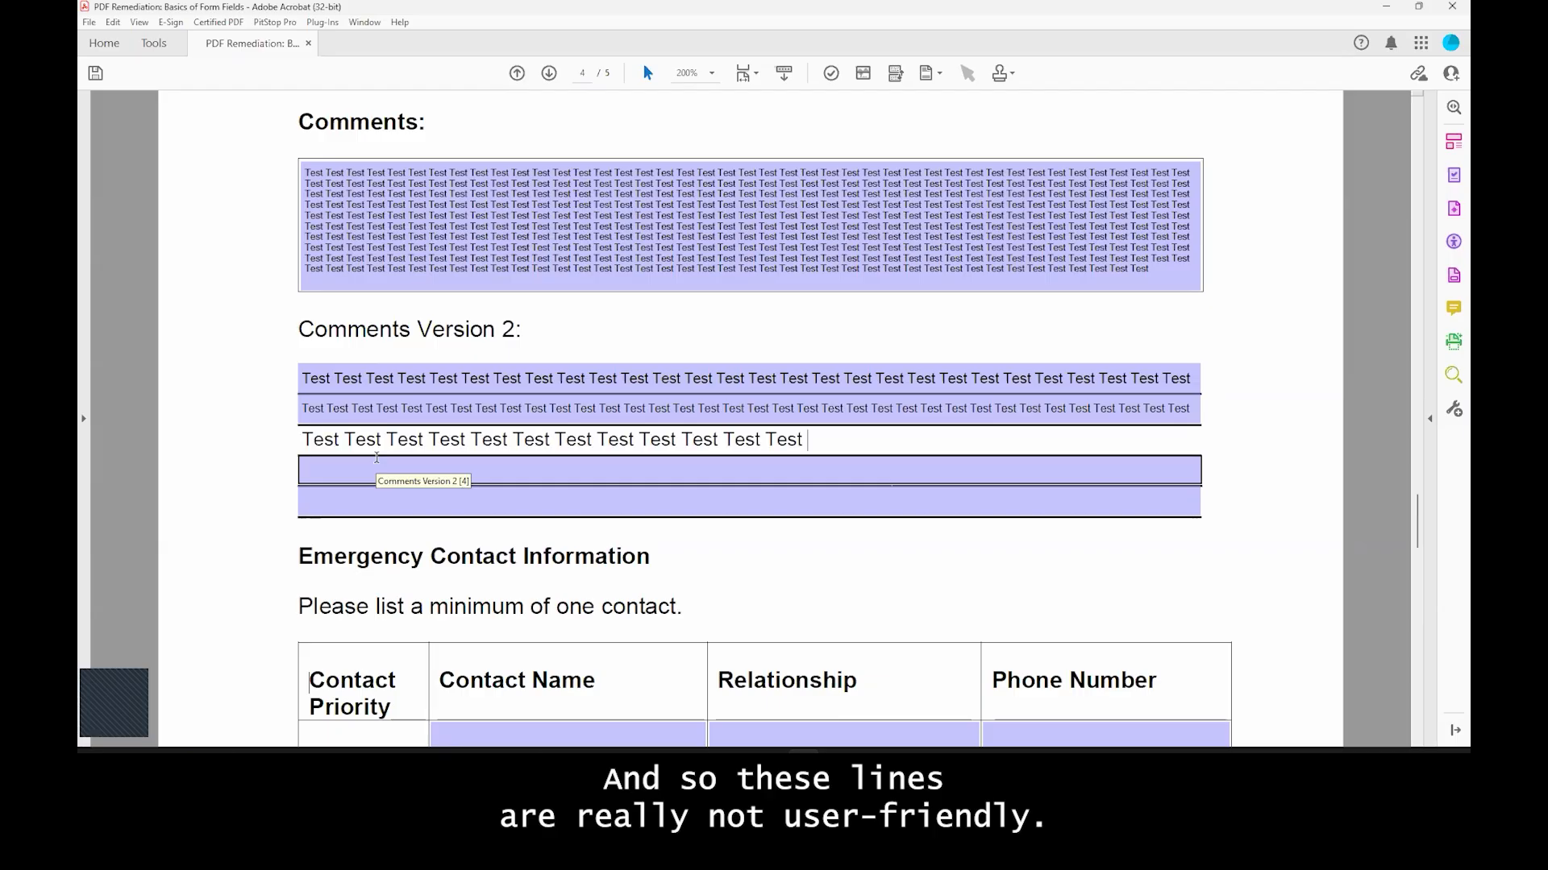
Step: Return to form editing and move all five Comments Version 2 fields down off the printed lines and back up again
click(1453, 275)
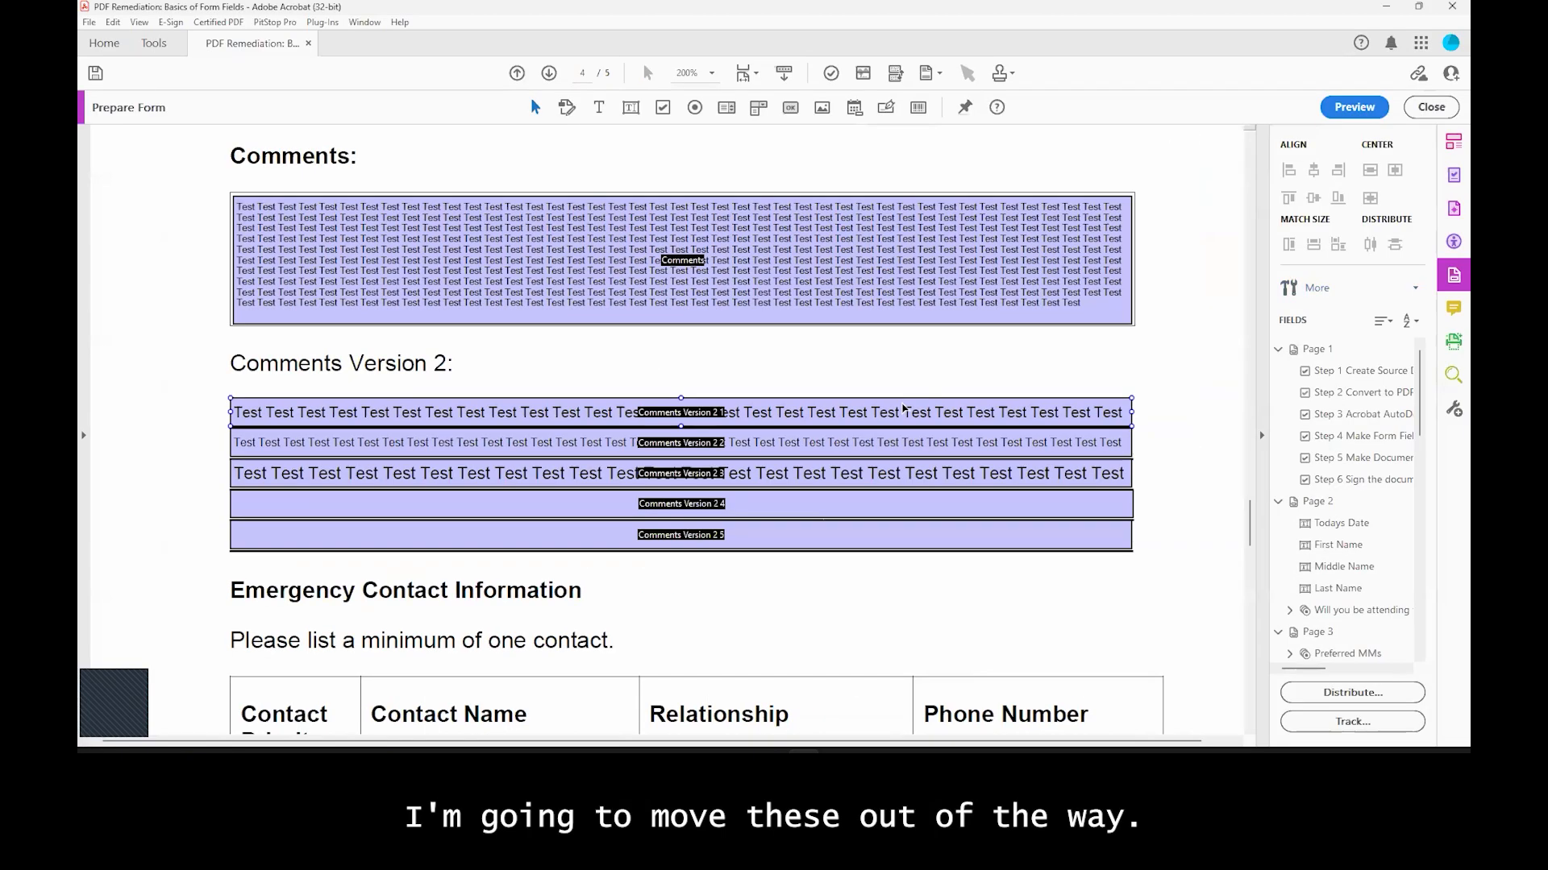
click(902, 411)
shift+click(885, 542)
drag(879, 405, 885, 592)
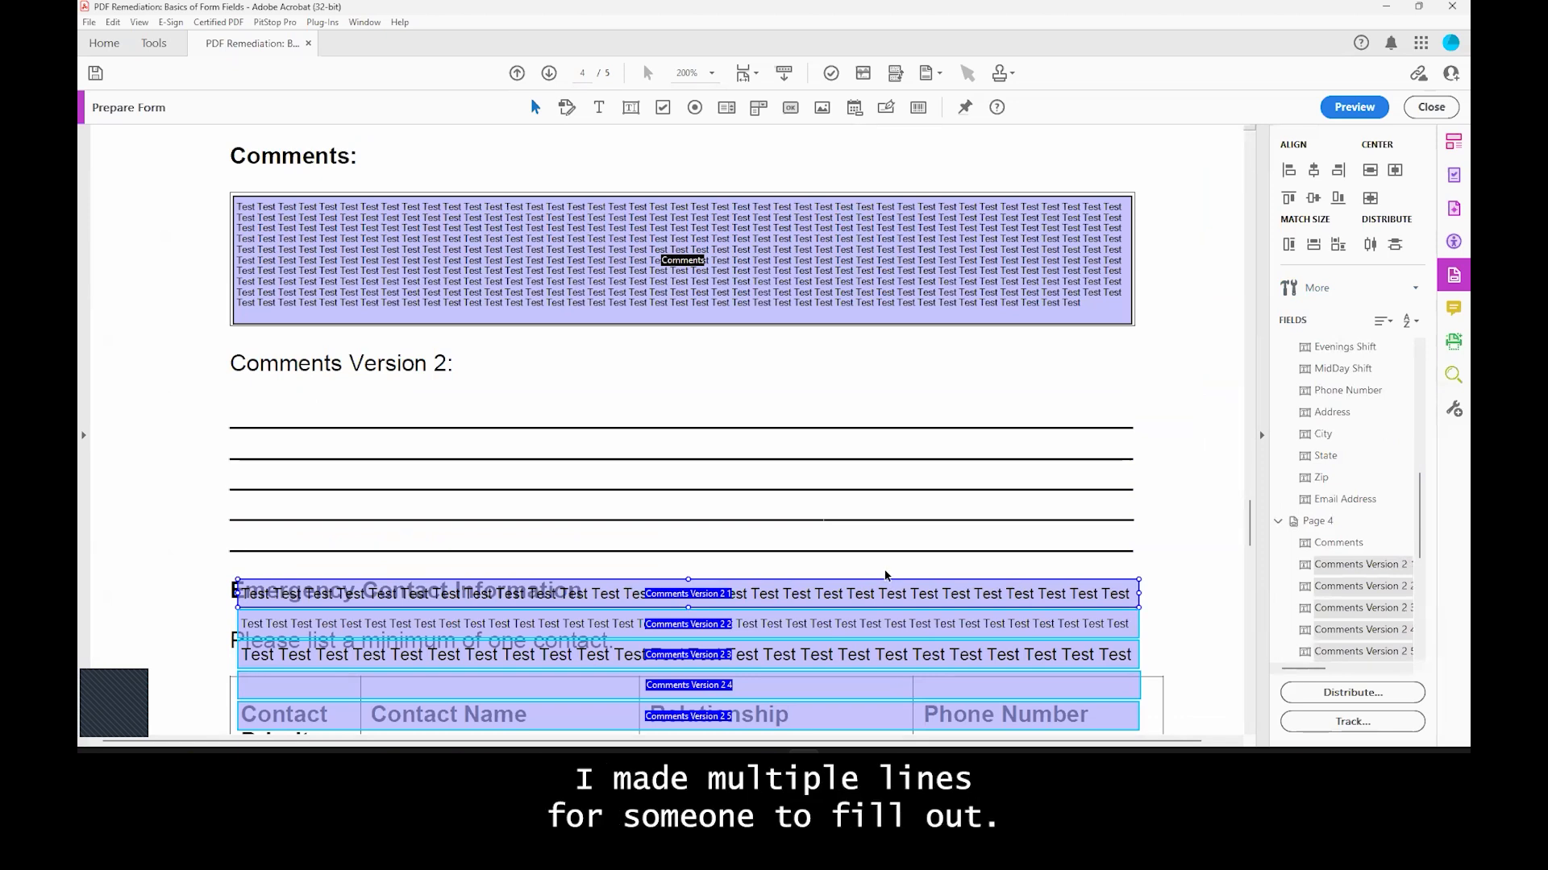
drag(869, 601, 860, 409)
Step: Set the tooltip of the first Comments Version 2 field to "Comments Version 2 (Line 1)"
double_click(860, 409)
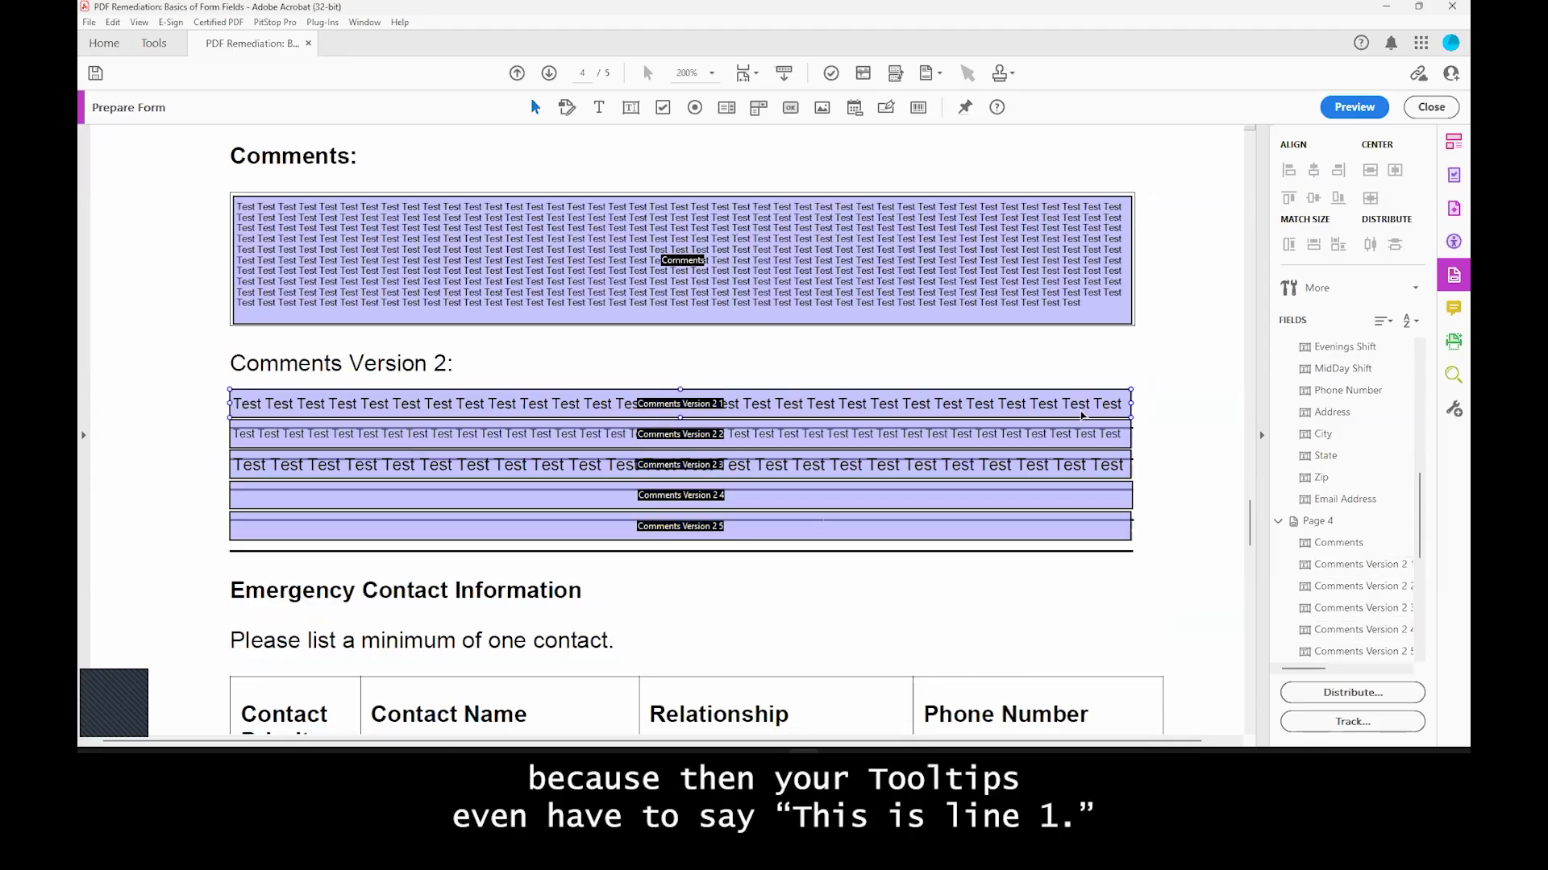
click(859, 93)
drag(1001, 150, 1048, 153)
text((Line 1))
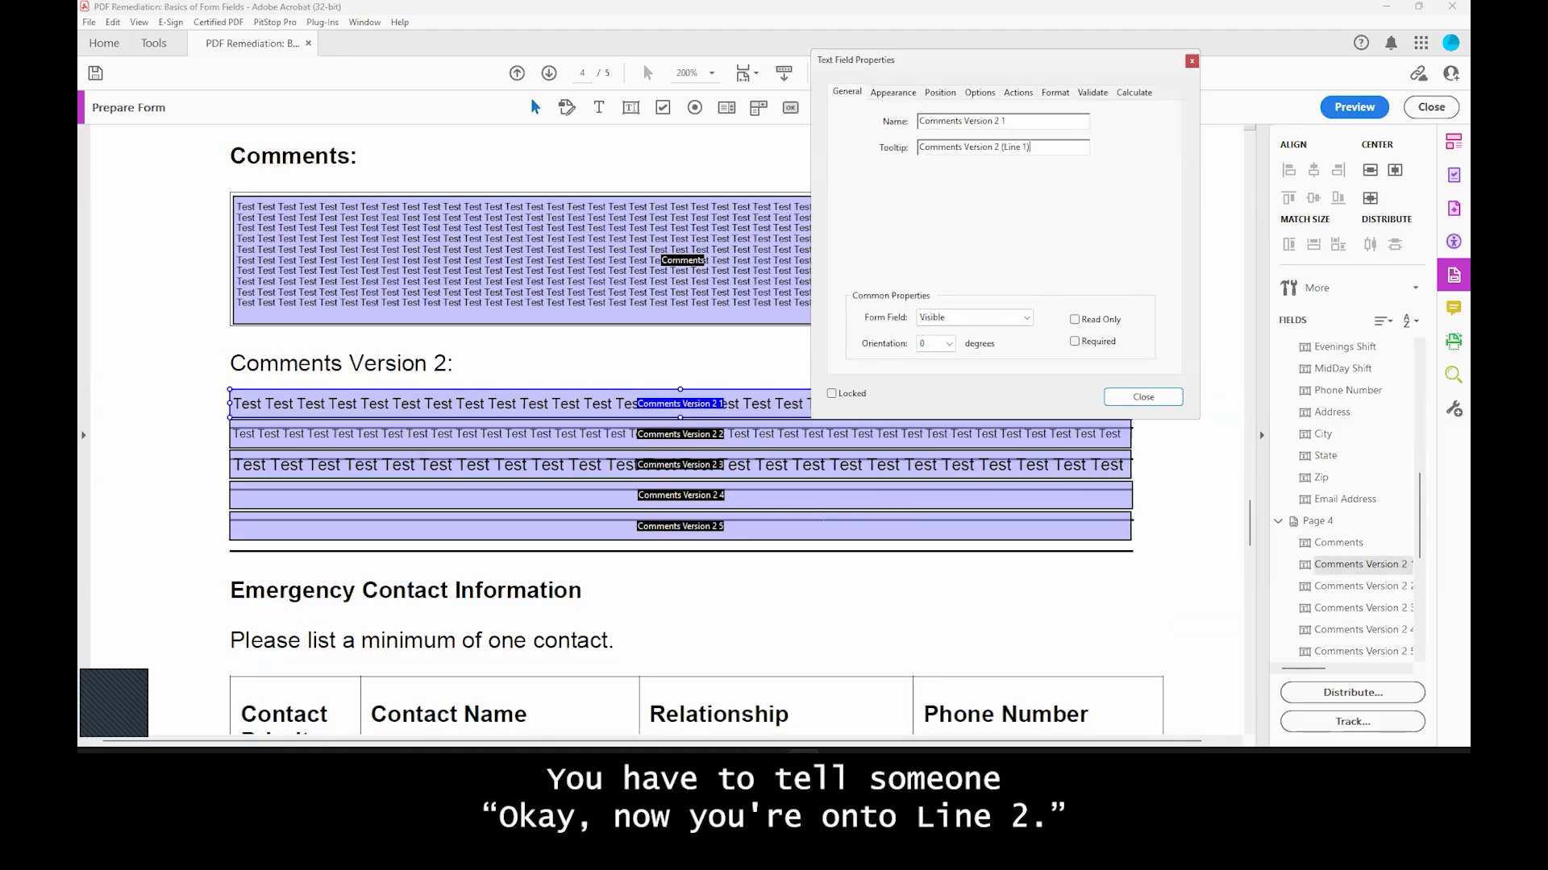
Step: Set the tooltip of the second Comments Version 2 field to "Comments Version 2 (Line 2)" and close its properties
click(786, 435)
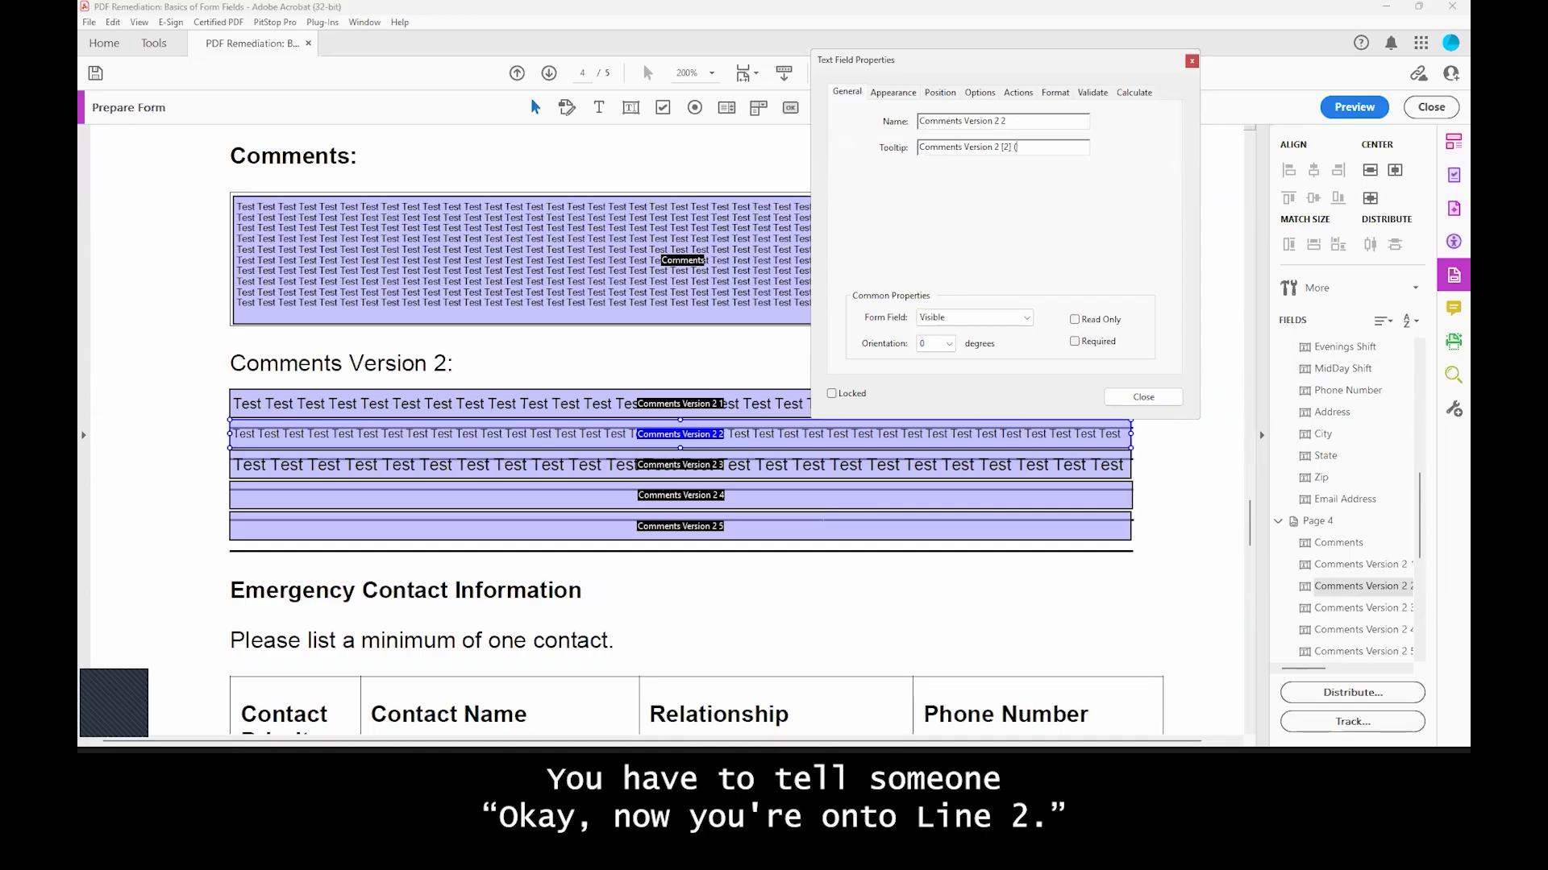
text(Line)
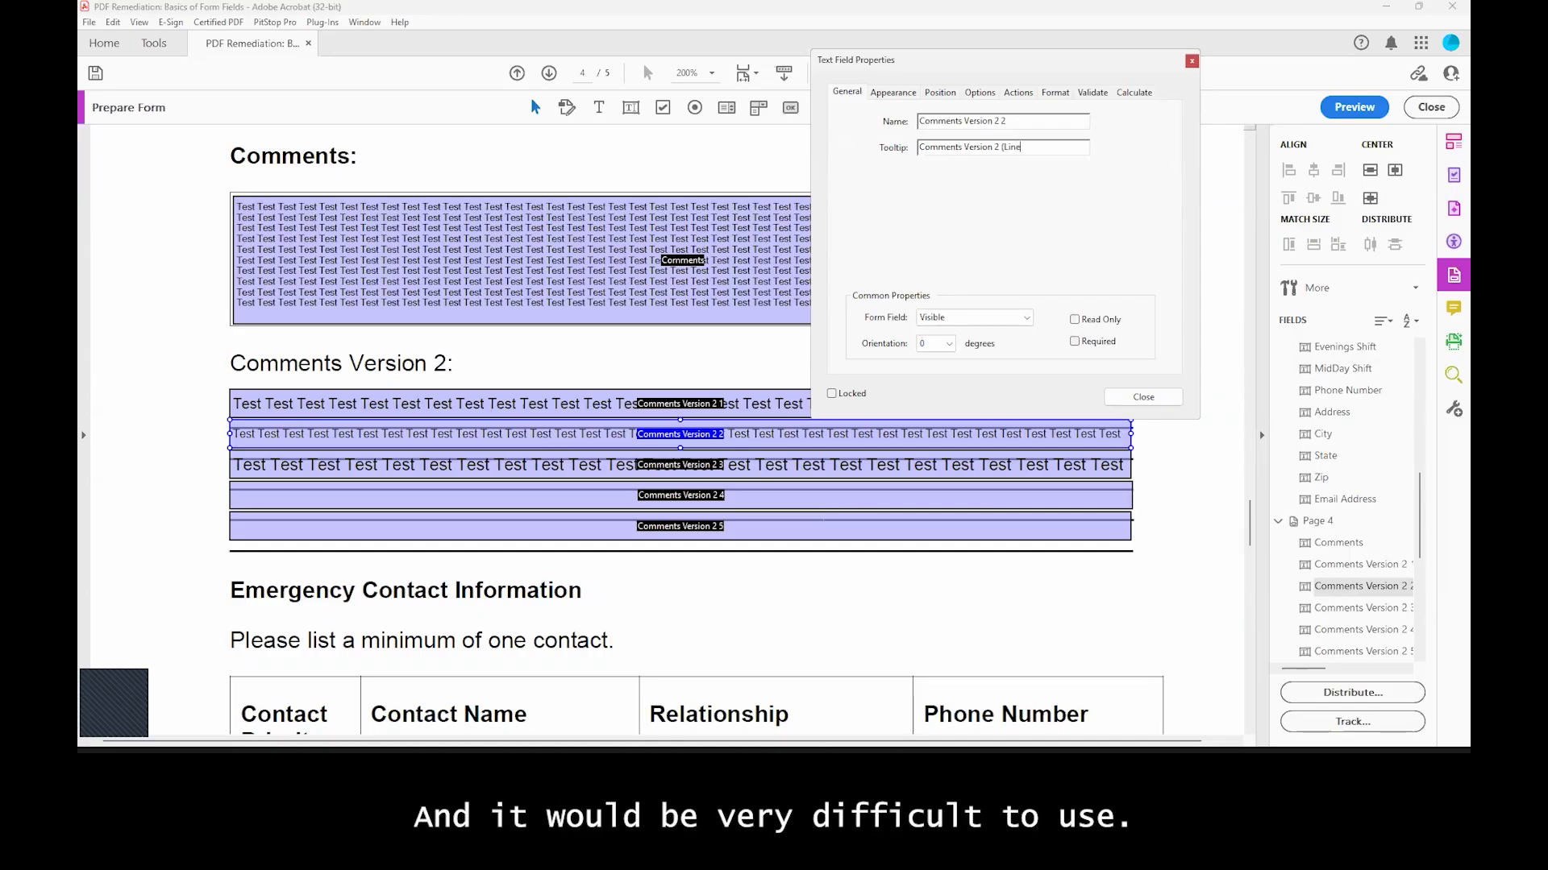
text( 2))
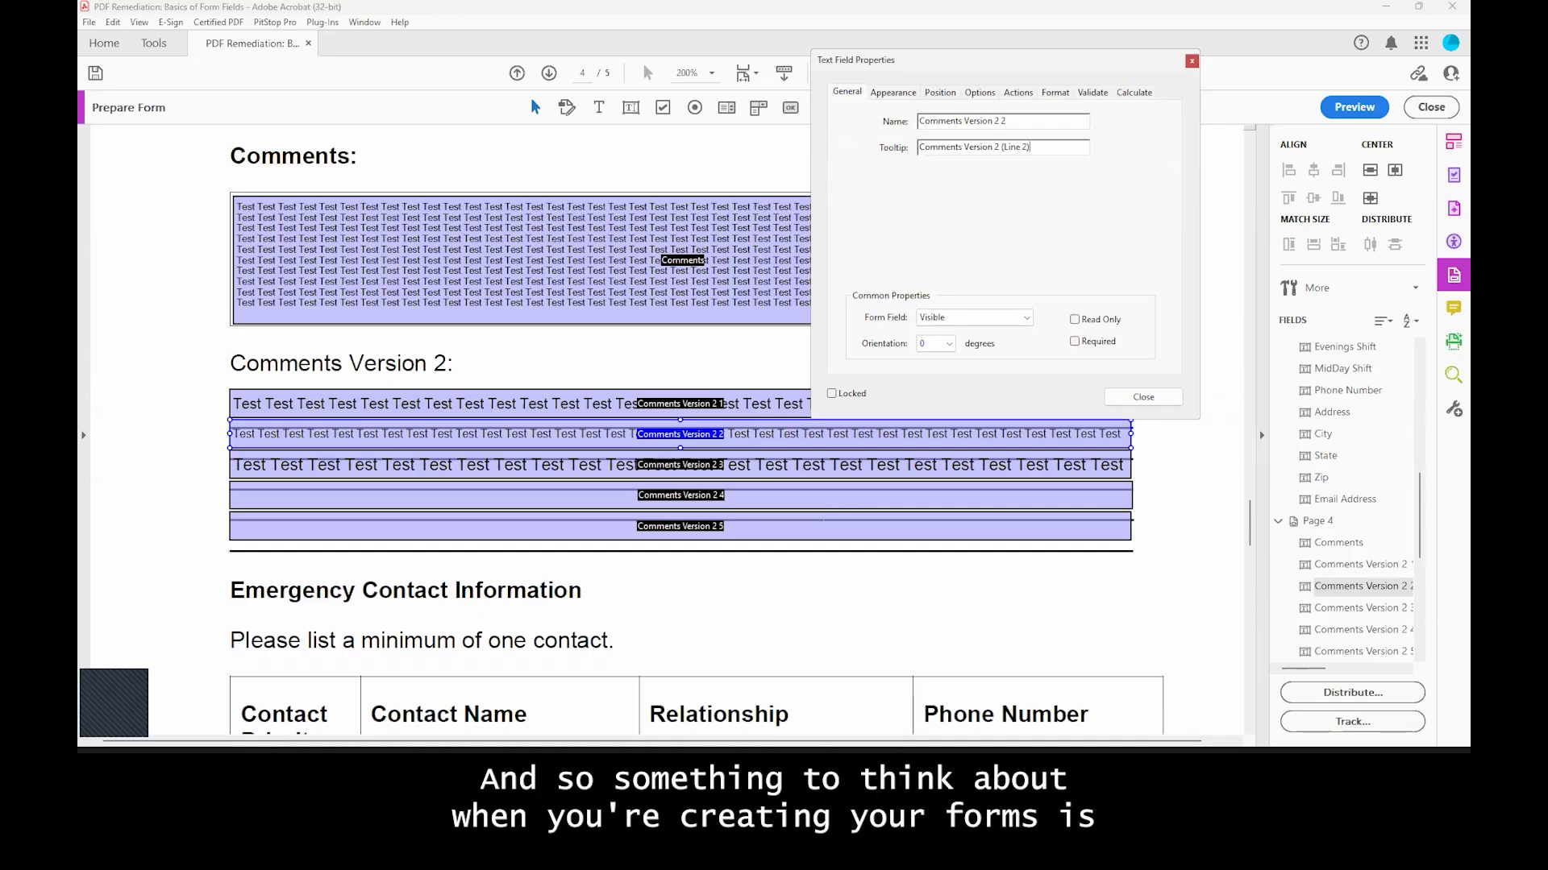
key(Return)
Step: Leave form editing and enter "sdfsdf" in the fourth line of Comments Version 2
click(1432, 107)
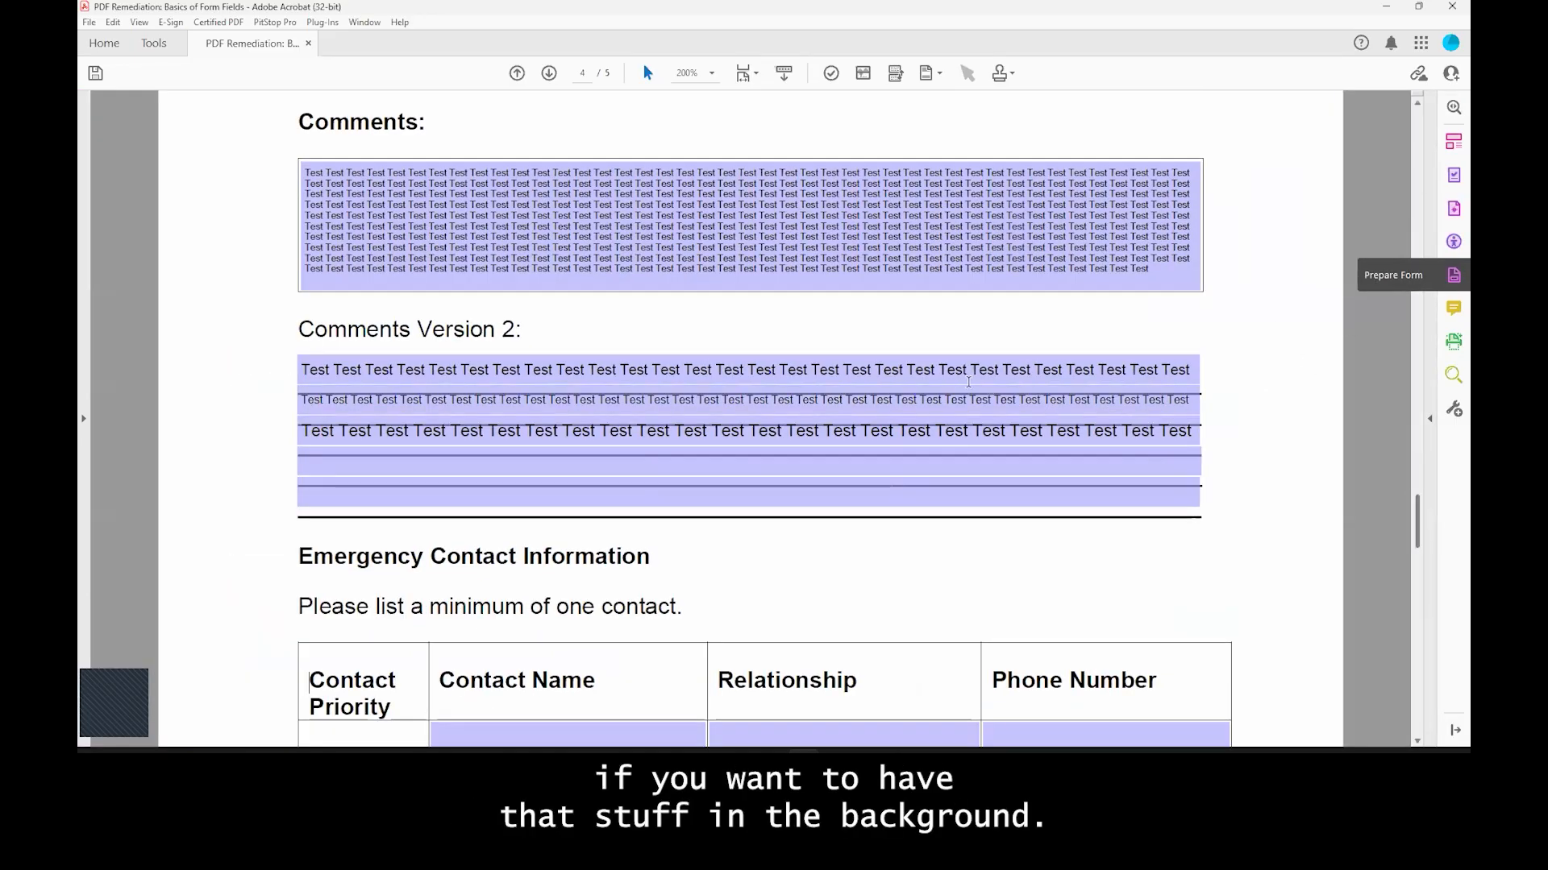
click(601, 465)
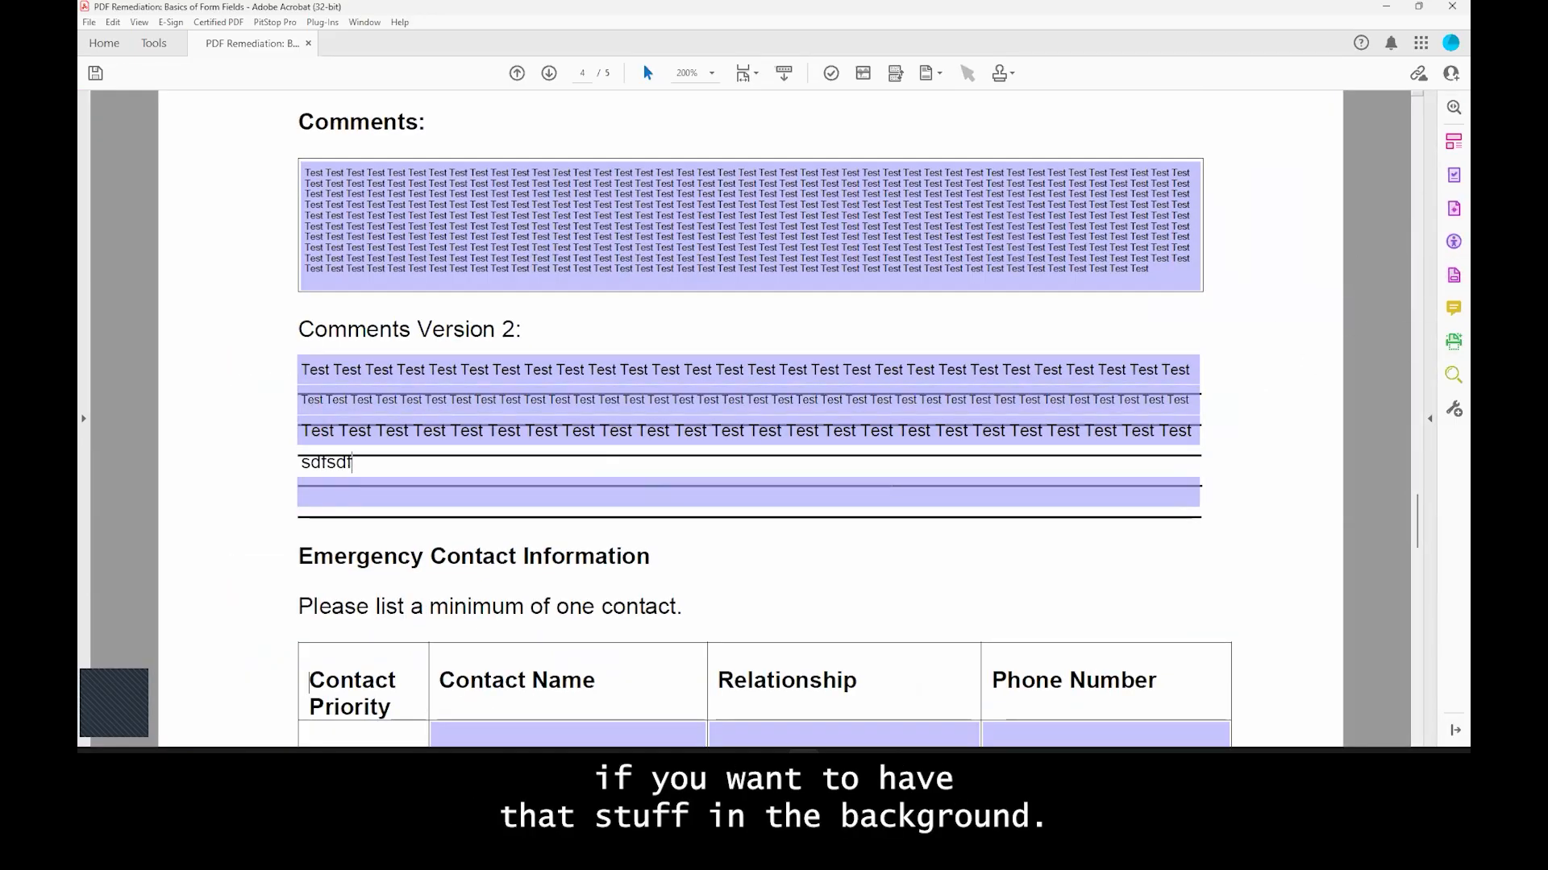
Step: Return to form editing and delete the second through fifth Comments Version 2 fields
click(1453, 274)
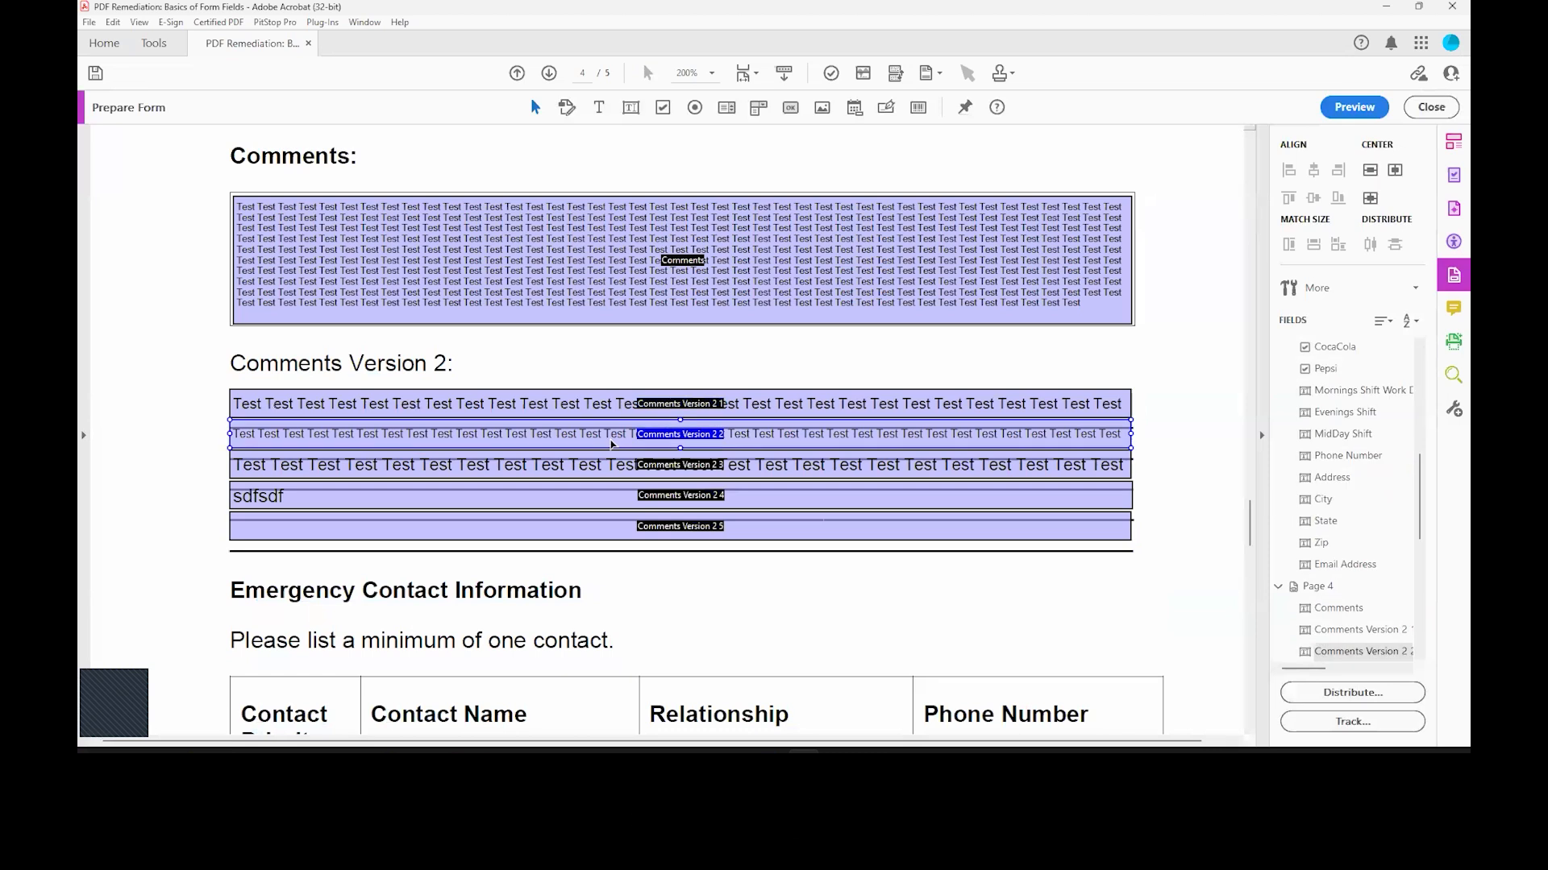
key(Delete)
click(613, 466)
key(Delete)
click(612, 496)
key(Delete)
click(613, 528)
key(Delete)
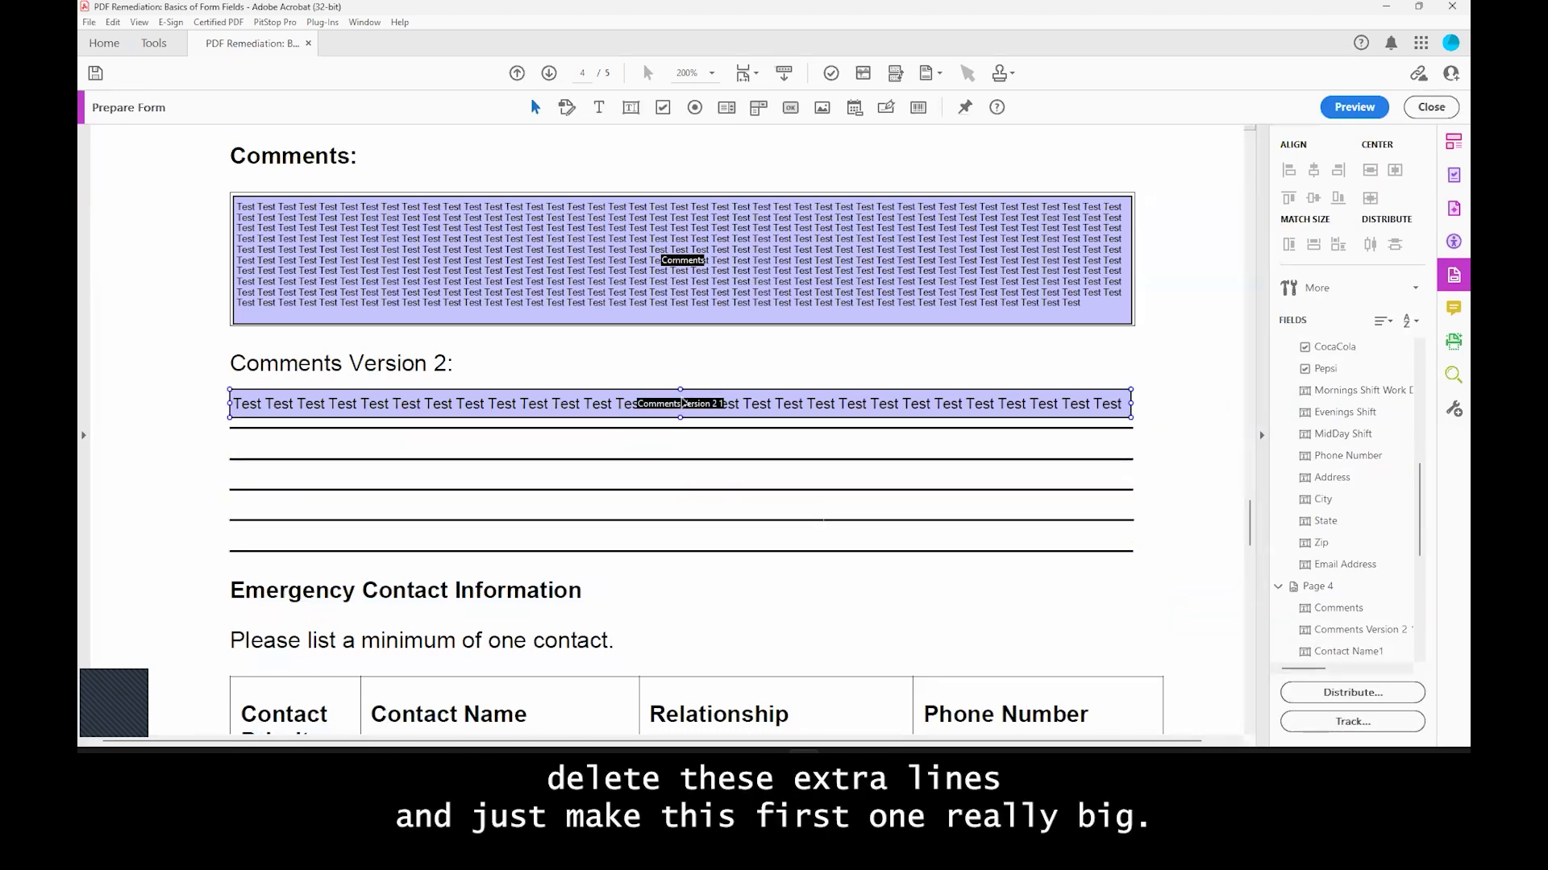
Step: Stretch the remaining Comments Version 2 field down over all five printed lines and make it multi-line
click(677, 407)
drag(680, 418, 664, 551)
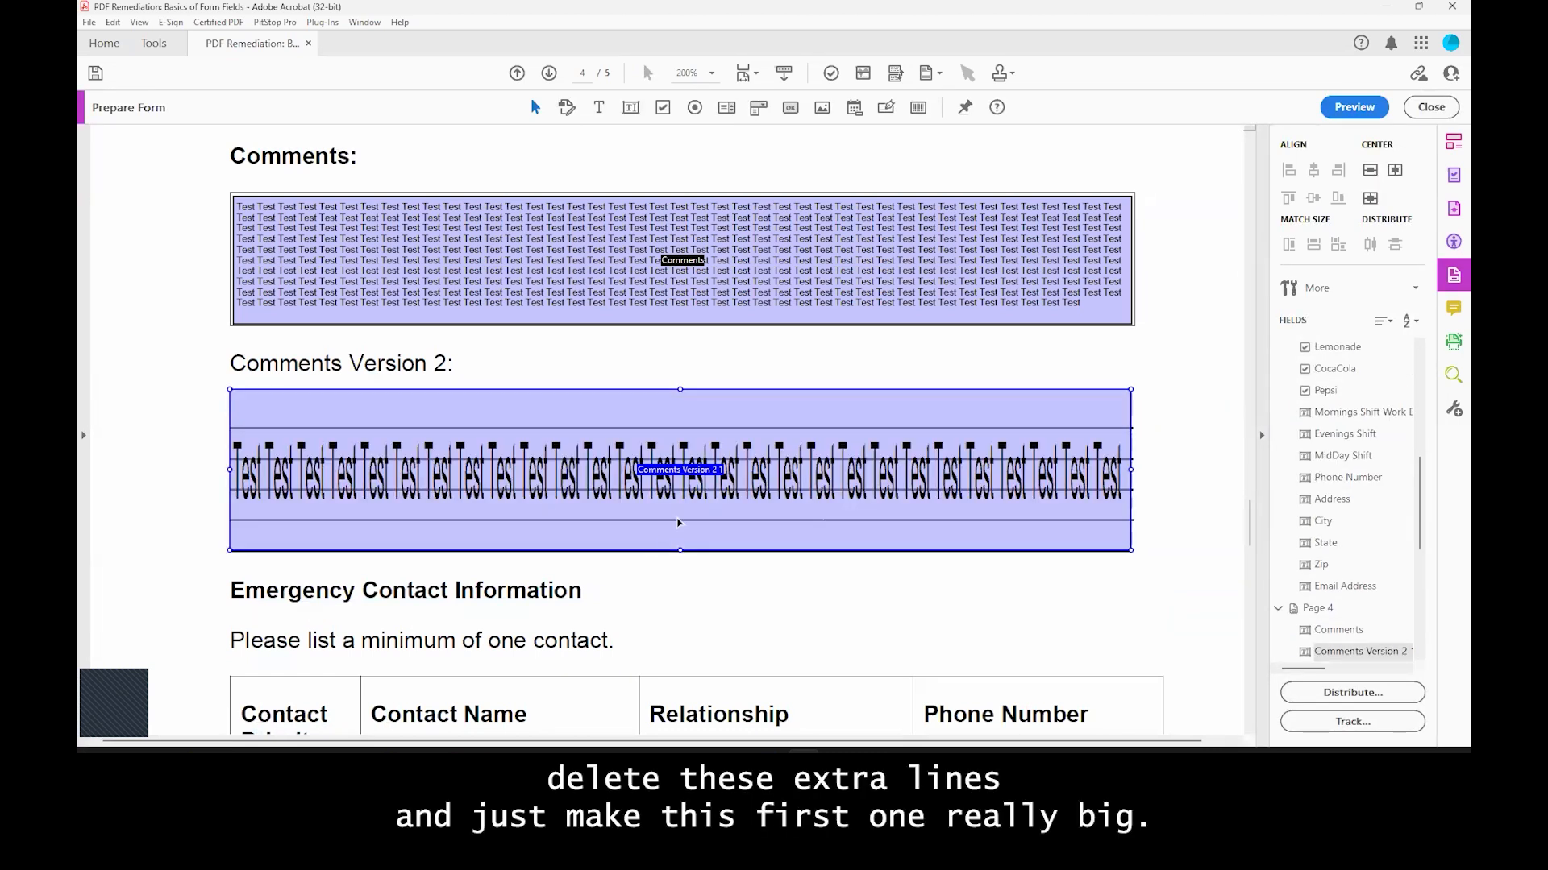
double_click(677, 519)
click(976, 55)
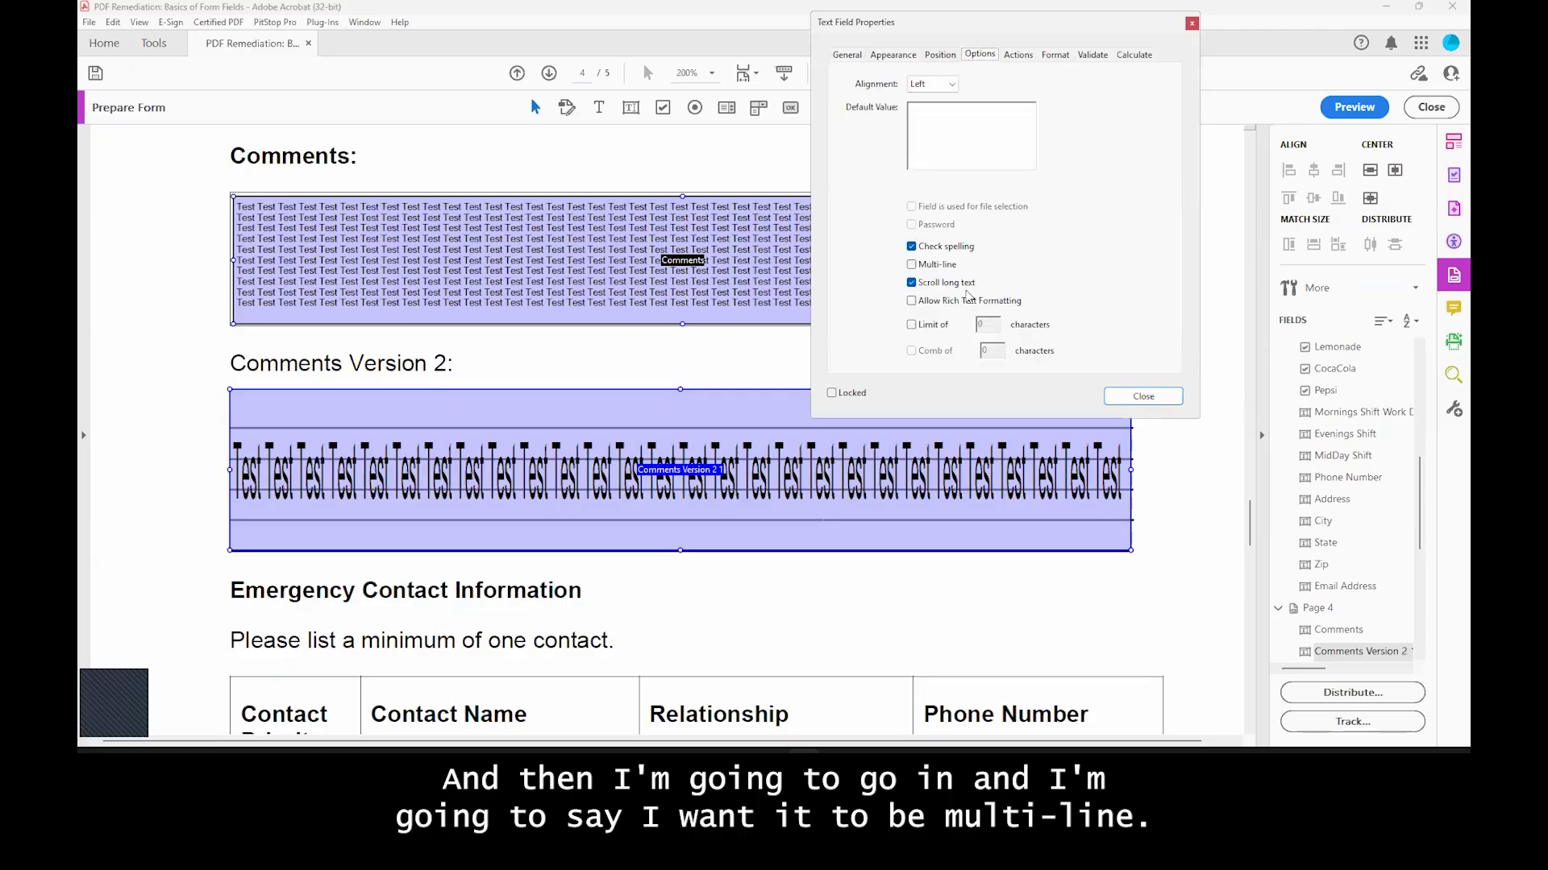
click(935, 266)
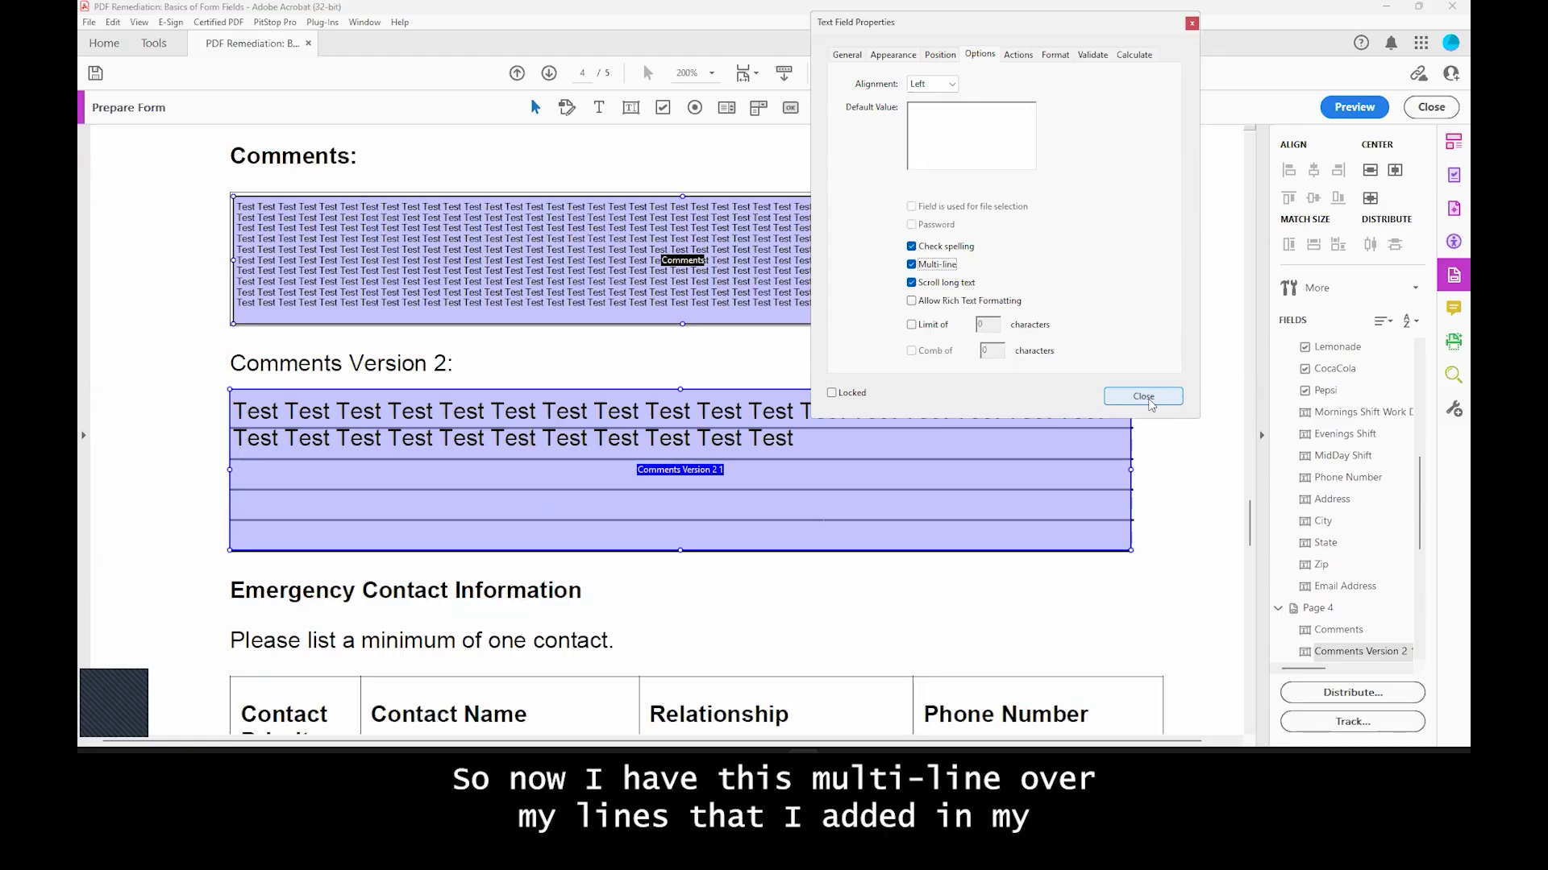
click(1144, 397)
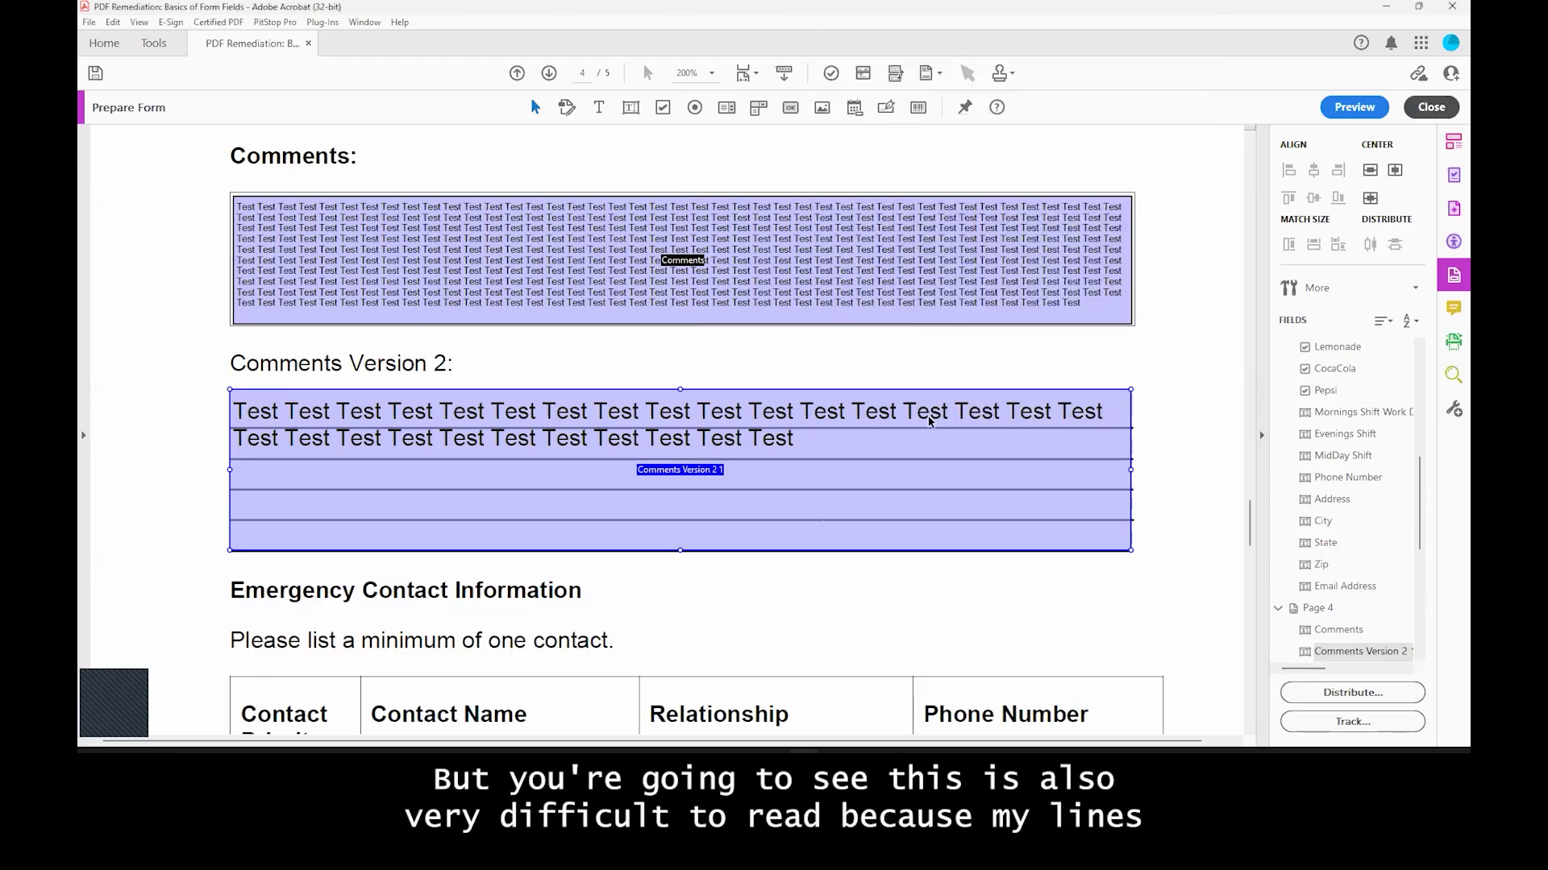
Step: Leave form editing and append "sdfsdfsdf" to the text in the Comments Version 2 field
key(Escape)
click(878, 400)
text(sdfsdfsdf)
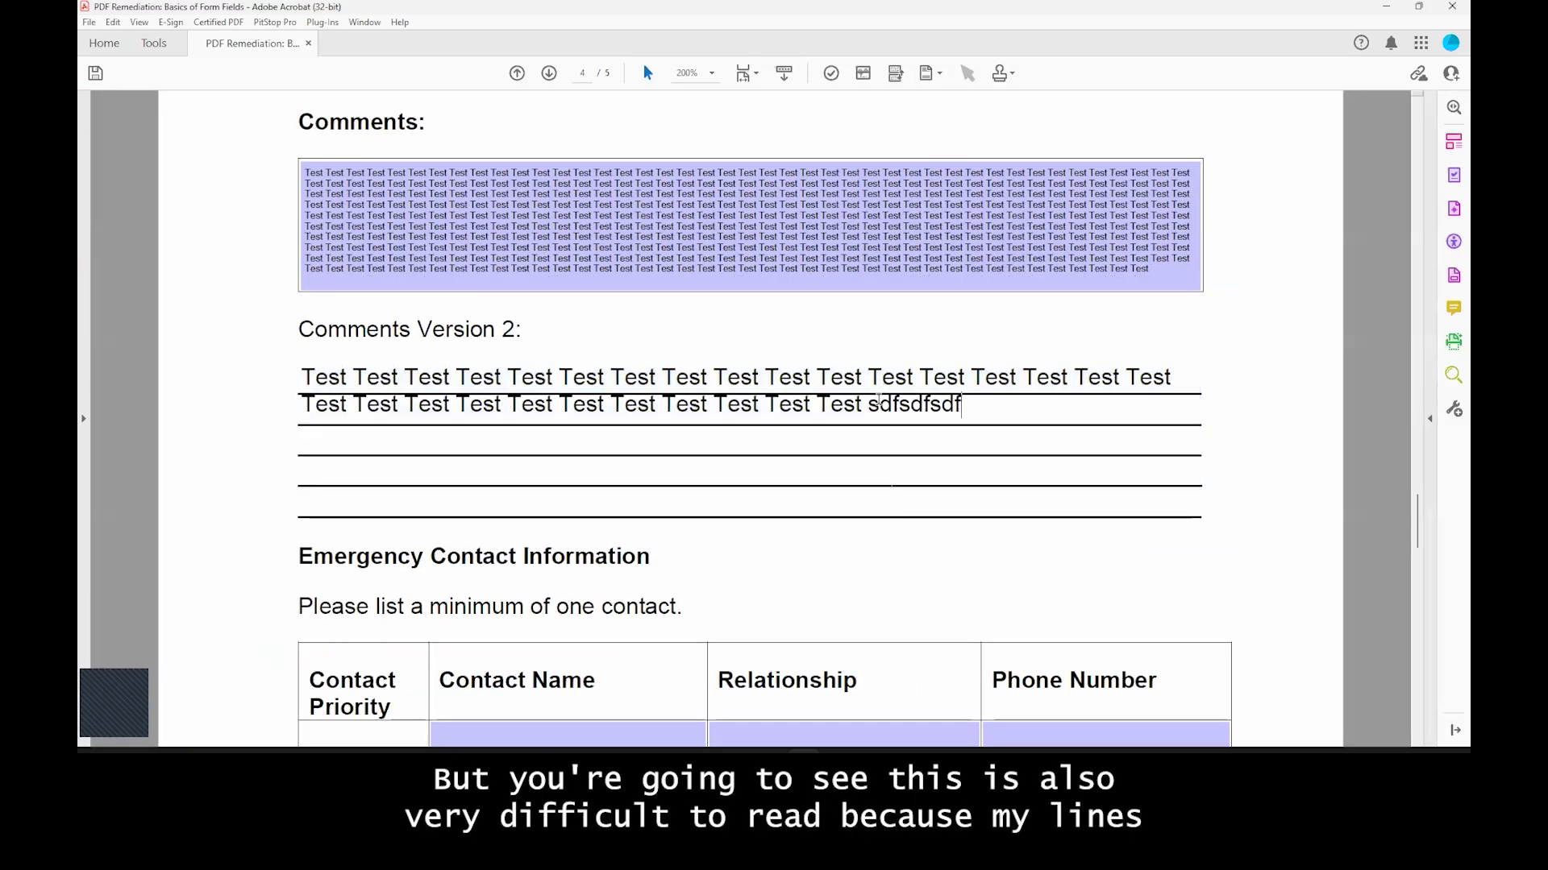
Step: Copy part of the "Test" text and paste it repeatedly over "sdfsdfsdf" until Comments Version 2 holds about seven lines
drag(858, 406, 715, 379)
key(ctrl+c)
click(911, 401)
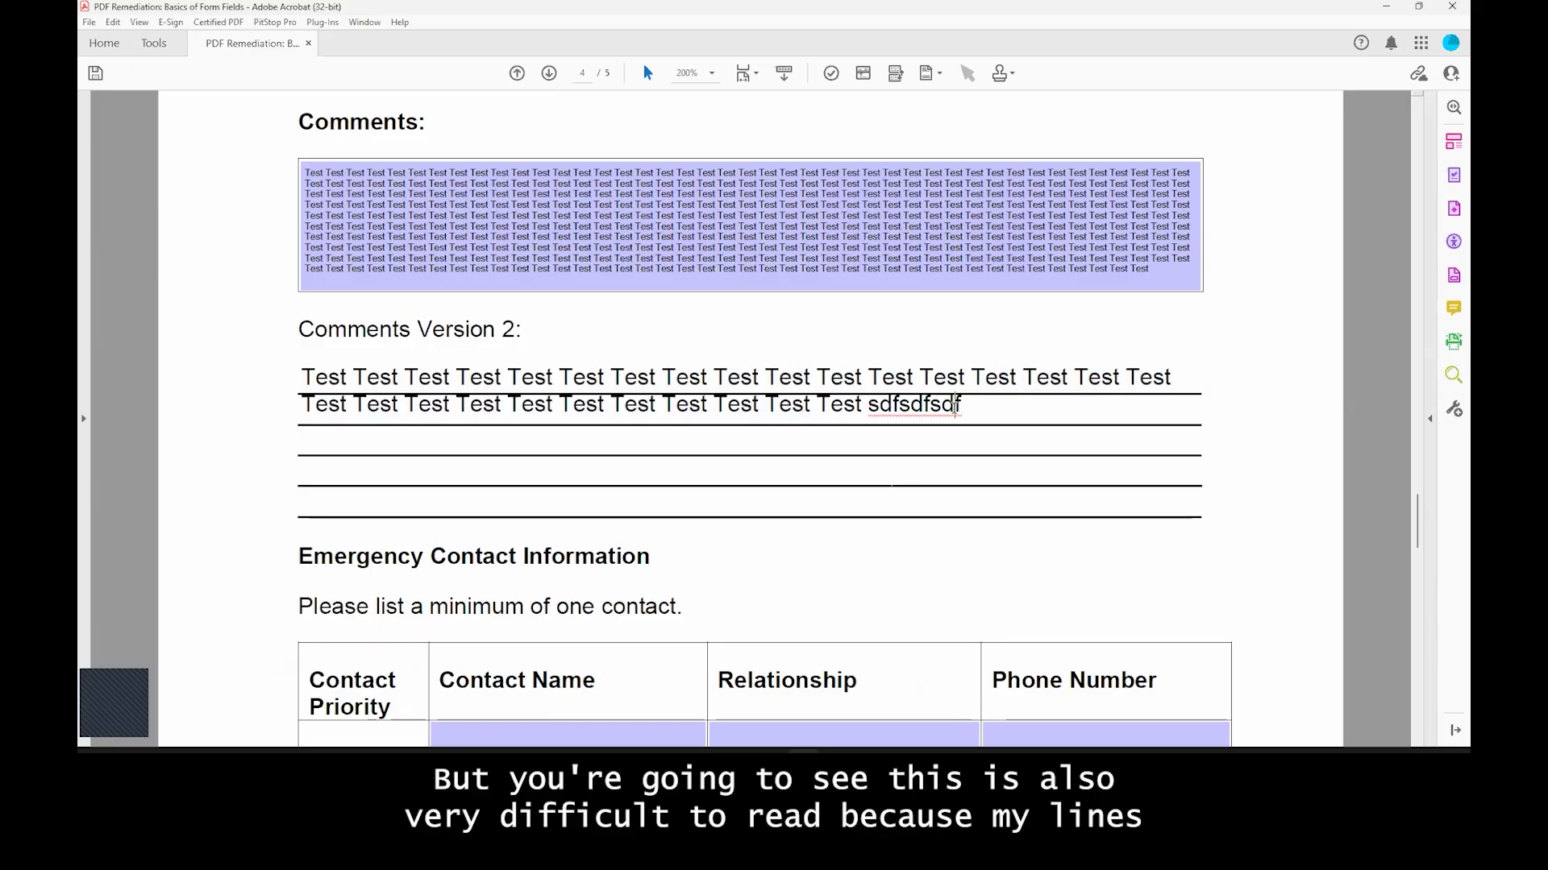
double_click(911, 401)
key(ctrl+v)
key(ctrl+v)
text(est Test Test Test Test Test Test Test Test Test Test Test Test Test Test Test Test Test Tes)
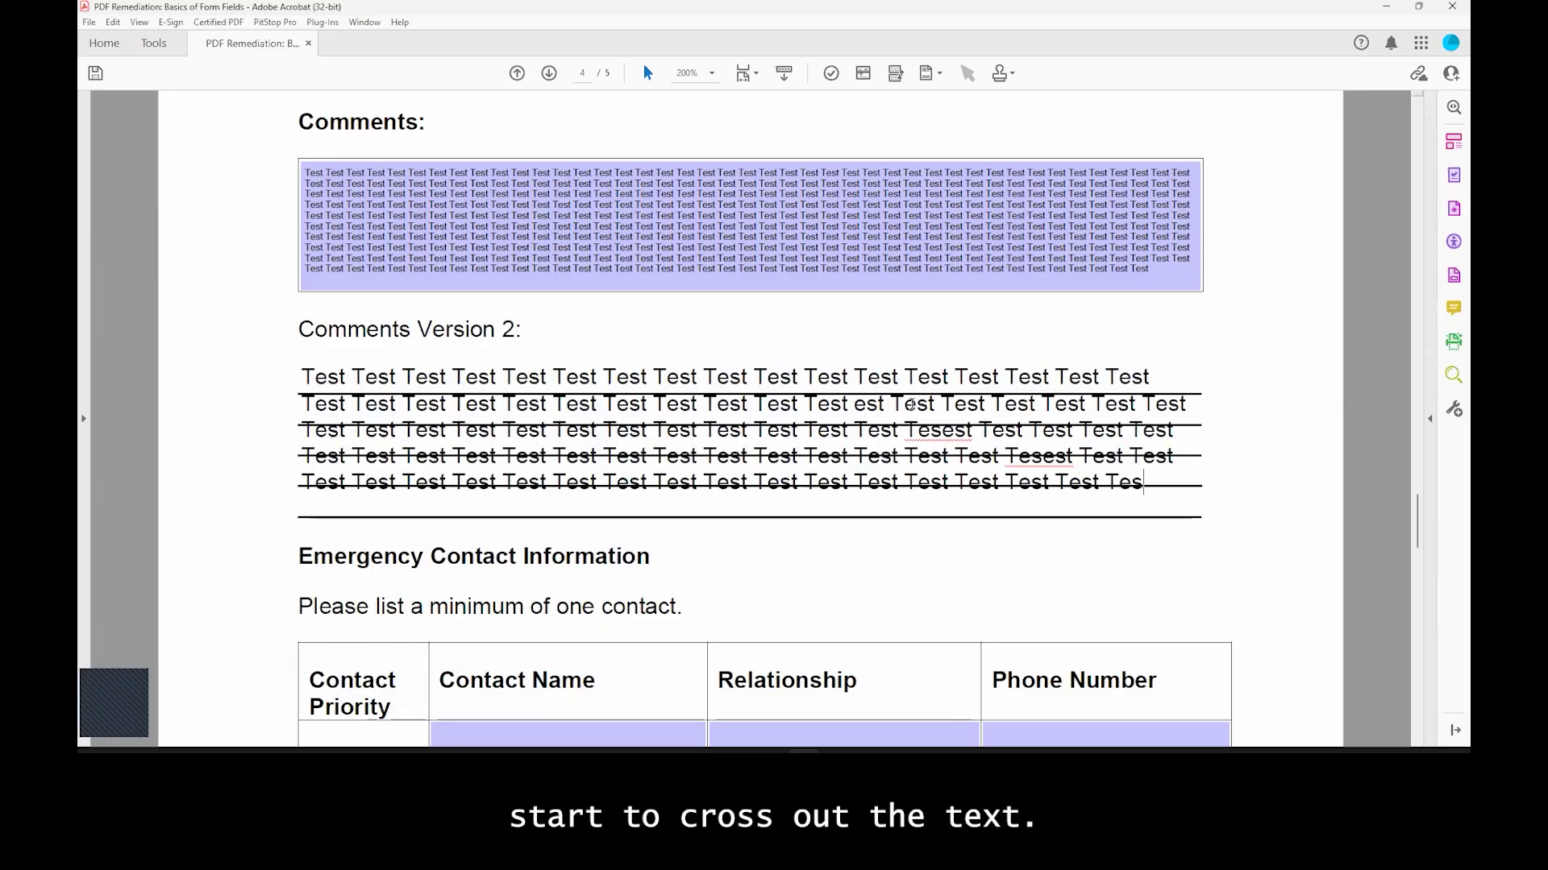
text(est Test Test Test Test Test Test Test Test Test Test Test Test Test Test Test Test Test Tes)
key(ctrl+v)
key(ctrl+v)
text(est Test Test Test Test Test Test Test Test Test Test Test Test Test Test Test Test Test Tes)
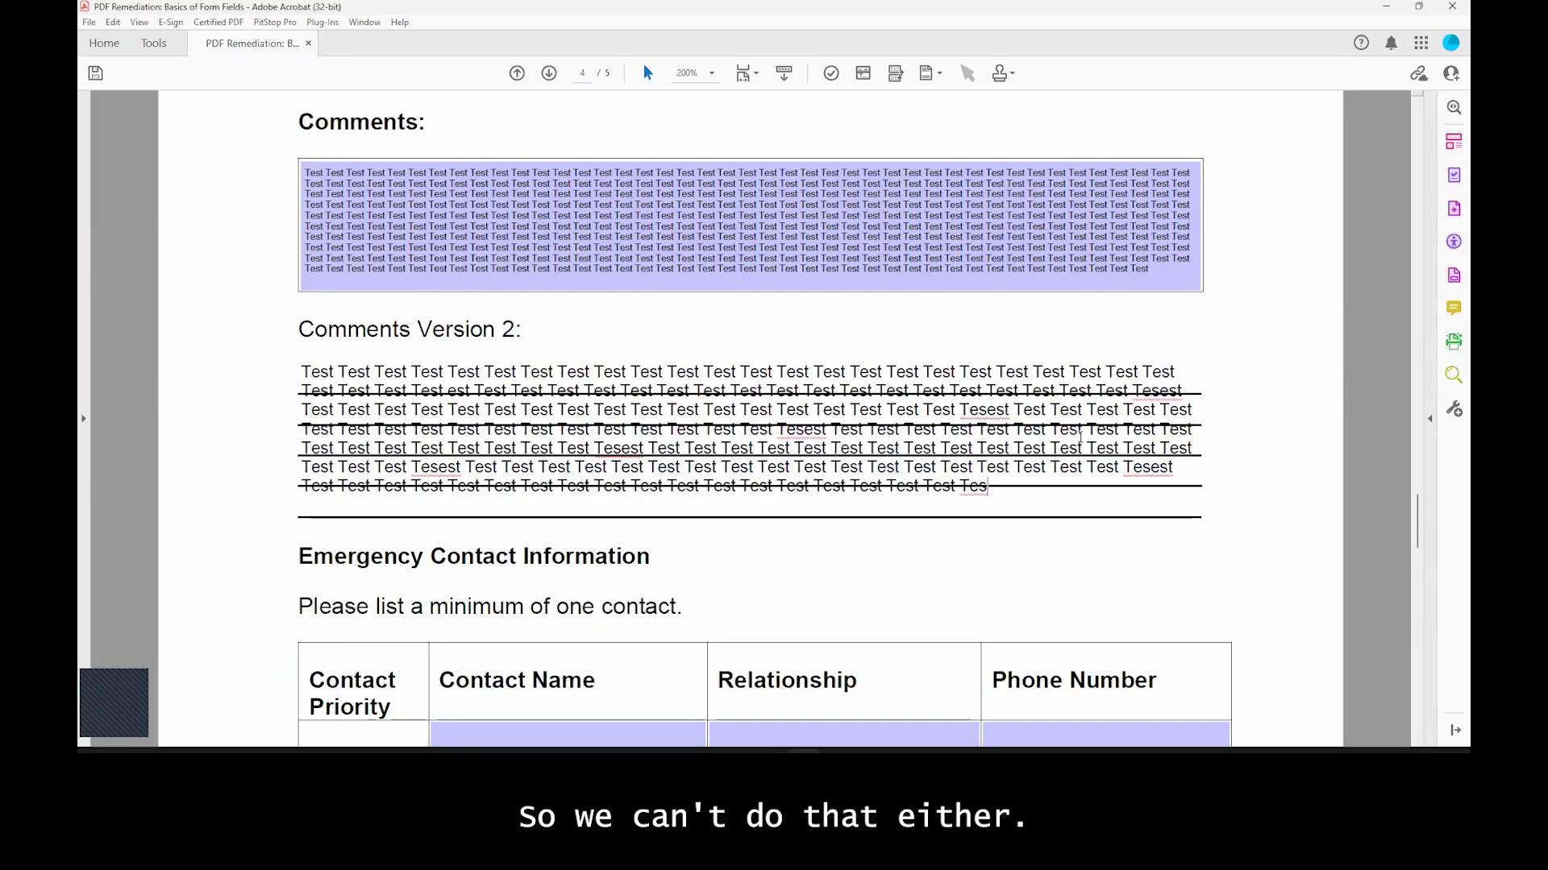
Step: Give the Comments Version 2 field a white fill color and nudge it slightly to cover the printed lines
click(1451, 275)
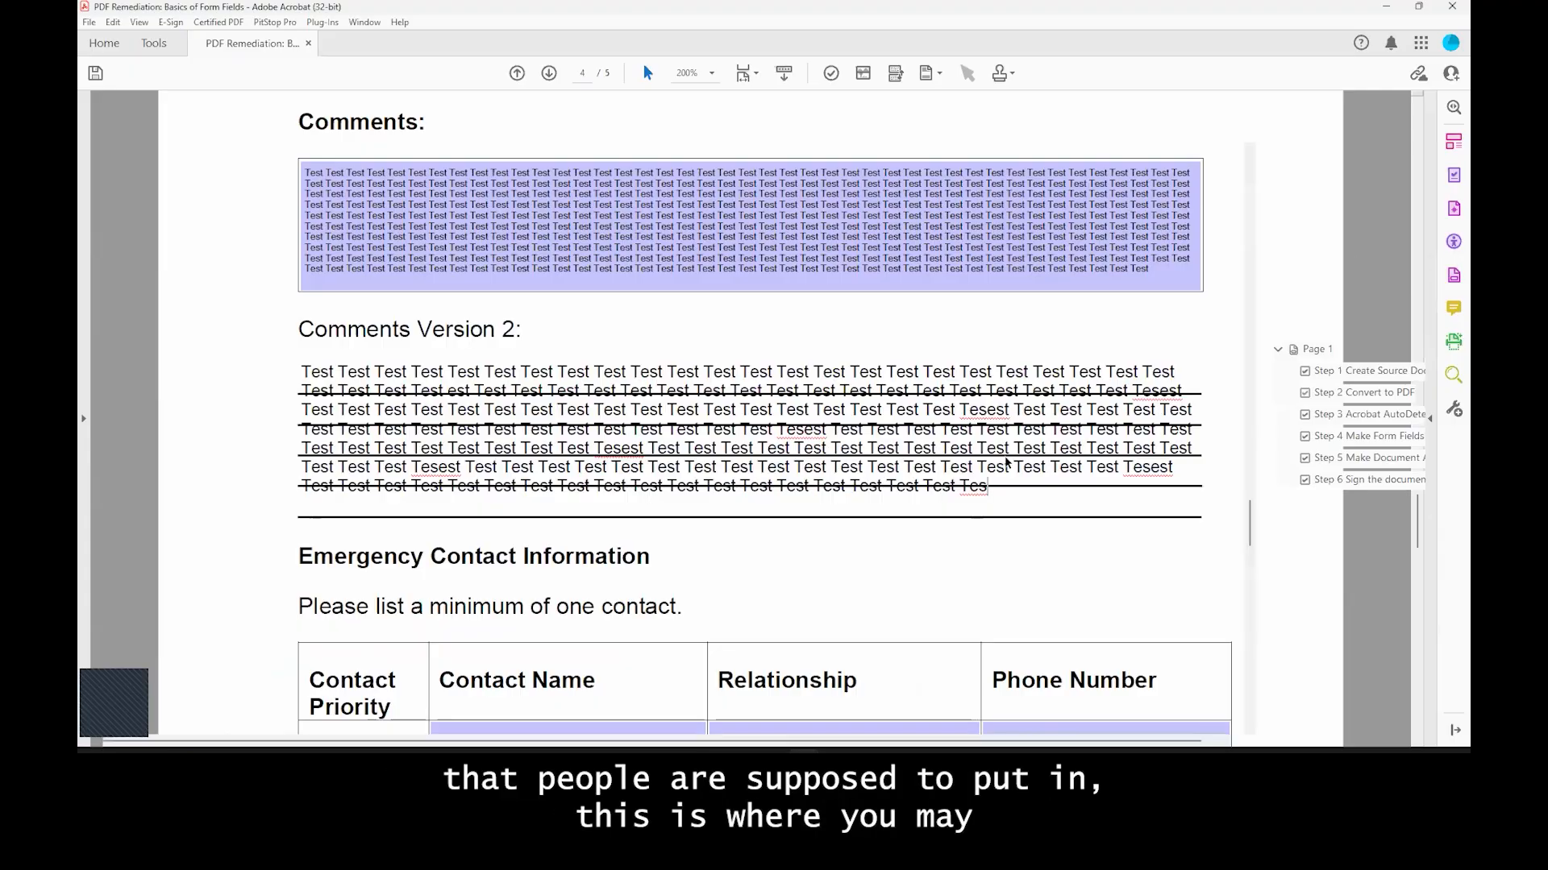
double_click(827, 477)
click(895, 54)
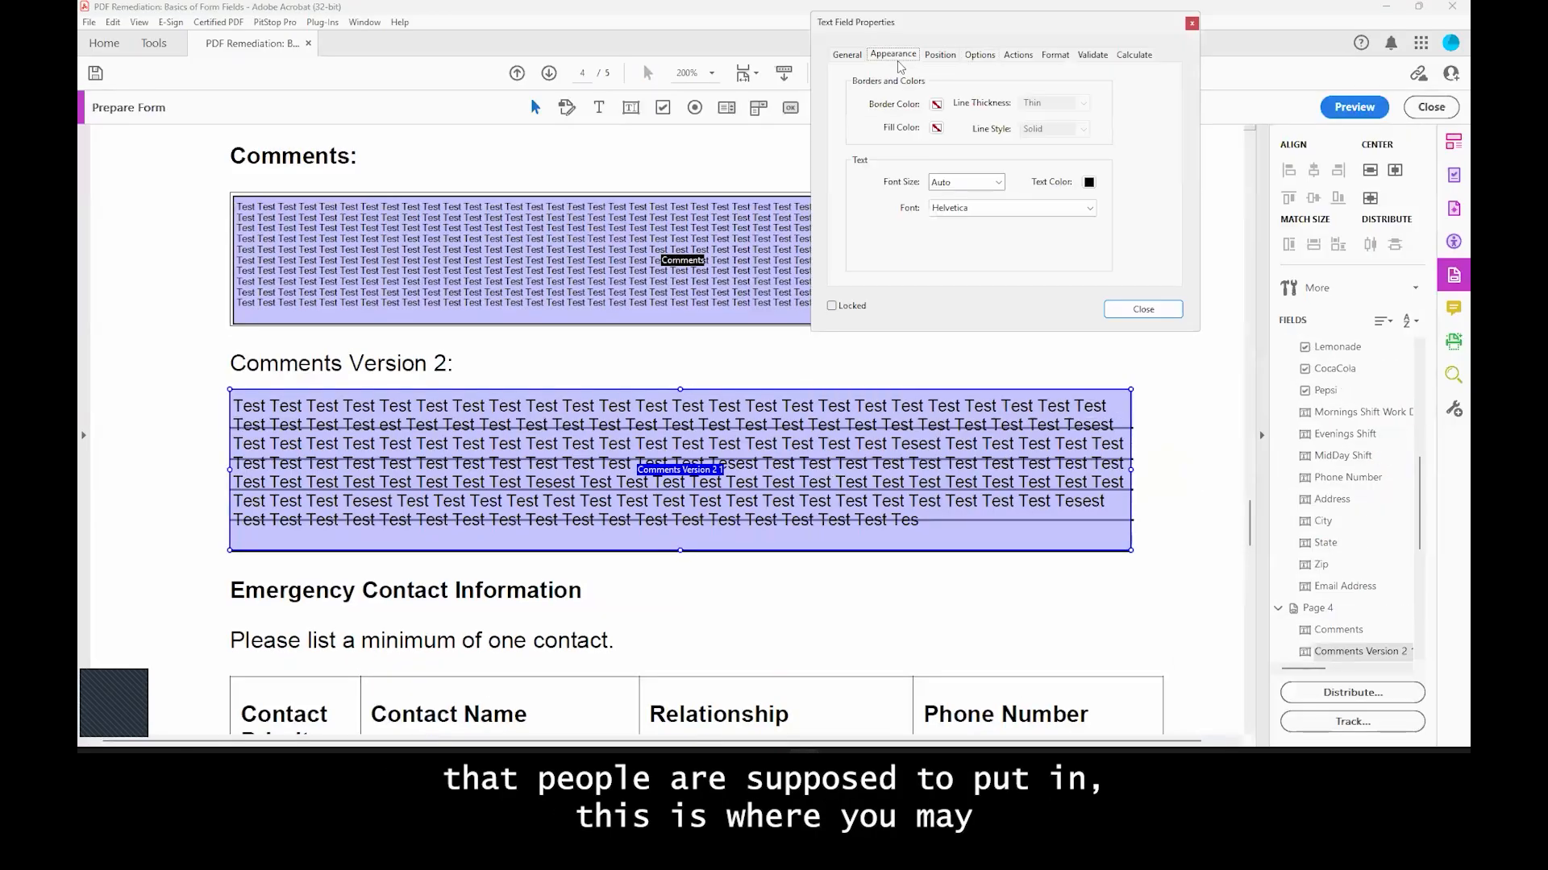
click(937, 105)
click(937, 128)
click(937, 128)
click(1002, 184)
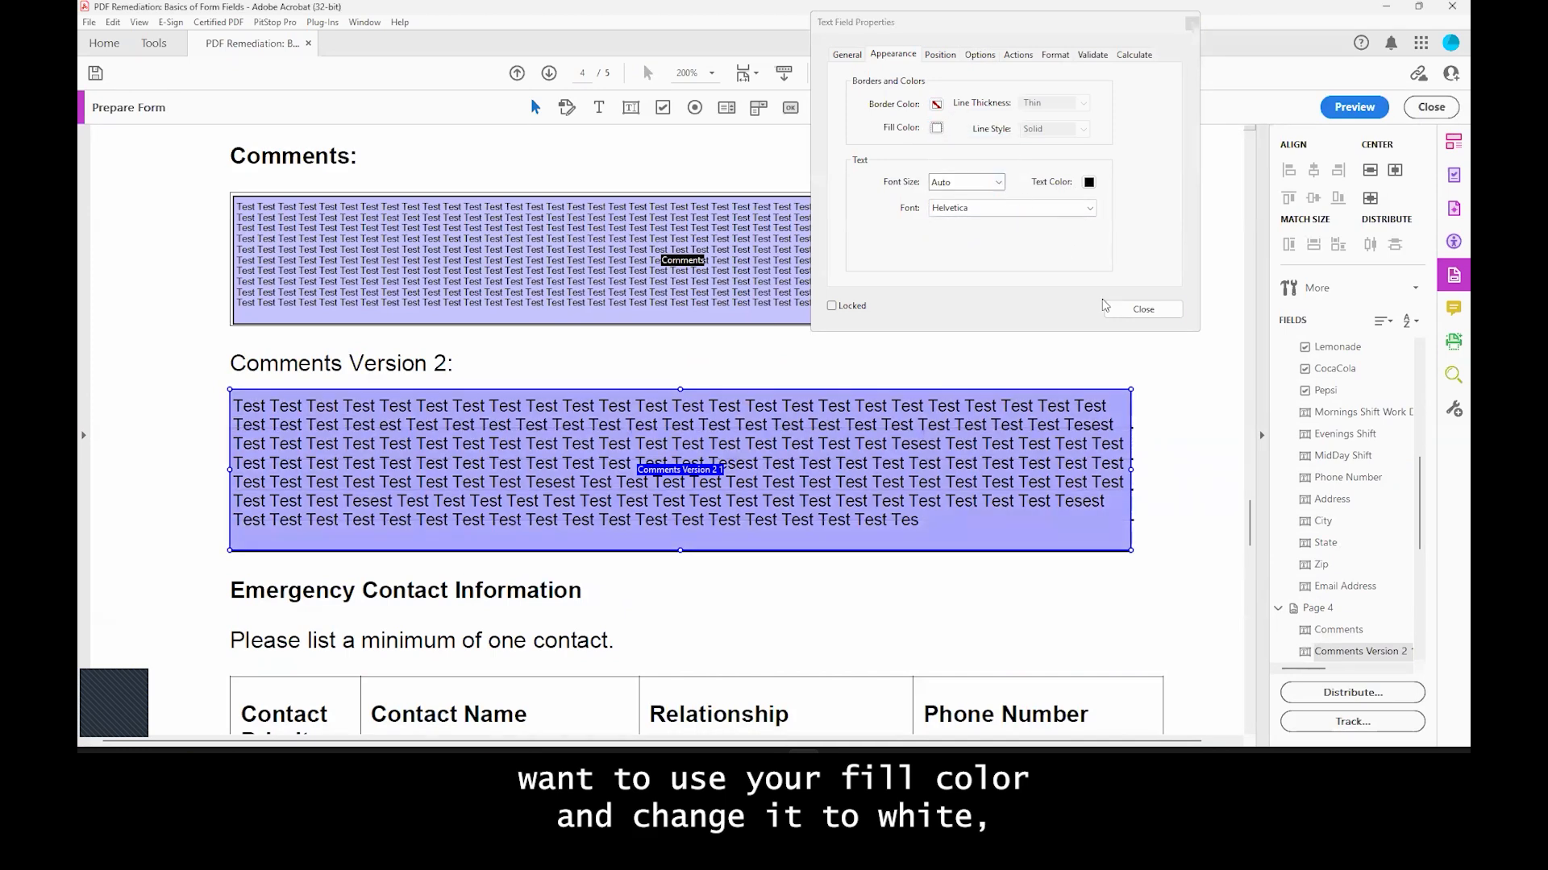
click(1105, 307)
mouse_move(878, 465)
mouse_down()
mouse_move(883, 571)
mouse_move(876, 473)
mouse_up()
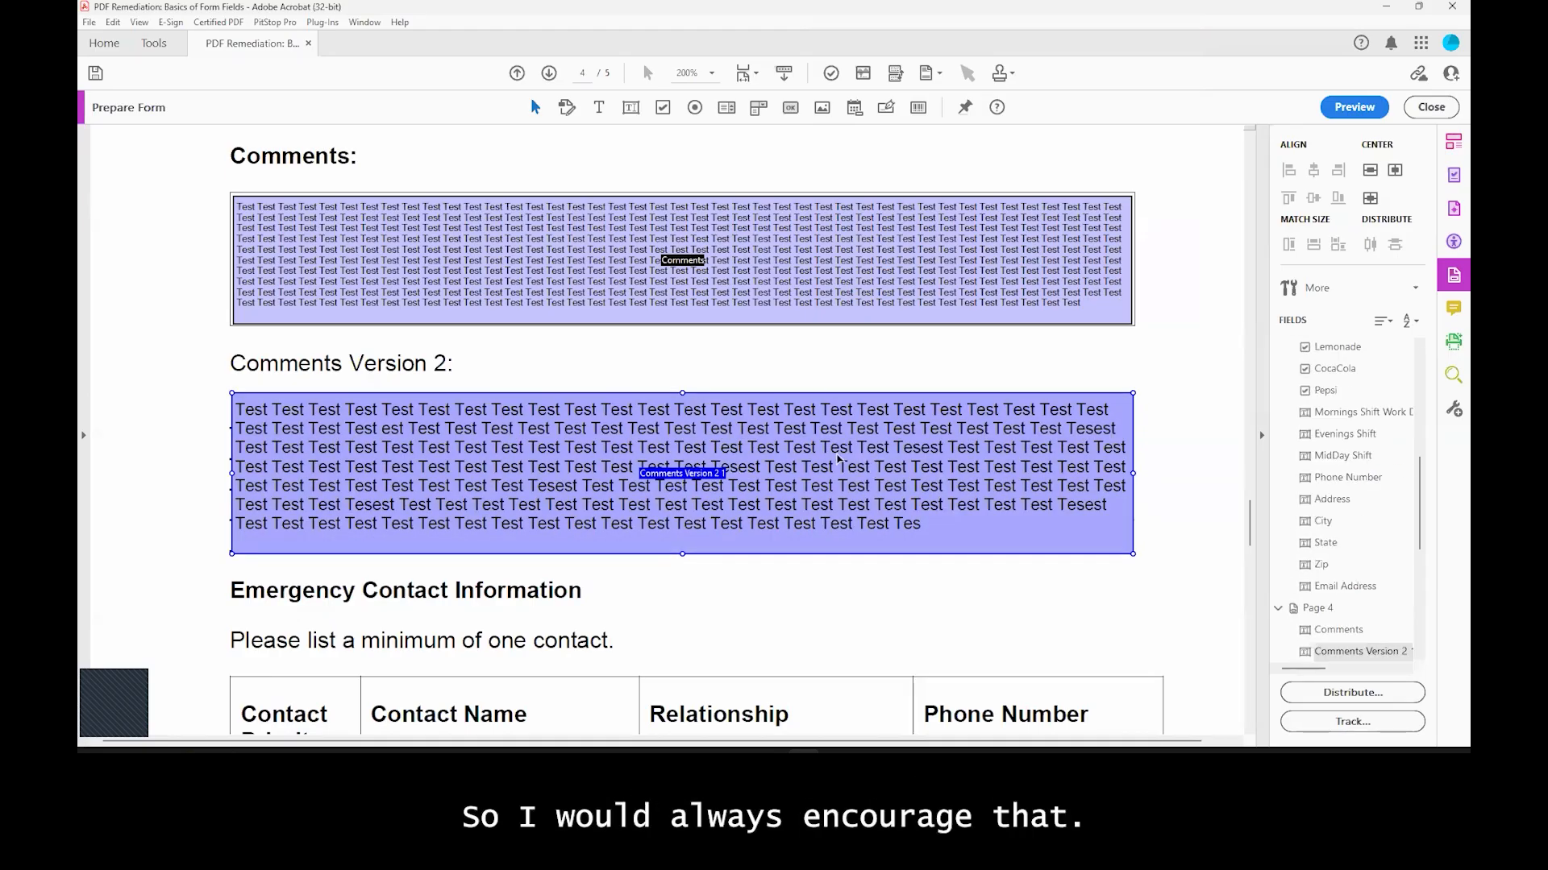
Step: Set the font size of the Comments Version 2 field to 14
double_click(902, 501)
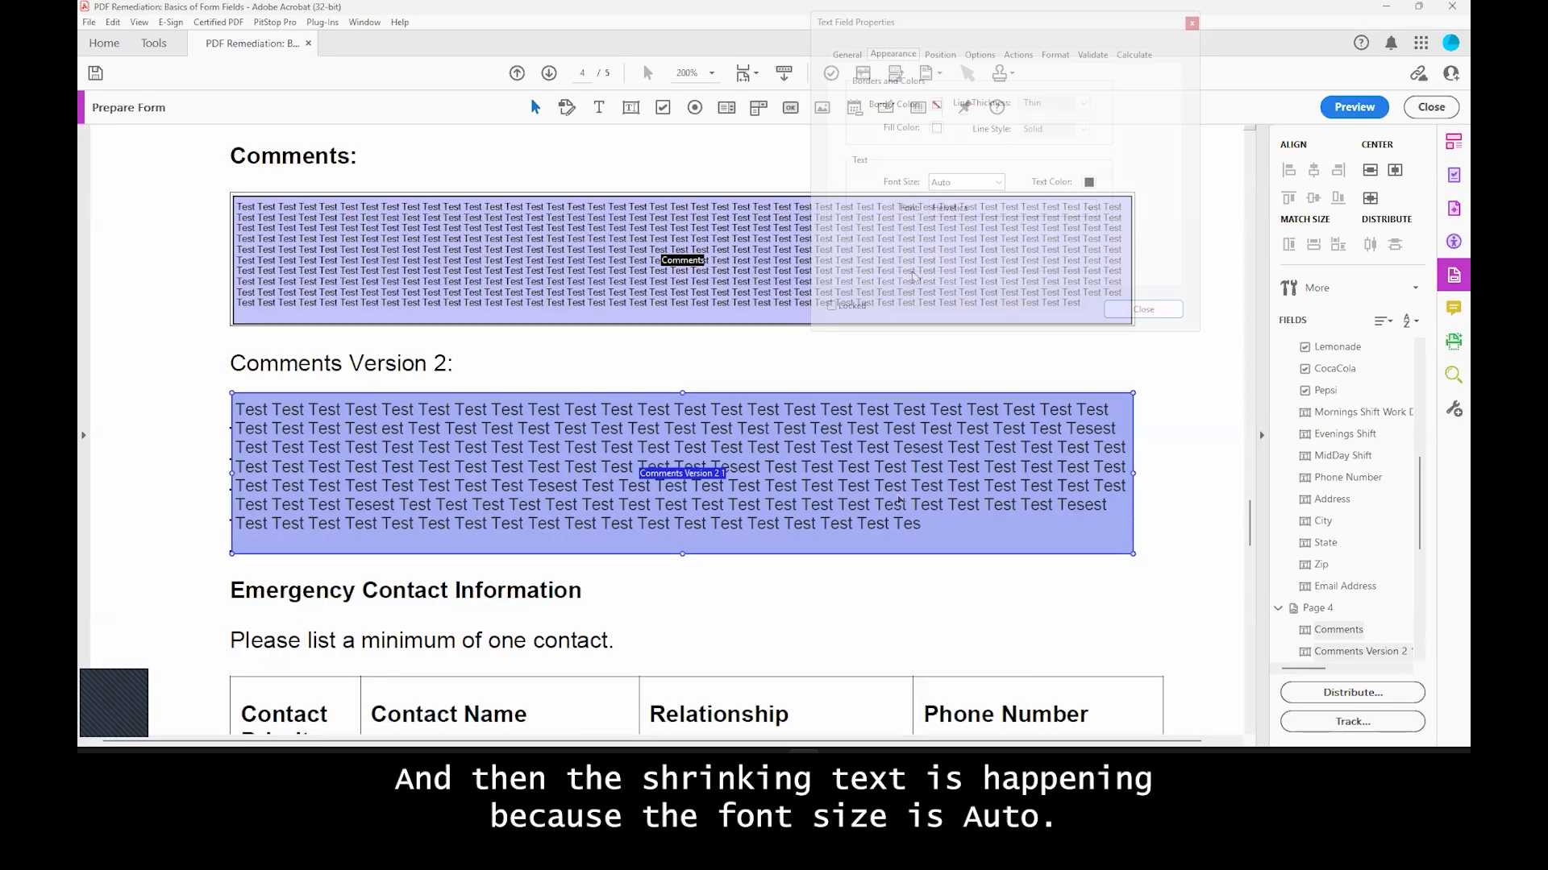
click(977, 55)
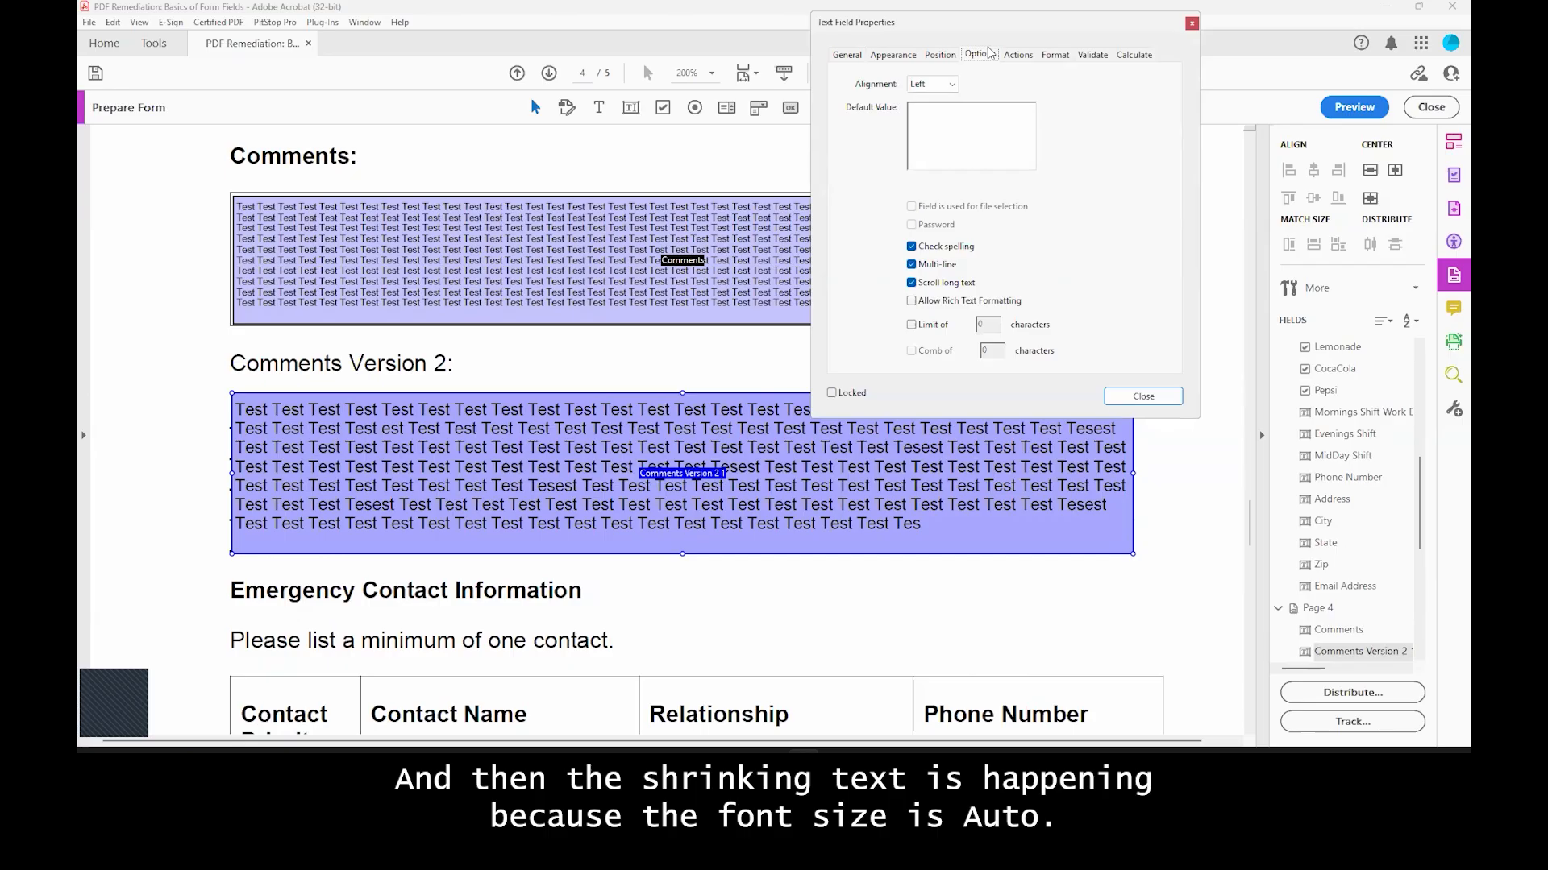
click(906, 55)
click(997, 184)
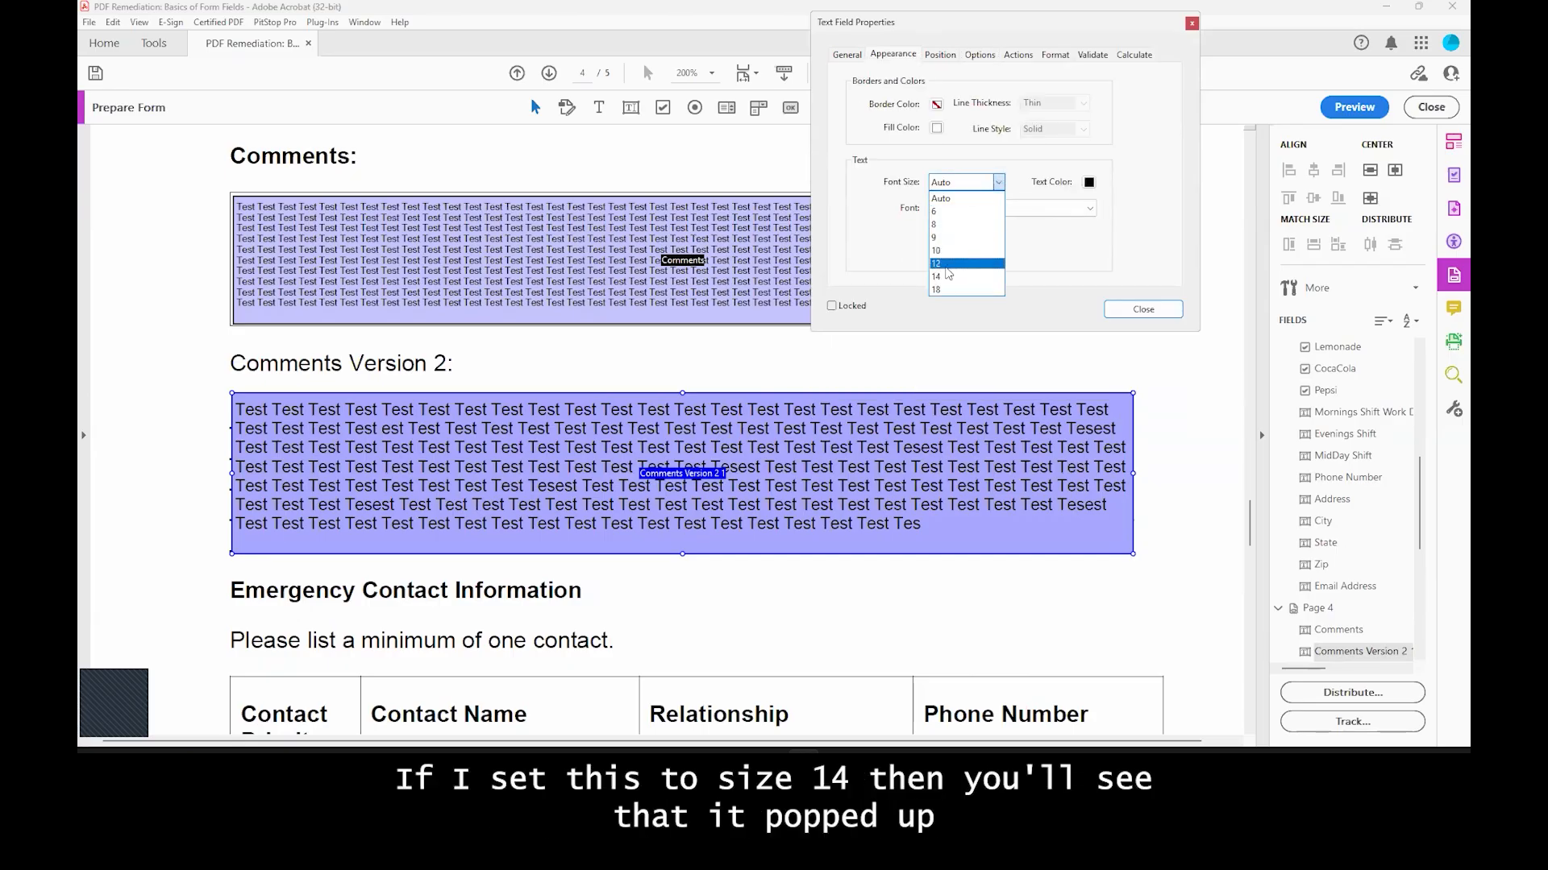
click(963, 276)
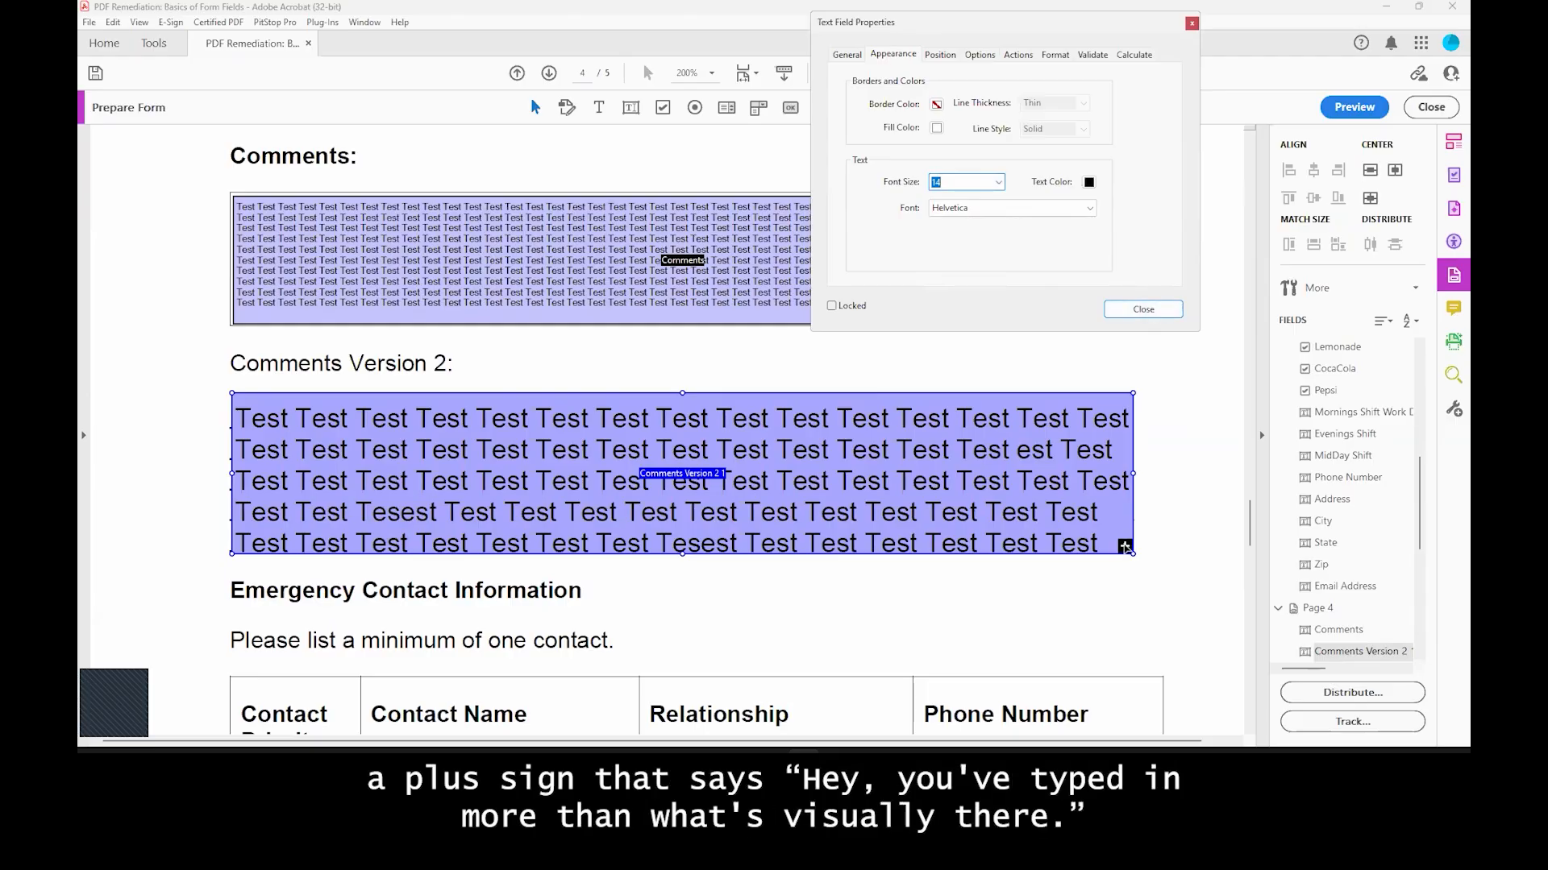
Step: Check that Scroll long text is enabled for the Comments Version 2 field and close its properties
click(973, 59)
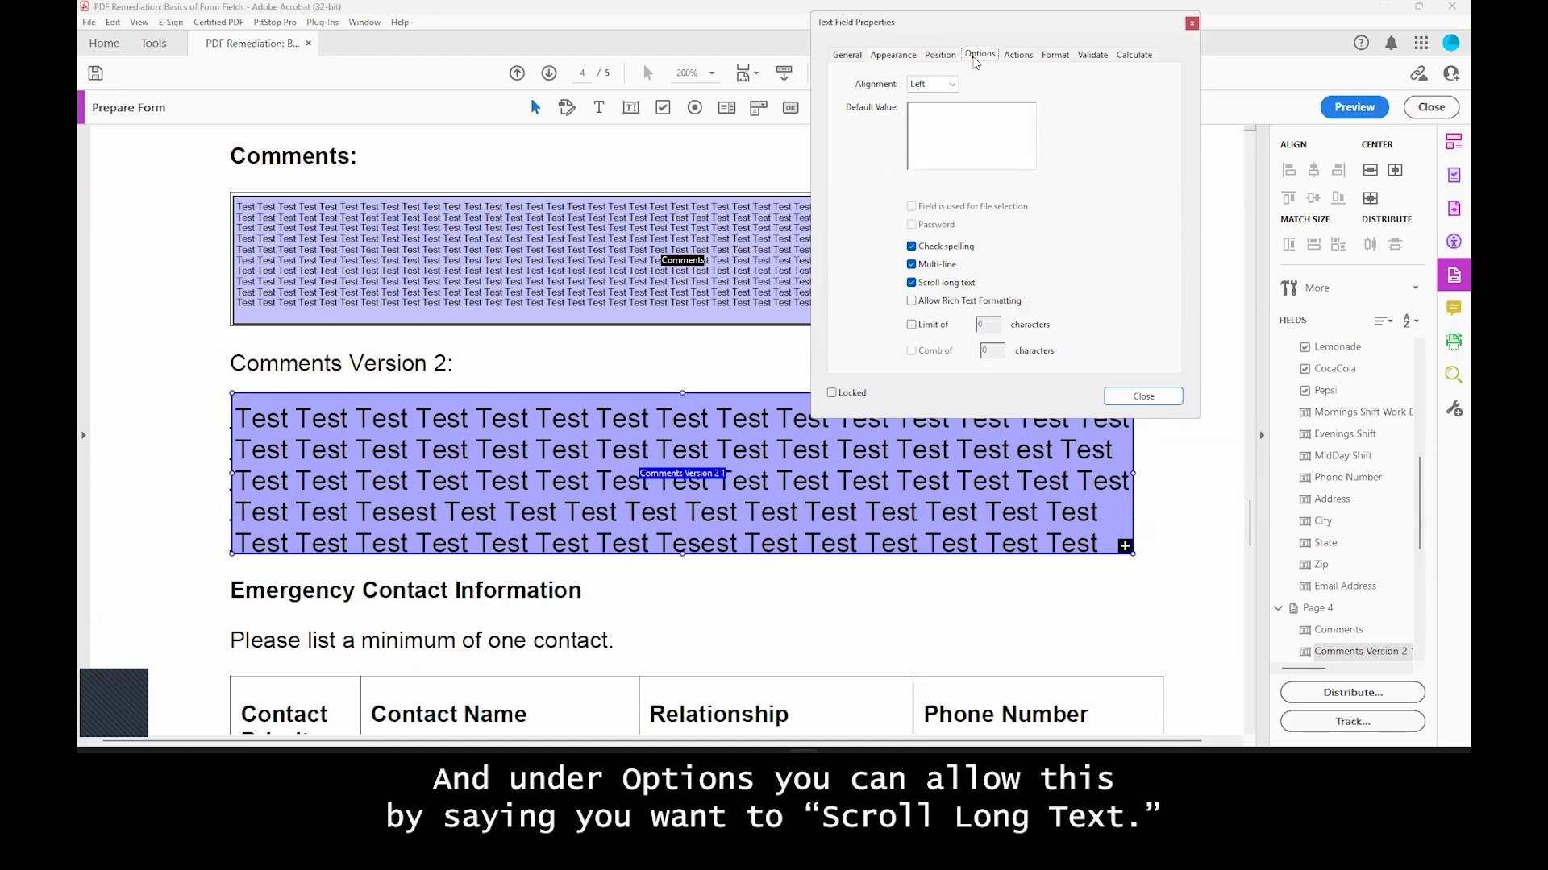
click(911, 284)
click(1117, 398)
Step: Outside form editing, test scrolling through the long text in Comments Version 2, moving the text cursor down to its end and back up
click(1059, 460)
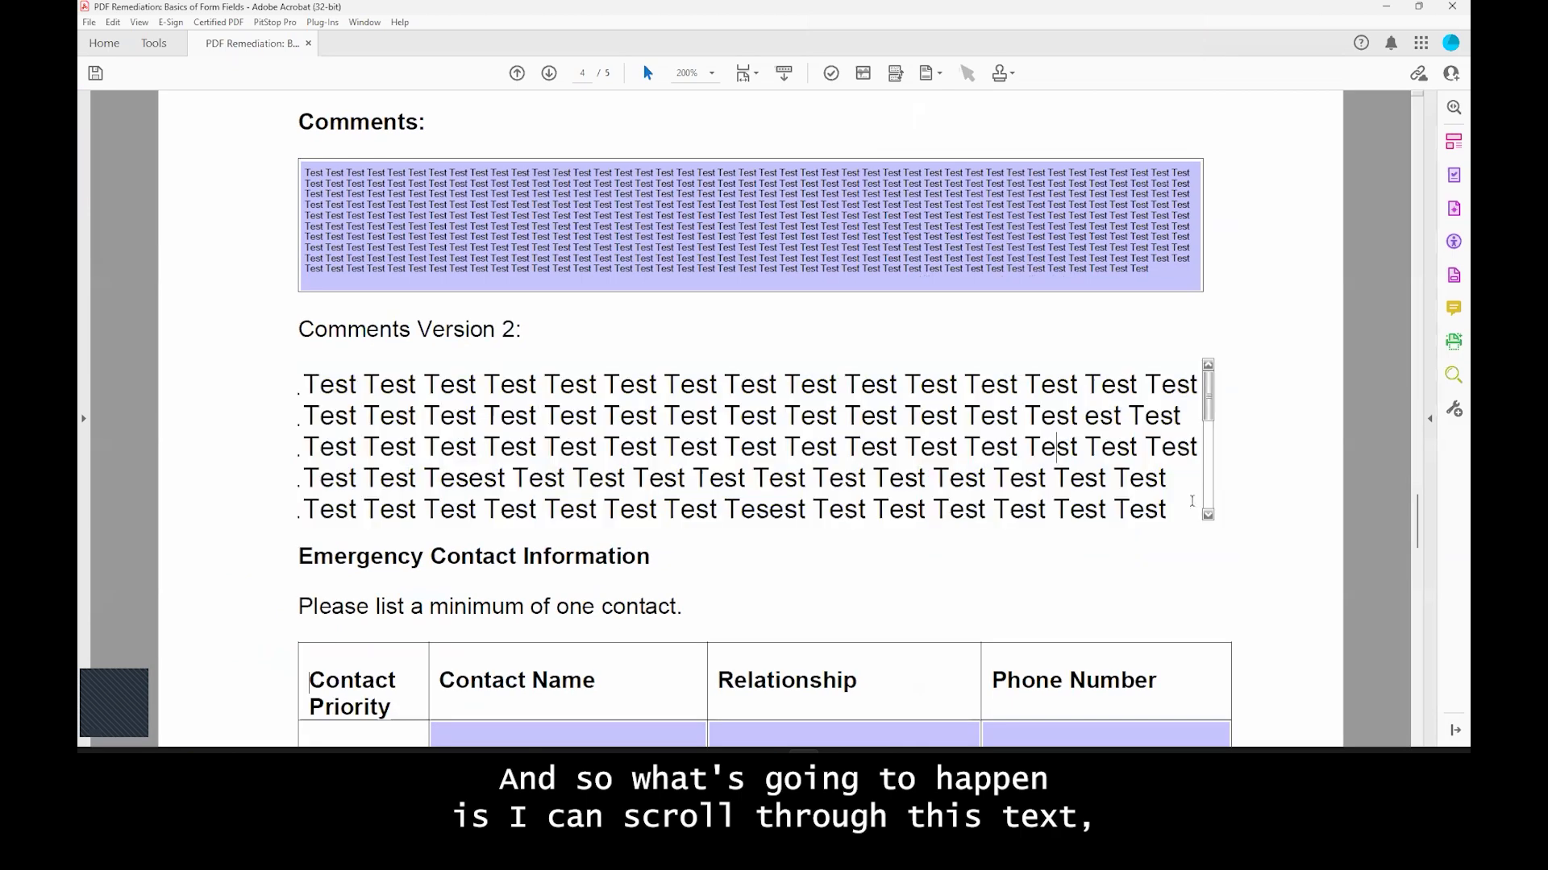
mouse_move(1211, 395)
mouse_down()
mouse_move(1212, 500)
mouse_move(1189, 410)
mouse_up()
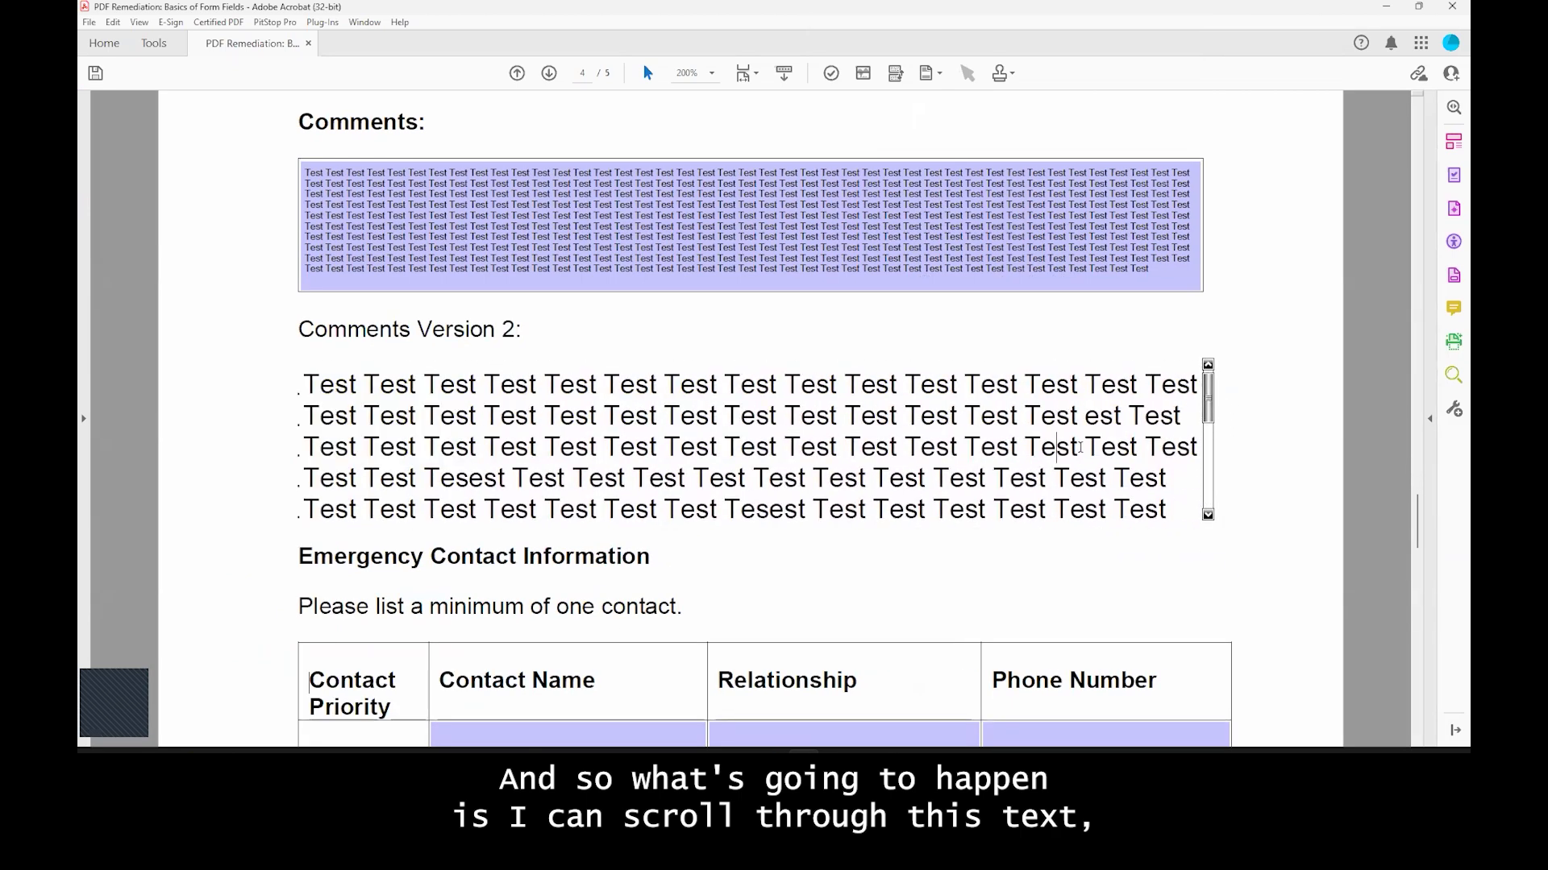
click(1063, 446)
key(Down)
key(Down)
key(Down)
key(Down)
key(Down)
key(Down)
key(Down)
key(Down)
key(Down)
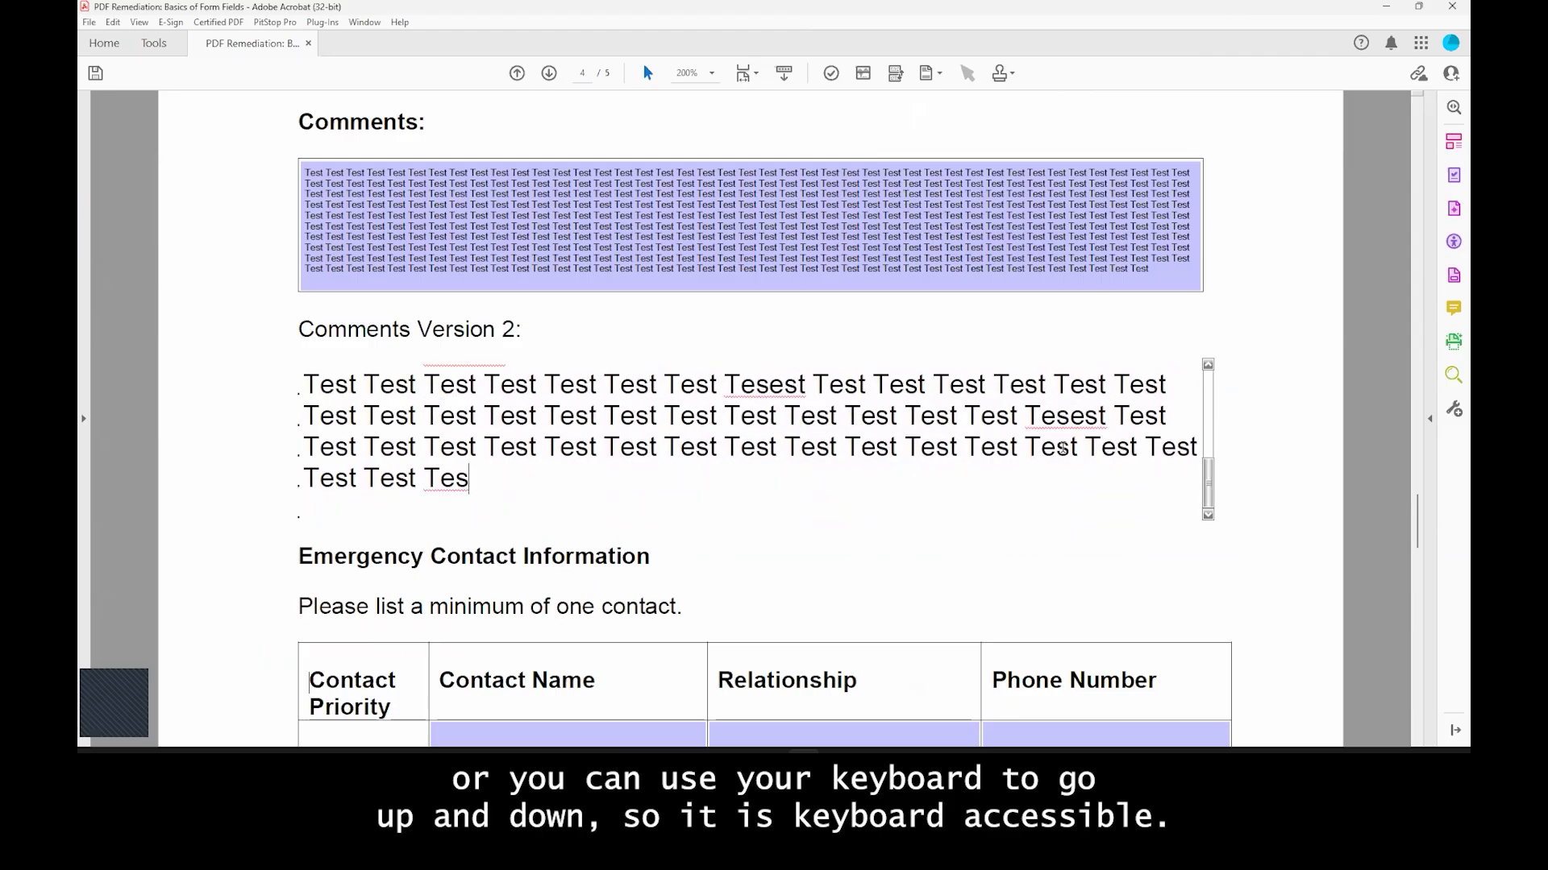
key(Up)
key(Up)
key(Up)
key(Up)
key(Up)
key(Up)
key(Up)
key(Up)
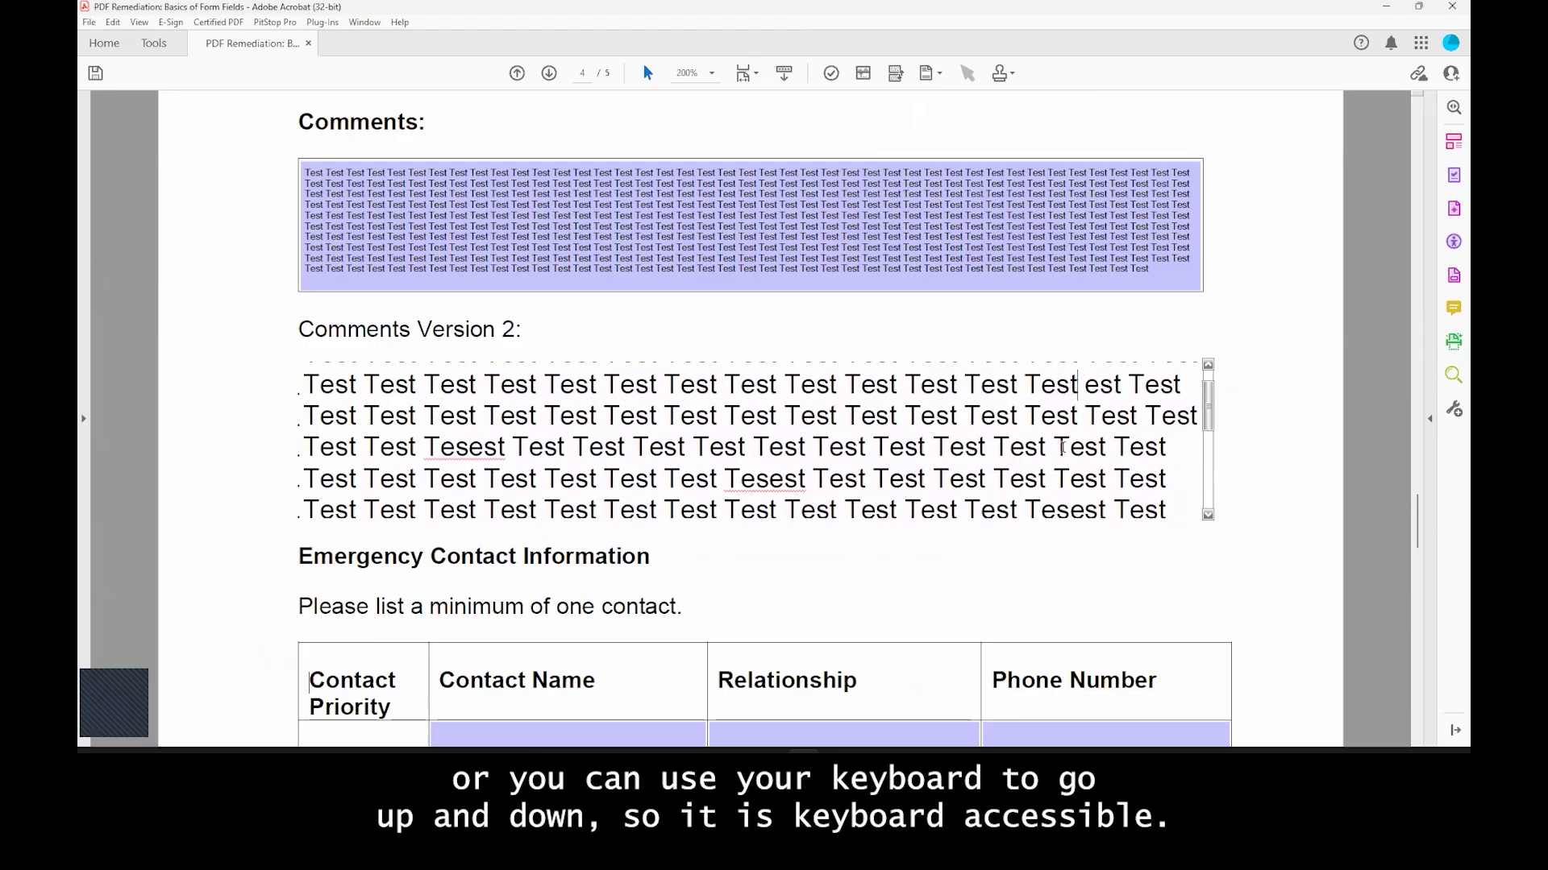
Step: Test keyboard access to the overflowing Comments Version 2 text by moving the text cursor line by line and to its end, and leave the field
key(Down)
key(Down)
key(Down)
key(Down)
key(Down)
key(Up)
key(Up)
key(Up)
key(Up)
key(Up)
key(Up)
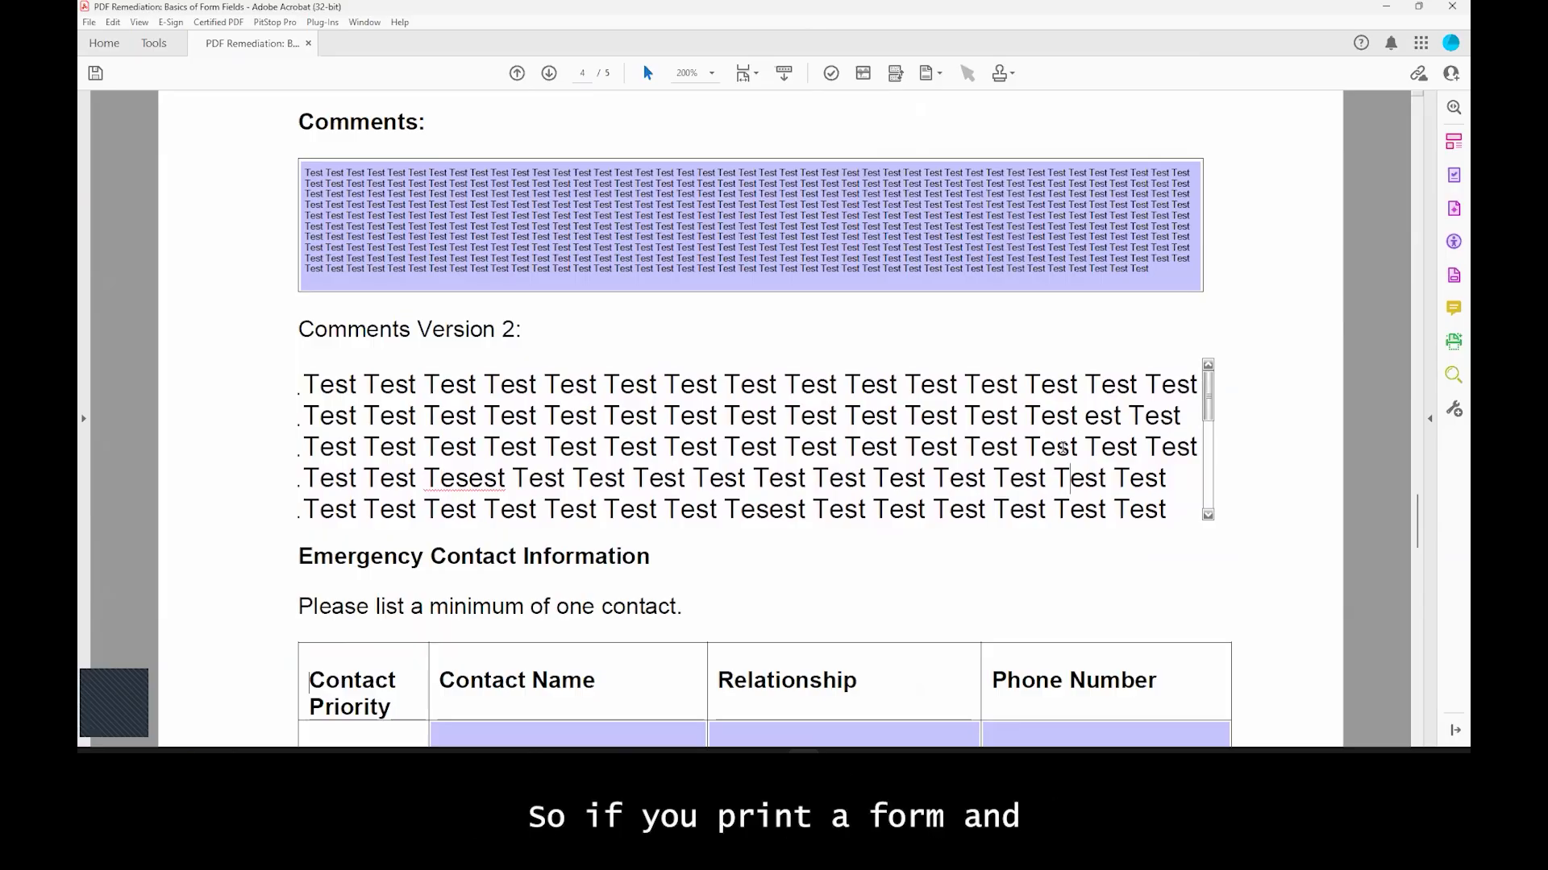
key(ctrl+End)
key(Up)
key(Up)
key(Up)
key(Up)
key(Up)
key(Up)
key(Up)
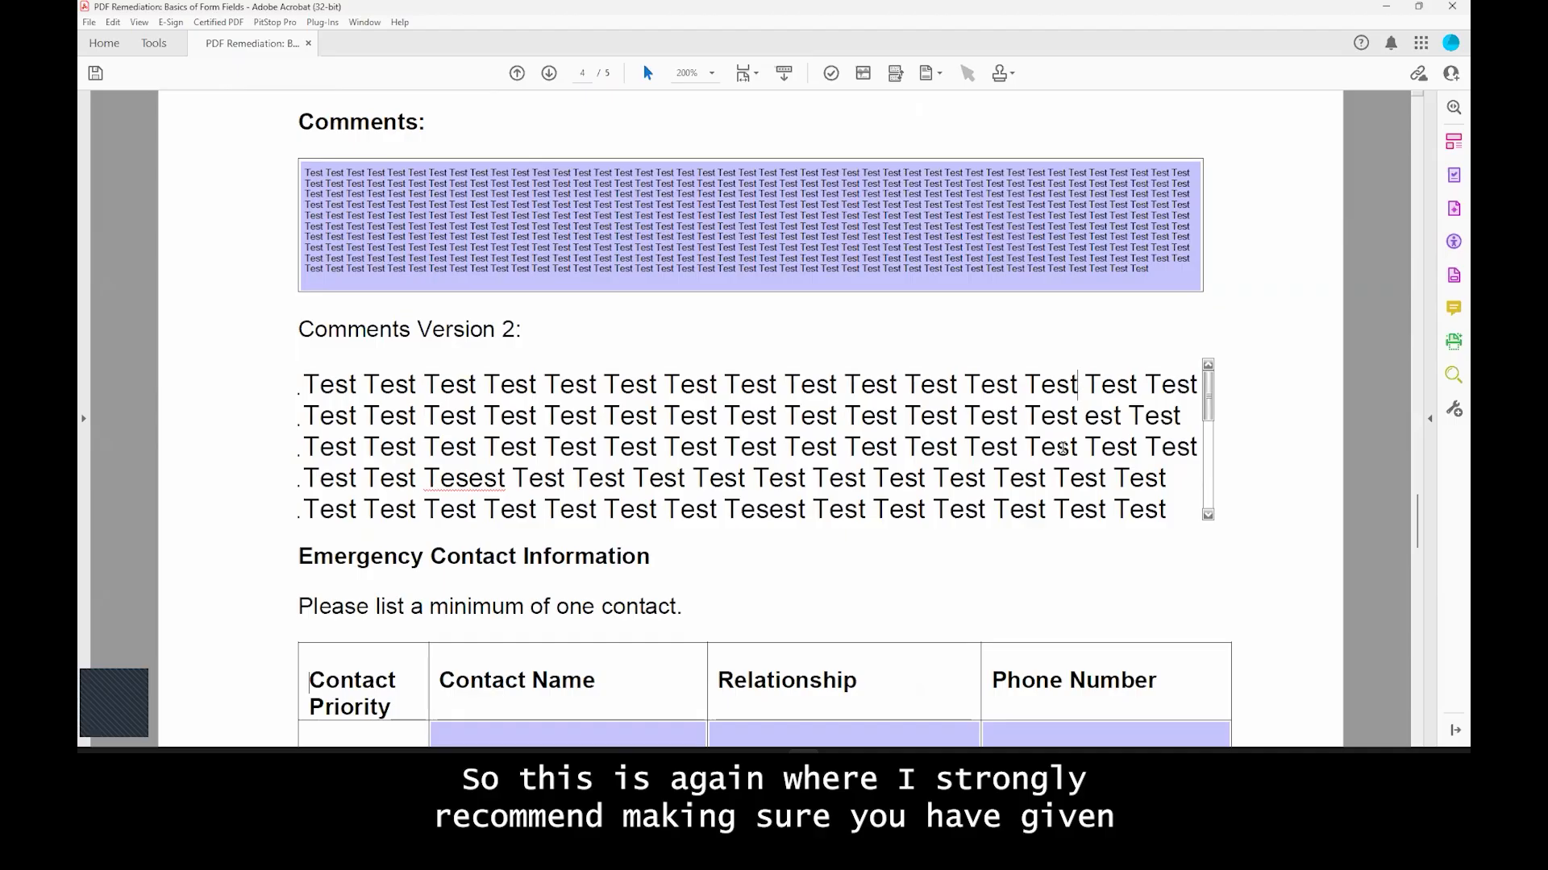
scroll(1062, 448, down, 3)
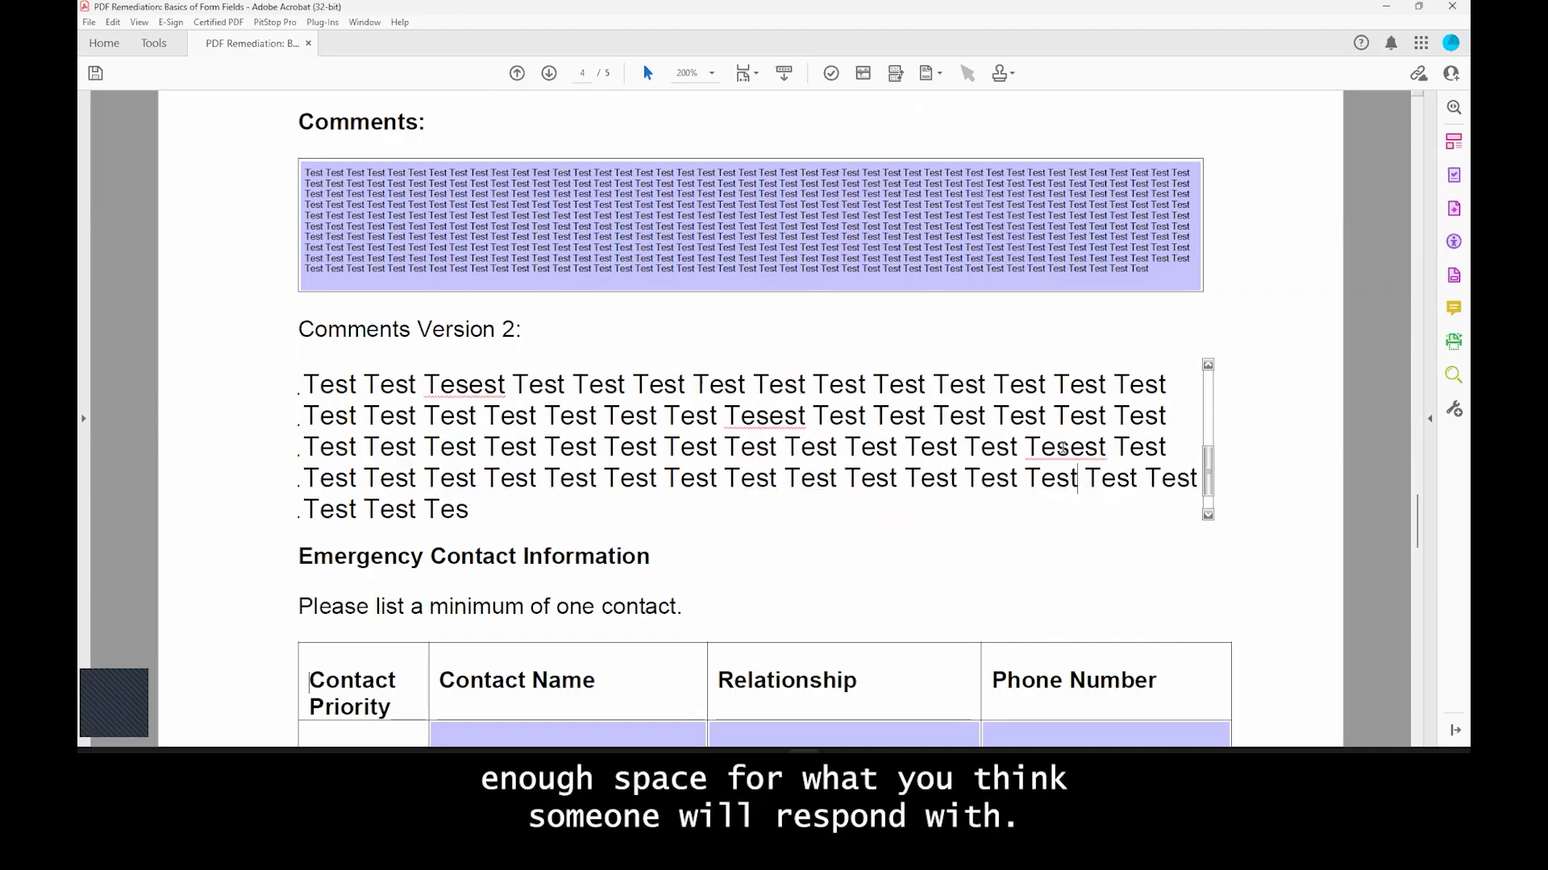
scroll(1063, 449, down, 1)
click(749, 525)
Step: Review the Emergency Contact Information section, including its heading, the instruction about the minimum number of contacts, and the contact table
scroll(750, 511, down, 2)
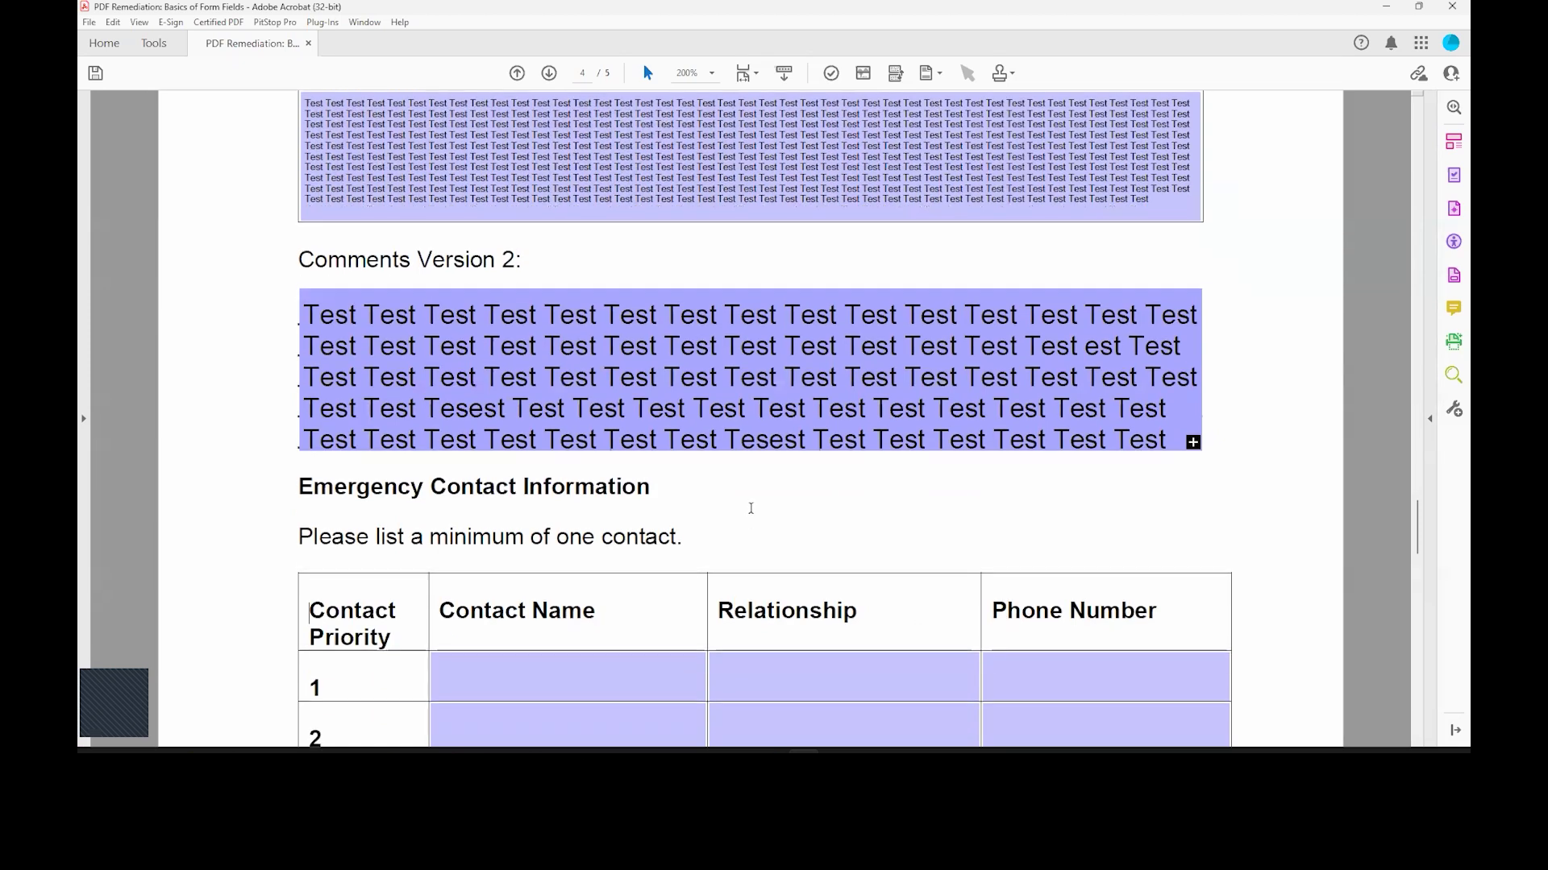
scroll(690, 344, down, 2)
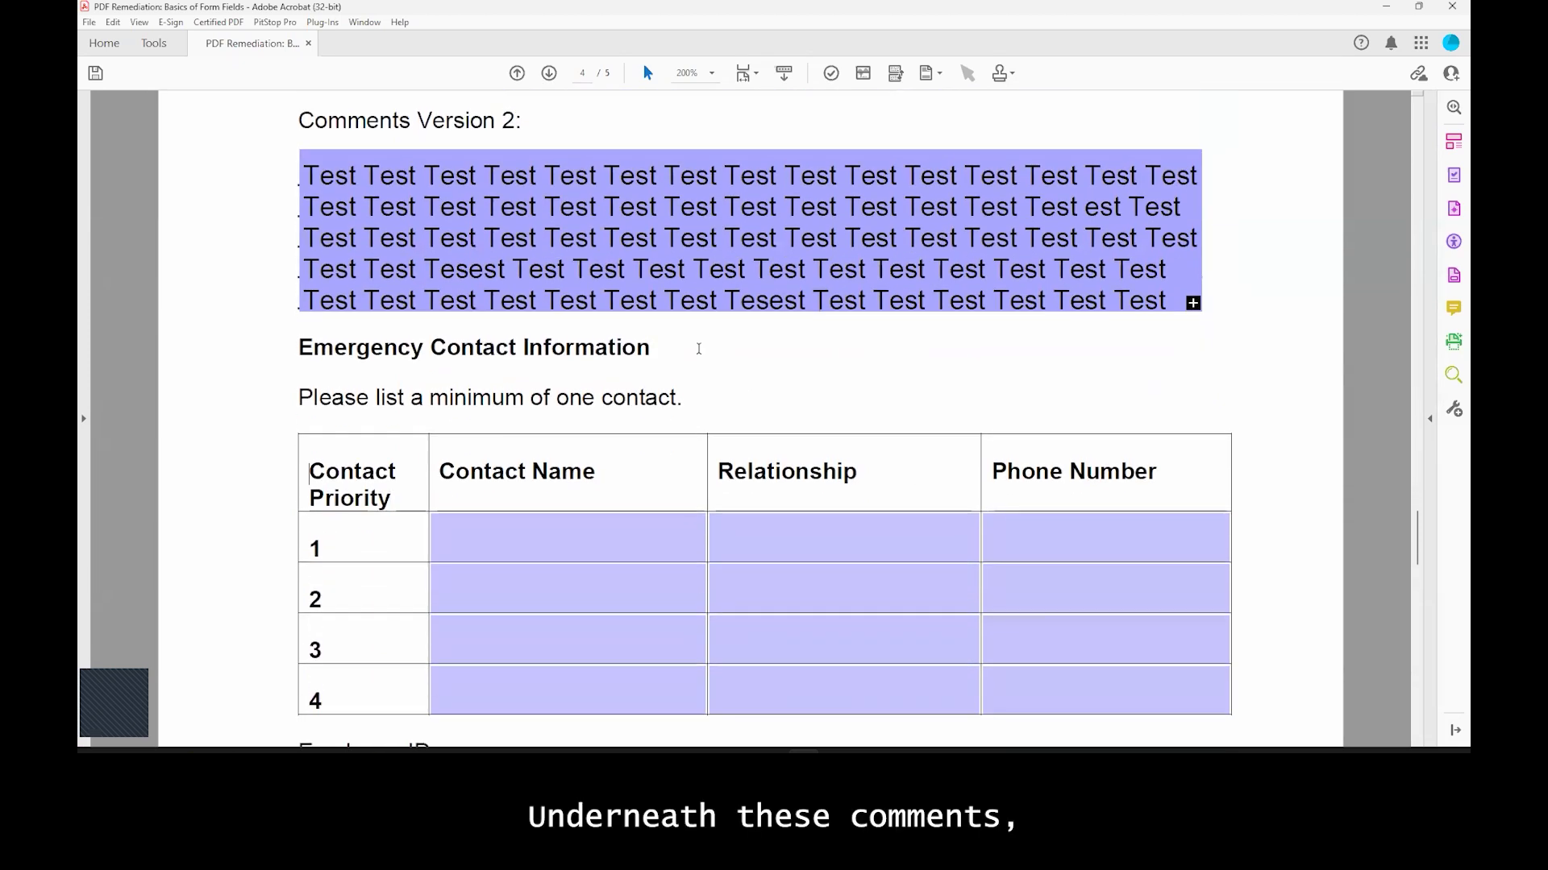
scroll(698, 348, down, 1)
drag(316, 320, 370, 364)
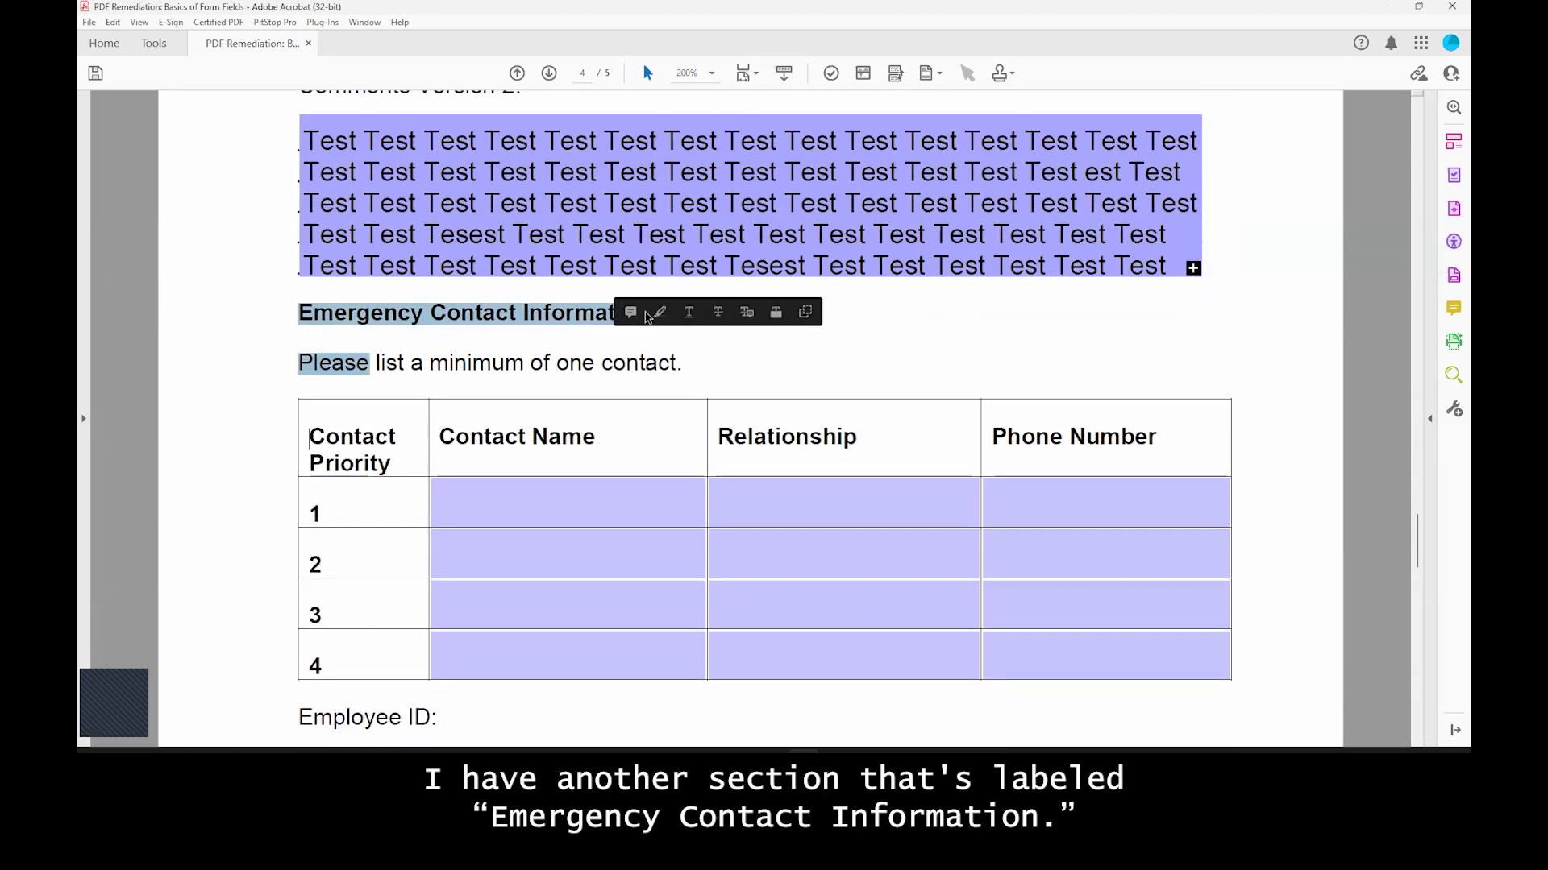
click(494, 345)
scroll(494, 345, down, 1)
drag(299, 293, 595, 301)
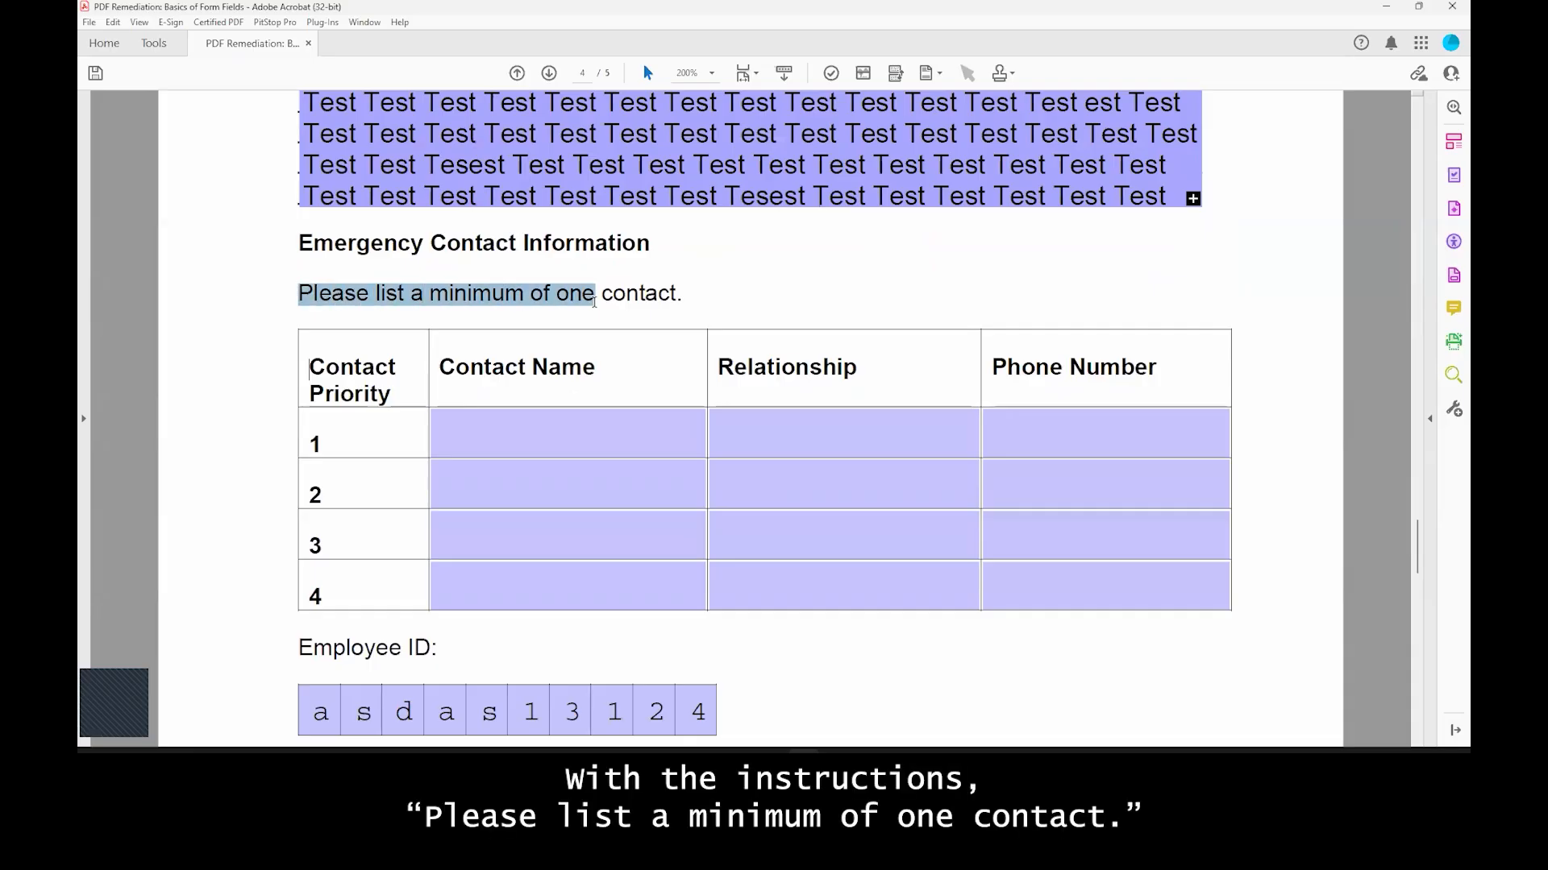
click(629, 291)
scroll(628, 292, down, 1)
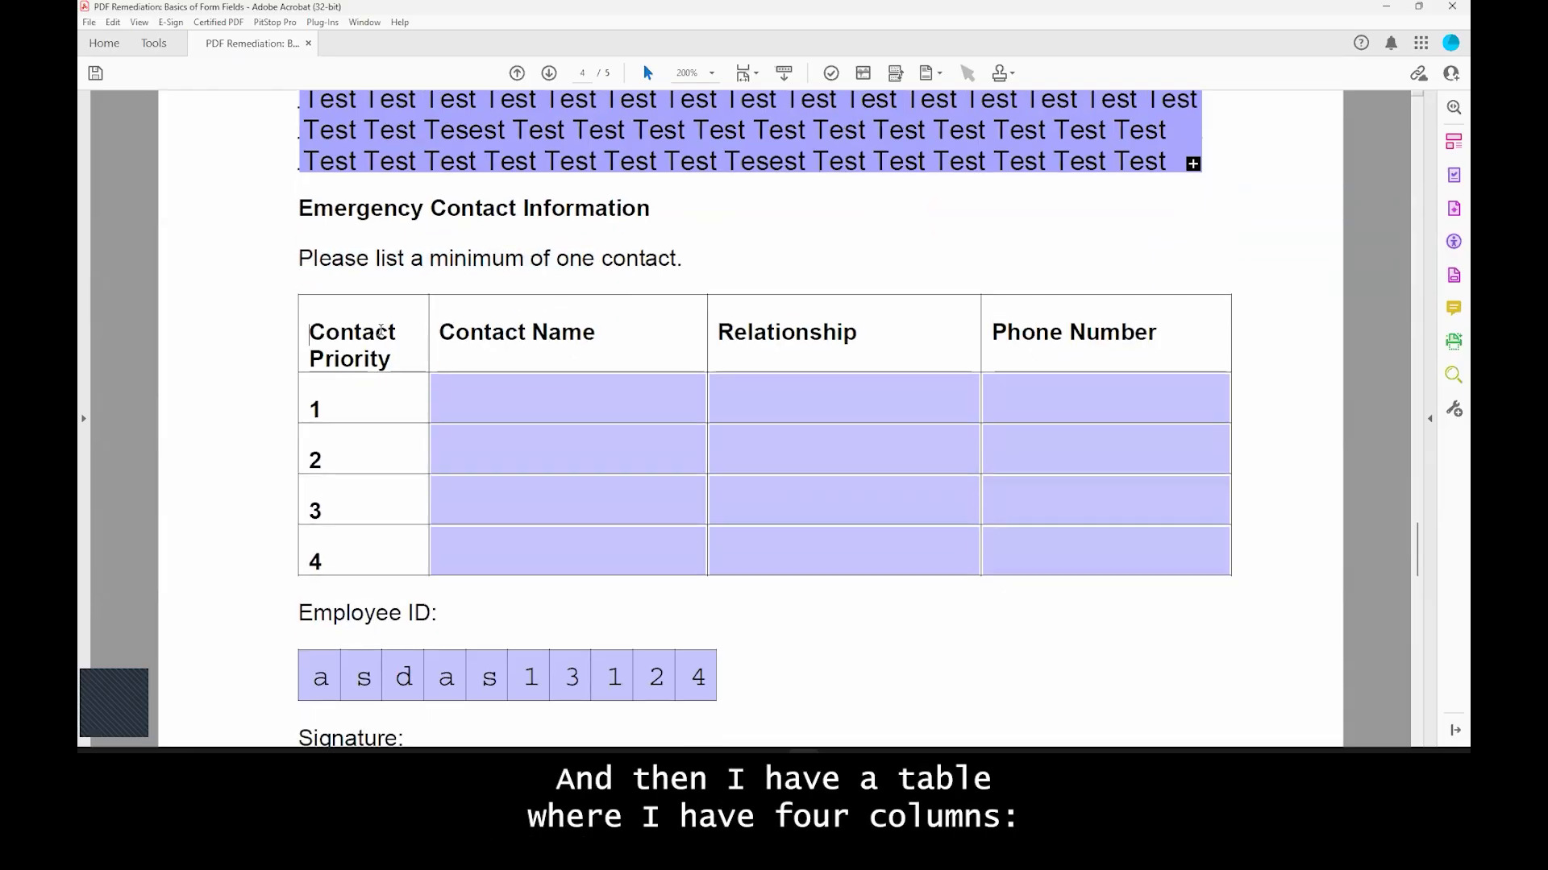
scroll(382, 331, down, 1)
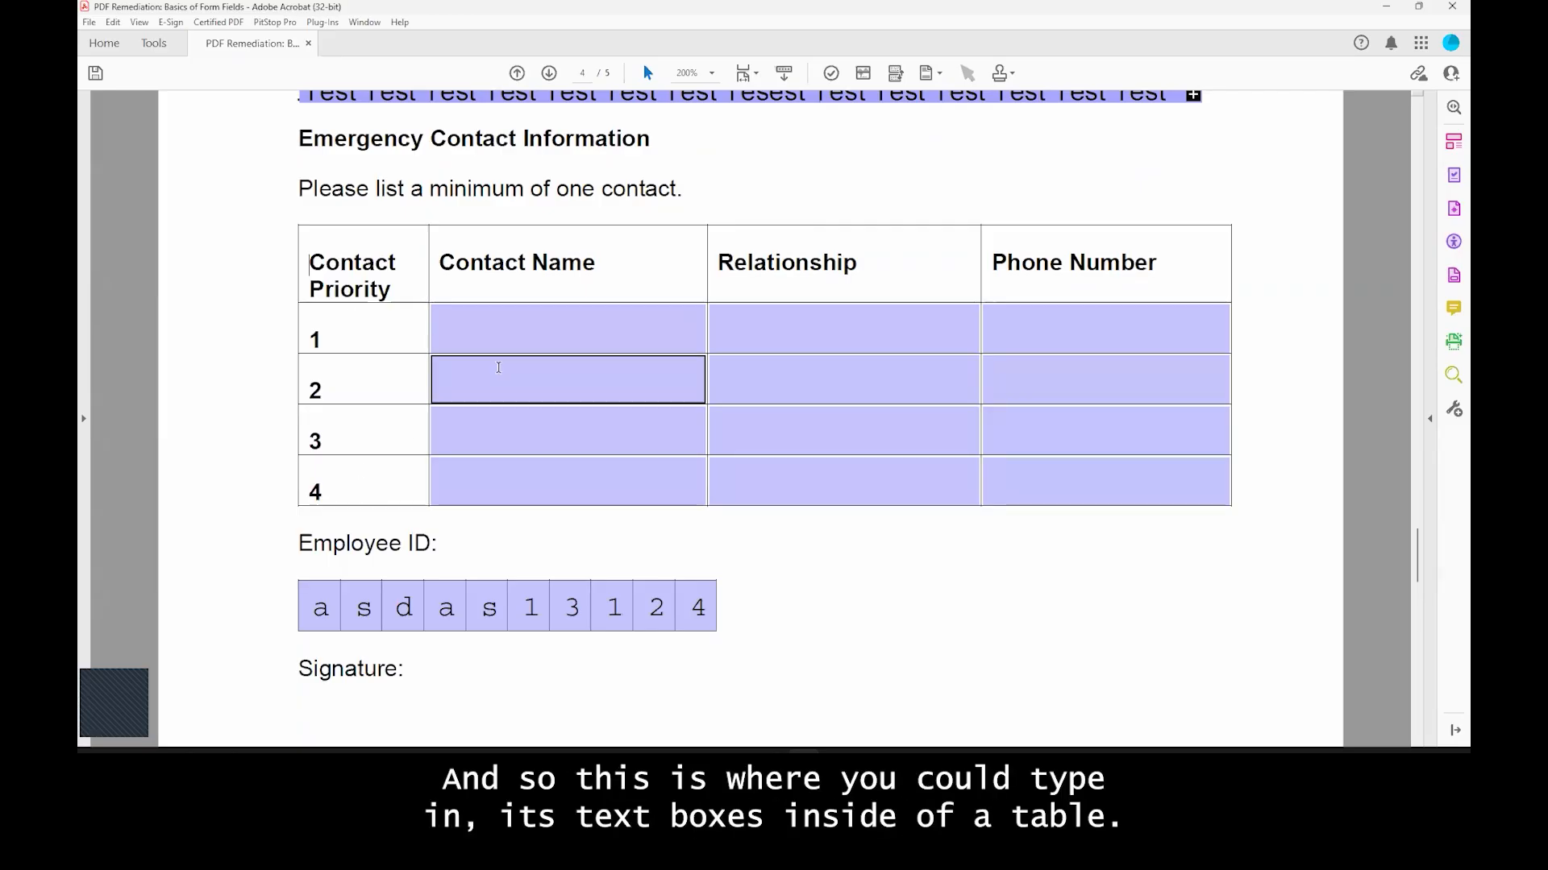
Step: Test text entry in the table's first Contact Name box with the letter s and clear it again
click(525, 326)
text(s)
click(568, 377)
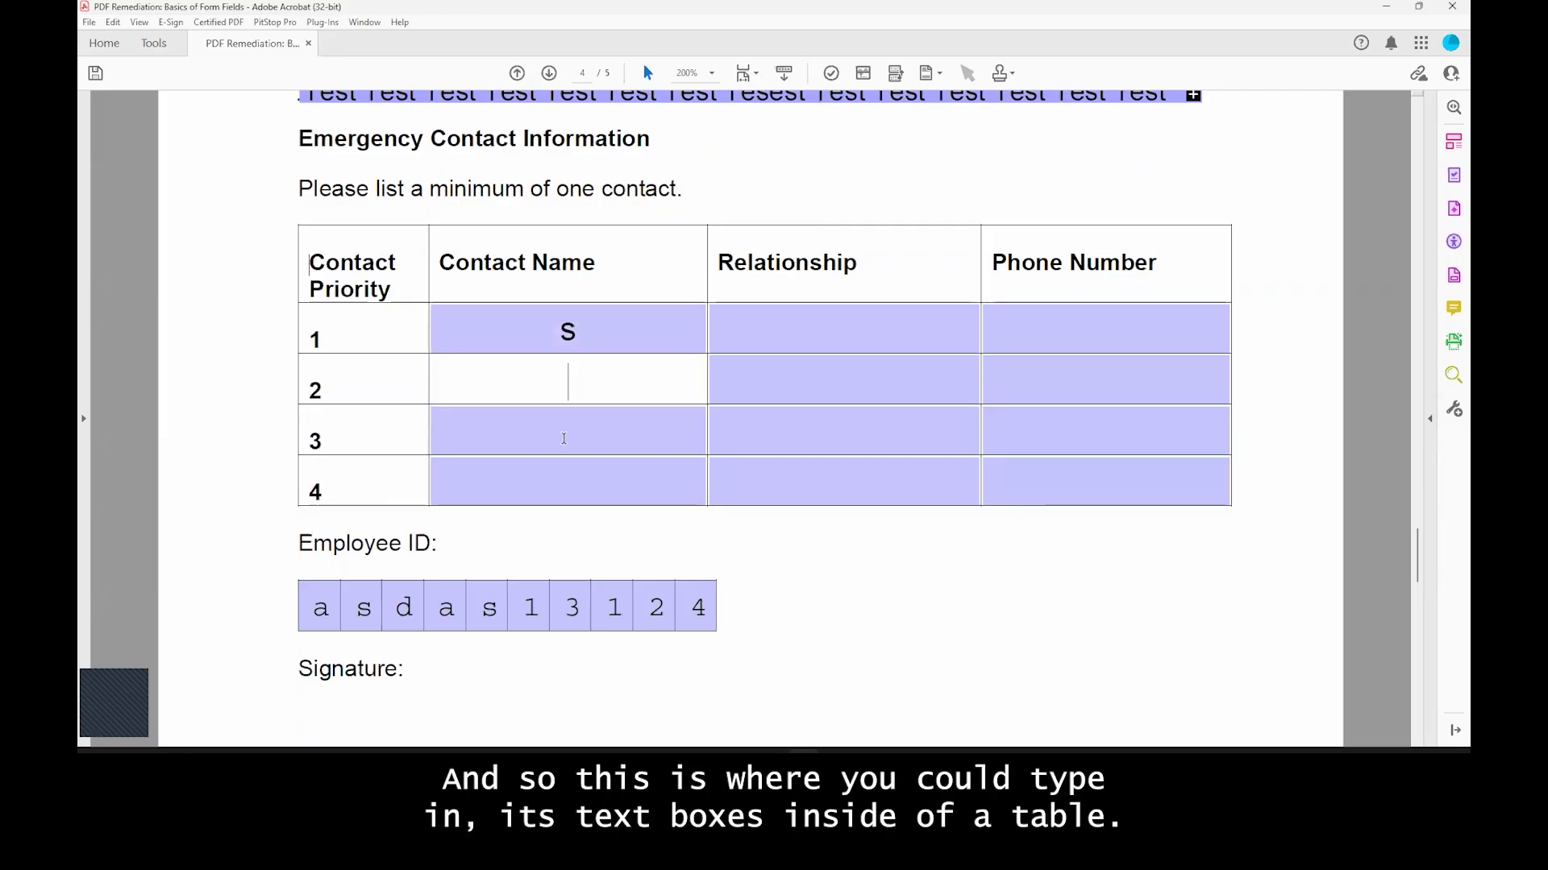
click(573, 333)
key(BackSpace)
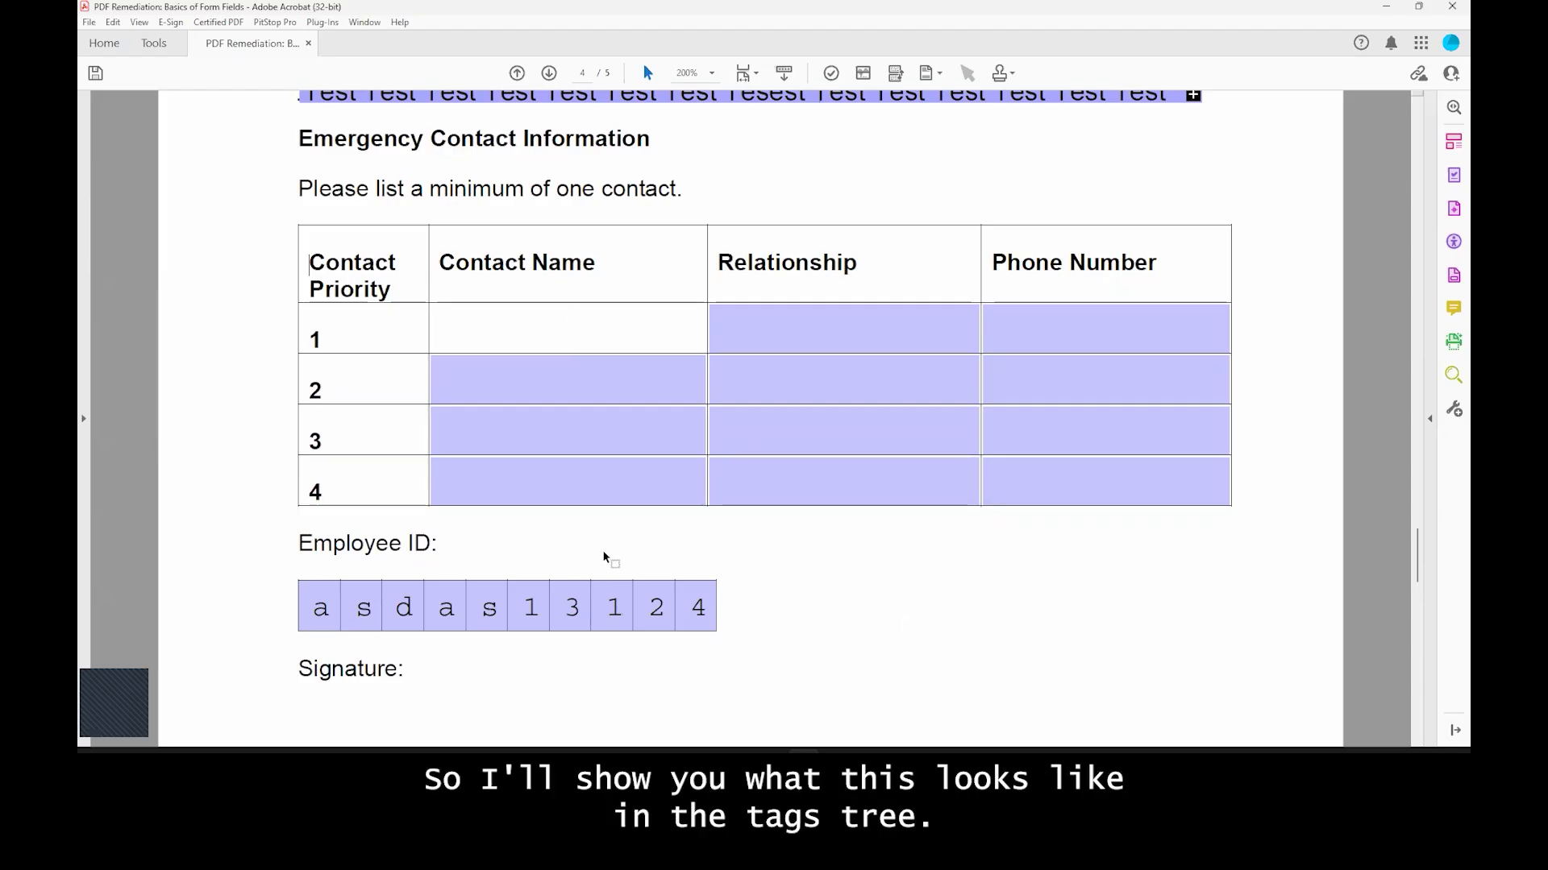
Step: Return to form editing and add a digital signature field directly beneath the Signature label
scroll(605, 558, down, 1)
scroll(395, 574, down, 1)
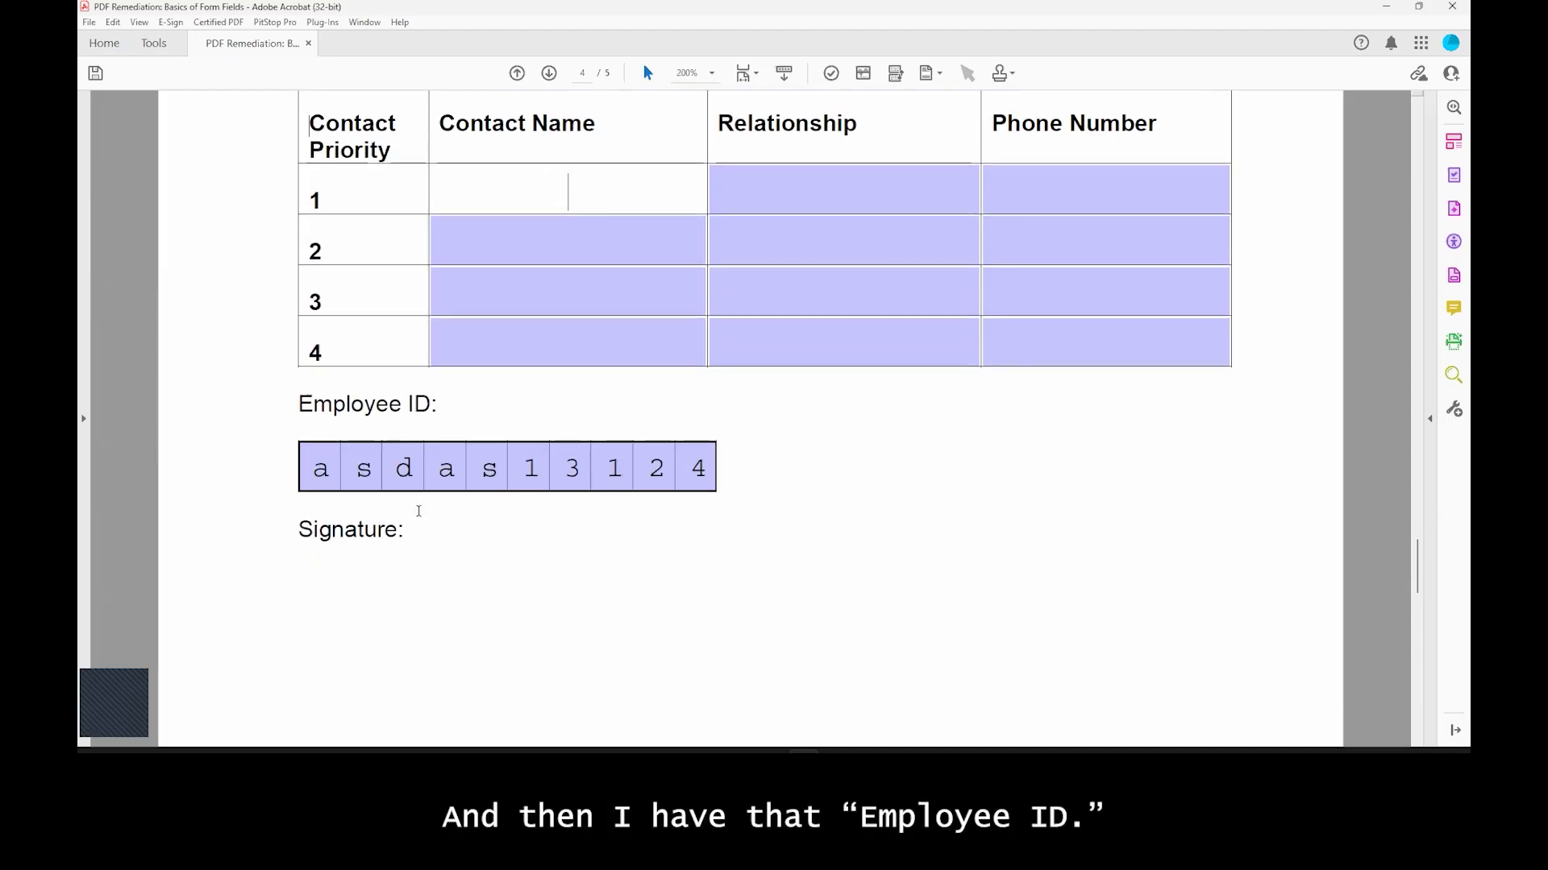
scroll(401, 511, down, 1)
click(398, 509)
scroll(790, 306, down, 1)
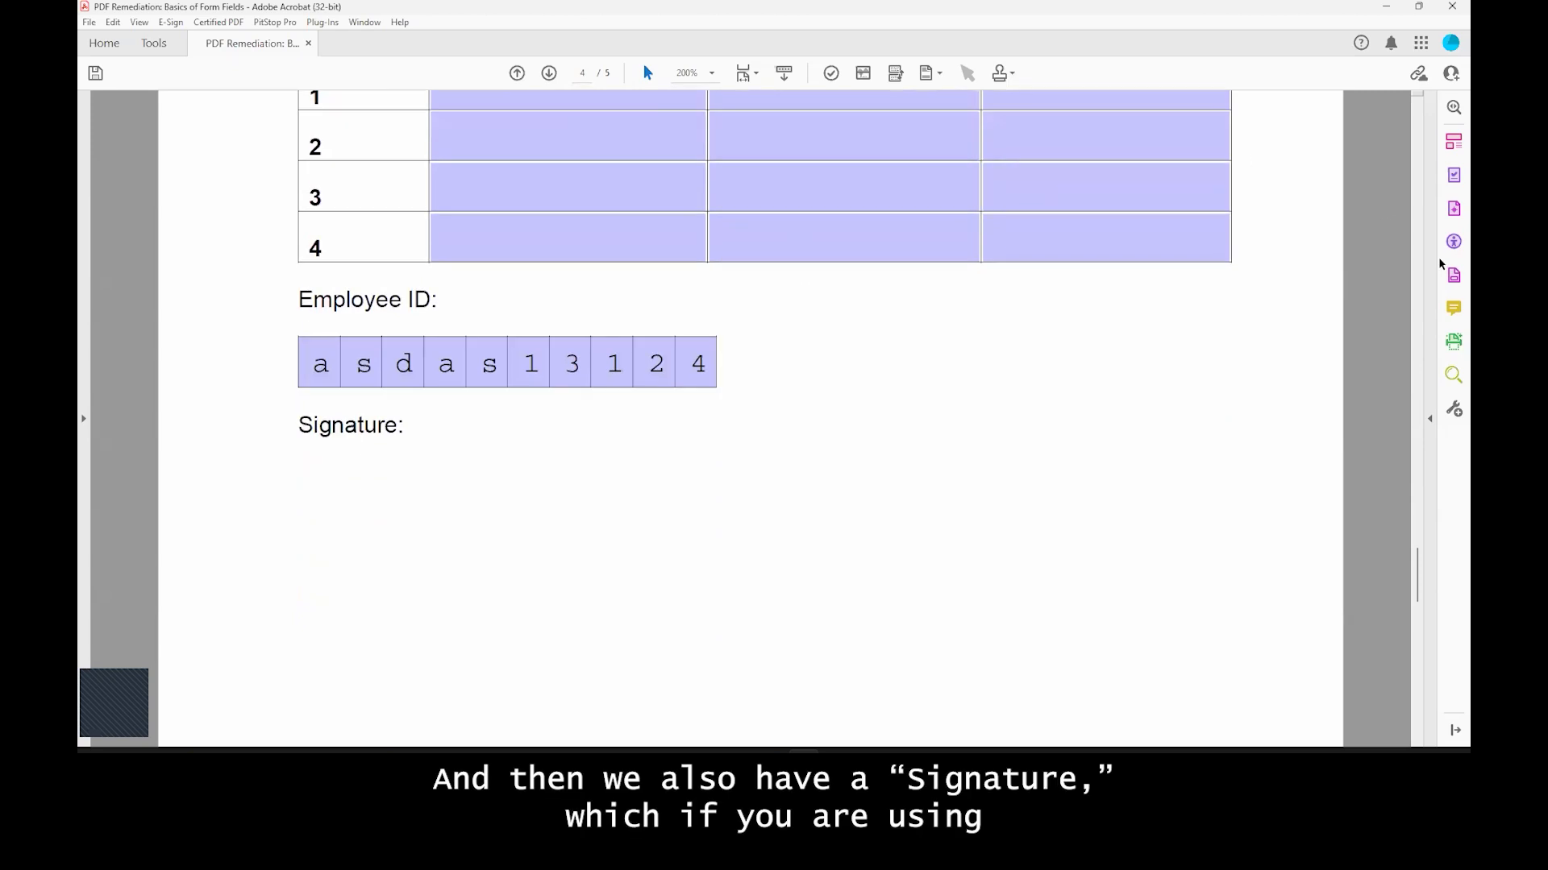
scroll(432, 425, down, 4)
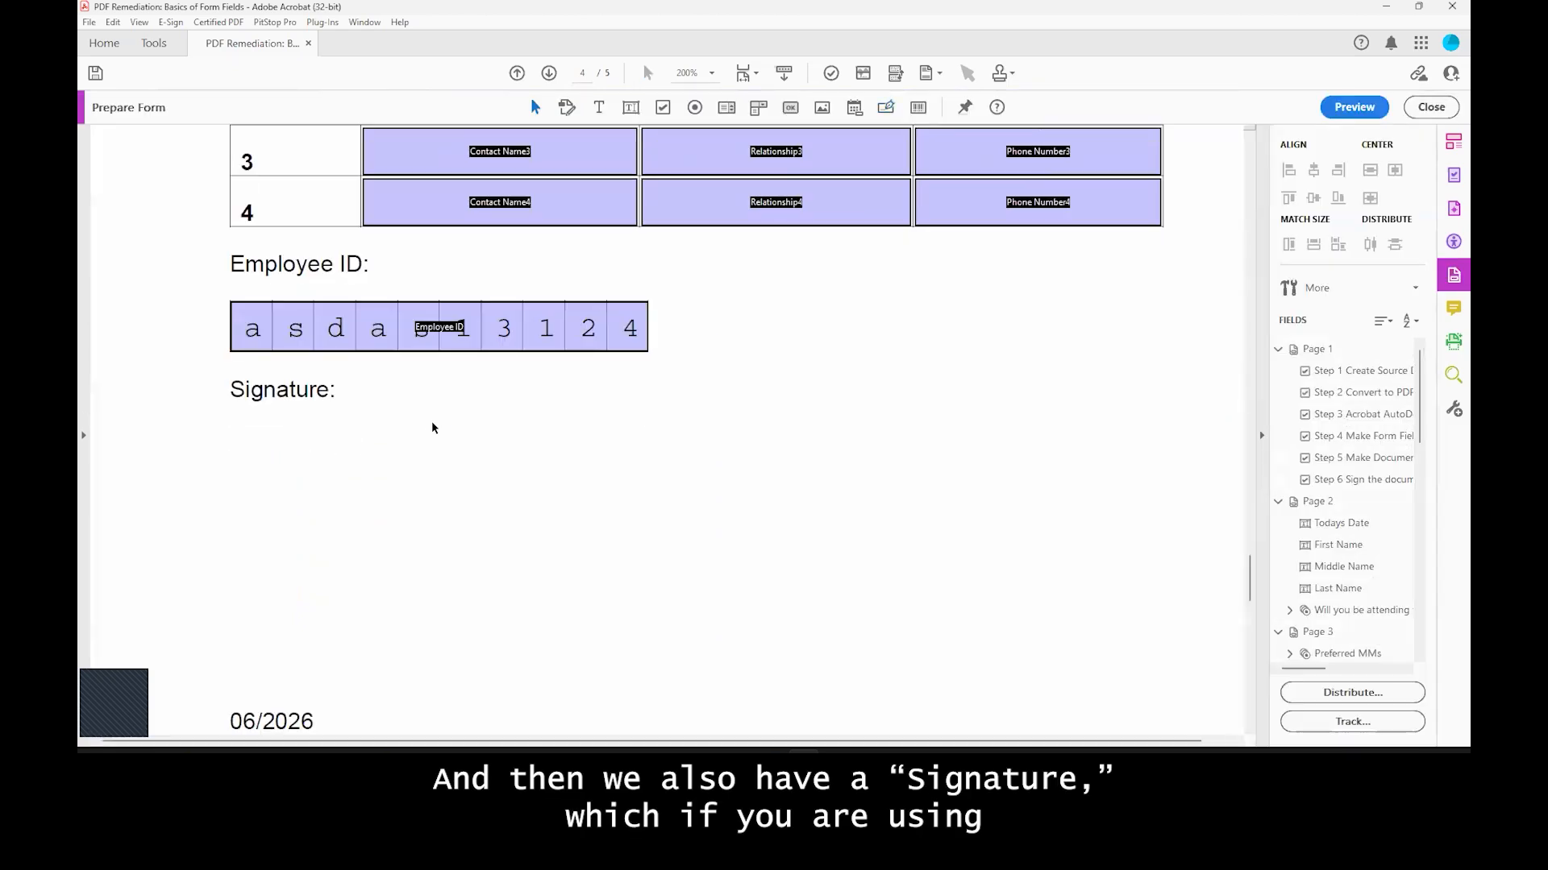
click(890, 109)
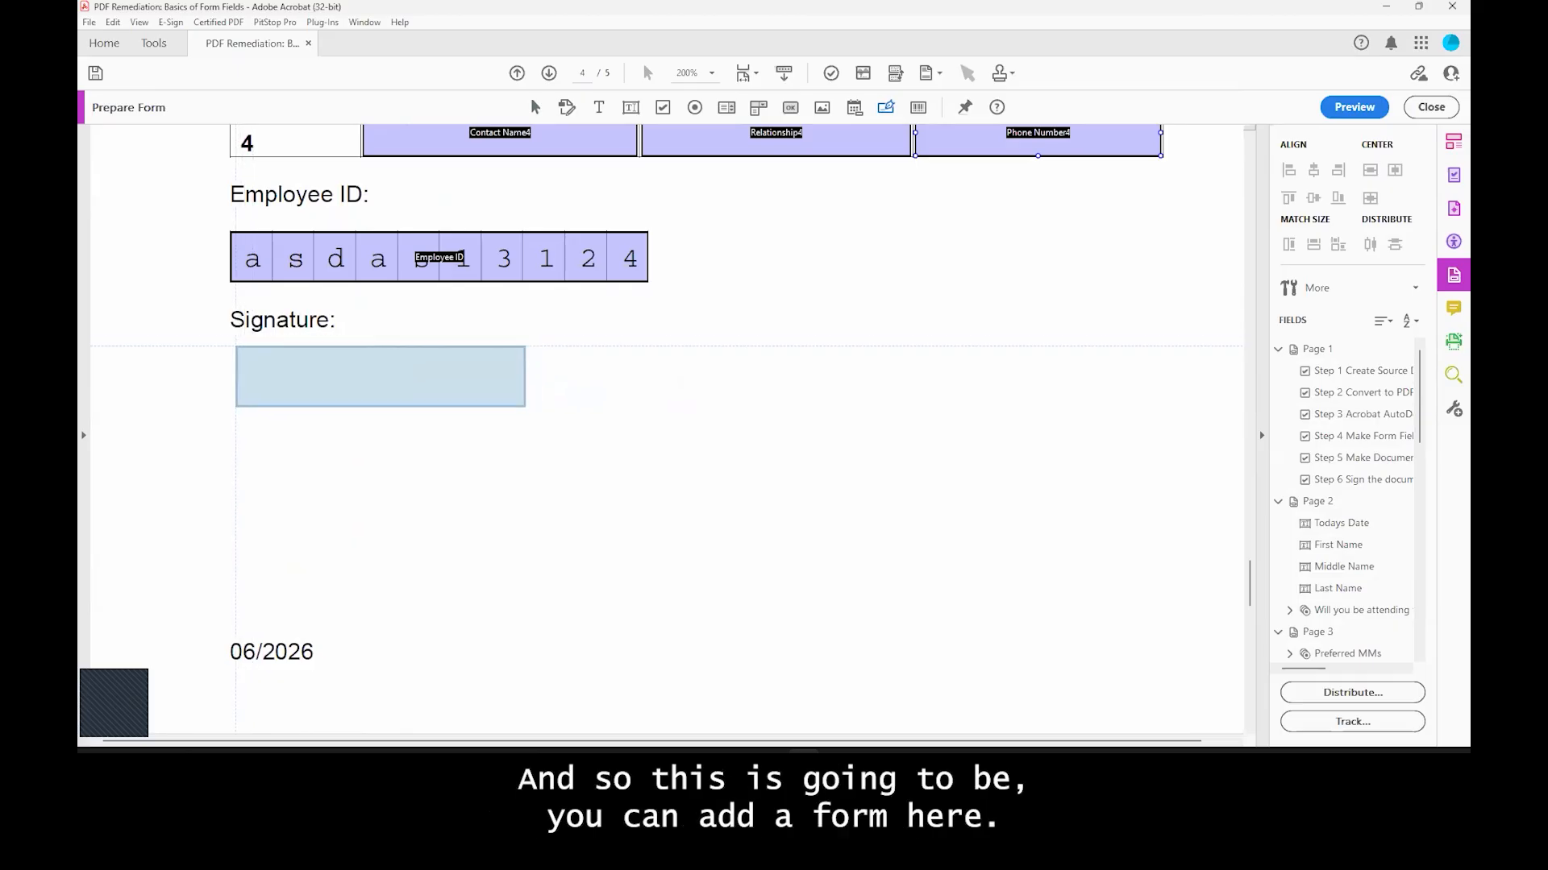
click(228, 346)
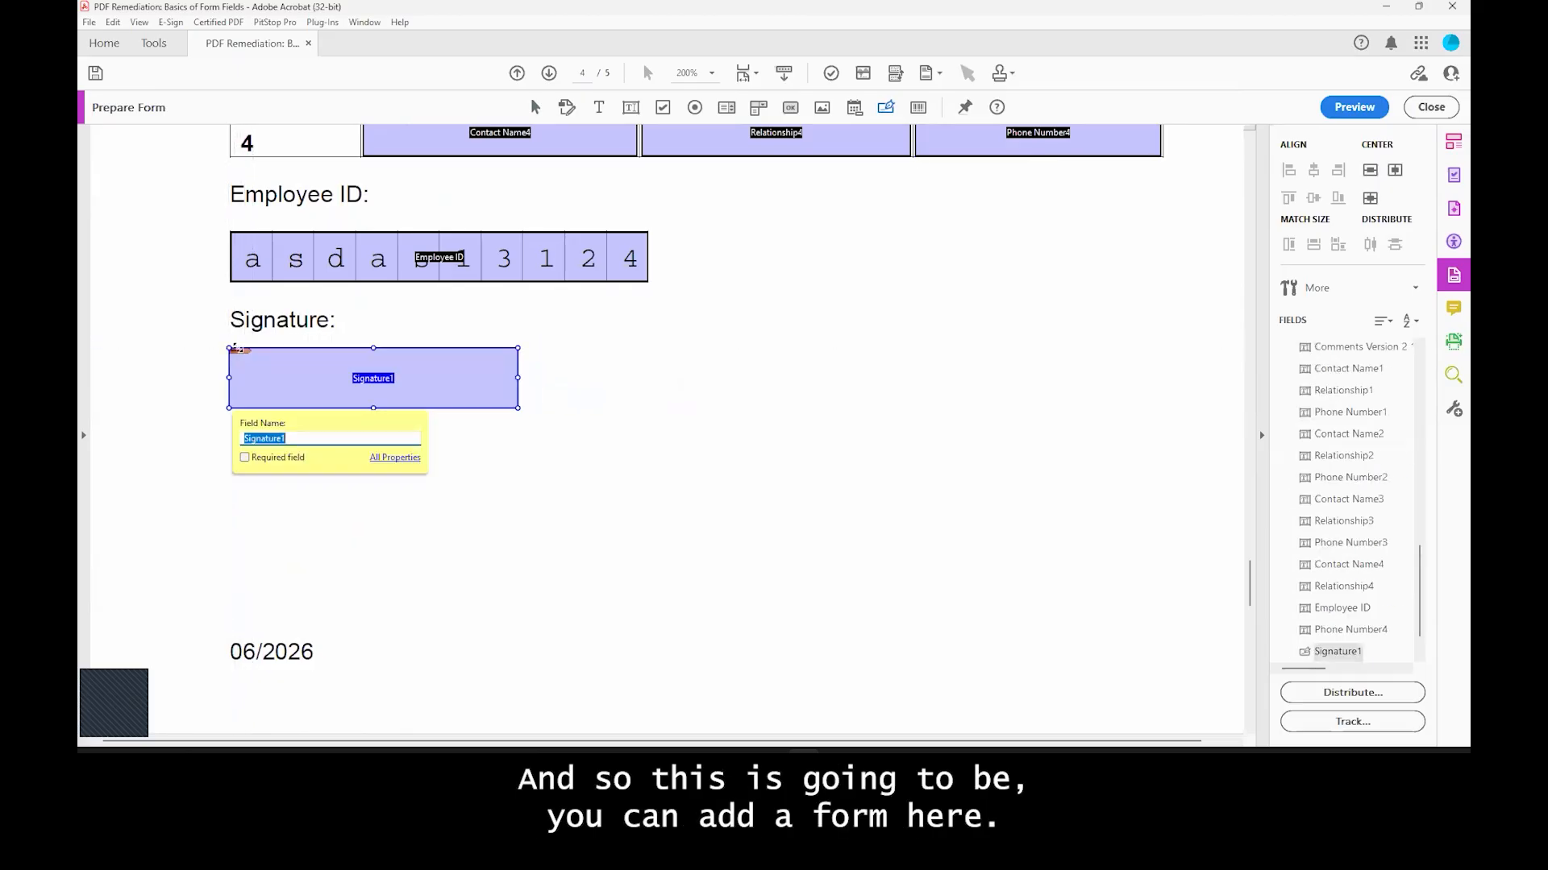
Step: Set both the tooltip and the name of the new digital signature field to Signature and close its properties
double_click(270, 373)
click(938, 110)
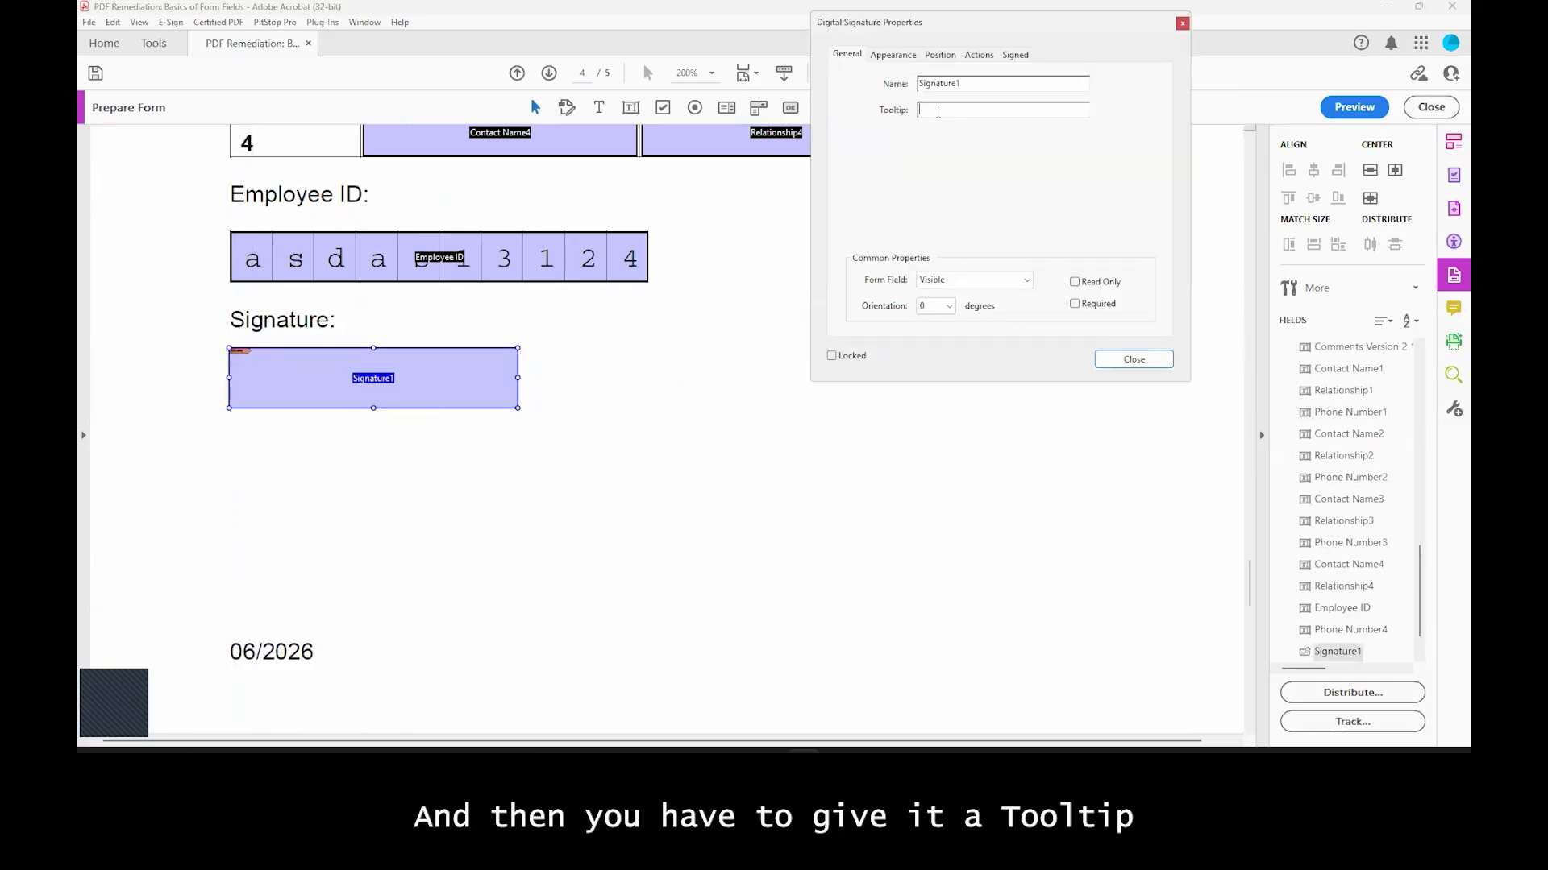
text(Signature)
click(993, 84)
key(BackSpace)
key(Tab)
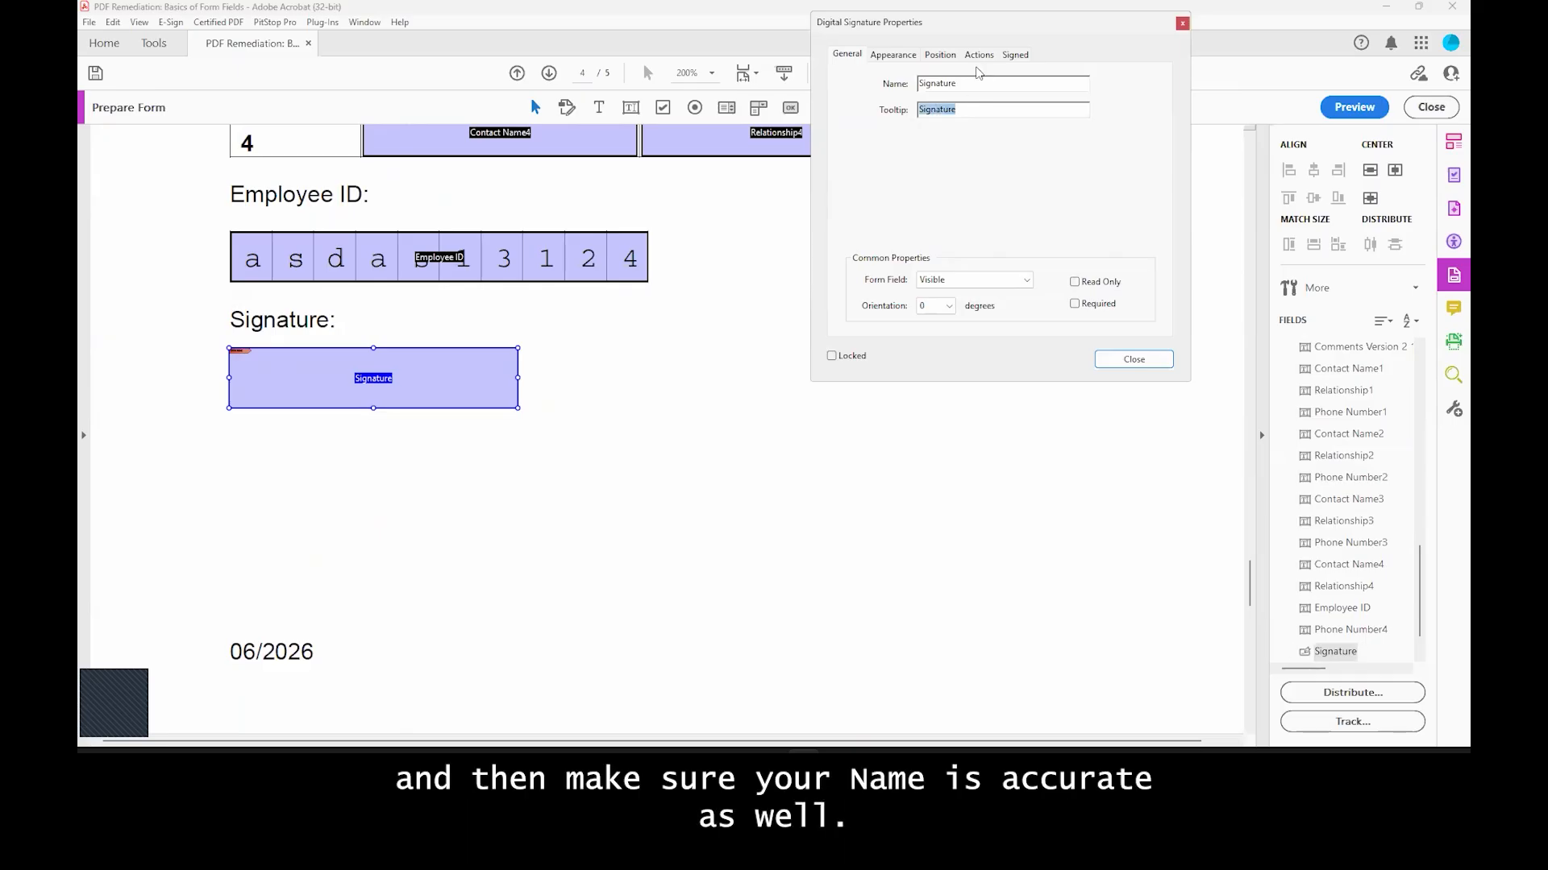
click(1133, 358)
click(677, 482)
Step: Add a radio button and a text field in the blank area beside the Employee ID and Signature fields
scroll(722, 350, down, 1)
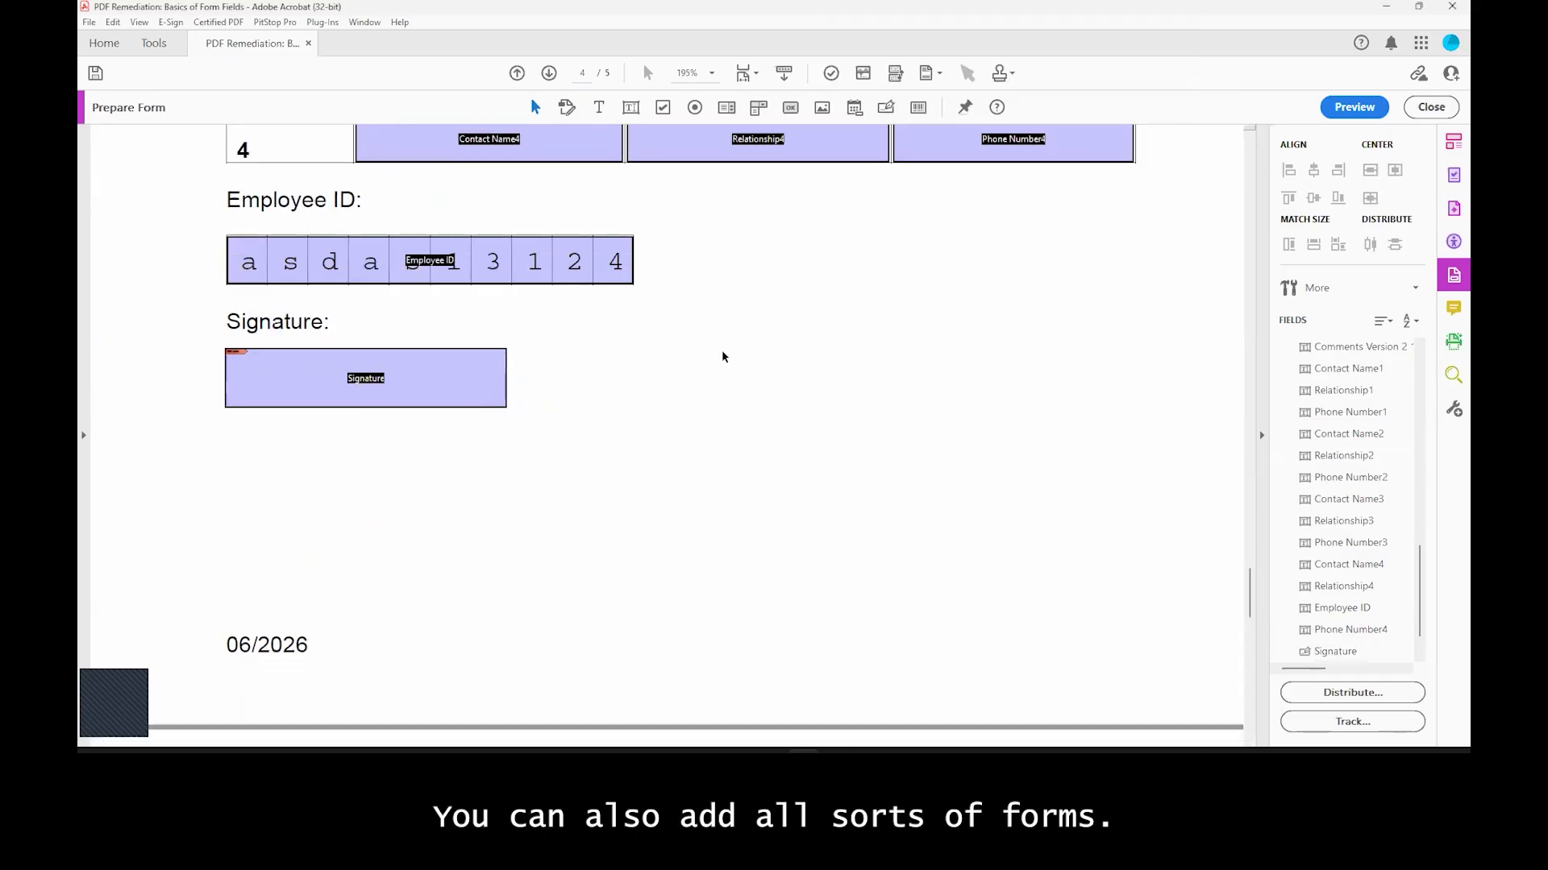
scroll(714, 305, up, 3)
scroll(713, 302, down, 3)
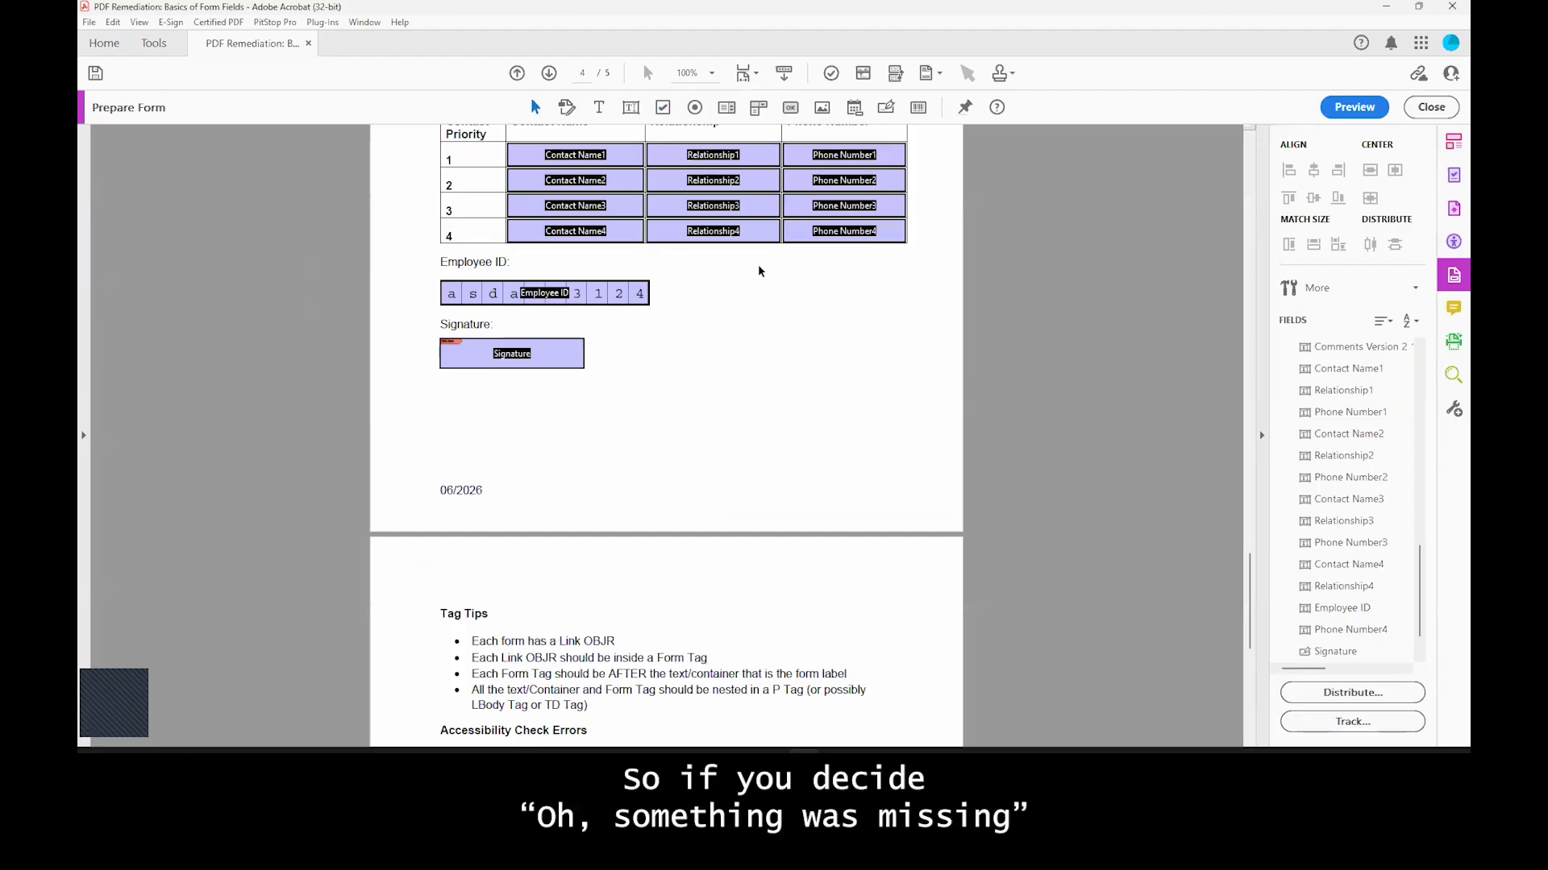
scroll(760, 266, up, 3)
click(694, 107)
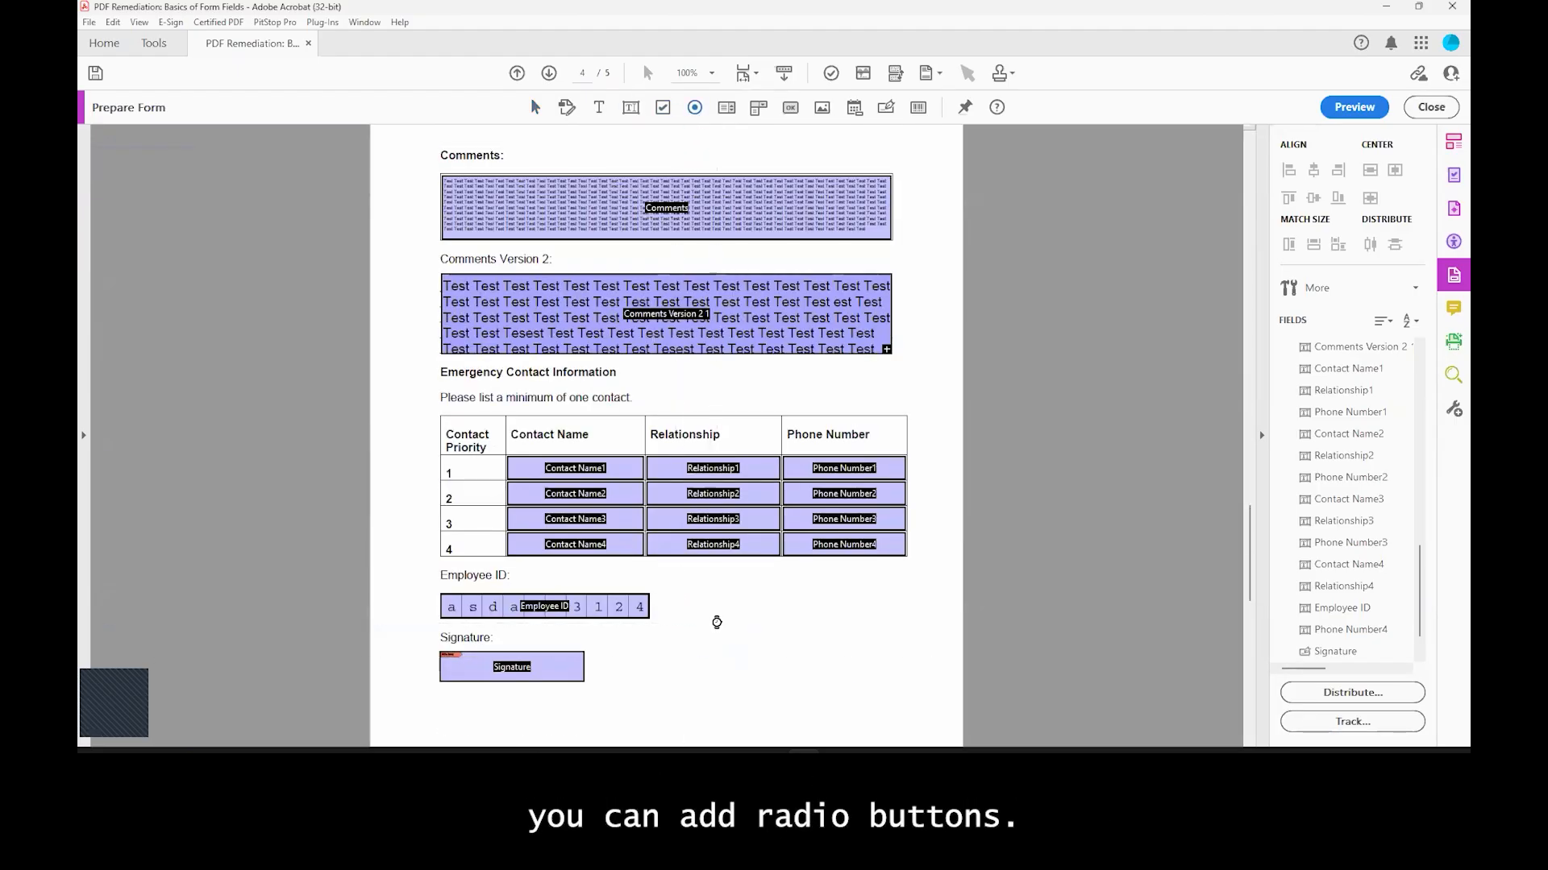
click(725, 631)
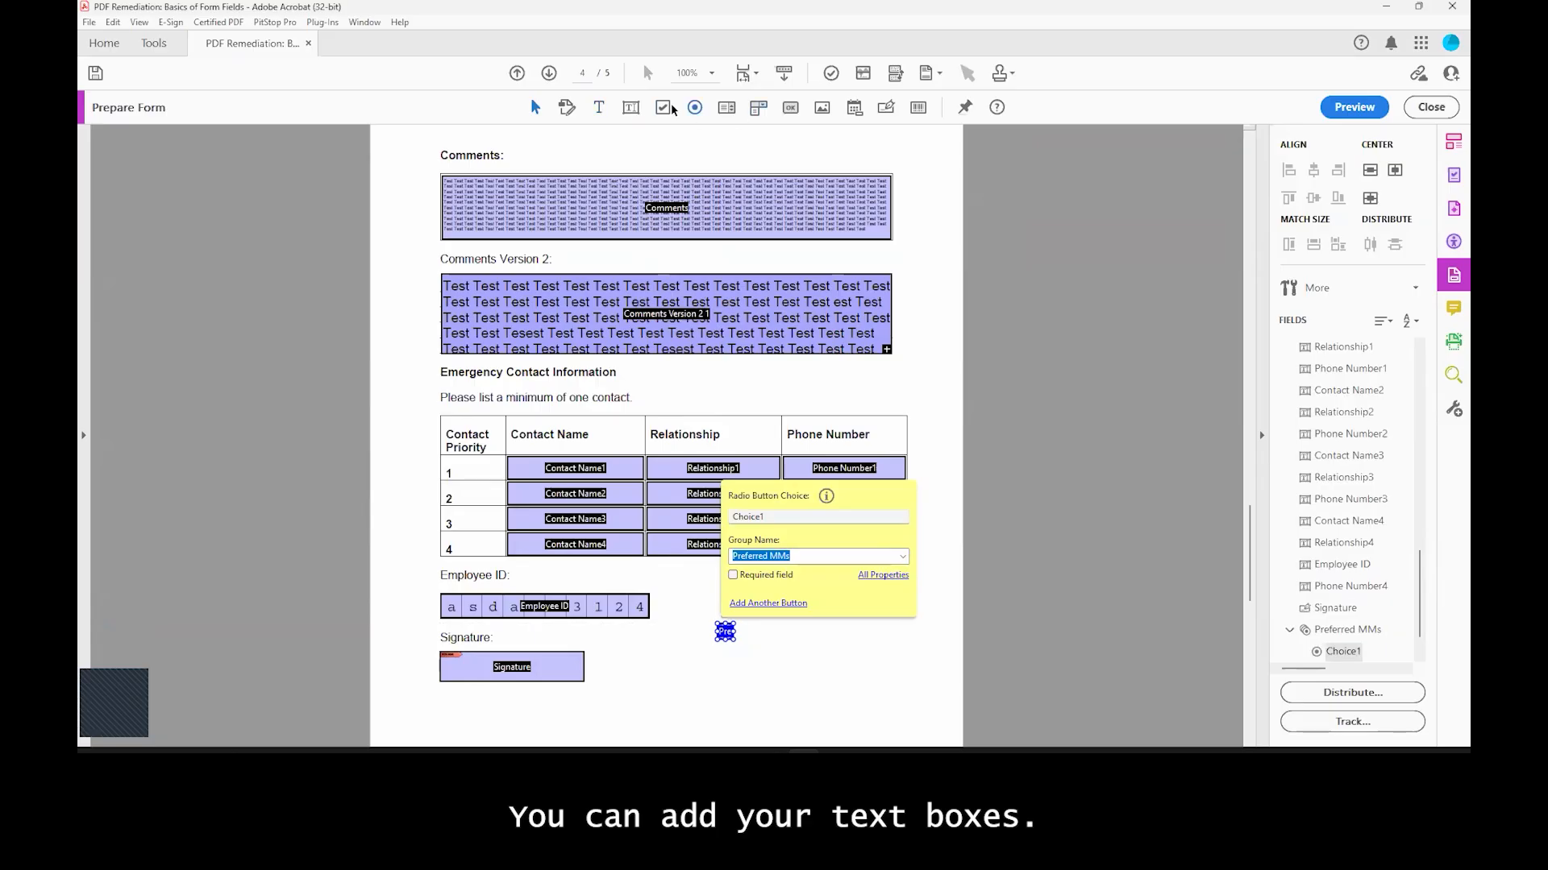
click(628, 109)
click(779, 603)
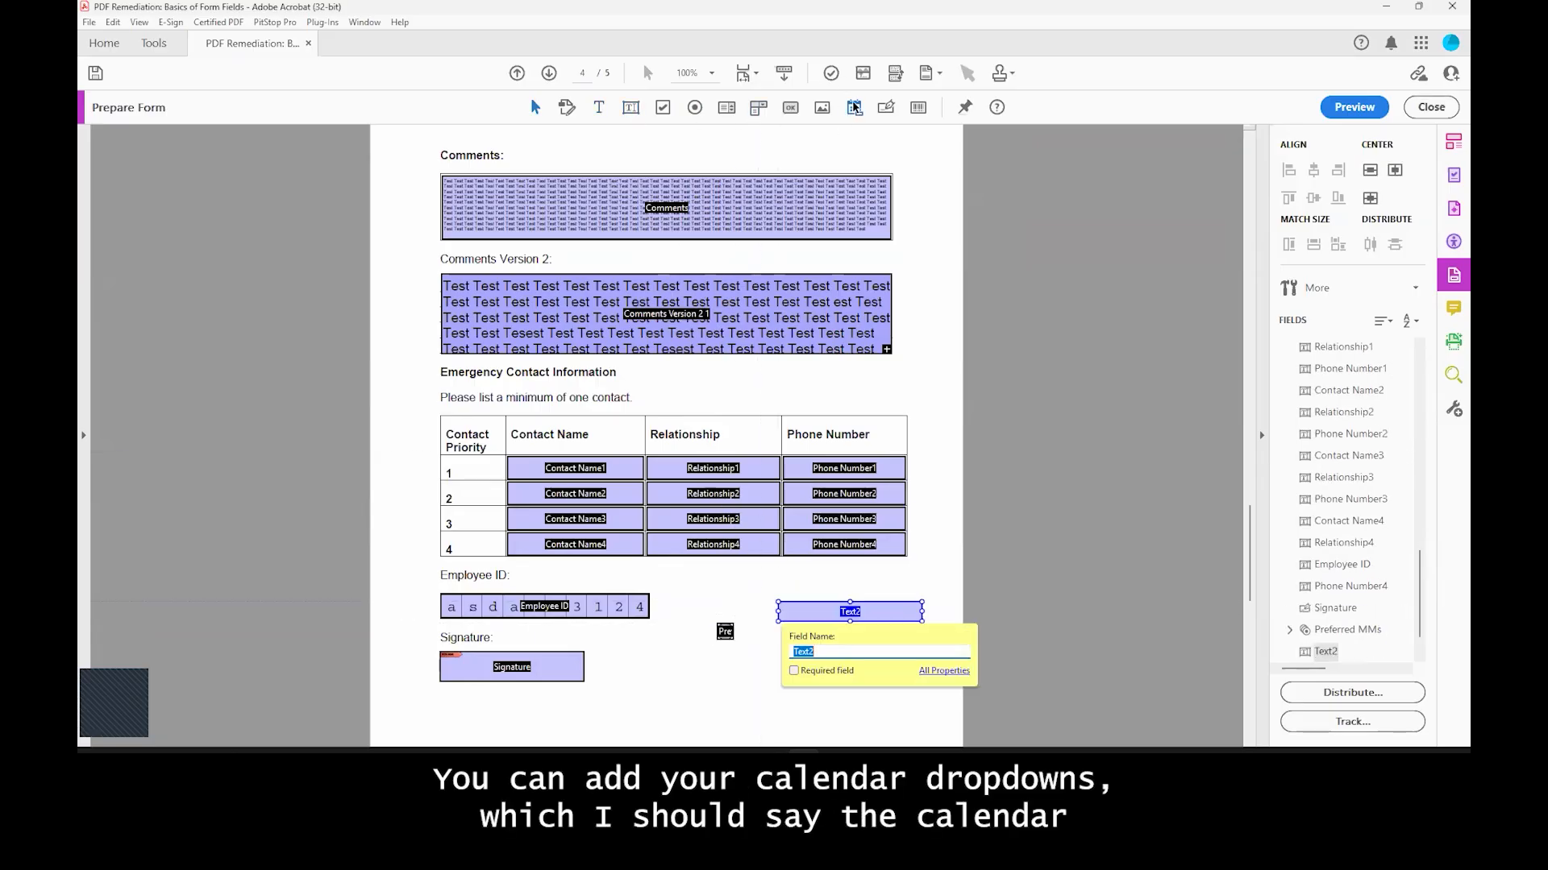
Step: Add a date field below the new radio button and set its format category to None
click(711, 659)
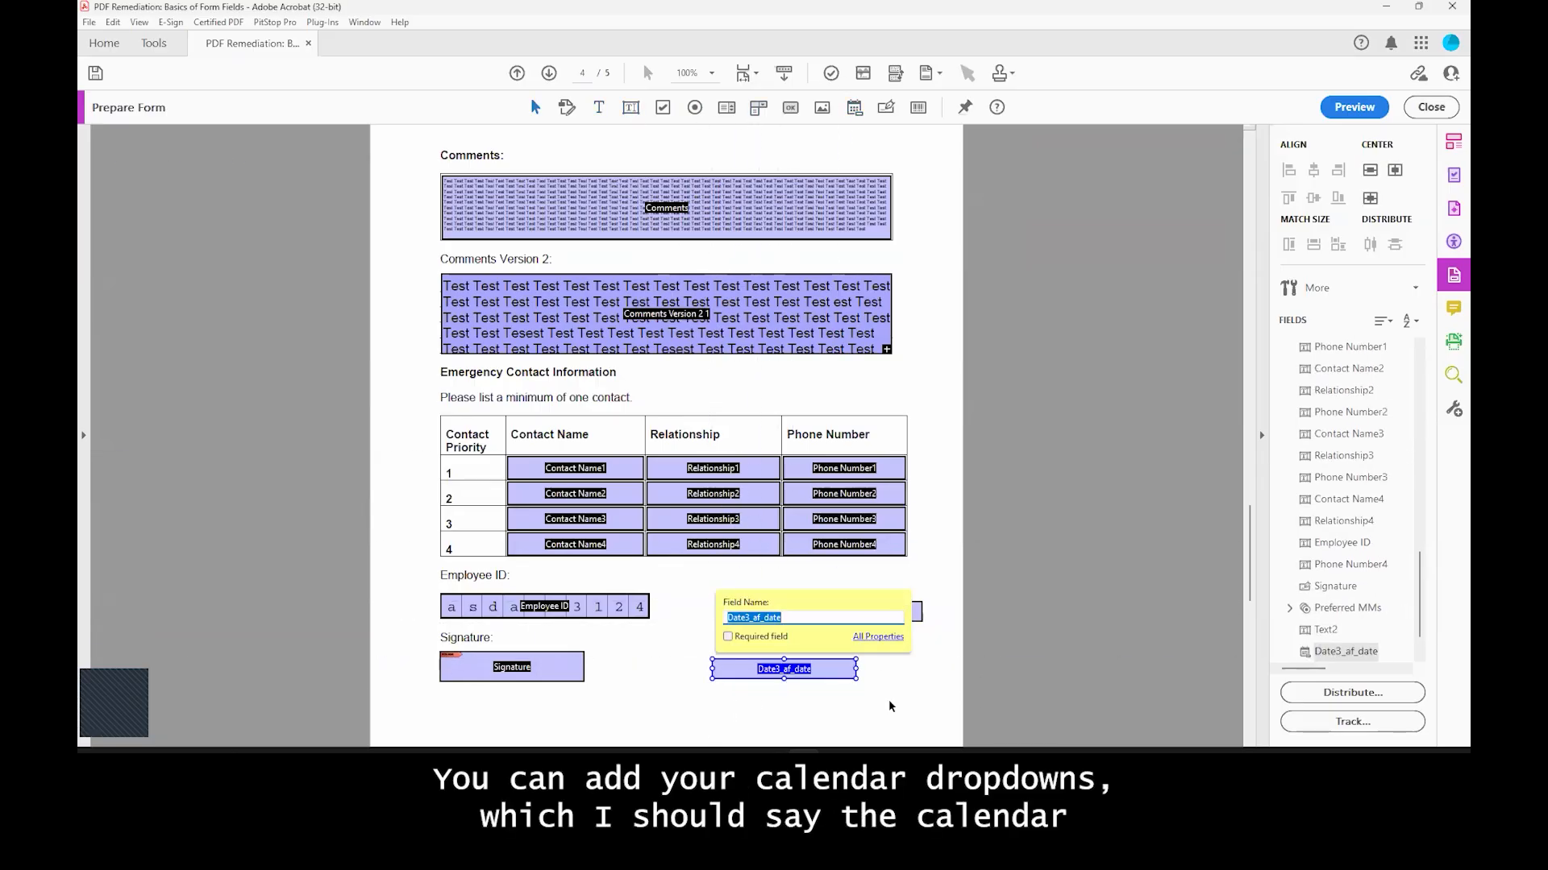
click(809, 677)
double_click(809, 677)
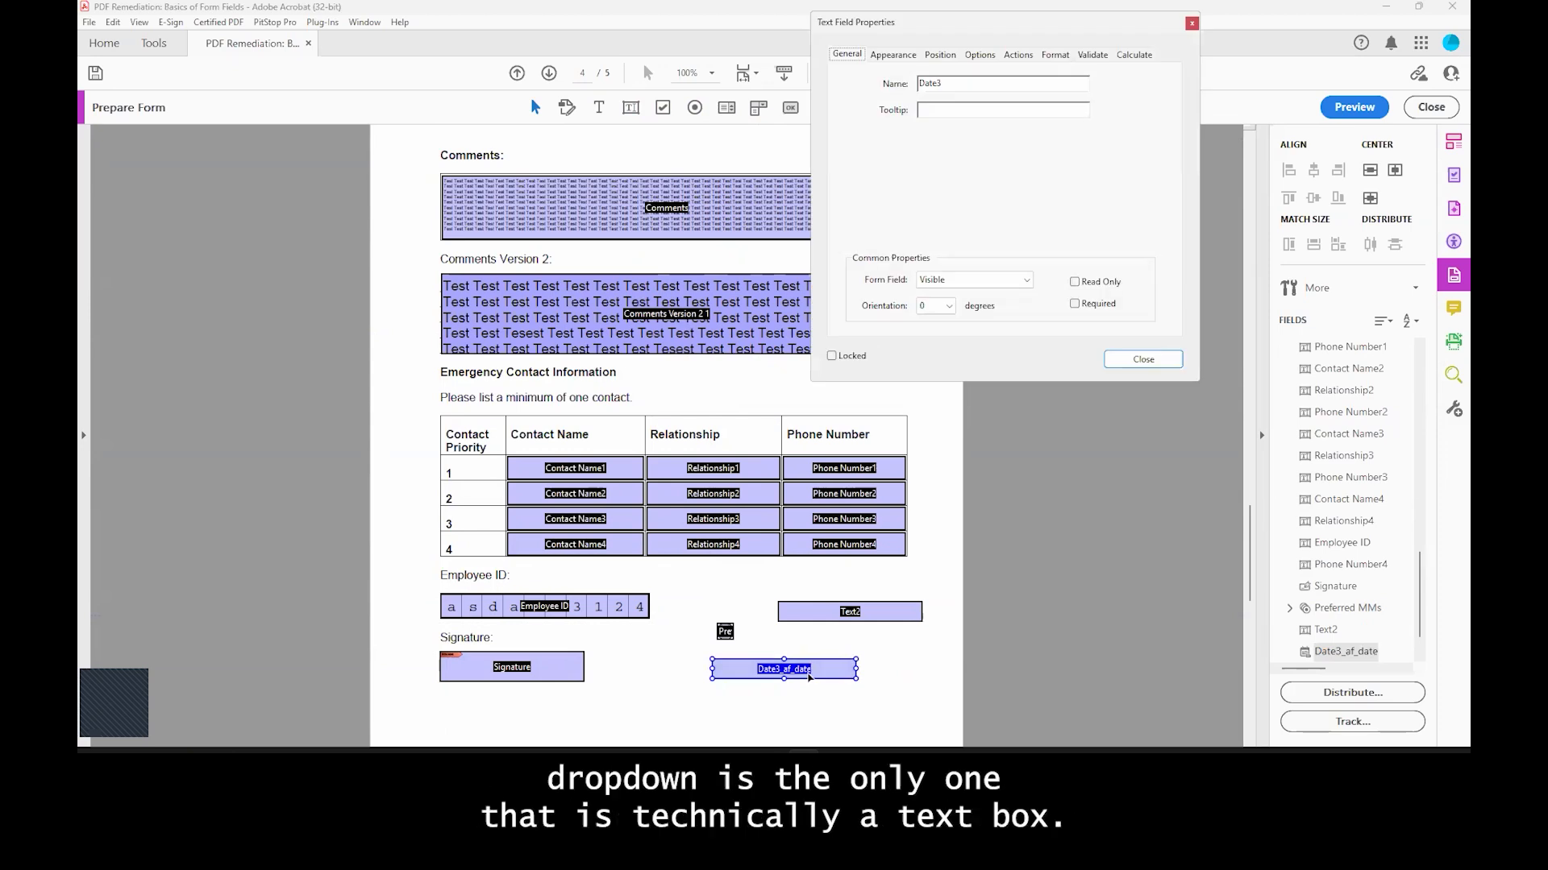
drag(908, 31, 966, 247)
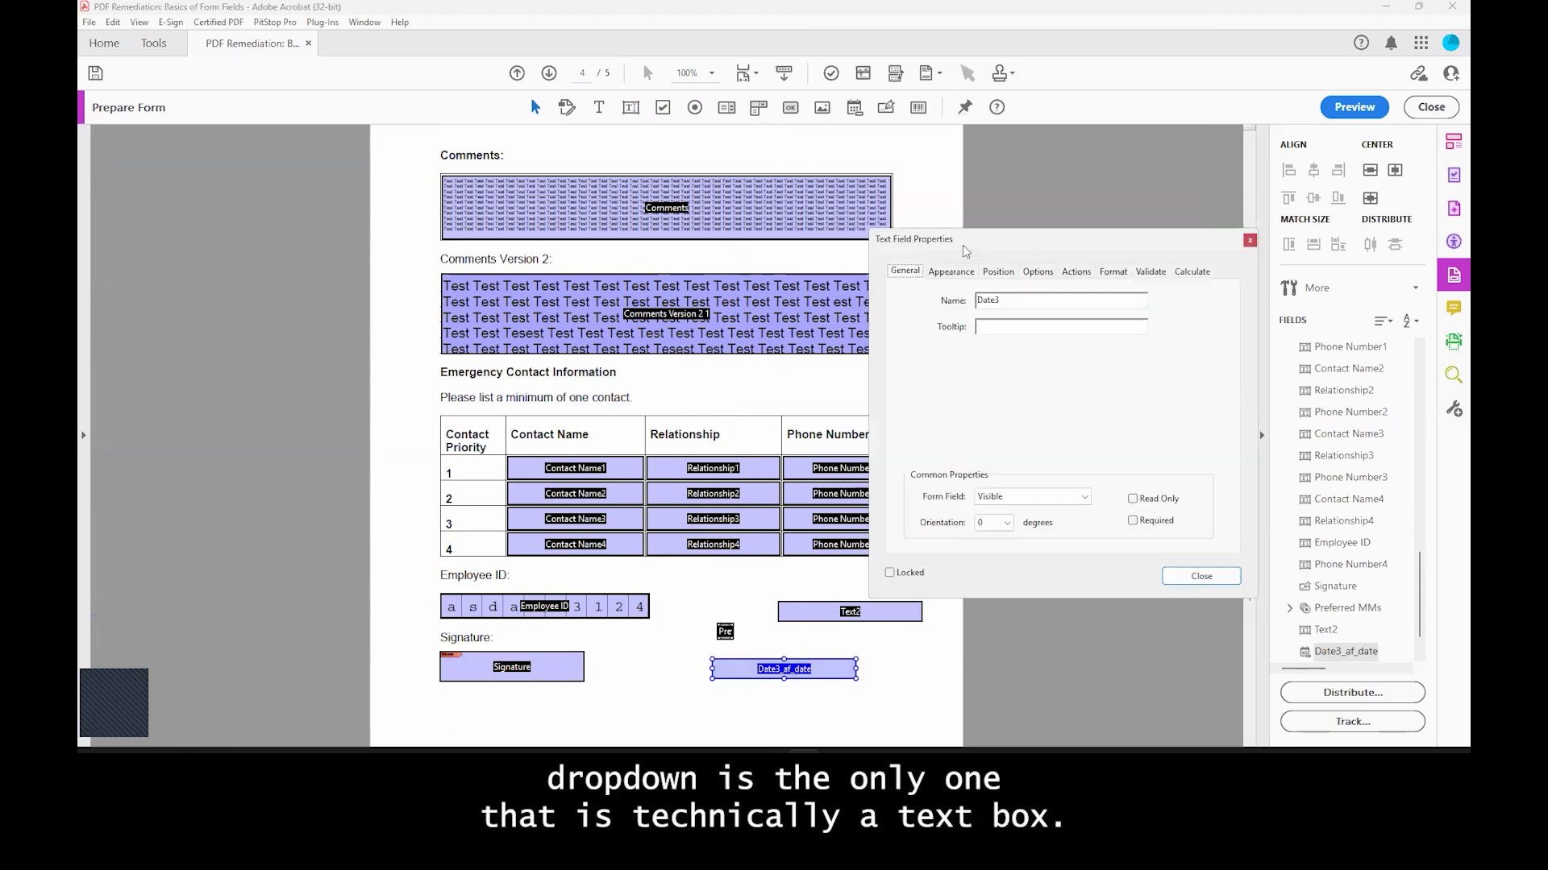
click(1074, 273)
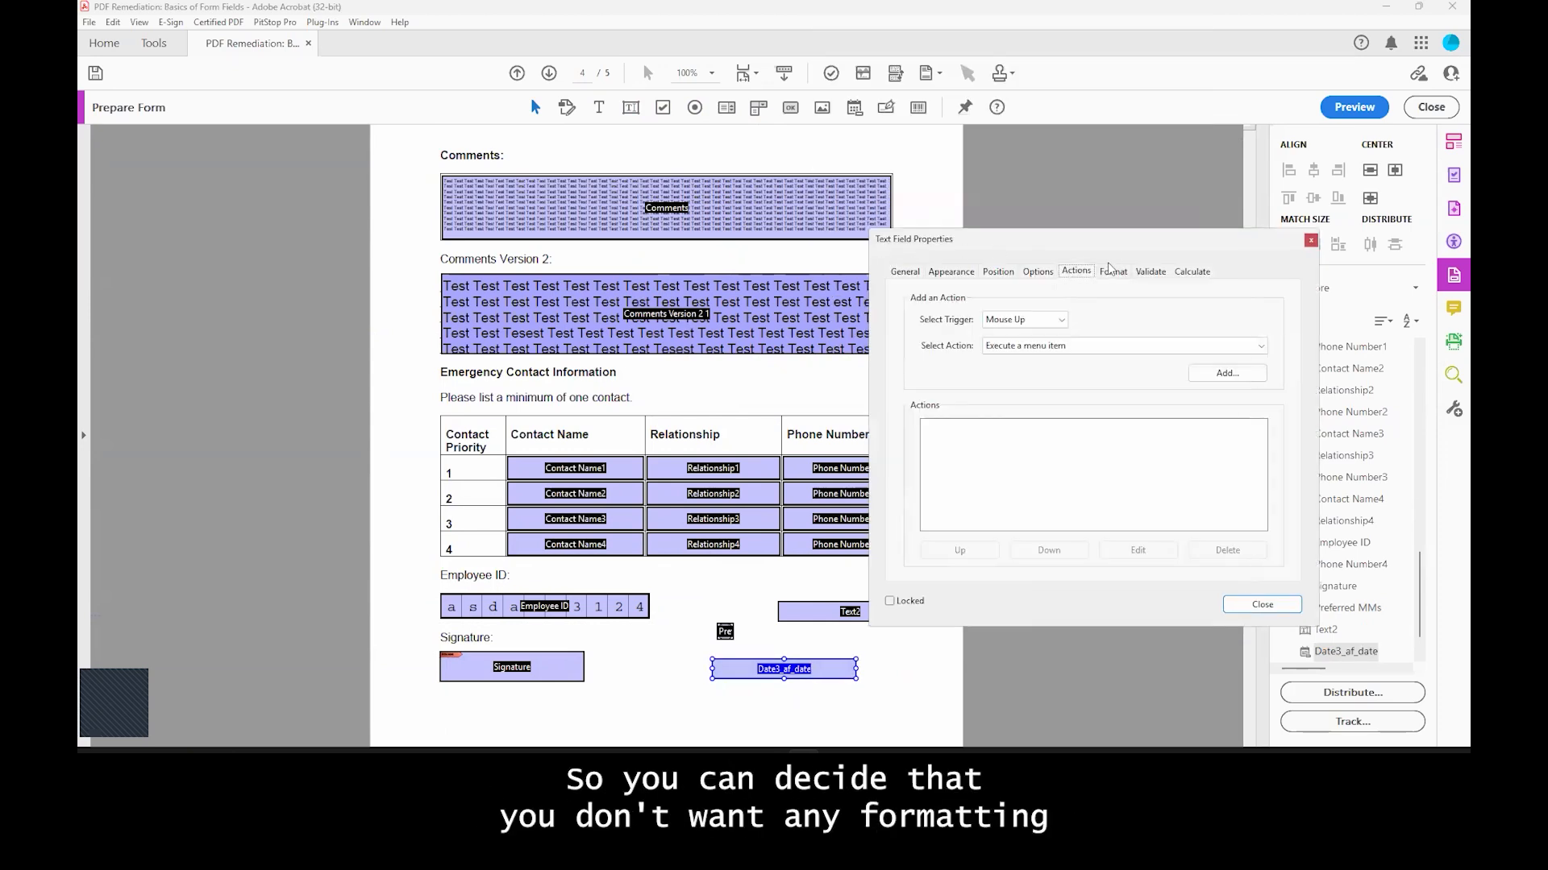
click(1113, 272)
click(1042, 301)
click(1035, 318)
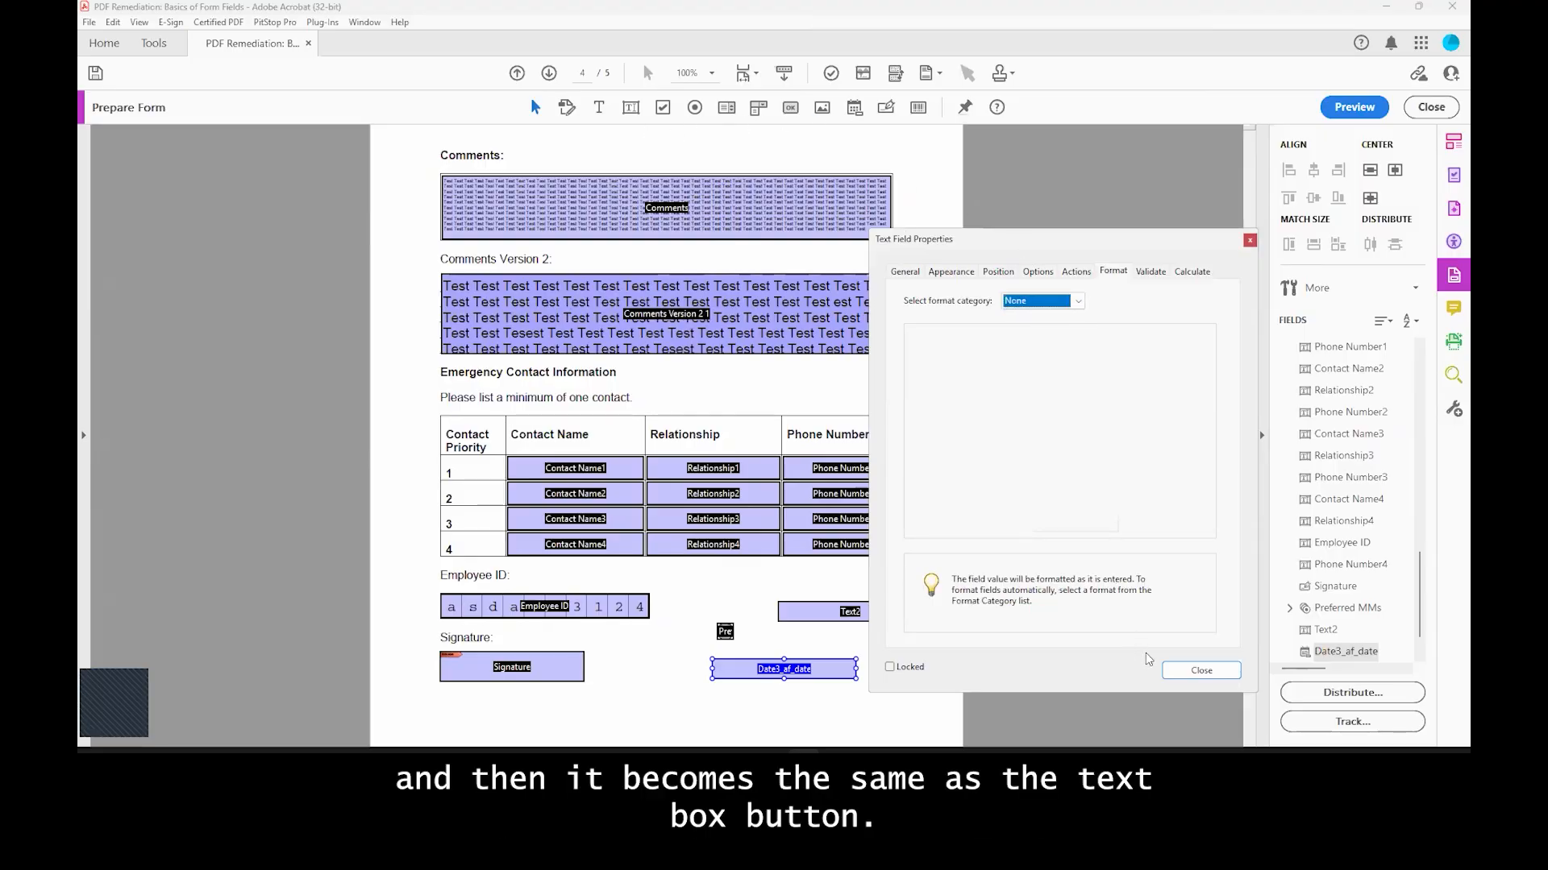
click(1195, 671)
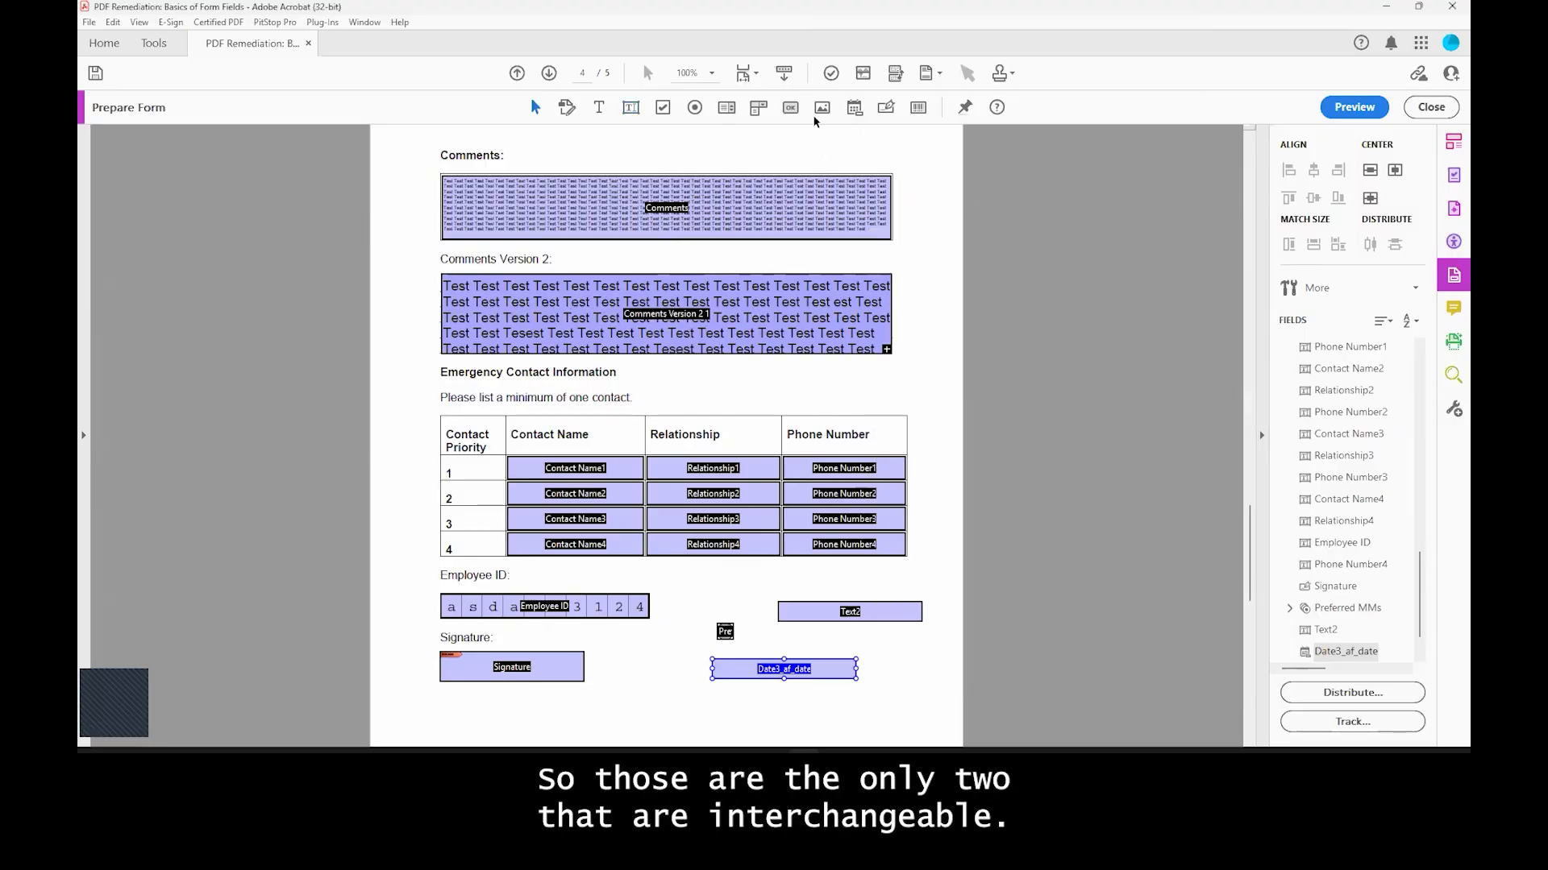
Step: Add a dropdown field in the blank area between the signature field and the date field, slightly below them
scroll(771, 163, down, 1)
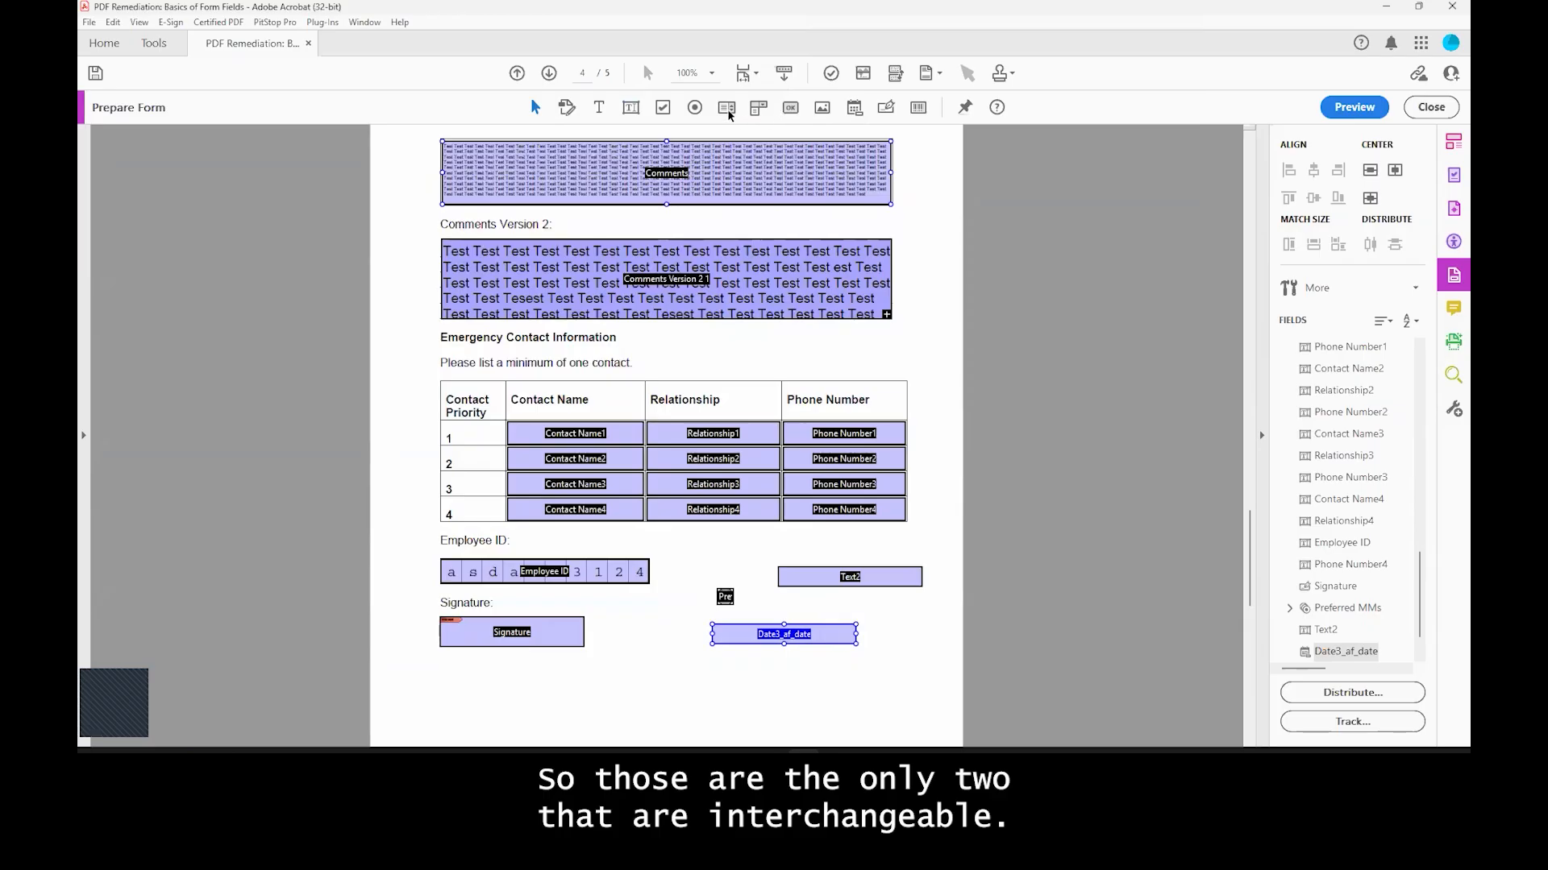
click(758, 108)
click(628, 649)
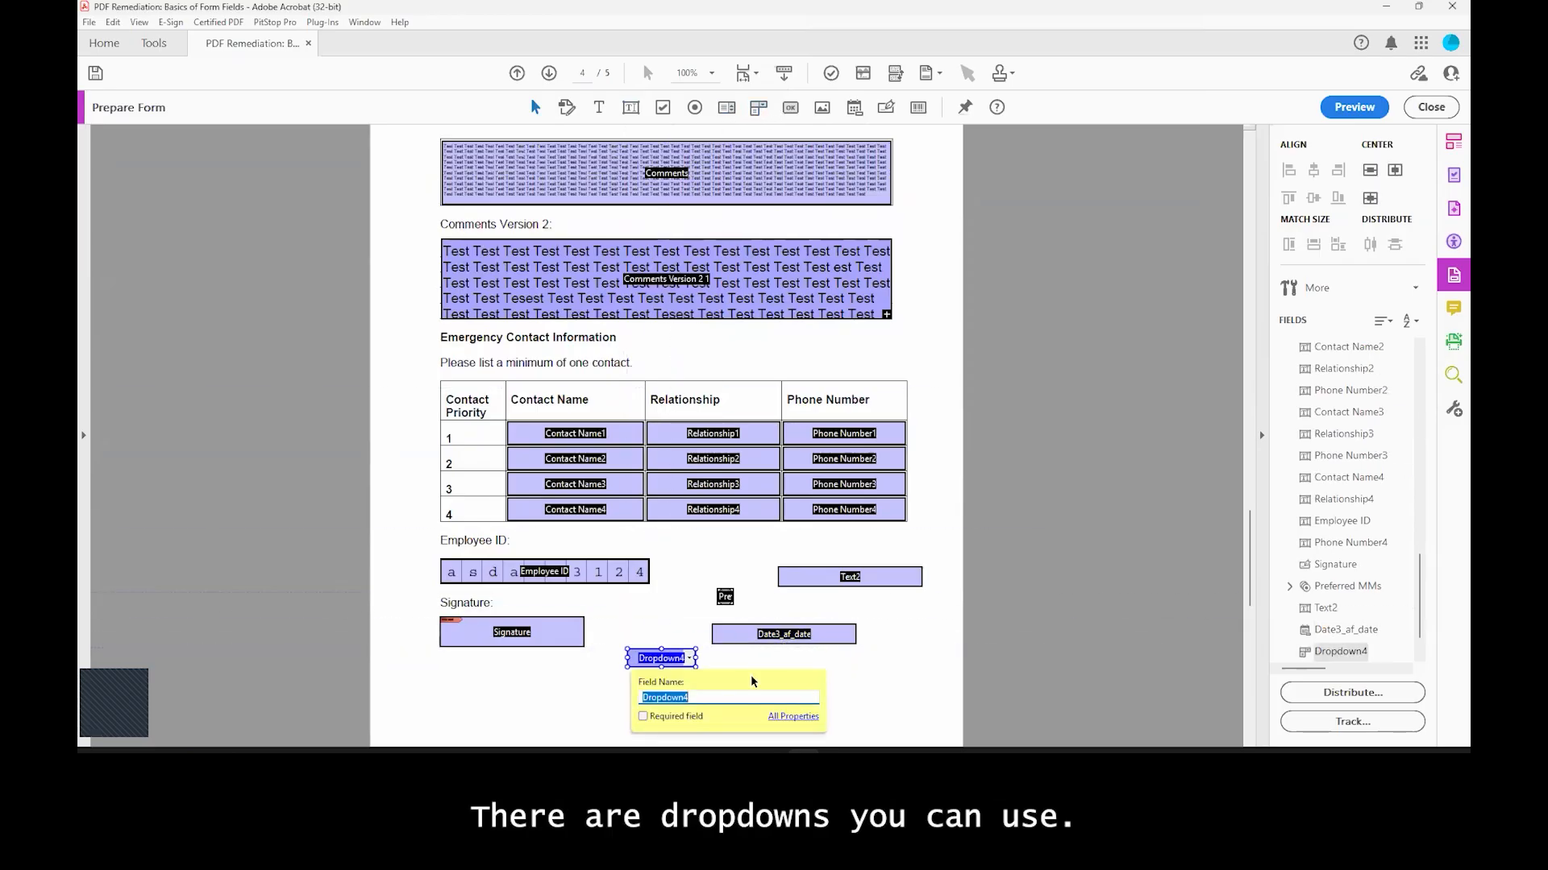
click(682, 659)
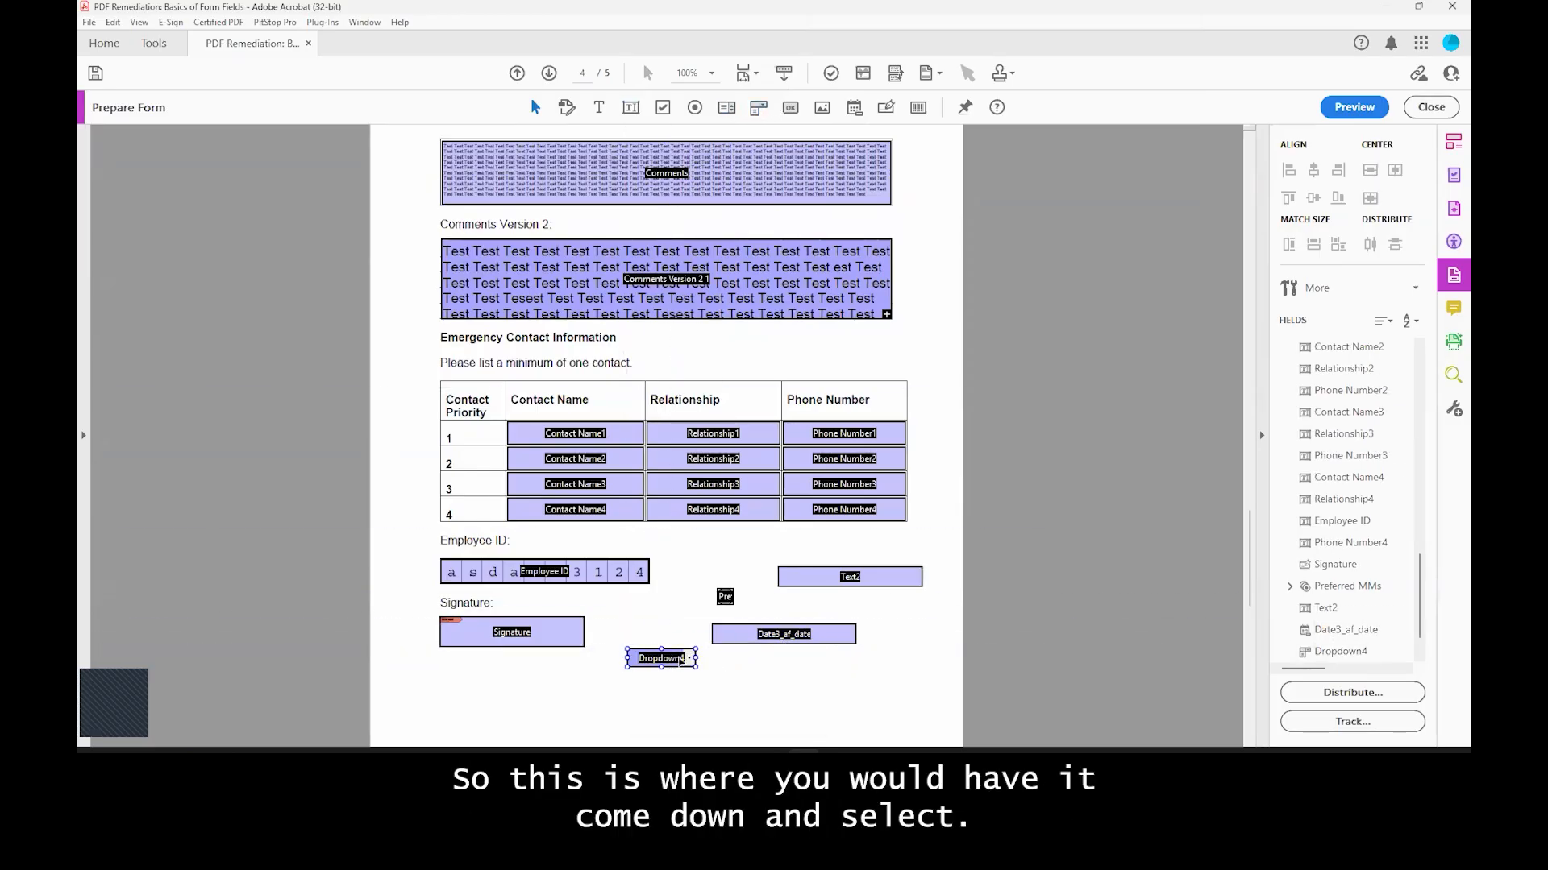
click(811, 615)
scroll(812, 615, down, 4)
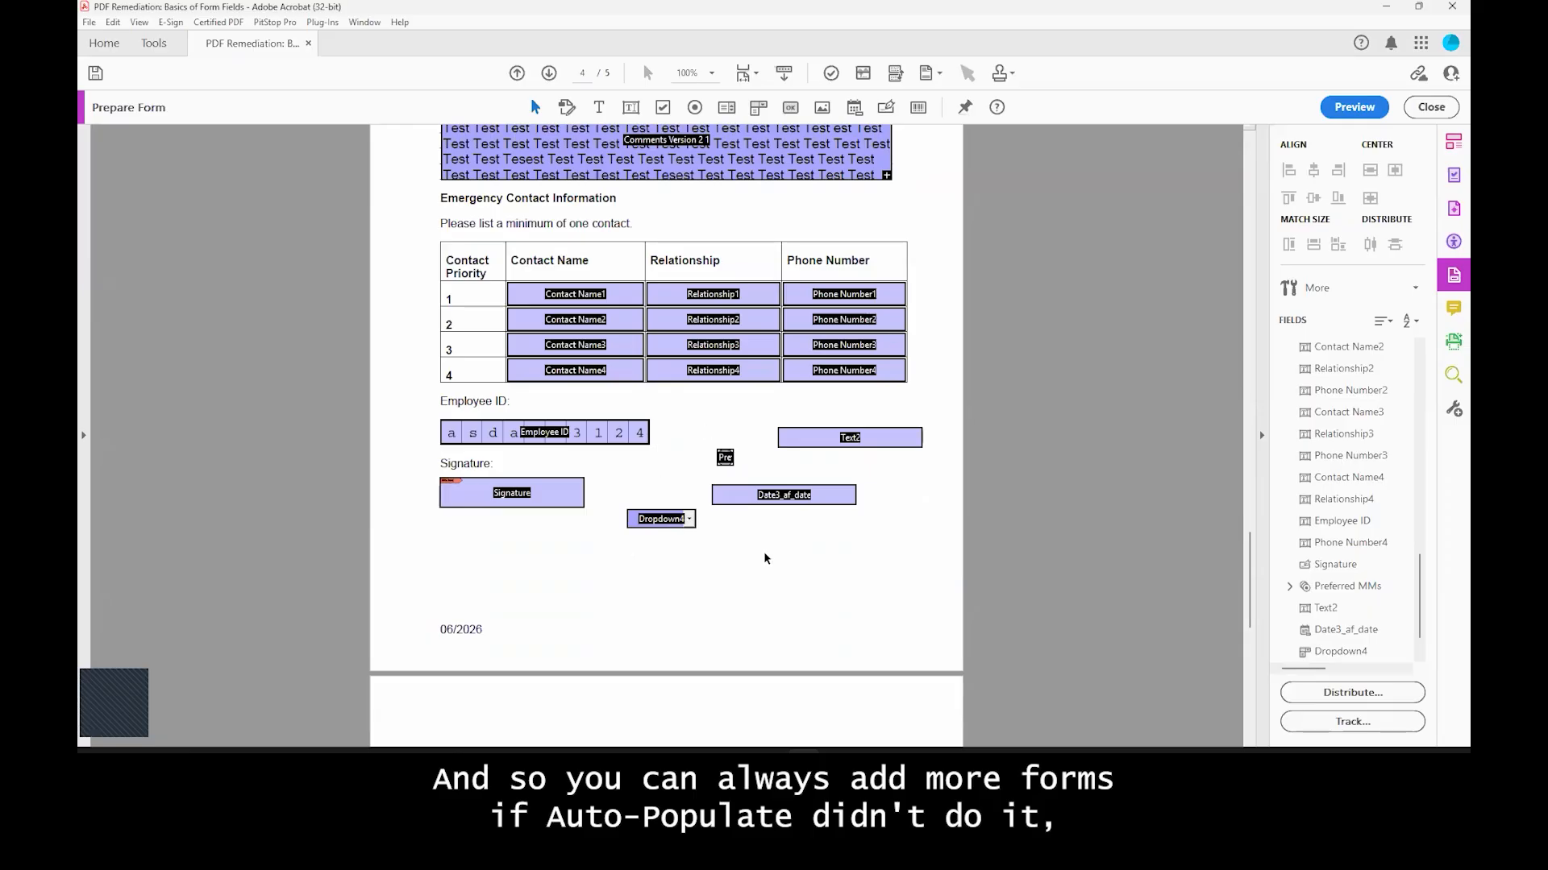
scroll(774, 320, up, 20)
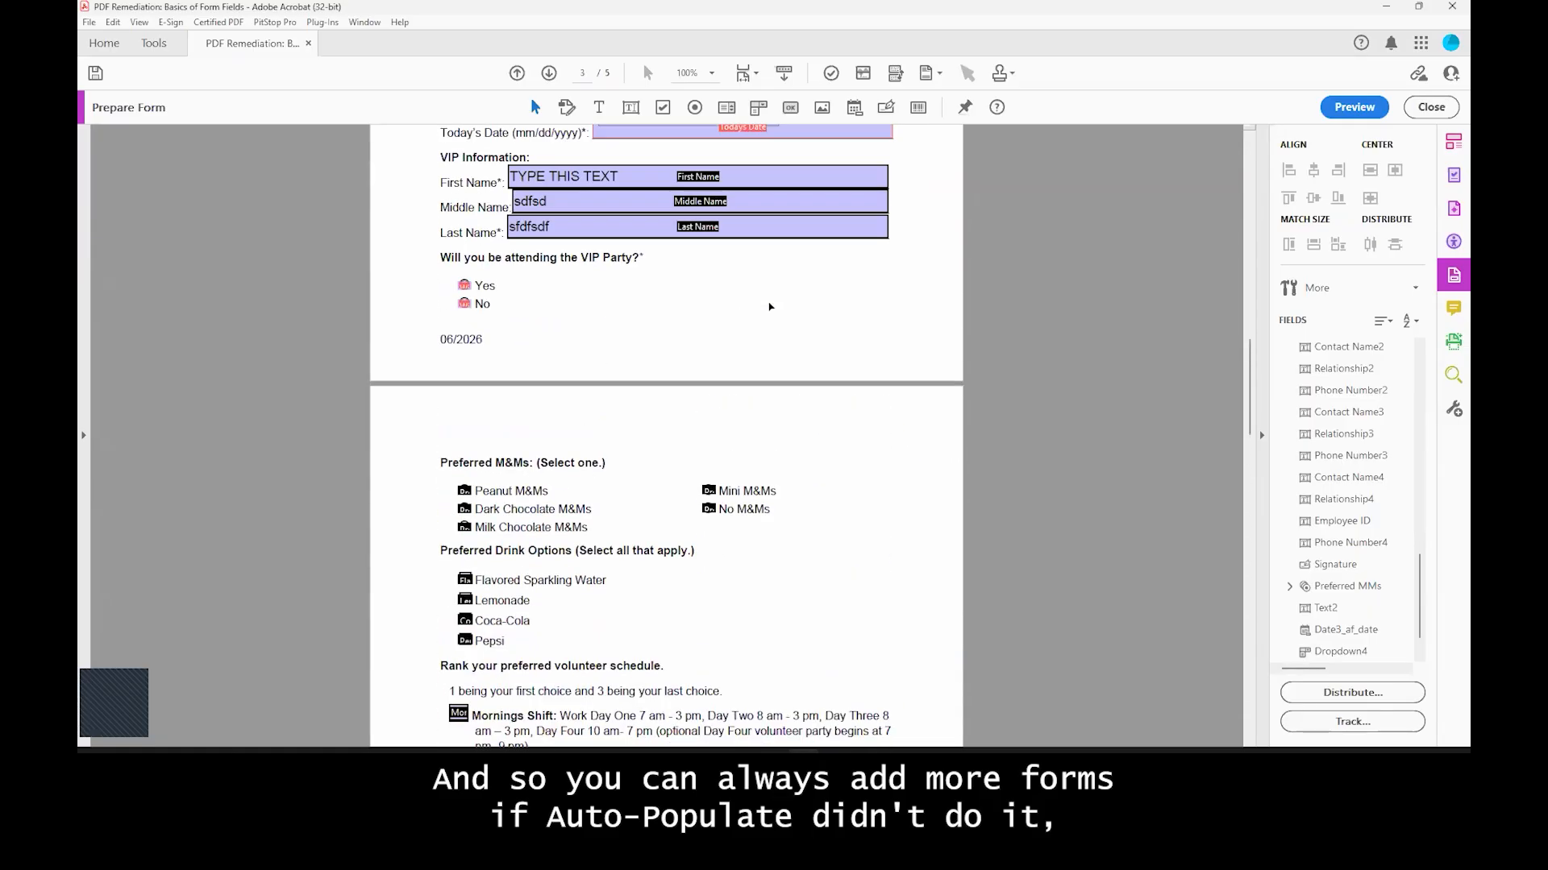
scroll(770, 307, up, 7)
scroll(816, 339, down, 20)
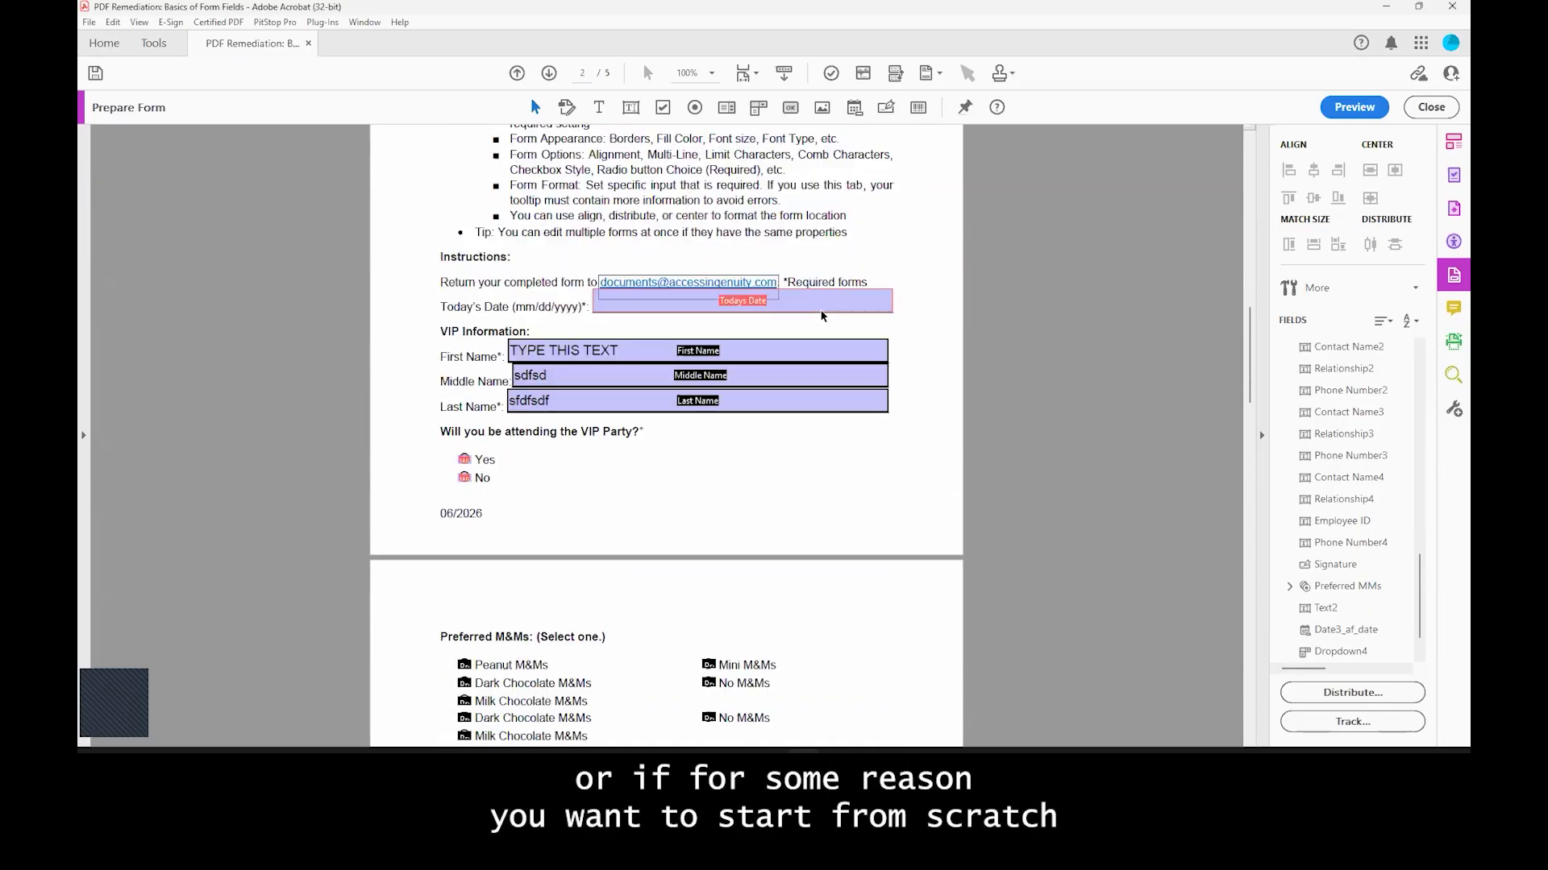
Step: Save a copy of the form in the WEBINAR 06.23 Forms folder as PDF Remediation Form Field Basics_With Instructions_ADA_FORMATTING DONE.pdf
scroll(816, 339, down, 20)
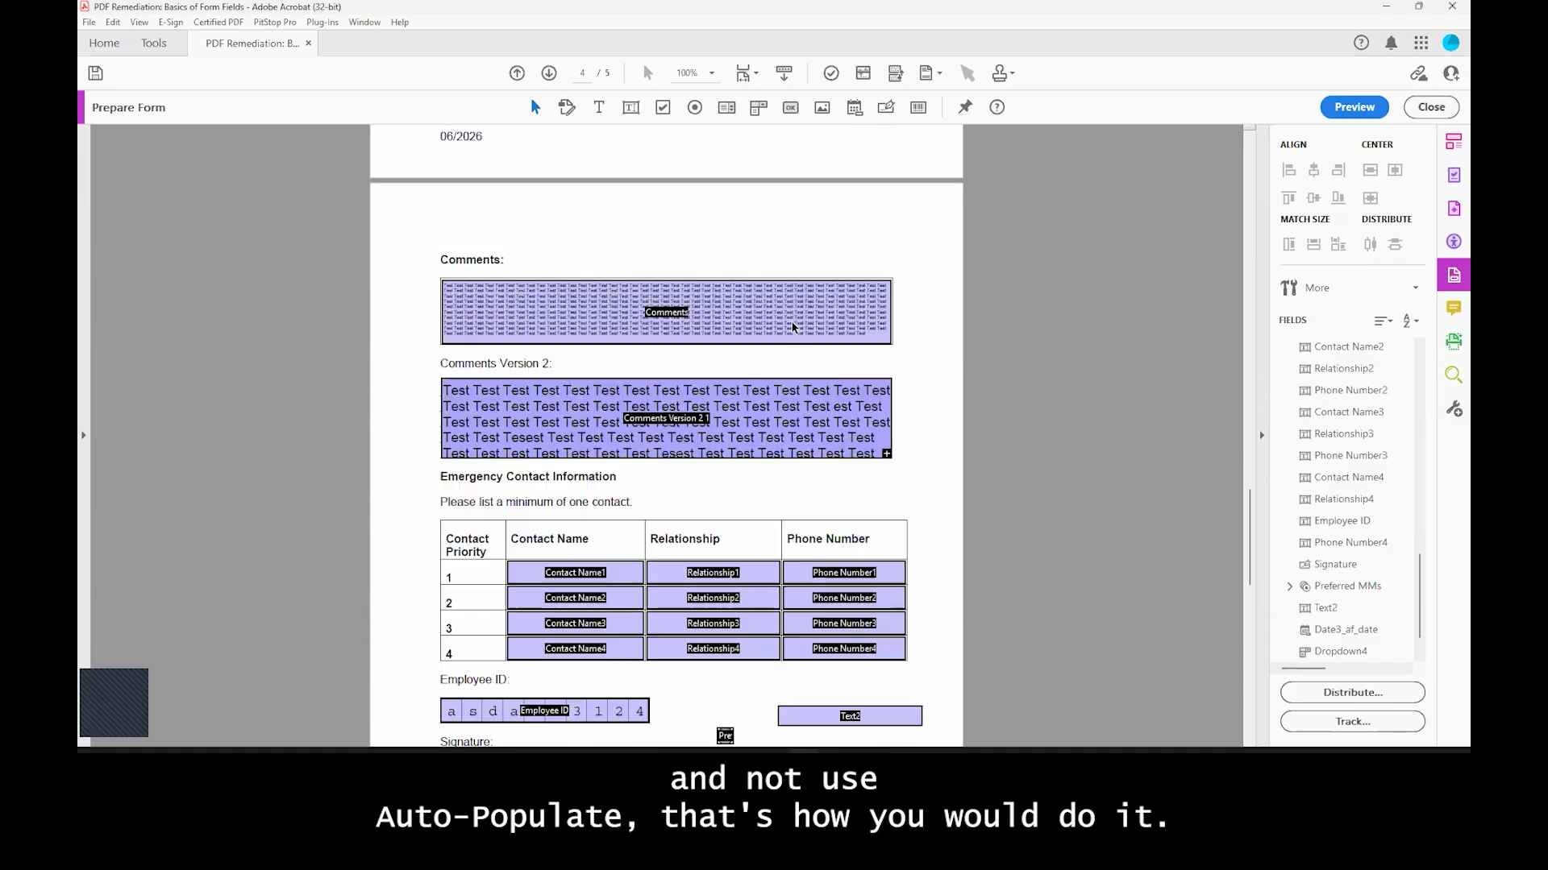
scroll(867, 551, down, 15)
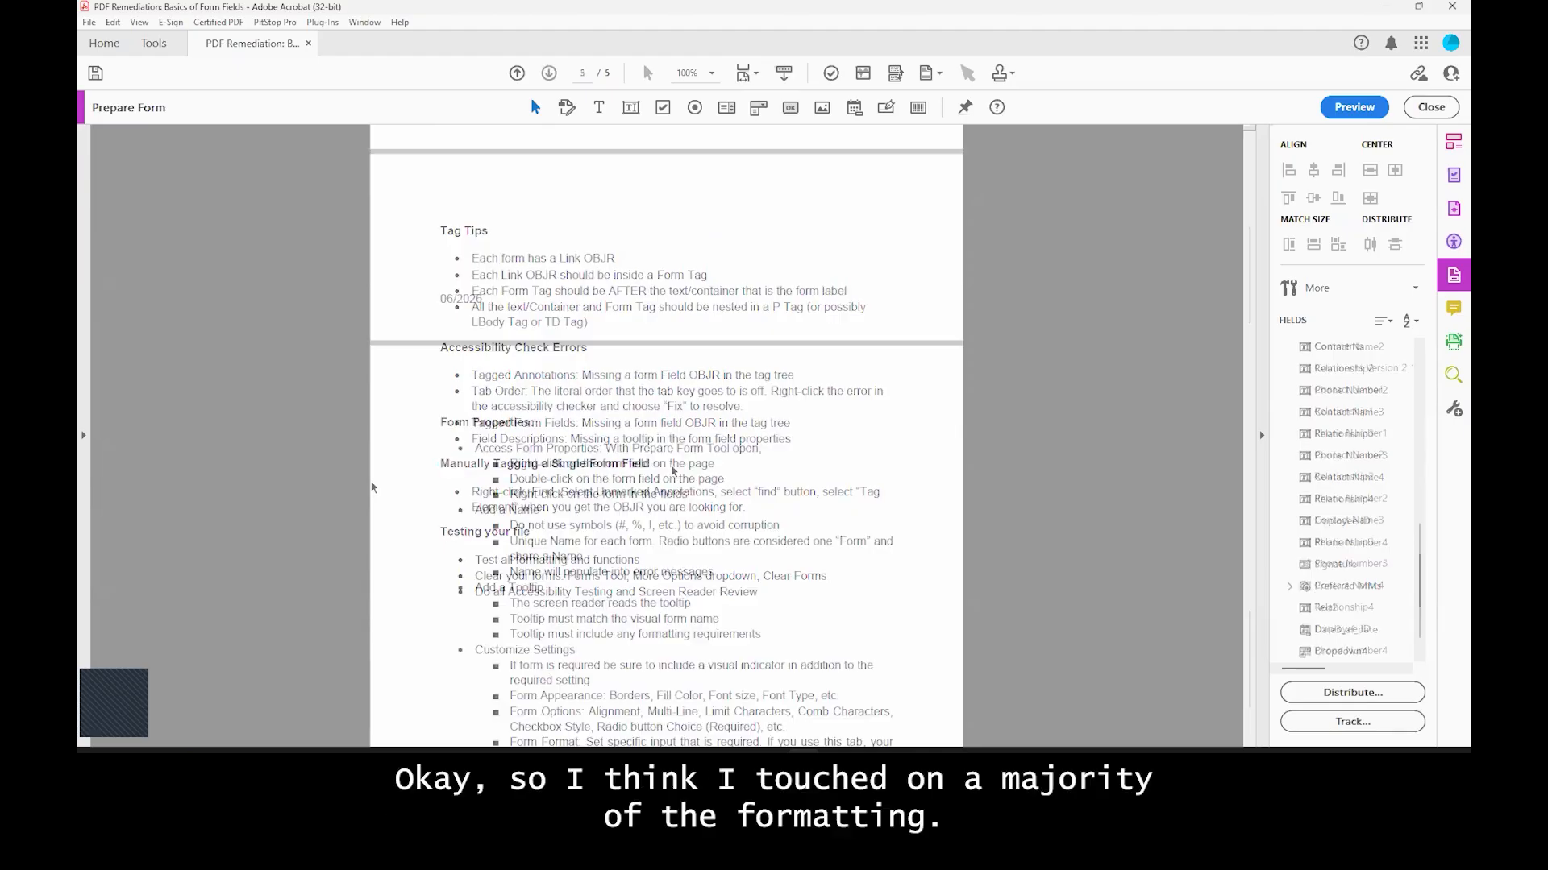
scroll(774, 427, down, 10)
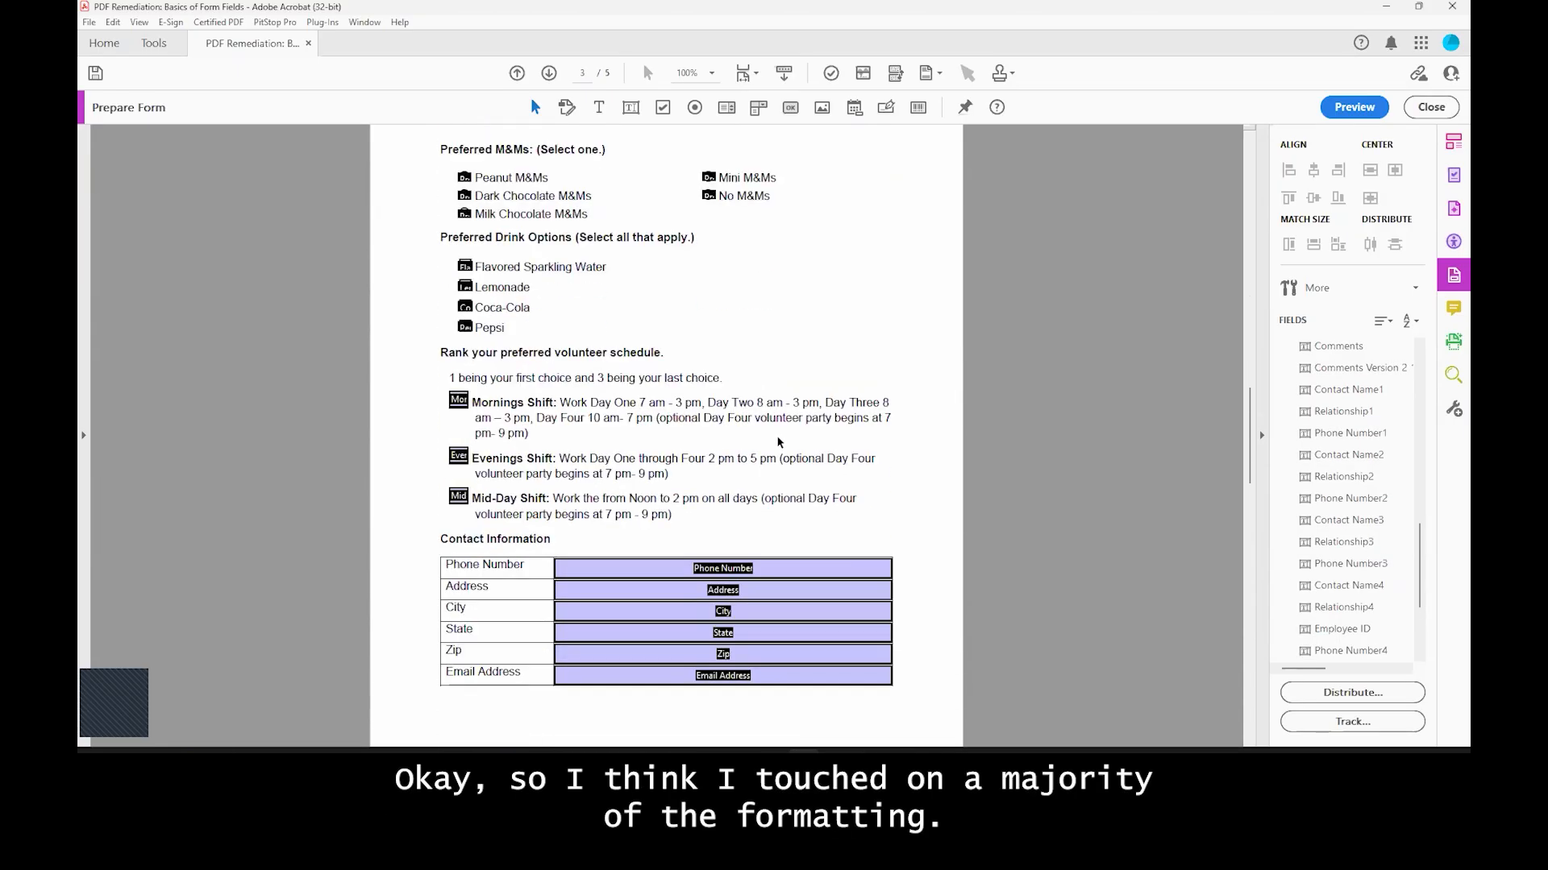
scroll(780, 443, down, 15)
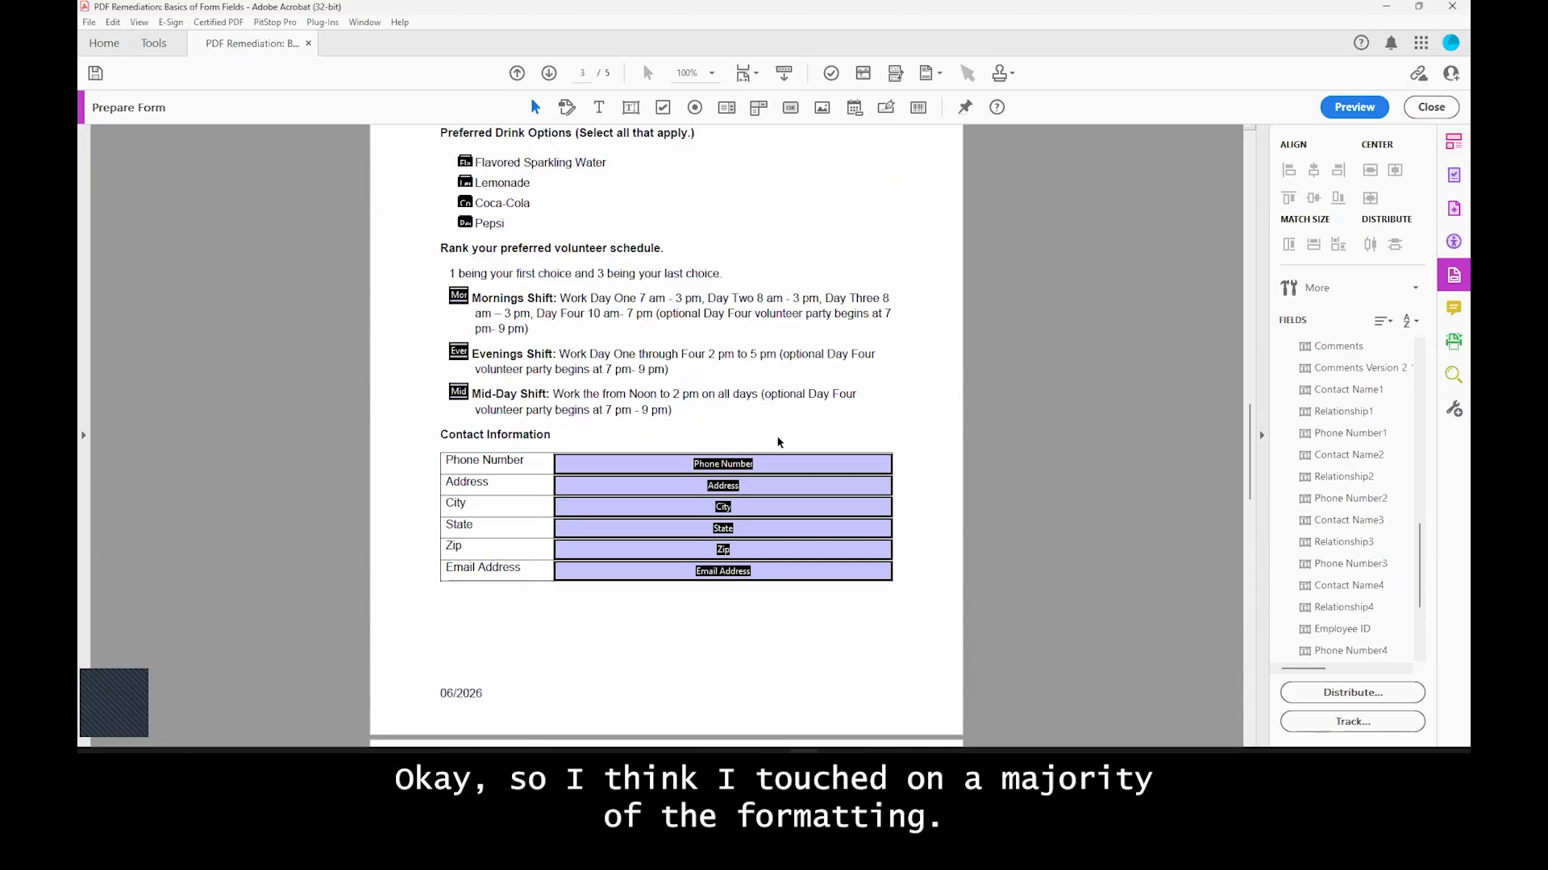
scroll(780, 449, down, 8)
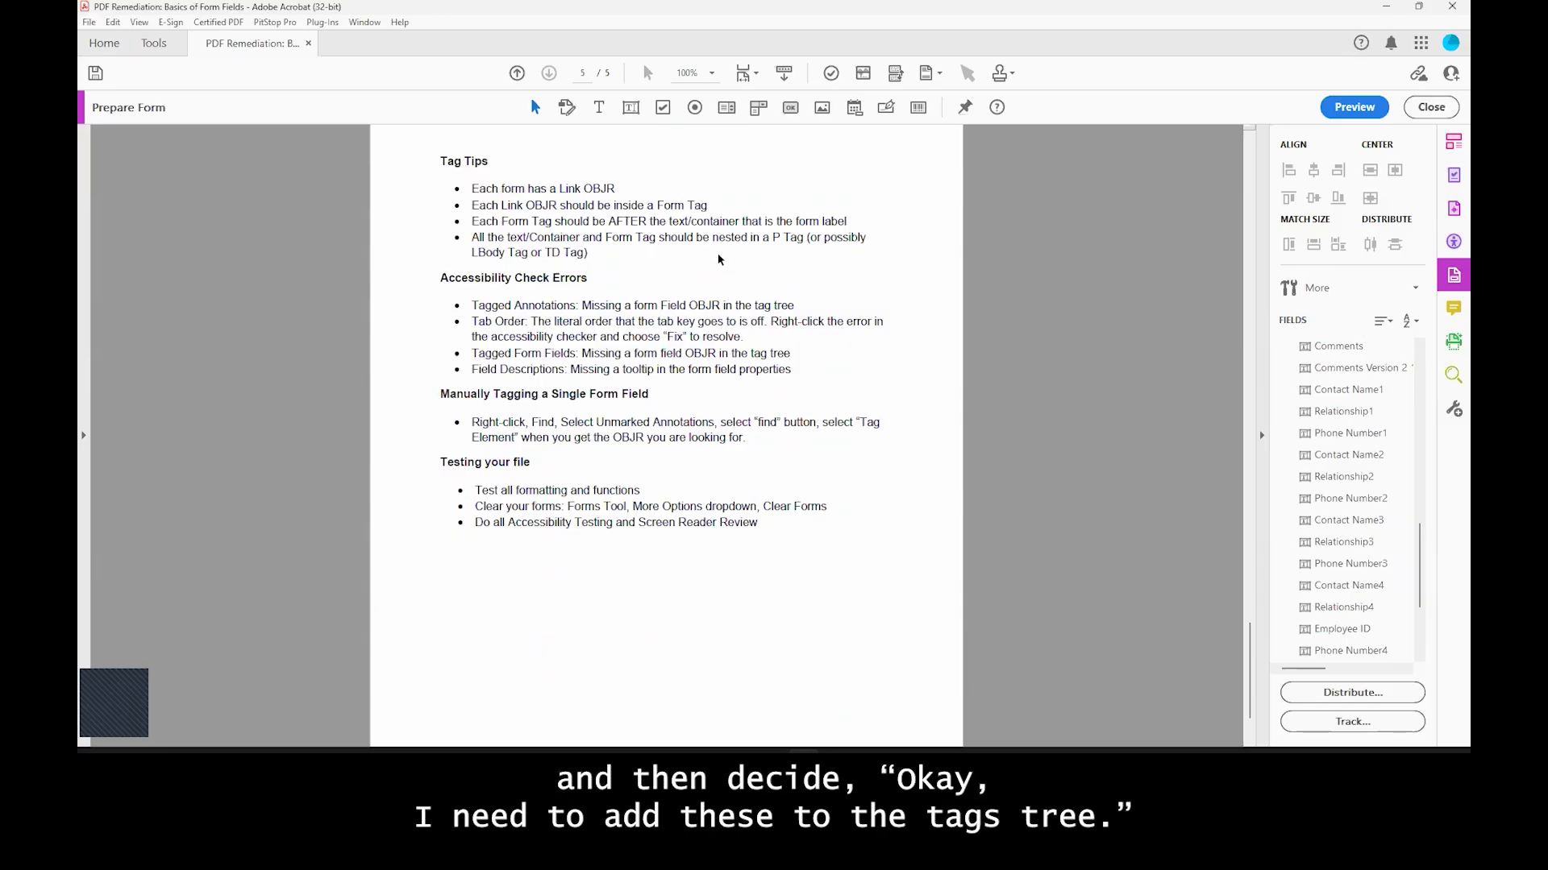
click(85, 389)
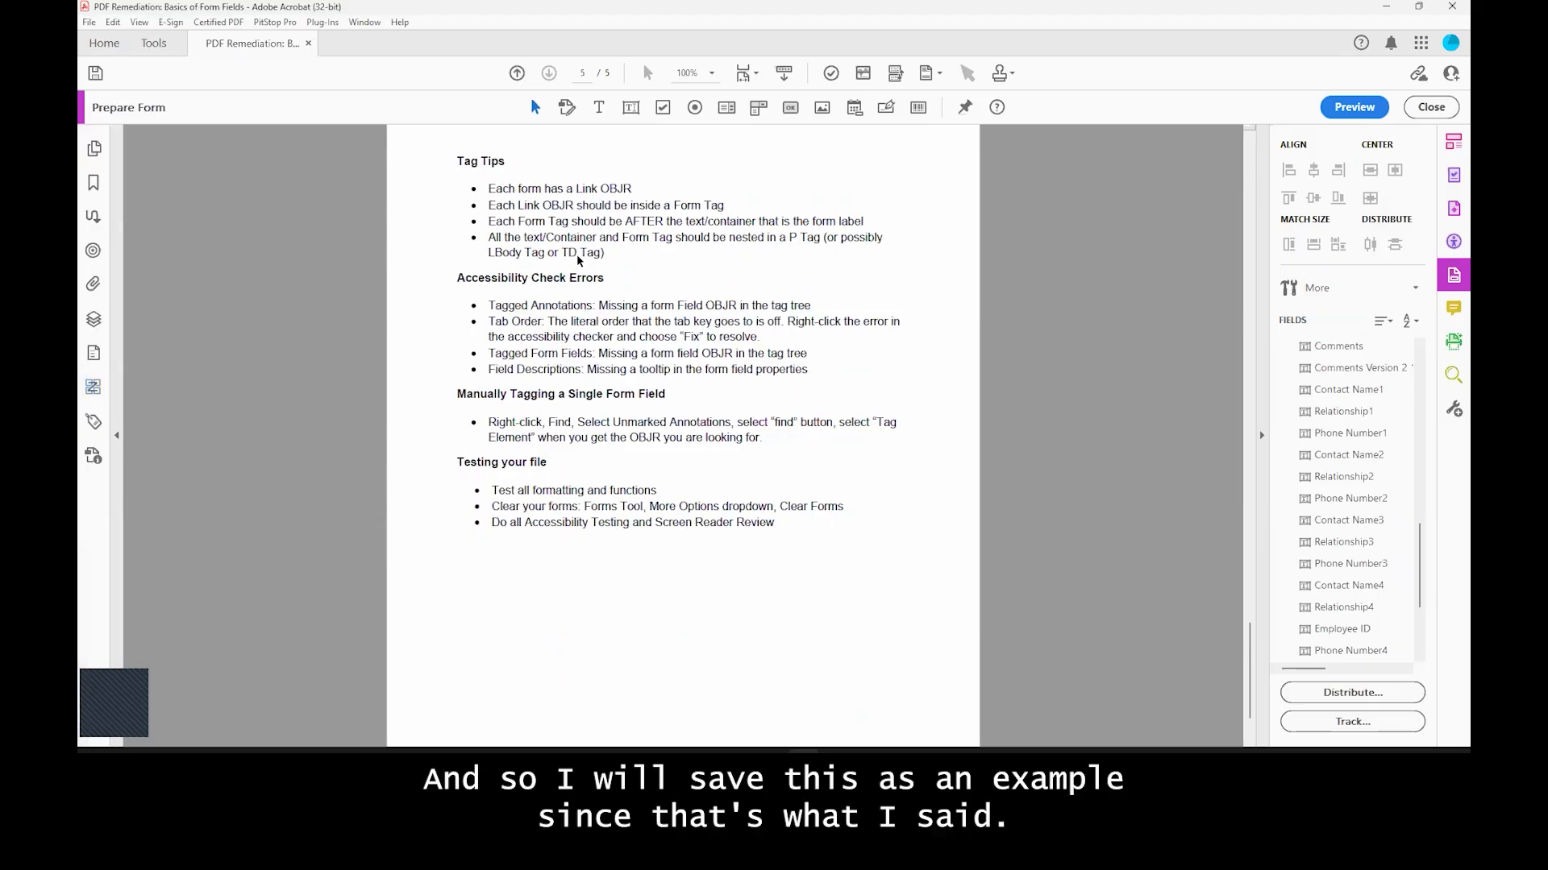
click(89, 22)
click(121, 170)
text(_With Instructions_ADA_.pdf)
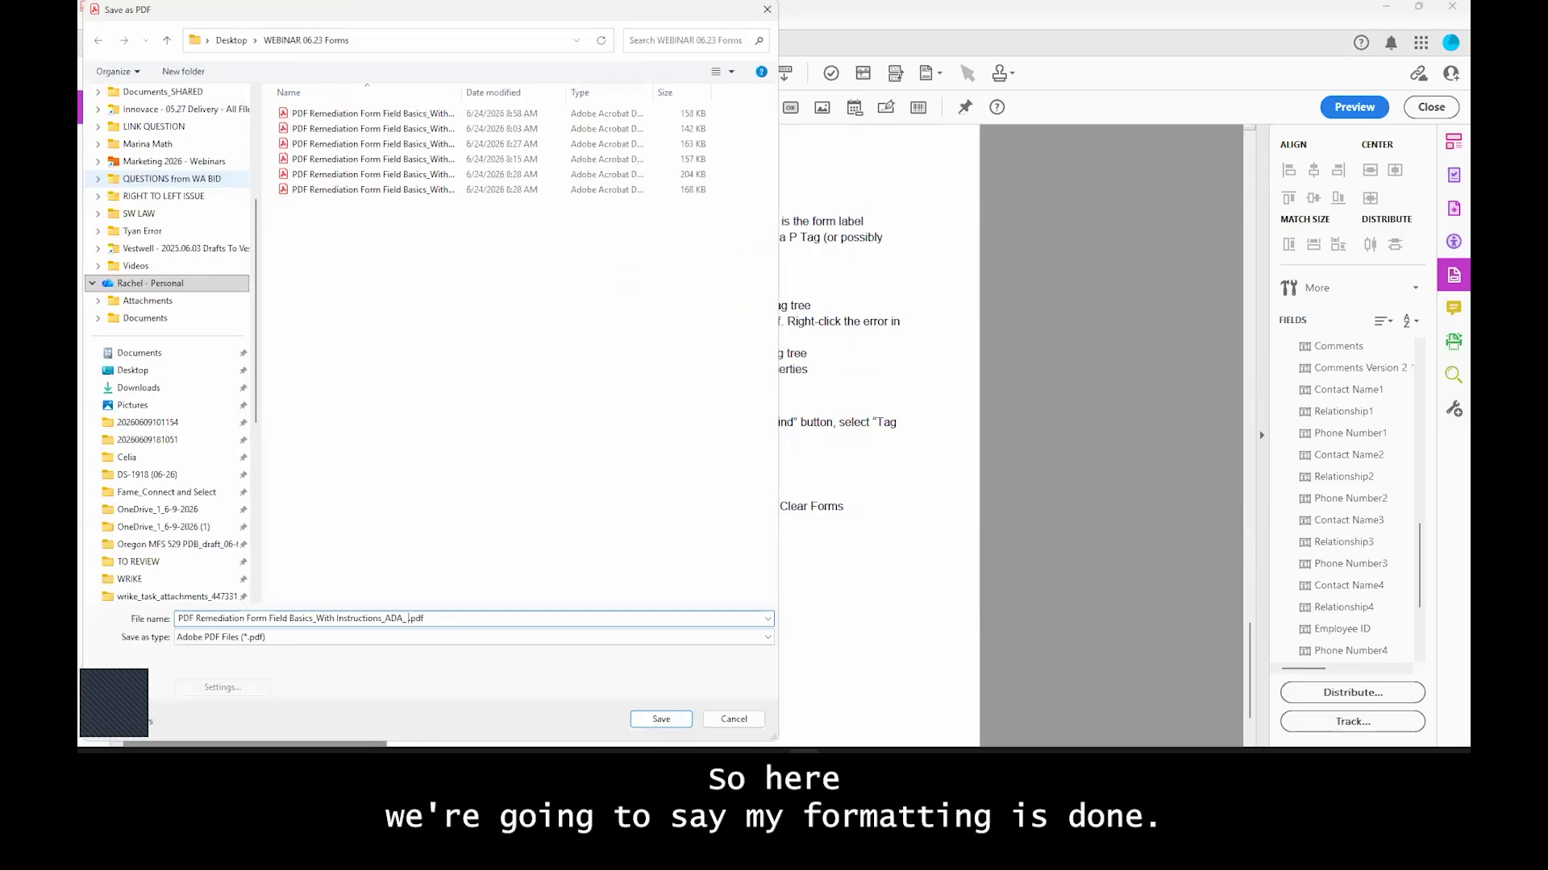
text(FORMATTING DONE)
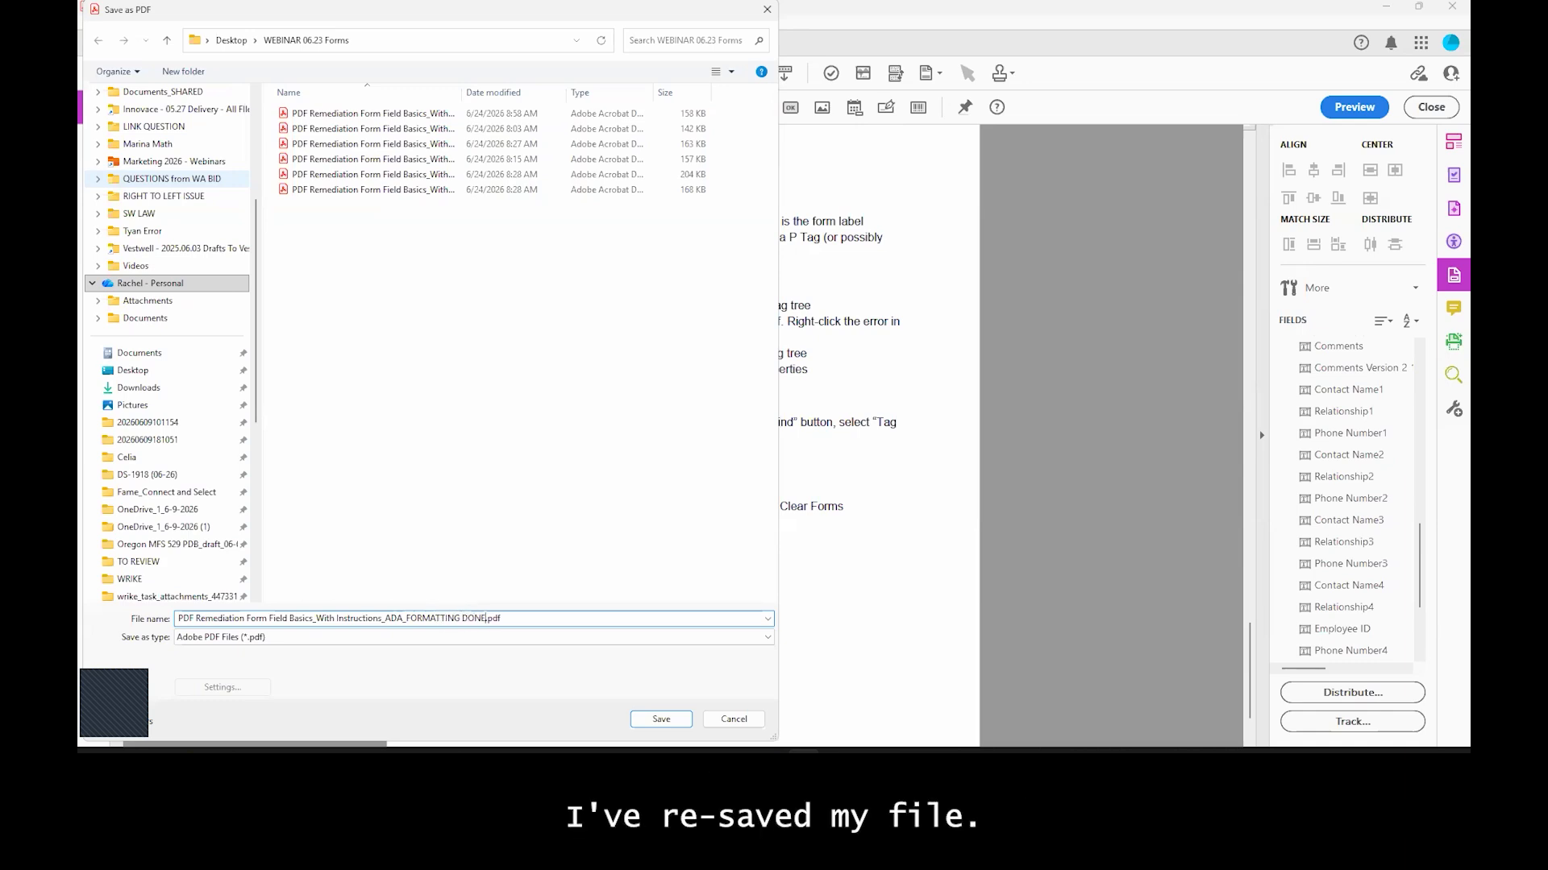
click(658, 725)
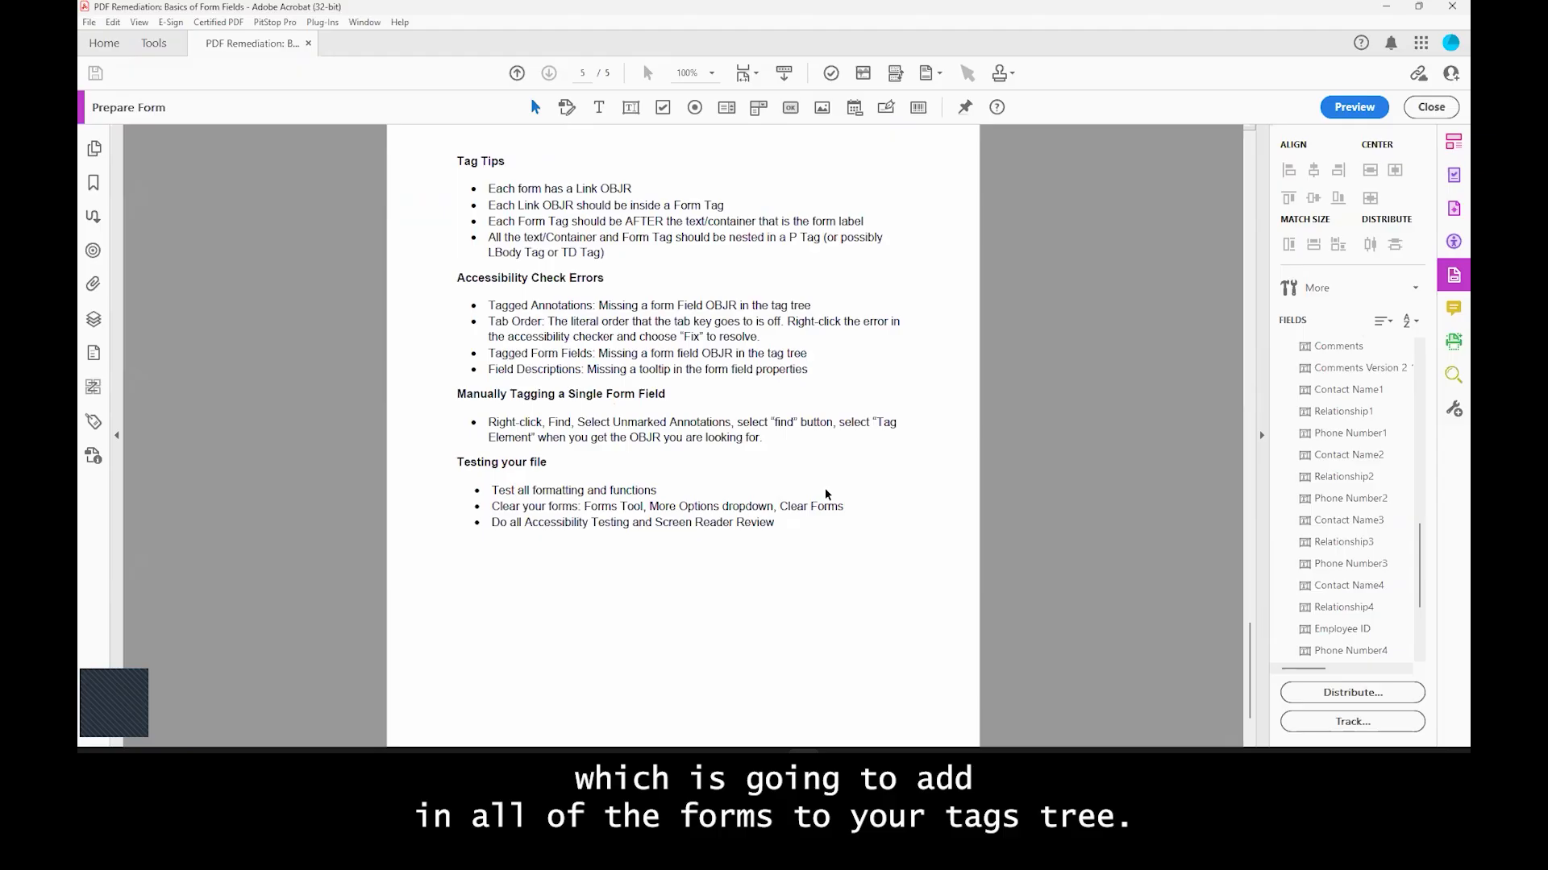
Step: Open the accessibility tags tree and examine its tags from the H1 title down to the Preferred M&Ms heading
click(93, 422)
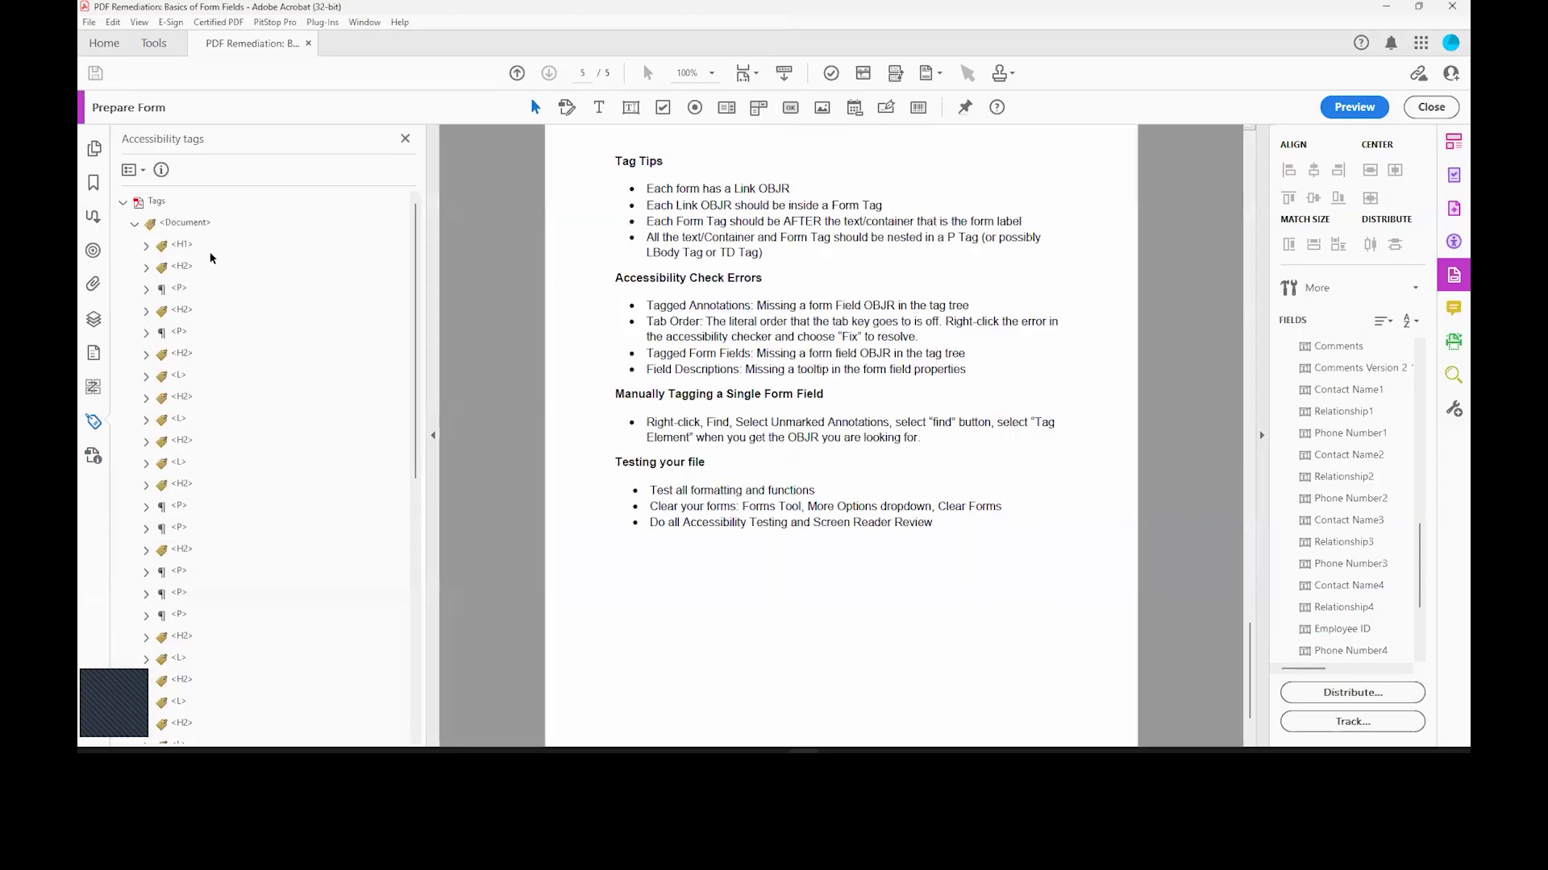
click(183, 245)
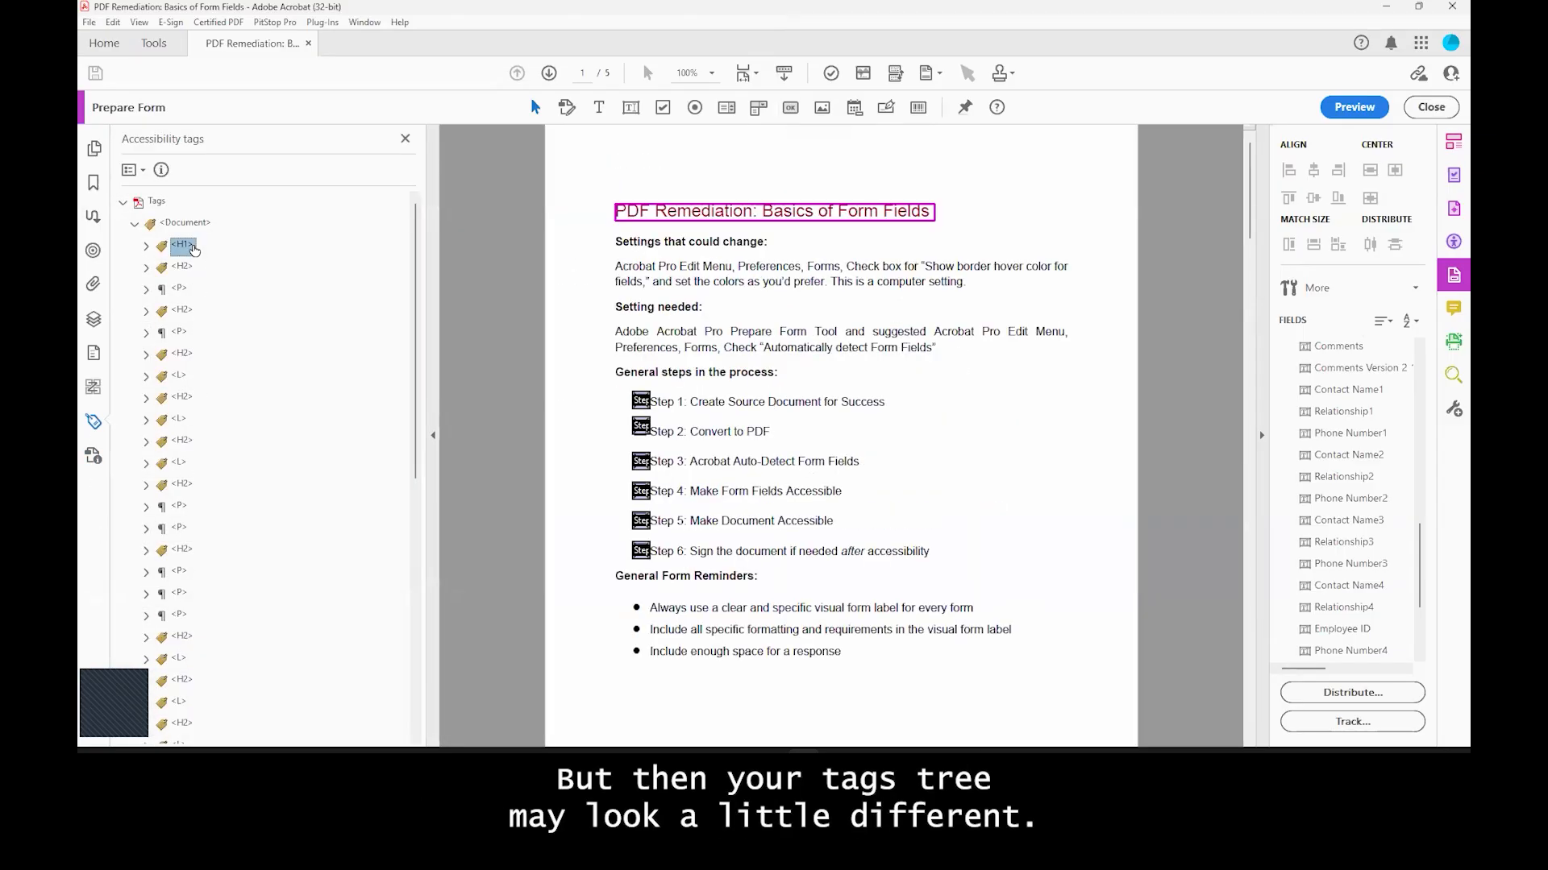
key(Down)
key(Down)
key(Down)
key(Down)
key(Down)
key(Down)
key(Down)
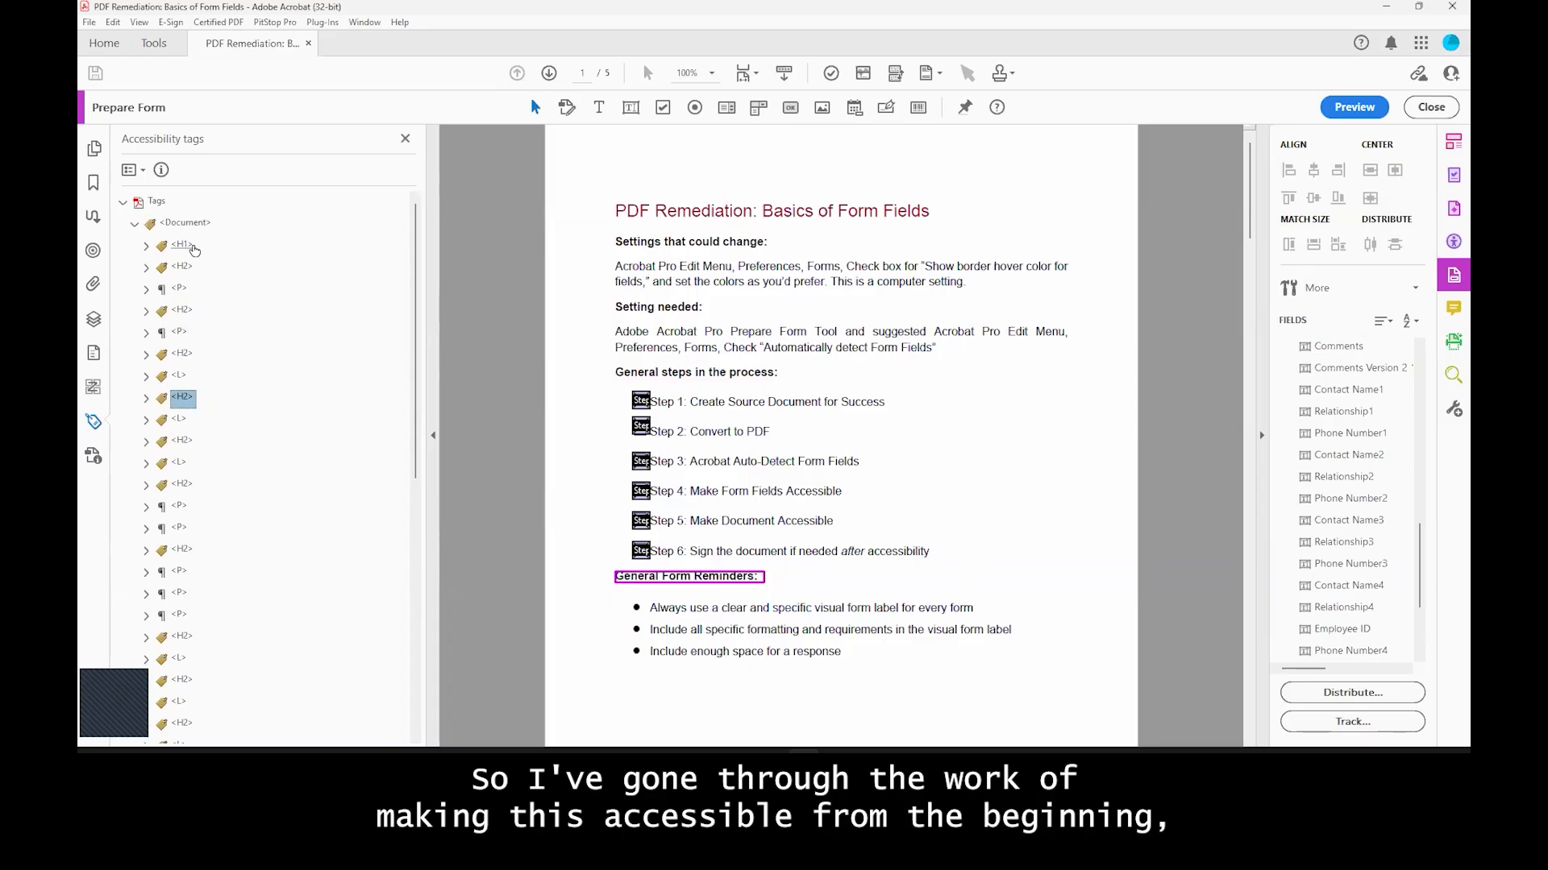
key(Down)
key(Down)
key(Down)
key(Down)
key(Down)
key(Down)
key(Down)
key(Down)
key(Down)
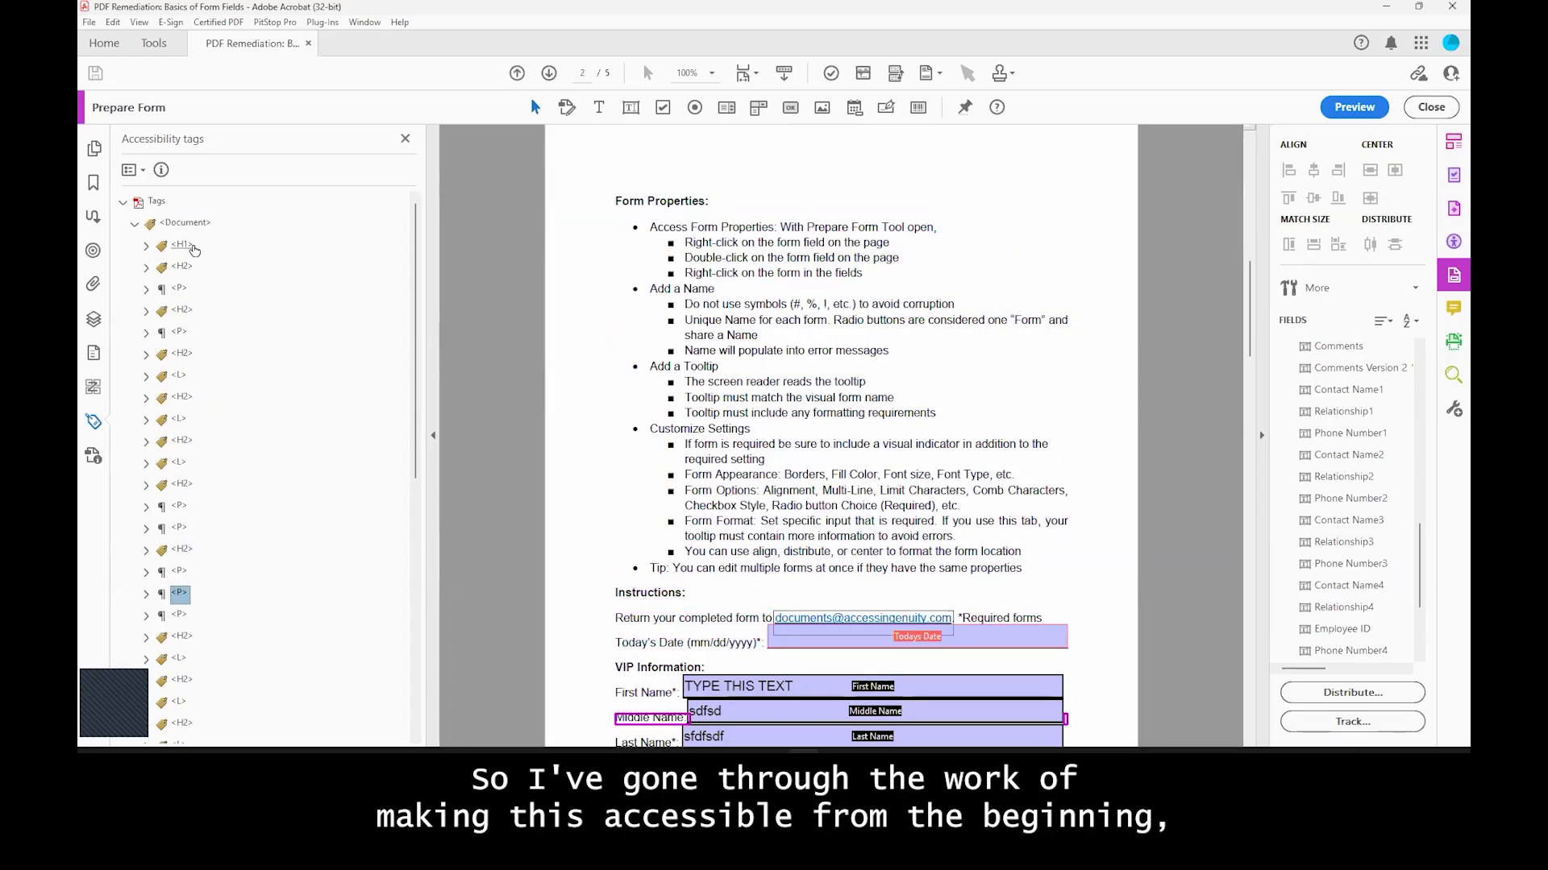
key(Down)
key(Down)
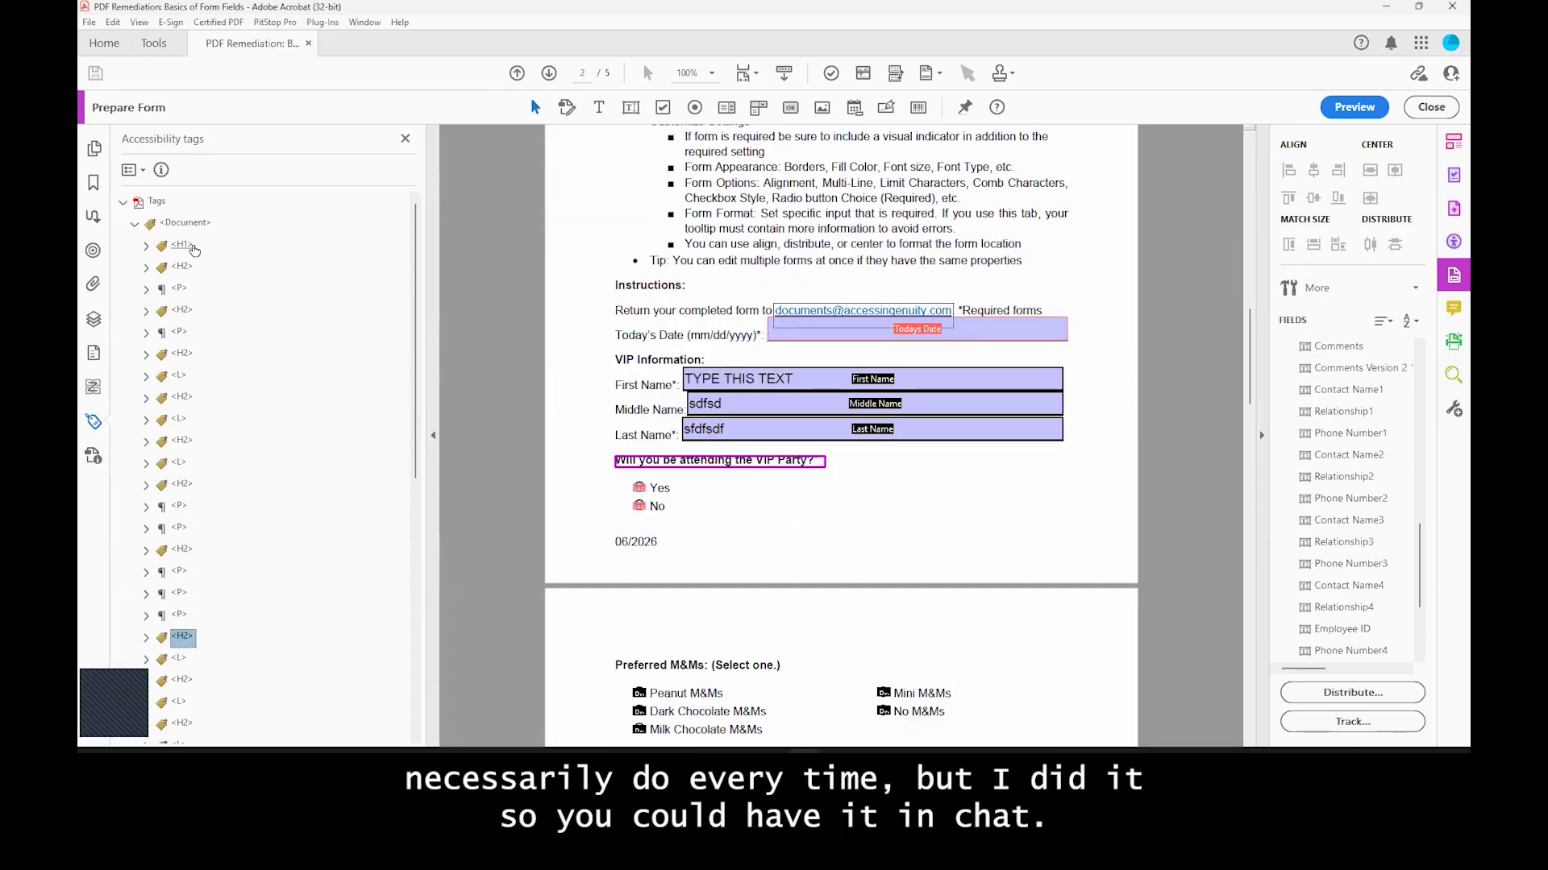
key(Down)
key(Down)
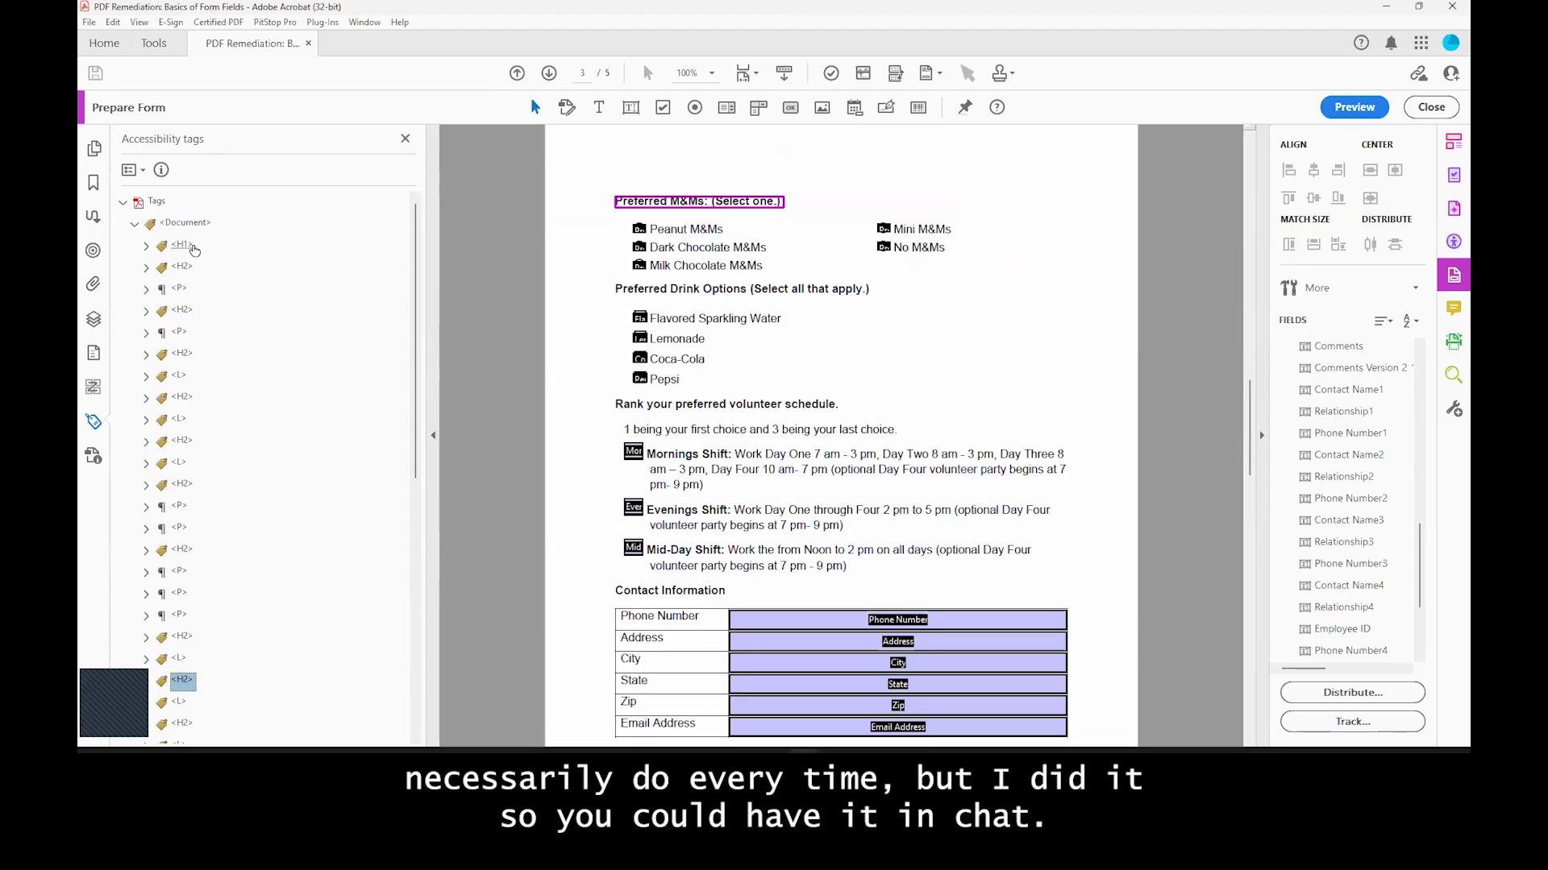
Step: Go back up through the tags tree from the Preferred M&Ms heading to the Document tag
key(Up)
key(Up)
key(Up)
key(Up)
key(Up)
key(Up)
key(Up)
key(Up)
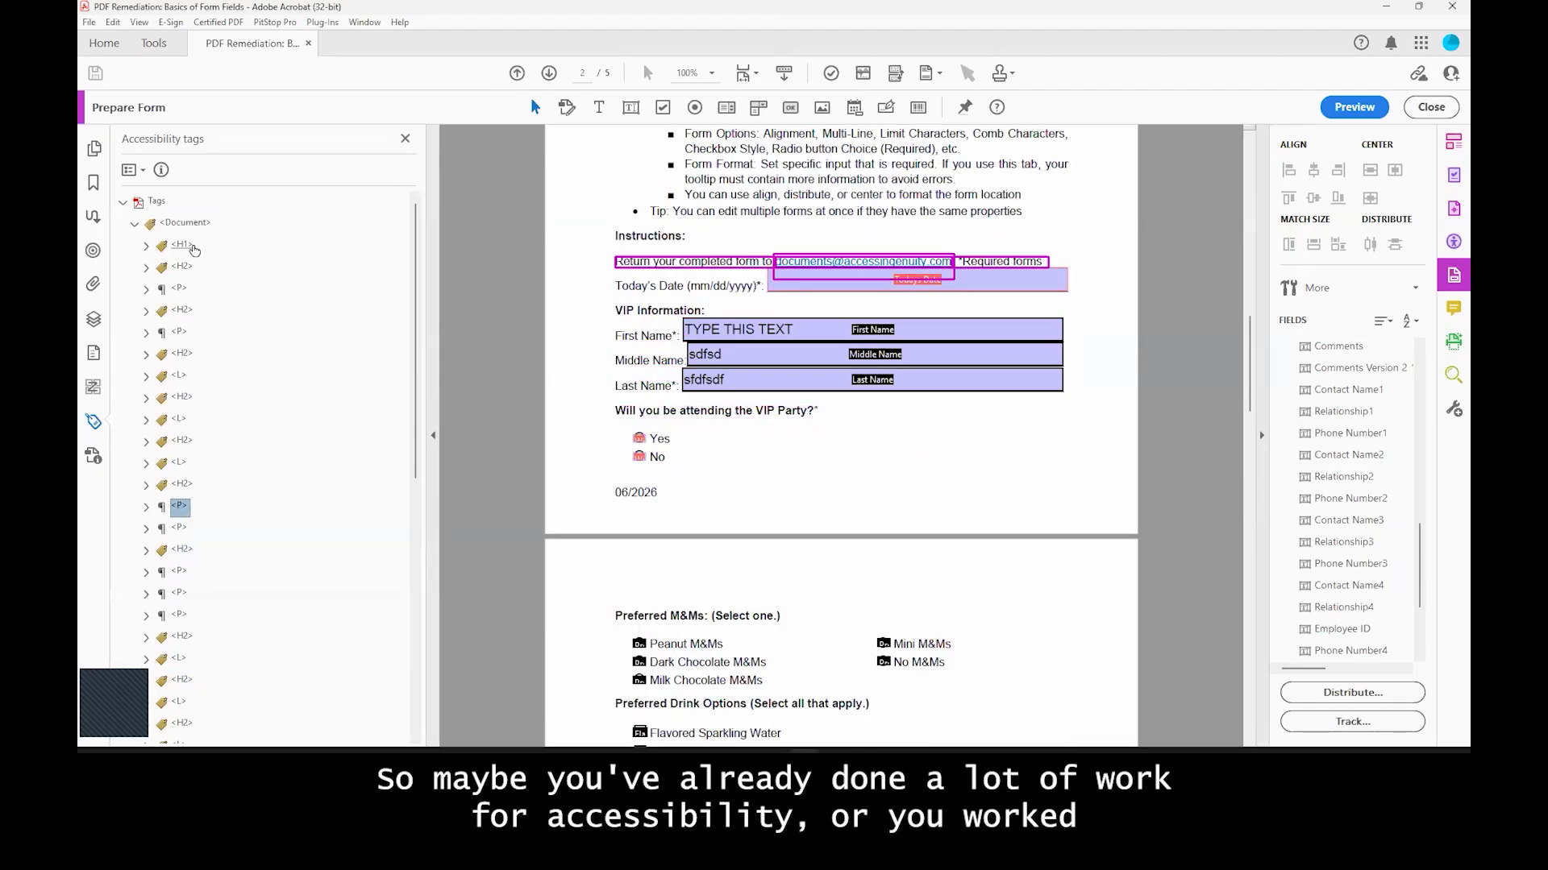
key(Up)
key(Up)
key(Up)
key(Up)
key(Up)
key(Up)
key(Up)
key(Up)
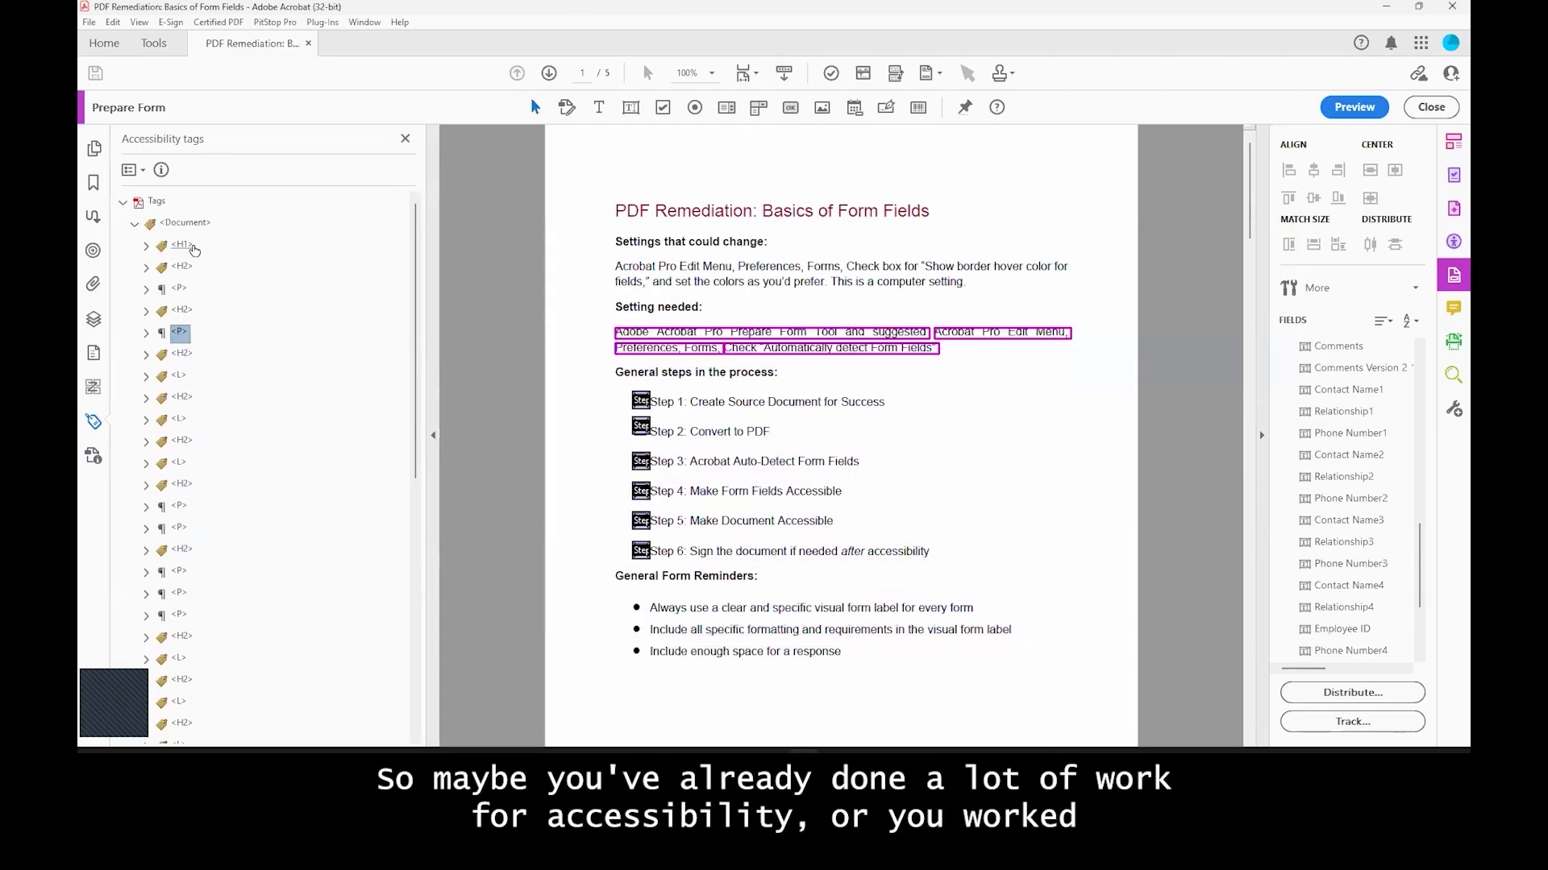
key(Up)
key(Up)
key(Up)
key(Up)
key(Up)
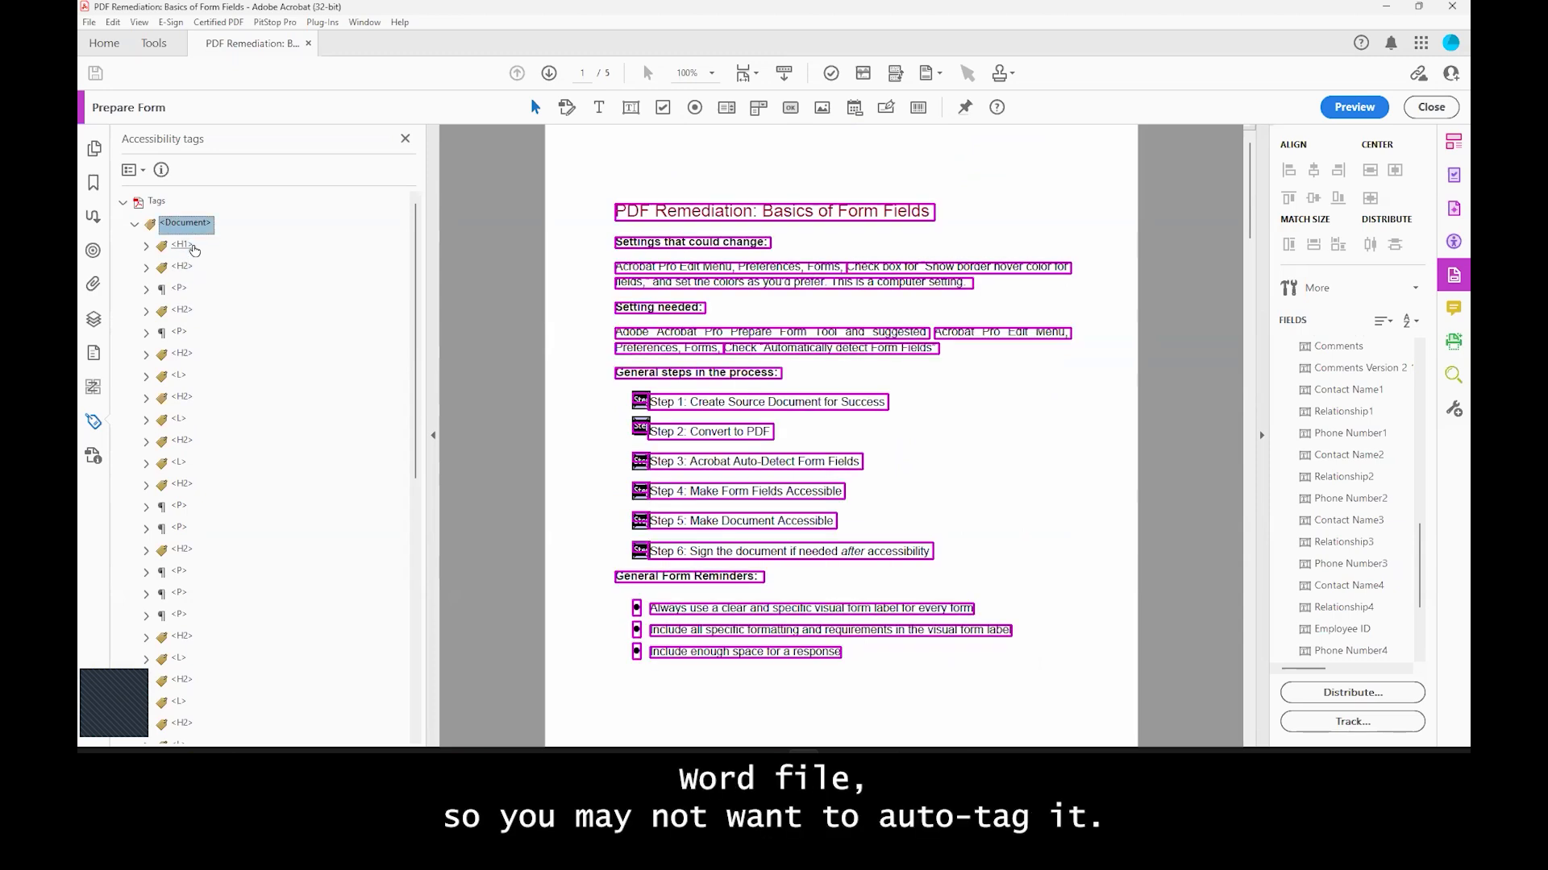
Step: Expand the General steps list tag down to the Step 1 LBody content and check it for a form tag
key(Down)
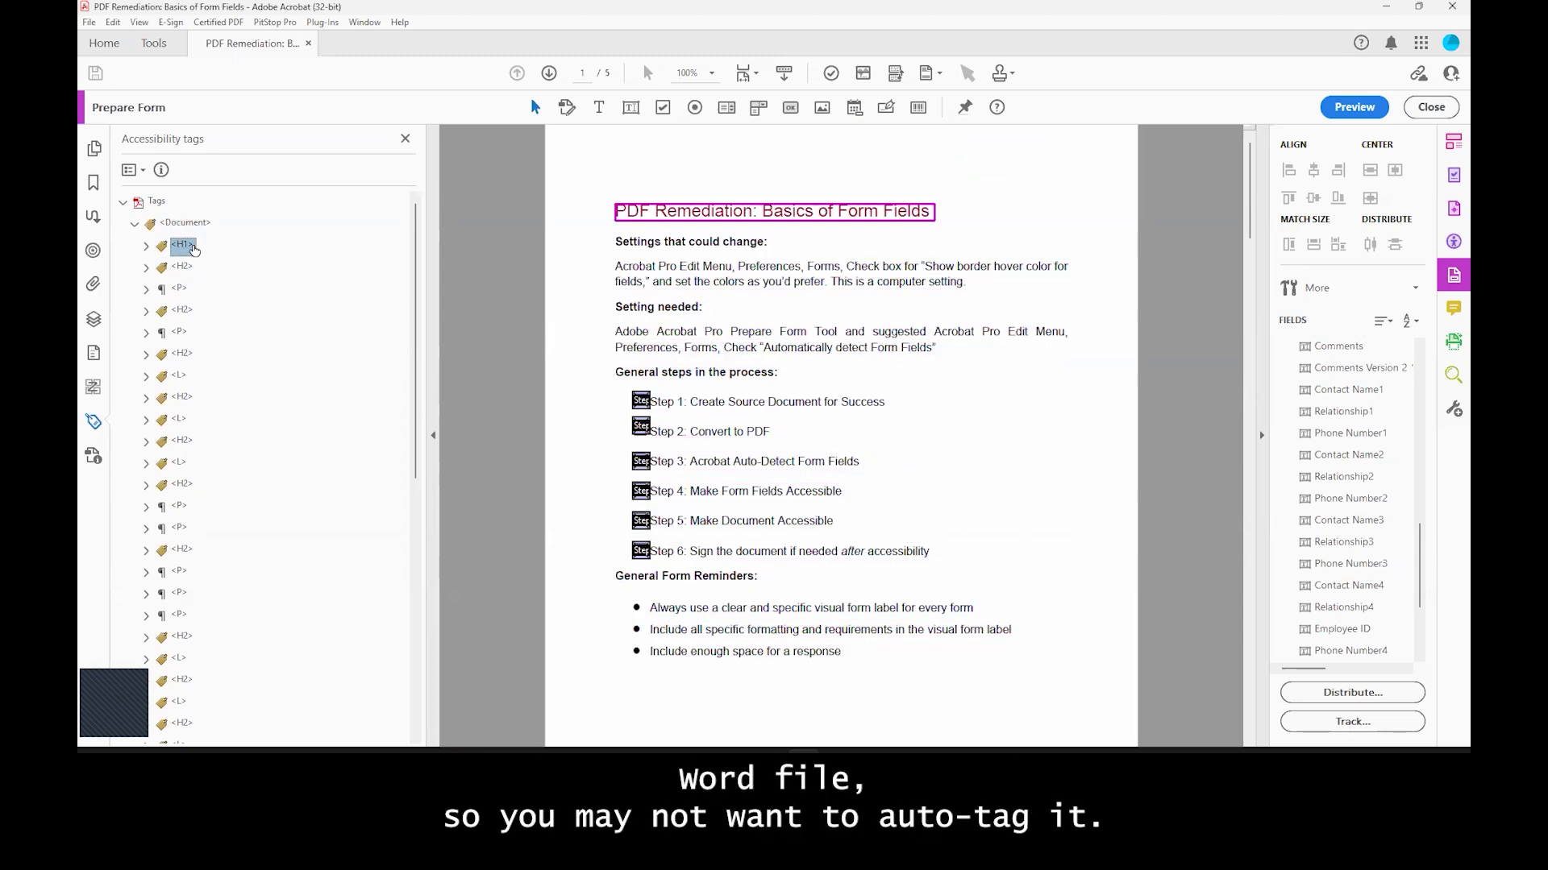
key(Down)
key(Down)
key(Down)
key(Down)
key(Down)
key(Down)
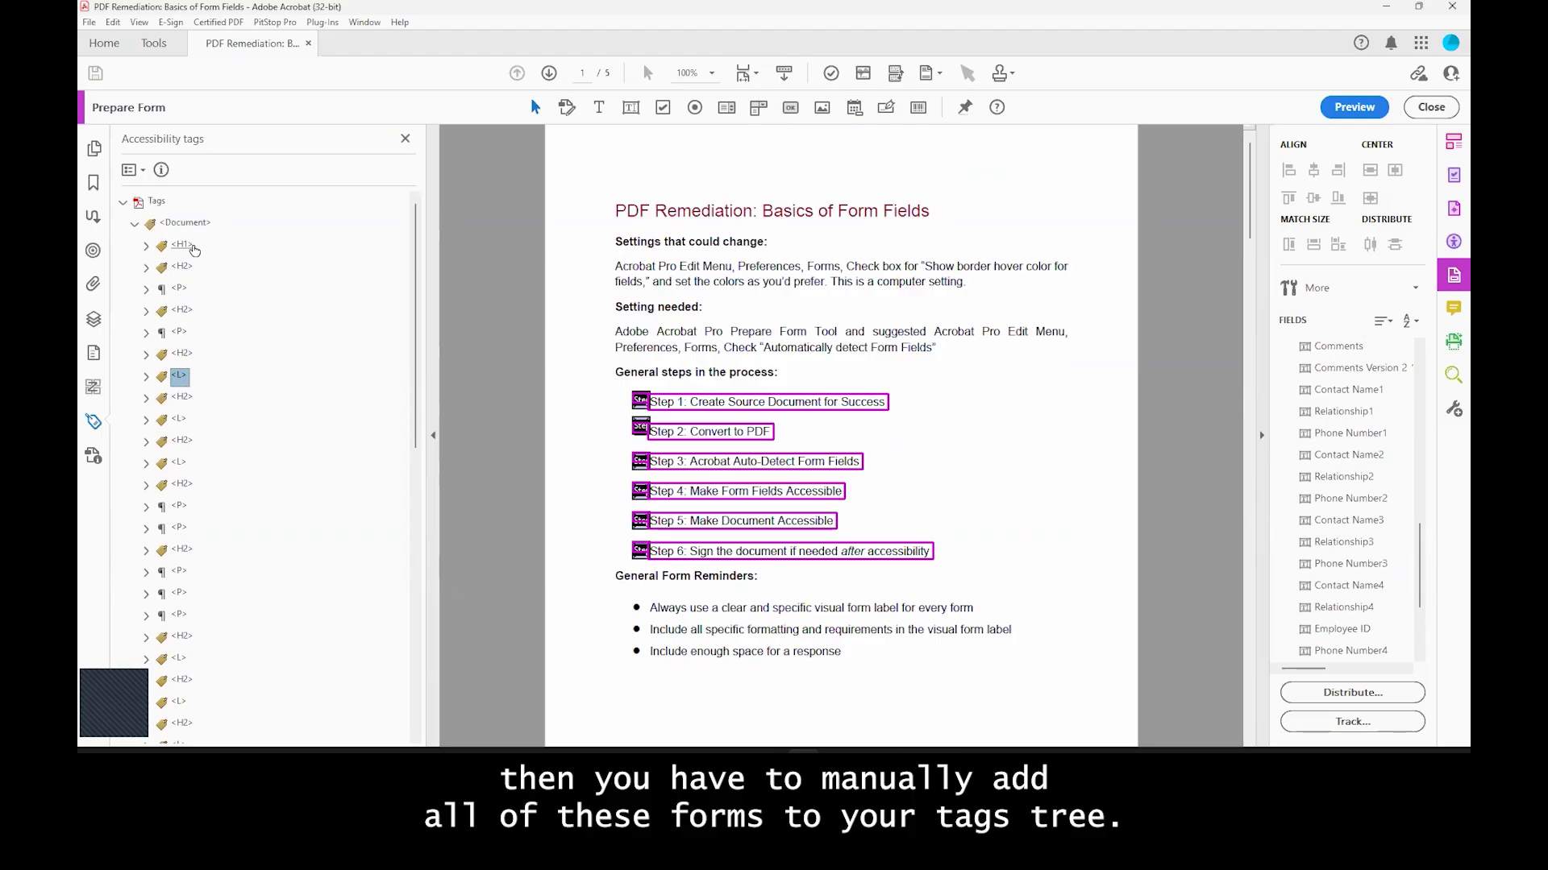
key(Right)
key(Down)
key(Right)
key(Down)
key(Down)
key(Right)
key(Down)
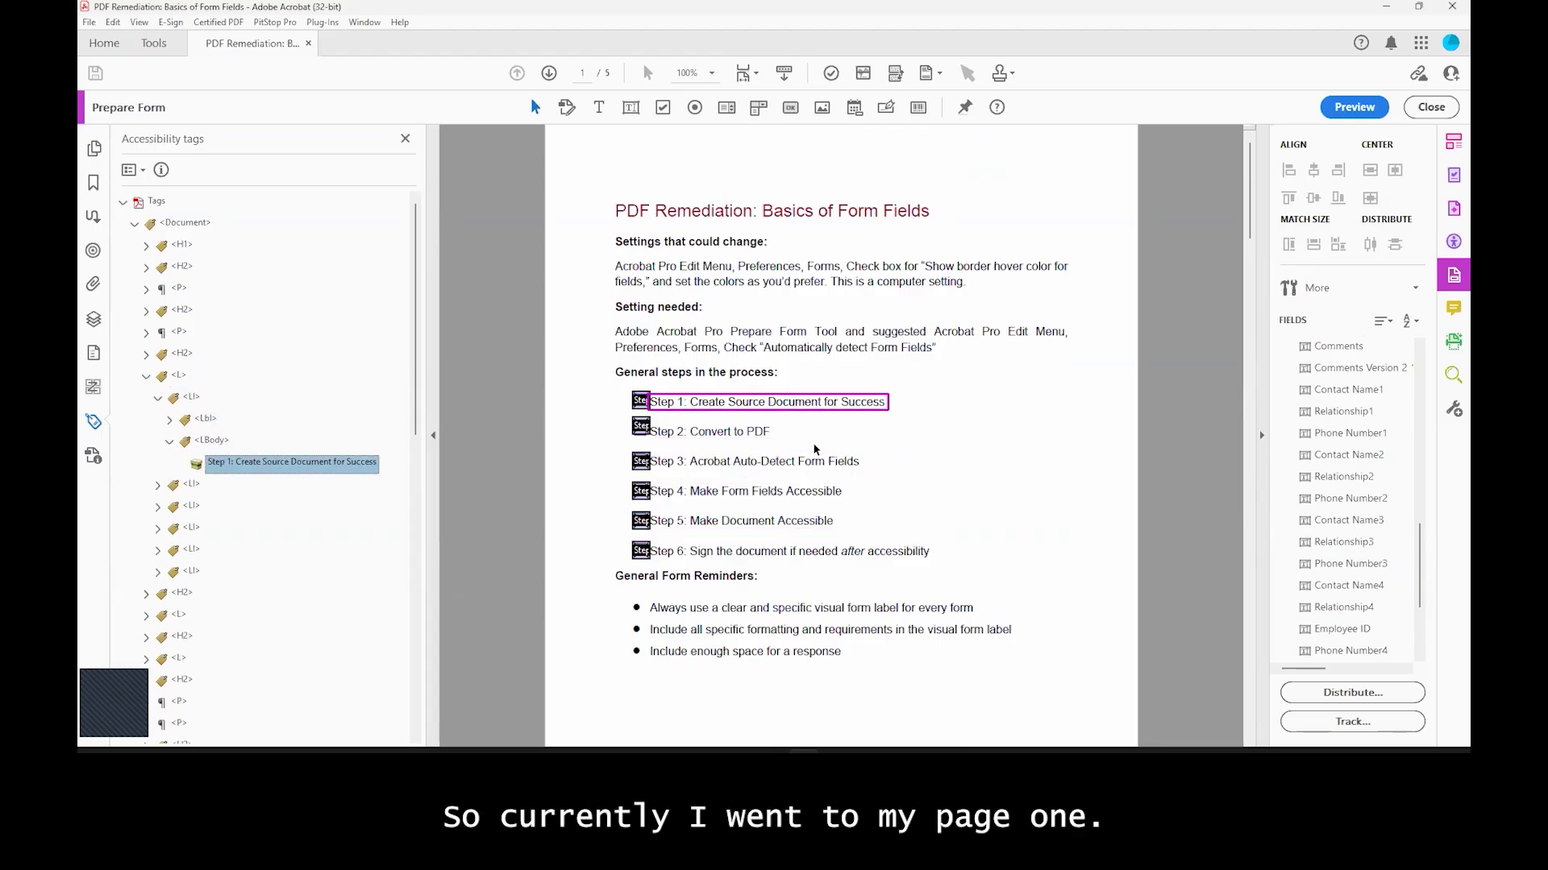
ctrl+scroll(814, 449, up, 2)
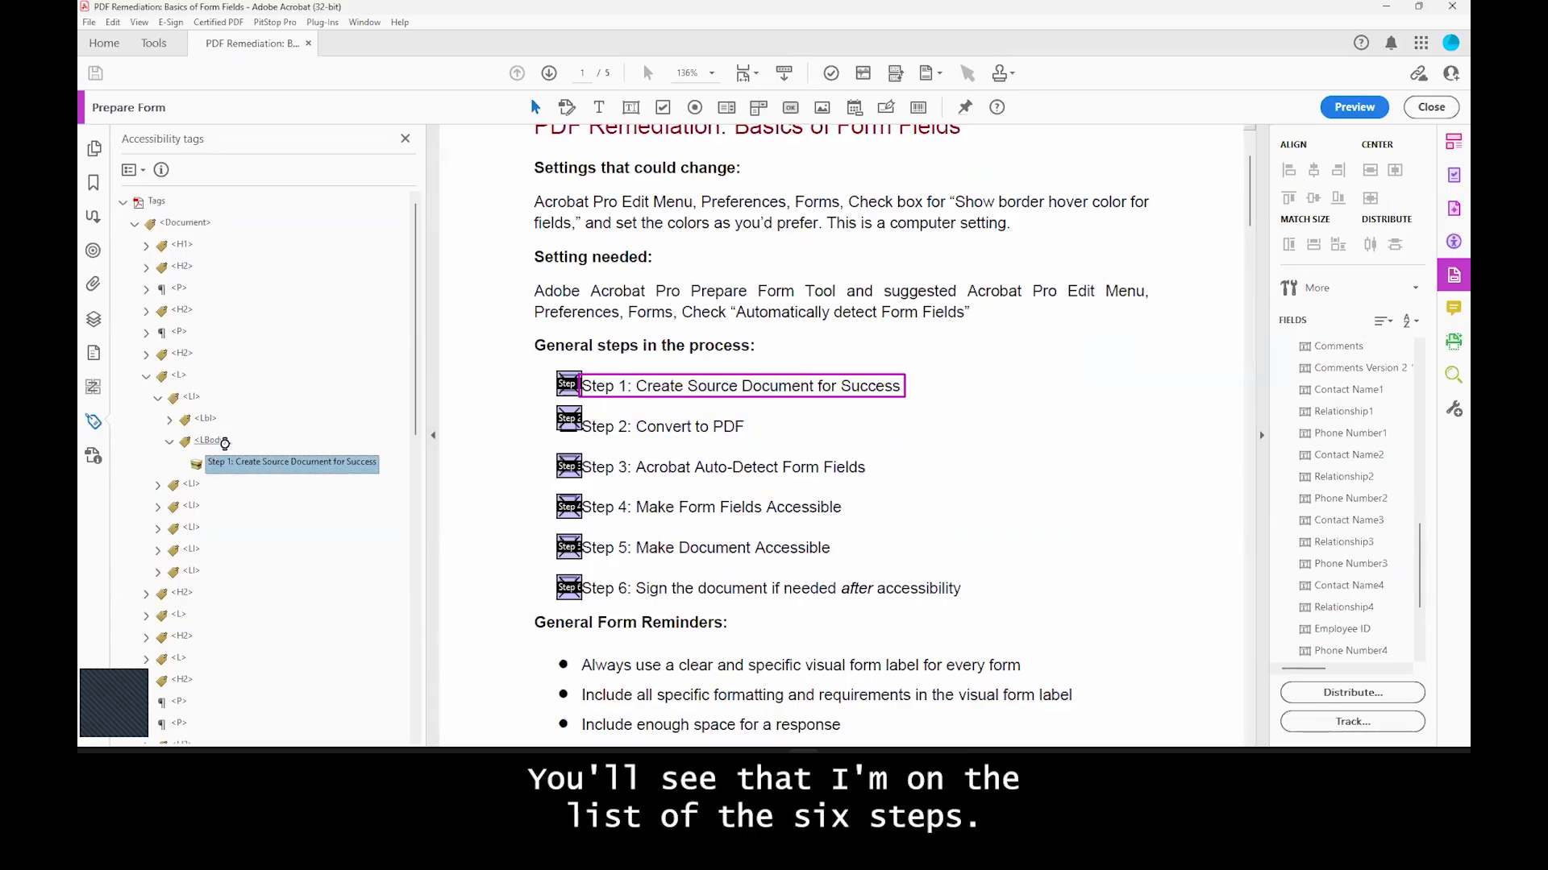
click(211, 440)
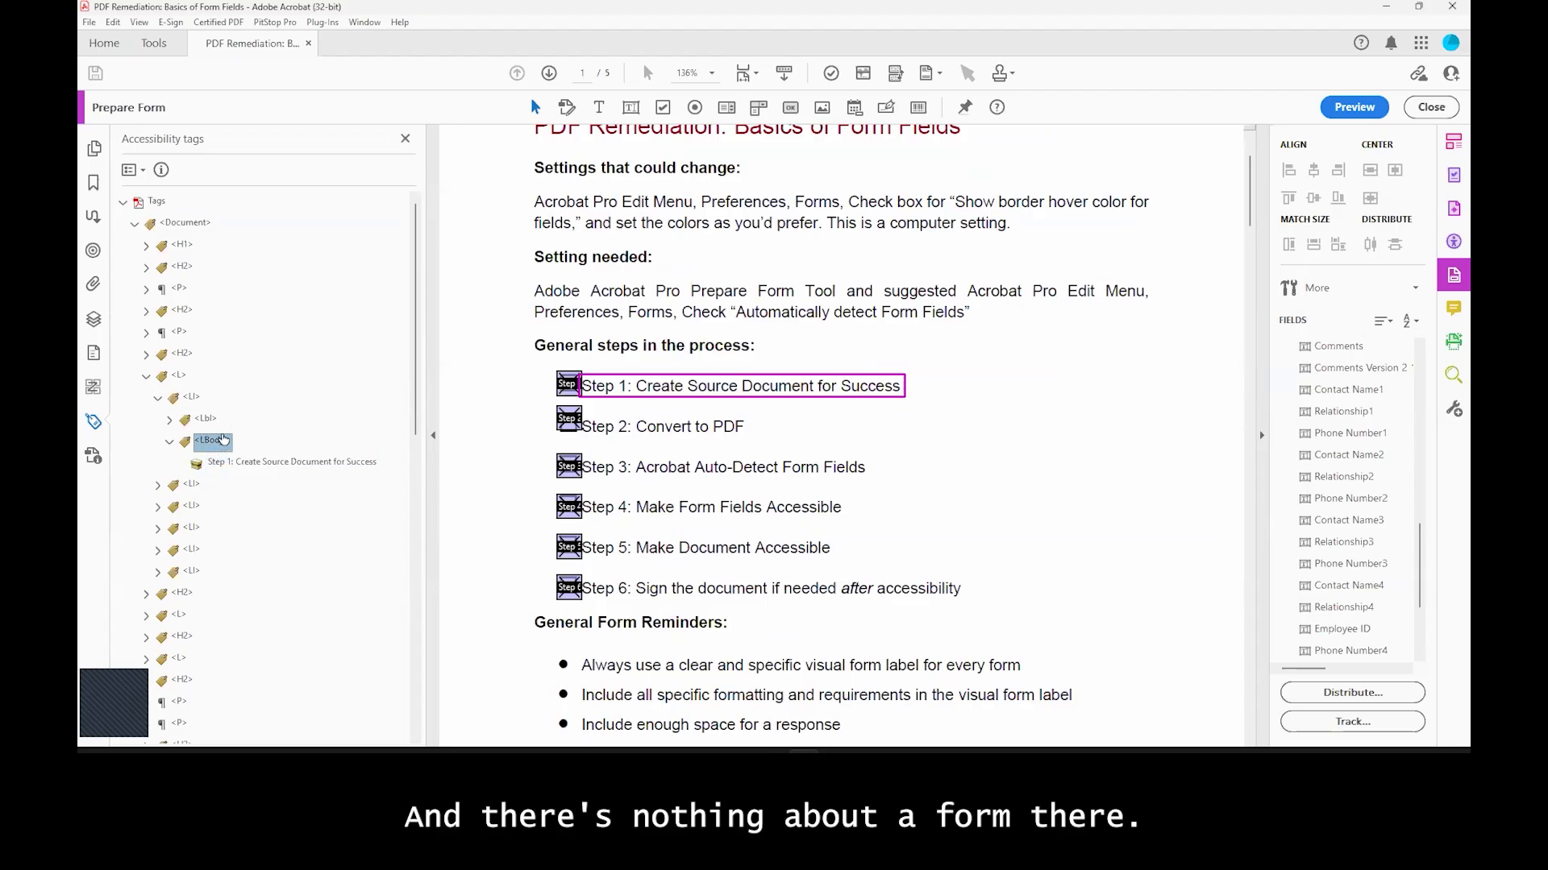
Step: Run the accessibility check and inspect the flagged elements under Tagged annotations
click(831, 73)
click(123, 247)
click(122, 225)
click(134, 271)
click(183, 295)
click(194, 361)
click(193, 385)
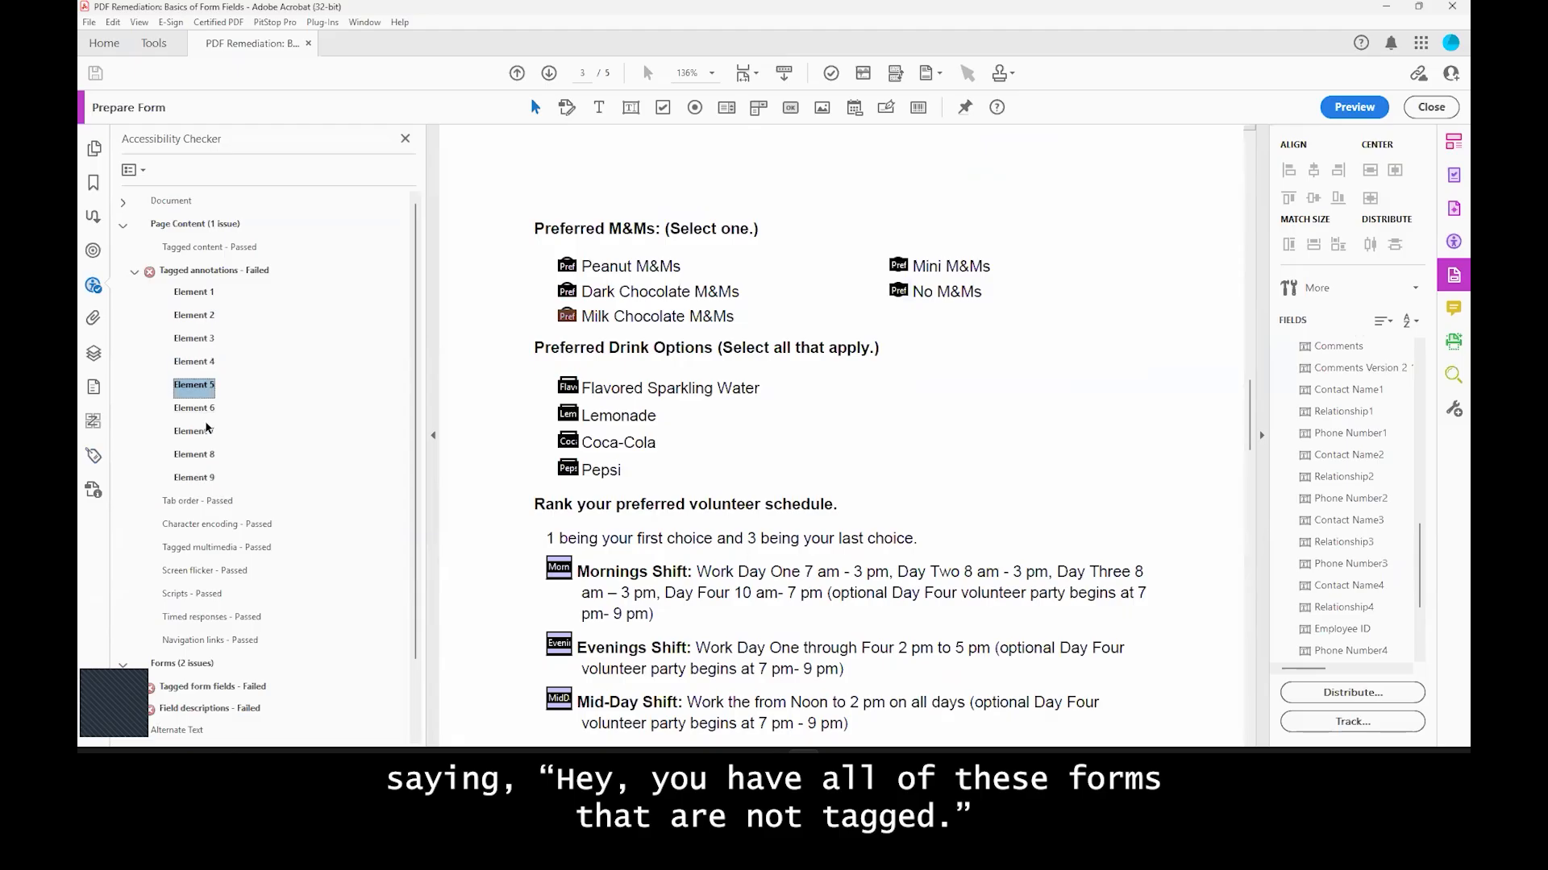
Step: Expand the Tagged form fields errors and examine the flagged fields down to the last one
scroll(193, 484, down, 1)
click(134, 615)
click(190, 637)
scroll(189, 646, down, 1)
click(188, 584)
scroll(189, 586, down, 3)
click(190, 591)
scroll(194, 616, down, 9)
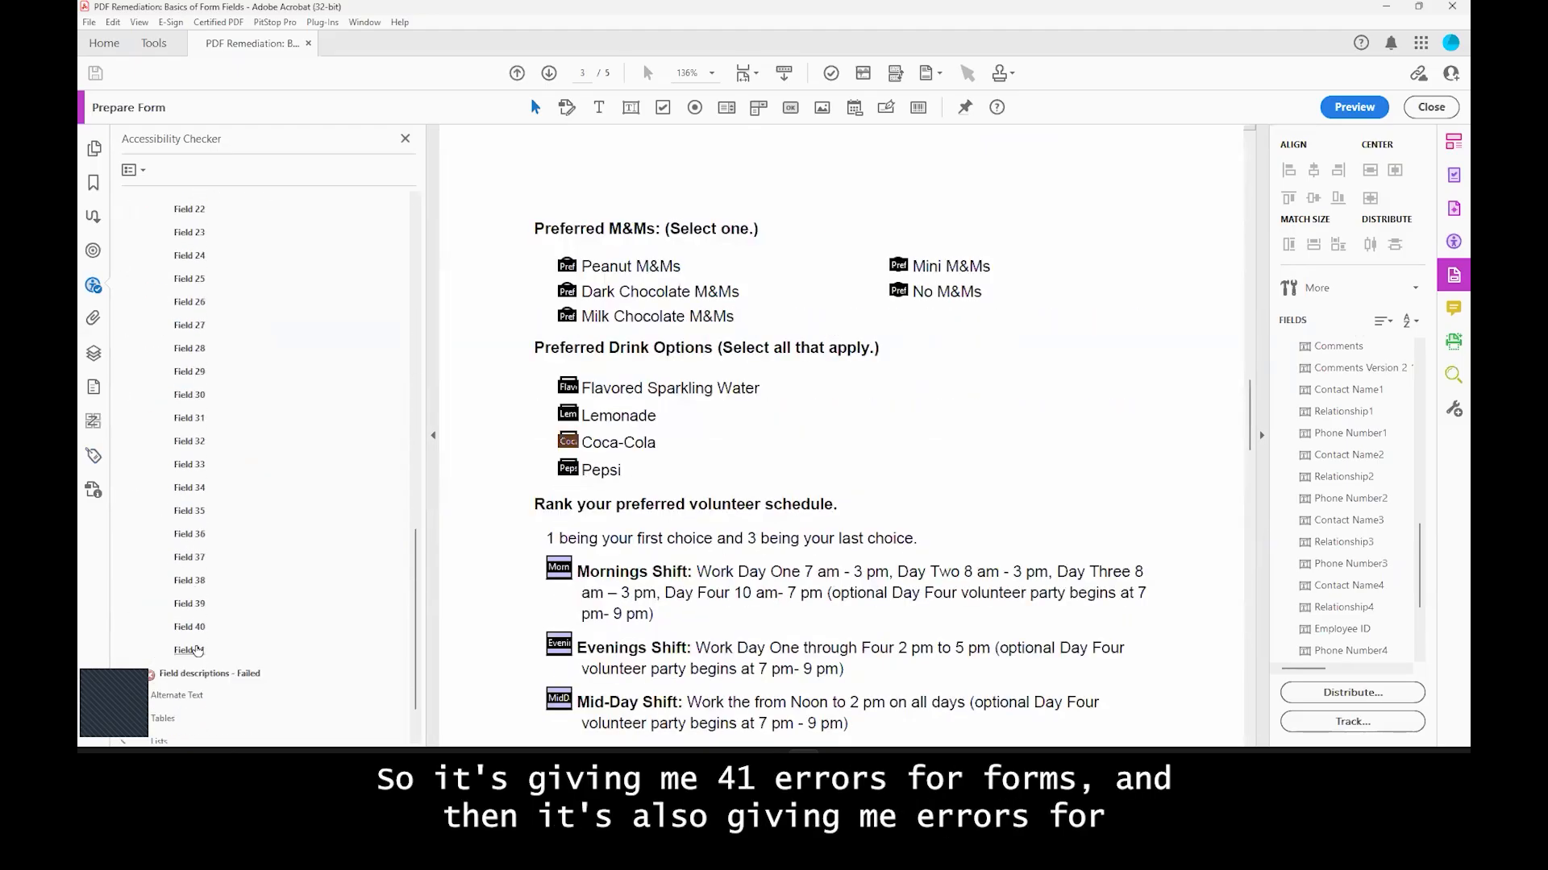
click(195, 653)
Step: Expand the Field descriptions errors and locate each of the flagged fields on the page
click(135, 675)
click(218, 682)
scroll(220, 687, down, 3)
click(187, 588)
click(187, 611)
click(186, 634)
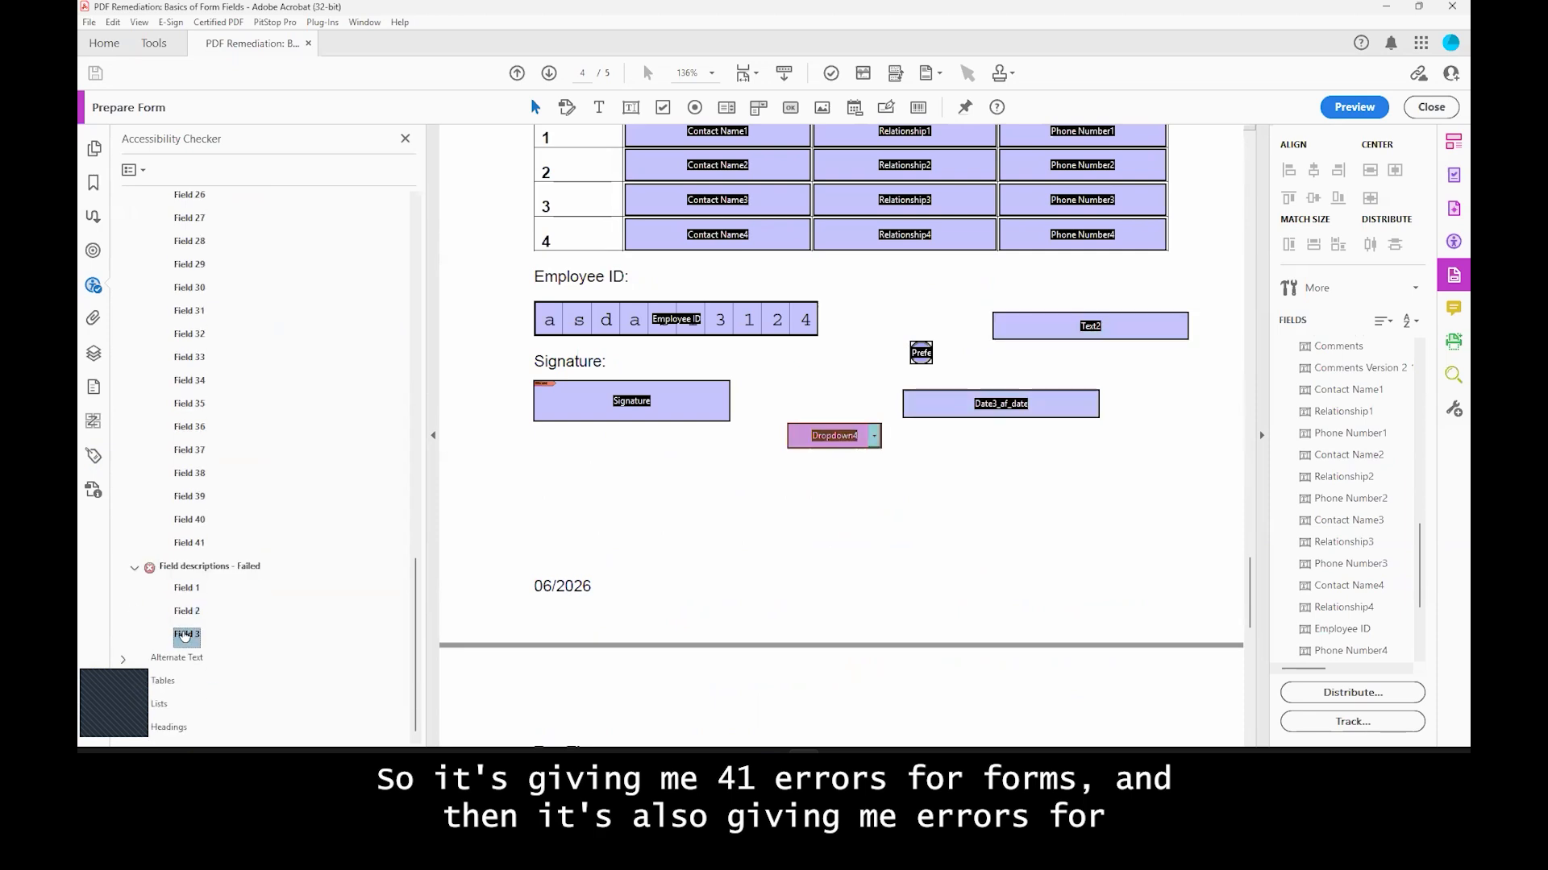
click(187, 588)
click(187, 611)
click(186, 634)
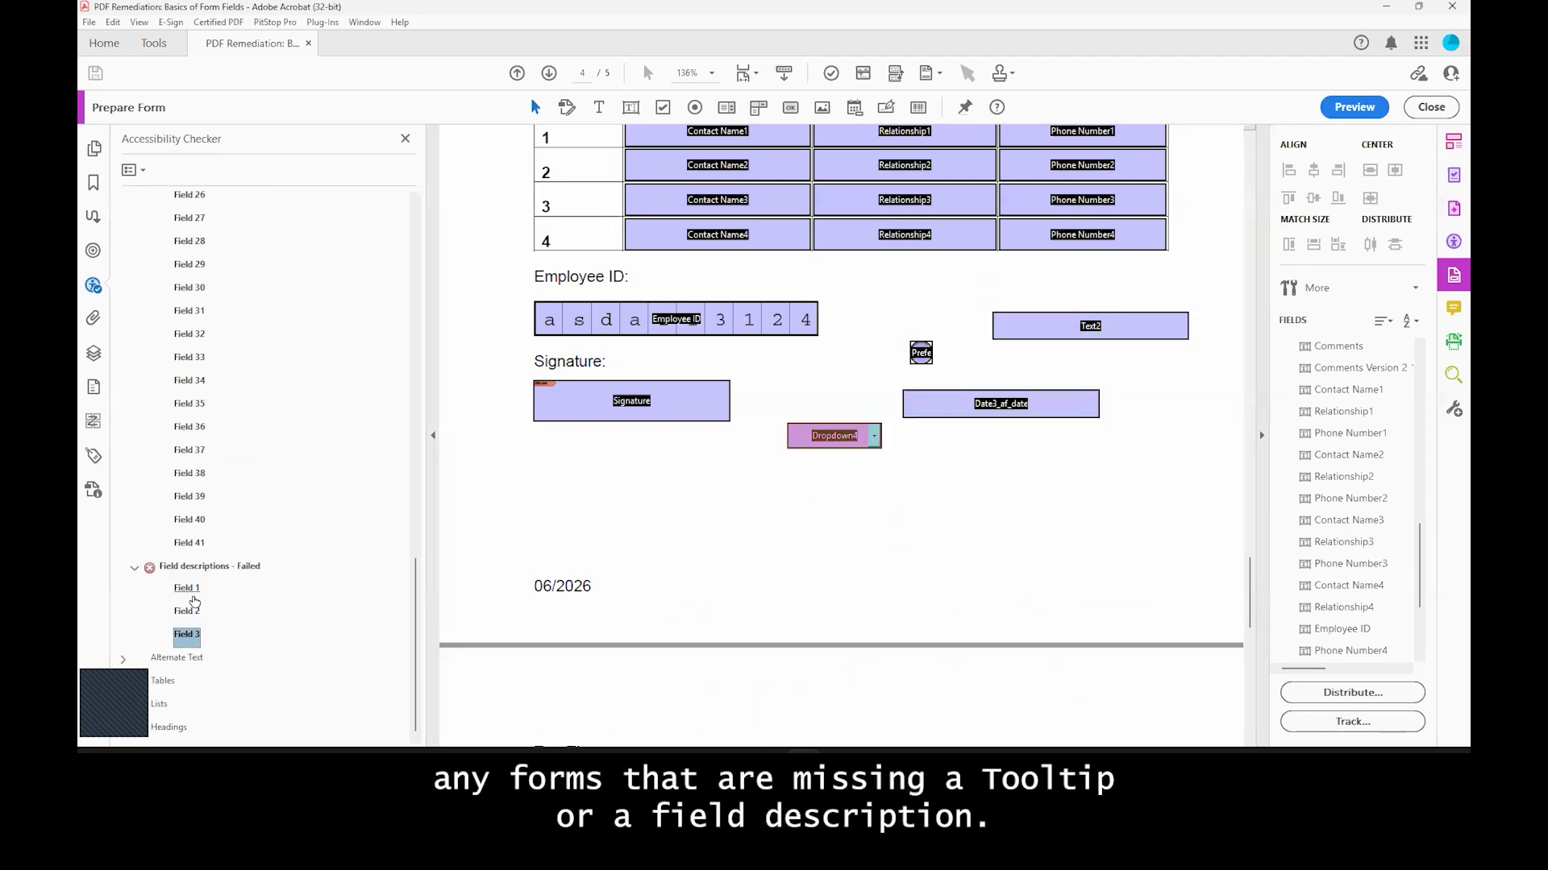
click(191, 591)
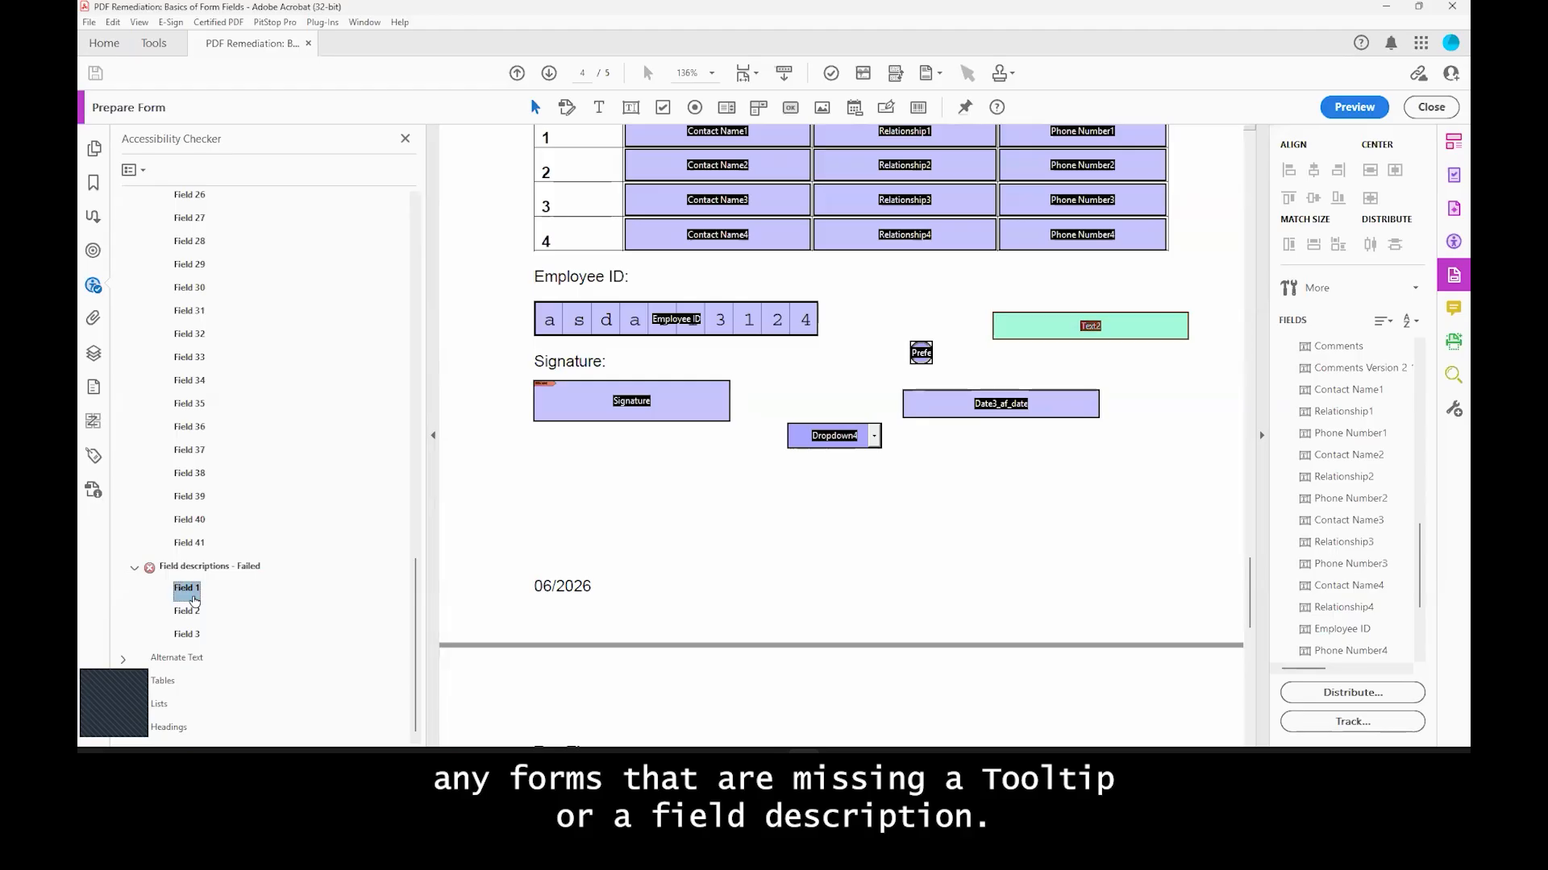
click(187, 611)
click(186, 635)
click(187, 588)
scroll(183, 557, up, 3)
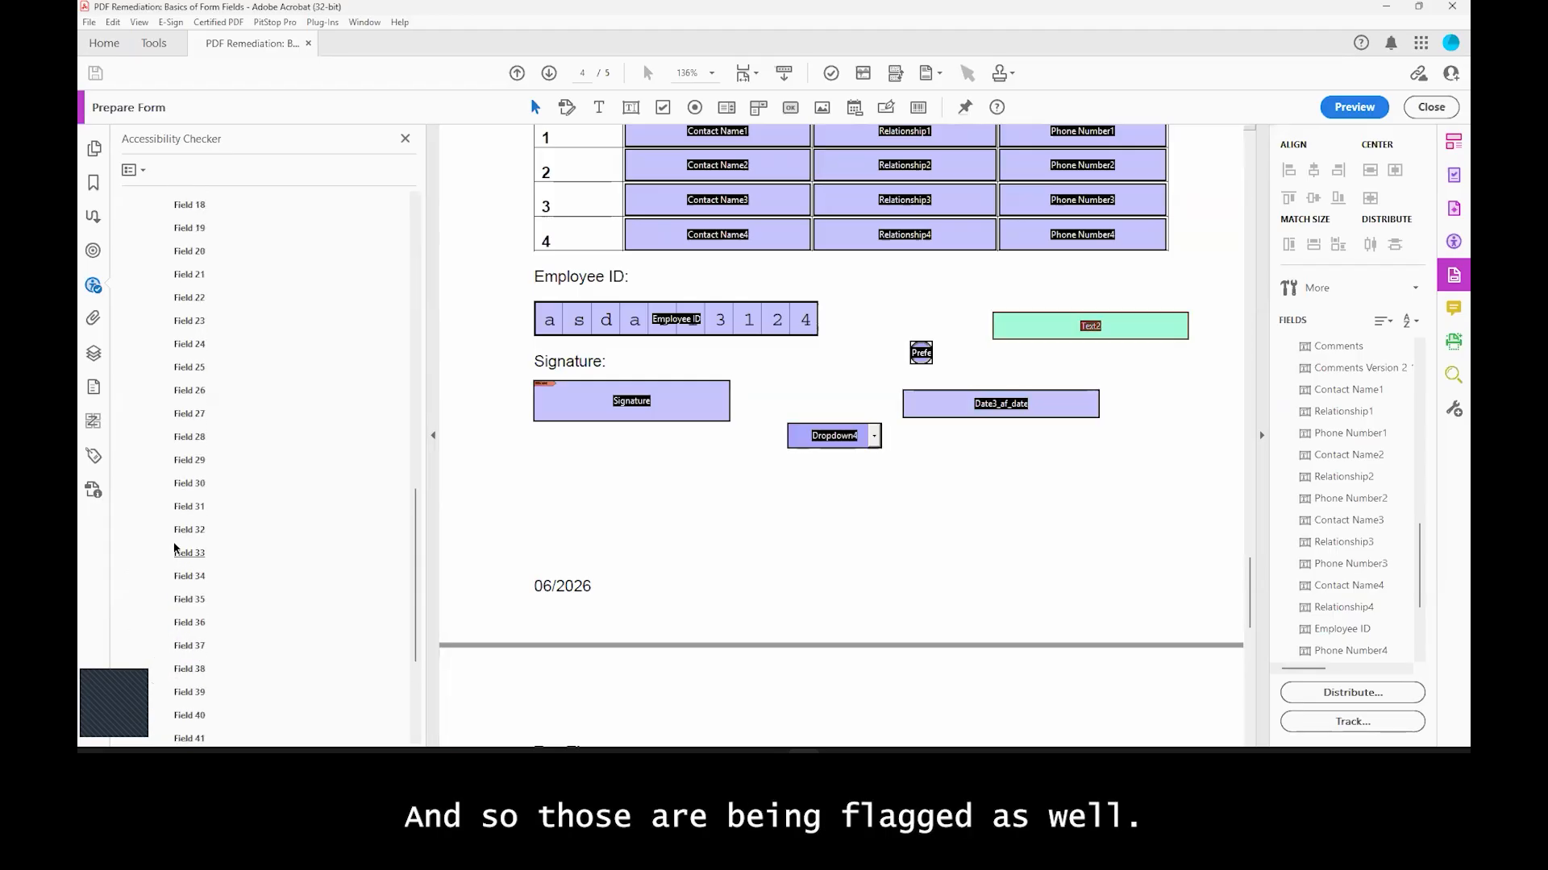
Step: Select the Step 1 text content in the tags tree and open the Find Element dialog from it
click(93, 455)
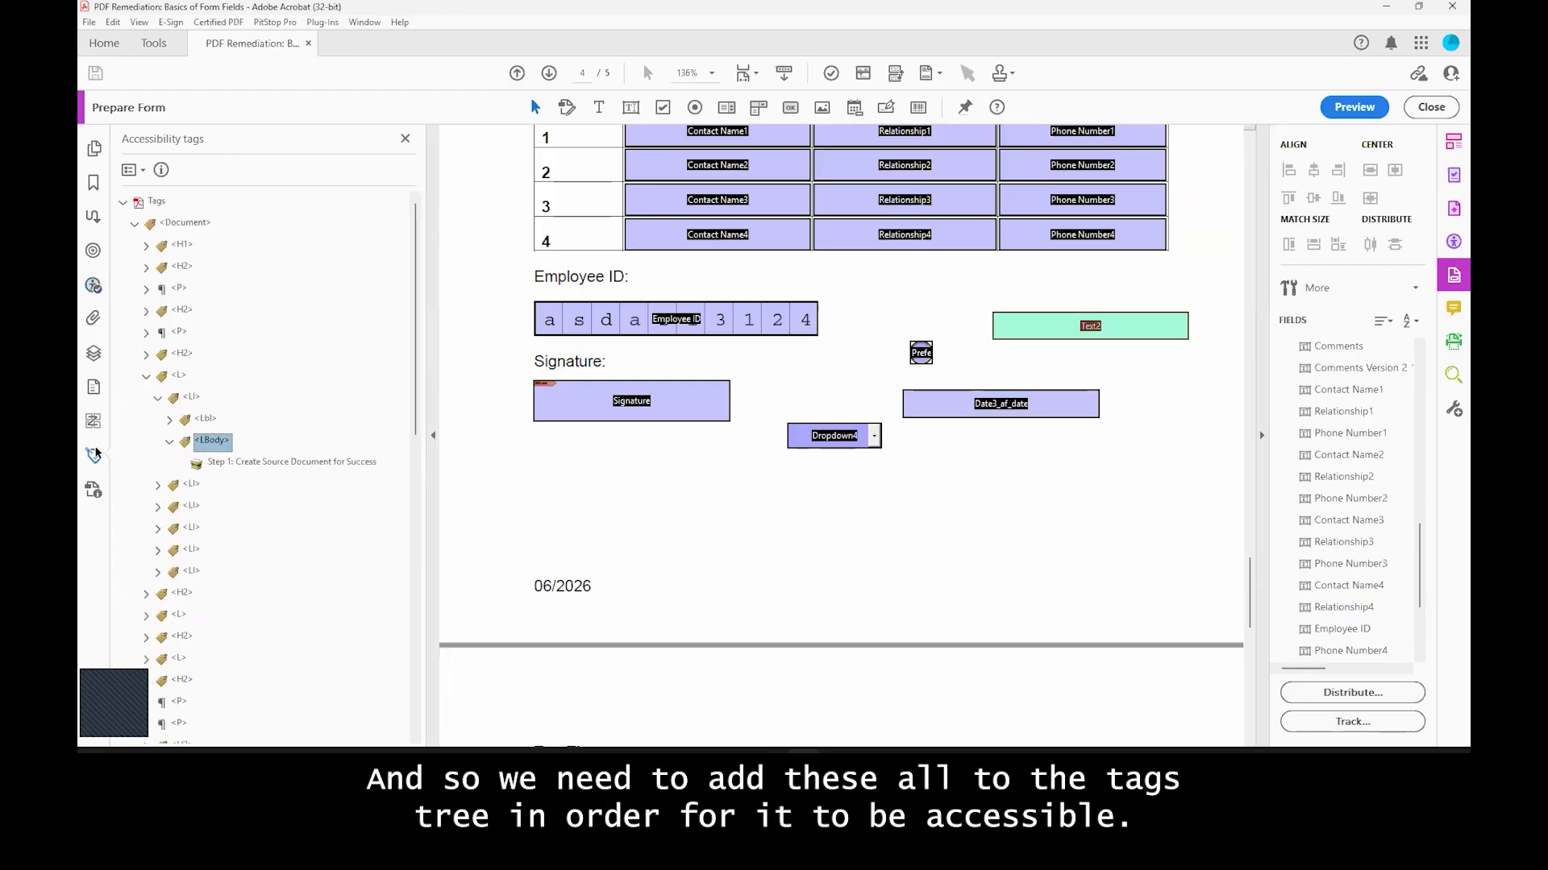
click(225, 462)
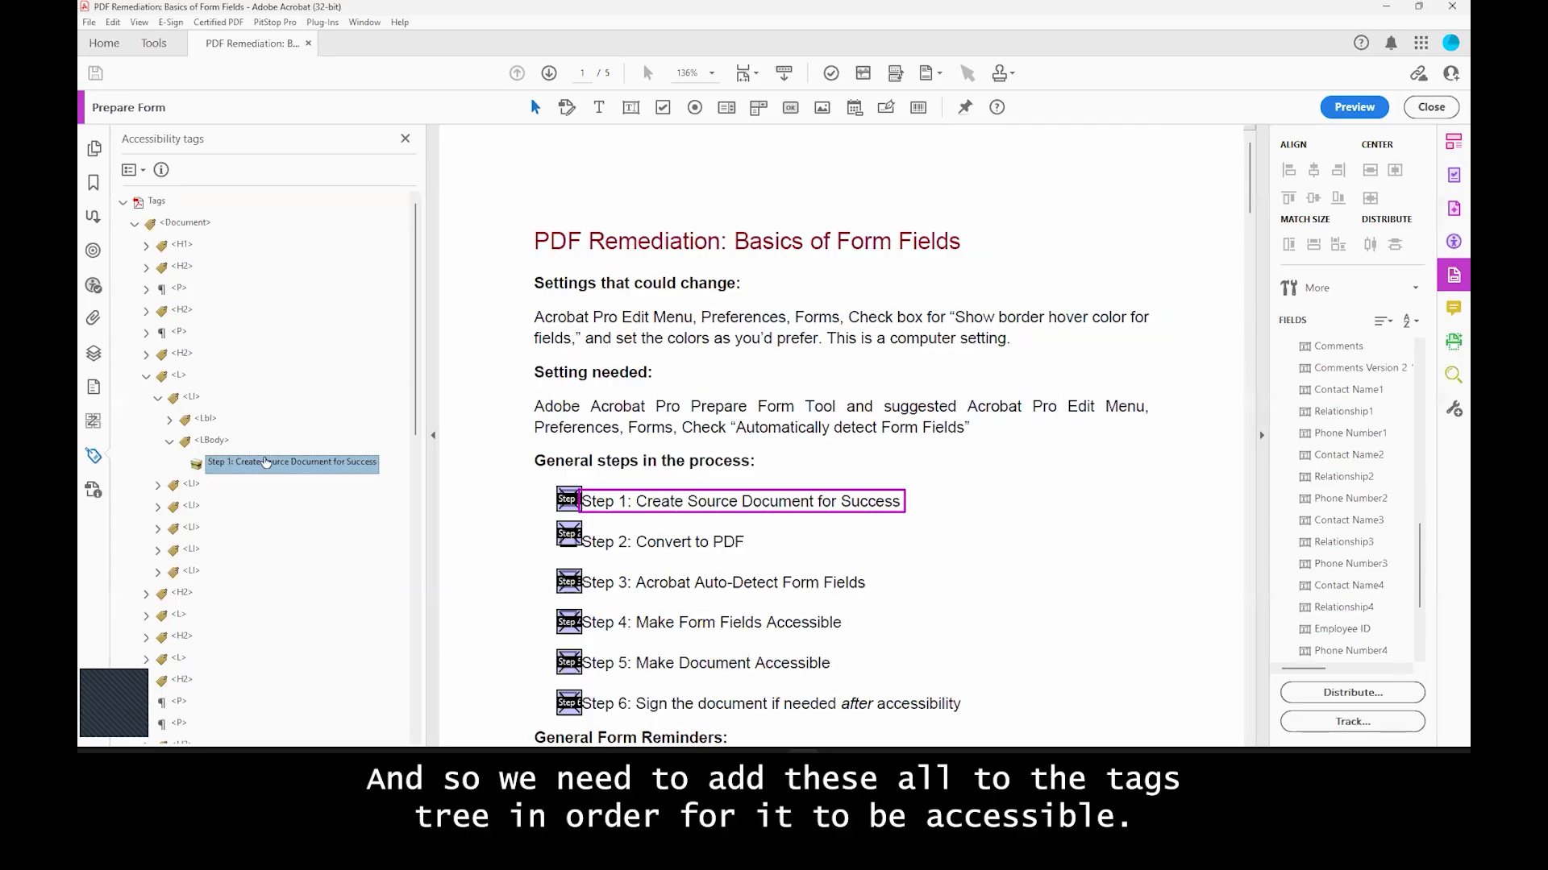
scroll(266, 463, down, 1)
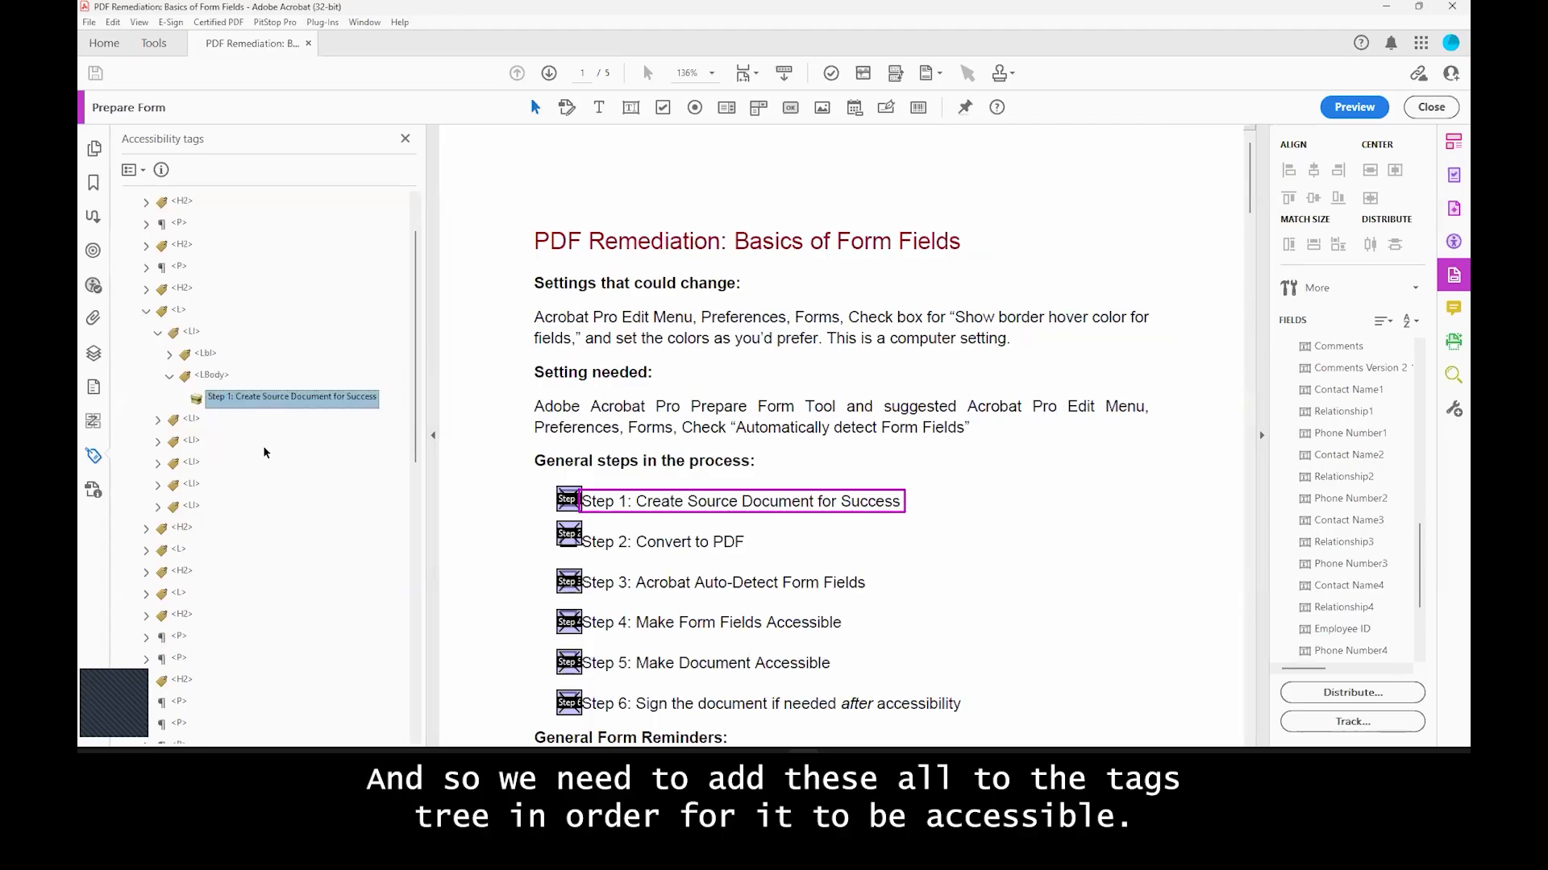
right_click(251, 401)
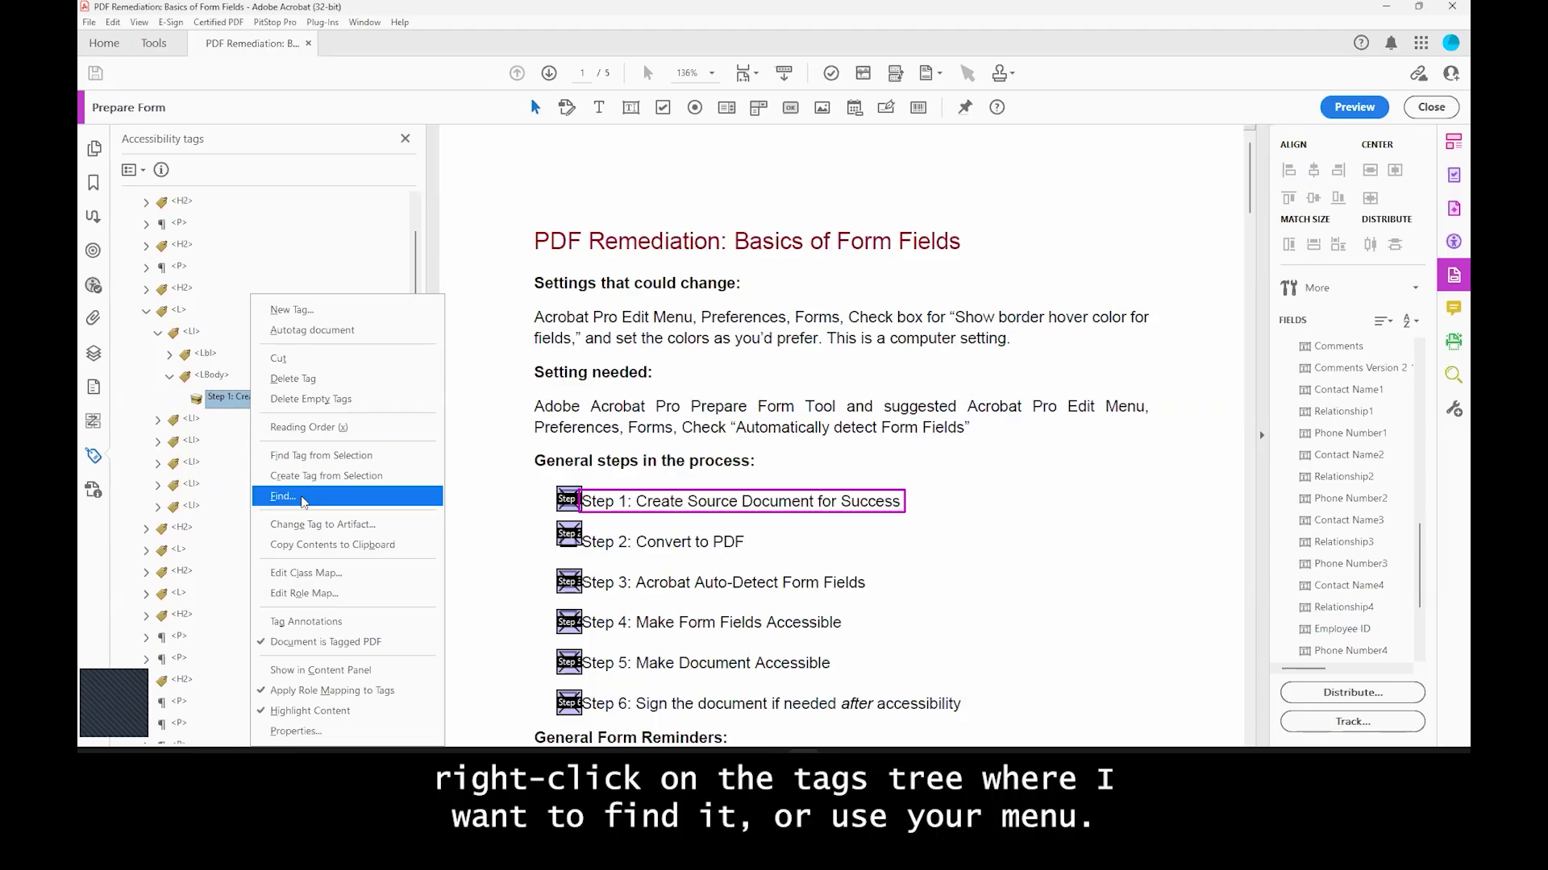
click(251, 396)
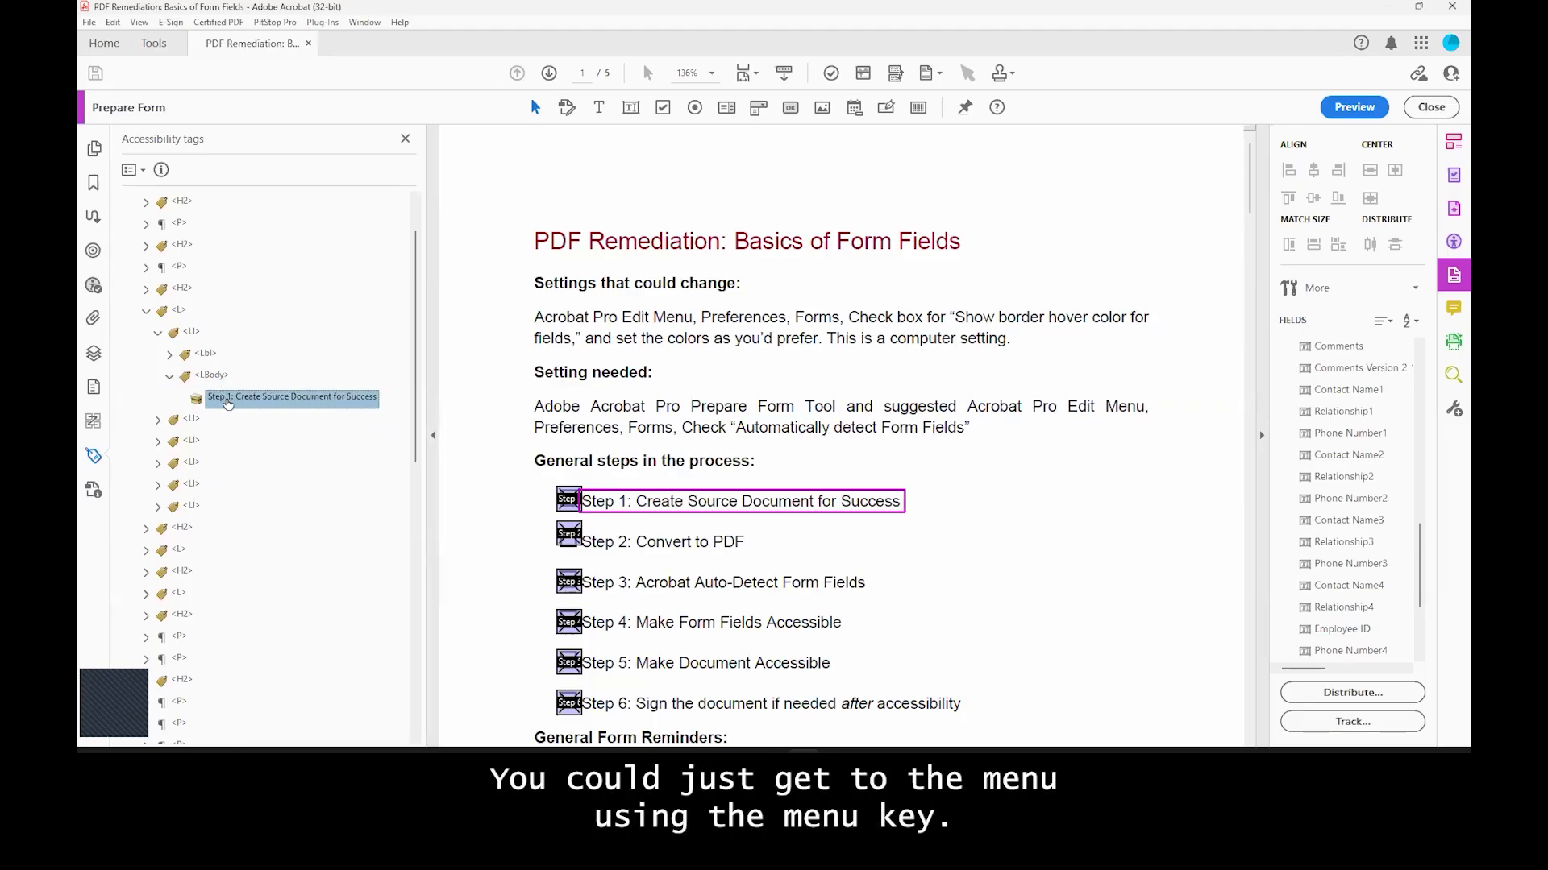
key(Menu)
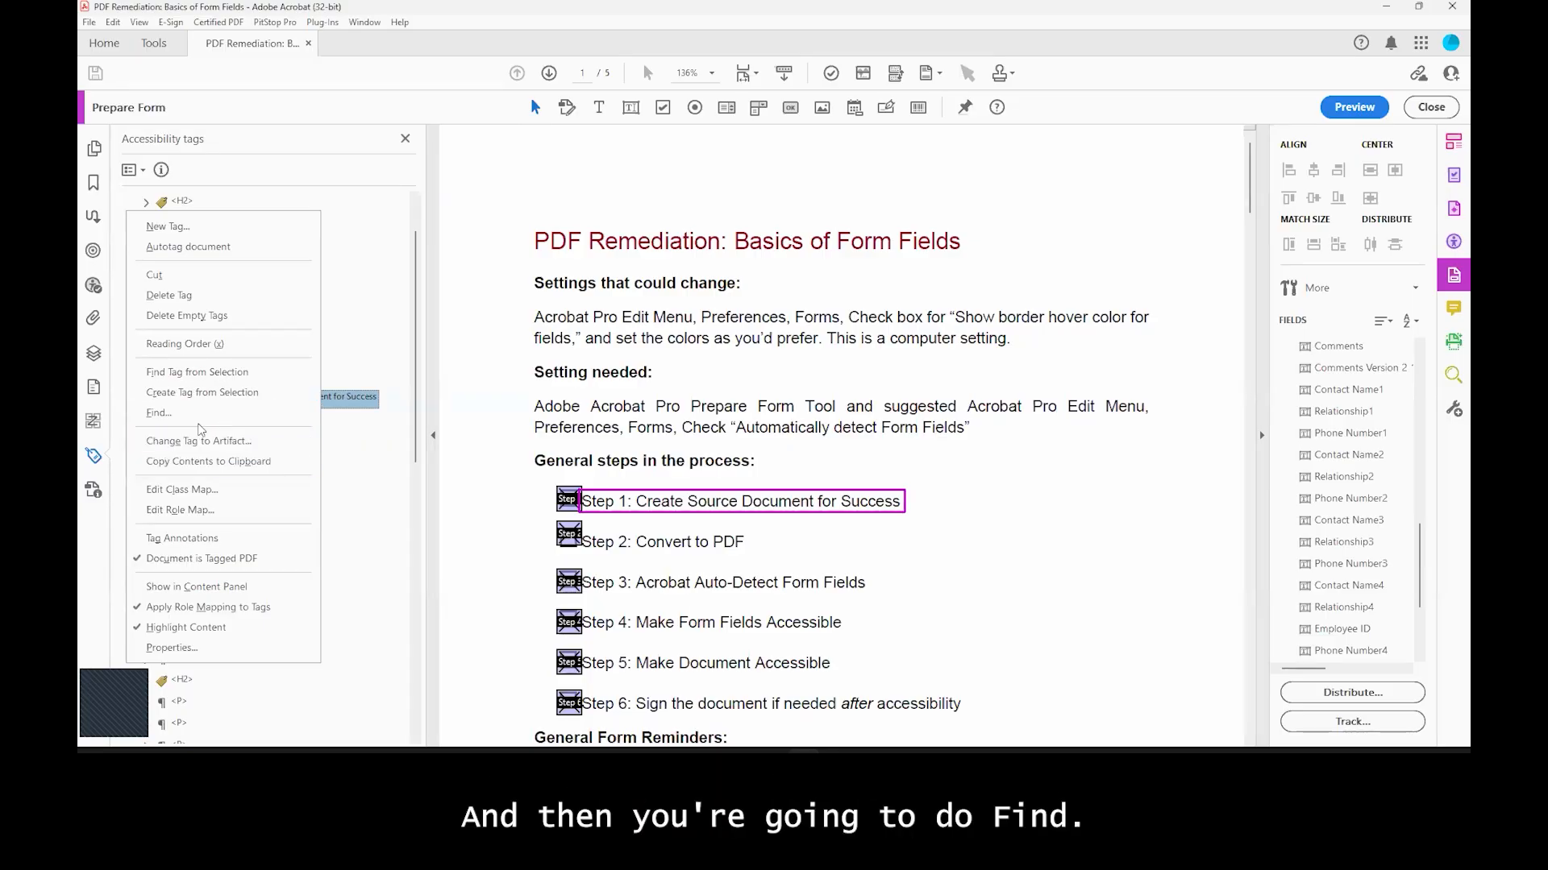
click(198, 413)
drag(654, 300, 278, 198)
Step: Search the current page for Unmarked Annotations, starting with the first untagged field
click(385, 230)
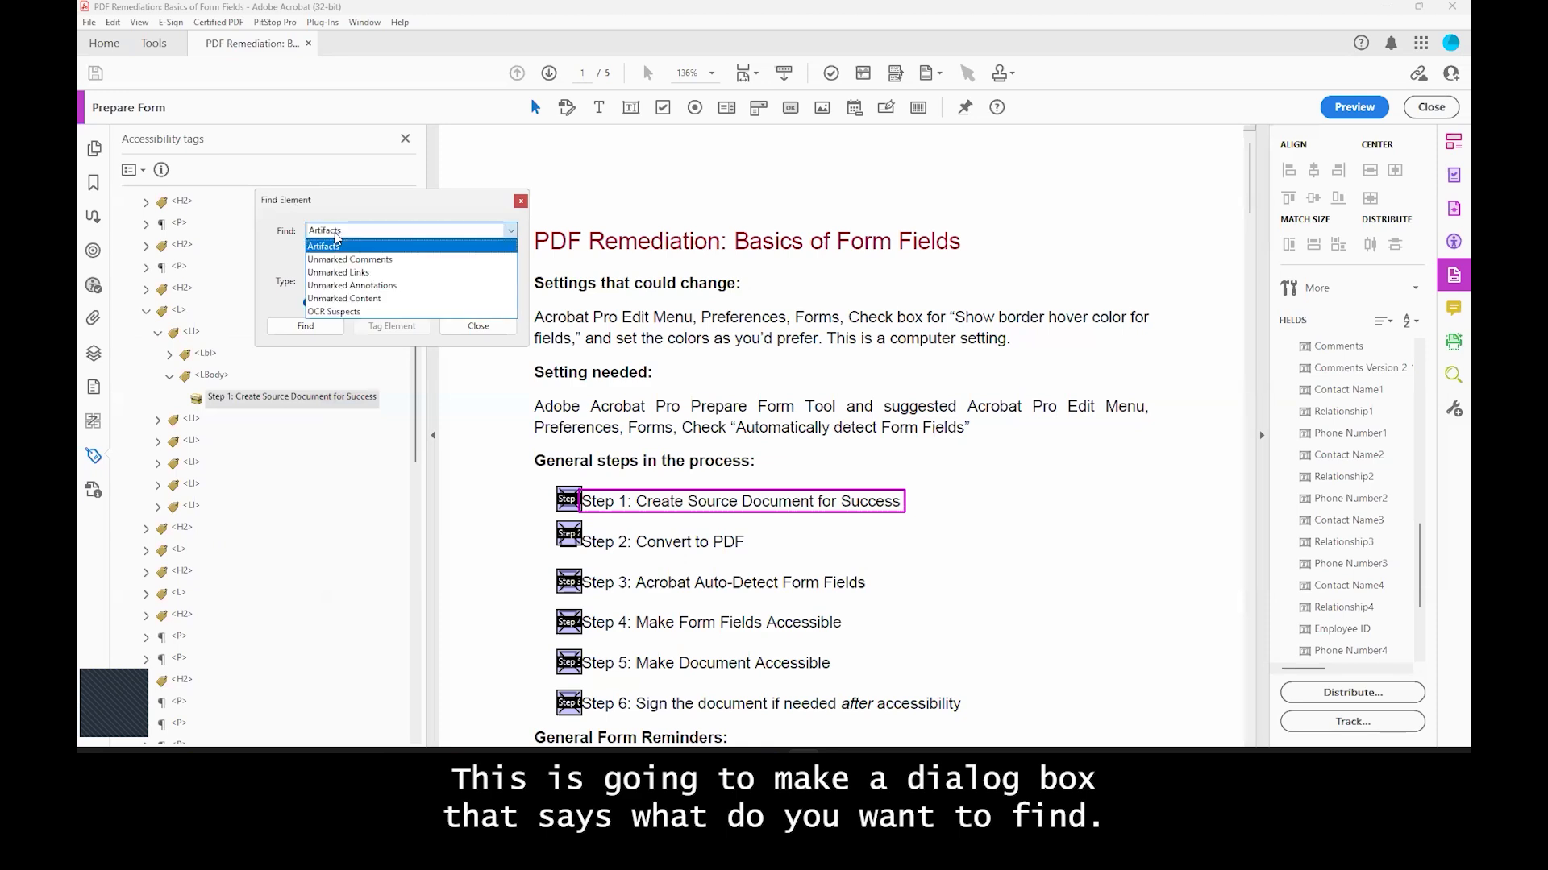
click(386, 286)
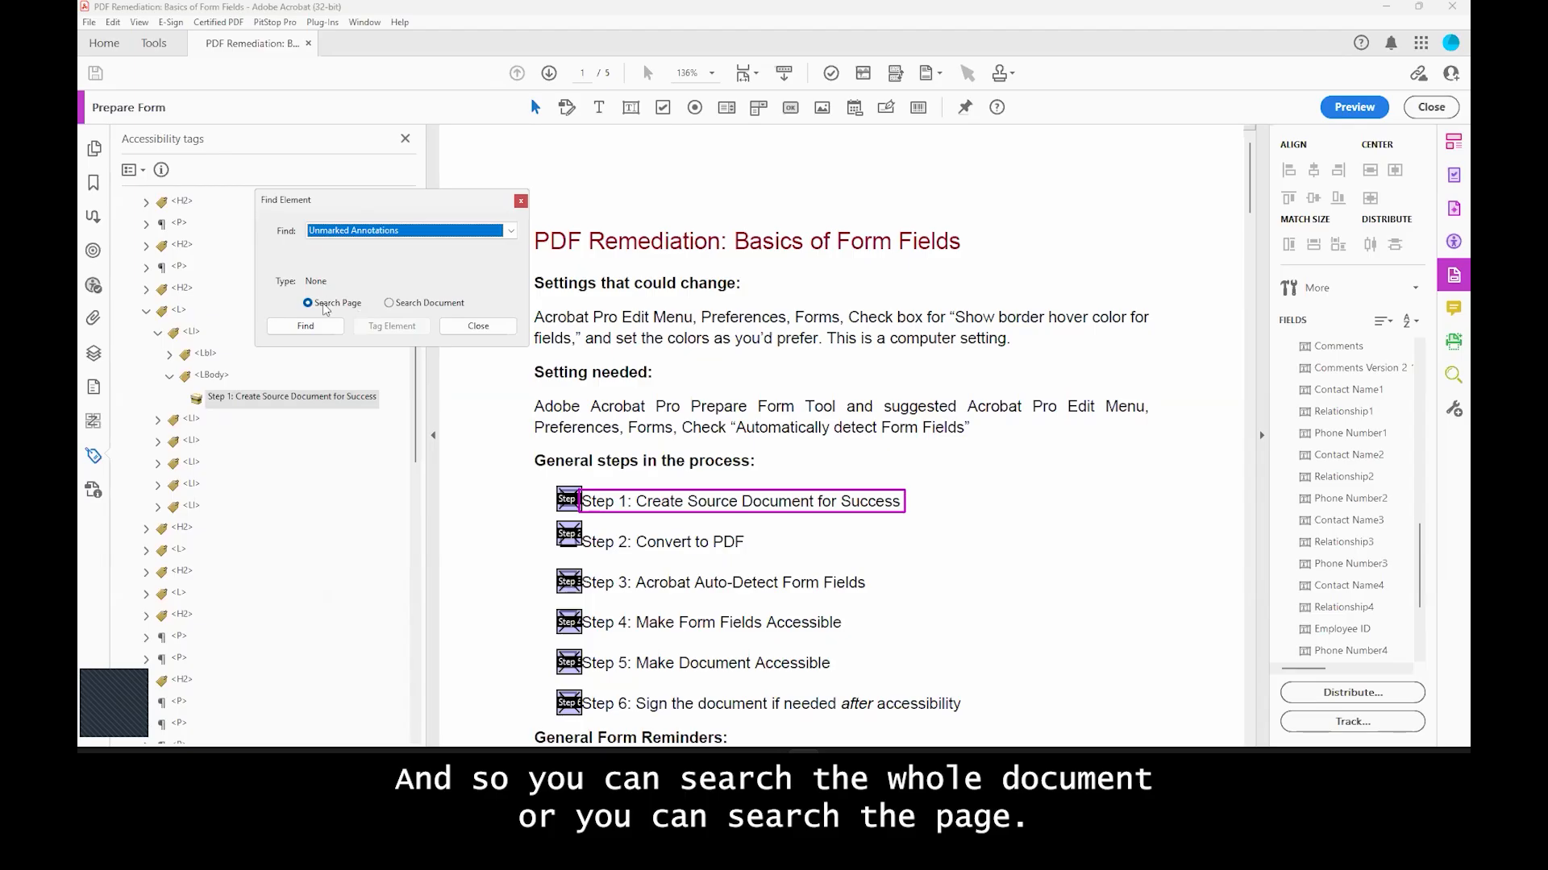
click(416, 310)
click(334, 309)
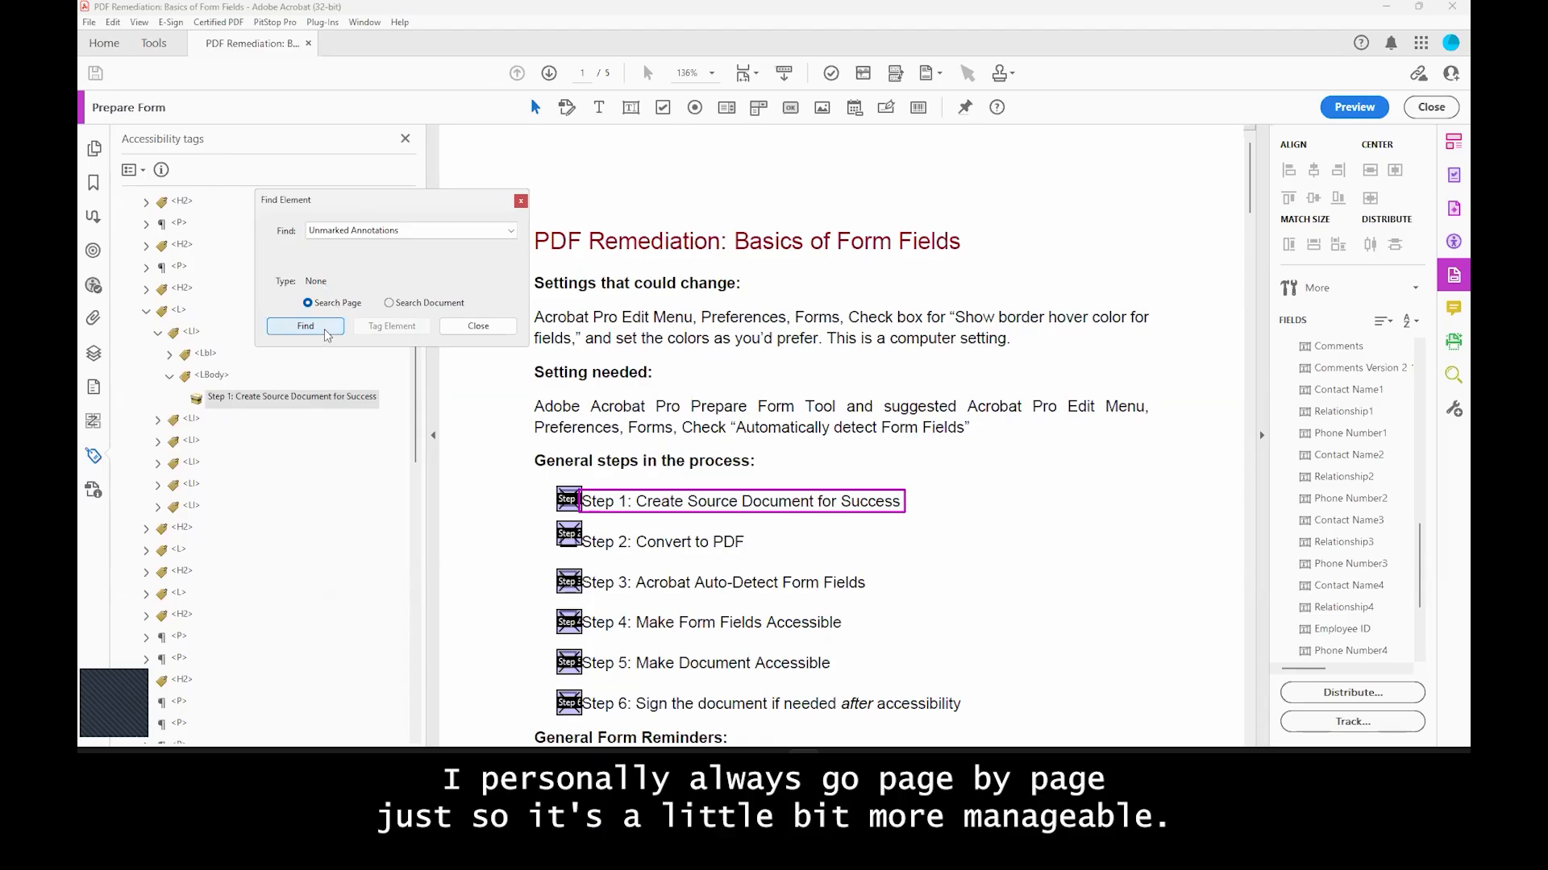
click(305, 326)
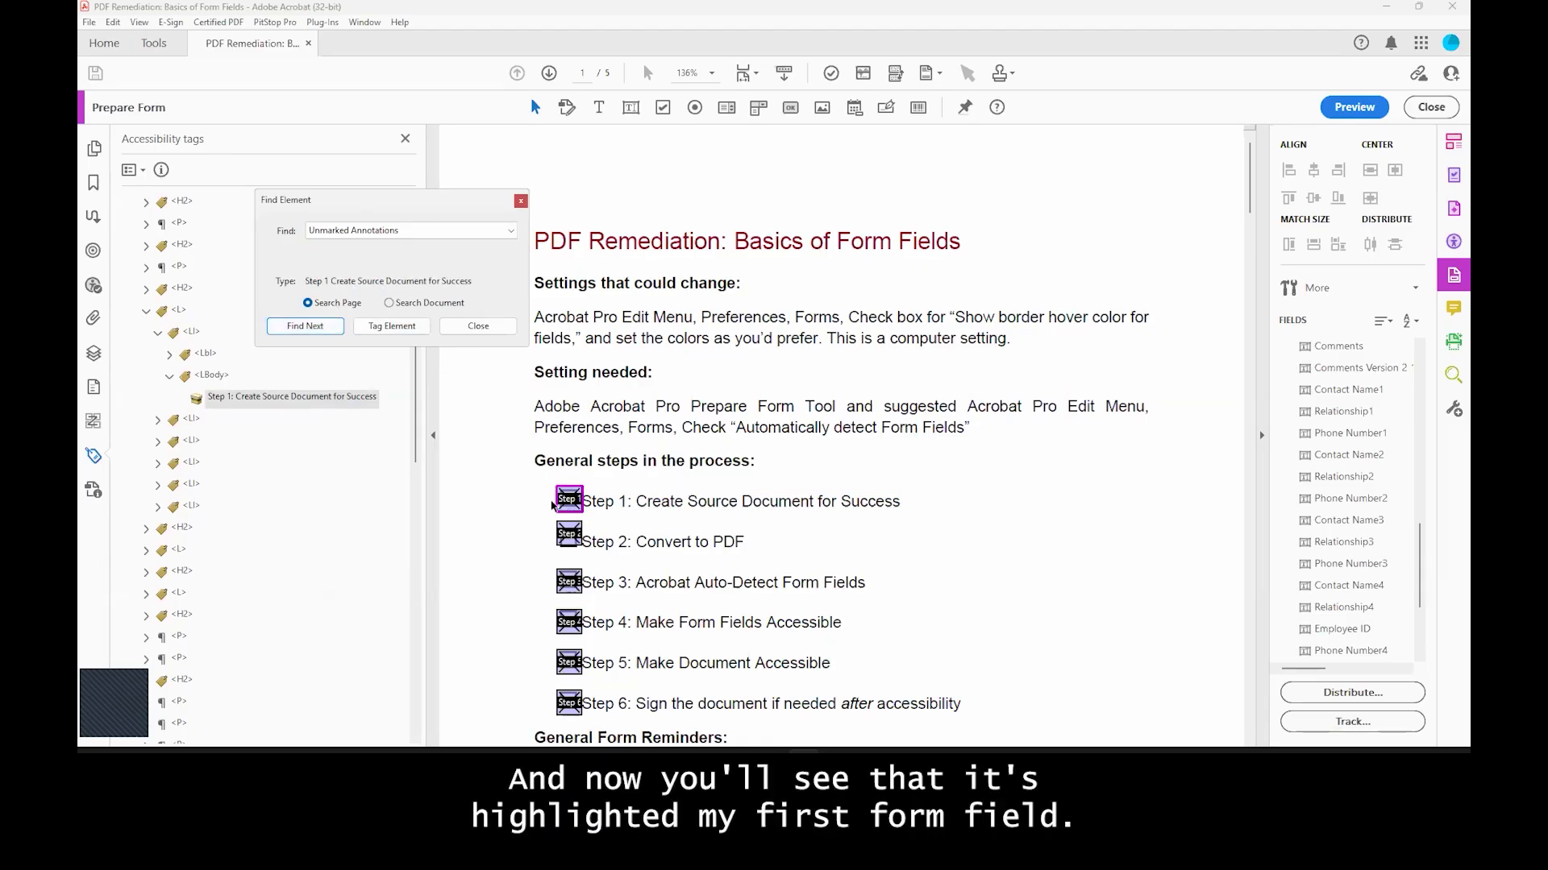
Step: Tag the six untagged check box fields, Step 1 through Step 6, and close the Find Element dialog
click(392, 326)
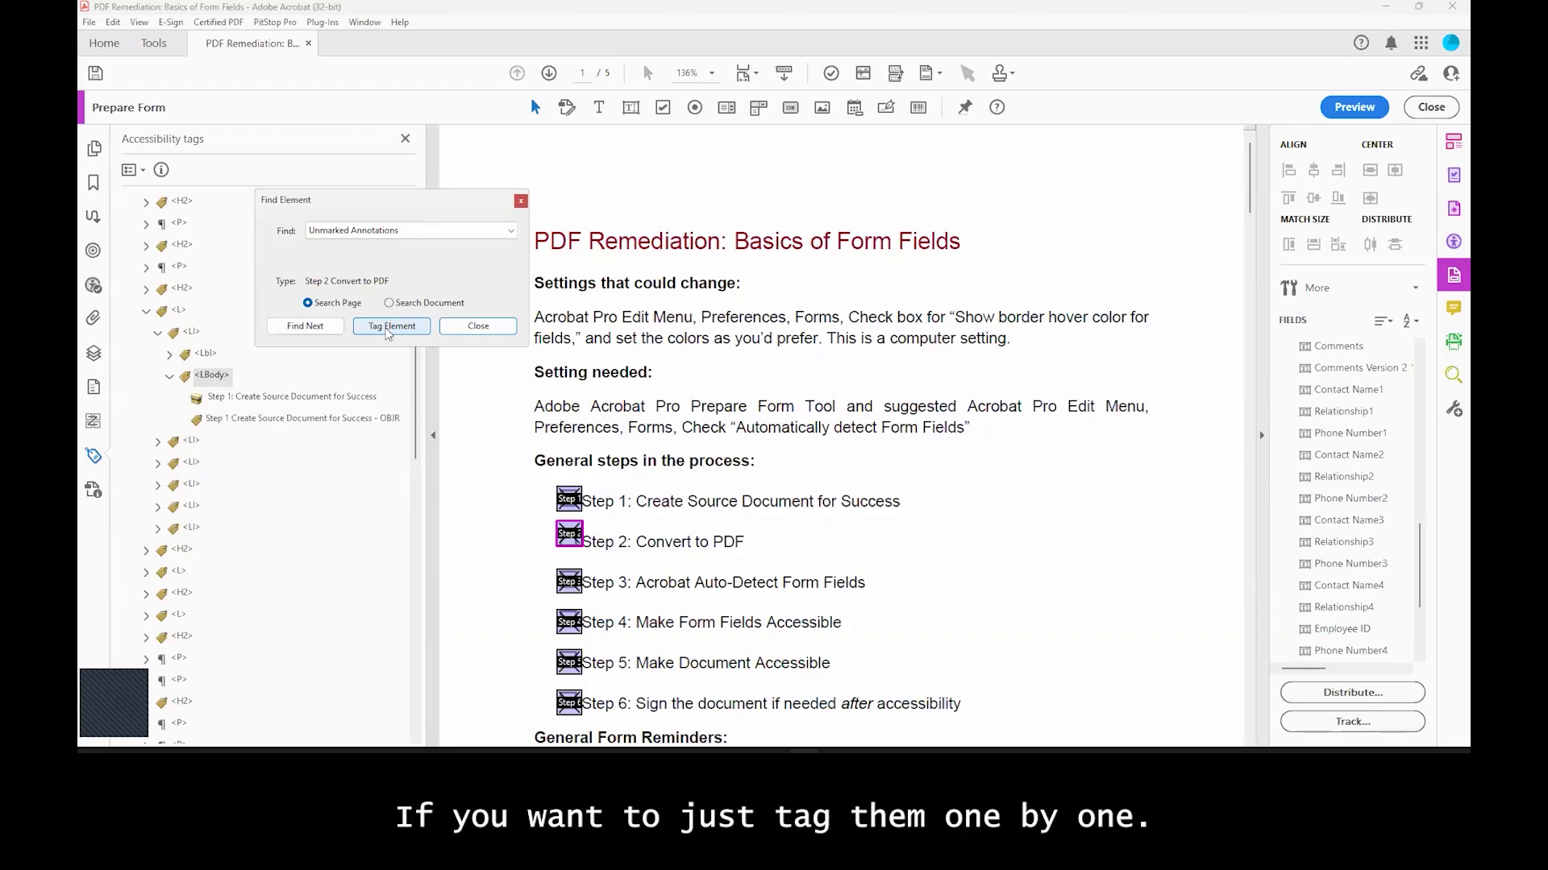
click(387, 326)
click(388, 327)
click(388, 326)
click(388, 326)
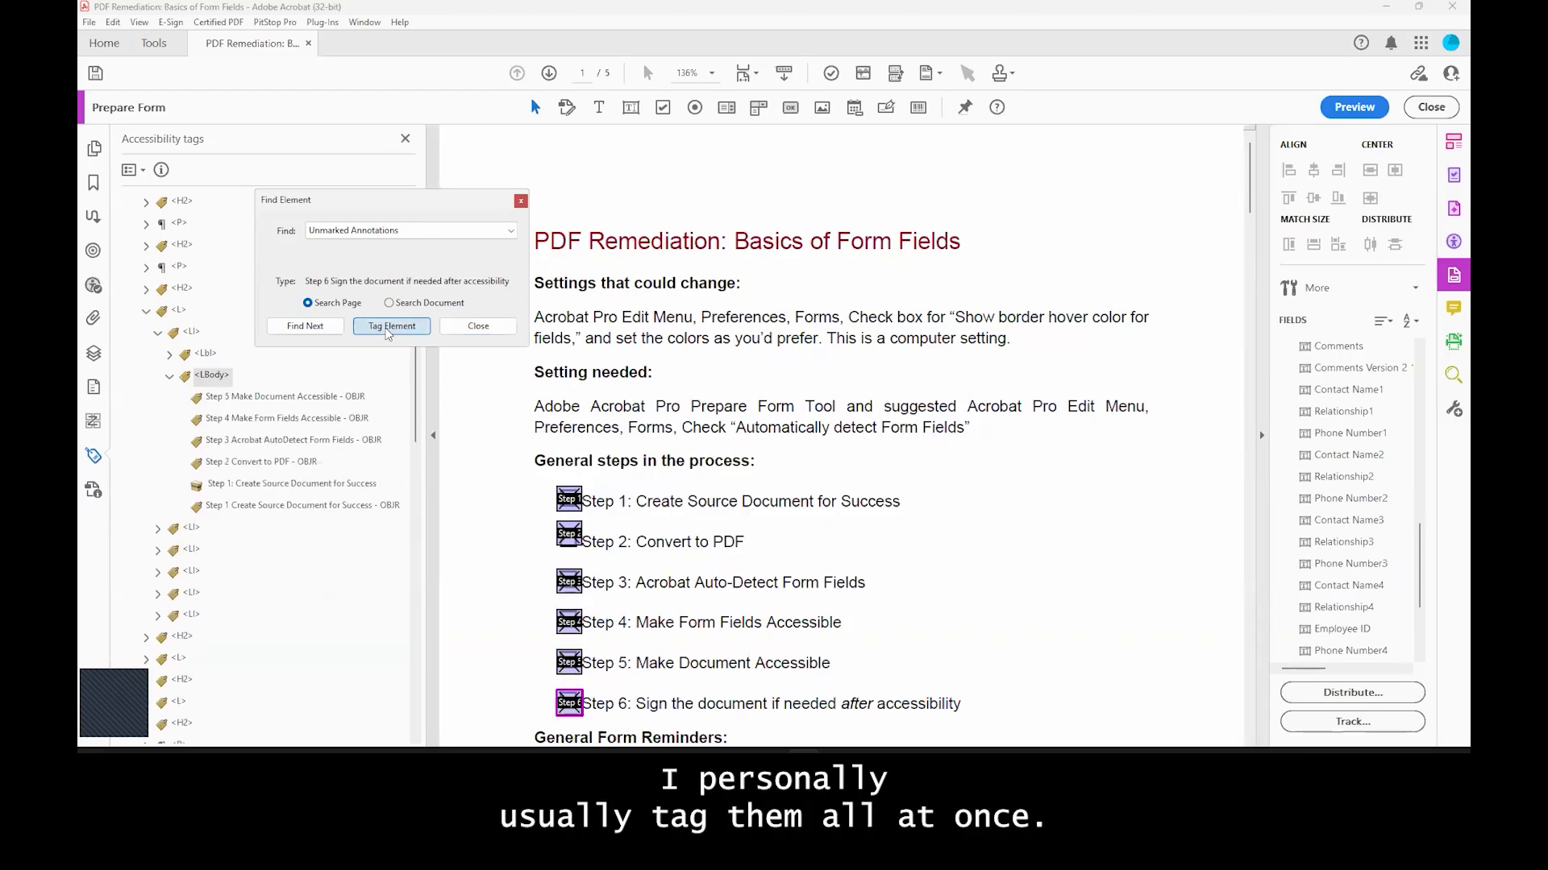
click(387, 327)
click(920, 409)
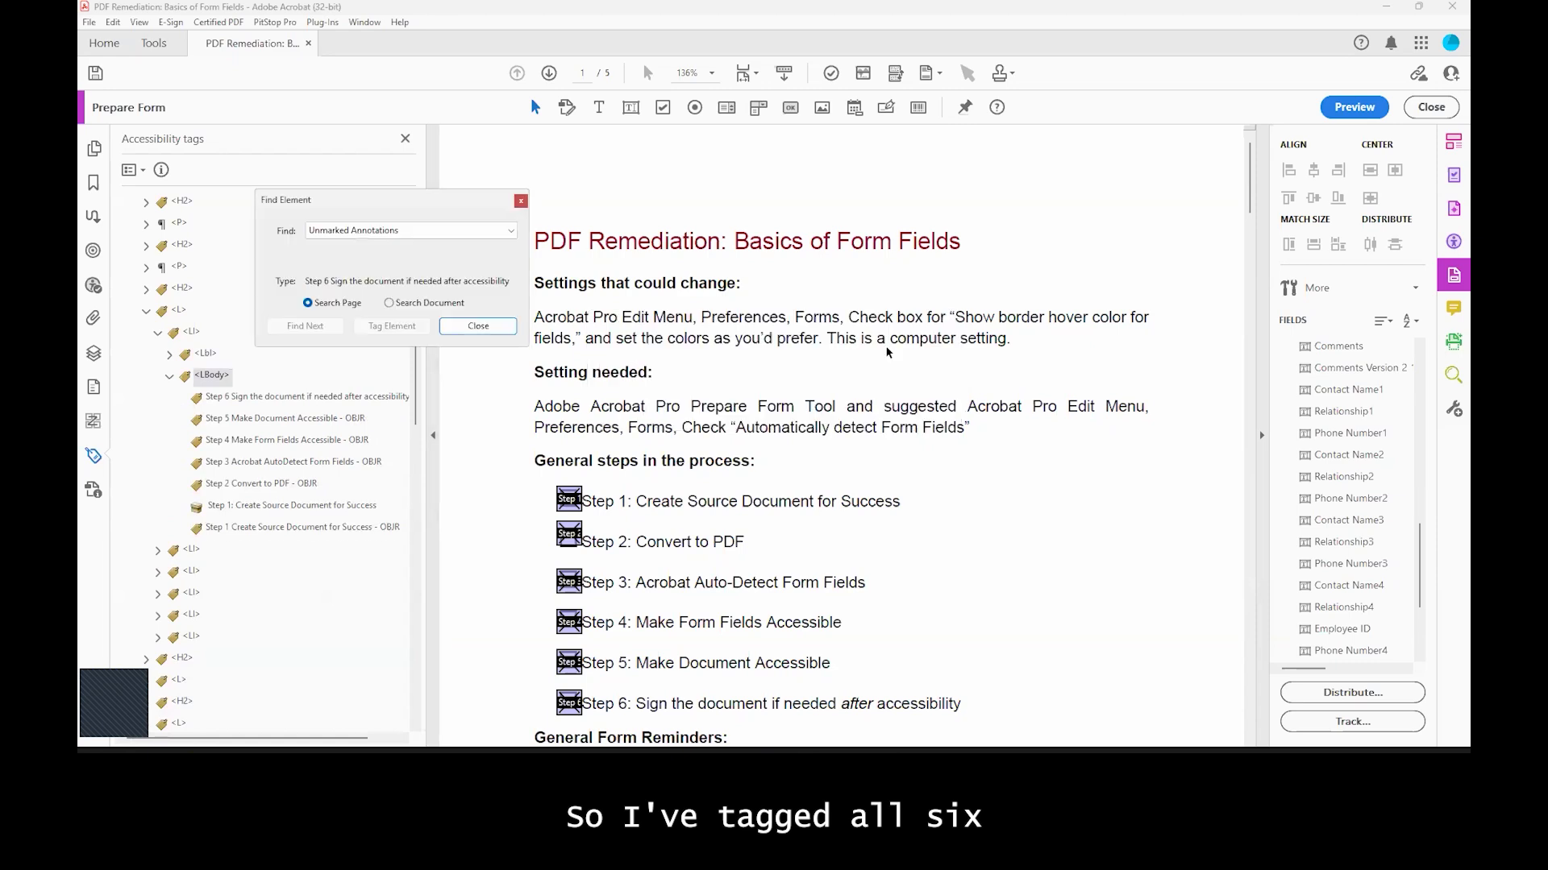
click(478, 325)
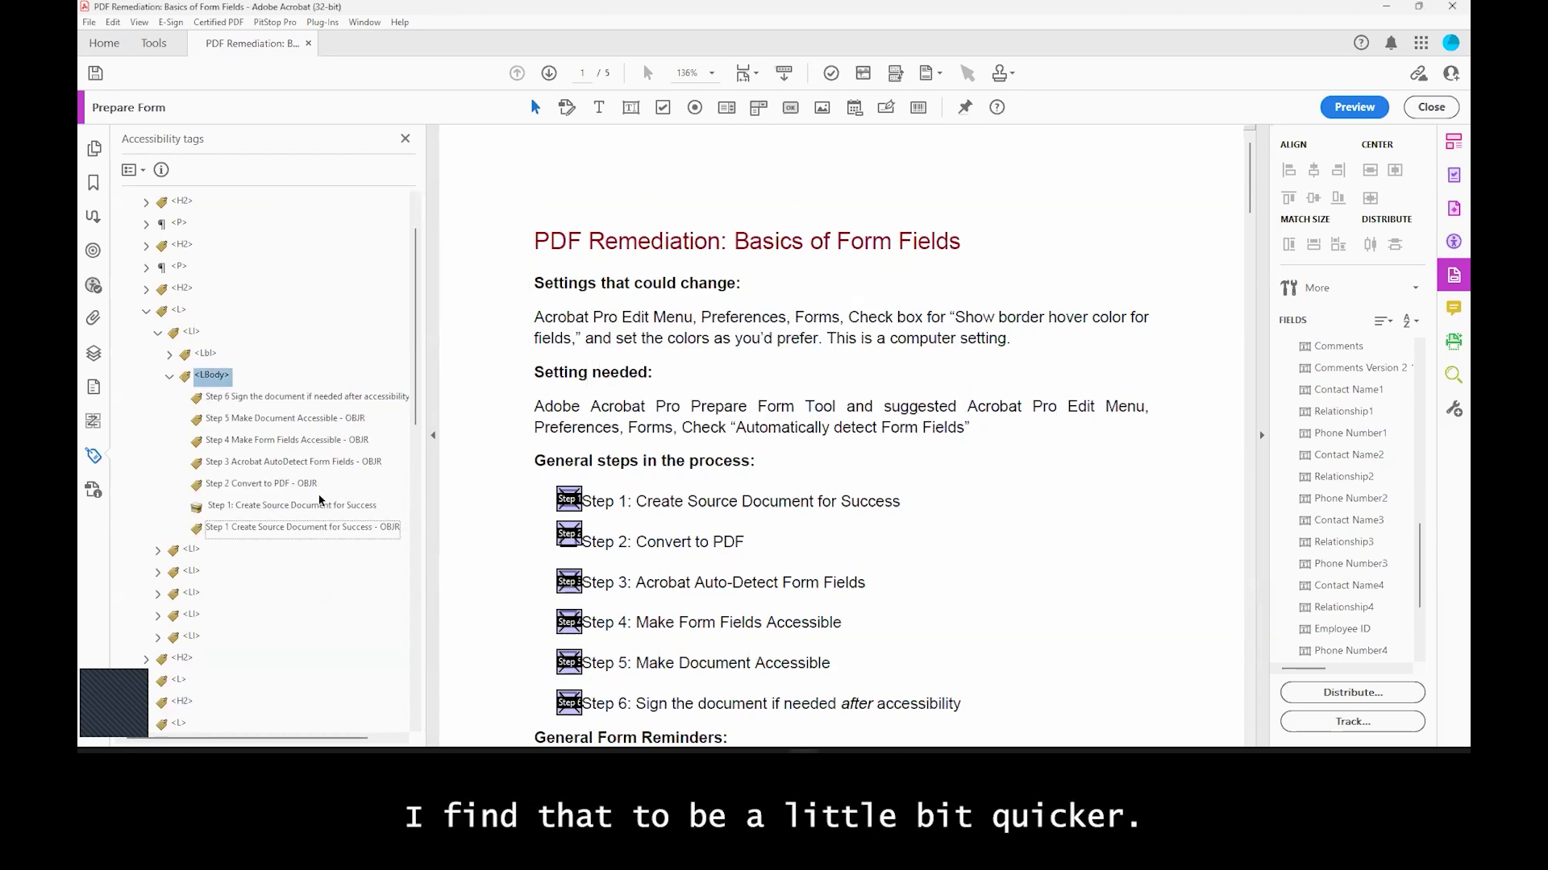
Step: Examine the OBJR entries in the Step 1 LBody and the check boxes they point to
scroll(311, 499, up, 3)
click(296, 550)
click(312, 593)
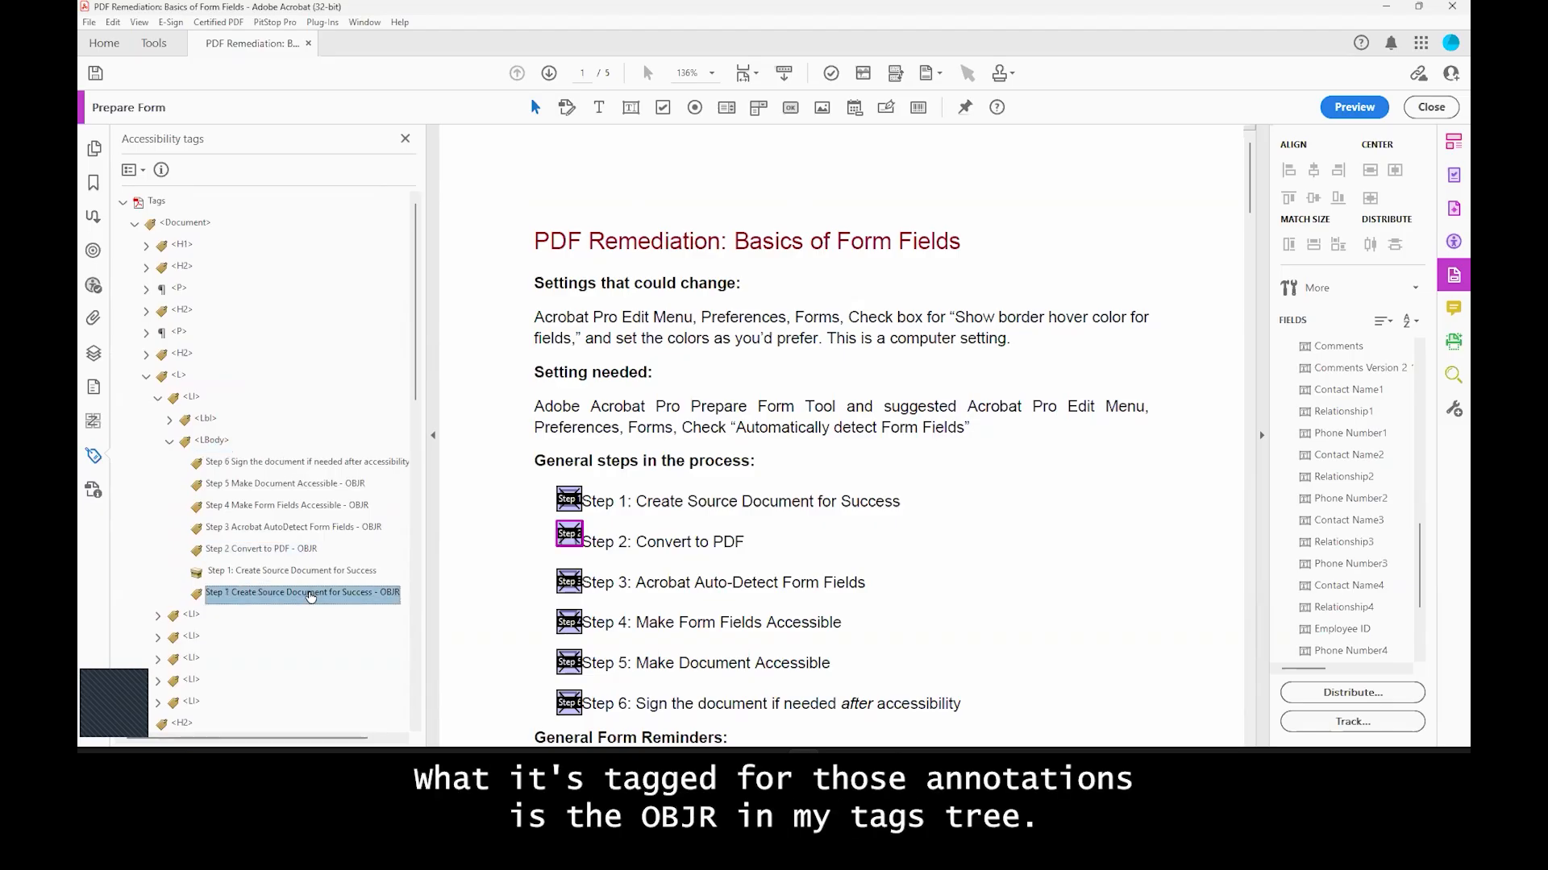
click(306, 572)
click(284, 549)
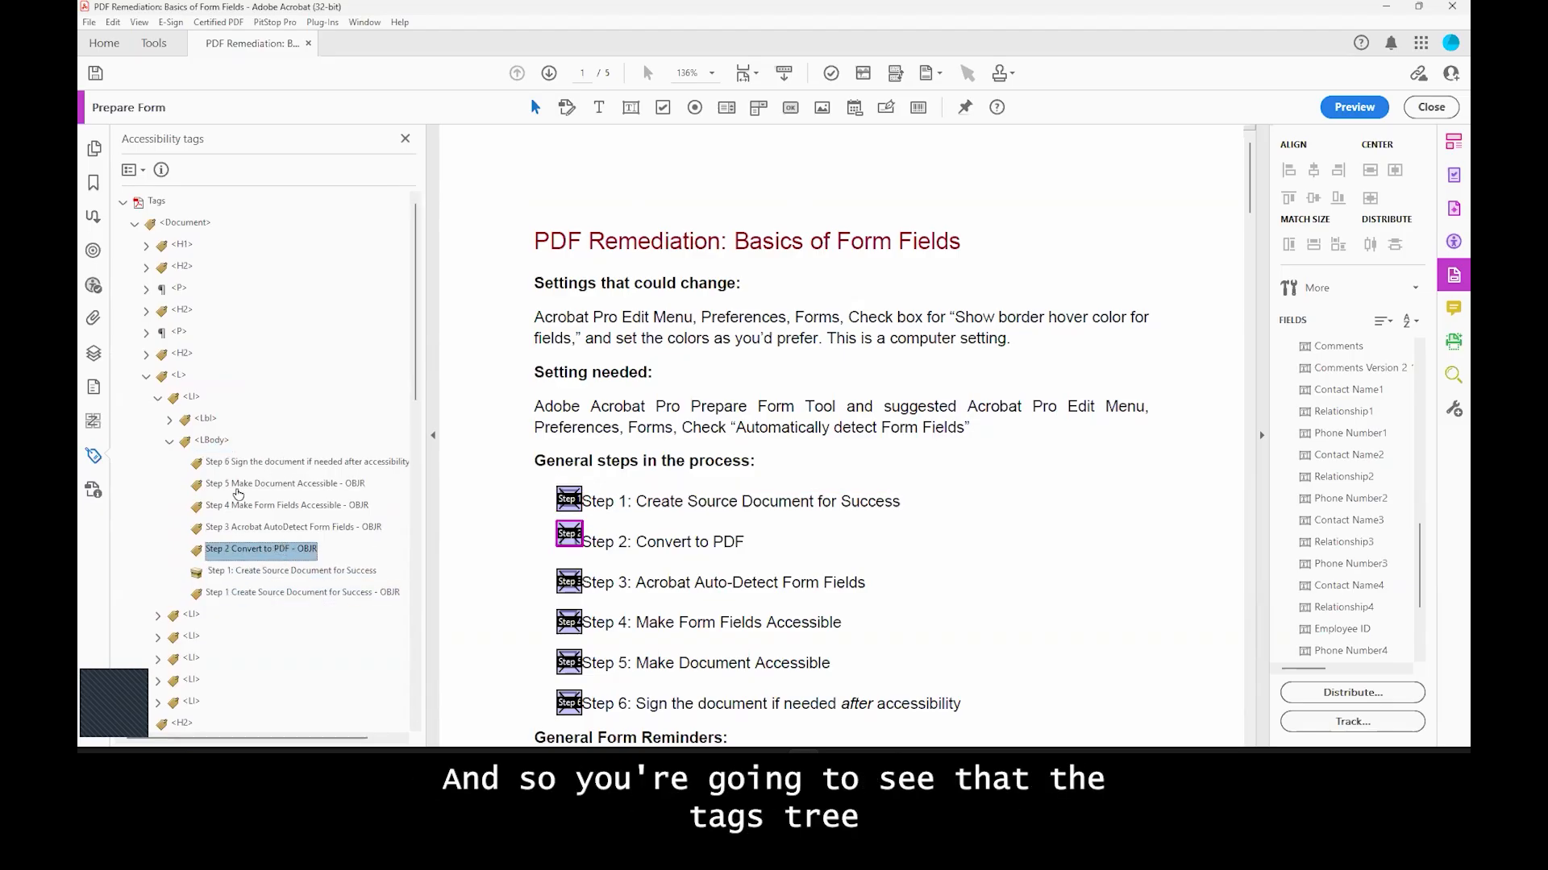
click(282, 484)
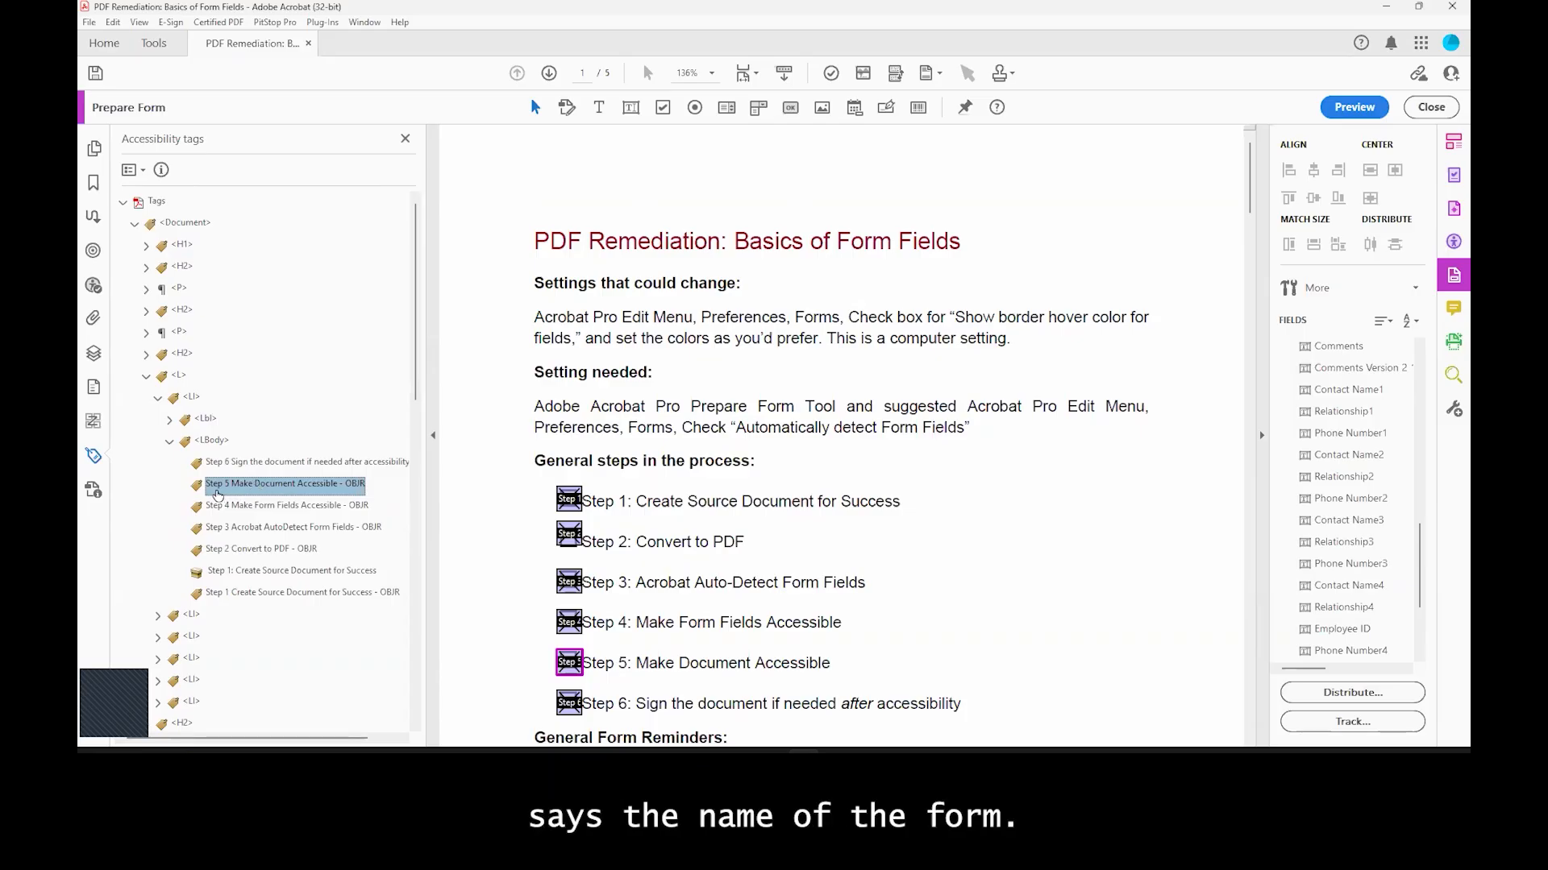
Step: Compare the Name in the Step 1 check box's properties with its OBJR entry in the tags tree
double_click(571, 501)
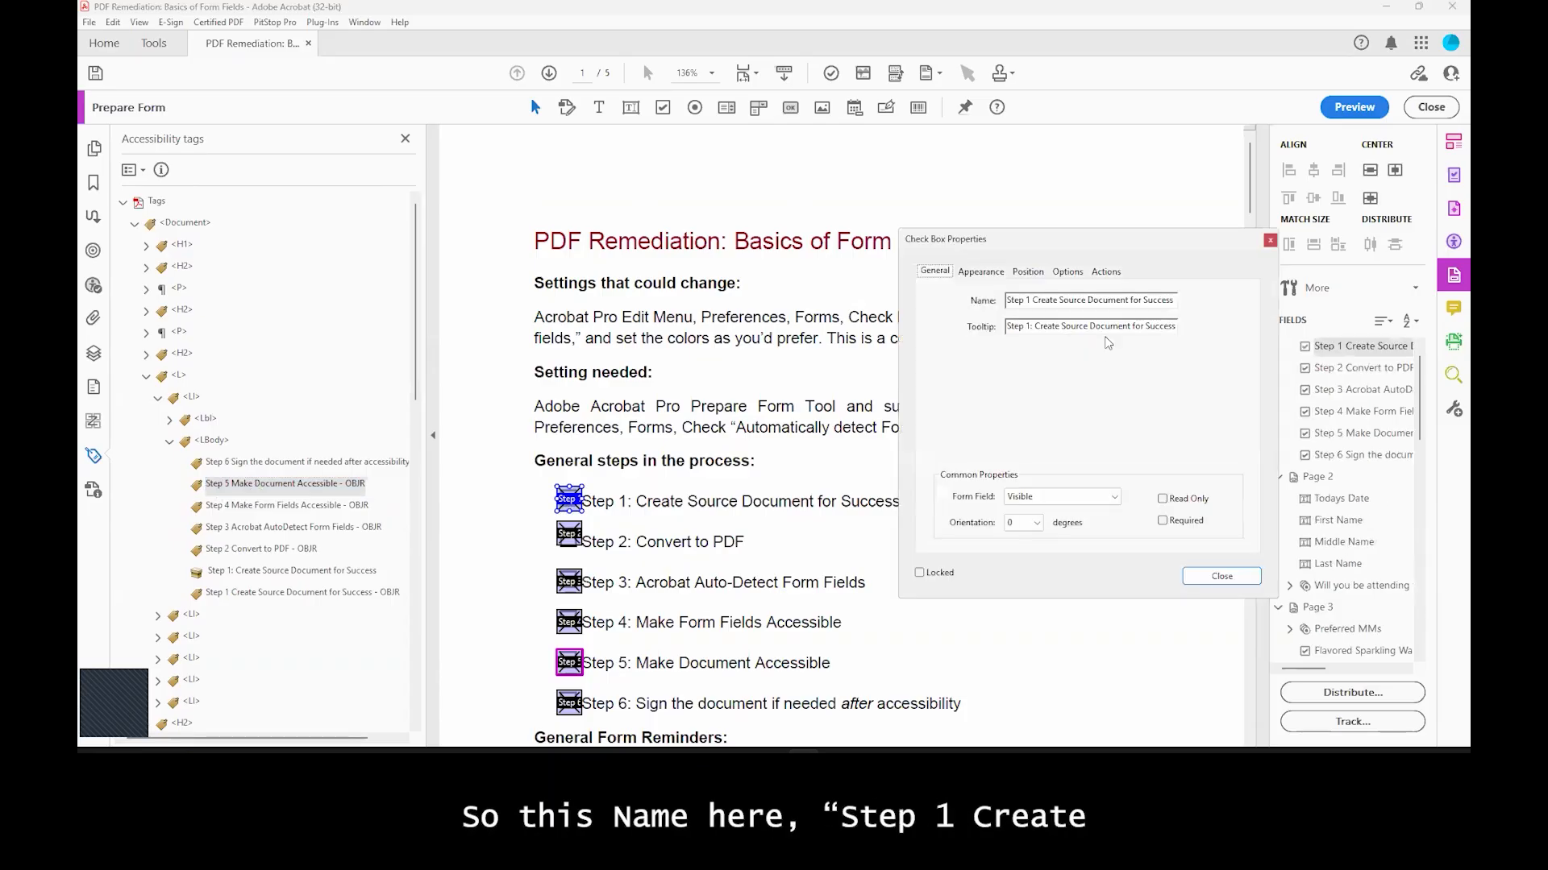
click(1044, 301)
drag(1008, 300, 1175, 314)
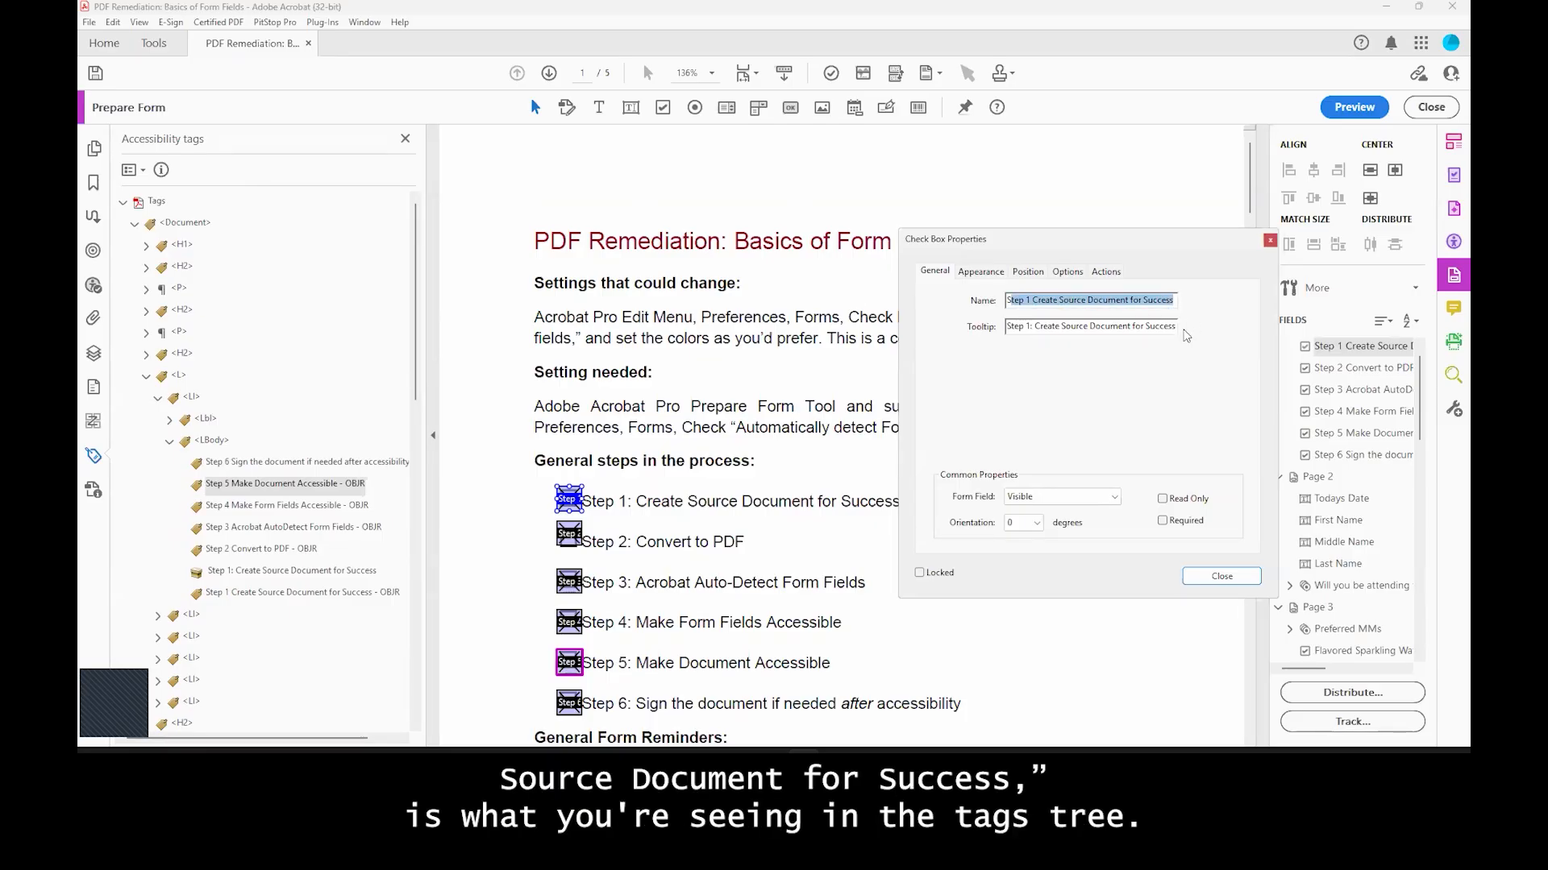
click(1222, 576)
click(364, 602)
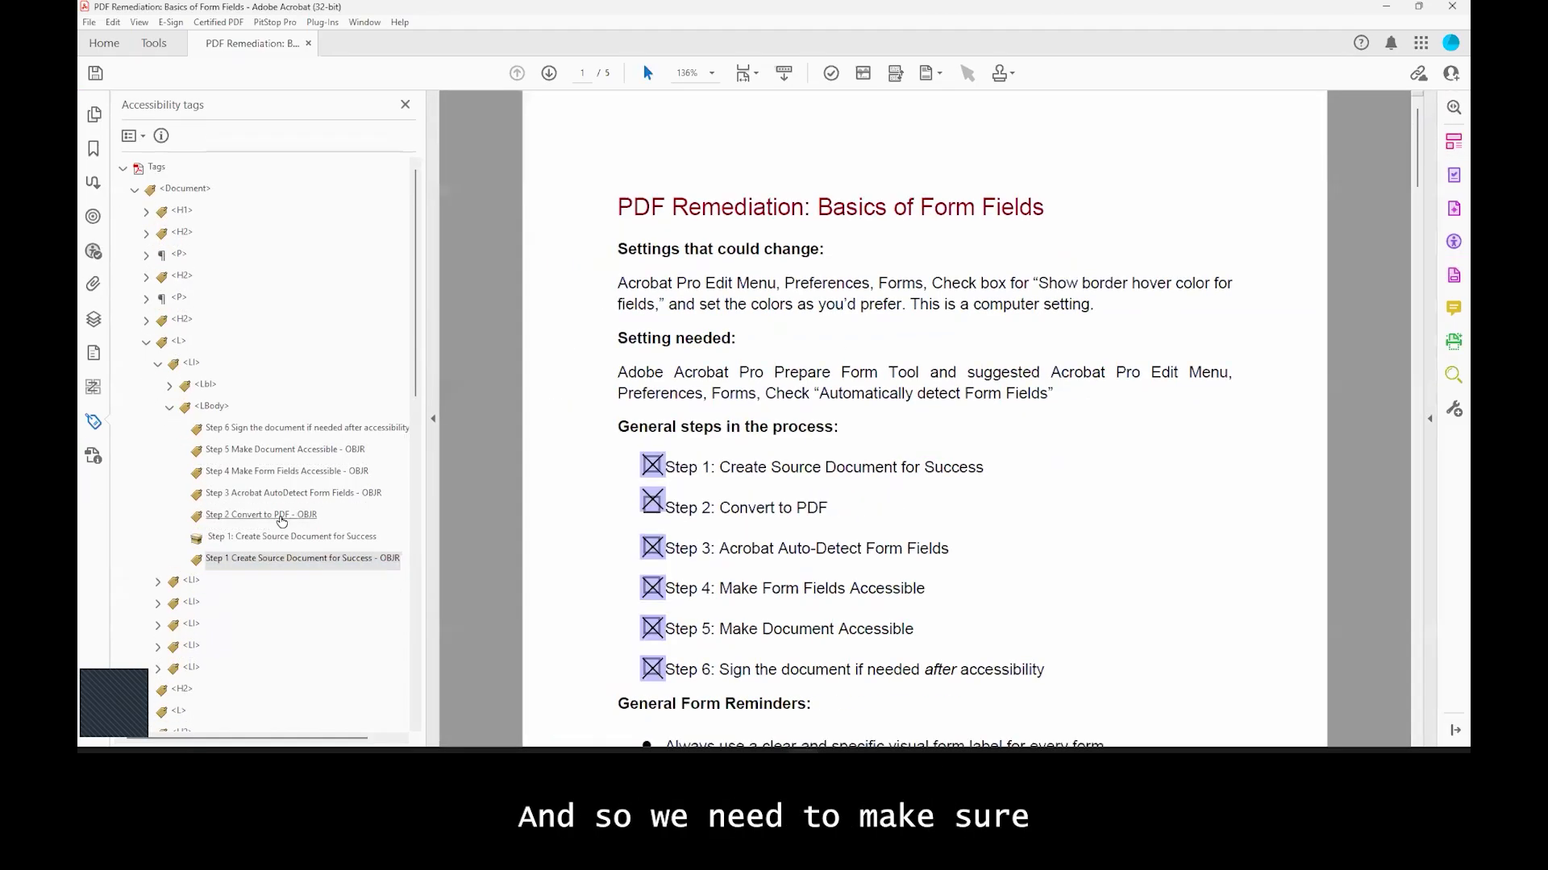
Step: Create a new tag of type Form directly below the Step 5 OBJR in the LBody
click(305, 453)
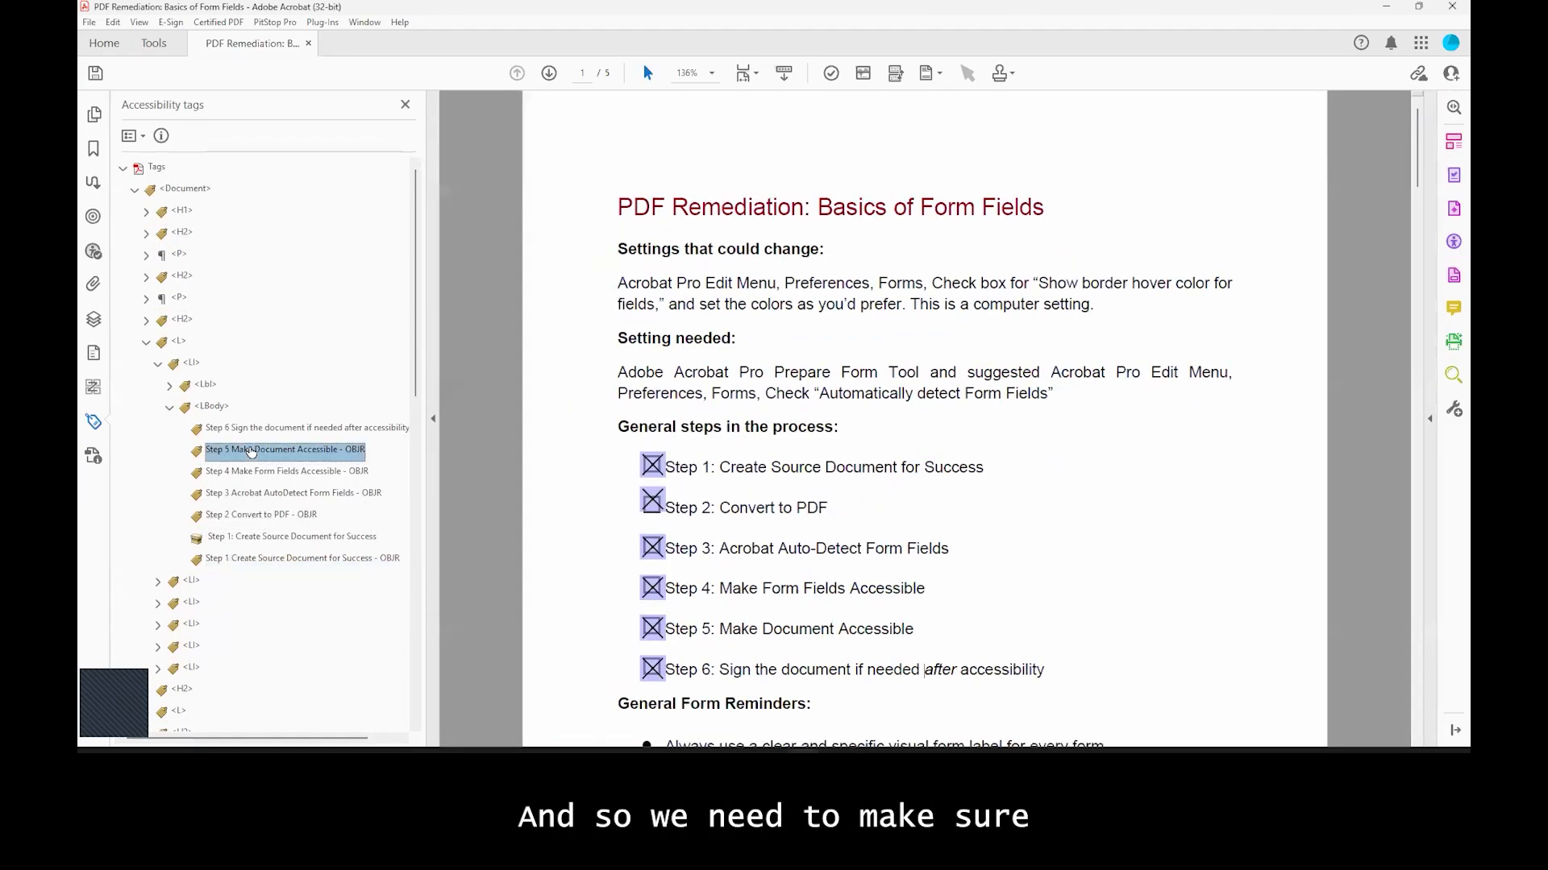
scroll(305, 453, down, 3)
click(295, 297)
click(292, 319)
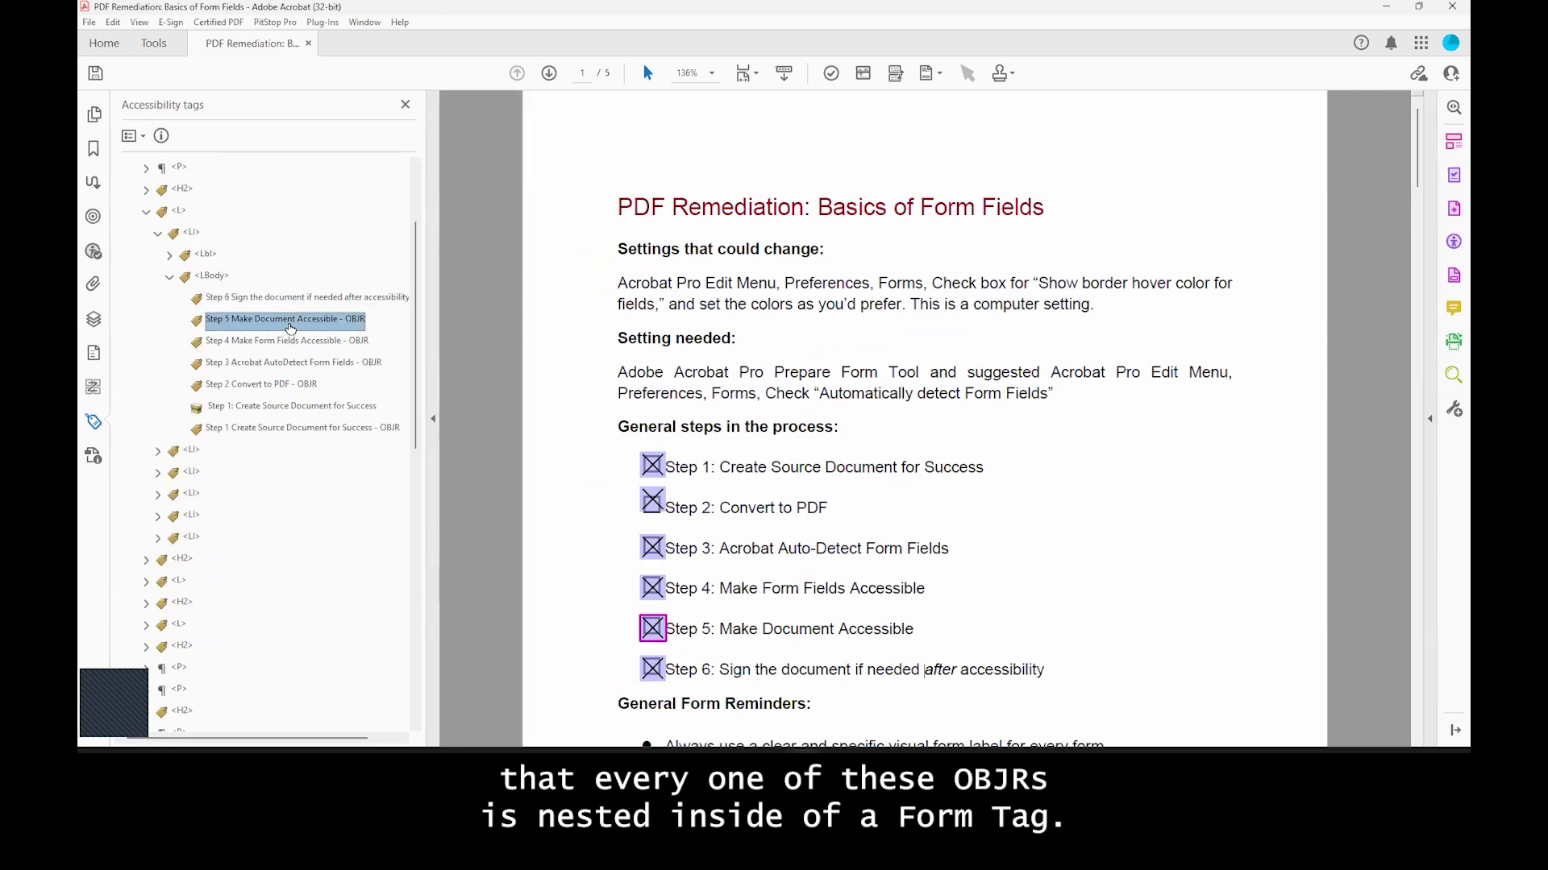
right_click(291, 325)
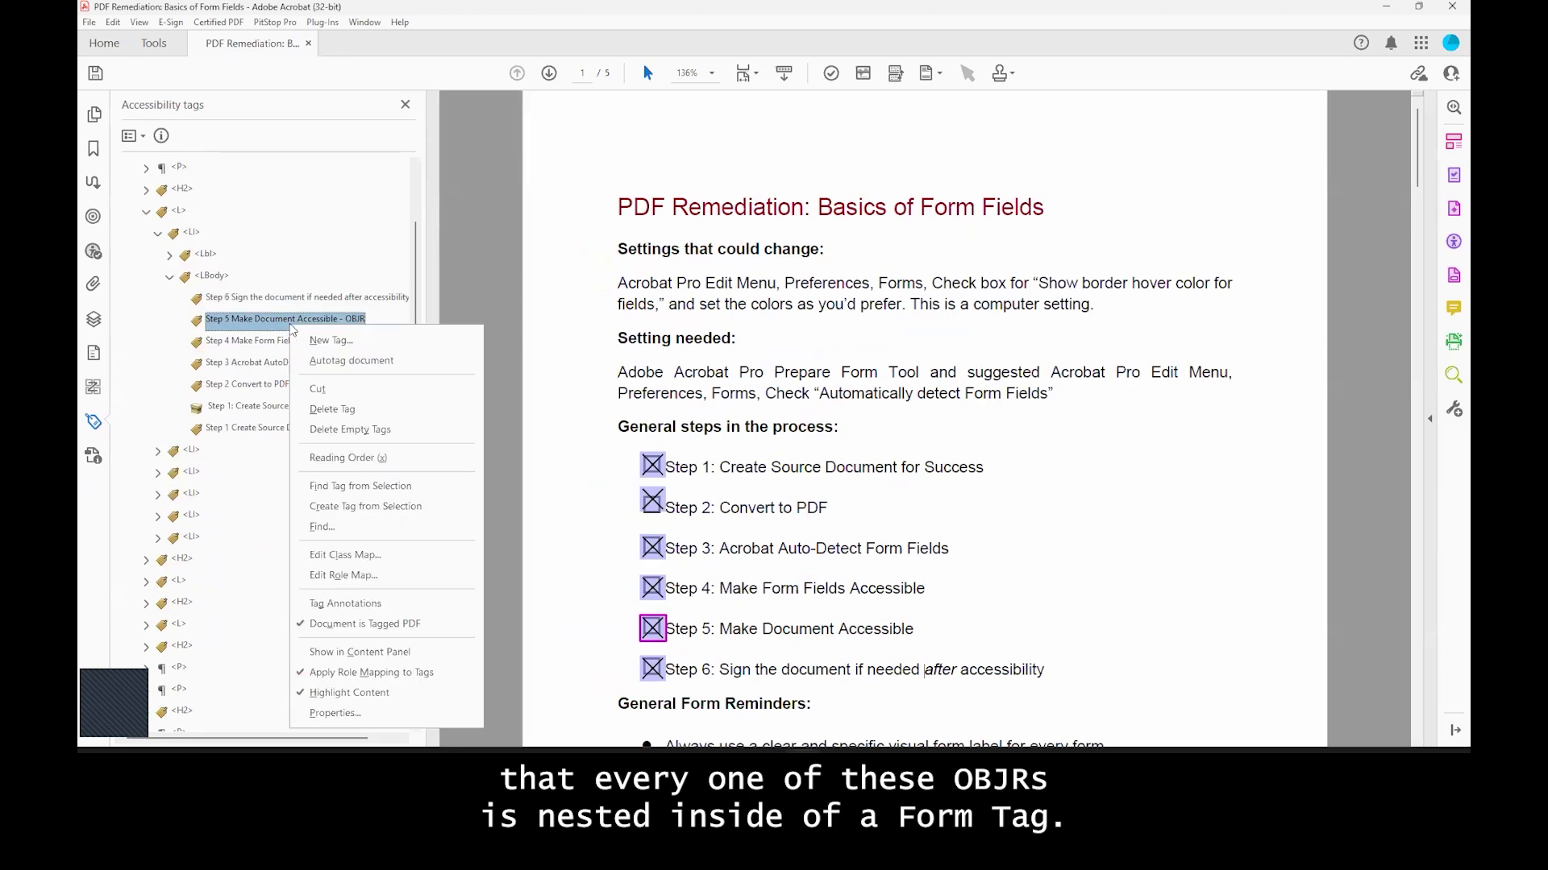
click(335, 348)
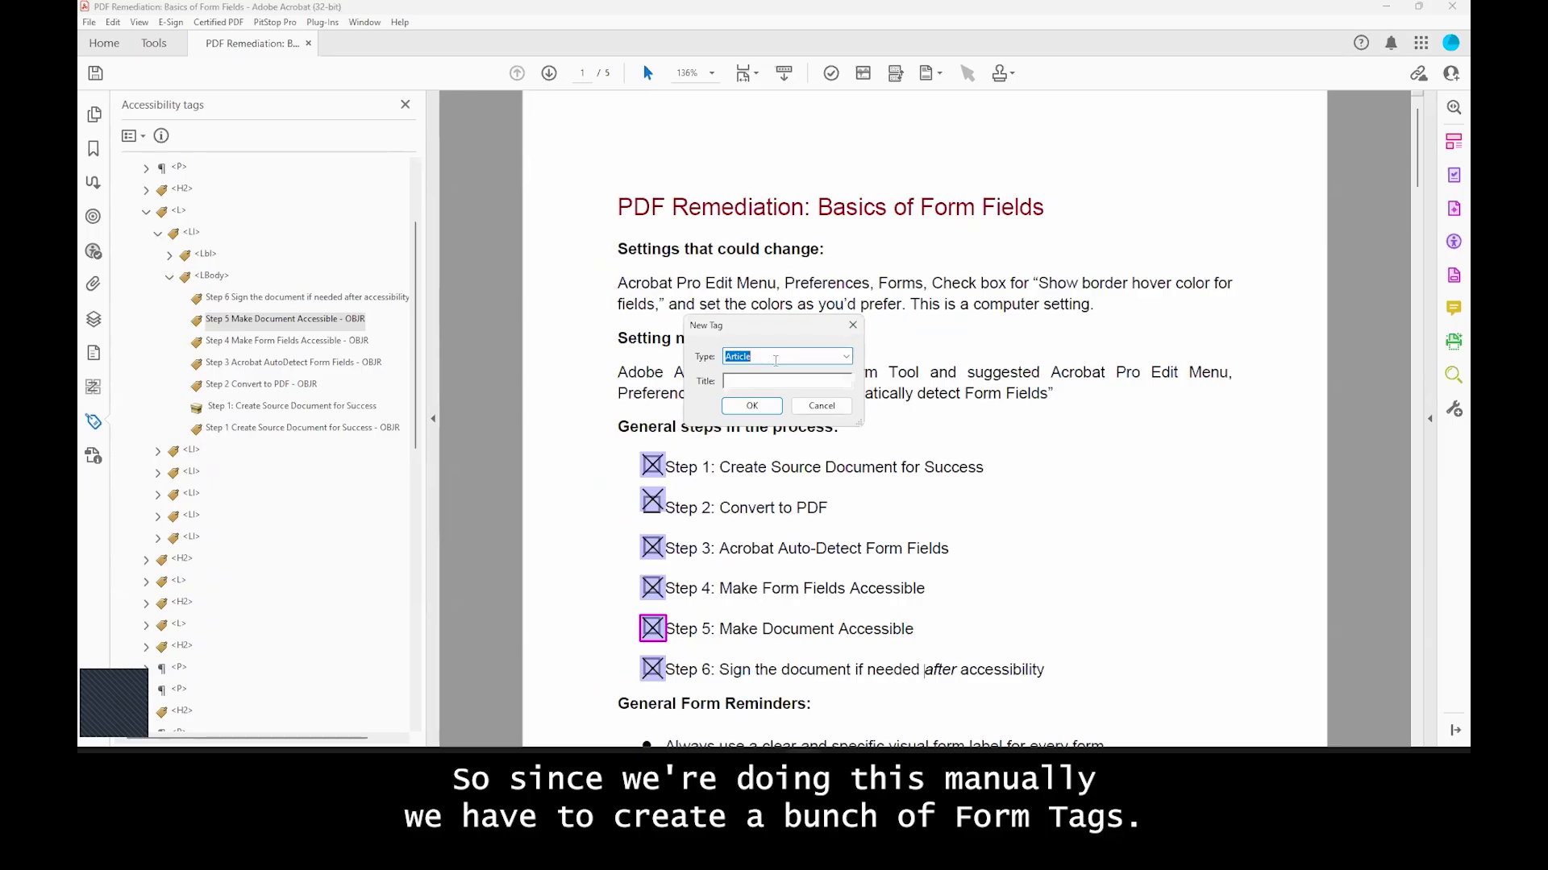
text(Form)
click(846, 356)
click(846, 356)
click(751, 405)
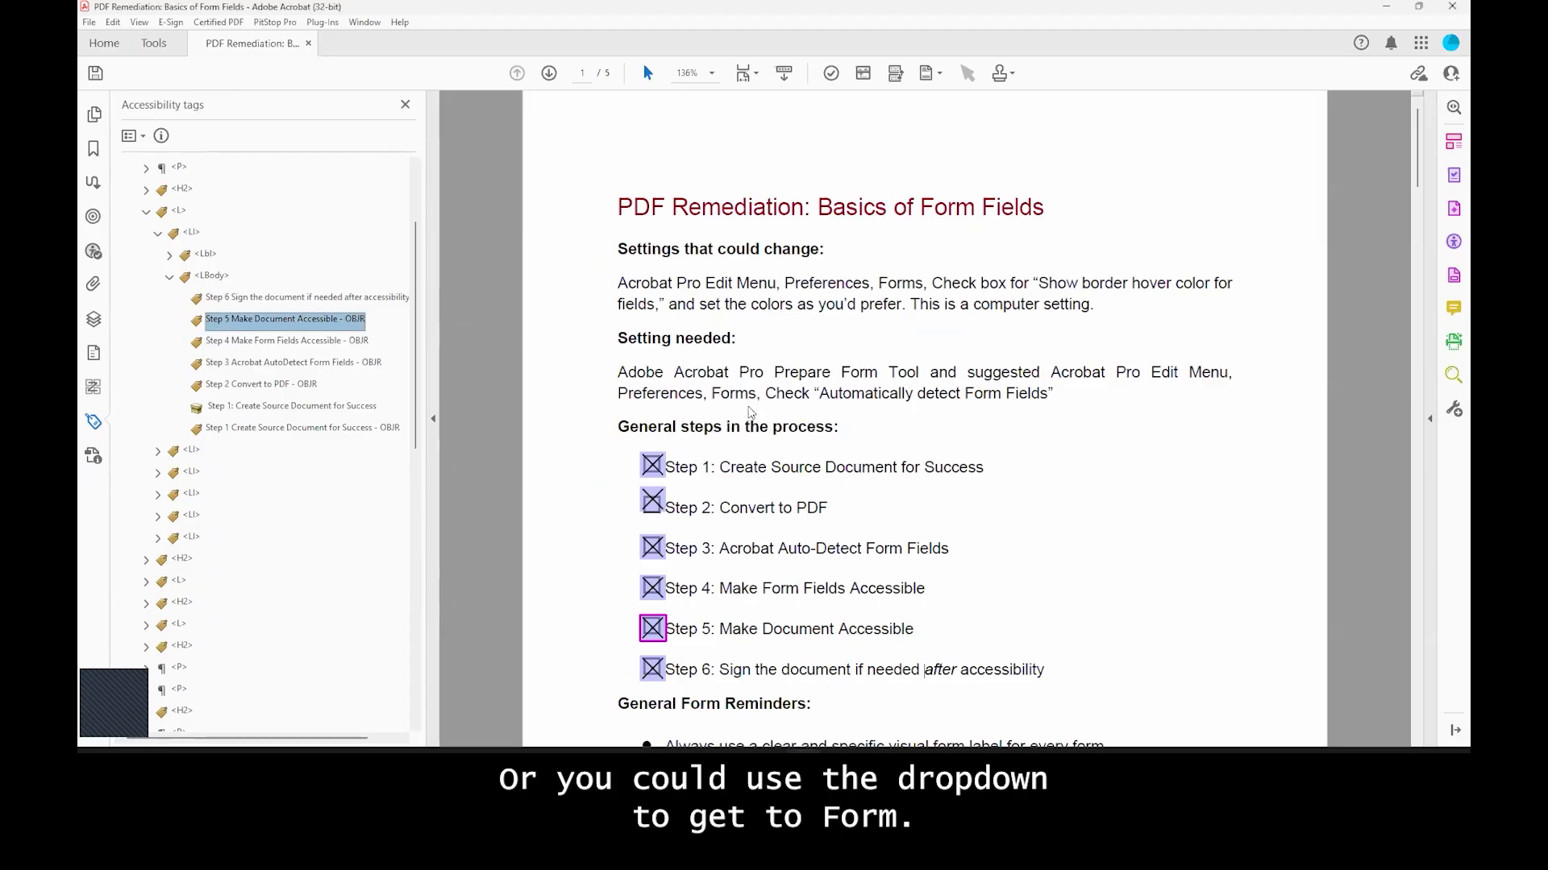
Step: Add four more Form tags beside the first one in the Step 1 LBody
right_click(223, 341)
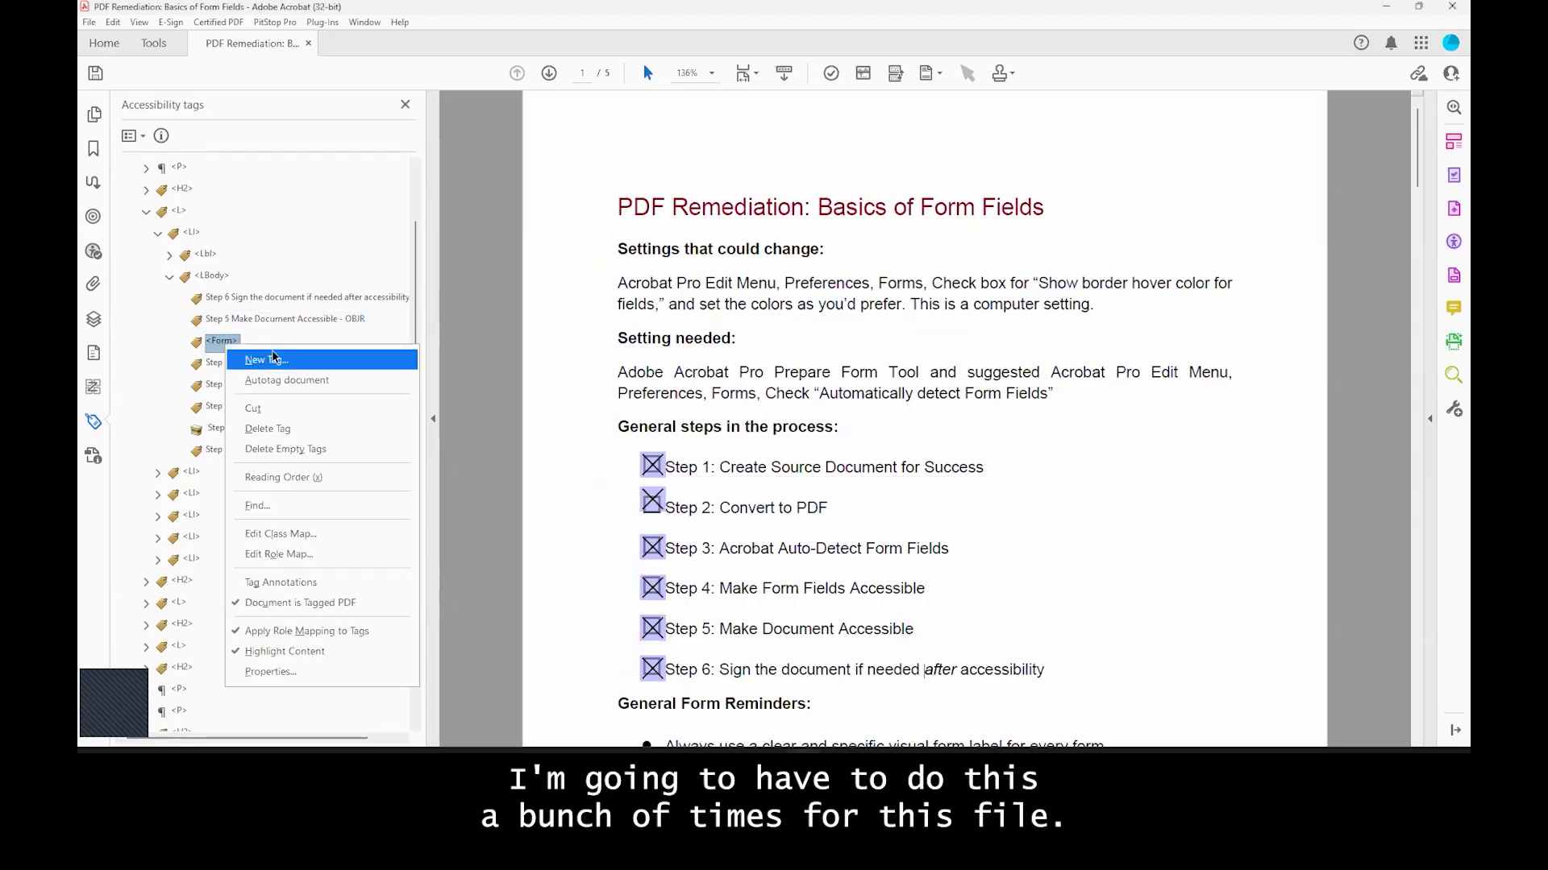
click(273, 357)
click(751, 405)
right_click(224, 345)
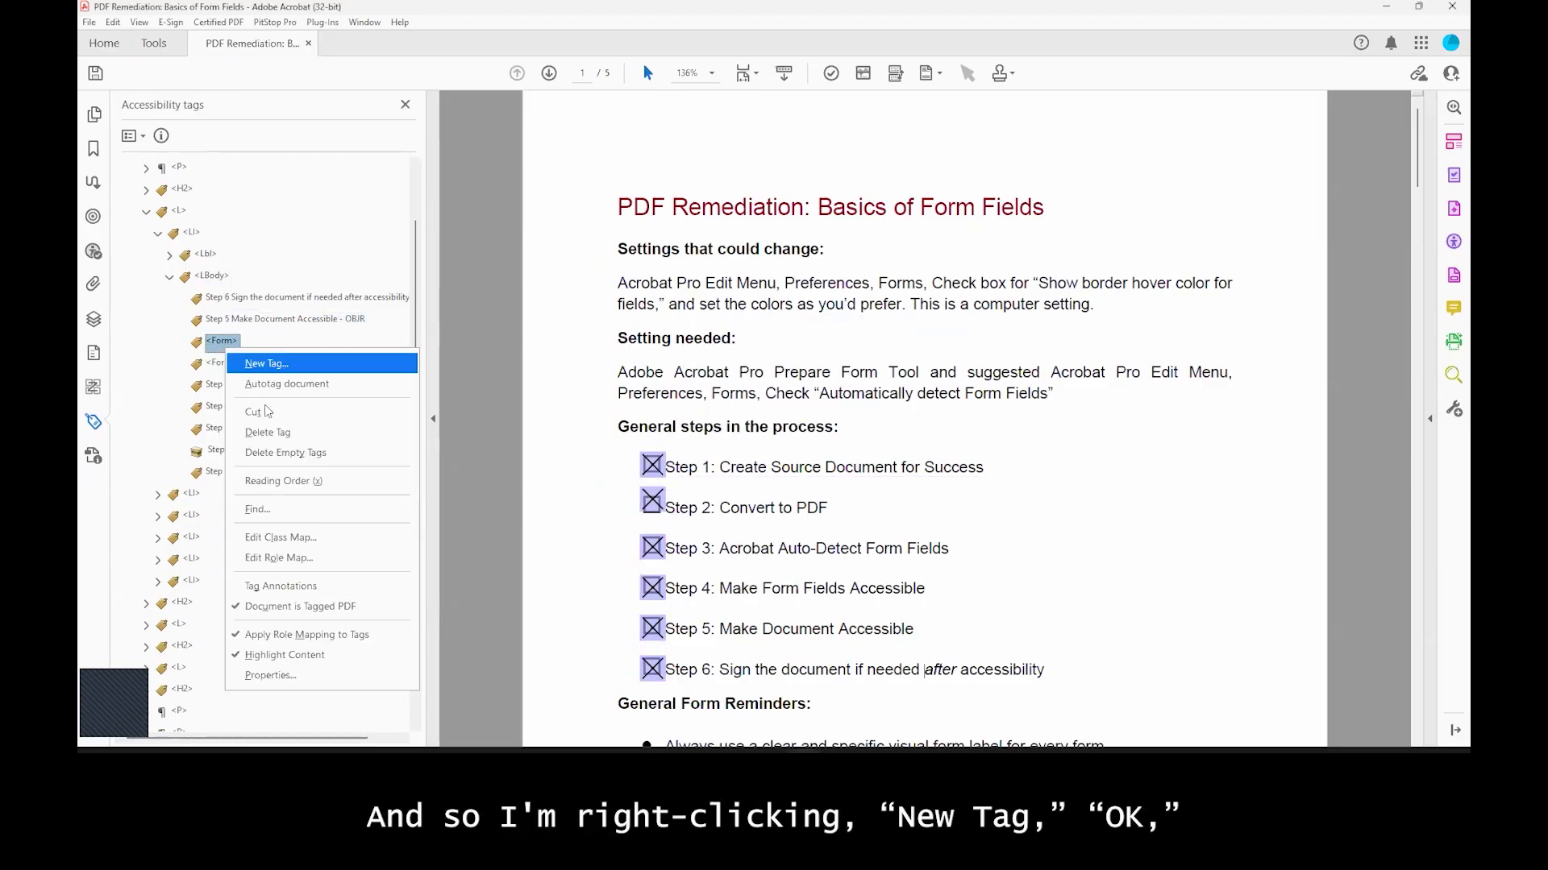
click(270, 364)
click(751, 406)
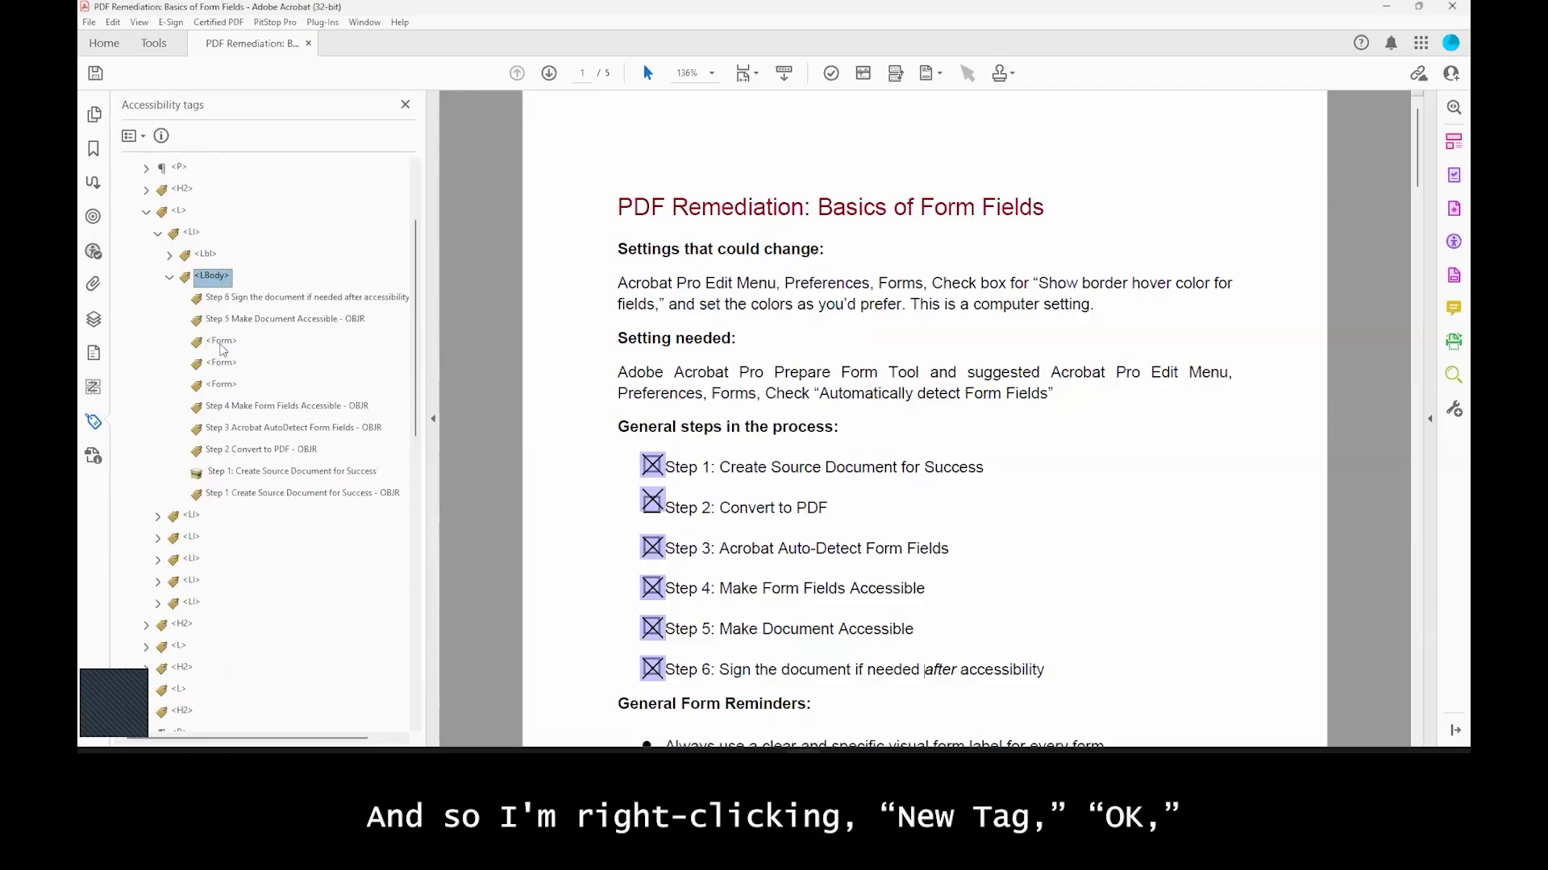
right_click(222, 348)
click(270, 363)
click(751, 407)
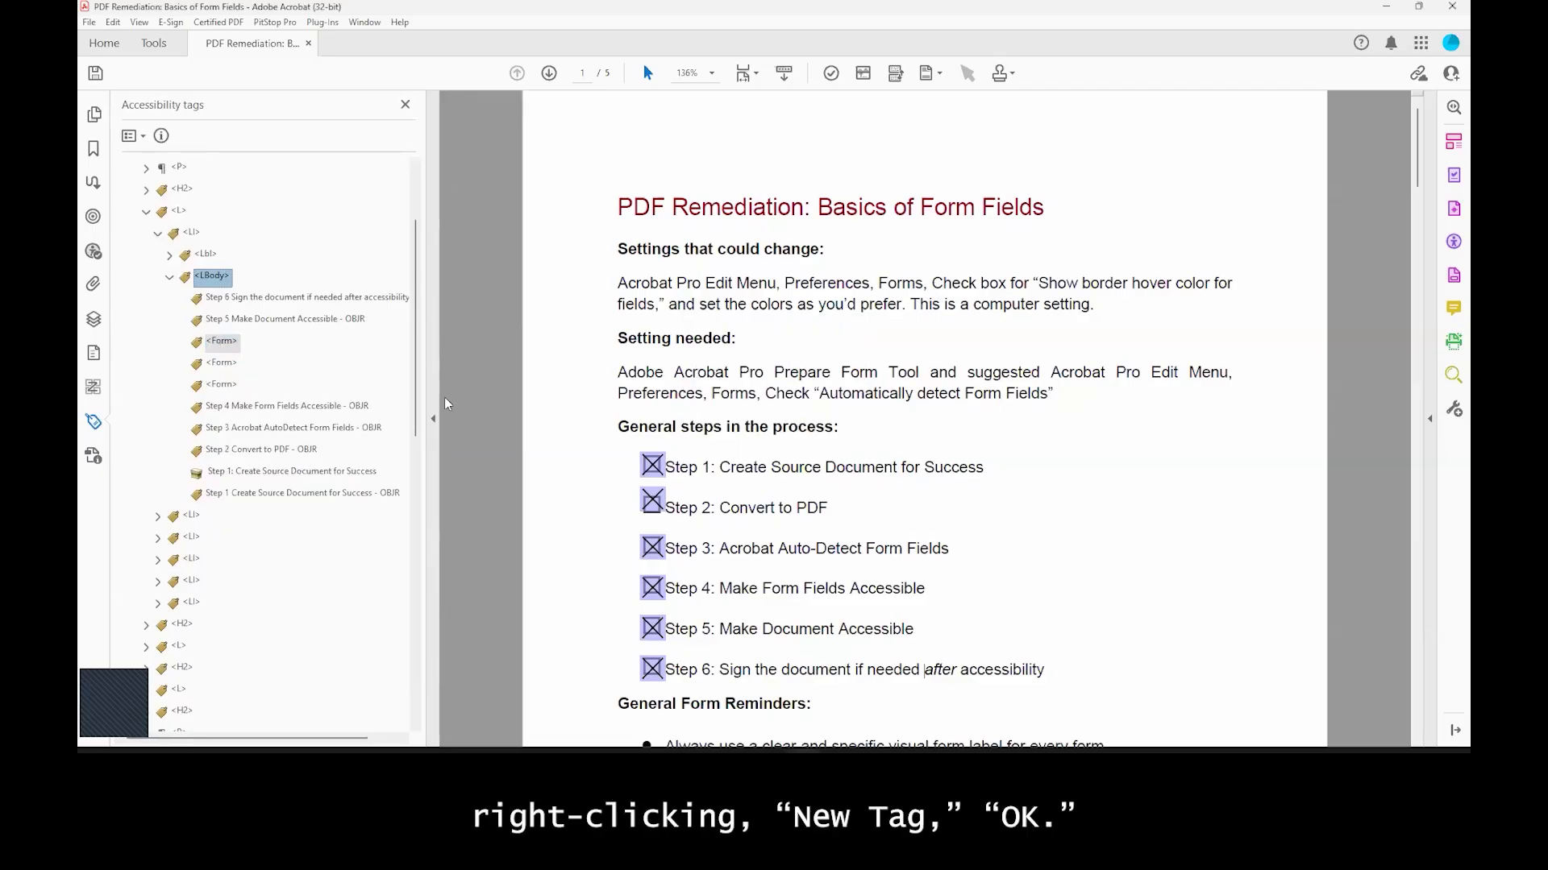
right_click(228, 344)
click(270, 350)
click(751, 405)
Step: Add a sixth Form tag and nest each of the six OBJR entries in its own Form tag, ordered Step 1 to Step 6
click(279, 322)
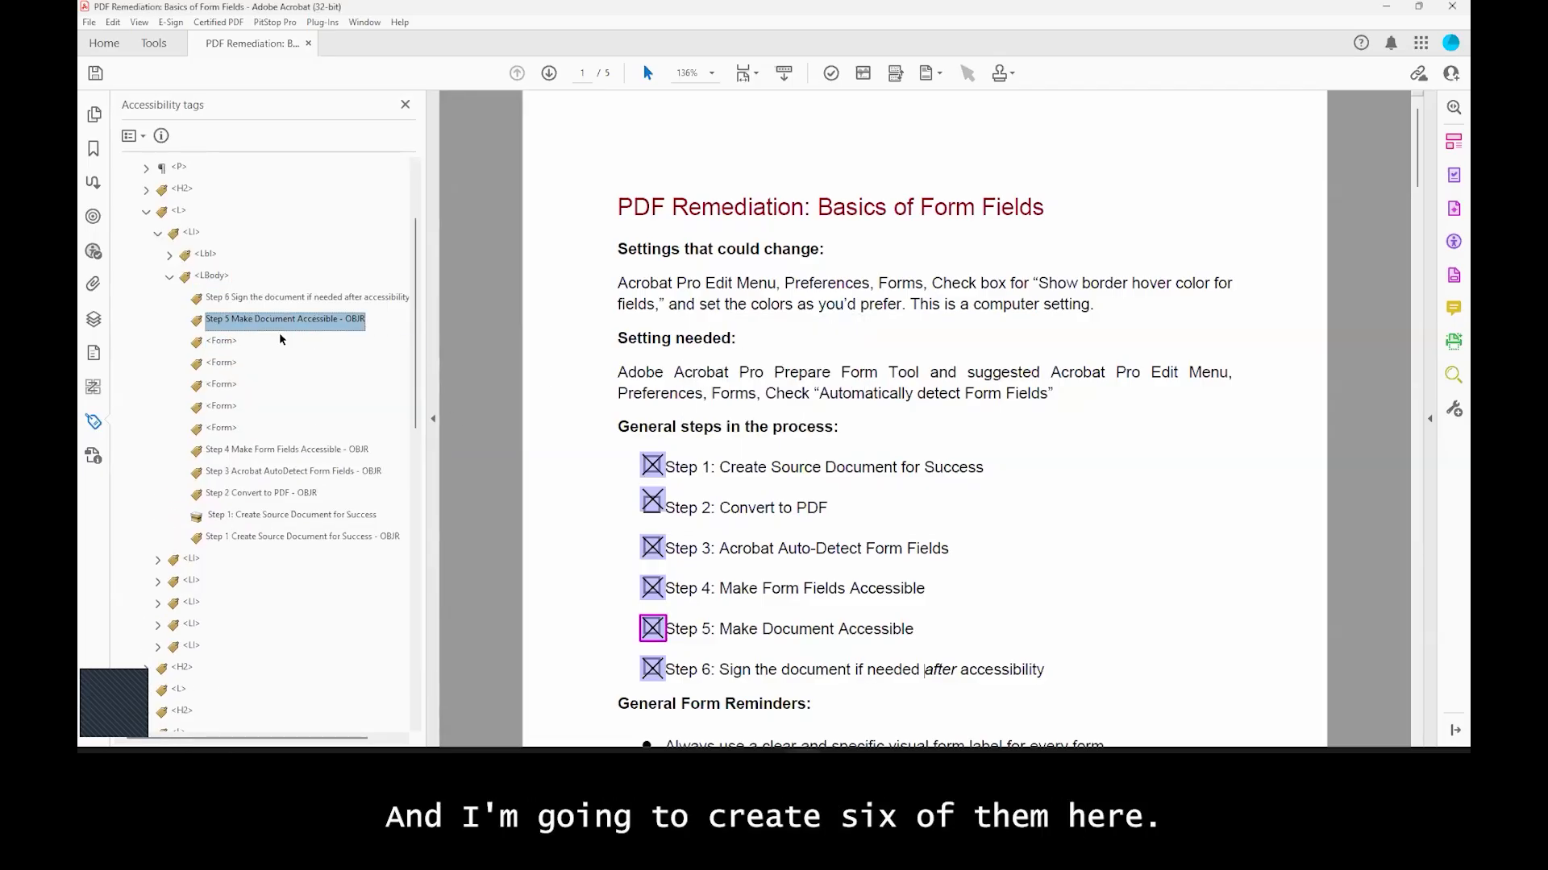
click(274, 450)
click(254, 537)
mouse_move(245, 400)
mouse_down()
mouse_move(234, 353)
mouse_move(221, 383)
mouse_up()
click(249, 516)
drag(253, 517, 229, 481)
click(257, 518)
drag(266, 319, 224, 522)
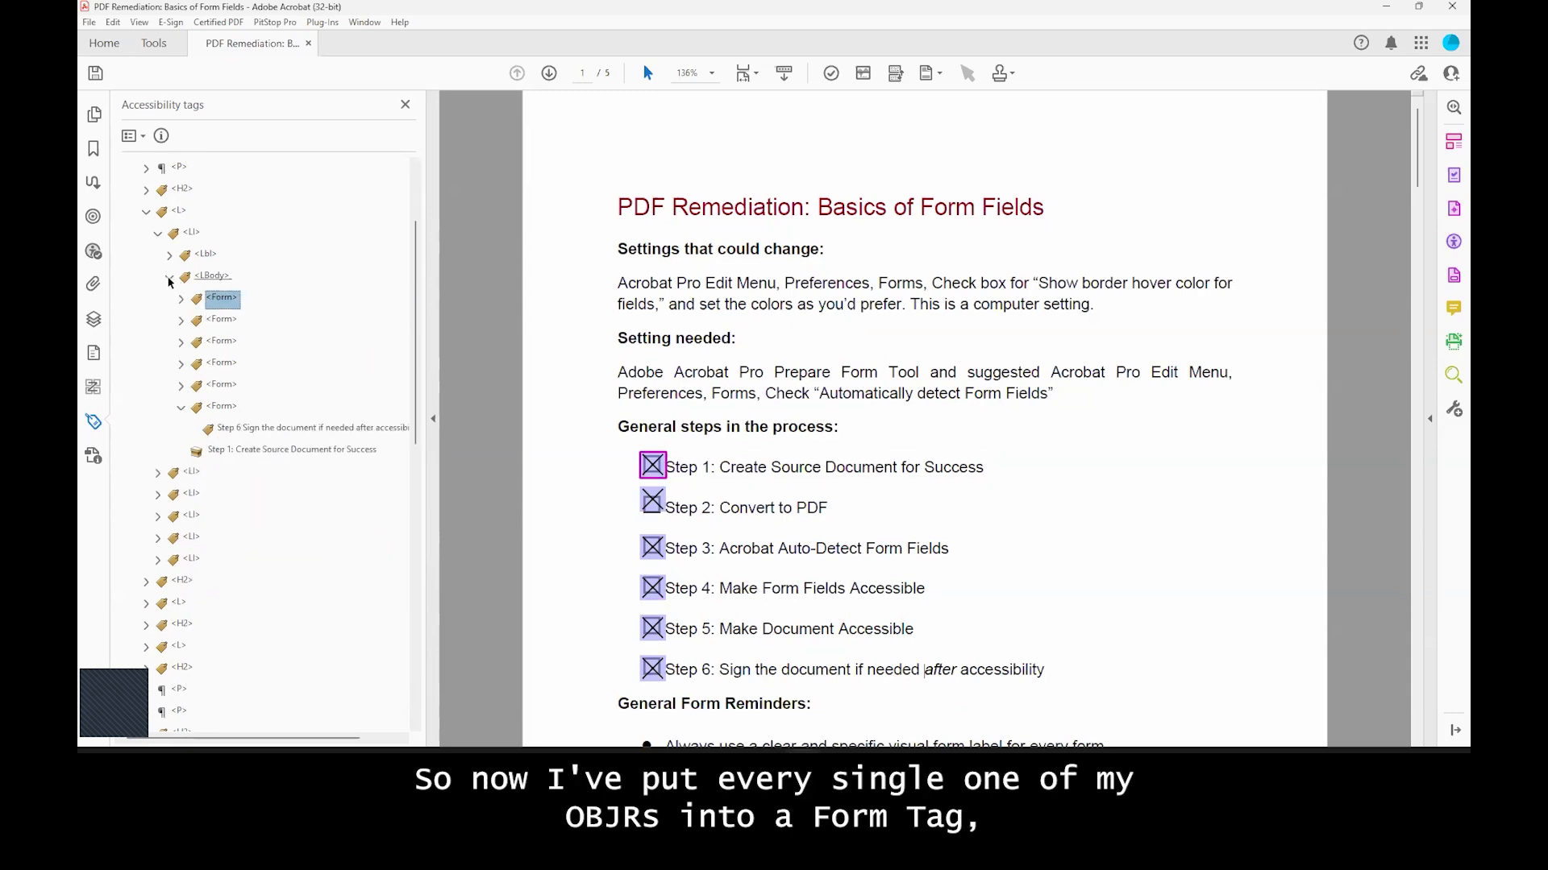
Step: Expand the LBody's Form tags and review their nested OBJR entries and the enclosing list tag
ctrl+click(167, 277)
ctrl+click(168, 277)
click(261, 366)
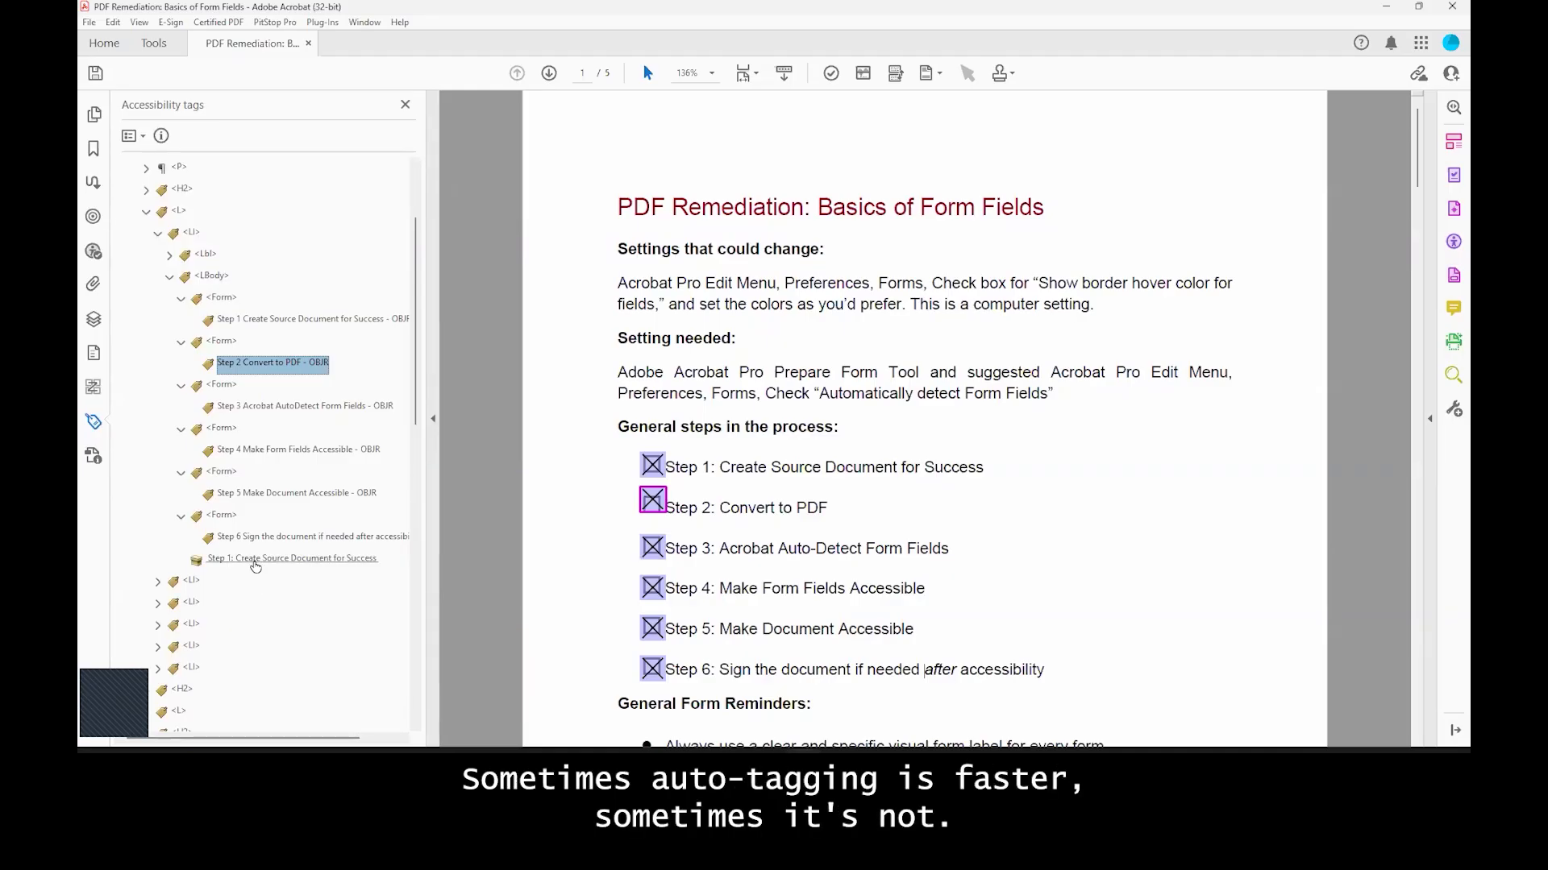
click(218, 300)
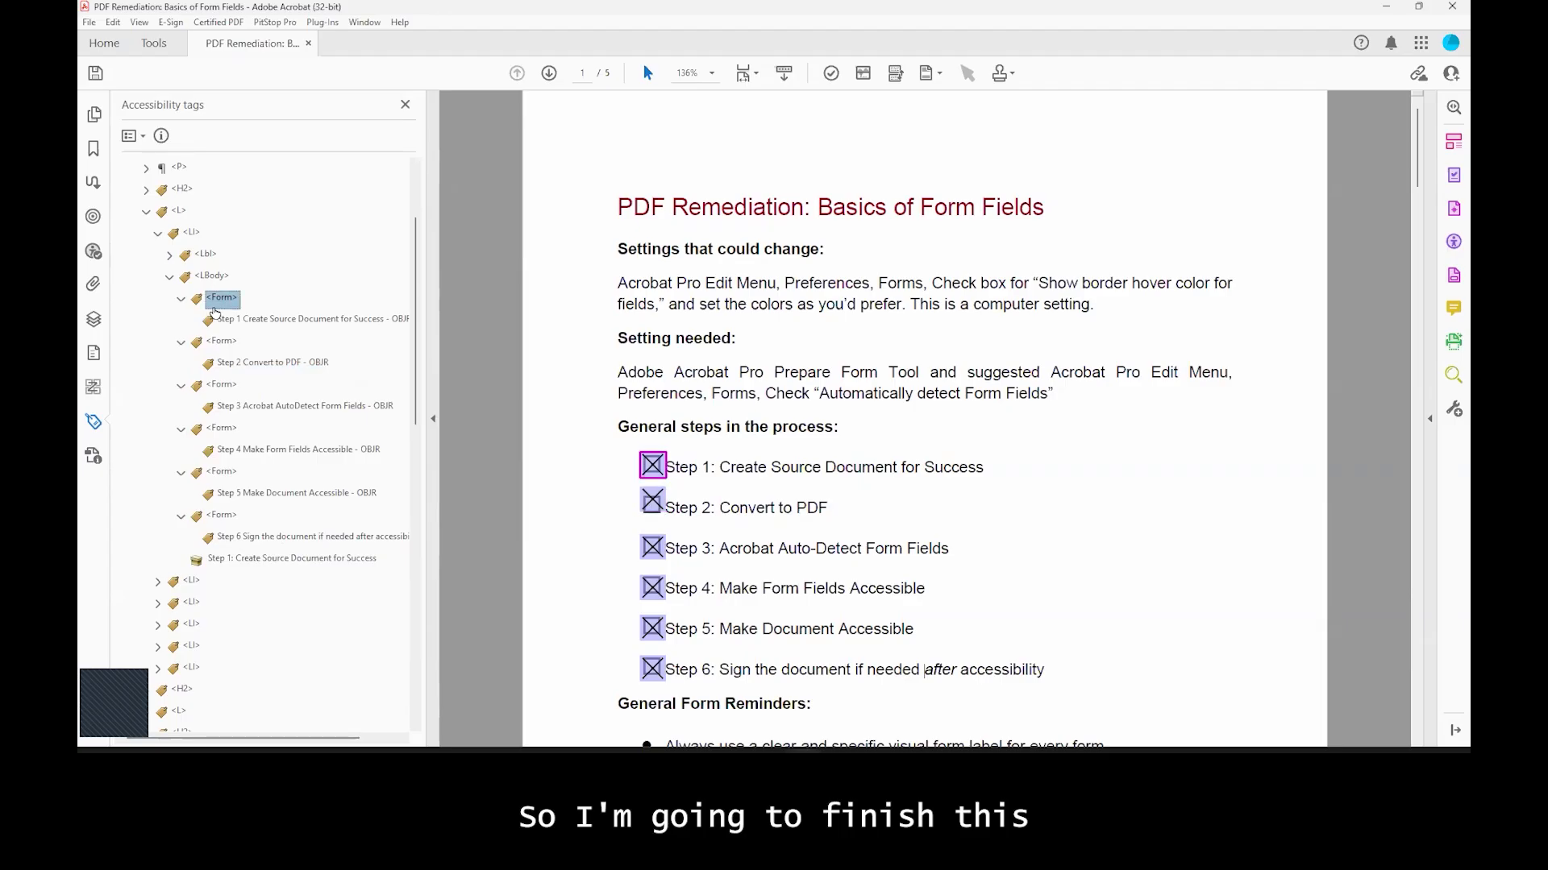
click(220, 279)
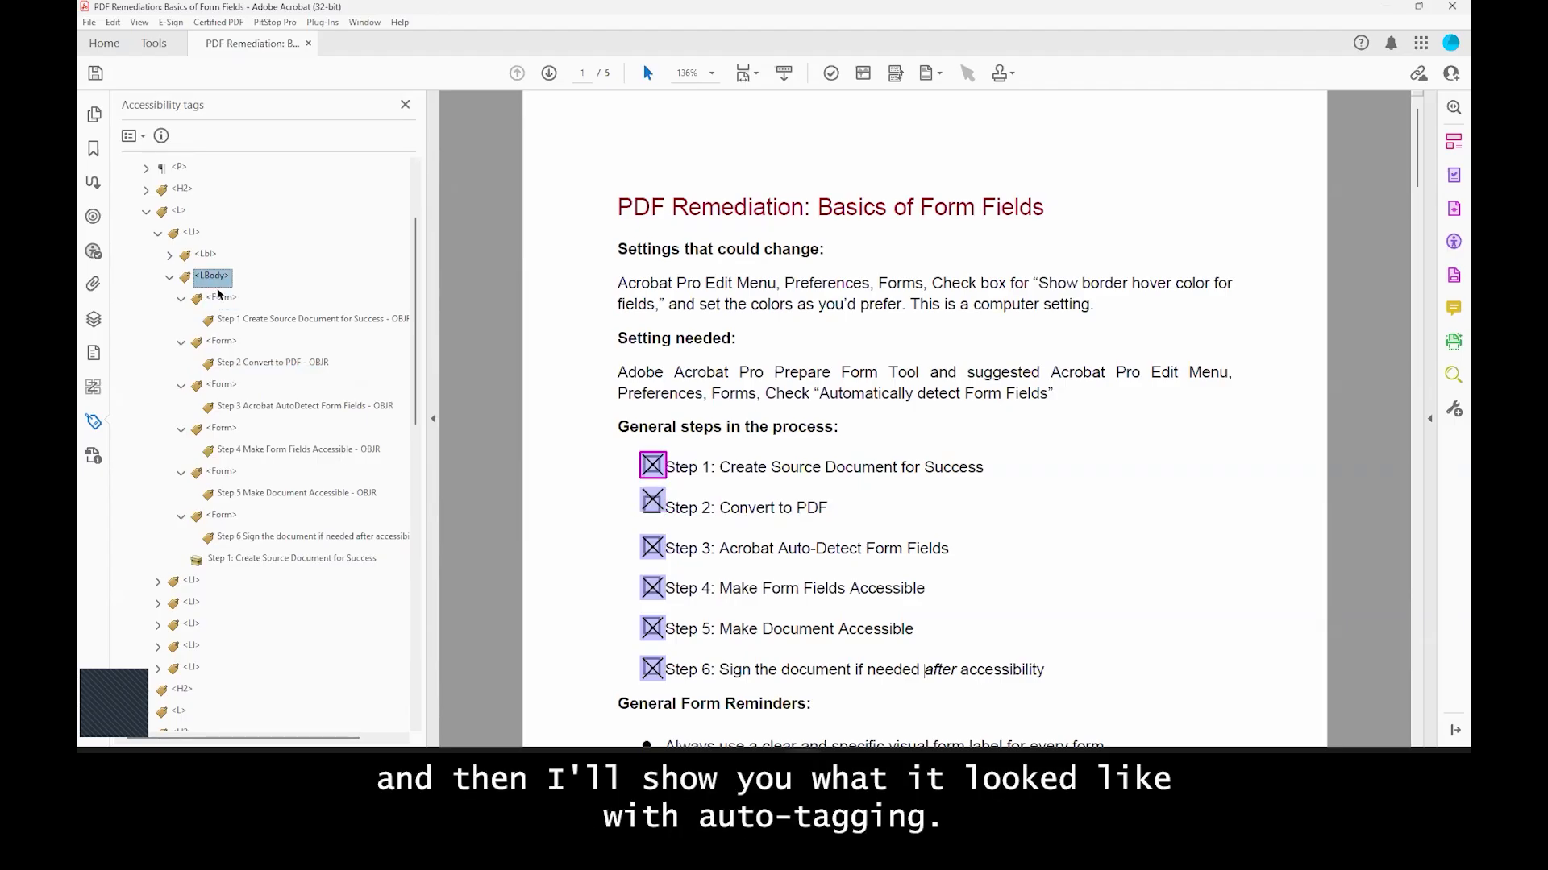
click(179, 212)
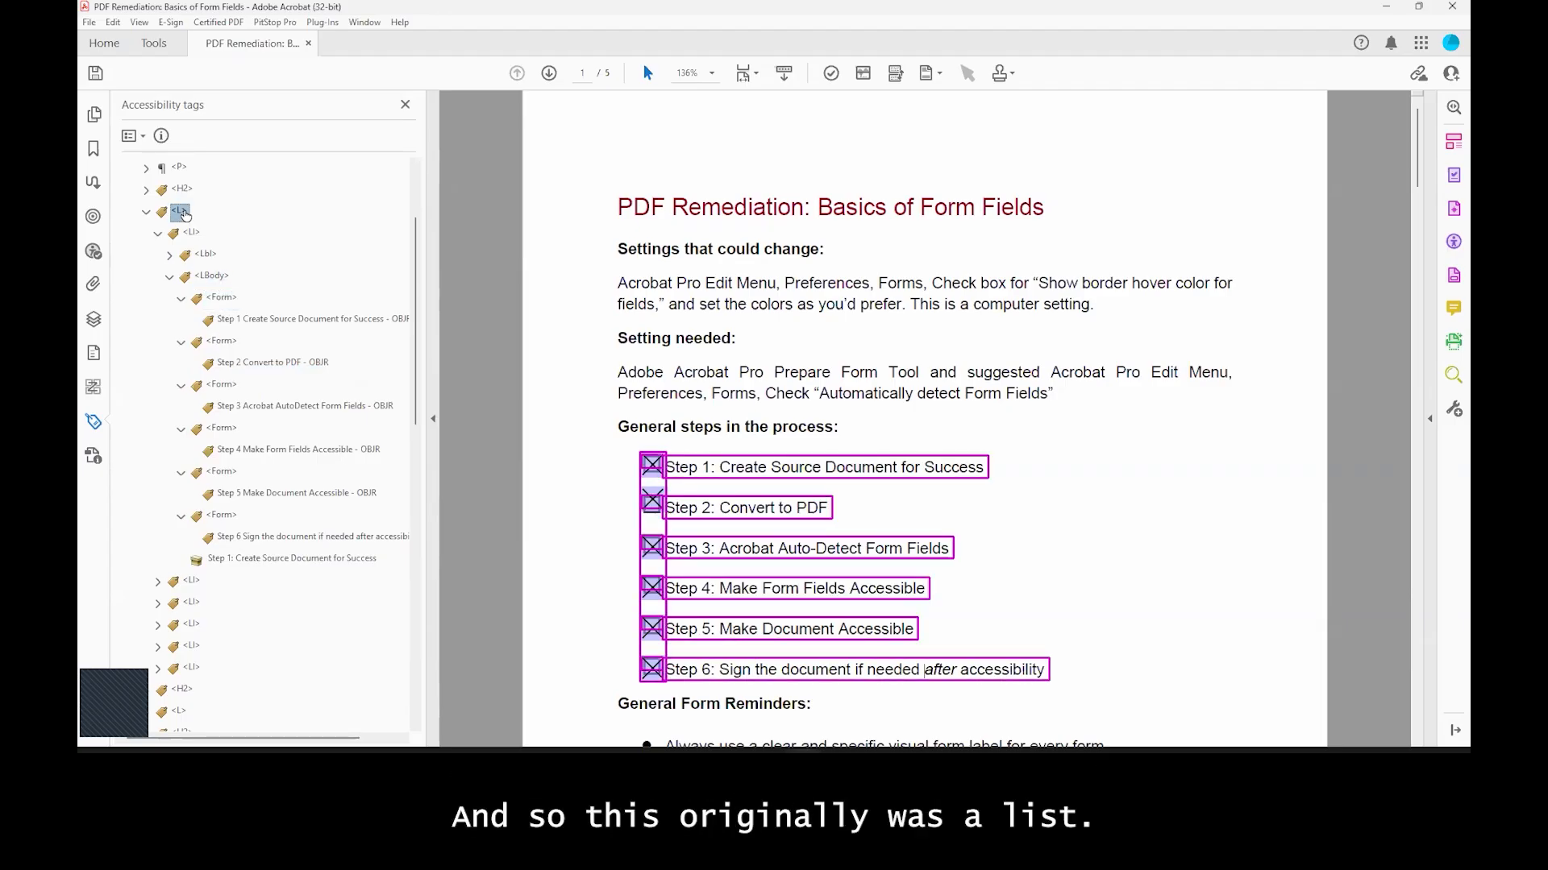
Step: Expand the remaining list items and their LBody tags so that the Step 2 to Step 6 containers are accessible
click(184, 191)
click(211, 275)
click(232, 561)
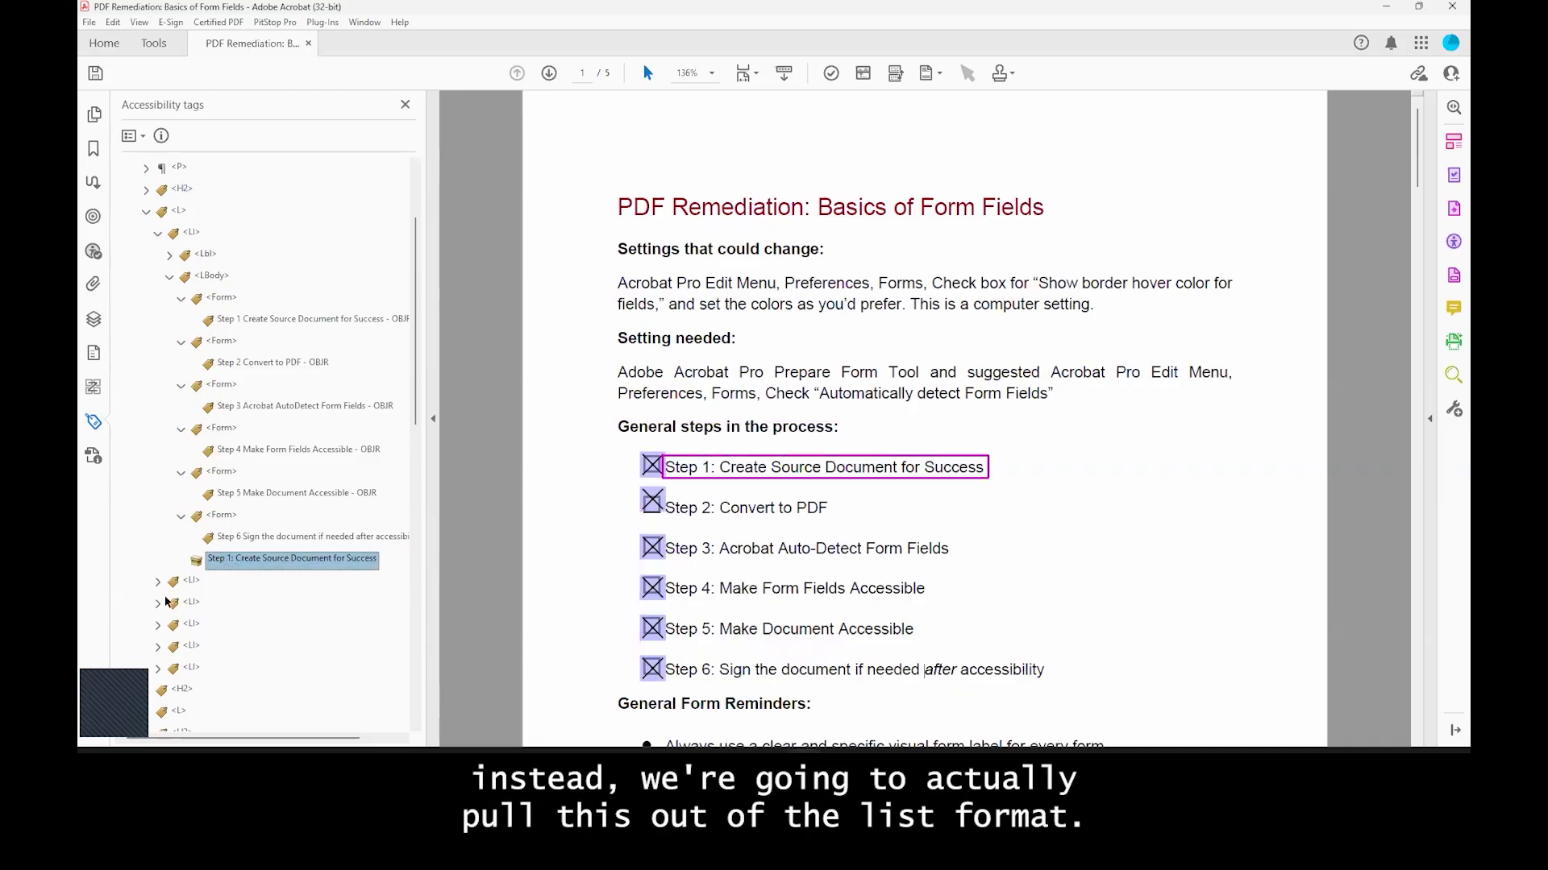
click(191, 582)
click(158, 582)
click(170, 626)
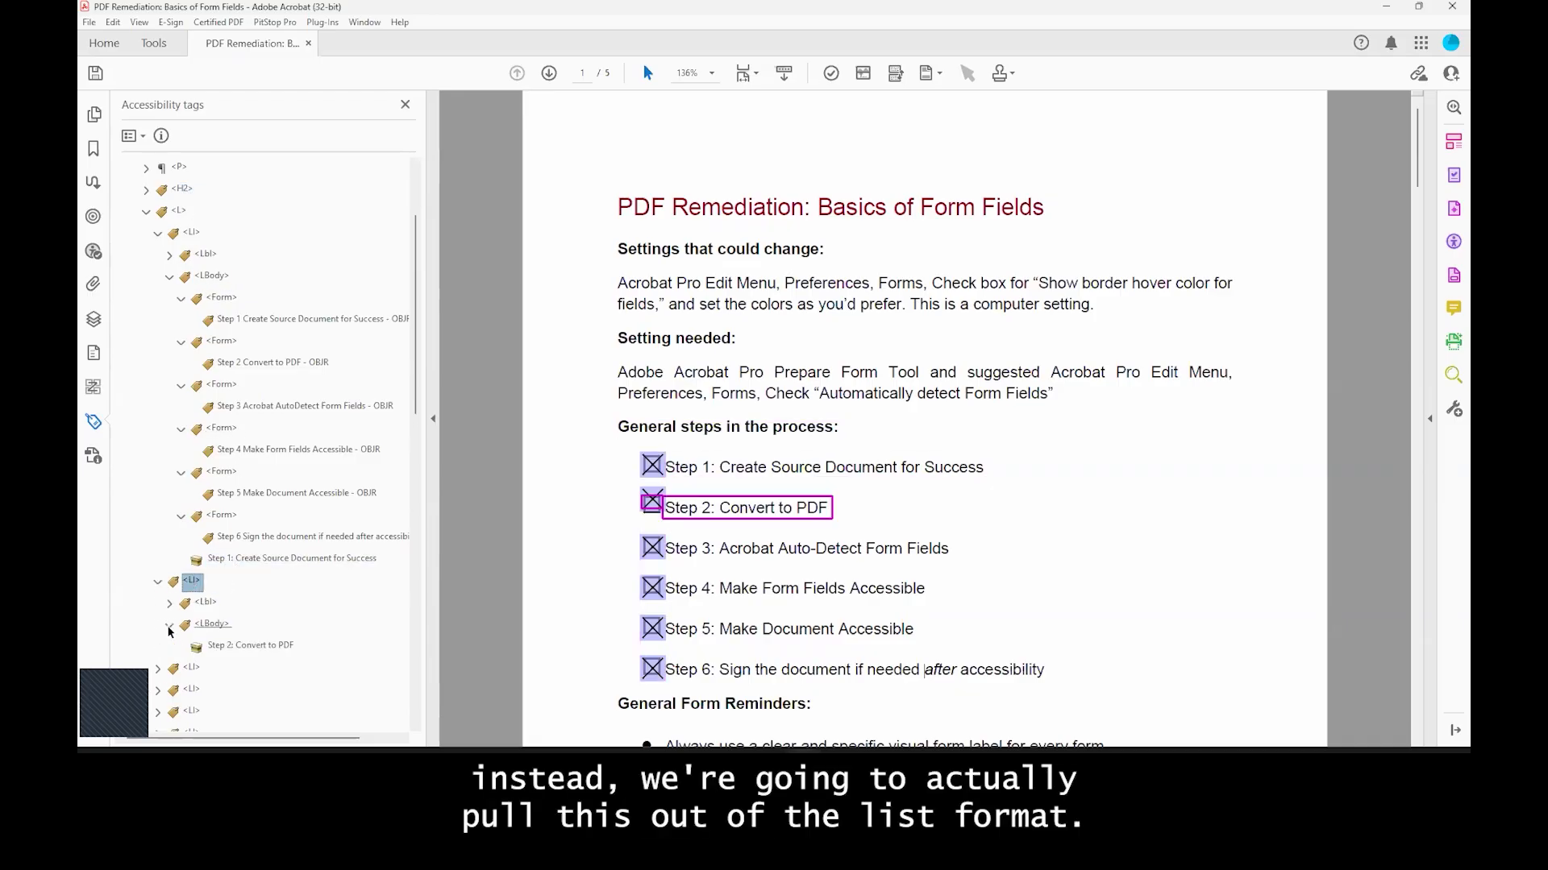
click(158, 669)
scroll(159, 673, down, 3)
click(170, 516)
click(158, 559)
click(169, 603)
click(158, 646)
click(169, 690)
scroll(169, 695, down, 2)
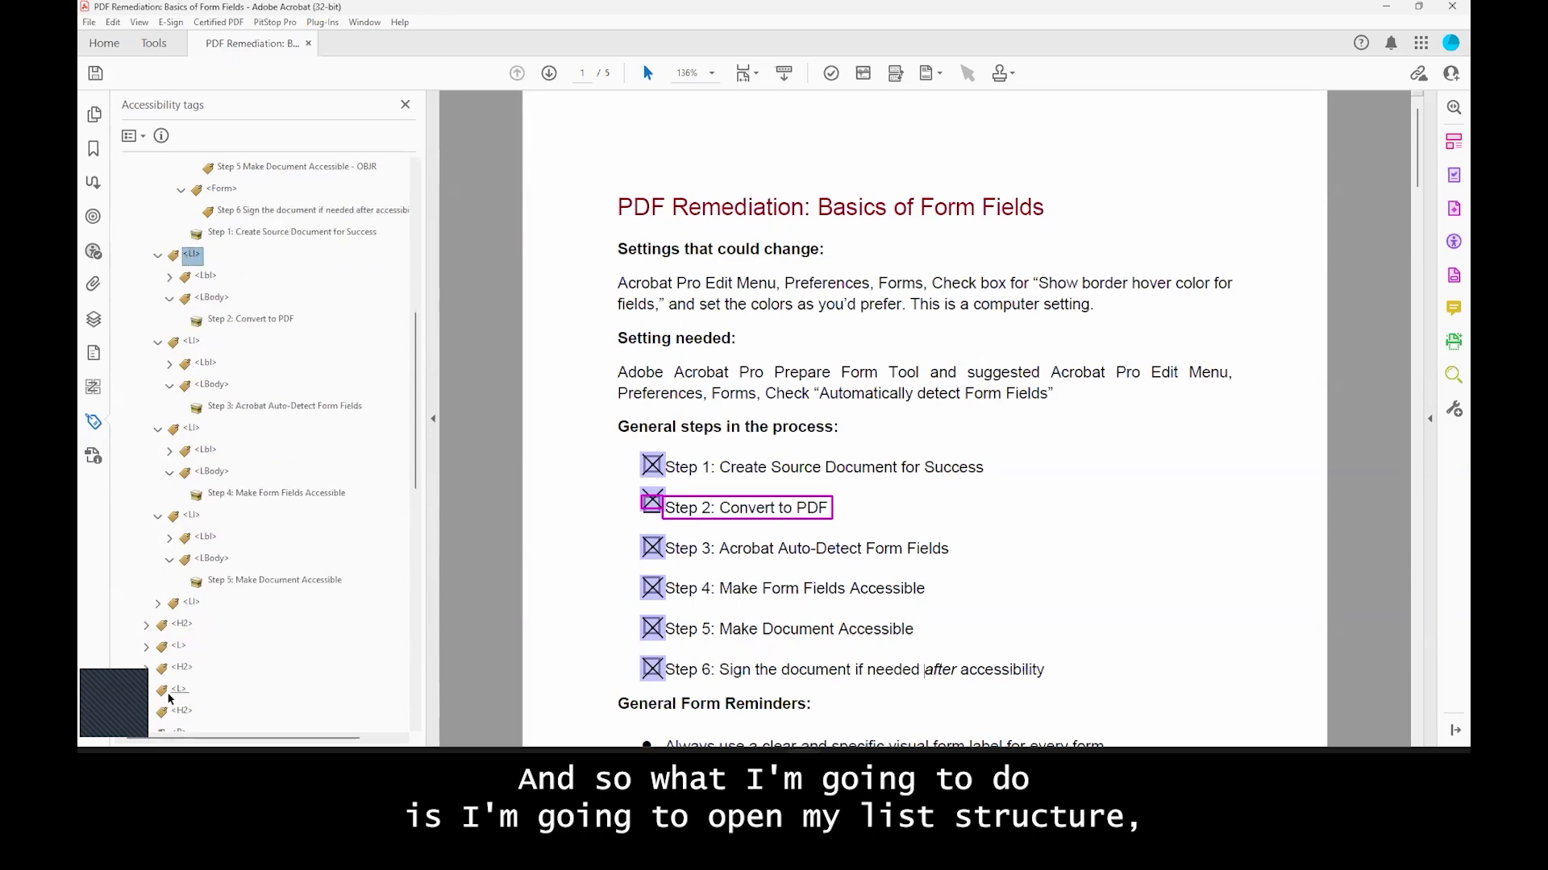
click(158, 603)
click(169, 647)
Step: Try to convert the LBody tags of all six list items by creating a new tag of type P
click(211, 646)
ctrl+click(211, 558)
ctrl+click(211, 471)
ctrl+click(211, 385)
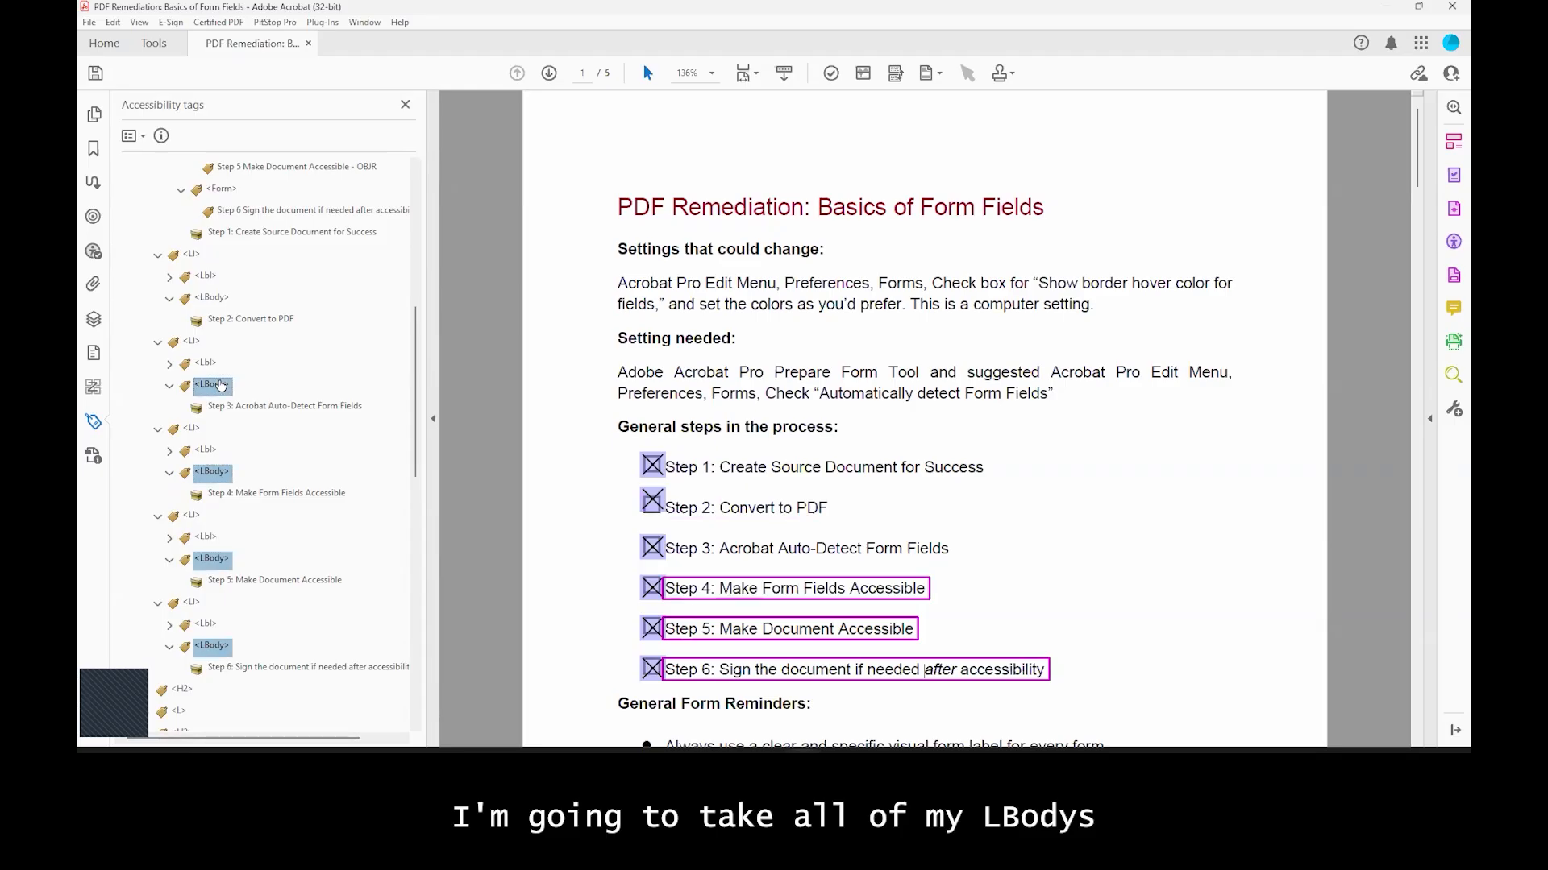
ctrl+click(212, 297)
scroll(223, 258, up, 5)
ctrl+click(214, 277)
right_click(215, 277)
click(230, 291)
text(p)
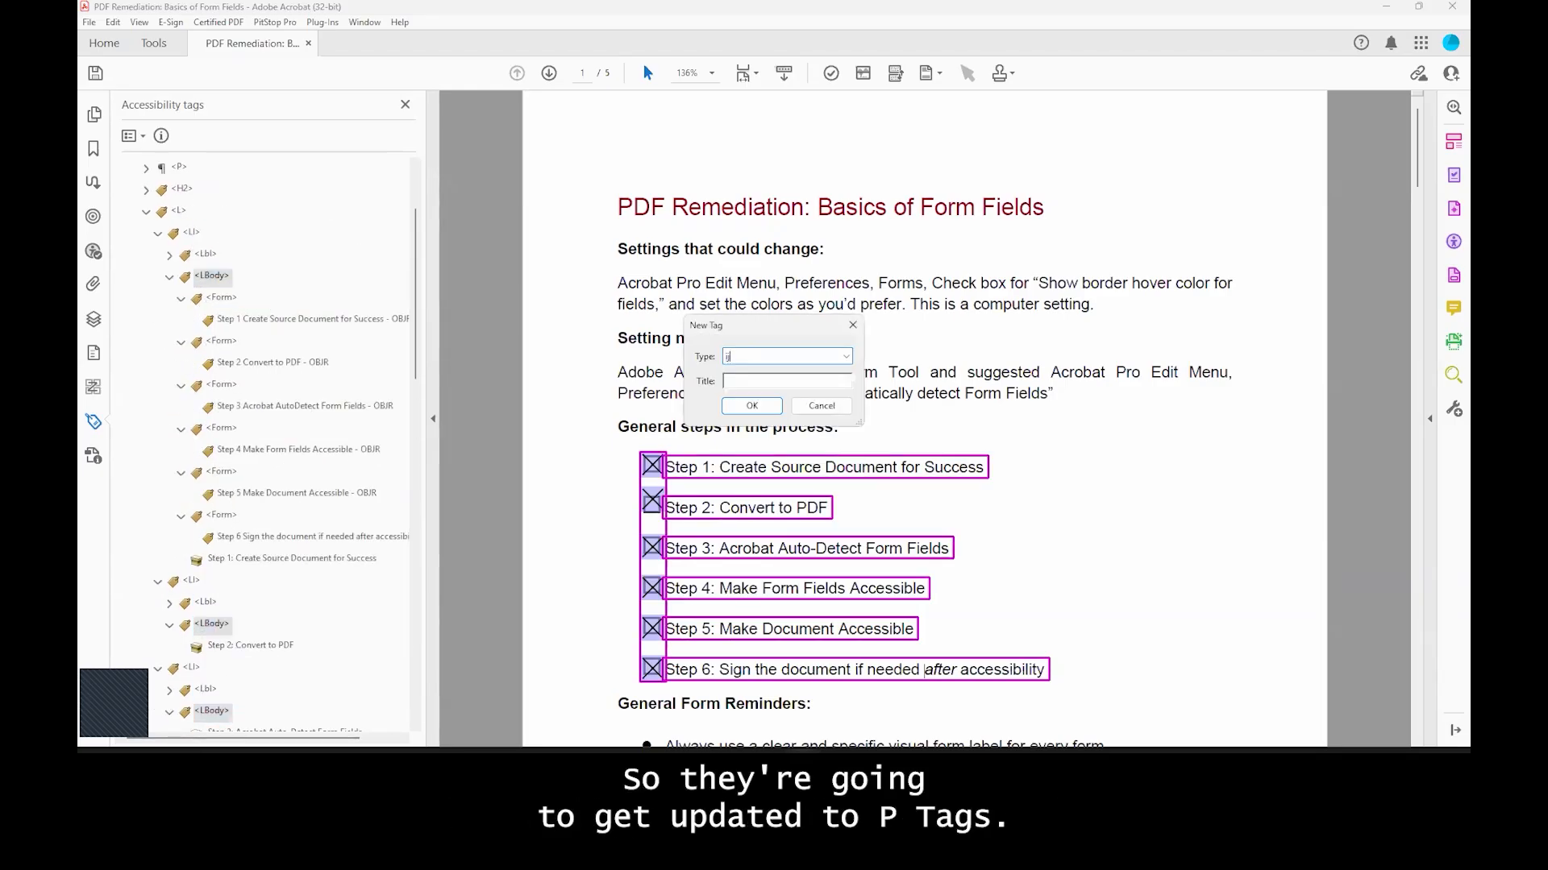
click(751, 405)
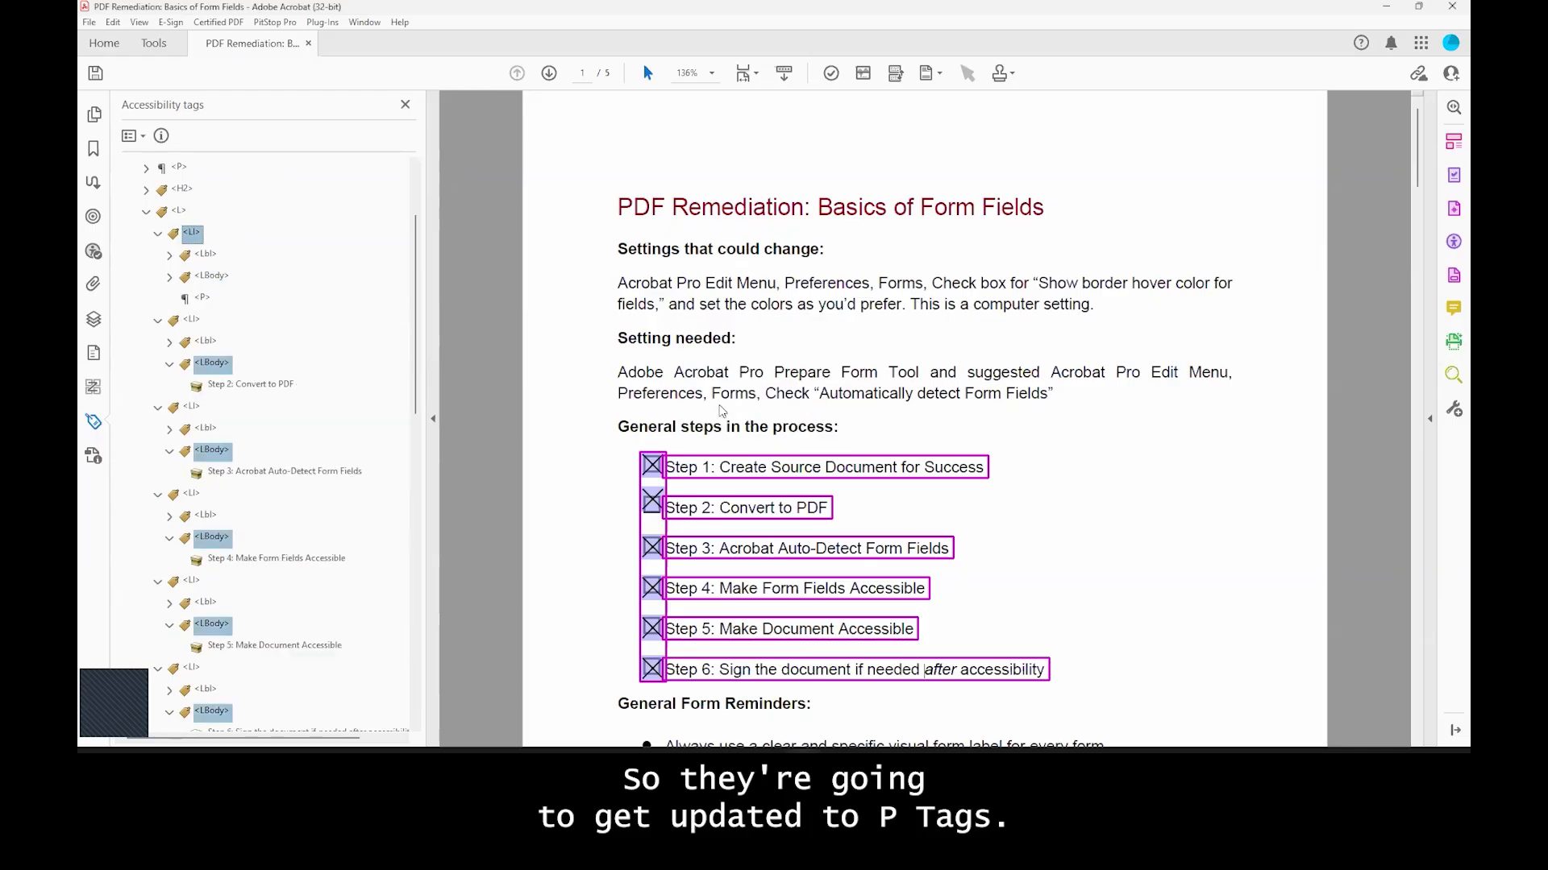
click(203, 298)
click(212, 363)
ctrl+click(212, 450)
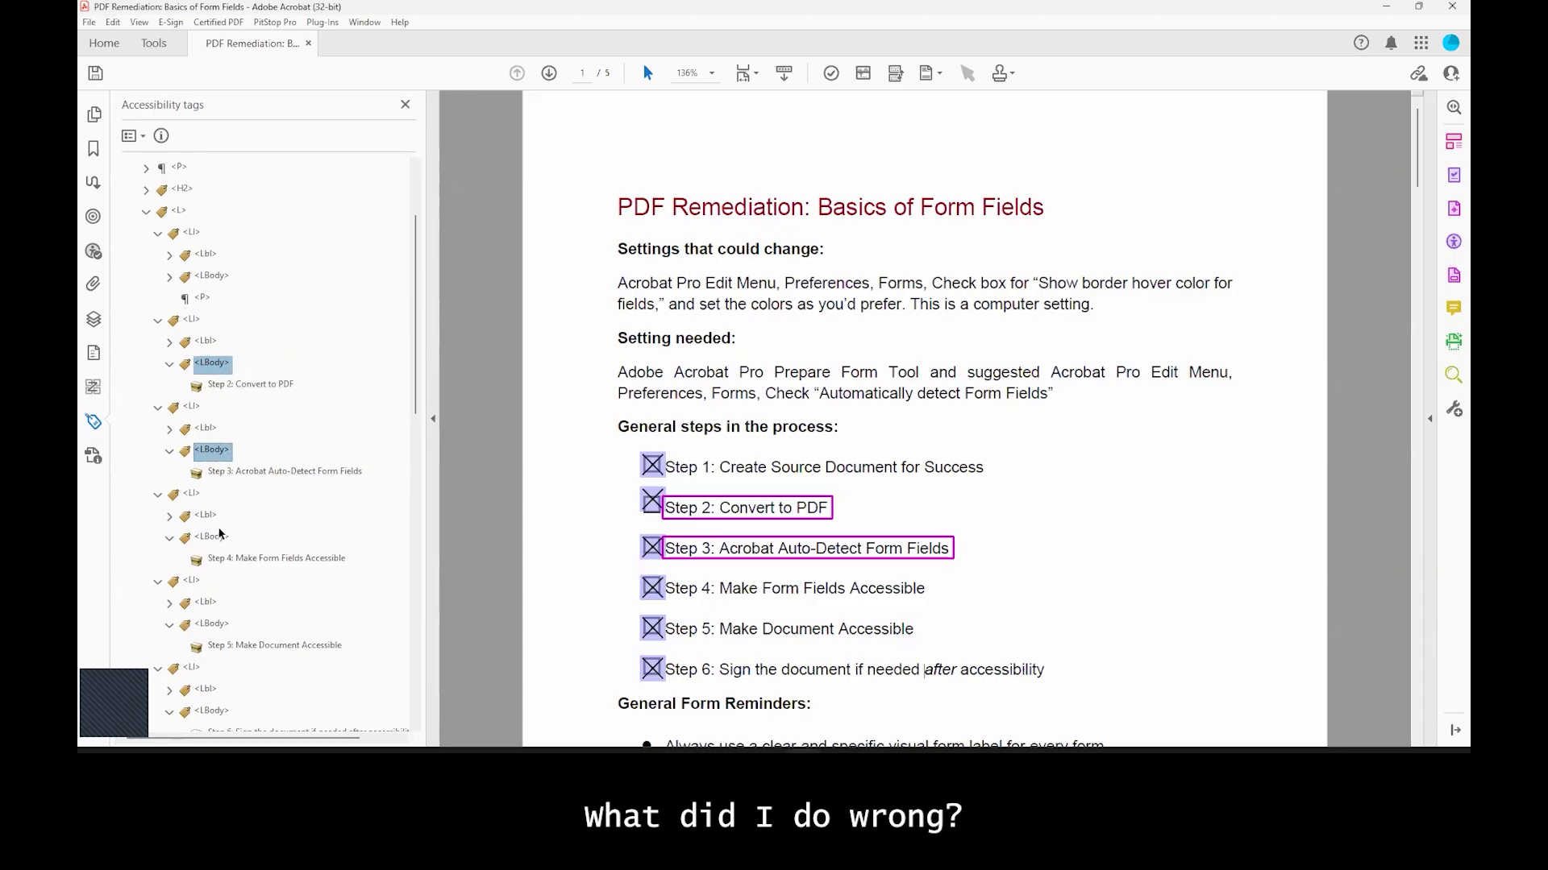
ctrl+click(220, 537)
ctrl+click(217, 625)
shift+click(220, 710)
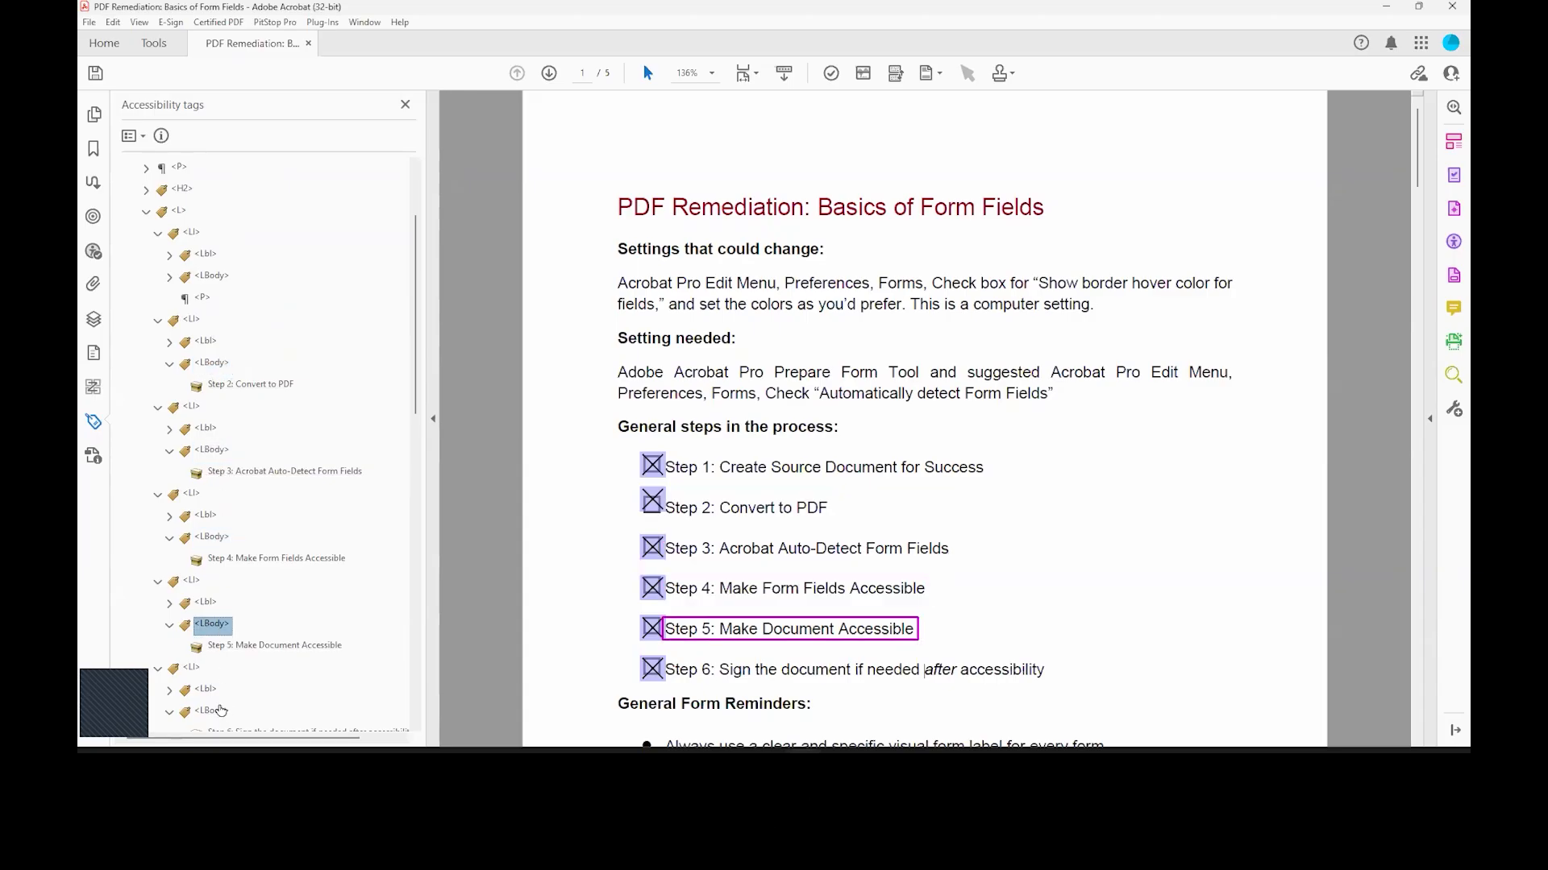
Step: Change the tag type of all six LBody tags to P in their object properties
ctrl+click(217, 625)
ctrl+click(220, 536)
ctrl+click(218, 625)
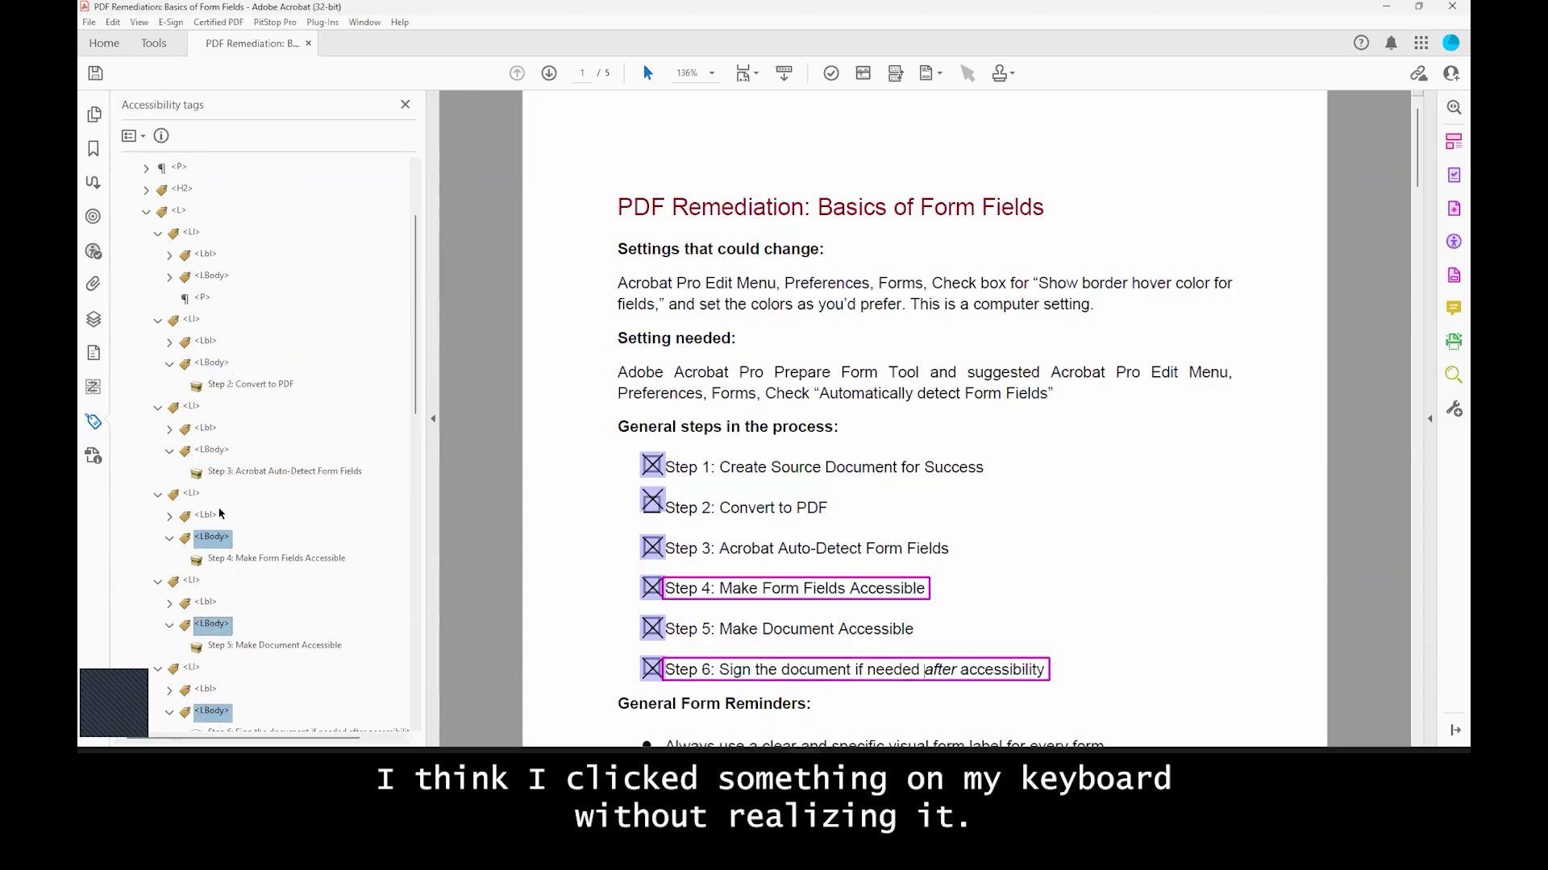
ctrl+click(212, 450)
ctrl+click(212, 363)
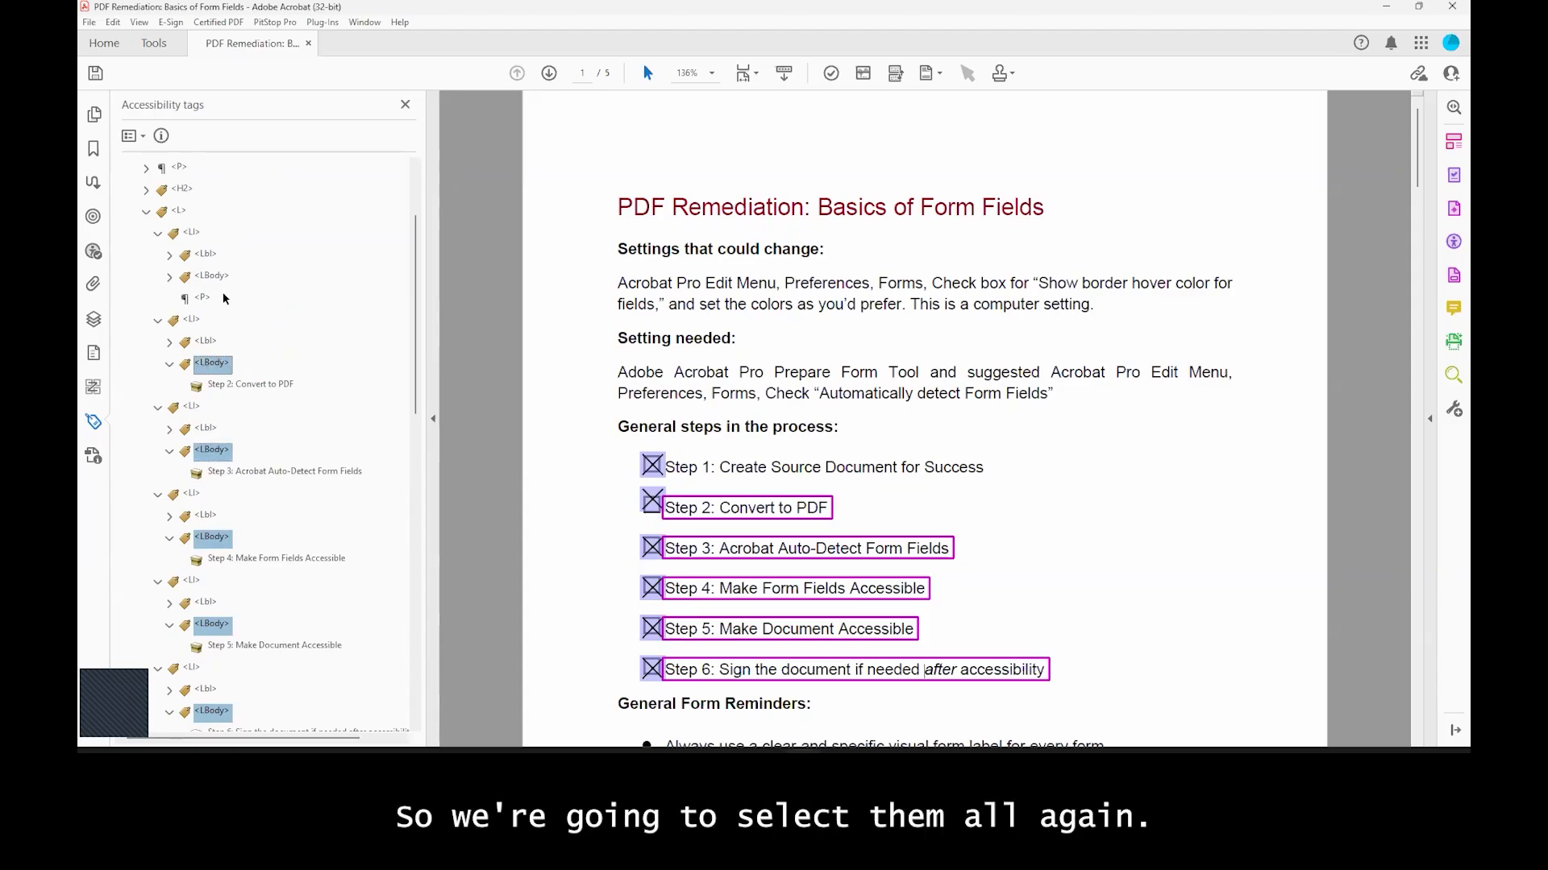
ctrl+click(187, 277)
scroll(240, 609, down, 4)
right_click(207, 452)
key(Down)
key(Down)
key(Down)
key(Down)
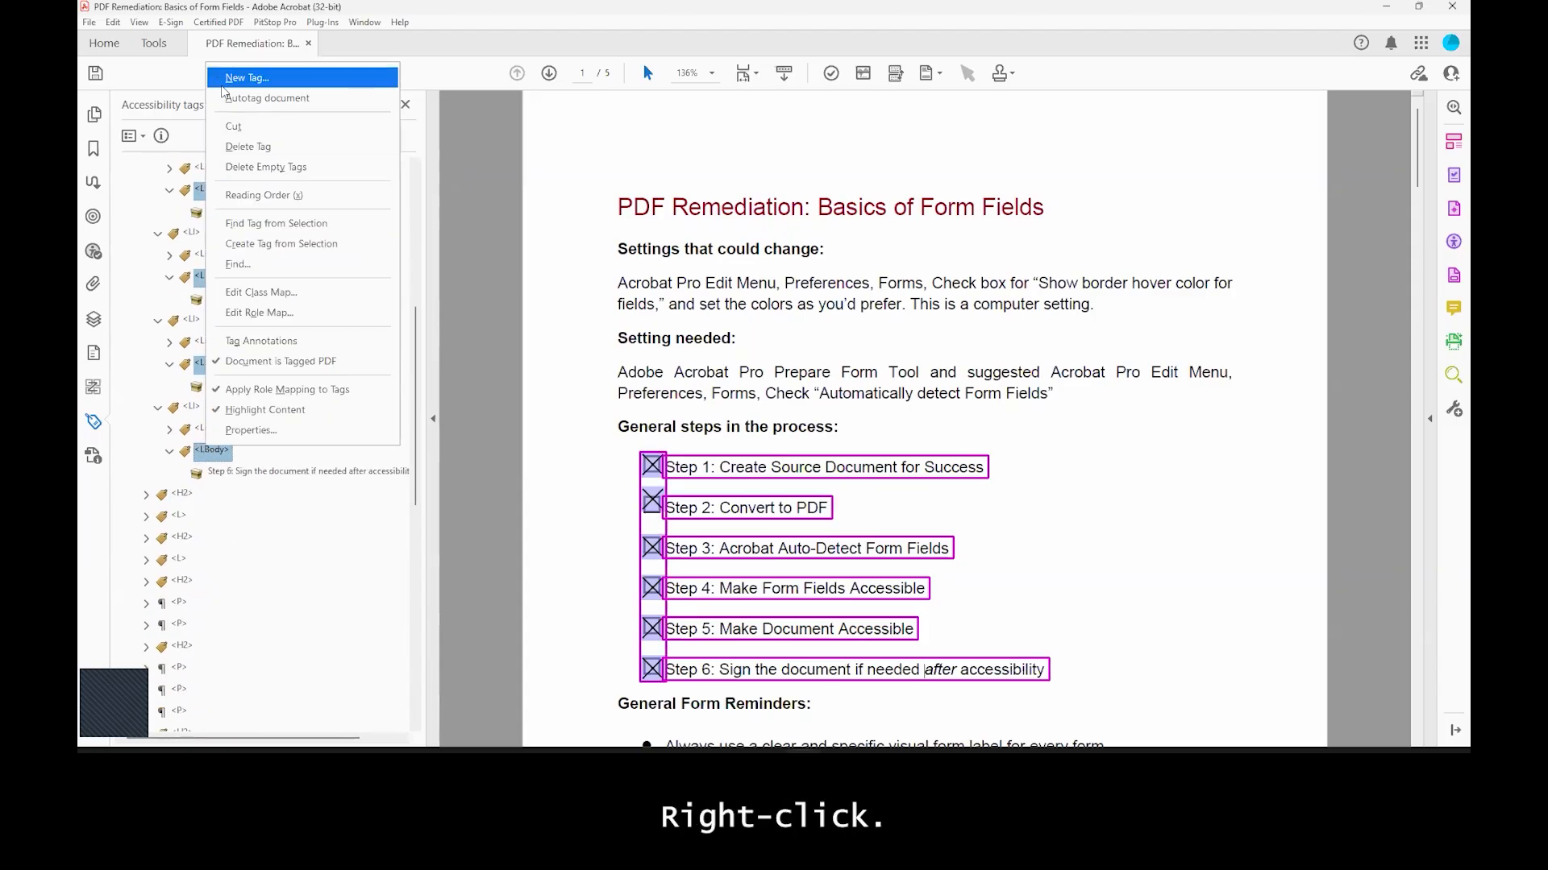
click(271, 431)
click(1183, 300)
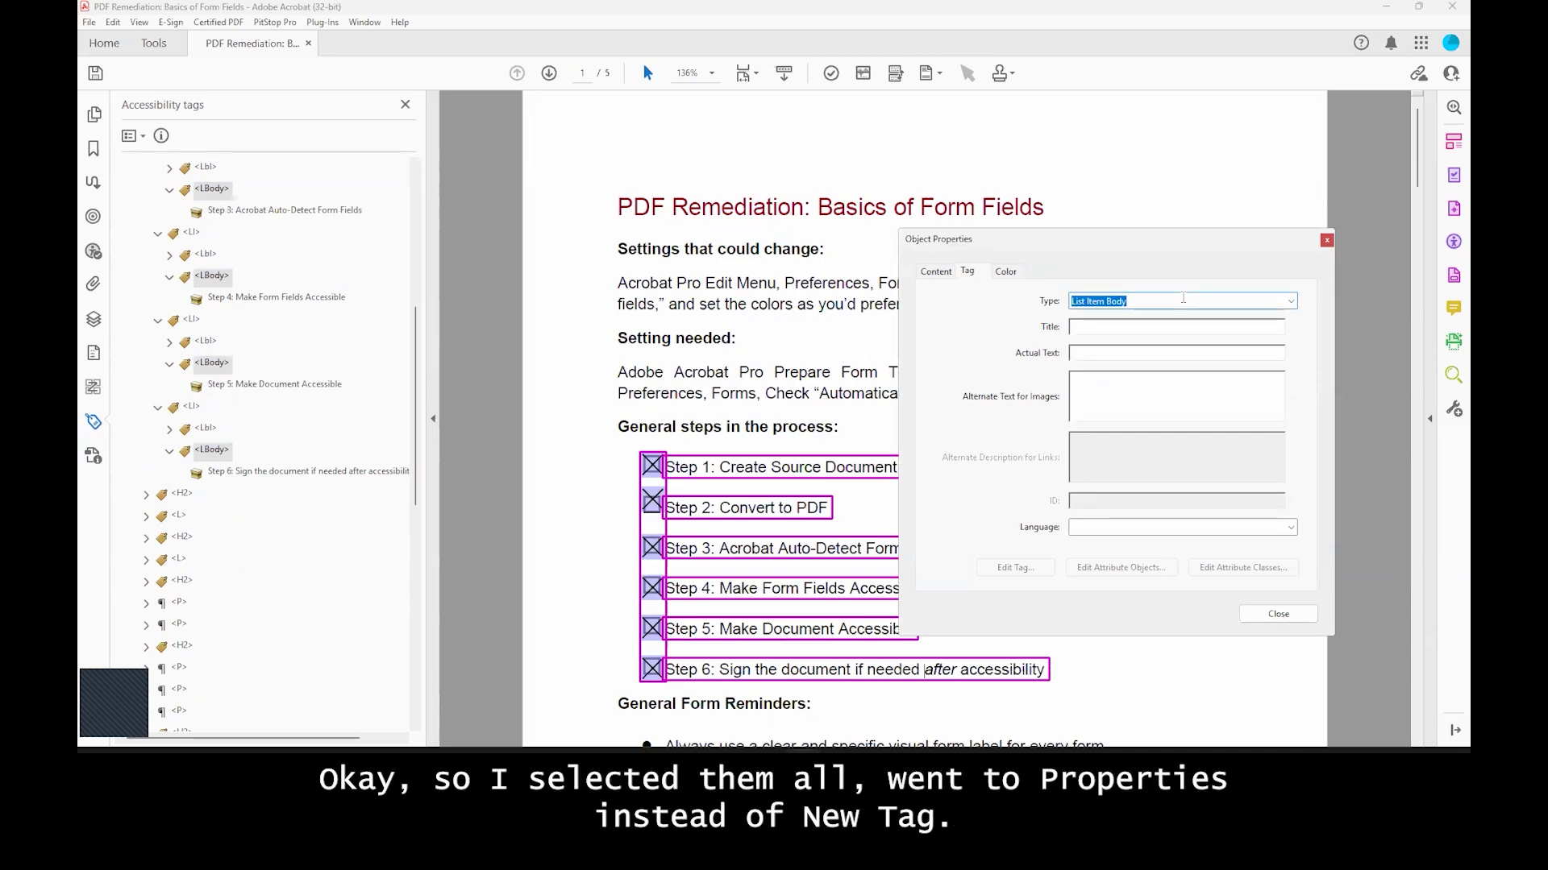
text(P)
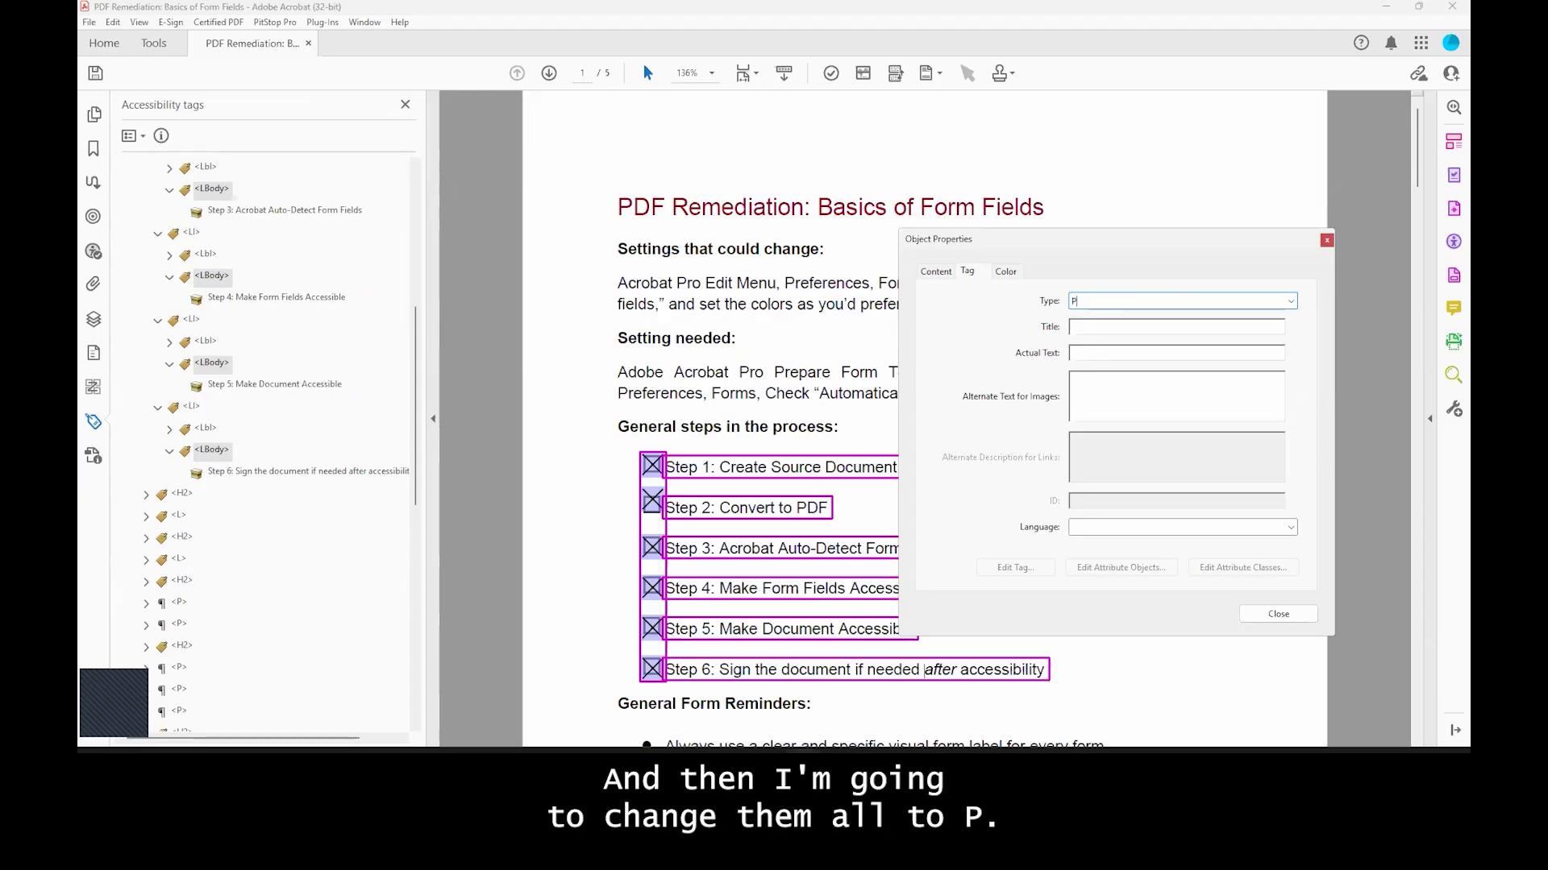
click(1264, 615)
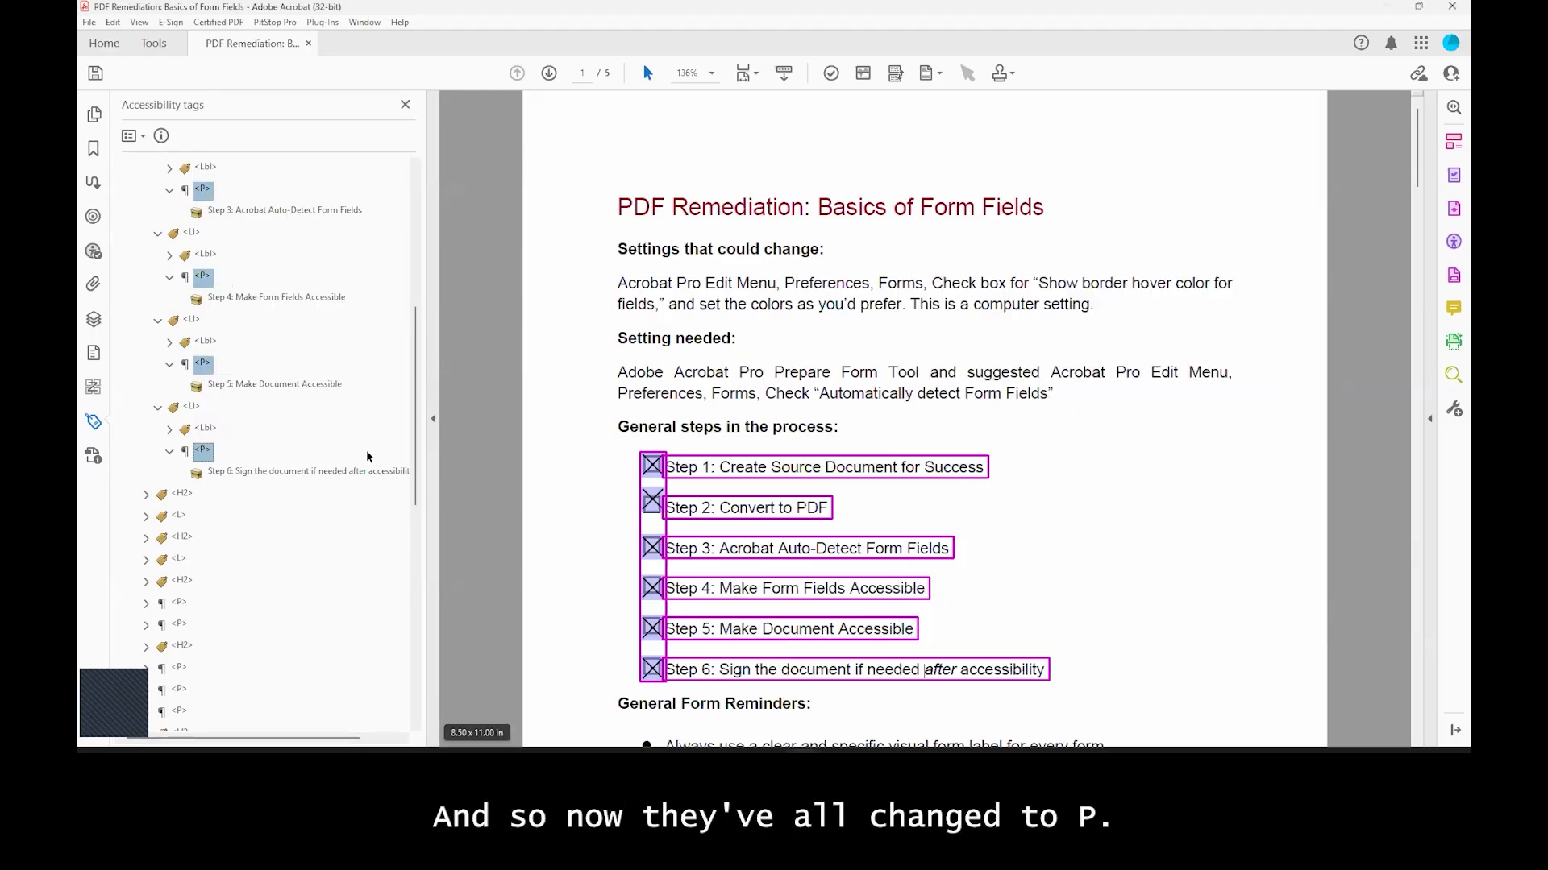
Step: Move the six P tags out of the list, placing them directly above the L tag, and collapse the first one
drag(209, 279, 148, 206)
click(175, 213)
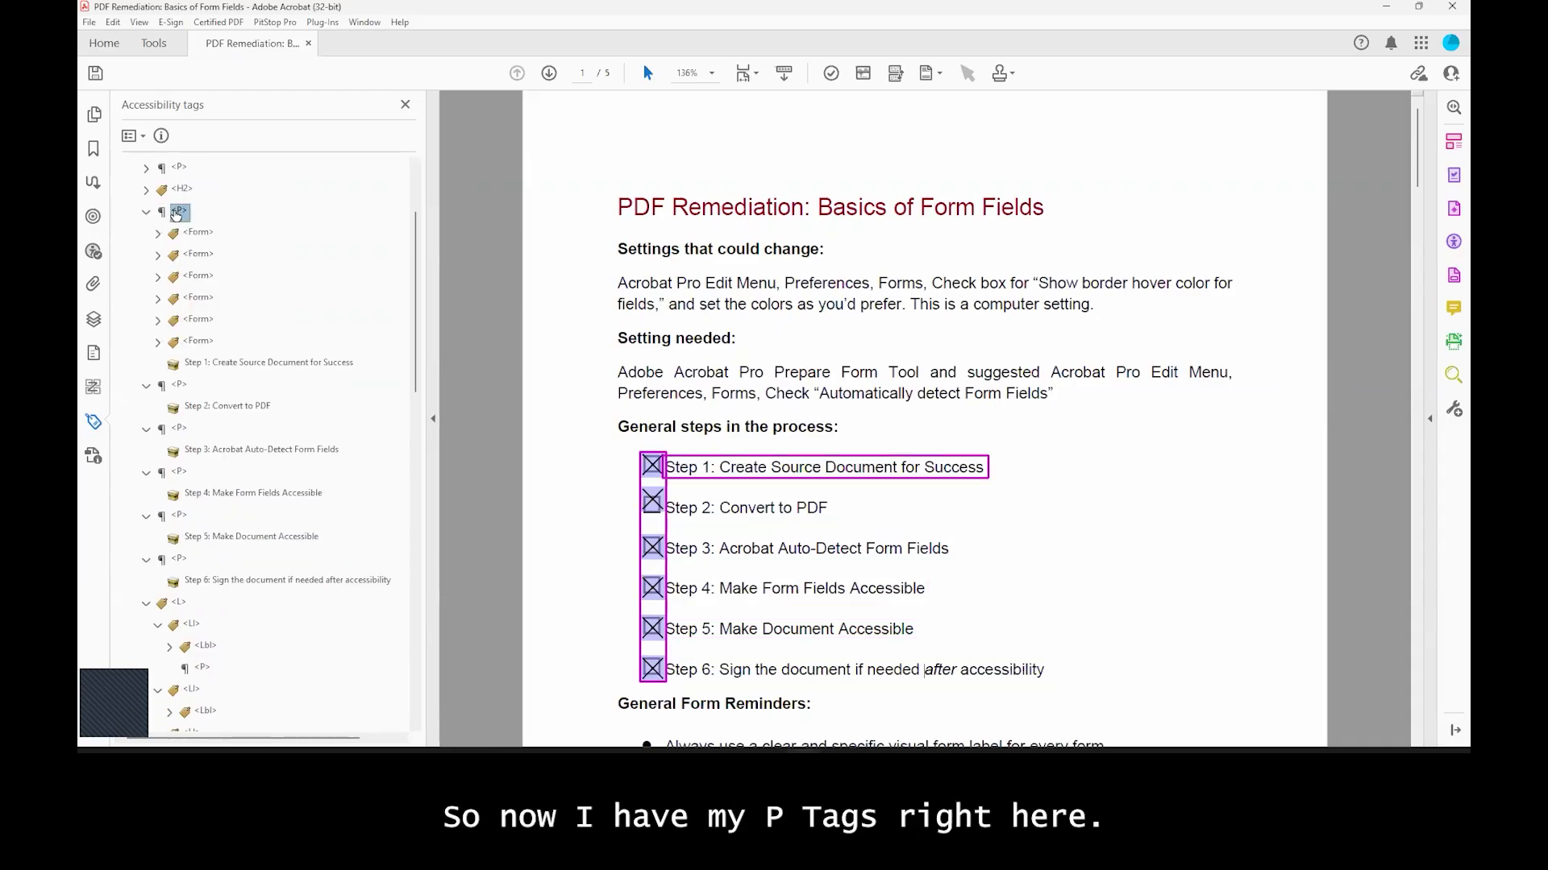
key(Left)
Step: Review the P tags and the remaining list, expanding its first Lbl tag to examine the container inside
key(Down)
key(Down)
key(Down)
key(Down)
key(Down)
key(Down)
key(Down)
key(Down)
key(Down)
key(Down)
key(Down)
scroll(175, 215, down, 3)
key(Down)
key(Down)
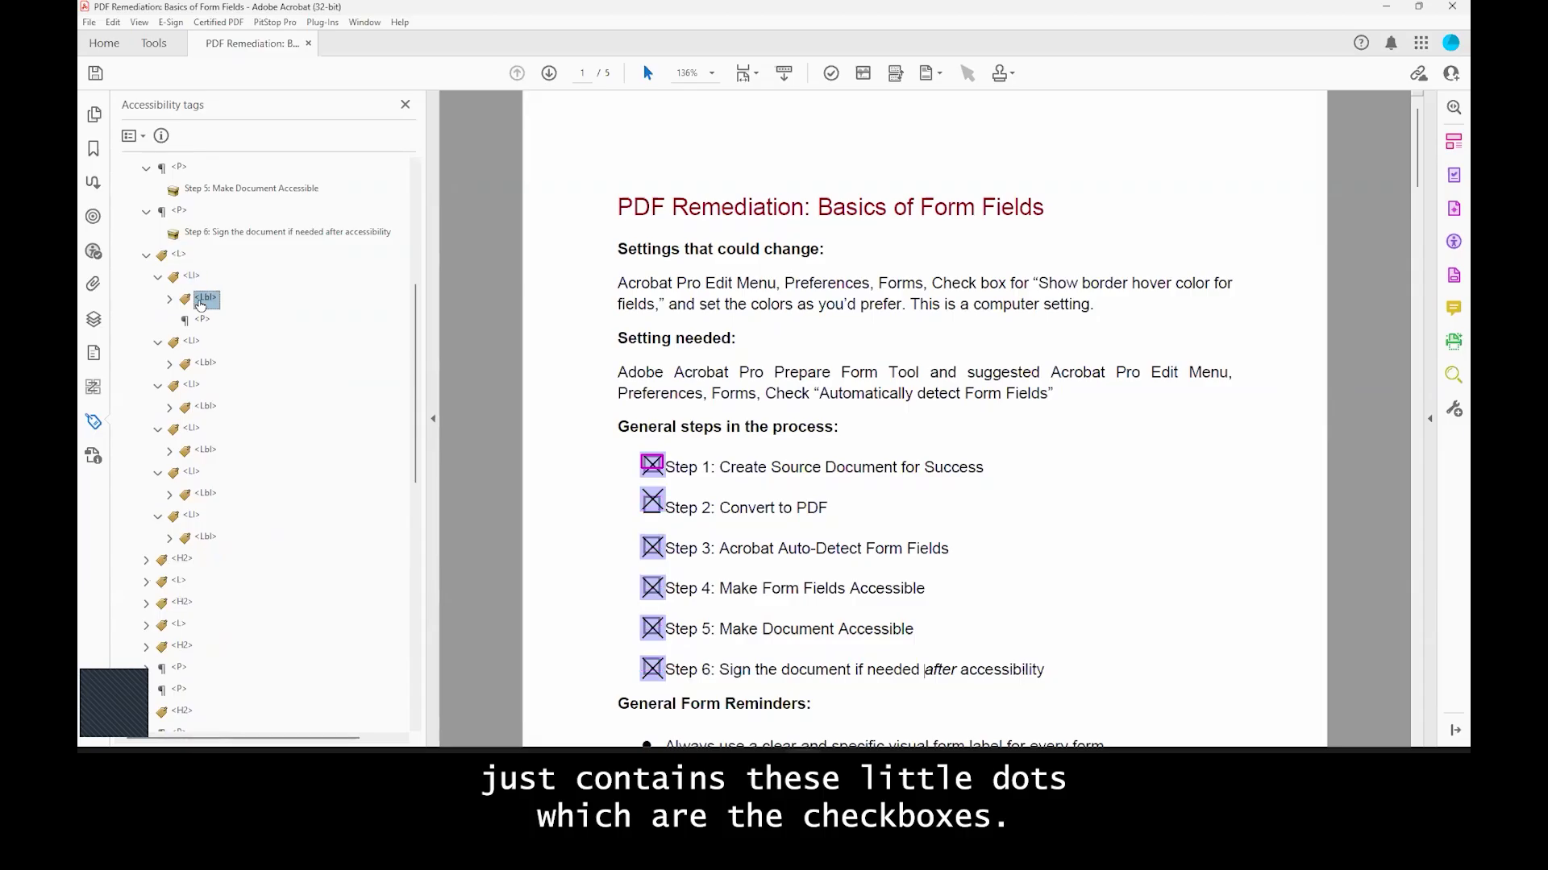
key(Right)
key(Down)
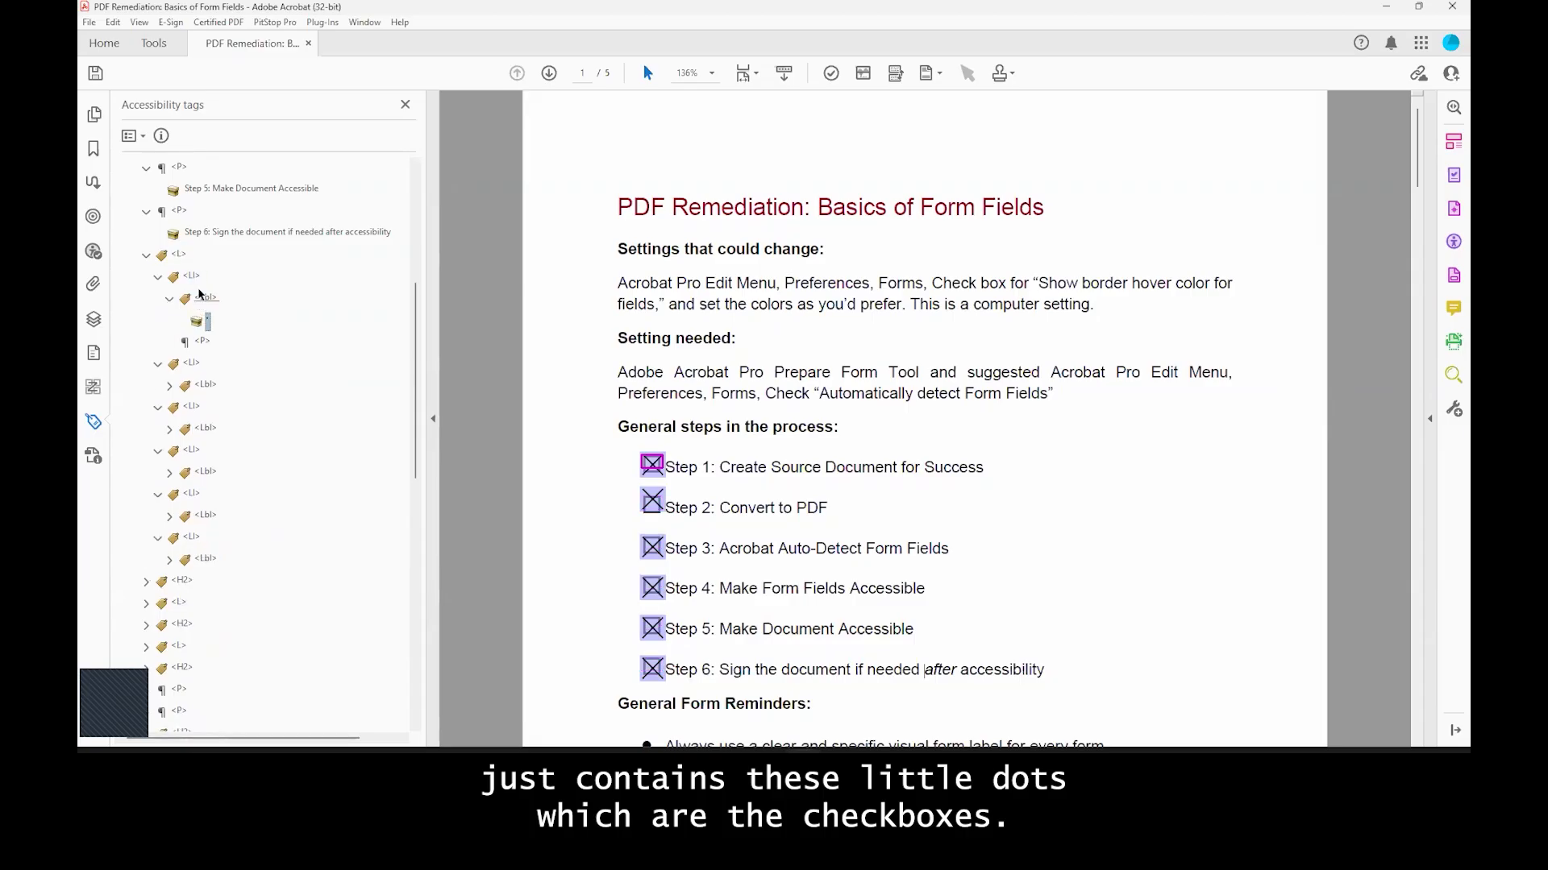
Step: Gather the list's six Lbl containers directly under the L tag with Create Tag from Selection and remove the extra LI tag
right_click(179, 254)
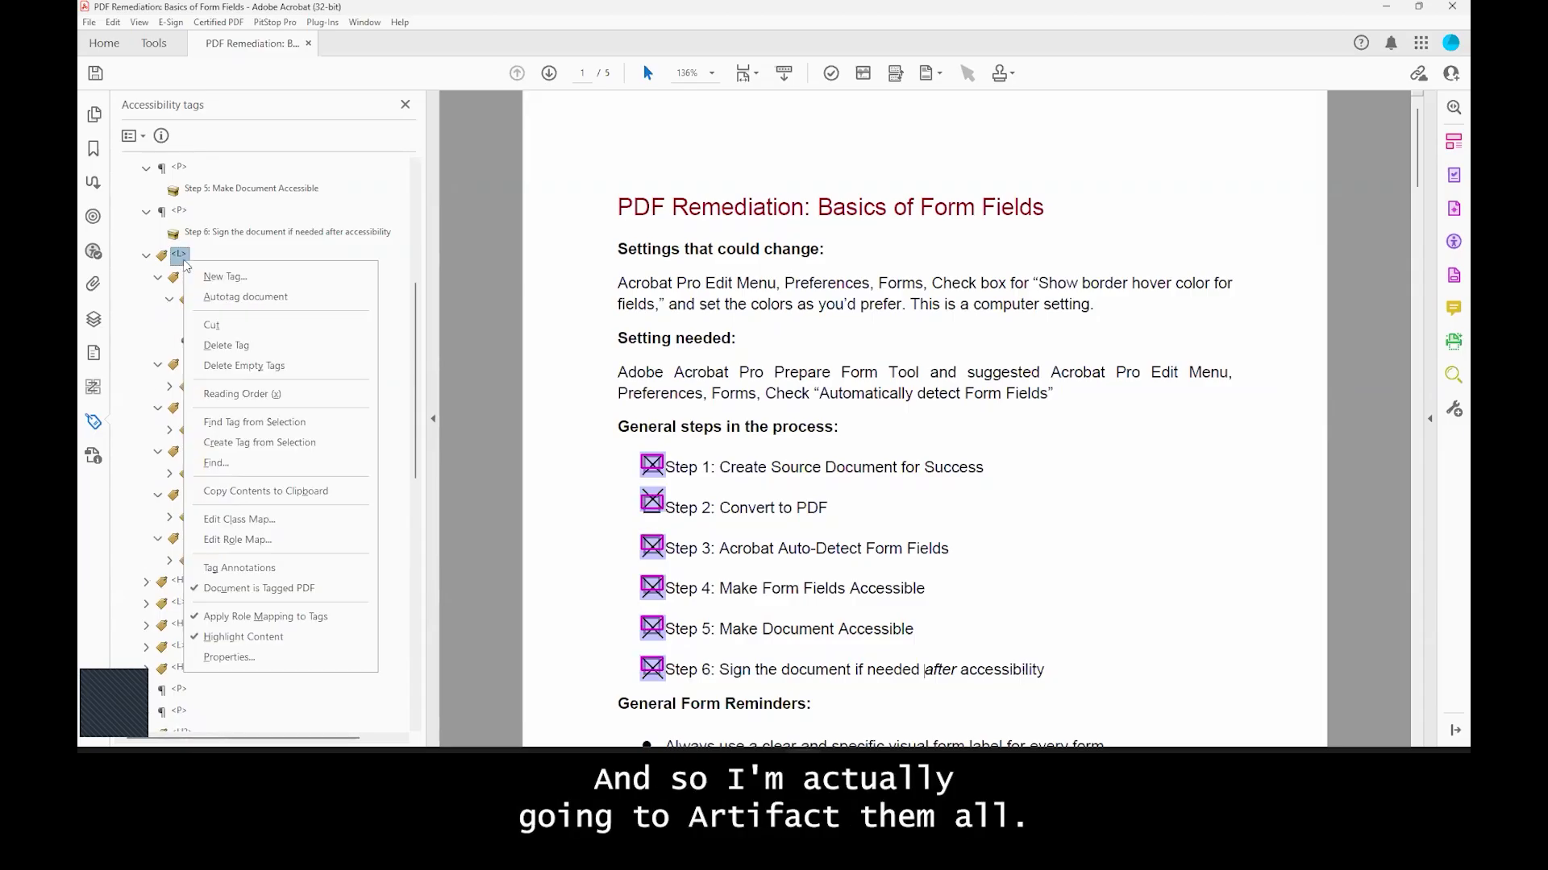
click(242, 442)
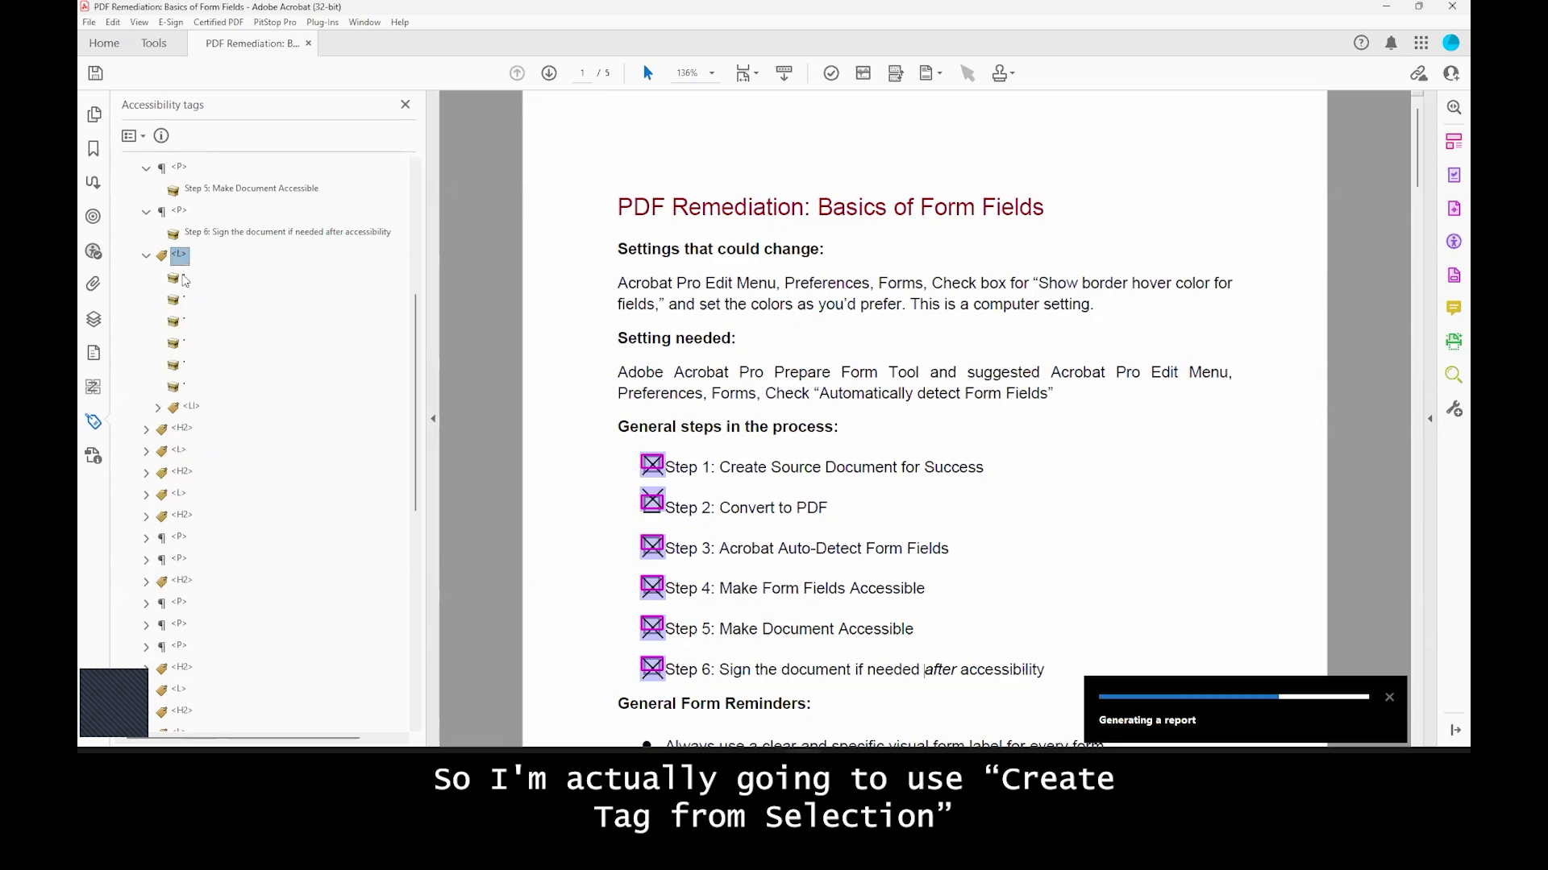
click(184, 278)
key(shift+Down)
key(shift+Down)
key(shift+Down)
key(shift+Down)
key(shift+Down)
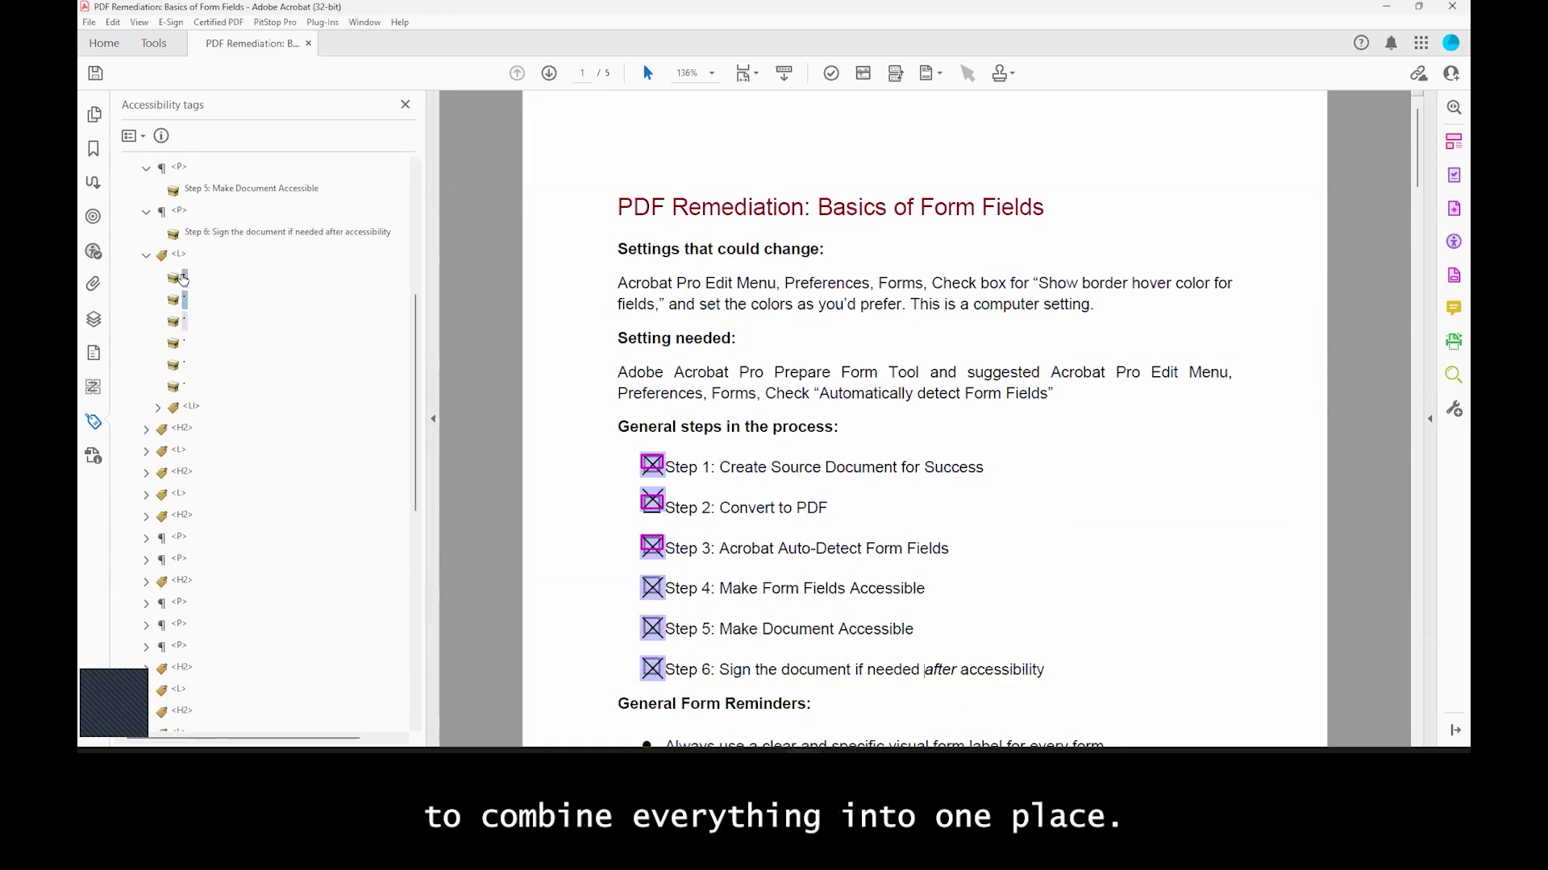
right_click(184, 278)
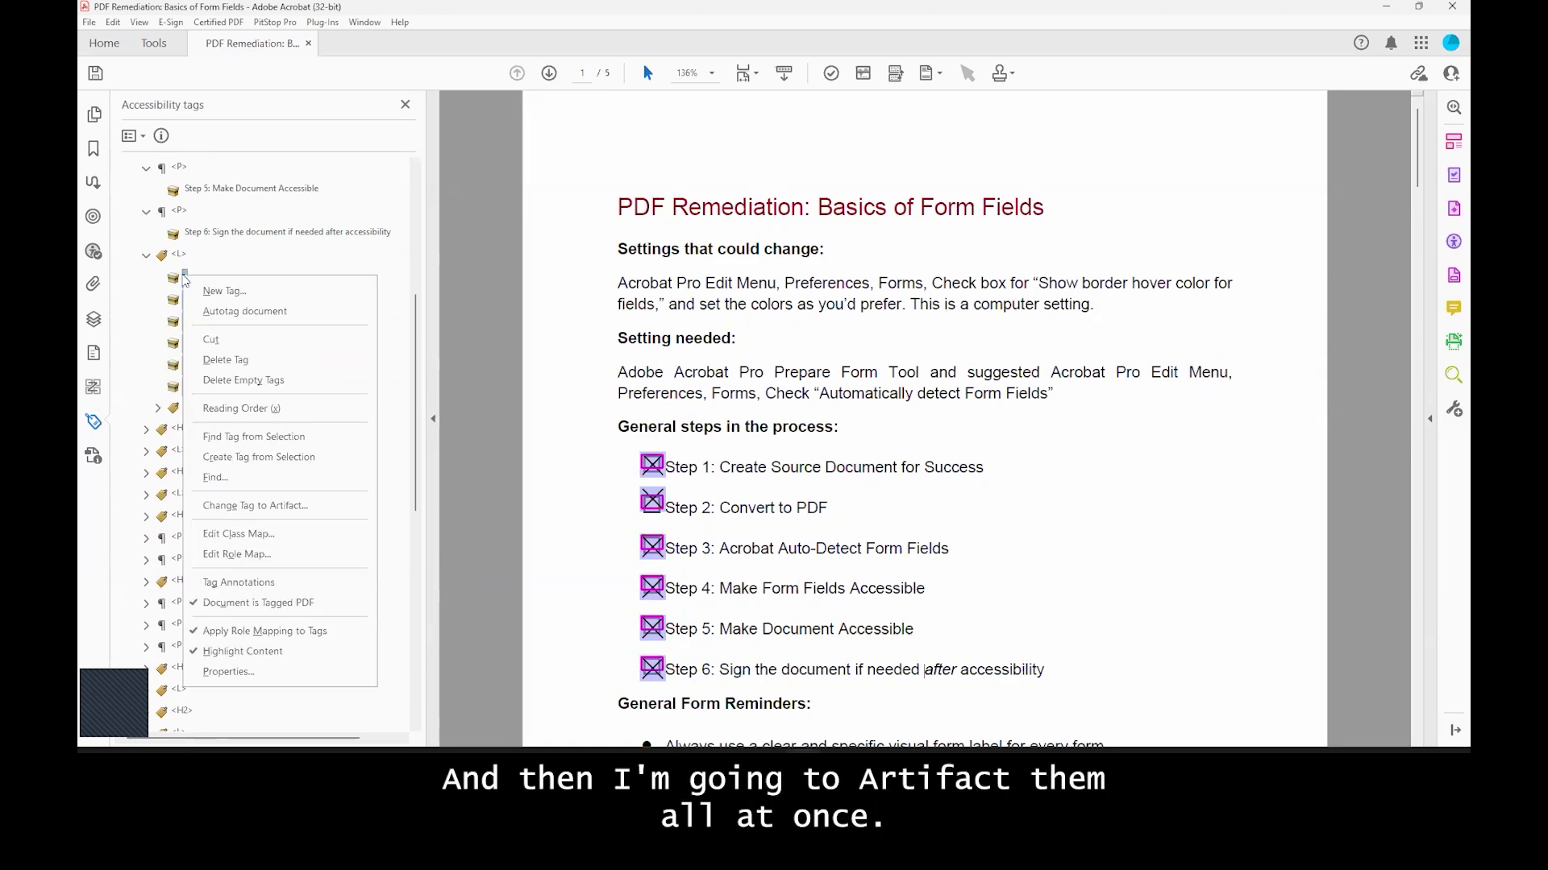
click(258, 451)
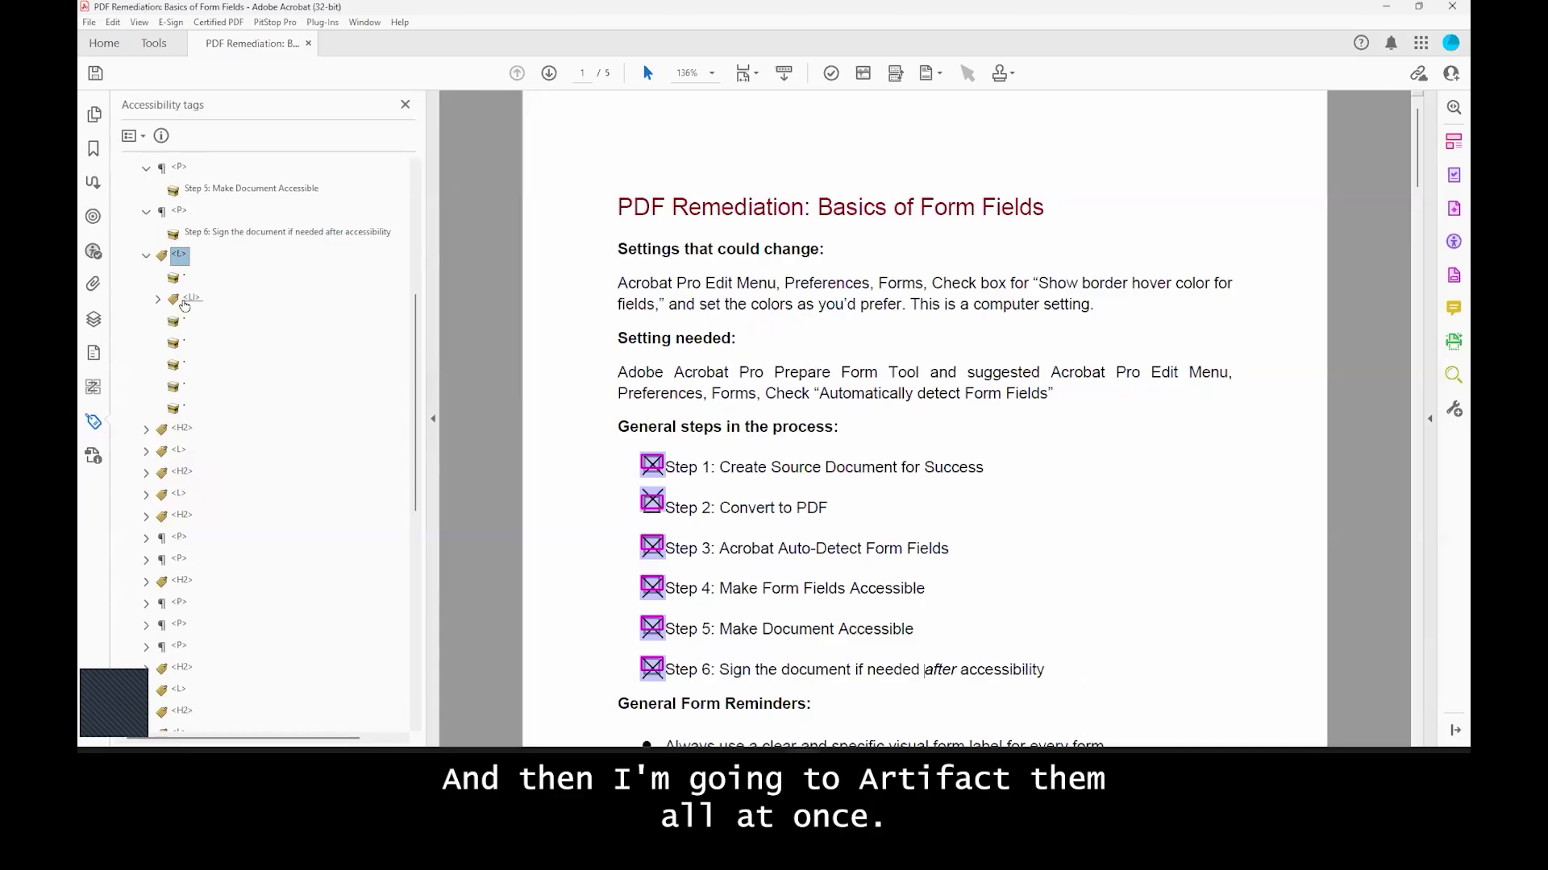
click(187, 301)
Step: Change the six Lbl containers to artifacts and delete the empty L tag
click(179, 278)
shift+click(179, 386)
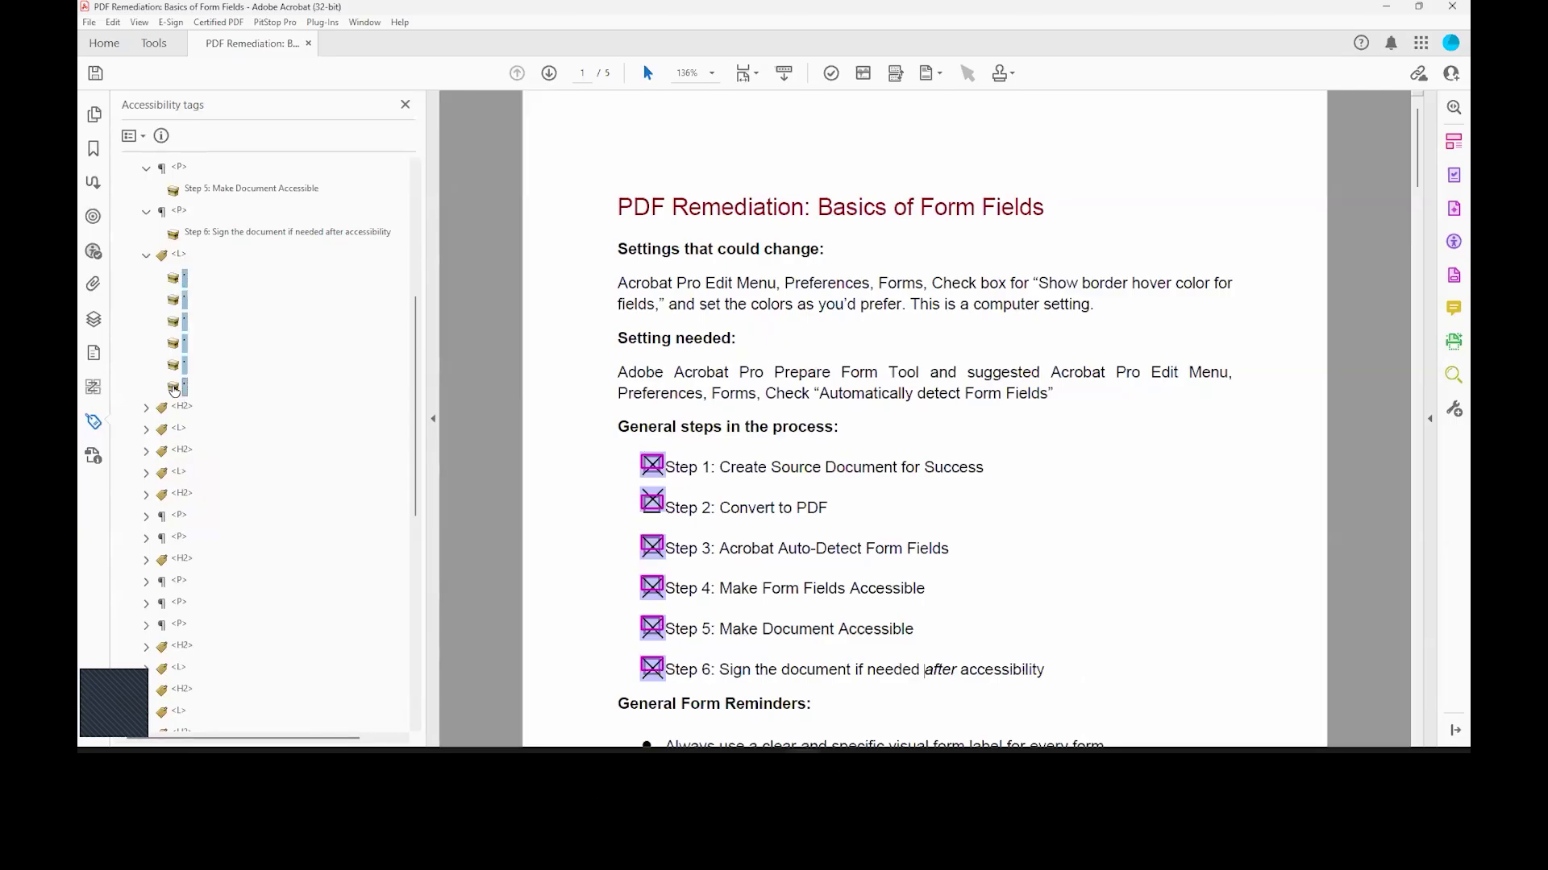
right_click(178, 386)
click(224, 565)
click(752, 435)
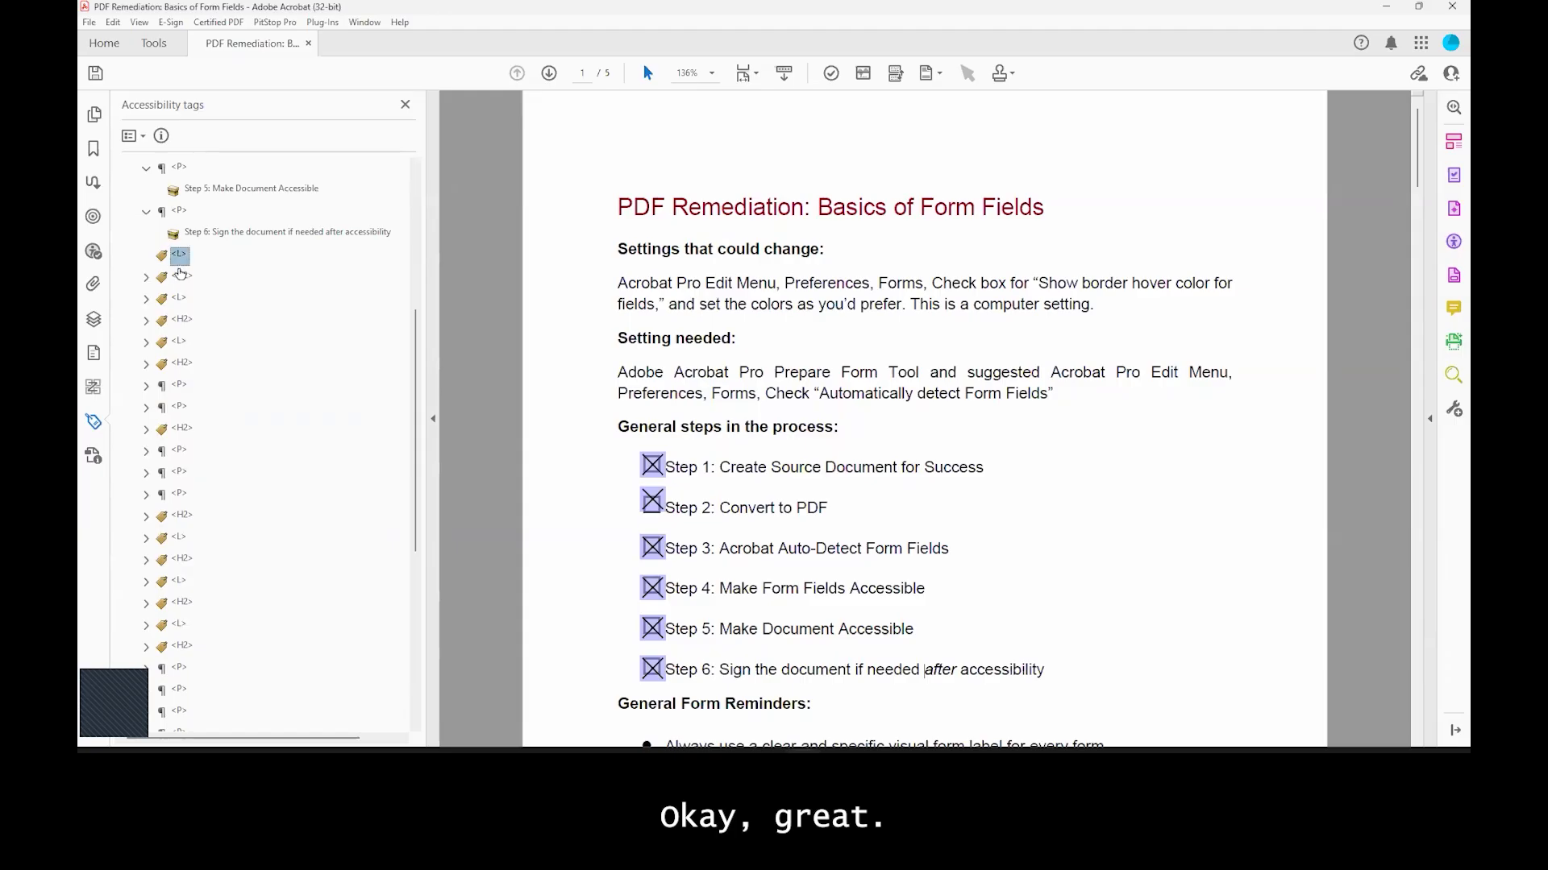
click(184, 273)
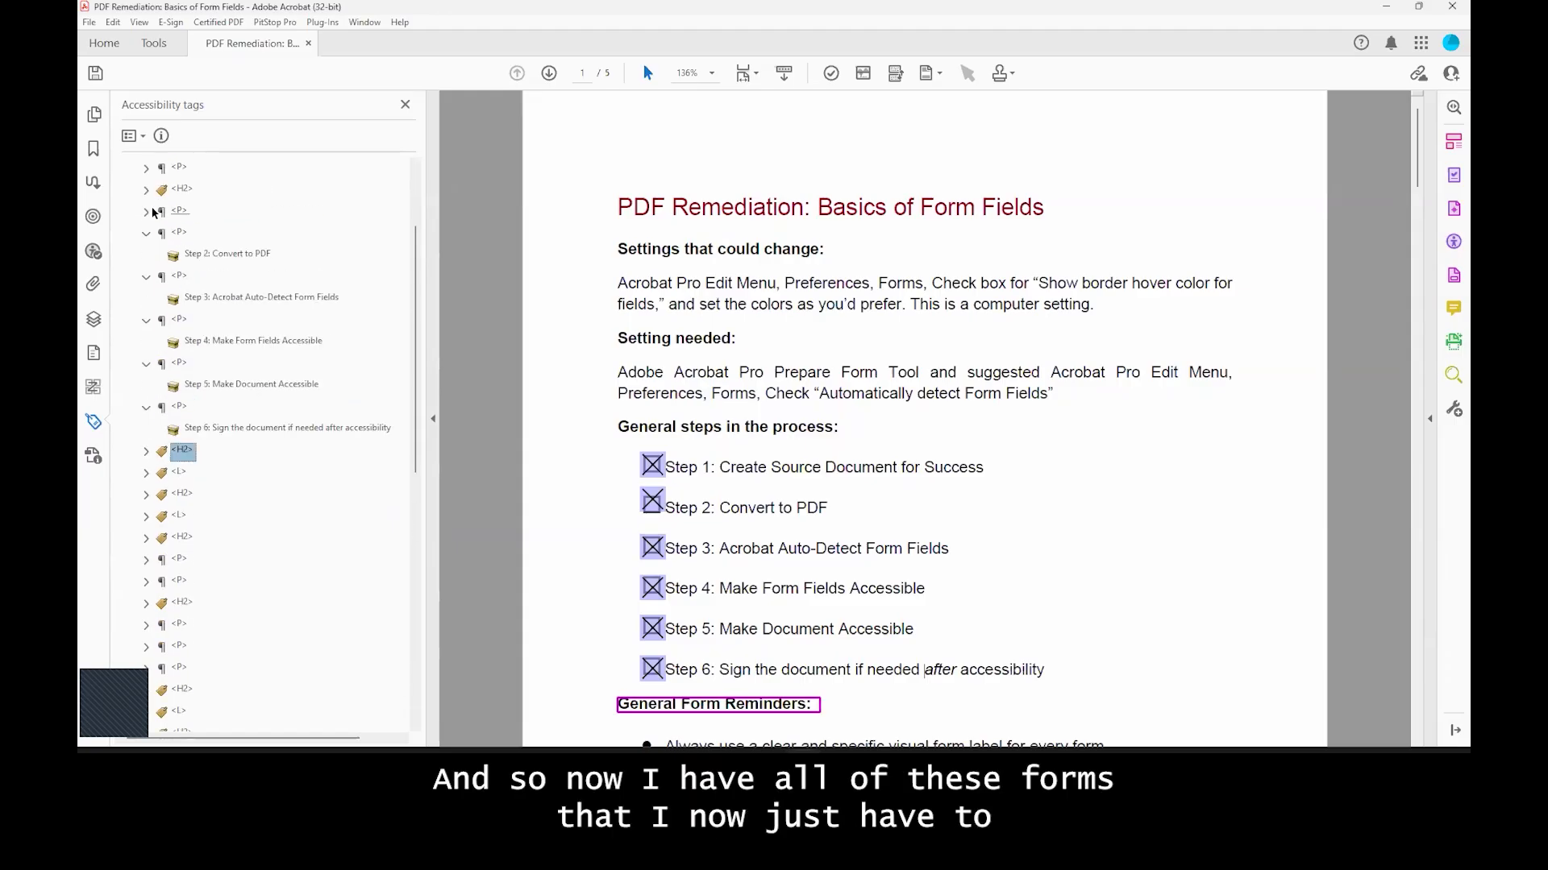
Step: Move each Form tag into the P tag of its own step, directly after the label container
click(146, 212)
click(194, 233)
click(193, 253)
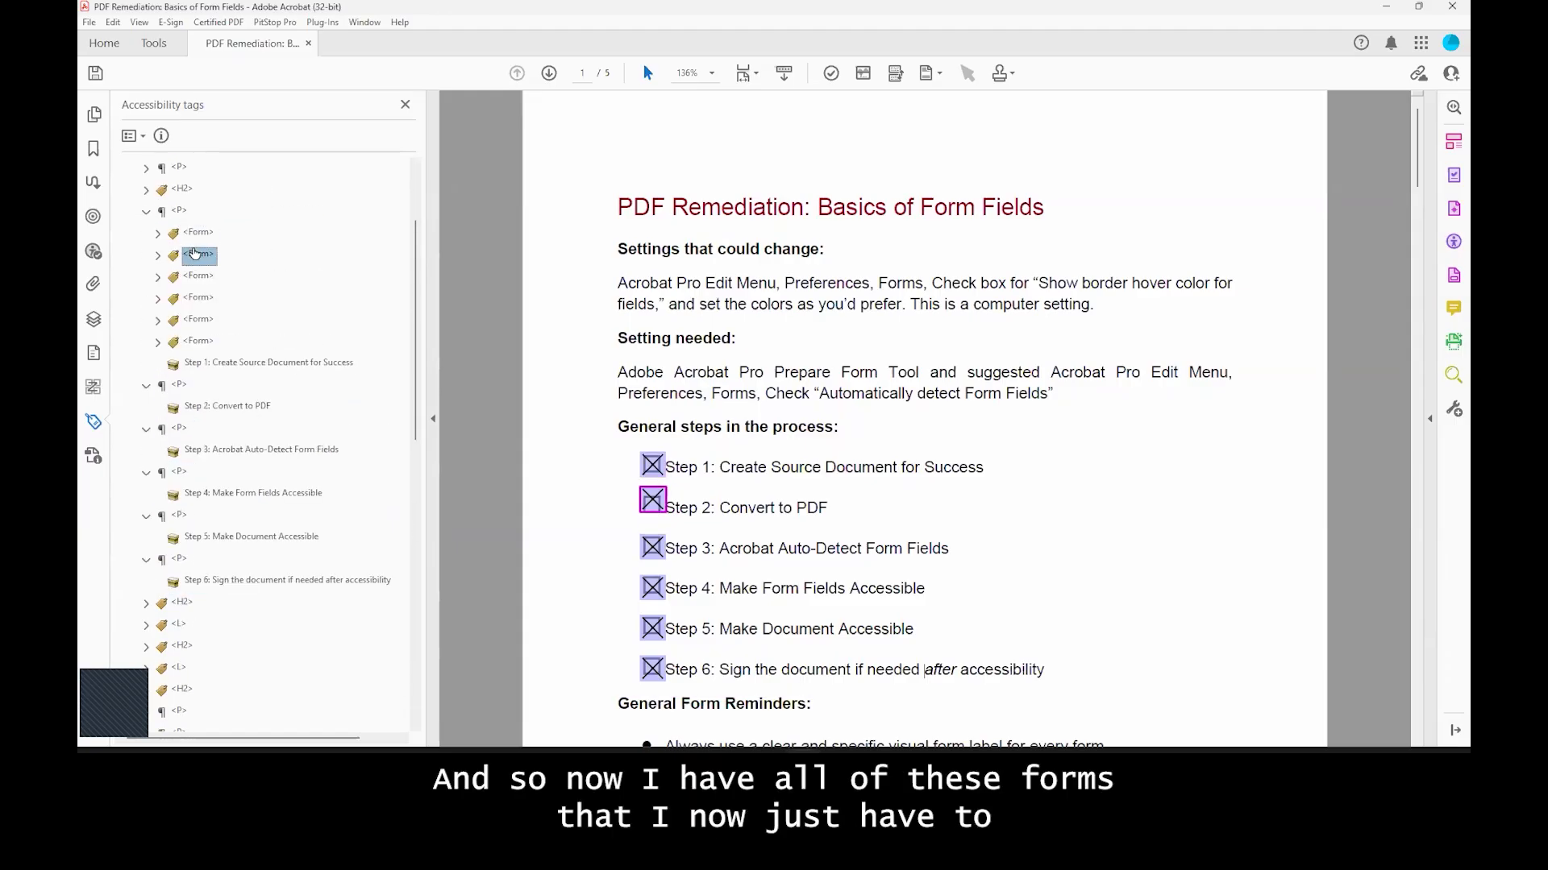
drag(202, 286, 168, 417)
drag(202, 258, 168, 418)
click(192, 265)
drag(171, 494, 170, 495)
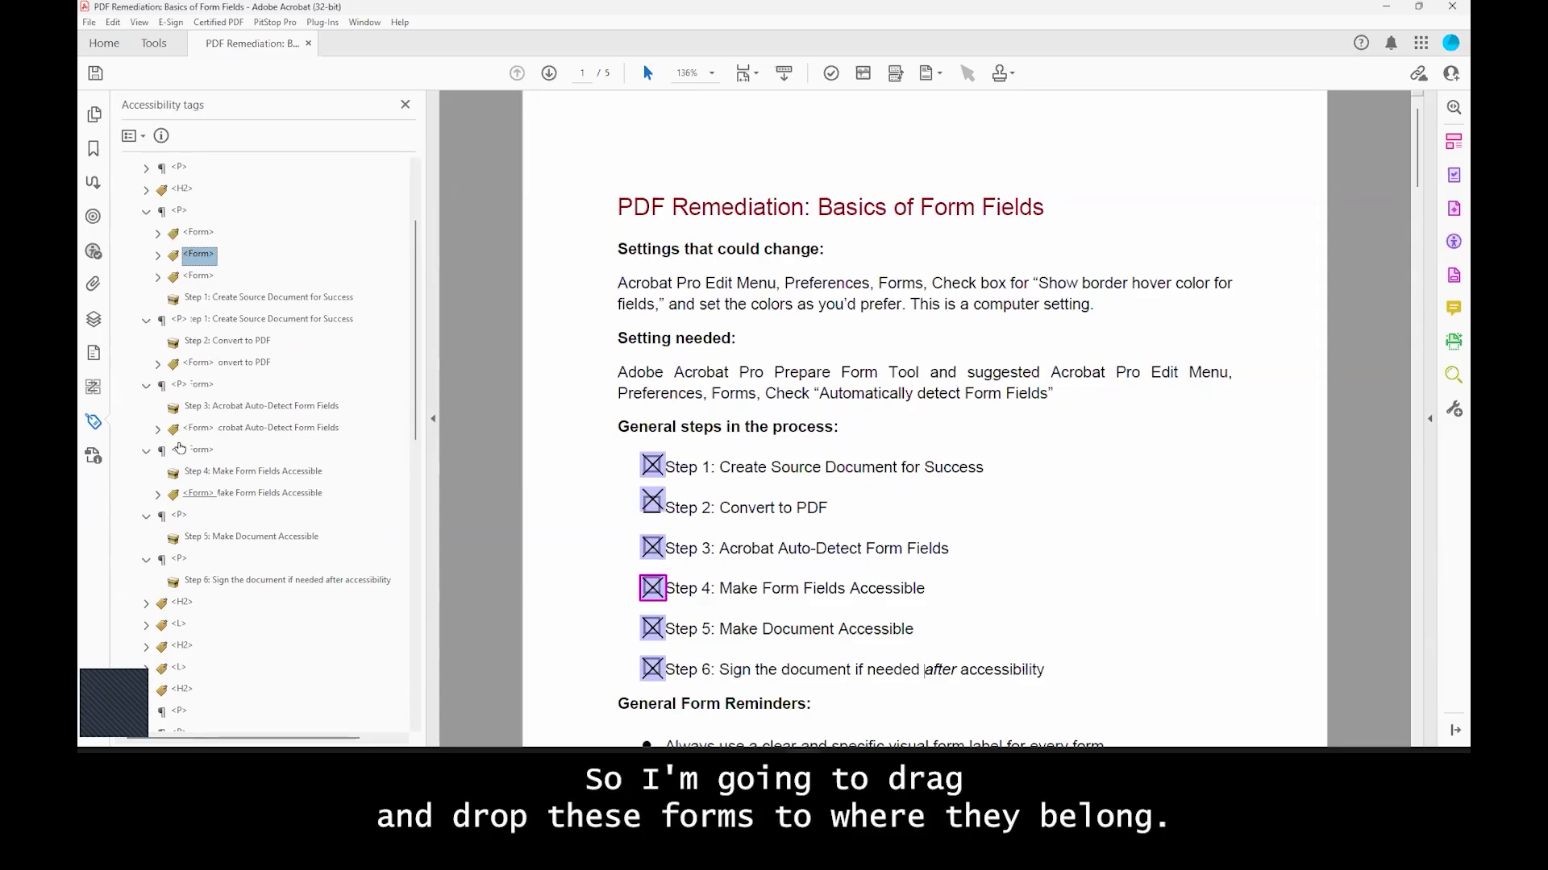
drag(208, 256, 172, 587)
click(211, 234)
drag(210, 235, 212, 256)
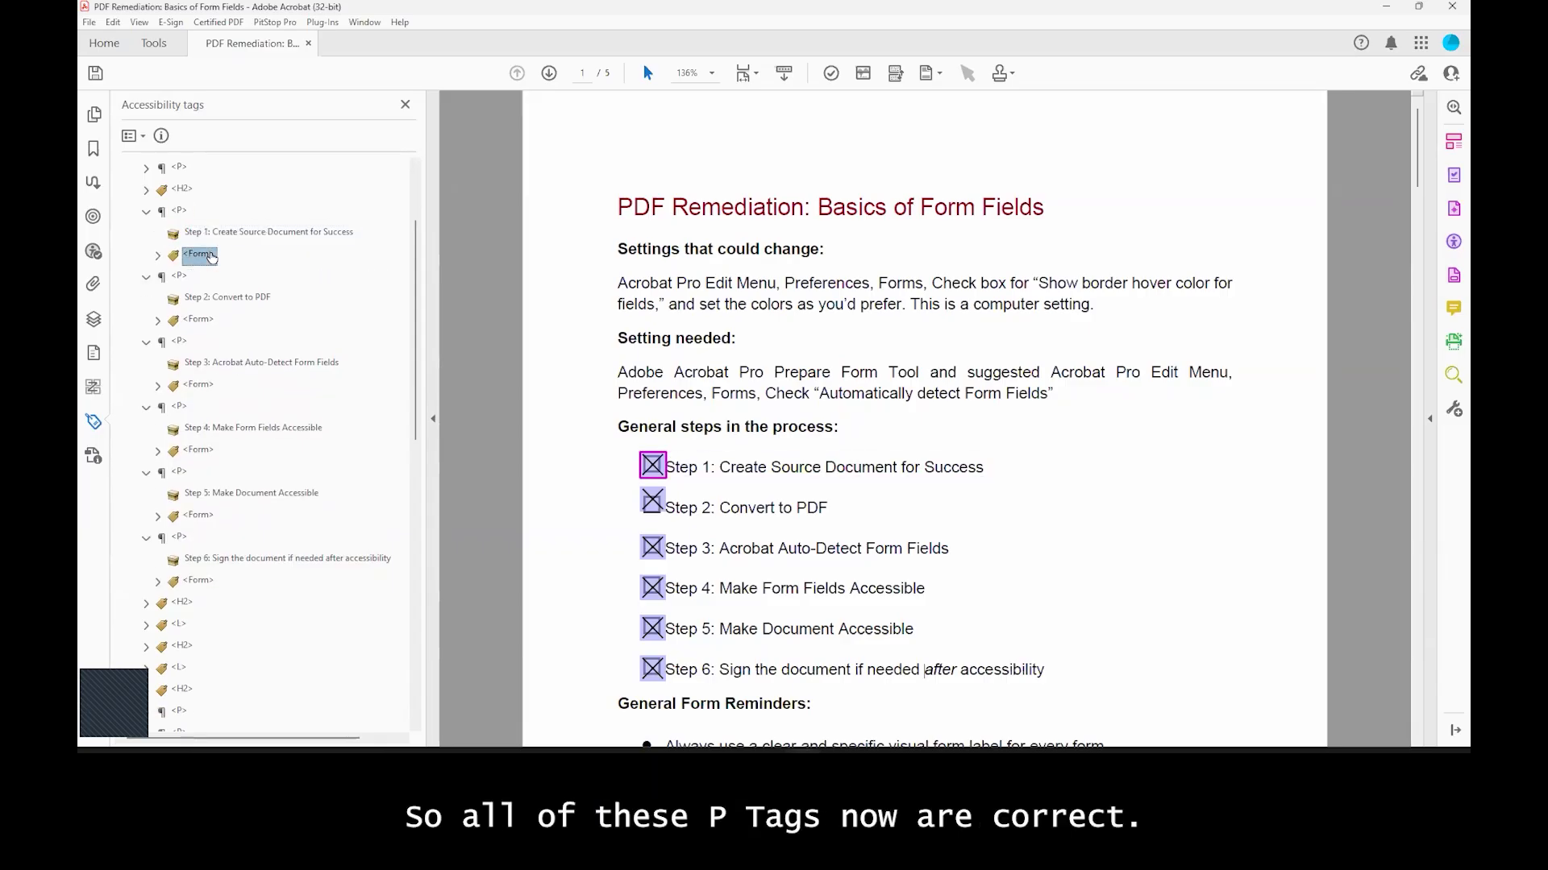
Step: Expand the Form tags of Steps 1 to 6 and check the OBJR nested in each
key(Right)
key(Down)
key(Down)
key(Down)
key(Down)
key(Right)
key(Down)
key(Down)
key(Down)
key(Down)
key(Right)
key(Down)
key(Down)
key(Down)
key(Down)
key(Right)
key(Down)
key(Down)
key(Down)
key(Down)
key(Right)
key(Down)
key(Down)
key(Down)
key(Down)
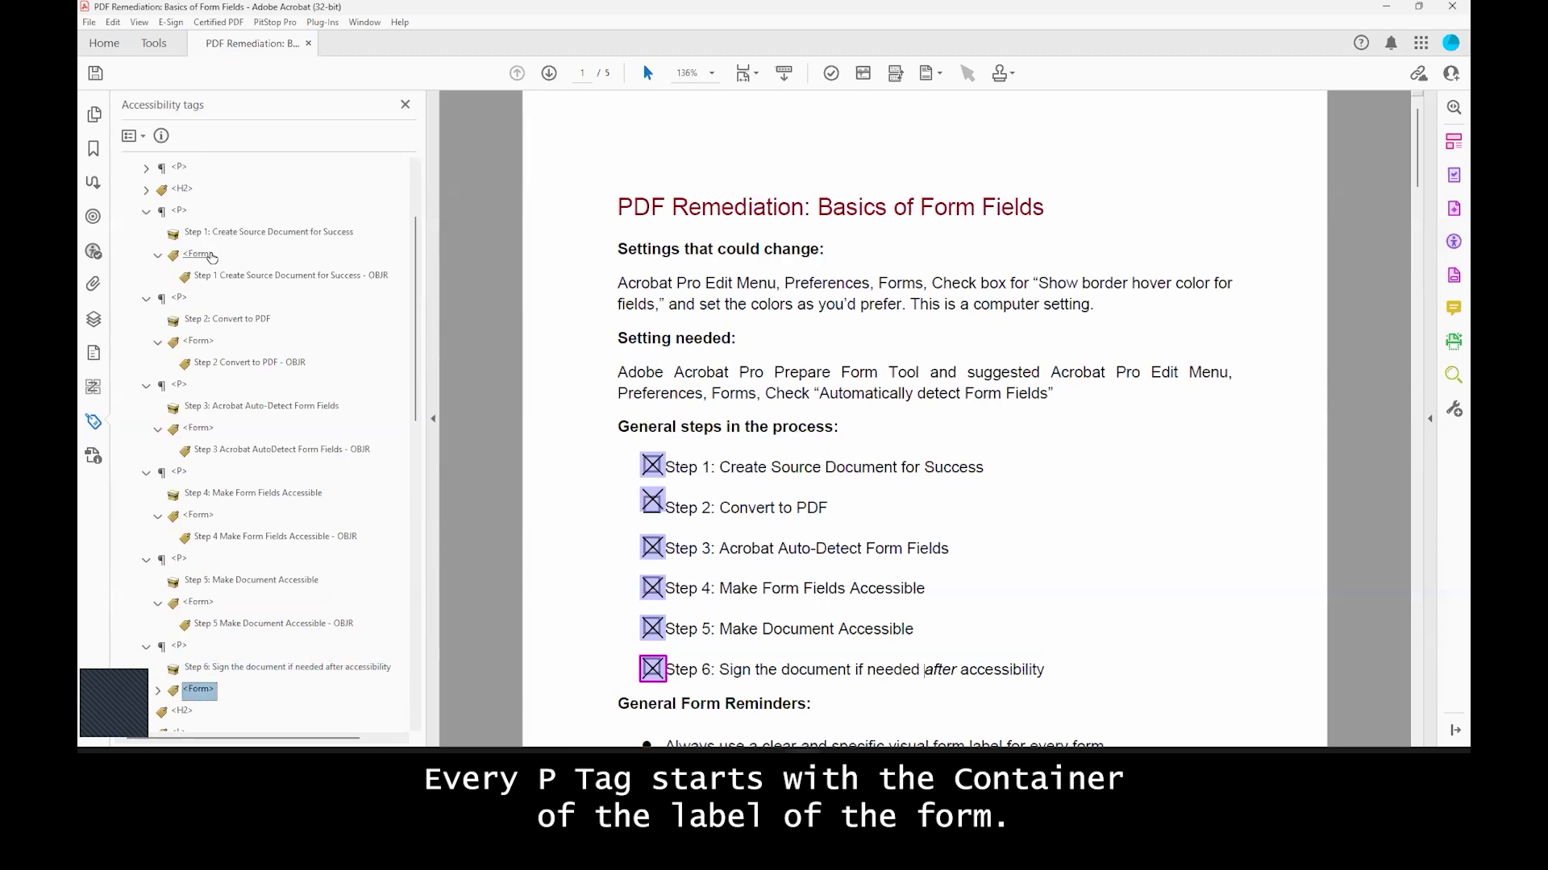
key(Right)
key(Down)
Step: Examine the order of label container, Form tag and OBJR inside the Step 1 P tag
click(209, 254)
click(210, 242)
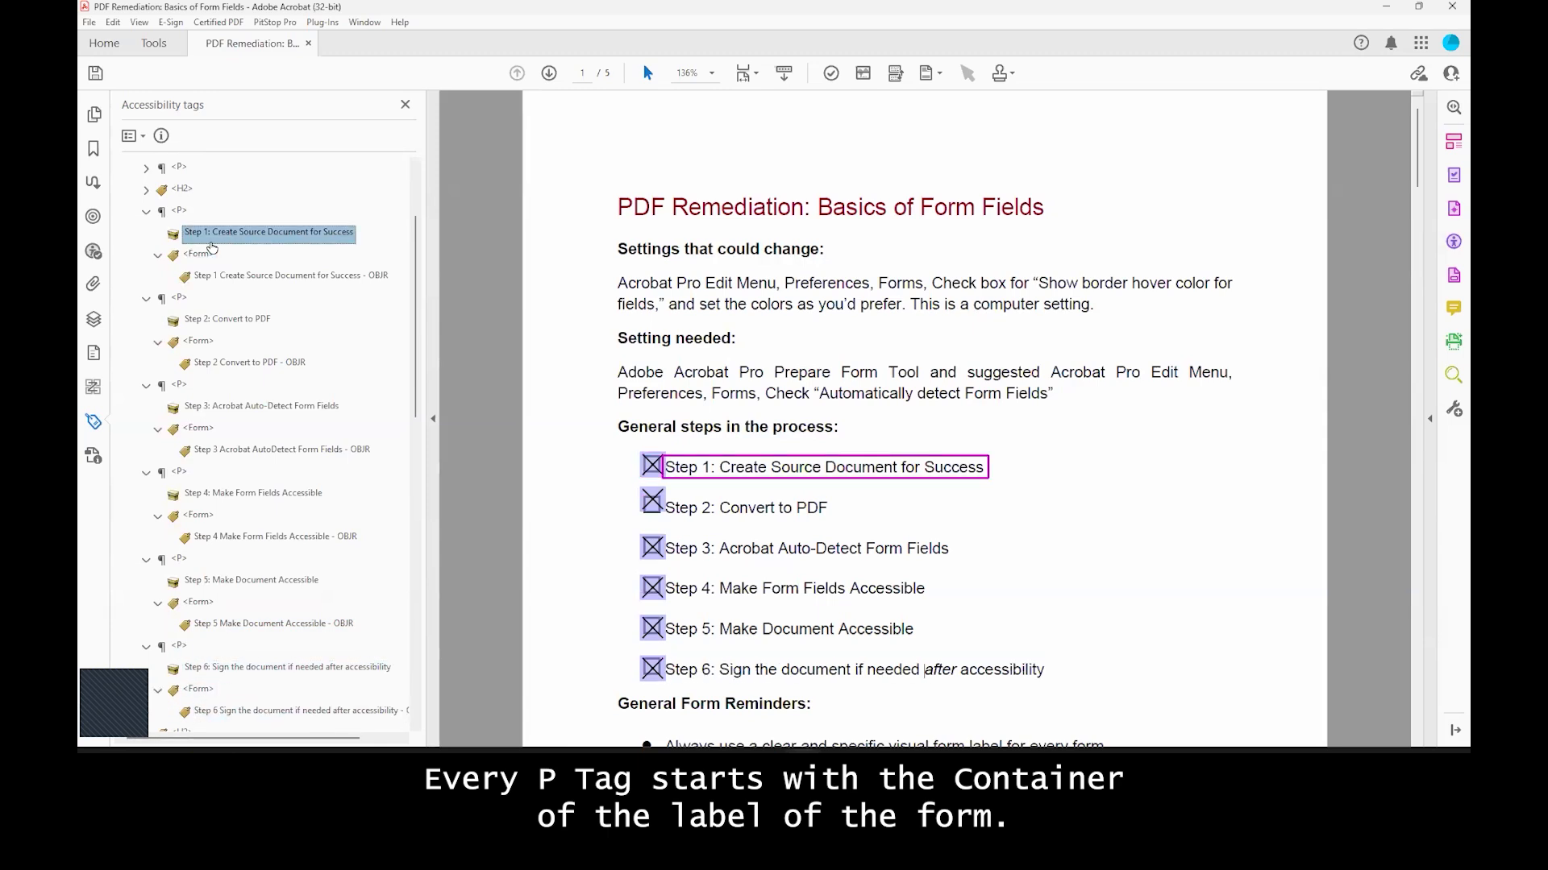
click(210, 259)
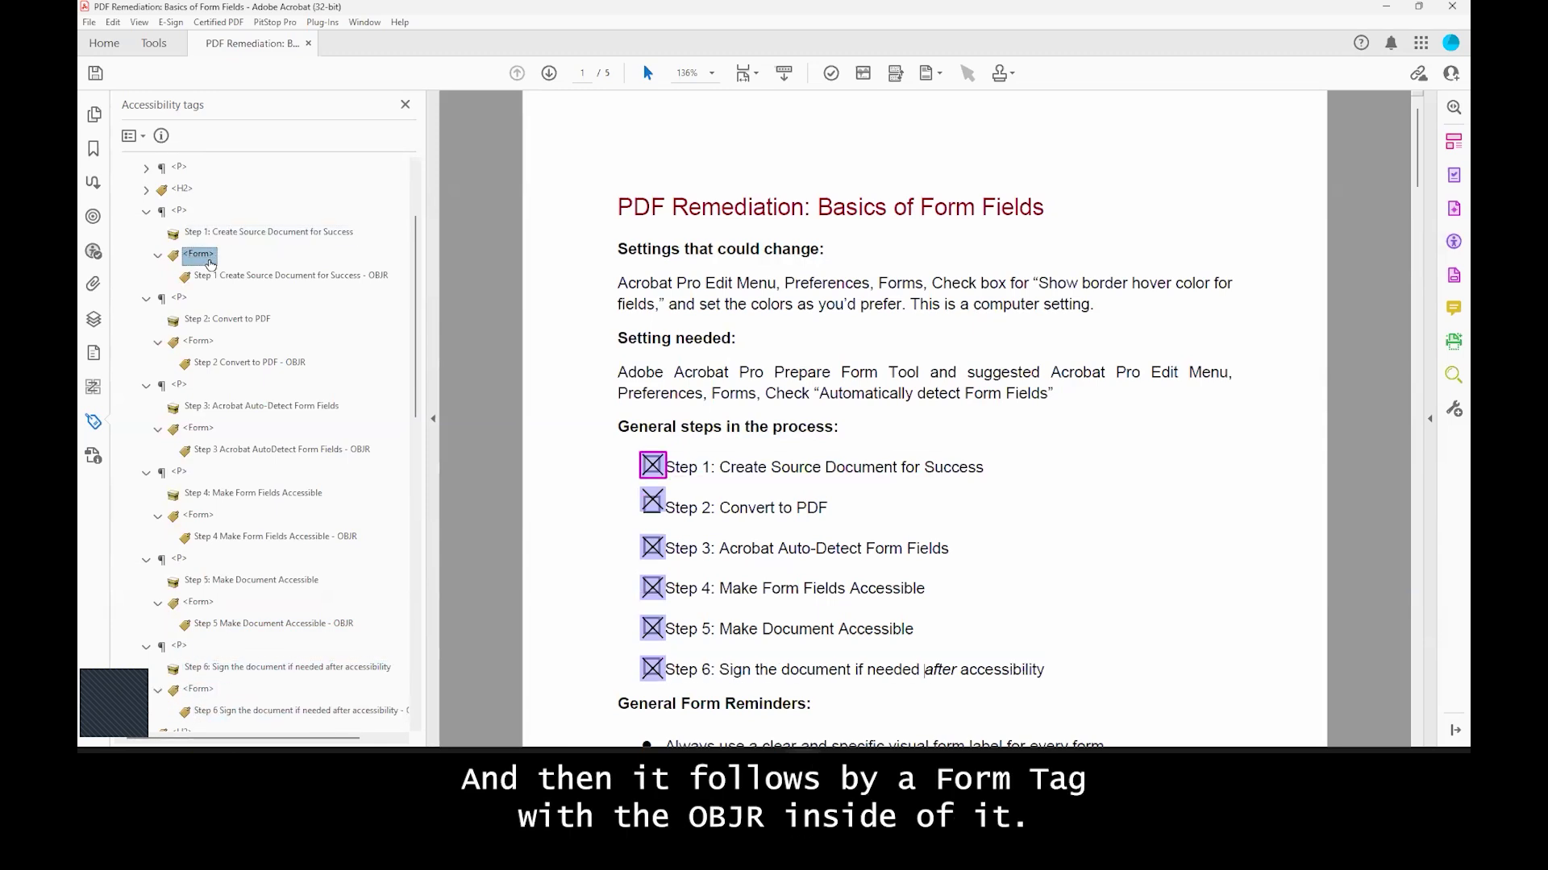
click(234, 279)
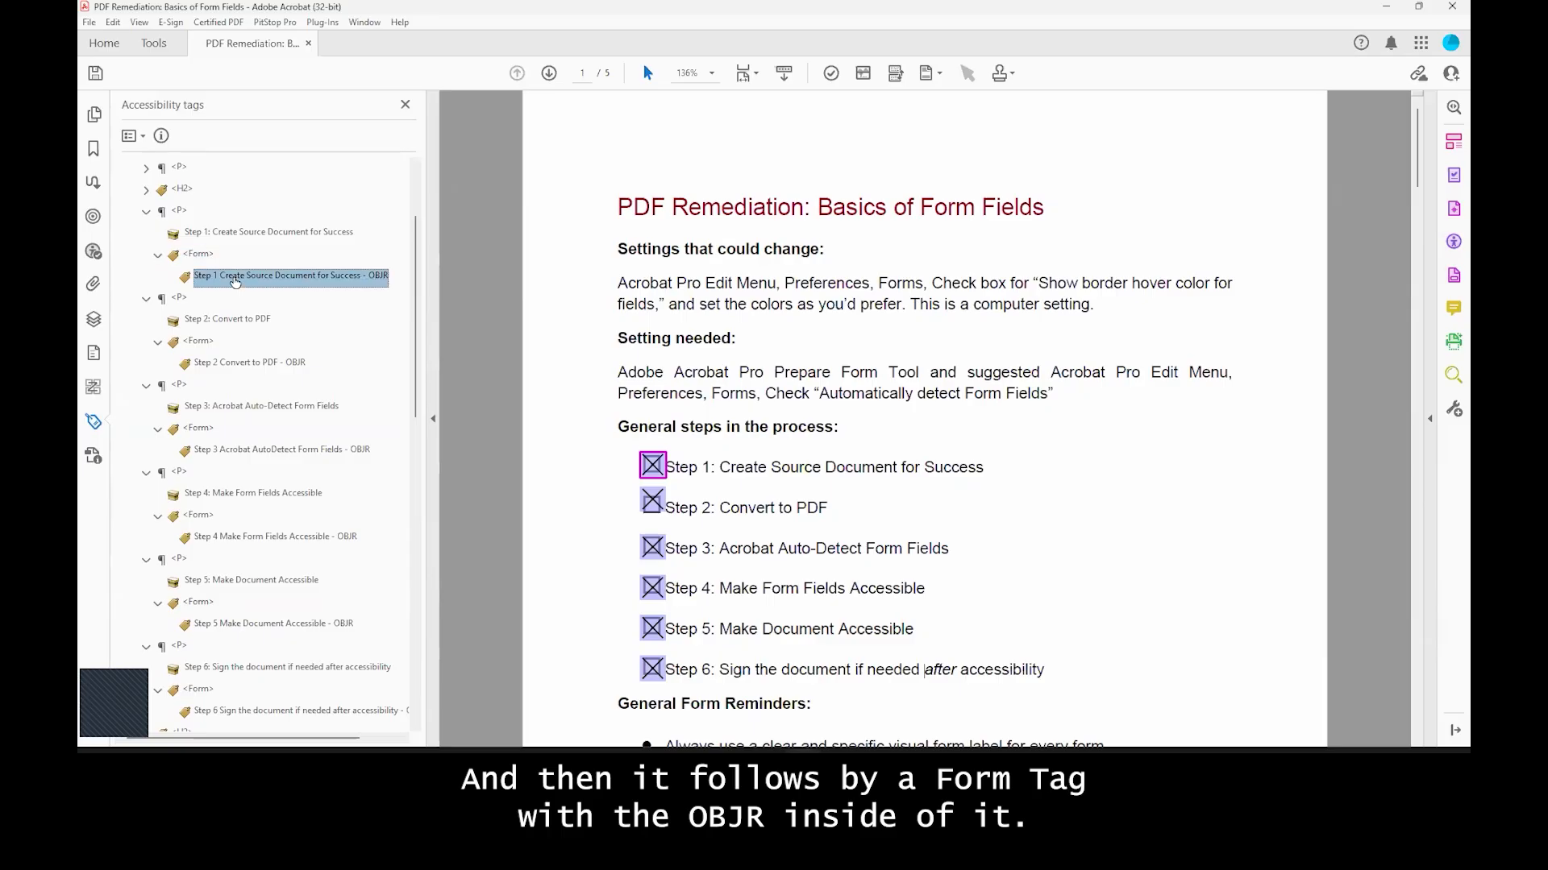
click(224, 241)
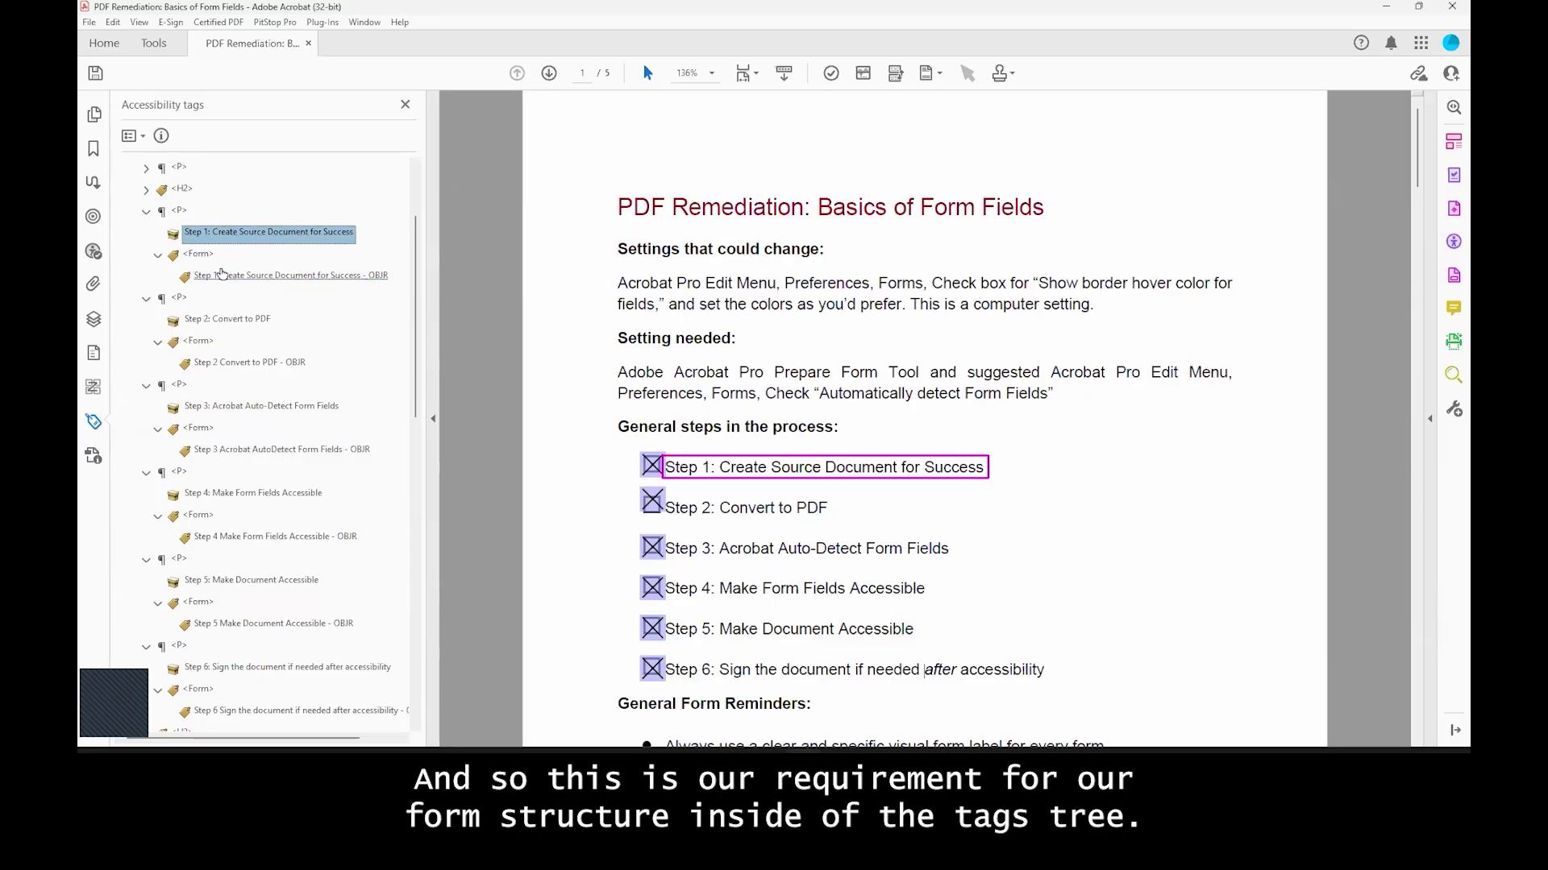
click(220, 274)
scroll(218, 294, down, 1)
scroll(210, 195, up, 1)
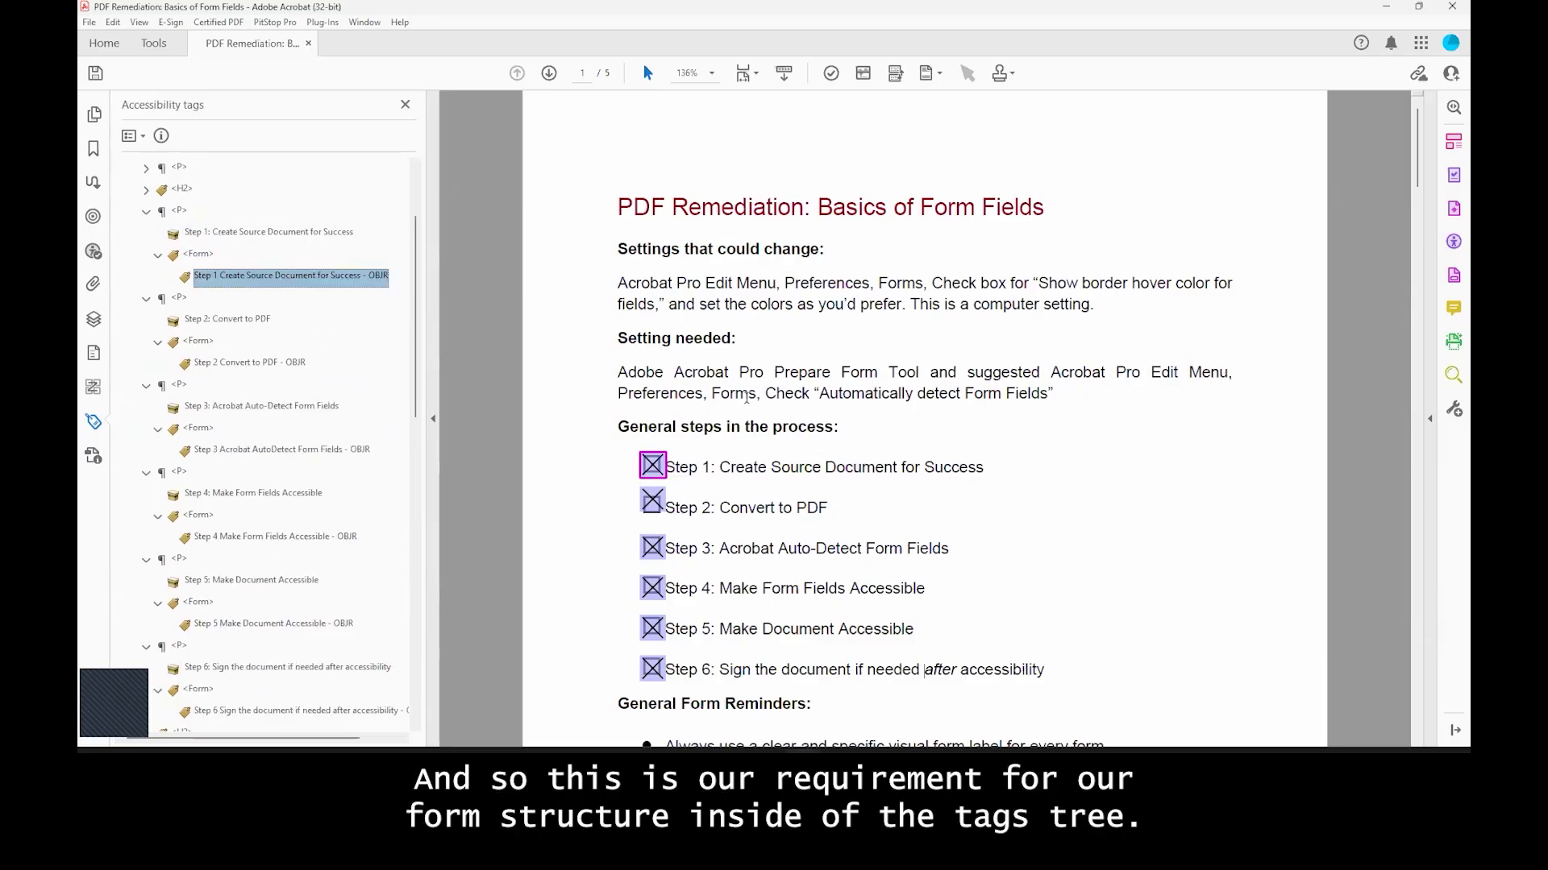
Step: Go to the Tag Tips section on page 5 of the document
scroll(746, 397, down, 10)
click(550, 73)
click(550, 74)
click(550, 73)
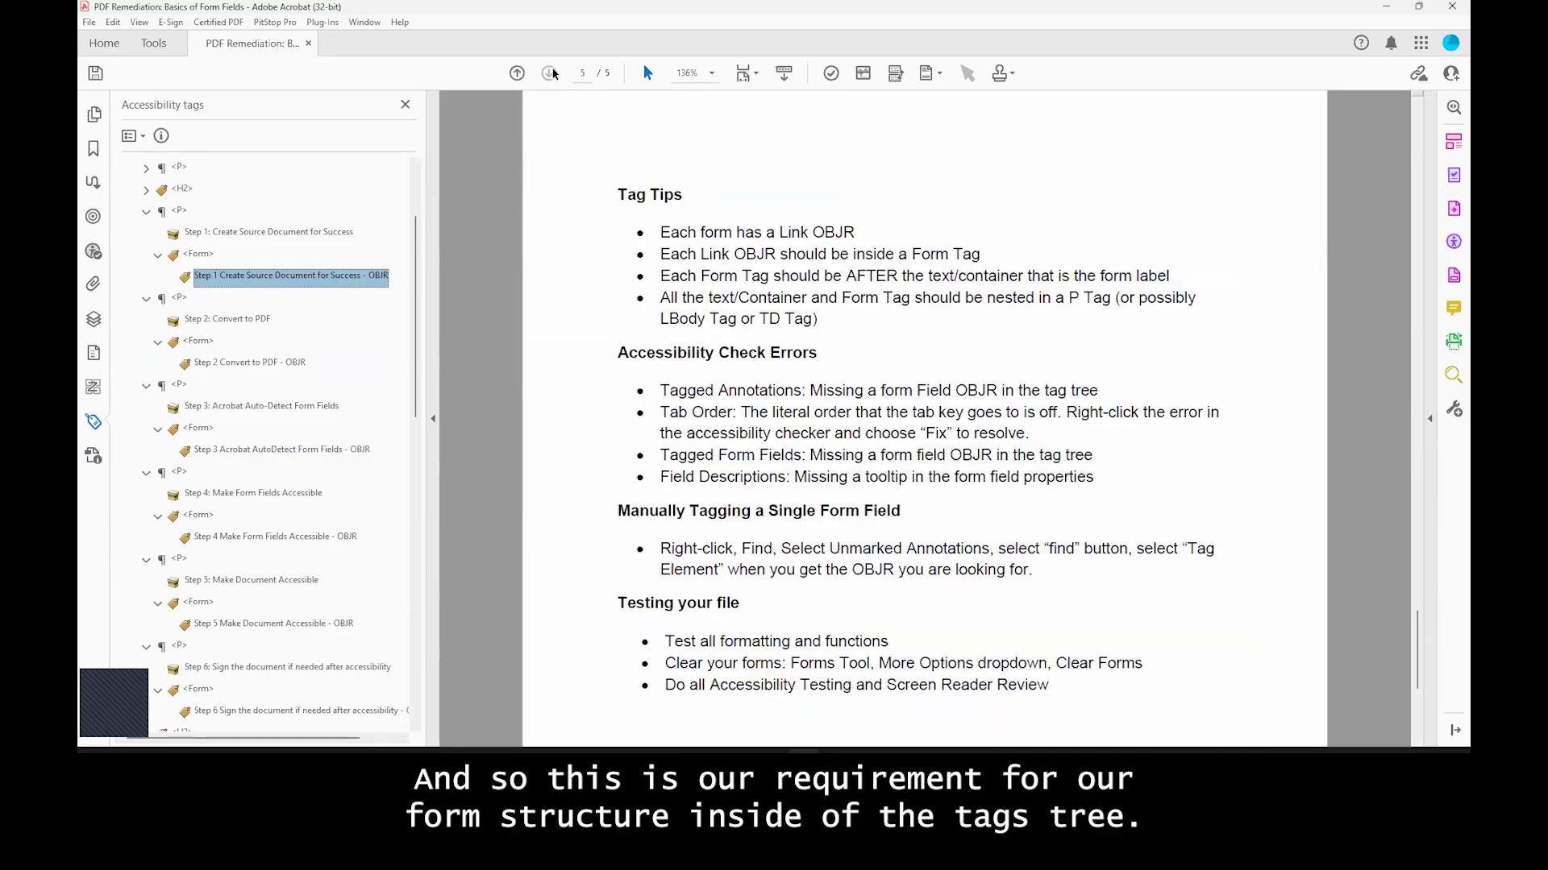
Step: Compare the first Tag Tips on page 5 with the Step 1 Form tag and its label container in the tag tree
drag(659, 228, 859, 231)
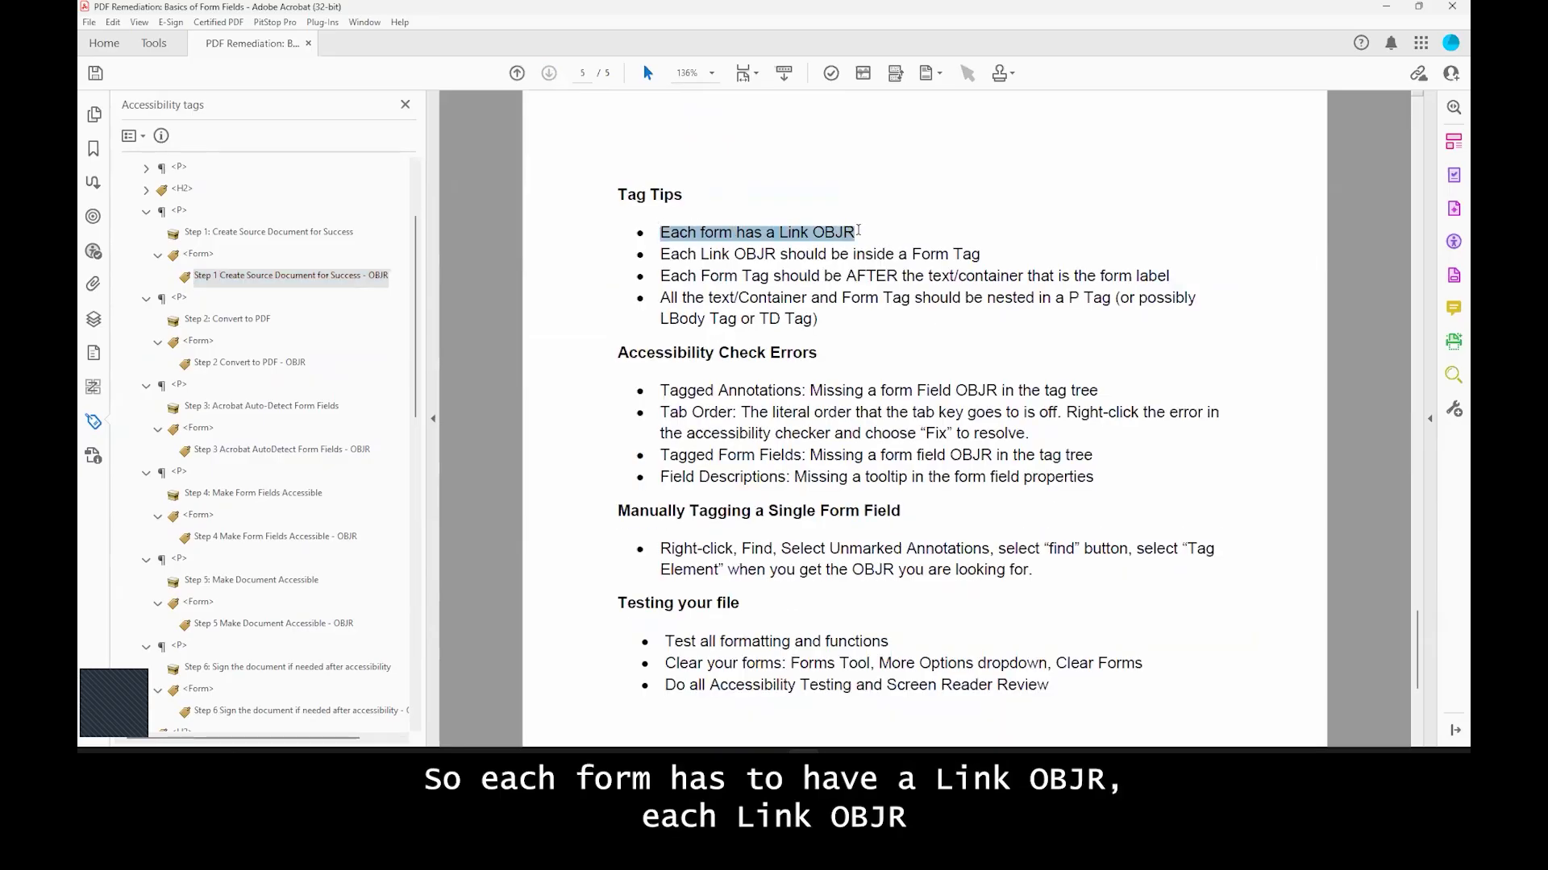
drag(660, 254, 788, 250)
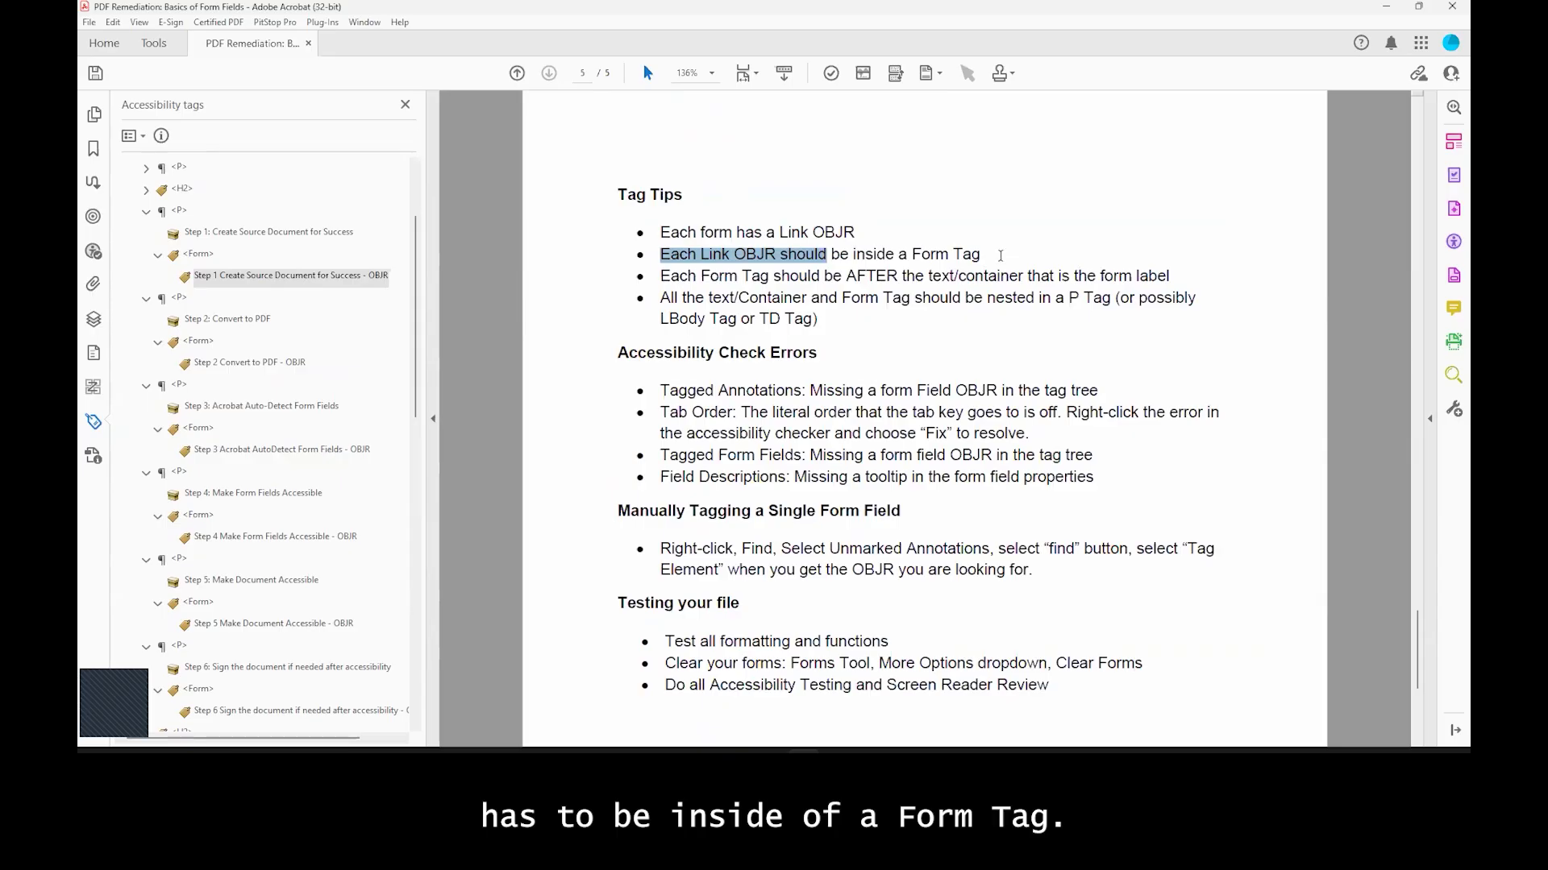
click(202, 255)
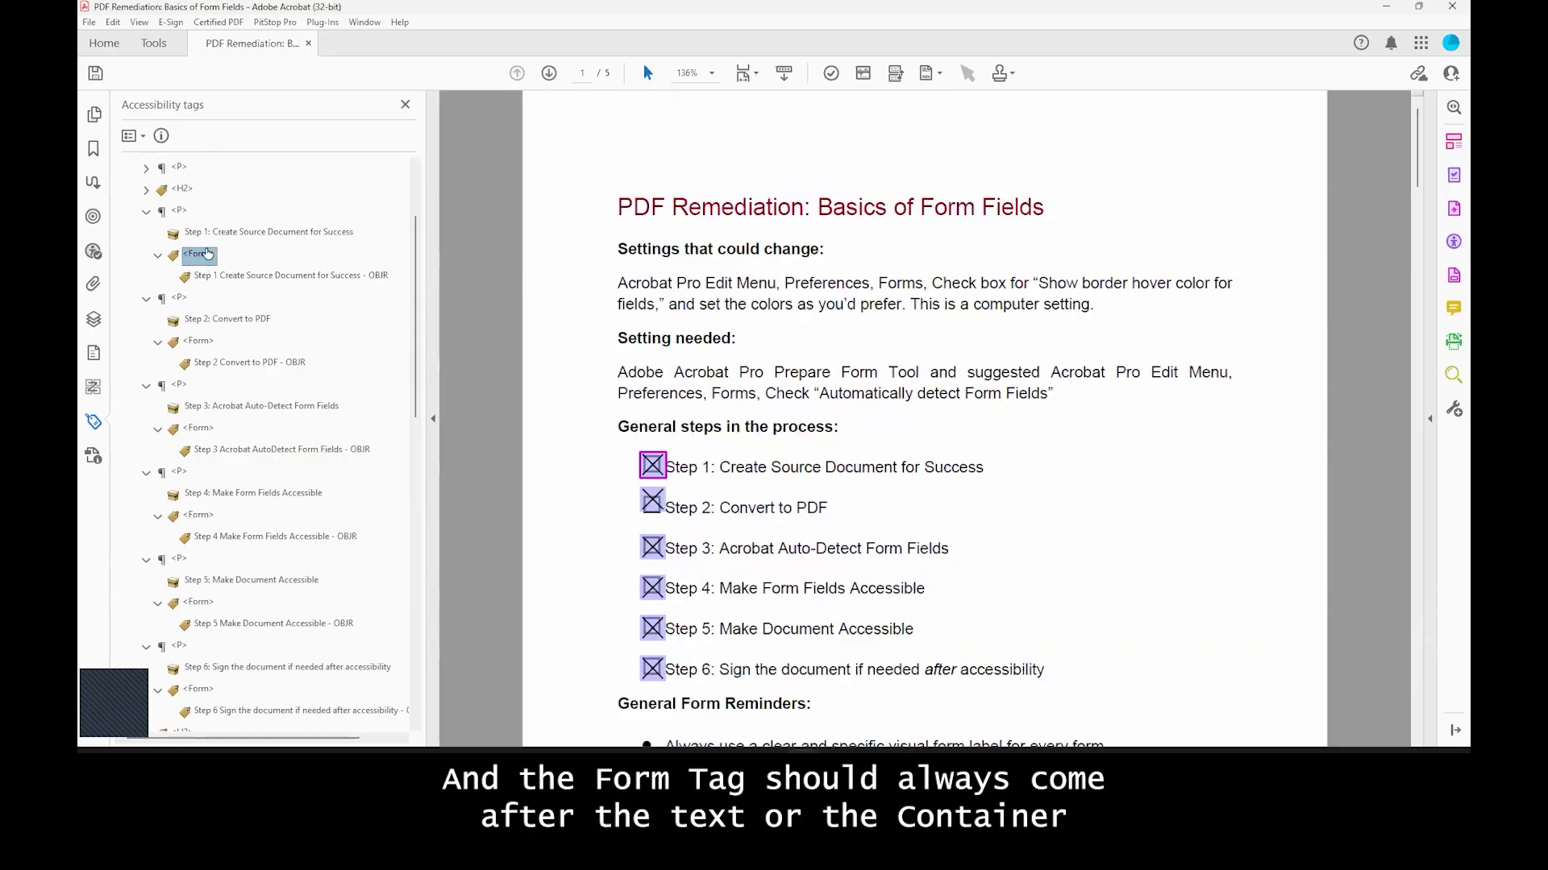
key(Up)
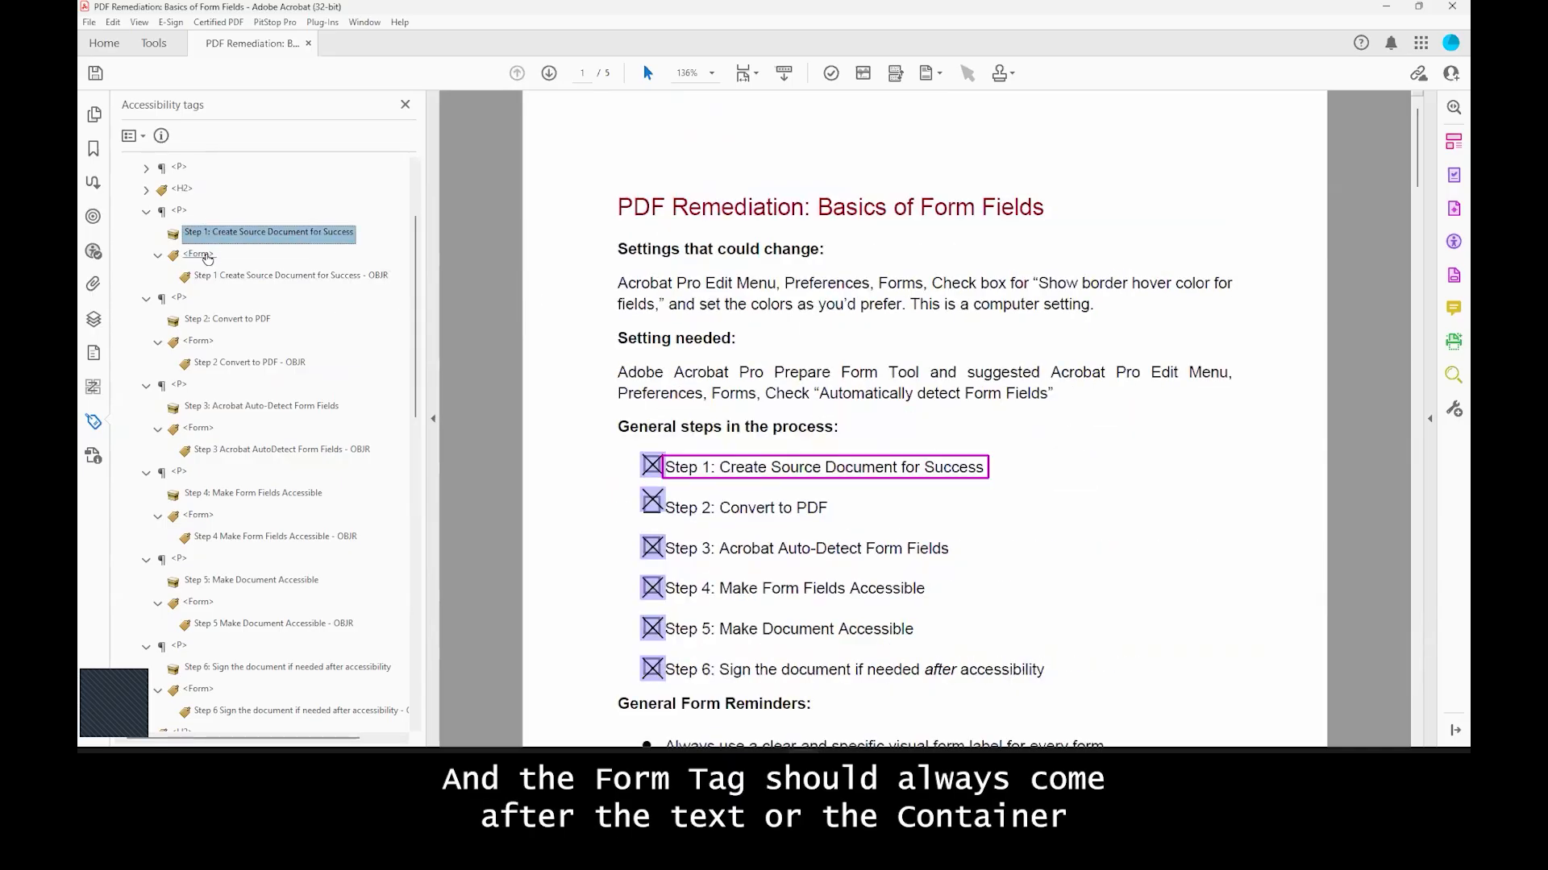
click(552, 75)
click(551, 75)
click(551, 75)
click(552, 75)
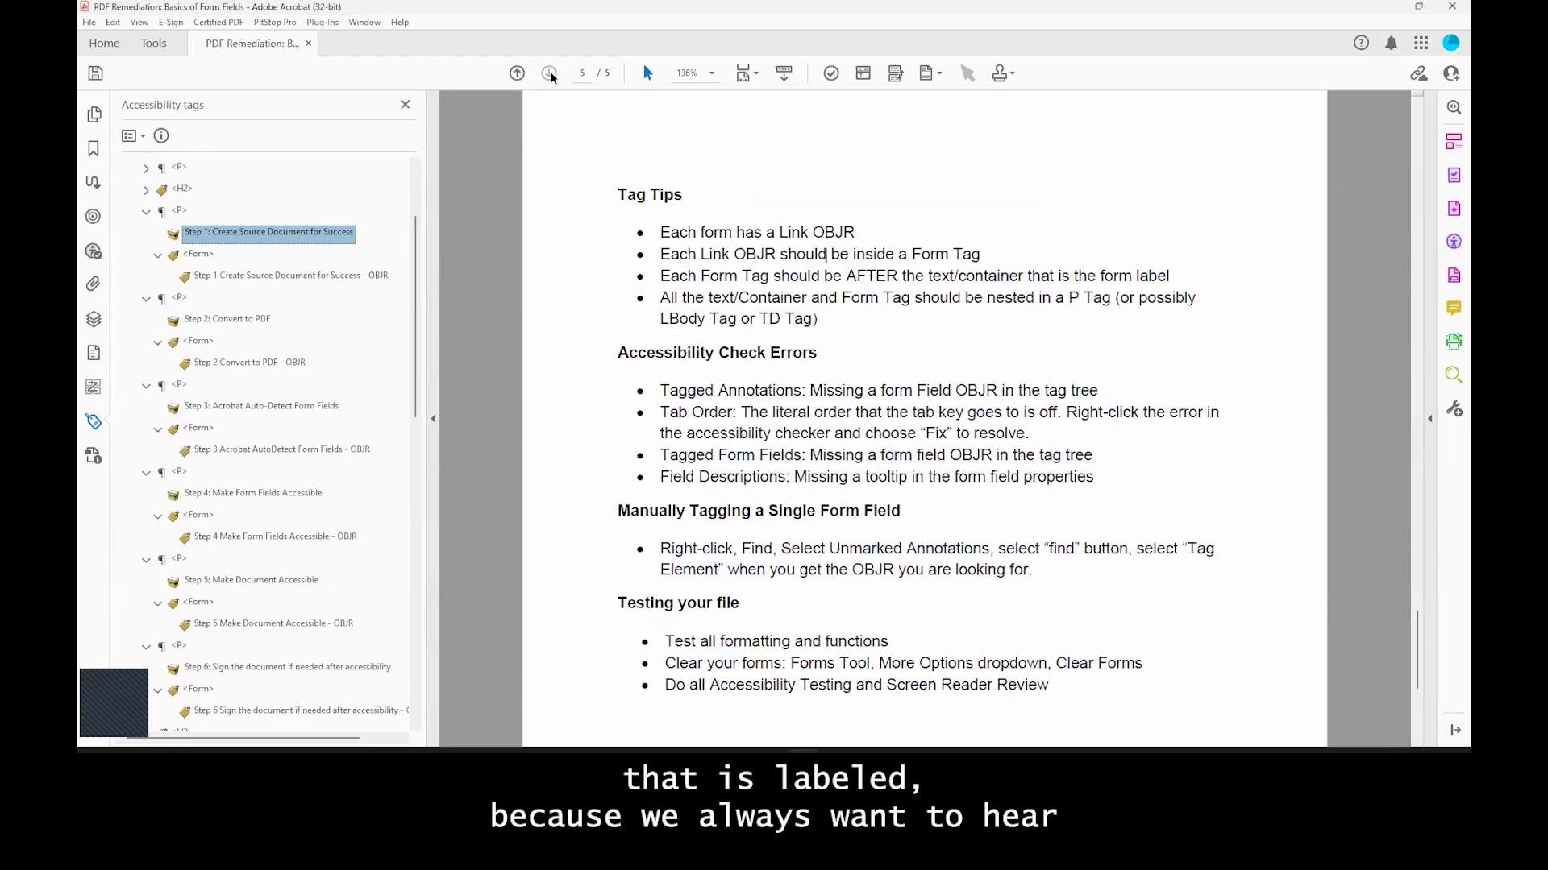
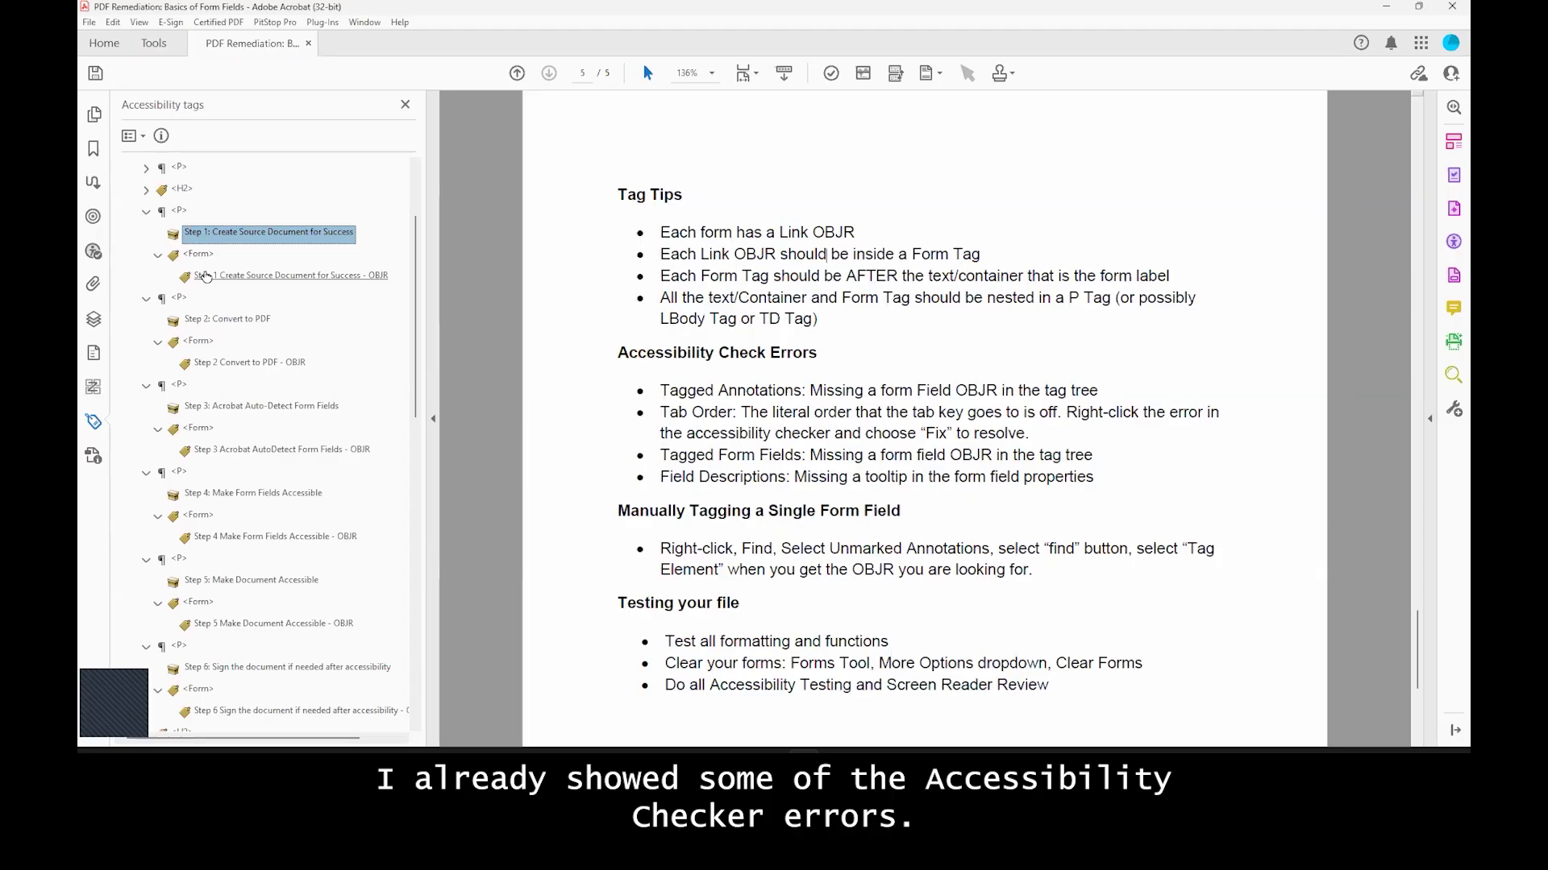
Step: Read the Tagged Annotations and Tab Order notes under Accessibility Check Errors
drag(690, 394, 746, 387)
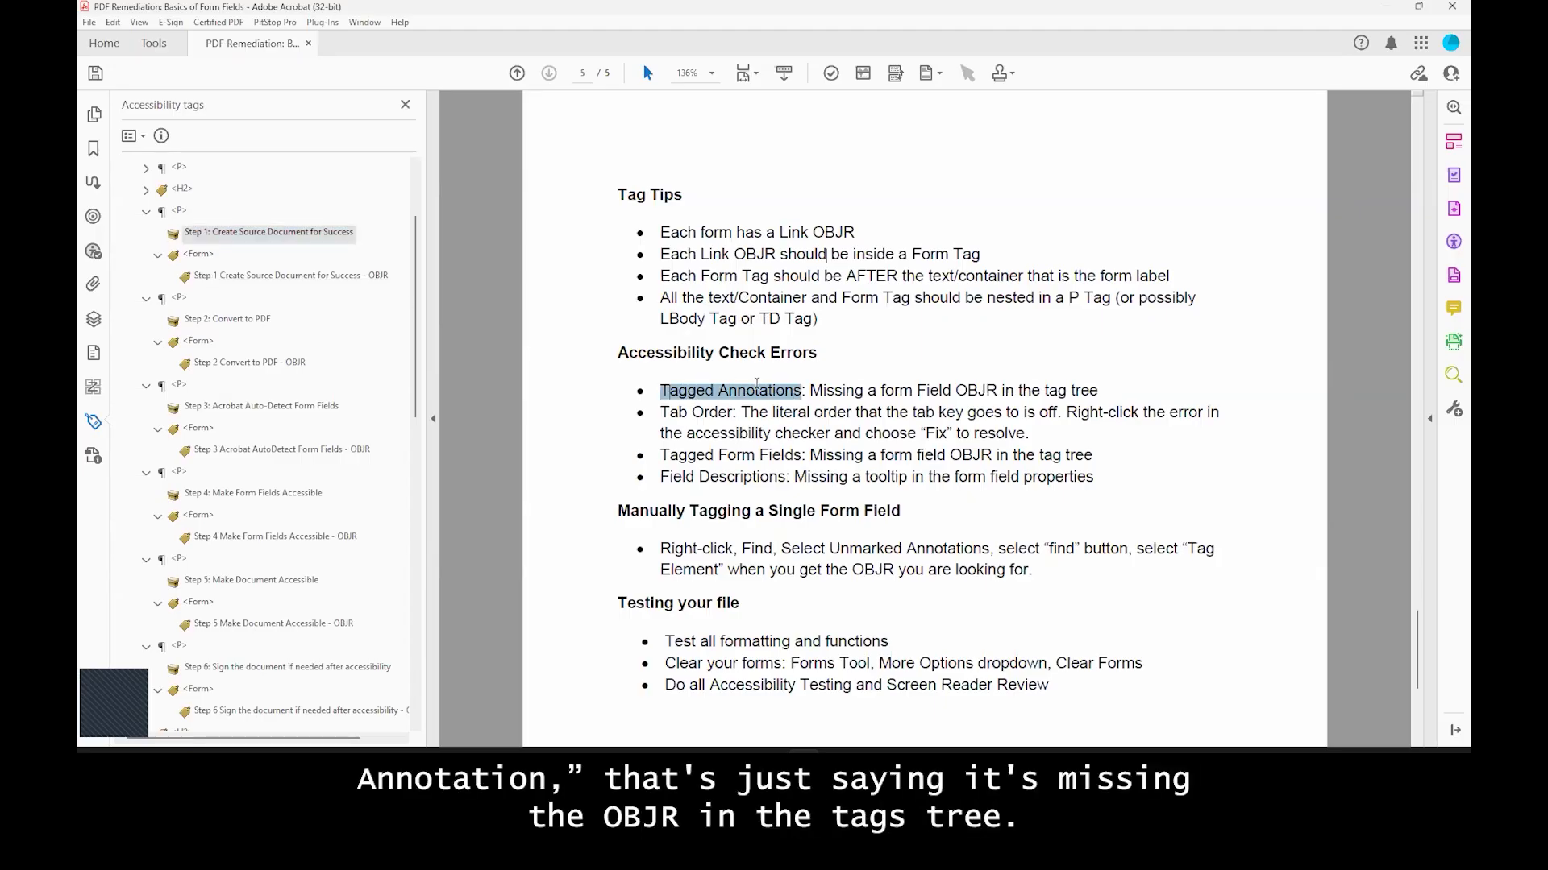
drag(1096, 393, 919, 393)
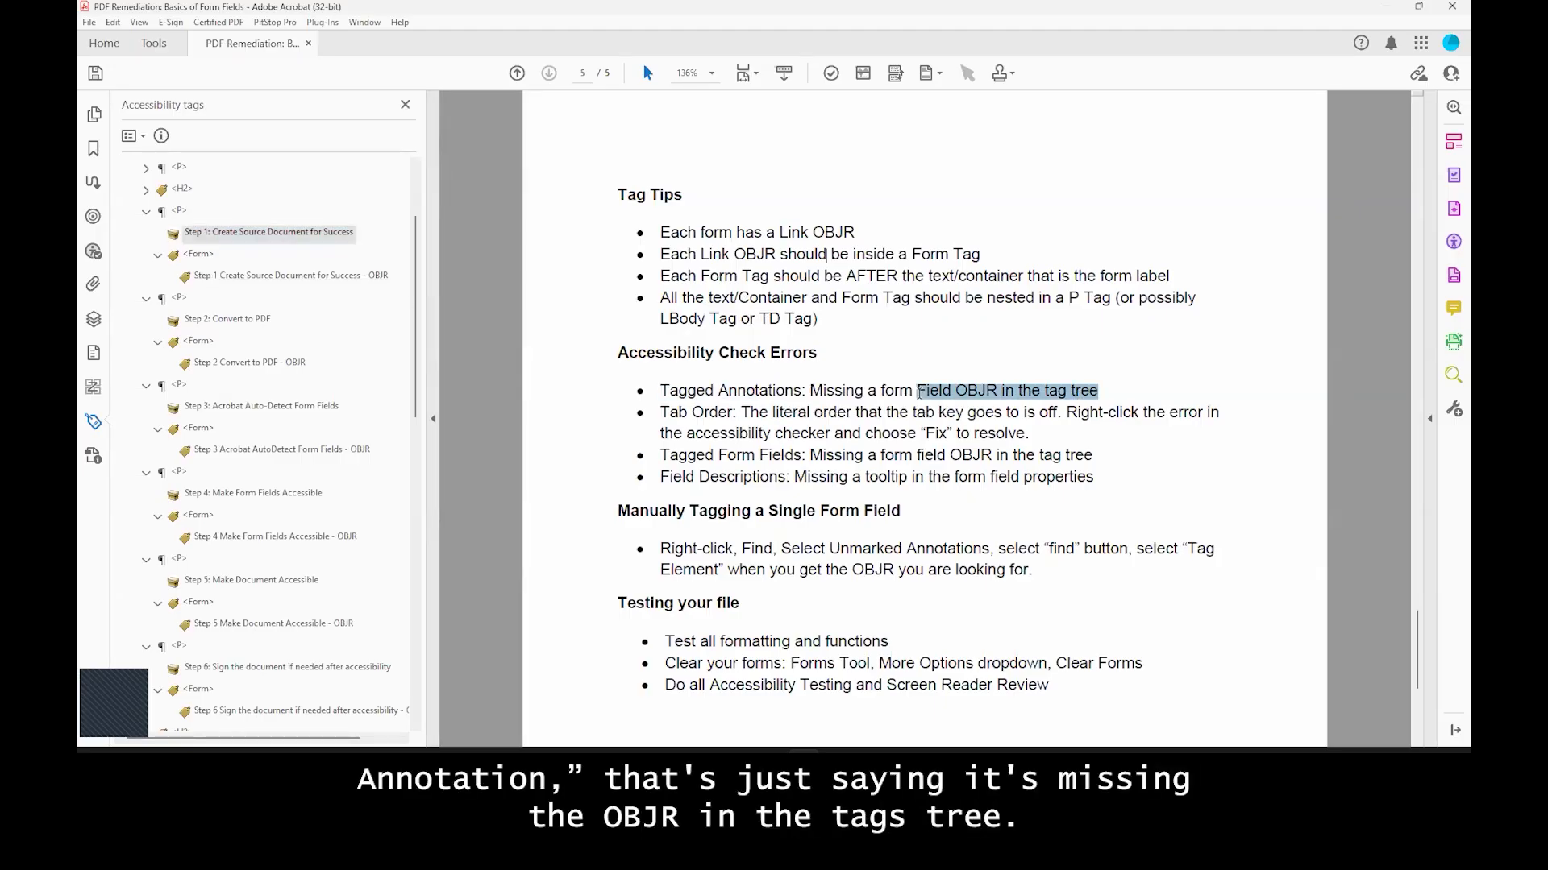
click(822, 392)
drag(822, 392, 1073, 392)
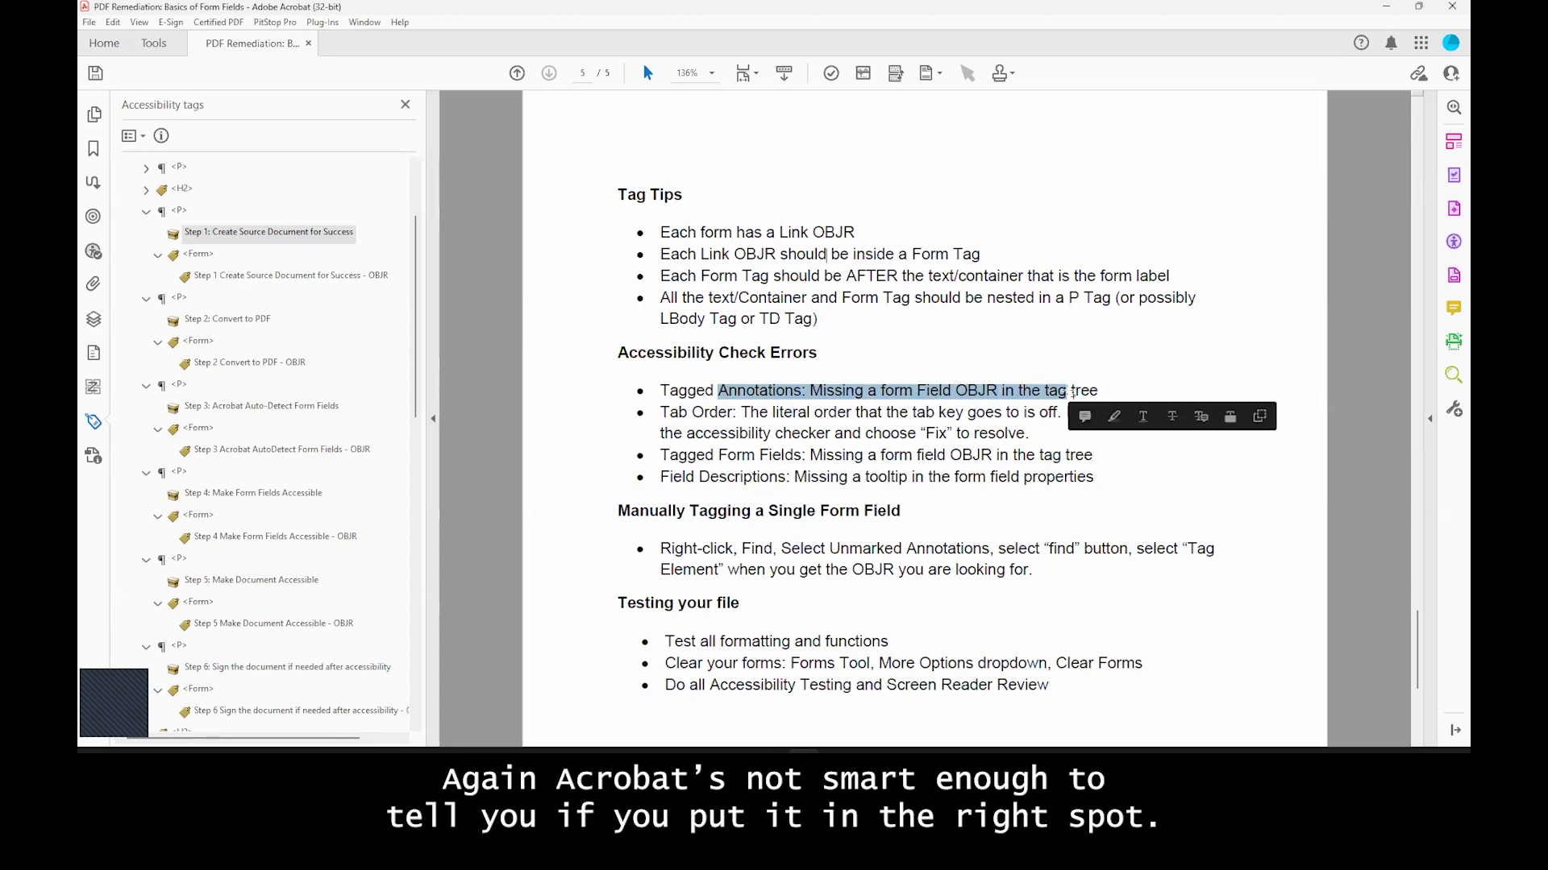
click(773, 407)
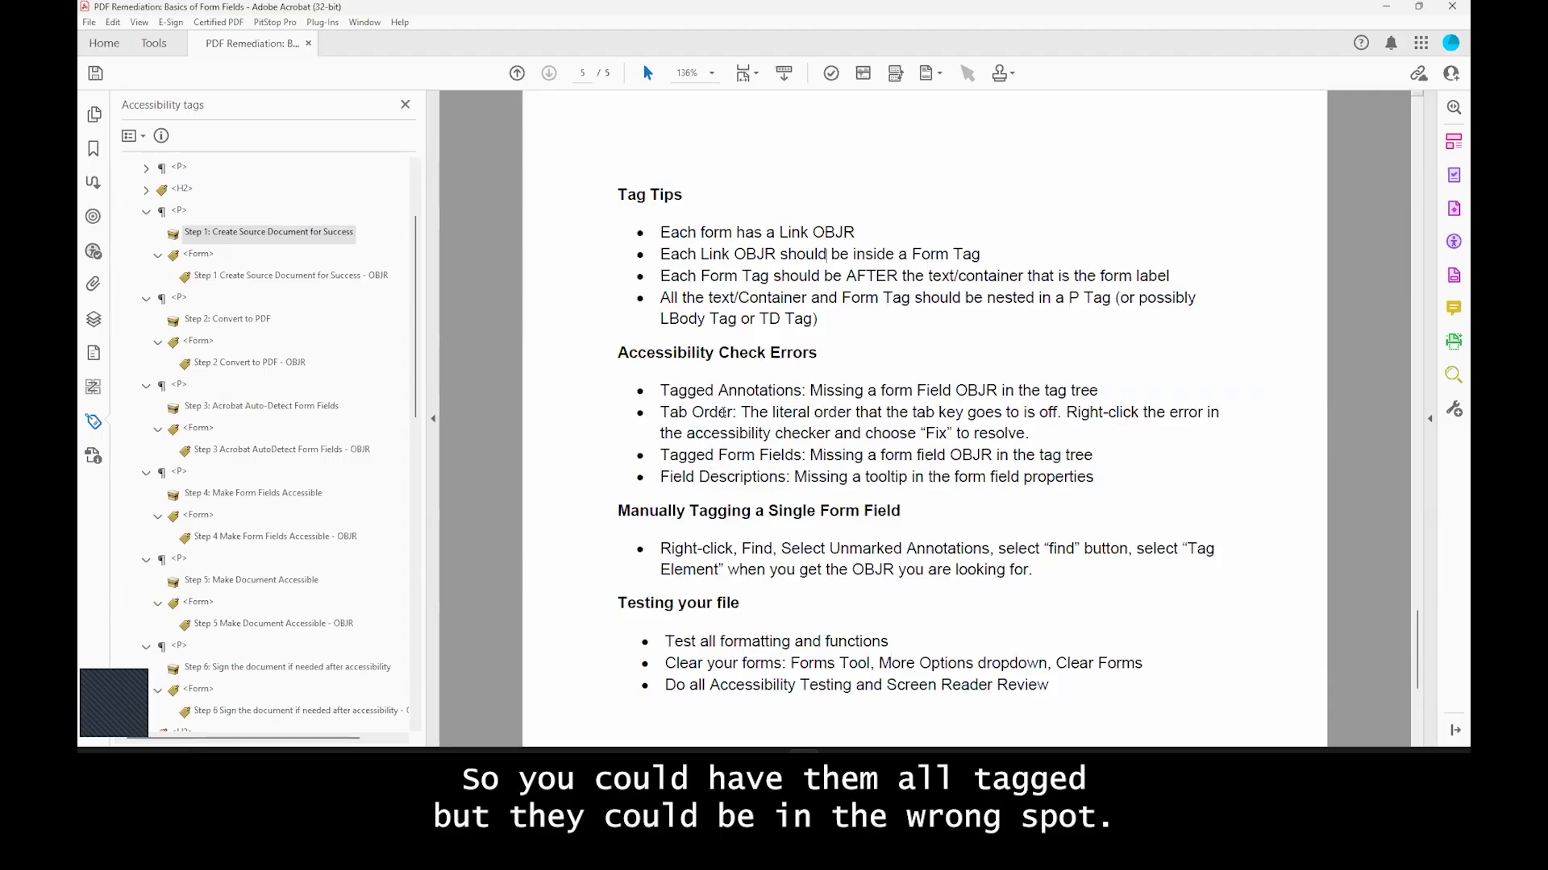
drag(660, 414, 731, 413)
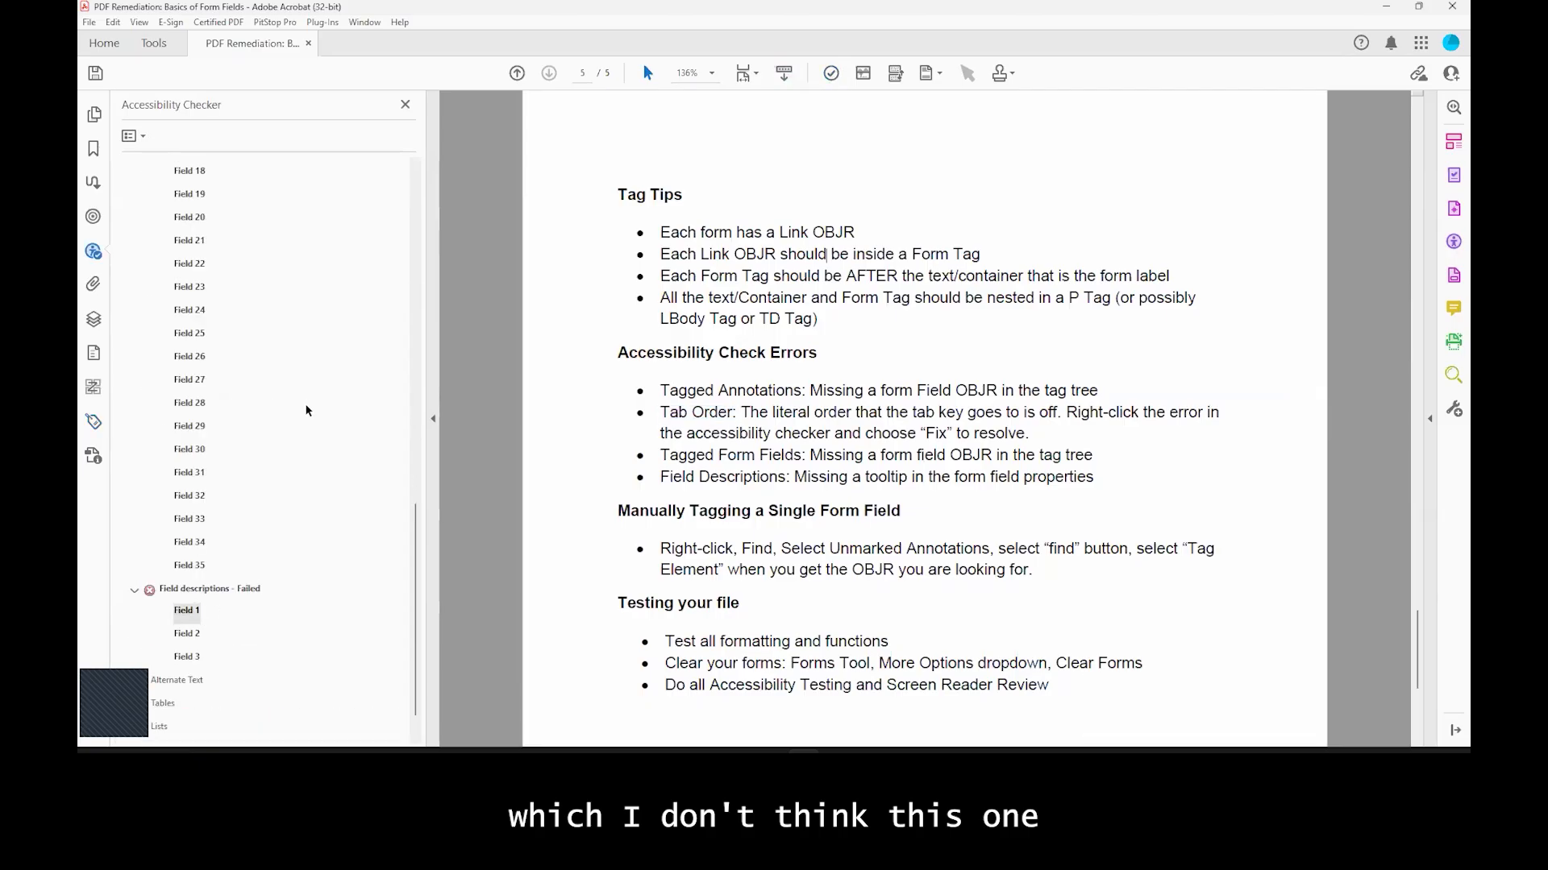
Step: Inspect the Tab order rule under Page Content in the accessibility check results and its available actions
scroll(226, 450, up, 12)
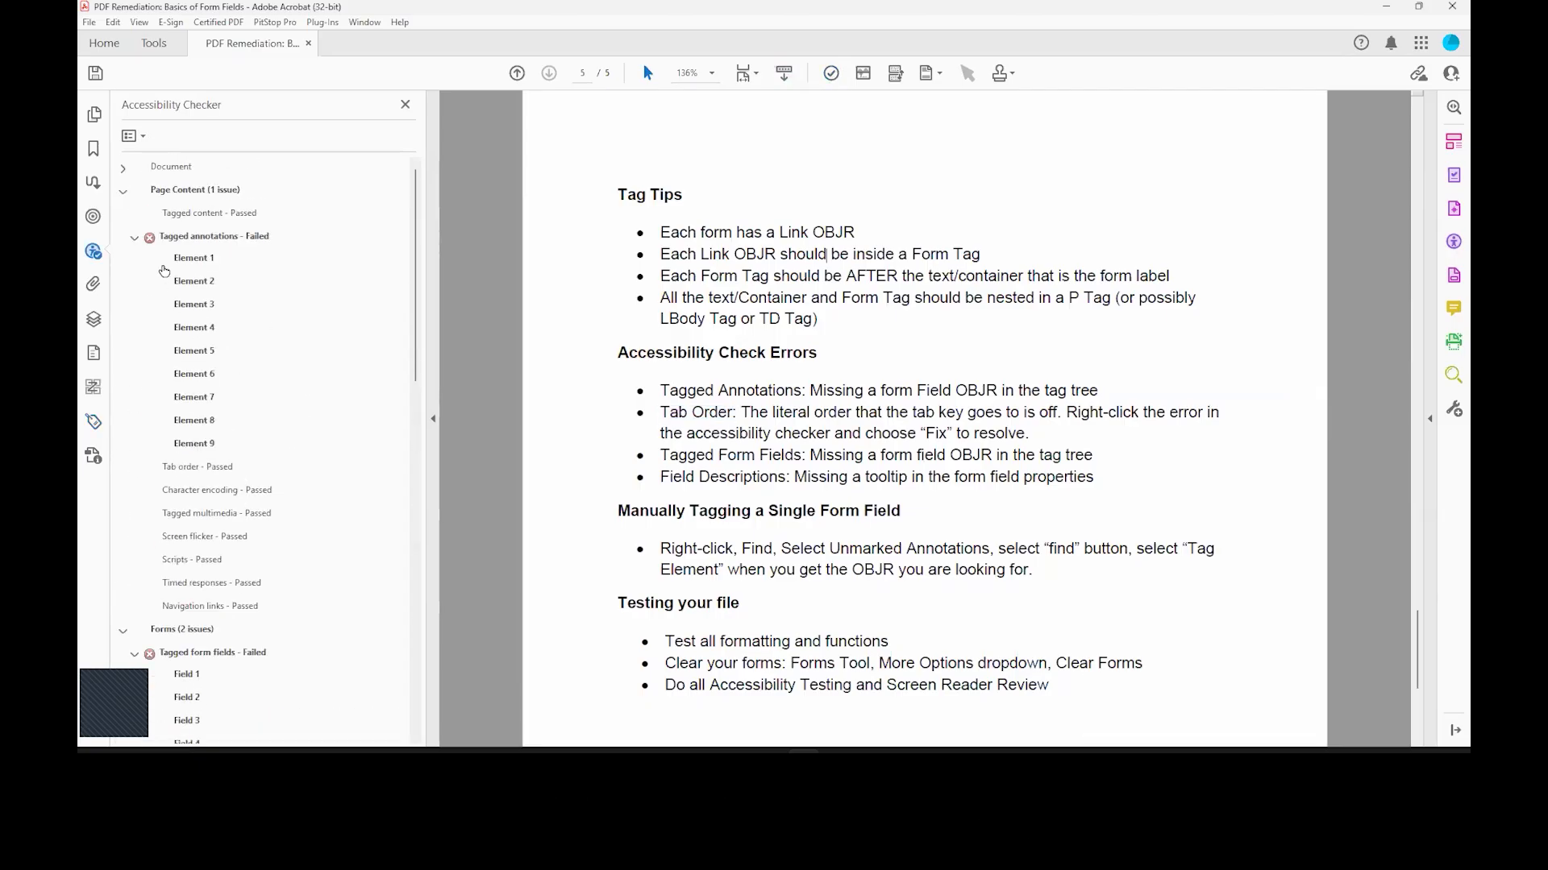
click(198, 469)
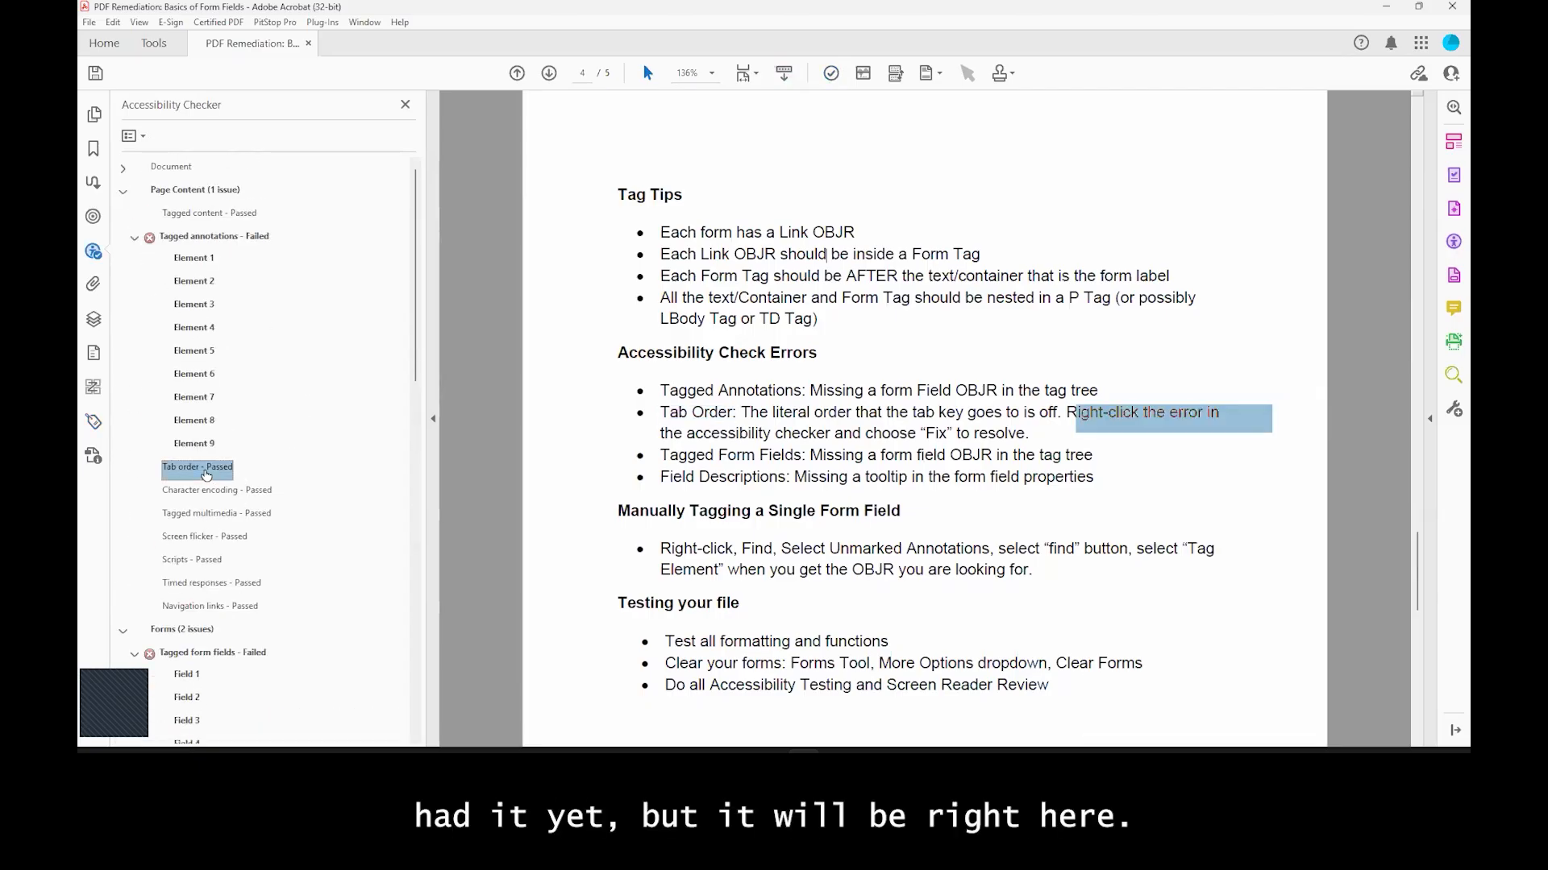
right_click(201, 479)
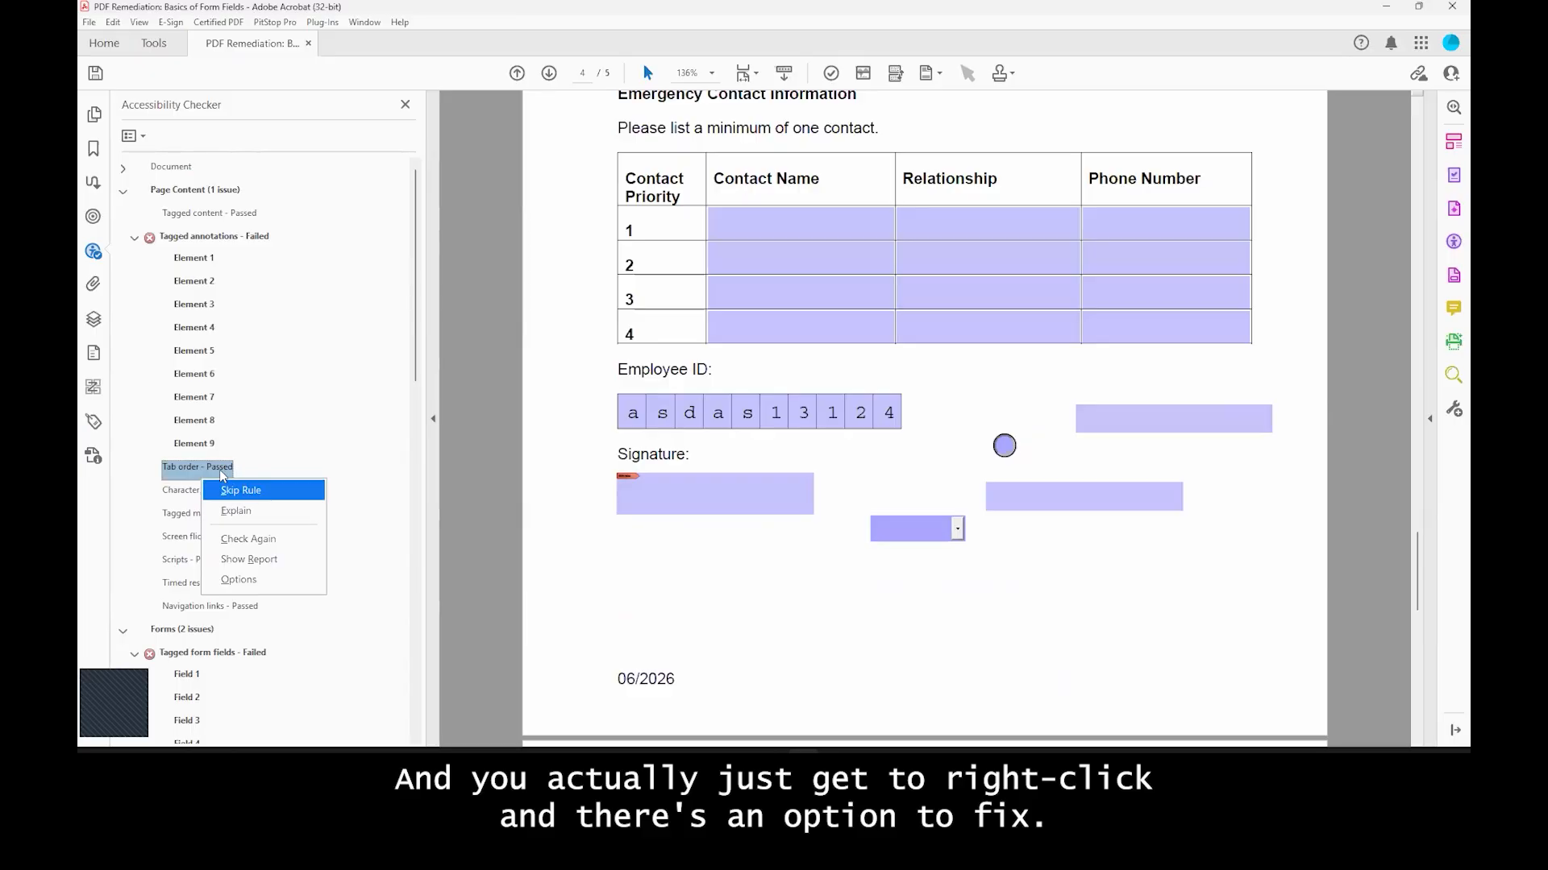
Step: Return to page 5 and read the notes on manually tagging a single form field and testing the file
click(549, 74)
scroll(787, 367, down, 1)
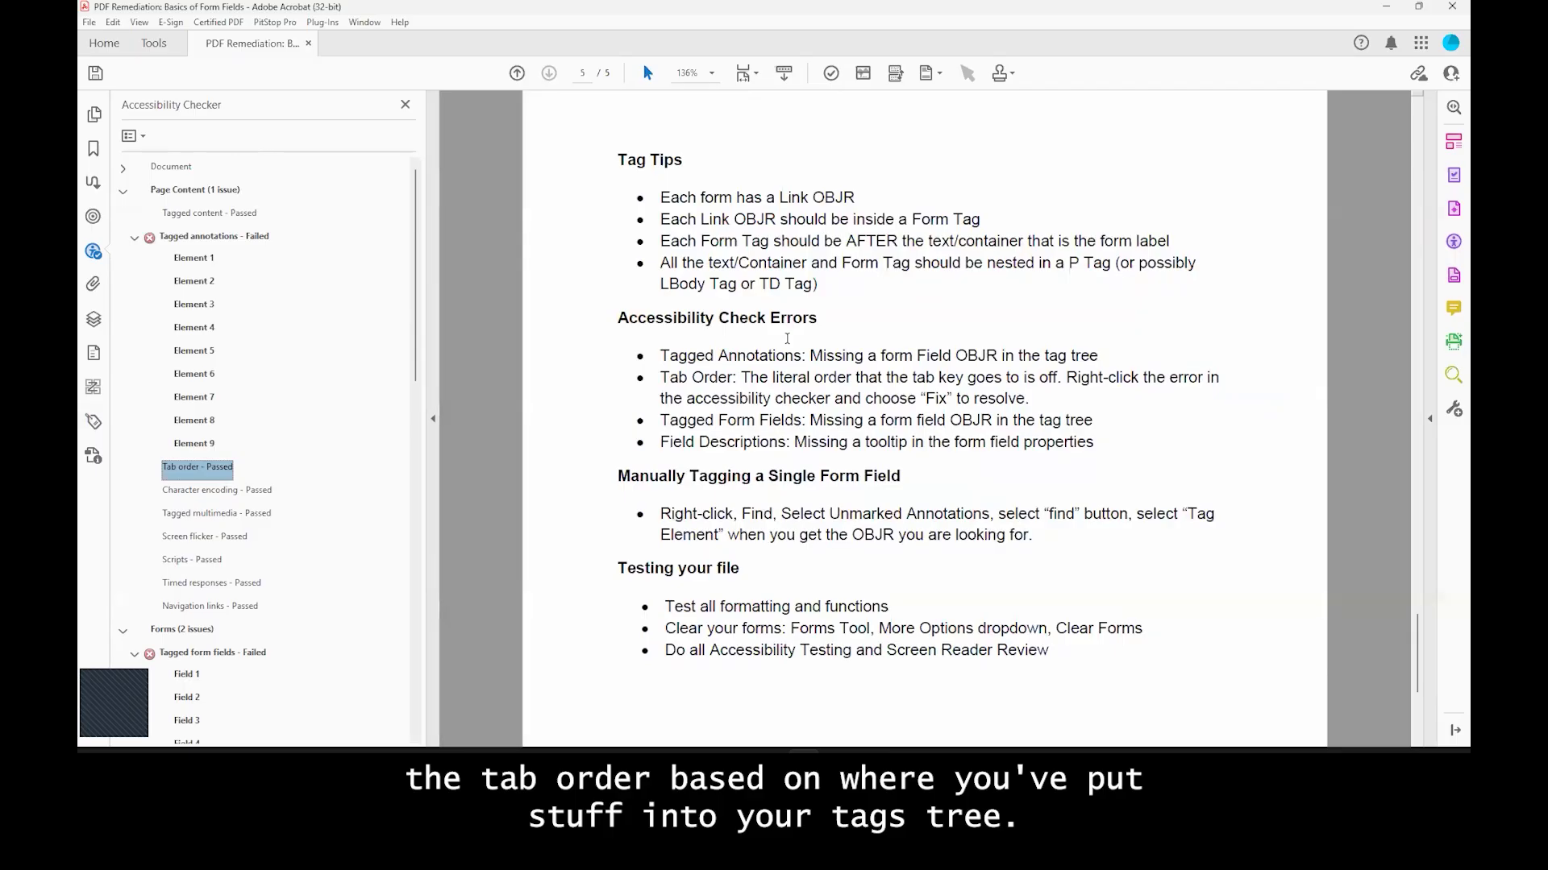
scroll(729, 546, down, 1)
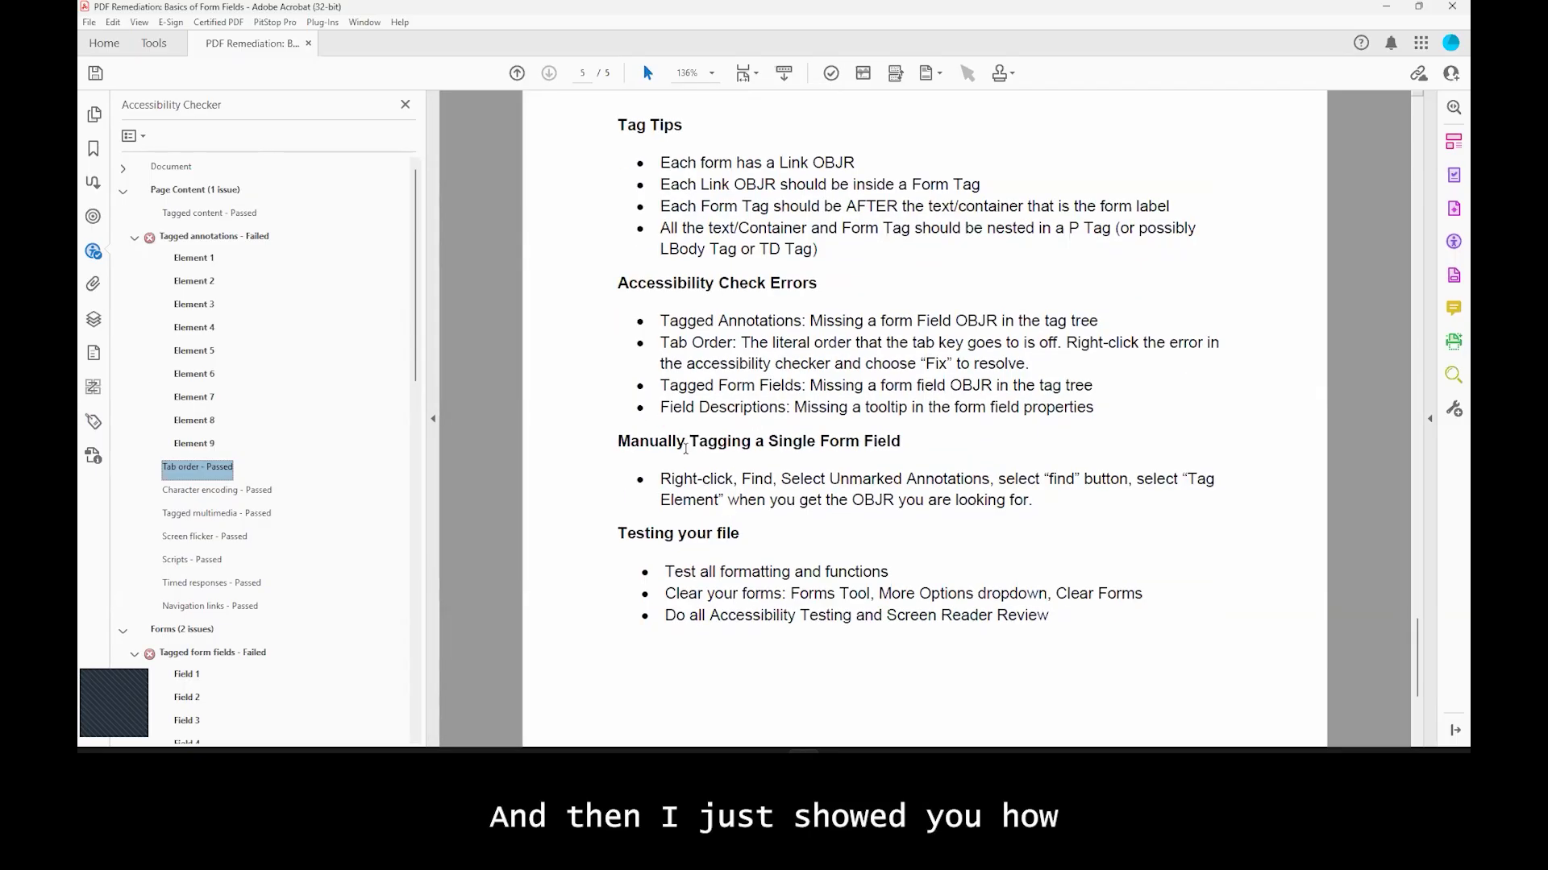
drag(661, 479, 870, 493)
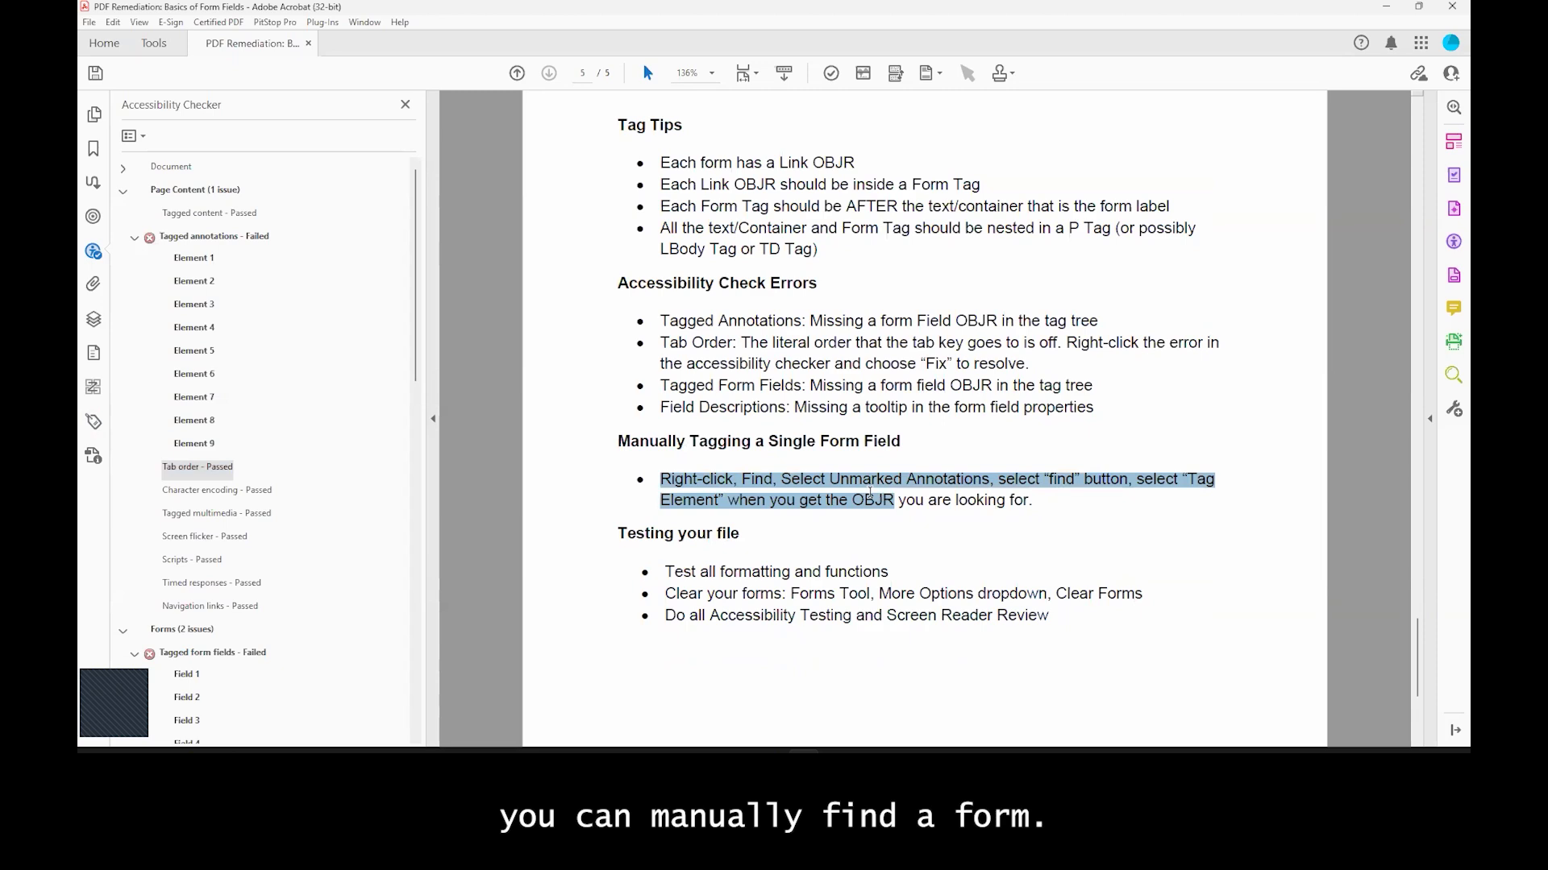
drag(869, 493, 1035, 500)
scroll(805, 560, down, 1)
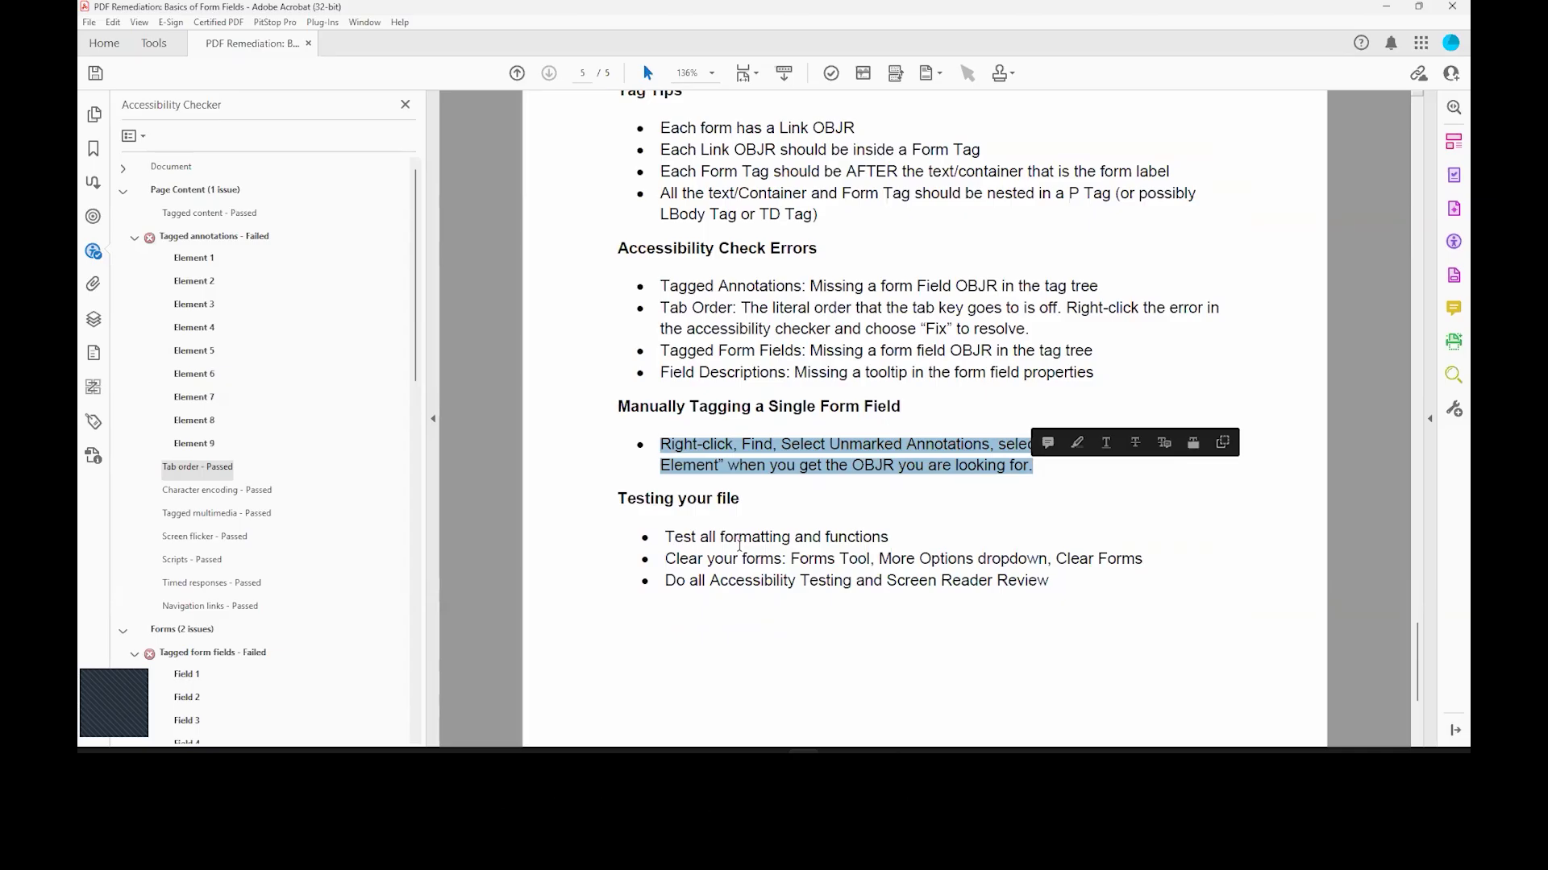
drag(694, 538, 884, 532)
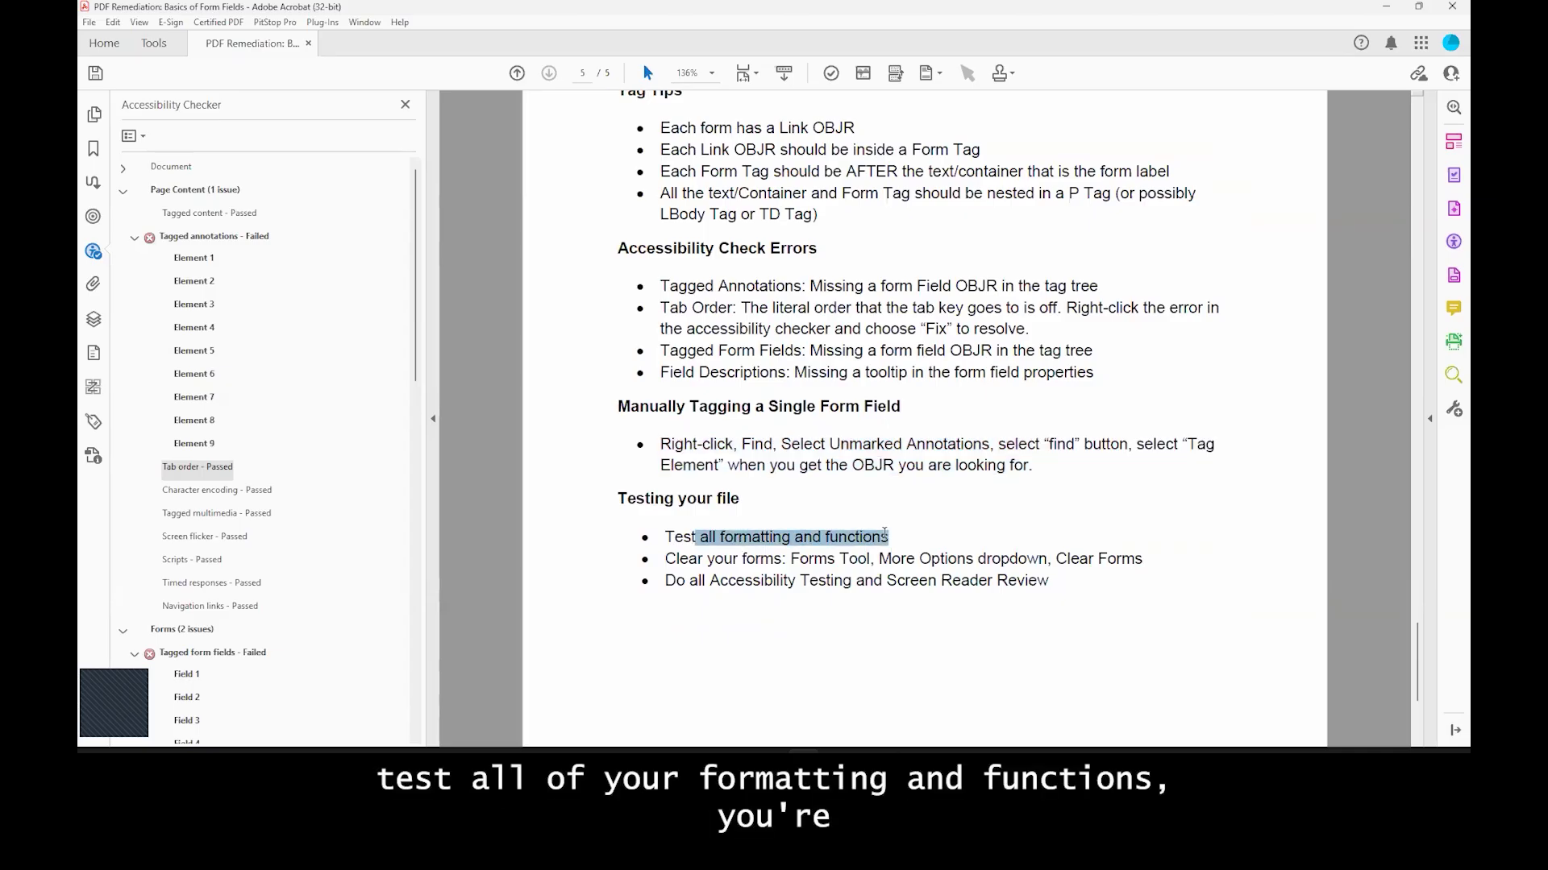
drag(666, 559, 844, 560)
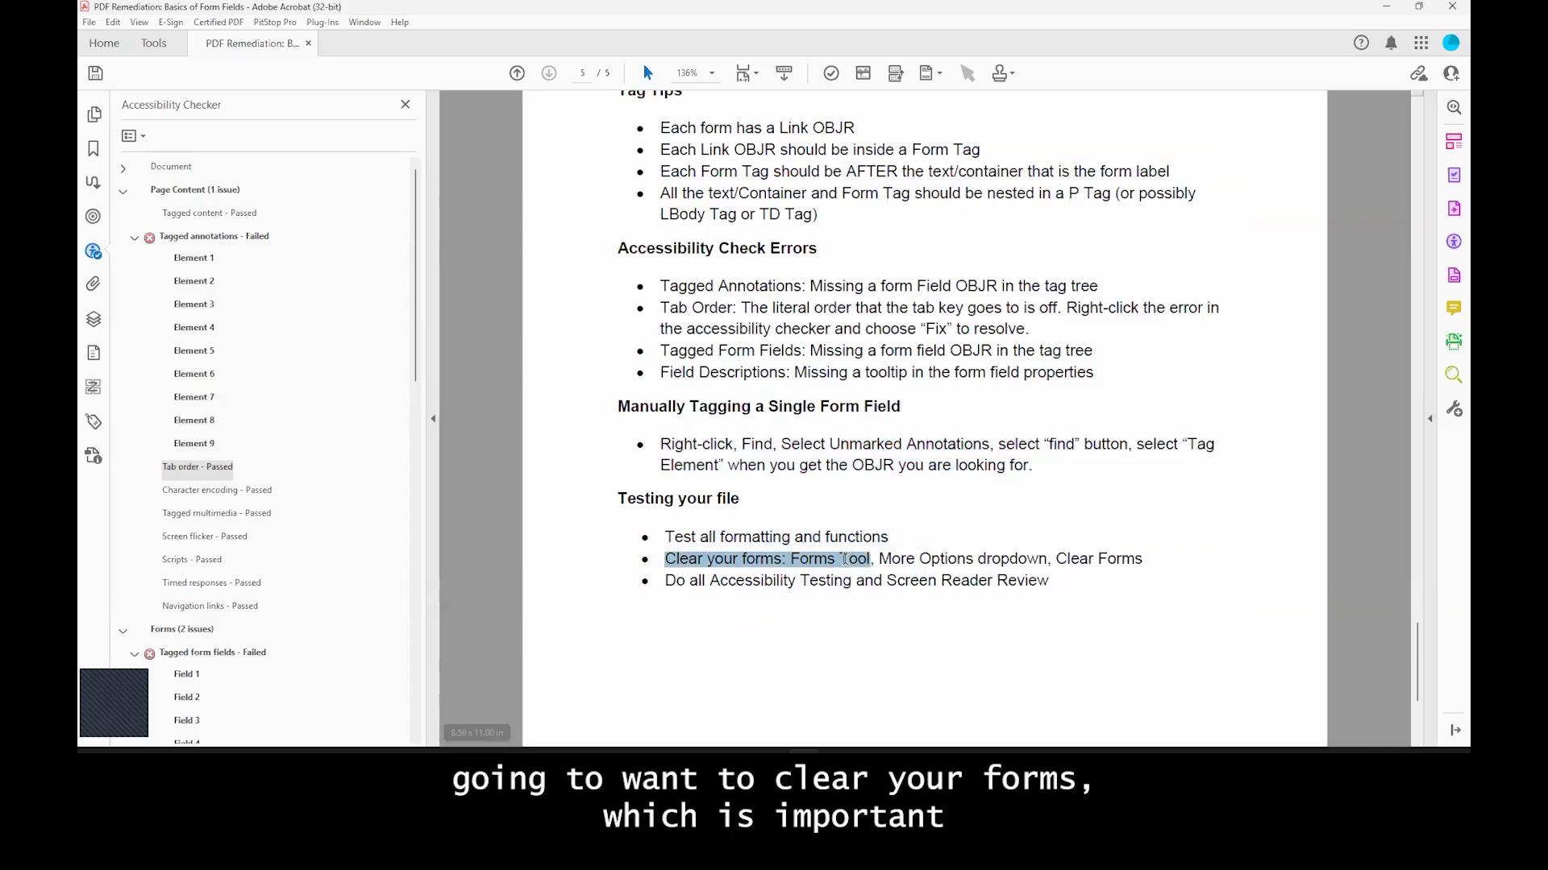
Step: Clear the entered data from the whole form using the Prepare Form tool
click(1453, 275)
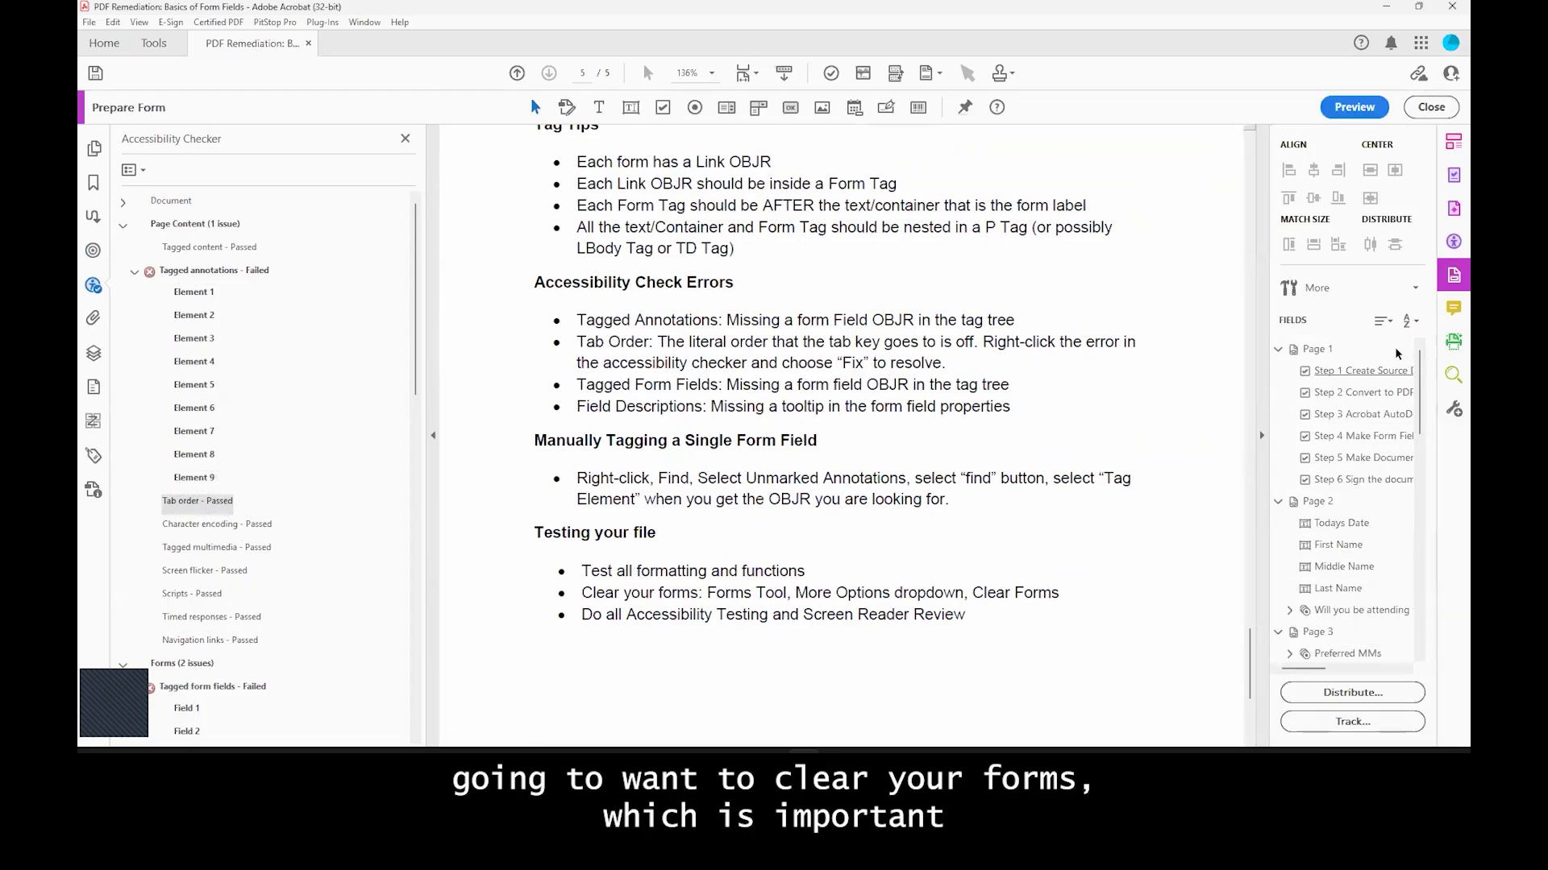
click(1415, 289)
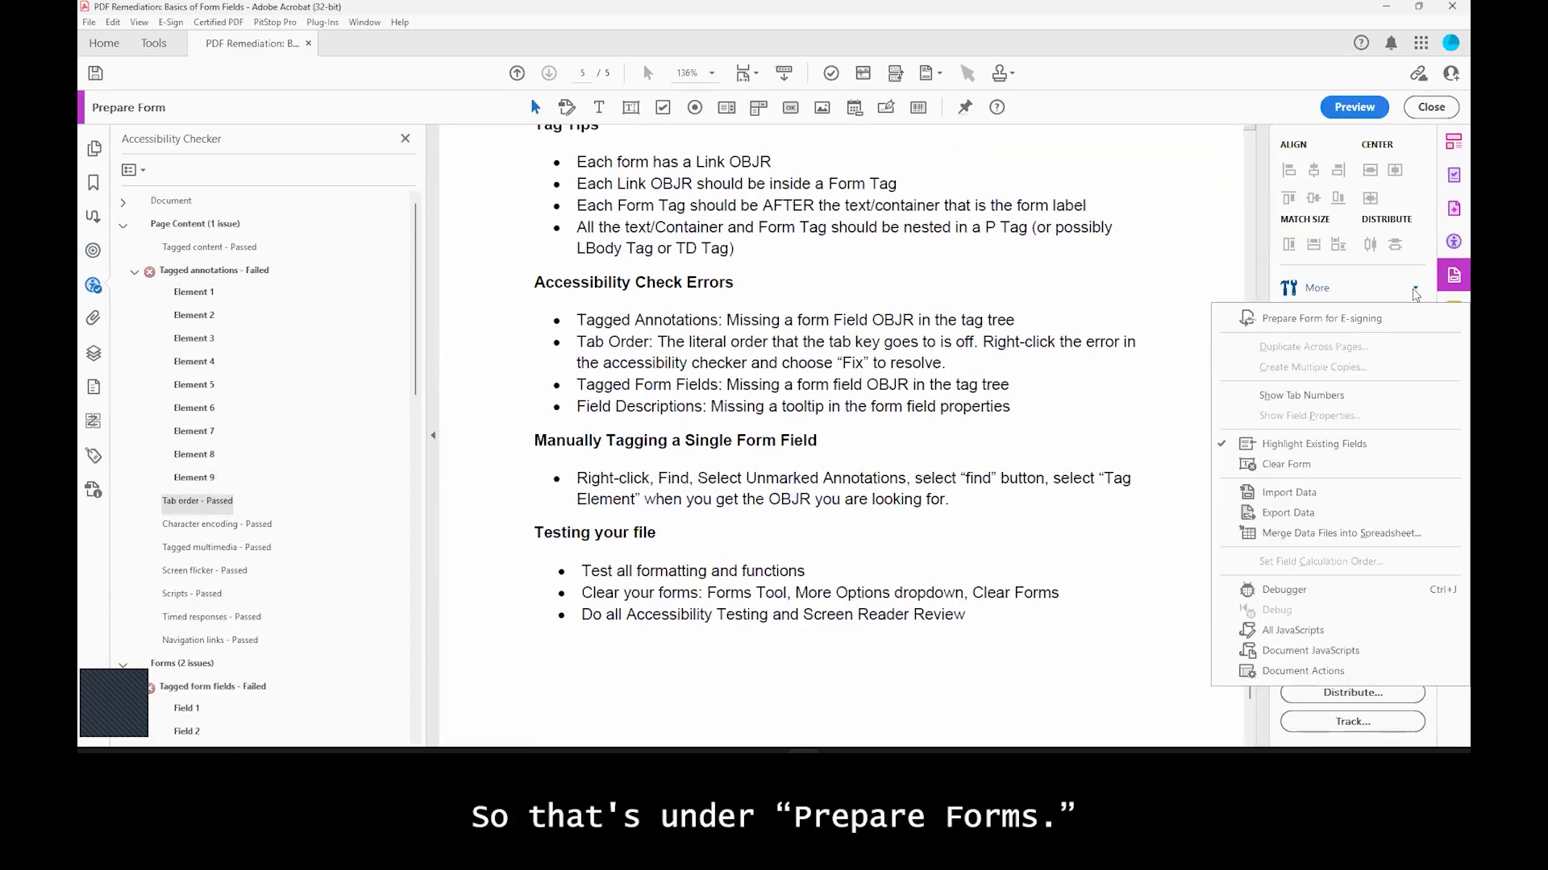
click(1288, 465)
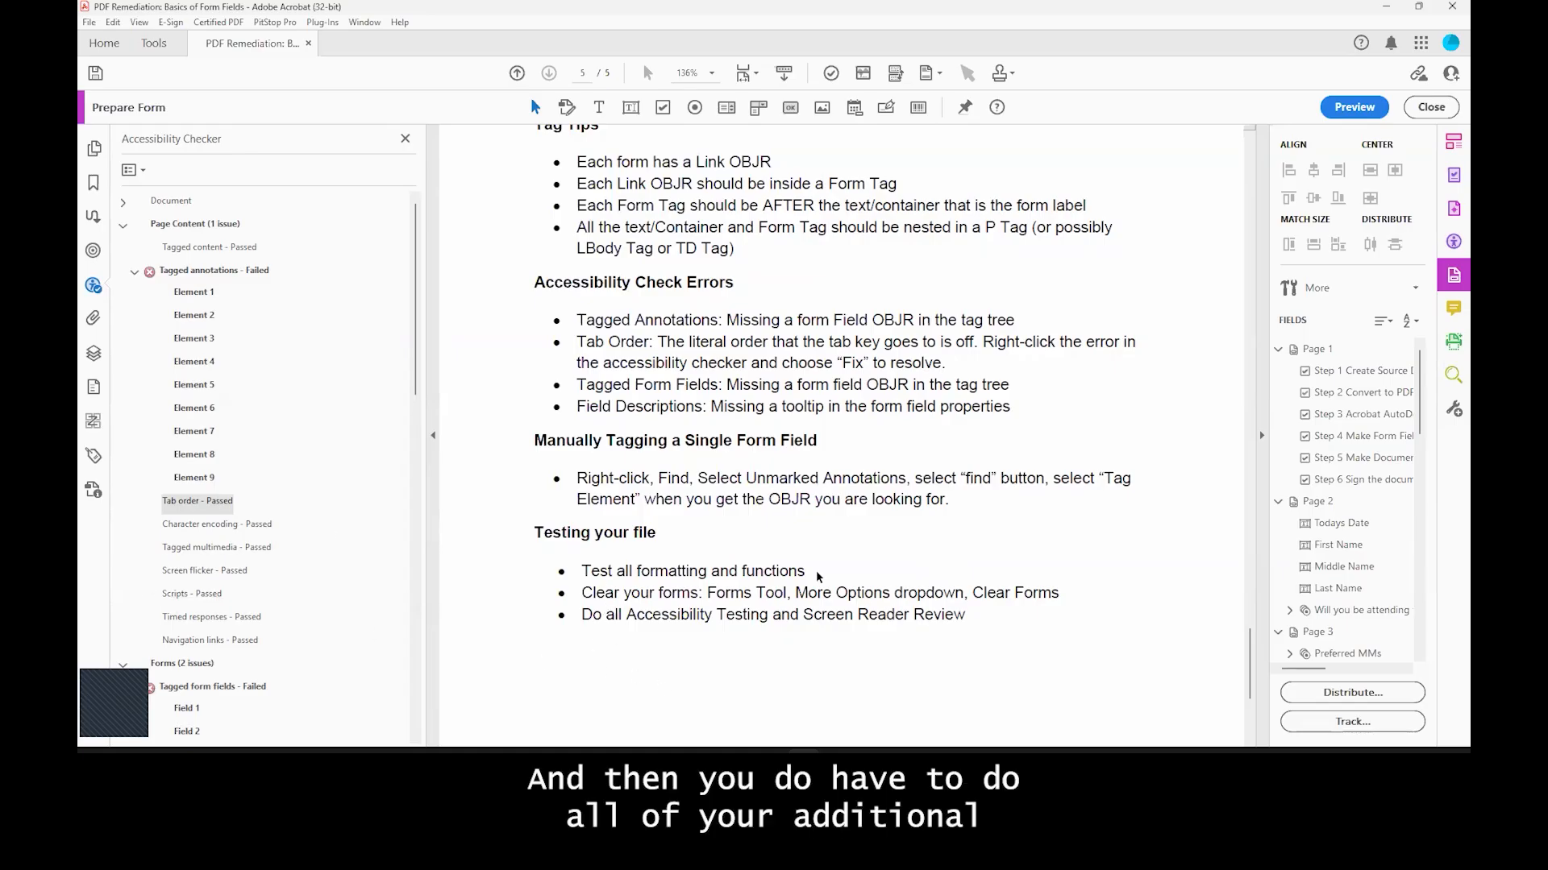
Step: Check the Step 1 Form tag and its OBJR, and save a copy of the PDF with "Test 1" added to the file name
click(93, 457)
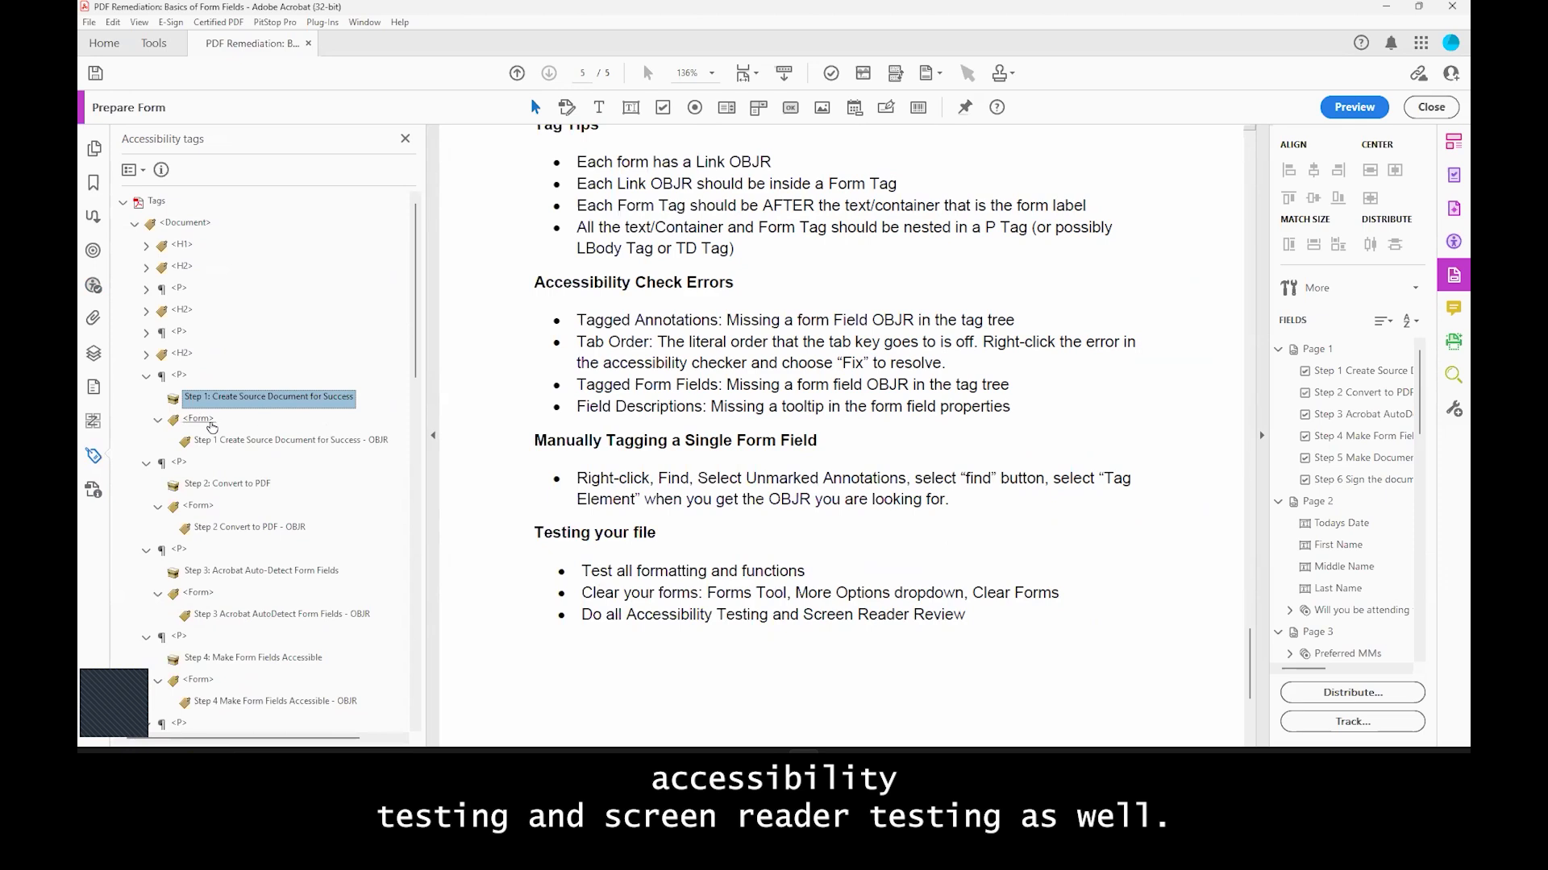
click(208, 421)
click(211, 440)
key(ctrl+shift+s)
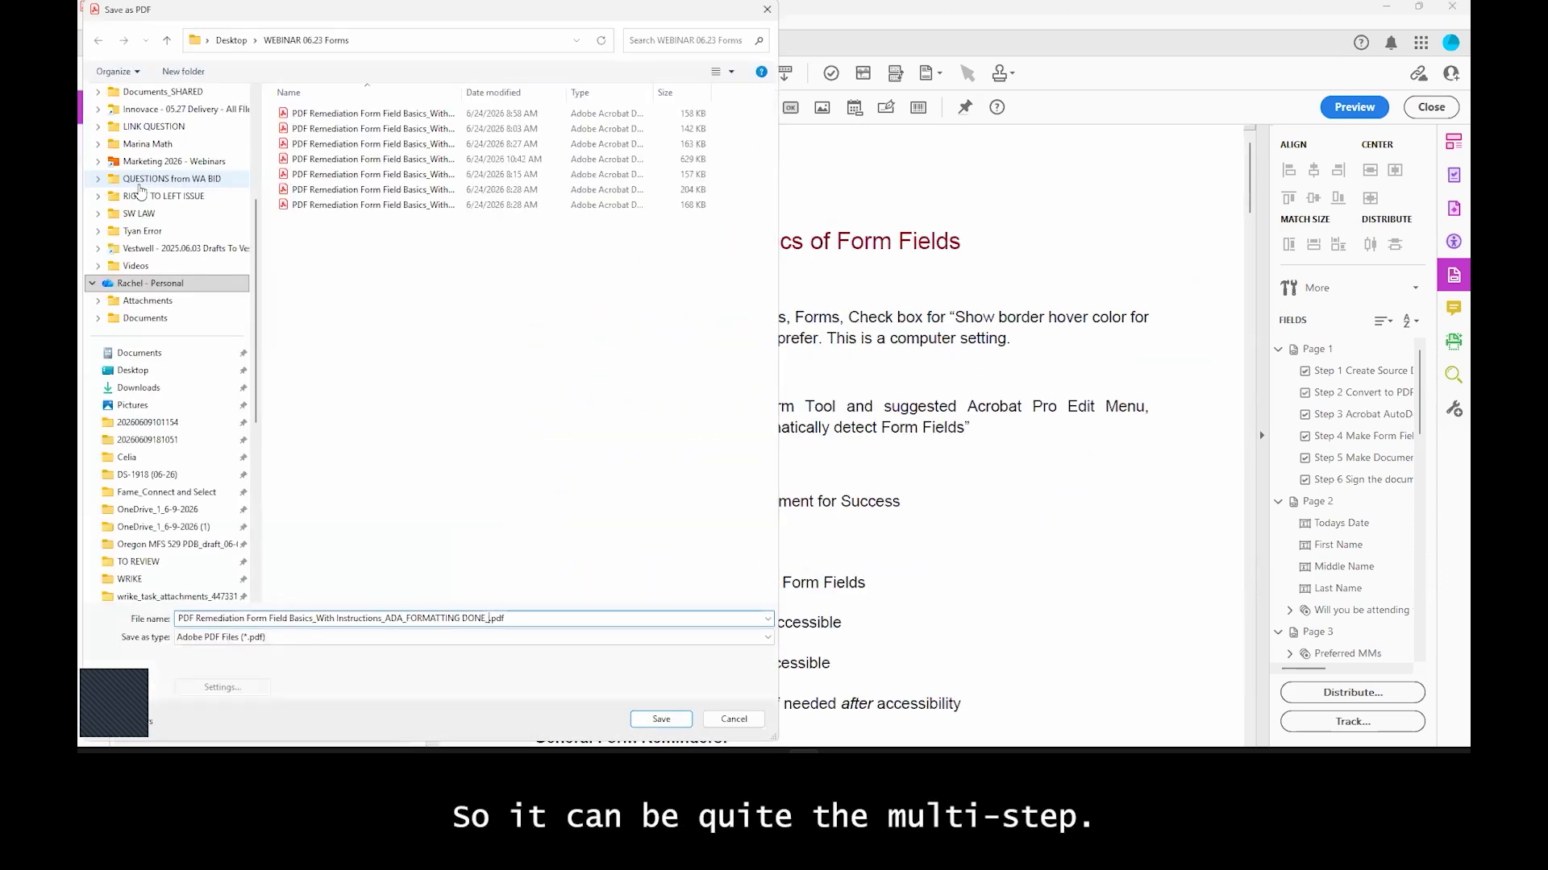
text(Test 1)
key(Return)
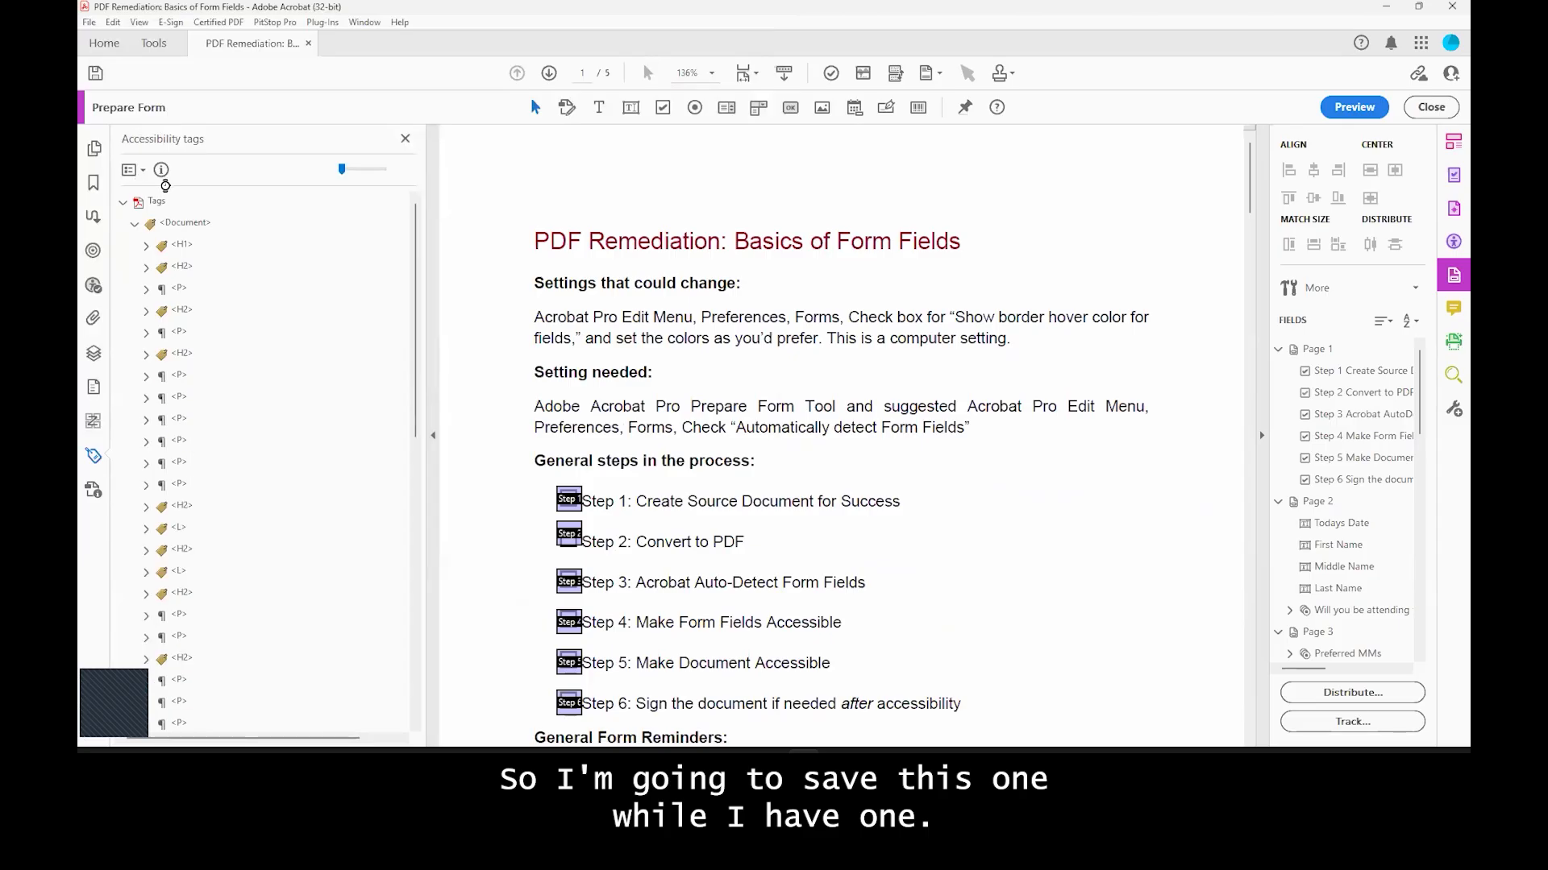
Step: Autotag the whole document from the root of the tag tree and confirm replacing the existing tags
click(157, 202)
right_click(161, 205)
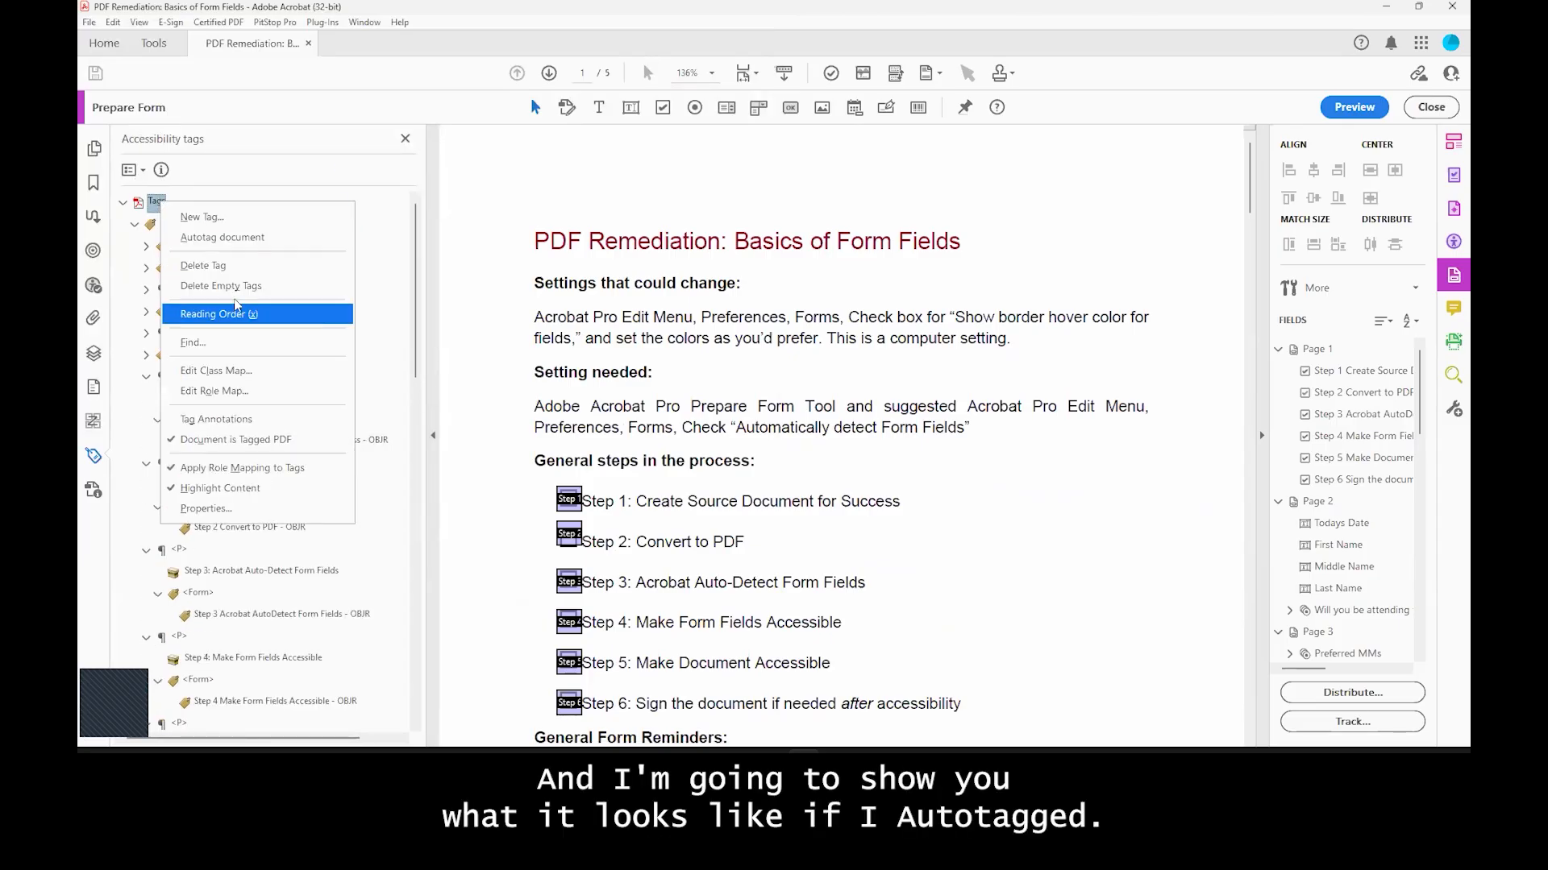
click(222, 237)
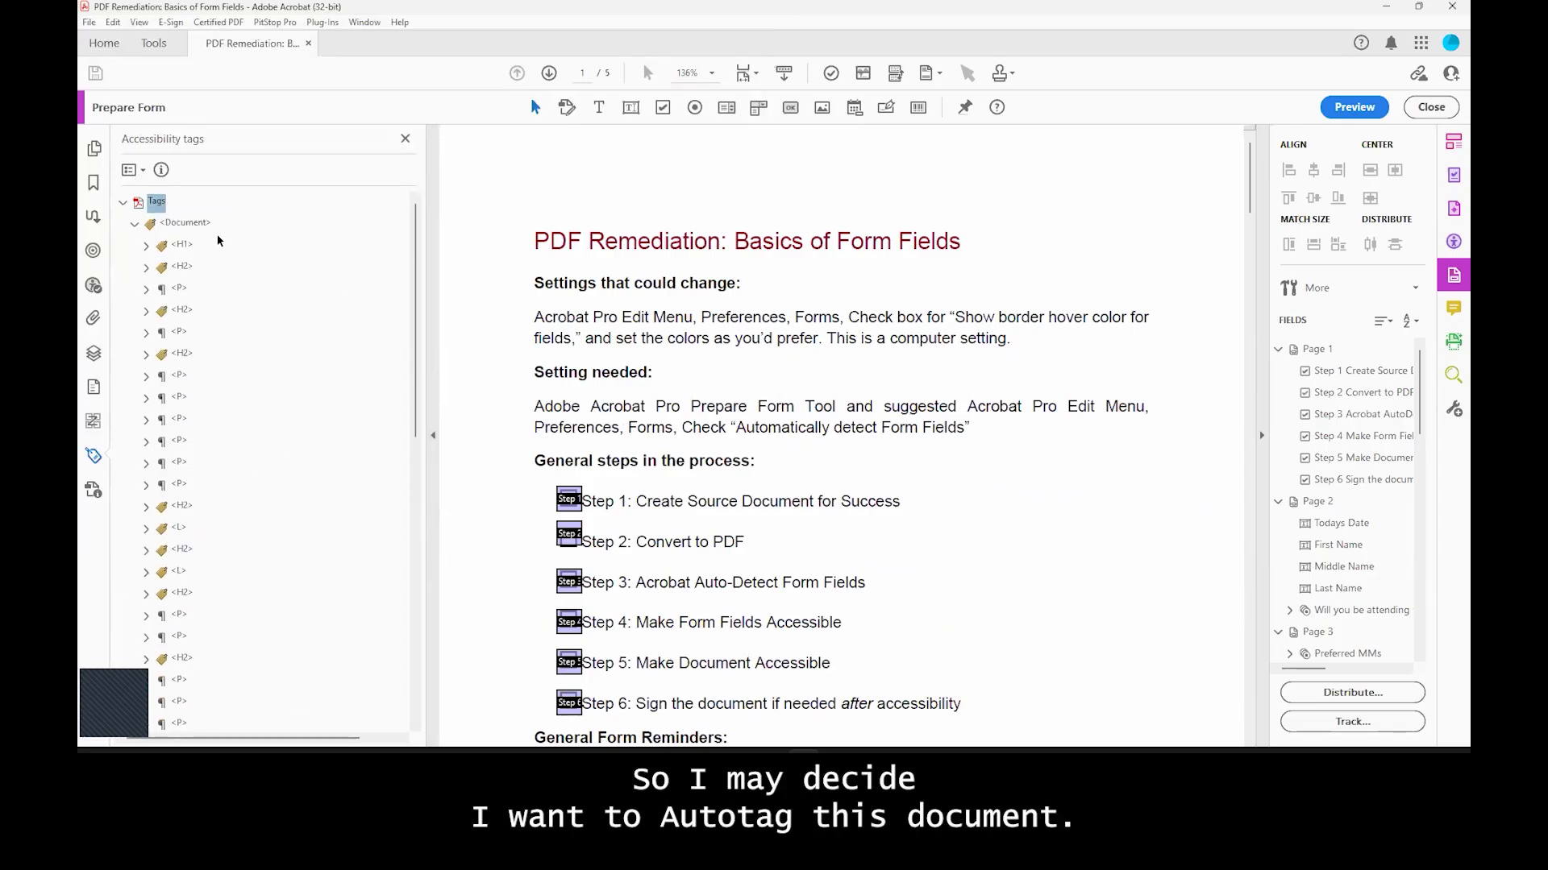
click(935, 452)
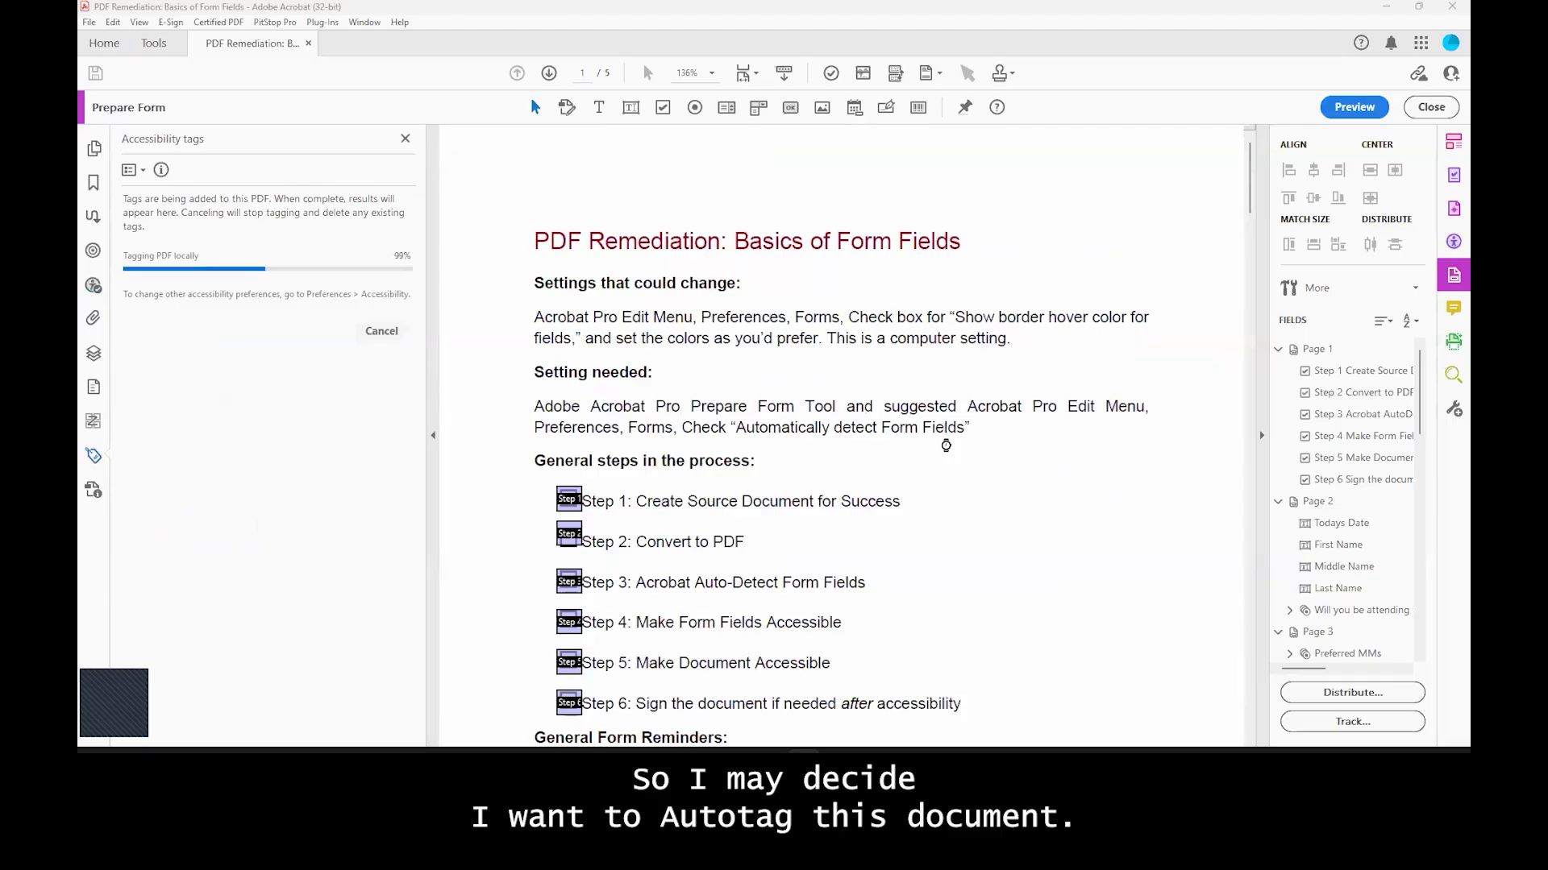
Step: Rerun the accessibility check and inspect the flagged annotation, tagged form fields and field descriptions in the document
click(830, 74)
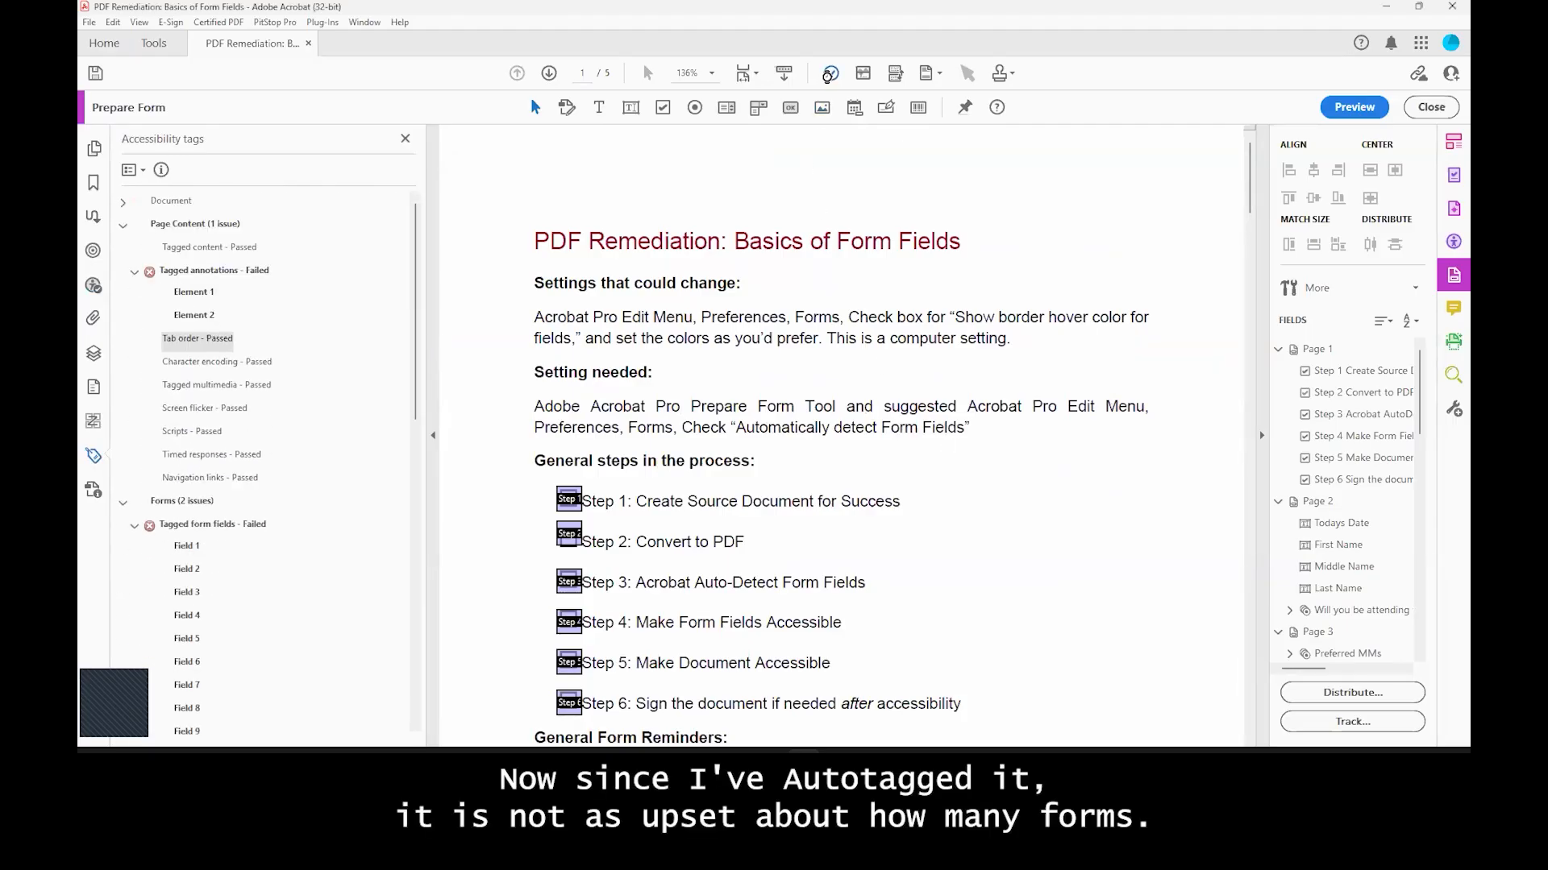
click(193, 292)
click(186, 523)
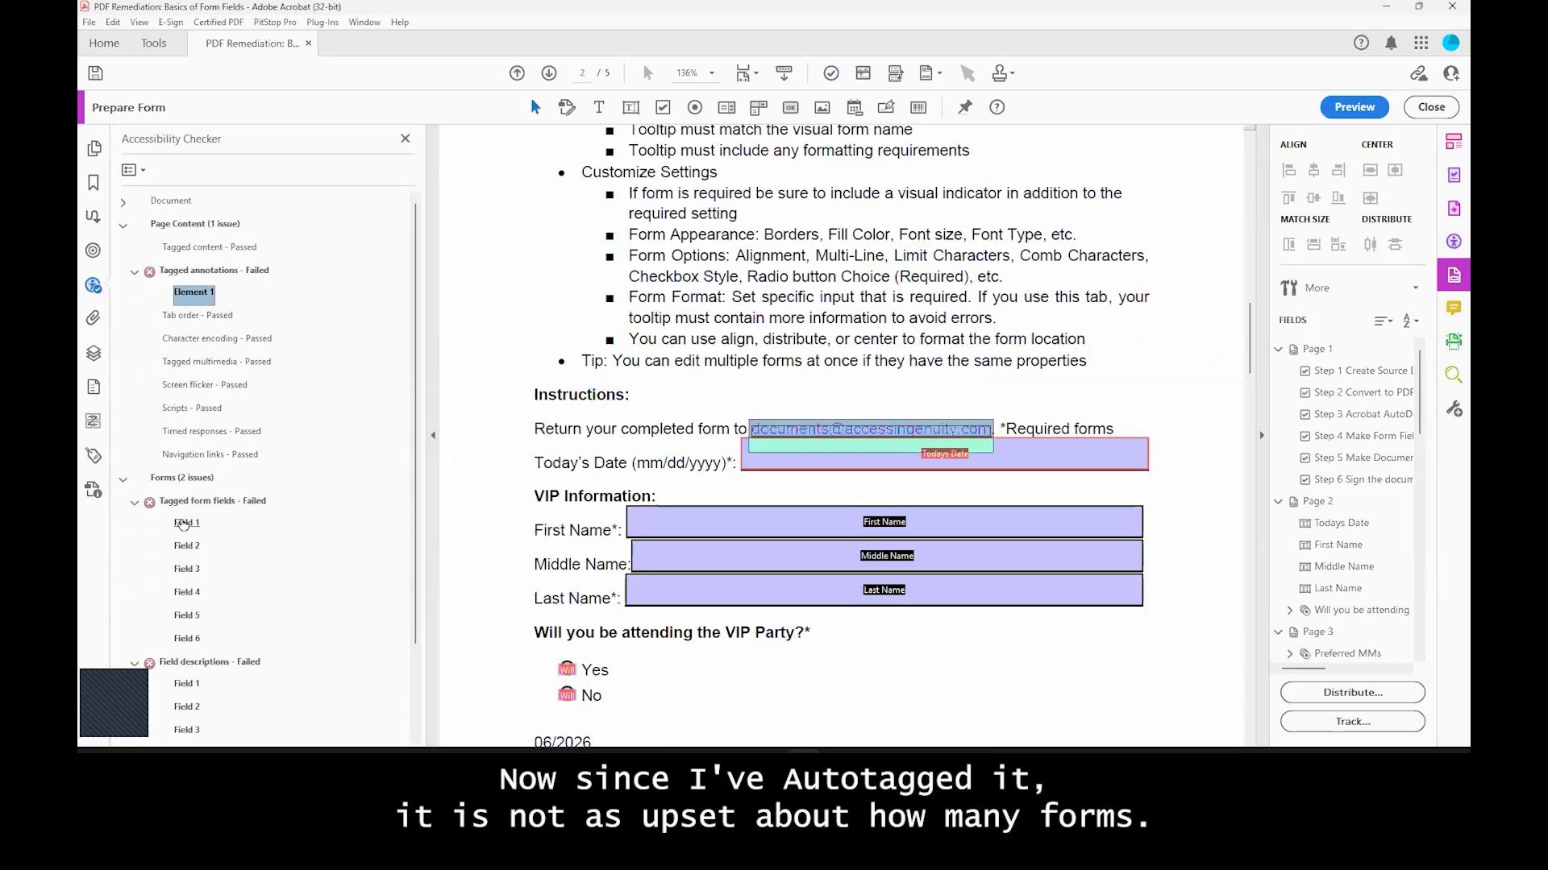
click(187, 638)
scroll(192, 581, down, 2)
click(186, 588)
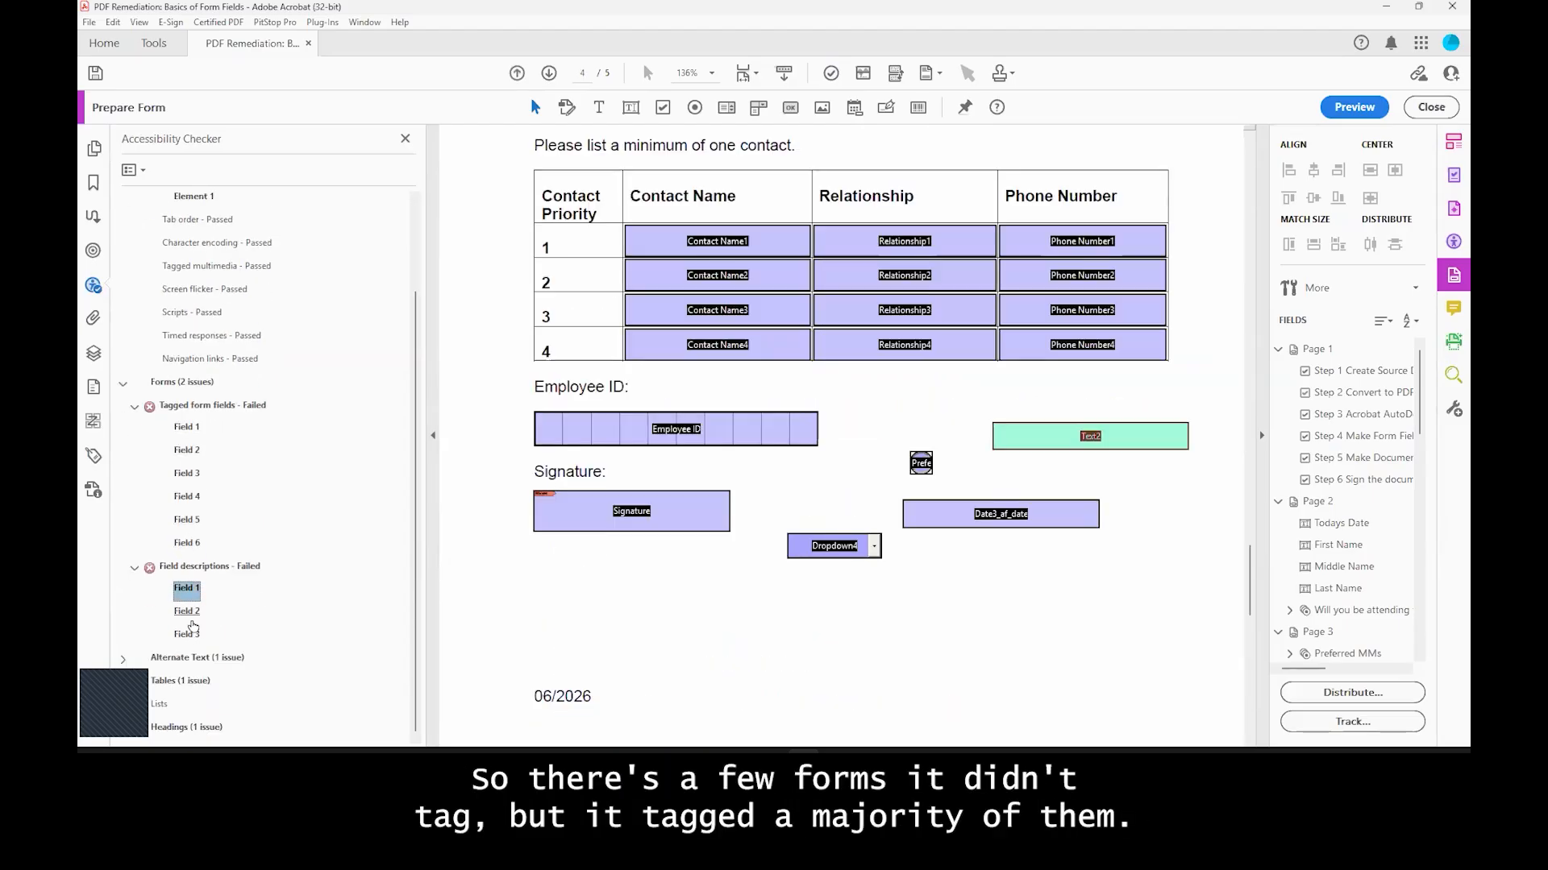
scroll(195, 627, up, 2)
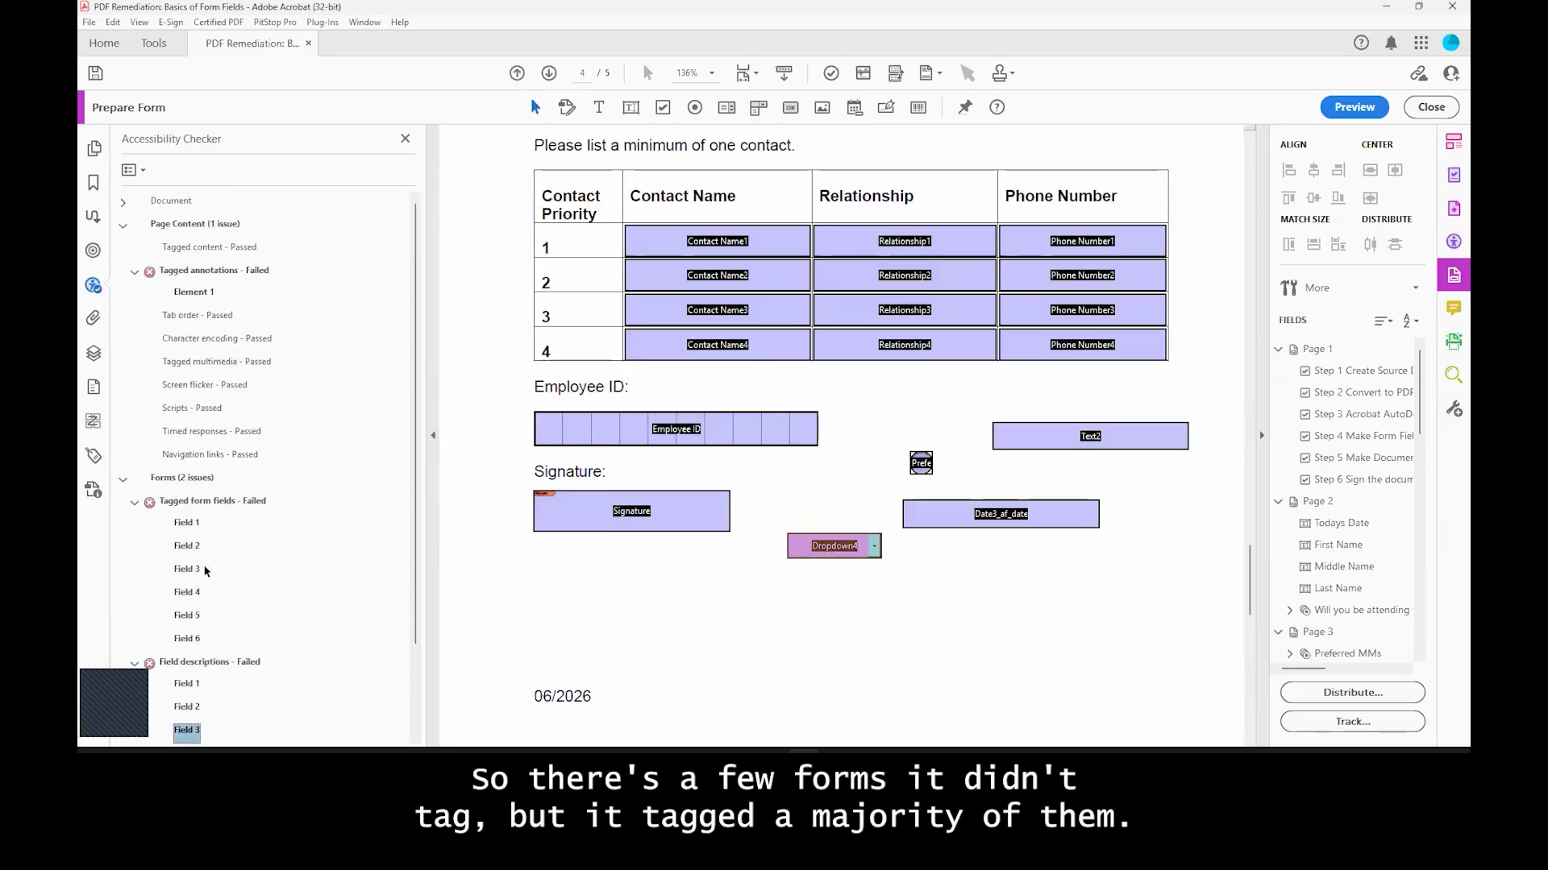
click(187, 522)
Step: Examine the autotagged heading, paragraph and list tags from "Settings that could change" to the first item of the general steps list
click(93, 456)
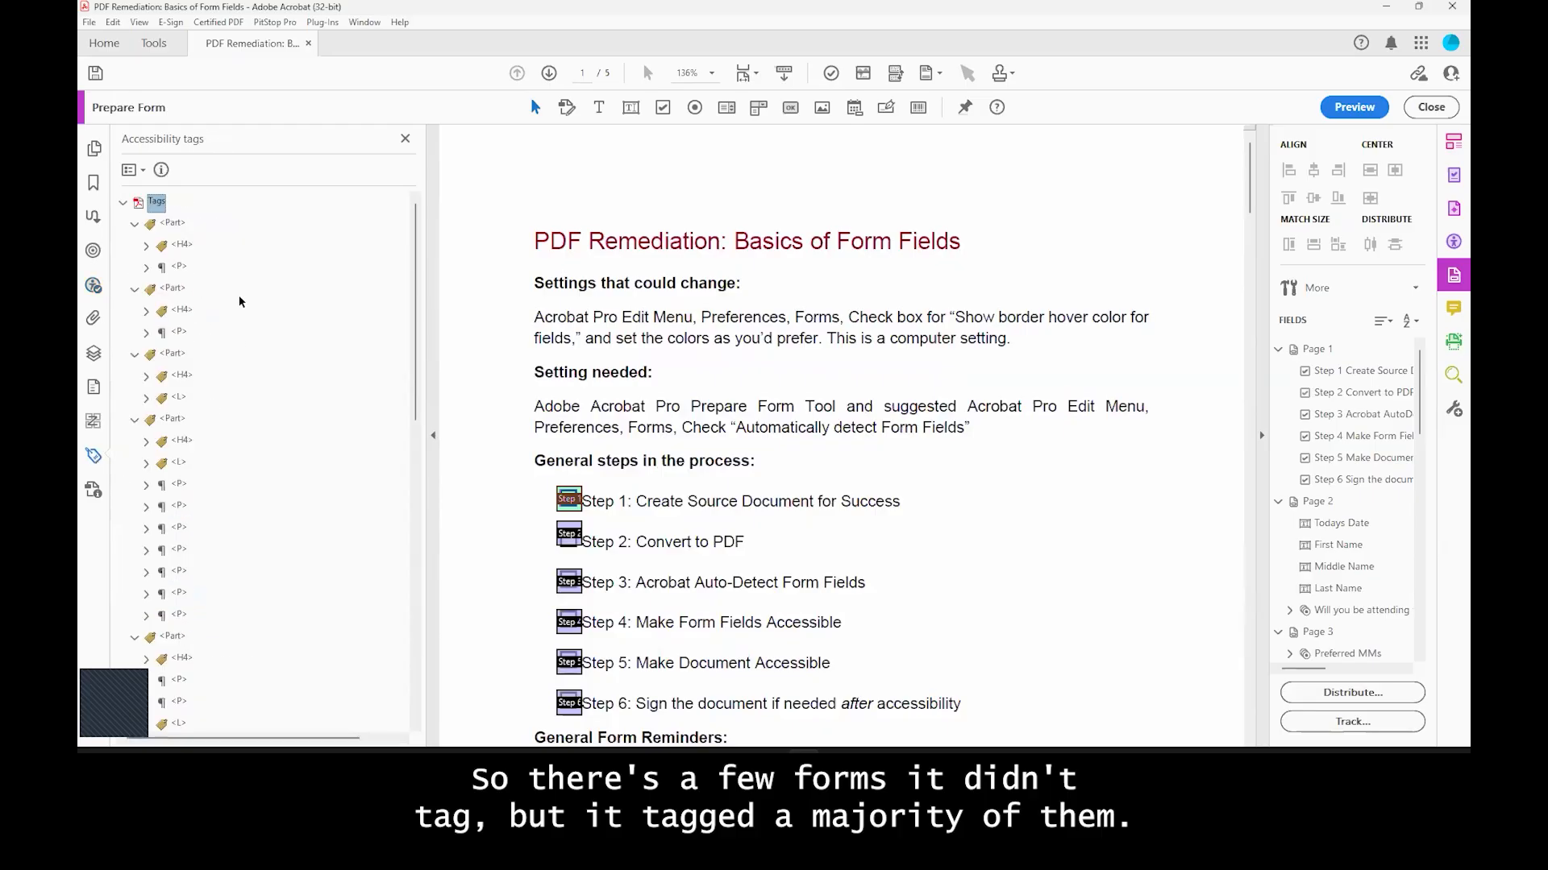
click(183, 244)
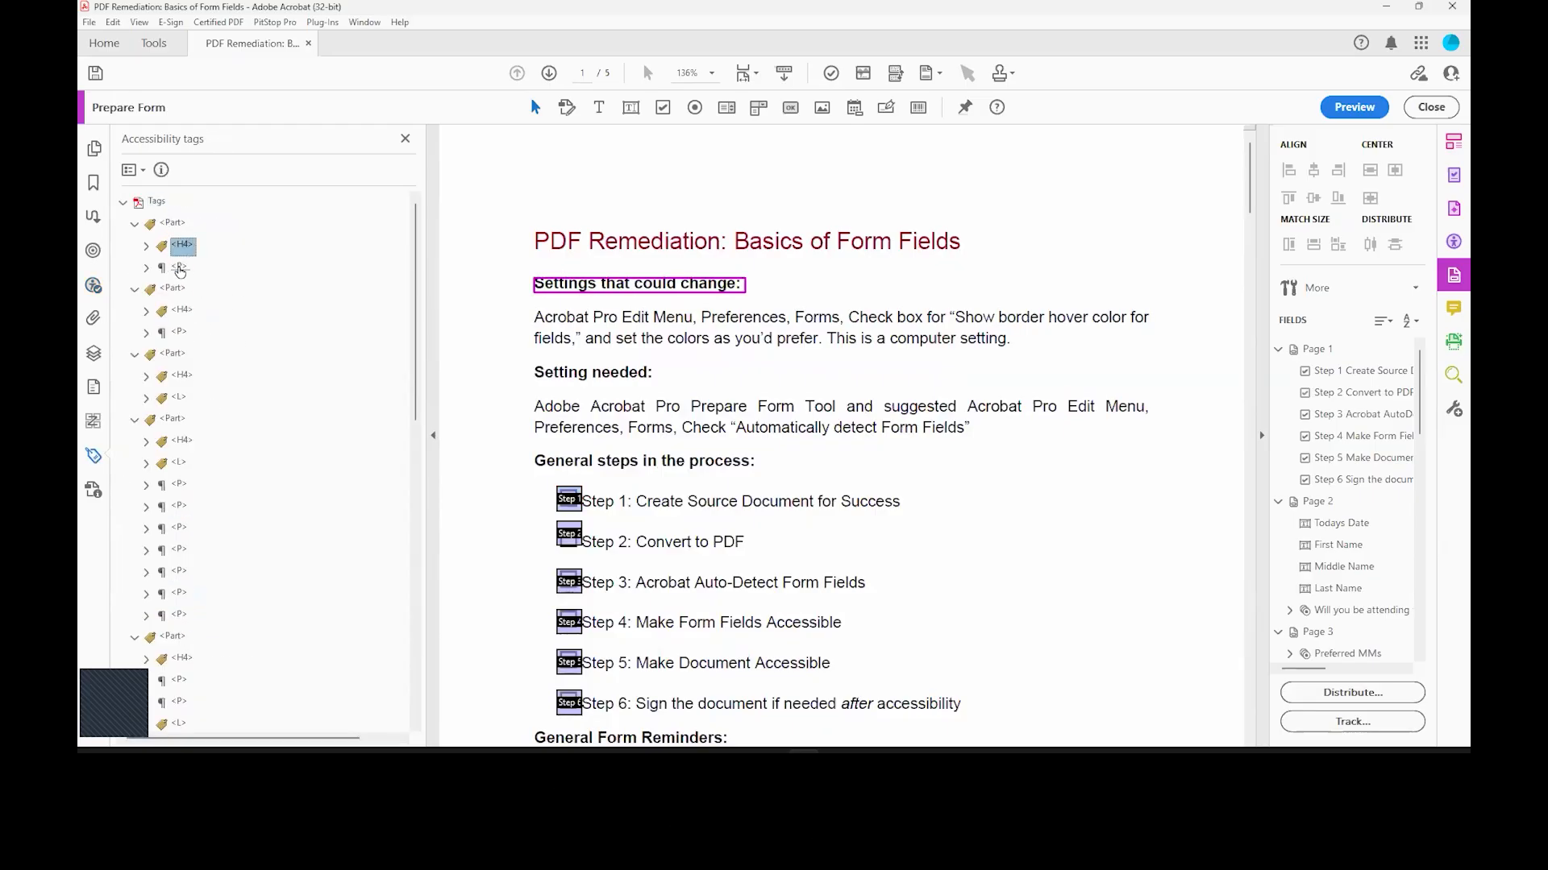
key(Right)
key(Down)
key(Down)
key(Down)
key(Down)
key(Down)
key(Down)
key(Down)
key(Down)
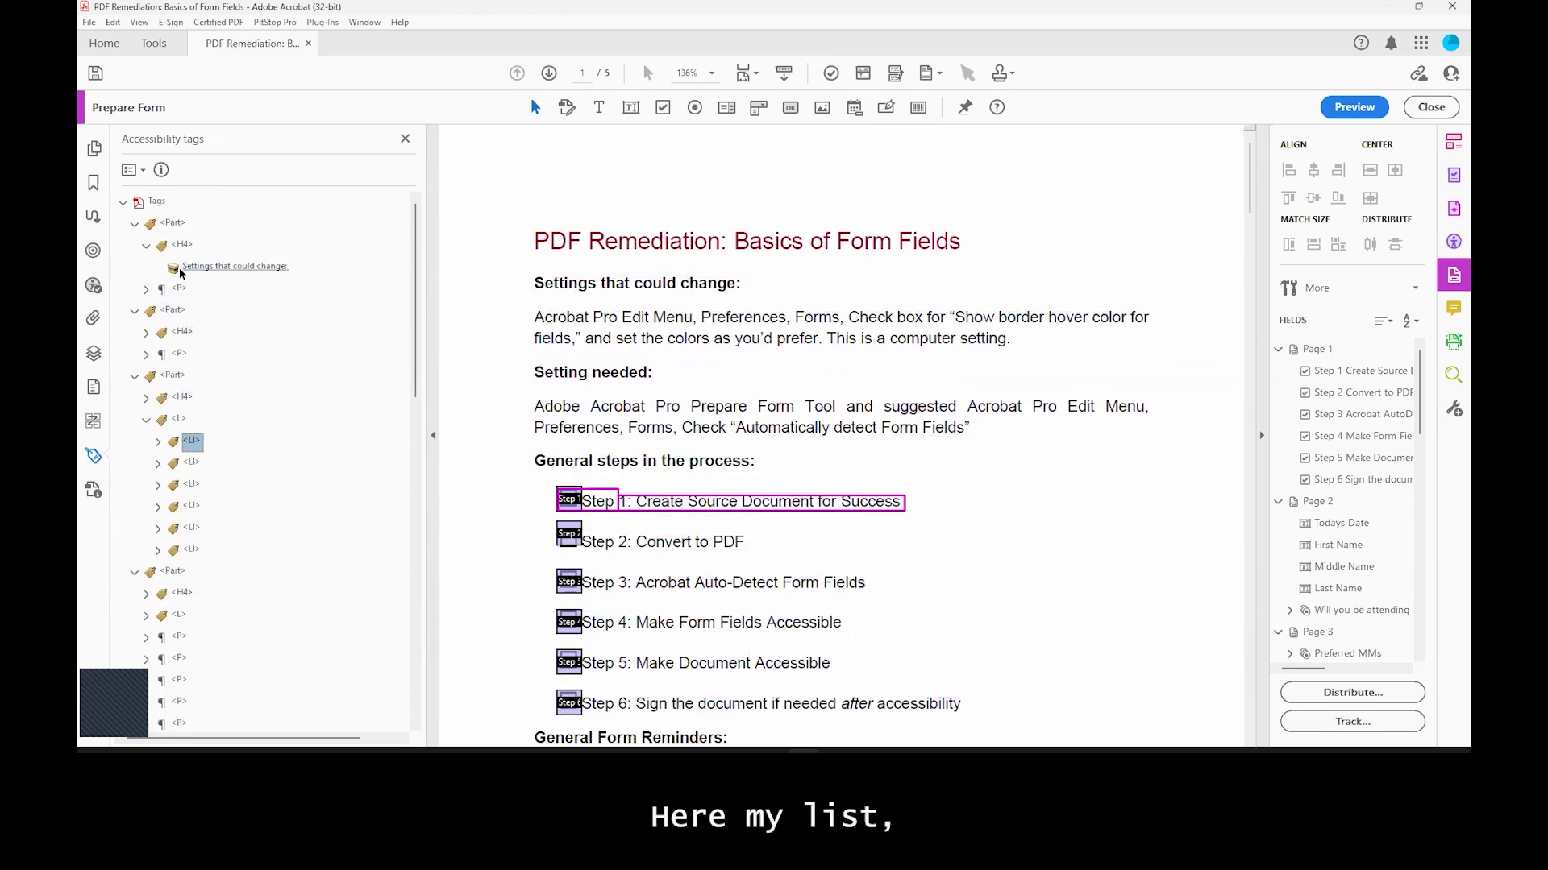
Step: Expand the whole general steps list in the tag tree and check its label and body tags for checkbox Form tags
click(147, 420)
click(220, 530)
scroll(225, 535, down, 2)
click(226, 489)
scroll(237, 532, down, 2)
click(244, 594)
scroll(245, 601, down, 4)
click(243, 556)
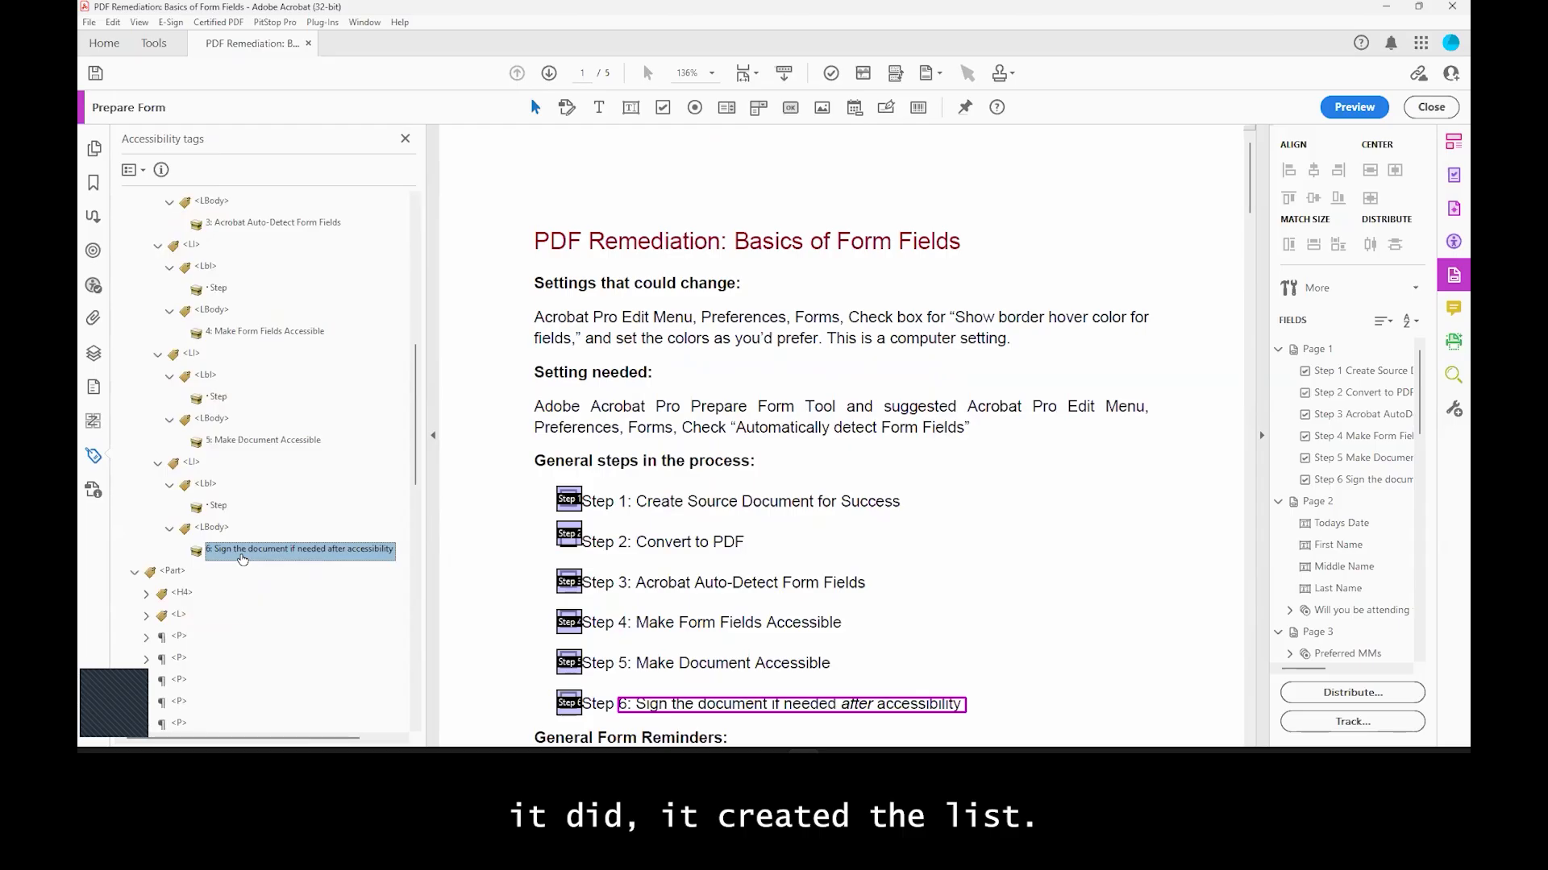
scroll(242, 556, down, 2)
scroll(216, 393, up, 10)
click(191, 441)
click(181, 399)
click(179, 419)
click(191, 441)
scroll(240, 544, down, 6)
scroll(241, 544, down, 2)
click(242, 550)
click(183, 595)
click(179, 619)
Step: Expand the autotagged paragraphs under Instructions and check how the Todays Date field is tagged
scroll(180, 620, down, 3)
key(Down)
key(Down)
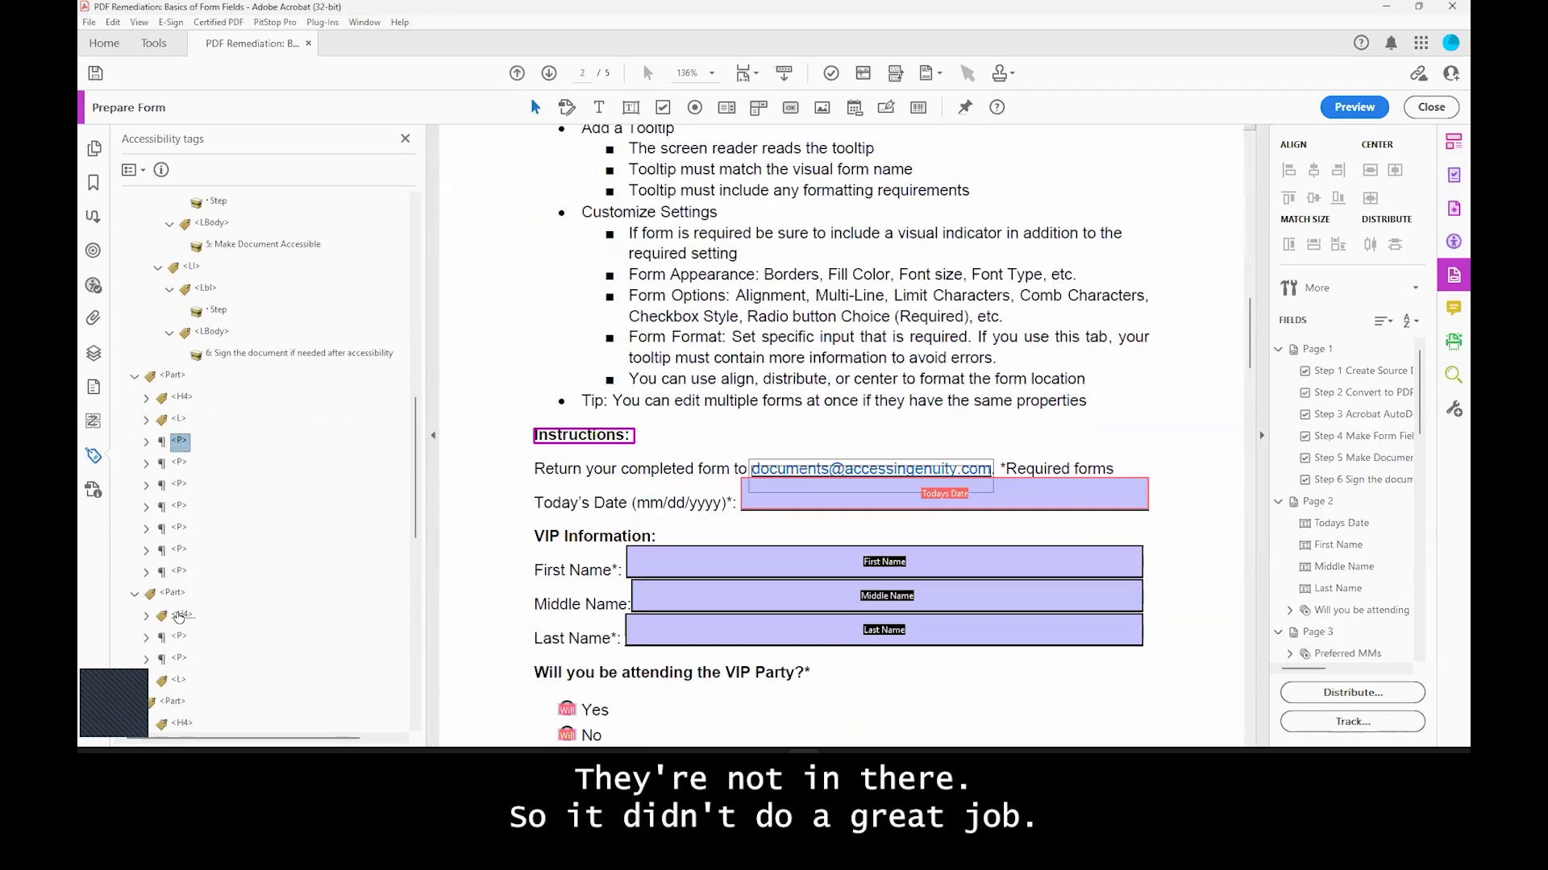
key(Right)
key(Down)
key(Down)
key(Down)
key(Down)
key(Right)
key(Down)
key(Up)
key(Down)
scroll(242, 520, down, 1)
scroll(242, 520, down, 1)
Step: Check the autotagged First Name, Middle Name and Last Name paragraphs for nested Form tags and OBJRs
click(179, 467)
key(Down)
key(Down)
key(Right)
key(Down)
key(Down)
key(Right)
key(Down)
key(Up)
scroll(181, 473, down, 3)
key(Down)
key(Down)
key(Down)
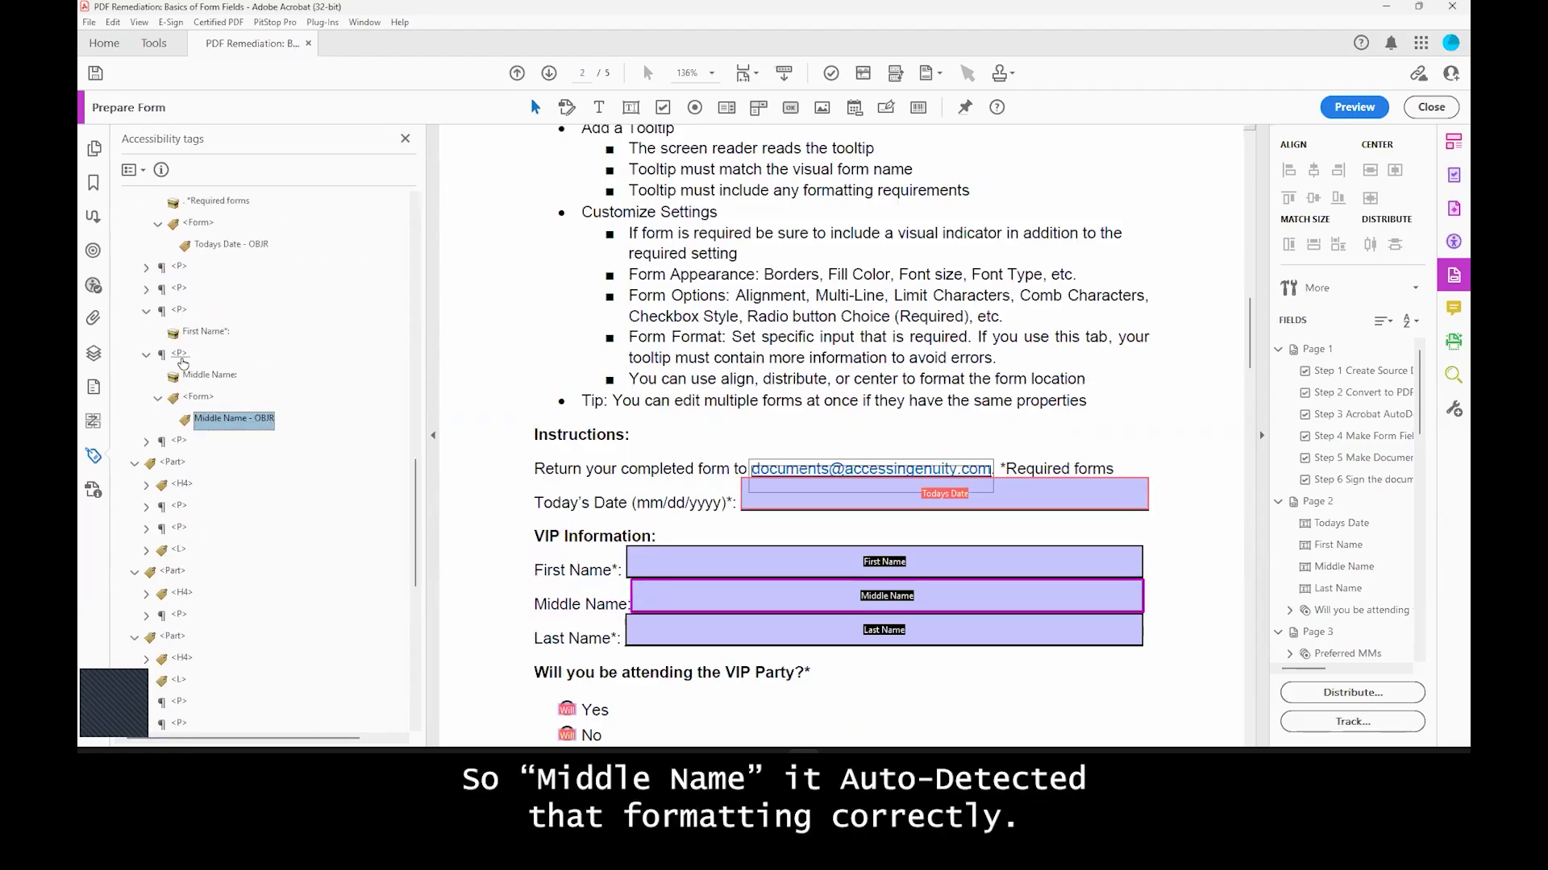
key(Up)
key(Up)
key(Down)
key(Down)
click(182, 443)
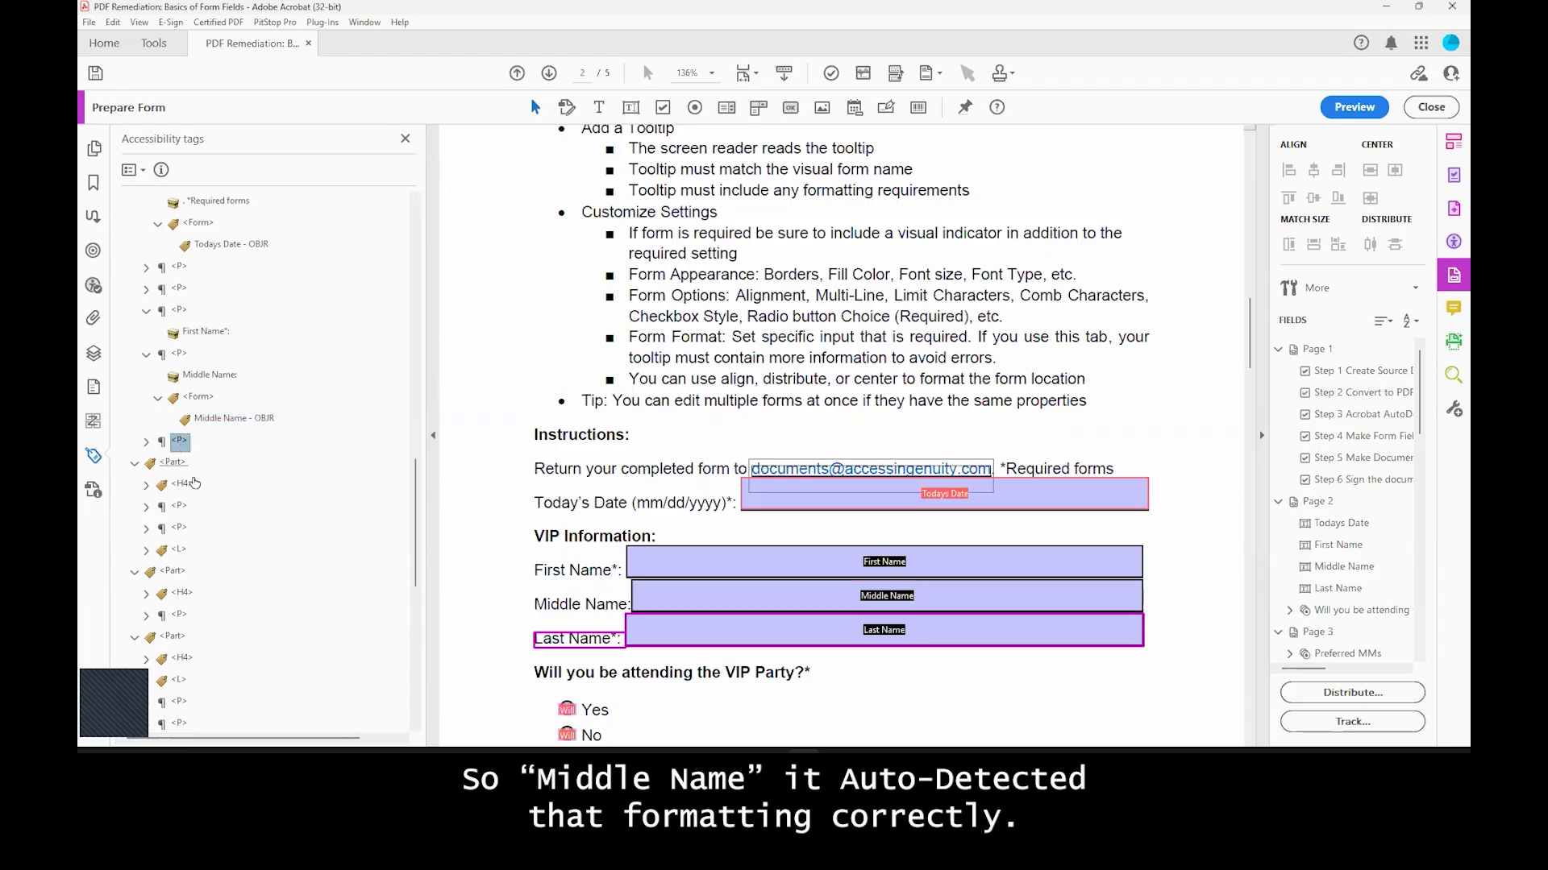
Step: Expand the Emergency Contact table tags fully and check that each contact row's form fields sit in their own cells
scroll(195, 486, down, 9)
click(194, 438)
ctrl+click(146, 435)
scroll(272, 464, down, 10)
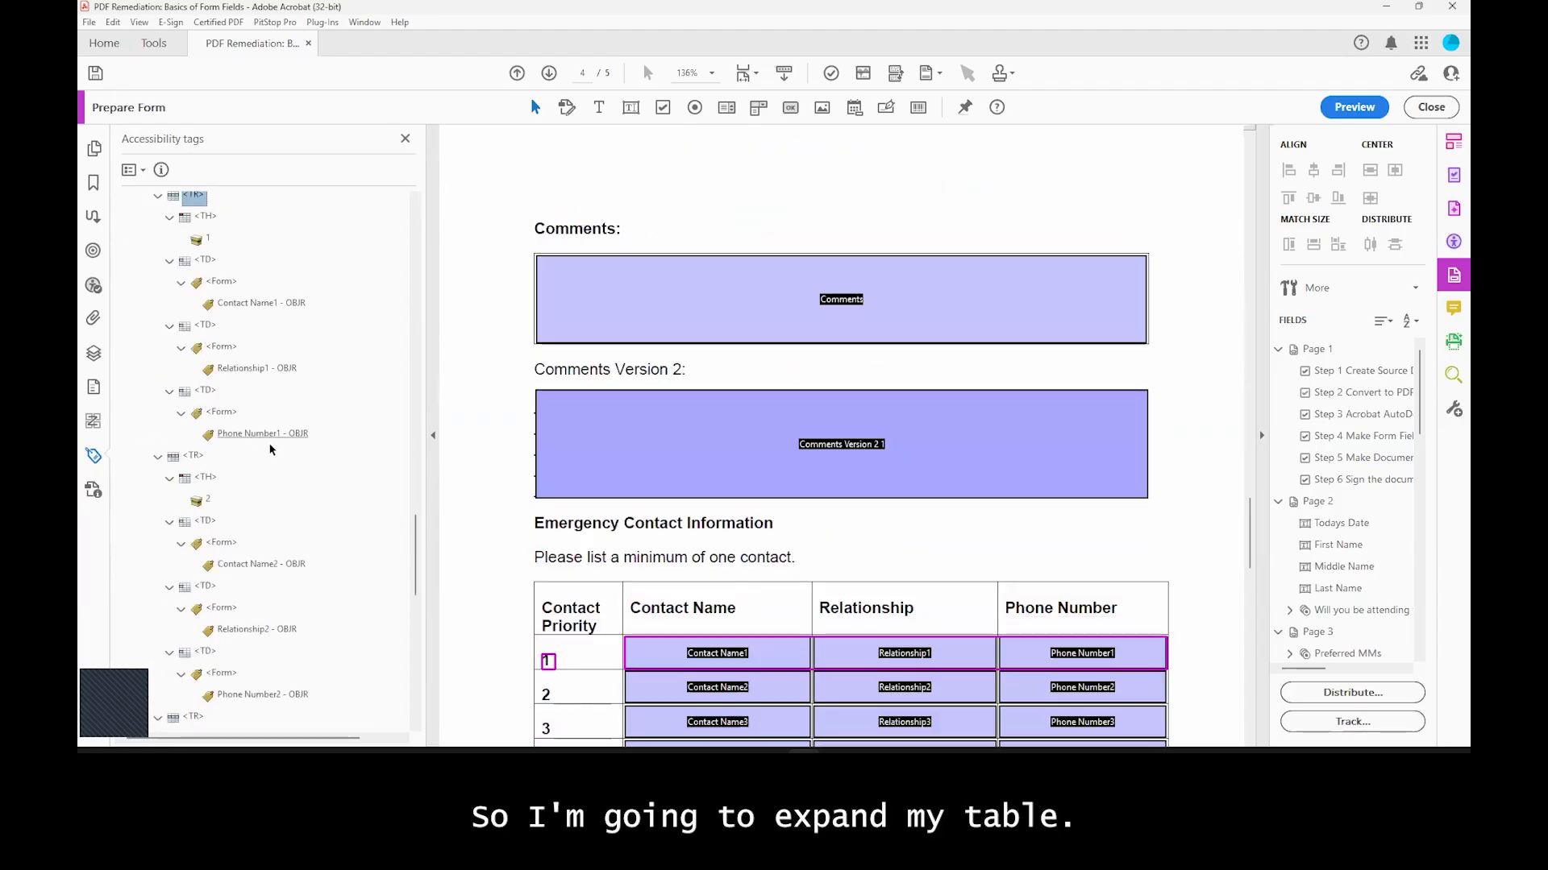
click(270, 435)
scroll(314, 507, down, 1)
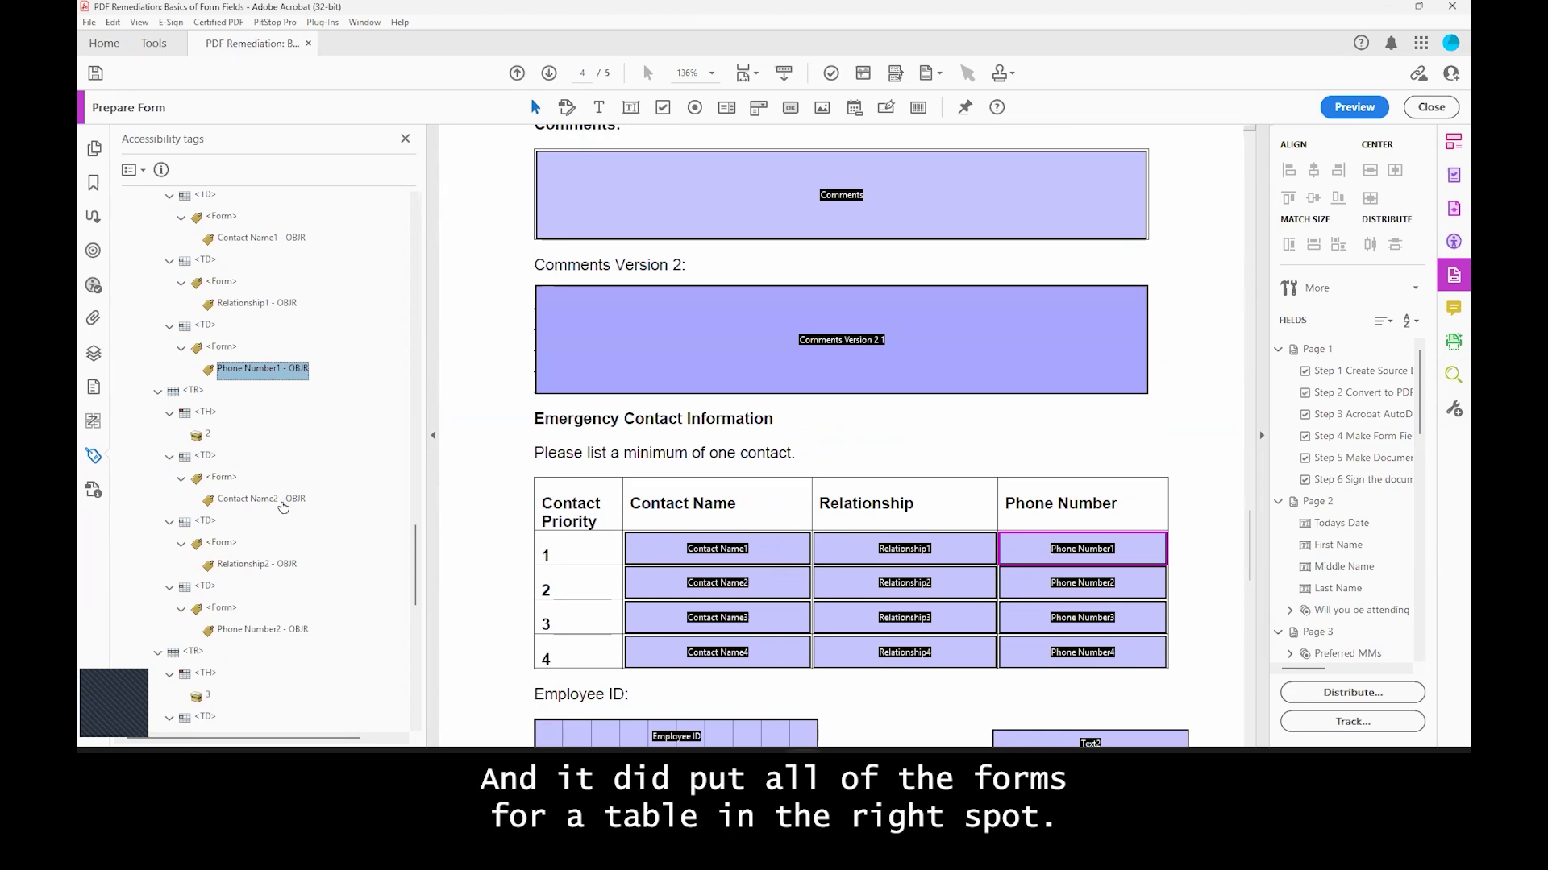
click(267, 499)
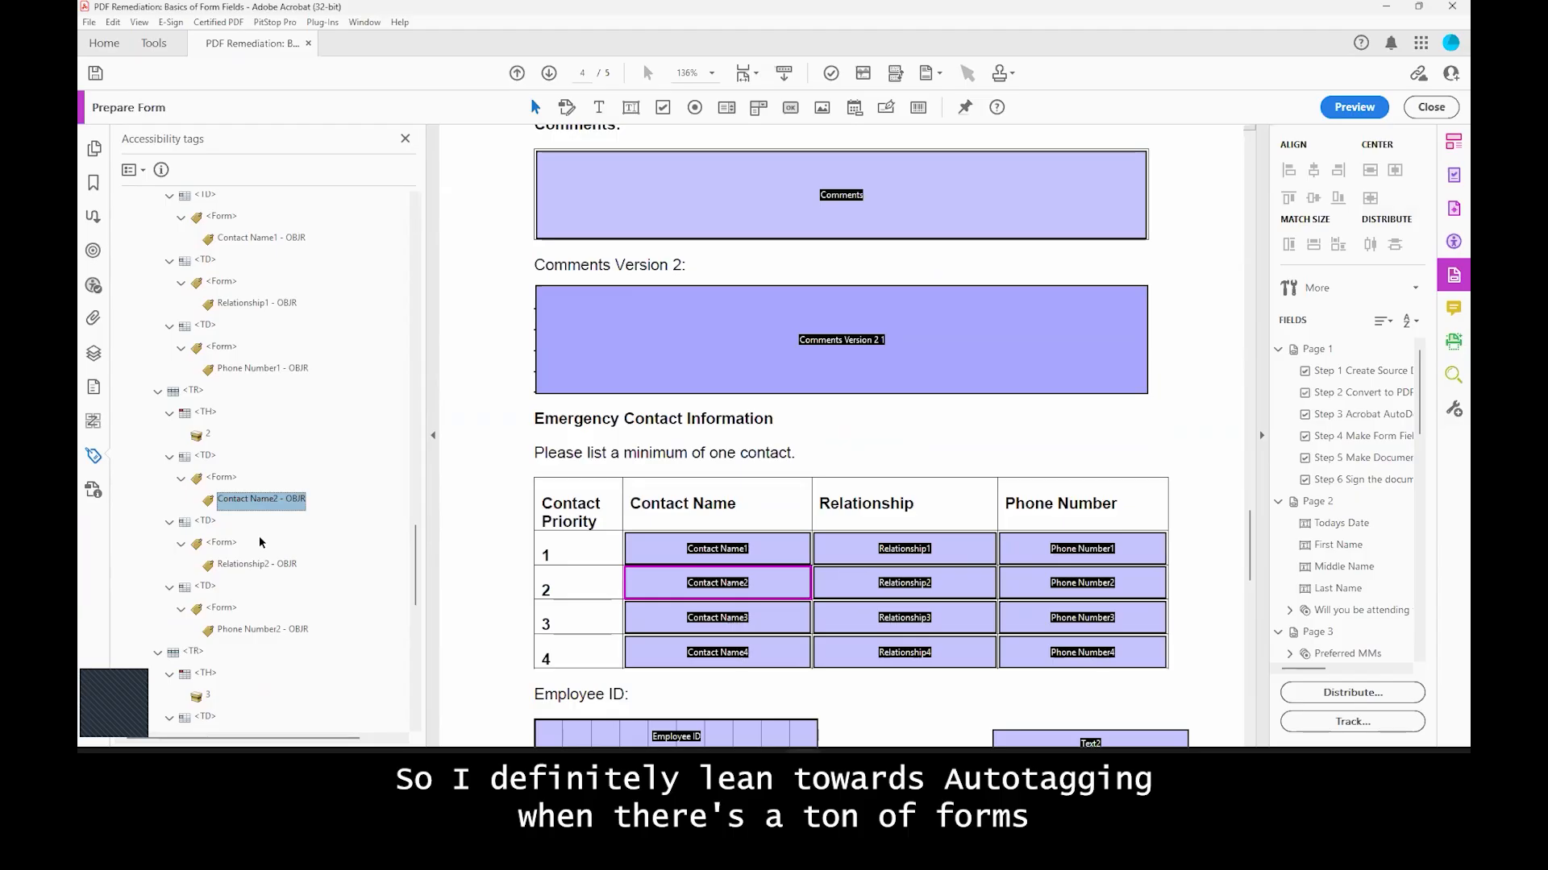
click(258, 563)
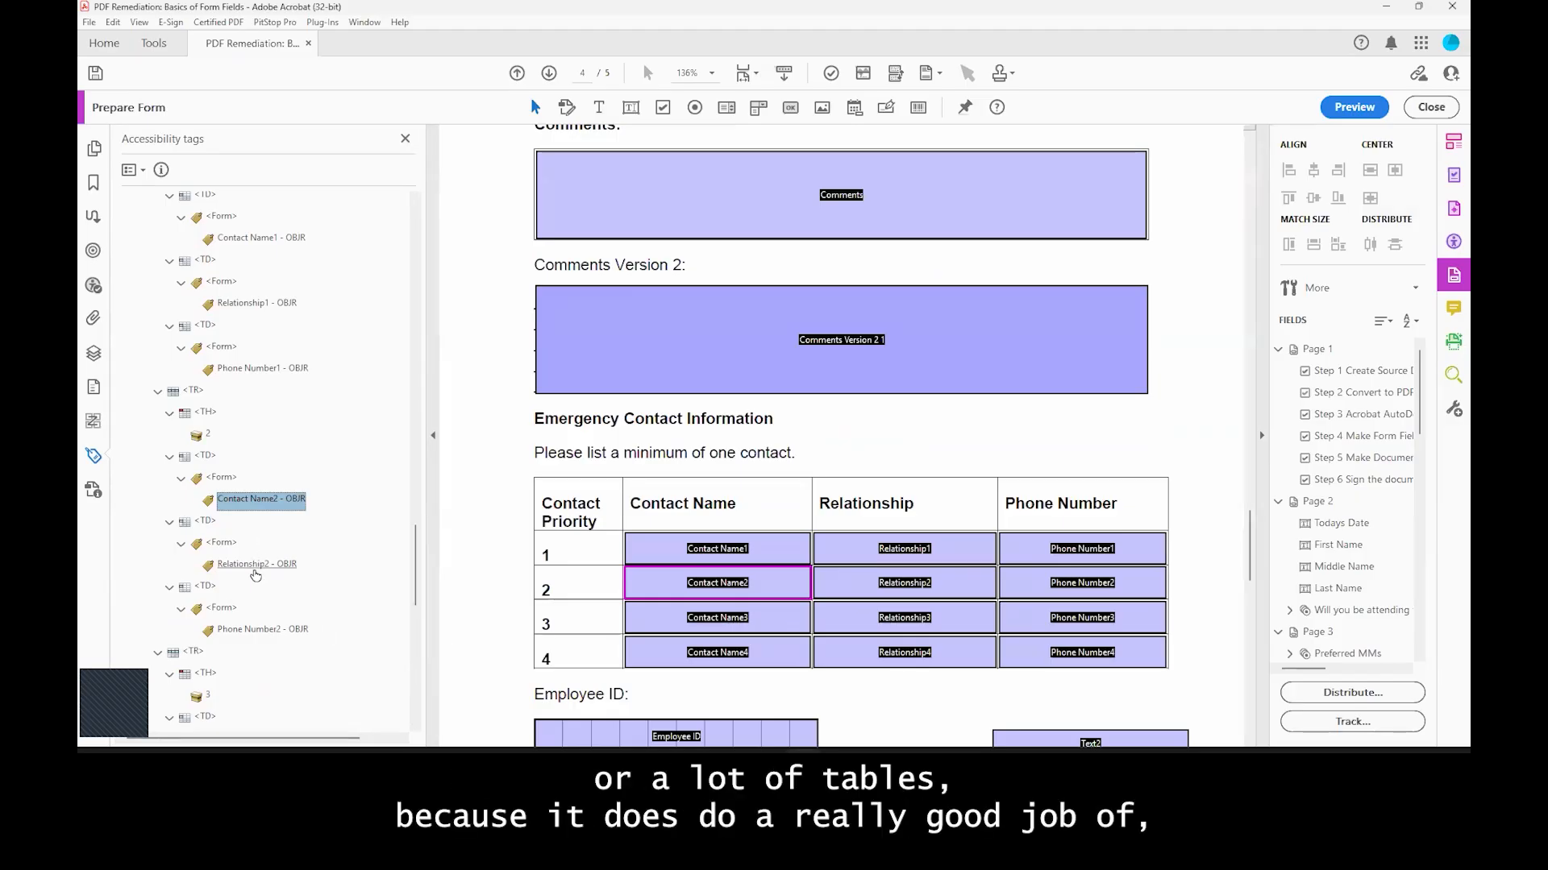
click(261, 628)
scroll(261, 613, down, 2)
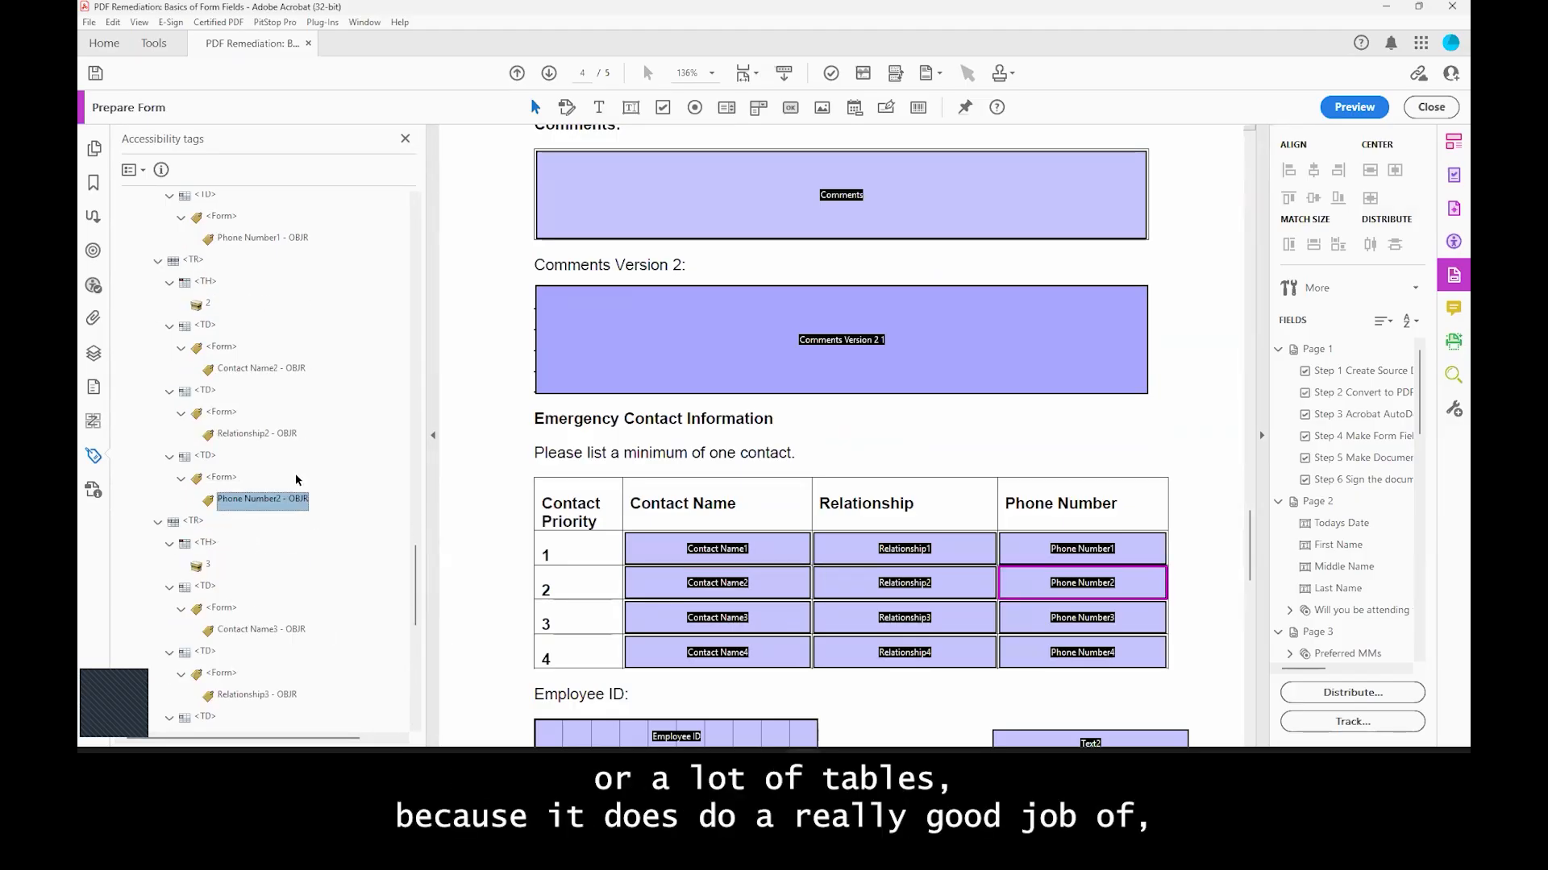
scroll(252, 411, down, 3)
click(255, 500)
click(255, 563)
scroll(255, 563, down, 3)
click(254, 564)
click(249, 630)
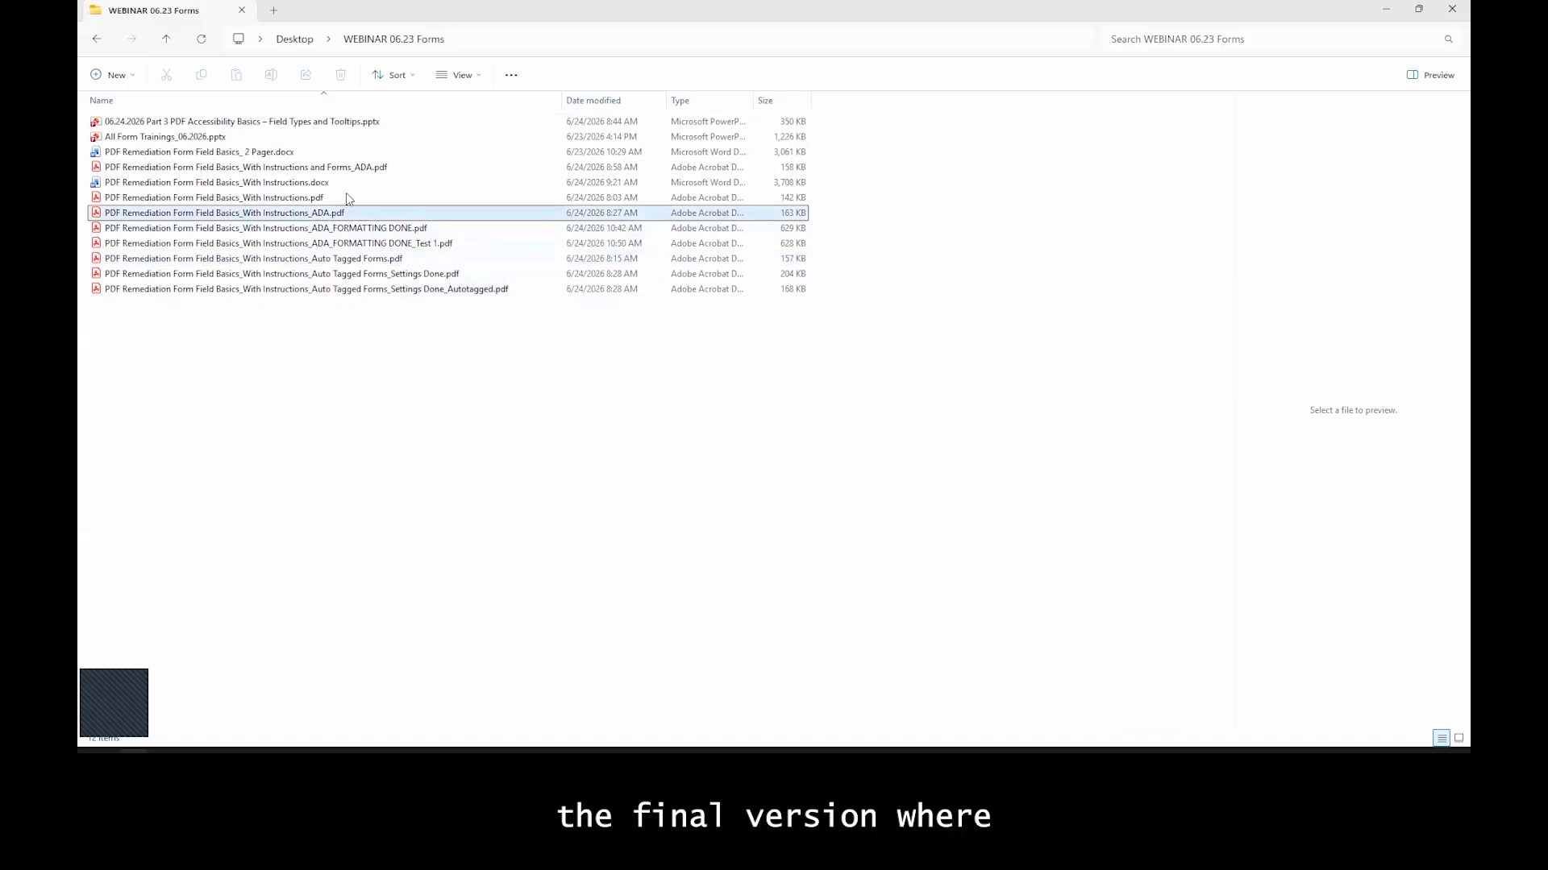
Step: Open "PDF Remediation Form Field Basics_With Instructions and Forms_ADA.pdf" and examine the tags of its general steps list
click(345, 168)
double_click(345, 169)
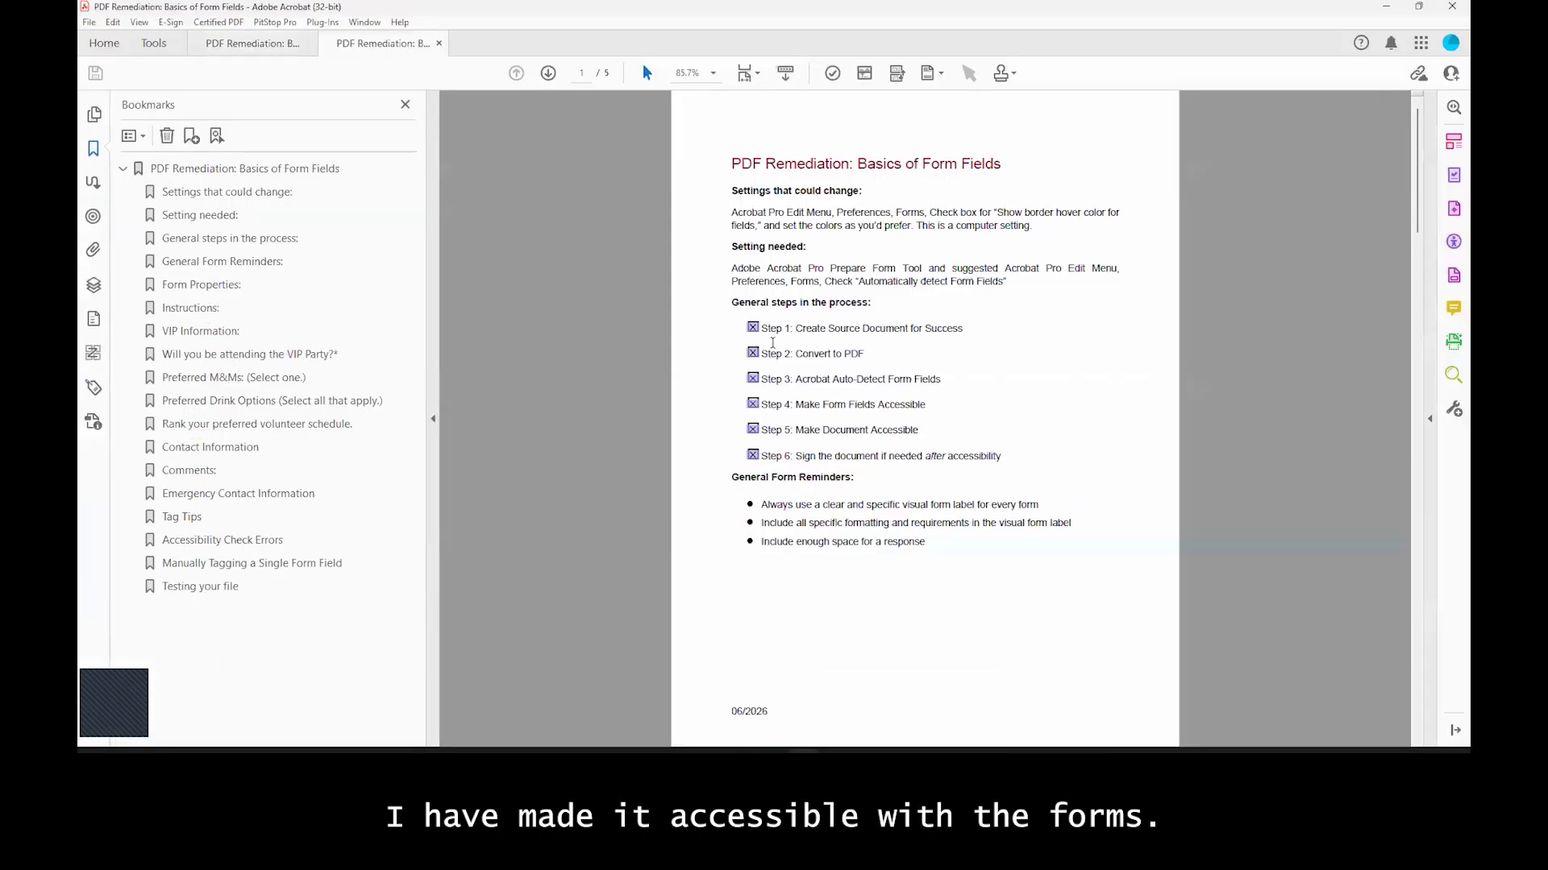
click(99, 389)
click(183, 276)
key(Down)
key(Down)
key(Down)
key(Right)
key(Down)
key(Right)
key(Down)
key(Down)
key(Left)
key(Left)
key(Left)
key(Left)
Step: Expand the First Name, Middle Name and Last Name tags in the final version and examine their nested Form tags and OBJRs
key(Down)
key(Down)
key(Down)
key(Down)
key(Down)
key(Down)
key(Down)
key(Down)
key(Down)
key(Right)
key(Down)
key(Down)
key(Right)
key(Down)
key(Down)
key(Right)
key(Down)
key(Down)
key(Up)
key(Up)
key(Right)
key(Down)
key(Down)
key(Down)
key(Down)
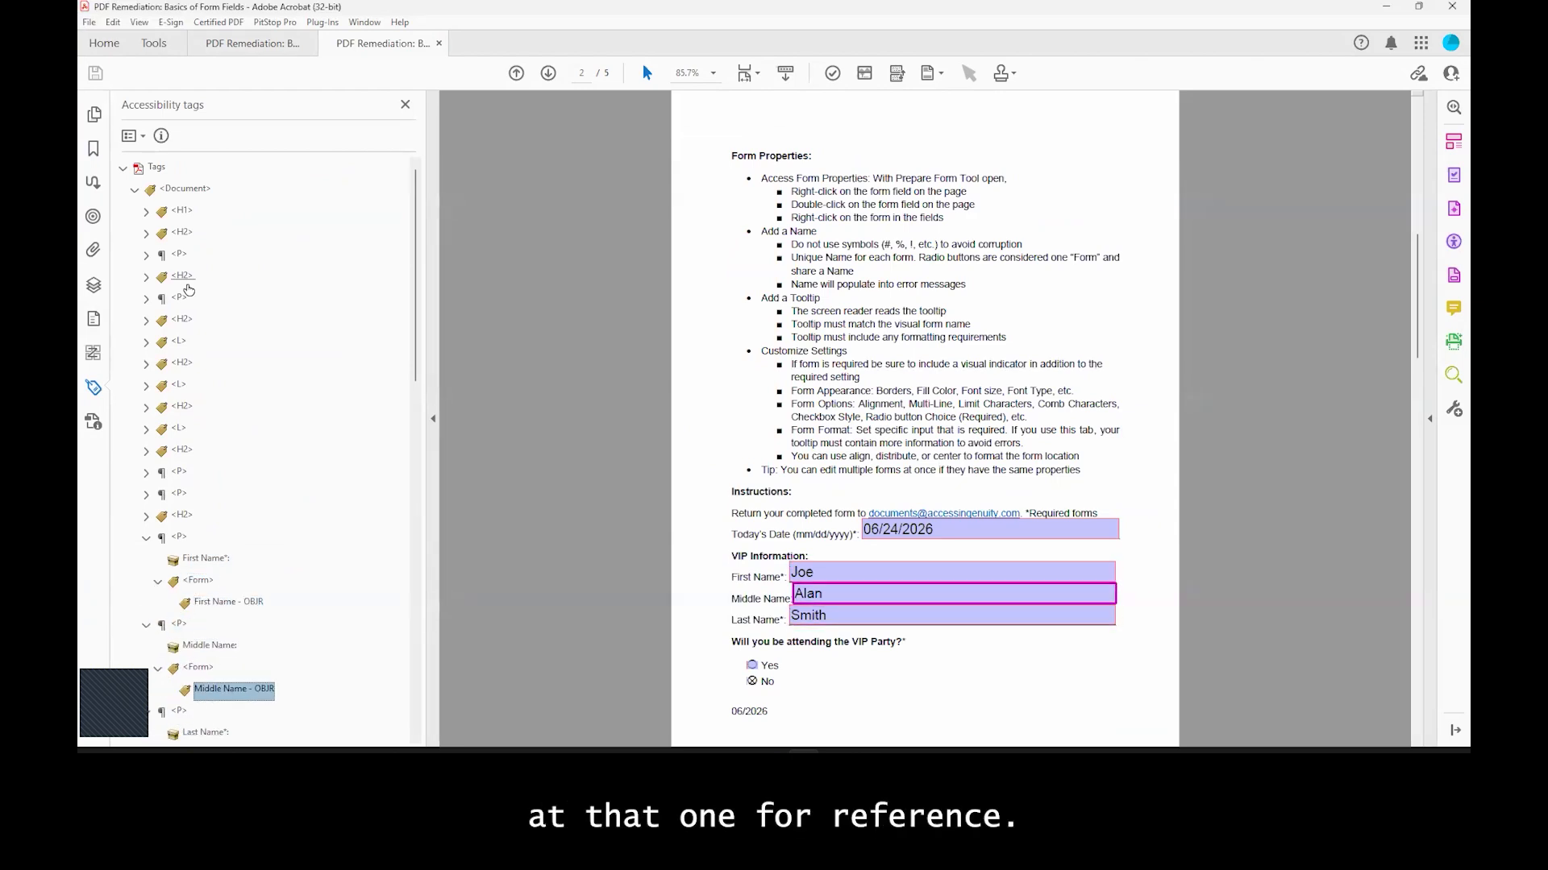
key(Right)
key(Down)
key(Down)
key(Down)
Step: Start JAWS and open "PDF Remediation Form Field Basics_With Instructions and Forms_ADA.pdf" in Adobe Acrobat Reader
key(super)
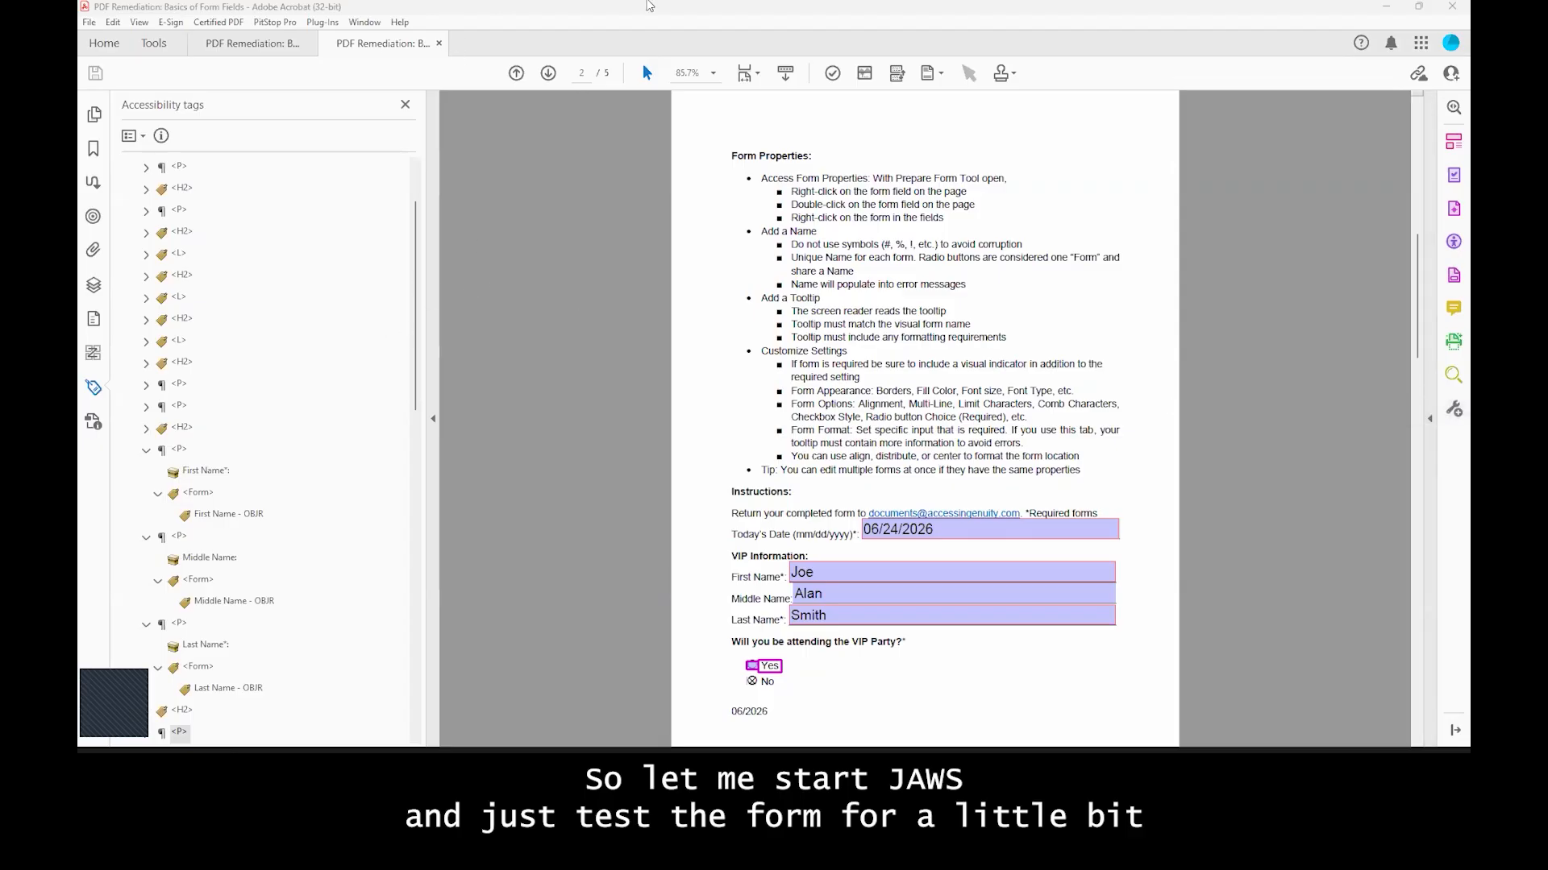
click(1388, 10)
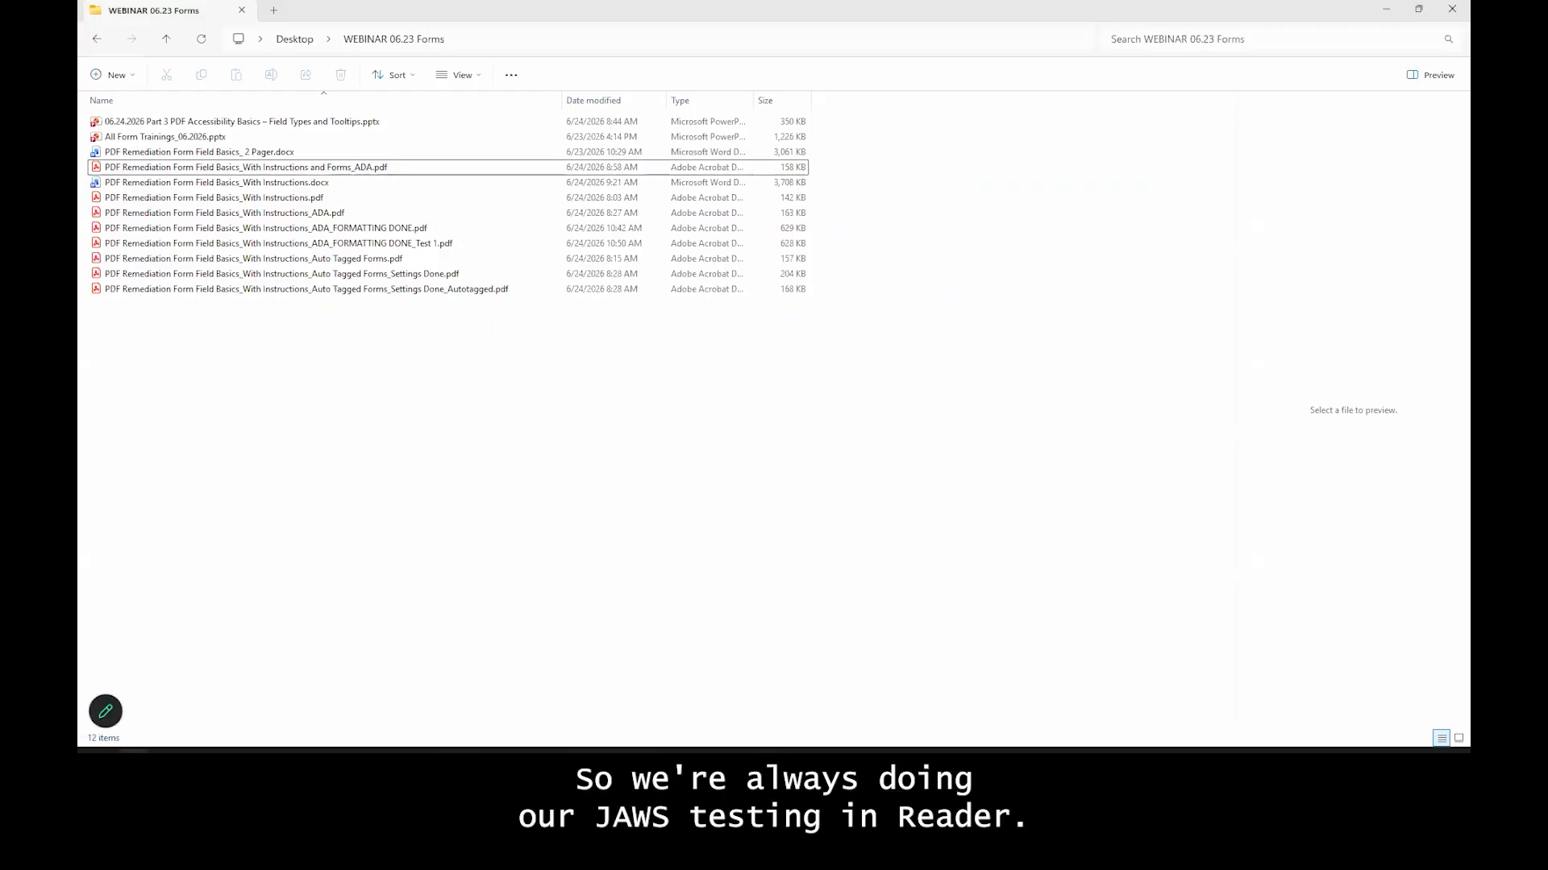
click(269, 168)
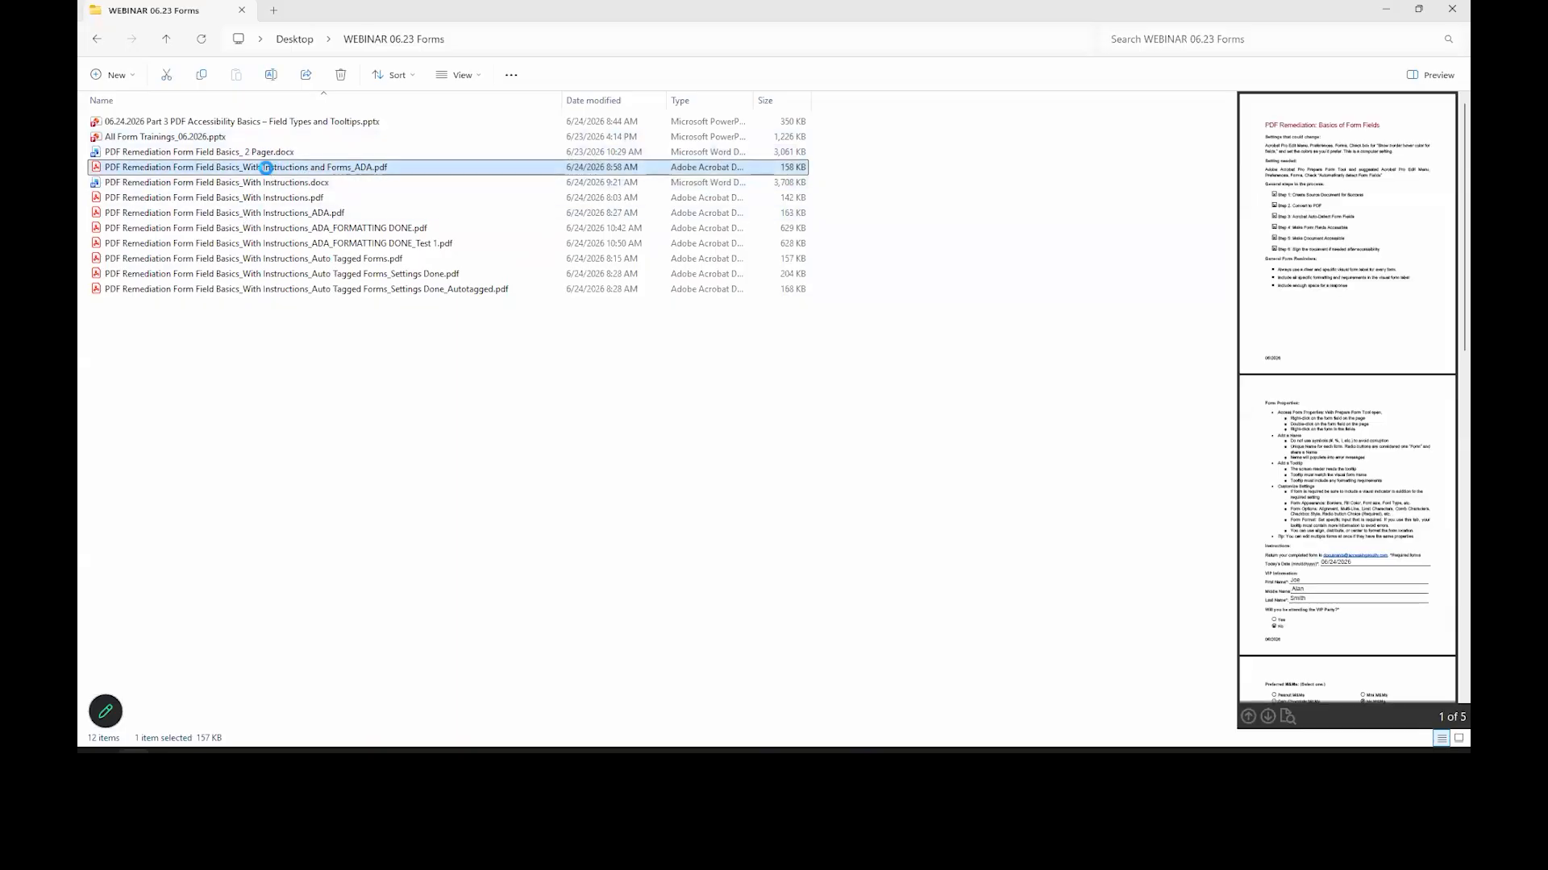
right_click(267, 170)
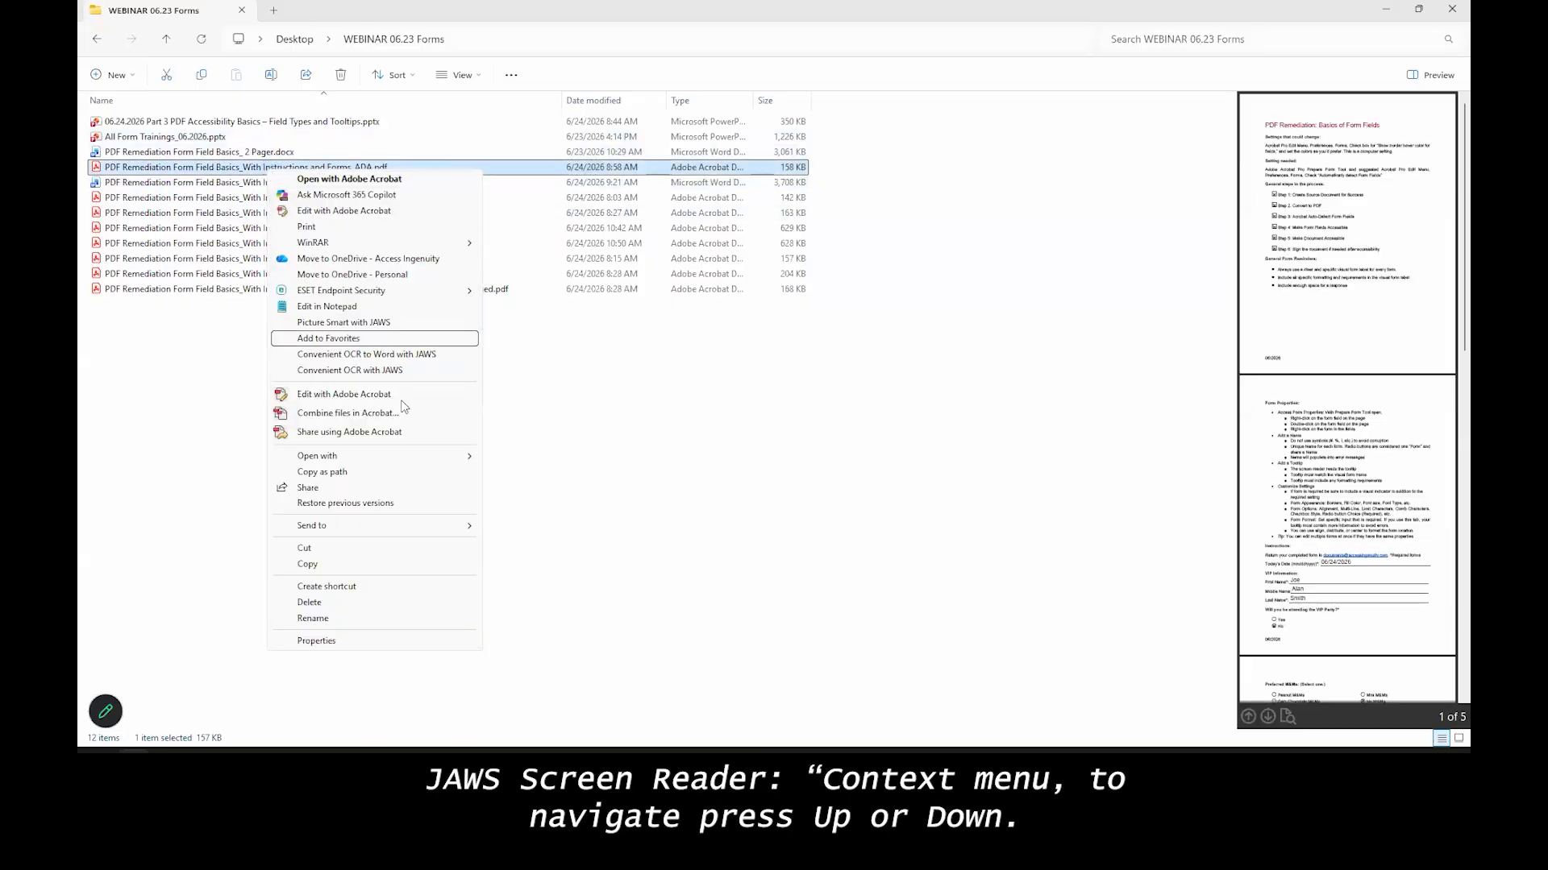
mouse_move(412, 455)
click(560, 473)
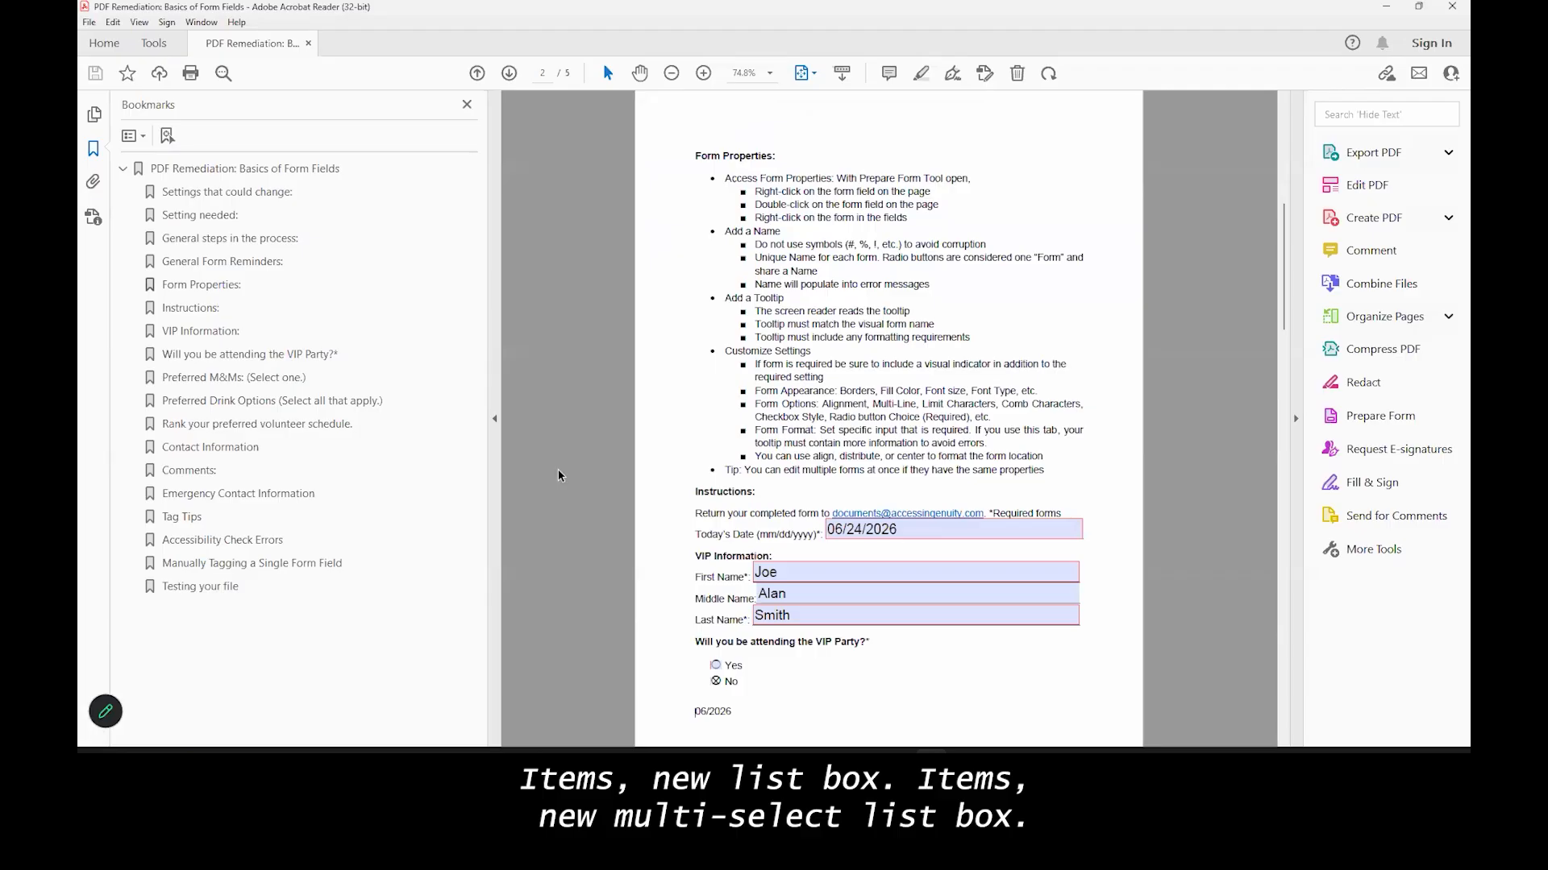
Step: Move through the form fields from the start of the document to the Step 2 checkbox with JAWS and uncheck it
key(ctrl+Home)
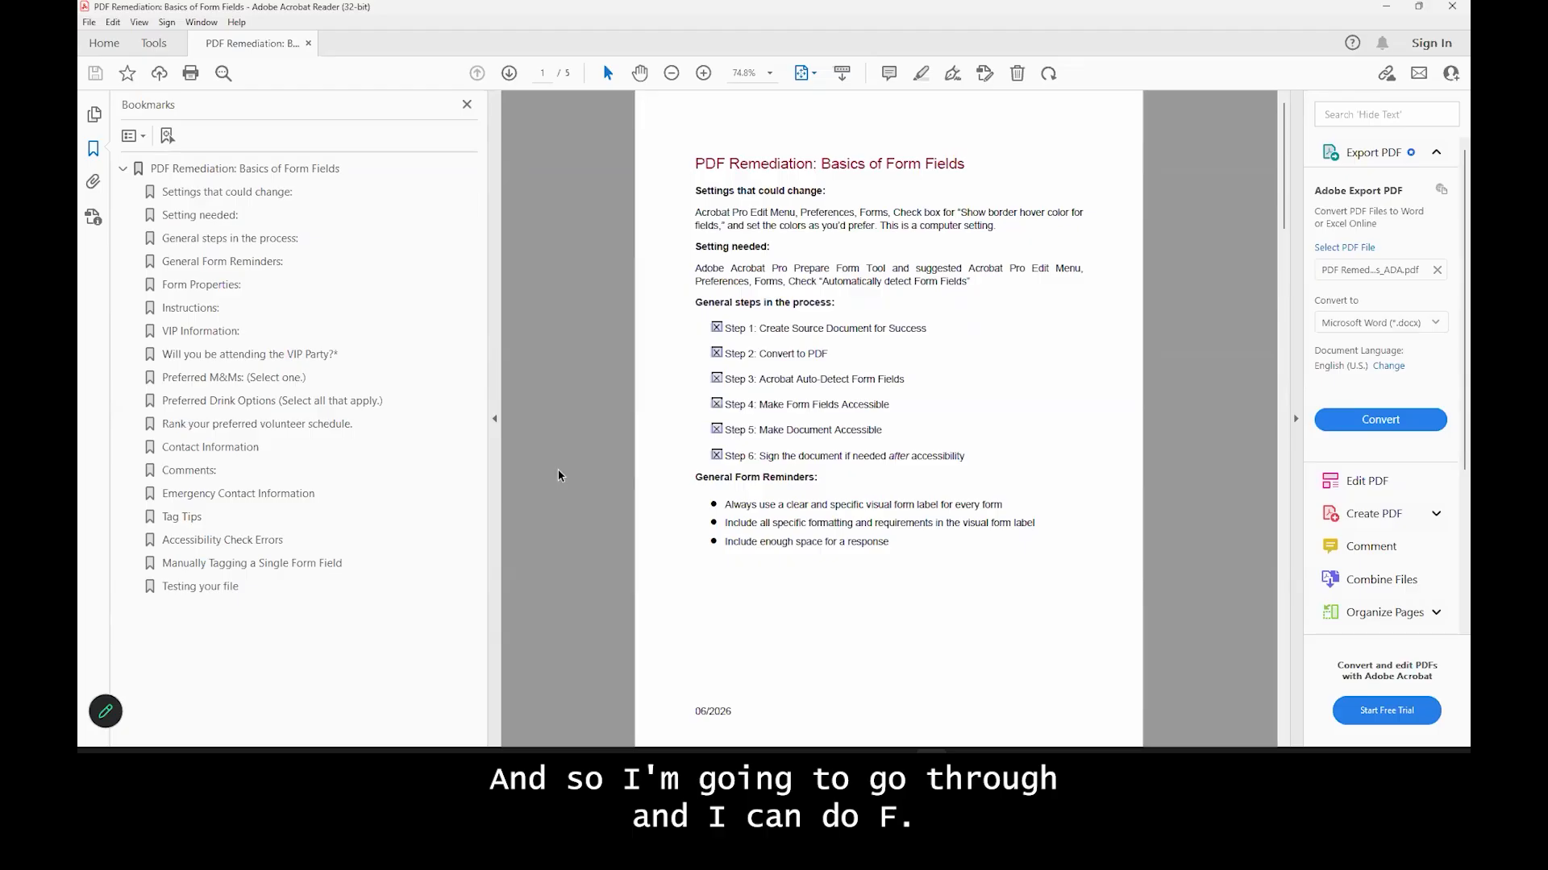
key(f)
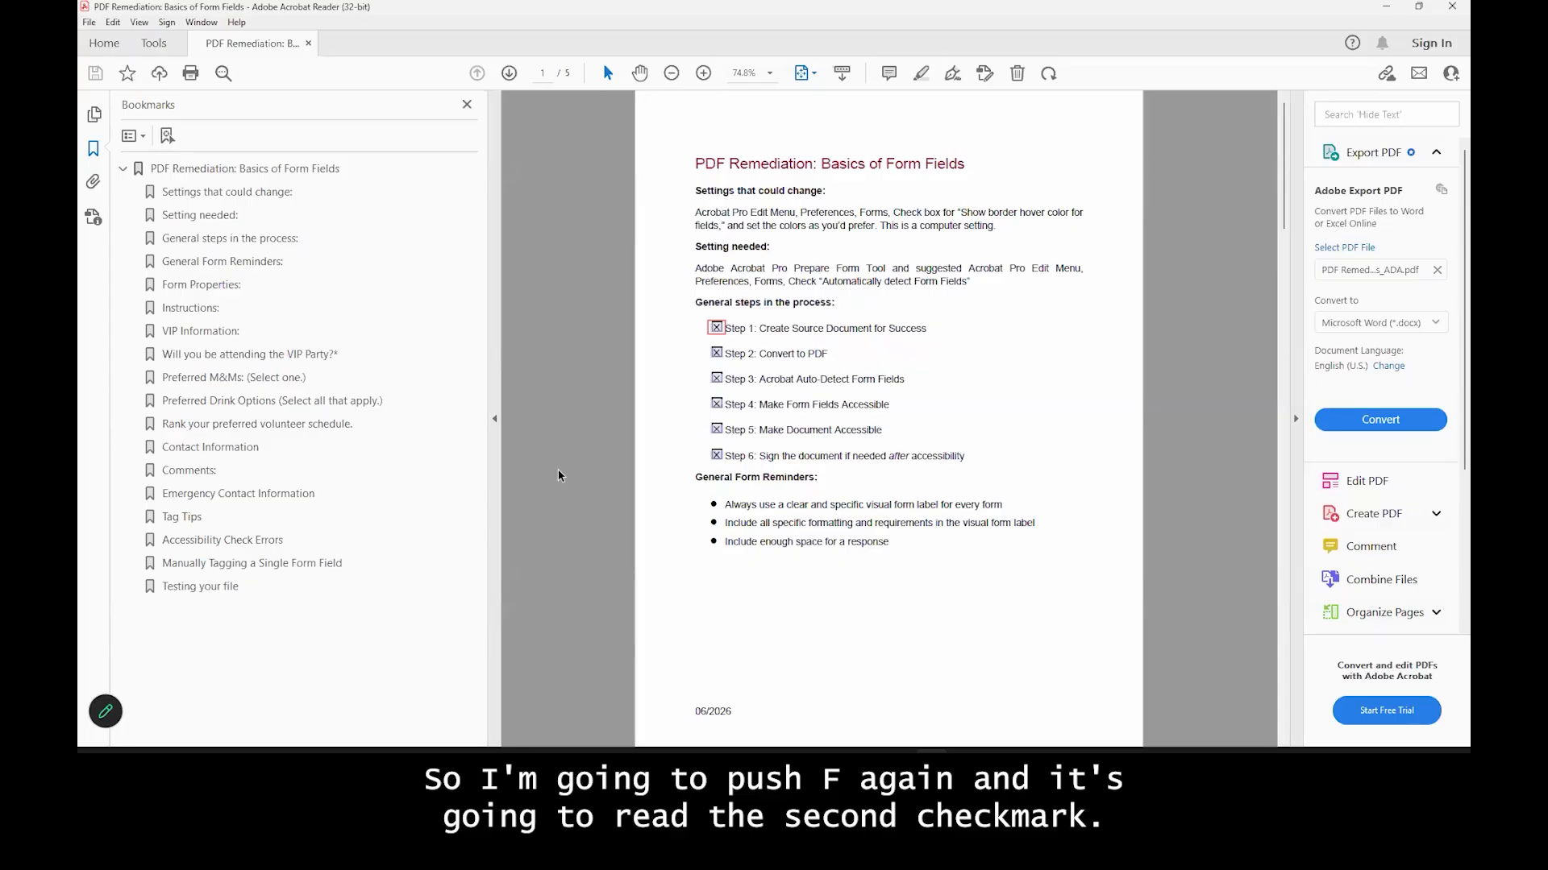
key(f)
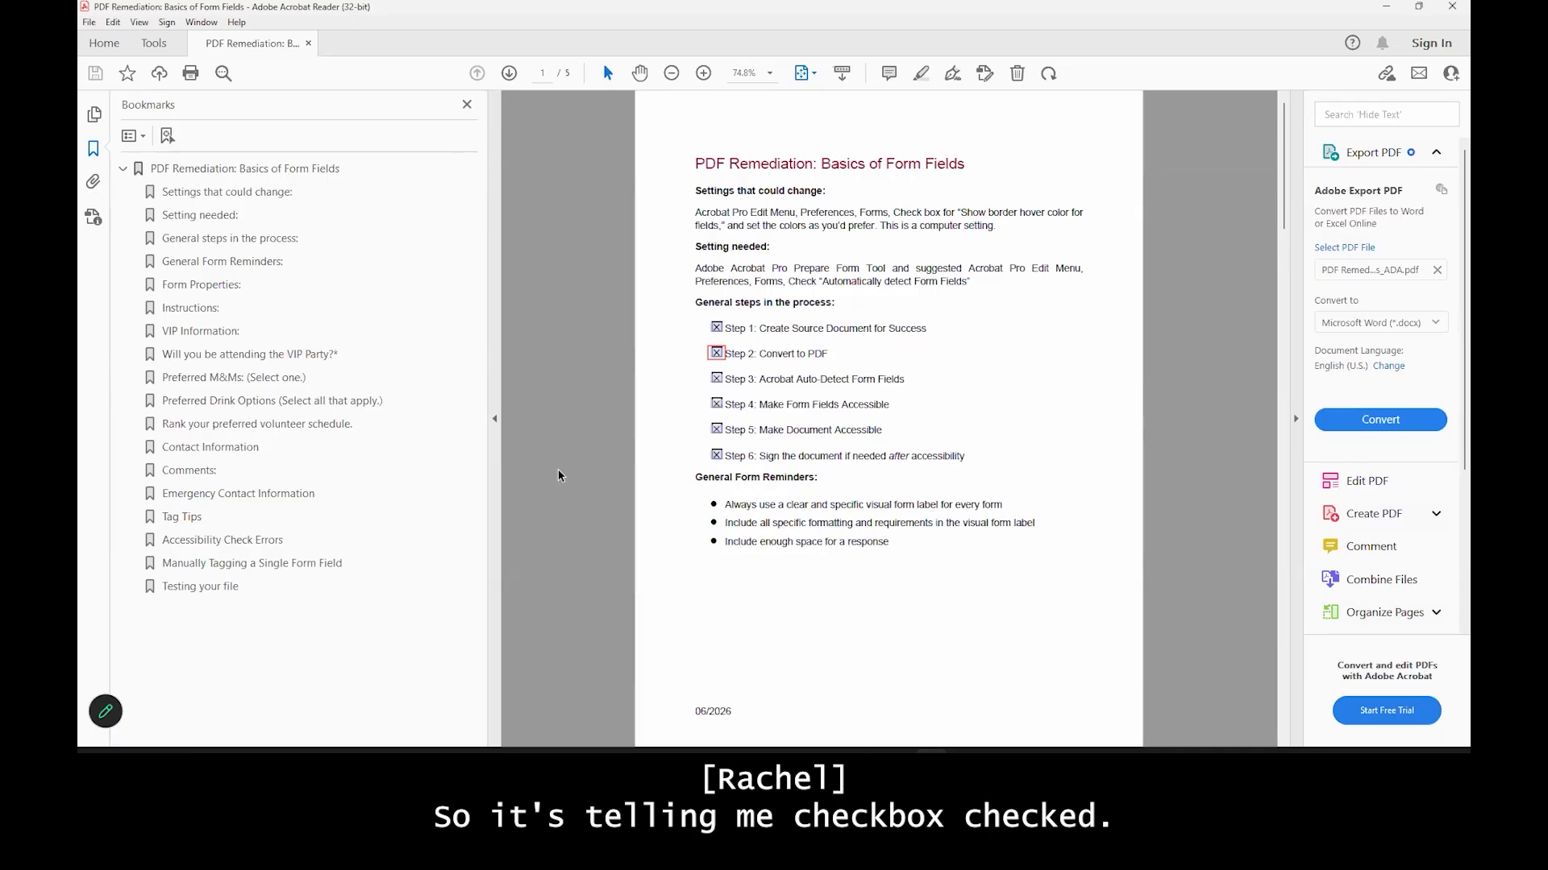
key(space)
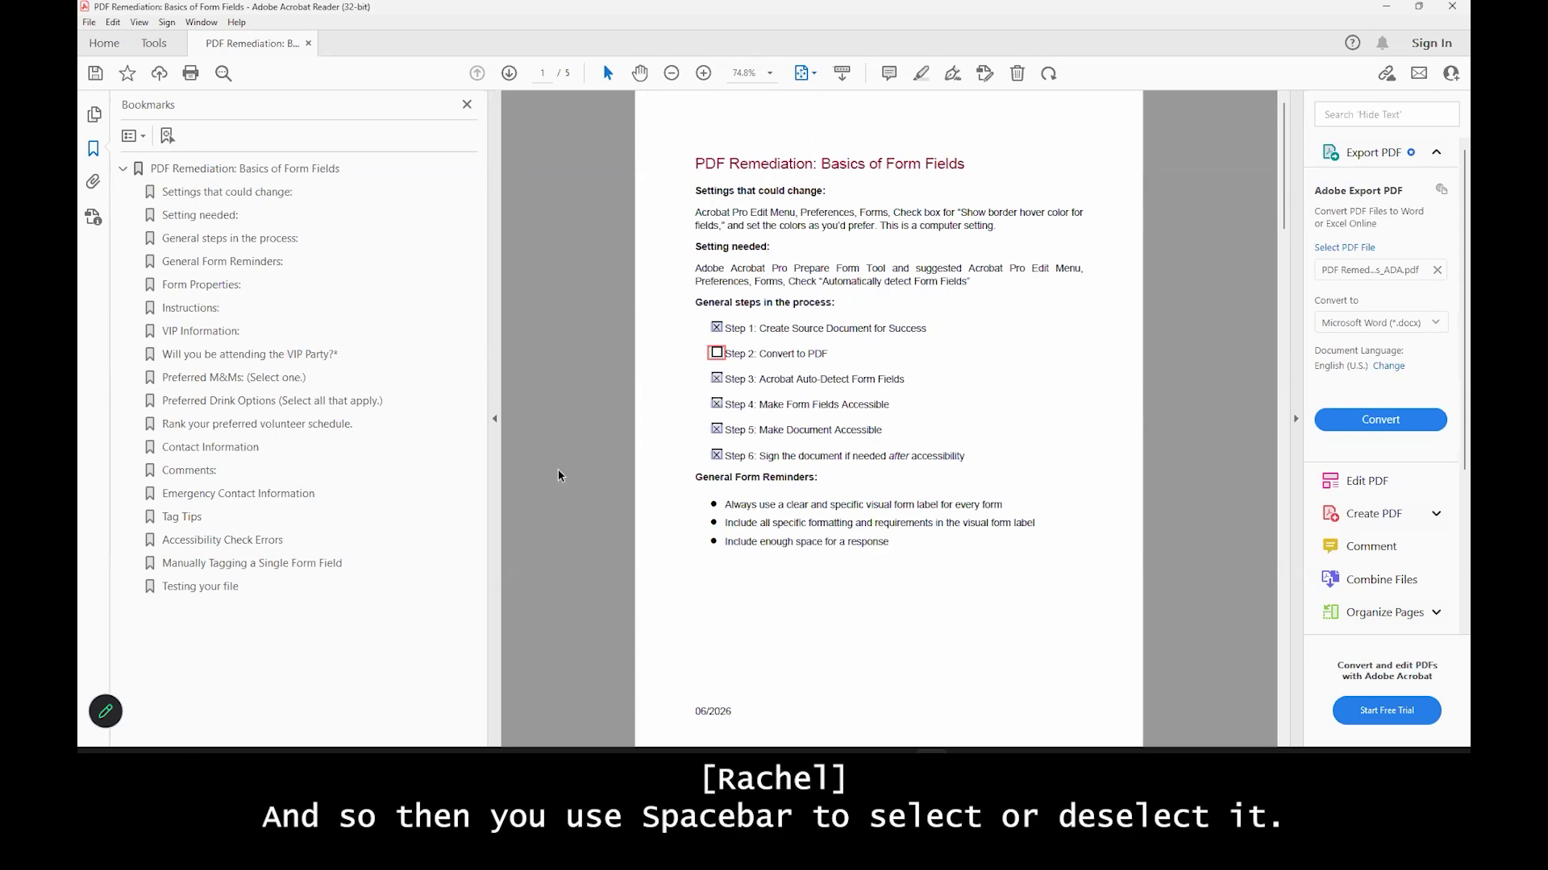
key(space)
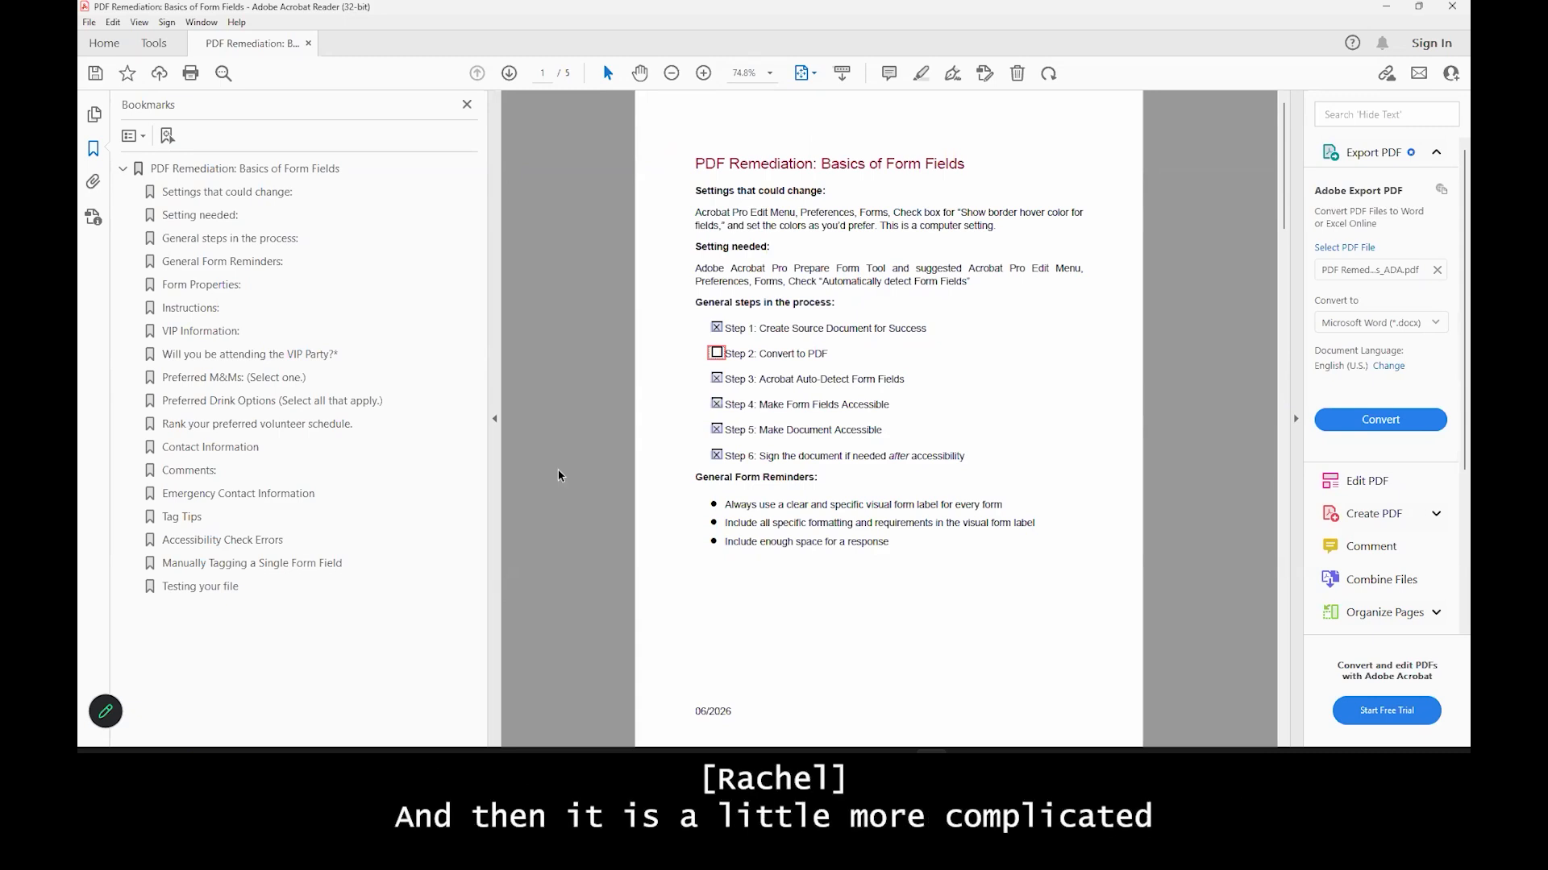
Step: Jump through the form fields to Today's Date on page 2 and set it to 06/25/2026
key(Tab)
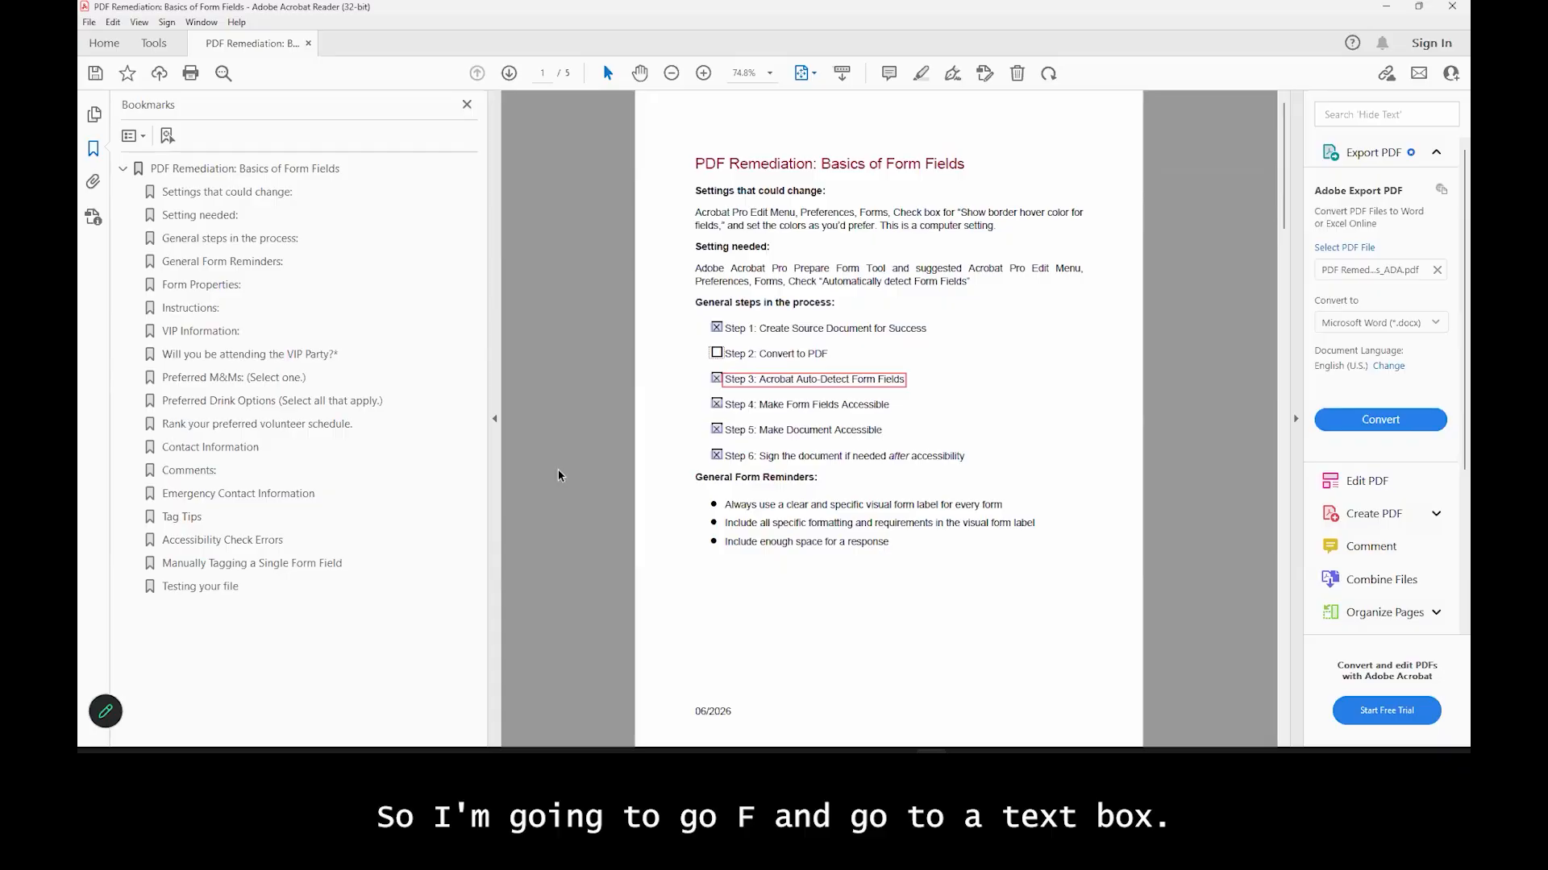
key(f)
key(f)
key(f)
key(f)
key(f)
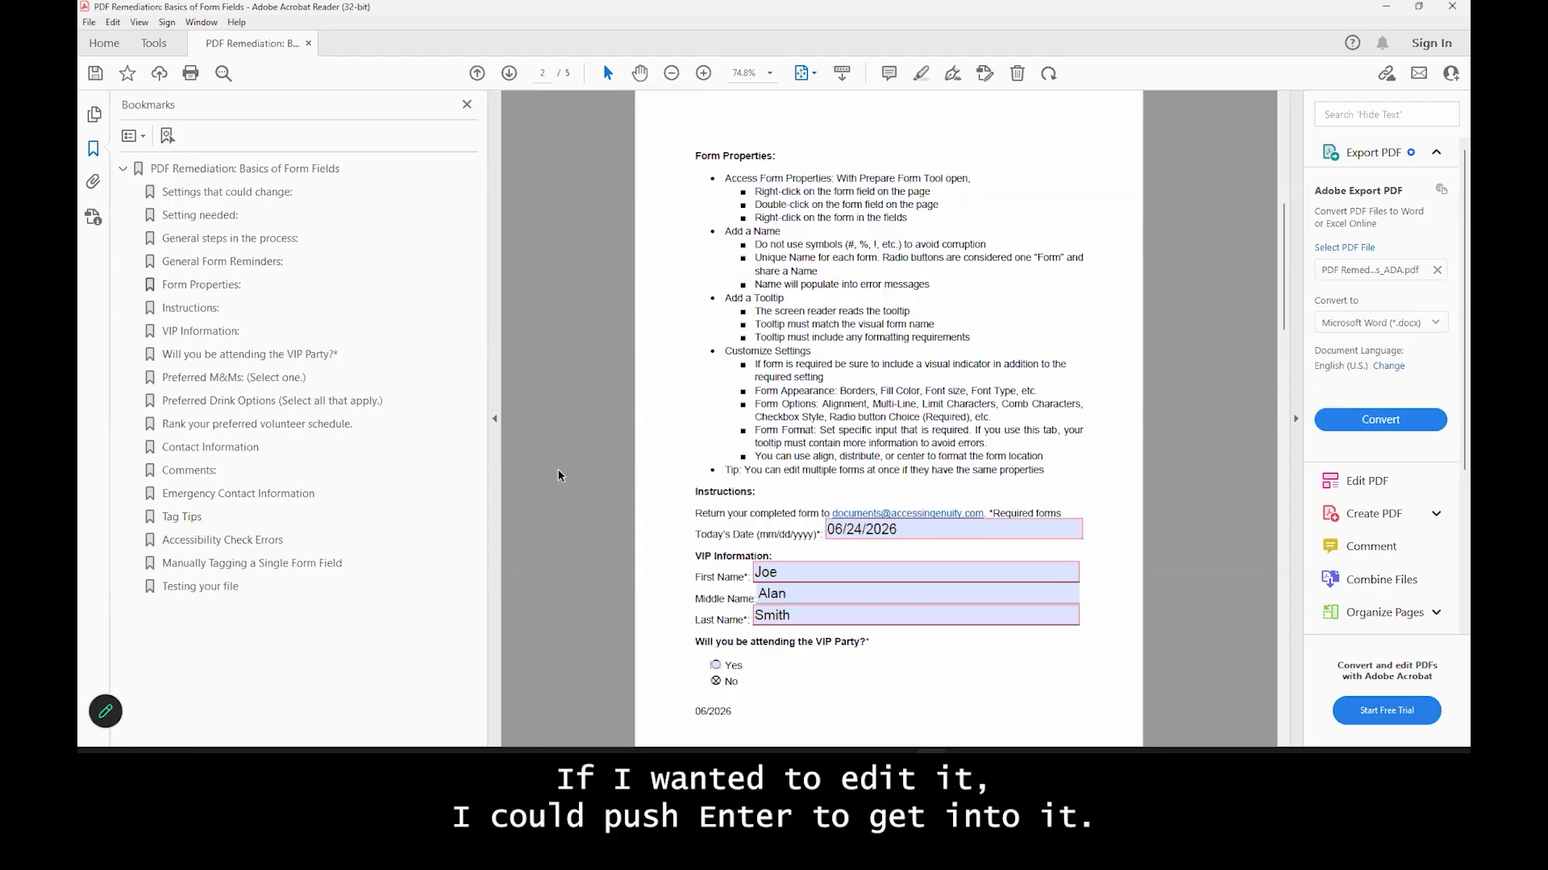
key(Return)
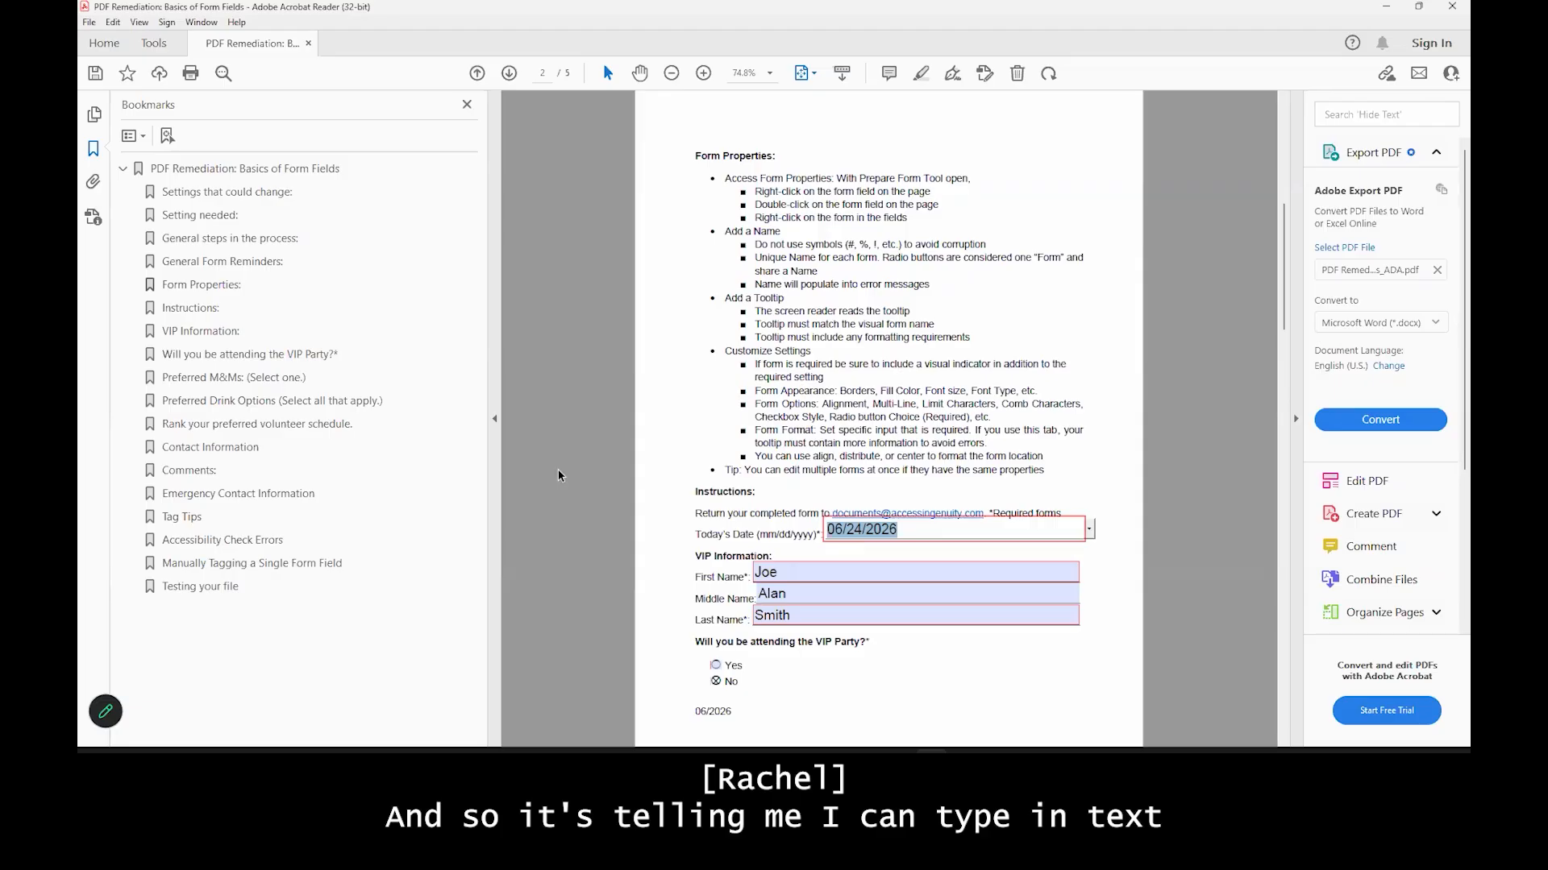
text(0)
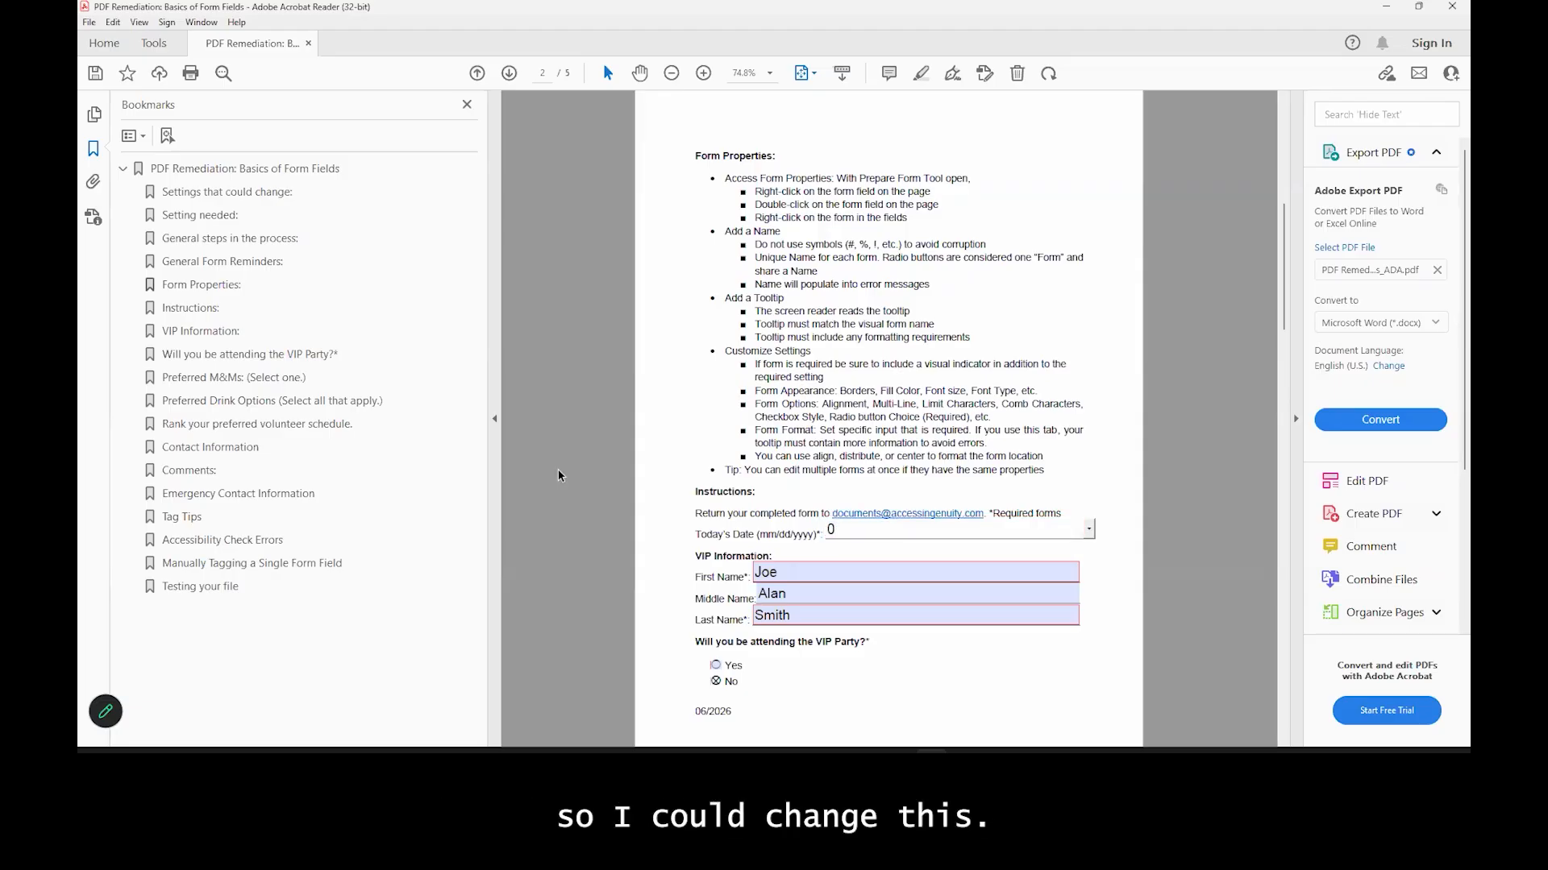
text(6/)
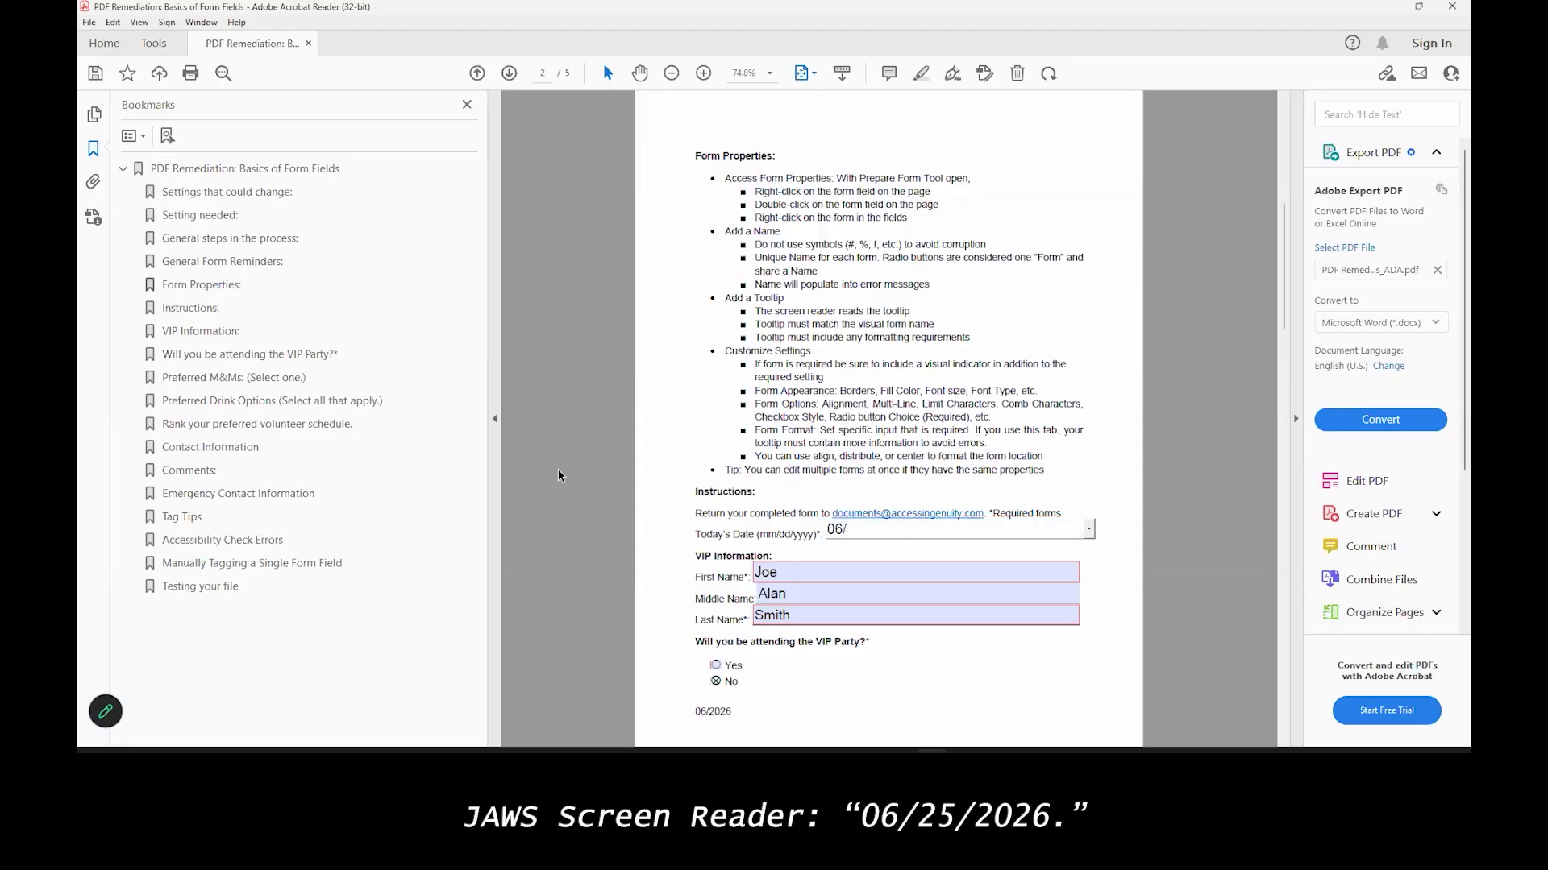
text(25/2026)
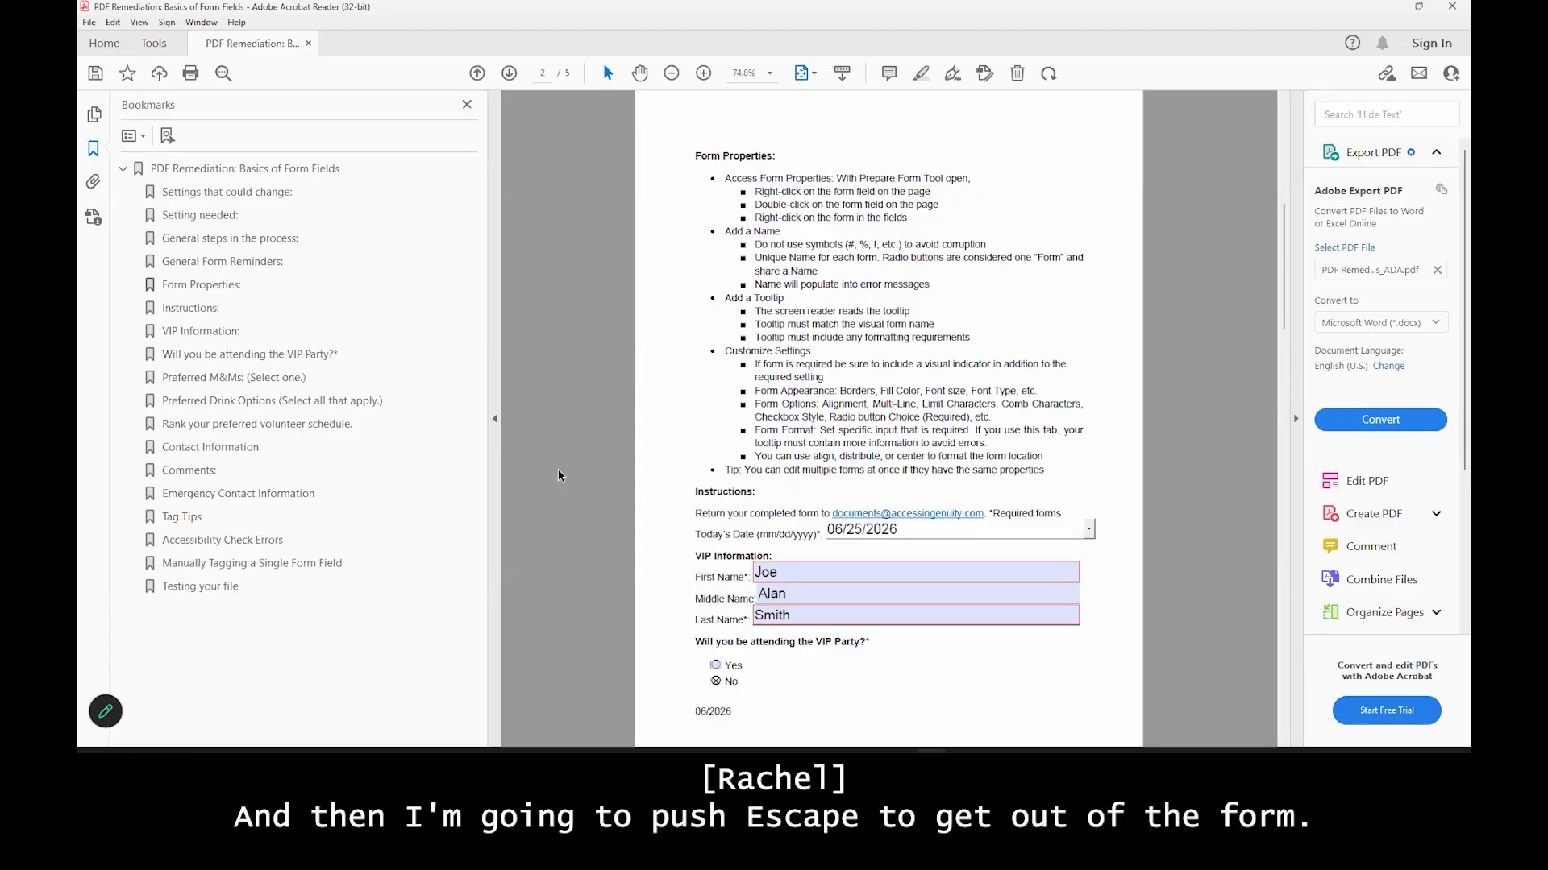
key(Escape)
Step: Move to the Preferred M&Ms radio buttons and cycle the selection through Dark Chocolate M&Ms to No M&Ms
key(Tab)
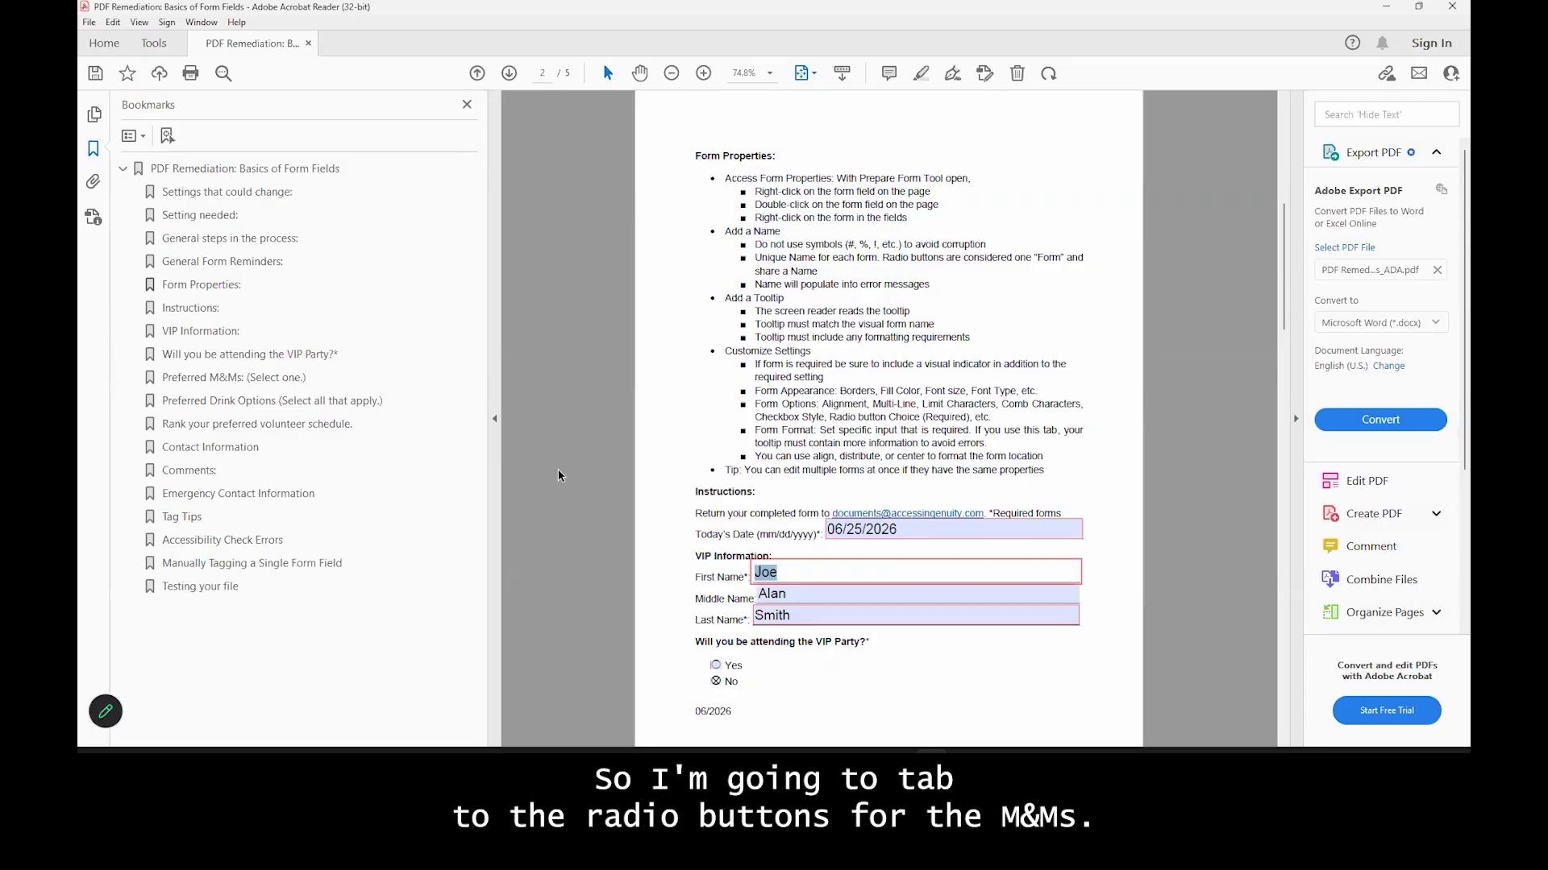
key(Tab)
key(Tab)
key(Tab)
key(Tab)
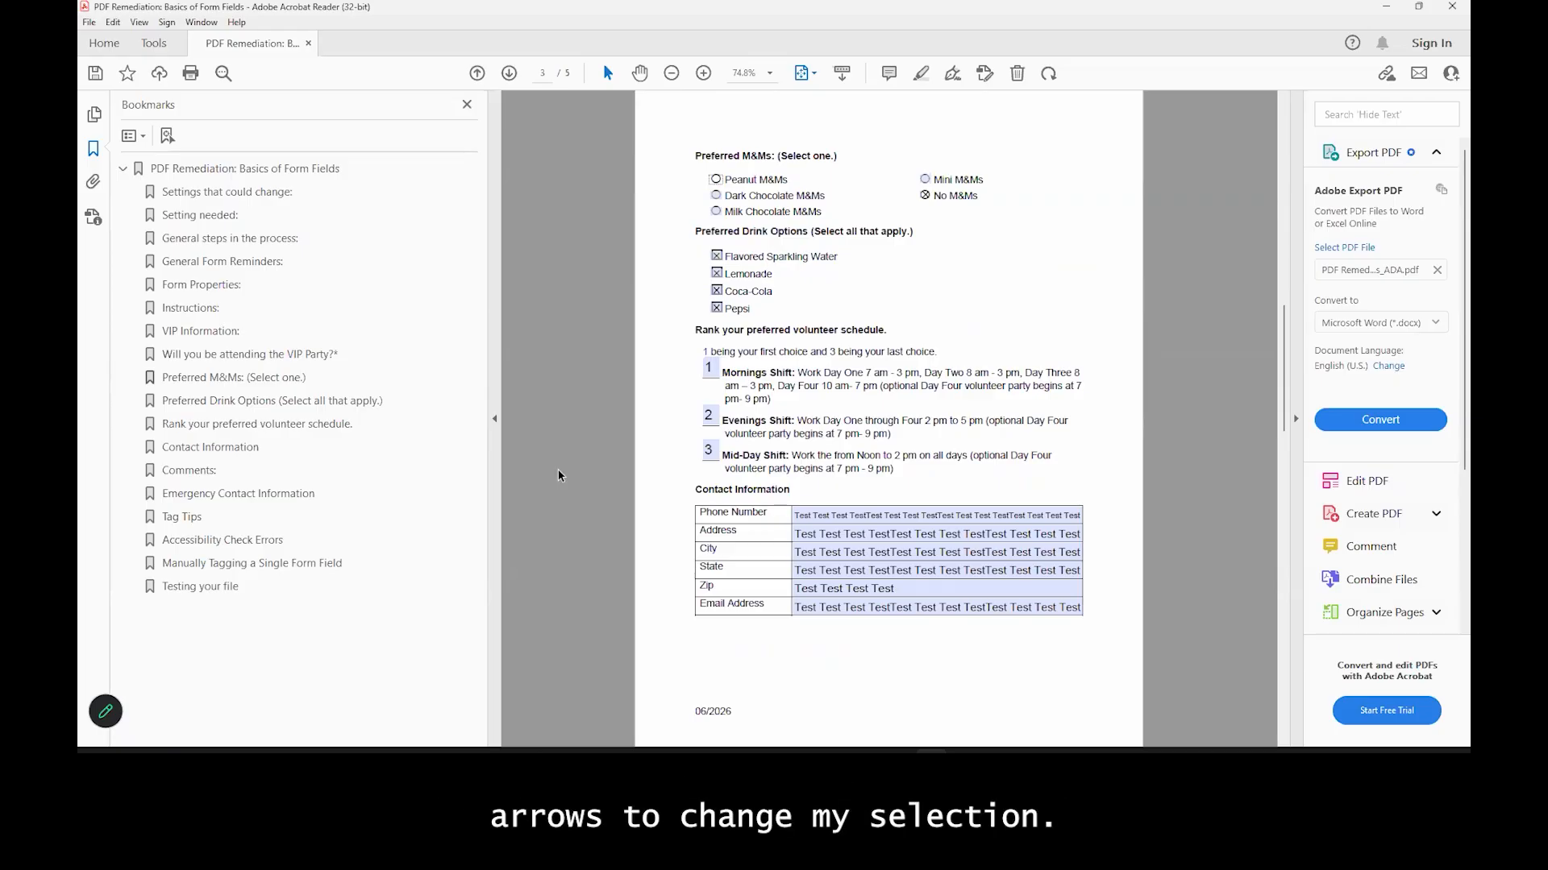
key(Down)
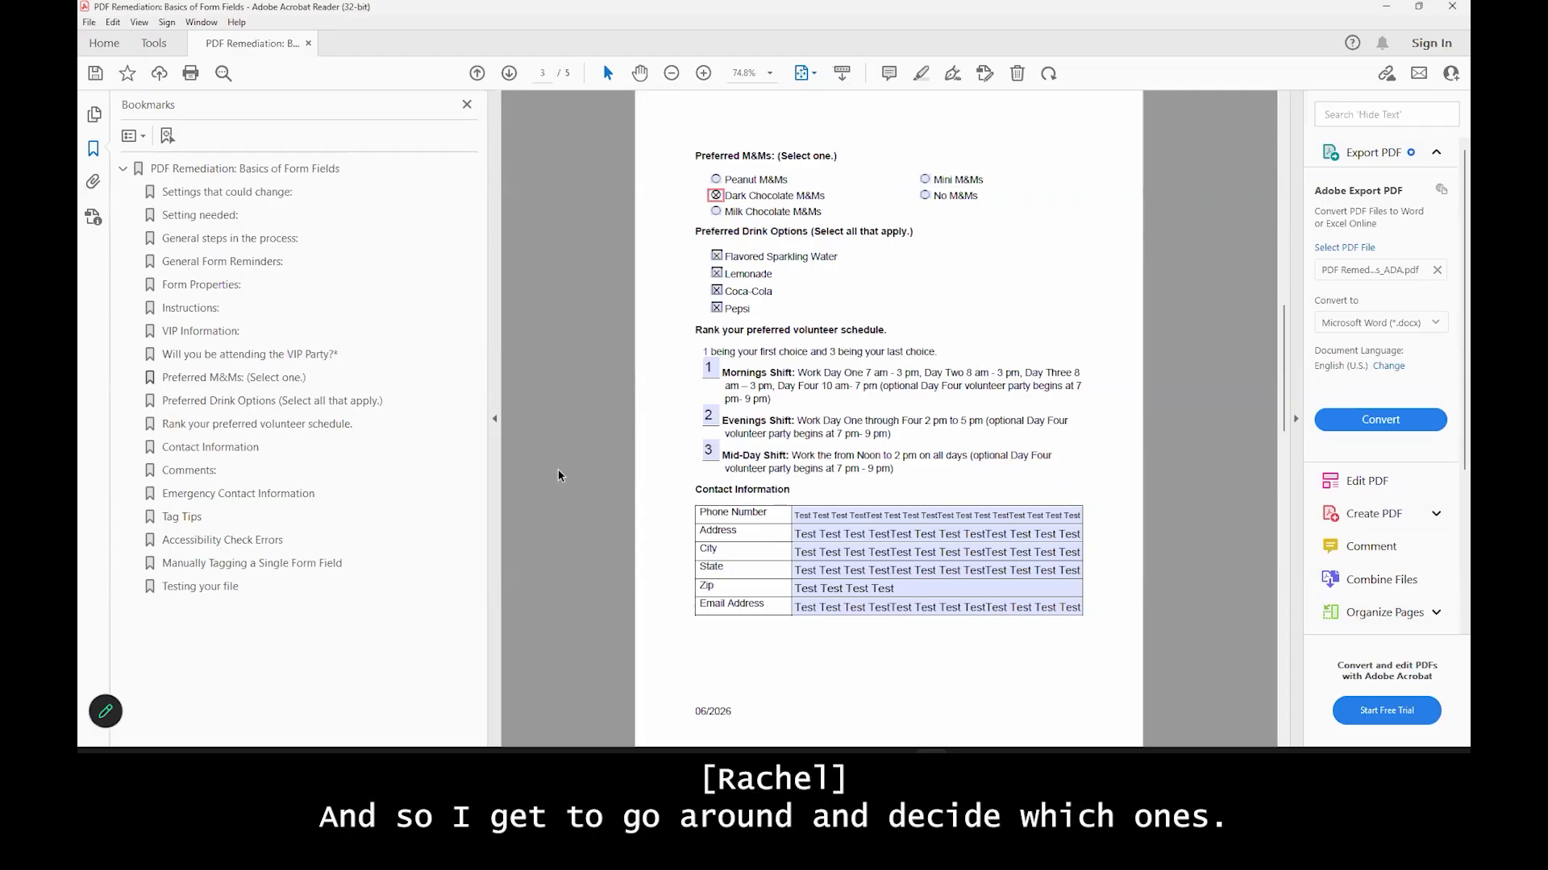
key(Down)
key(Down)
key(Down)
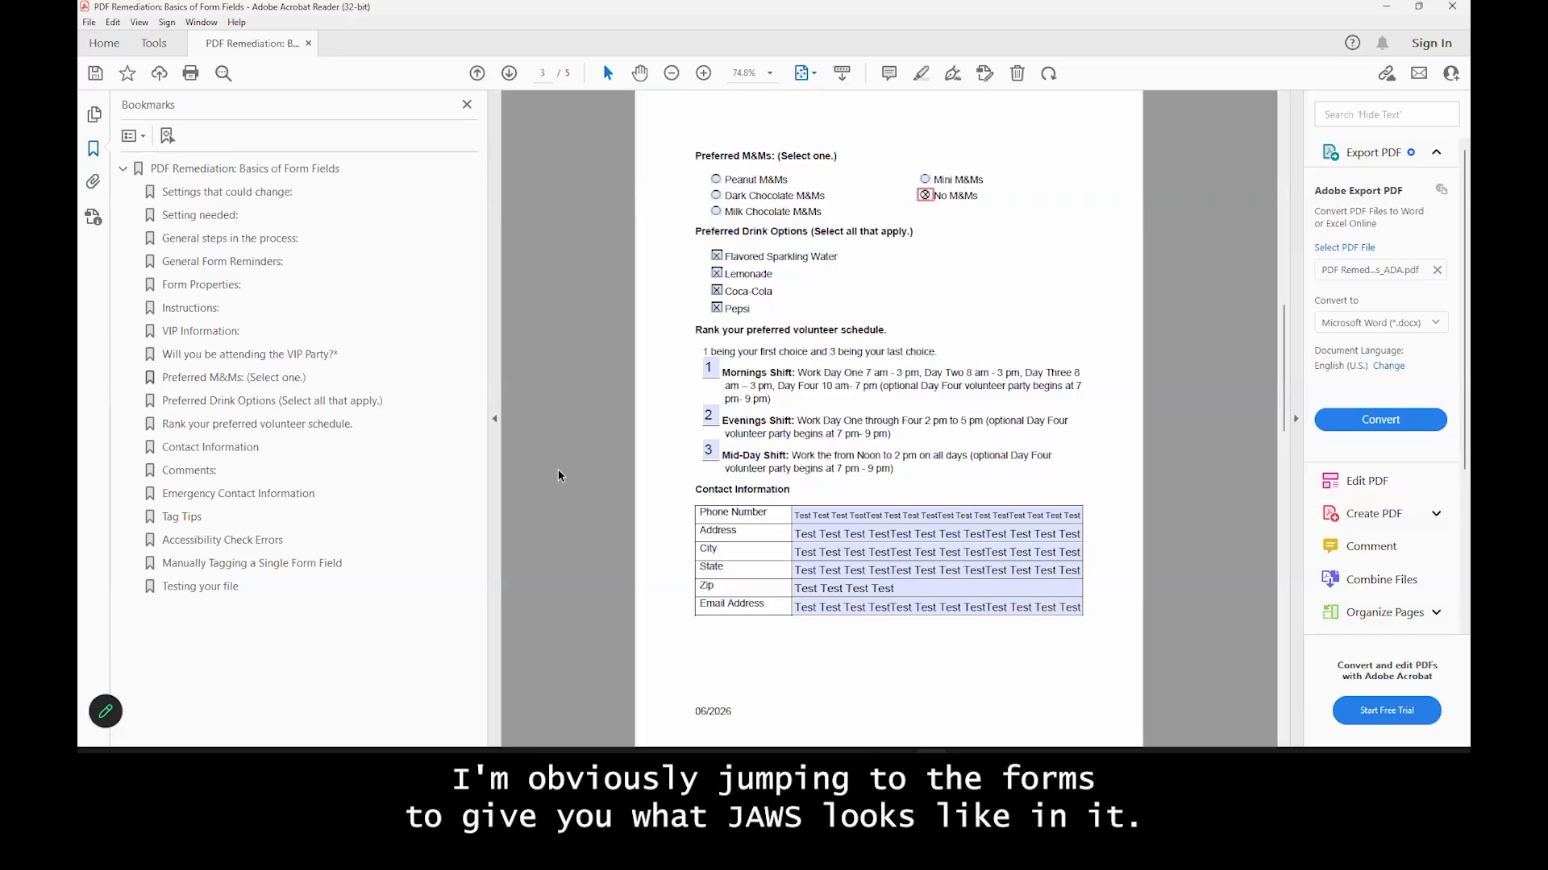
Step: Have JAWS read the page aloud continuously from the Preferred Drink Options heading
key(Down)
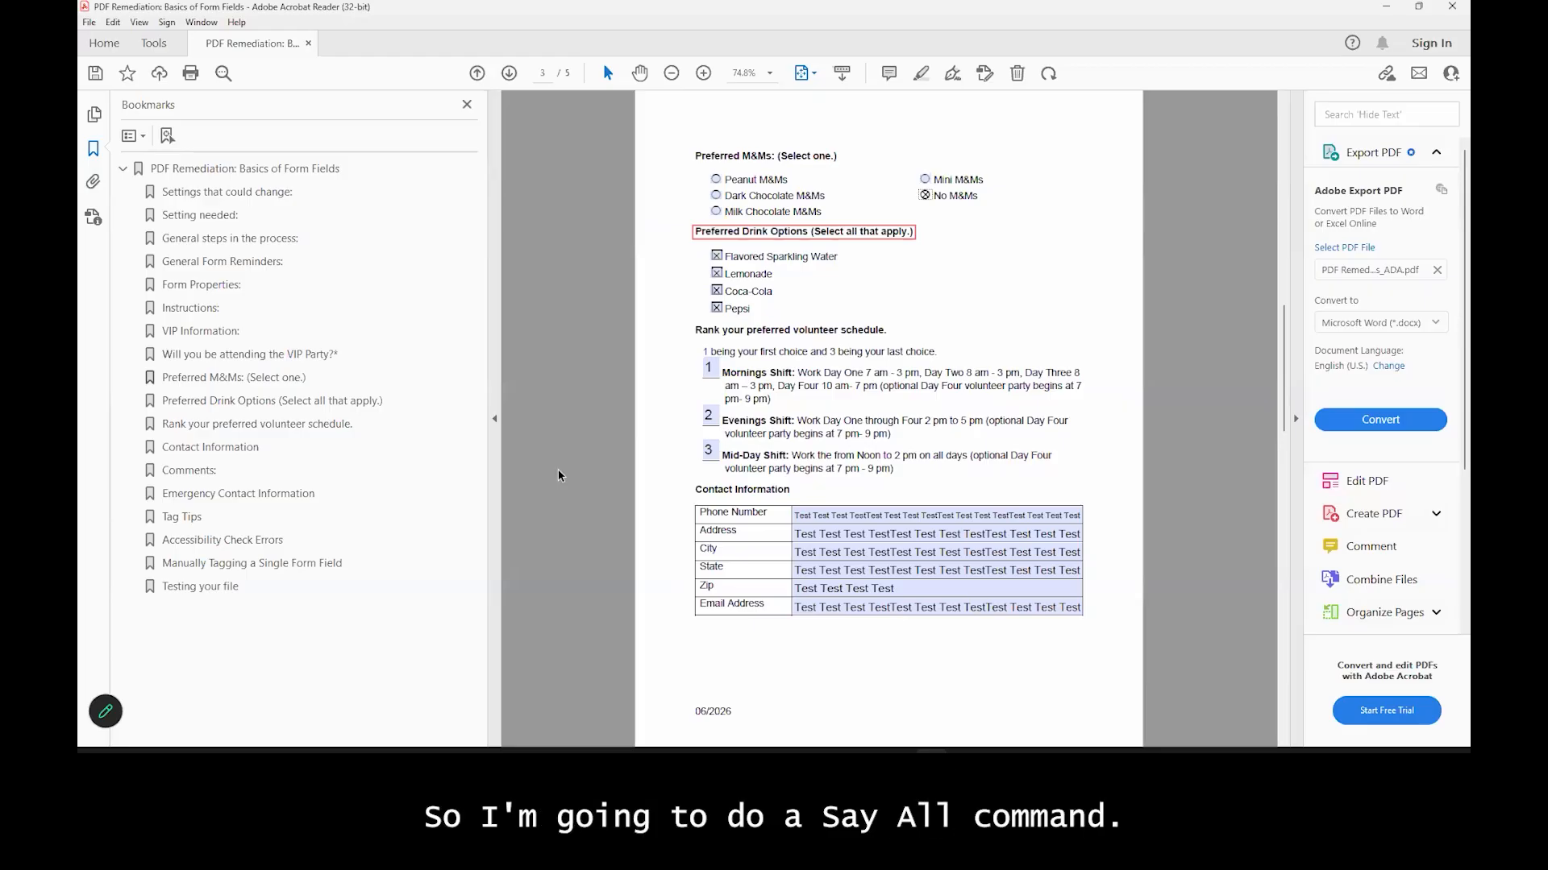
key(Insert+Down)
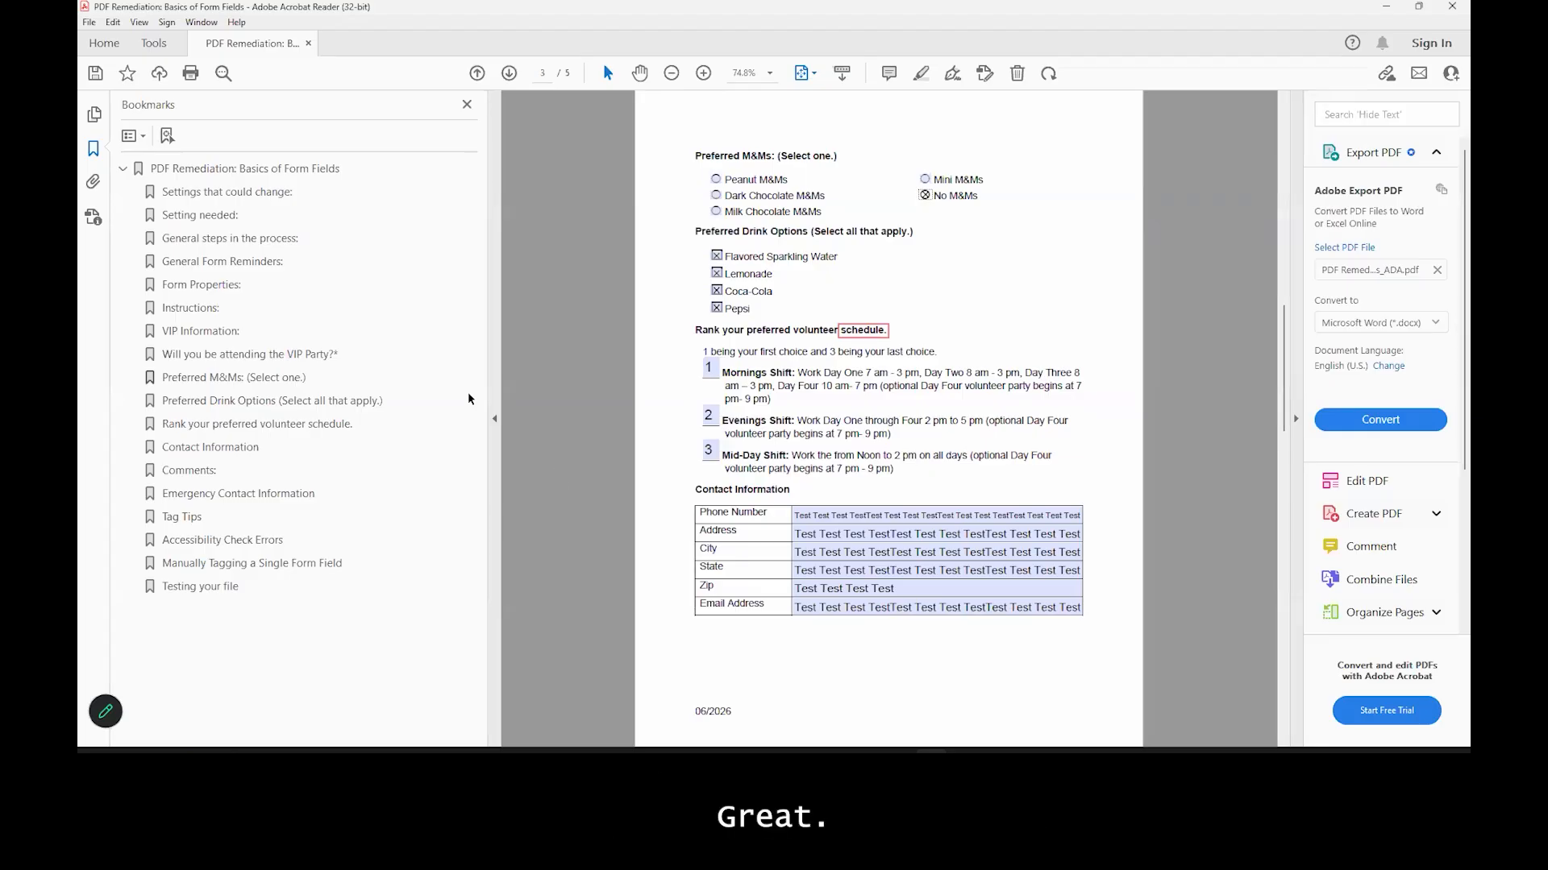
key(alt+Tab)
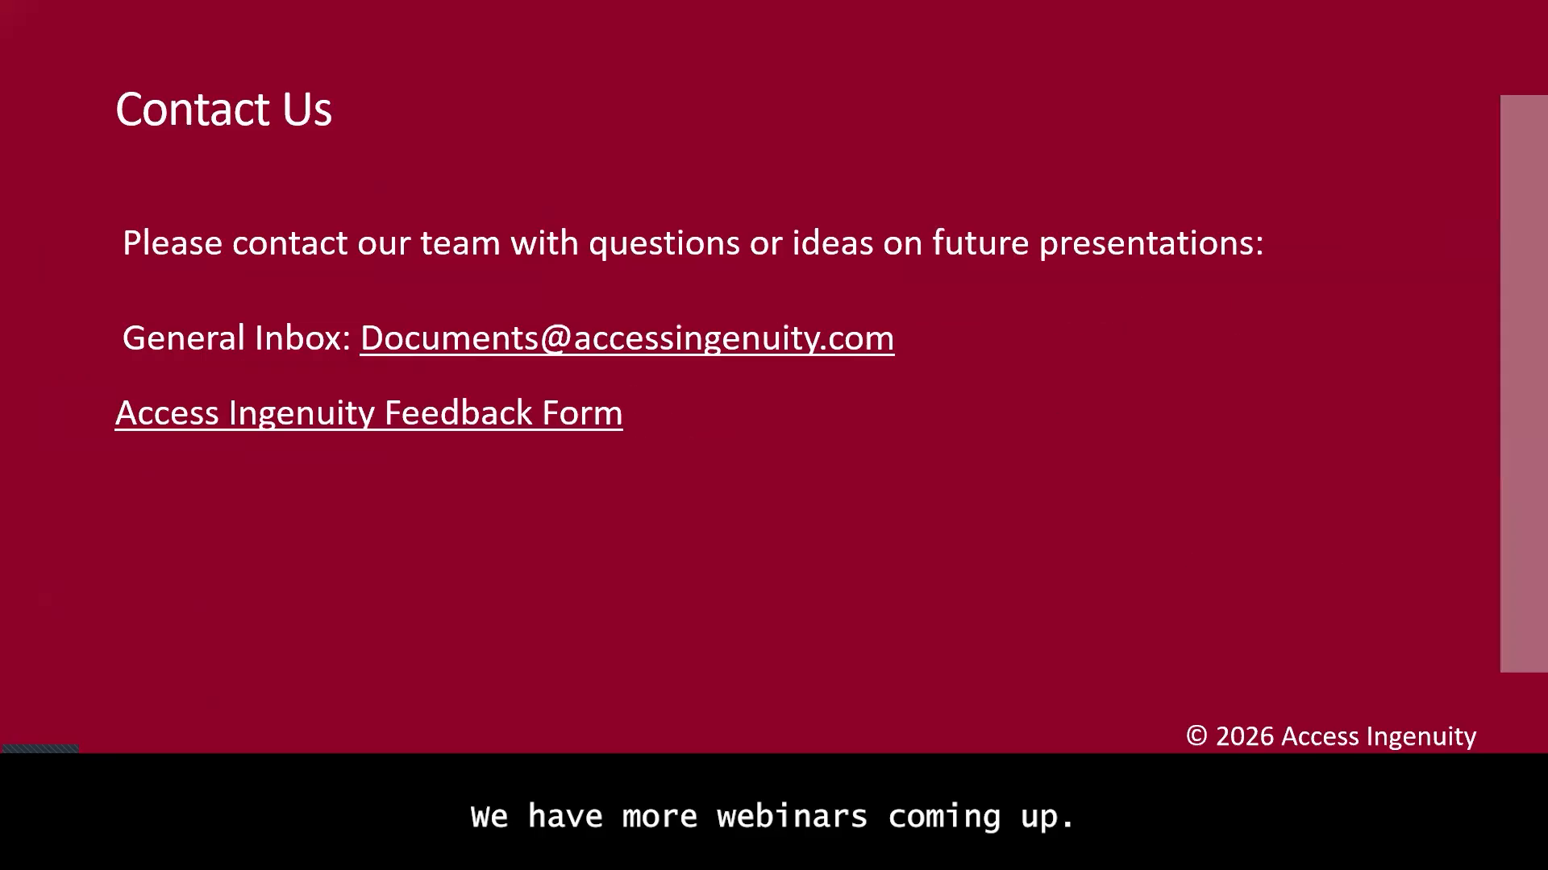
click(1311, 739)
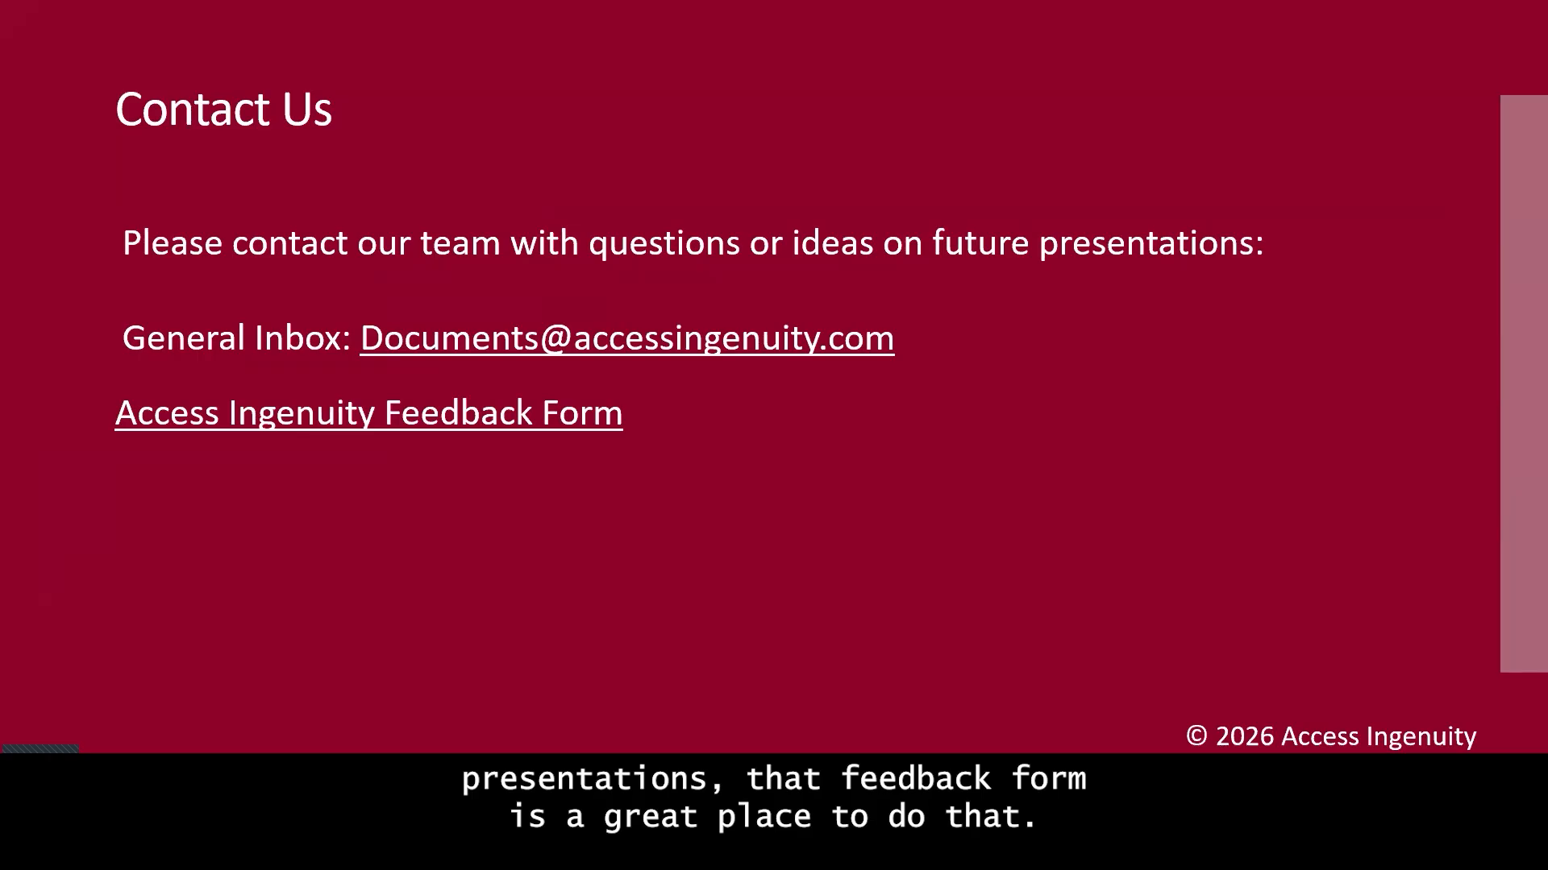
click(589, 473)
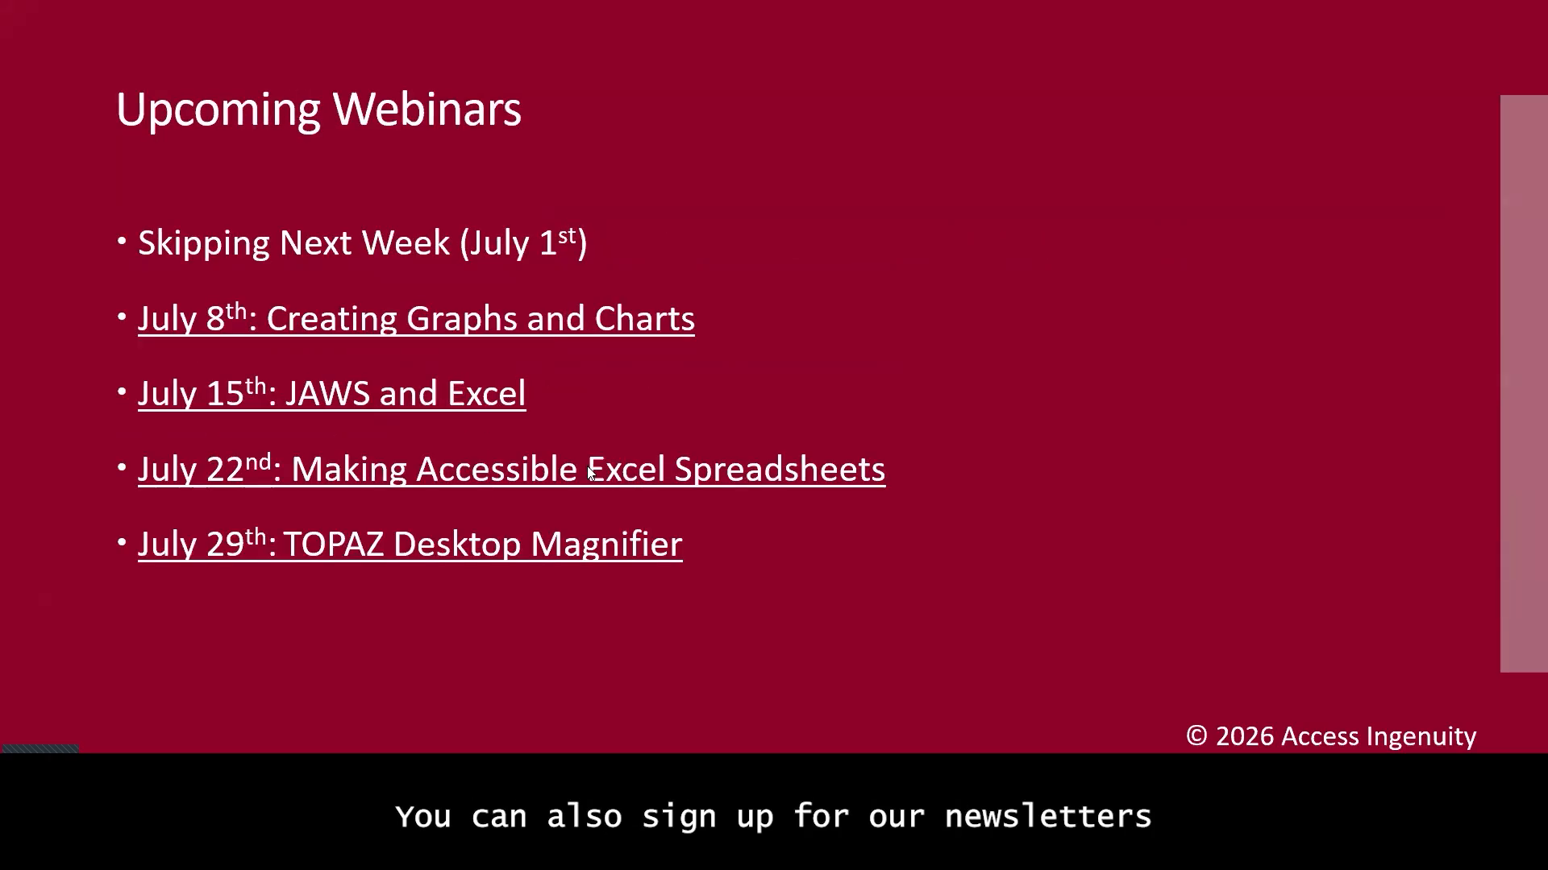